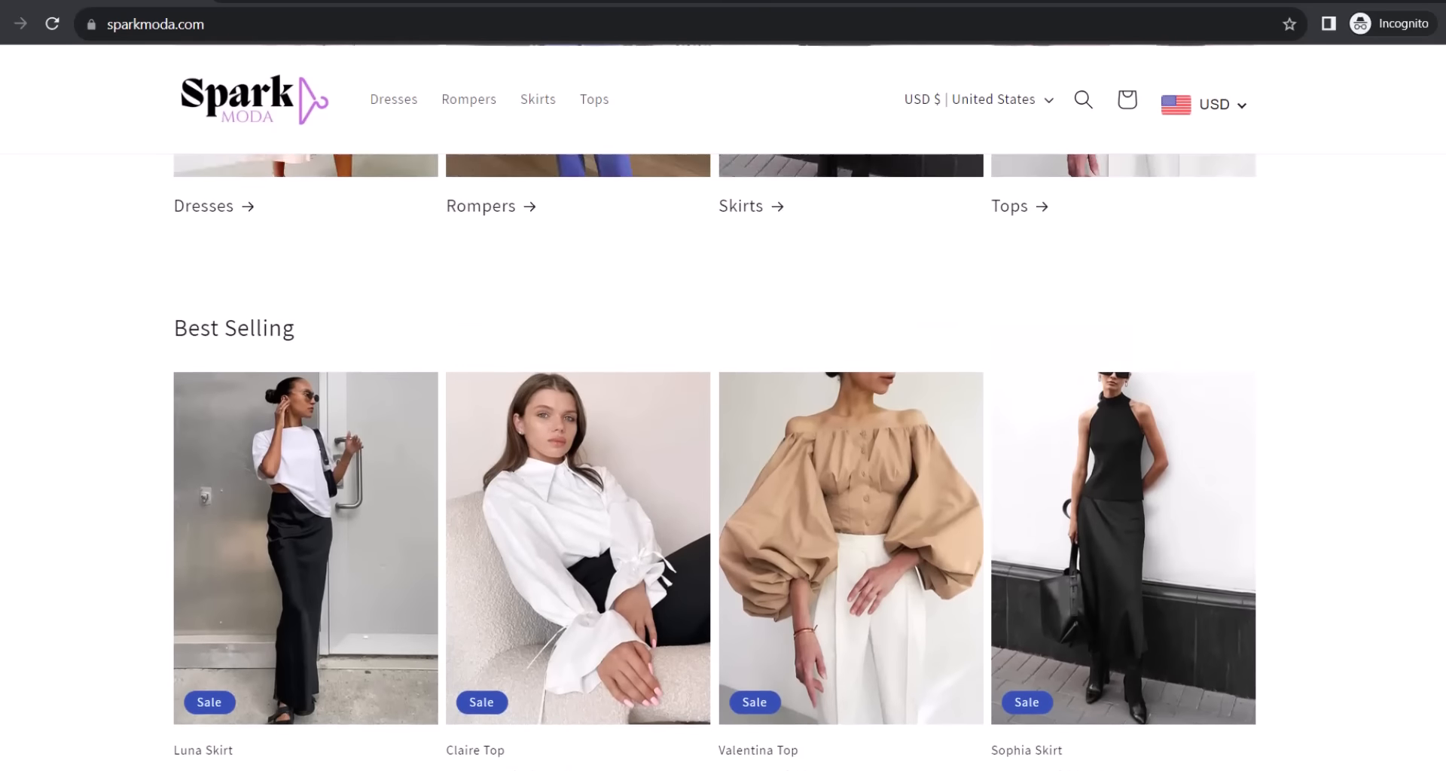
pyautogui.scroll(1, 723, 407)
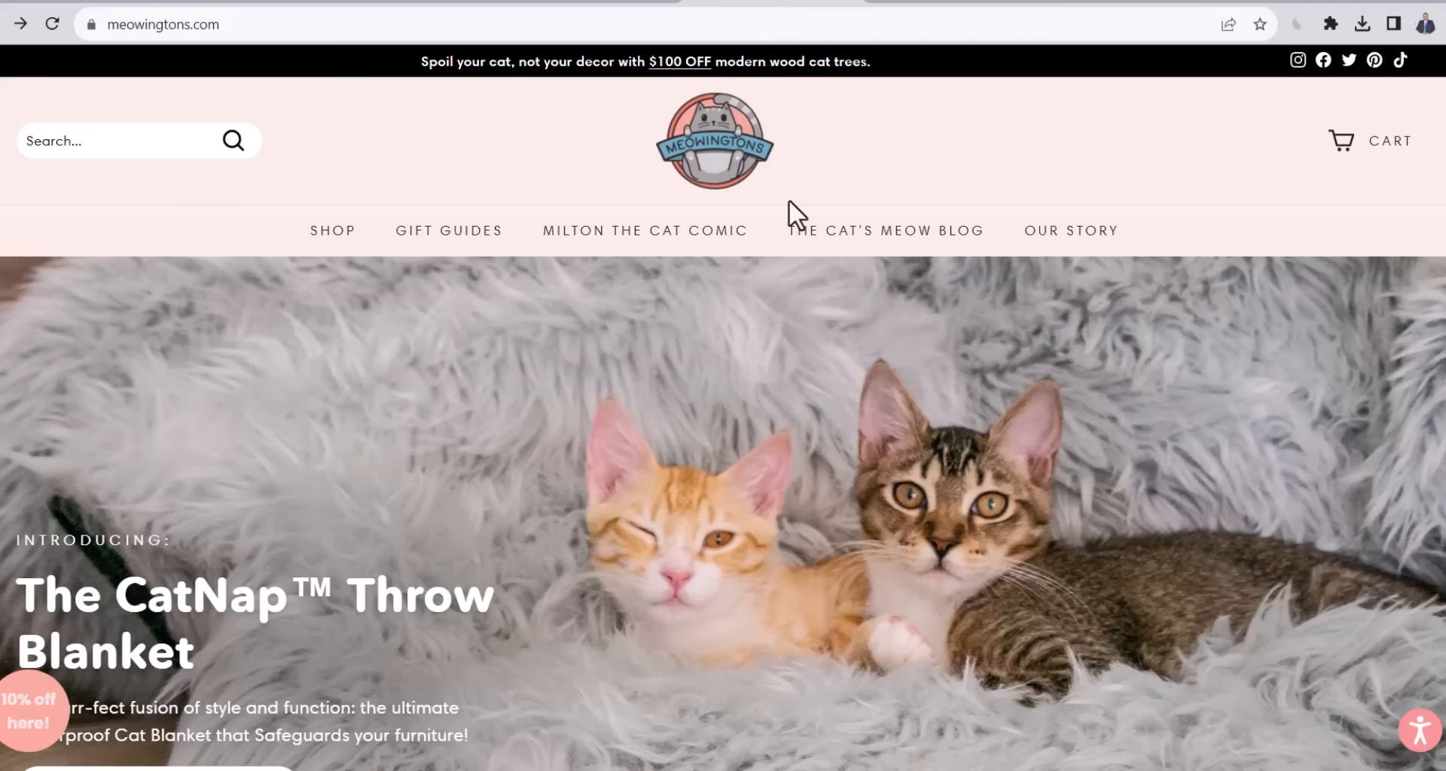
# Scroll down the meowingtons.com homepage past the hero banner and category circles.
pyautogui.moveTo(798, 226)
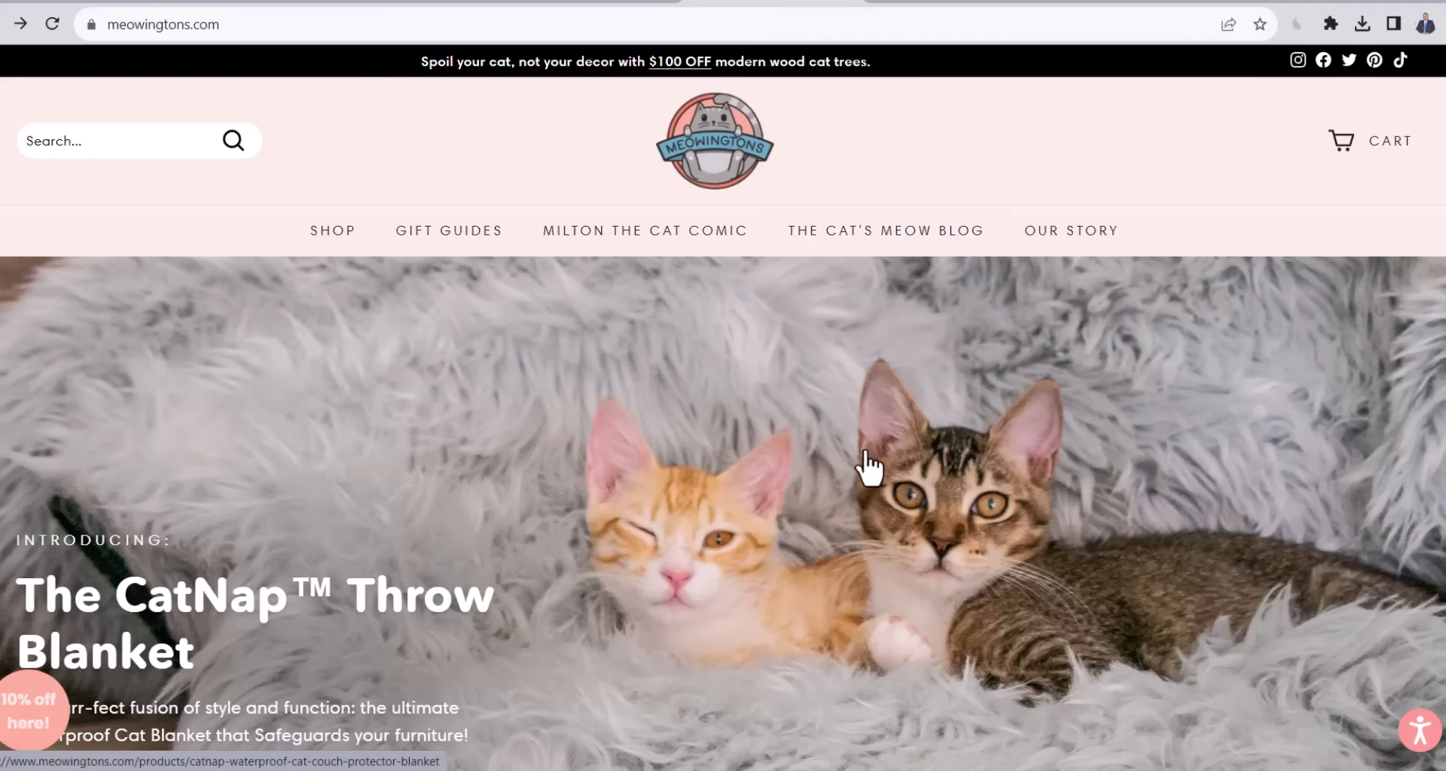
pyautogui.scroll(-3, 864, 467)
pyautogui.scroll(-4, 864, 450)
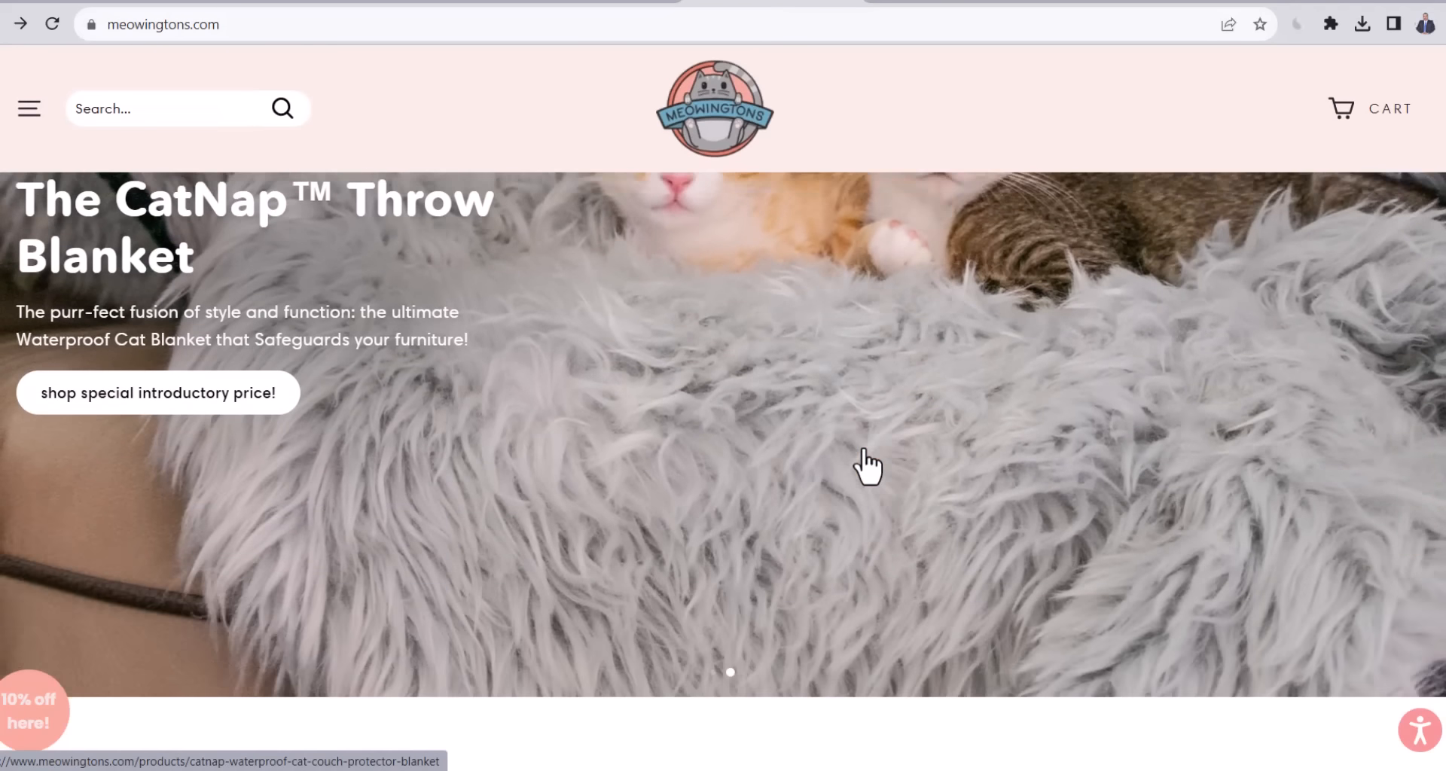
pyautogui.scroll(-3, 864, 448)
pyautogui.scroll(-4, 863, 445)
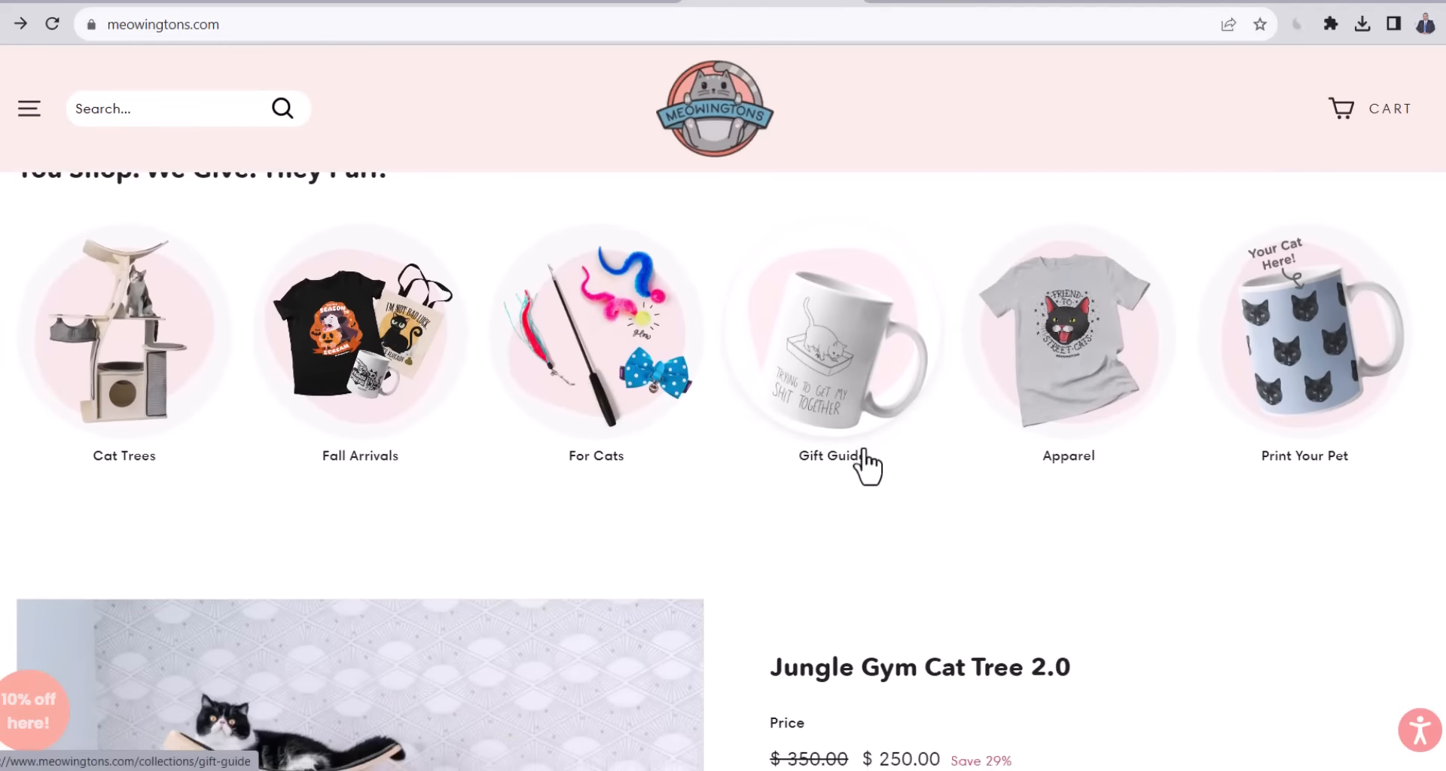
pyautogui.scroll(-1, 861, 444)
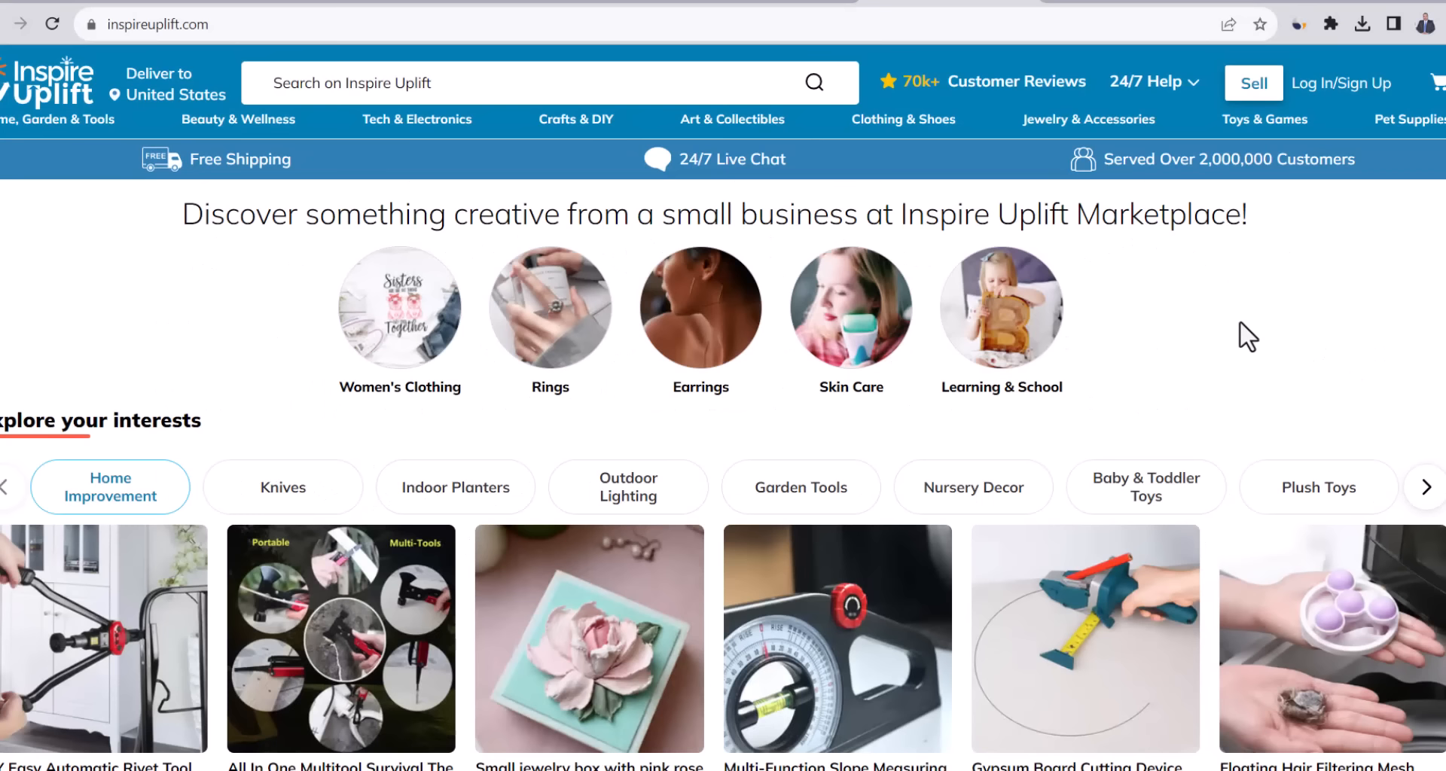
# Scroll the inspireuplift.com homepage down to the 'Explore trending hand-picked products' knives section.
pyautogui.scroll(-8, 1243, 331)
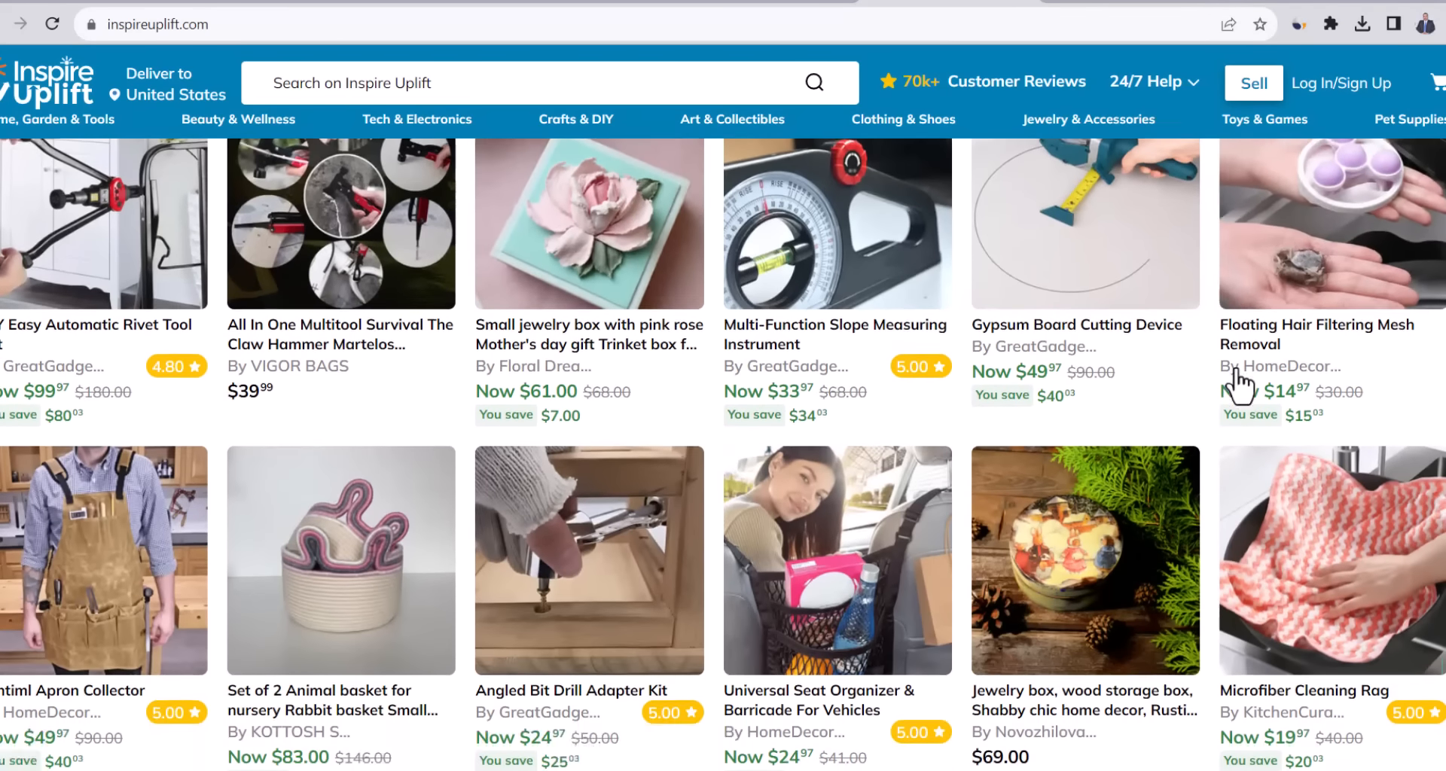
pyautogui.scroll(-8, 1238, 386)
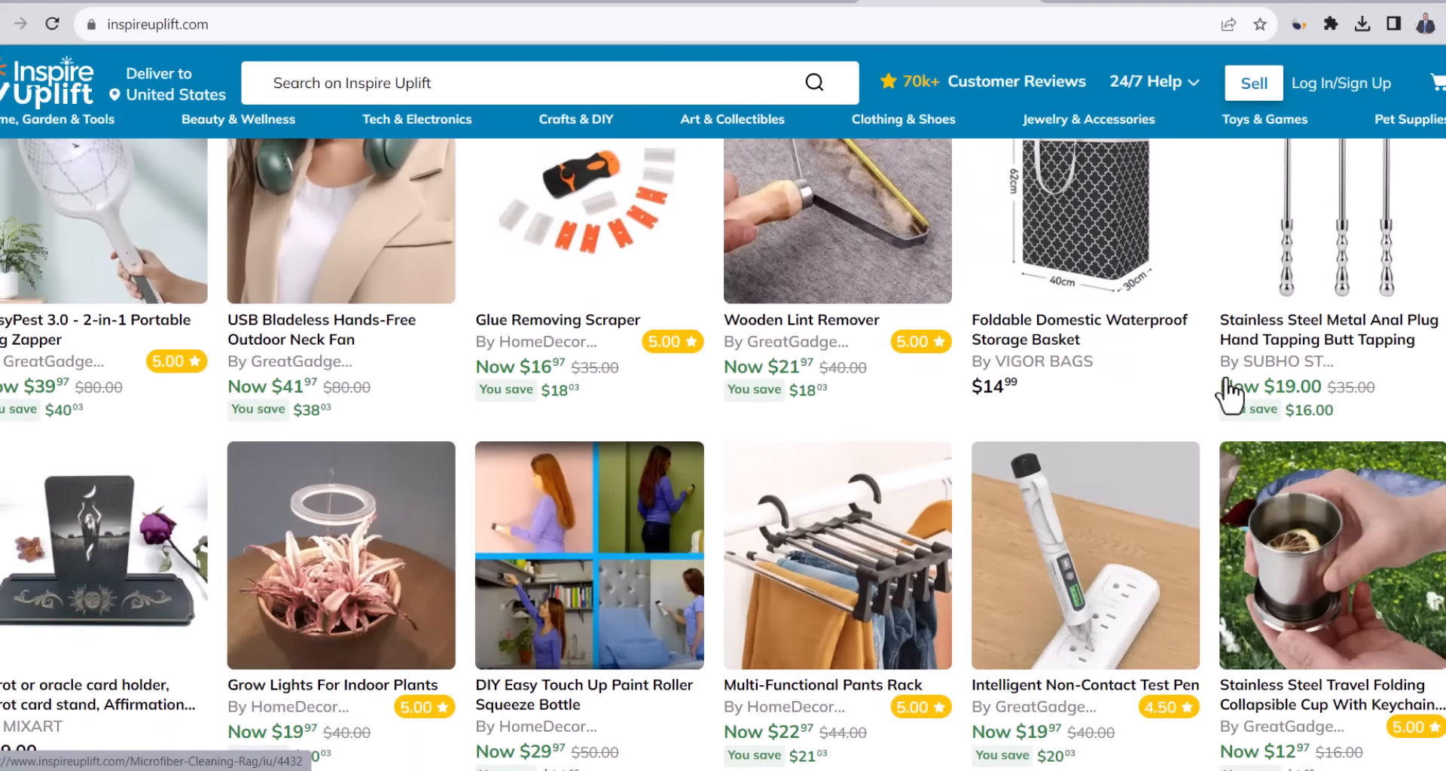
pyautogui.scroll(-10, 1230, 393)
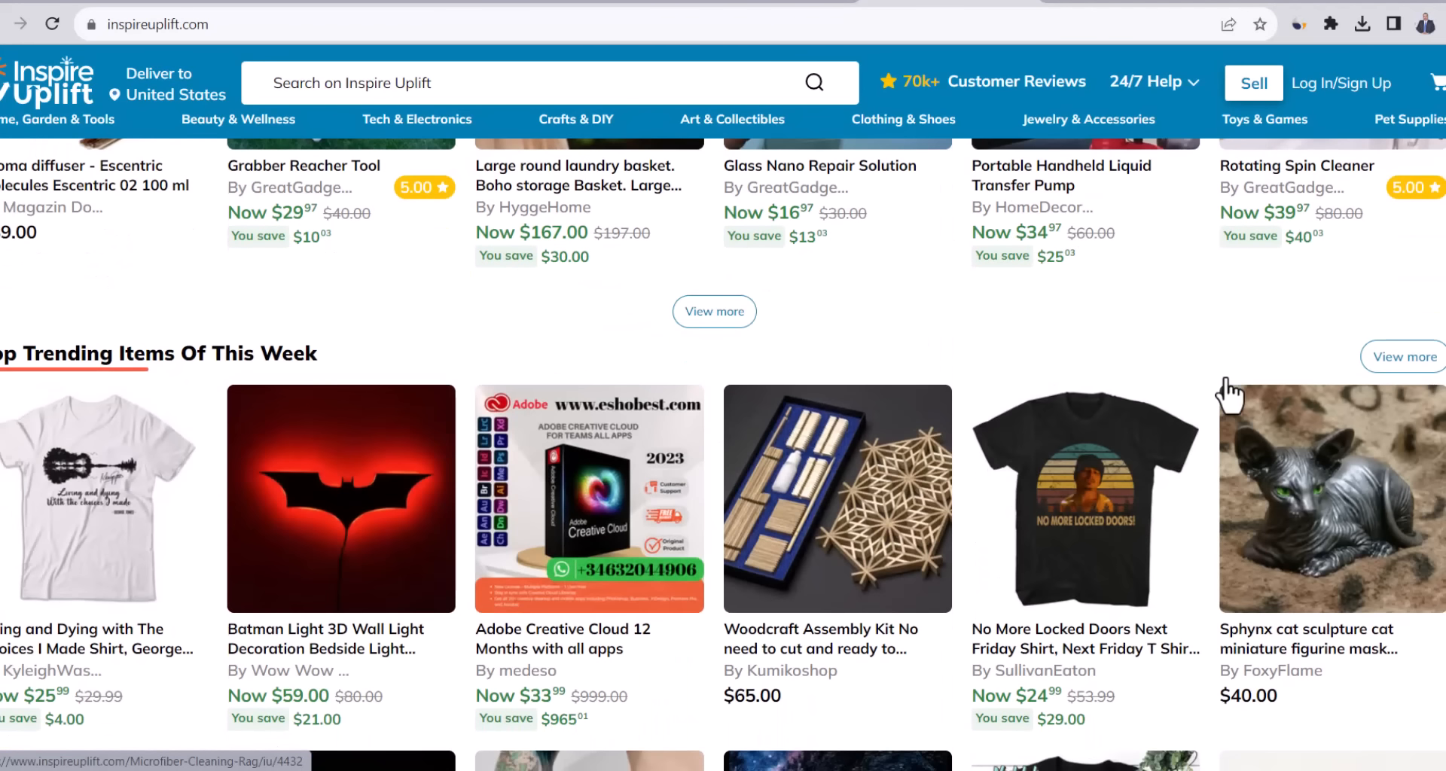
pyautogui.scroll(-4, 1230, 393)
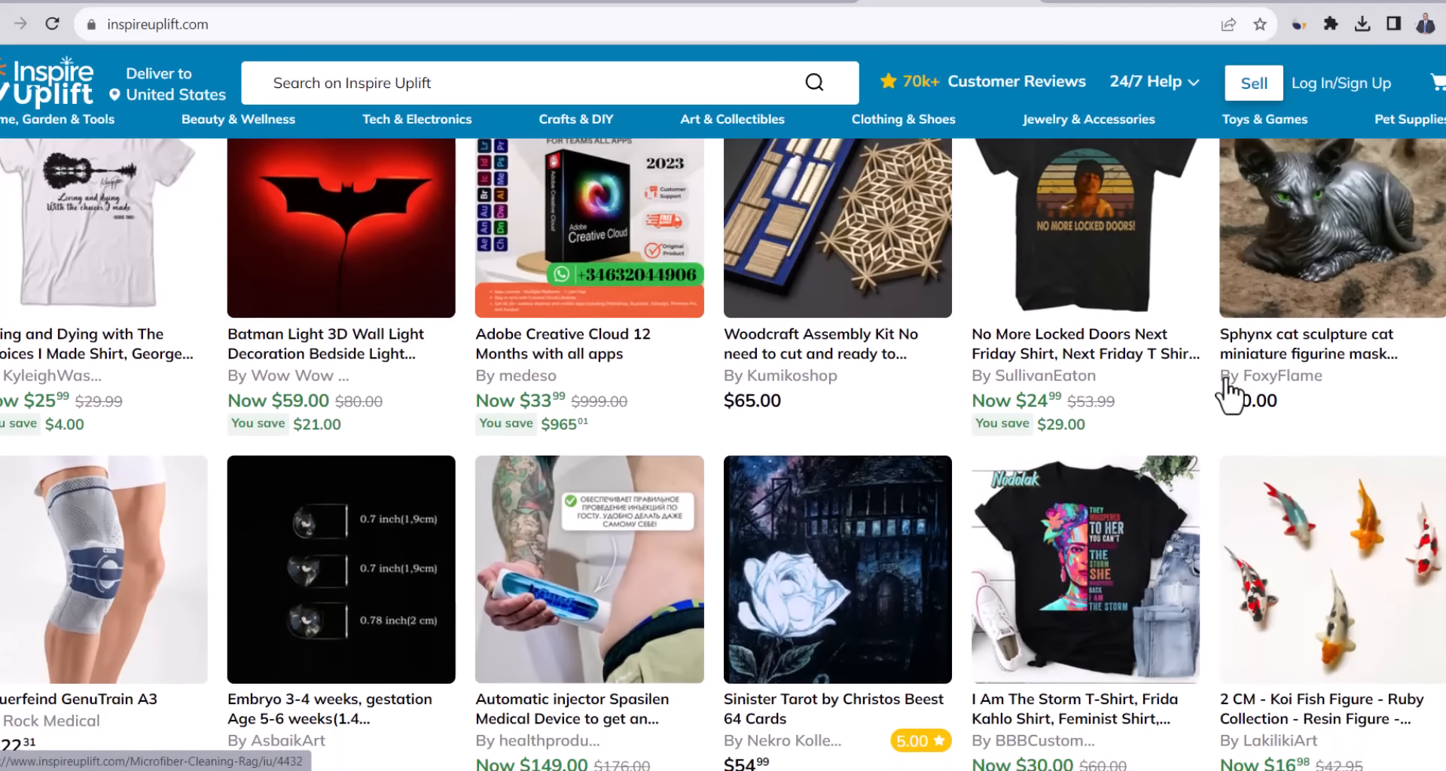
pyautogui.scroll(-1, 1229, 391)
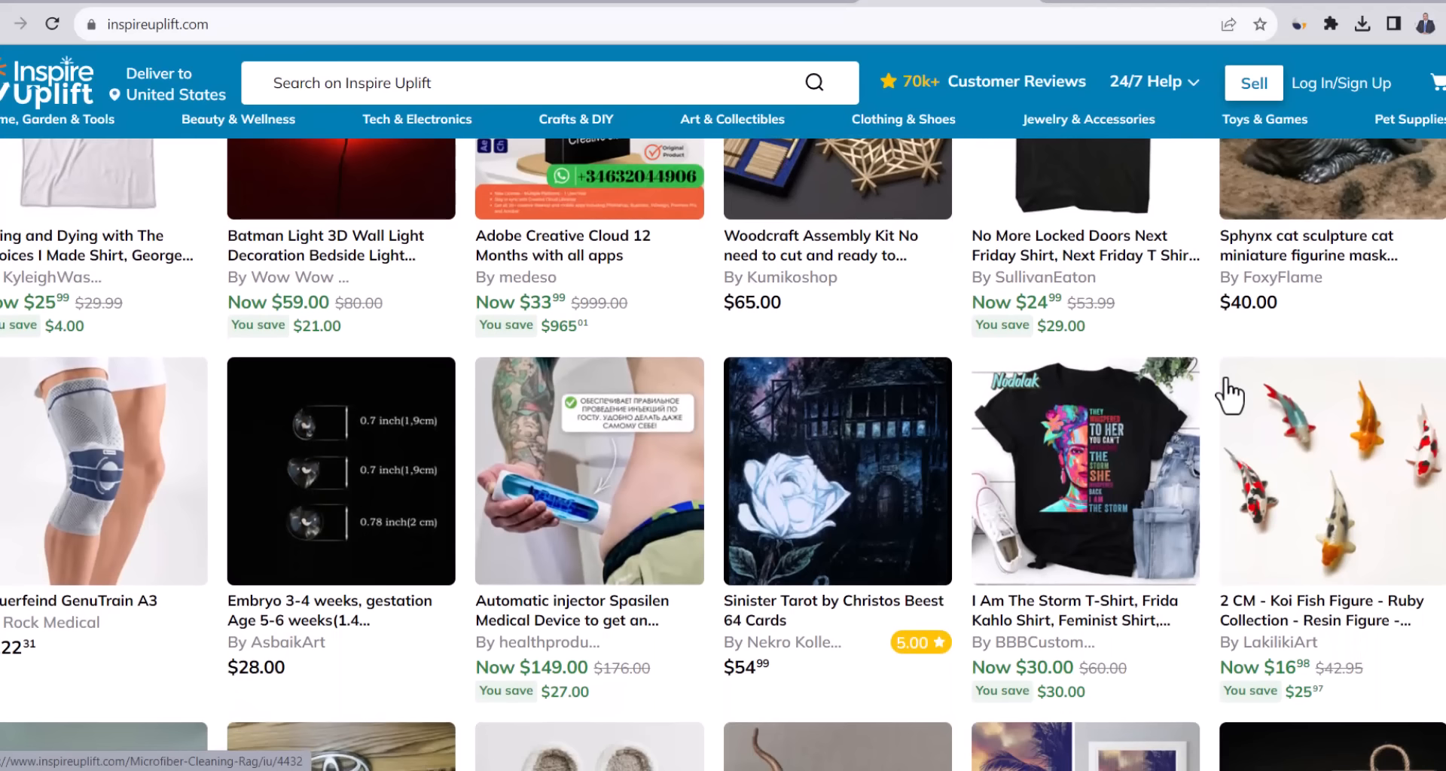
pyautogui.scroll(-5, 1230, 393)
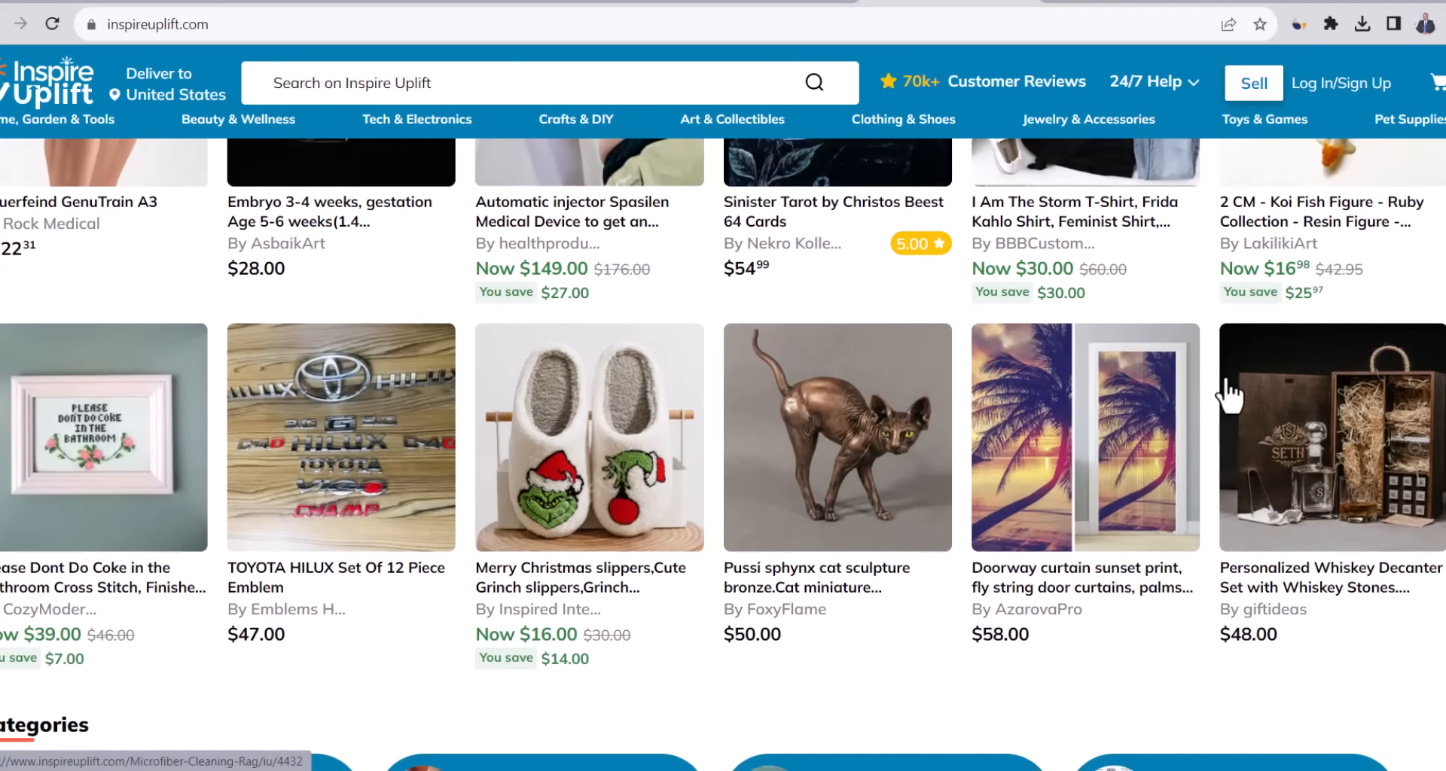
pyautogui.scroll(-2, 1230, 393)
pyautogui.scroll(-4, 1230, 393)
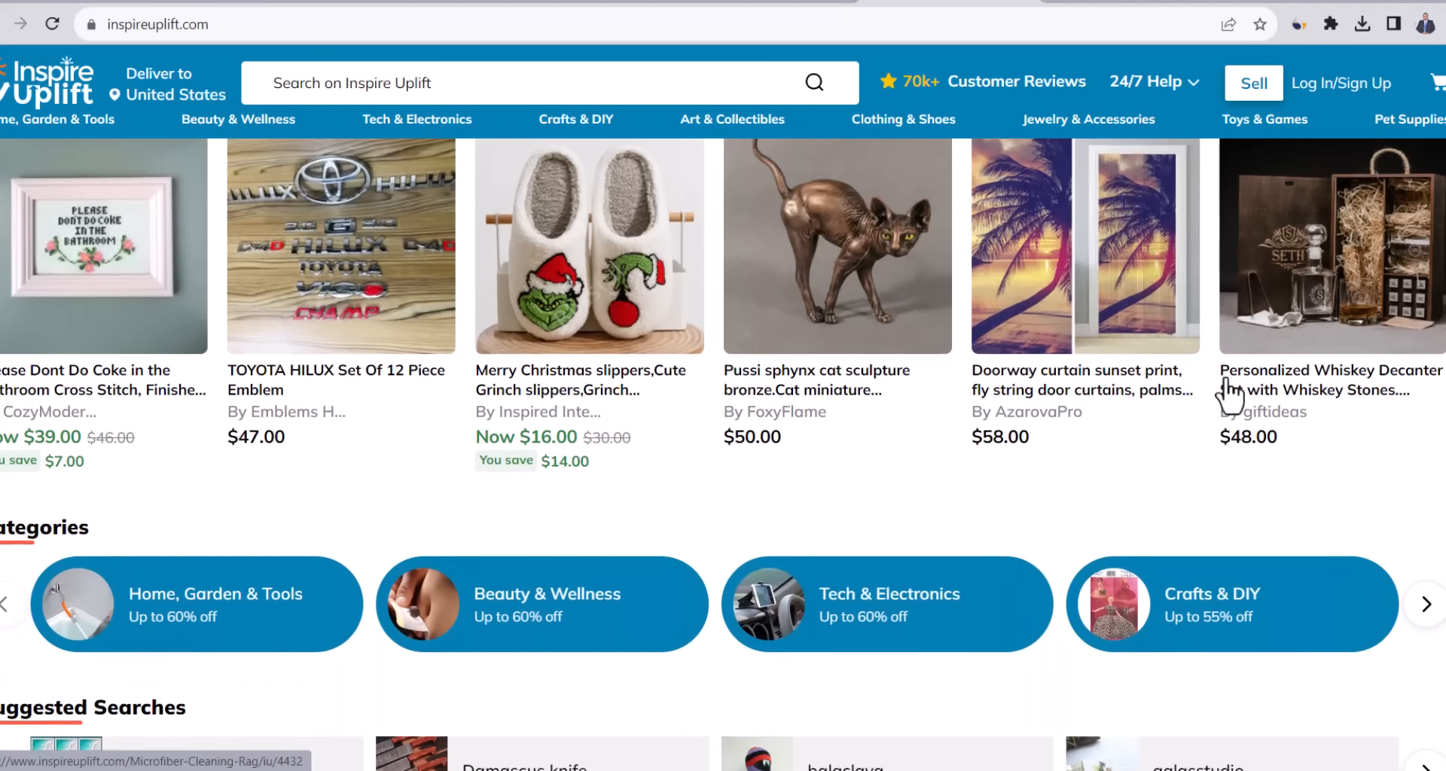
pyautogui.scroll(-3, 1224, 377)
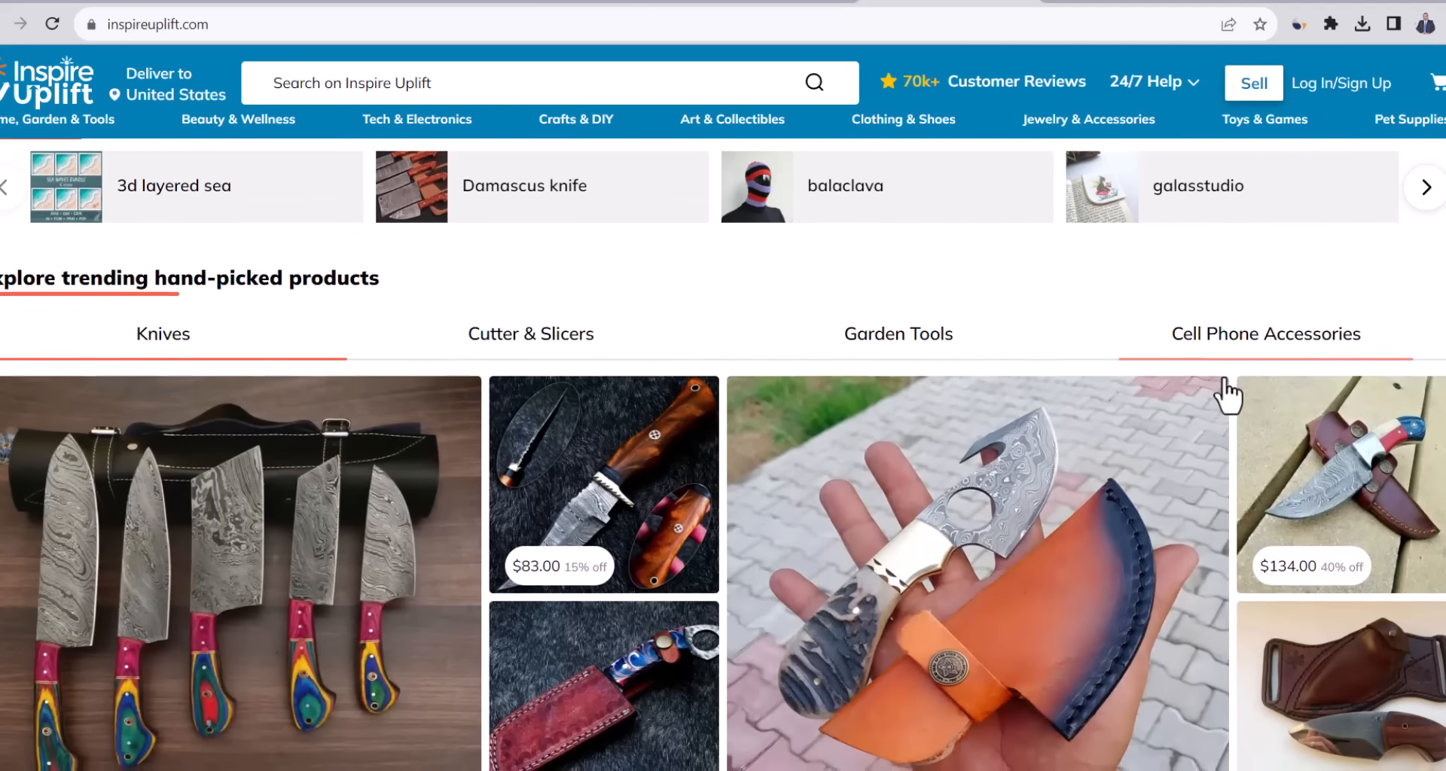
pyautogui.scroll(-3, 1222, 384)
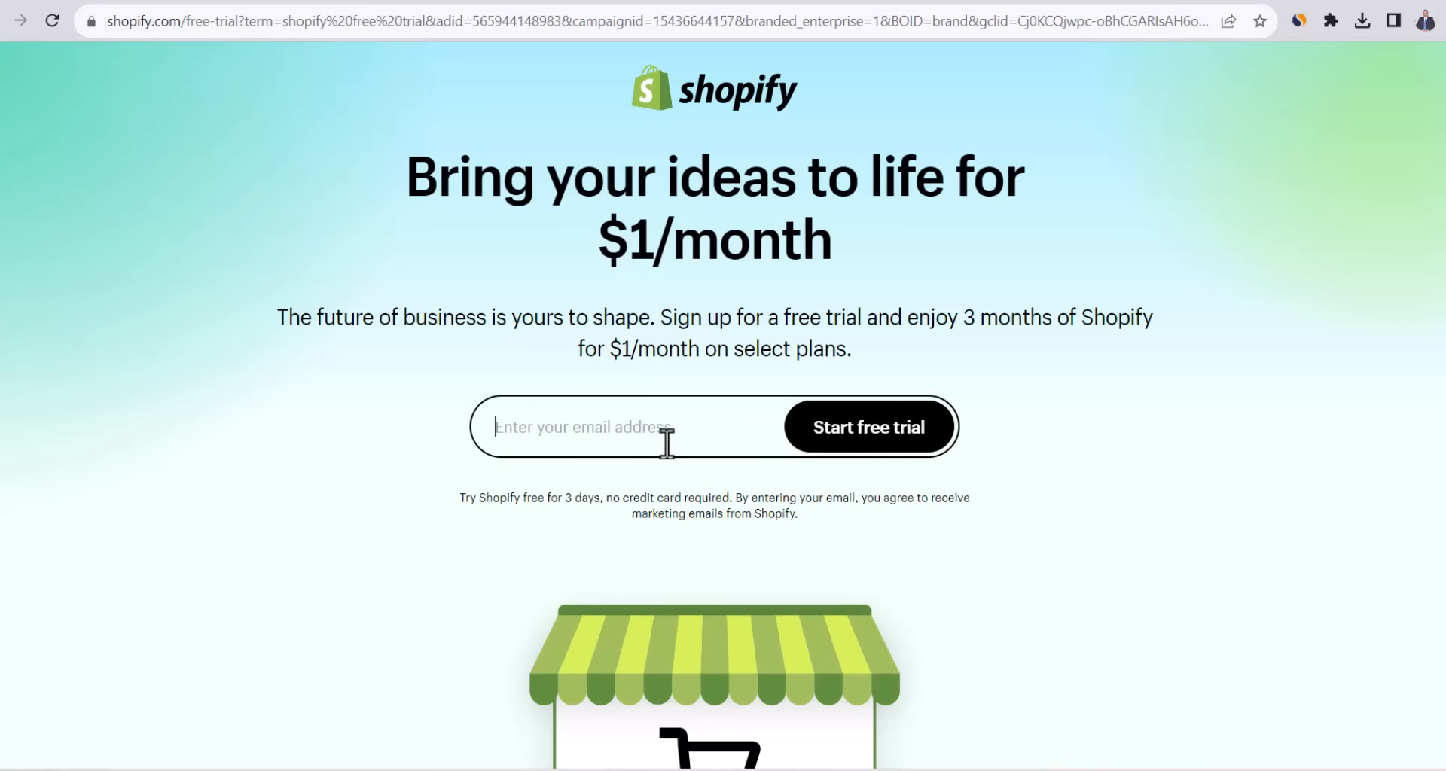
# Start the free trial with the store's email, skip the questions, and confirm United States as location.
pyautogui.hotkey('ctrl', 'v')
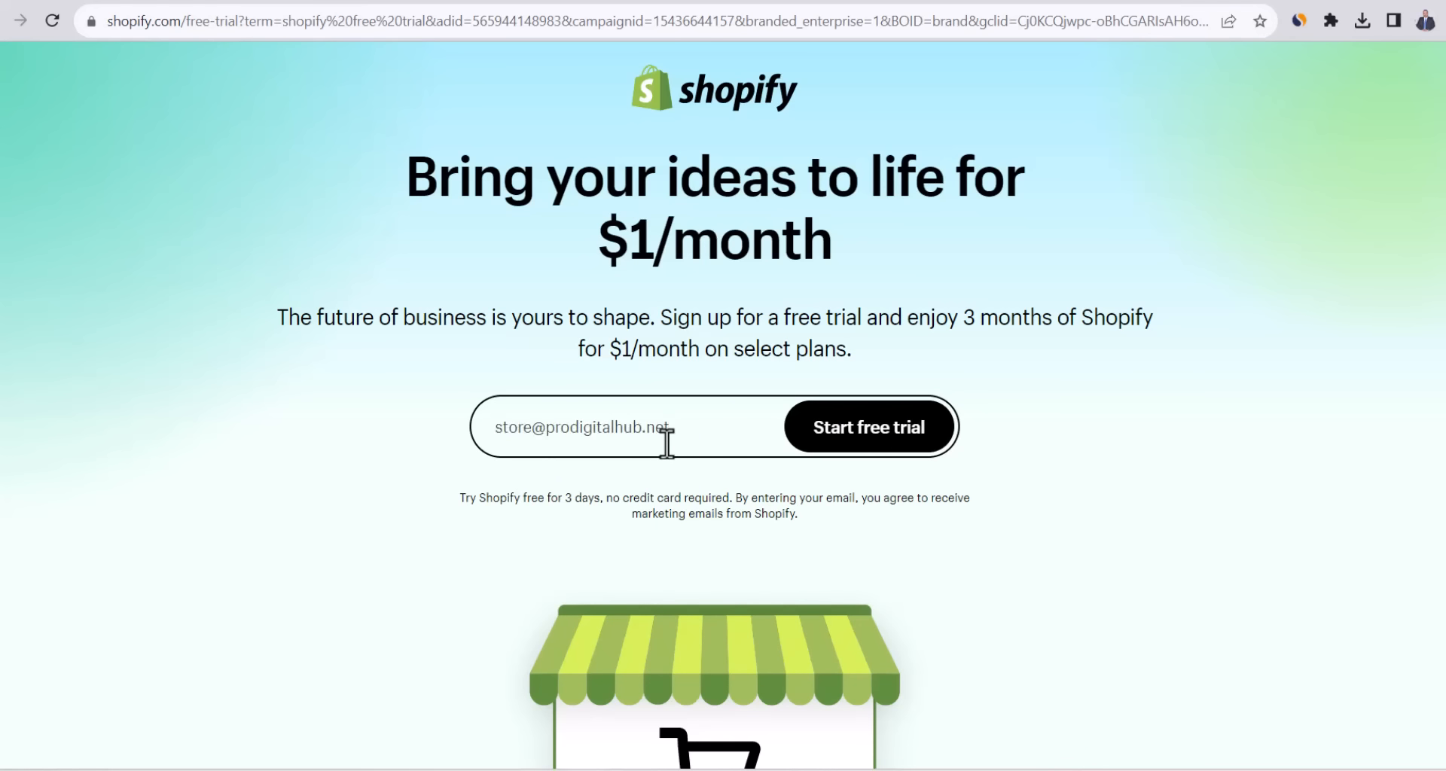
pyautogui.click(829, 435)
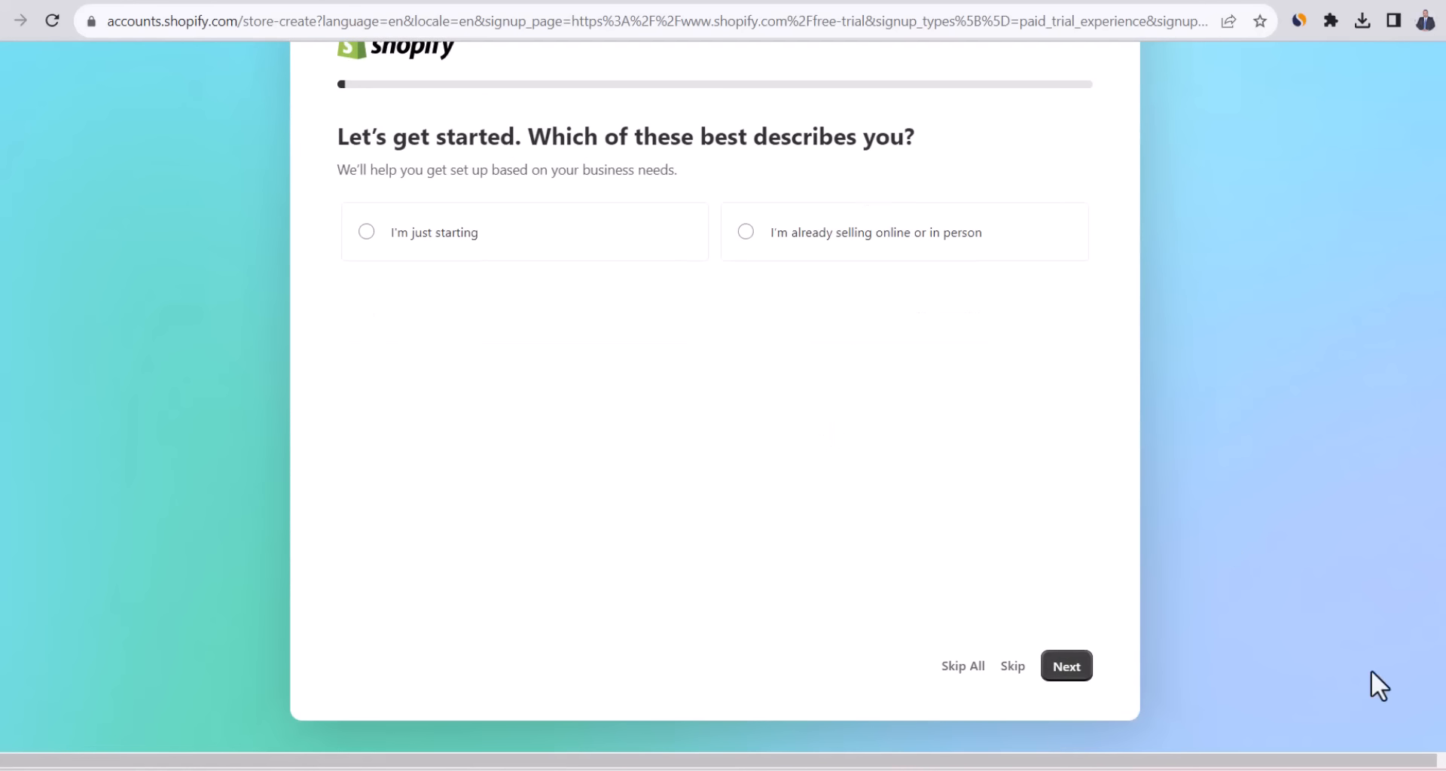
pyautogui.click(958, 676)
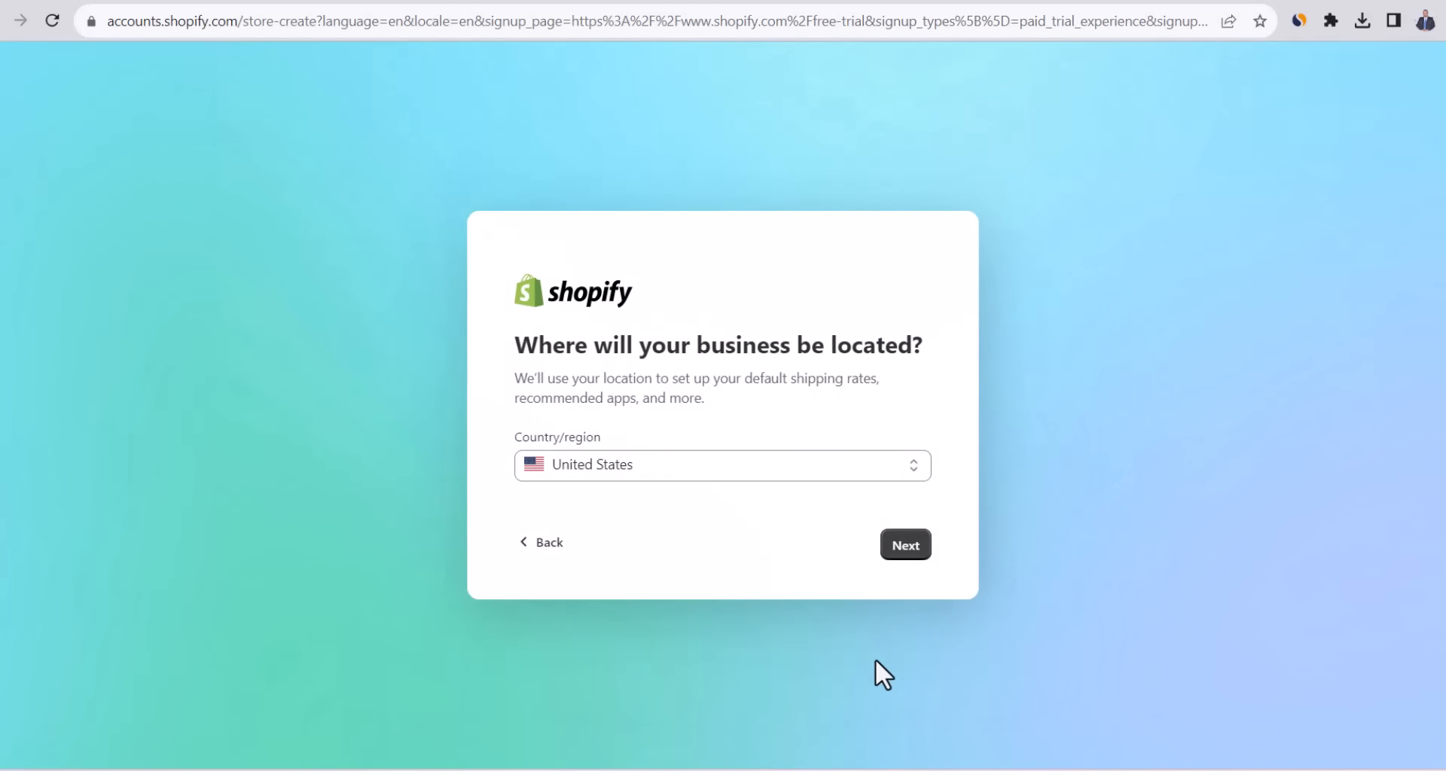
pyautogui.click(905, 548)
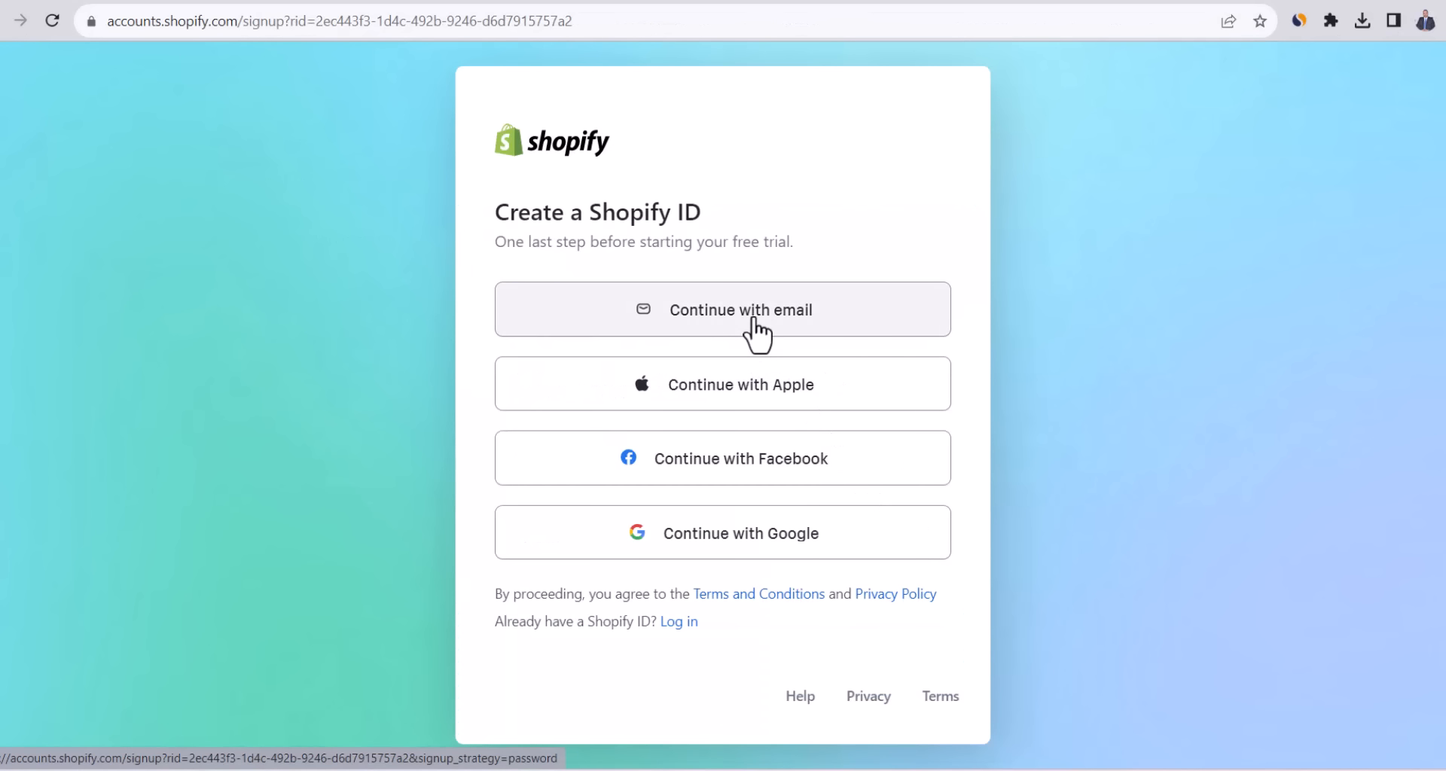
# Create the Shopify ID by continuing with email and entering the account password.
pyautogui.click(754, 319)
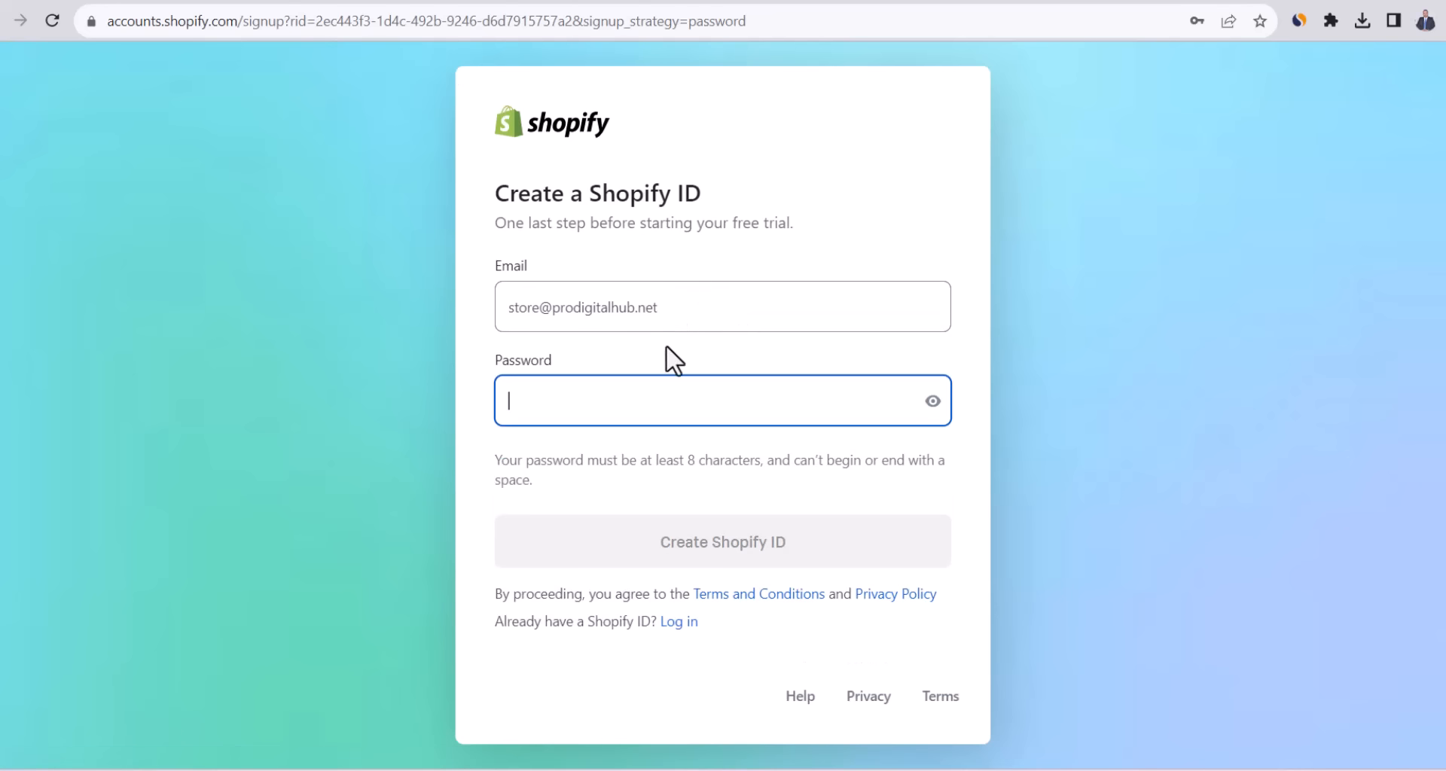
pyautogui.hotkey('ctrl', 'v')
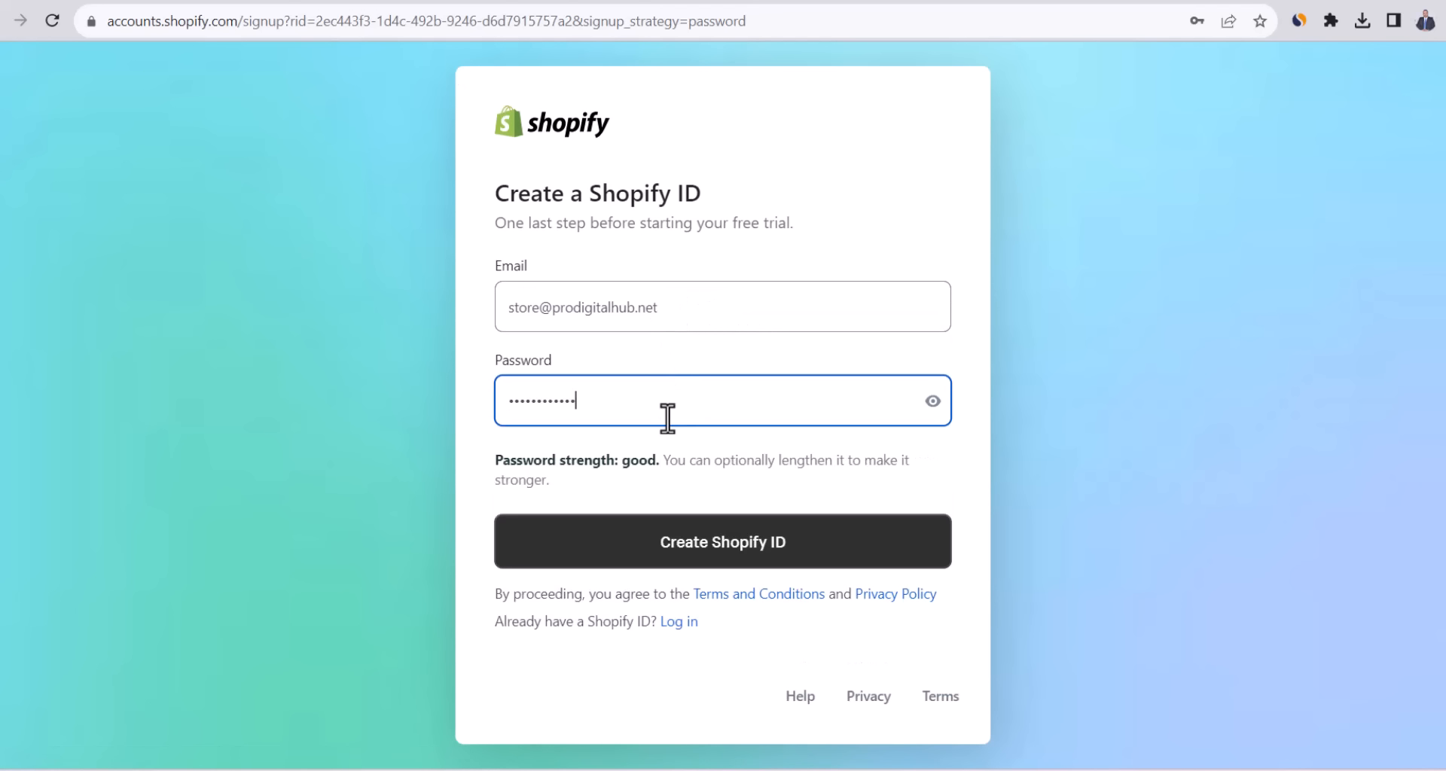
pyautogui.click(819, 561)
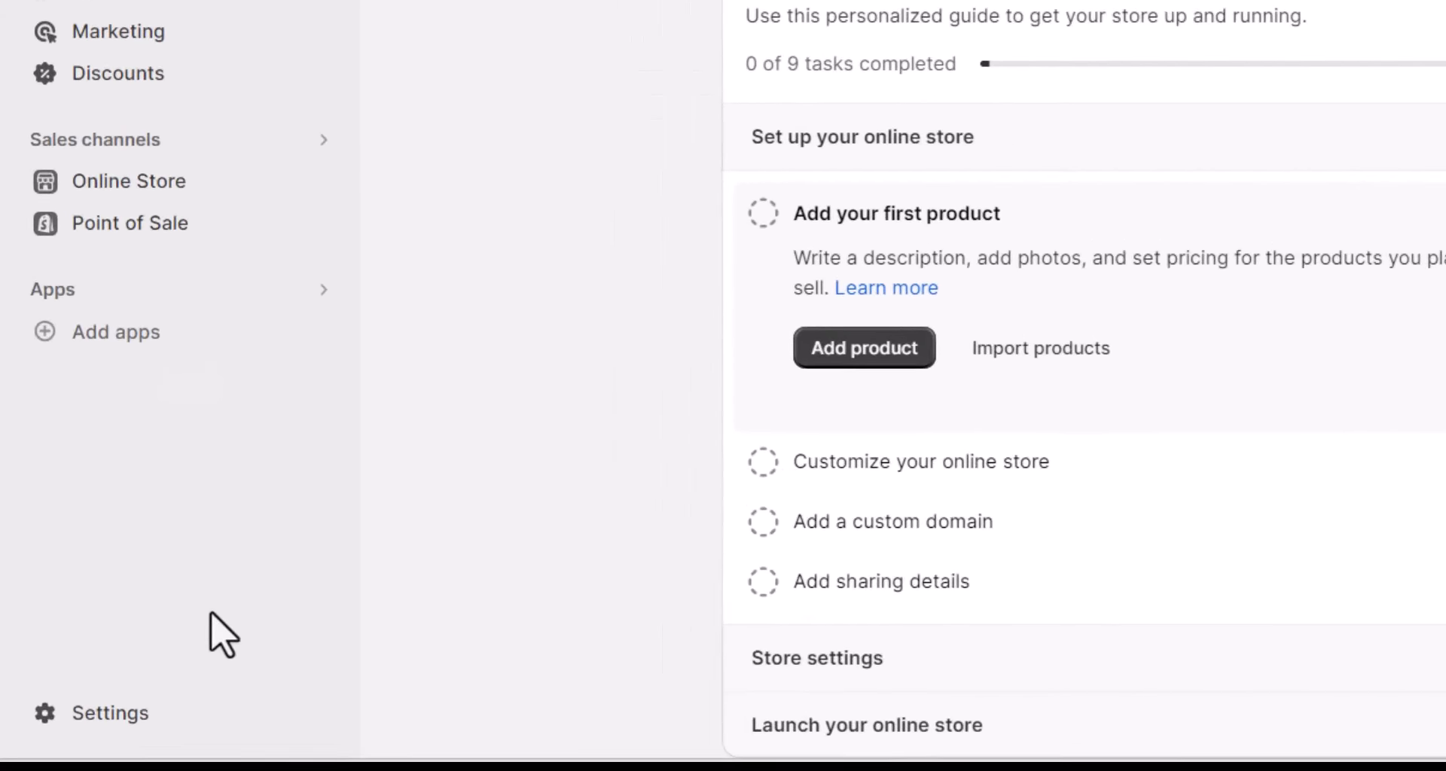
# Change the store currency in Store details from AED to US dollars (USD) and save.
pyautogui.click(170, 697)
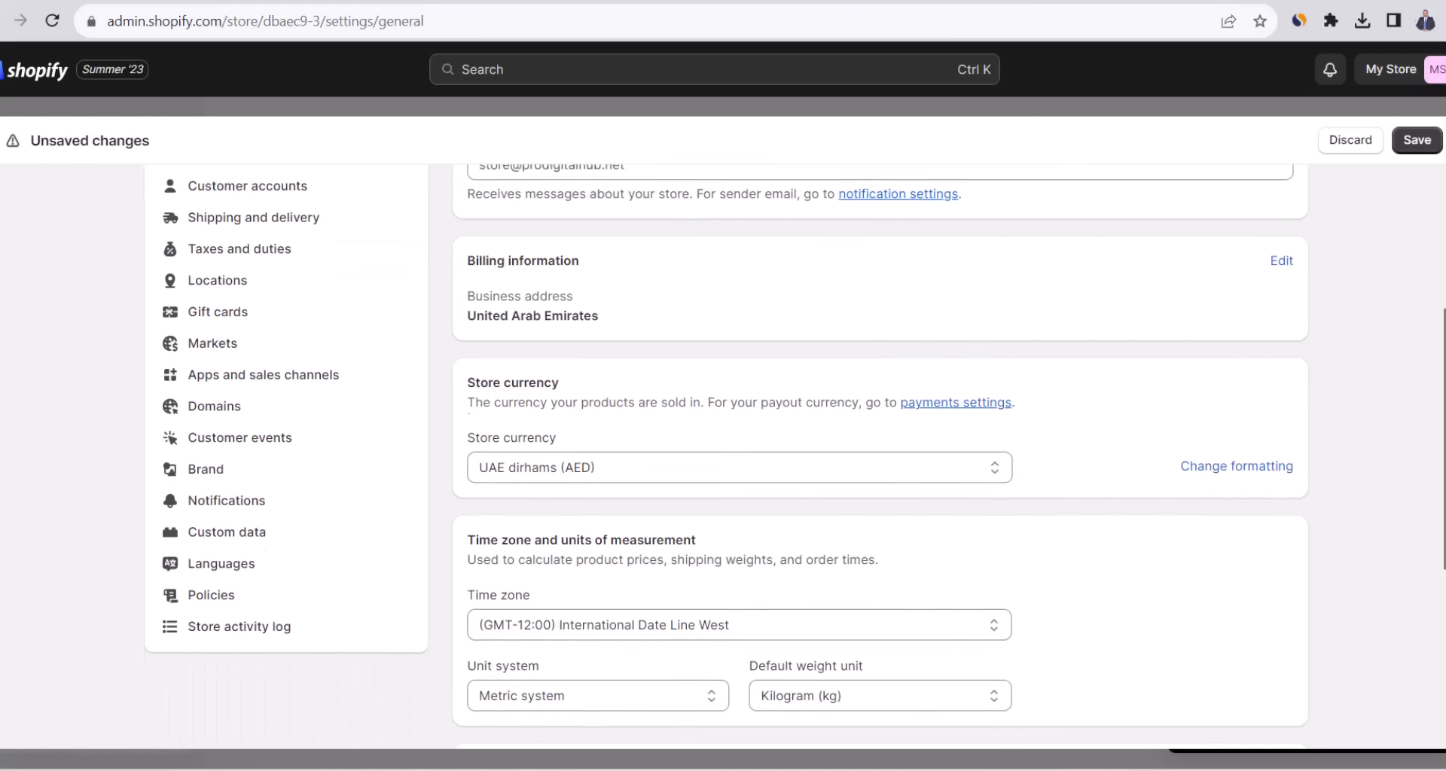
pyautogui.scroll(-2, 727, 458)
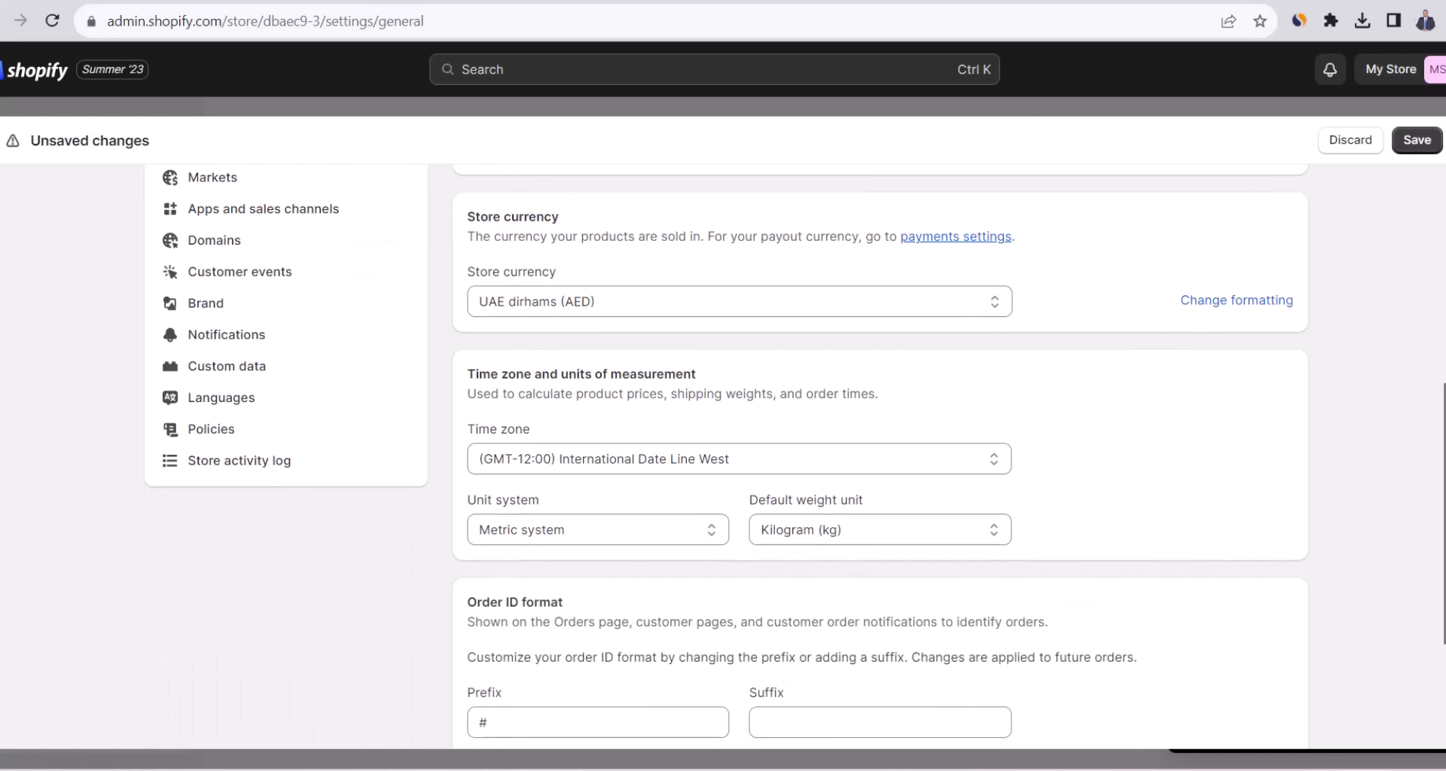
pyautogui.click(783, 310)
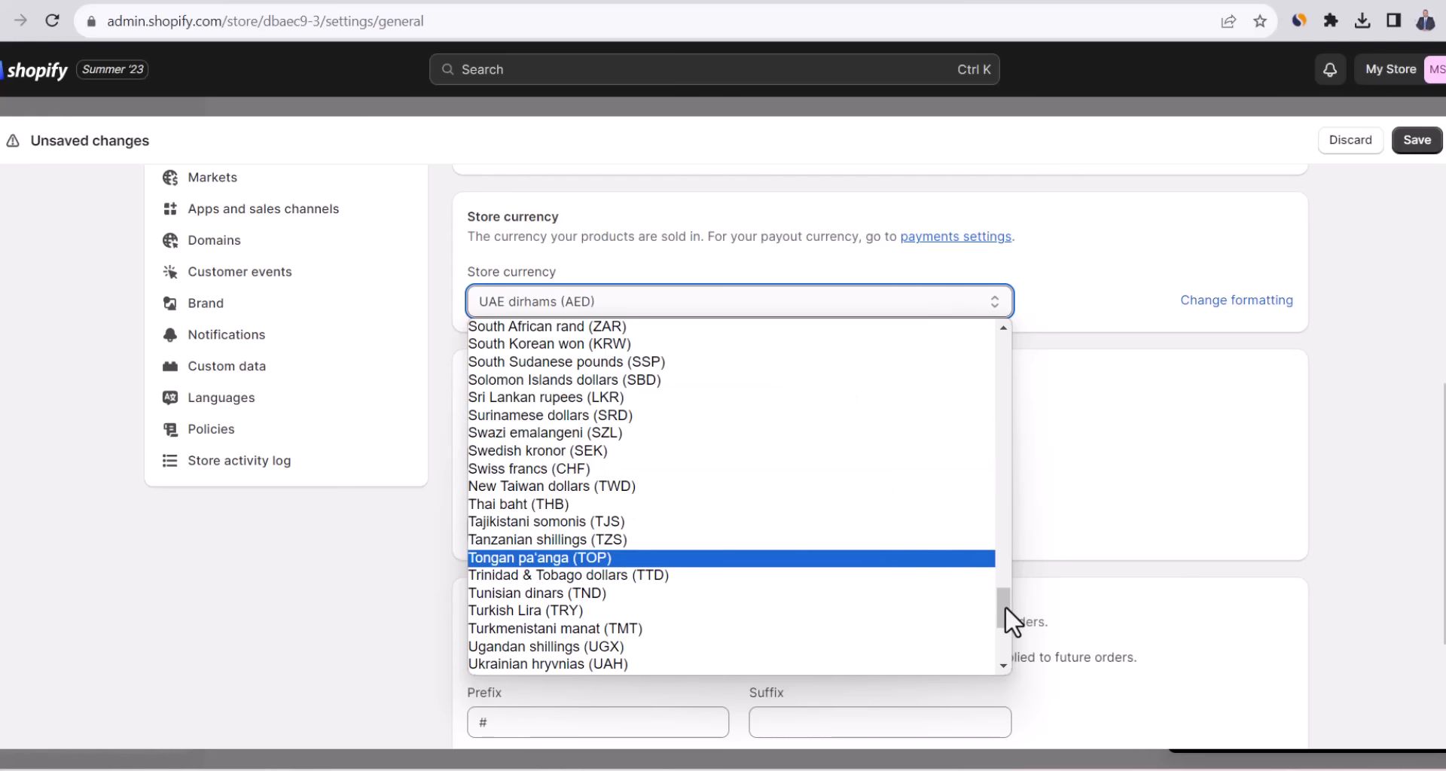
pyautogui.moveTo(1004, 605); pyautogui.dragTo(978, 318)
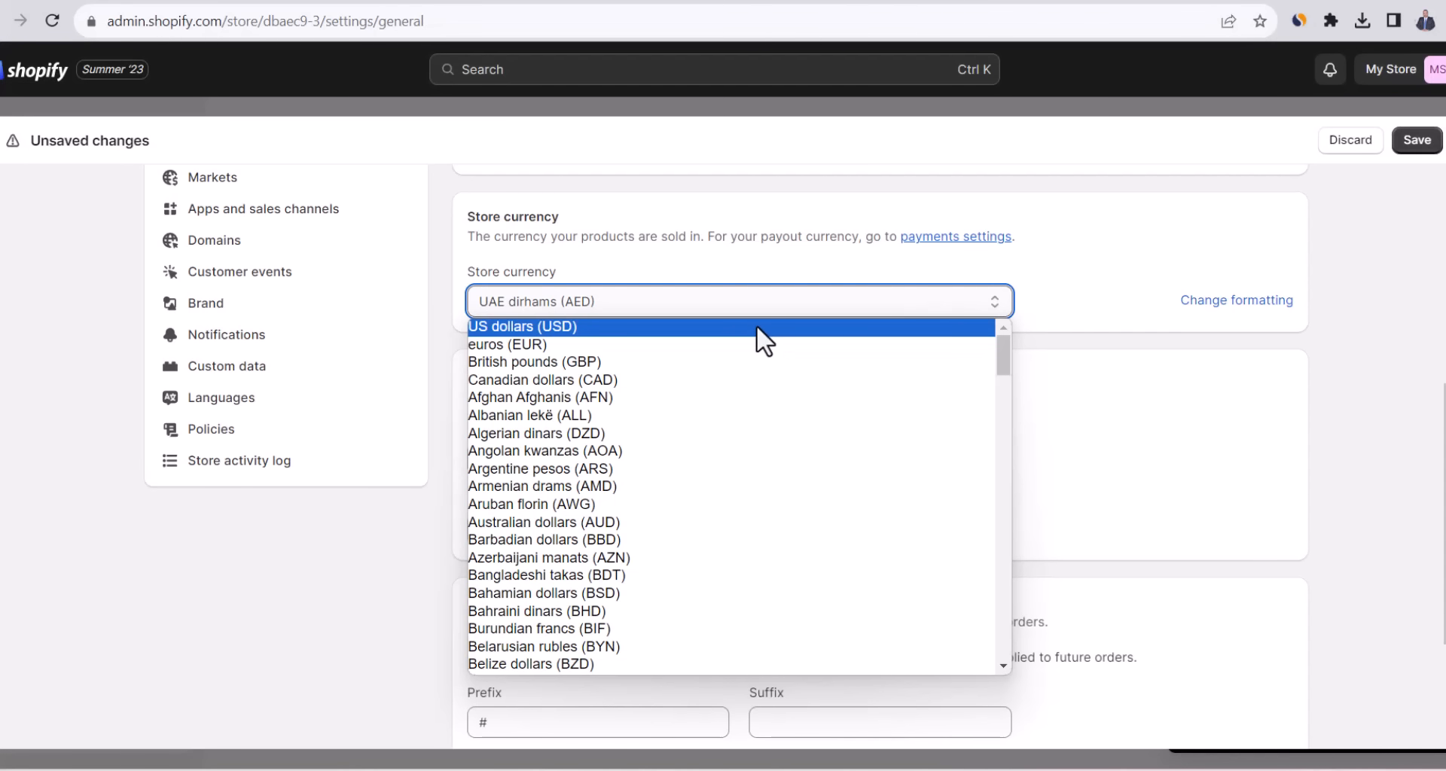
pyautogui.click(756, 324)
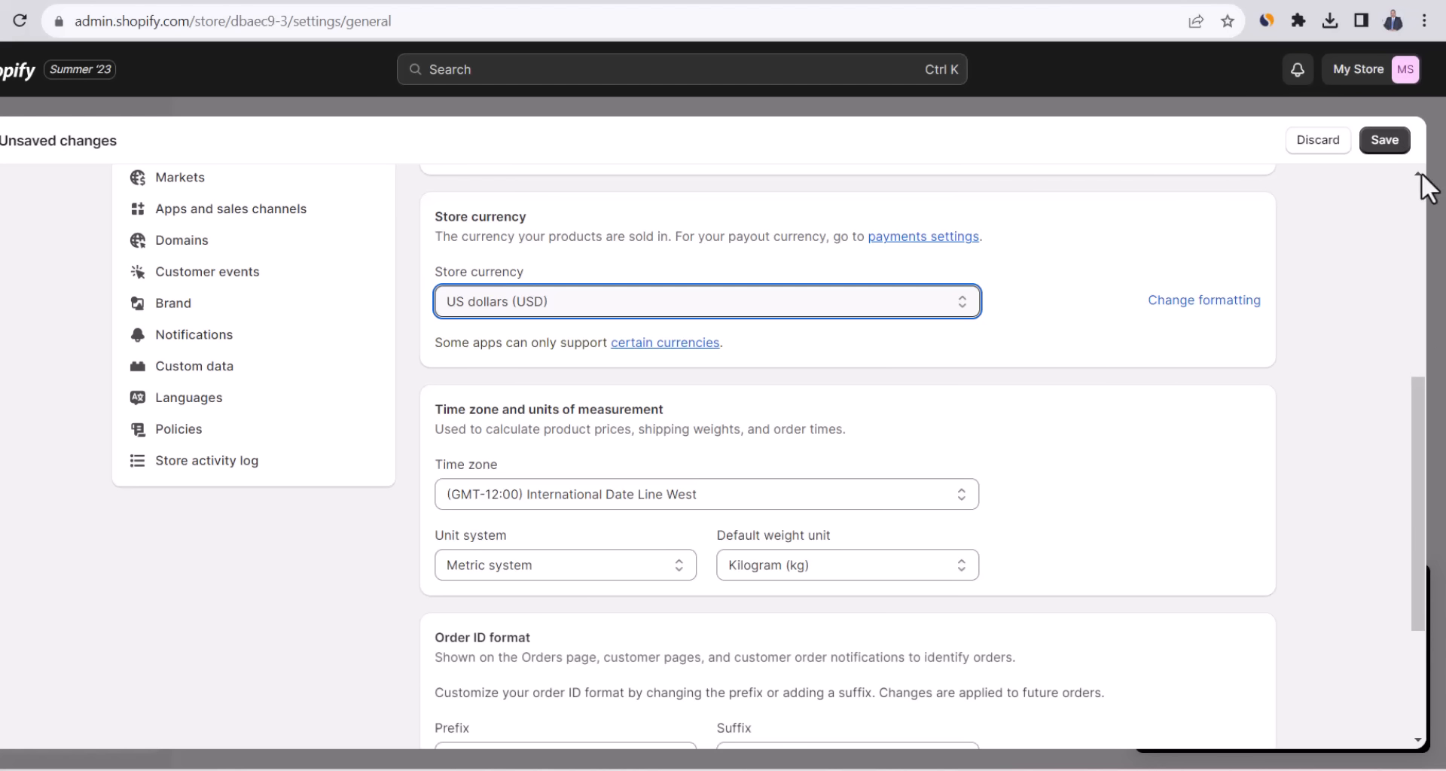
pyautogui.click(1384, 141)
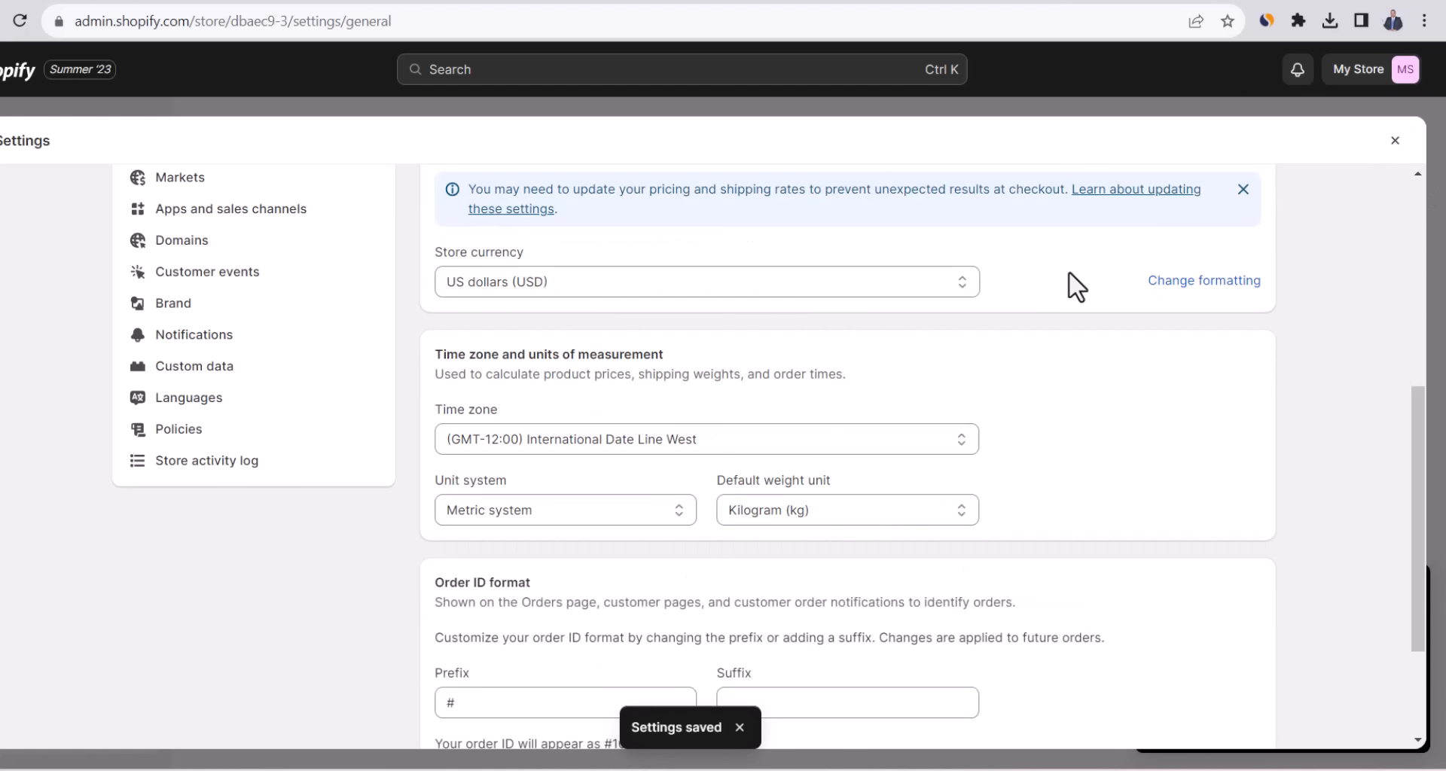
pyautogui.click(1395, 141)
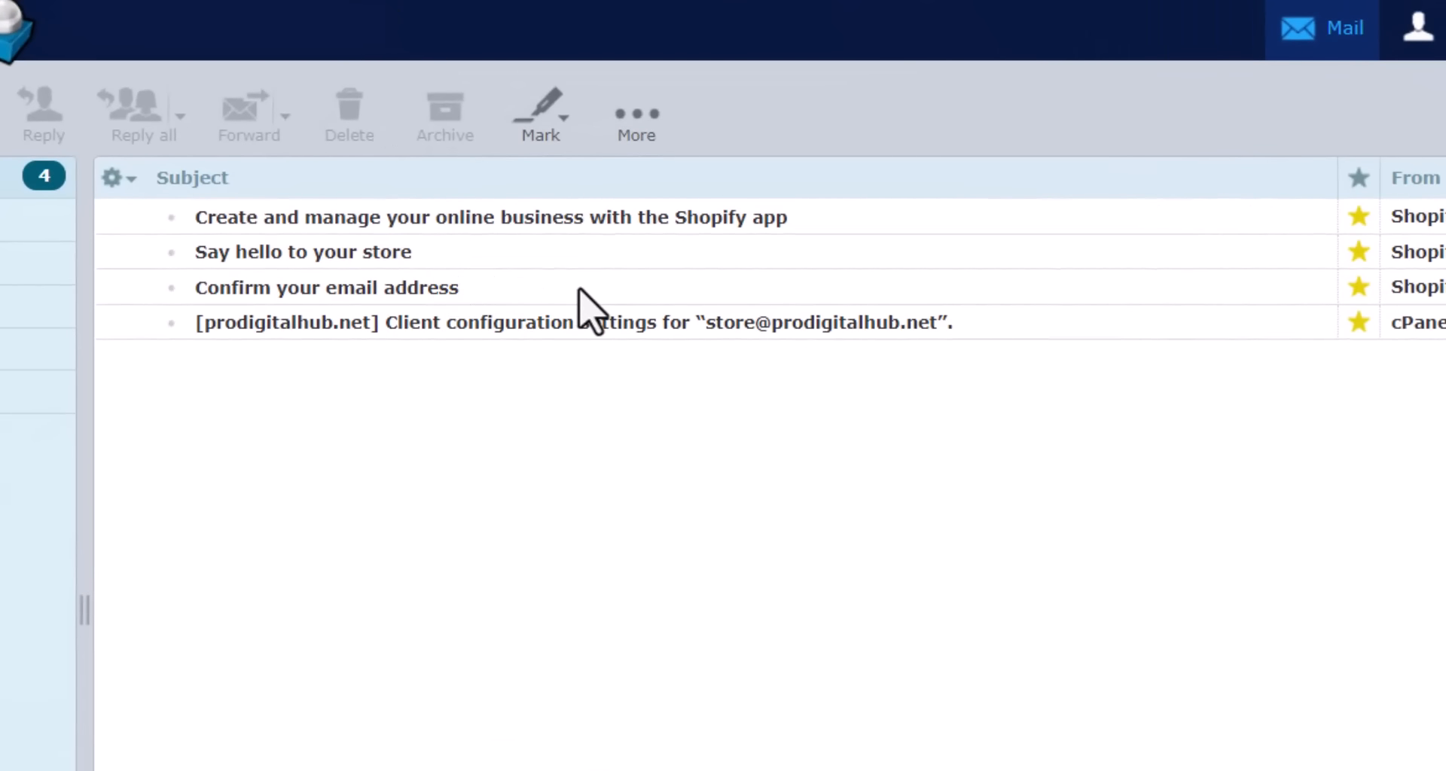
# Confirm the email via the 'Confirm your email address' message, then return to the store admin.
pyautogui.doubleClick(461, 289)
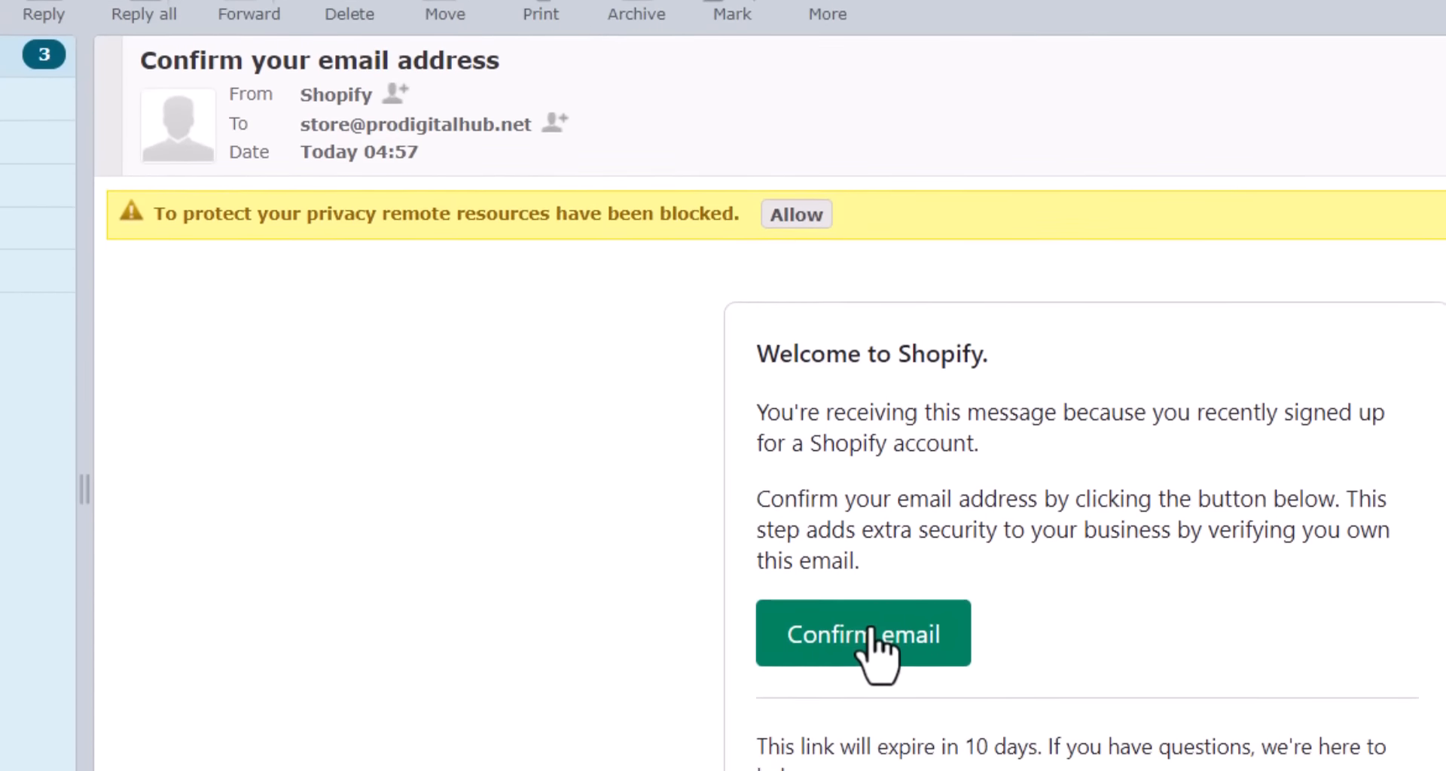
pyautogui.click(872, 591)
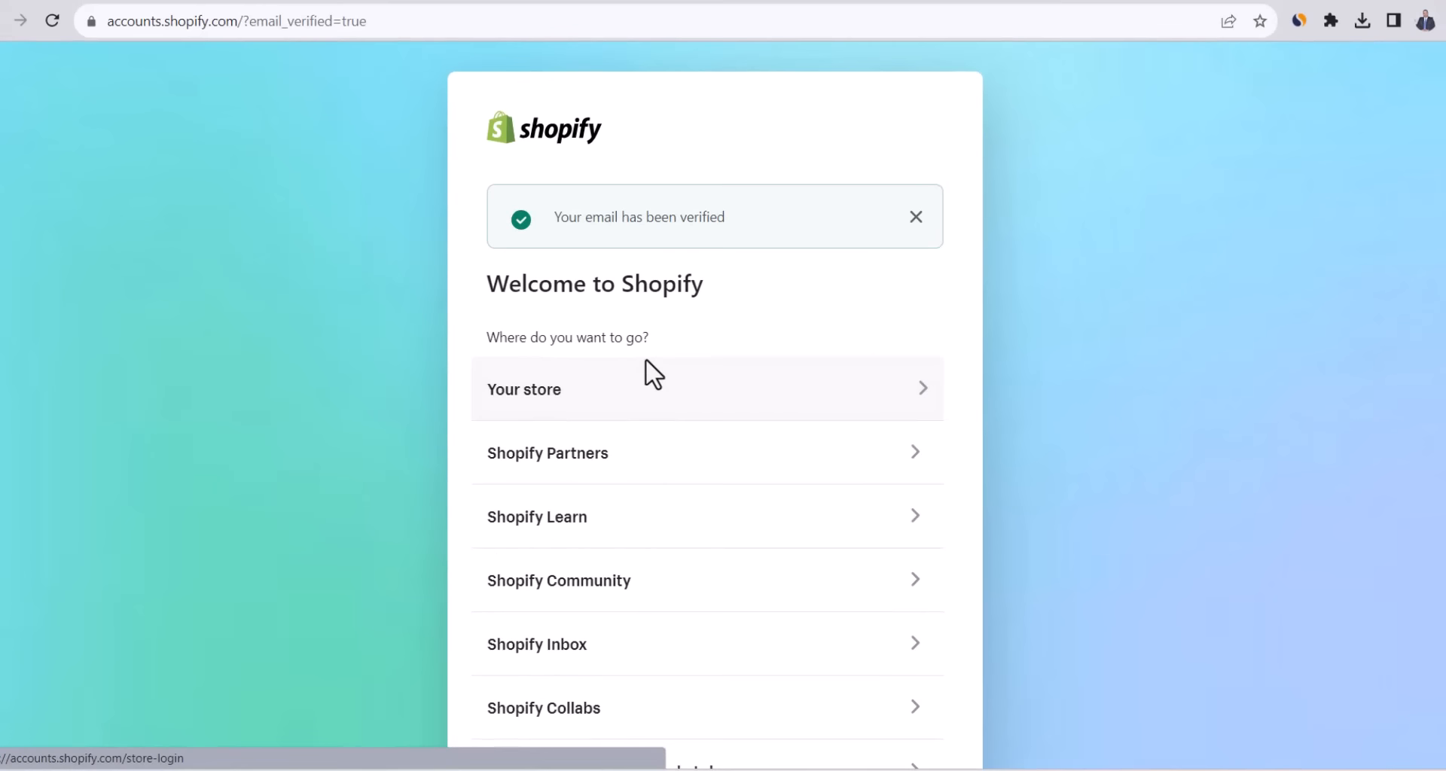
pyautogui.click(598, 388)
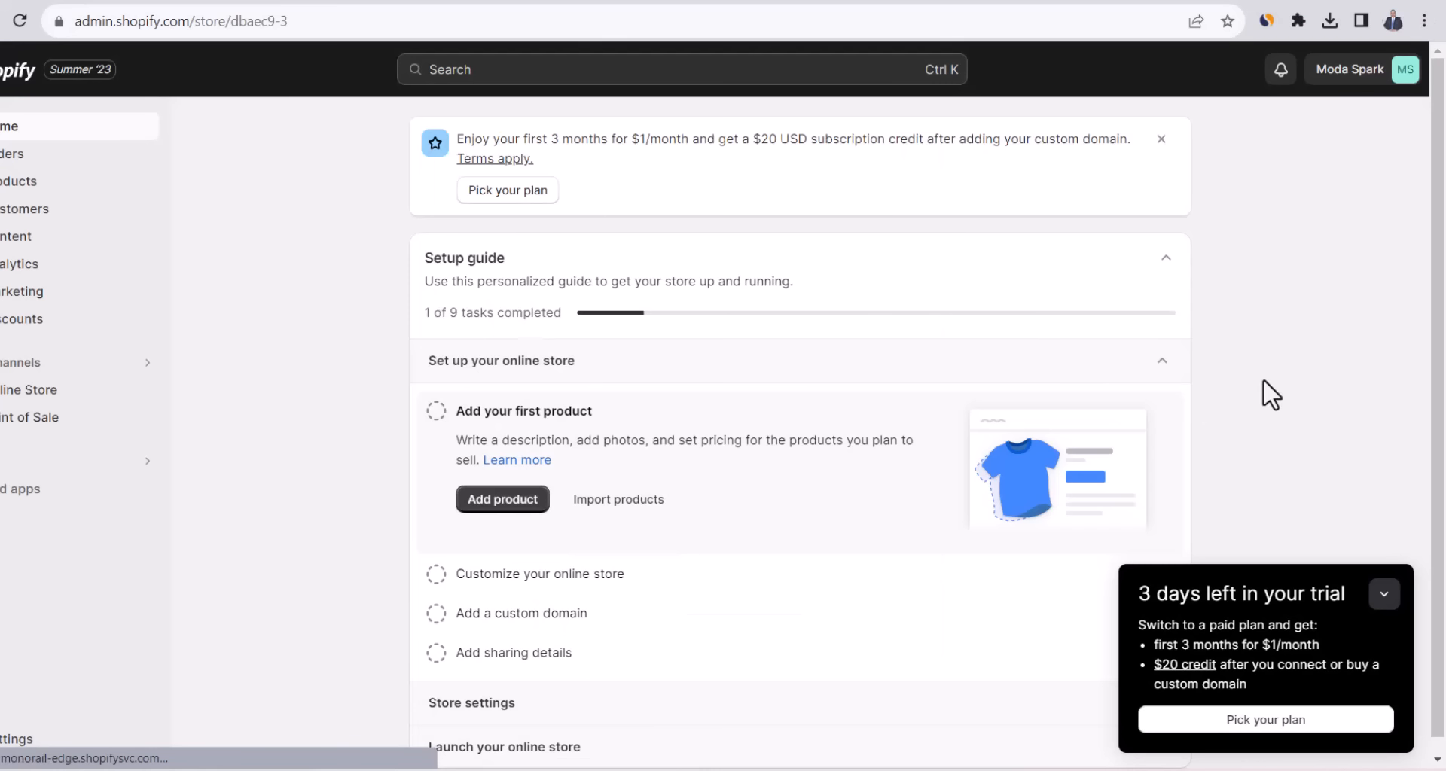
# Choose the Basic plan from the plan list to reach its billing cycle confirmation.
pyautogui.click(1251, 722)
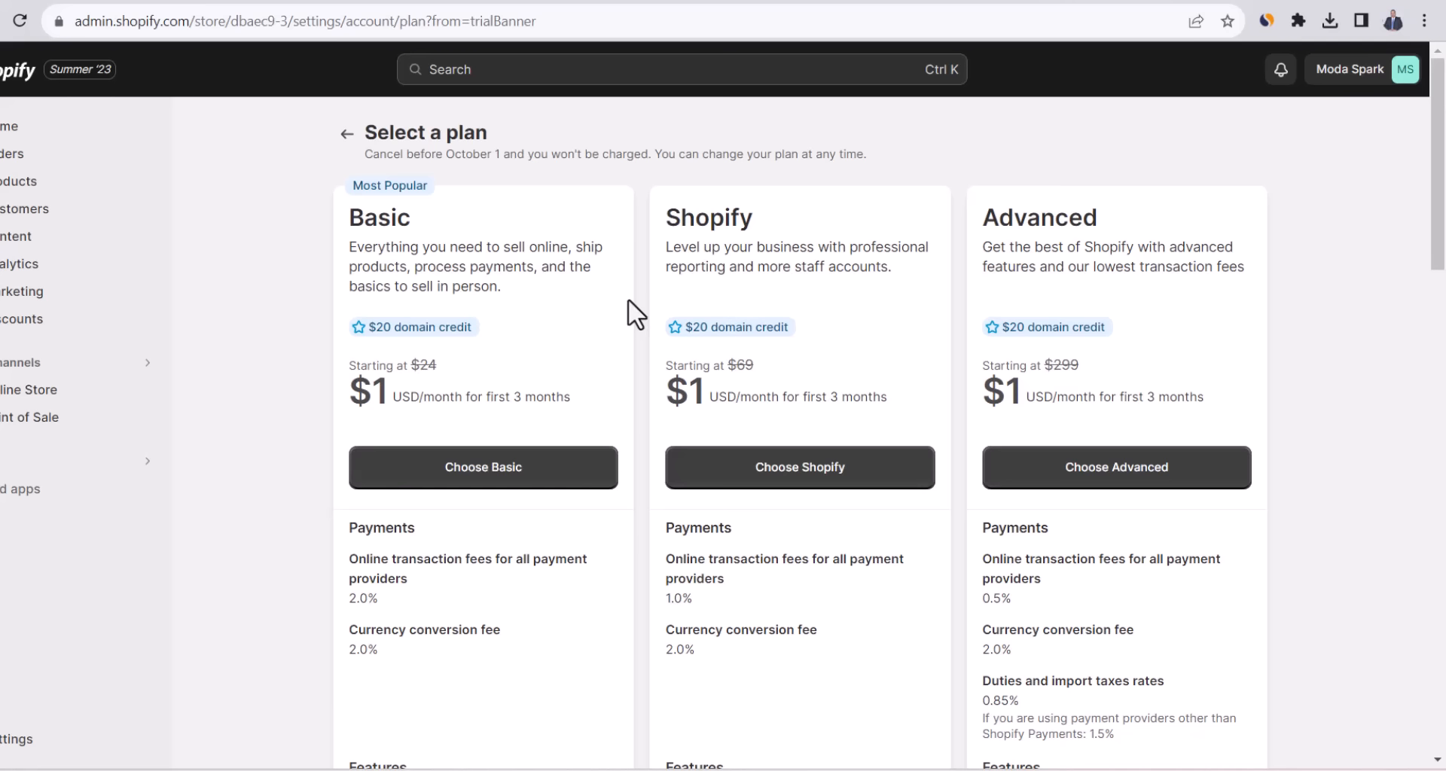
pyautogui.click(525, 488)
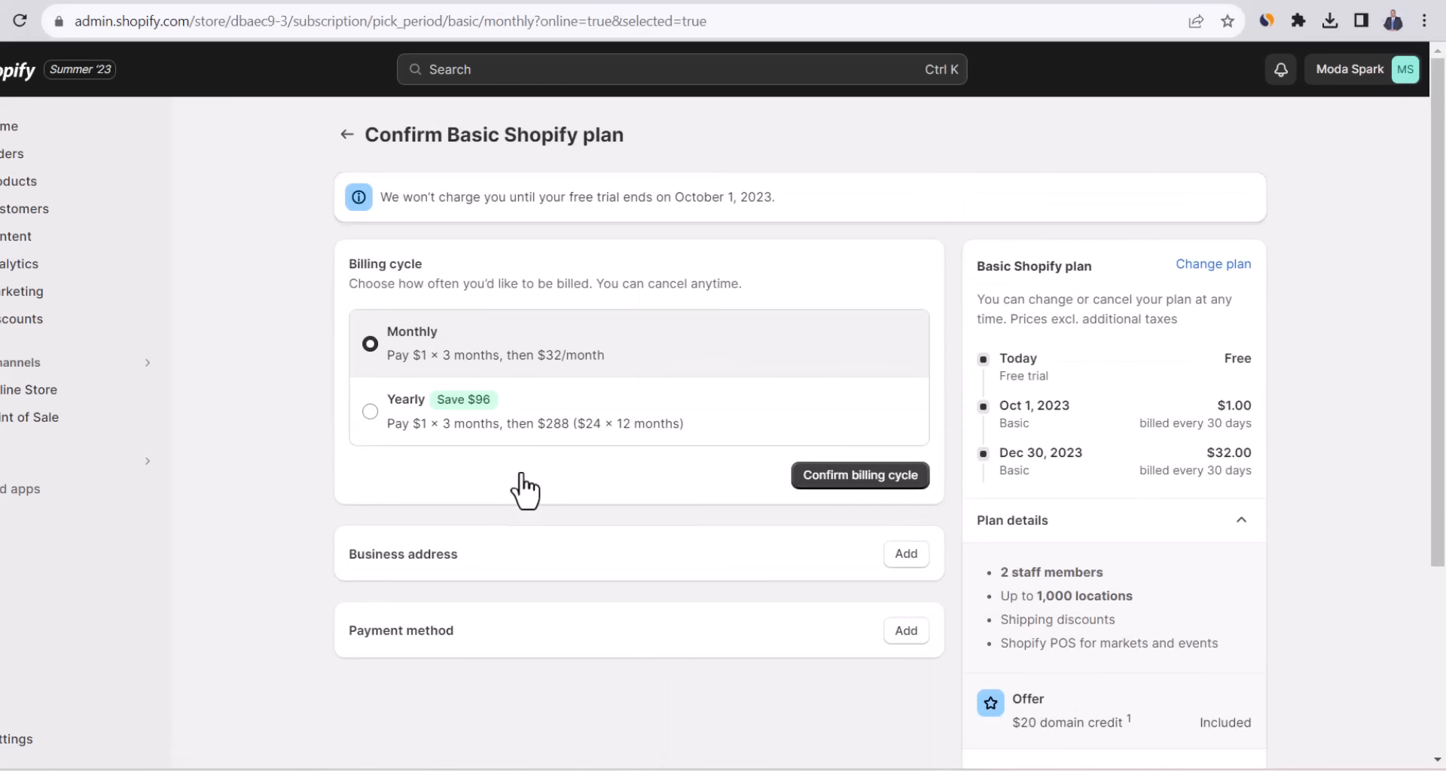
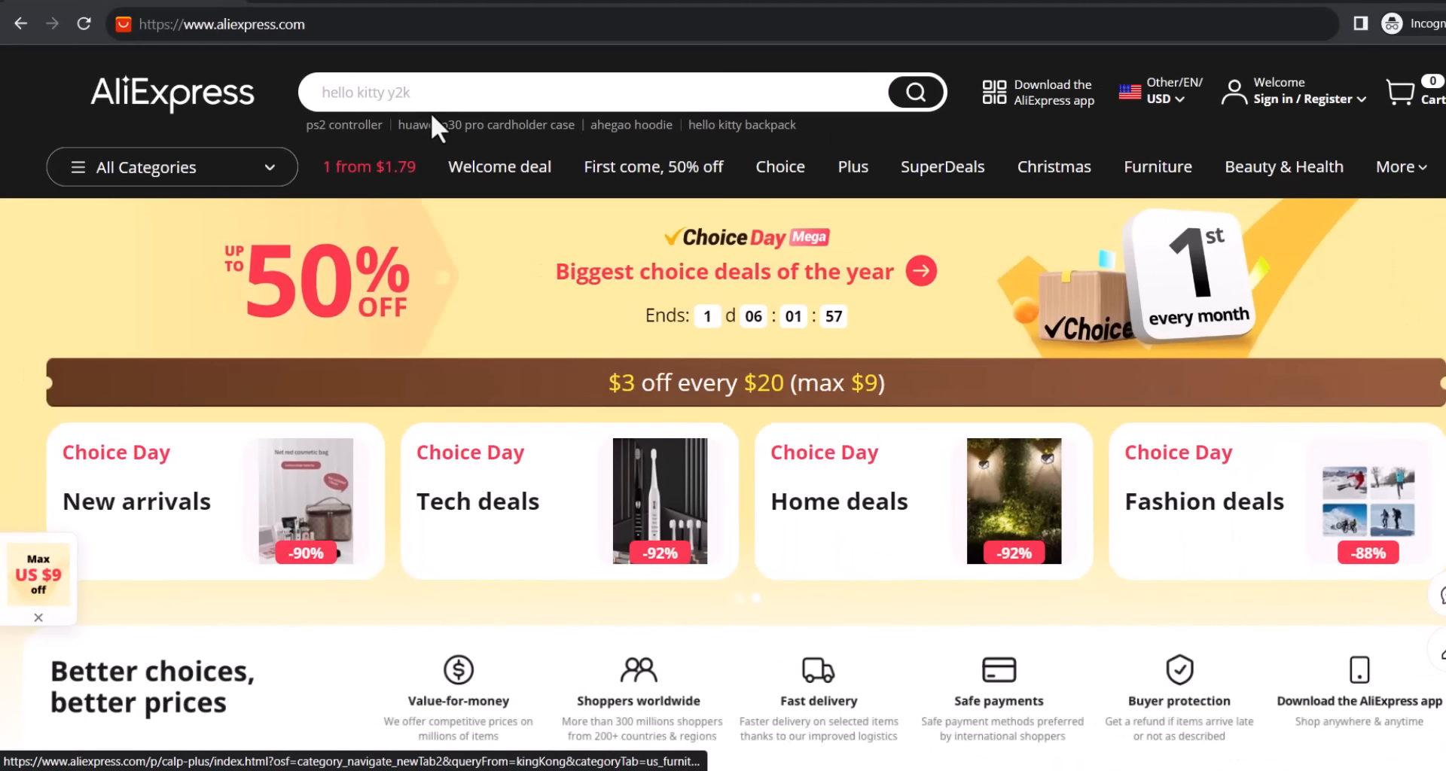
# Search AliExpress for 'rings for women' and sort the results by most orders.
pyautogui.moveTo(75, 168)
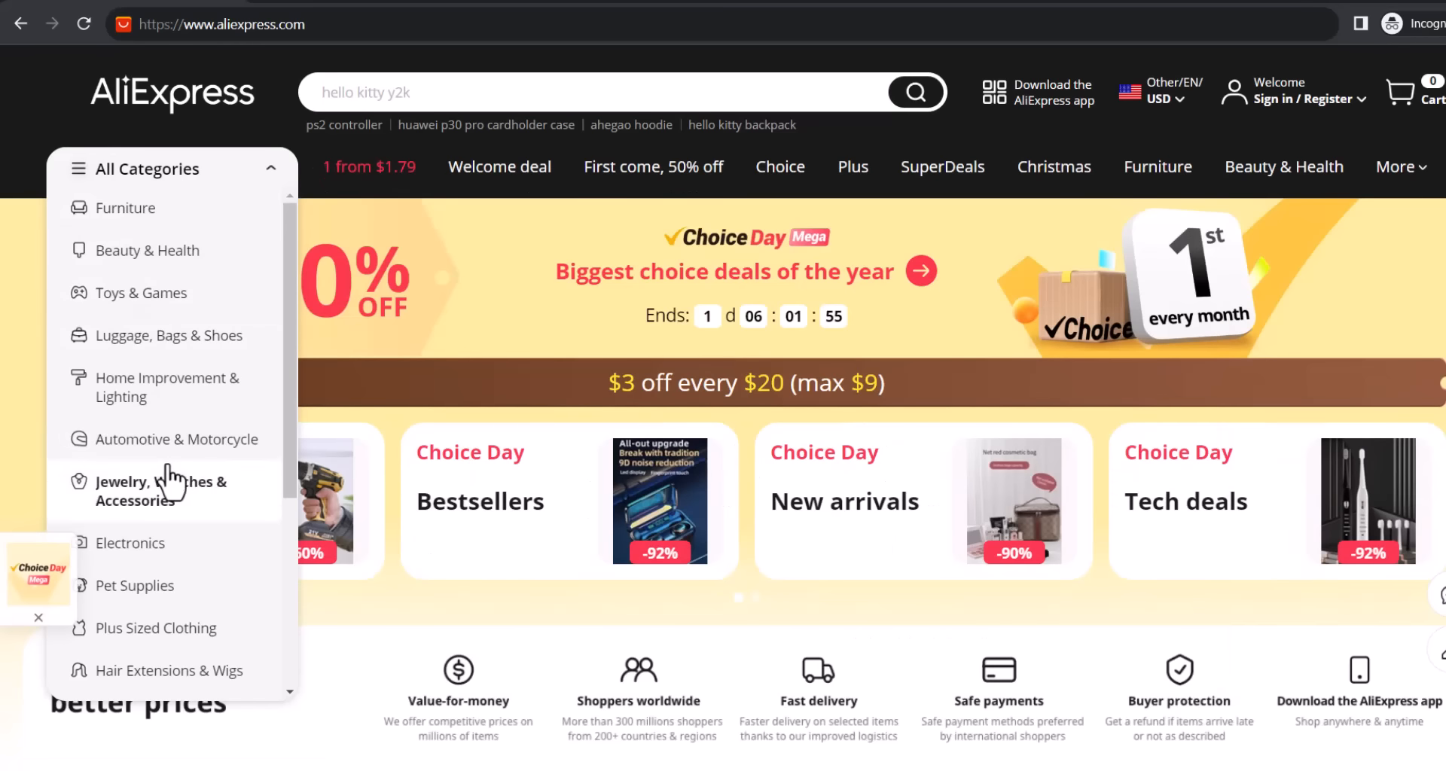
pyautogui.scroll(-4, 168, 481)
pyautogui.scroll(4, 168, 482)
pyautogui.moveTo(170, 482)
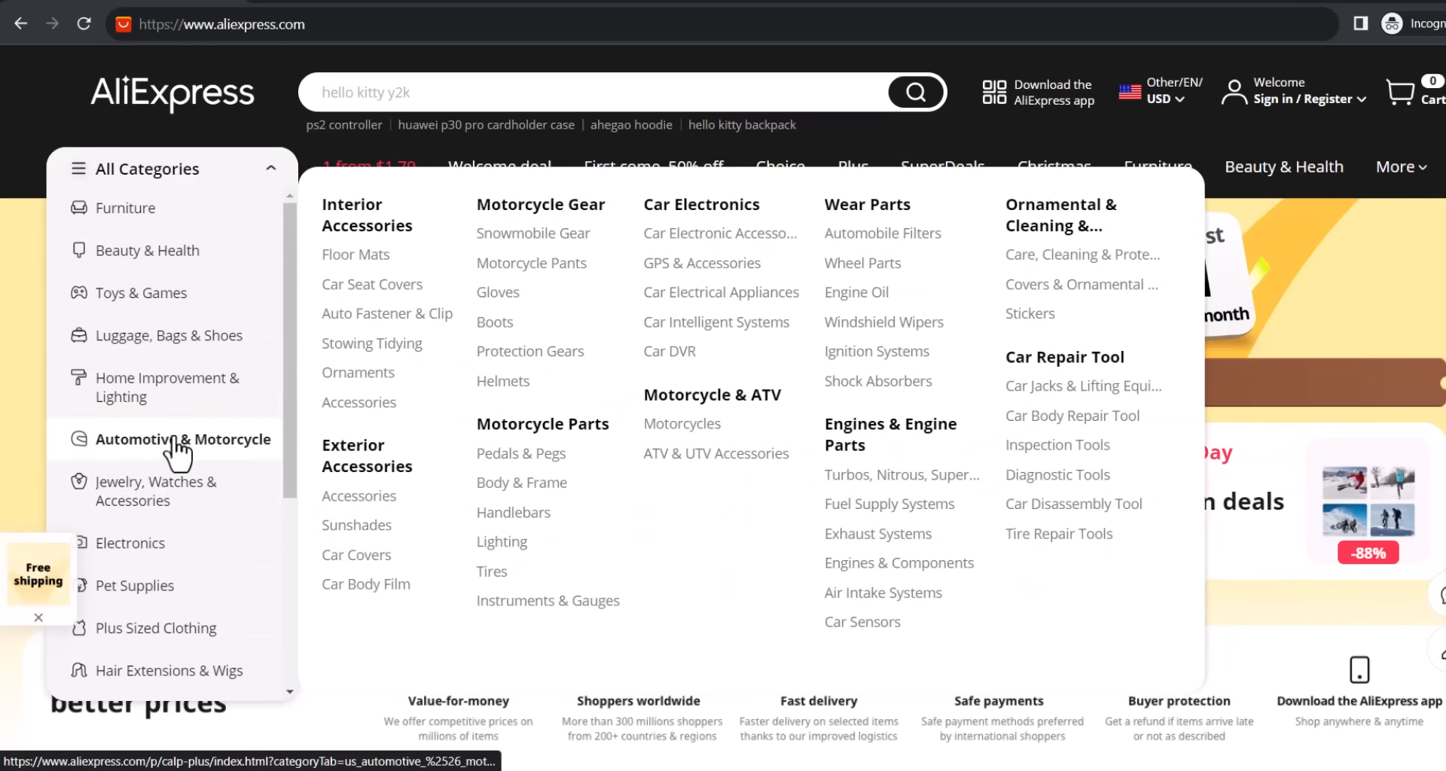
pyautogui.moveTo(188, 186)
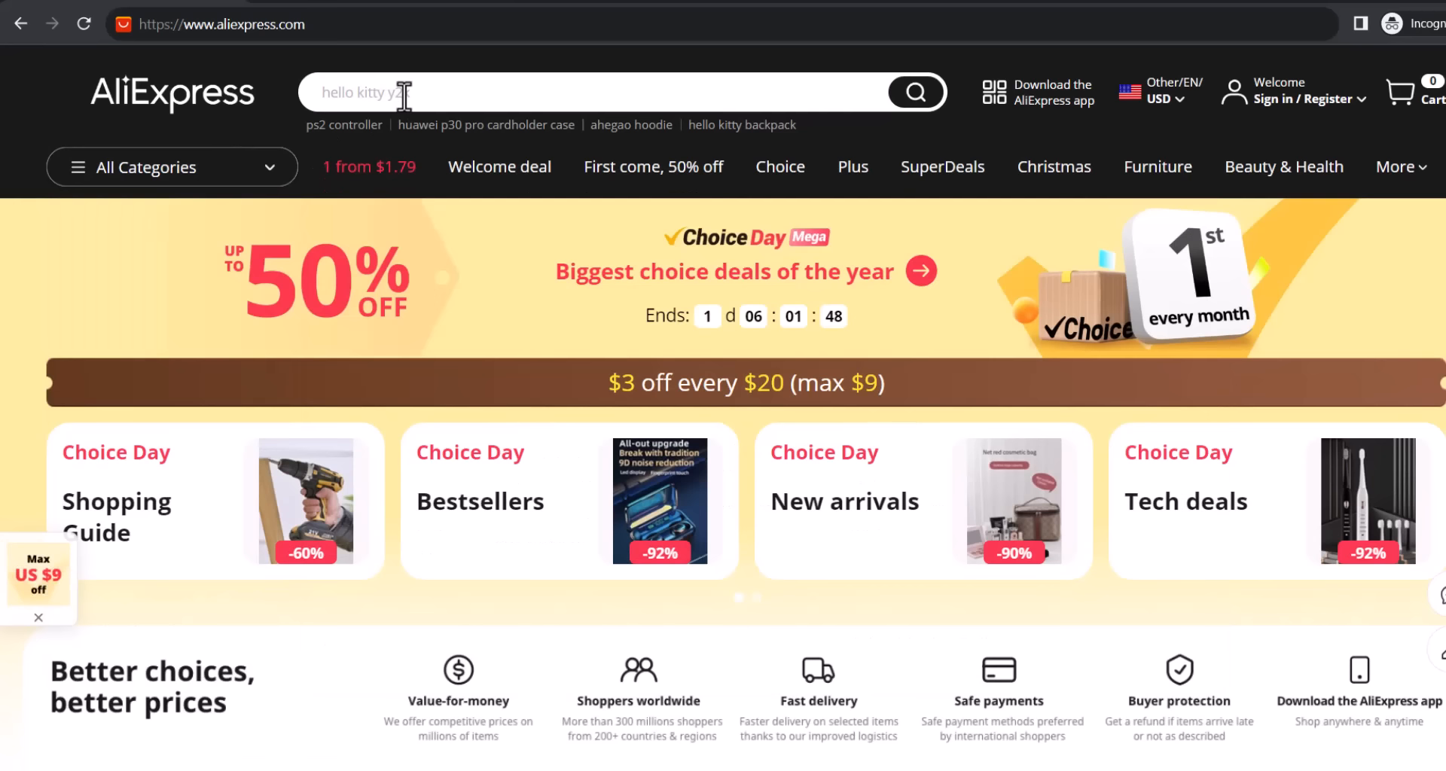
pyautogui.click(404, 94)
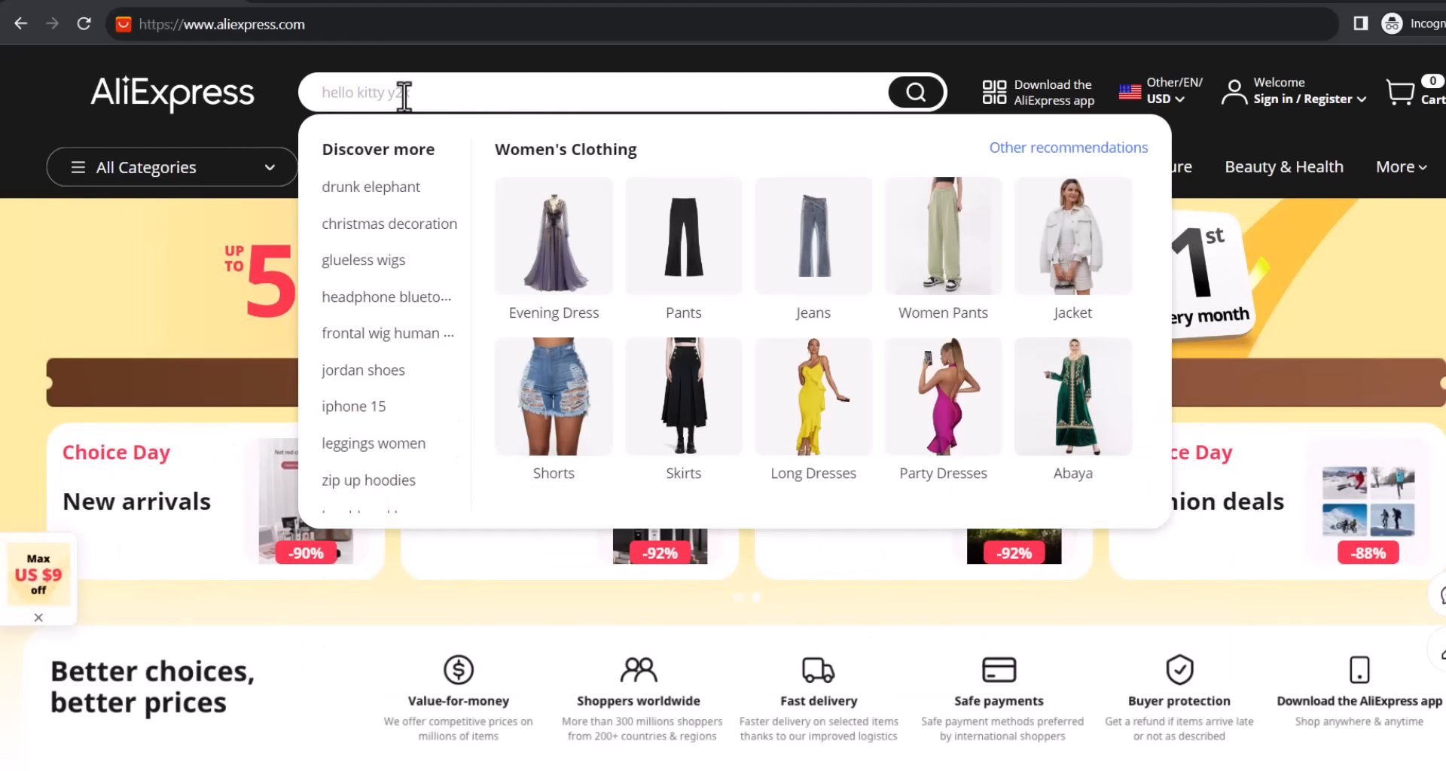
pyautogui.write('rings')
pyautogui.click(415, 185)
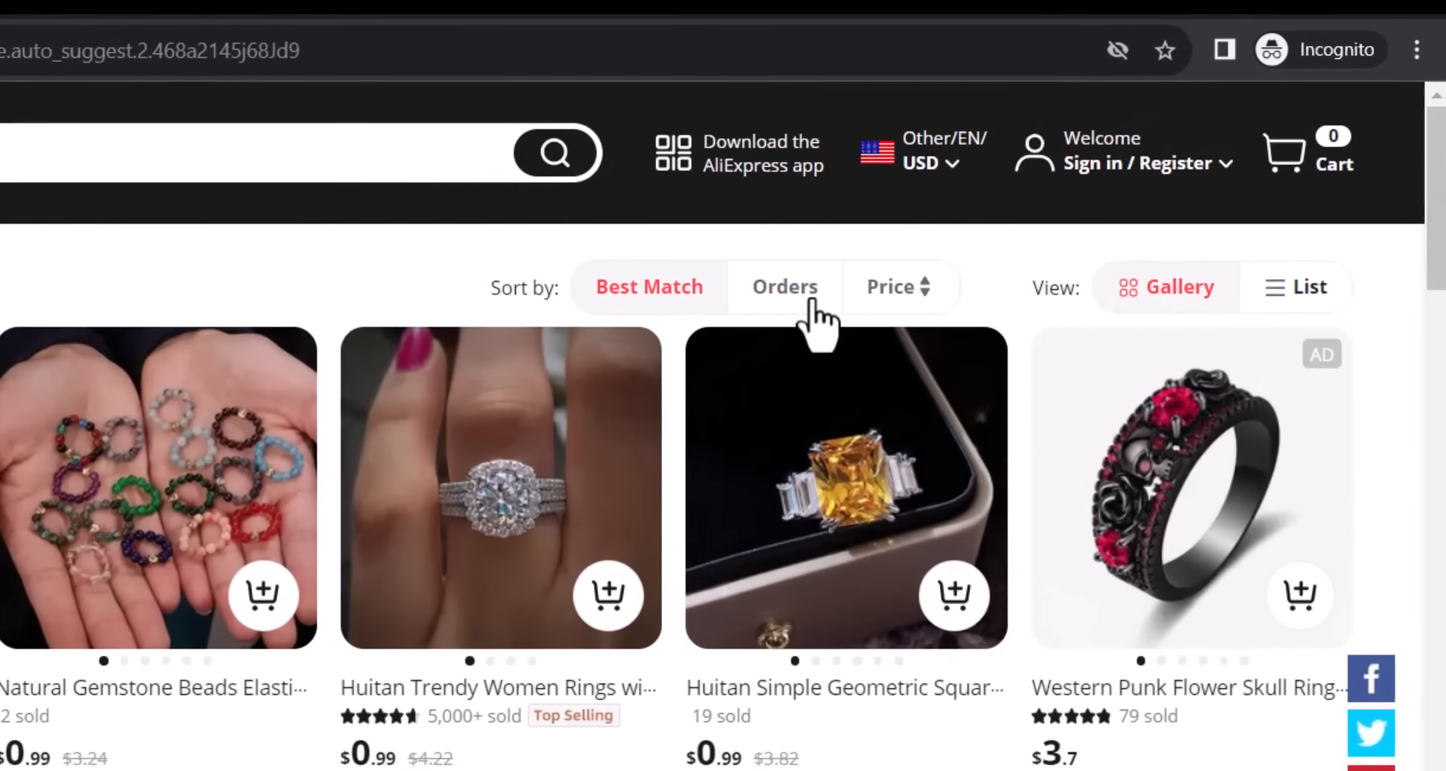
pyautogui.click(1037, 183)
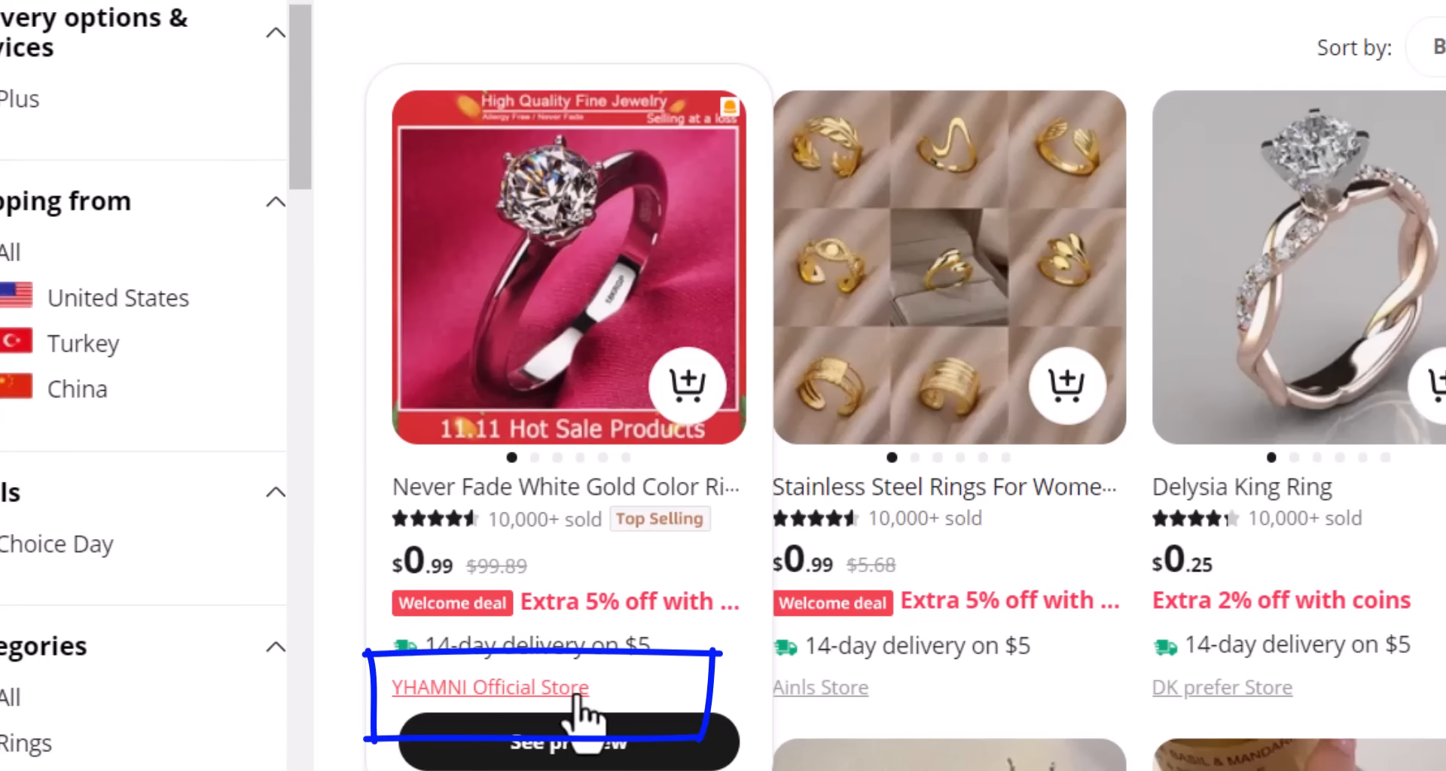
# Browse the YHAMNI Official Store's ring listings.
pyautogui.click(543, 686)
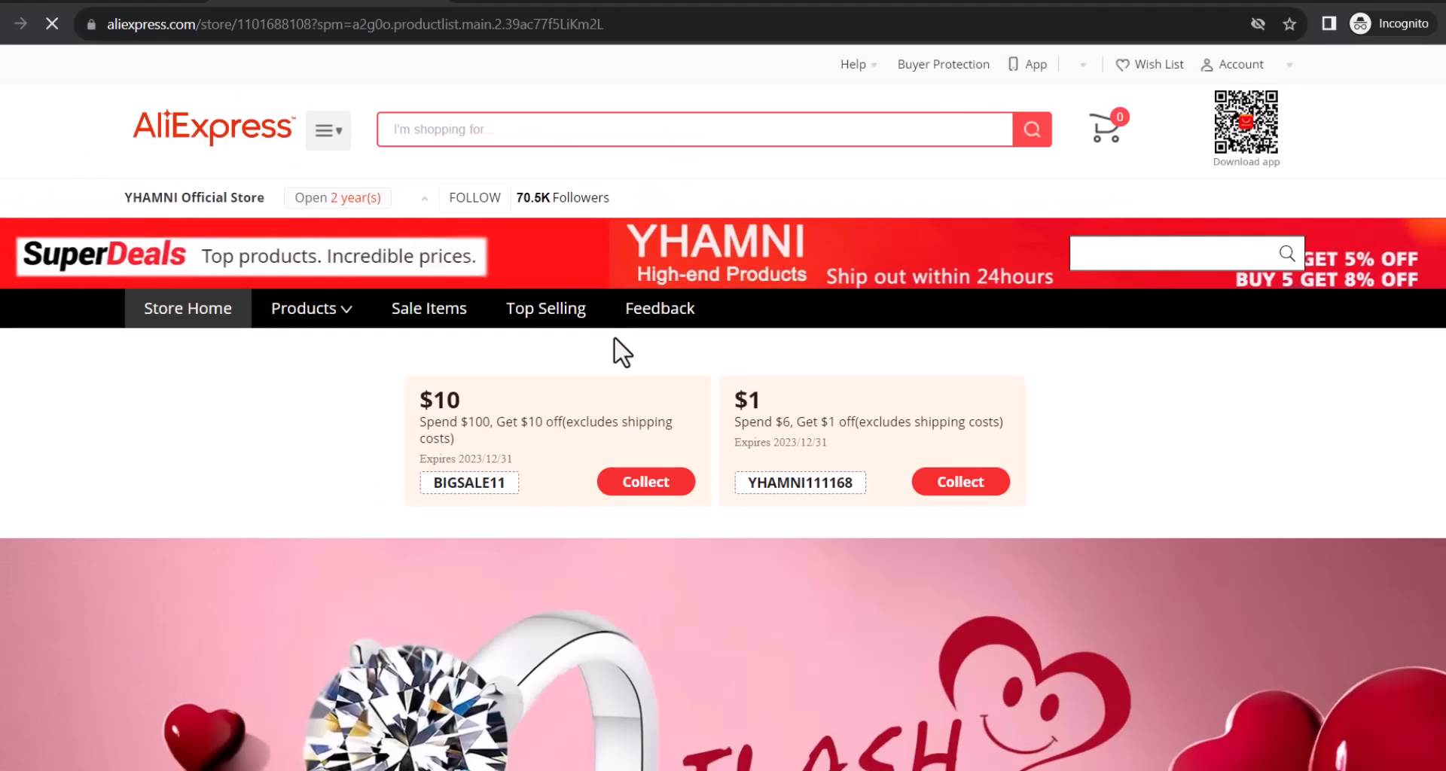
pyautogui.scroll(-5, 612, 335)
pyautogui.scroll(-3, 617, 339)
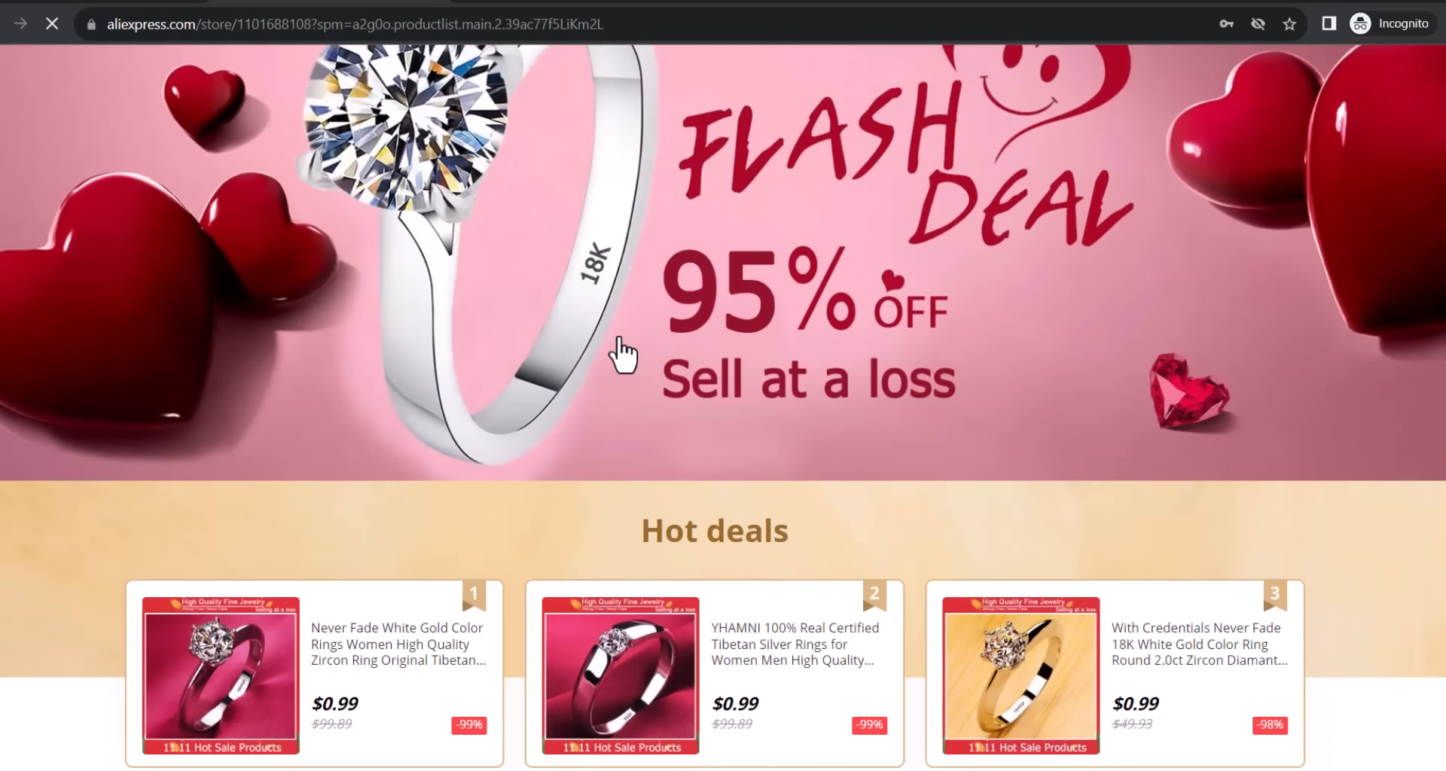
pyautogui.scroll(-3, 622, 354)
pyautogui.scroll(-6, 619, 336)
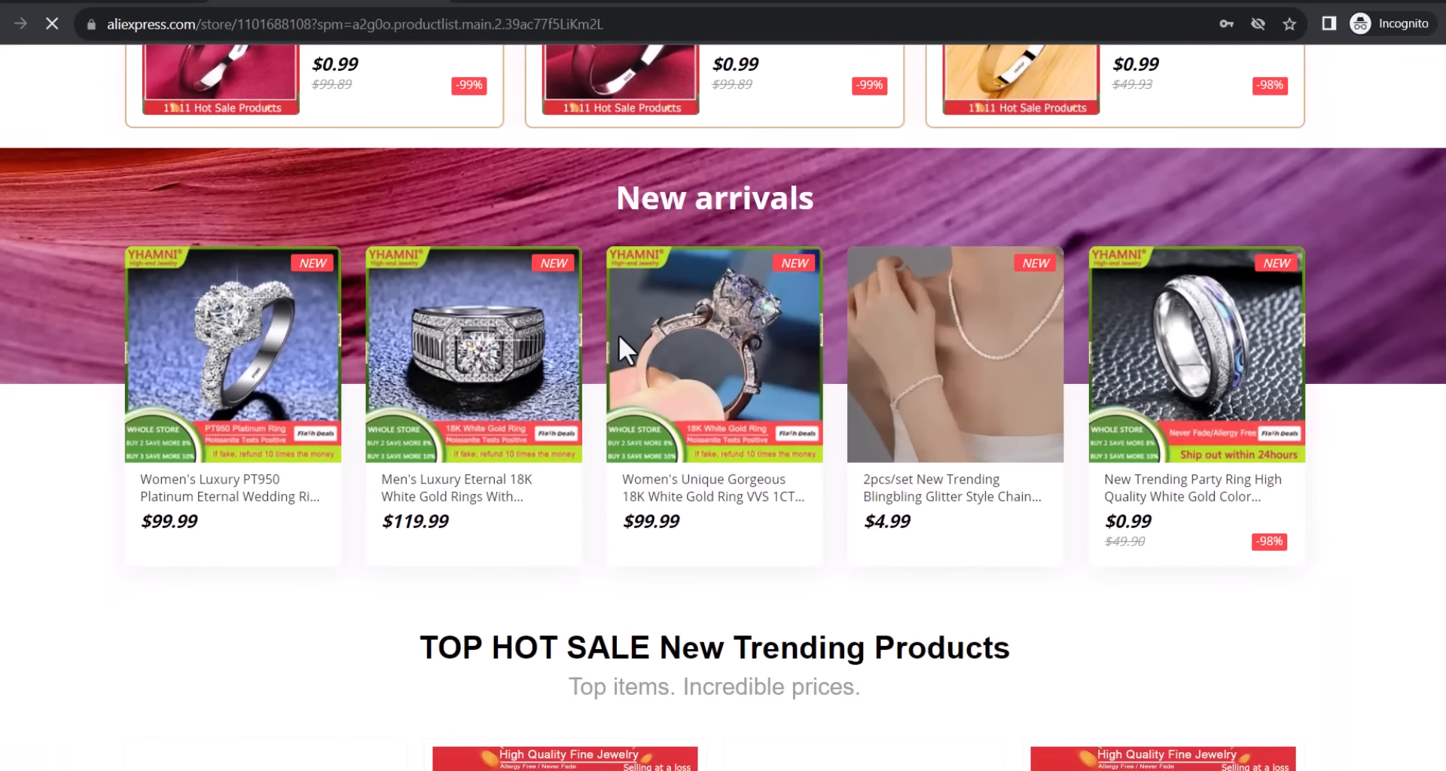
pyautogui.scroll(-5, 617, 339)
pyautogui.scroll(-7, 618, 339)
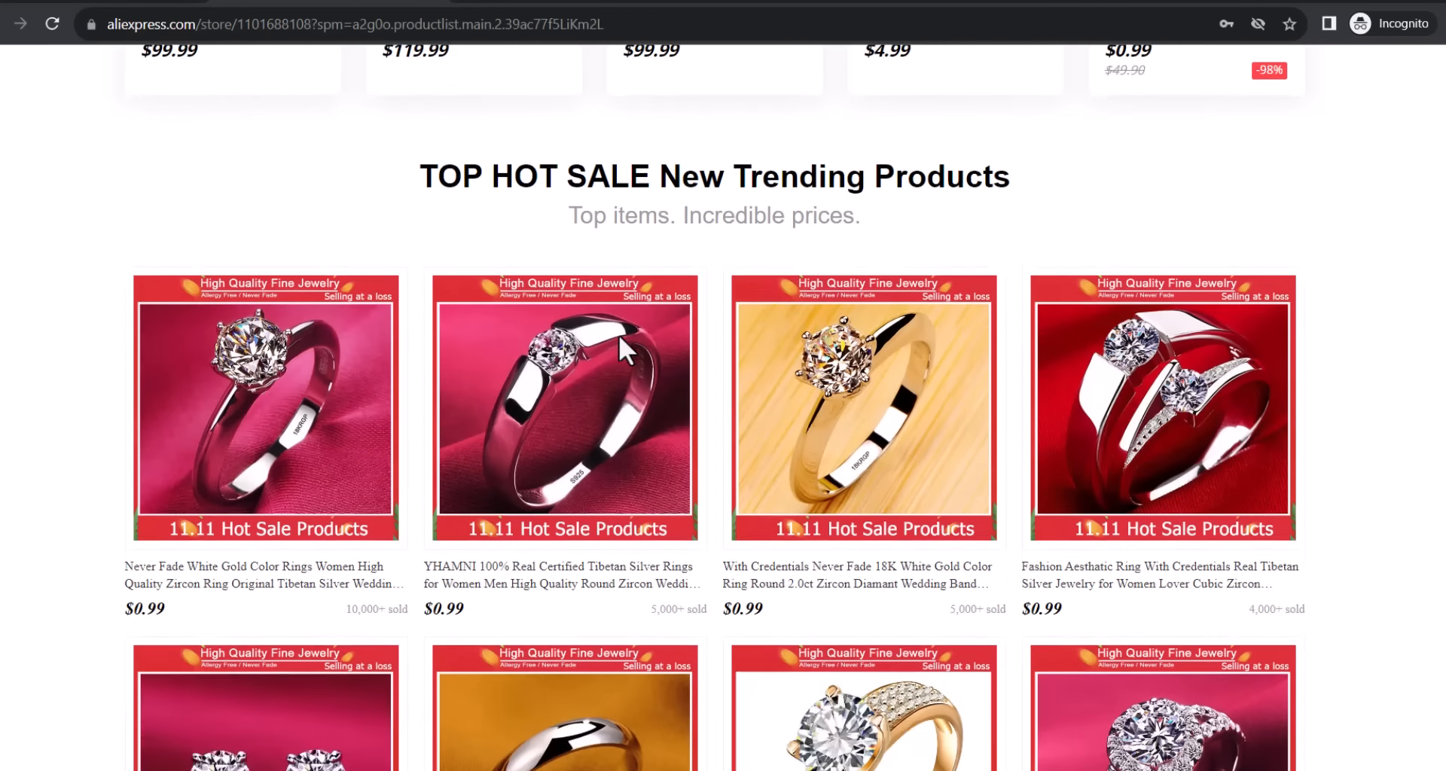
pyautogui.scroll(-9, 619, 334)
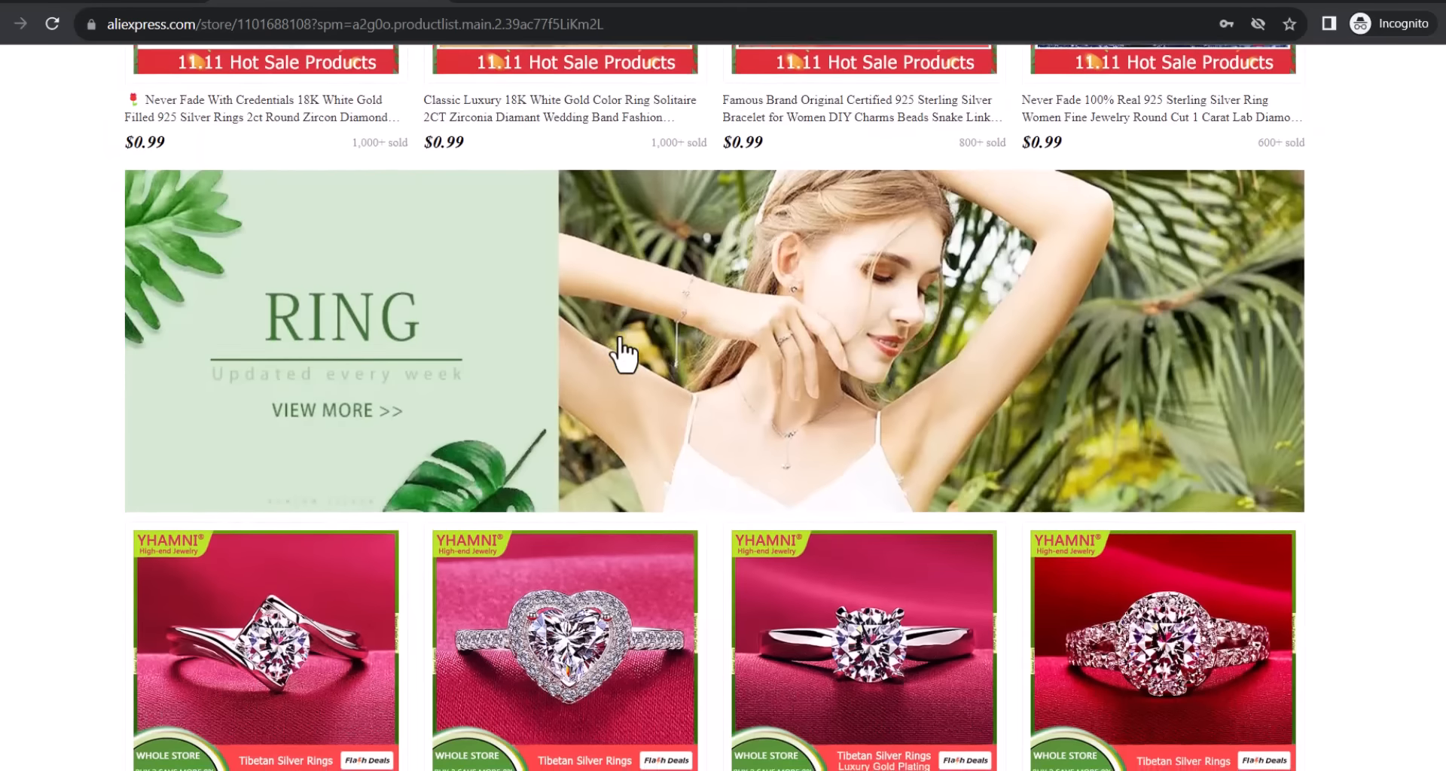
pyautogui.scroll(-5, 624, 351)
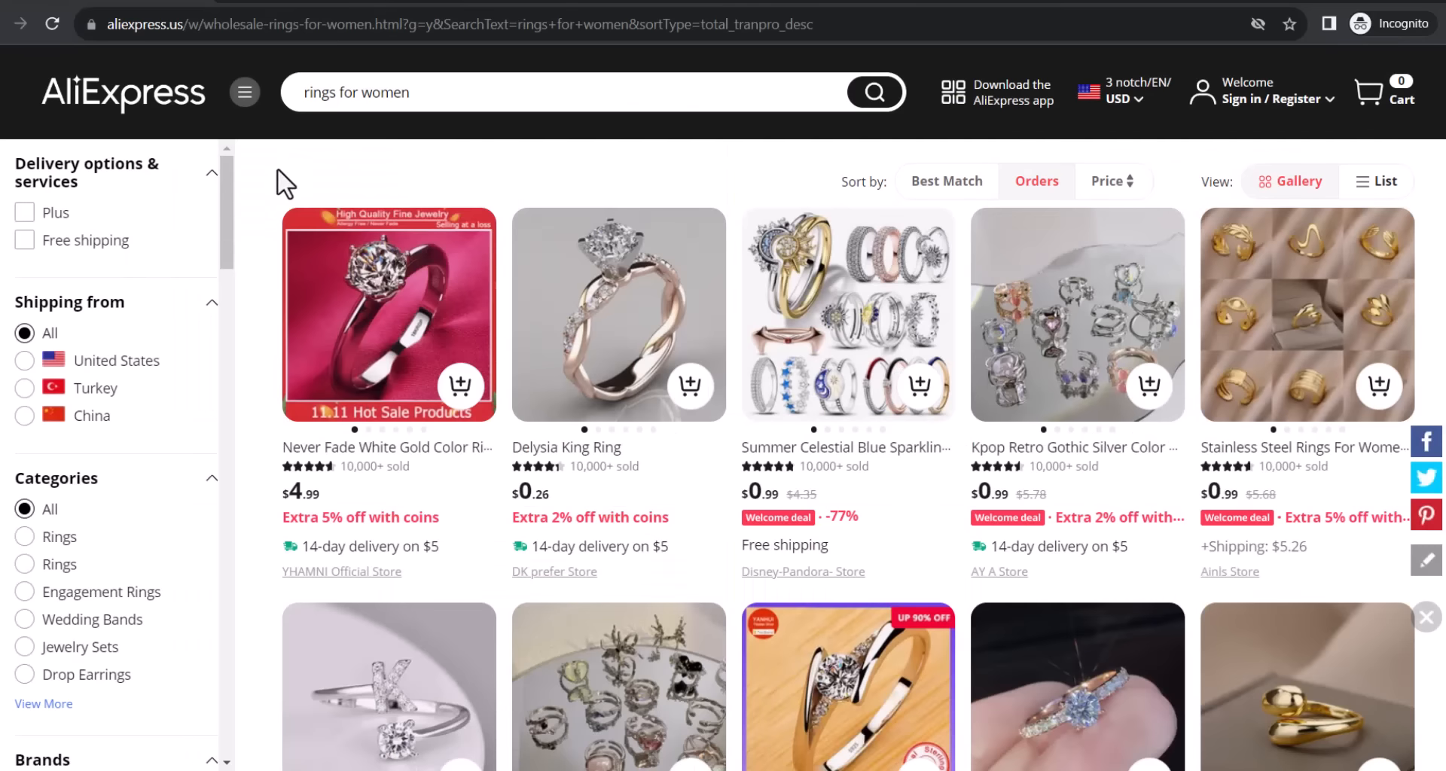
pyautogui.scroll(-5, 273, 173)
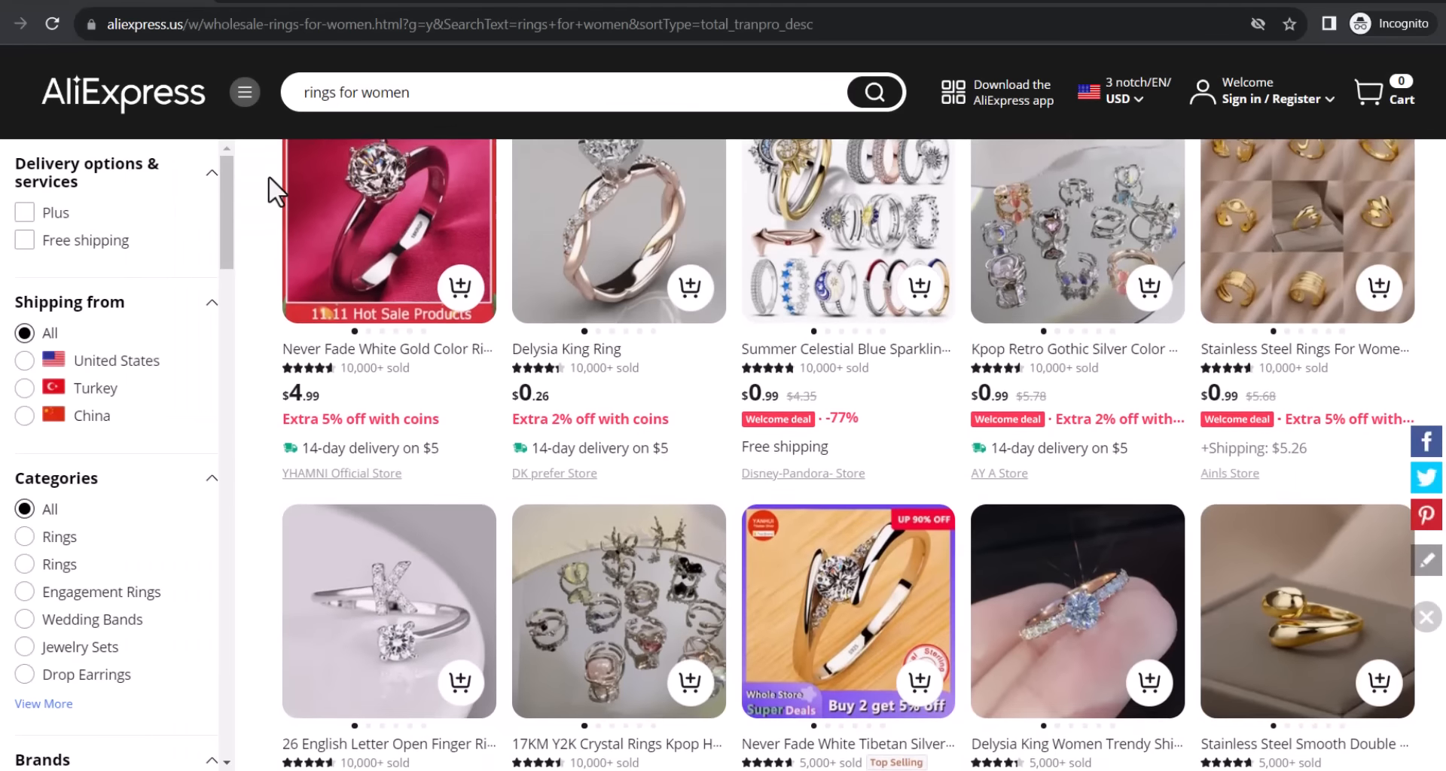
# Search AliExpress for 'men jackets' and sort the results by most orders.
pyautogui.scroll(5, 272, 193)
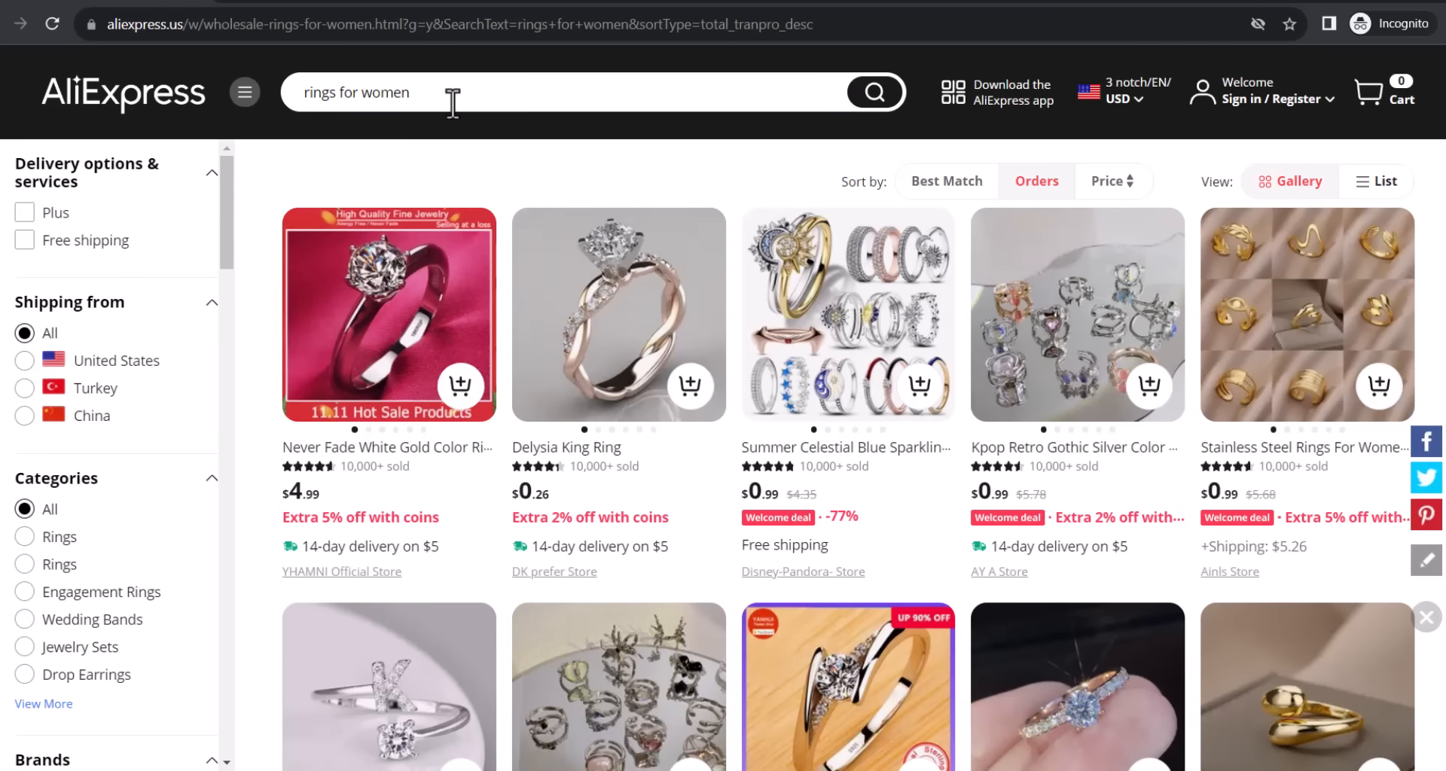
pyautogui.write('men jackets')
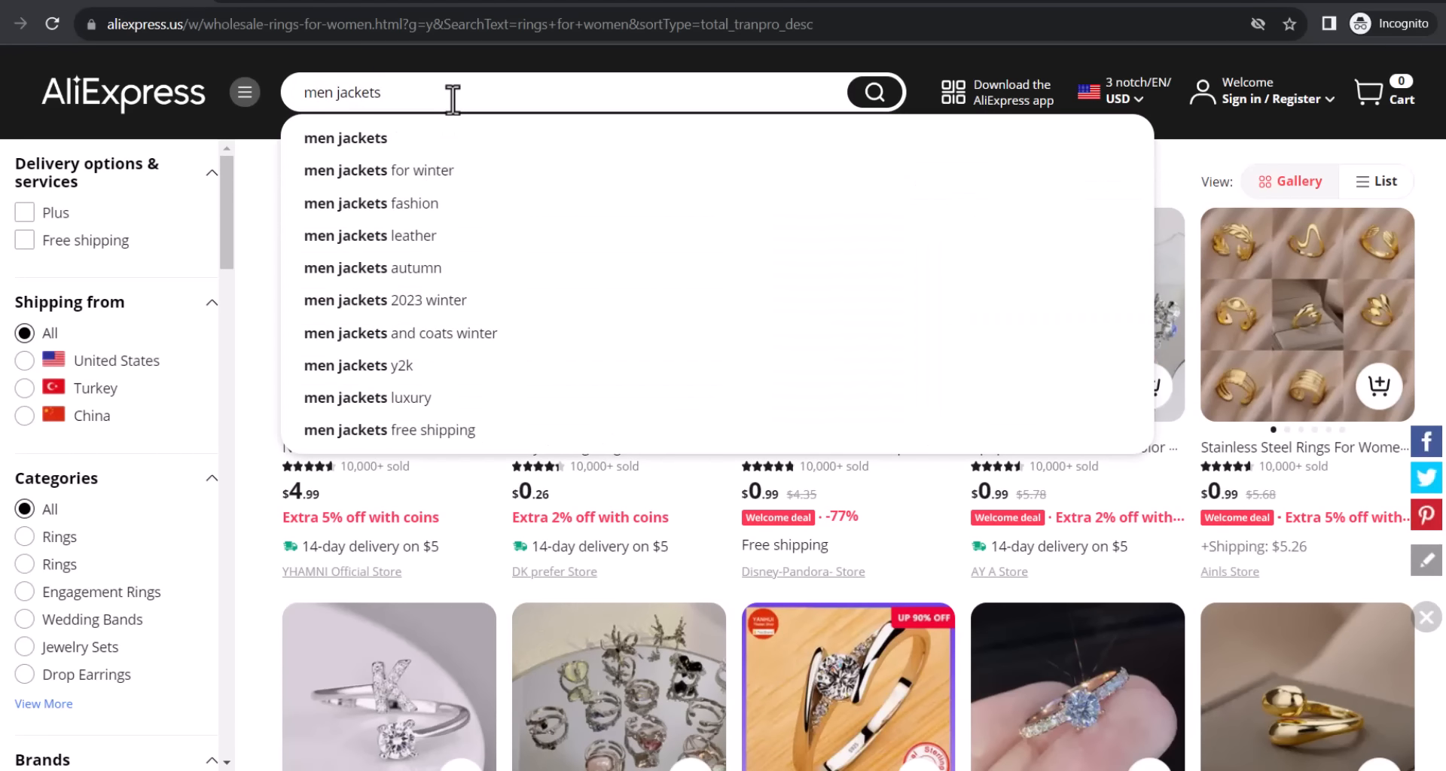
pyautogui.click(425, 138)
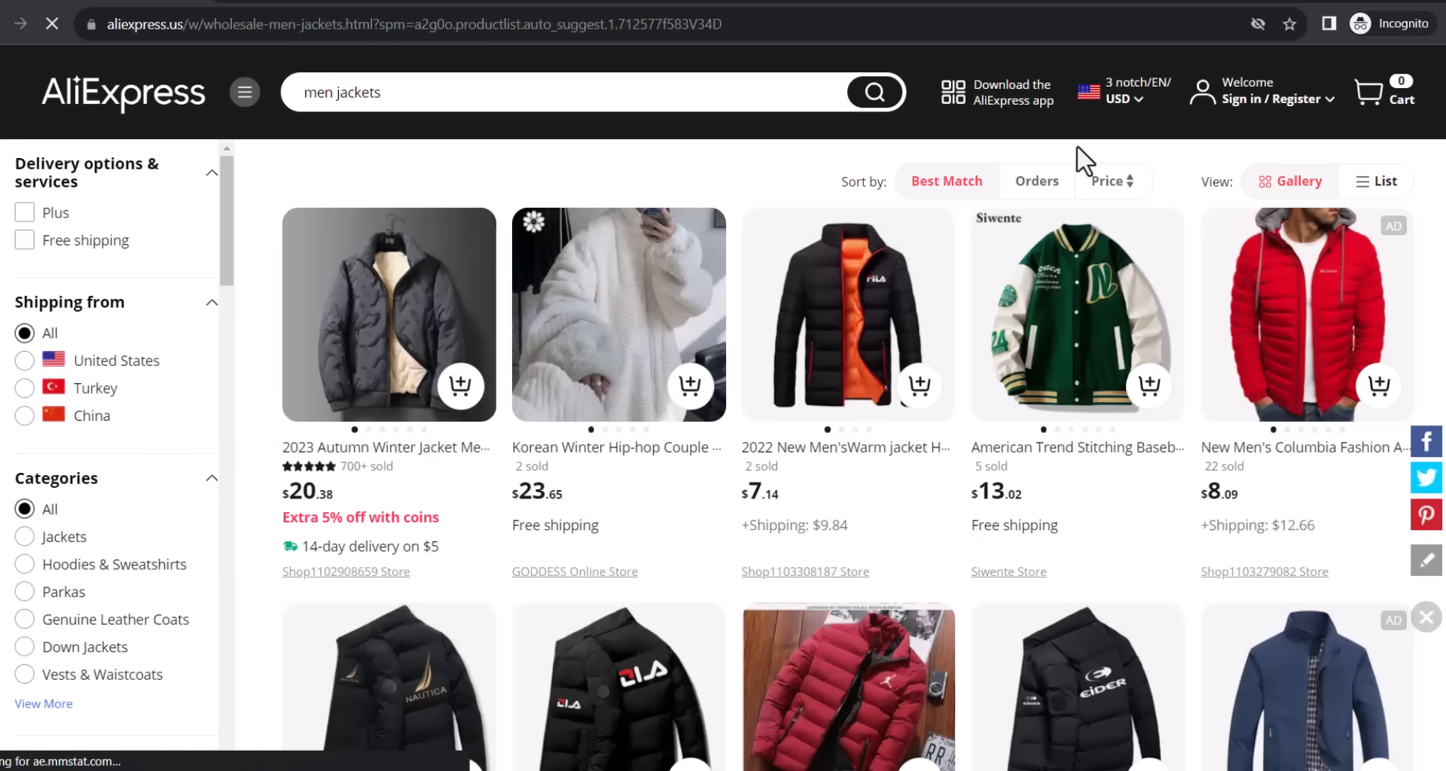
pyautogui.click(1039, 181)
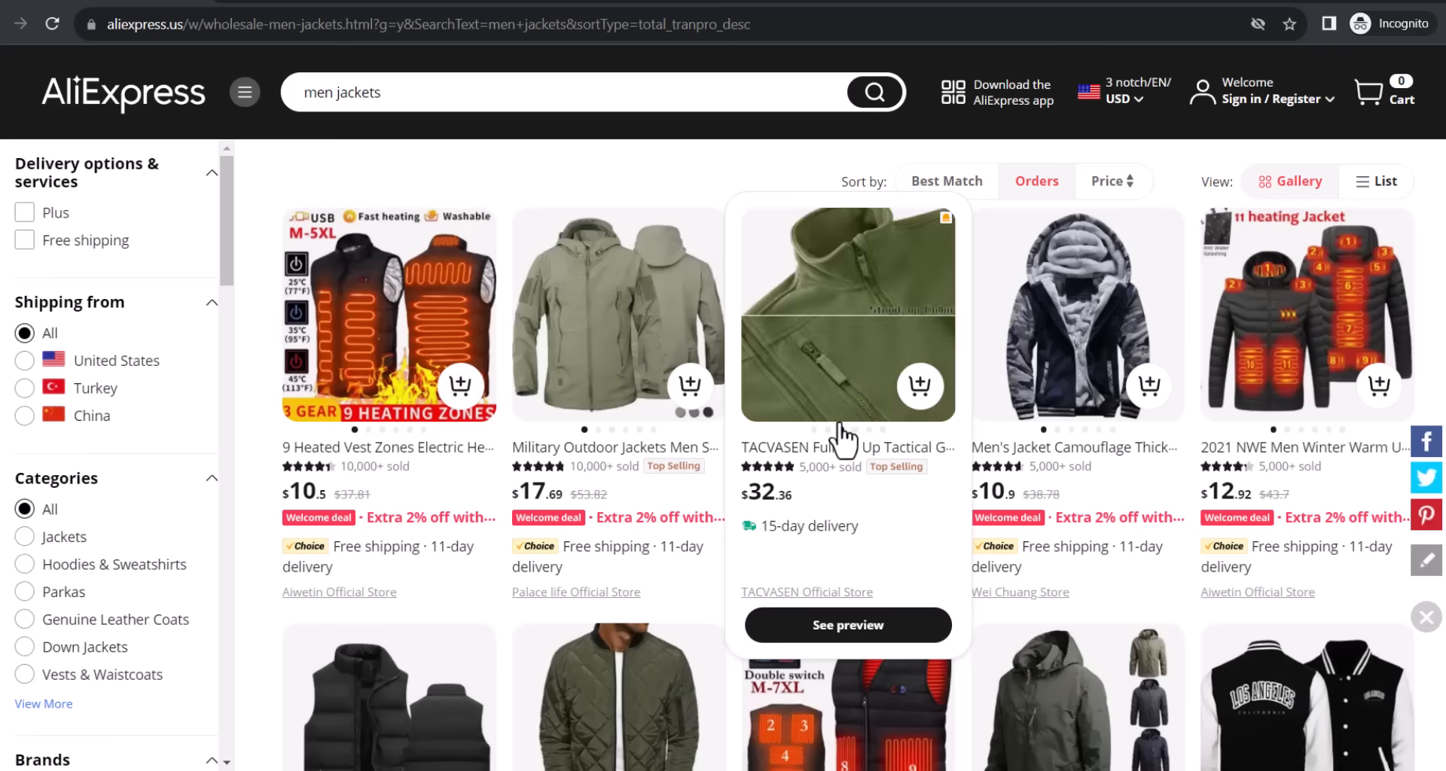
# Browse the TACVASEN Official Store page.
pyautogui.click(853, 594)
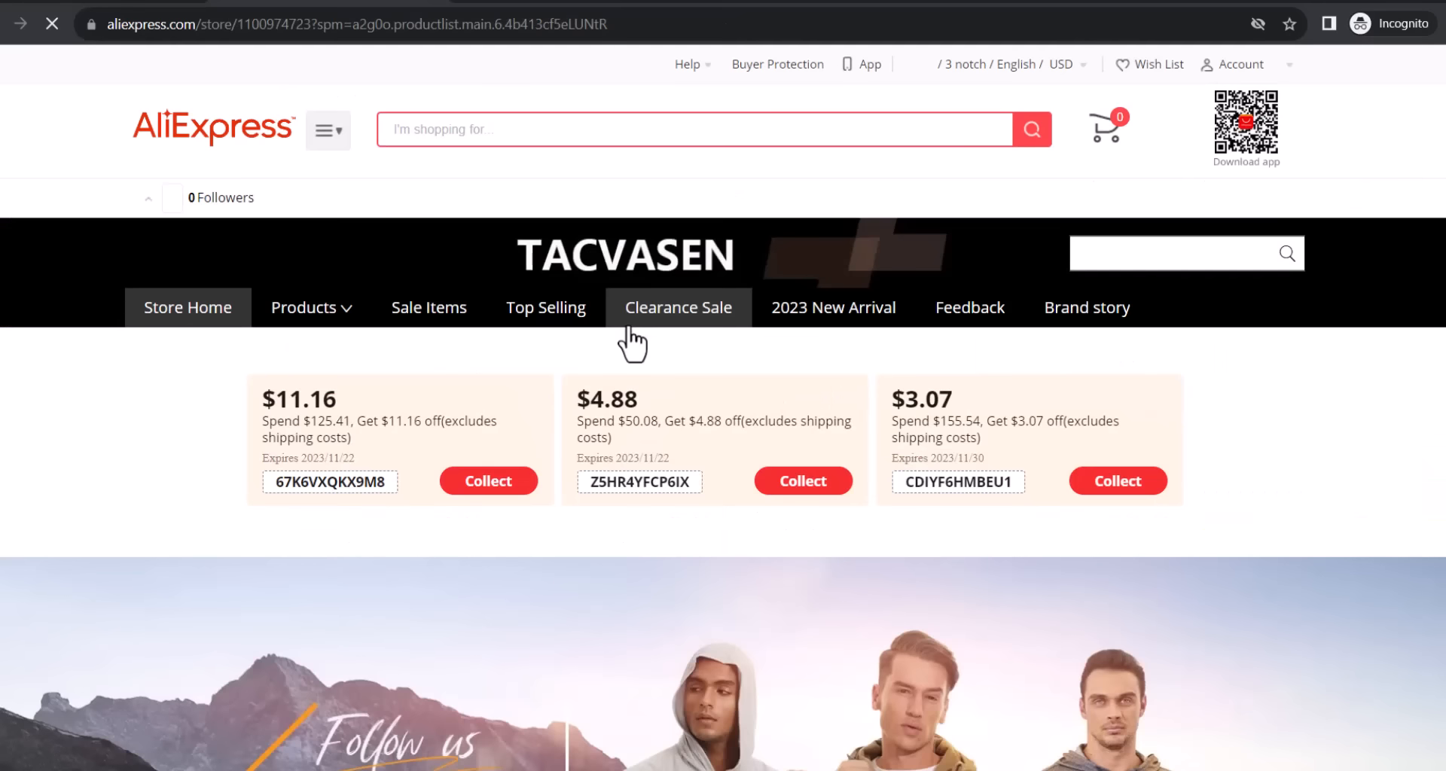
pyautogui.scroll(-4, 632, 343)
pyautogui.scroll(-20, 632, 341)
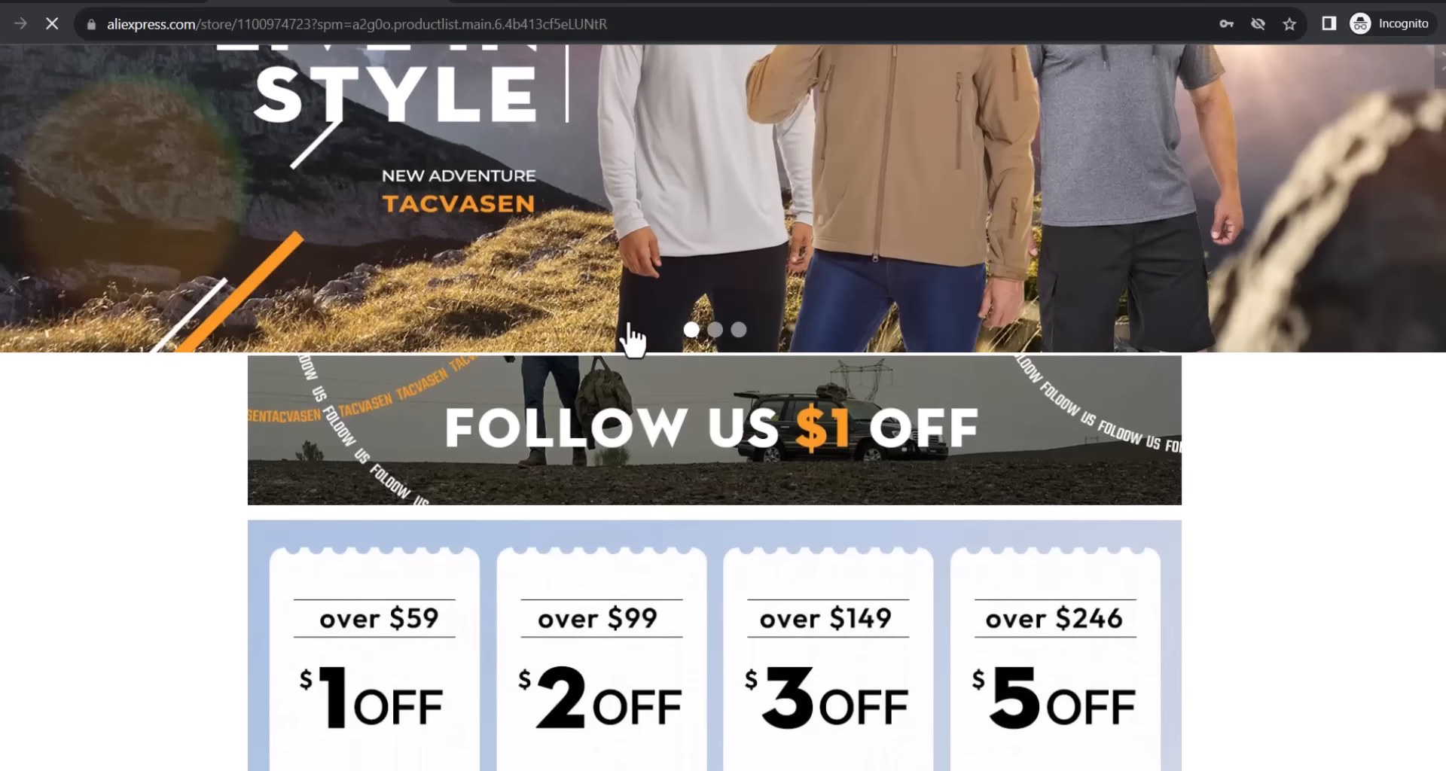
pyautogui.scroll(-18, 633, 331)
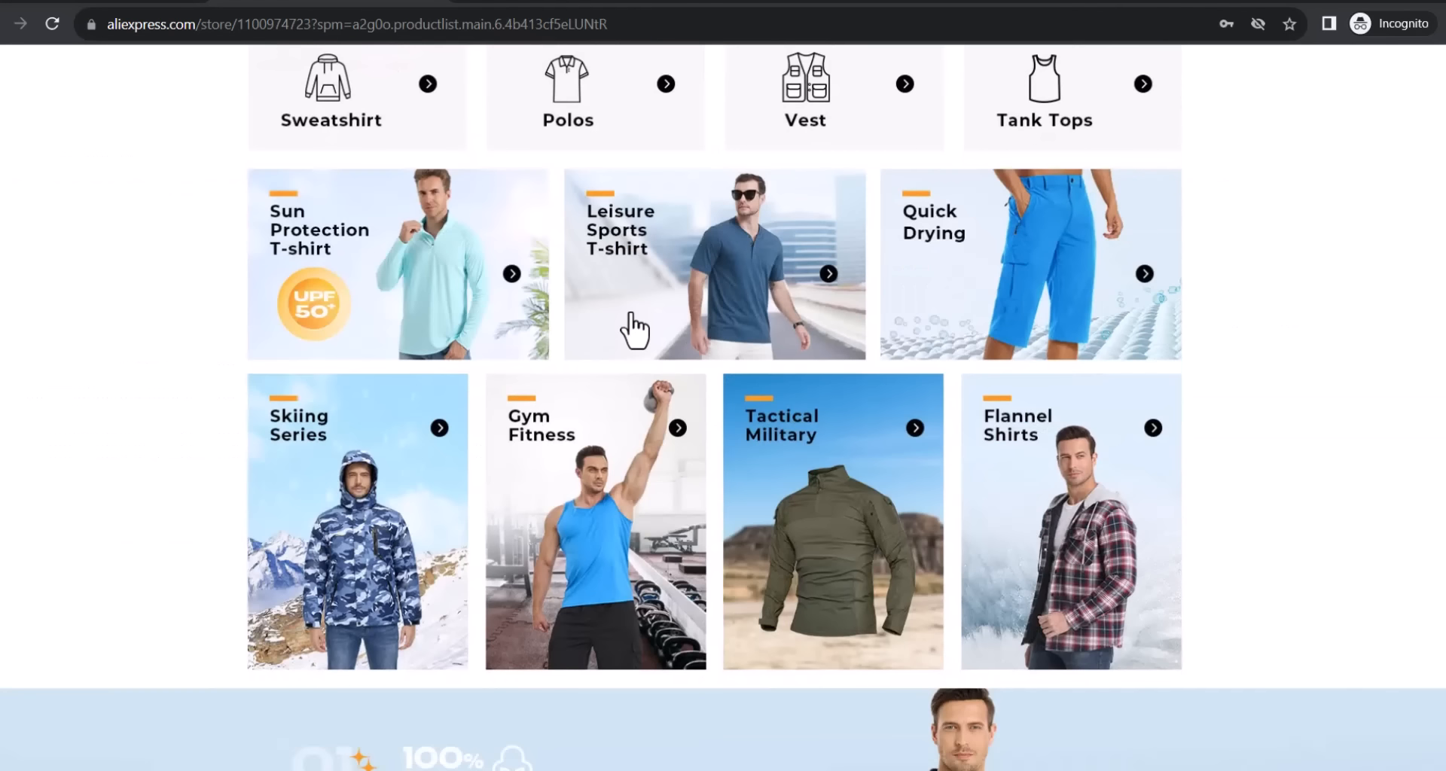
pyautogui.scroll(-10, 635, 331)
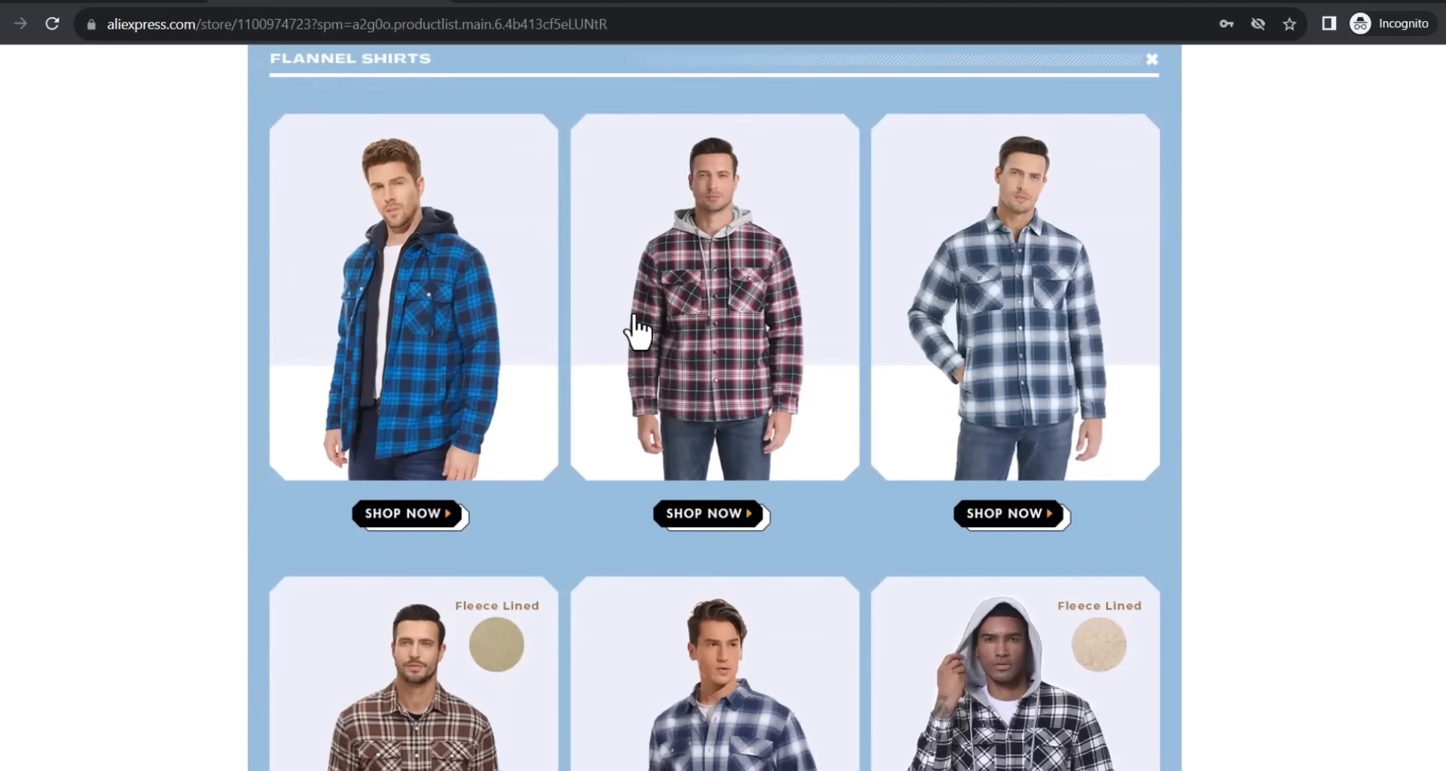
pyautogui.scroll(-7, 634, 332)
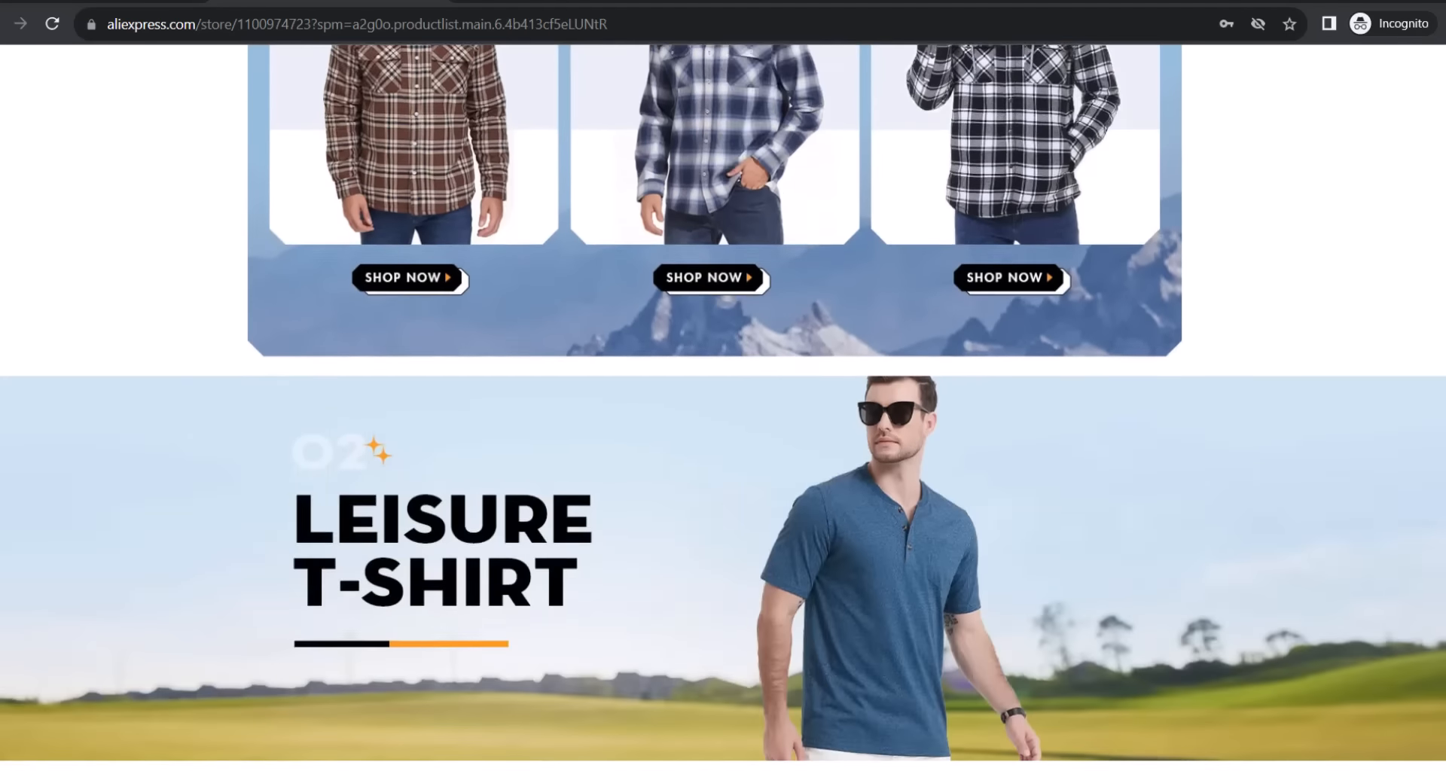
pyautogui.scroll(20, 635, 331)
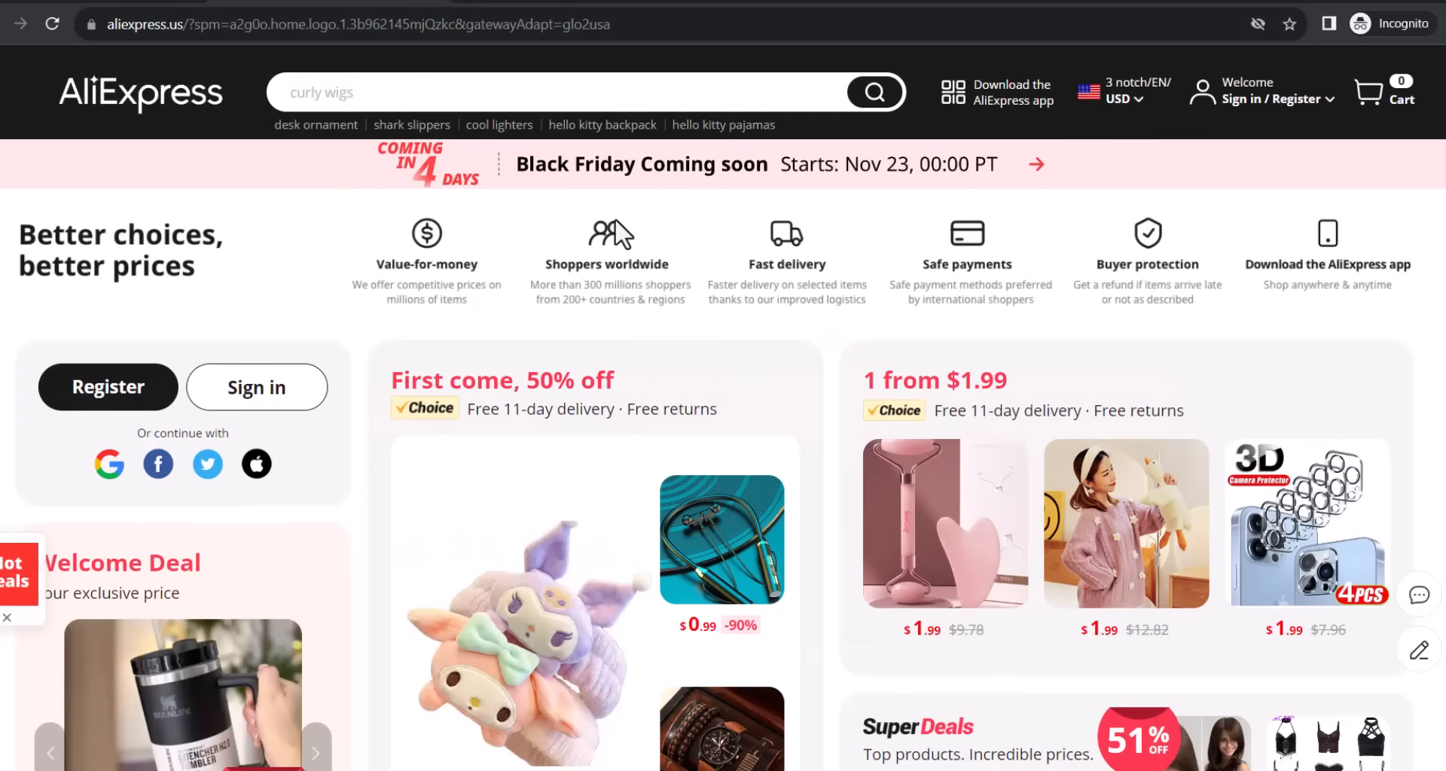
pyautogui.scroll(-7, 614, 218)
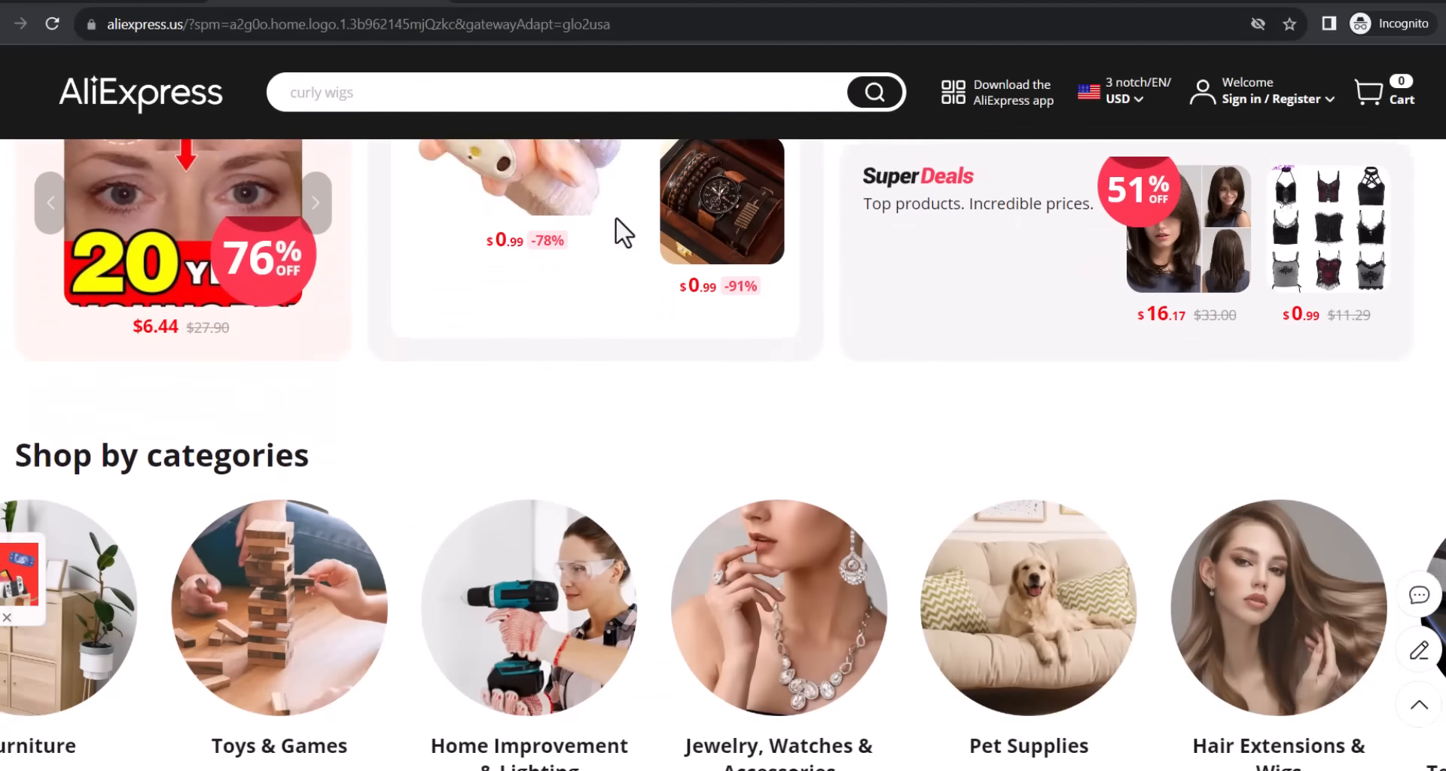
pyautogui.scroll(-7, 614, 226)
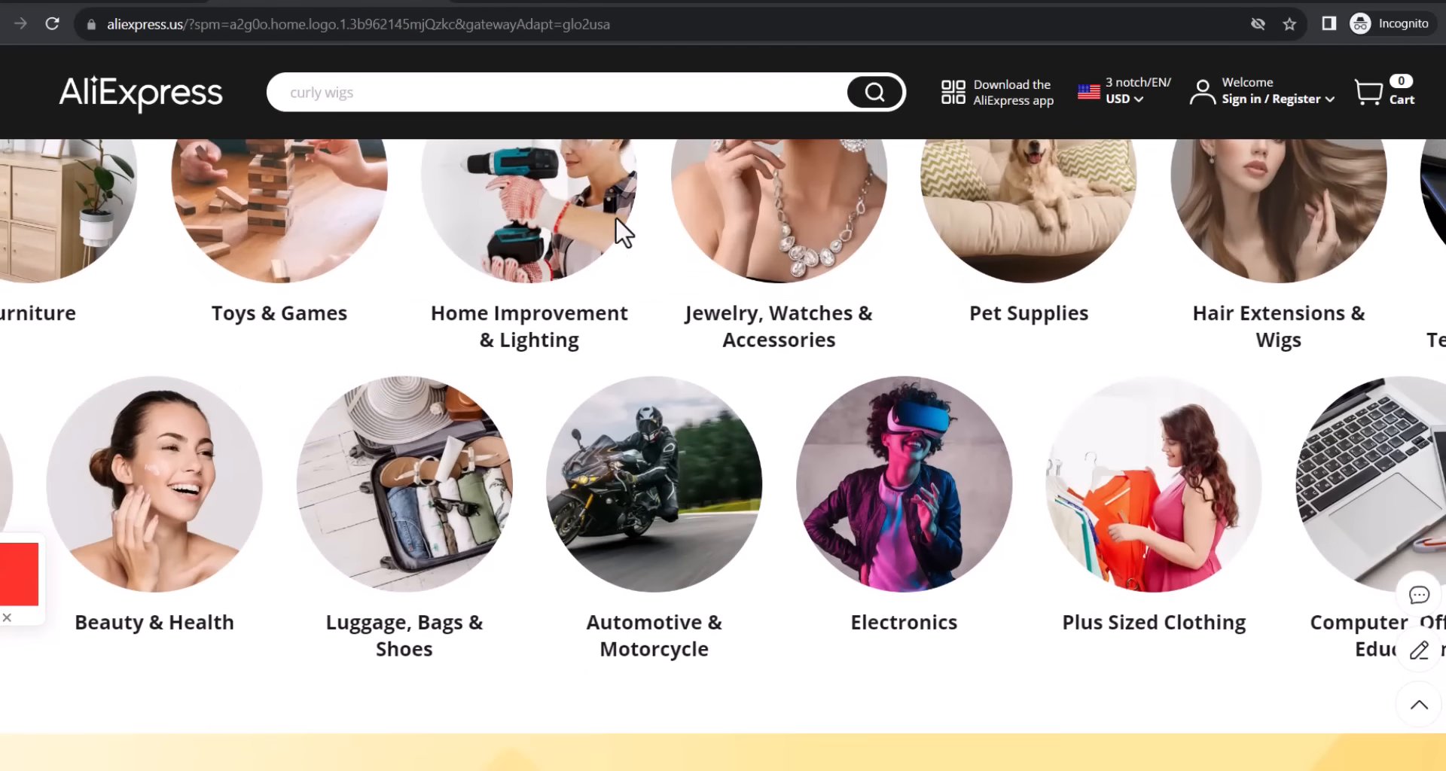
pyautogui.scroll(4, 615, 220)
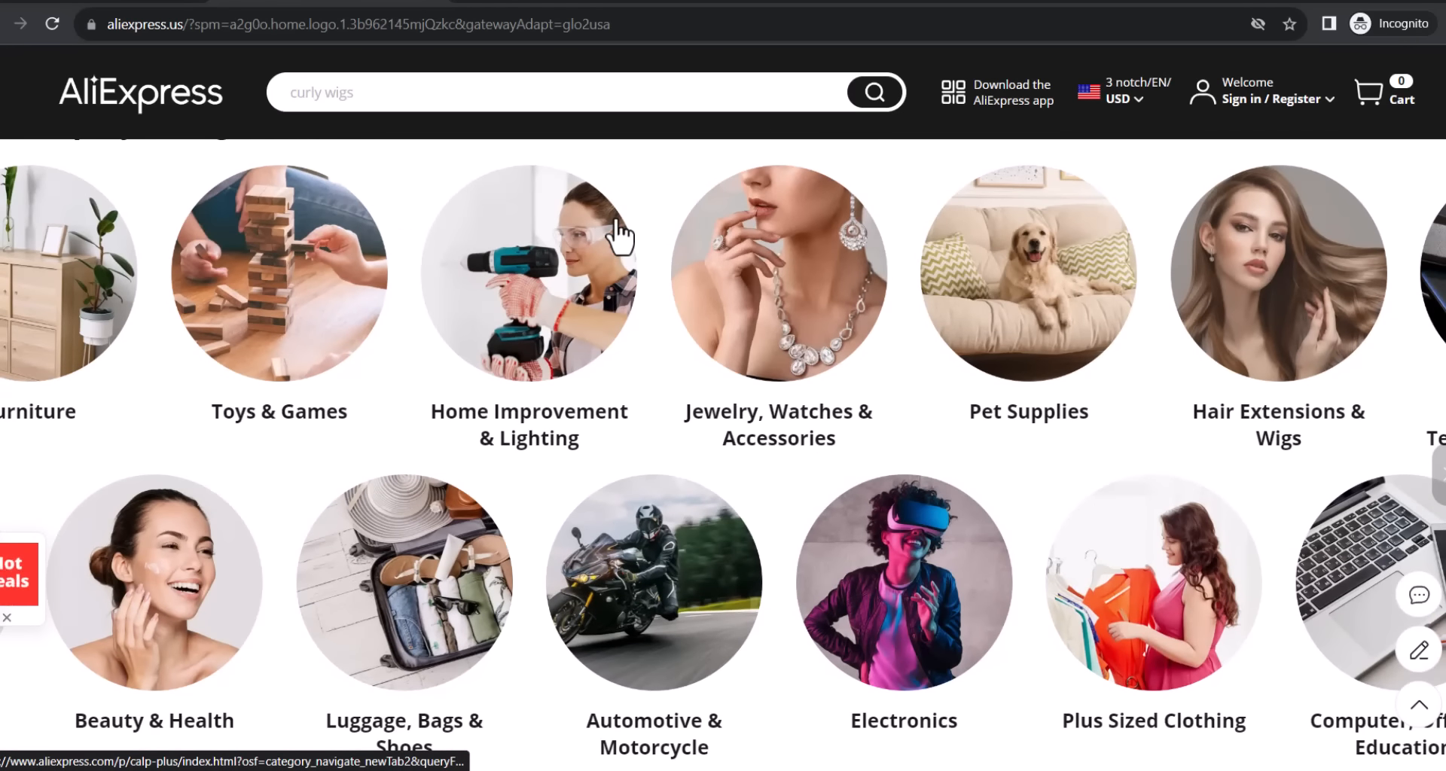
pyautogui.scroll(10, 616, 221)
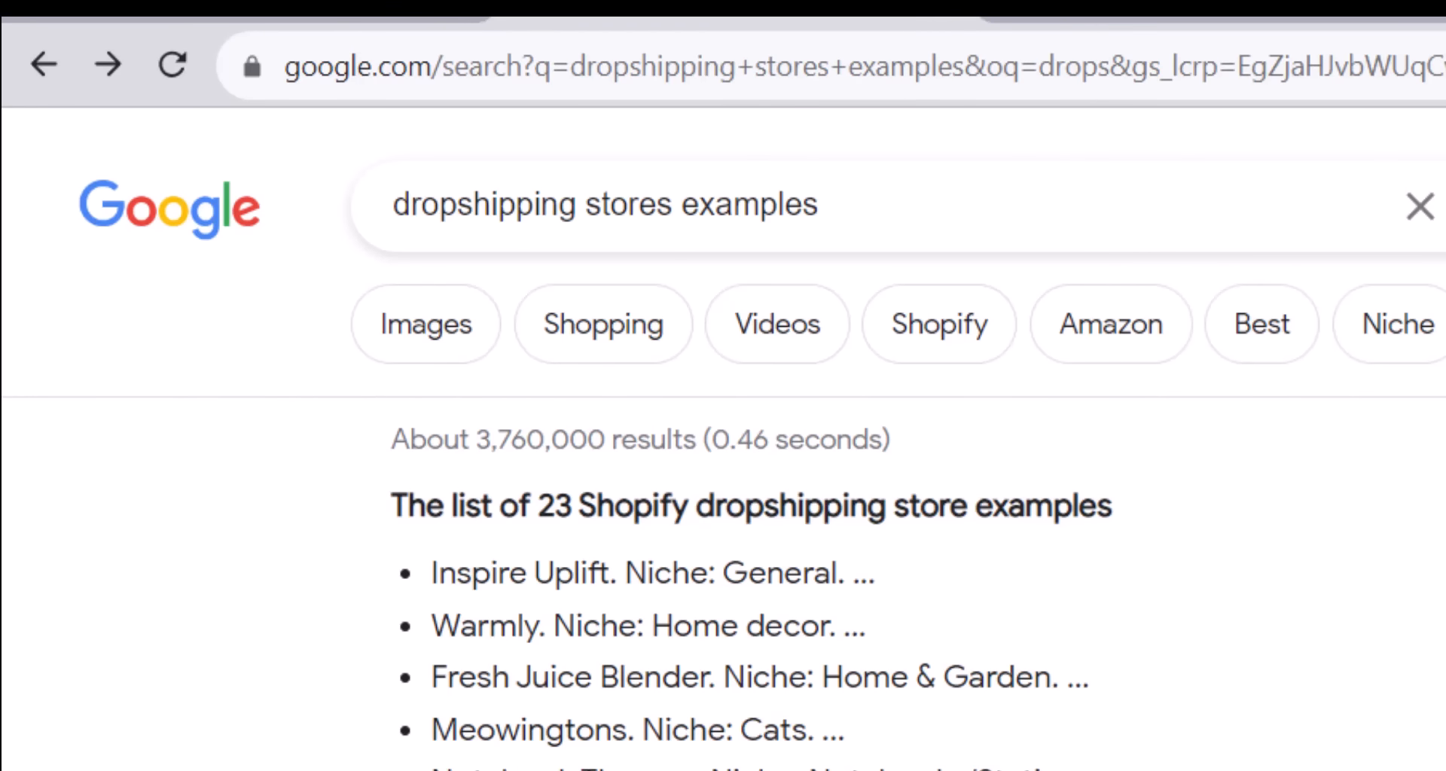
# Open the '23 Most Successful Shopify Dropshipping Store Examples' article from the Google results.
pyautogui.scroll(-10, 651, 386)
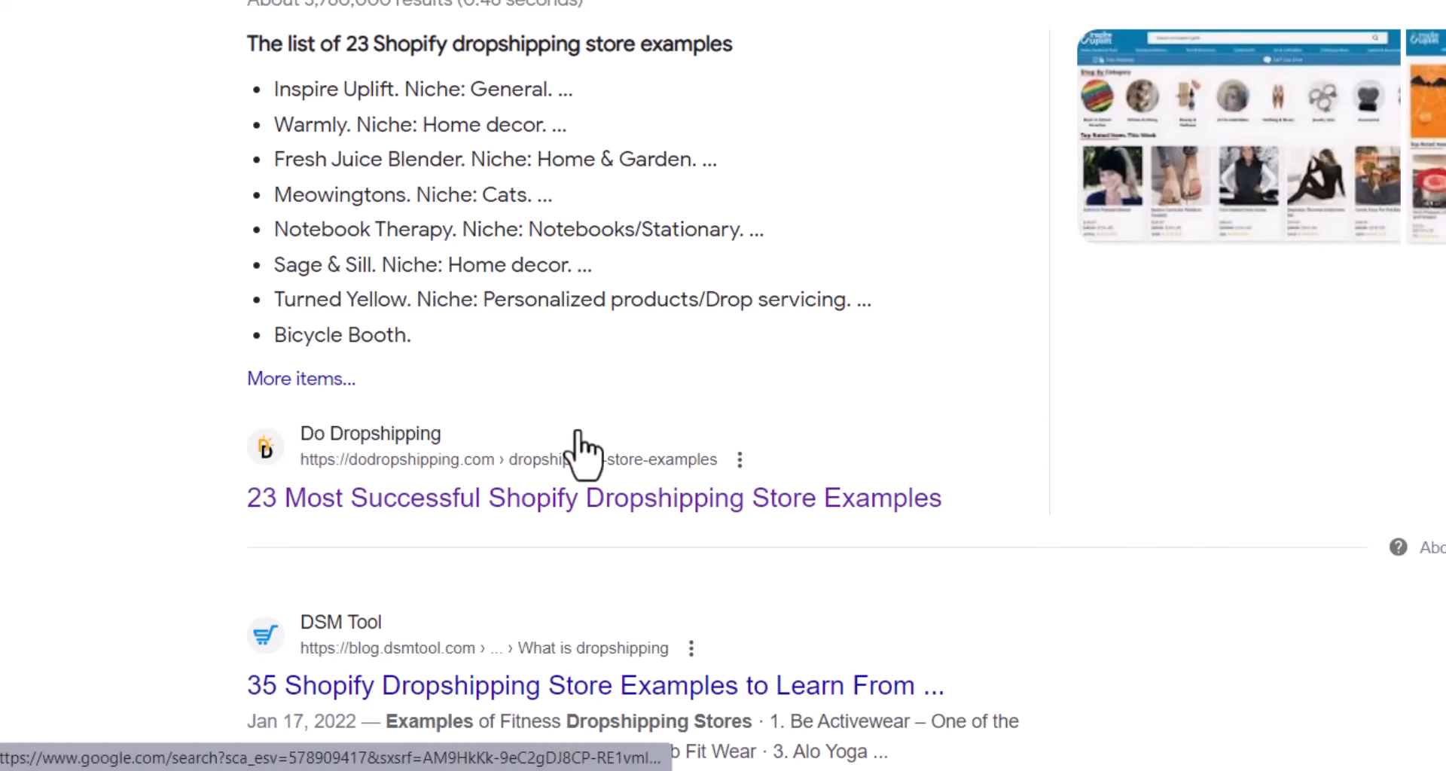
pyautogui.click(635, 502)
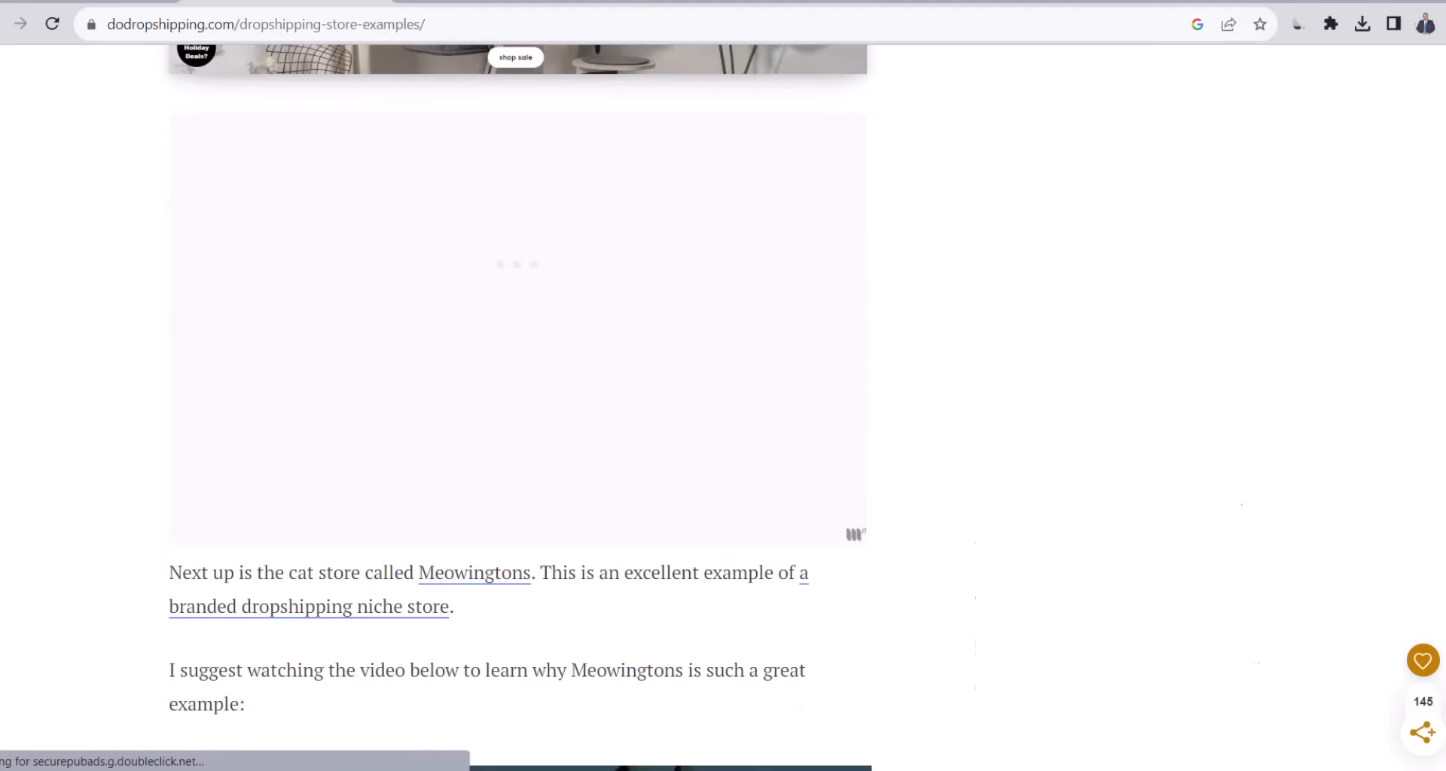
pyautogui.scroll(-20, 518, 407)
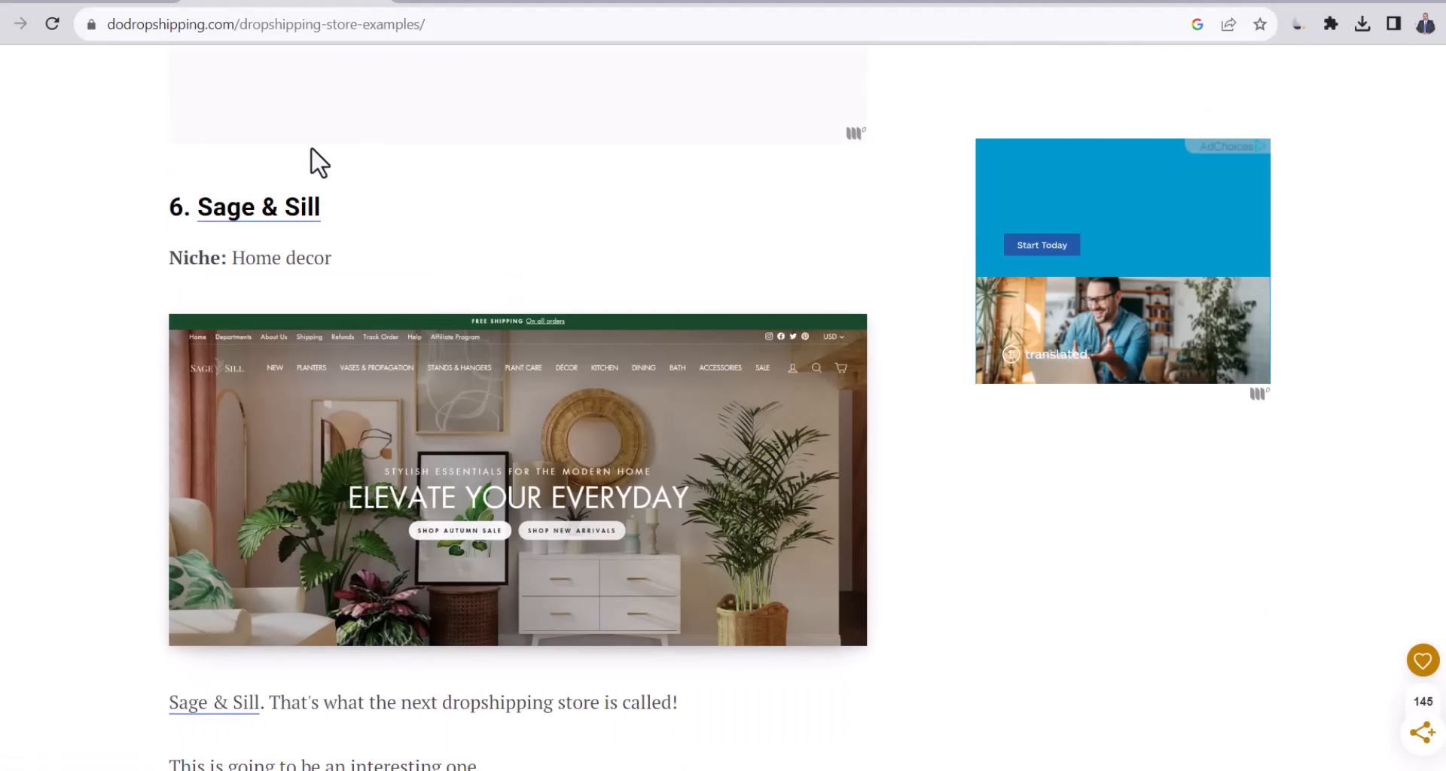
# Visit and browse the Sage & Sill store website, then return to another tab.
pyautogui.click(234, 214)
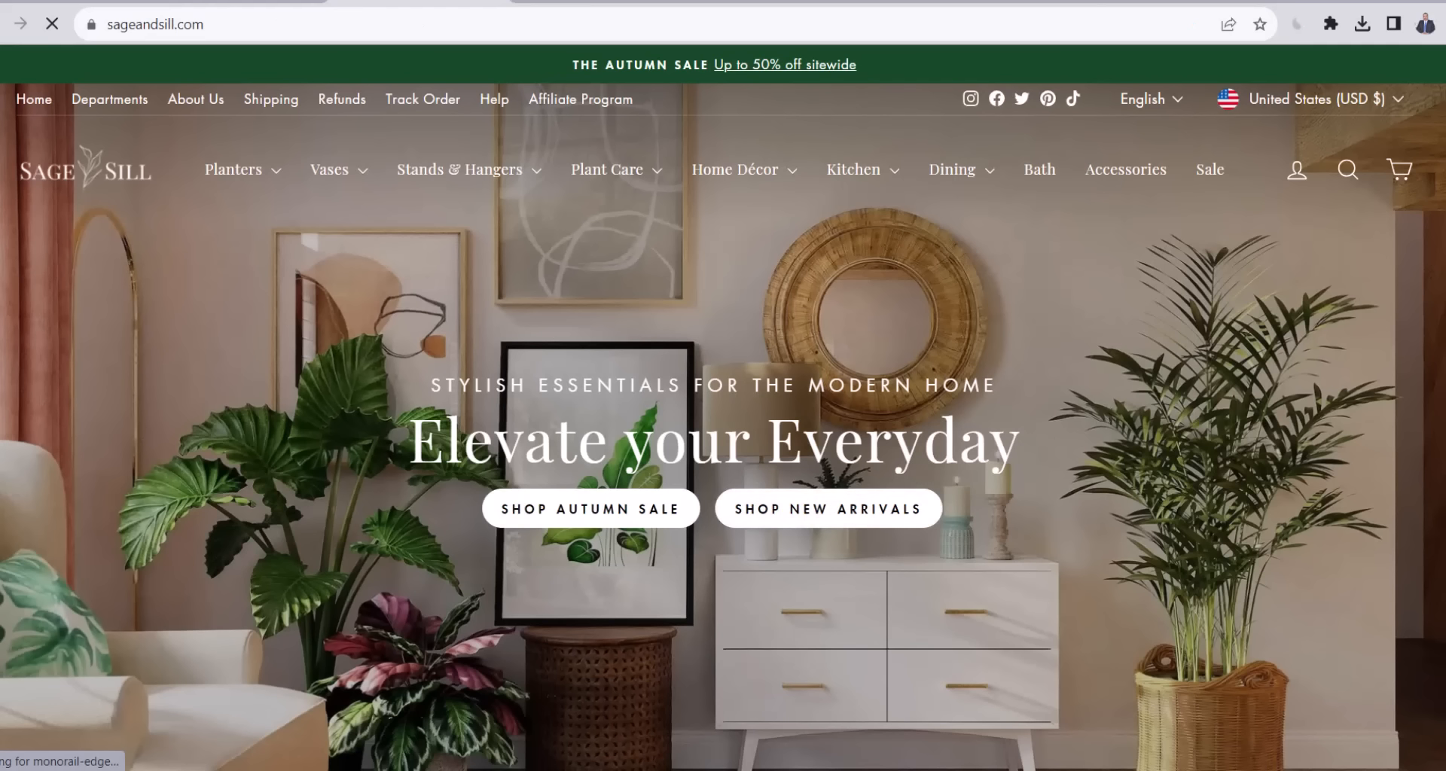
pyautogui.scroll(-15, 723, 407)
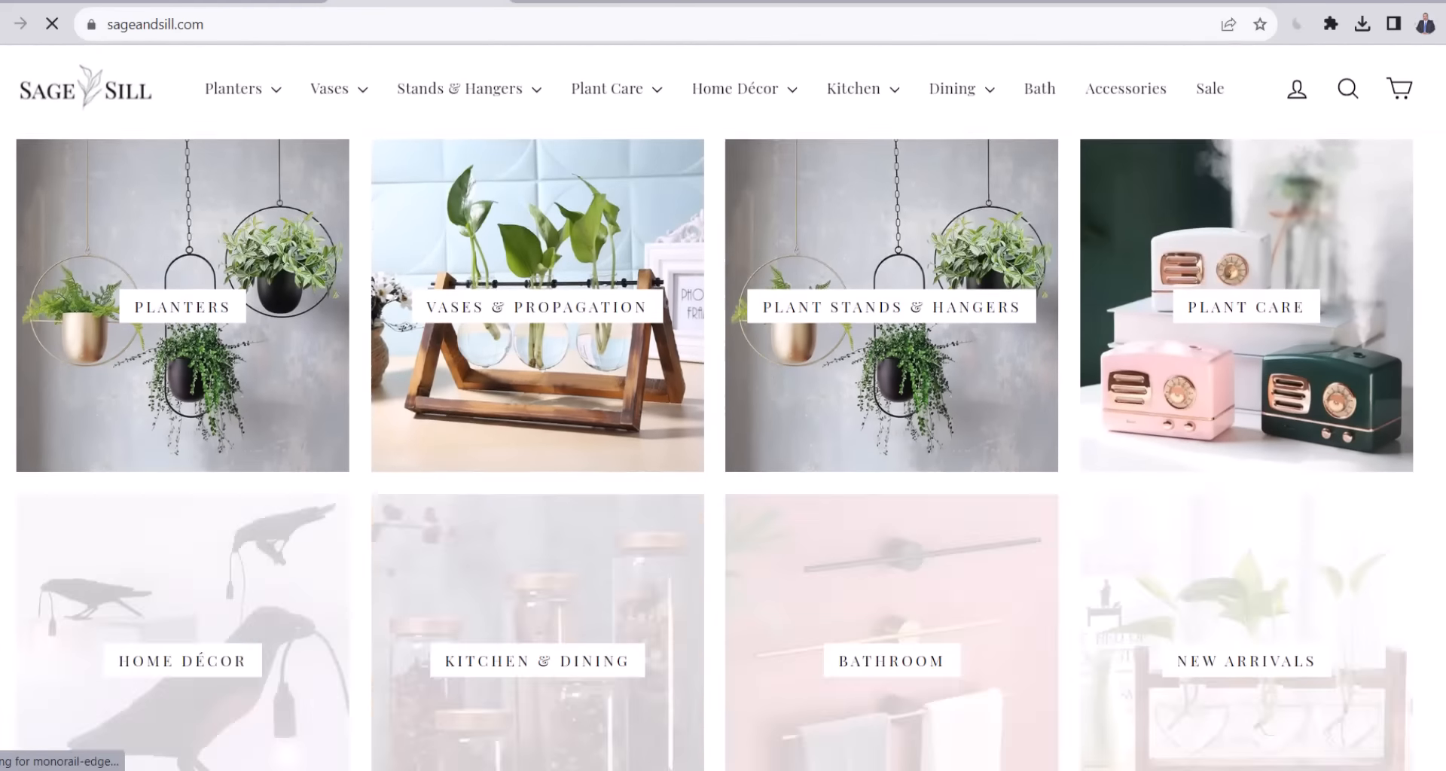
pyautogui.scroll(-10, 963, 392)
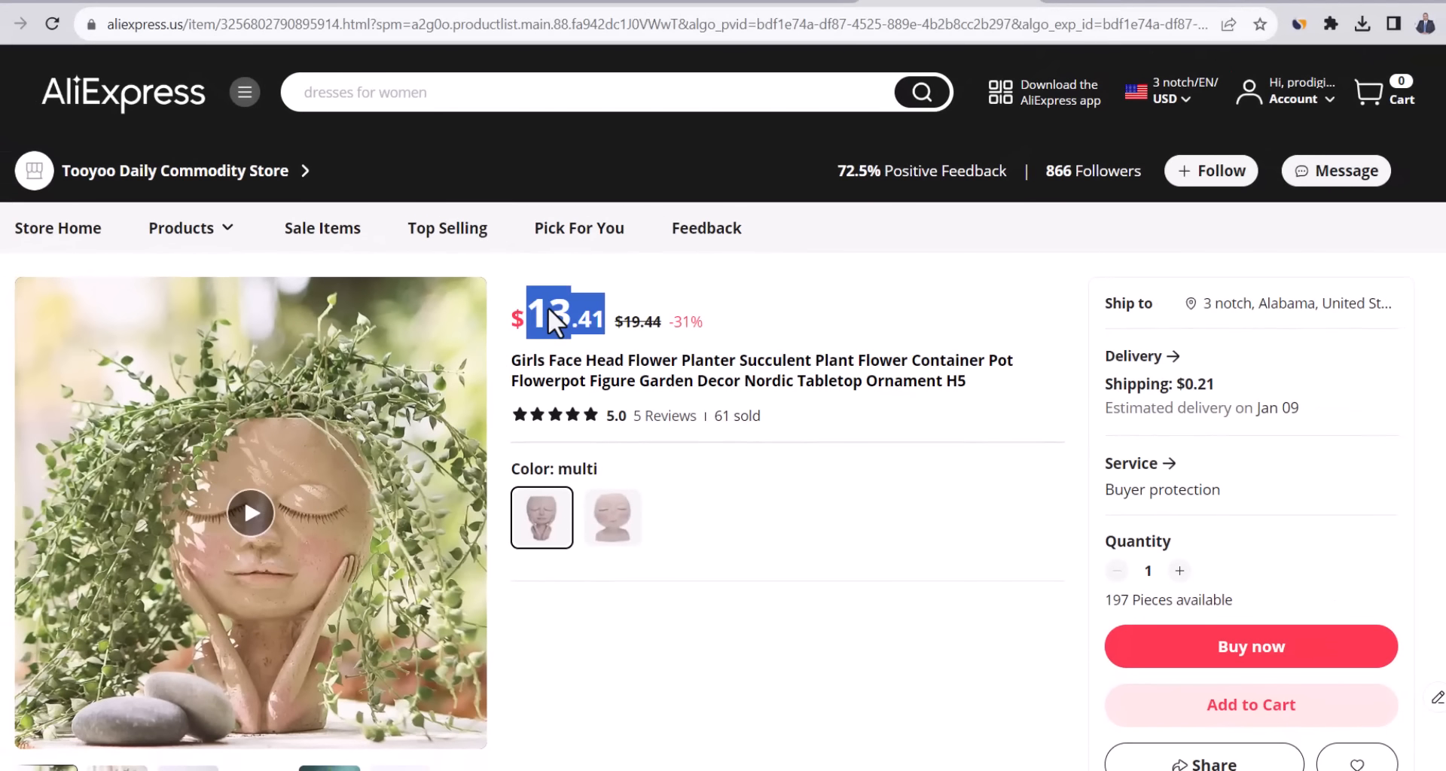
pyautogui.click(473, 0)
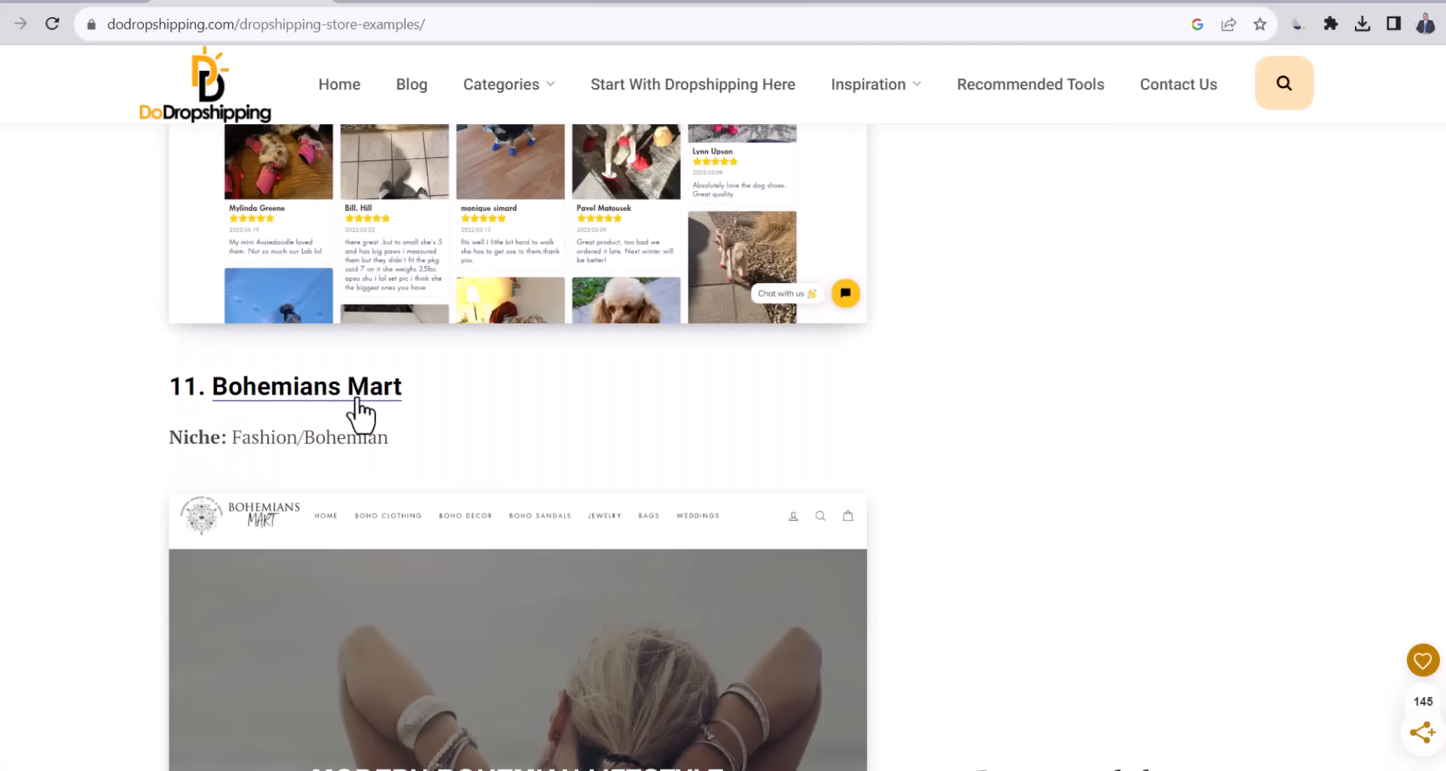
# Open the Bohemians Mart store and scroll through its homepage.
pyautogui.click(352, 400)
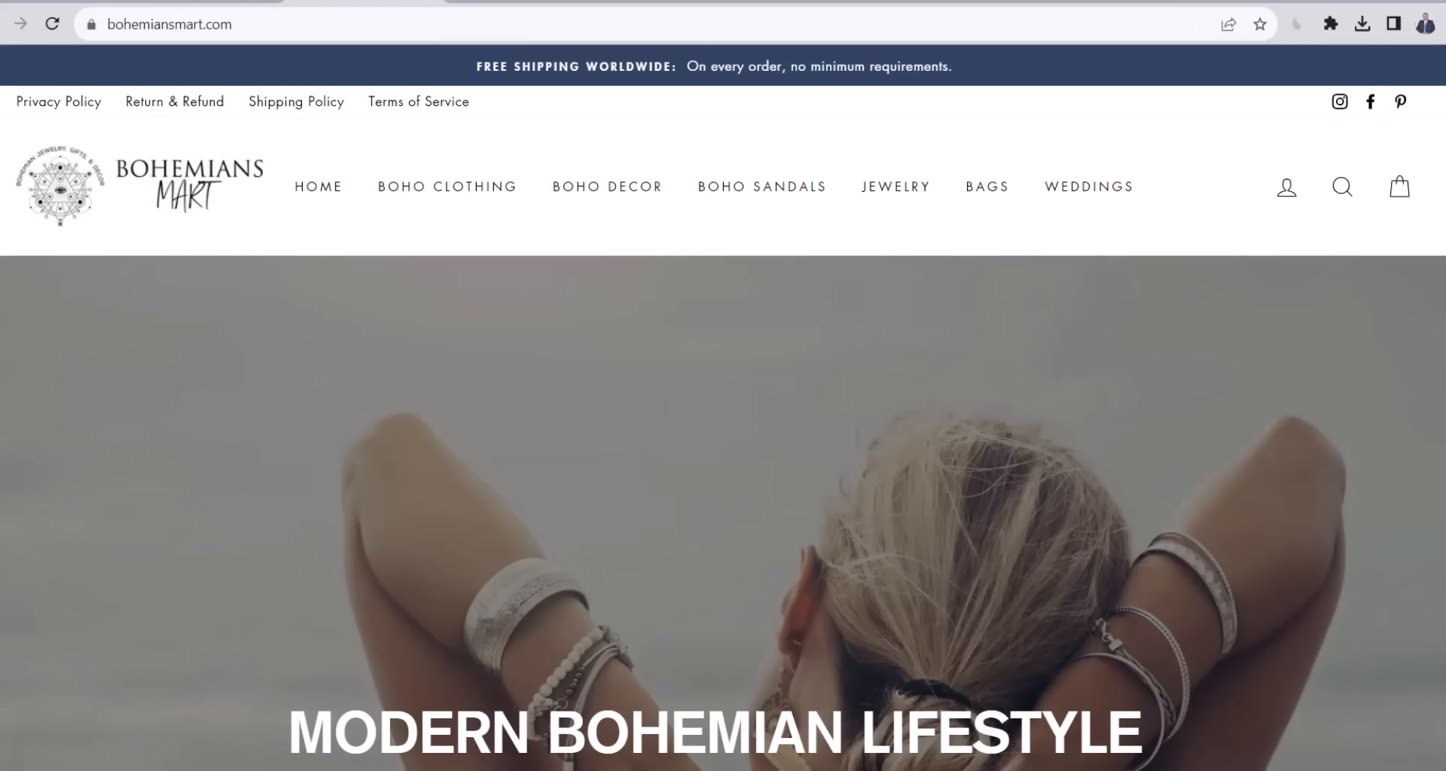
pyautogui.scroll(-3, 723, 407)
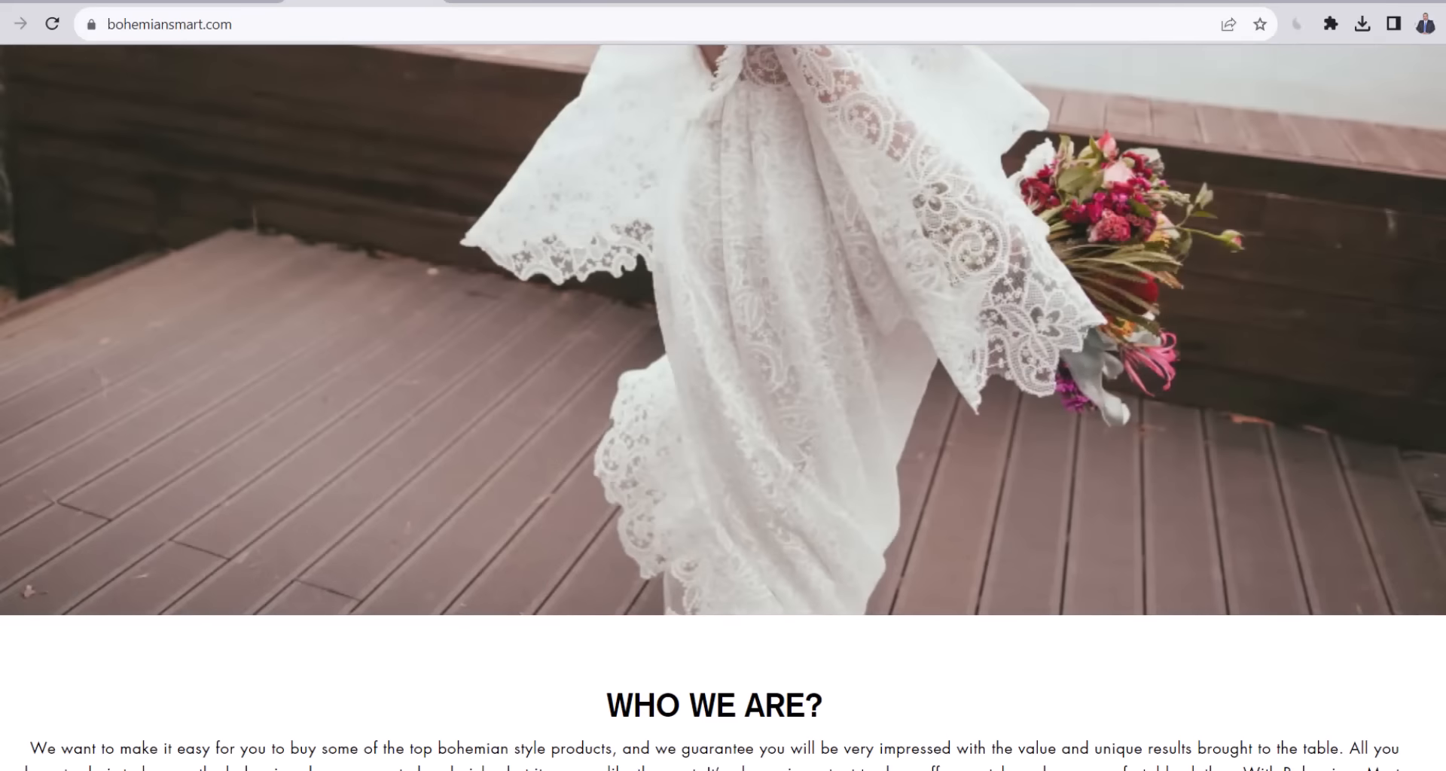
pyautogui.scroll(-8, 722, 406)
pyautogui.scroll(-8, 722, 407)
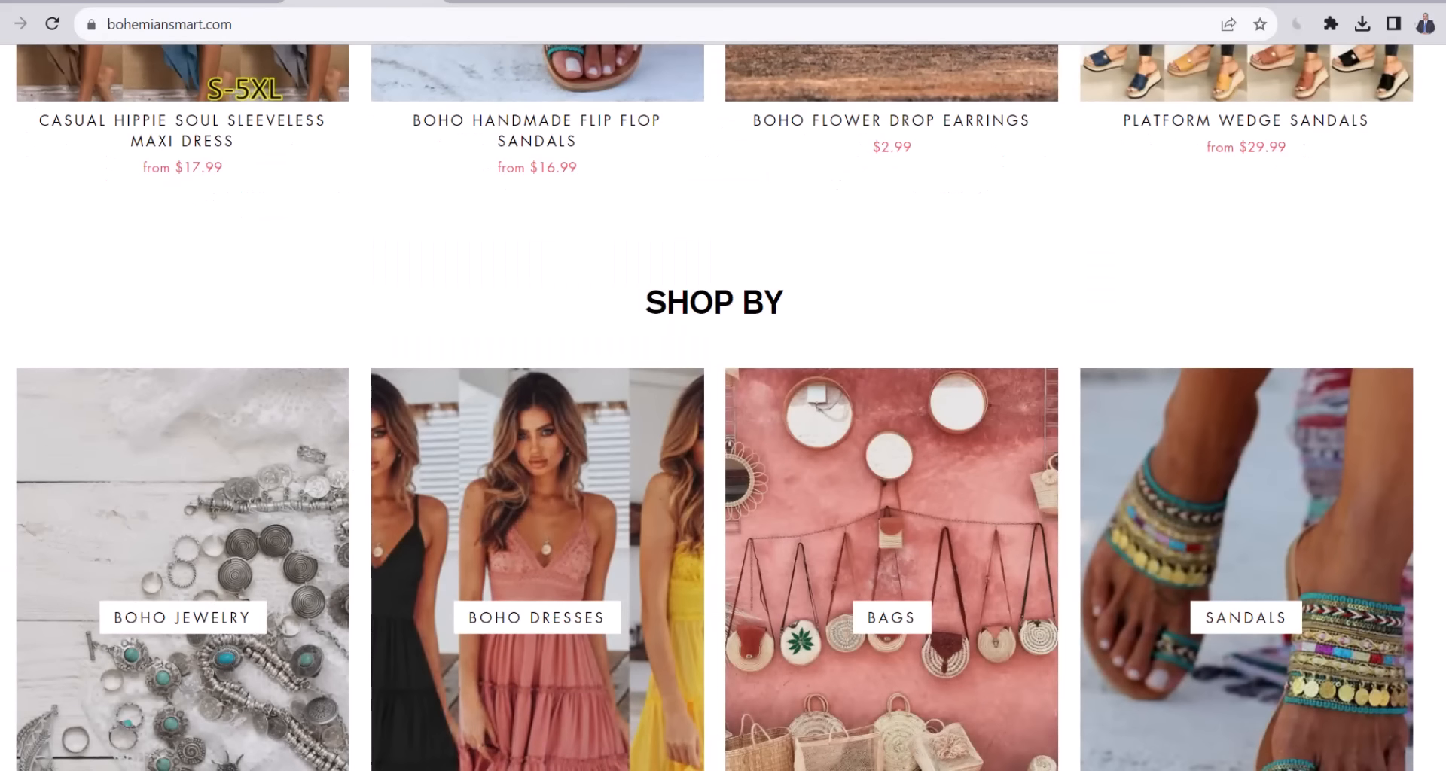
pyautogui.scroll(-3, 723, 407)
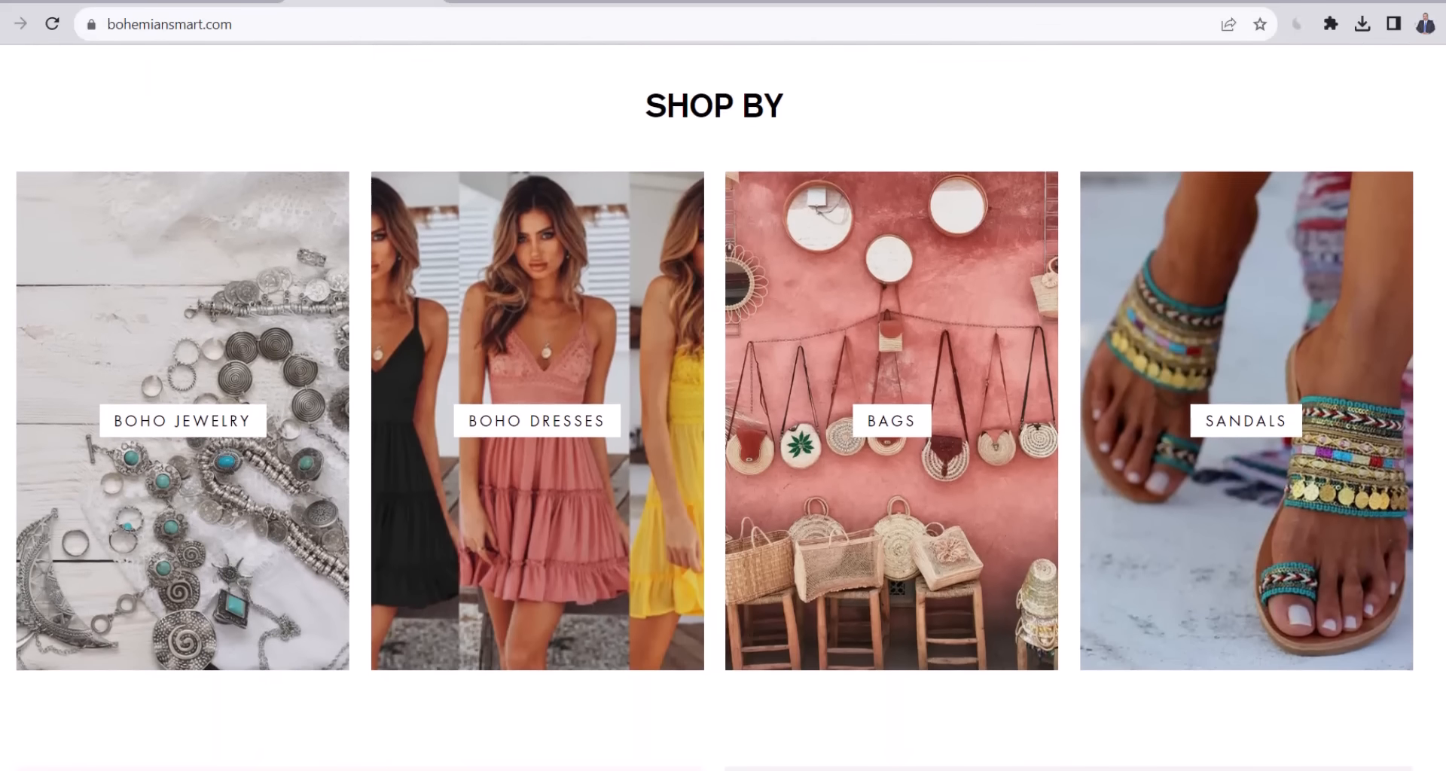
pyautogui.scroll(-10, 722, 406)
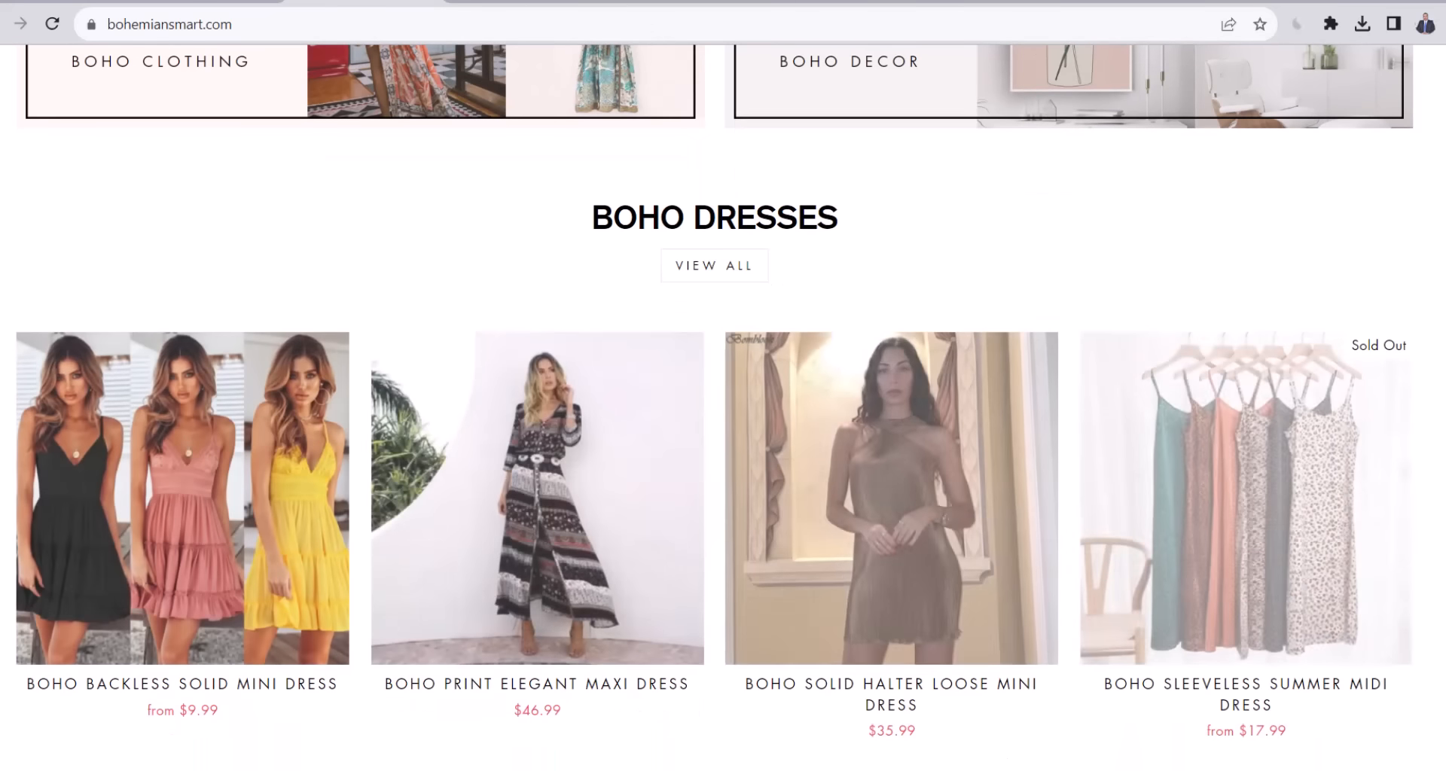
pyautogui.scroll(-2, 723, 407)
pyautogui.scroll(-1, 723, 407)
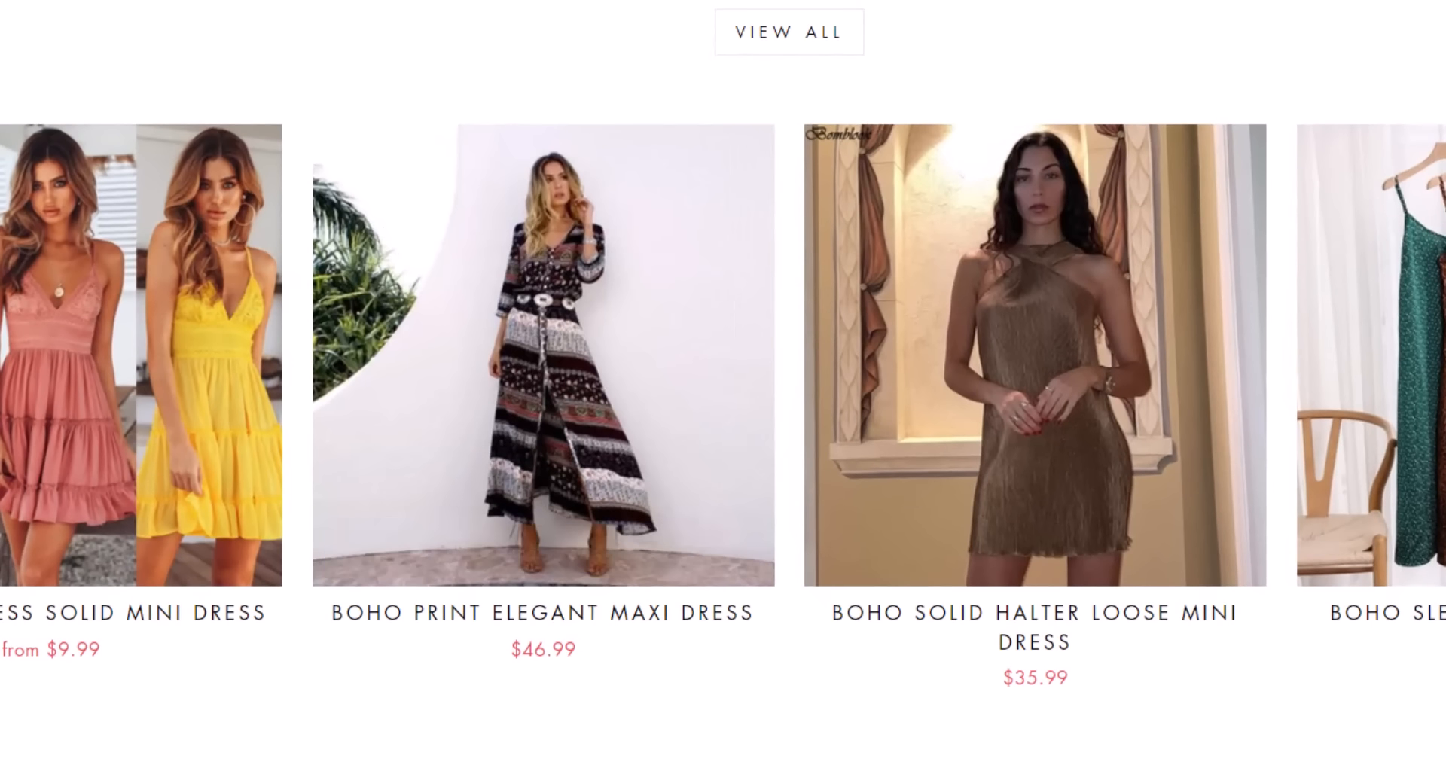
# On AliExpress, search for 'bohemian products' and browse the results.
pyautogui.click(1355, 2)
pyautogui.doubleClick(545, 365)
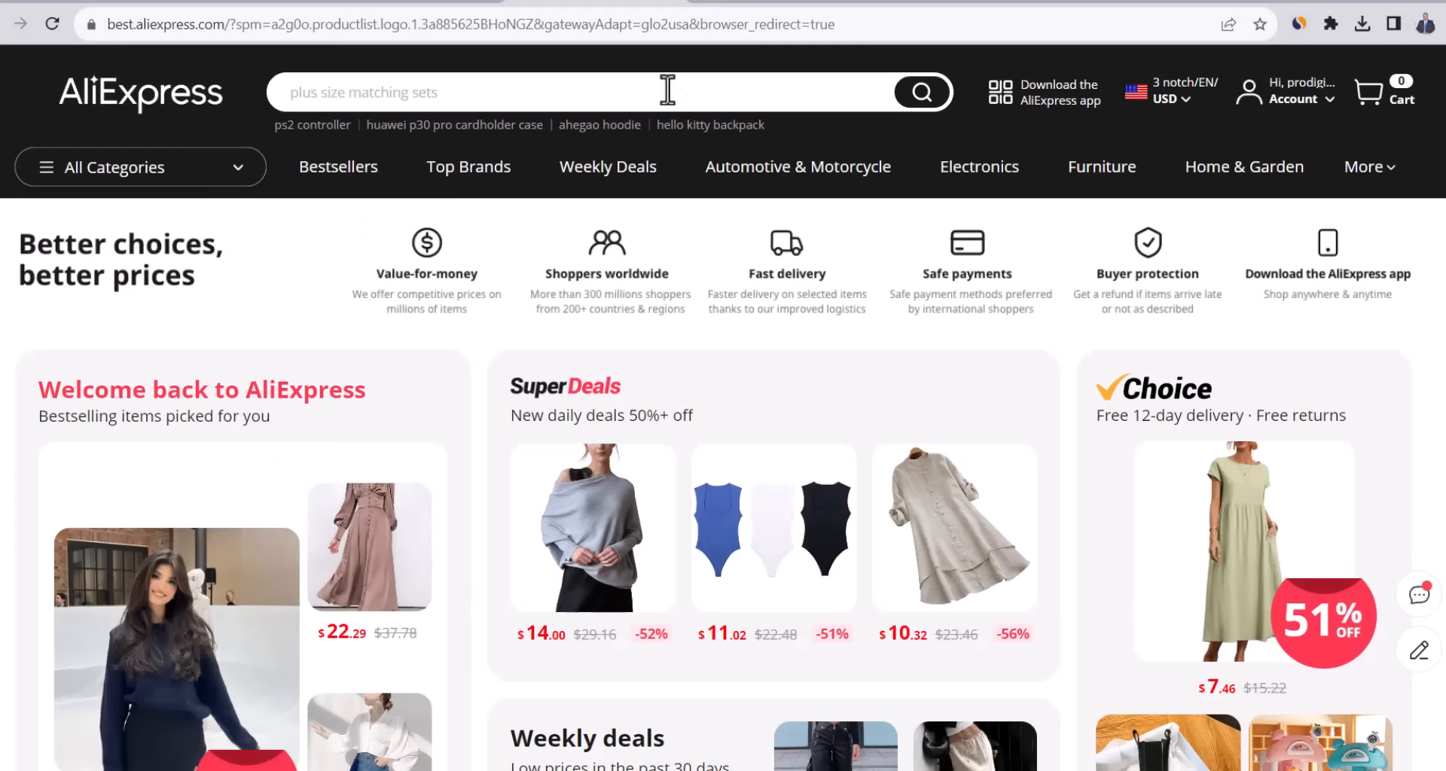
pyautogui.click(665, 91)
pyautogui.write('bohemian products')
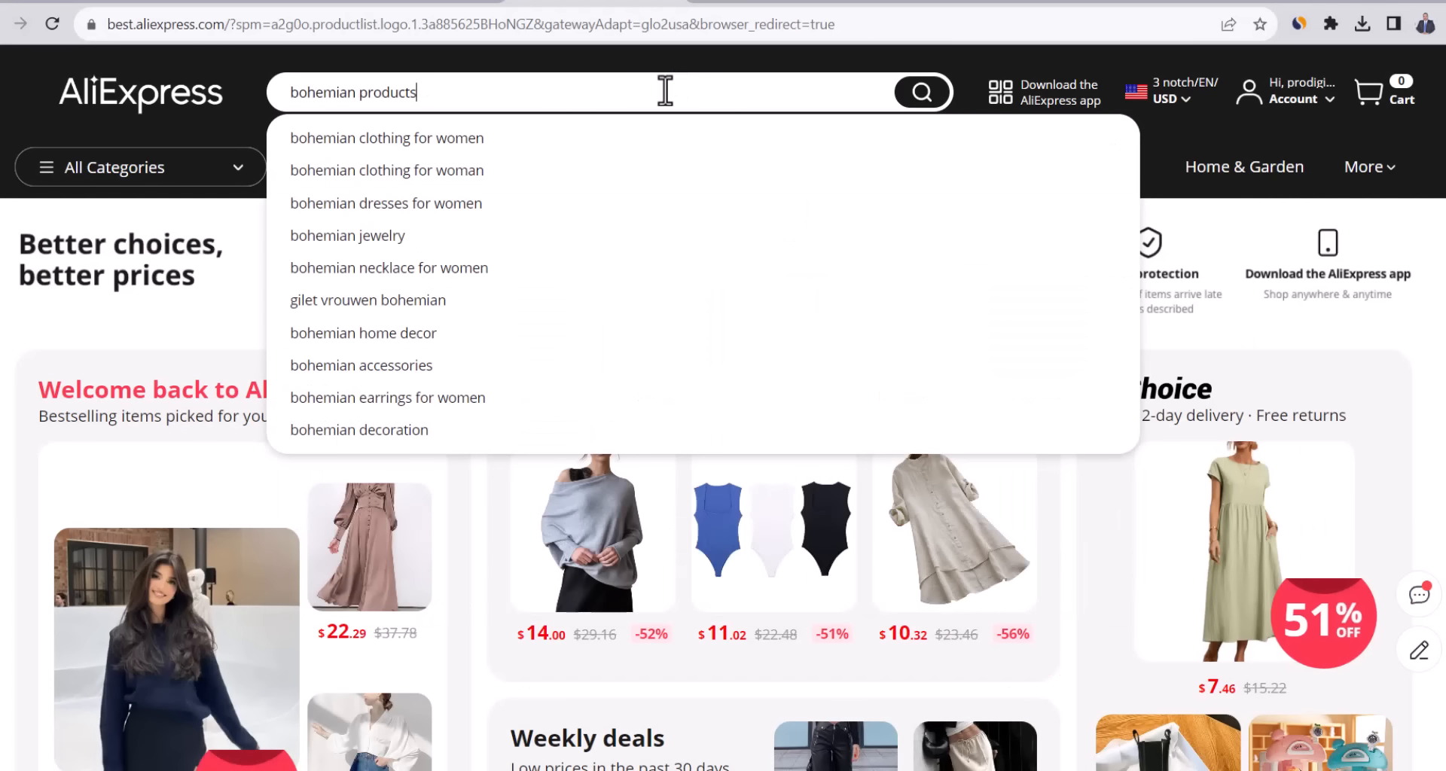
pyautogui.click(922, 94)
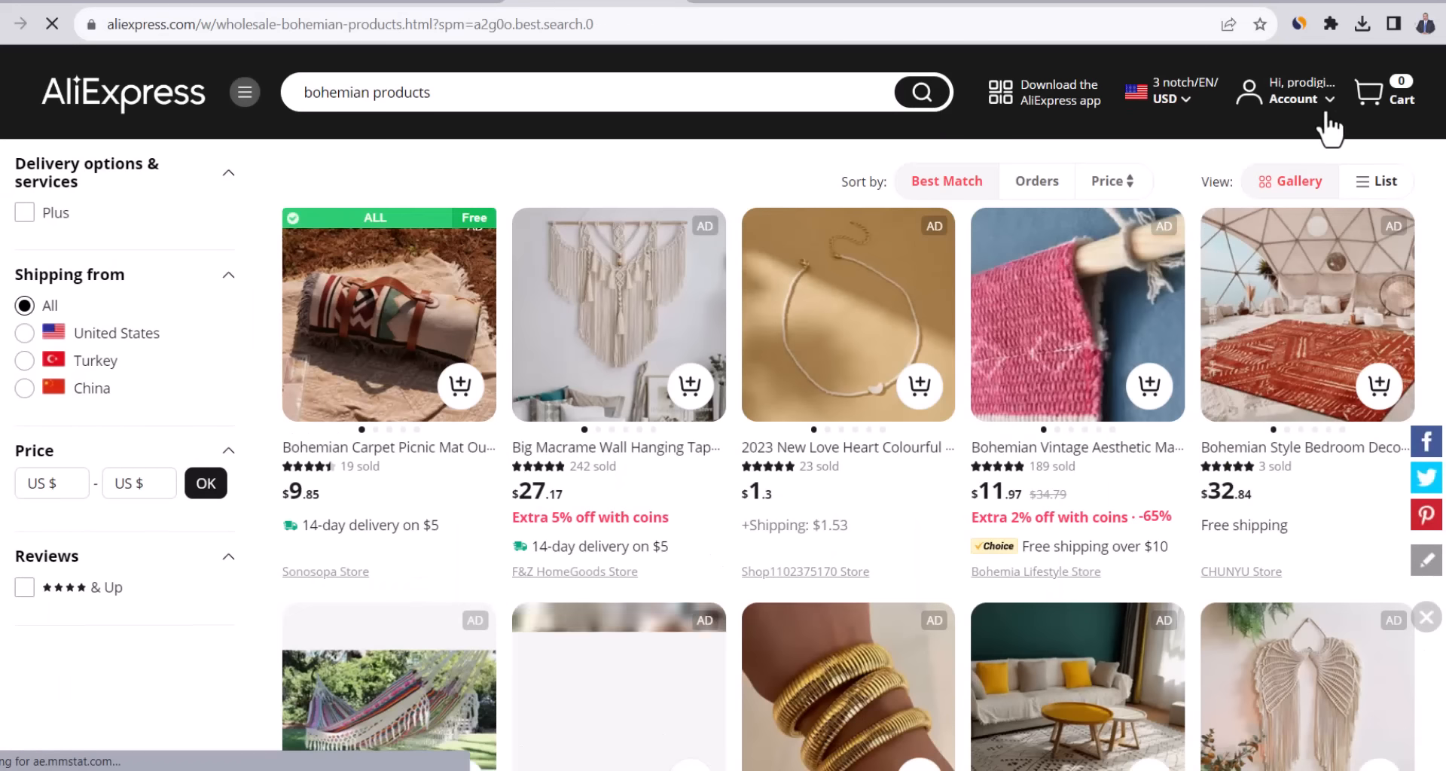
pyautogui.moveTo(1249, 124)
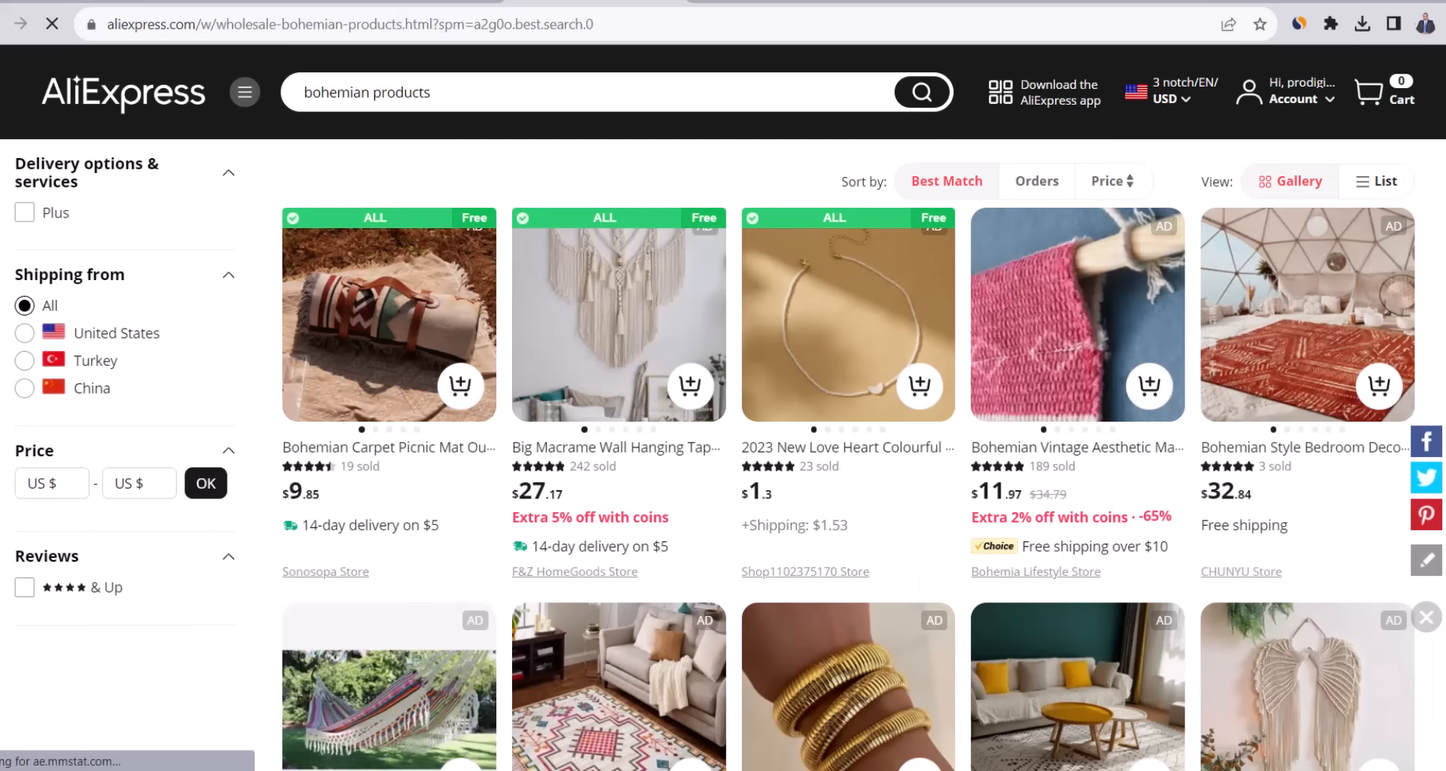
pyautogui.scroll(-7, 708, 452)
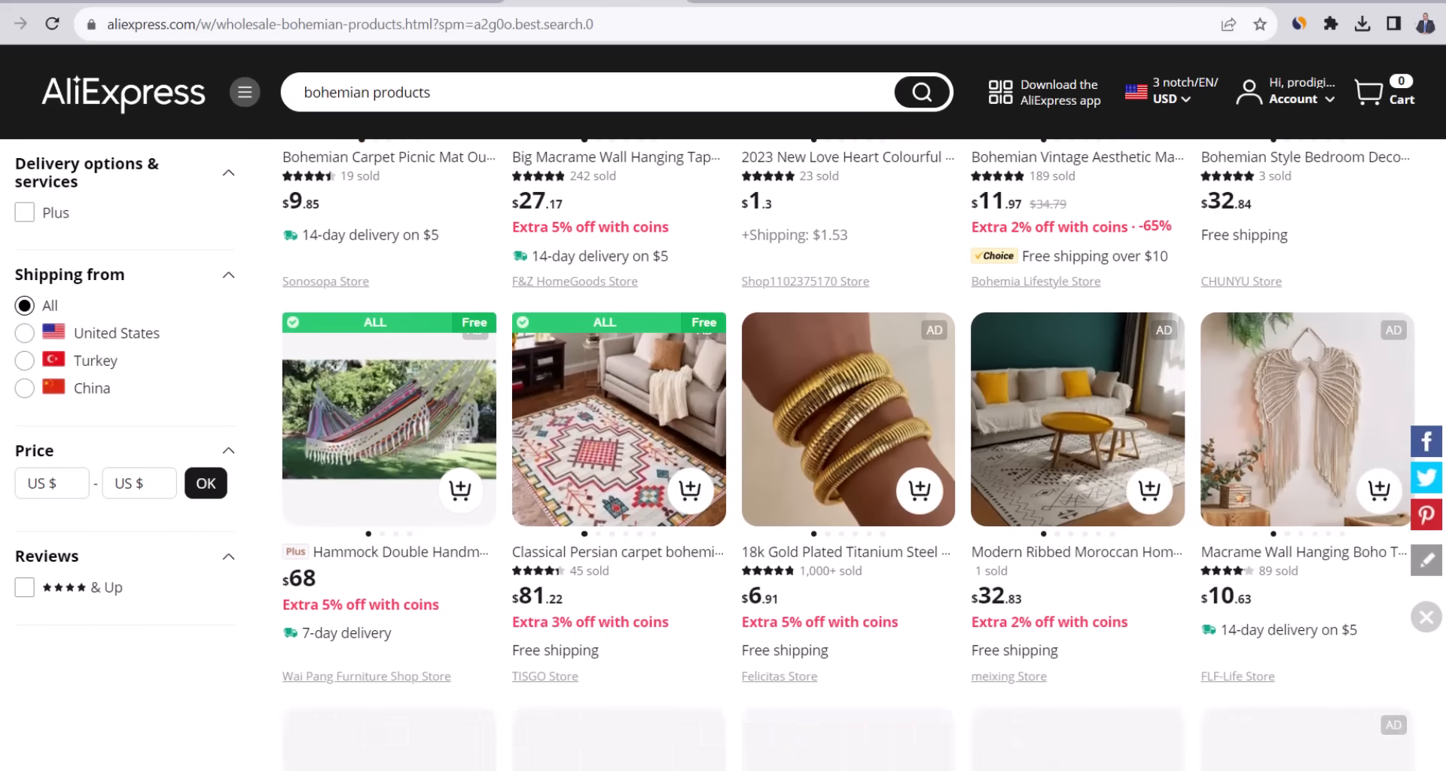
pyautogui.scroll(-5, 848, 451)
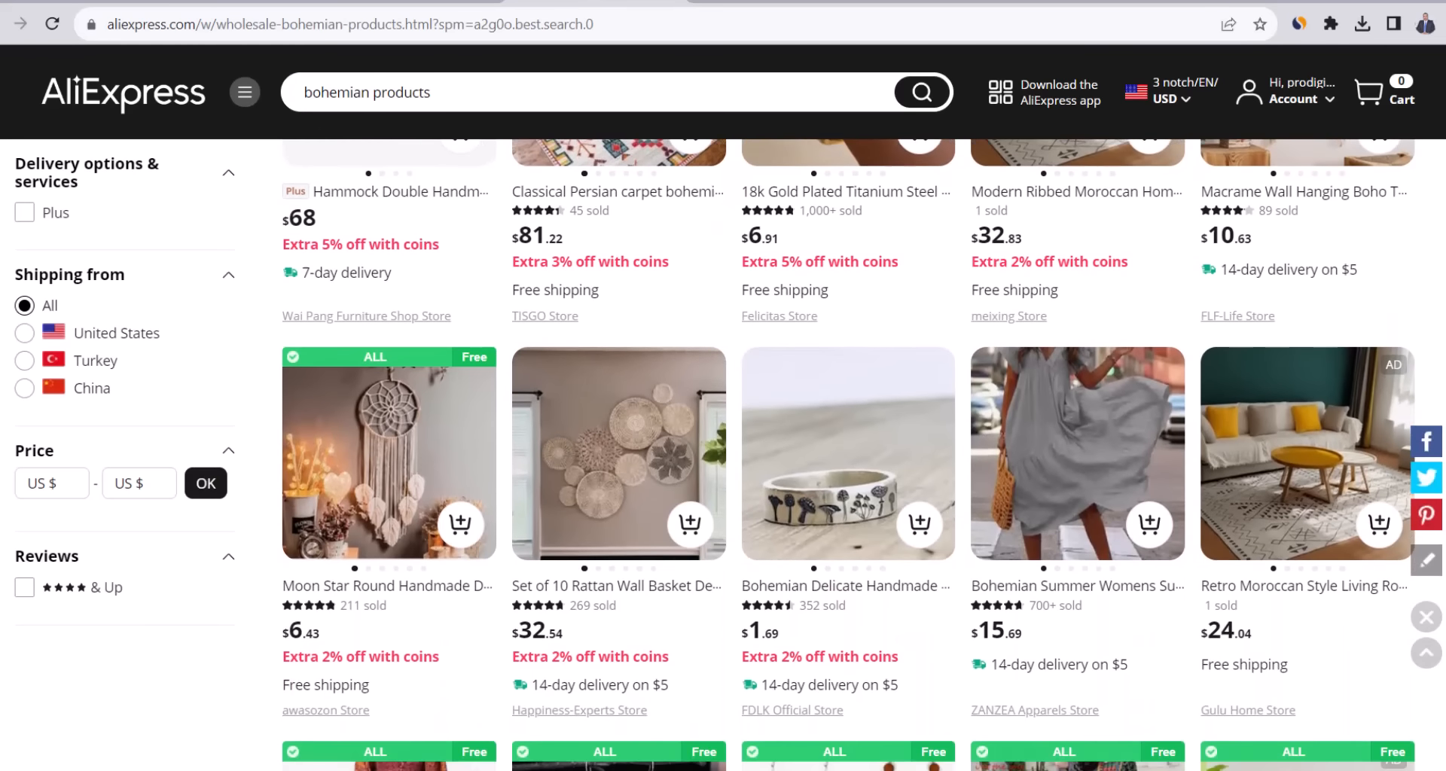
pyautogui.scroll(-5, 847, 452)
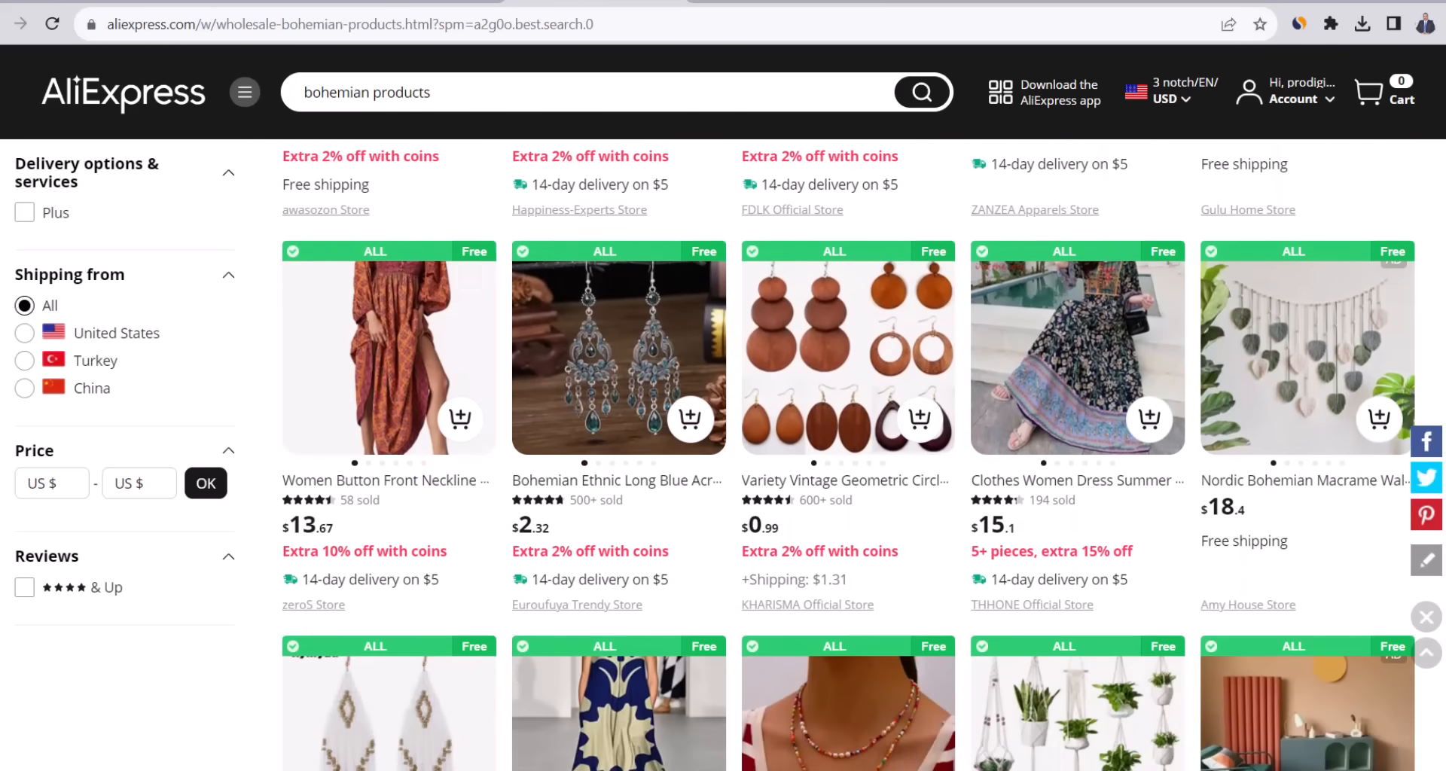
pyautogui.scroll(-5, 848, 452)
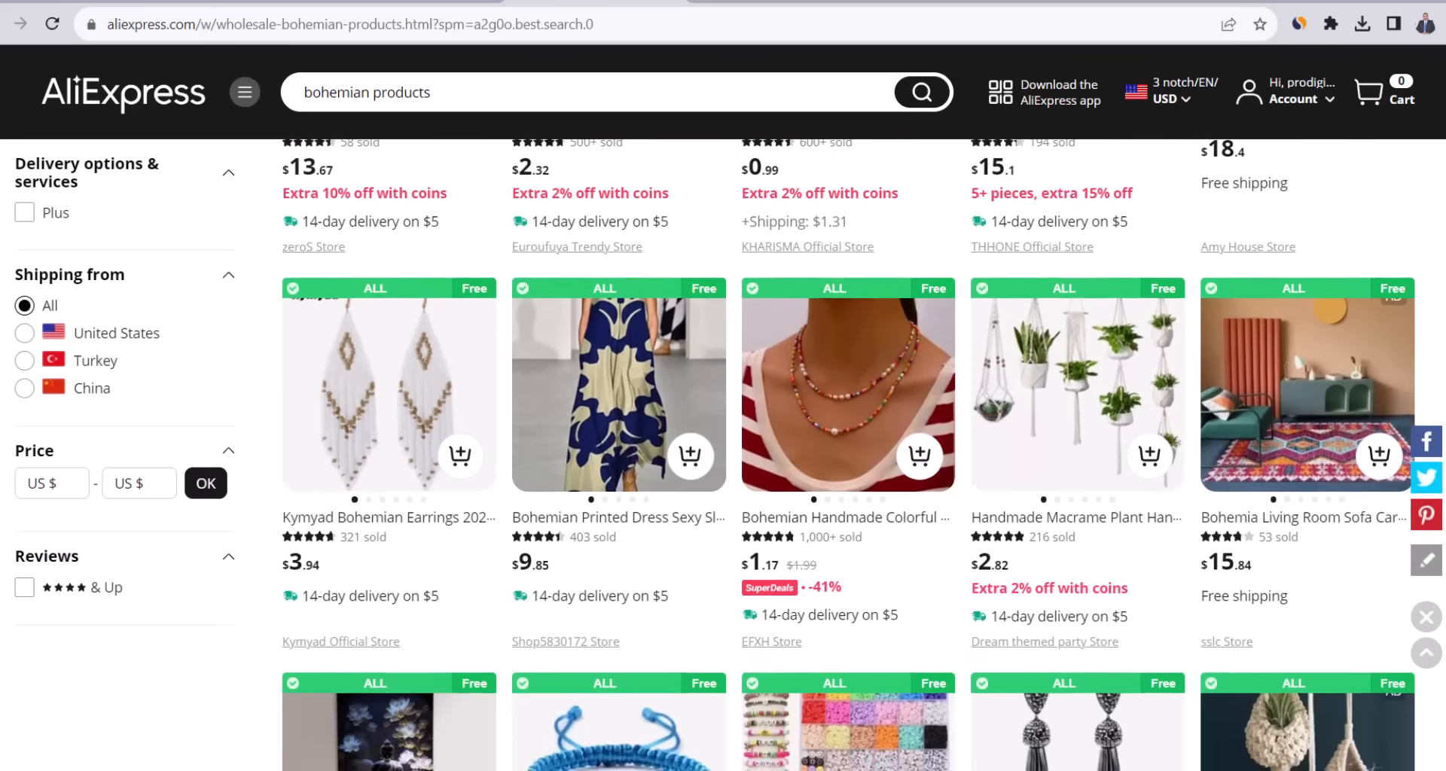
pyautogui.scroll(15, 848, 451)
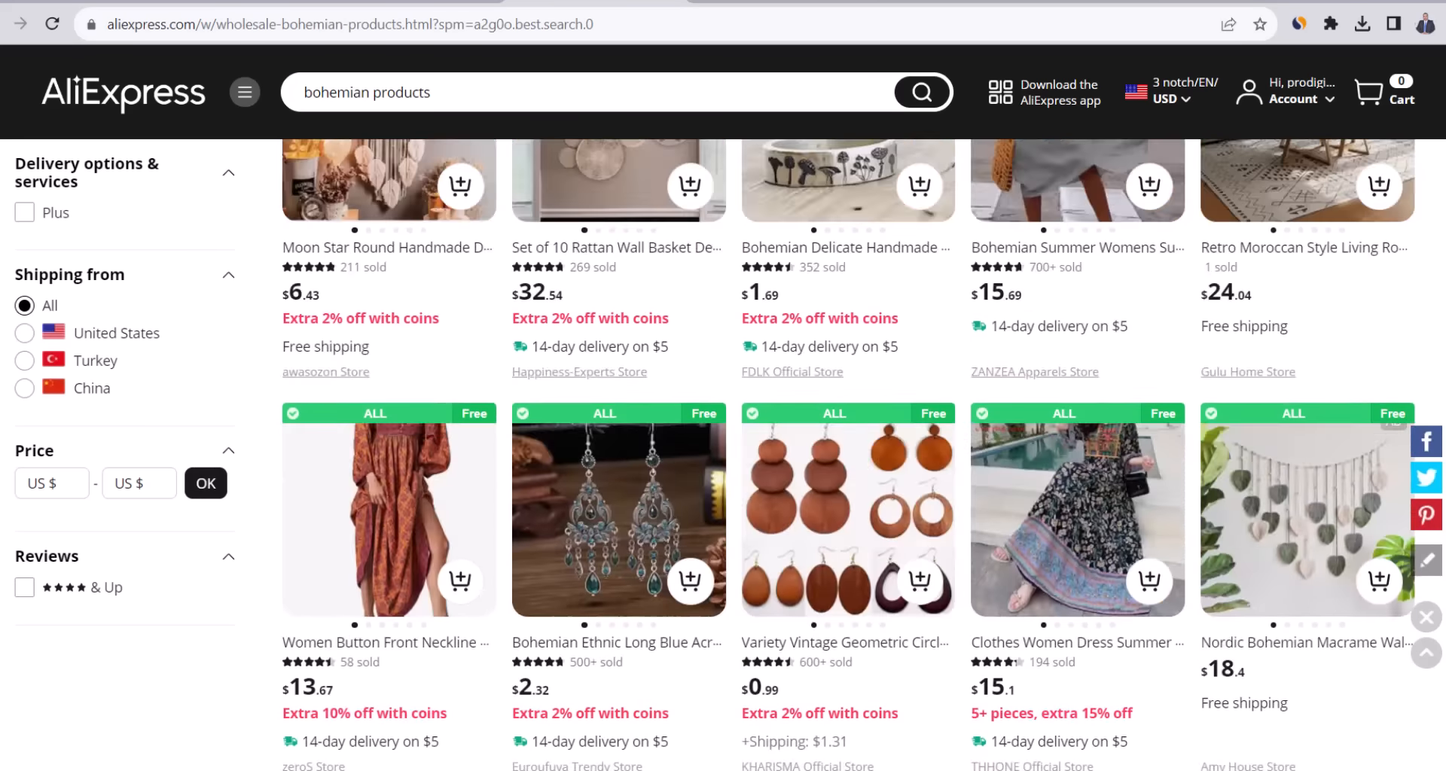
pyautogui.scroll(1, 848, 452)
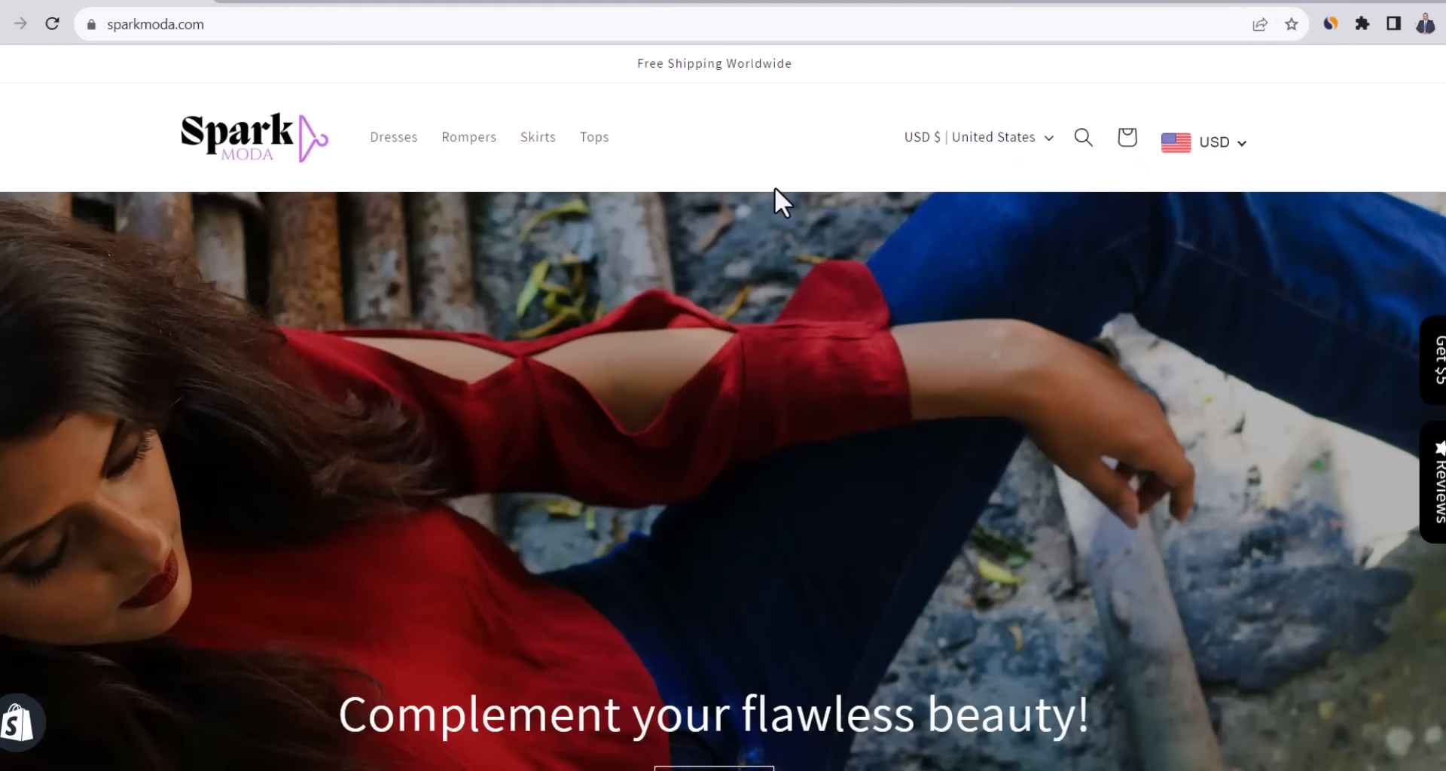
# Scroll the Spark Moda storefront down to its Collections and Best Selling sections.
pyautogui.scroll(-6, 775, 187)
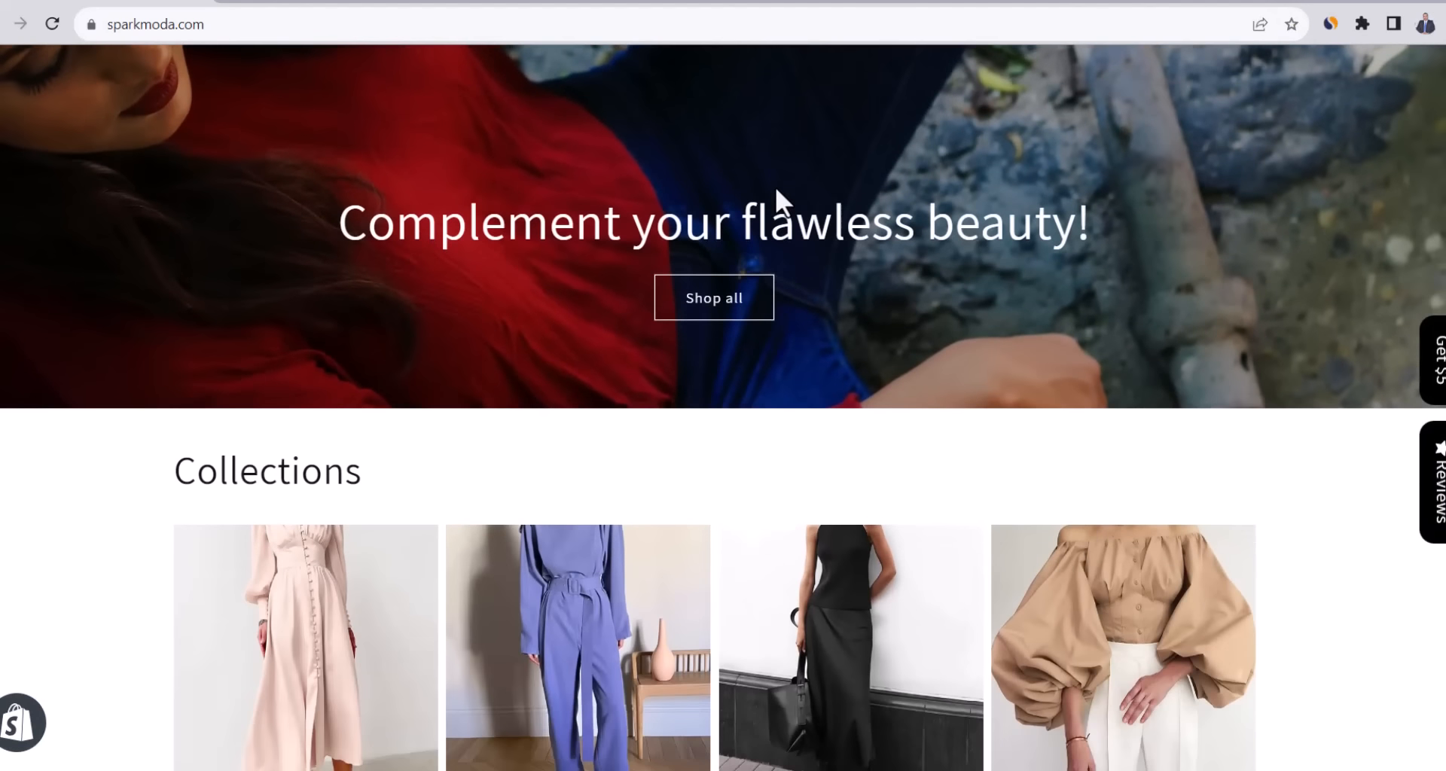
pyautogui.scroll(-4, 775, 187)
pyautogui.scroll(-4, 774, 188)
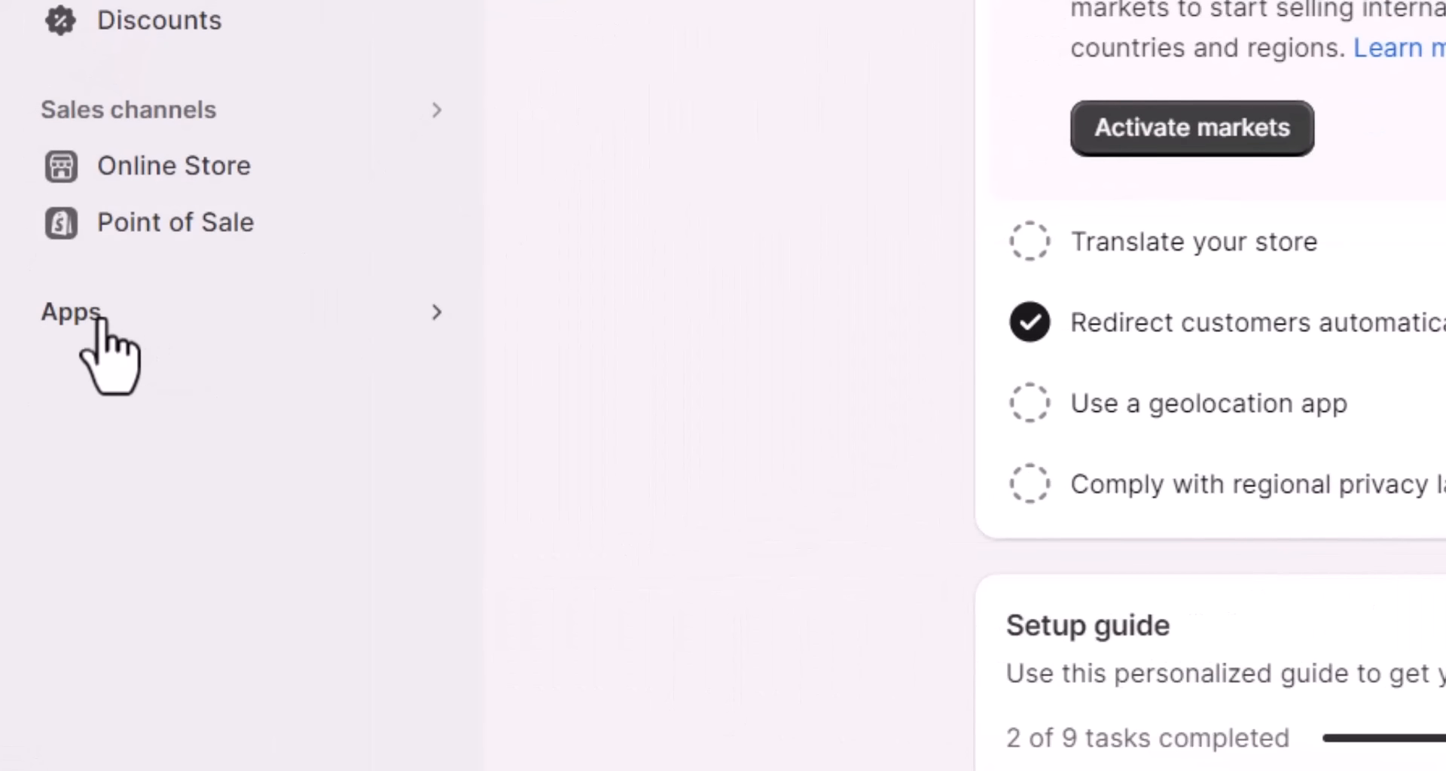
# Find the DSers-AliExpress Dropshipping app via a 'dsers' App Store search and start installing it.
pyautogui.click(123, 322)
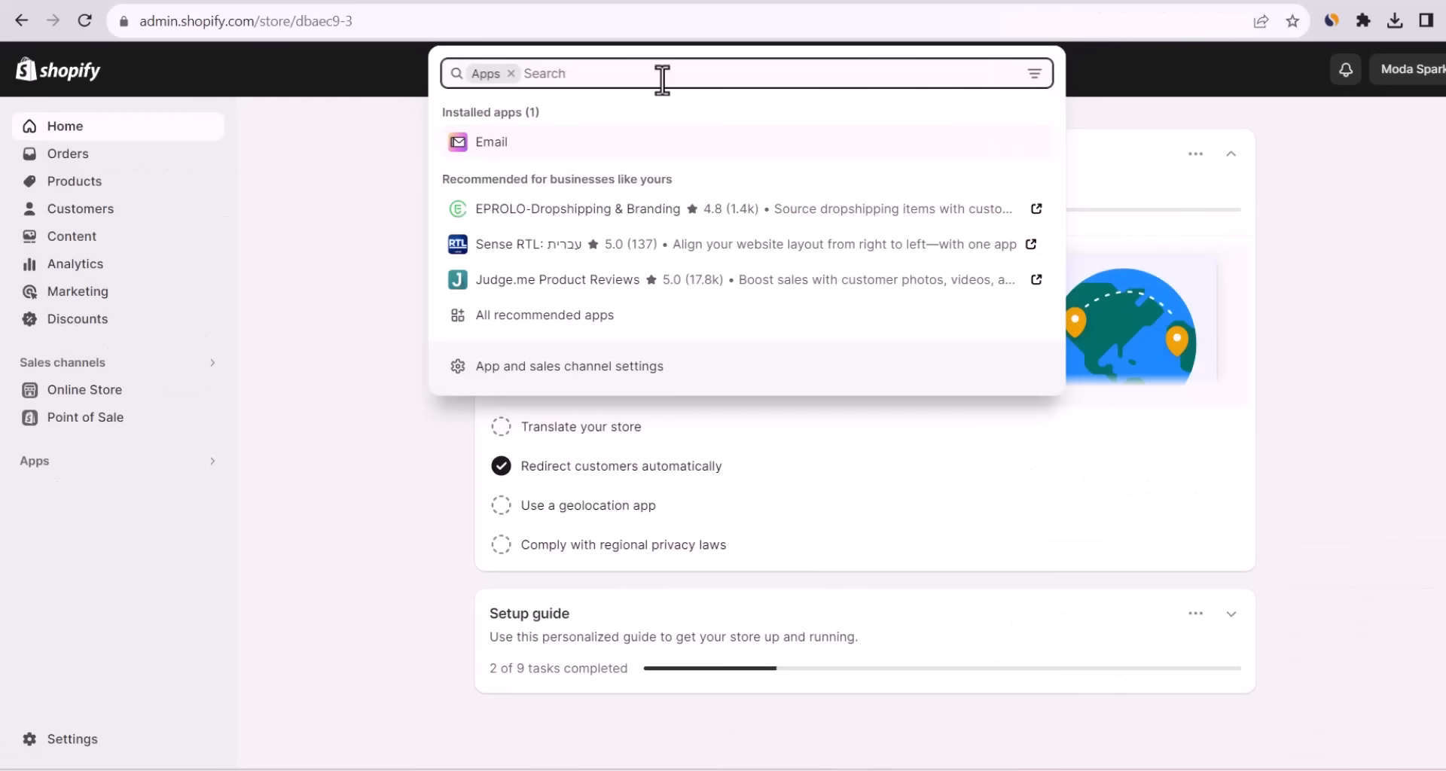
pyautogui.write('dsers')
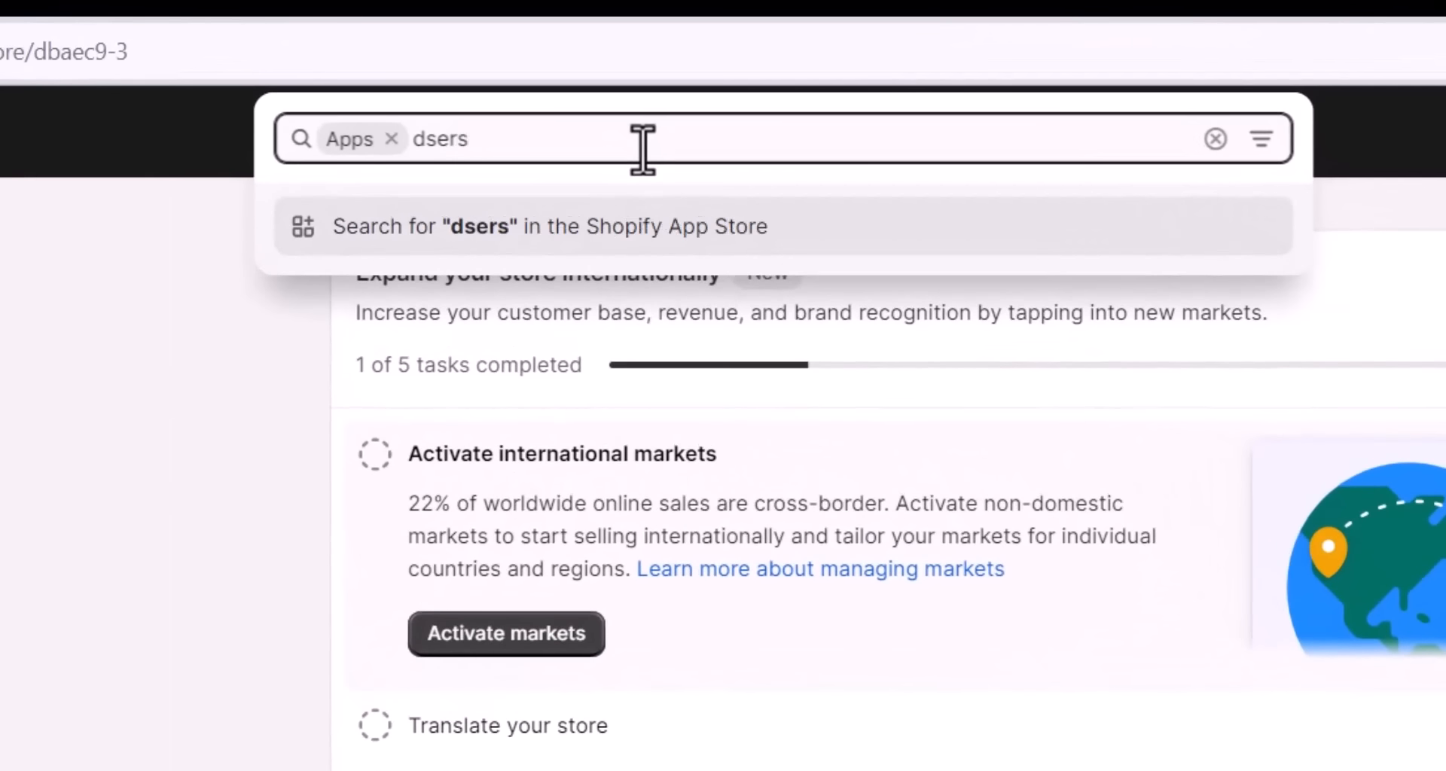
pyautogui.press('Return')
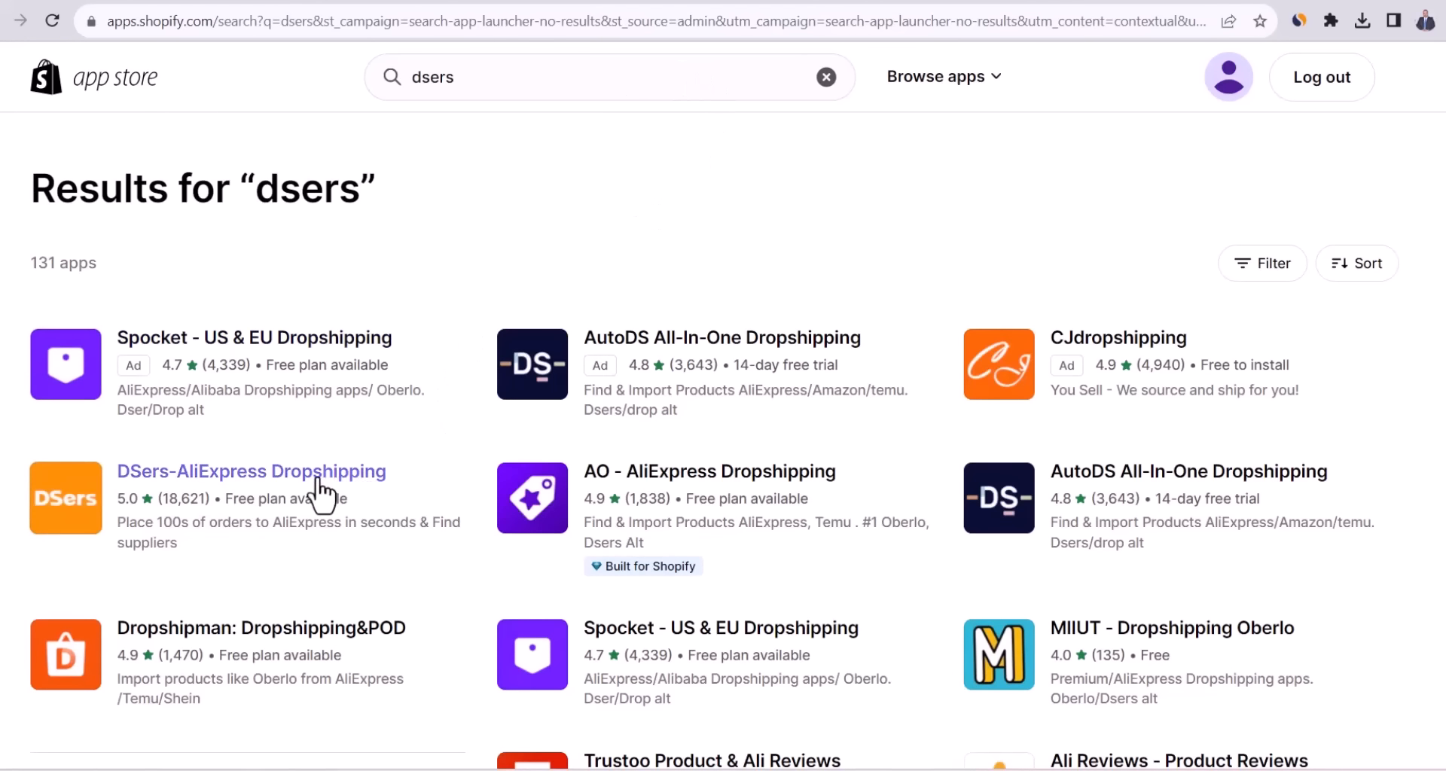
pyautogui.click(280, 493)
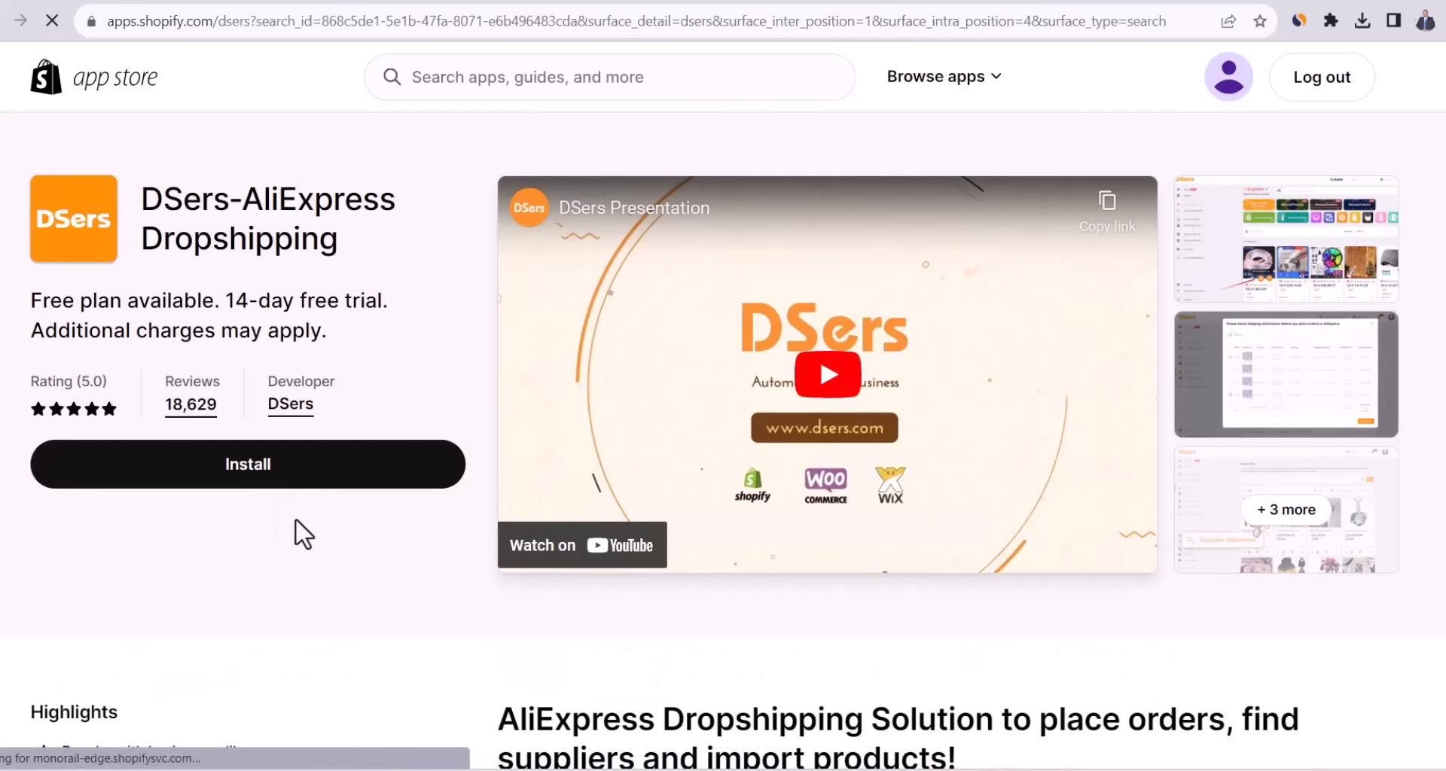
pyautogui.click(224, 471)
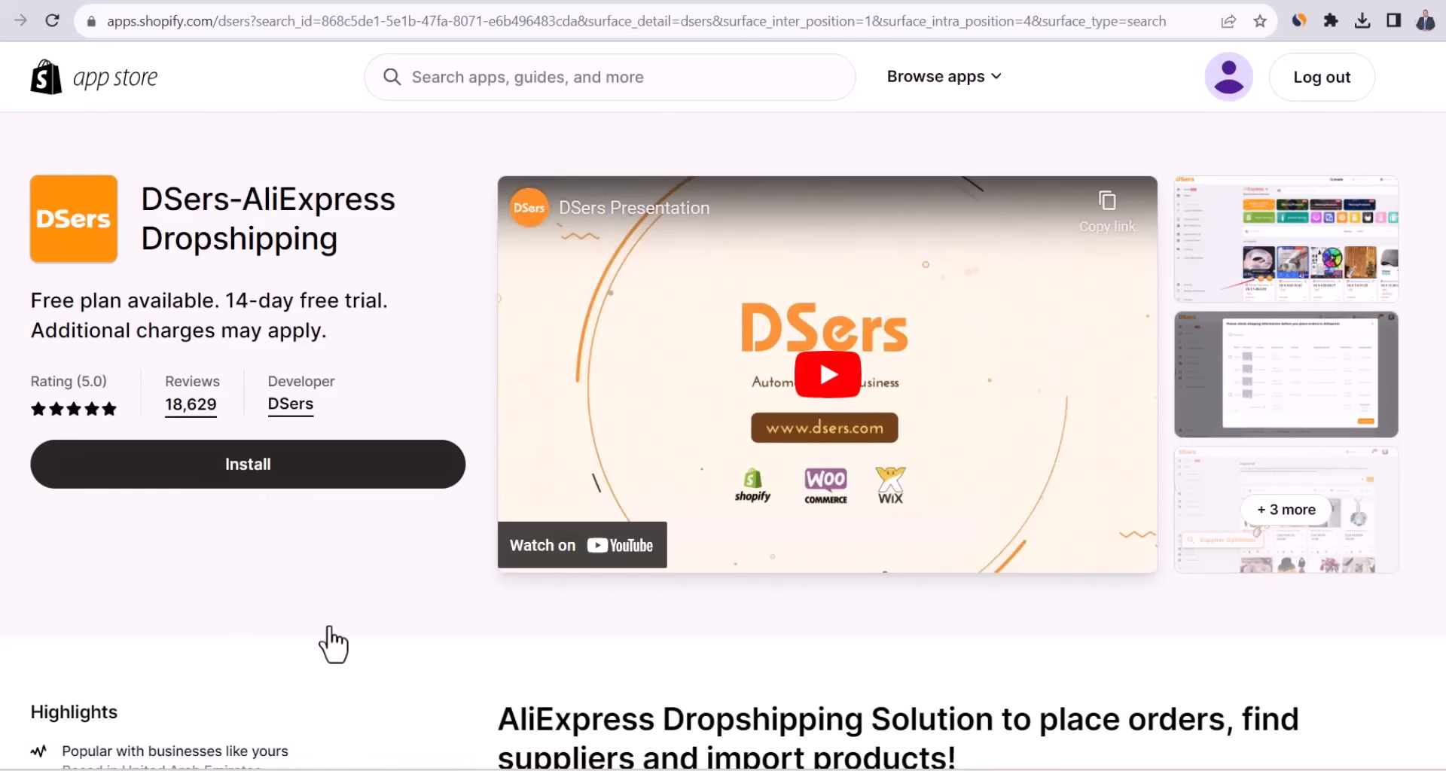
# Install DSers, let it create an account automatically, and choose the free Basic plan.
pyautogui.click(1131, 143)
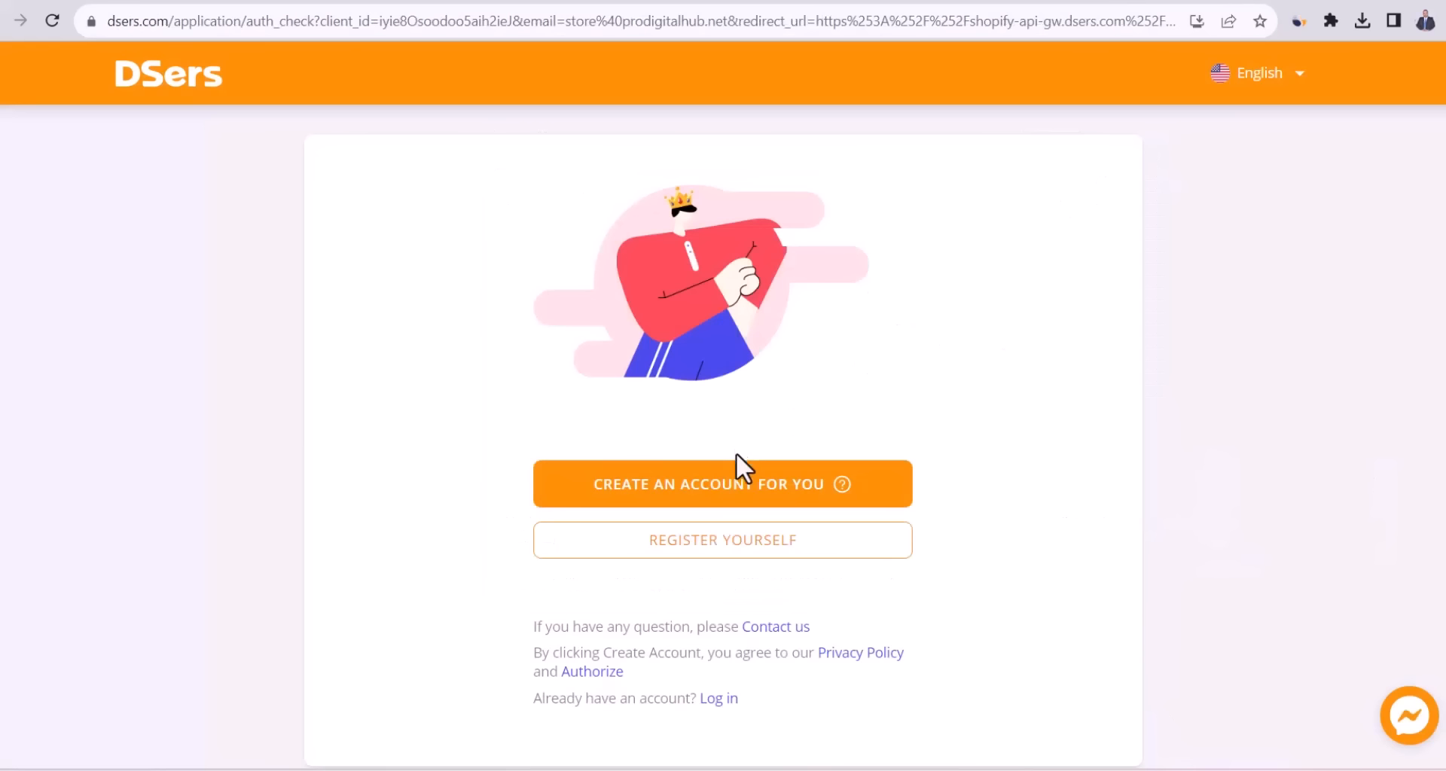
pyautogui.click(882, 488)
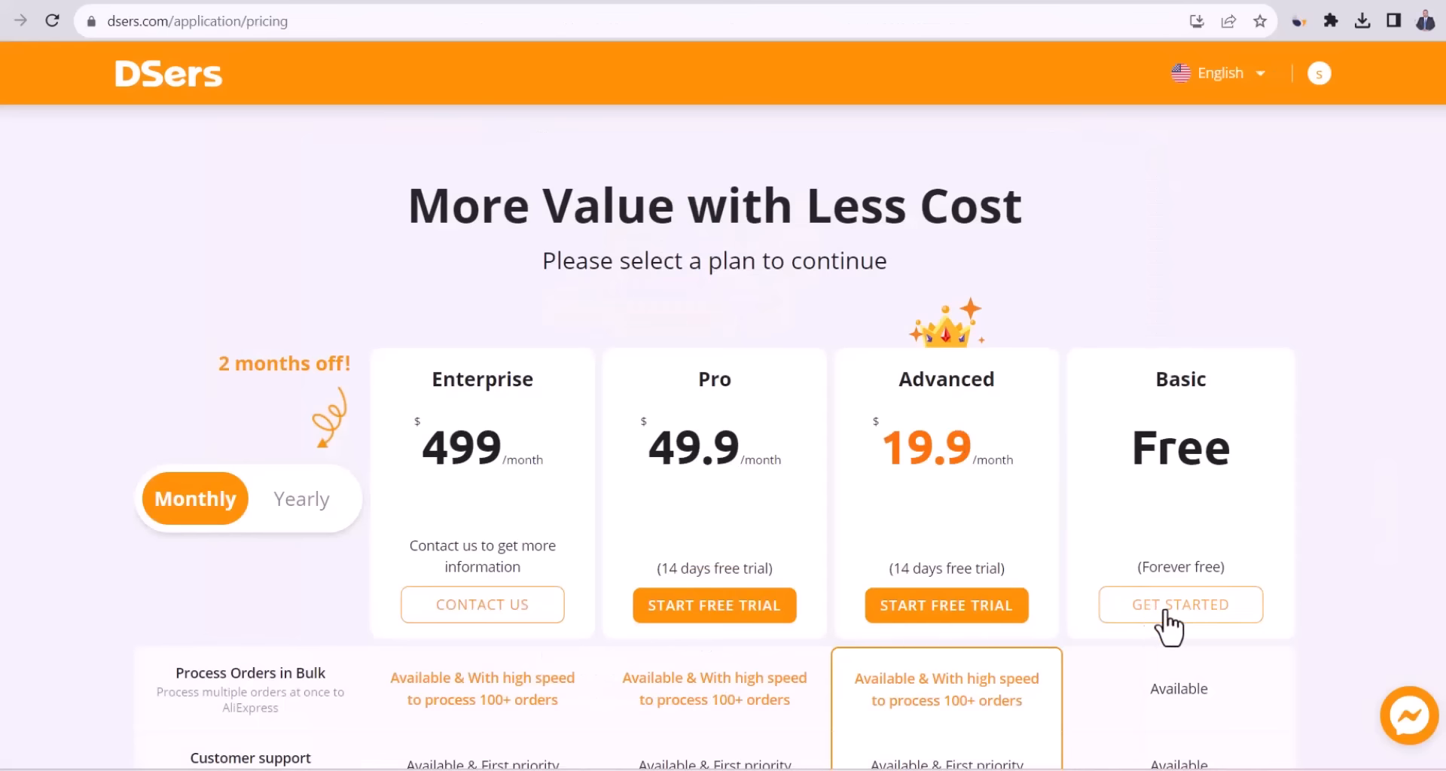
pyautogui.click(1162, 610)
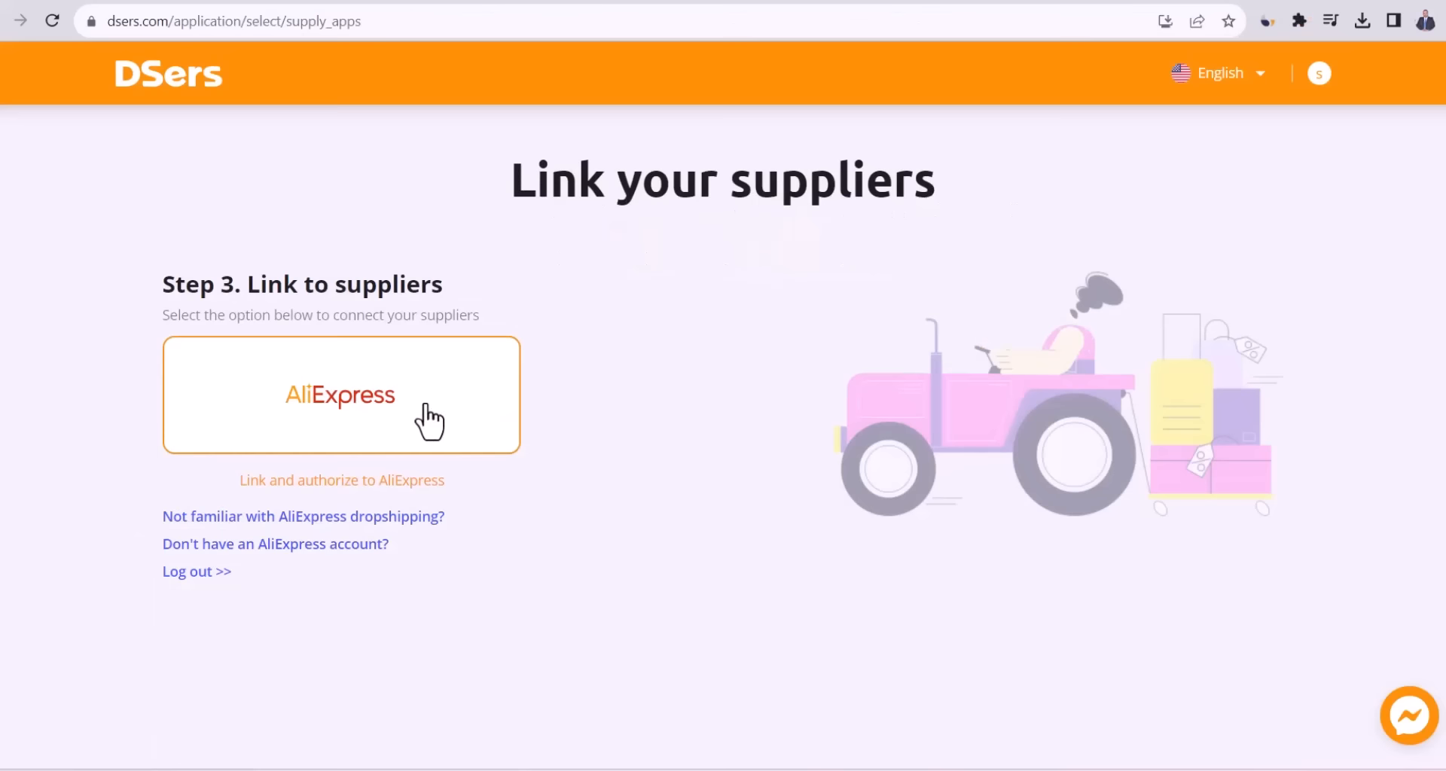
# Link the AliExpress supplier account by signing in and authorizing DSers.
pyautogui.click(428, 422)
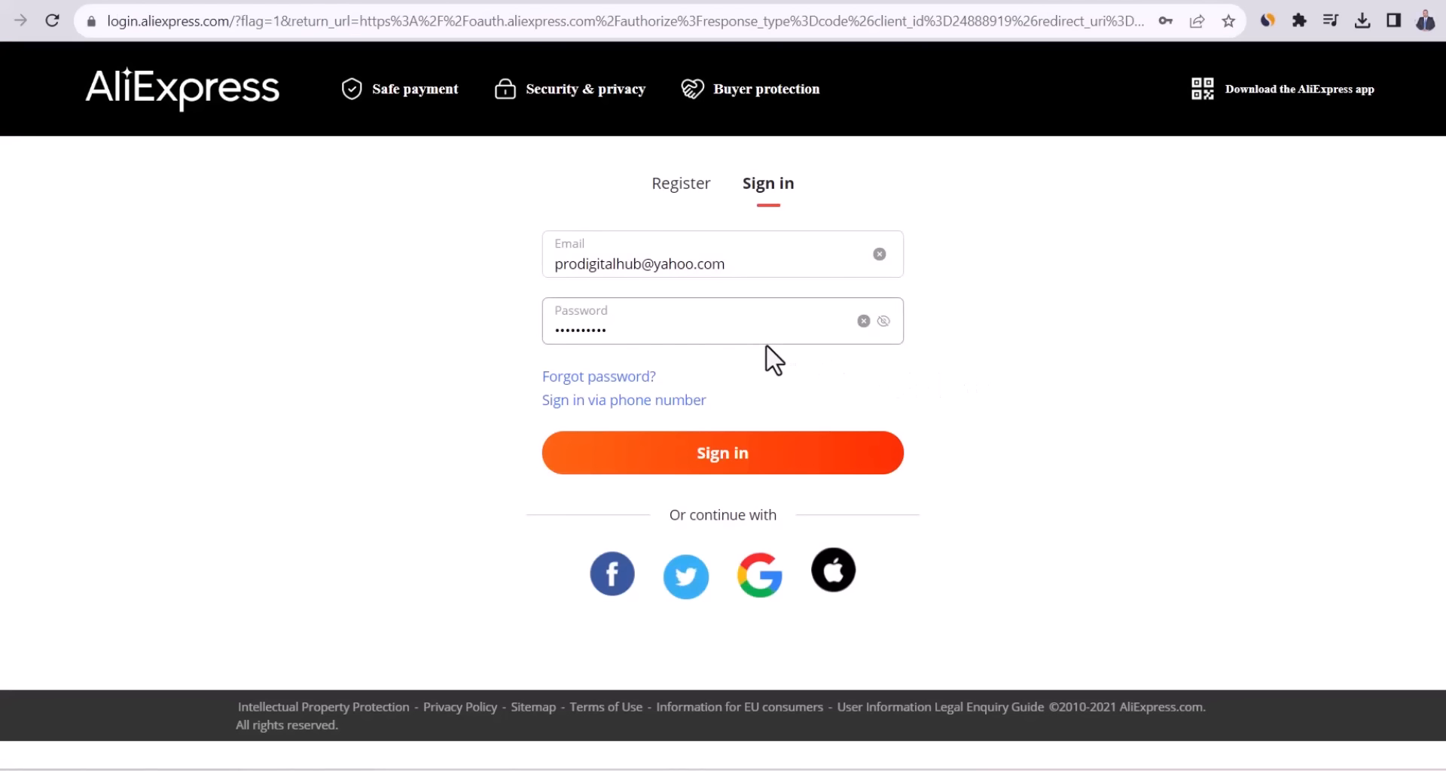
pyautogui.click(687, 194)
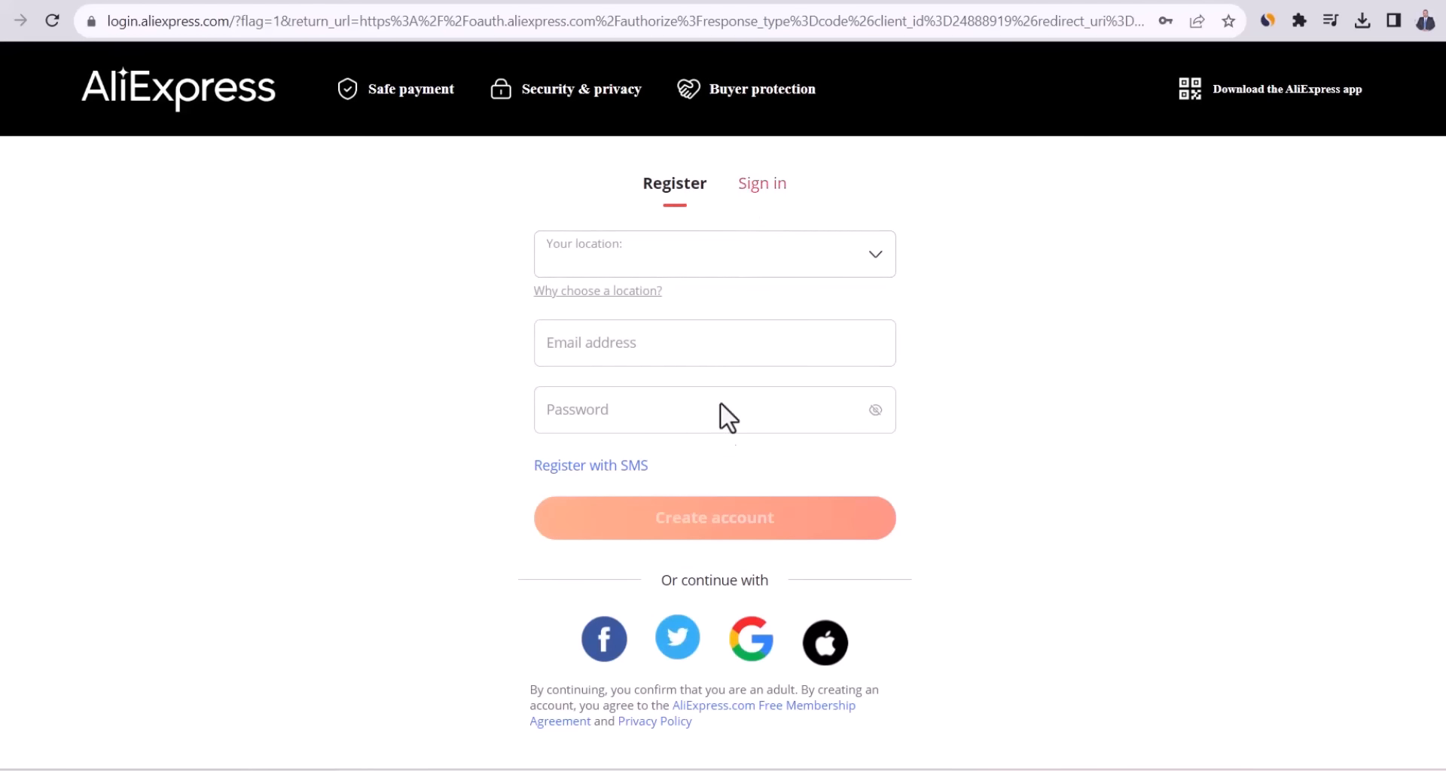
pyautogui.click(713, 458)
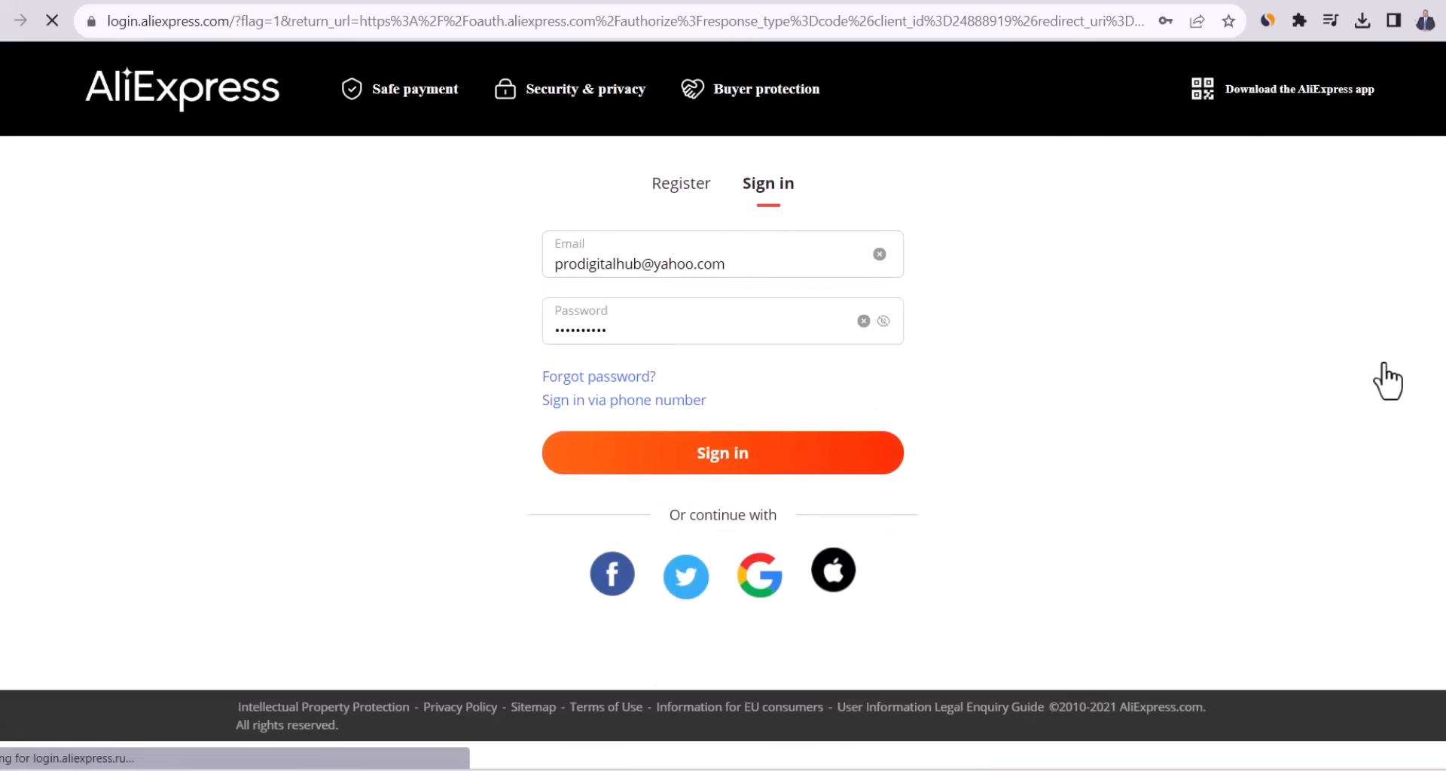
pyautogui.scroll(-1, 568, 577)
pyautogui.click(456, 654)
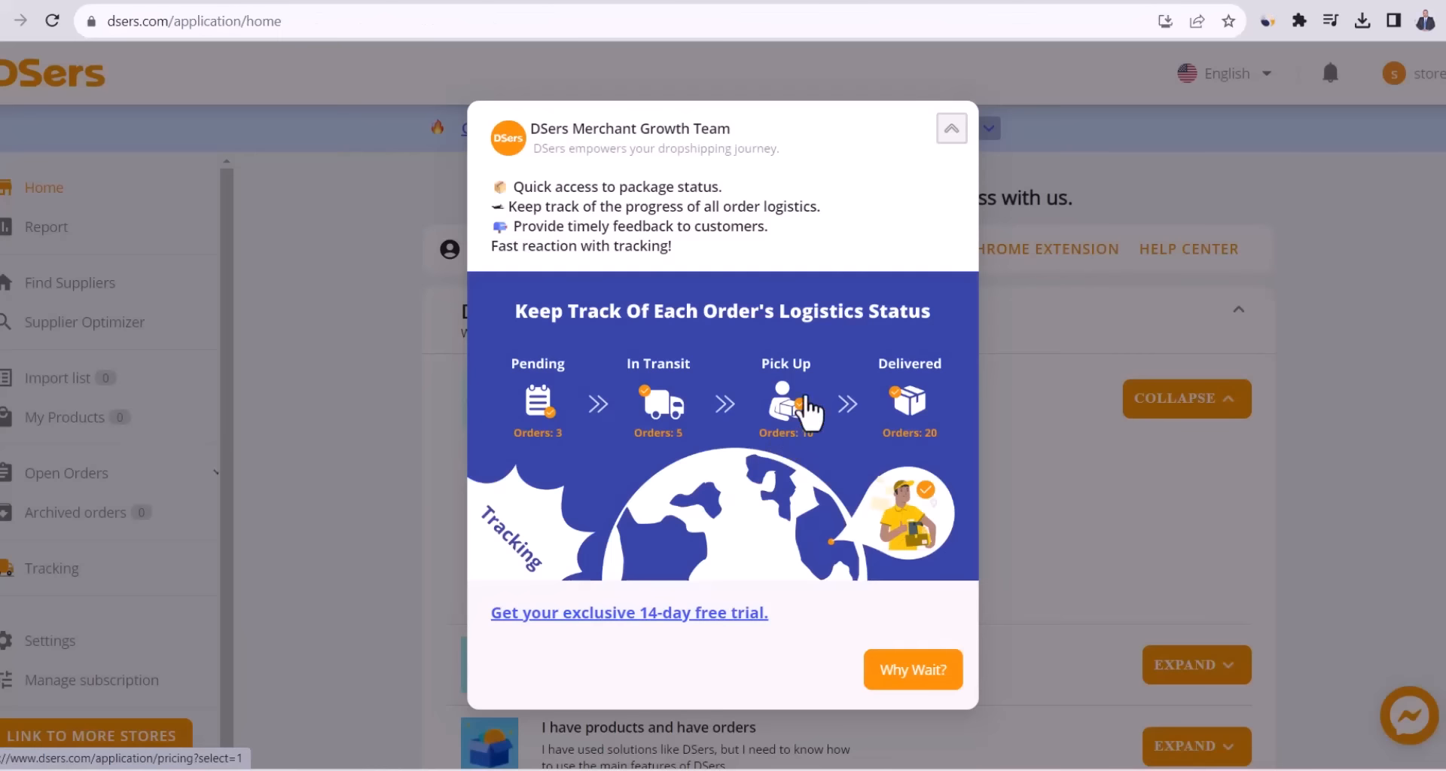
# Add the DSers - AliExpress.com Product Importer extension to Chrome from the Web Store.
pyautogui.click(952, 132)
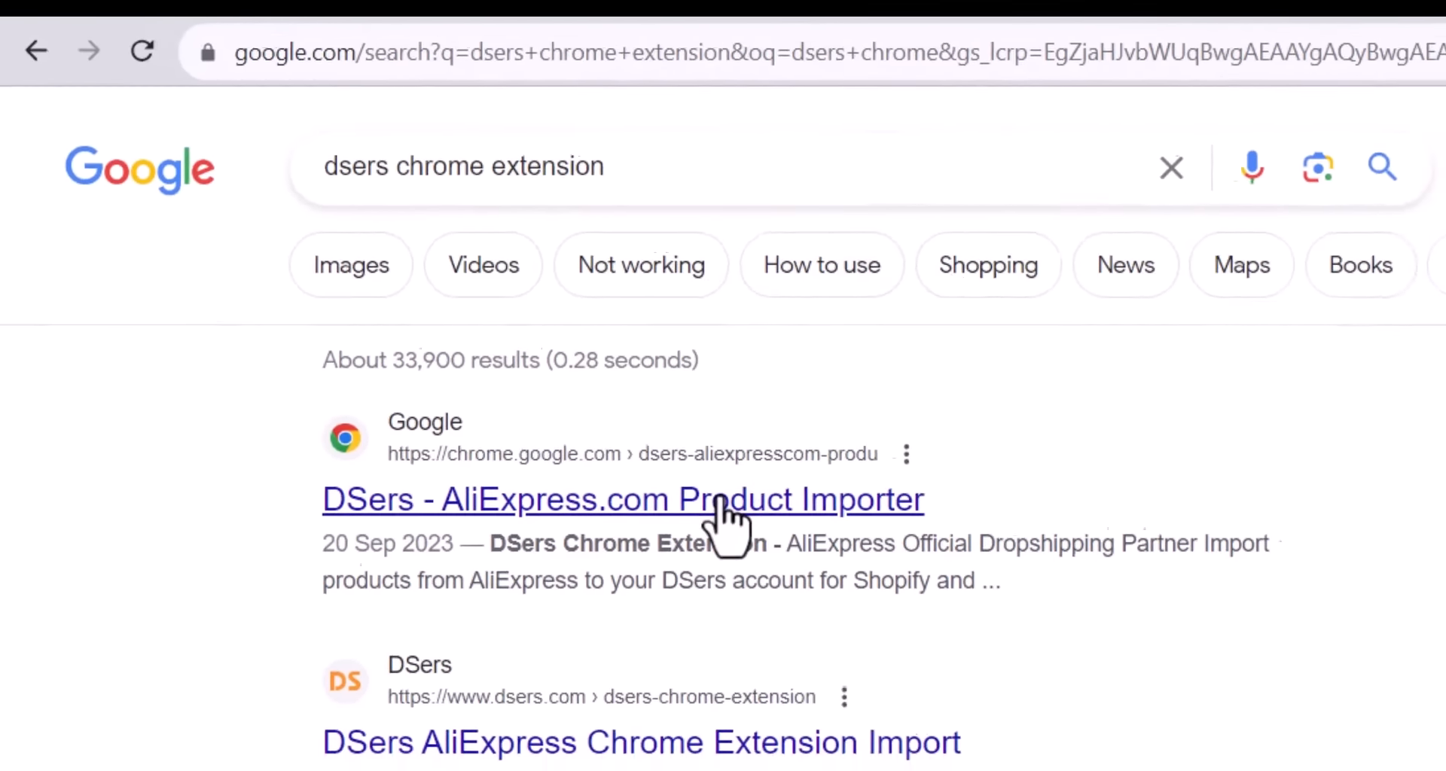
pyautogui.click(719, 503)
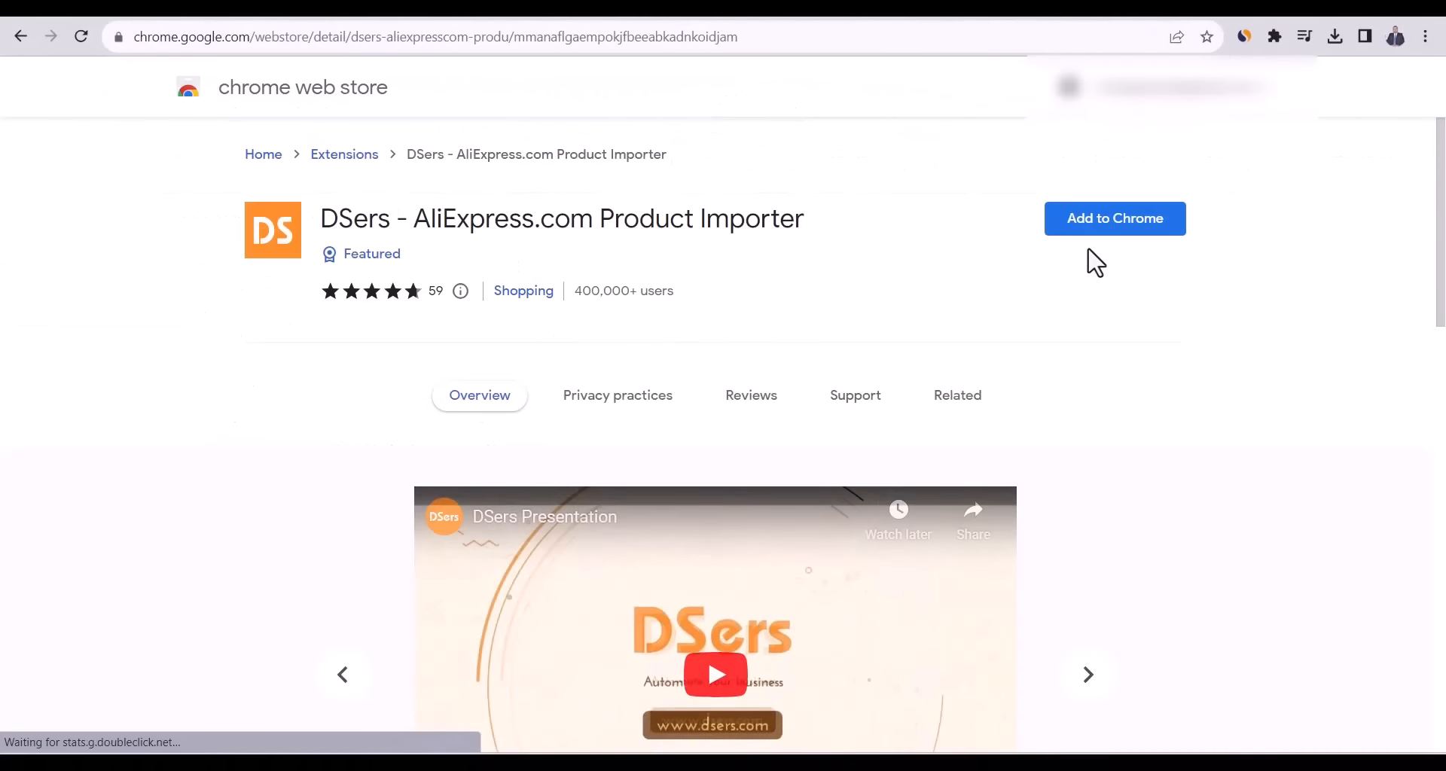
pyautogui.click(1130, 226)
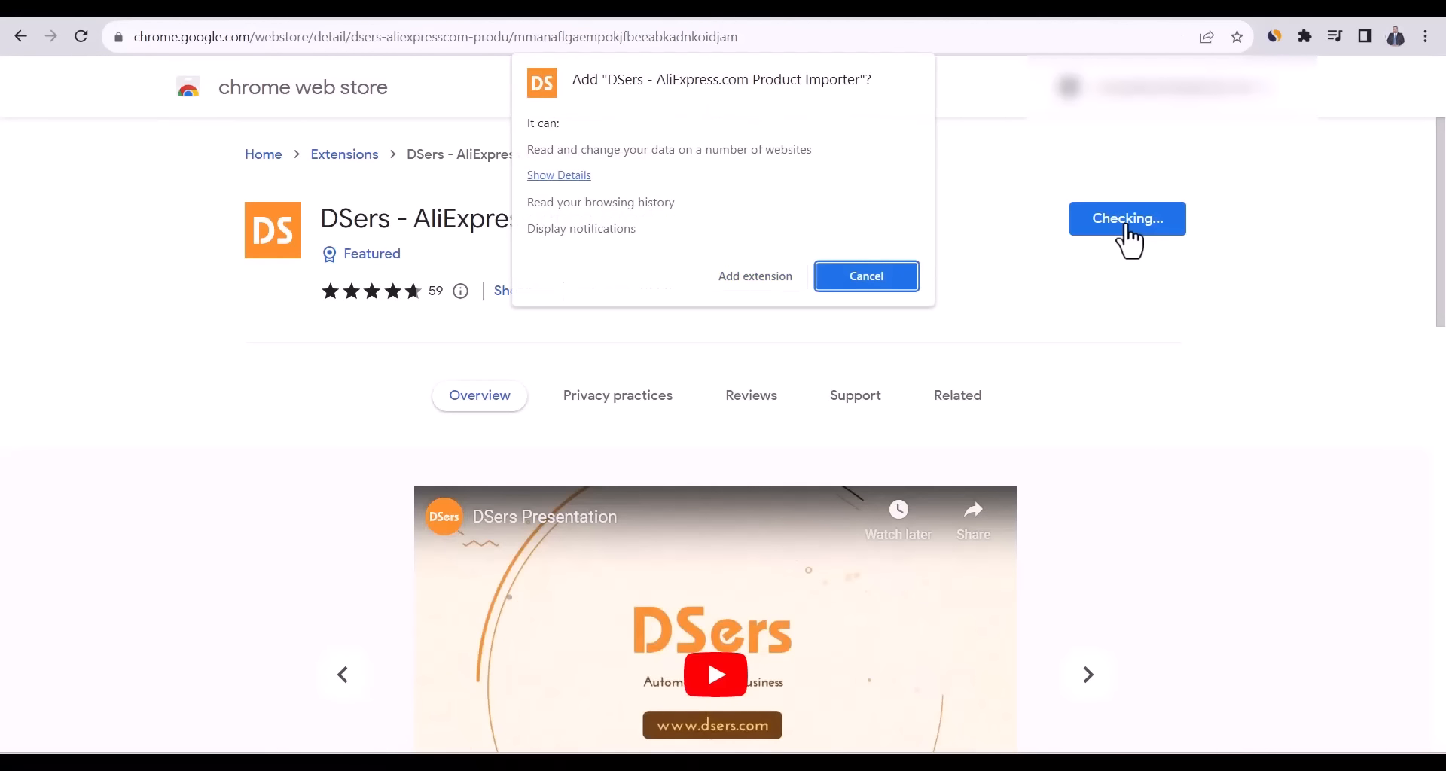
pyautogui.click(792, 281)
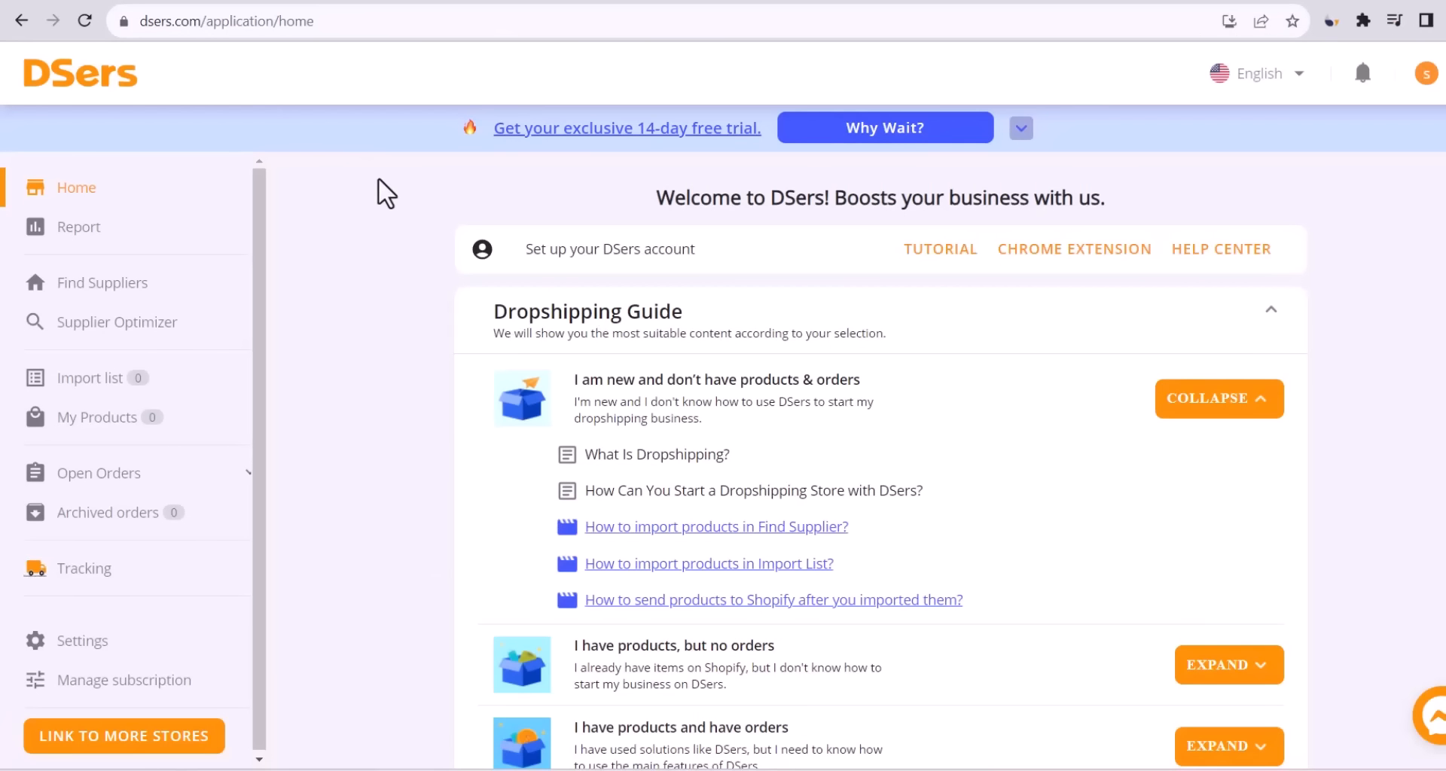
# Set the basic pricing rule to cost × 4.00 and compare-at price to cost × 7.00, then save.
pyautogui.click(109, 644)
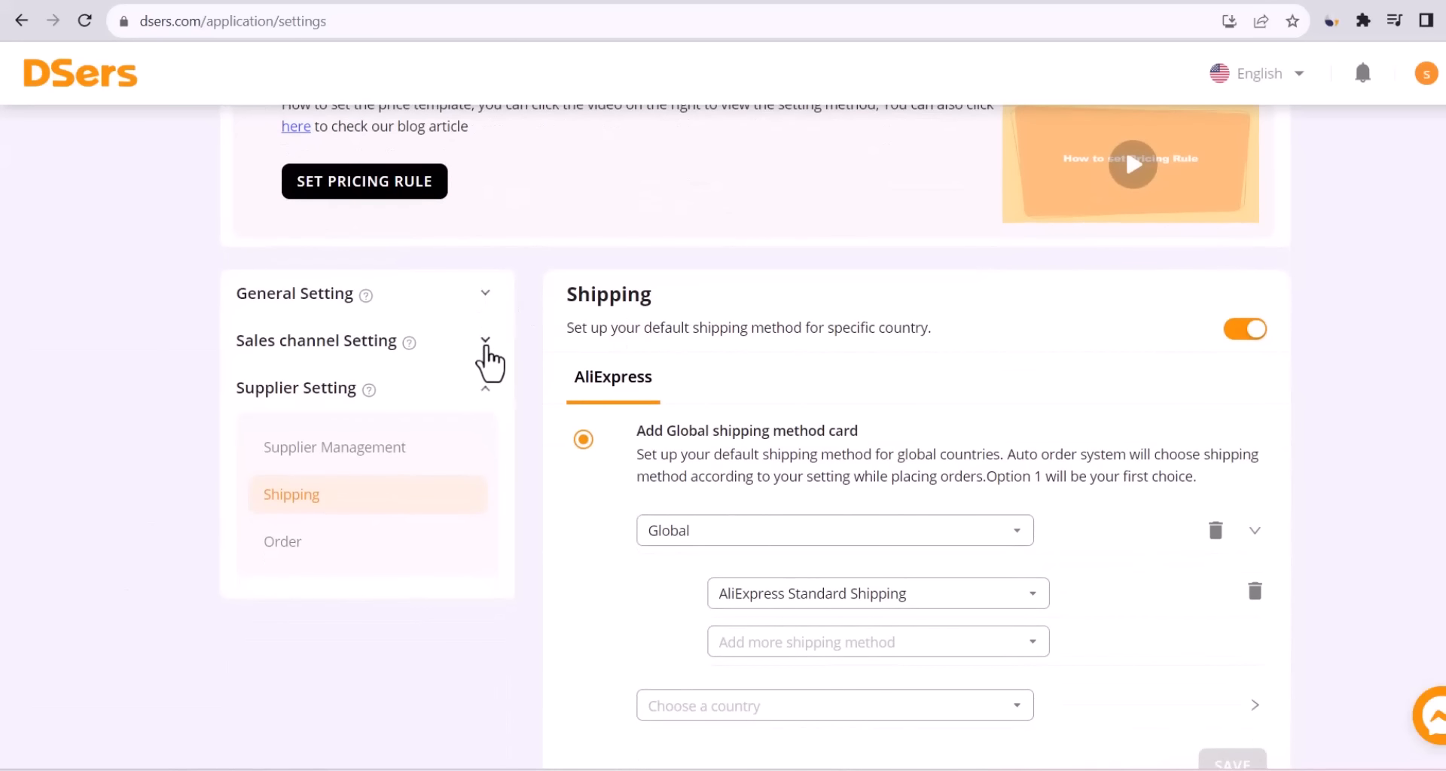
pyautogui.click(486, 342)
pyautogui.click(309, 452)
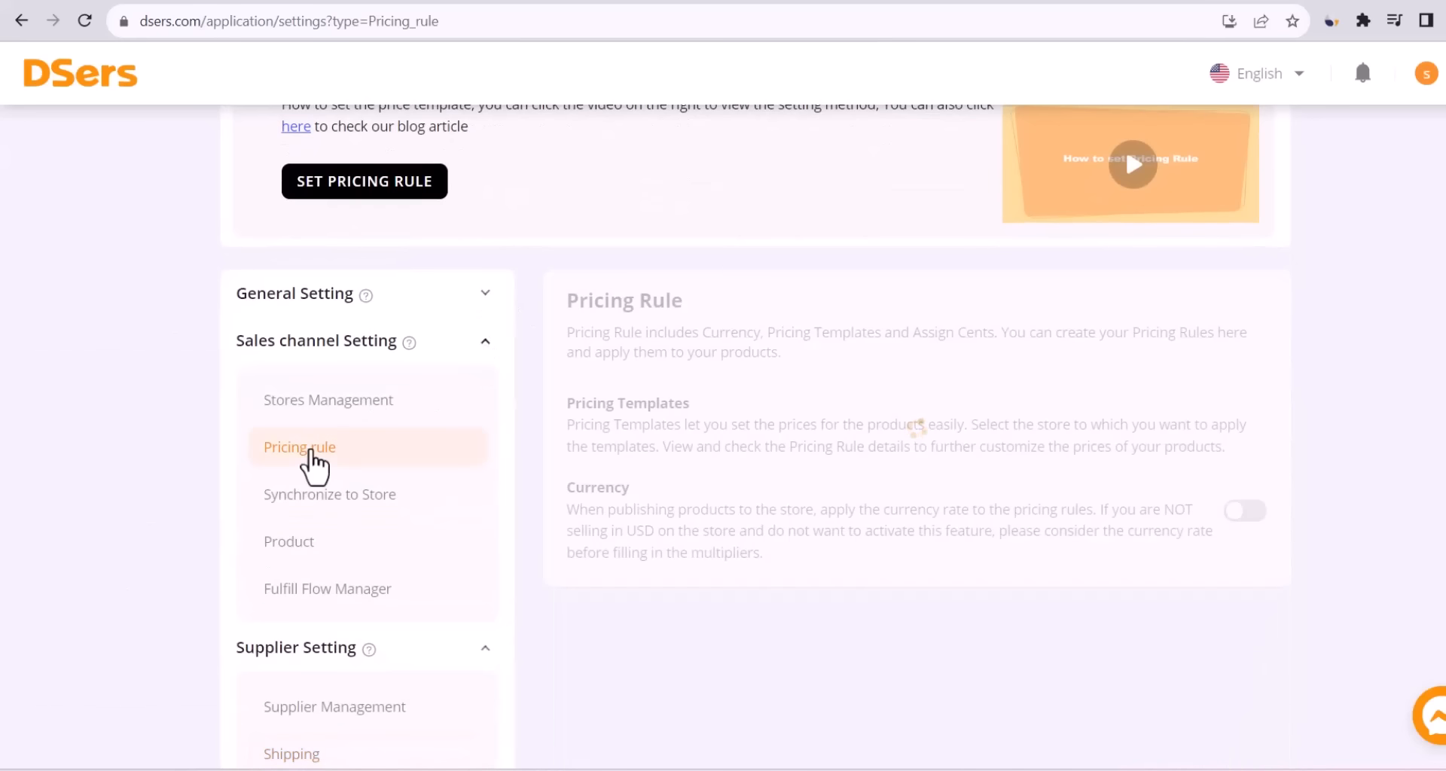
pyautogui.click(1247, 510)
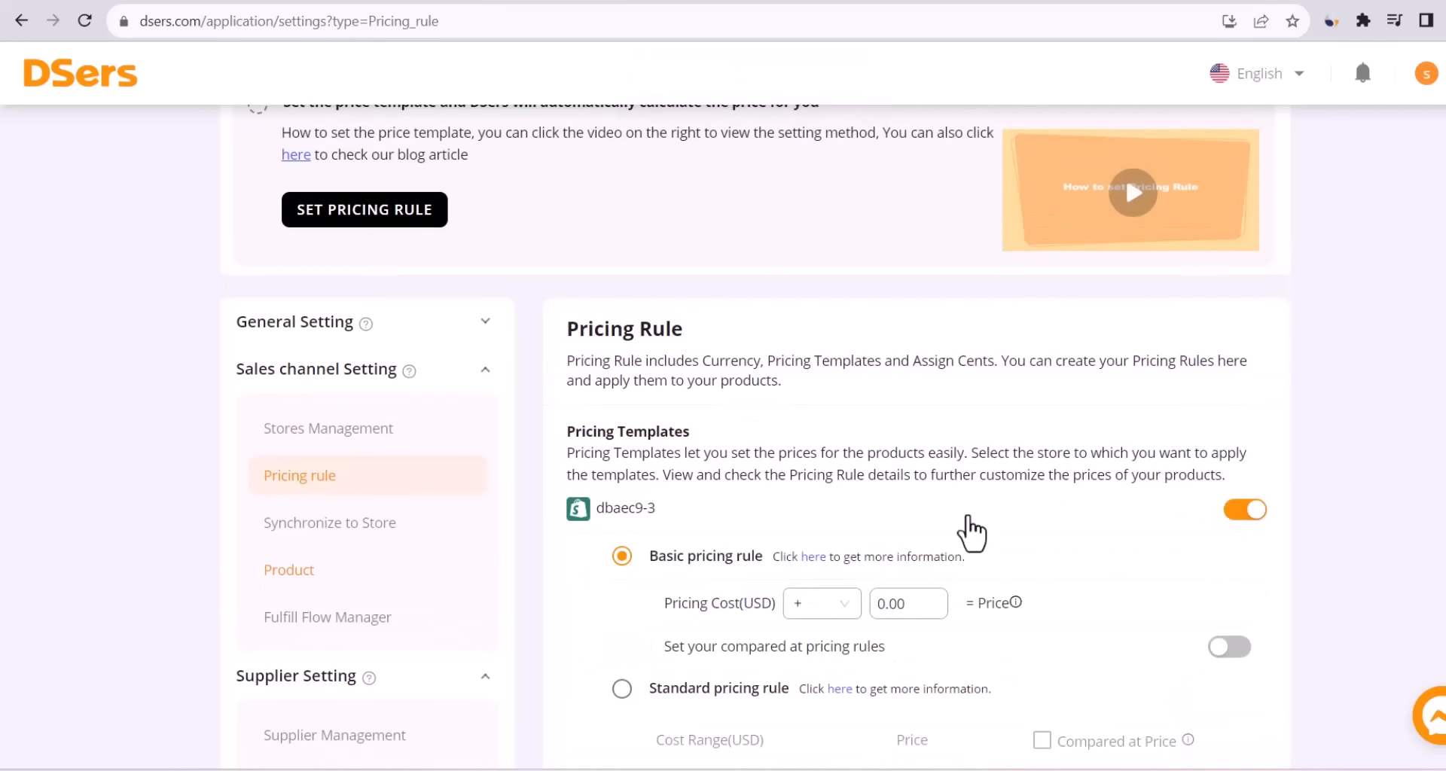
pyautogui.scroll(-5, 1384, 446)
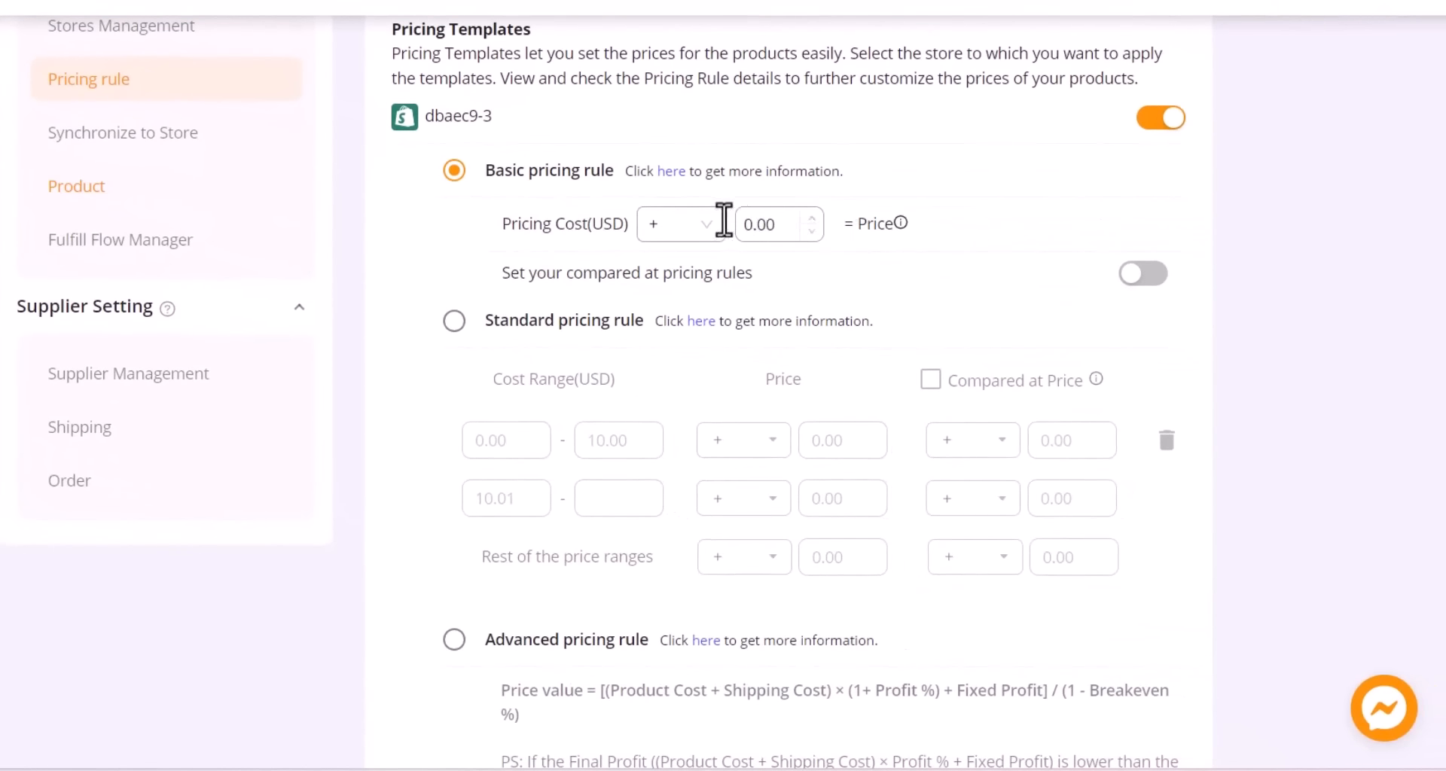
pyautogui.click(681, 227)
pyautogui.click(674, 348)
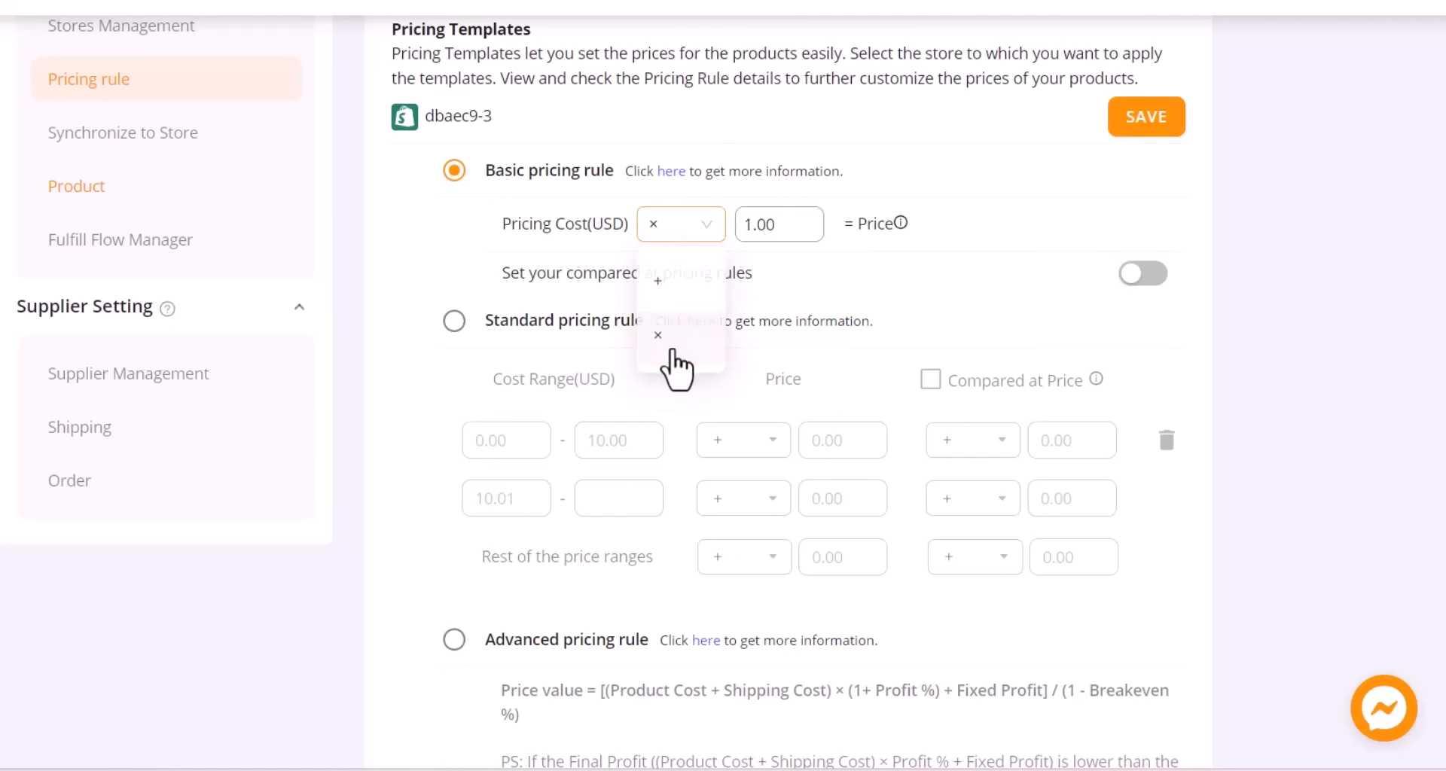
pyautogui.doubleClick(783, 223)
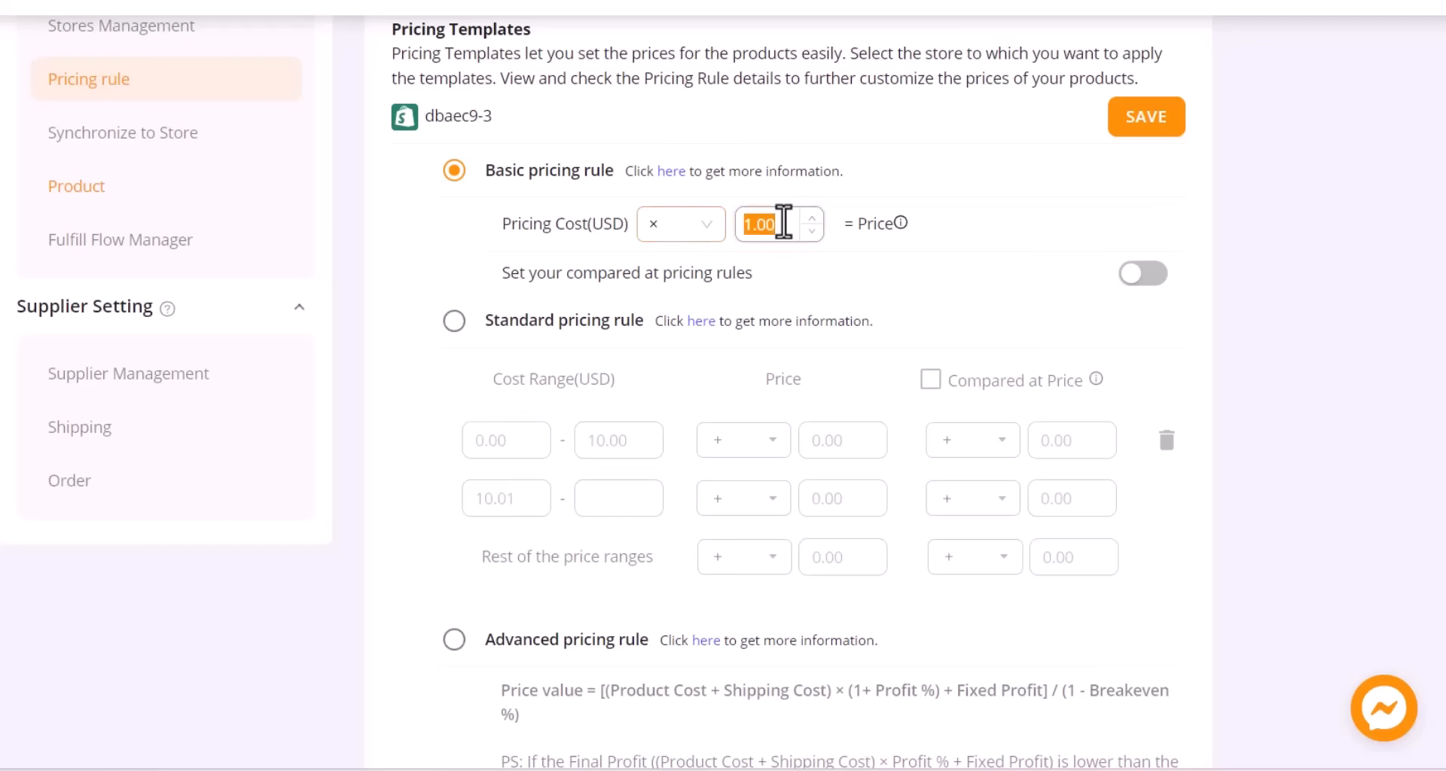
pyautogui.write('4')
pyautogui.click(928, 191)
pyautogui.click(1144, 275)
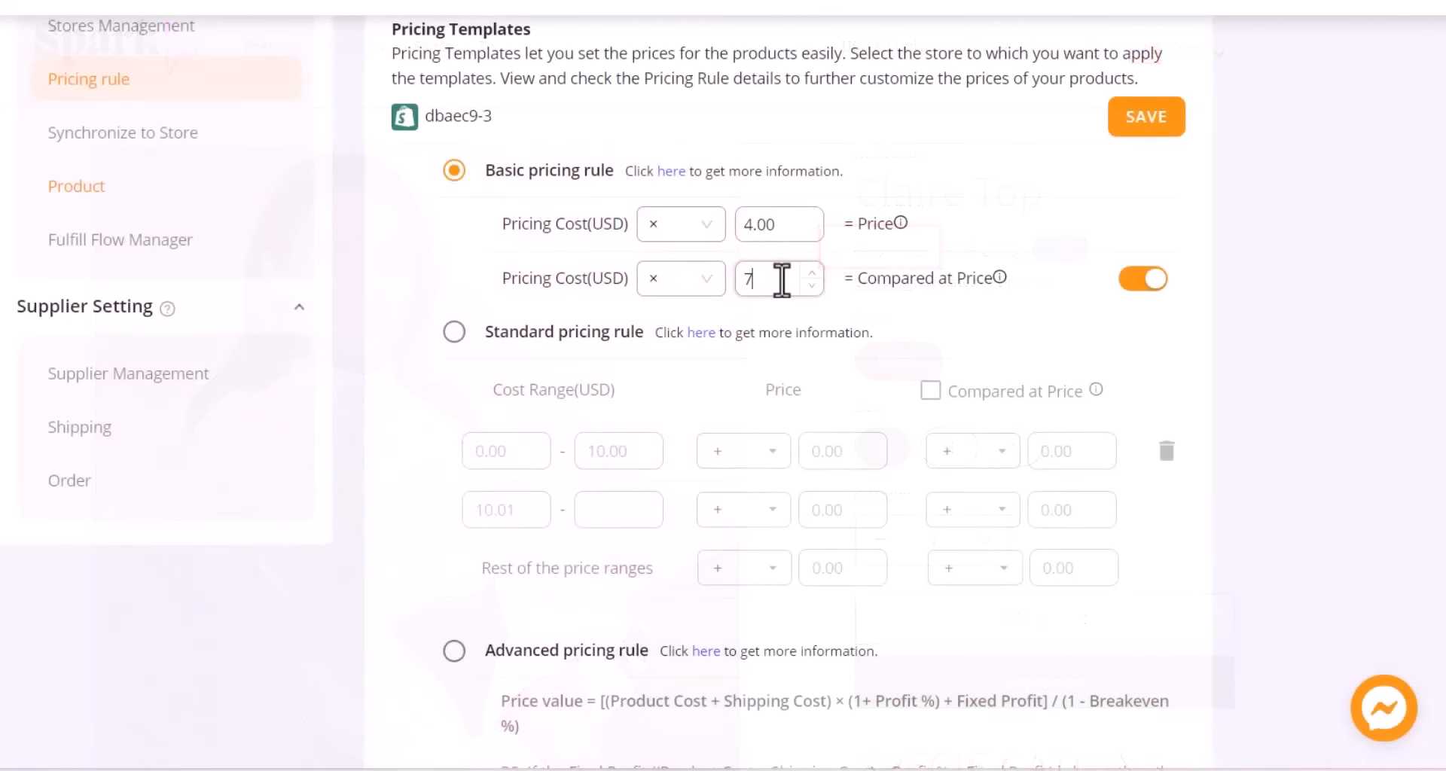
pyautogui.click(1031, 274)
pyautogui.click(1152, 130)
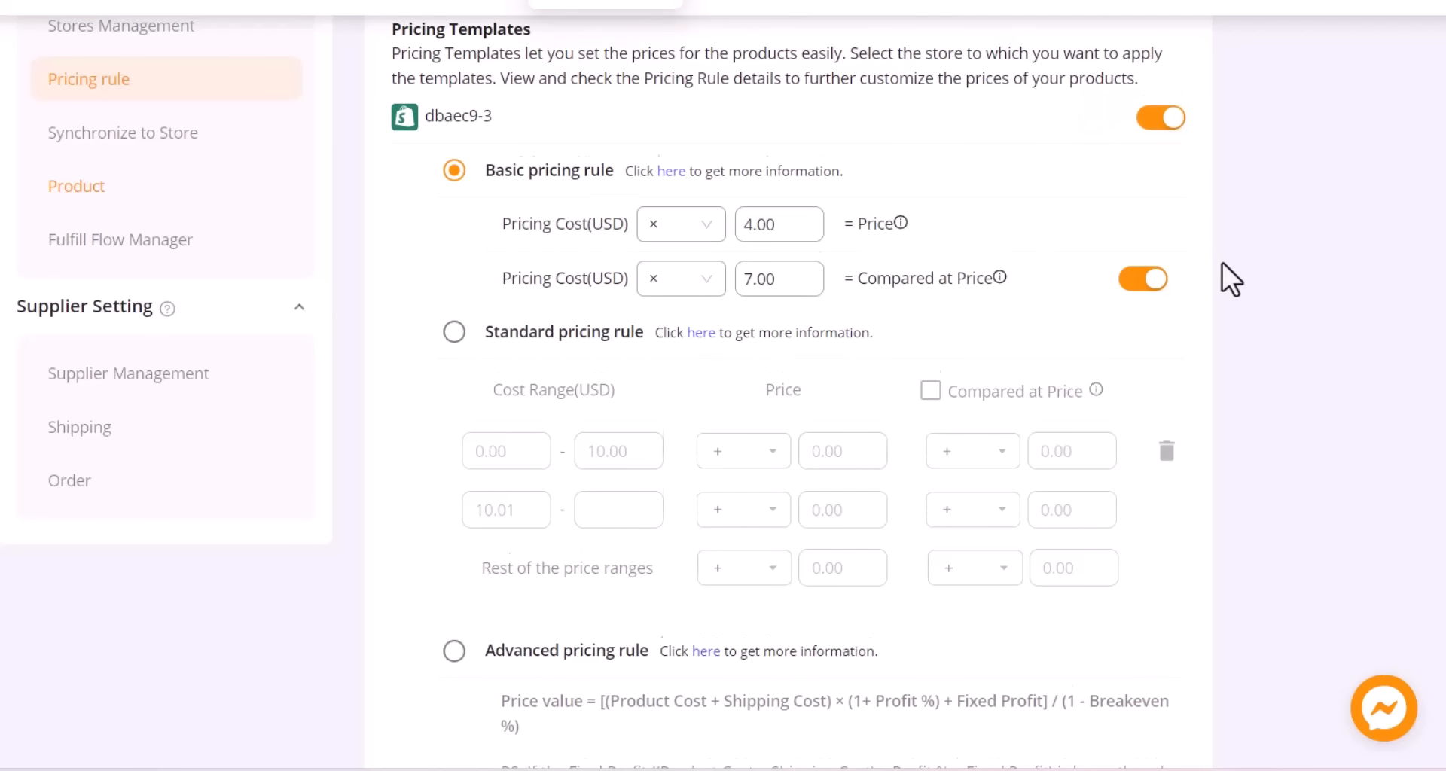
# Assign fixed cents of 99 to both retail and compare-at prices and save.
pyautogui.scroll(-8, 1222, 263)
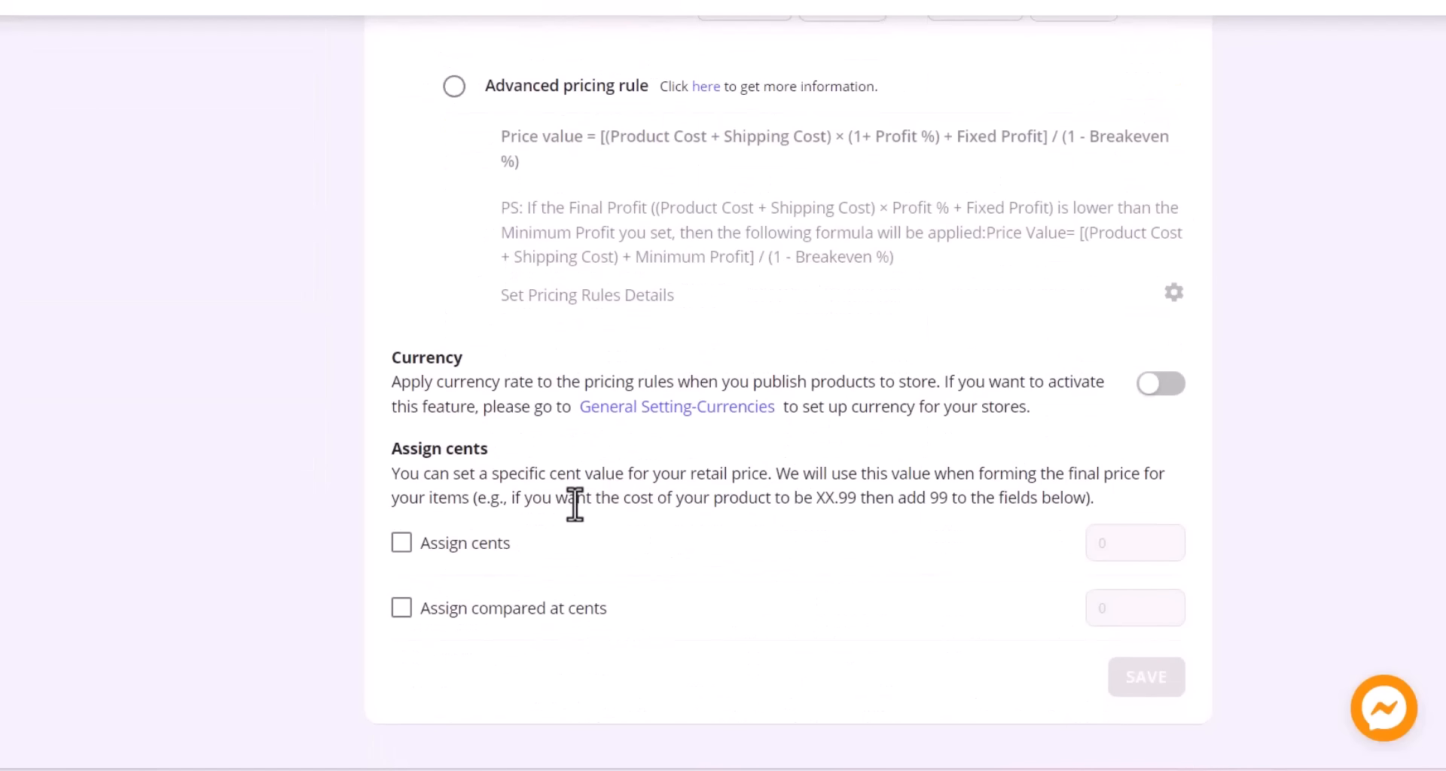
pyautogui.click(411, 549)
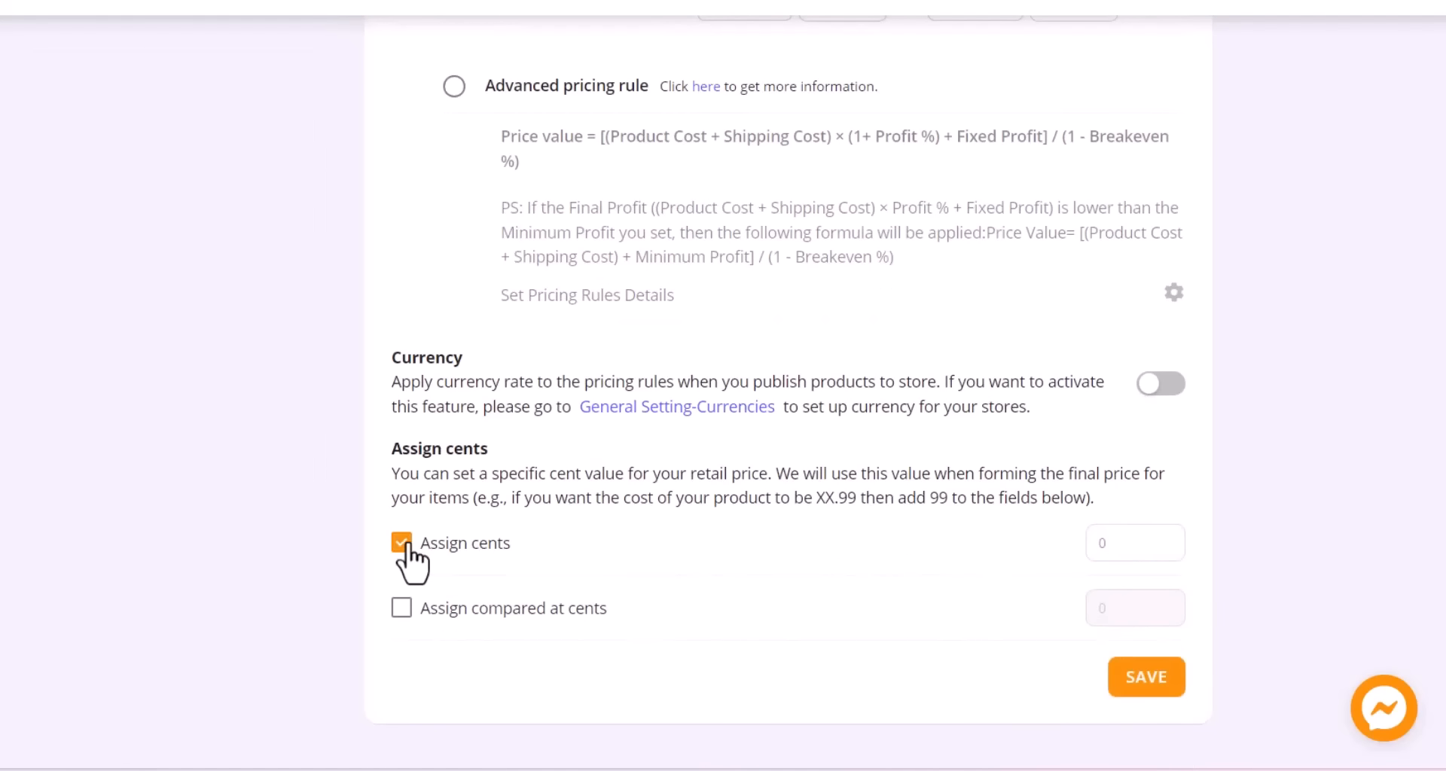
pyautogui.click(405, 606)
pyautogui.doubleClick(1114, 544)
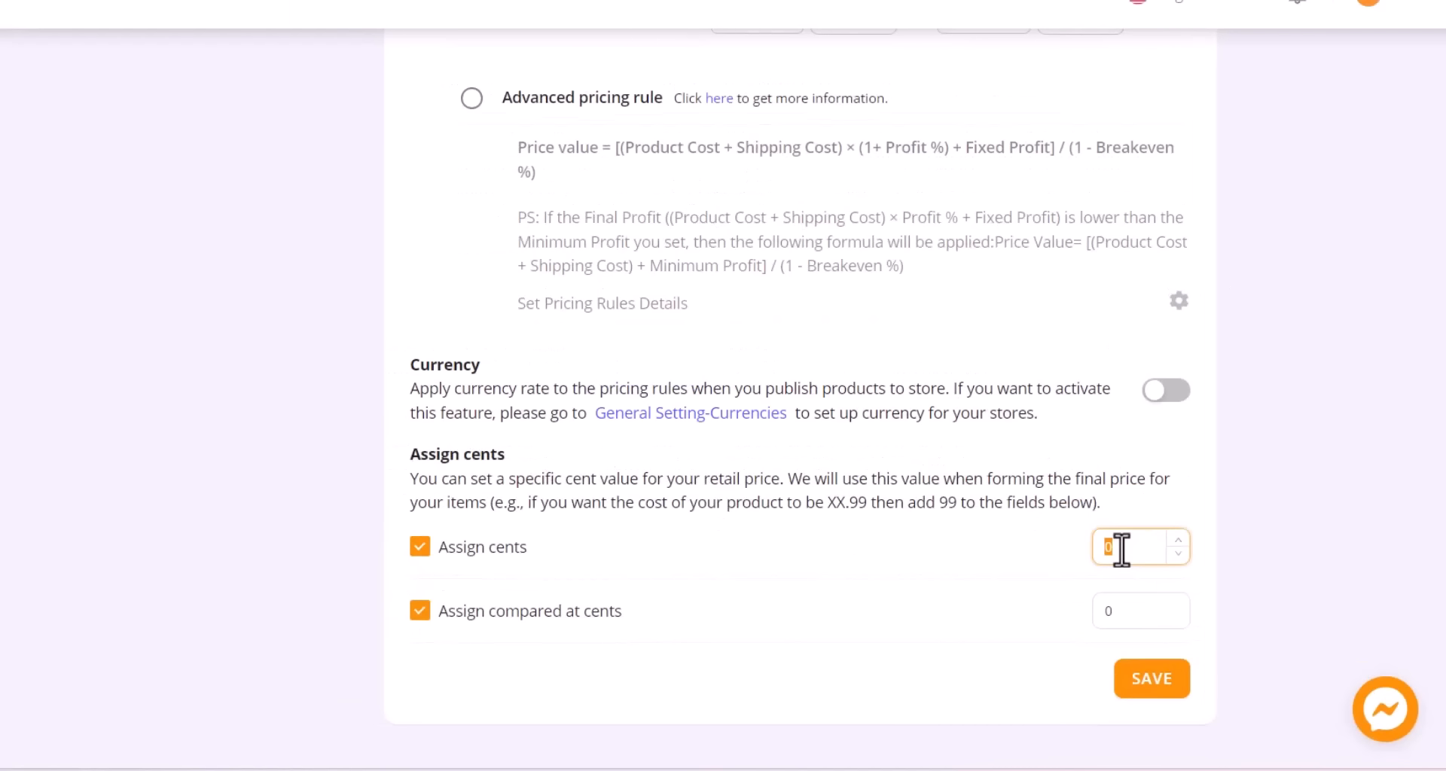
pyautogui.write('99')
pyautogui.doubleClick(1120, 607)
pyautogui.write('99')
pyautogui.click(1151, 680)
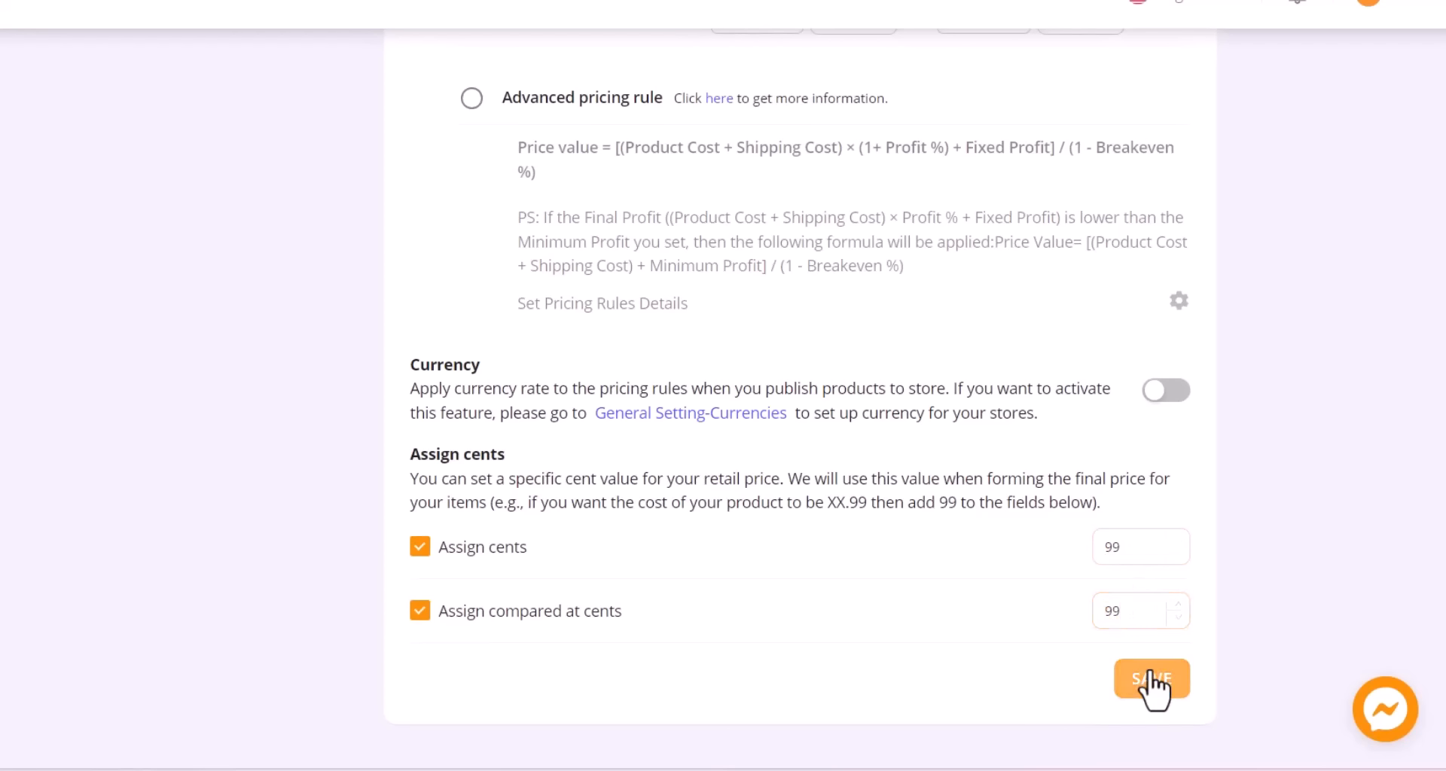
pyautogui.scroll(7, 828, 452)
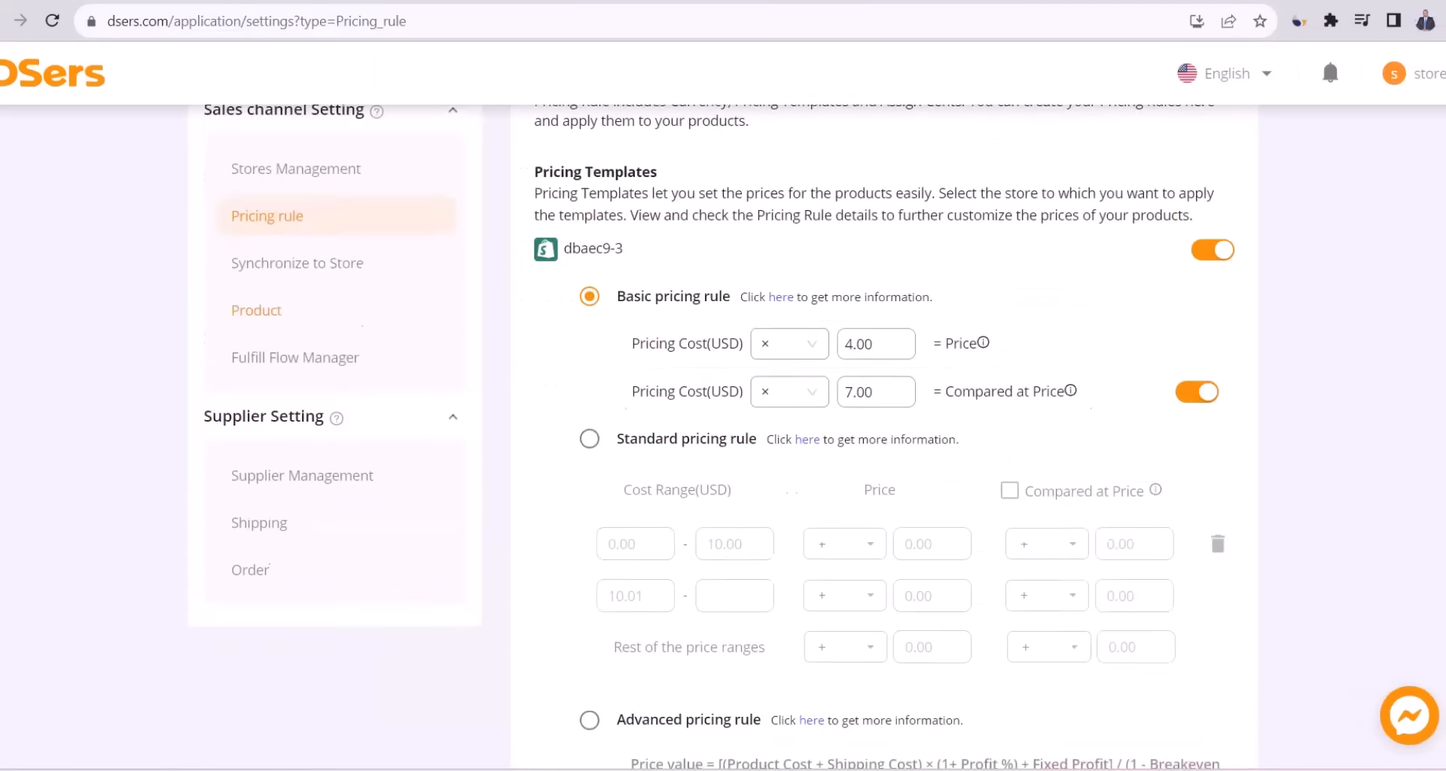
pyautogui.scroll(3, 516, 306)
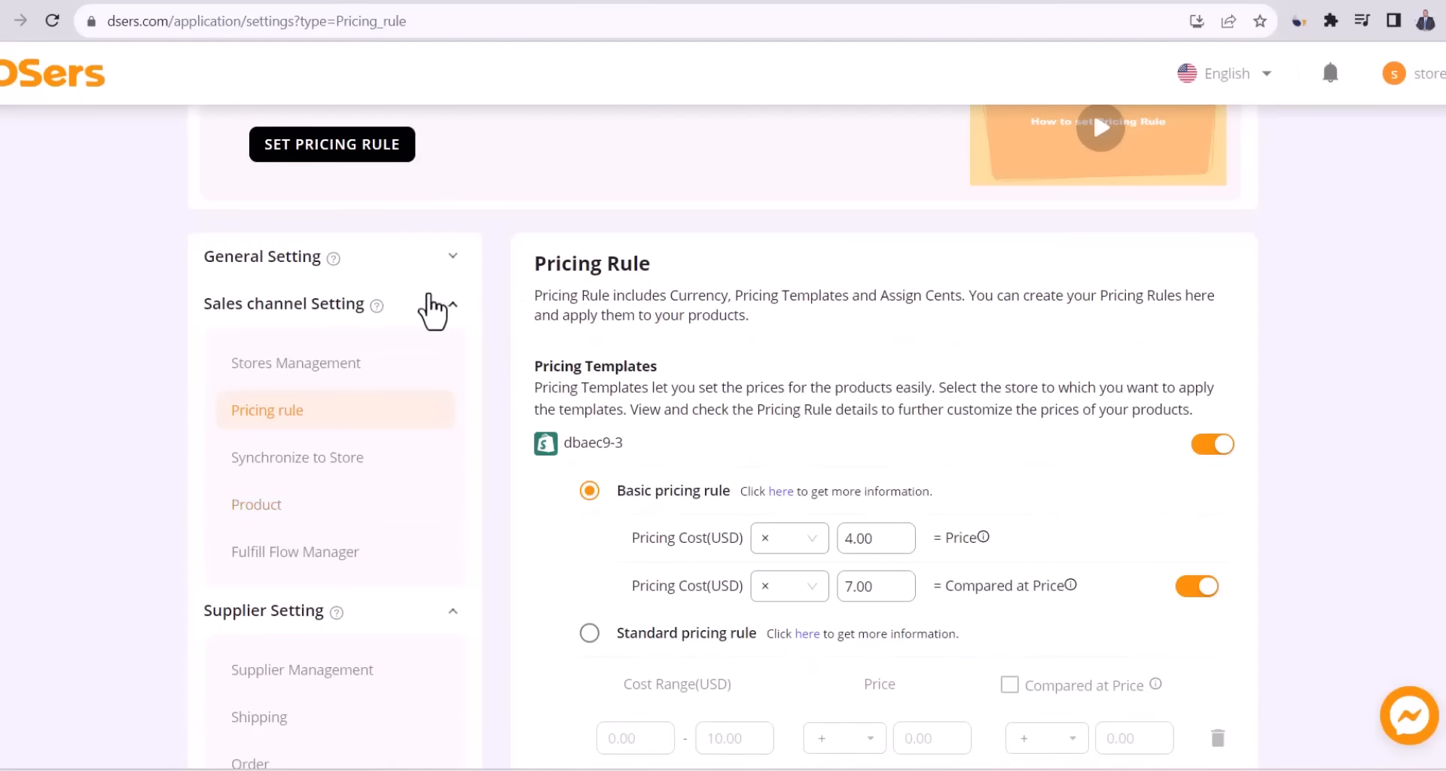
# In General Setting > Notification, switch on the Price changes and Inventory changes alerts.
pyautogui.click(453, 260)
pyautogui.click(305, 320)
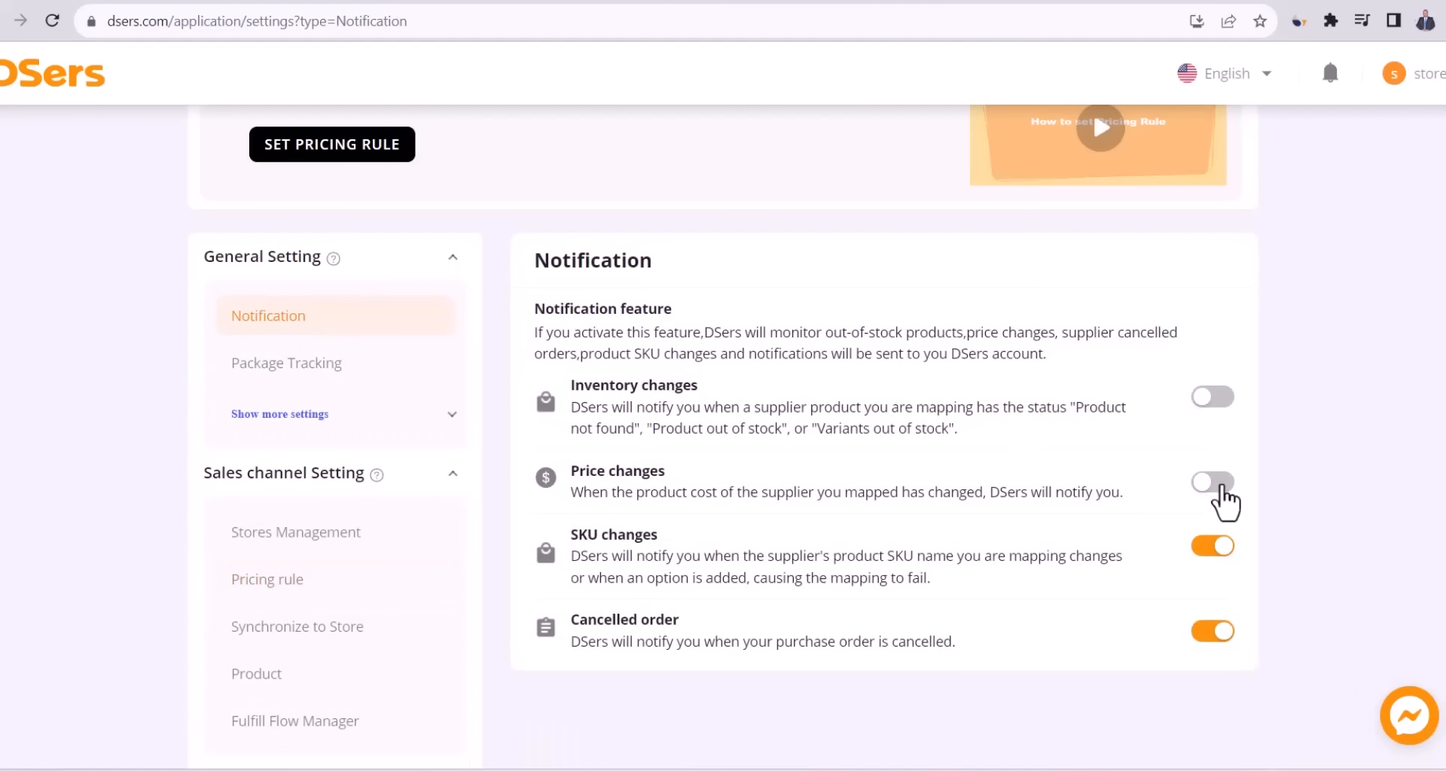
pyautogui.click(1218, 484)
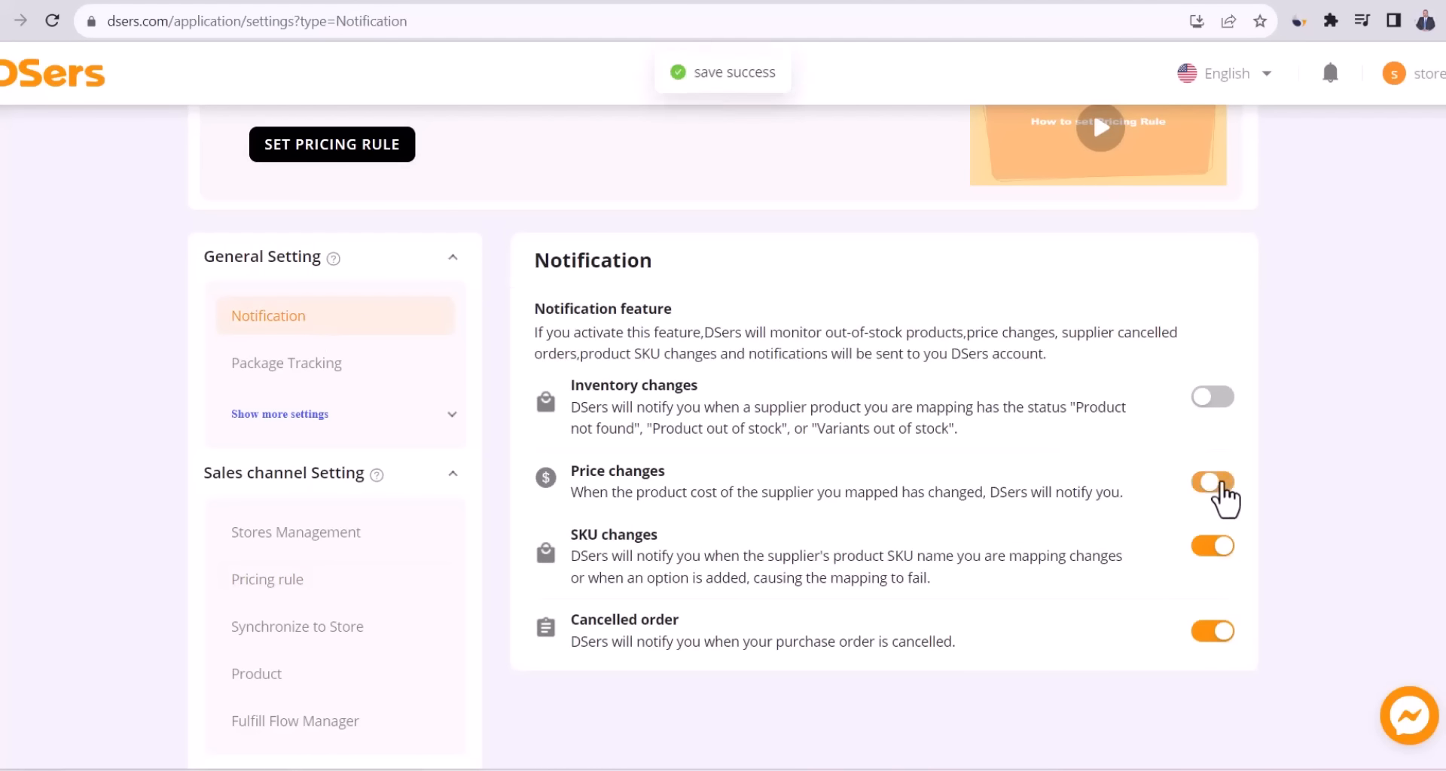
pyautogui.click(1212, 397)
pyautogui.scroll(1, 494, 394)
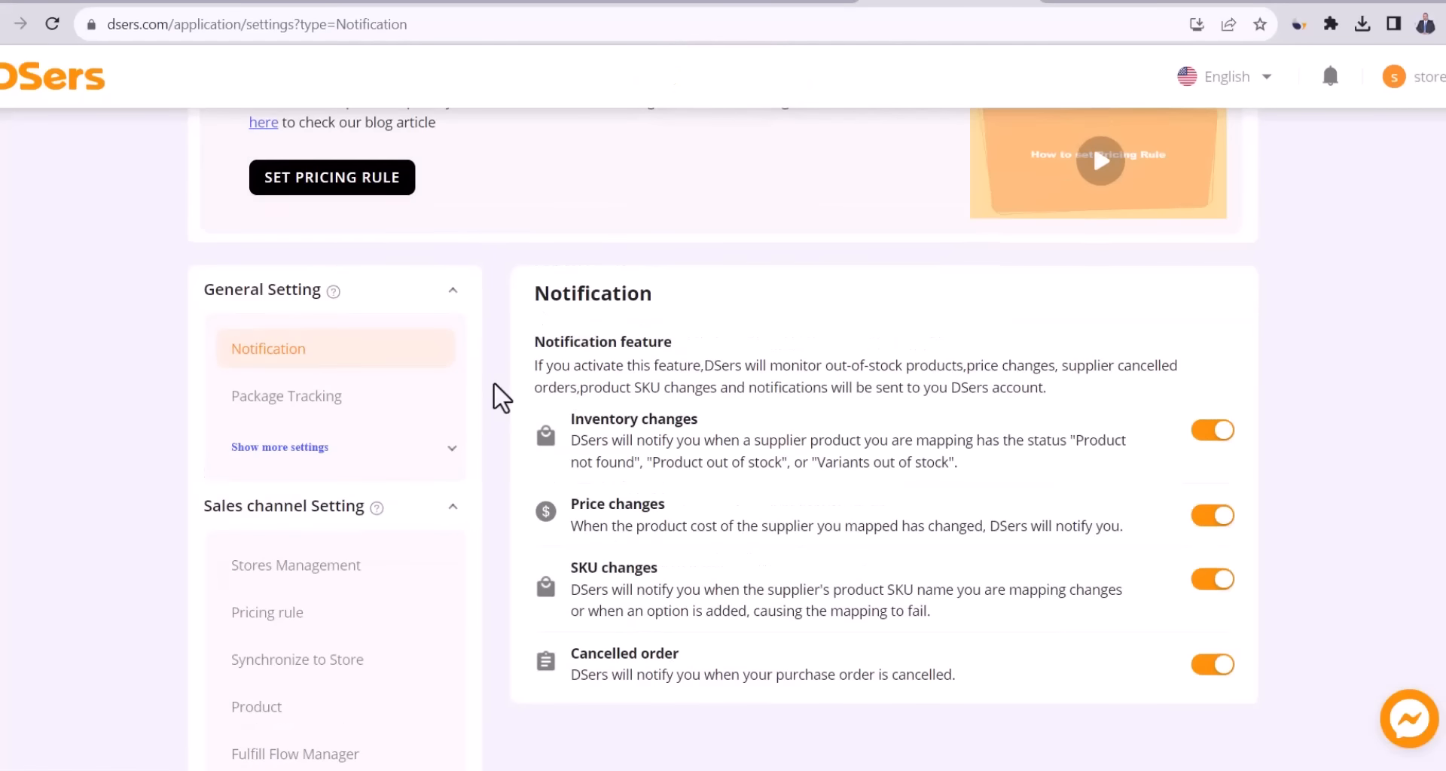
pyautogui.scroll(-4, 494, 404)
# Paste and save a supplier message asking AliExpress sellers to exclude invoices and promo materials.
pyautogui.click(269, 692)
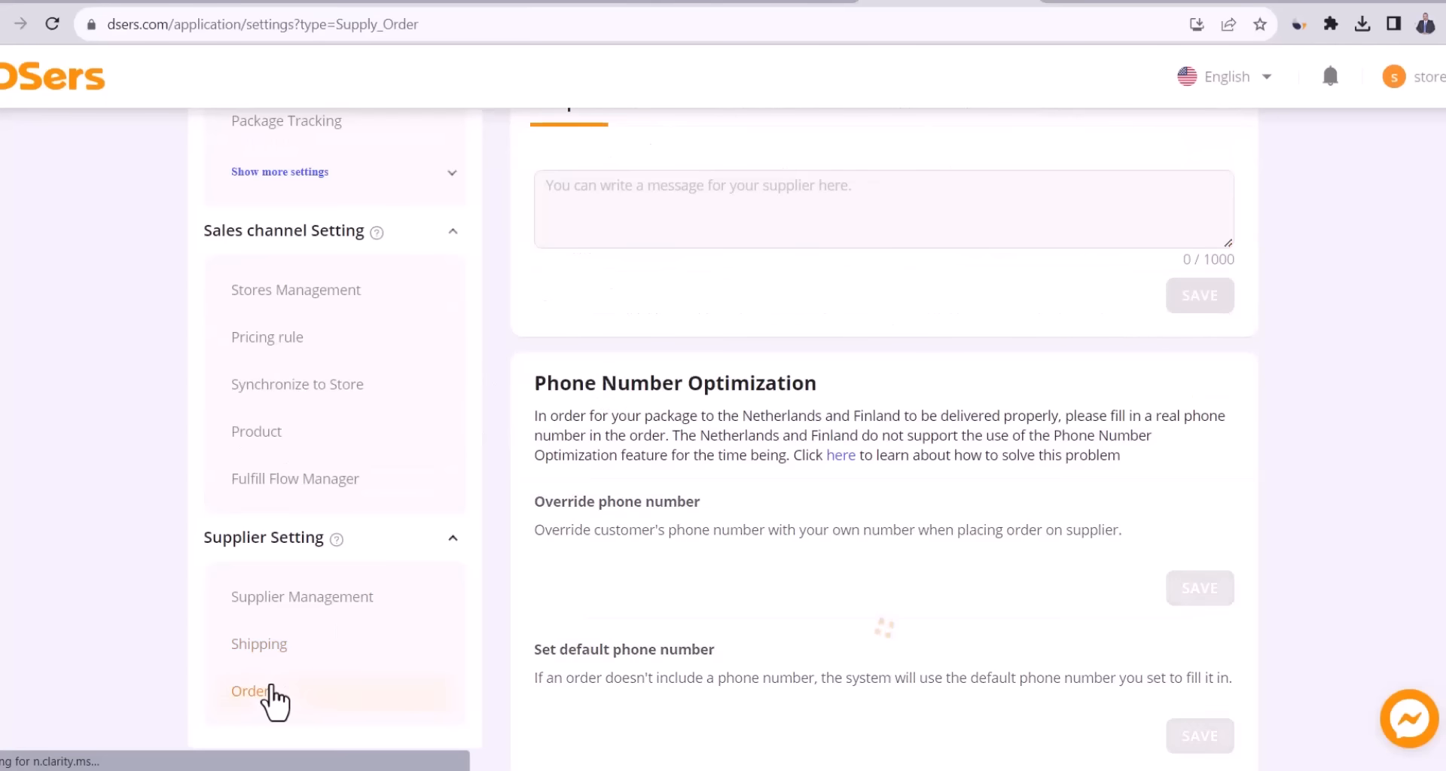
pyautogui.scroll(3, 835, 412)
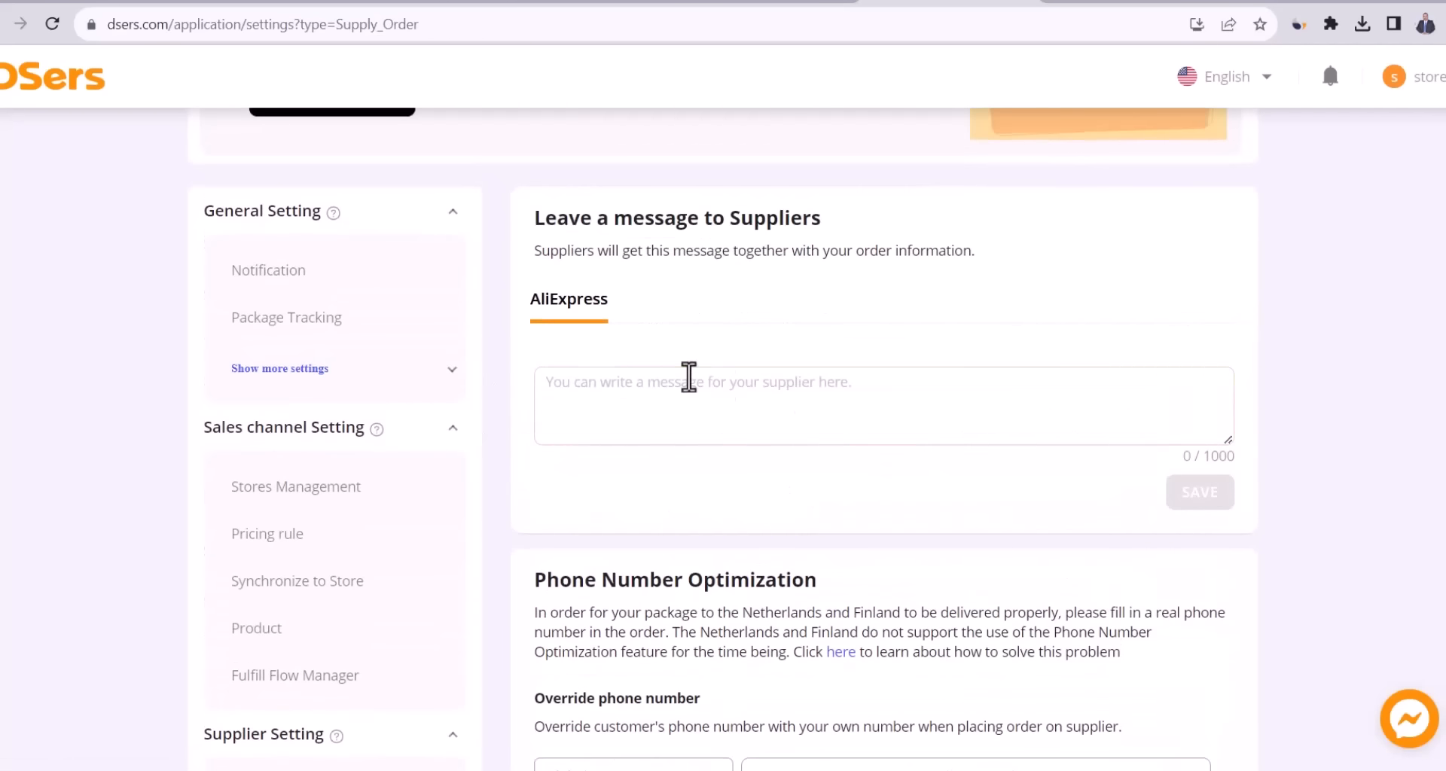
pyautogui.click(688, 407)
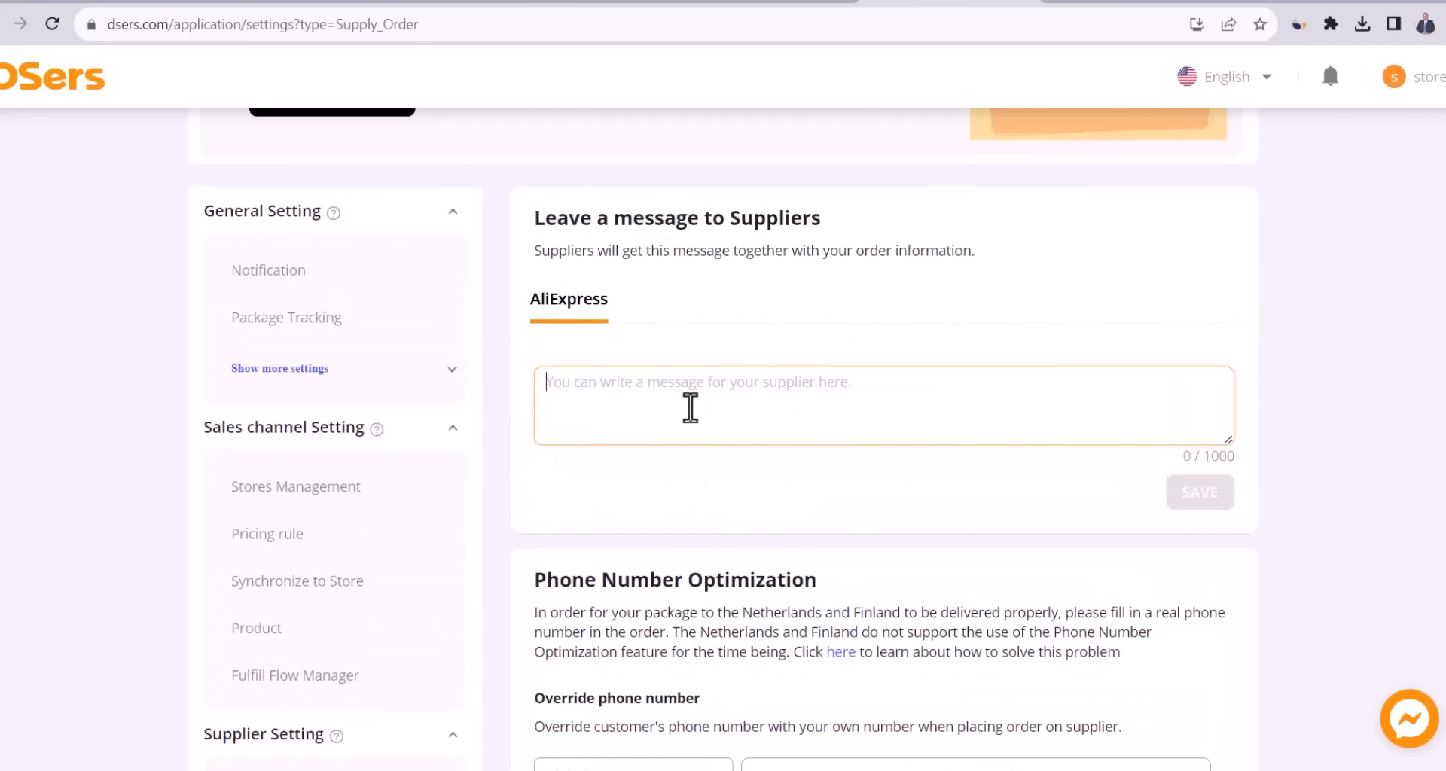
pyautogui.write('We are dropshipping! Please, don’t include any invoices or promo materials into the package.')
pyautogui.moveTo(553, 383); pyautogui.dragTo(1157, 391)
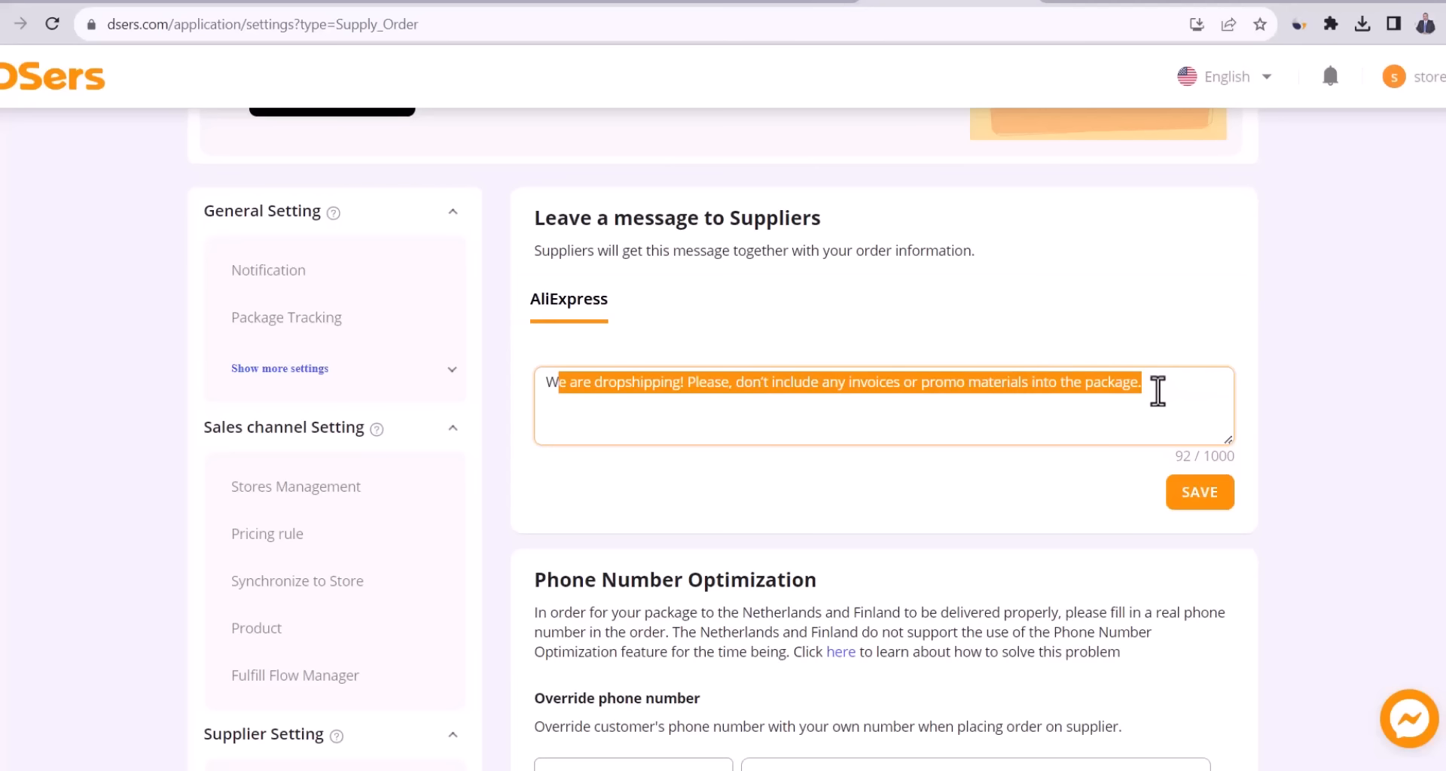
pyautogui.click(1157, 391)
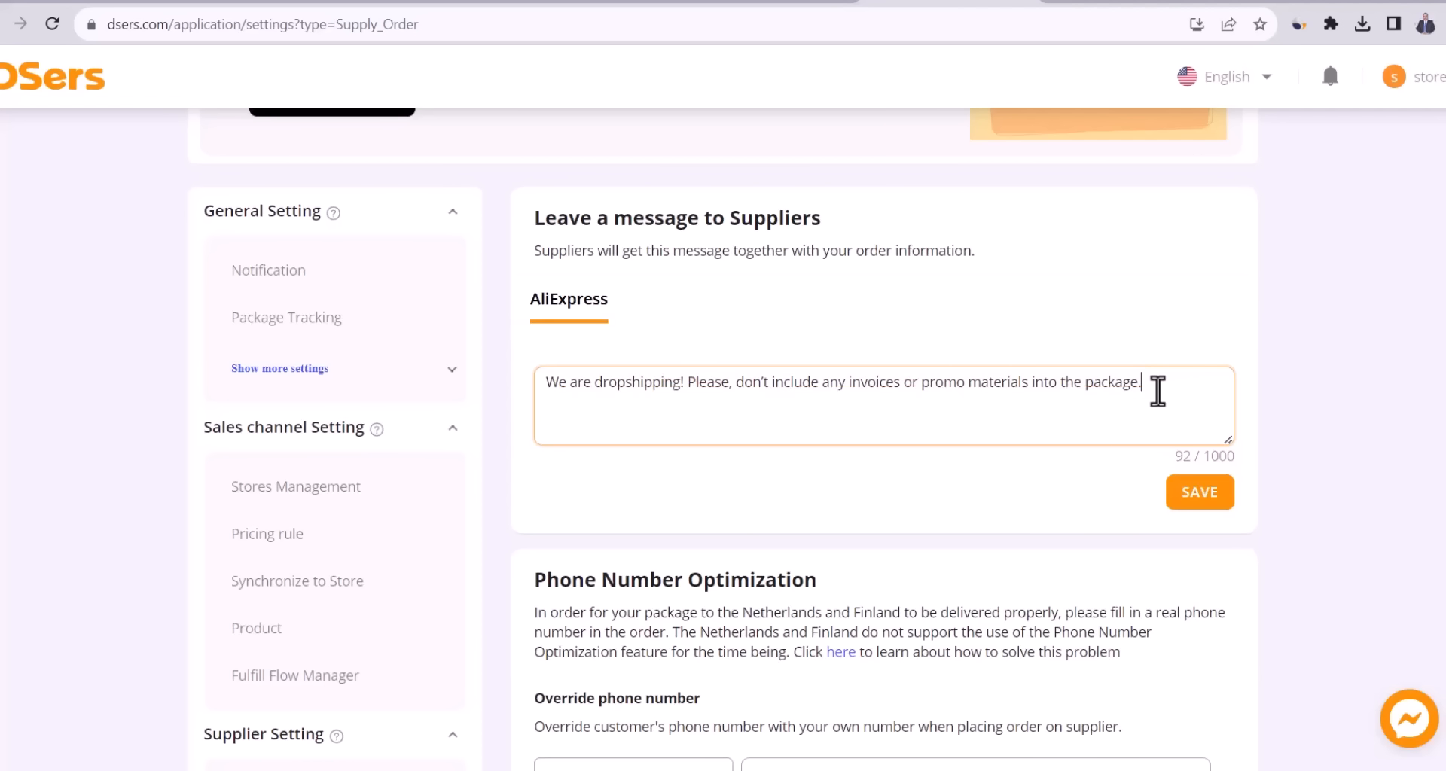
pyautogui.click(1188, 491)
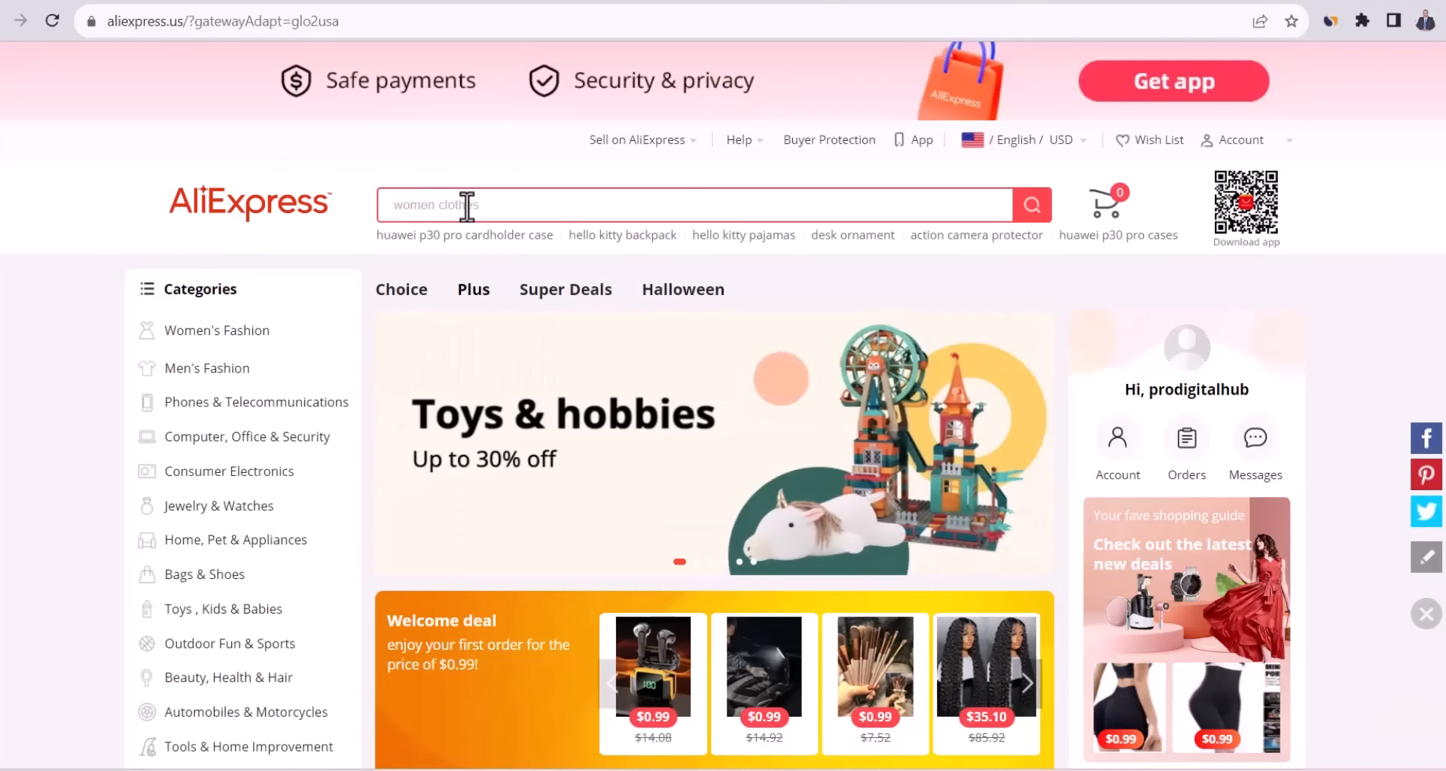
# Search AliExpress for 'skirts for woman' and sort the results by number of orders.
pyautogui.click(466, 205)
pyautogui.write('s')
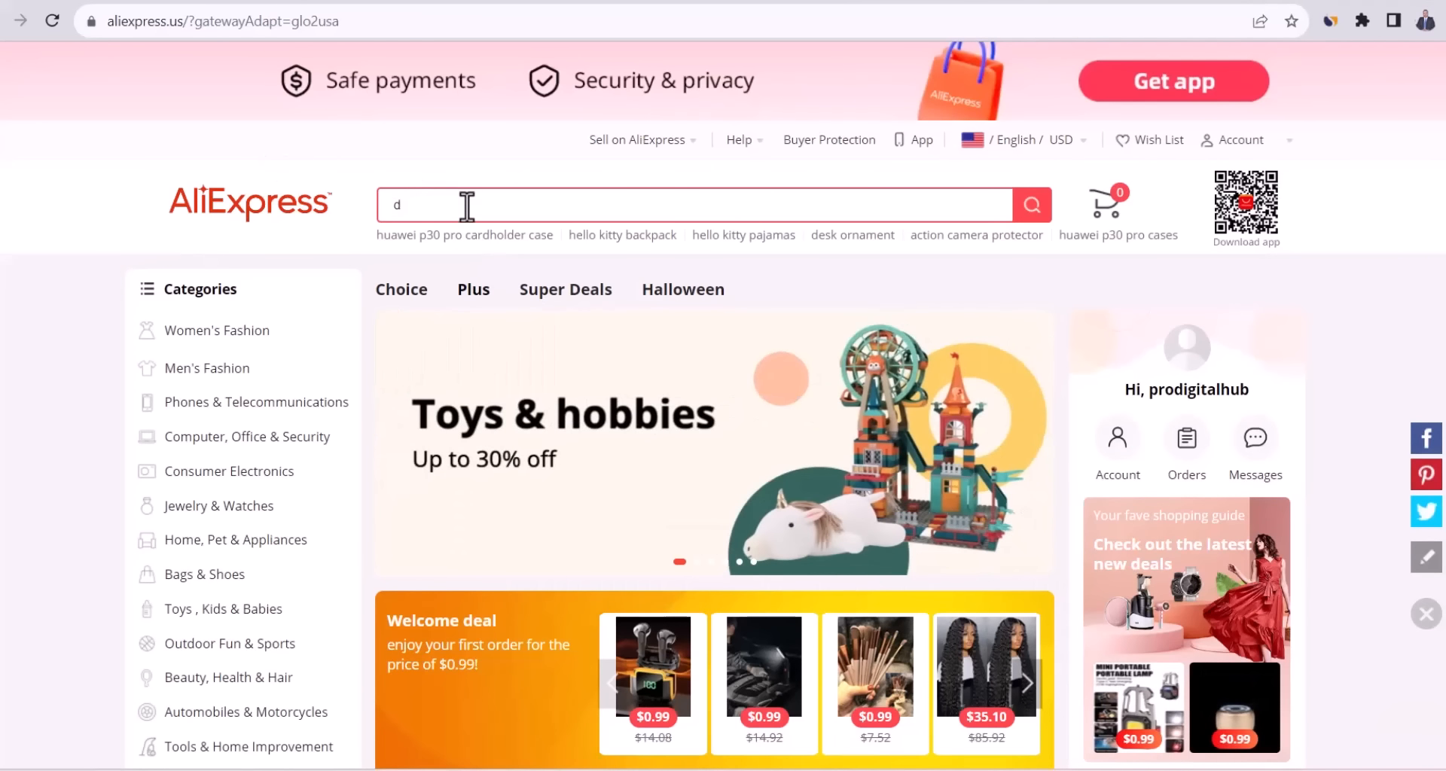
pyautogui.press('BackSpace')
pyautogui.write('sk')
pyautogui.write('irt')
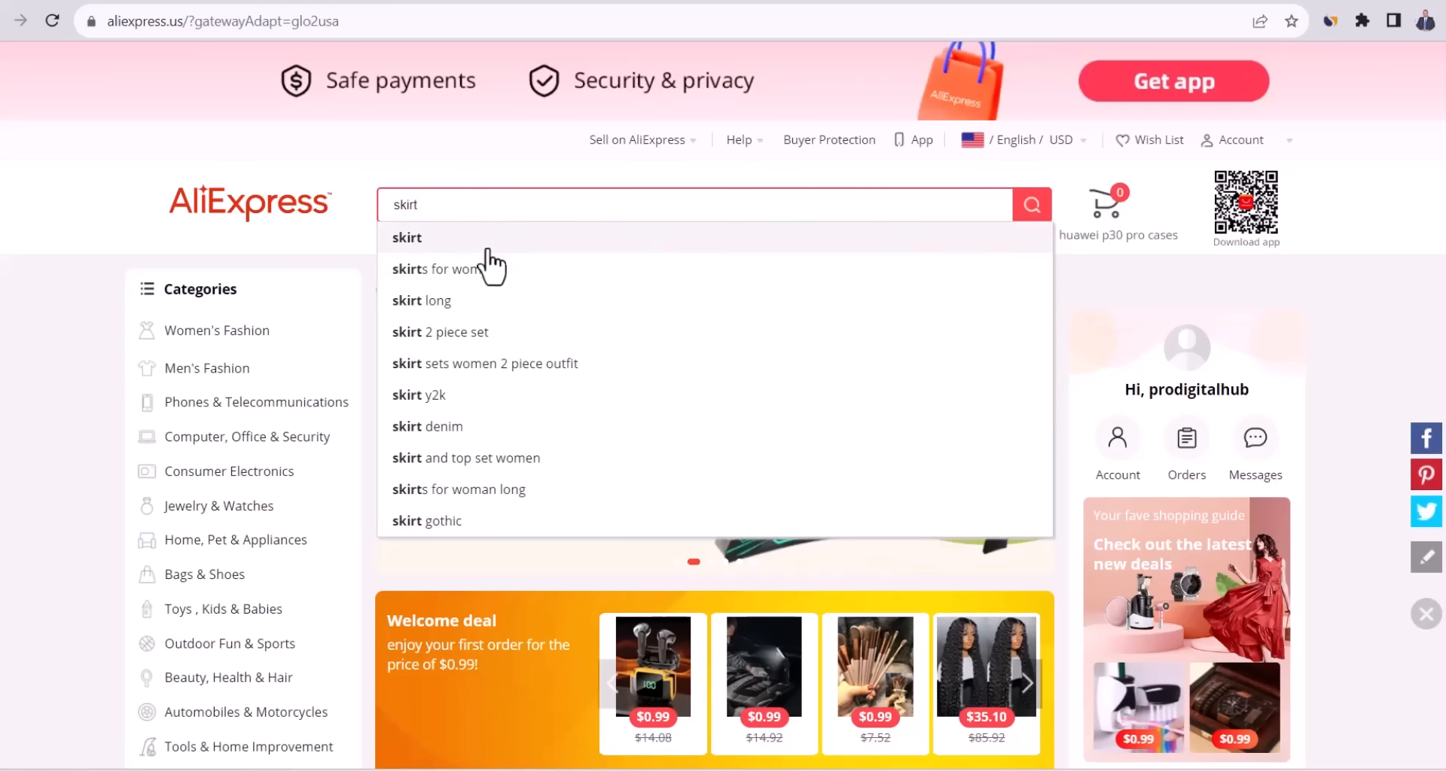
pyautogui.click(488, 265)
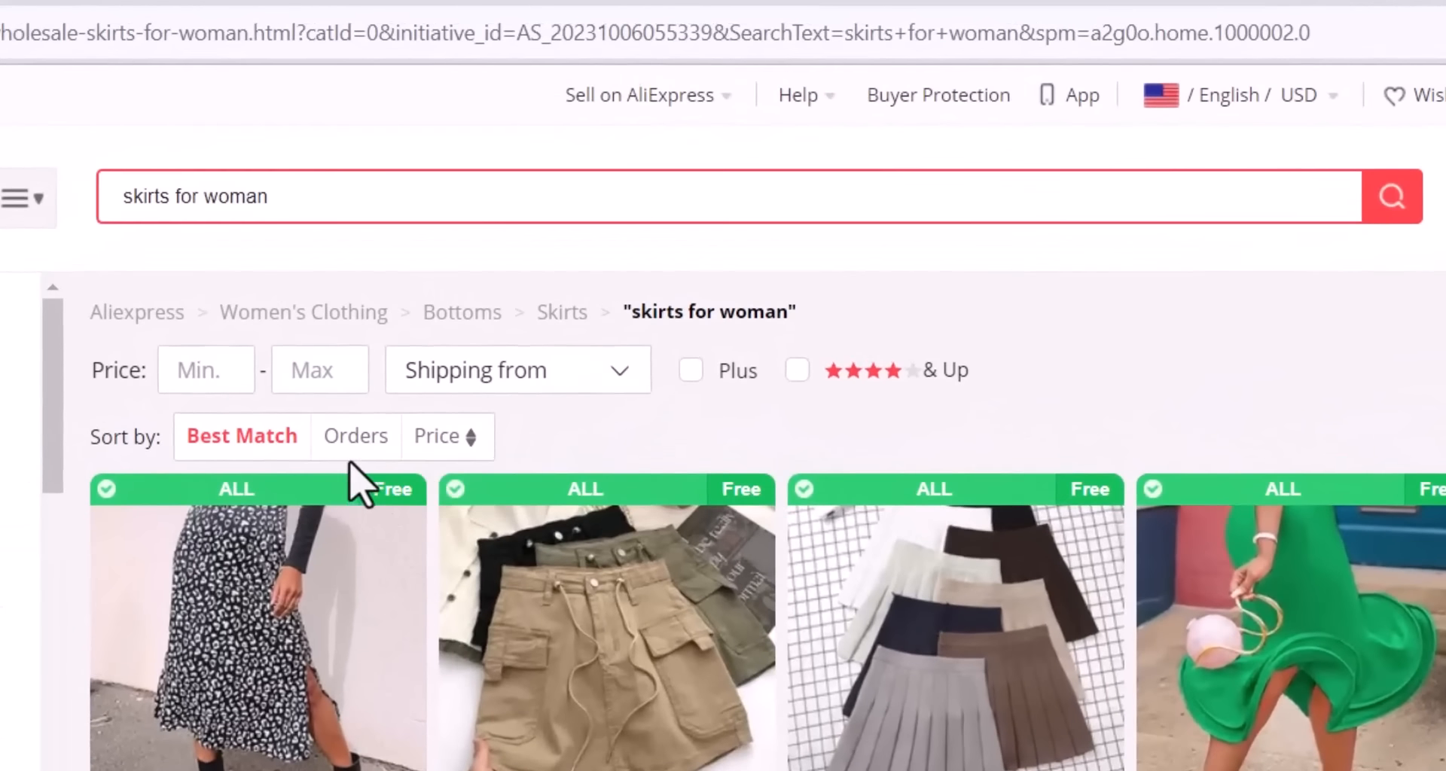
pyautogui.click(373, 407)
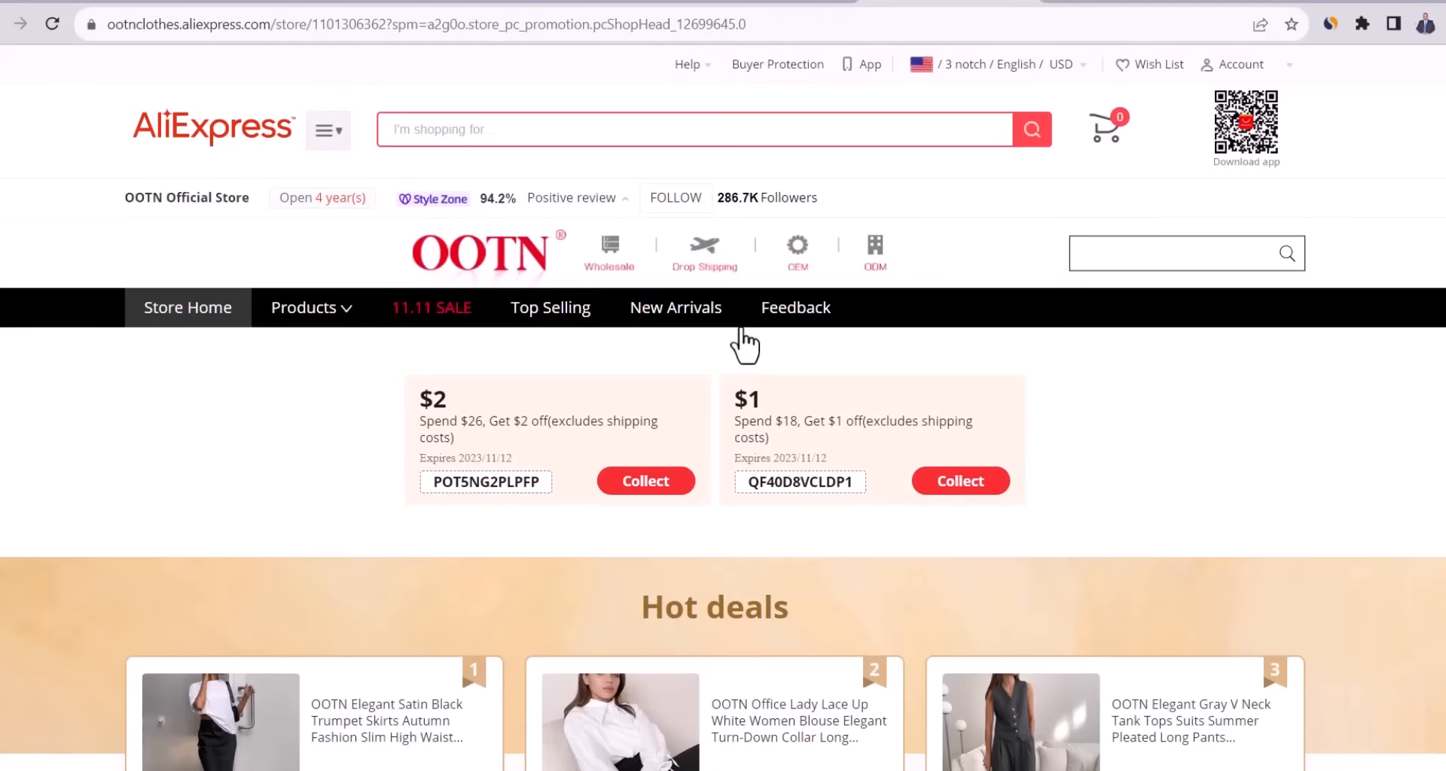
# Sort the OOTN store's Women Dresses by orders and open the top $22.29 white dress.
pyautogui.scroll(-15, 742, 341)
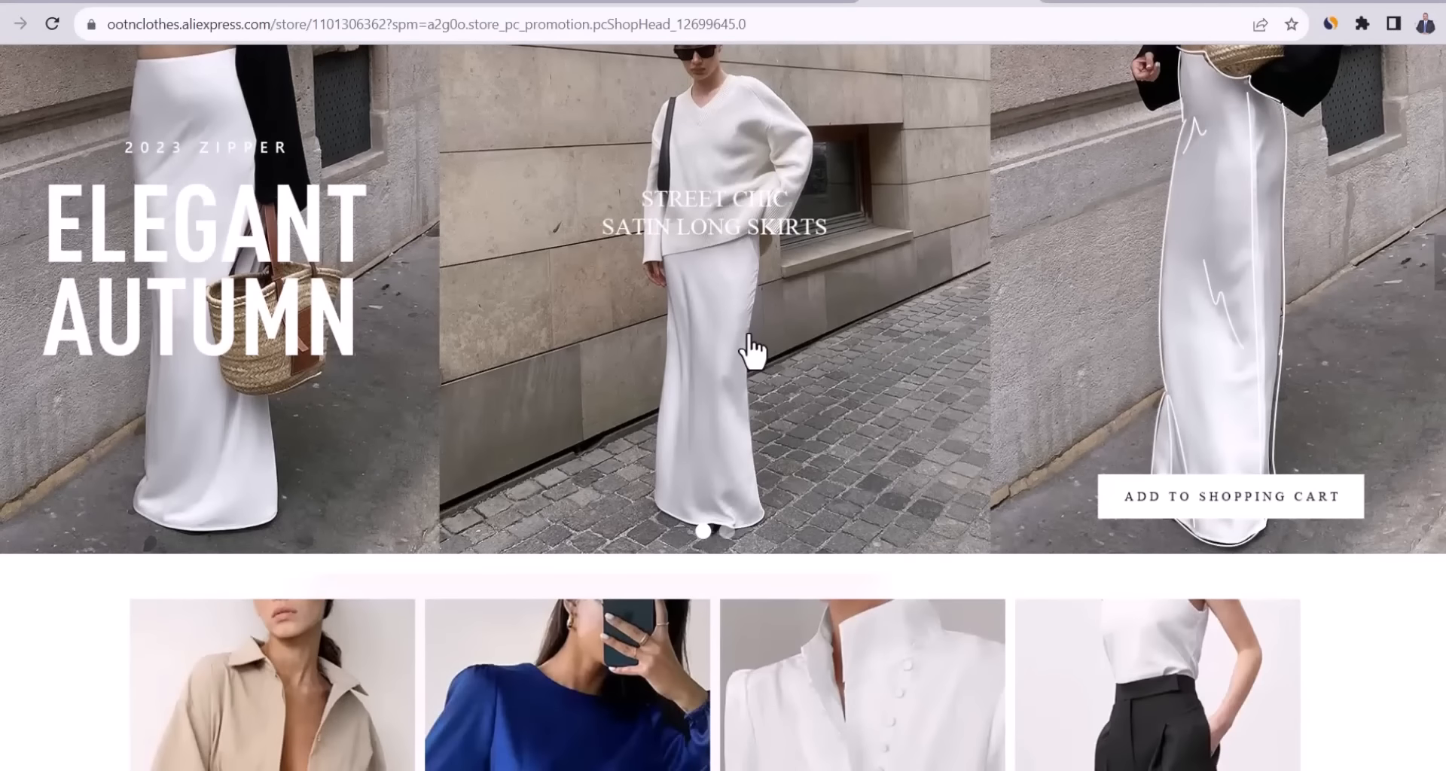
pyautogui.scroll(1, 751, 348)
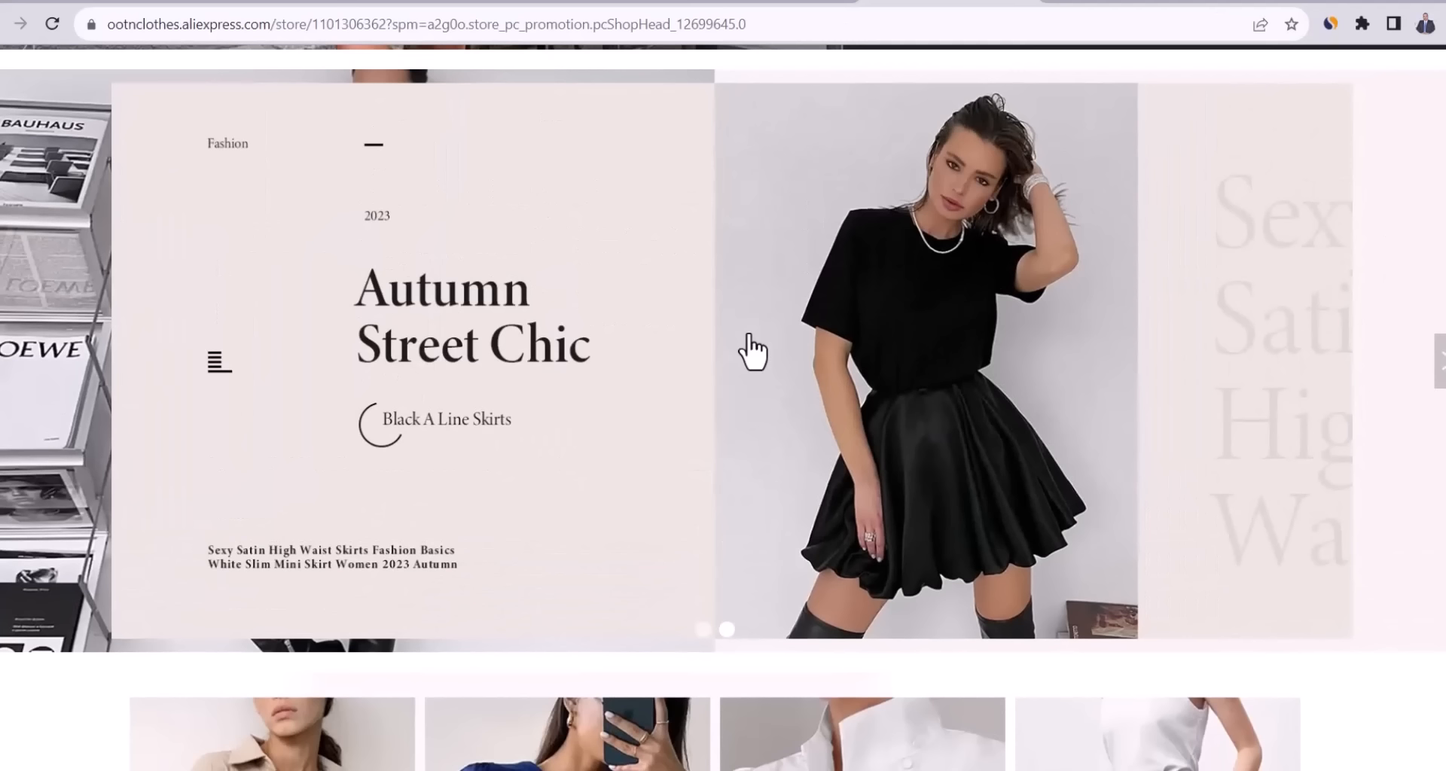
pyautogui.scroll(12, 748, 348)
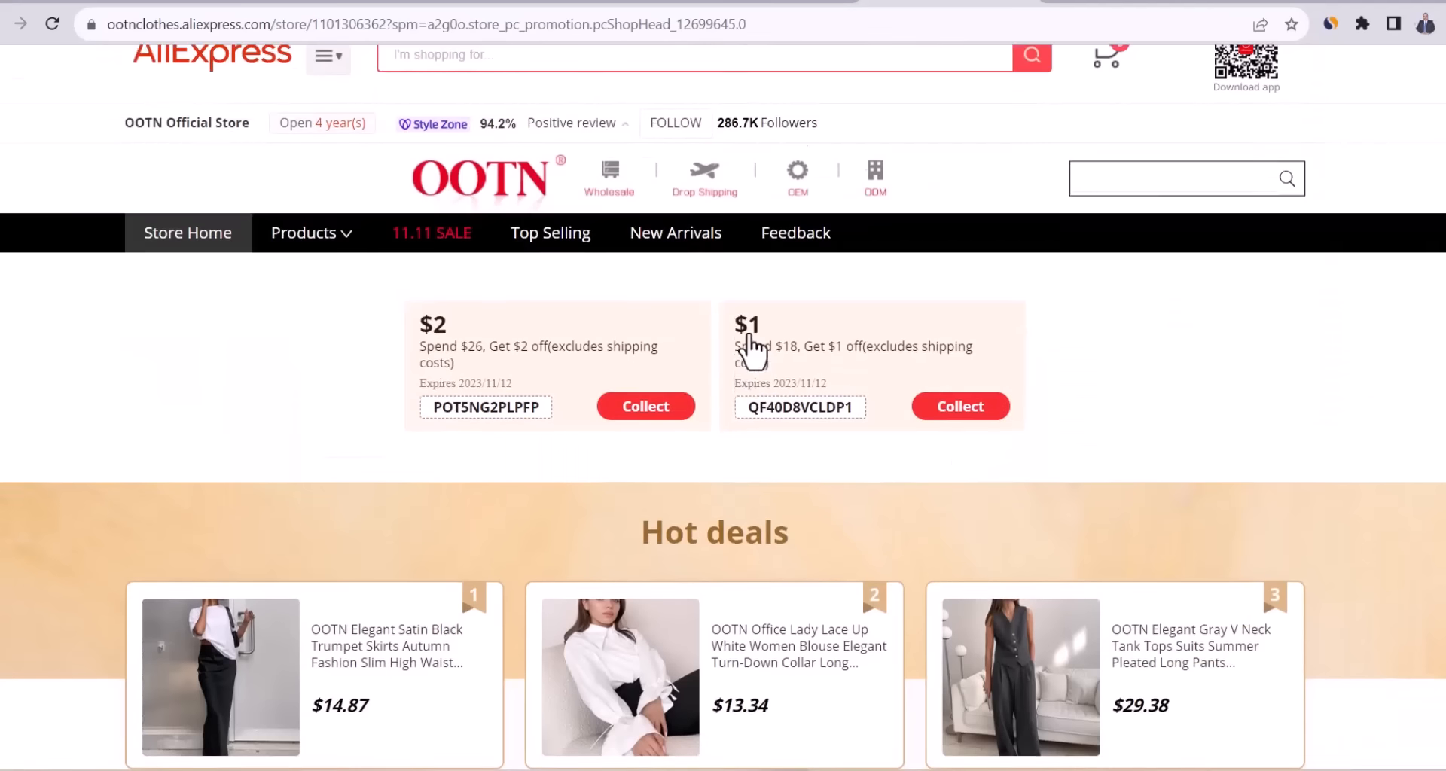
pyautogui.moveTo(313, 320)
pyautogui.click(342, 414)
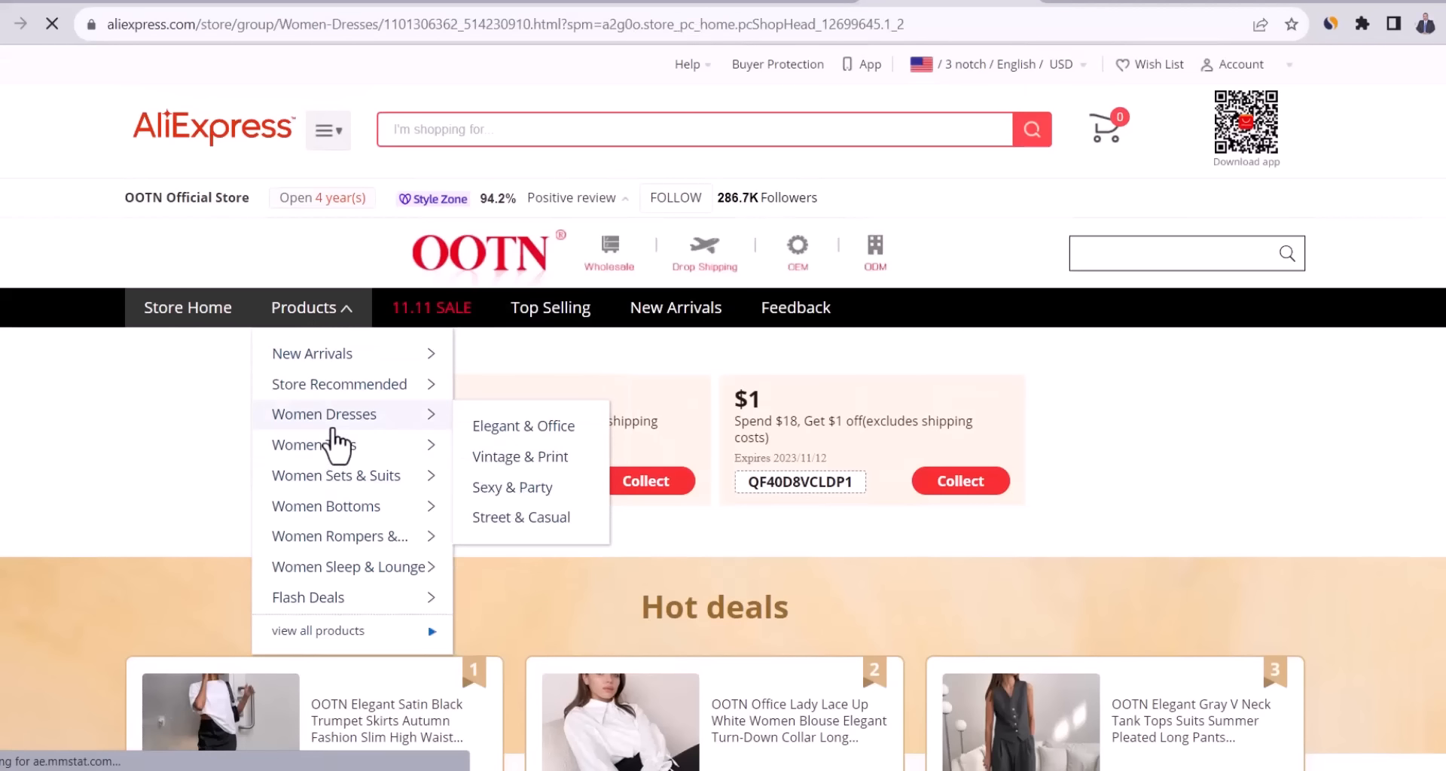
pyautogui.scroll(-6, 823, 268)
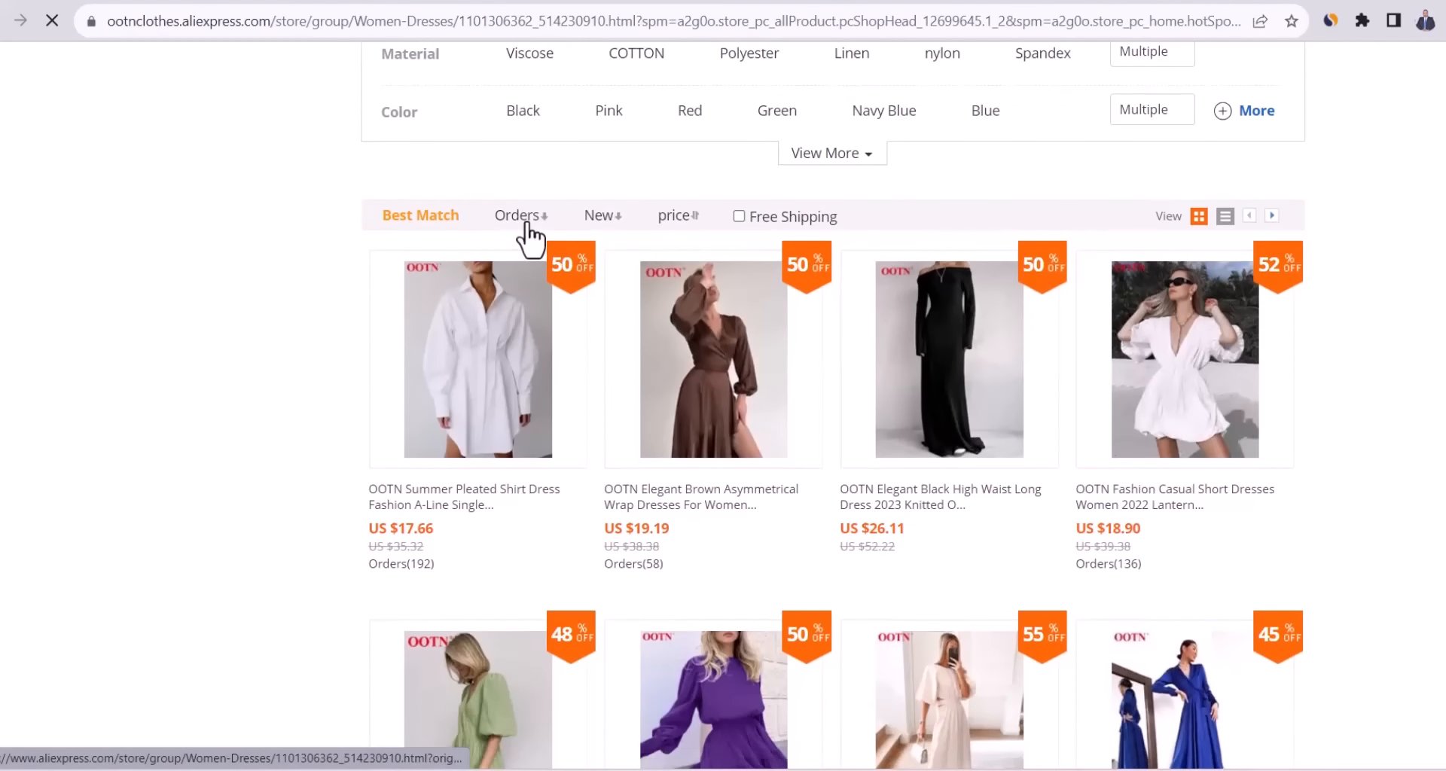
pyautogui.click(527, 226)
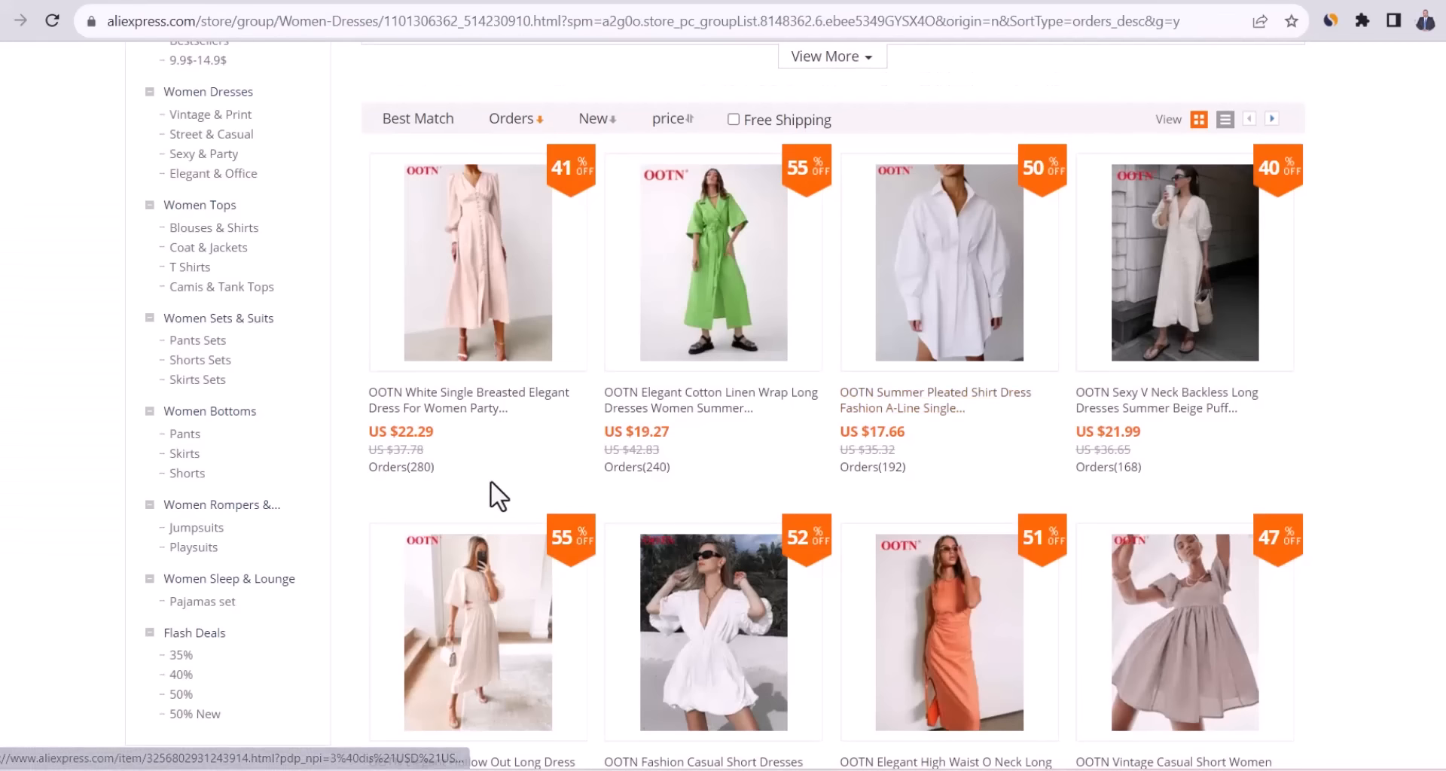
pyautogui.click(495, 305)
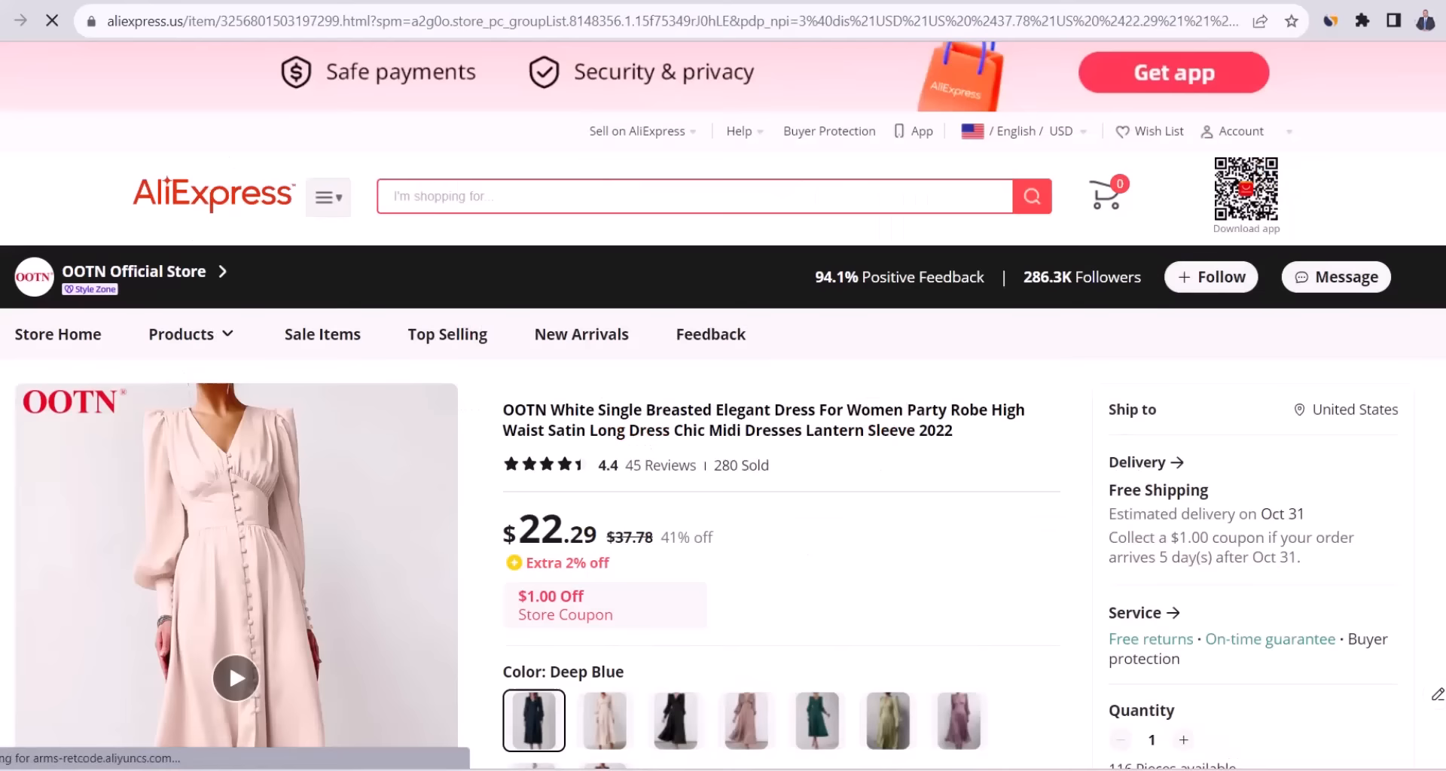
# View US shipping for the dress: free Standard by Oct 31 or $16.74 Premium by Oct 25.
pyautogui.scroll(-5, 166, 730)
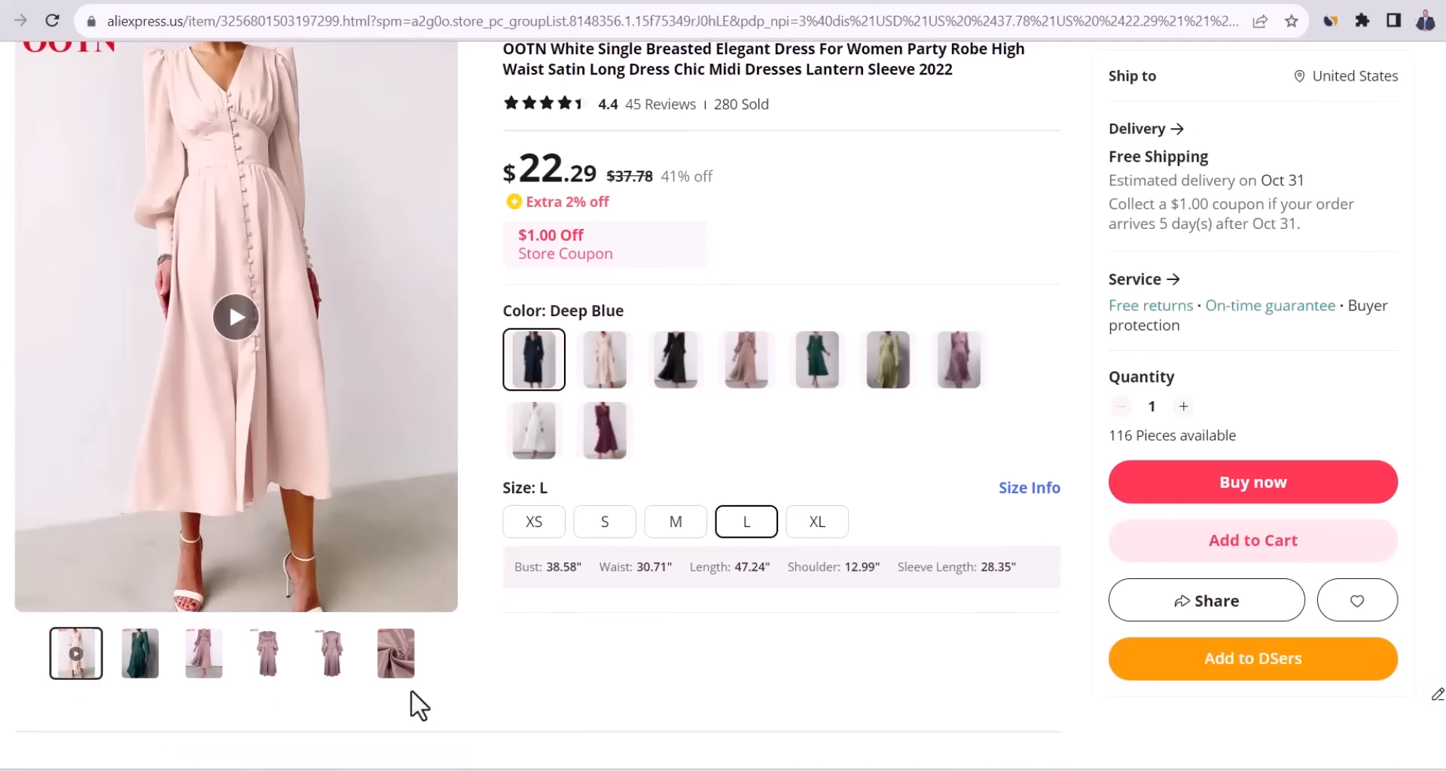
pyautogui.scroll(3, 1419, 162)
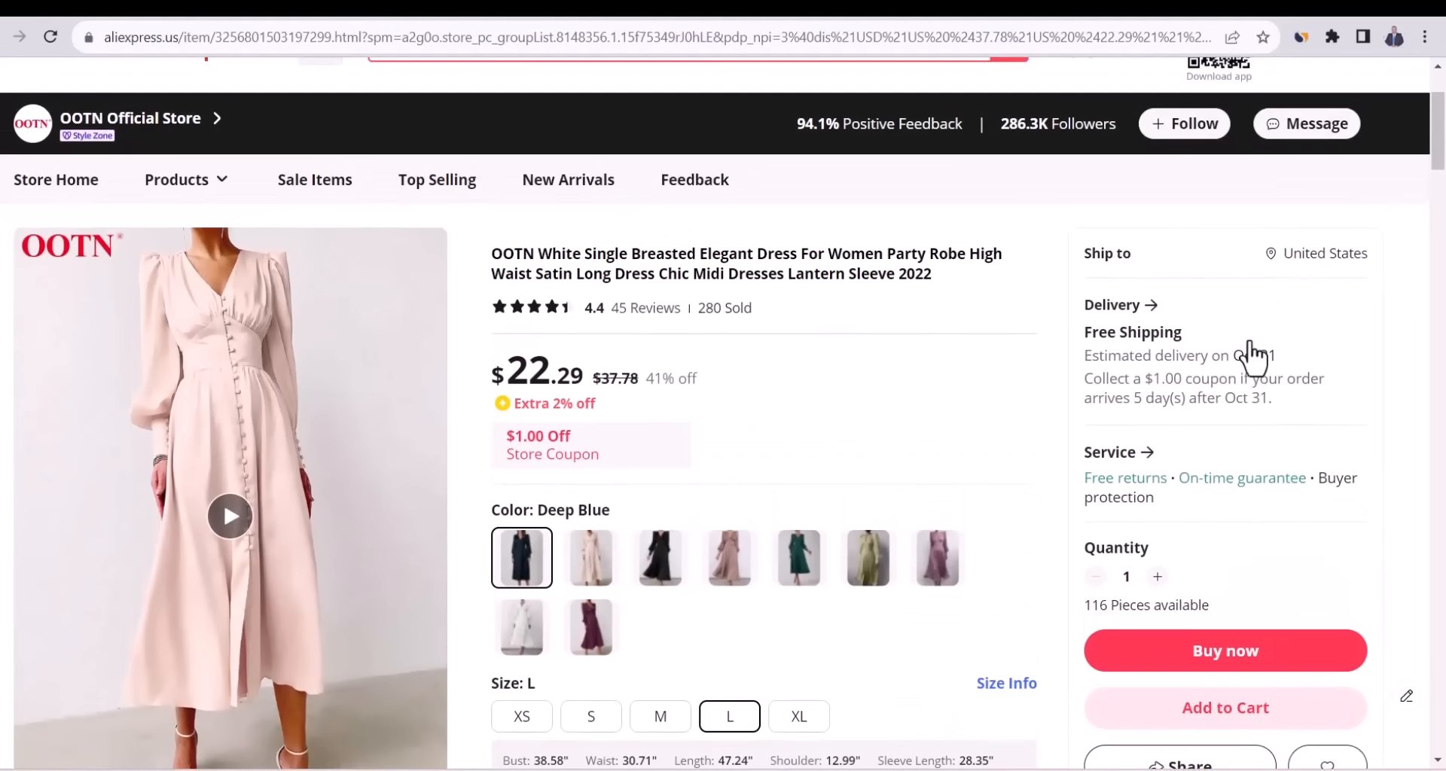
pyautogui.click(1197, 354)
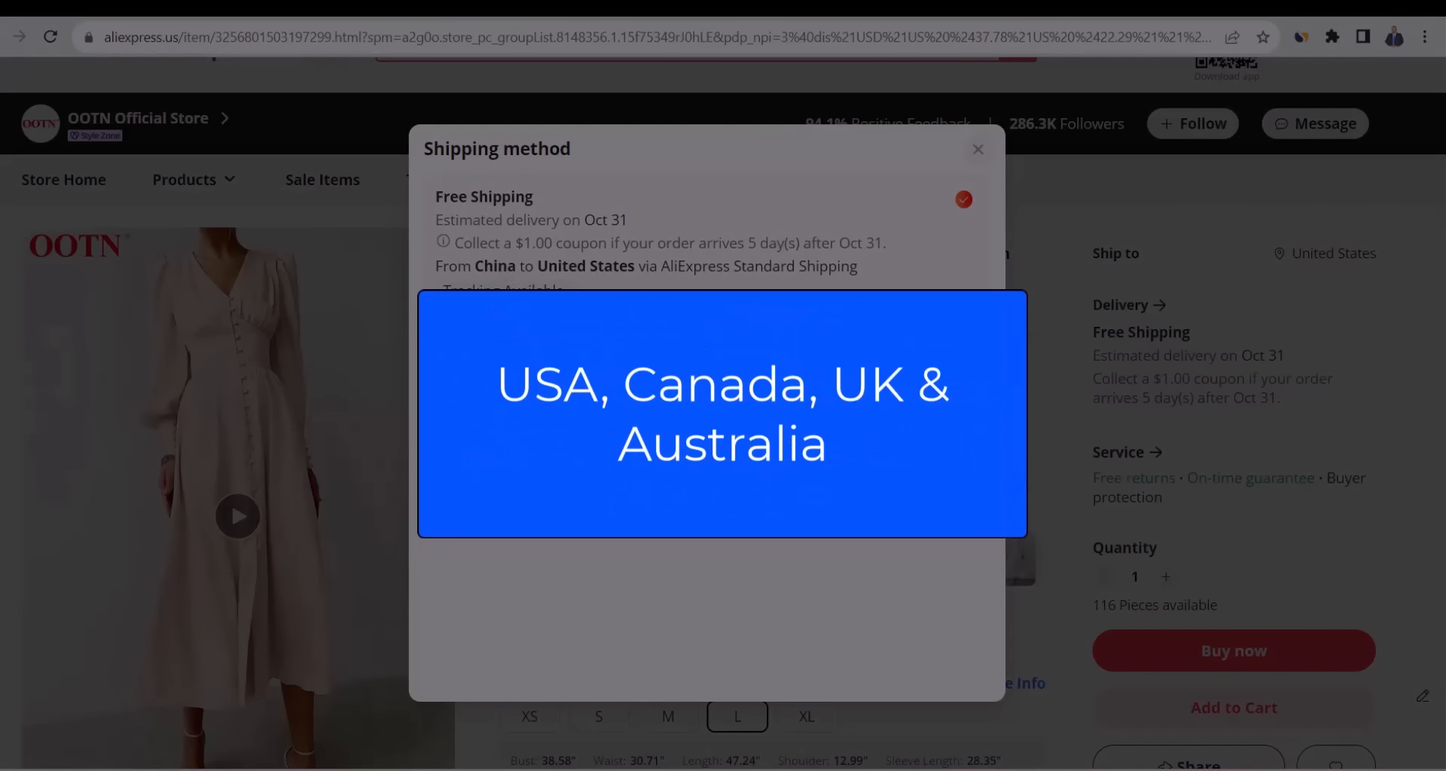
pyautogui.press('Escape')
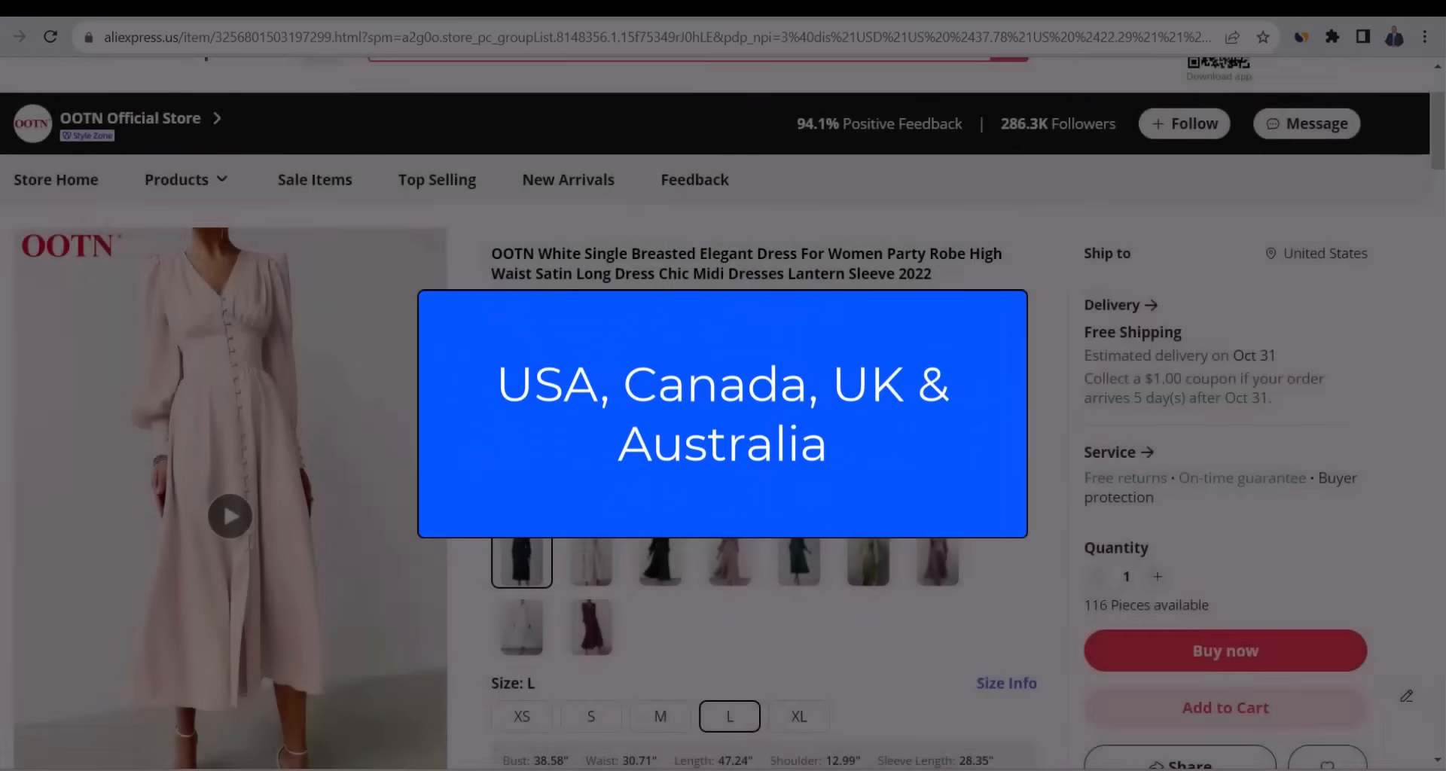
pyautogui.click(1094, 354)
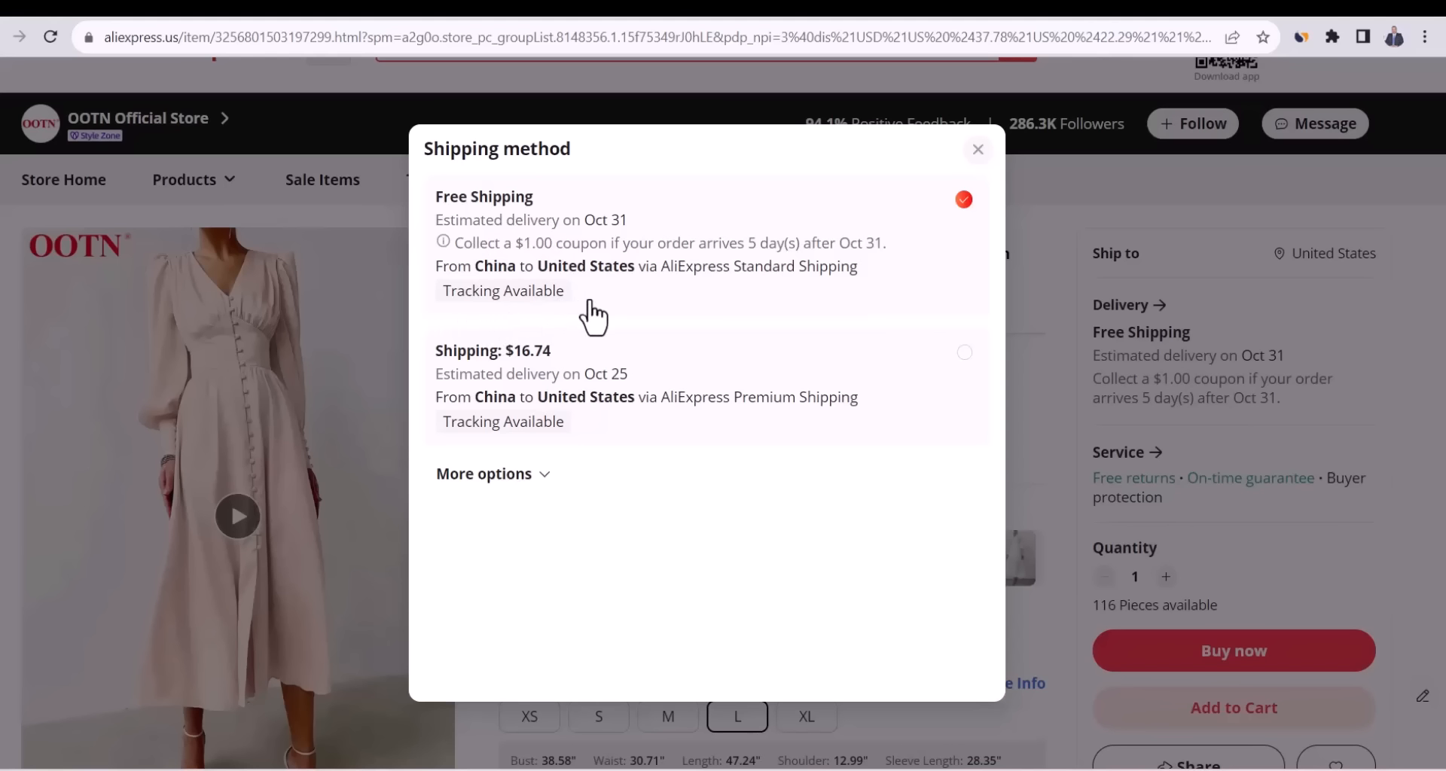
# Change the shipping destination country to United Kingdom.
pyautogui.click(1128, 216)
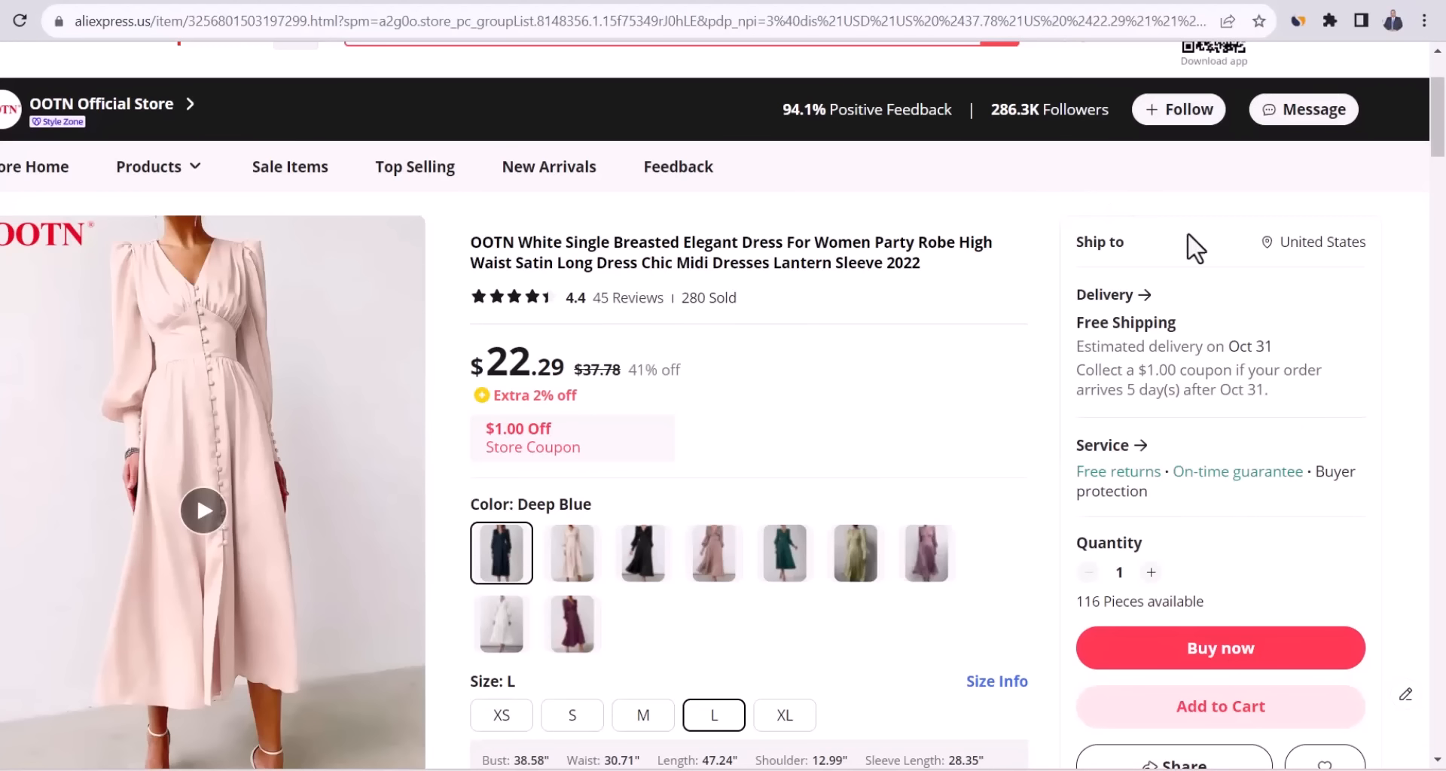
pyautogui.click(1307, 260)
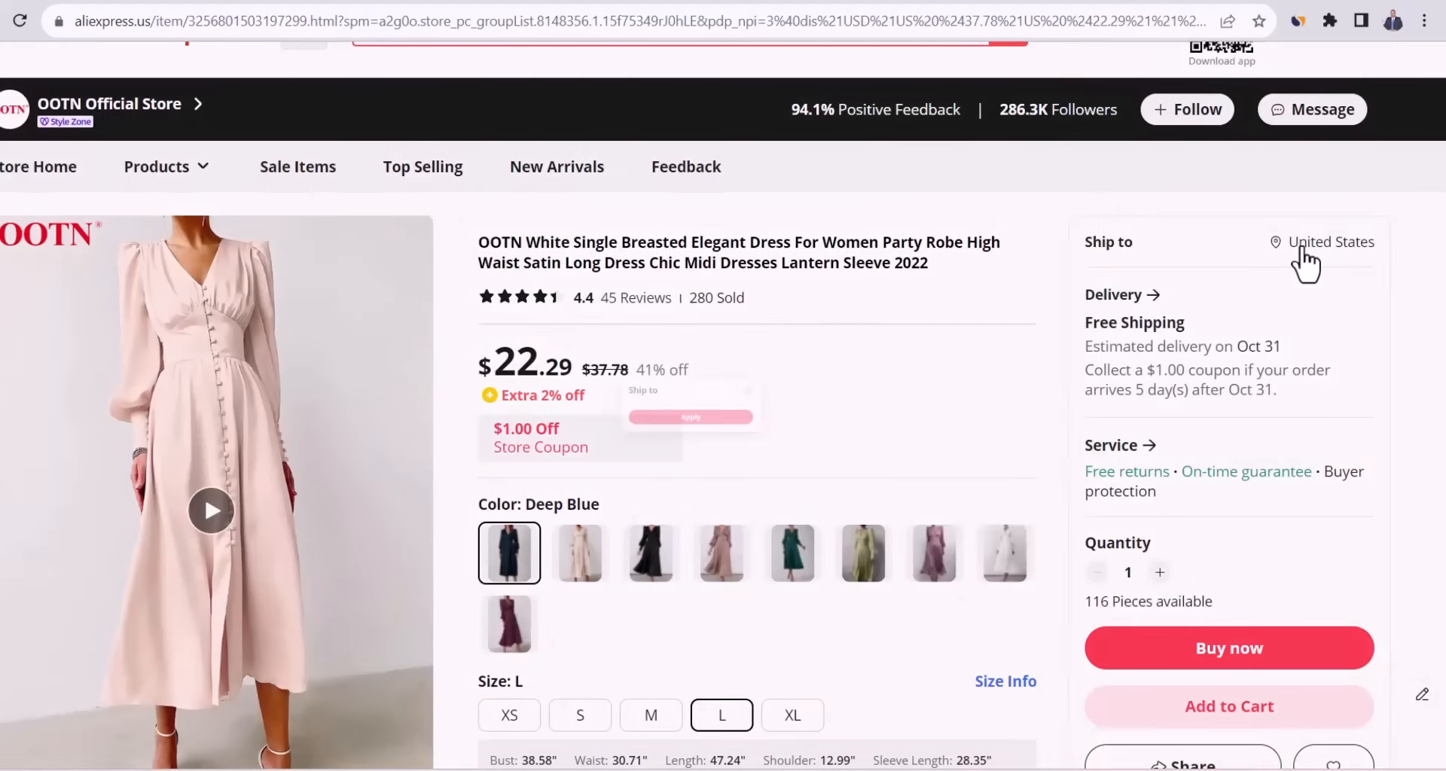
pyautogui.click(713, 419)
pyautogui.write('uni')
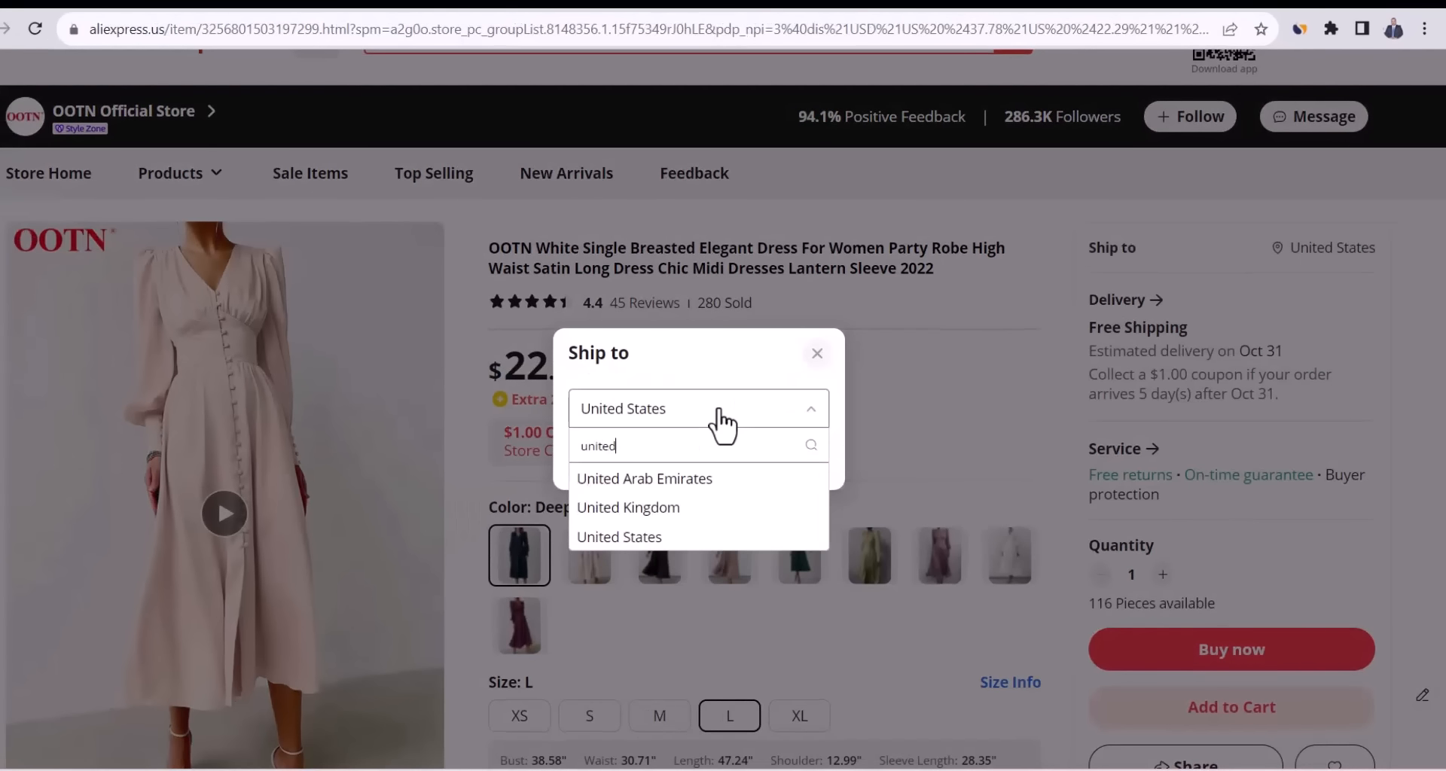
pyautogui.write('ted')
pyautogui.click(710, 507)
pyautogui.click(716, 463)
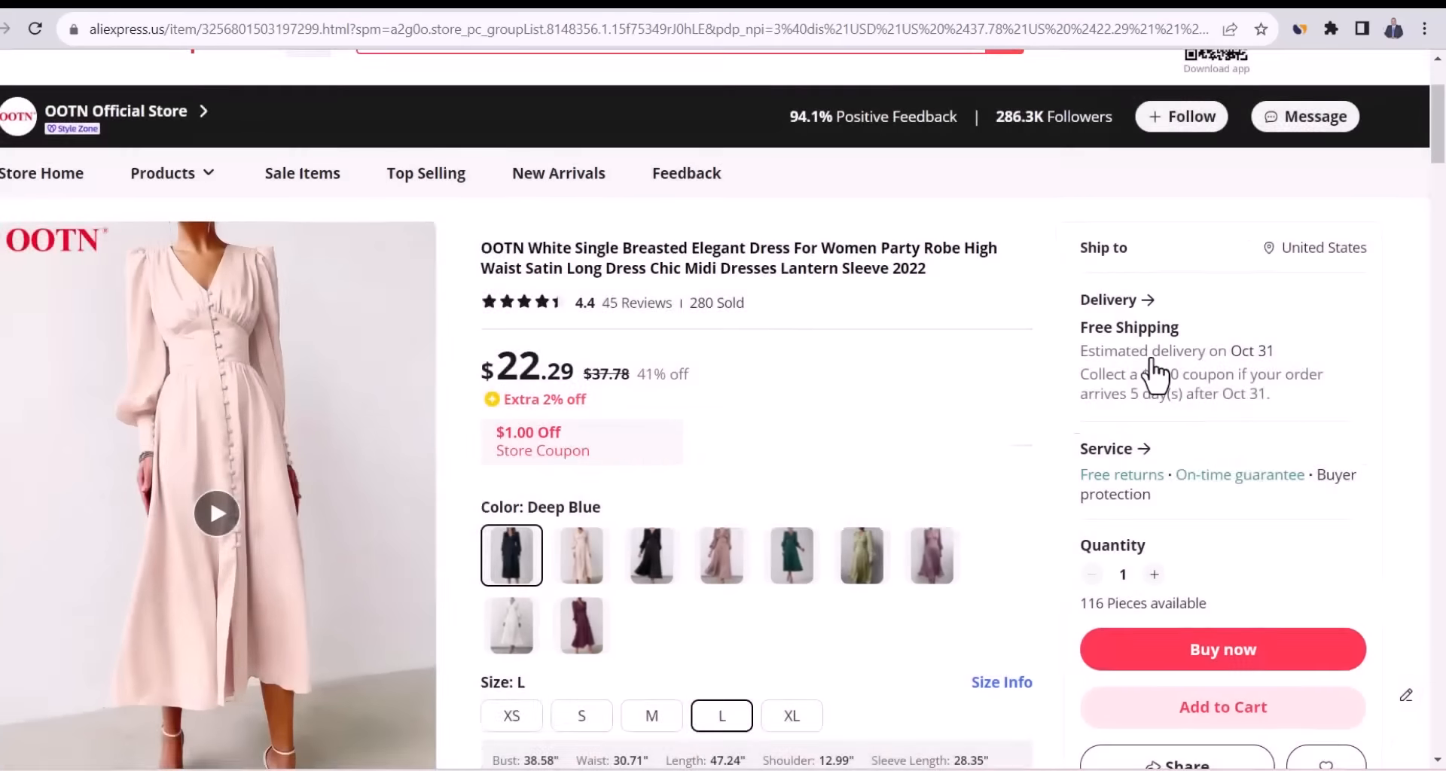
# Check UK shipping for the dress, which is free by Oct 28, and return to the skirt results.
pyautogui.click(1159, 356)
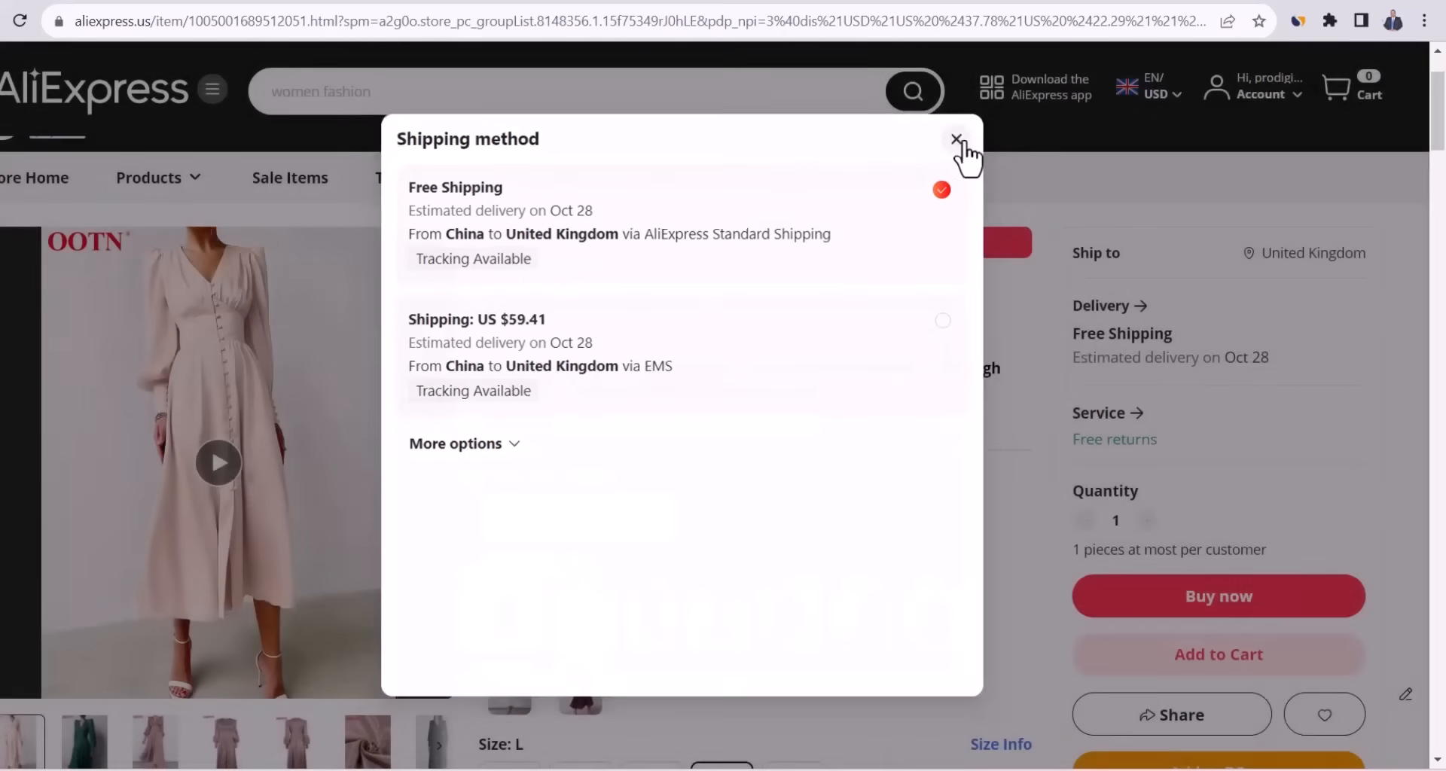
pyautogui.click(966, 137)
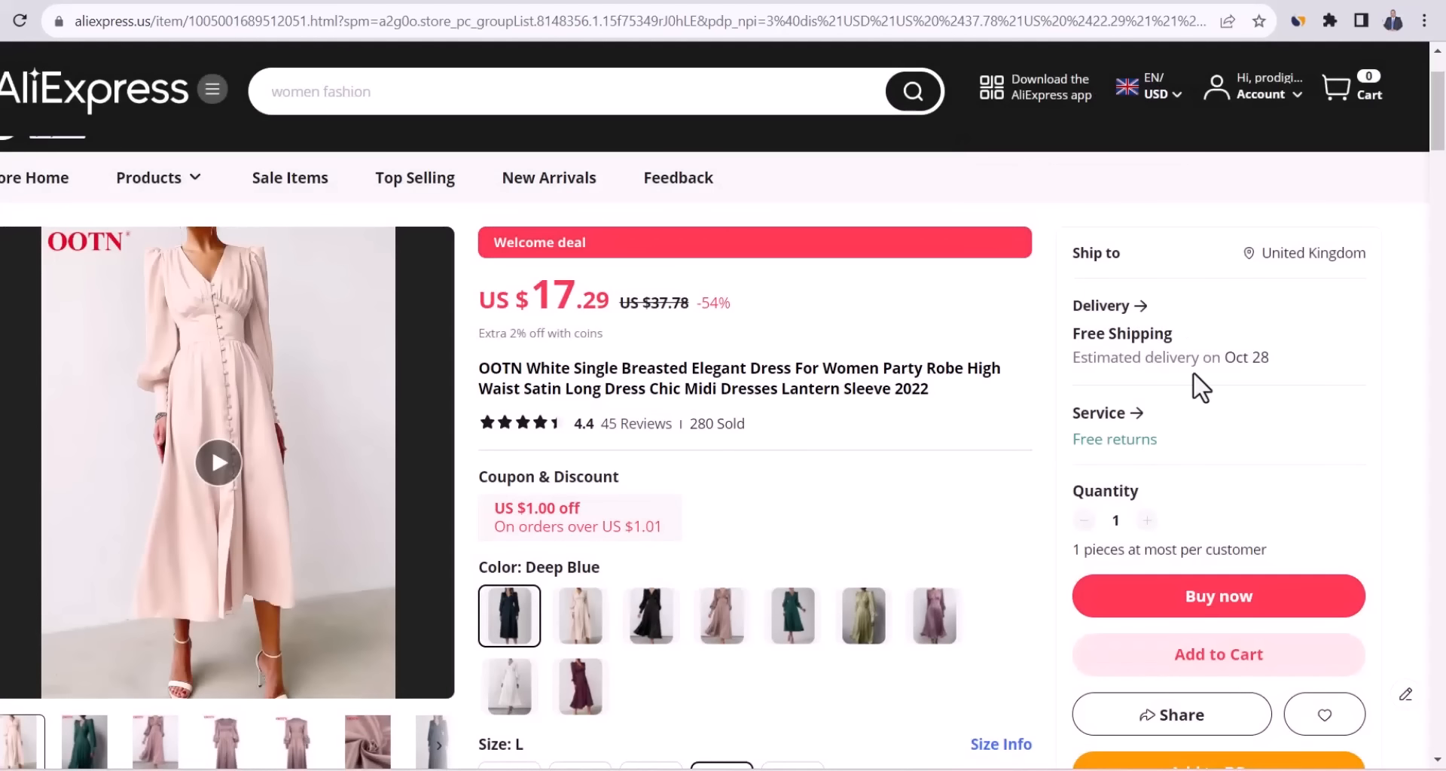
pyautogui.hotkey('alt', 'Left')
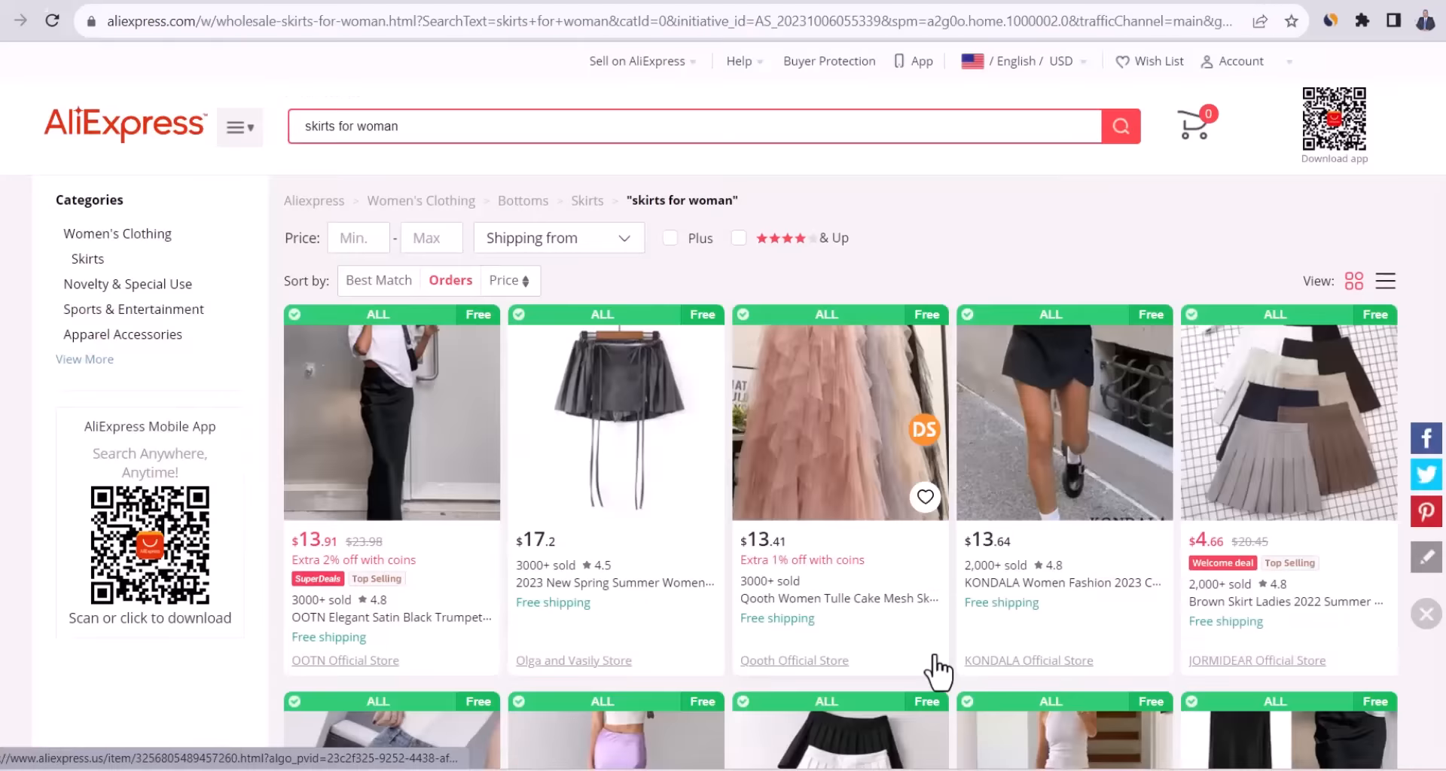
# Browse KONDALA Official Store's 667-item Dress category, then select the search box query.
pyautogui.click(1020, 663)
pyautogui.moveTo(324, 309)
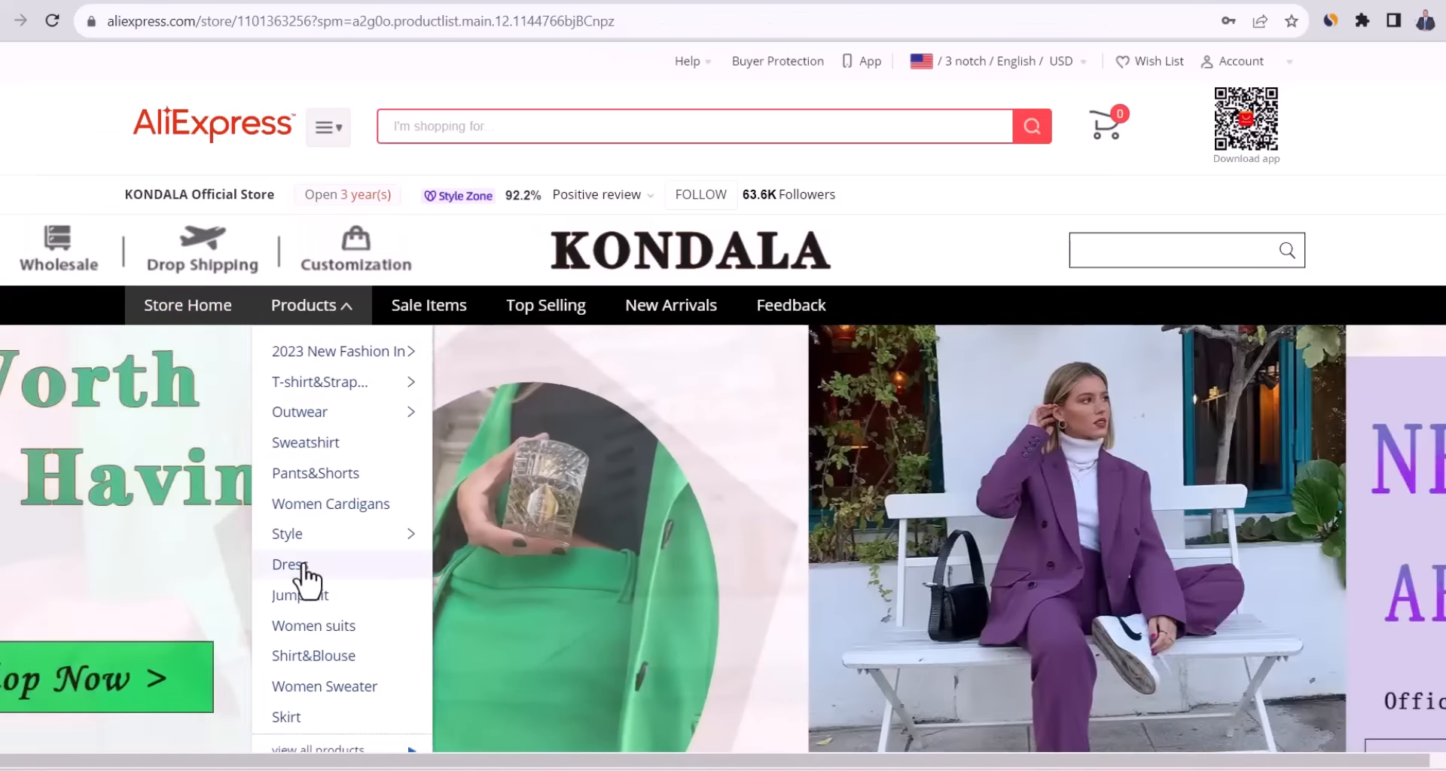
pyautogui.click(307, 571)
pyautogui.scroll(-3, 307, 572)
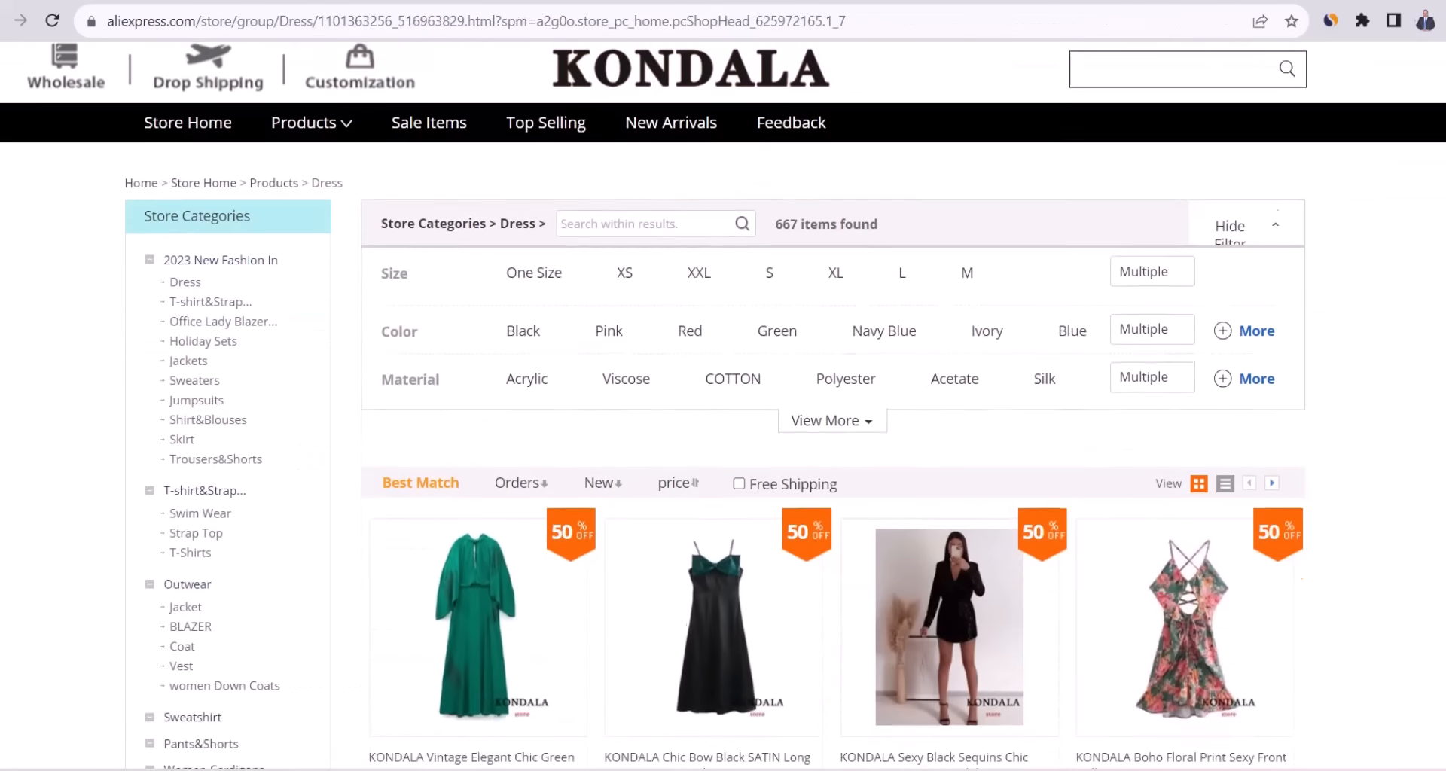
pyautogui.scroll(-12, 1253, 762)
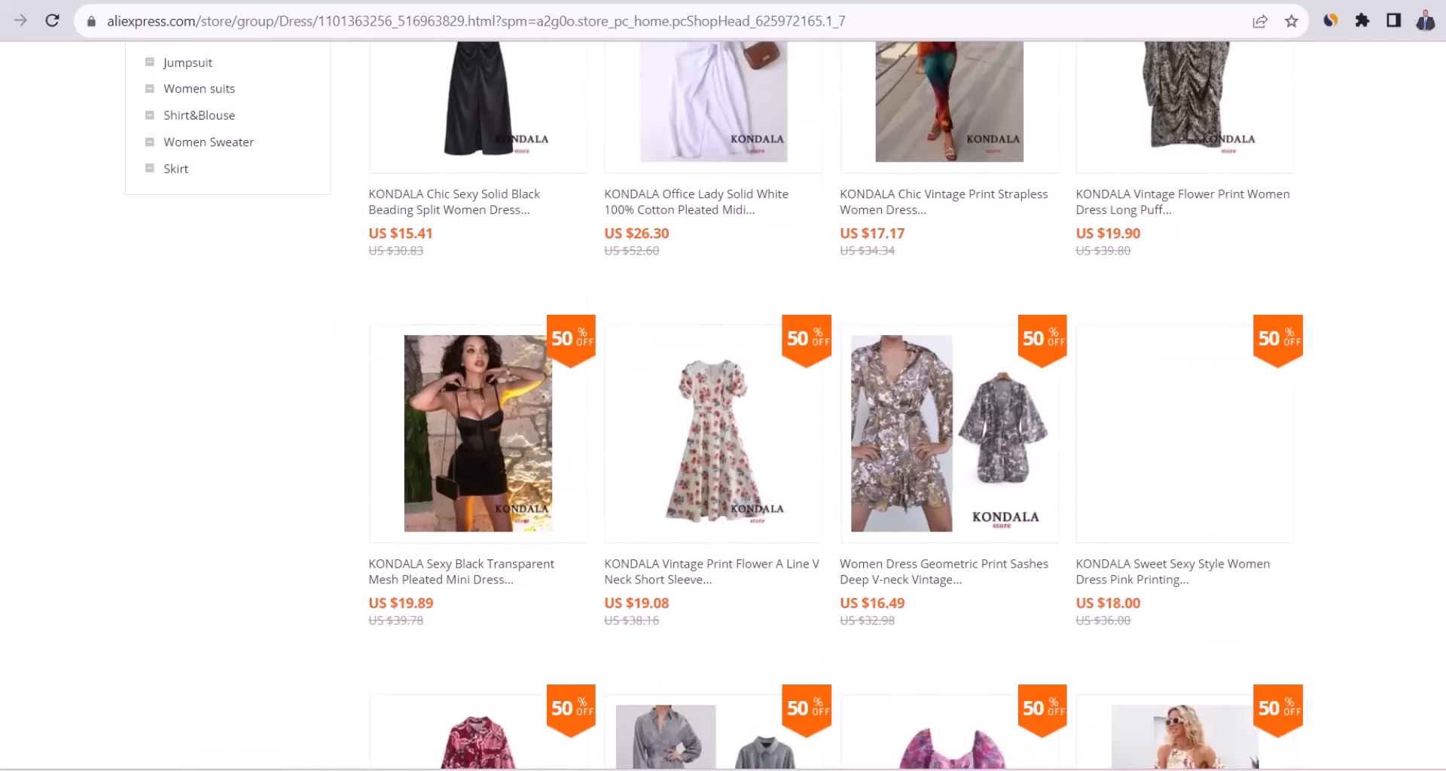
pyautogui.scroll(-8, 1253, 762)
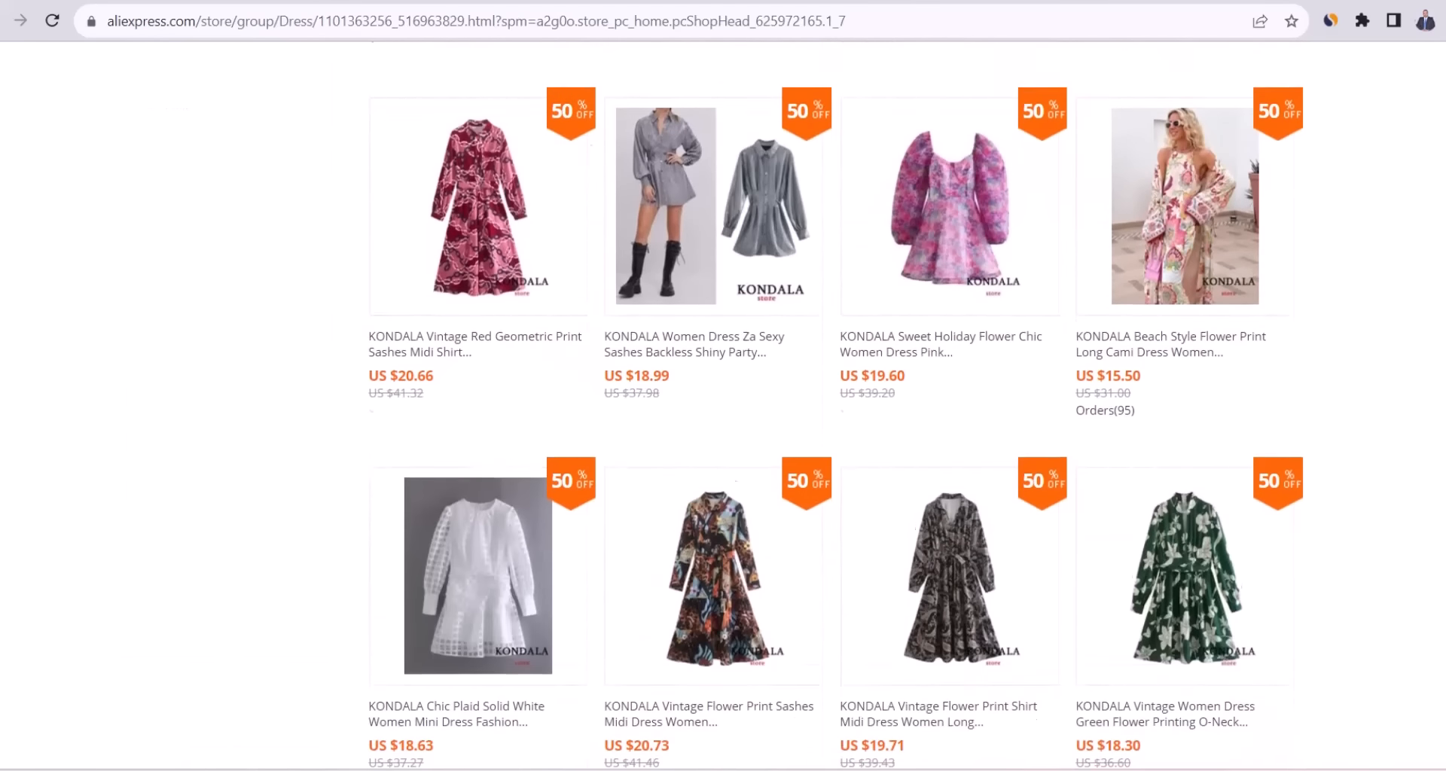
pyautogui.scroll(15, 1268, 184)
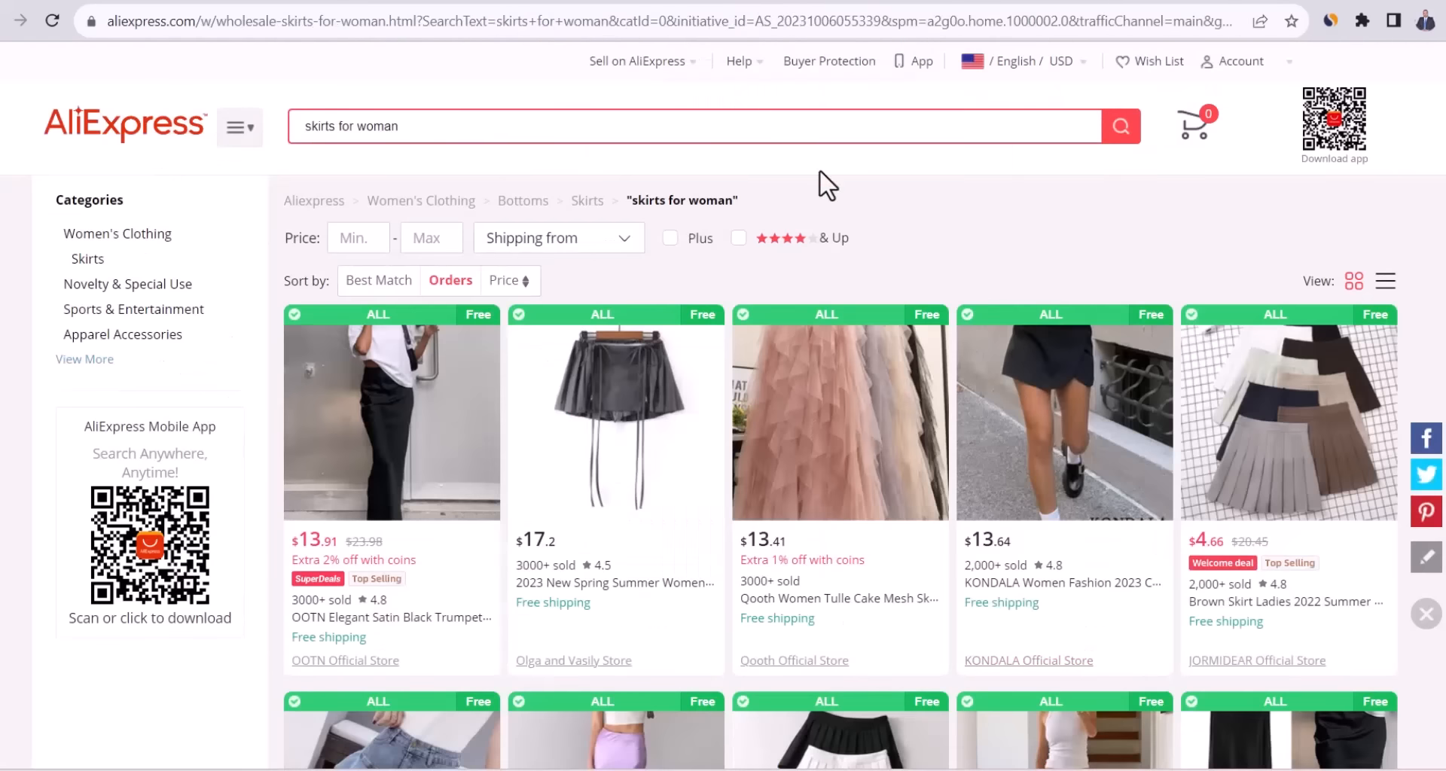
pyautogui.tripleClick(626, 132)
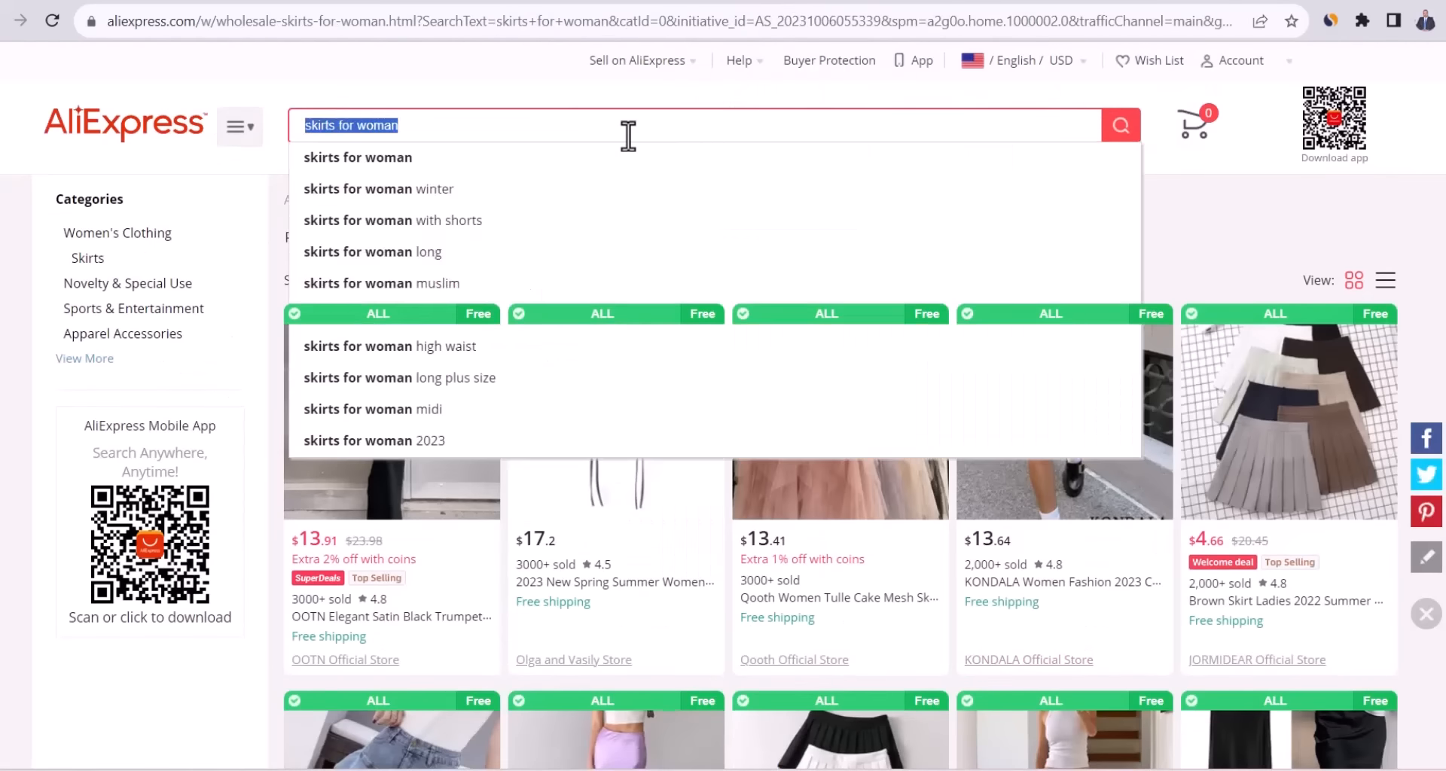
# Search for 'topd for women' and scroll through the results.
pyautogui.write('topd for')
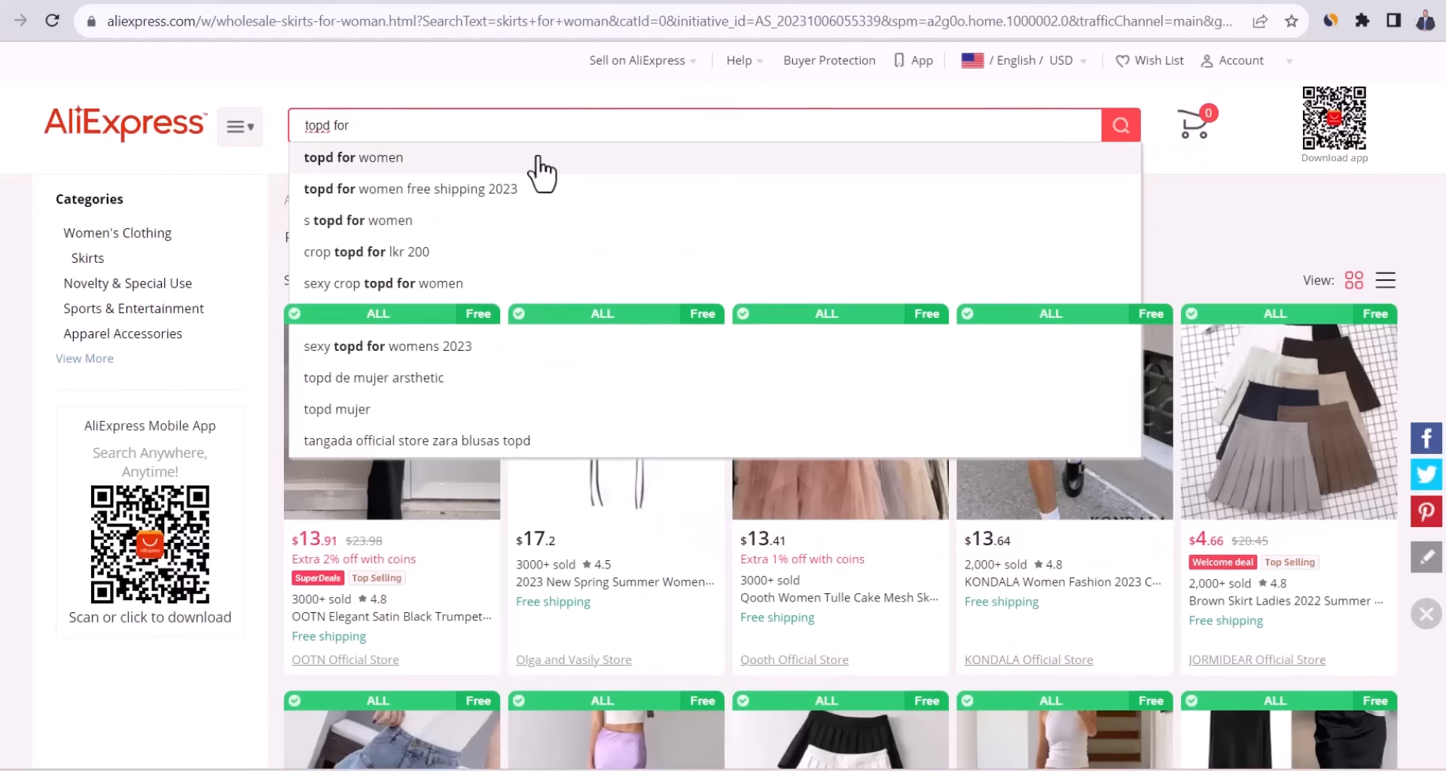
pyautogui.click(531, 156)
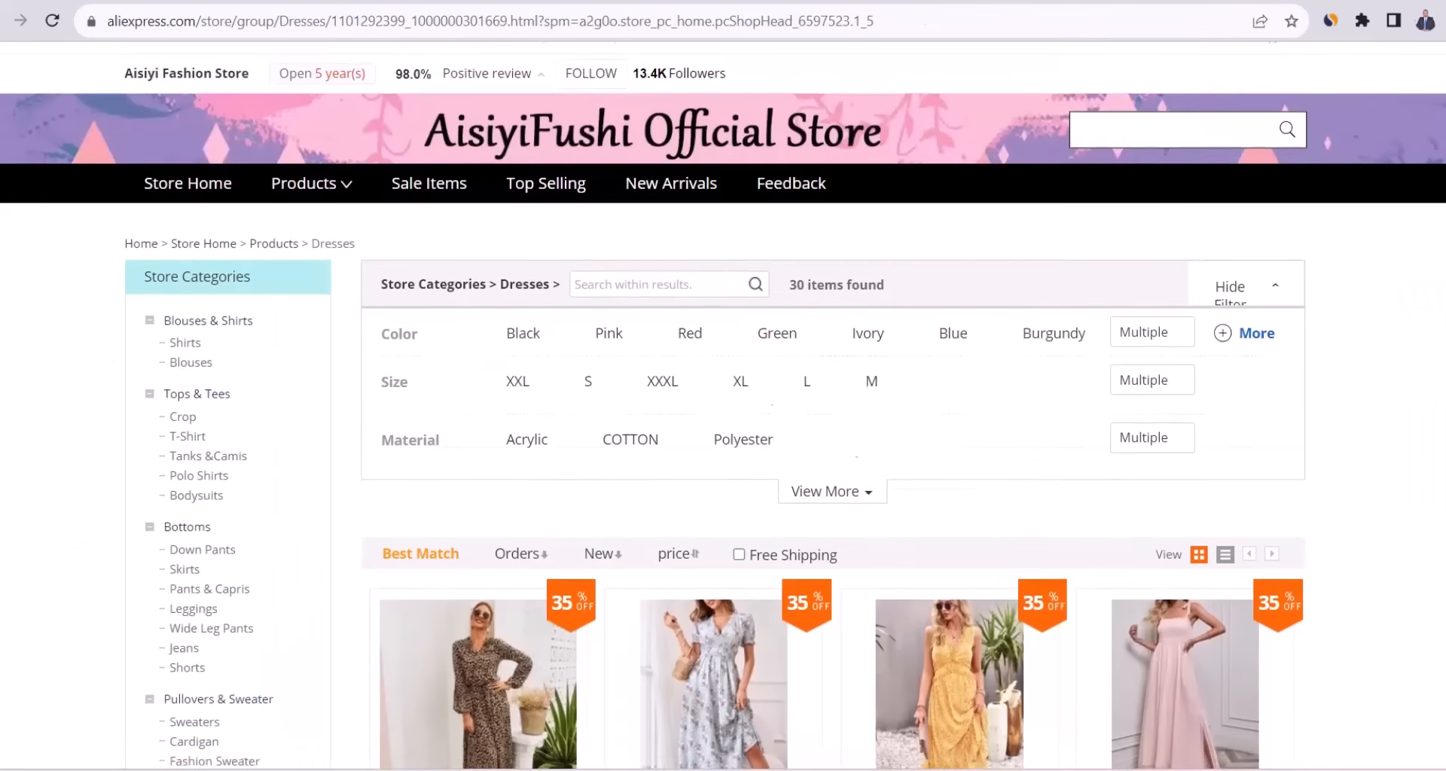
pyautogui.scroll(-2, 723, 407)
pyautogui.scroll(-6, 723, 406)
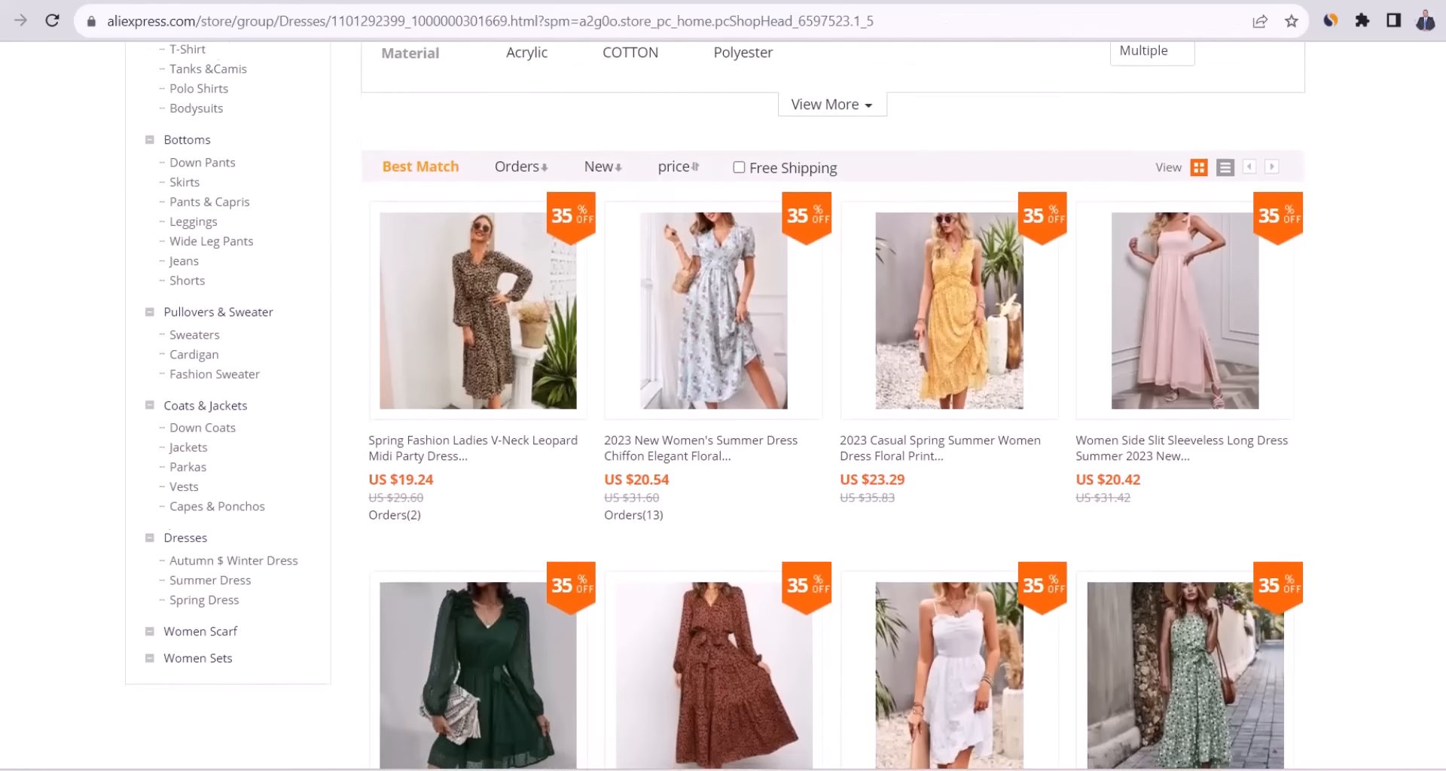
pyautogui.scroll(-10, 723, 407)
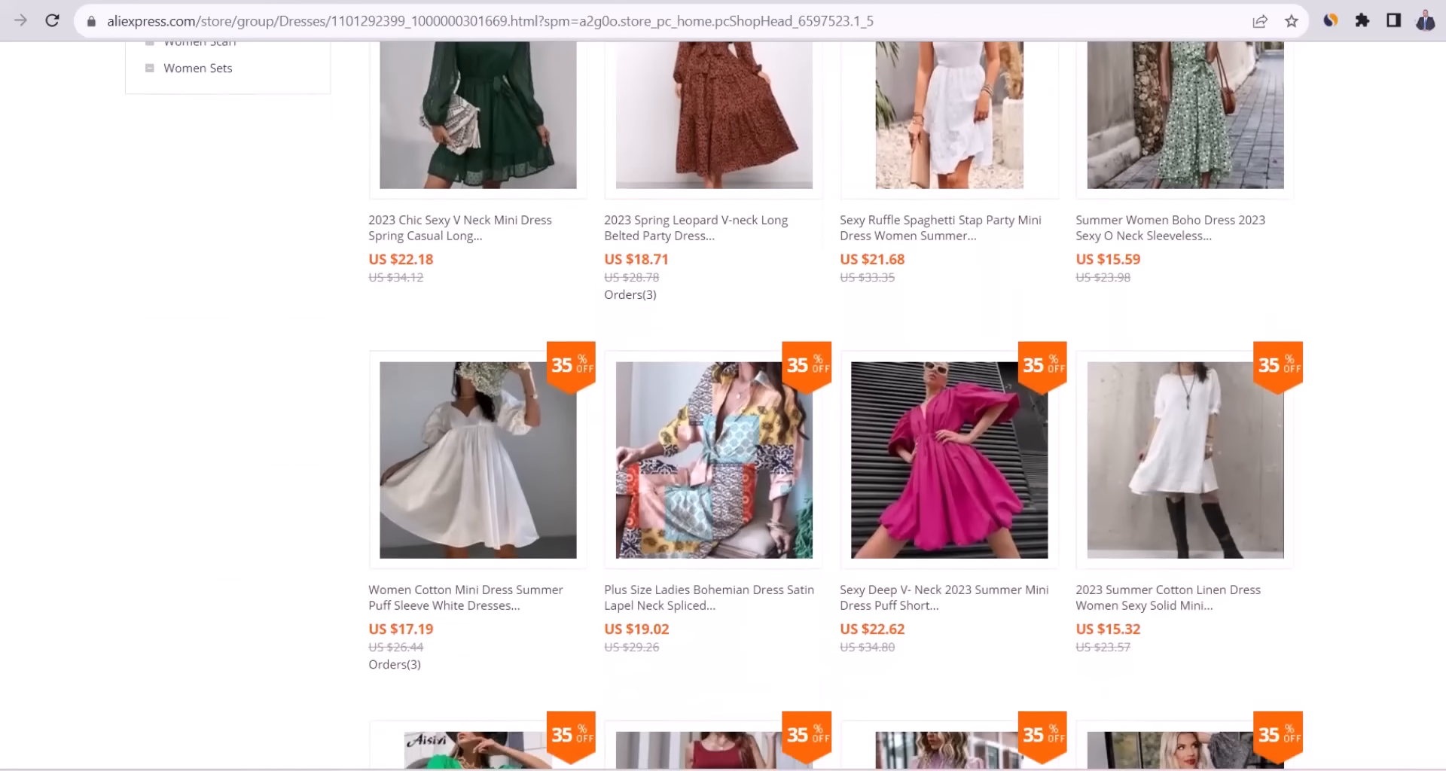
pyautogui.scroll(15, 723, 407)
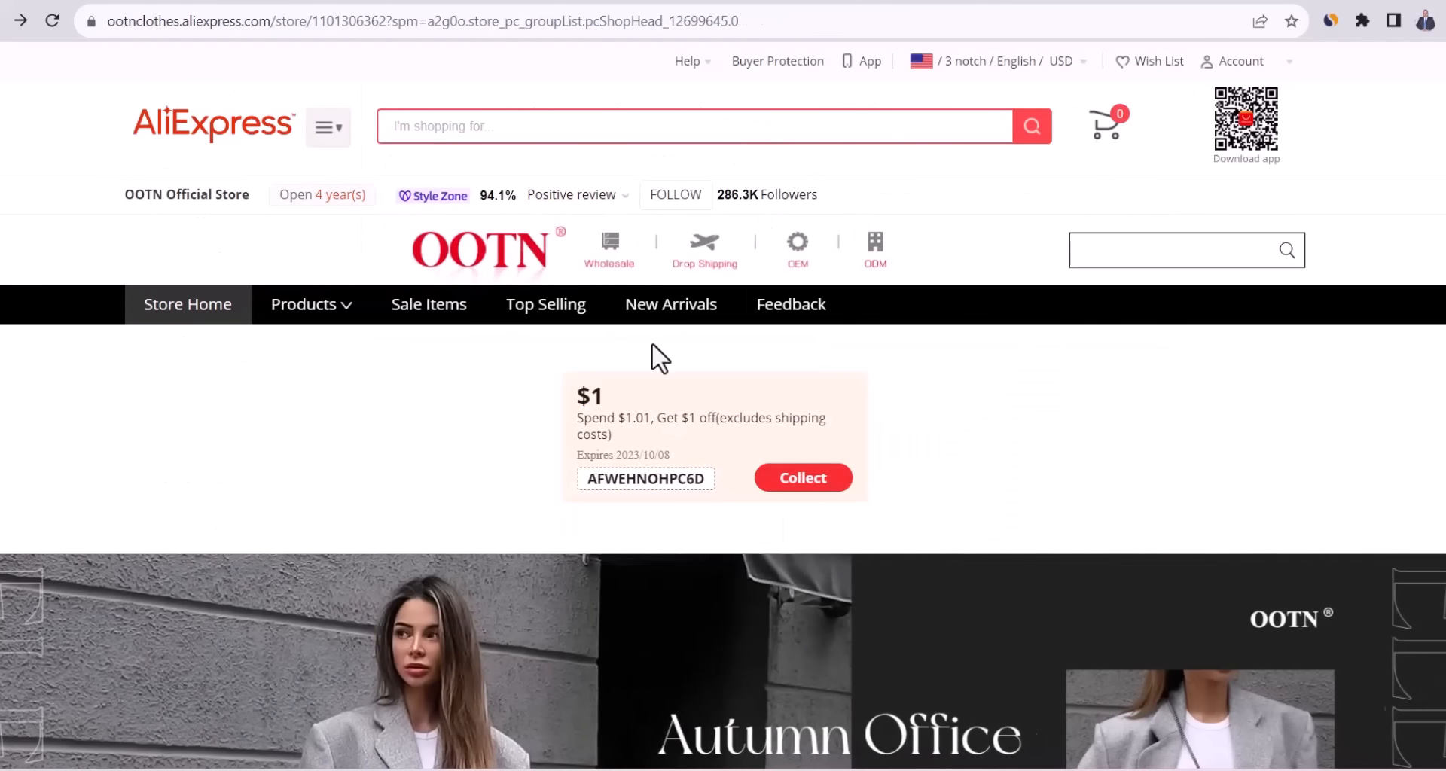
# Open the OOTN store's Women Dresses category, with 106 items sorted by orders.
pyautogui.moveTo(330, 315)
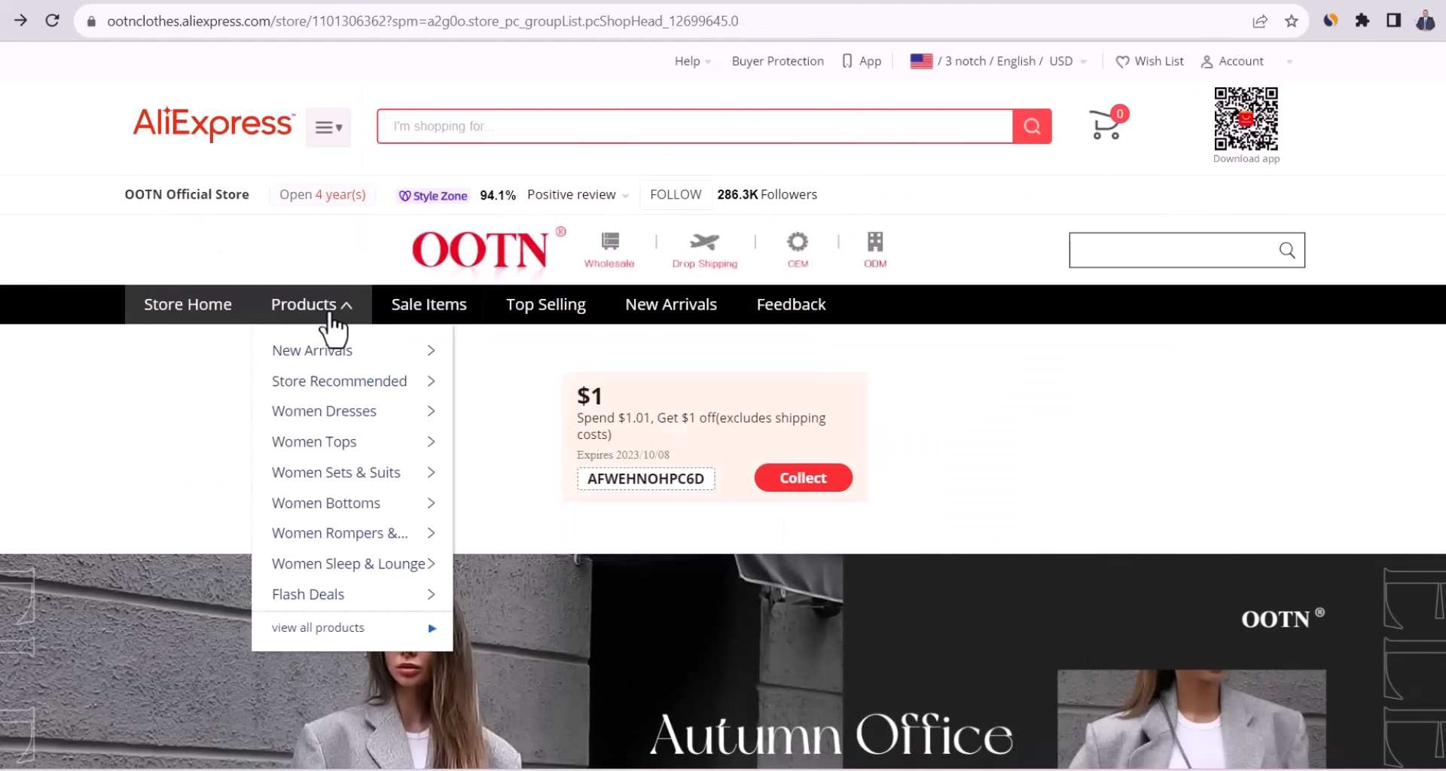
pyautogui.click(330, 411)
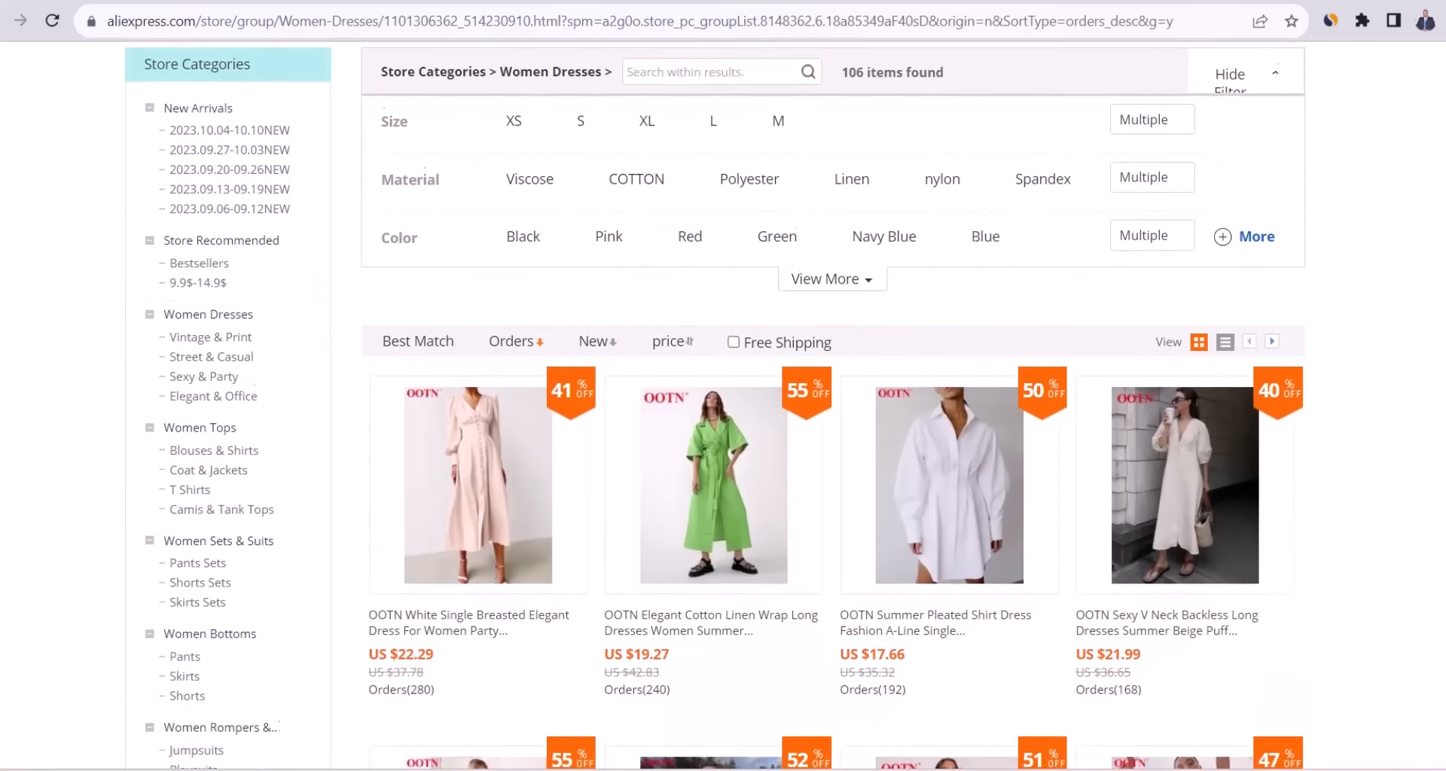
pyautogui.scroll(-5, 715, 404)
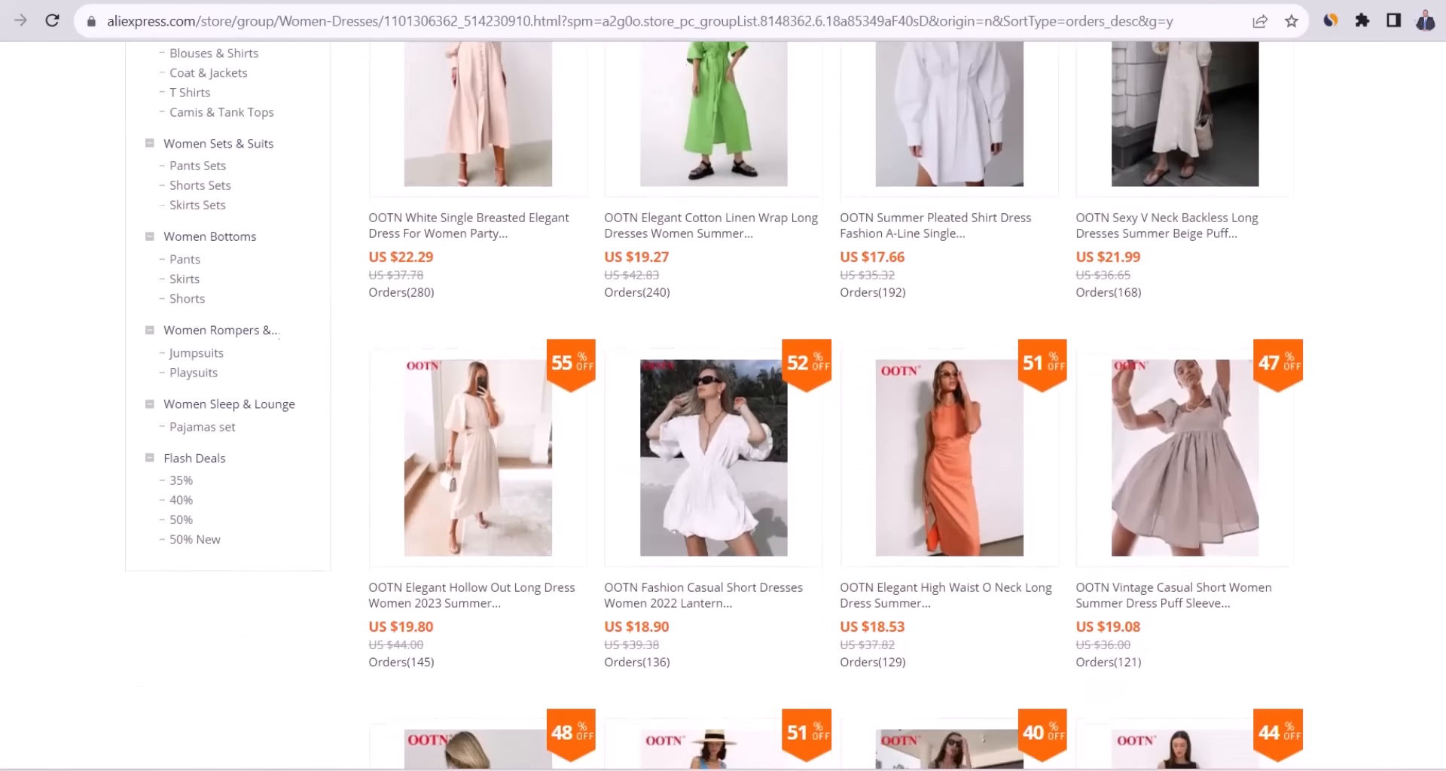
pyautogui.scroll(1, 1400, 227)
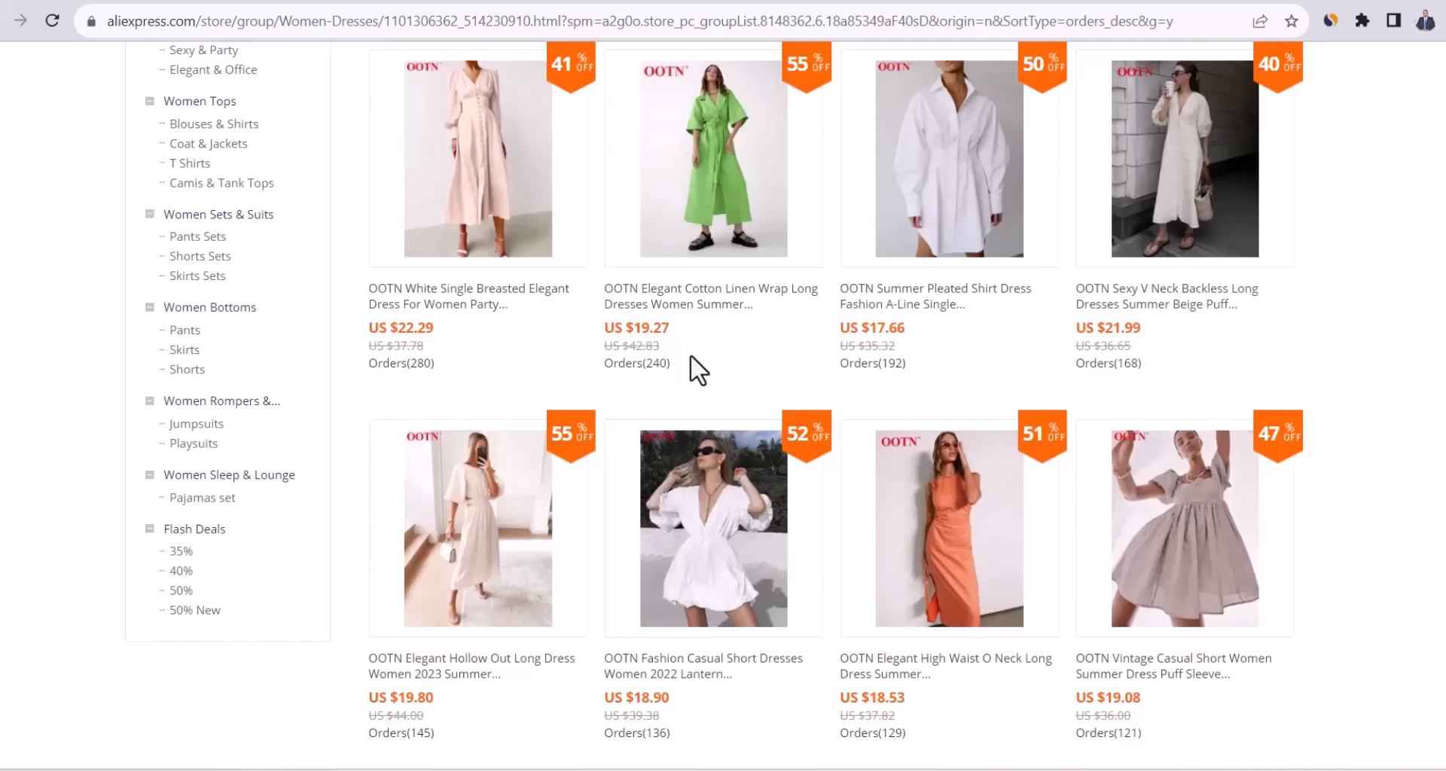
# In the DSers pricing rule, set price to cost × 3 and compared-at price to cost × 6, then save.
pyautogui.click(482, 1)
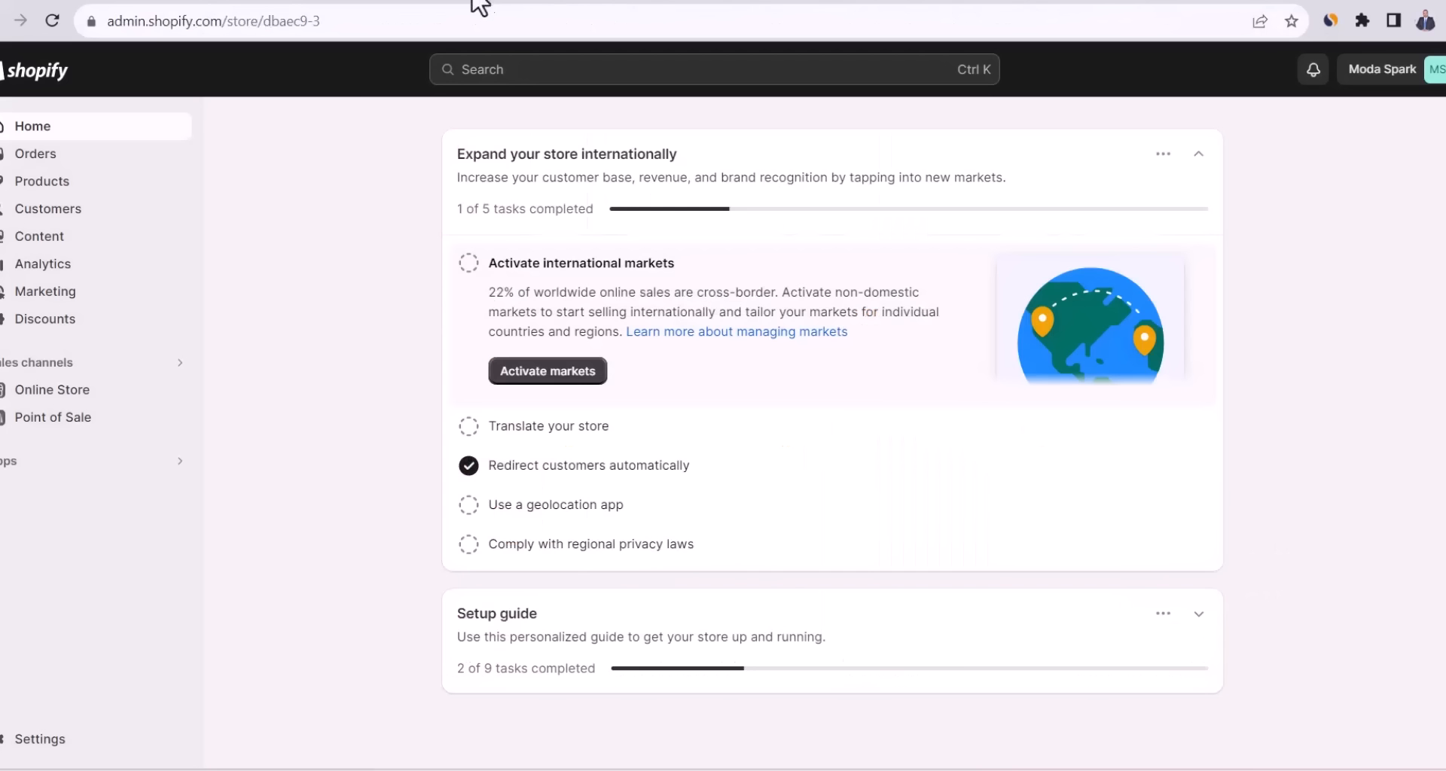
pyautogui.click(66, 465)
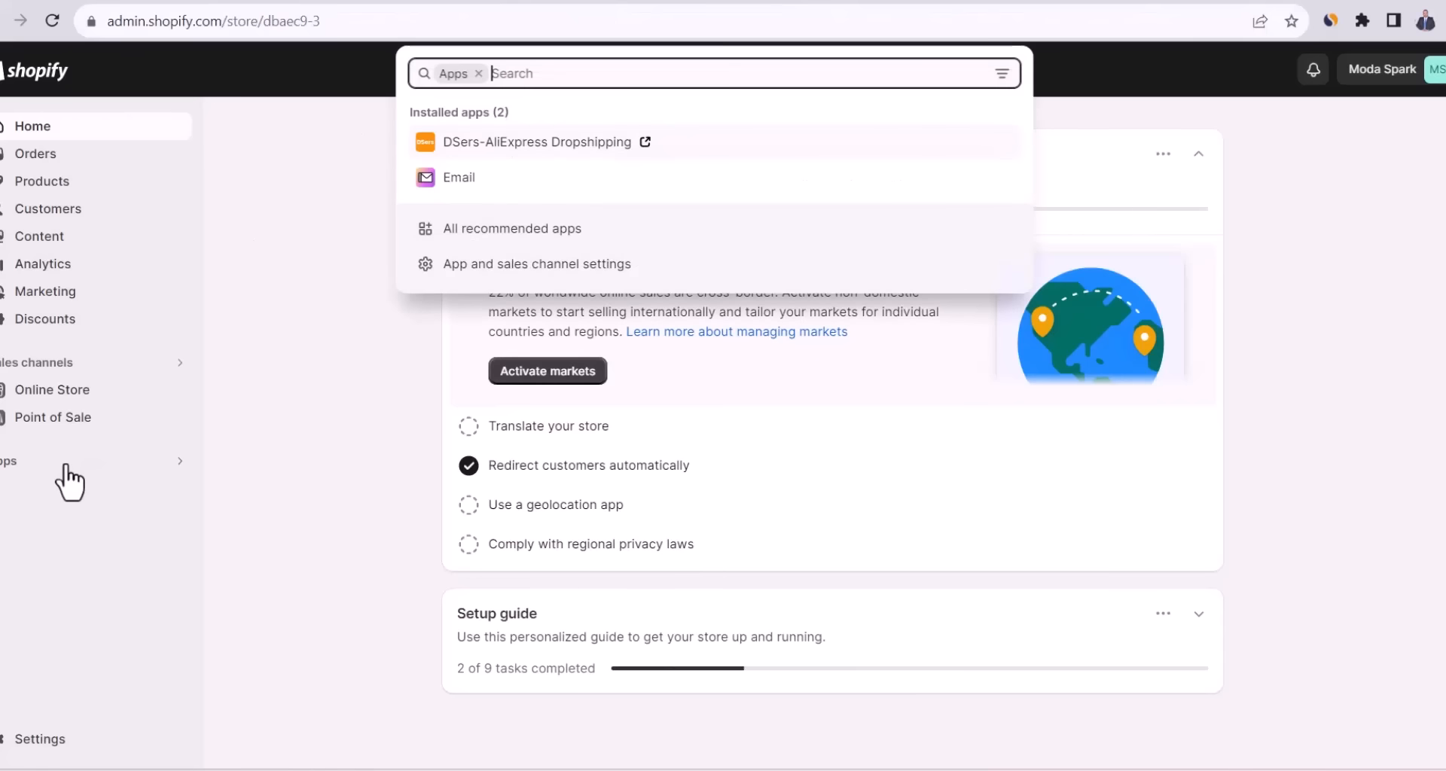
pyautogui.click(571, 148)
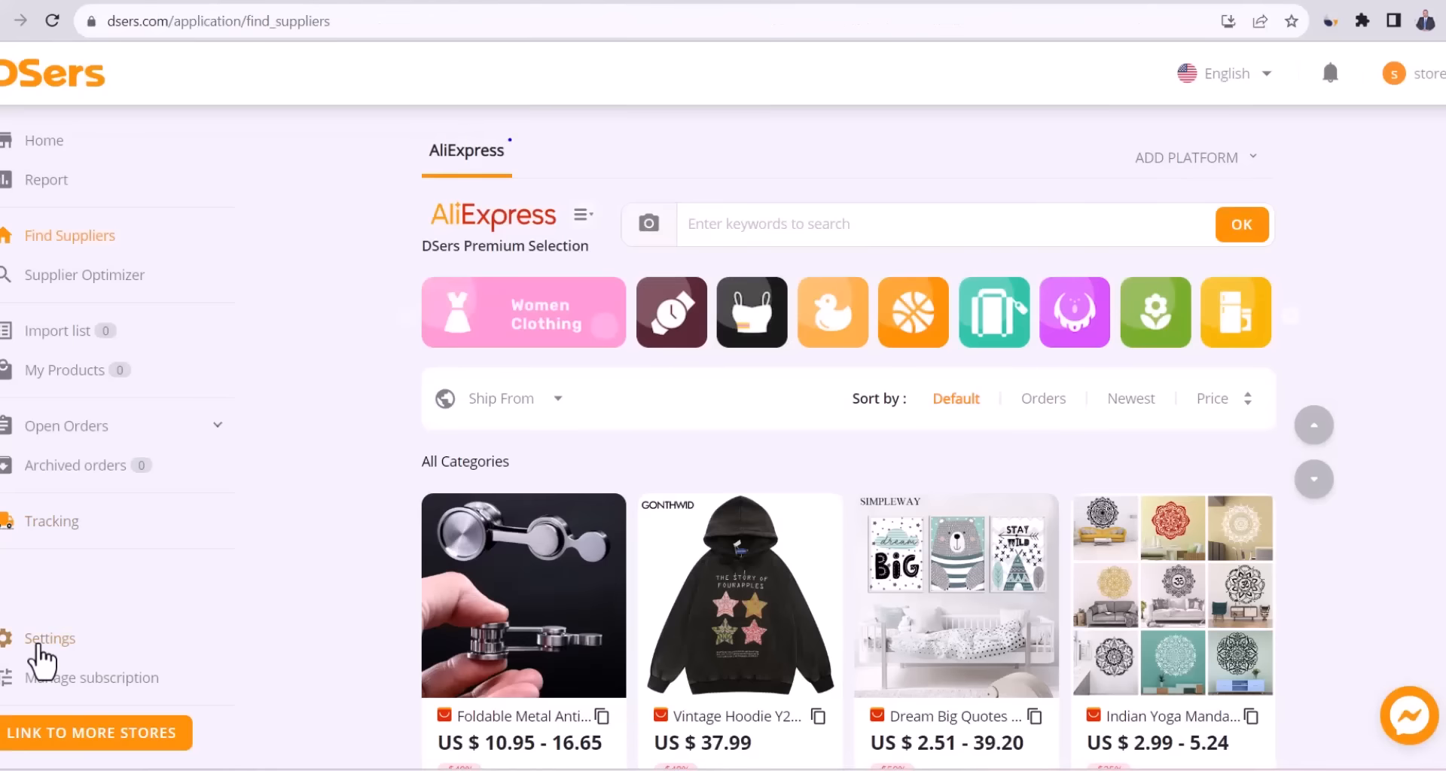
pyautogui.click(43, 659)
pyautogui.scroll(-6, 323, 316)
pyautogui.click(323, 313)
pyautogui.click(301, 417)
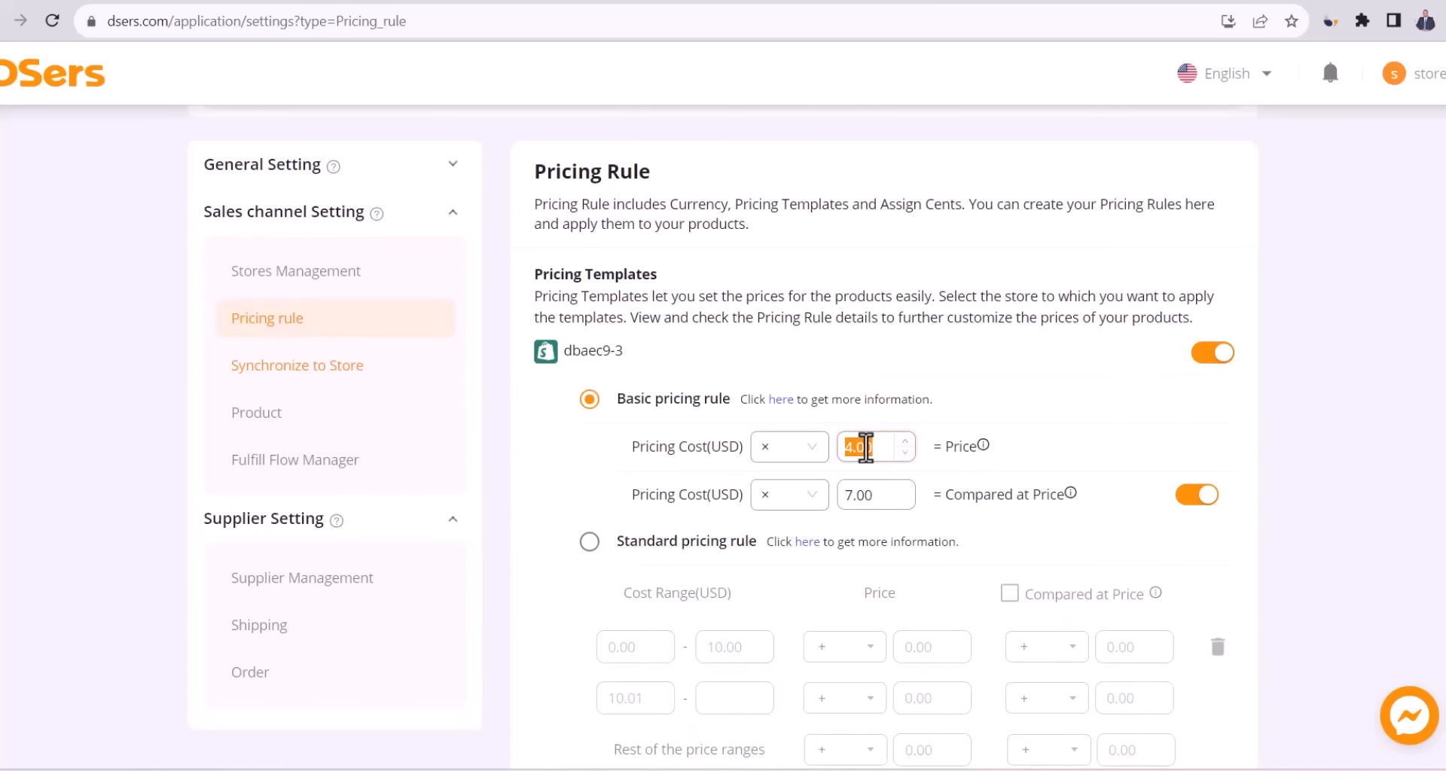
pyautogui.write('3')
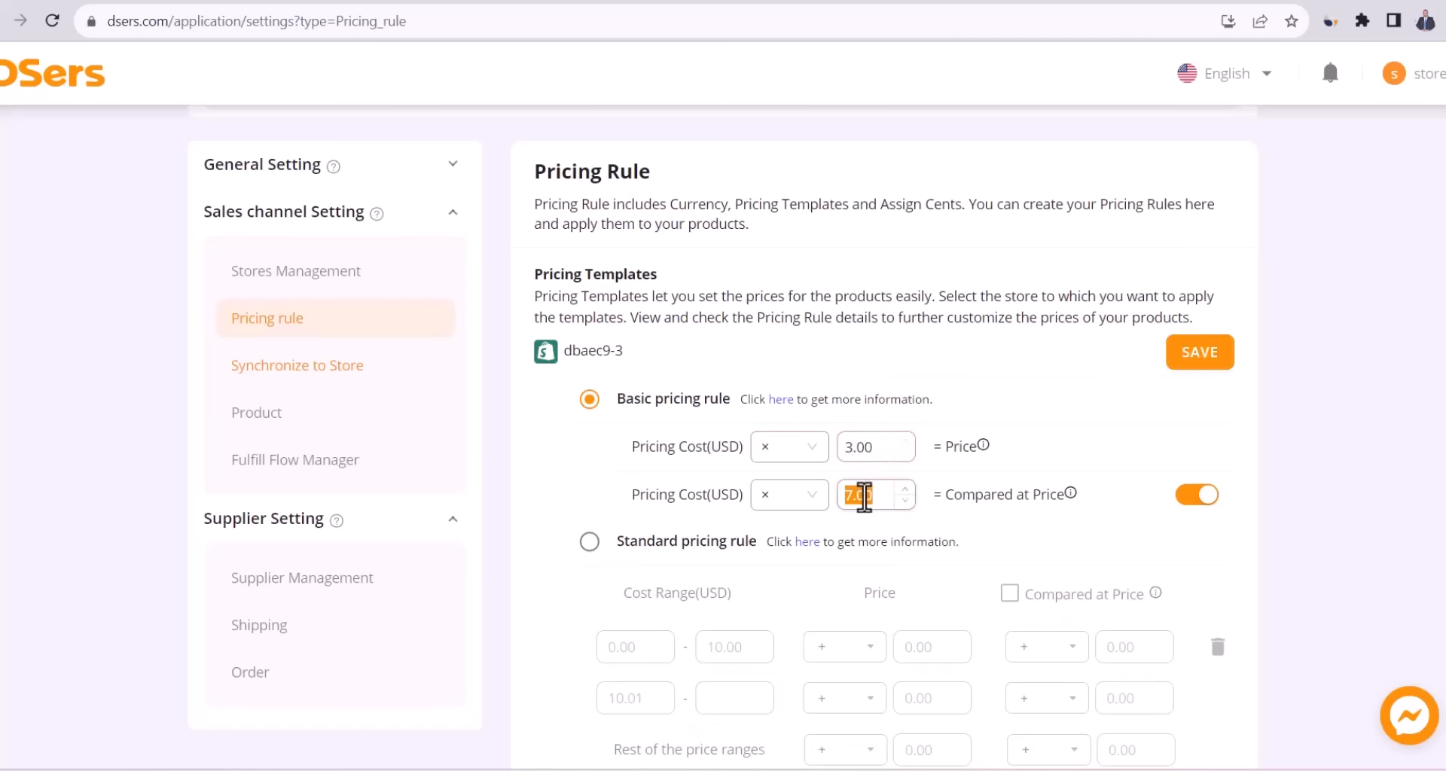
pyautogui.click(1201, 359)
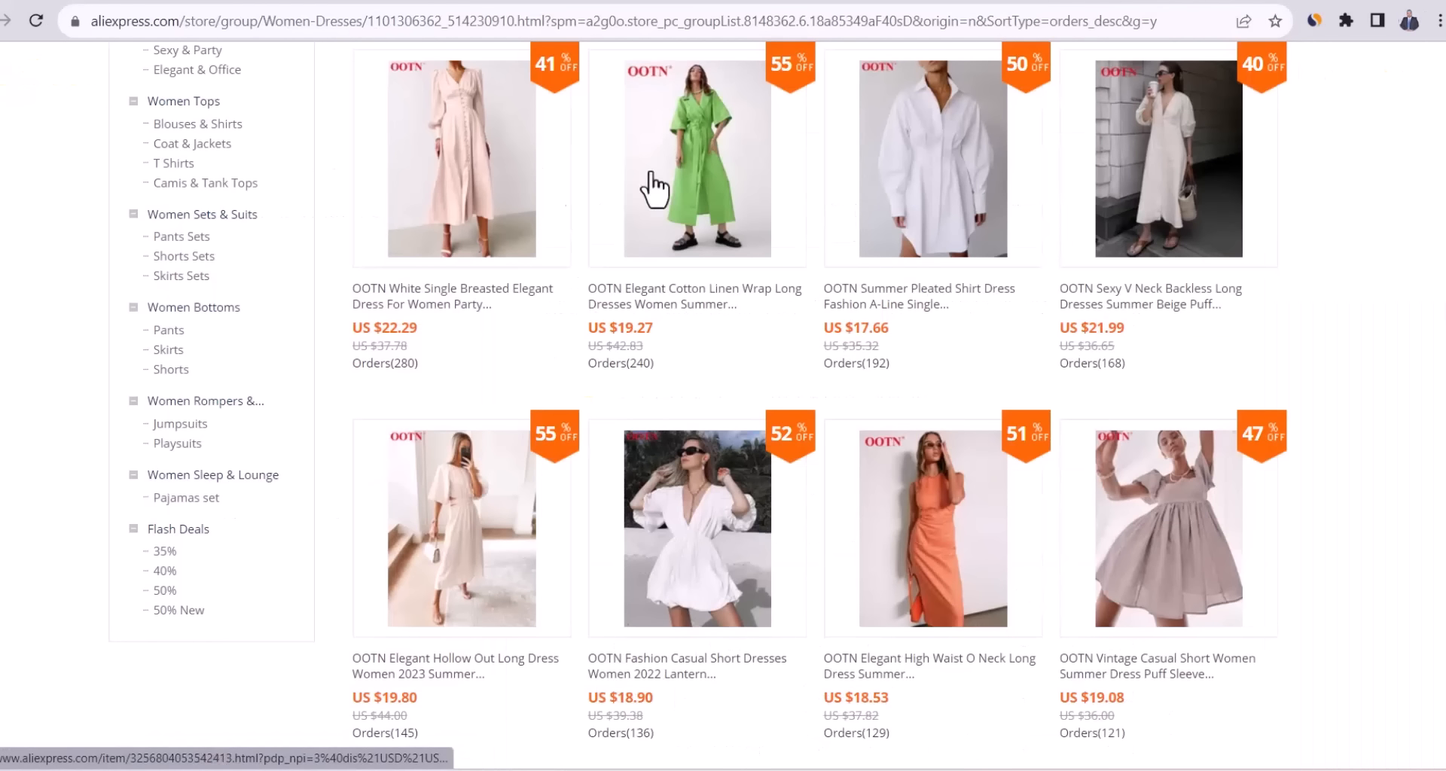
# Add OOTN's white single-breasted dress to DSers.
pyautogui.click(486, 205)
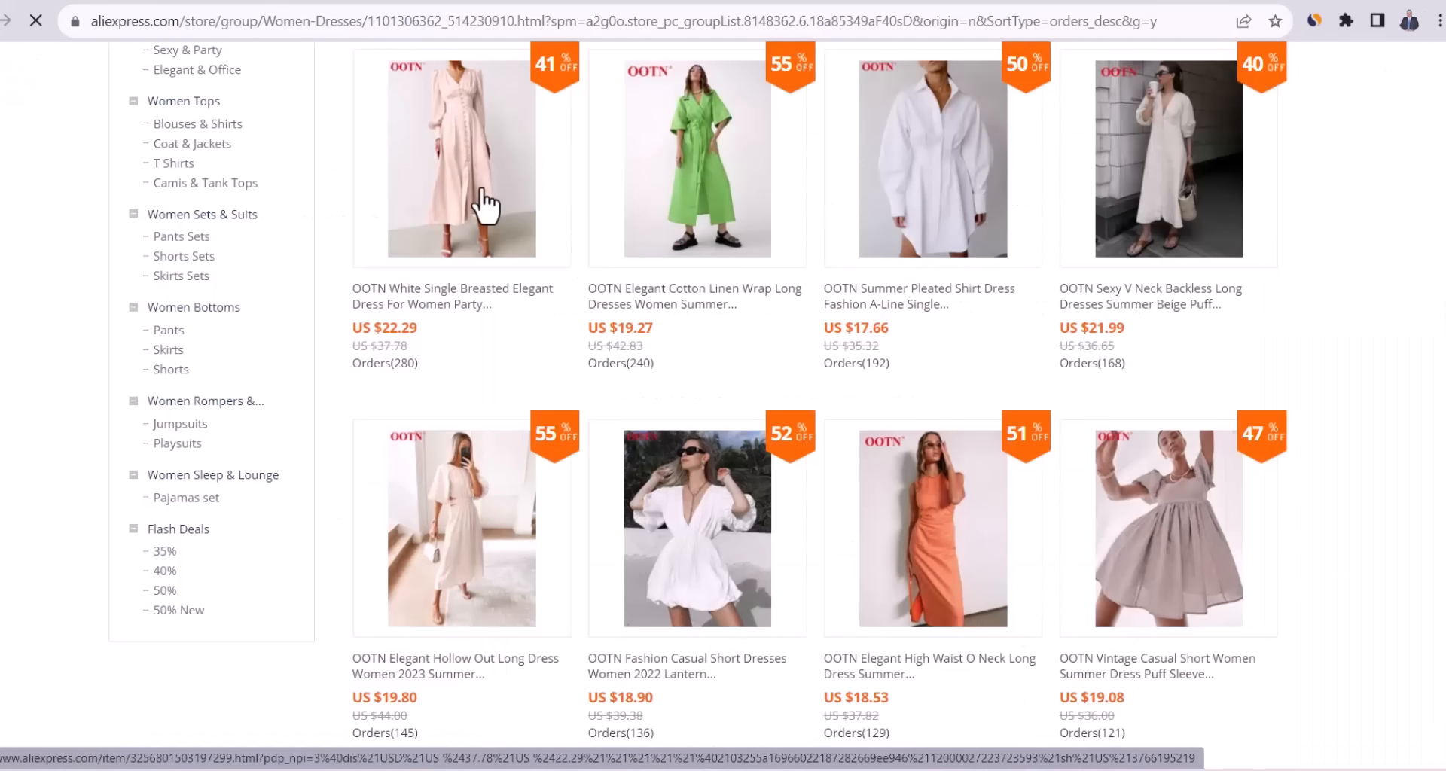
pyautogui.scroll(-7, 486, 205)
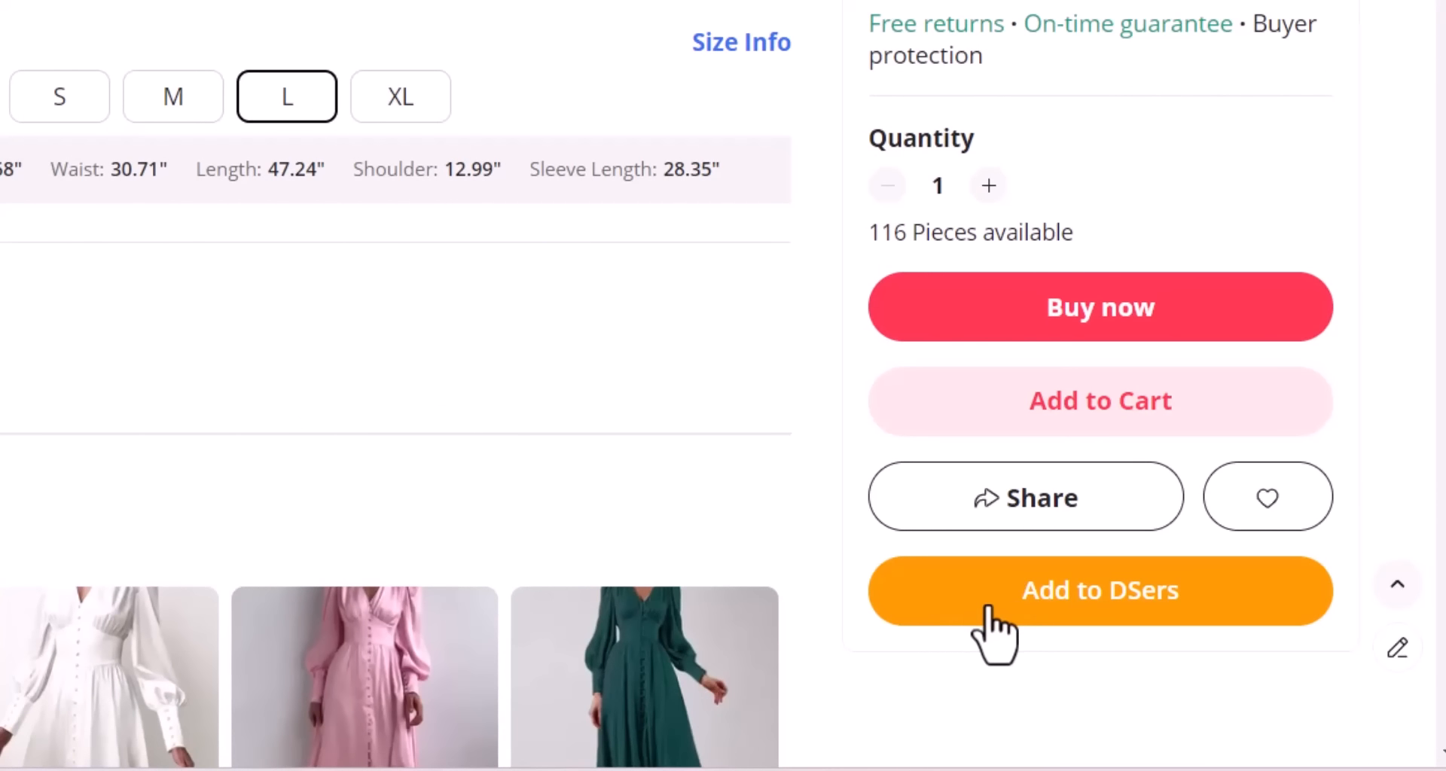
pyautogui.click(988, 607)
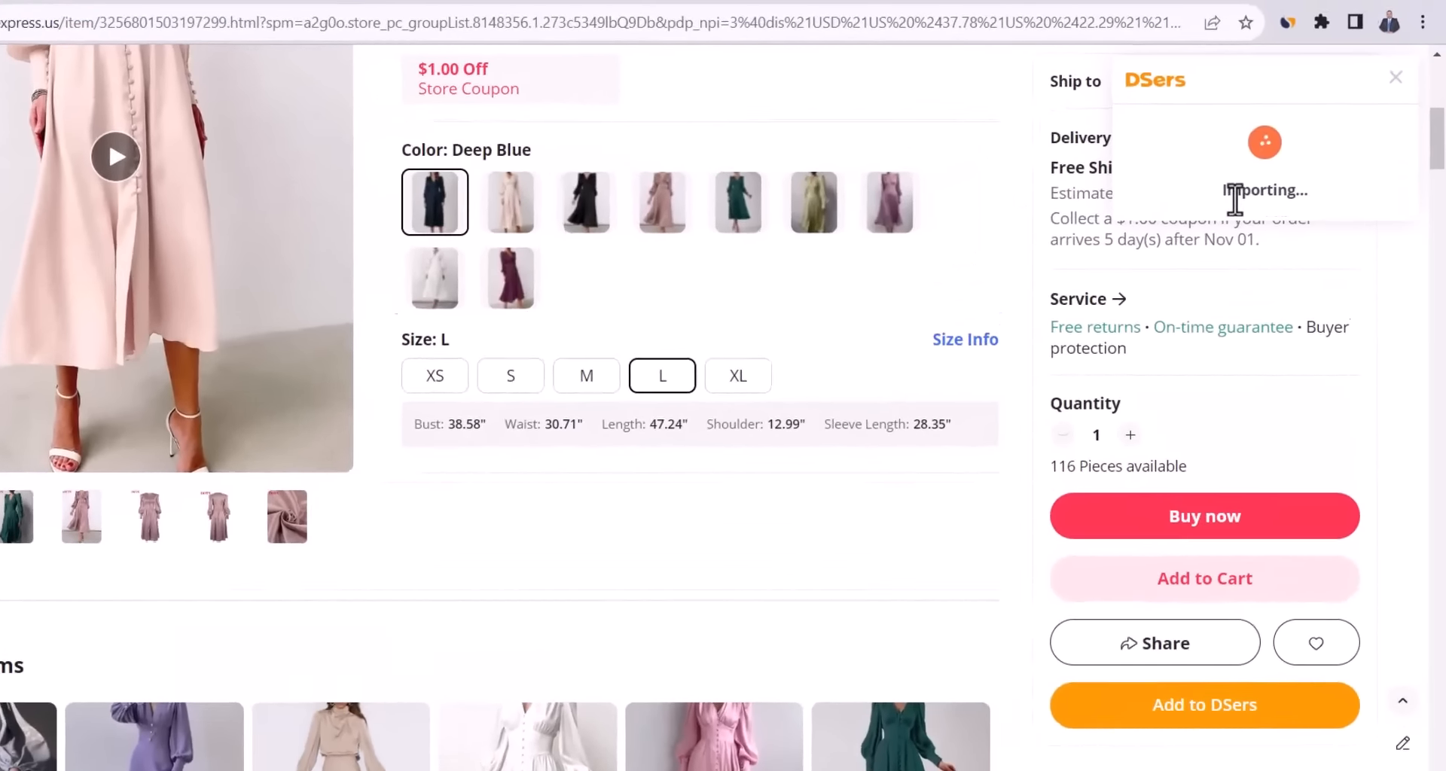
pyautogui.doubleClick(1252, 180)
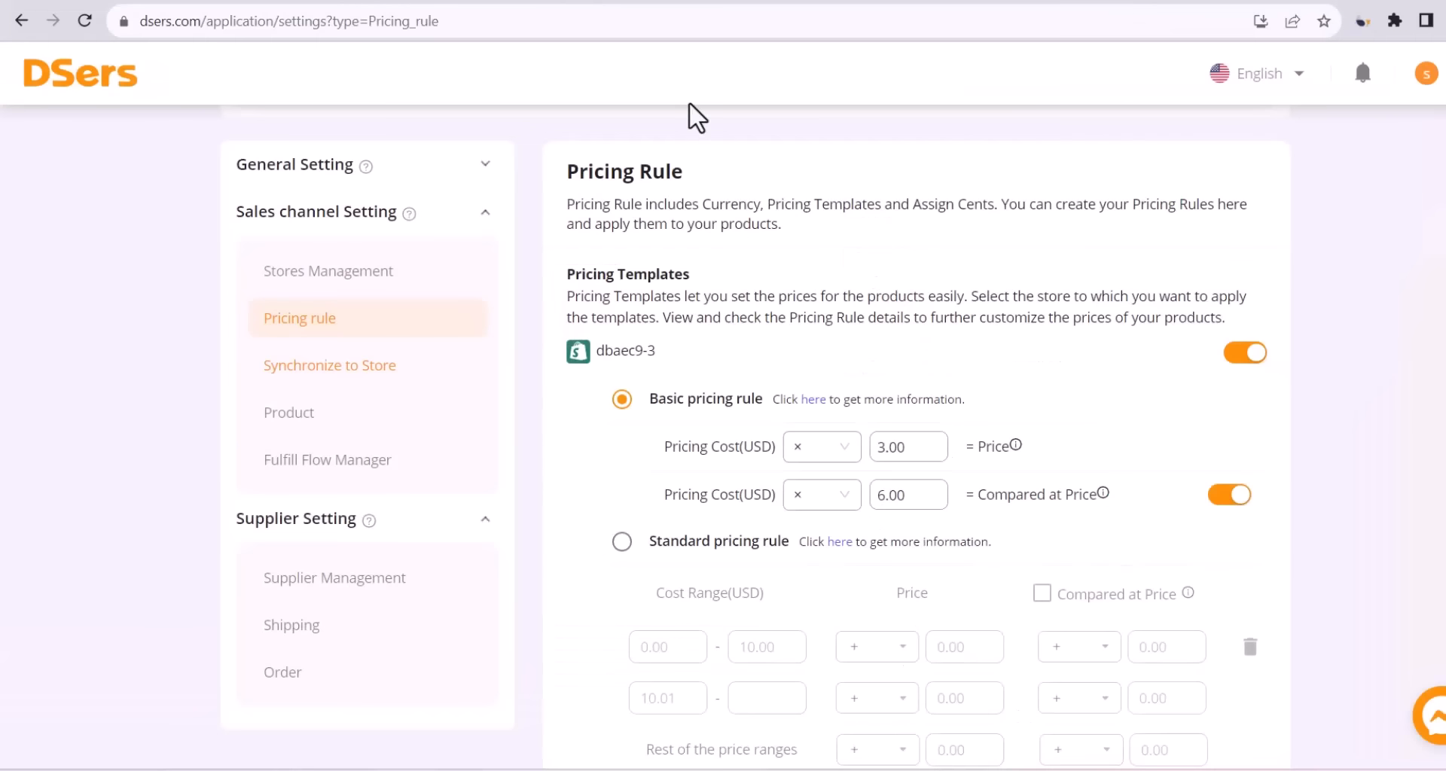
# Verify the dress in the DSers Import list at $22.29 cost, then return to OOTN's dresses.
pyautogui.click(113, 88)
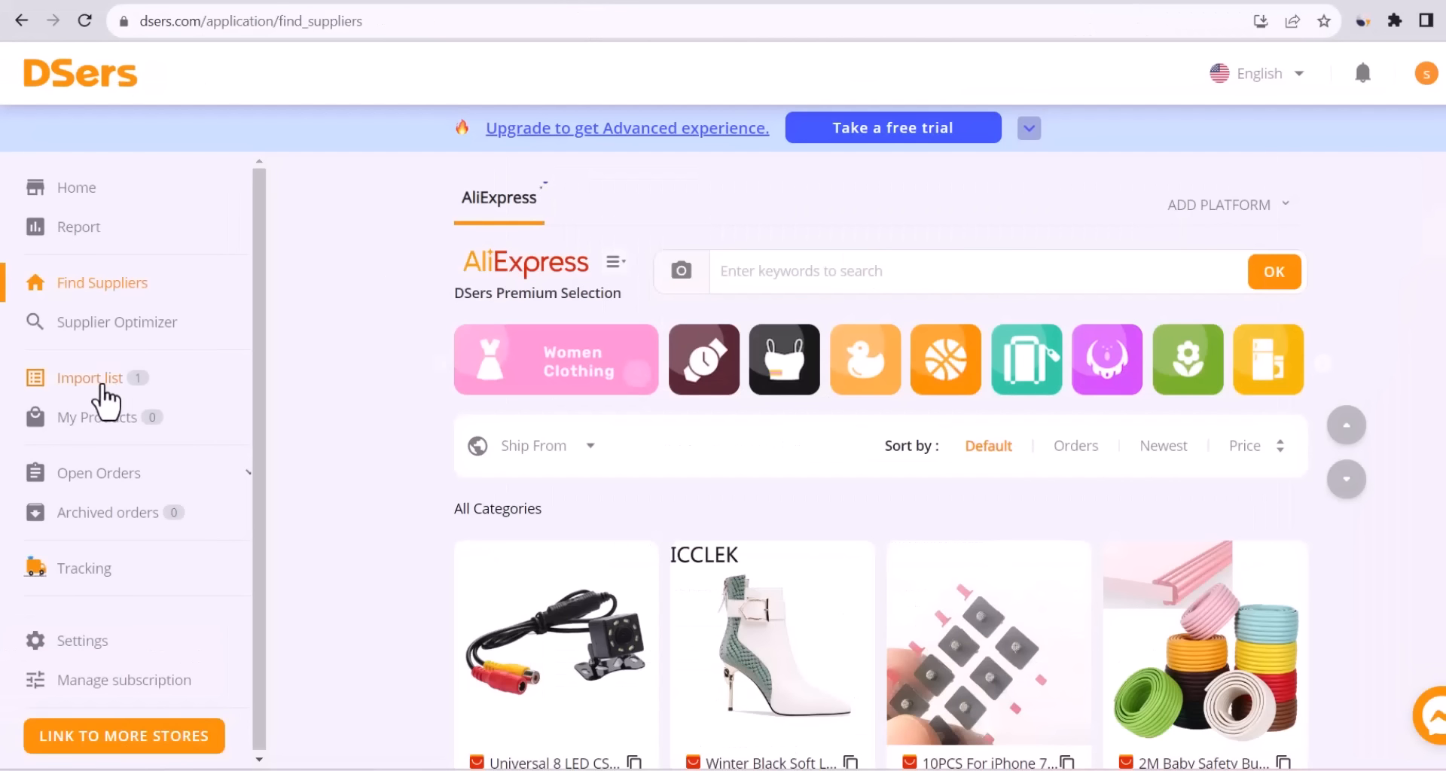
pyautogui.click(105, 388)
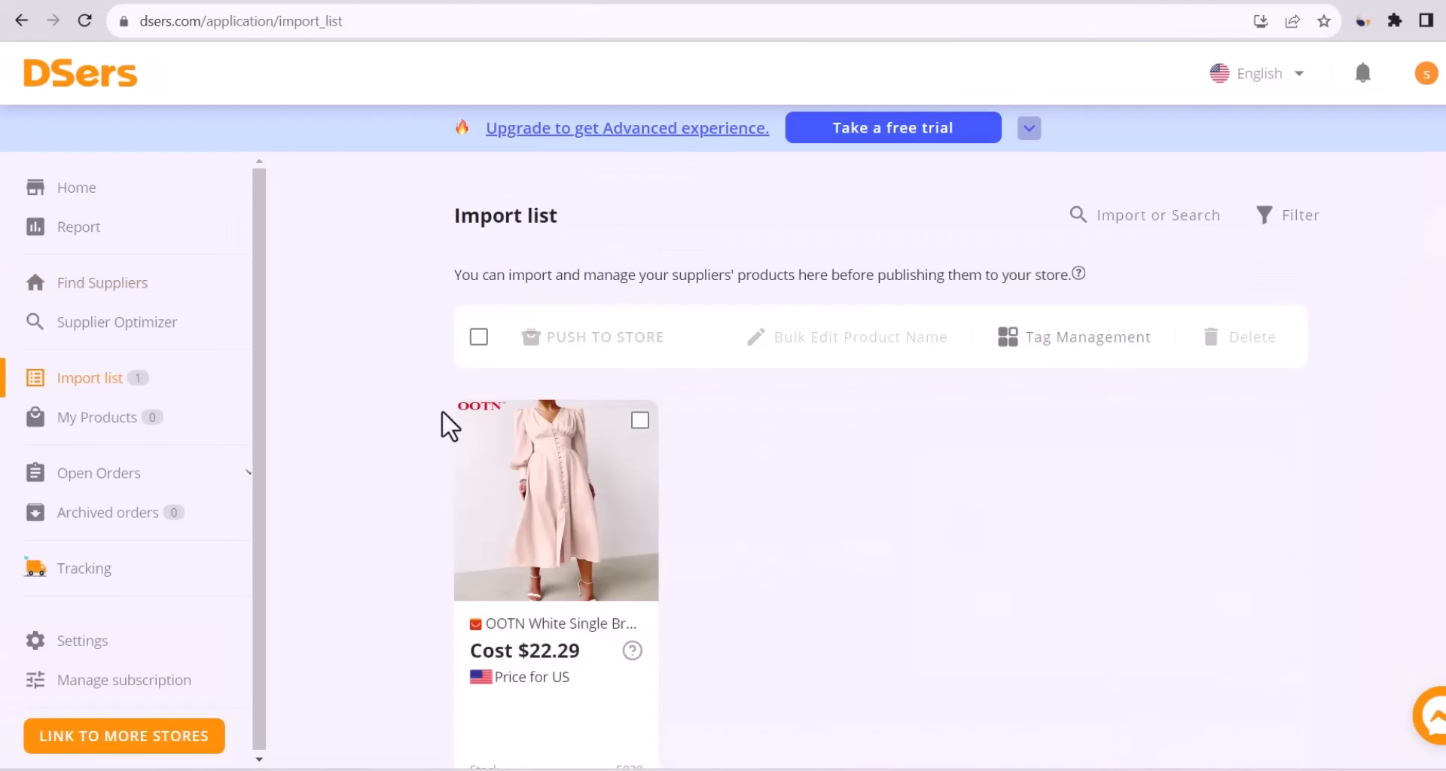
pyautogui.moveTo(506, 559)
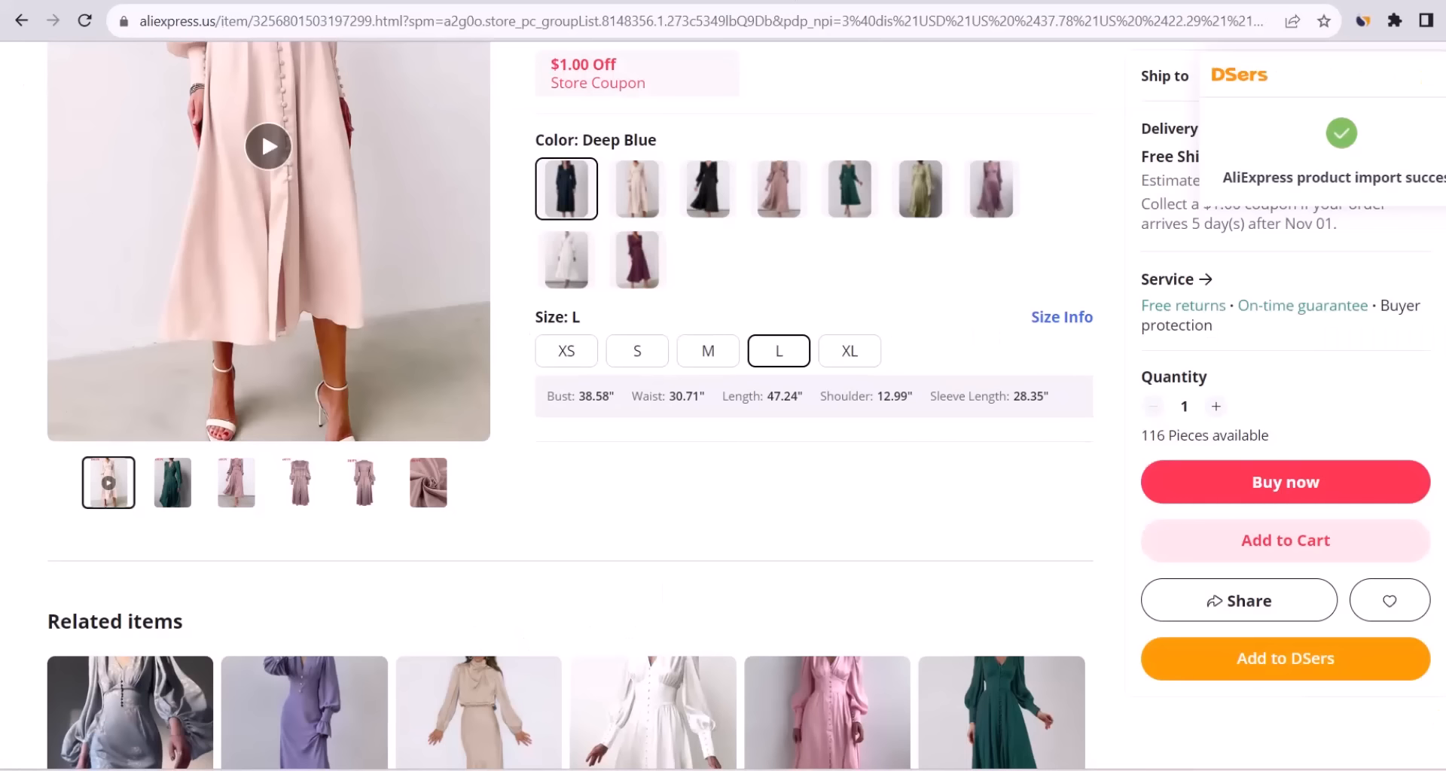
pyautogui.click(16, 21)
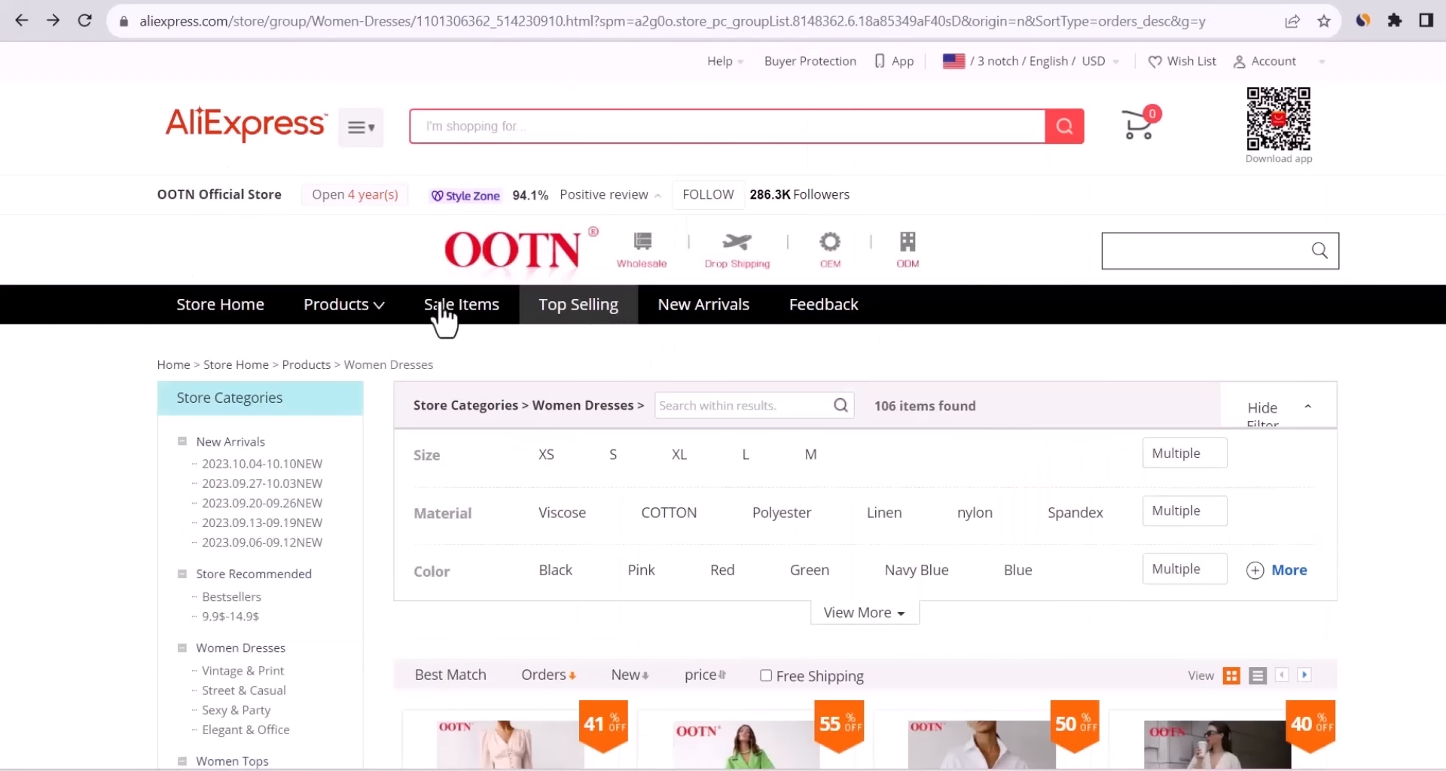
# Add OOTN's most-ordered Women Tops item, the $13.34 Office Lady blouse, to DSers.
pyautogui.moveTo(359, 314)
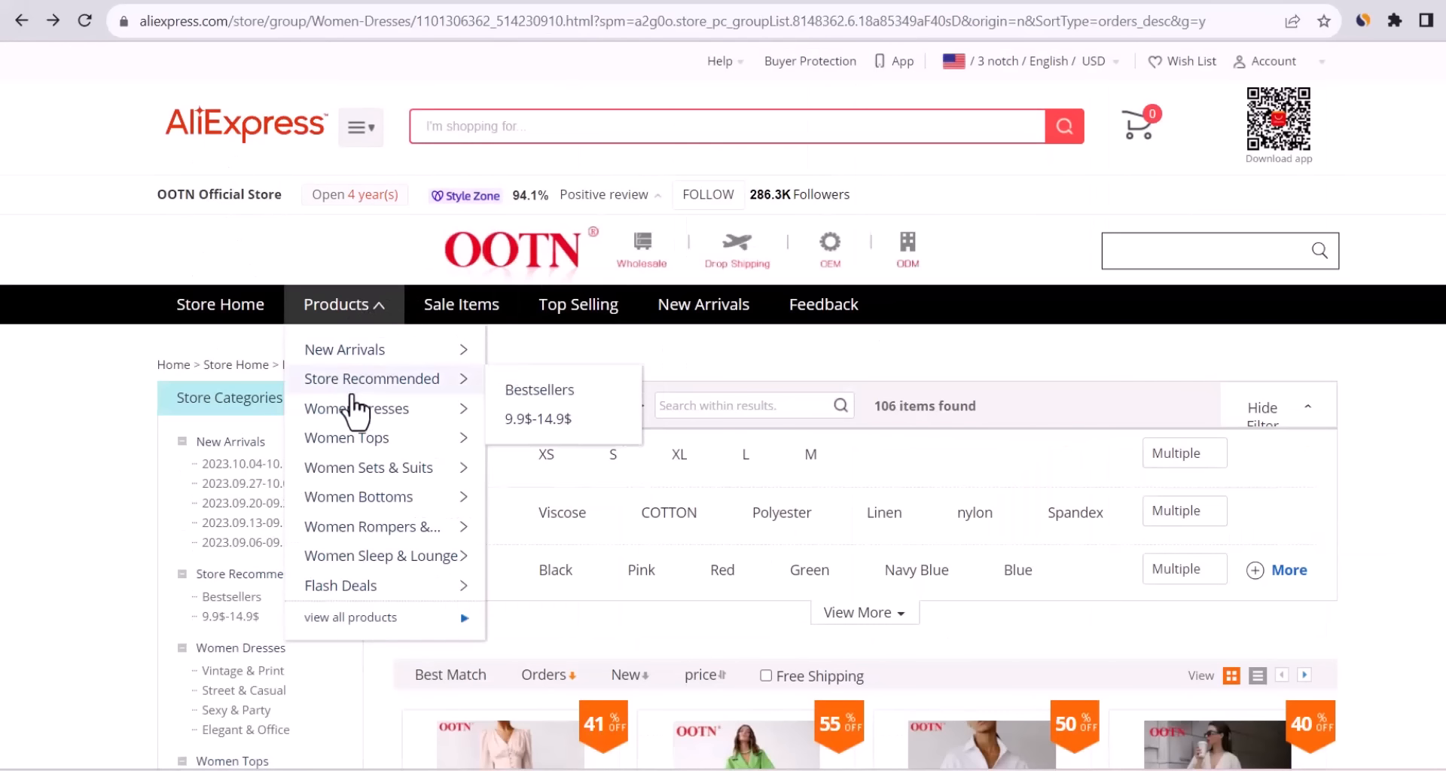
pyautogui.click(348, 440)
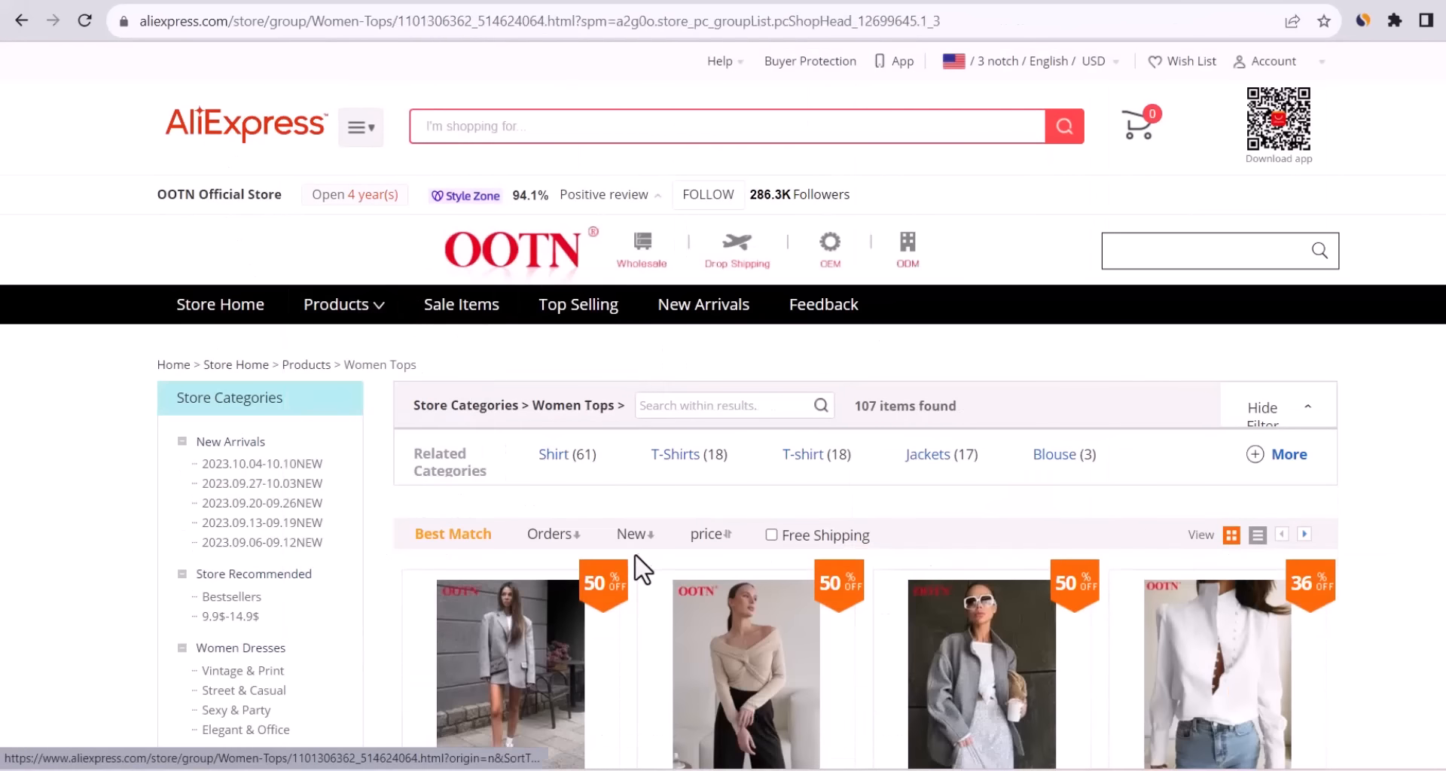
pyautogui.click(558, 533)
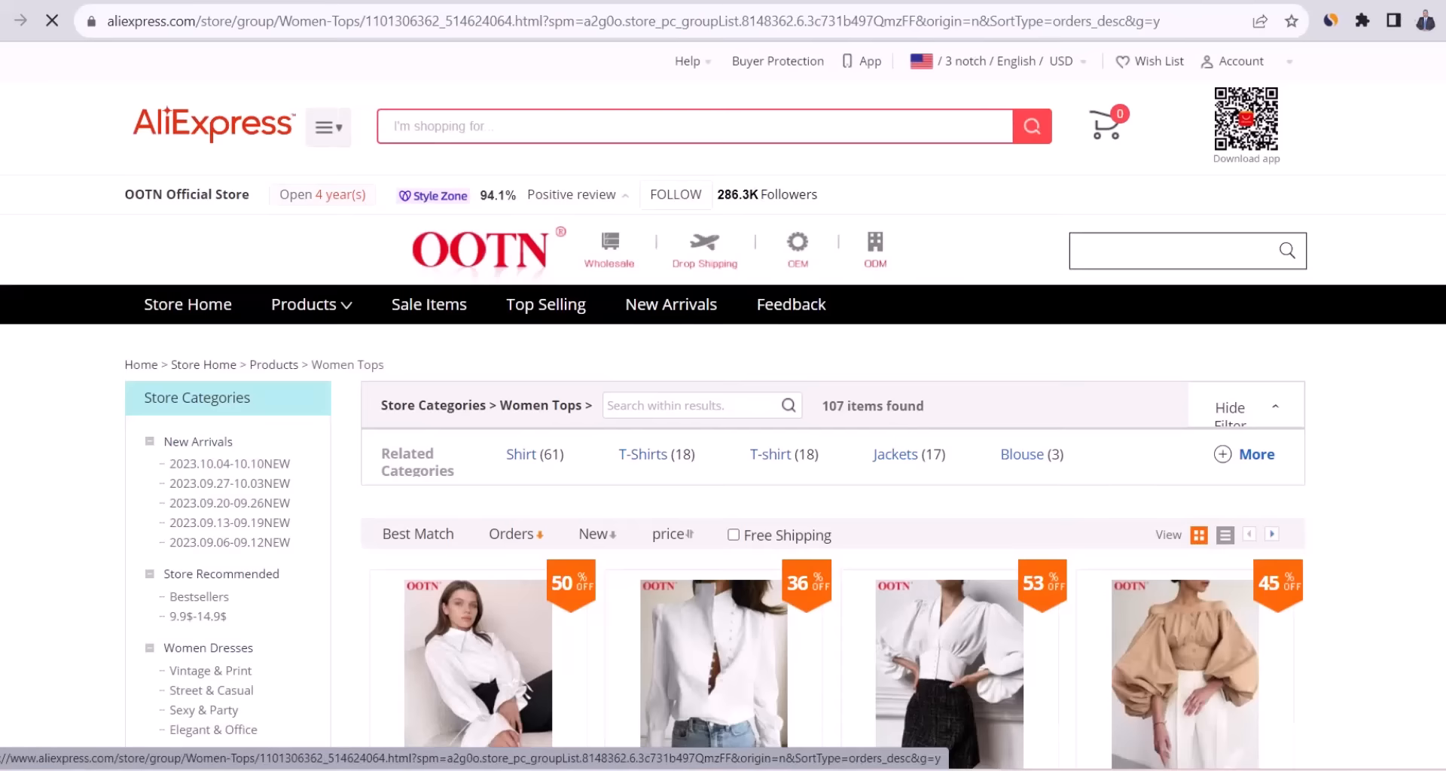
pyautogui.scroll(-3, 687, 404)
pyautogui.click(478, 467)
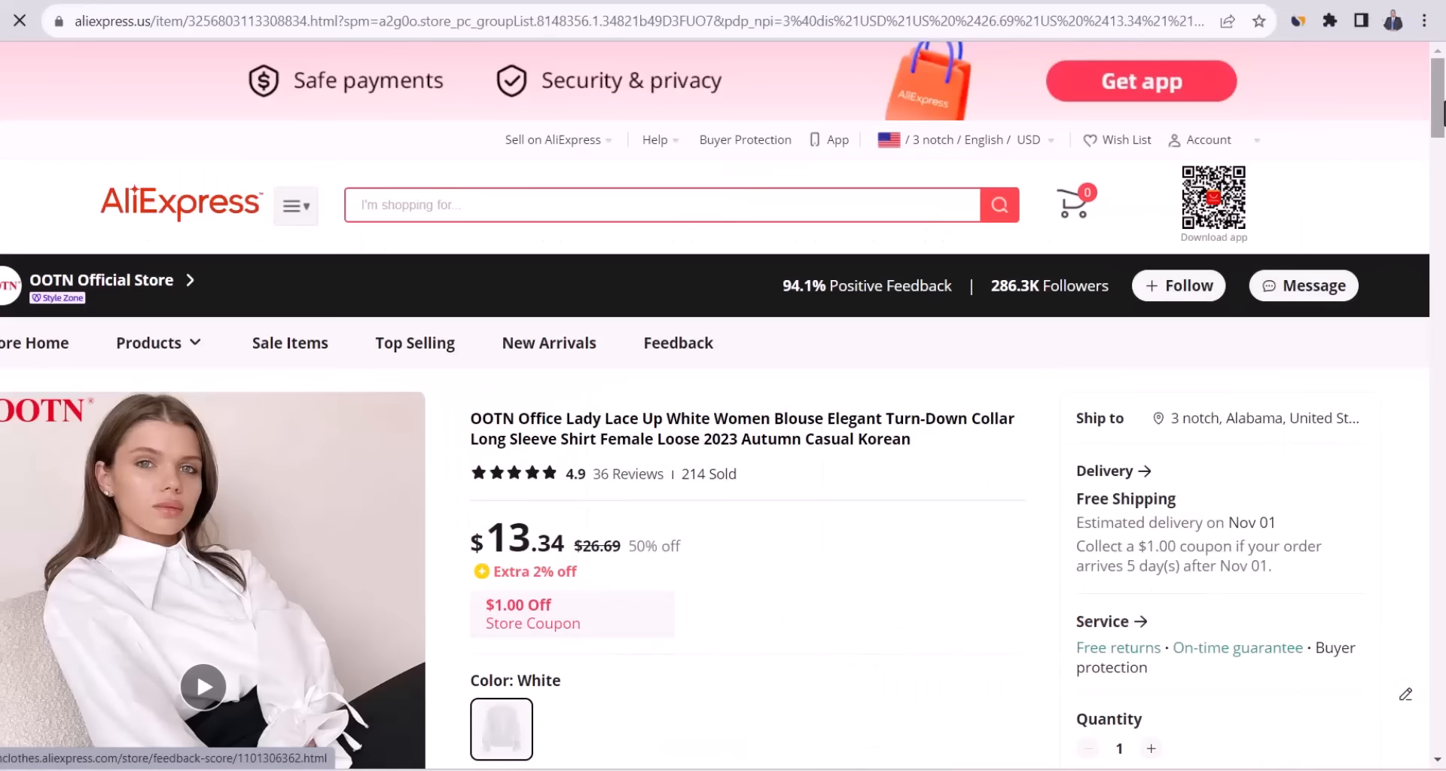
pyautogui.moveTo(1438, 129); pyautogui.dragTo(1438, 167)
pyautogui.click(1197, 672)
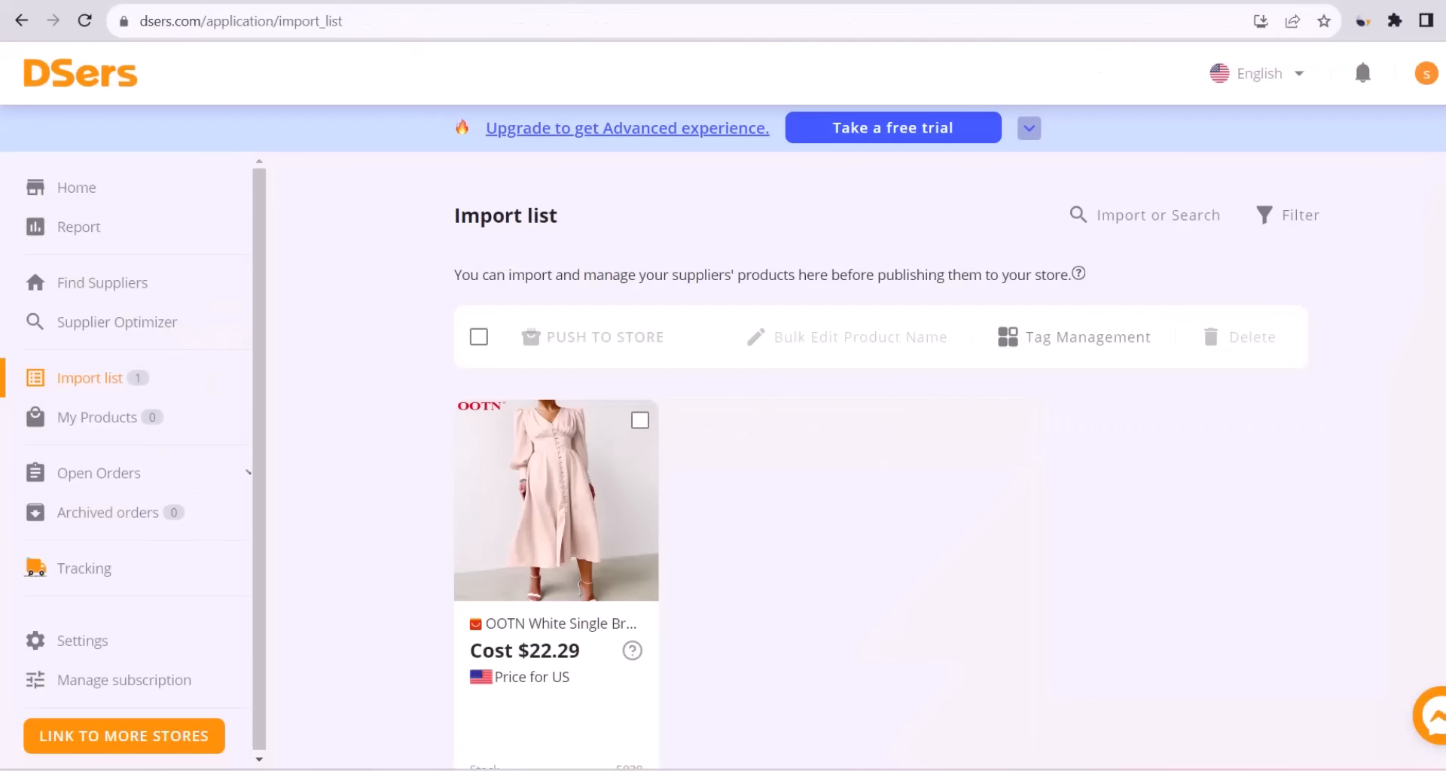
# Import the $15.22 Elegant Turtleneck top into DSers by its product link.
pyautogui.click(84, 21)
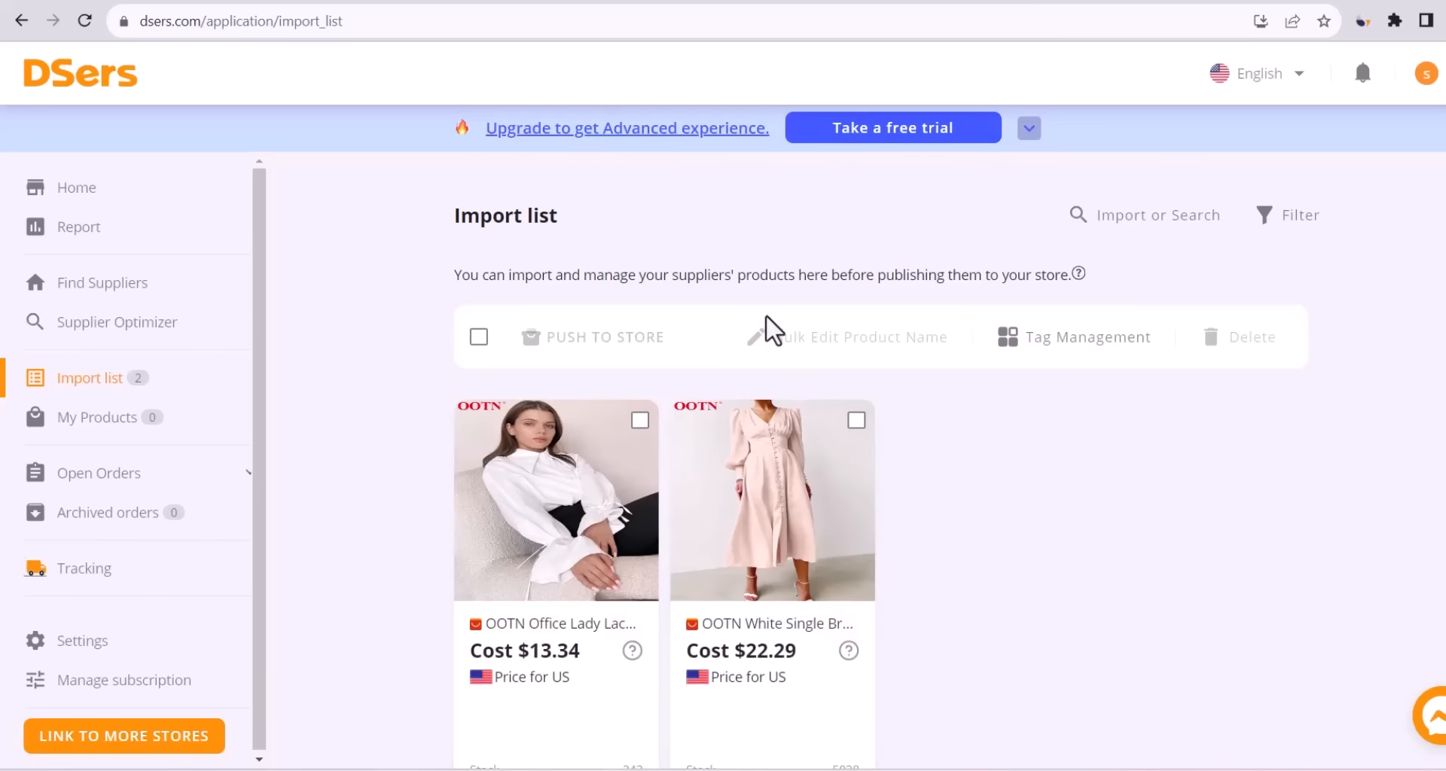
pyautogui.click(482, 21)
pyautogui.click(1155, 226)
pyautogui.hotkey('ctrl', 'v')
pyautogui.click(1198, 230)
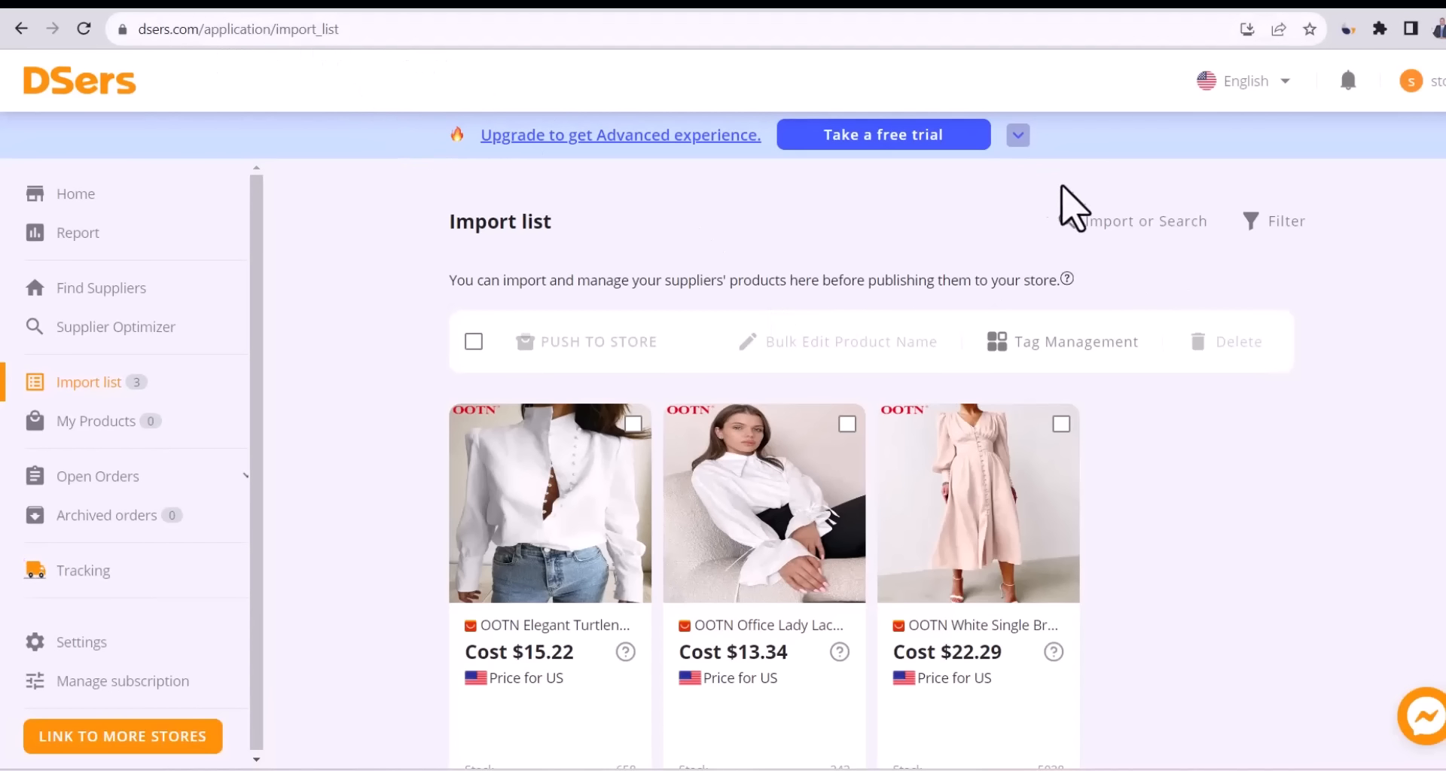
pyautogui.scroll(-2, 1155, 394)
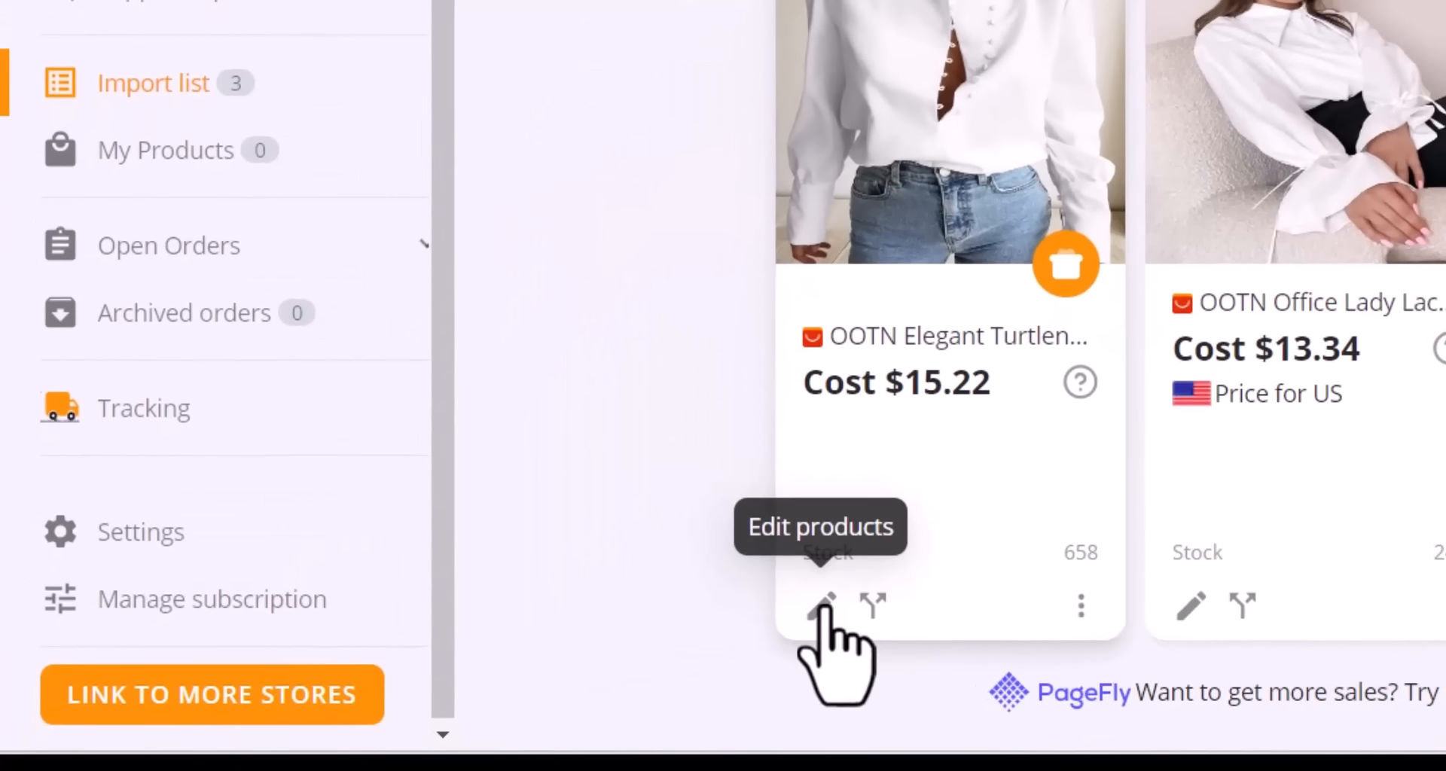
# Rename the turtleneck top to 'Sarah Top', check its variants, and bring up its description.
pyautogui.click(822, 606)
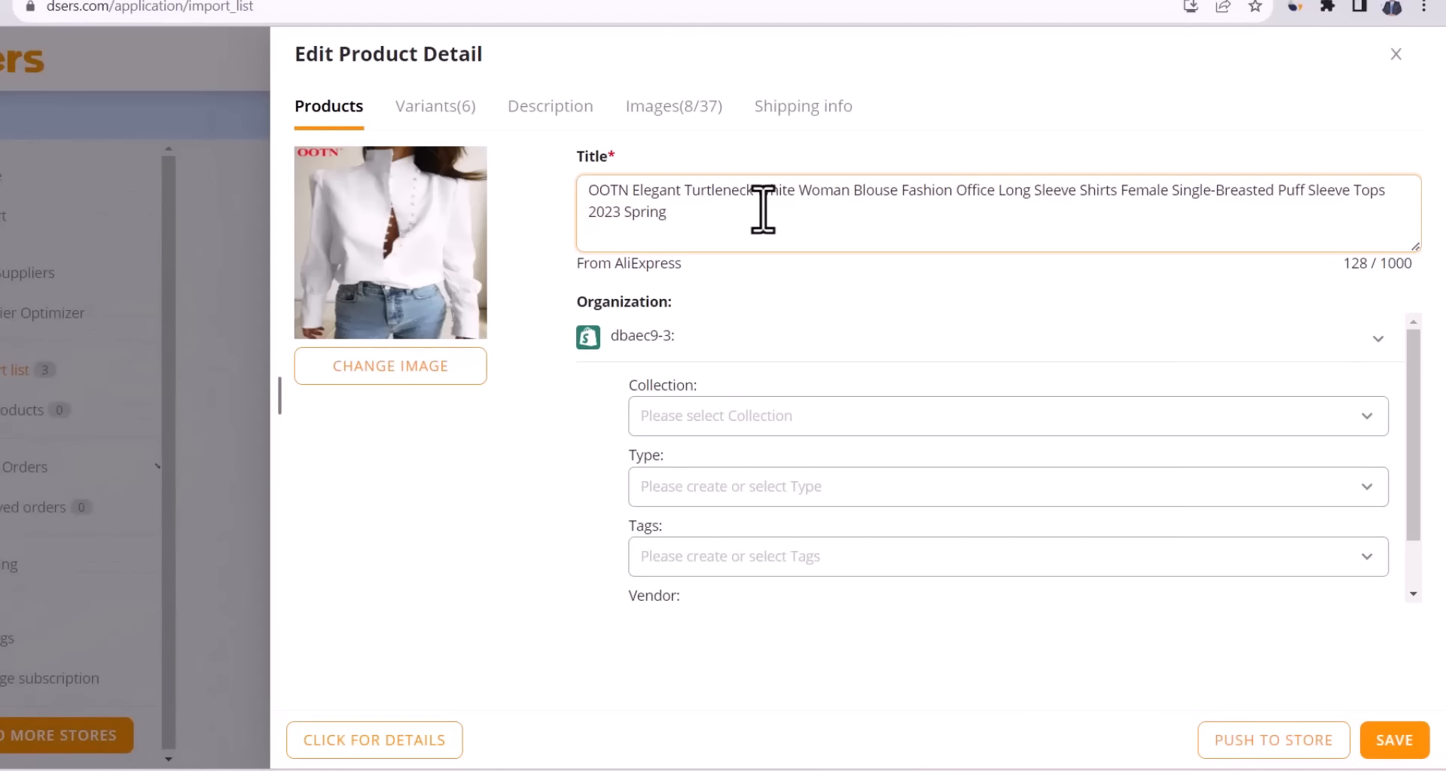
pyautogui.hotkey('ctrl', 'a')
pyautogui.write('S')
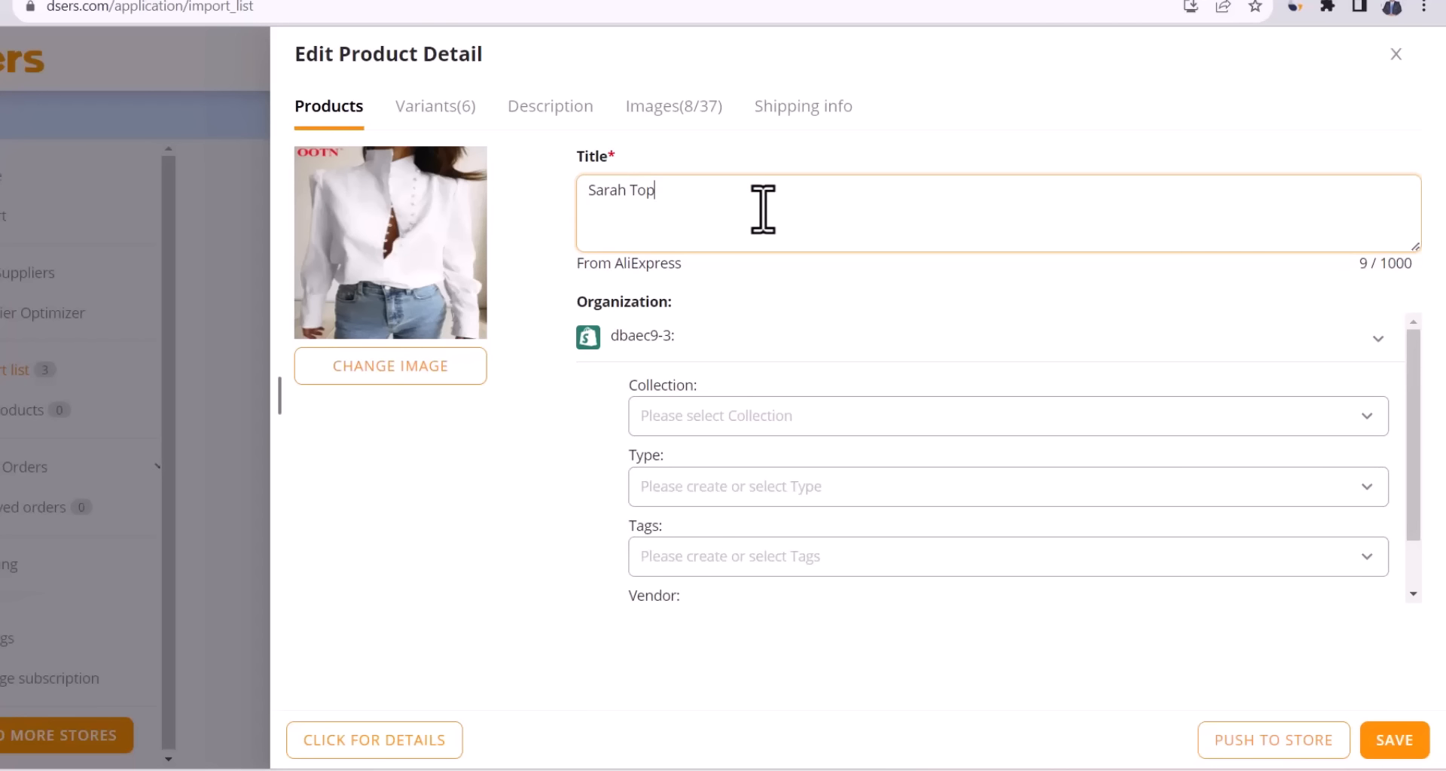
pyautogui.click(435, 109)
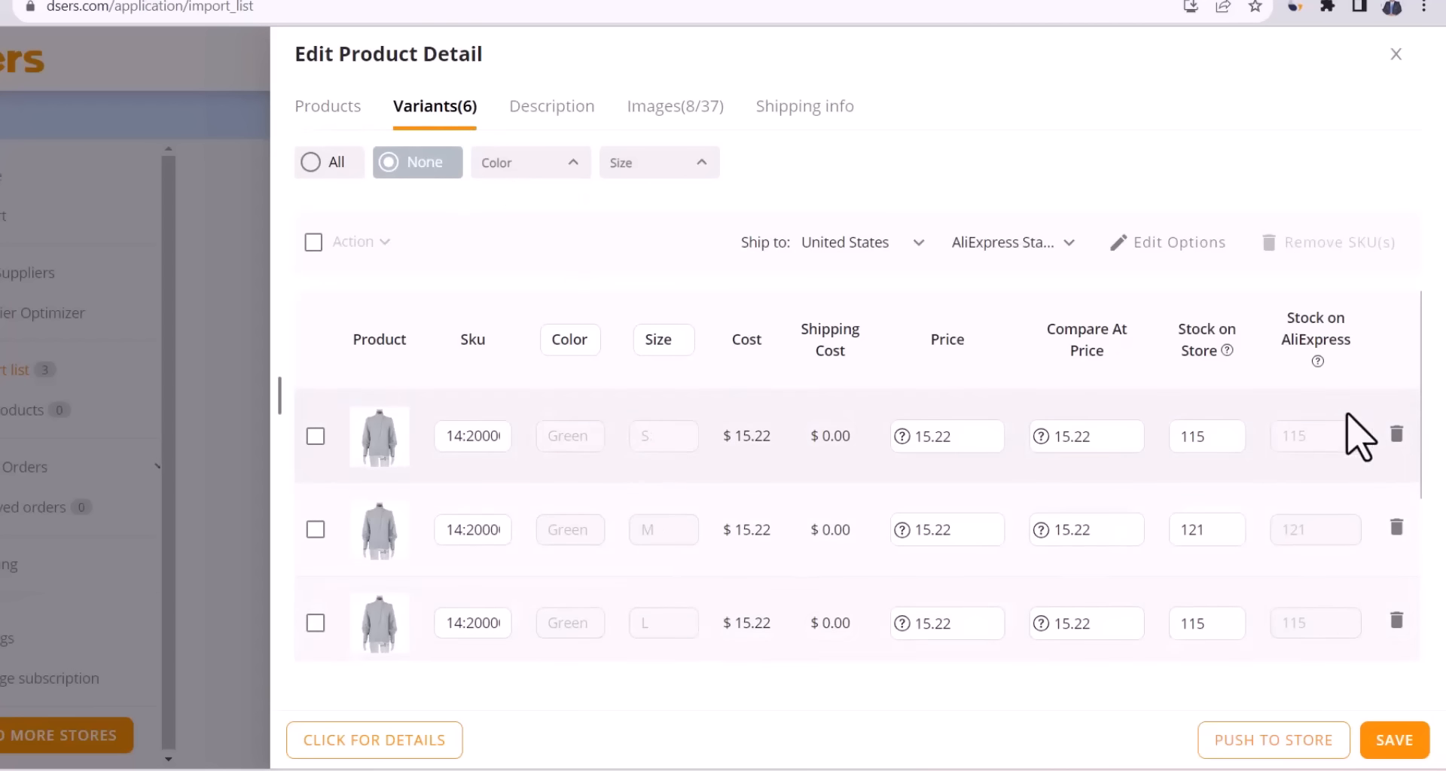
pyautogui.click(563, 119)
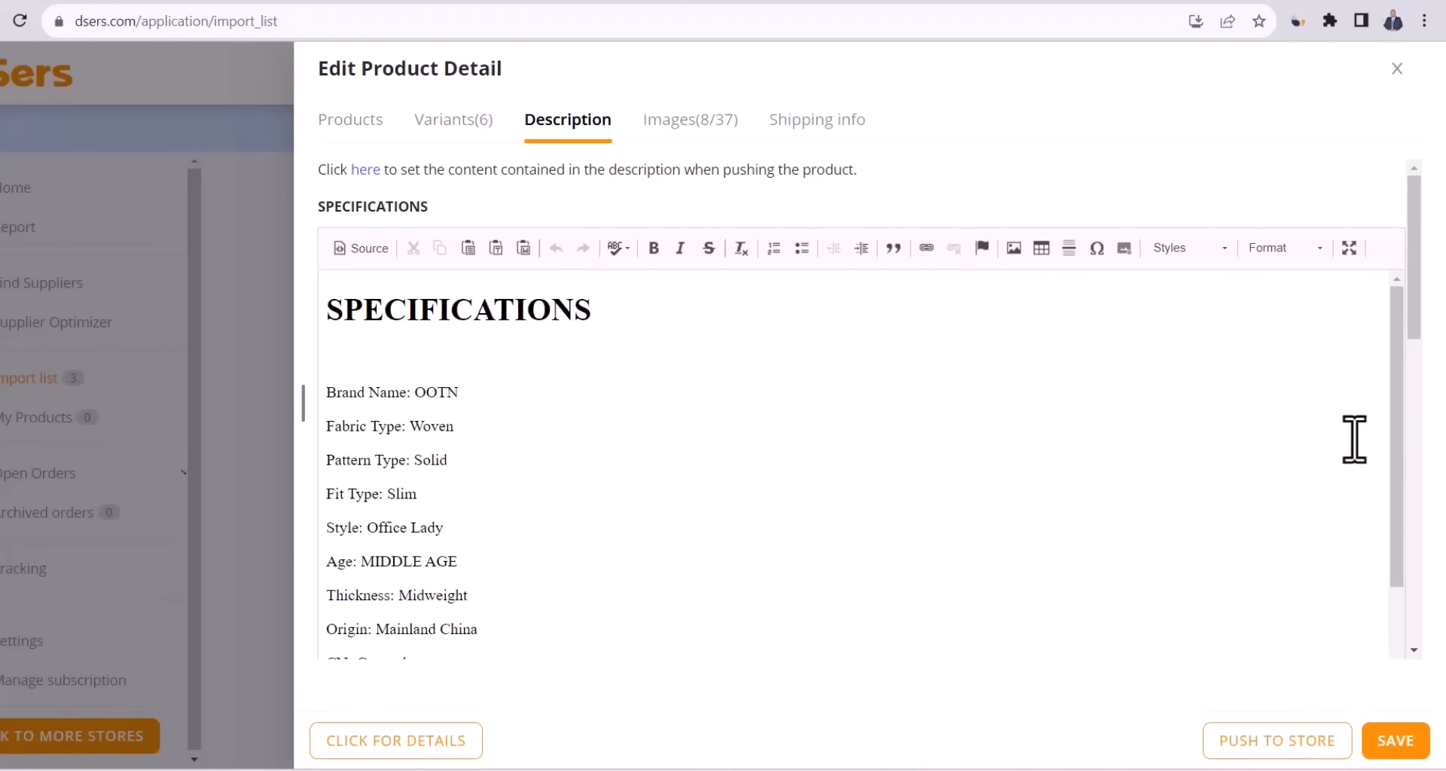
# Delete the Brand Name and Style: Office Lady lines from the description.
pyautogui.moveTo(1393, 448); pyautogui.dragTo(1392, 362)
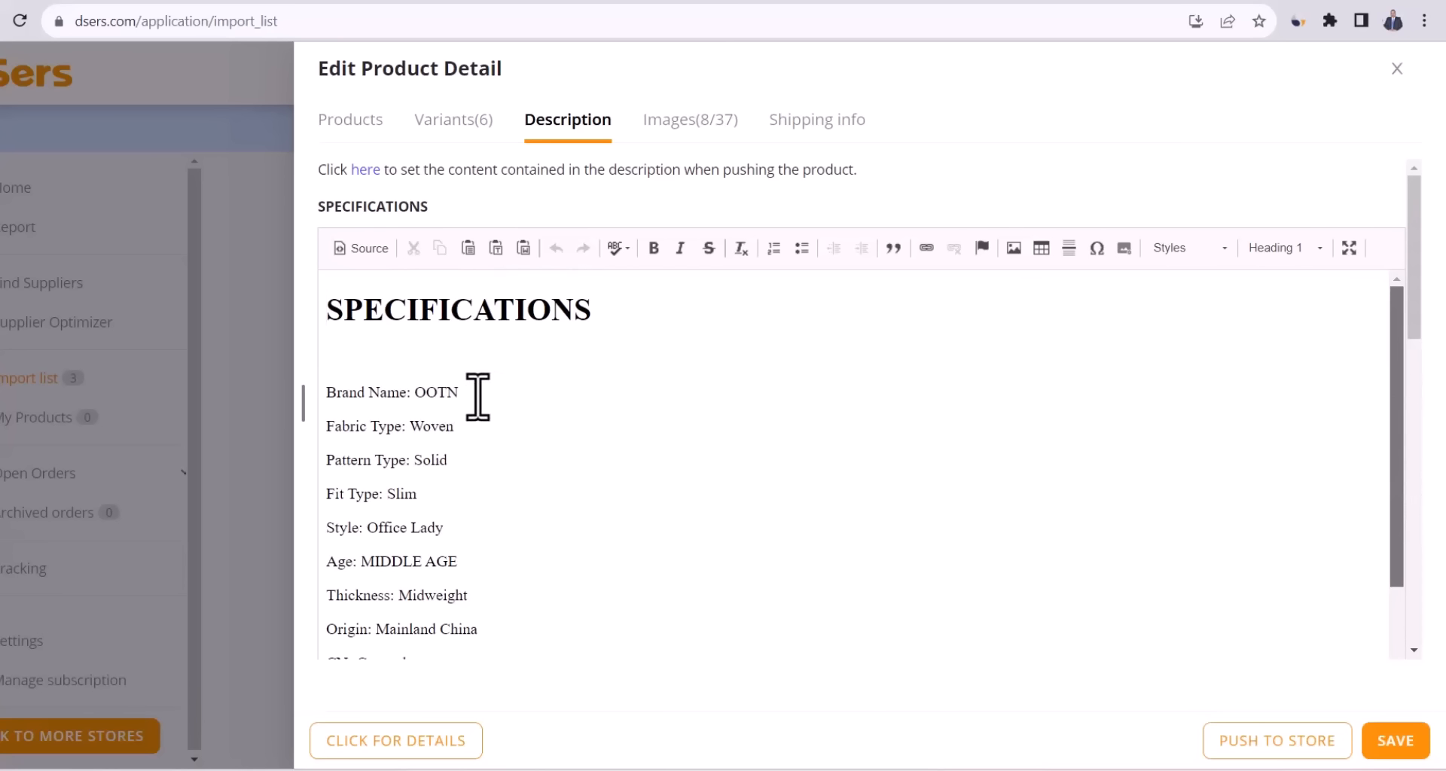
pyautogui.click(444, 396)
pyautogui.hotkey('shift', 'Home')
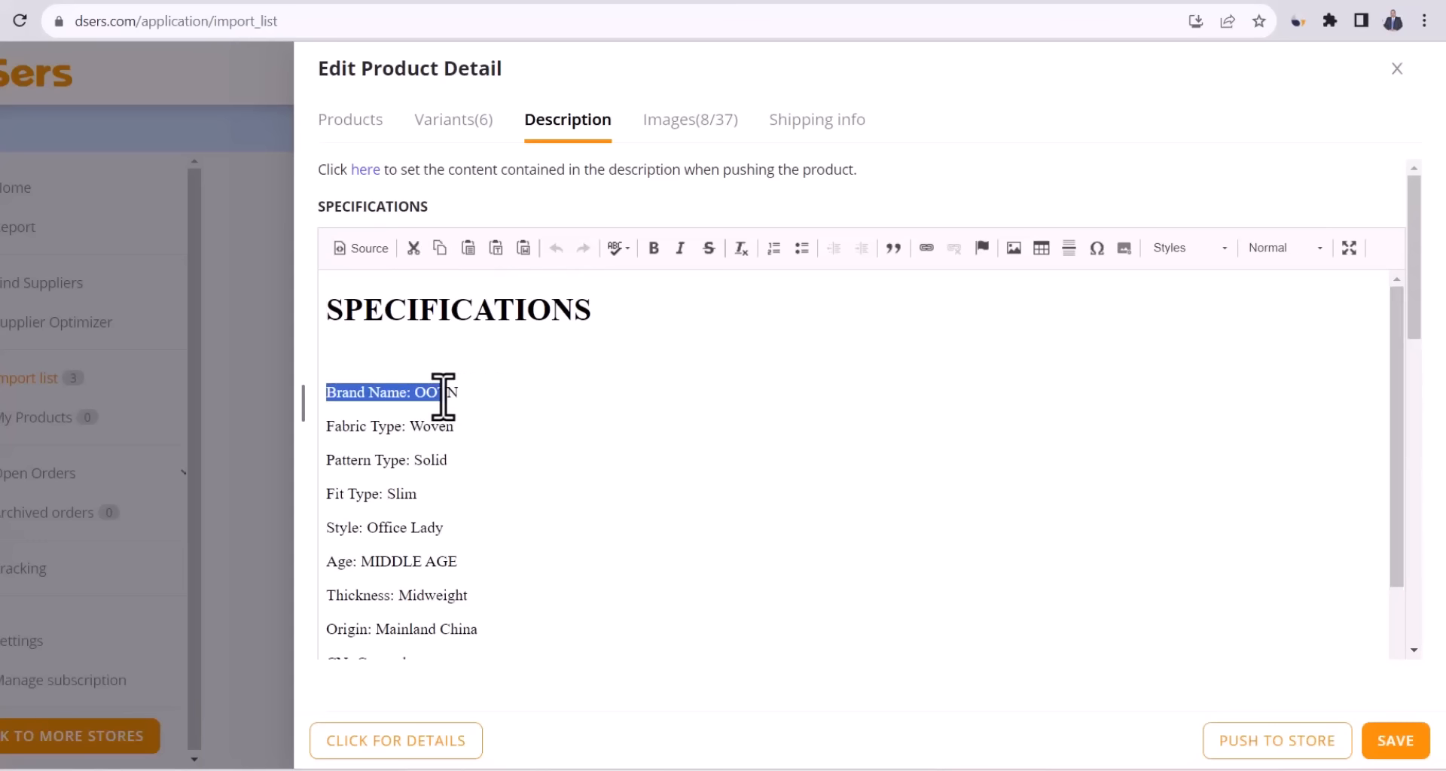
pyautogui.press('BackSpace')
pyautogui.press('BackSpace')
pyautogui.press('Delete')
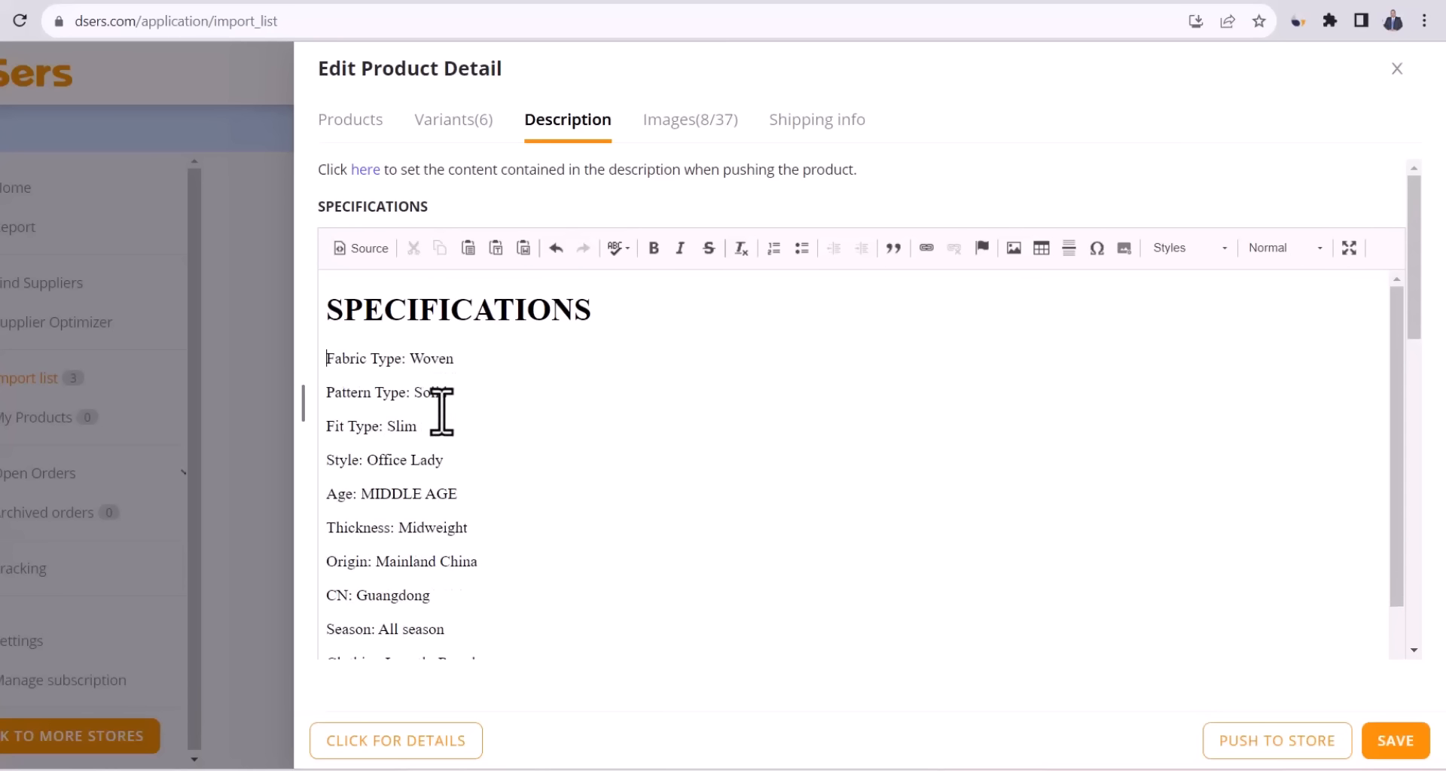
pyautogui.click(438, 455)
pyautogui.hotkey('shift', 'Home')
pyautogui.press('BackSpace')
pyautogui.press('BackSpace')
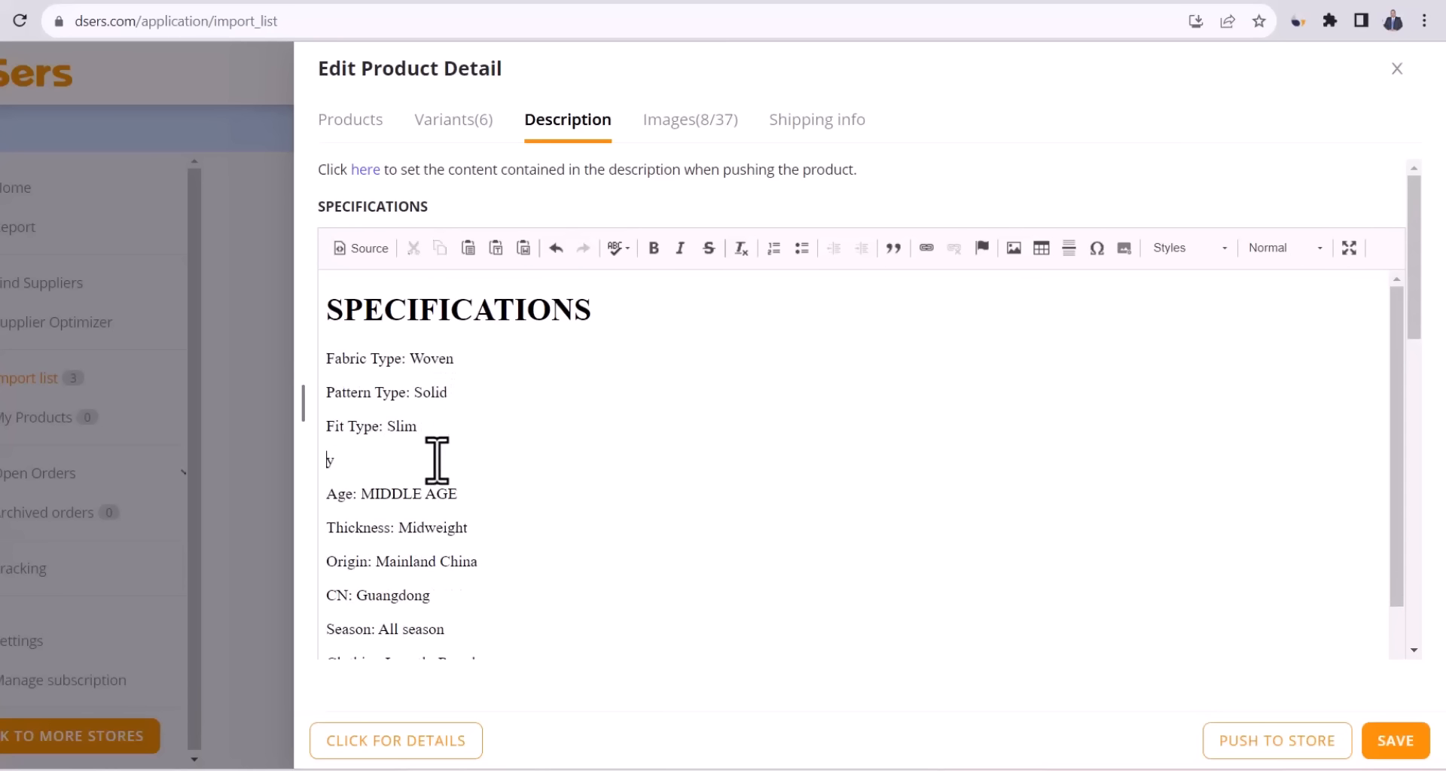
pyautogui.press('Delete')
# Delete the Age, Origin, CN: Guangdong and Season lines, then view the product images.
pyautogui.moveTo(470, 457); pyautogui.dragTo(289, 466)
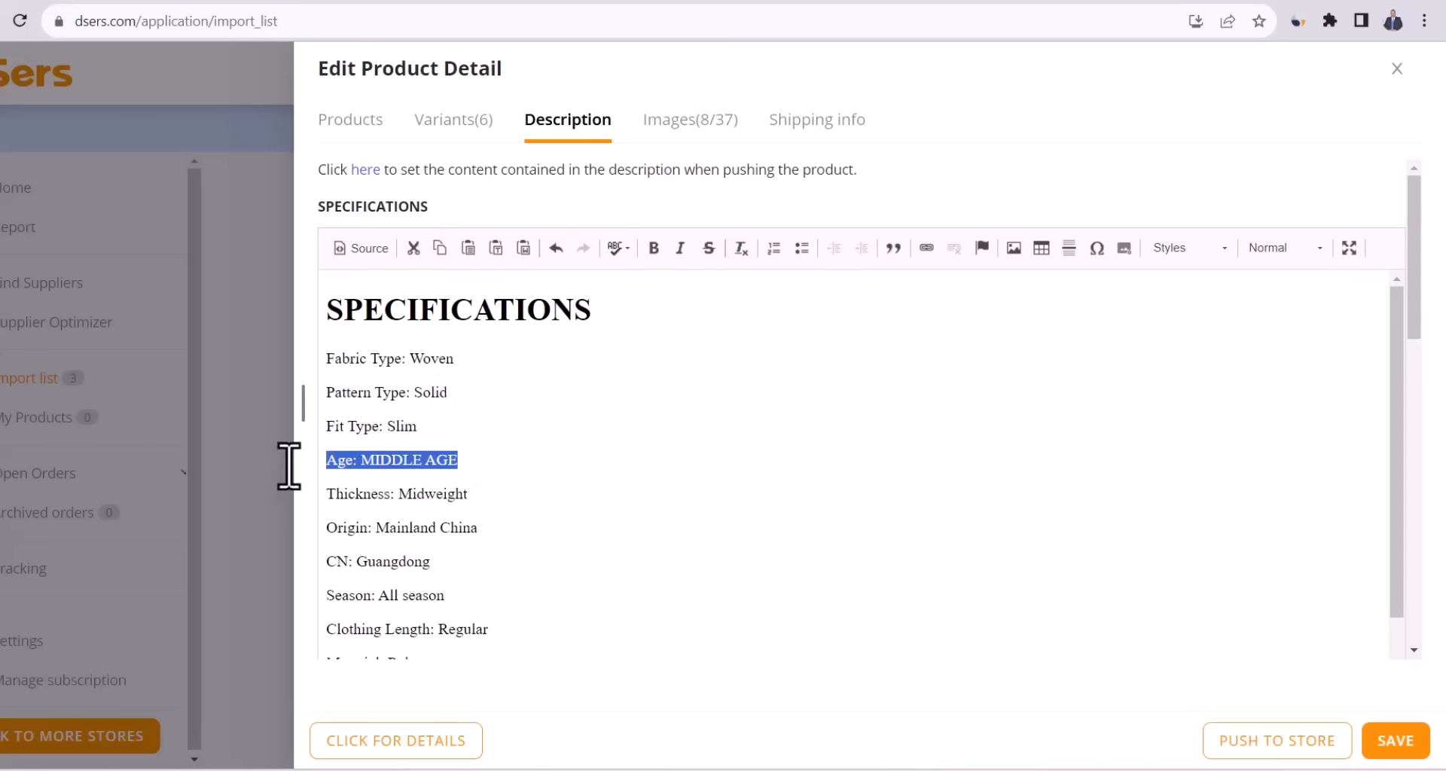
pyautogui.press('BackSpace')
pyautogui.press('BackSpace')
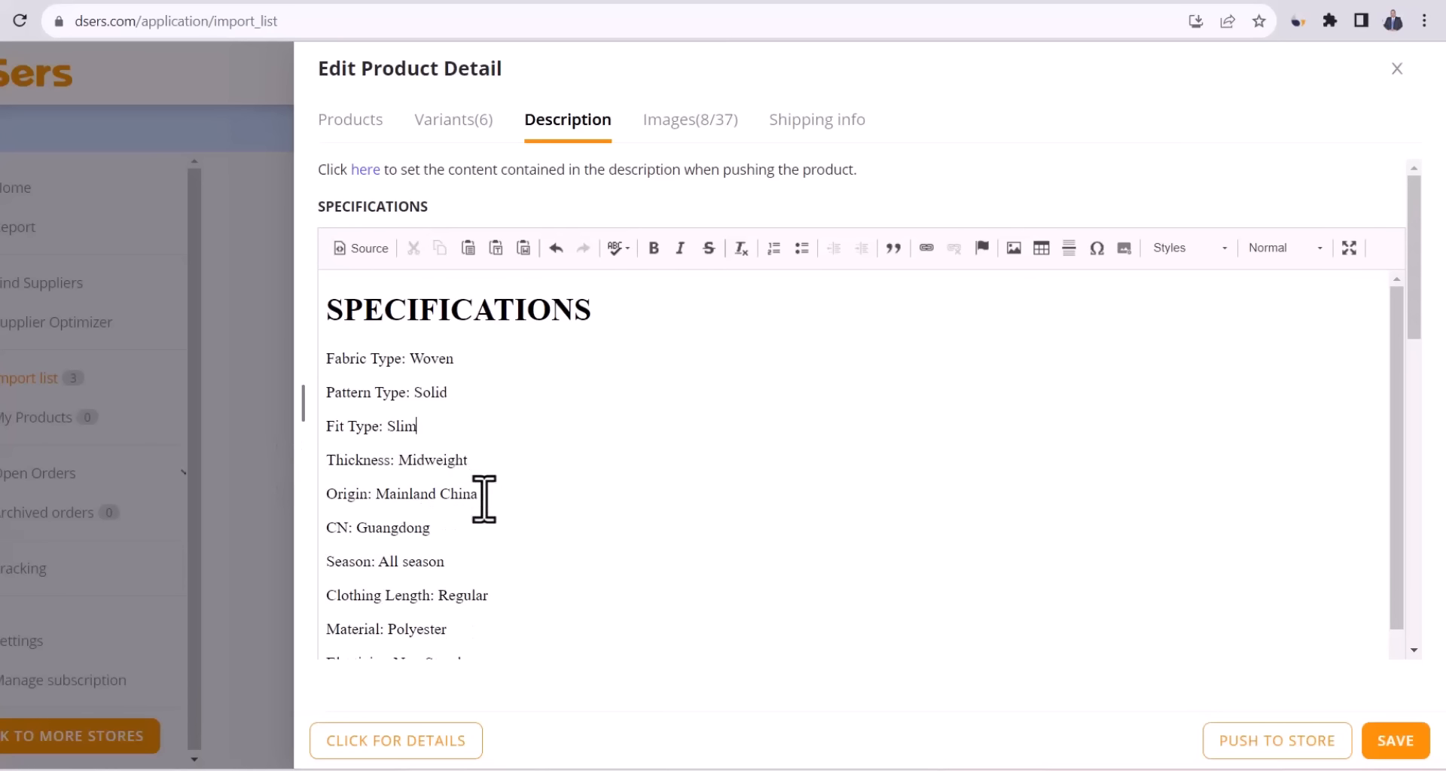
pyautogui.moveTo(485, 499); pyautogui.dragTo(320, 501)
pyautogui.press('BackSpace')
pyautogui.press('BackSpace')
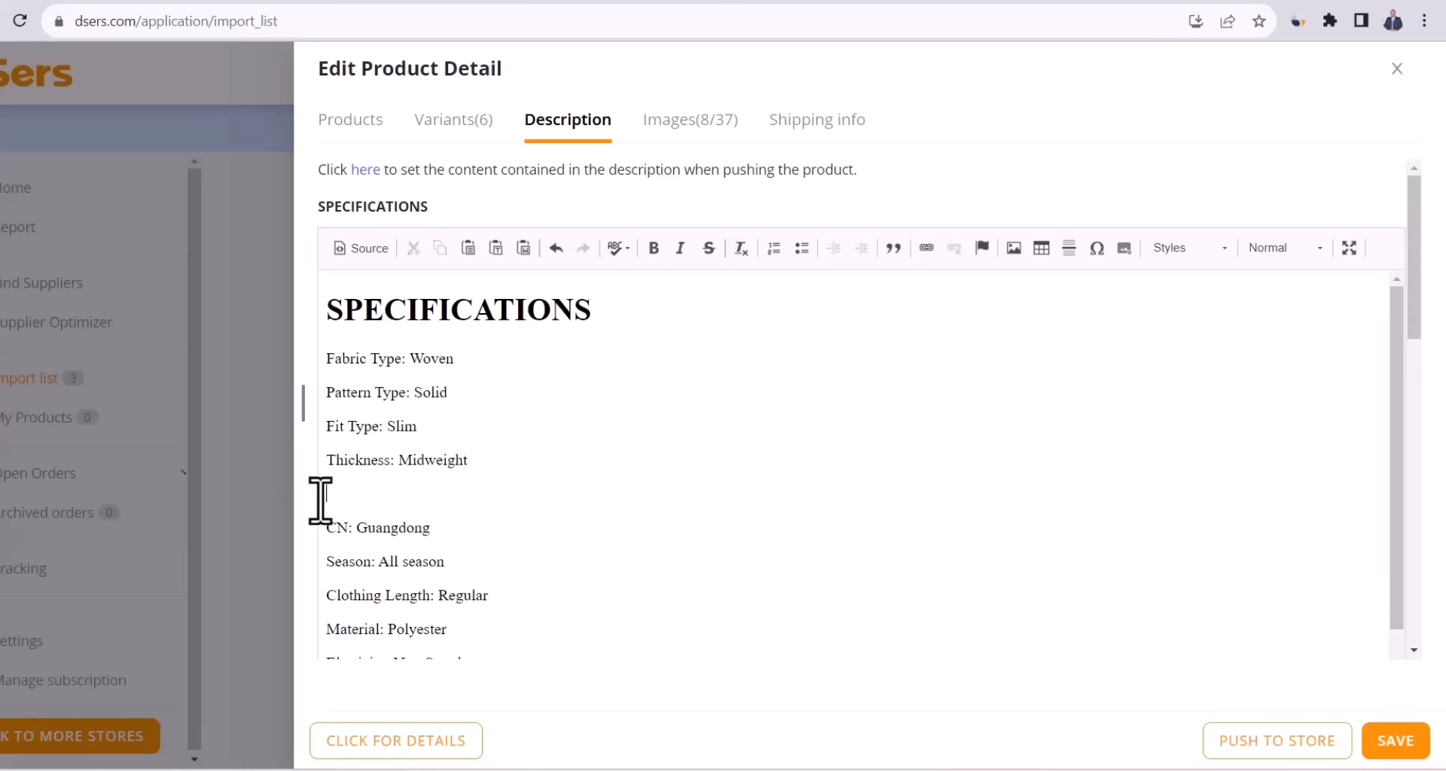
pyautogui.moveTo(431, 498); pyautogui.dragTo(295, 493)
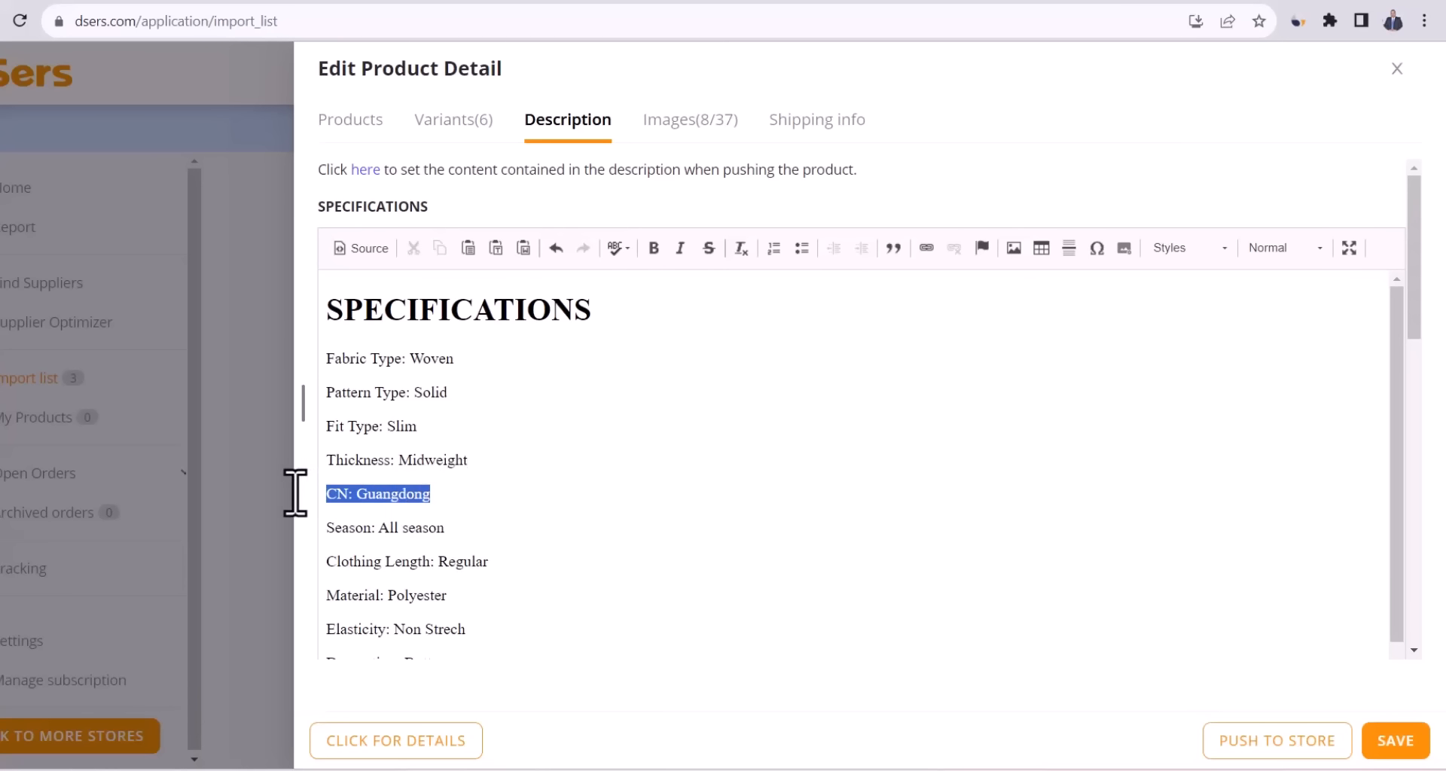
pyautogui.press('BackSpace')
pyautogui.press('BackSpace')
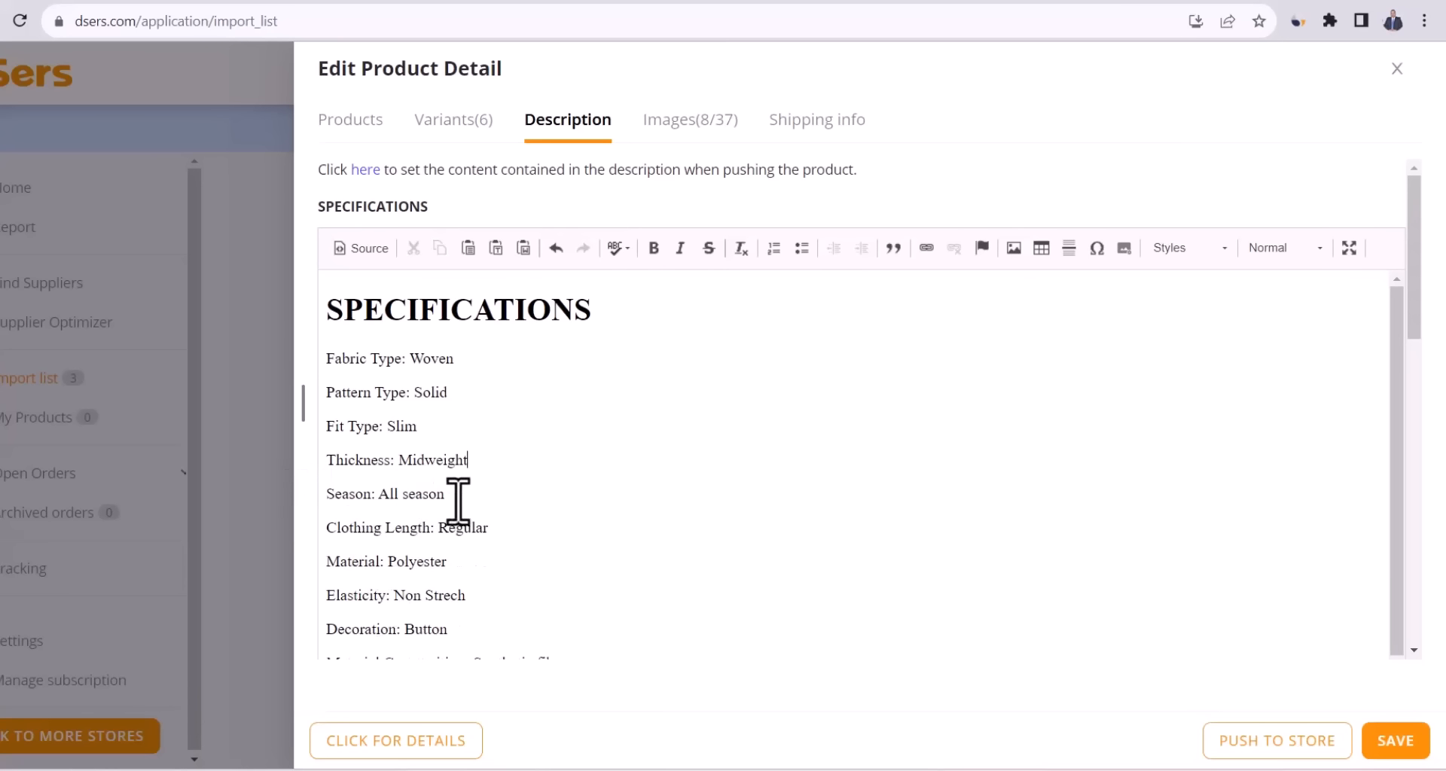
pyautogui.moveTo(473, 497); pyautogui.dragTo(326, 500)
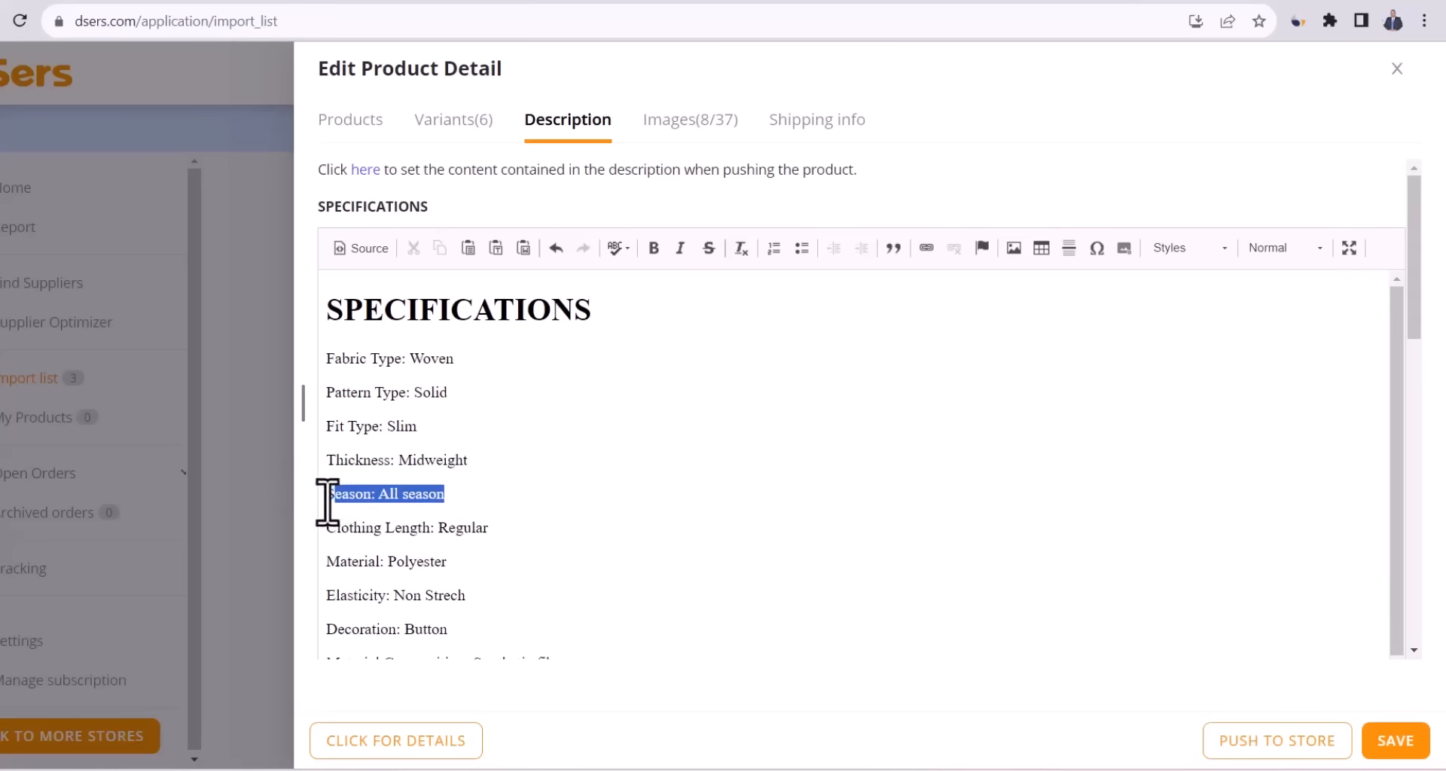
pyautogui.press('BackSpace')
pyautogui.press('BackSpace')
pyautogui.scroll(-1, 708, 146)
pyautogui.click(706, 128)
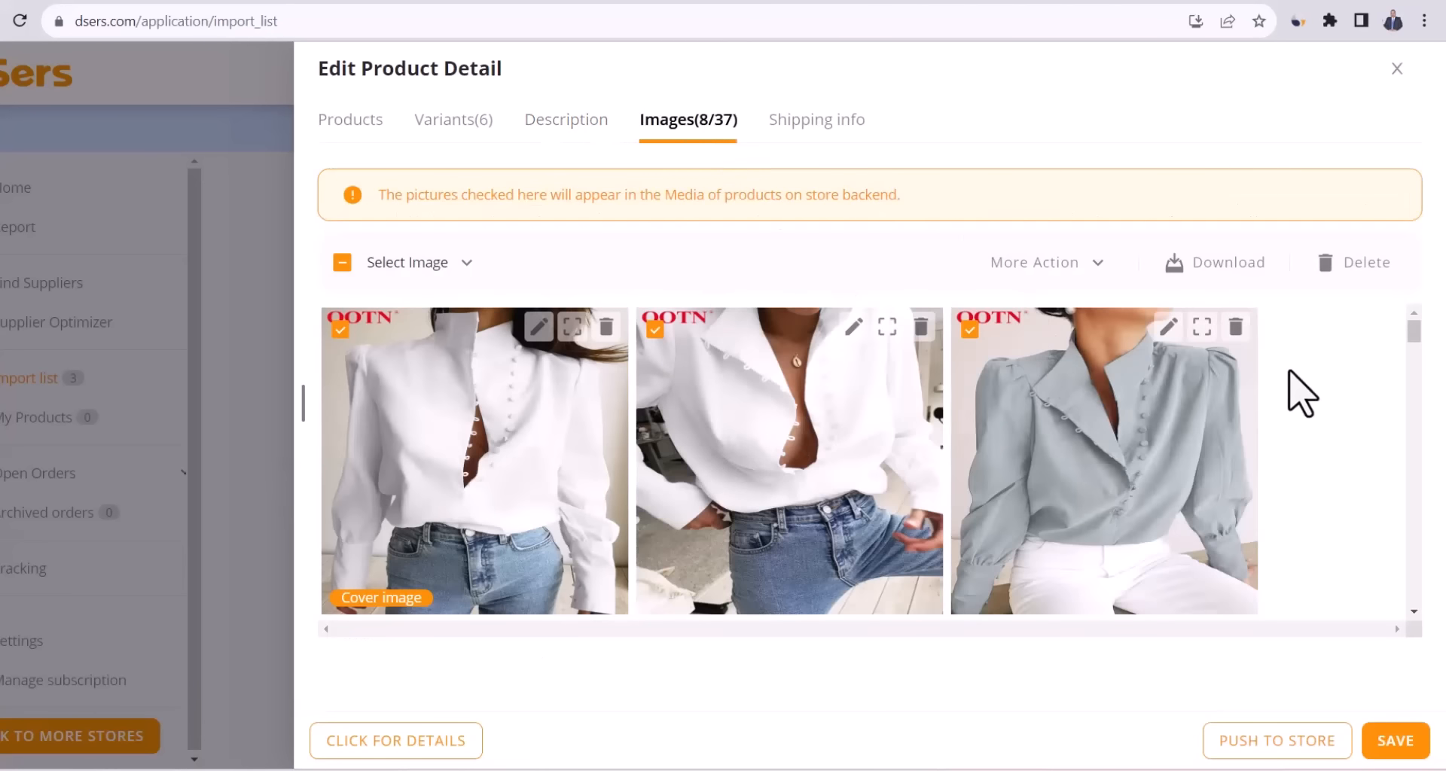
# Exclude the PRODUCT INFO chart, keeping 6 of 37 images, and save Sarah Top in DSers.
pyautogui.moveTo(1418, 337); pyautogui.dragTo(1410, 397)
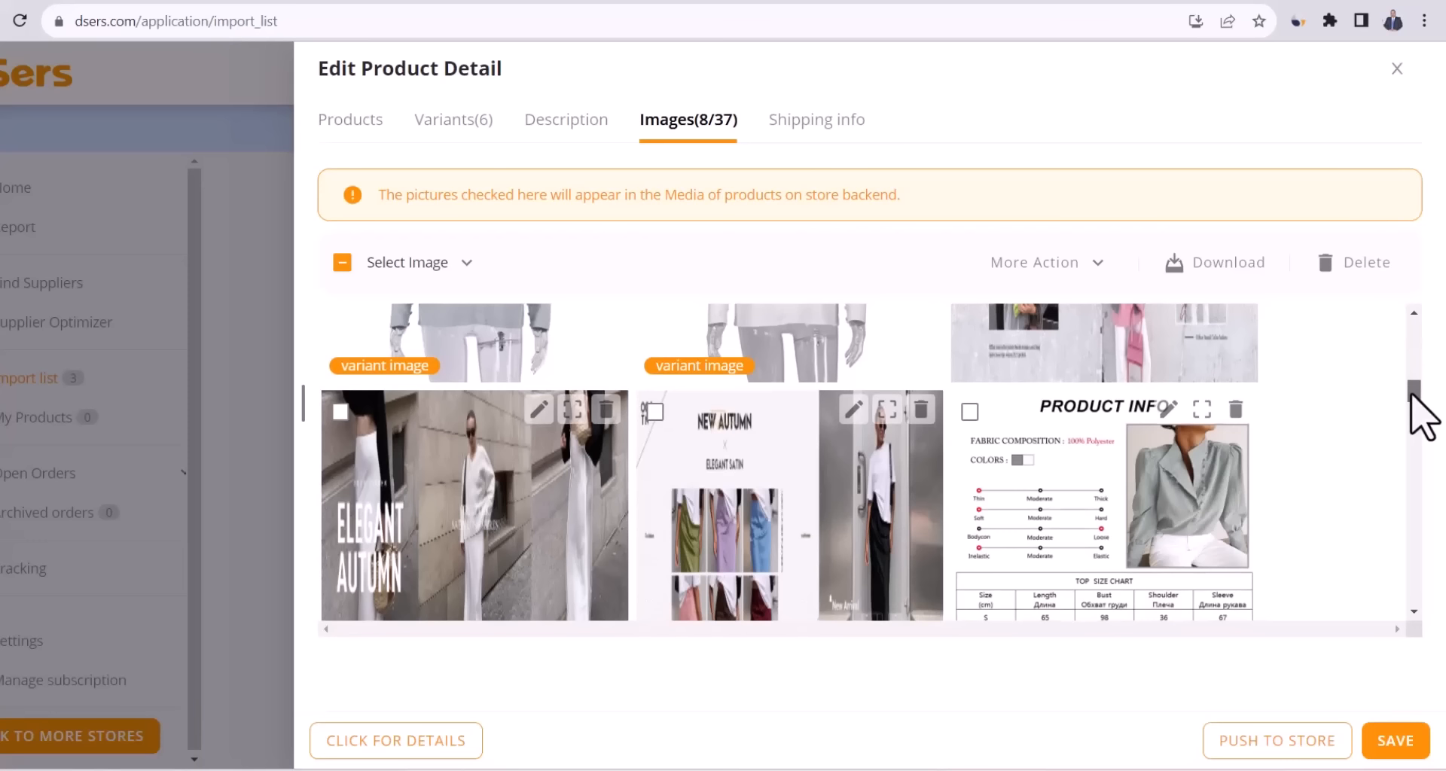
pyautogui.click(969, 411)
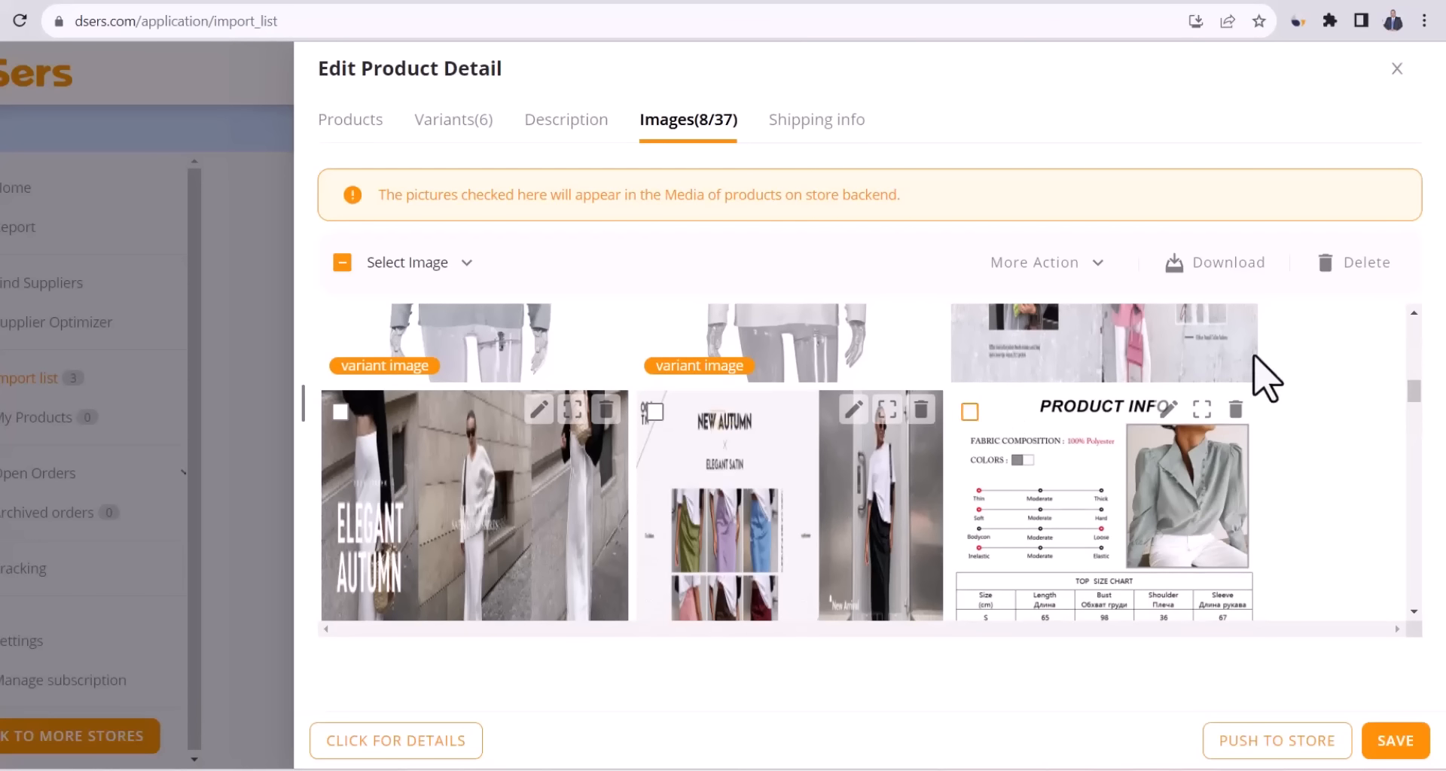
pyautogui.scroll(3, 939, 549)
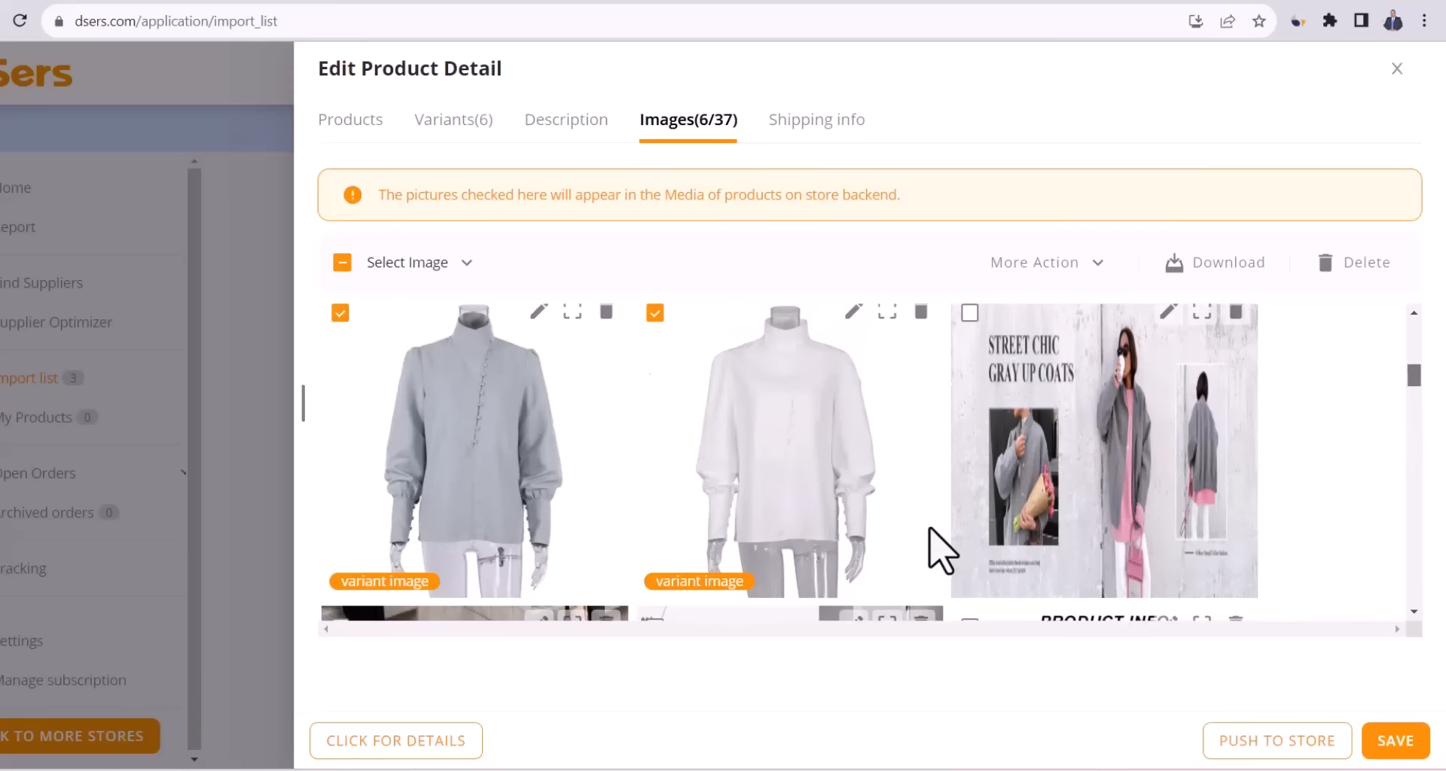
pyautogui.click(1395, 746)
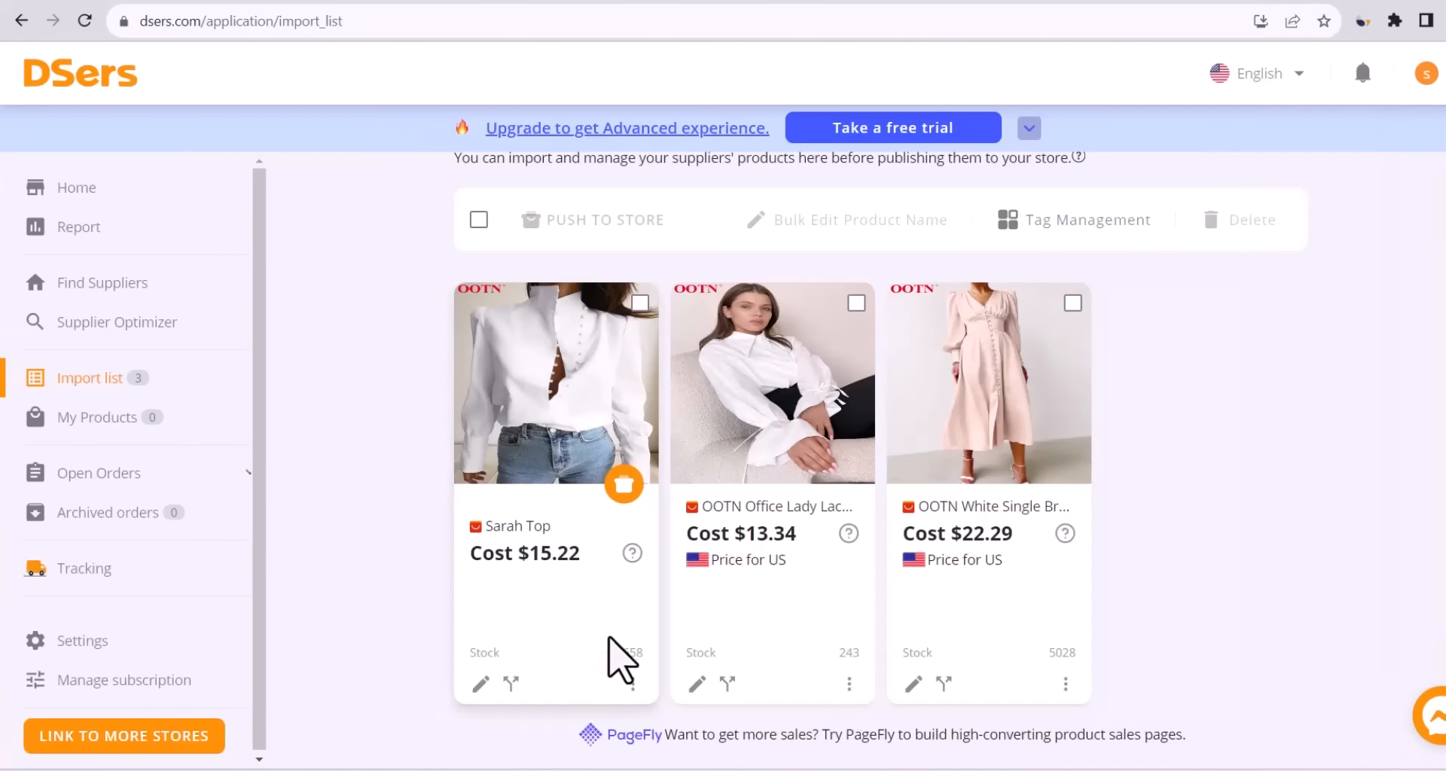
# Push Sarah Top to the Shopify store at $45.99, also publishing it to the Online Store.
pyautogui.click(624, 485)
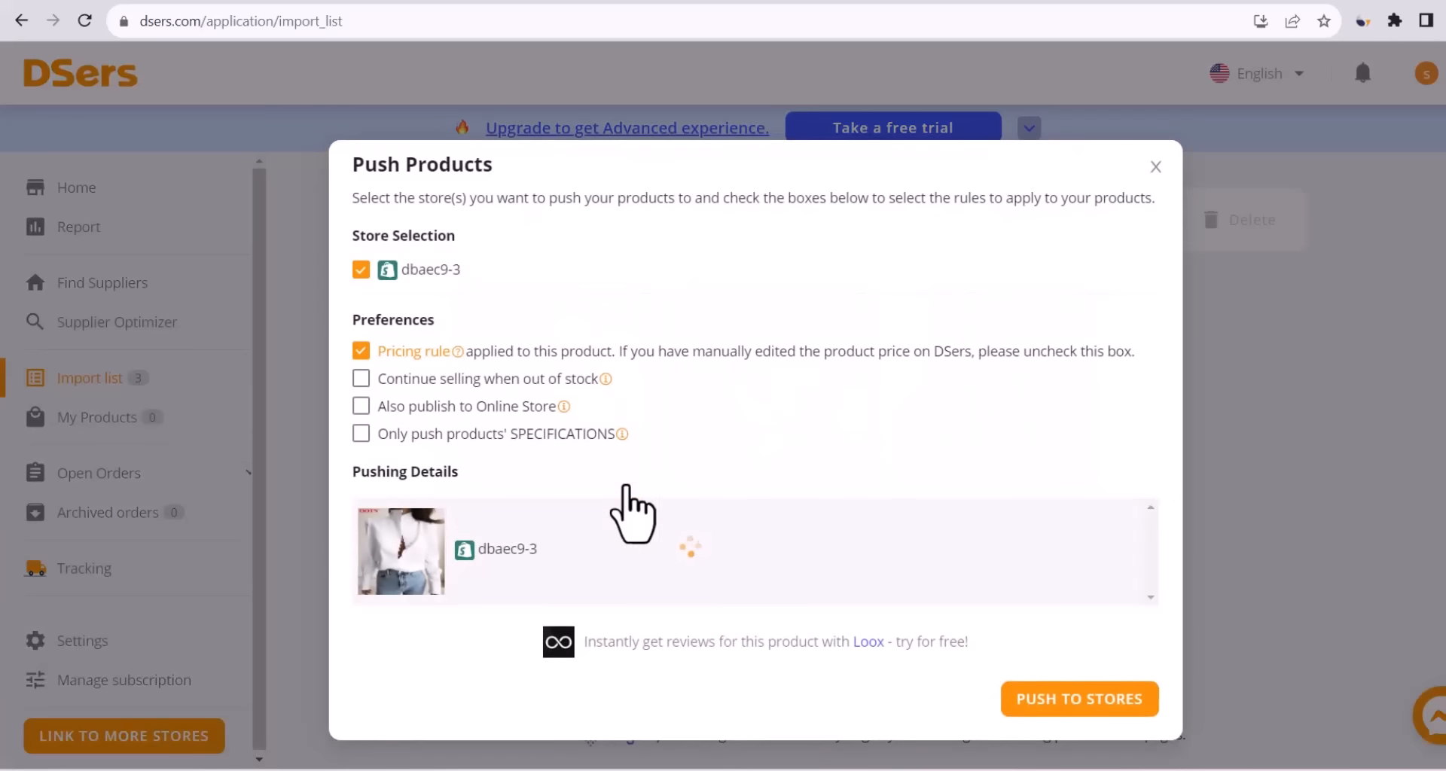
pyautogui.click(388, 406)
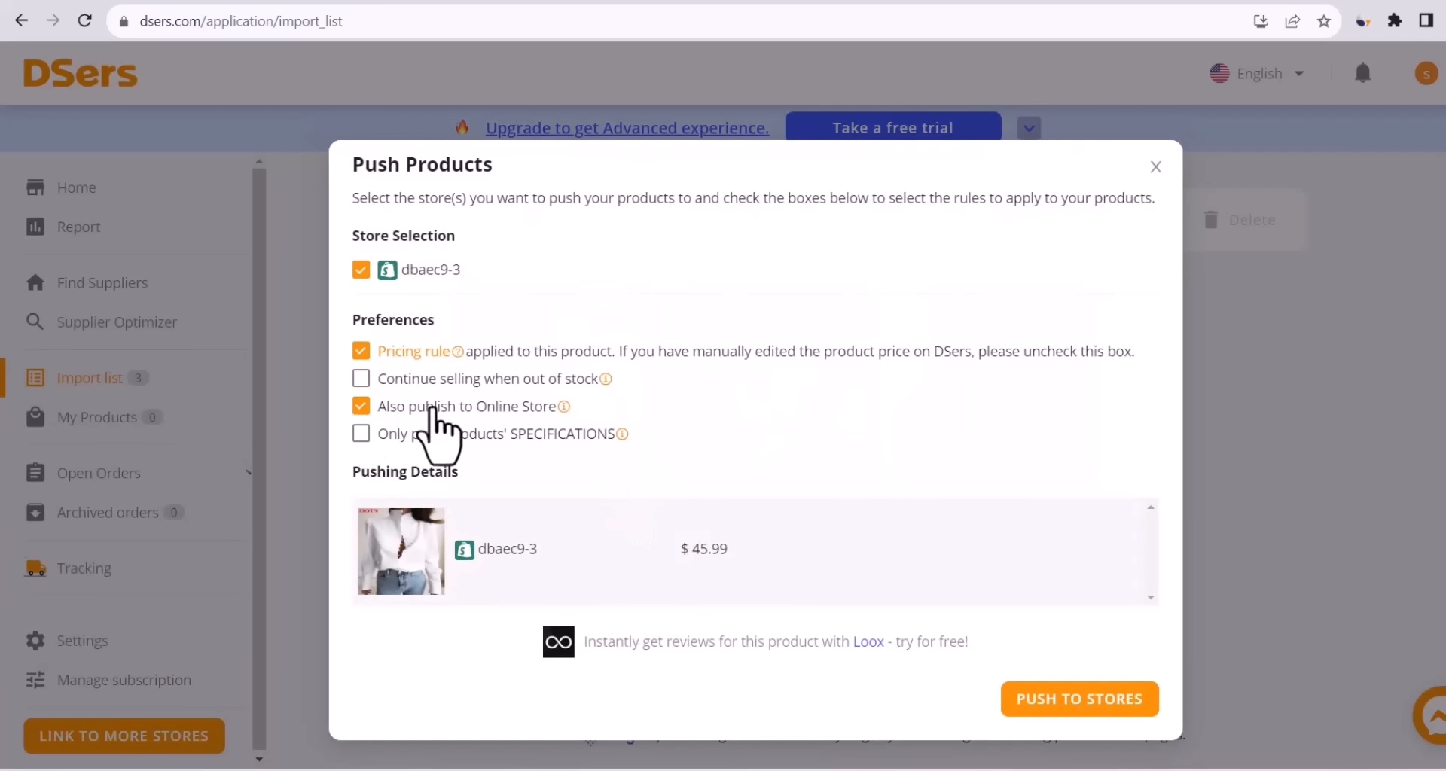
pyautogui.click(1069, 708)
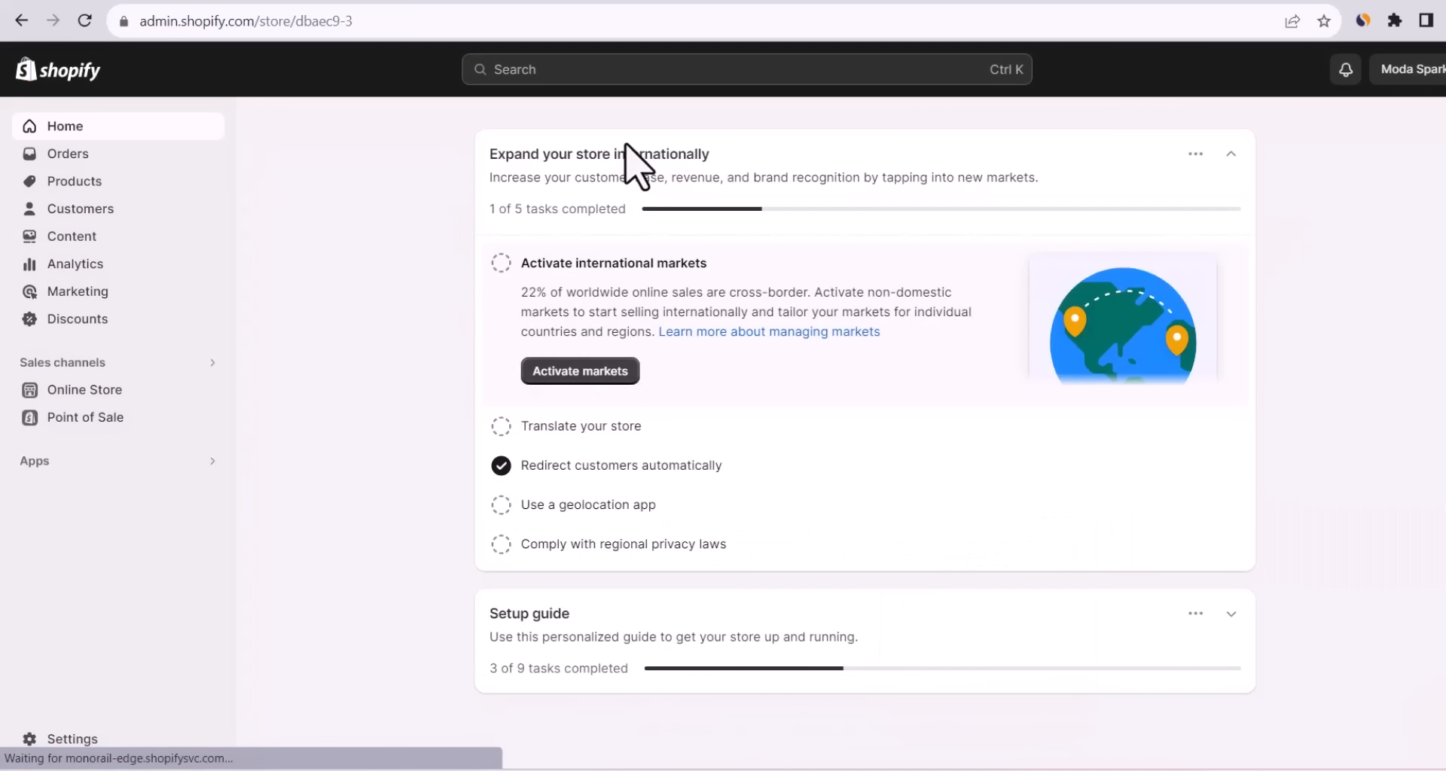
# Open Sarah Top from the Shopify Products list and check its title and description.
pyautogui.click(95, 183)
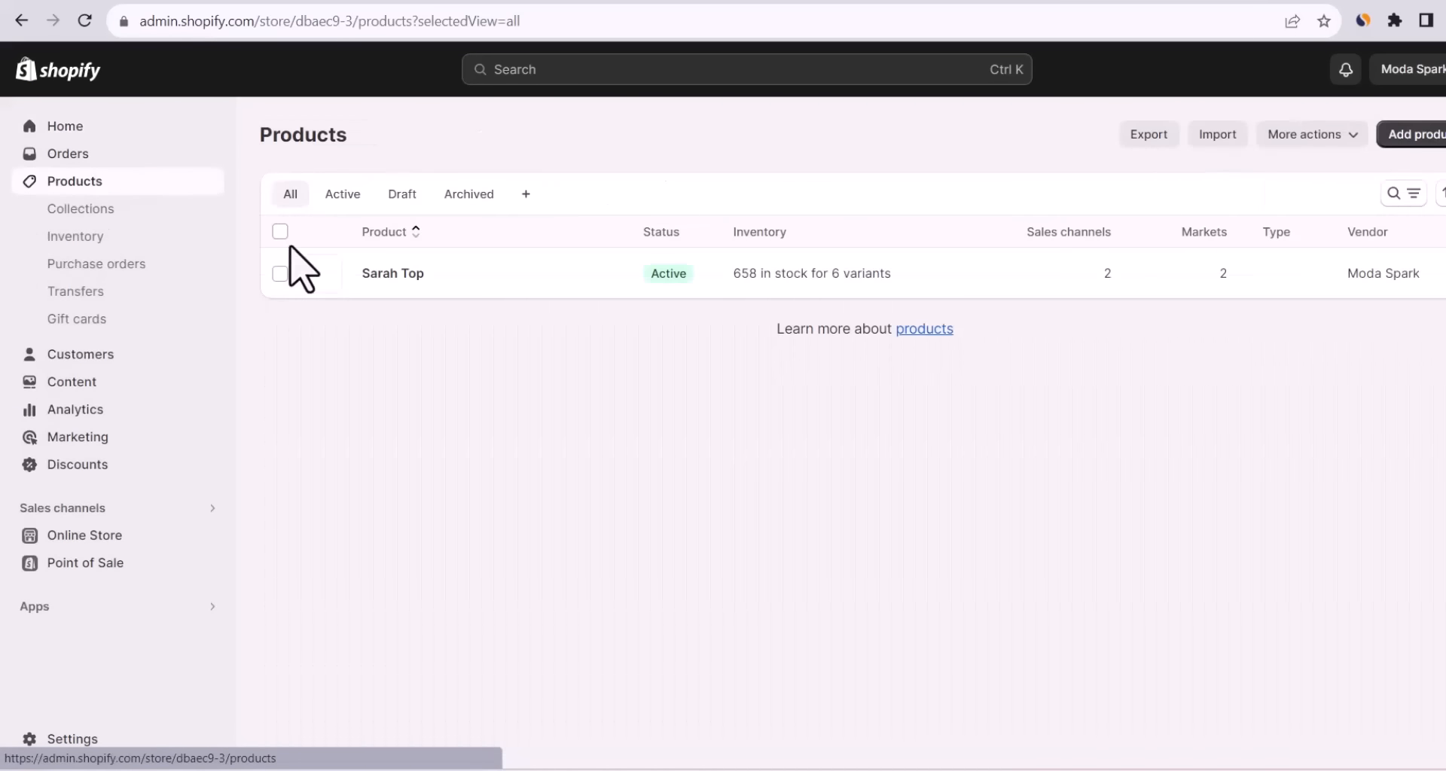
pyautogui.click(831, 275)
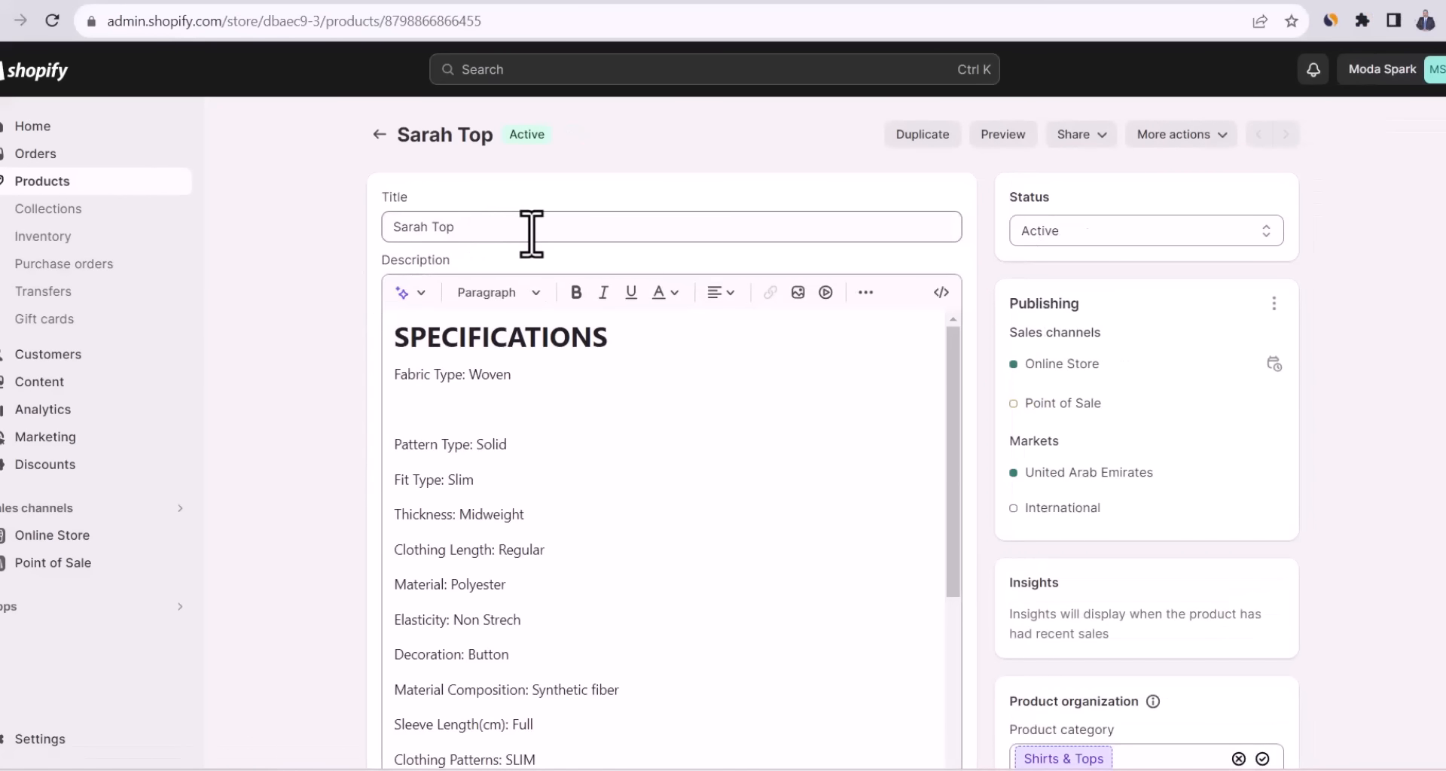
pyautogui.click(531, 233)
pyautogui.click(461, 413)
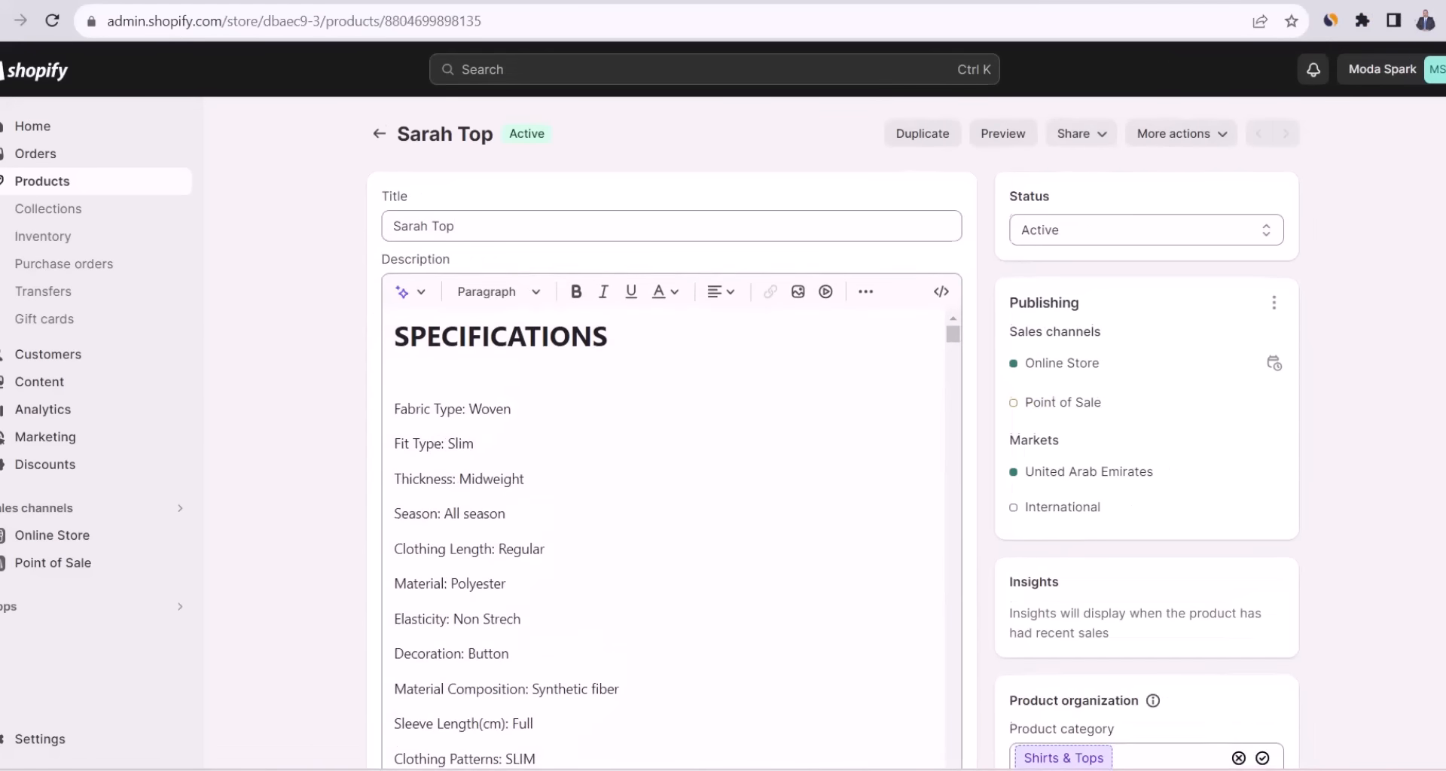
# Compare the $45.99 variant prices against the 15.22 supplier price, leaving prices unchanged.
pyautogui.scroll(-10, 670, 452)
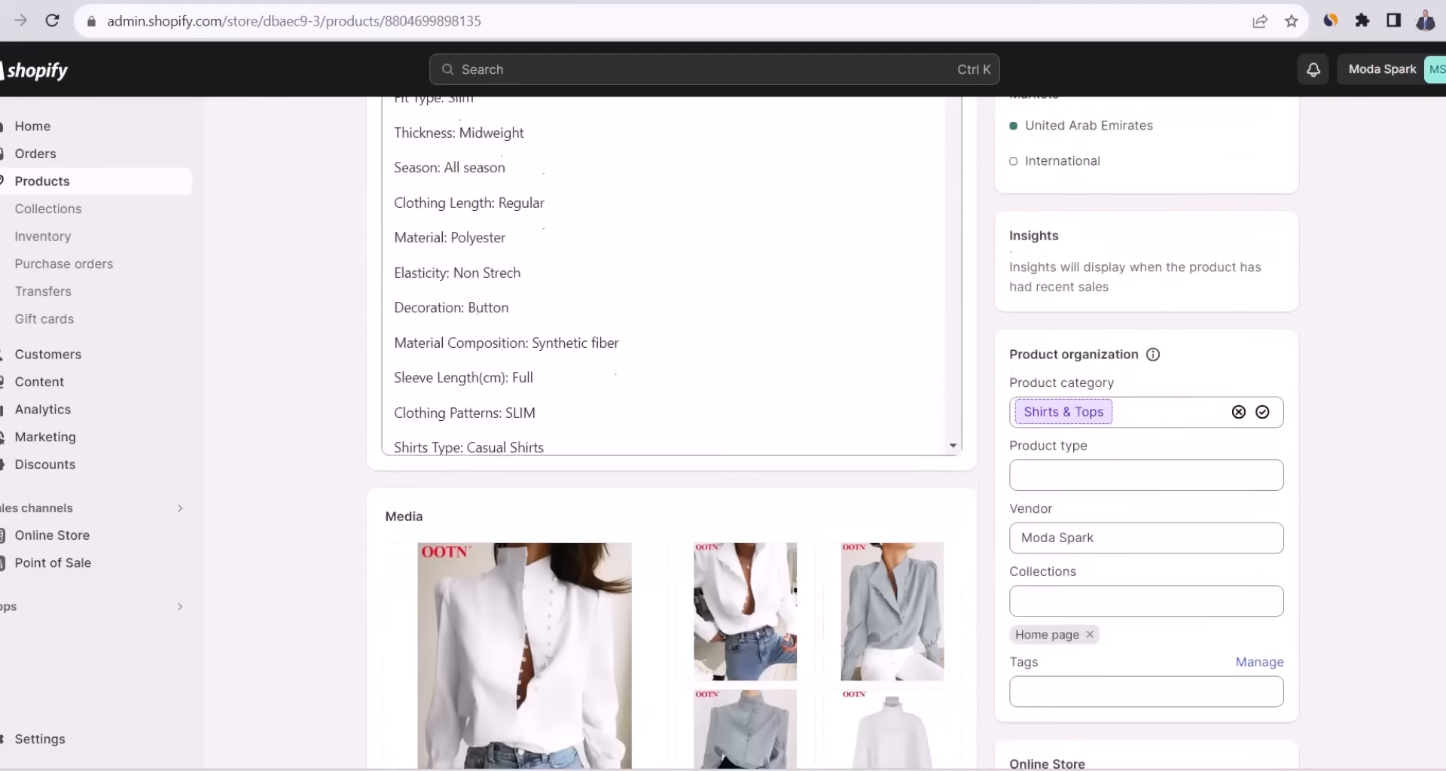
pyautogui.scroll(-8, 670, 452)
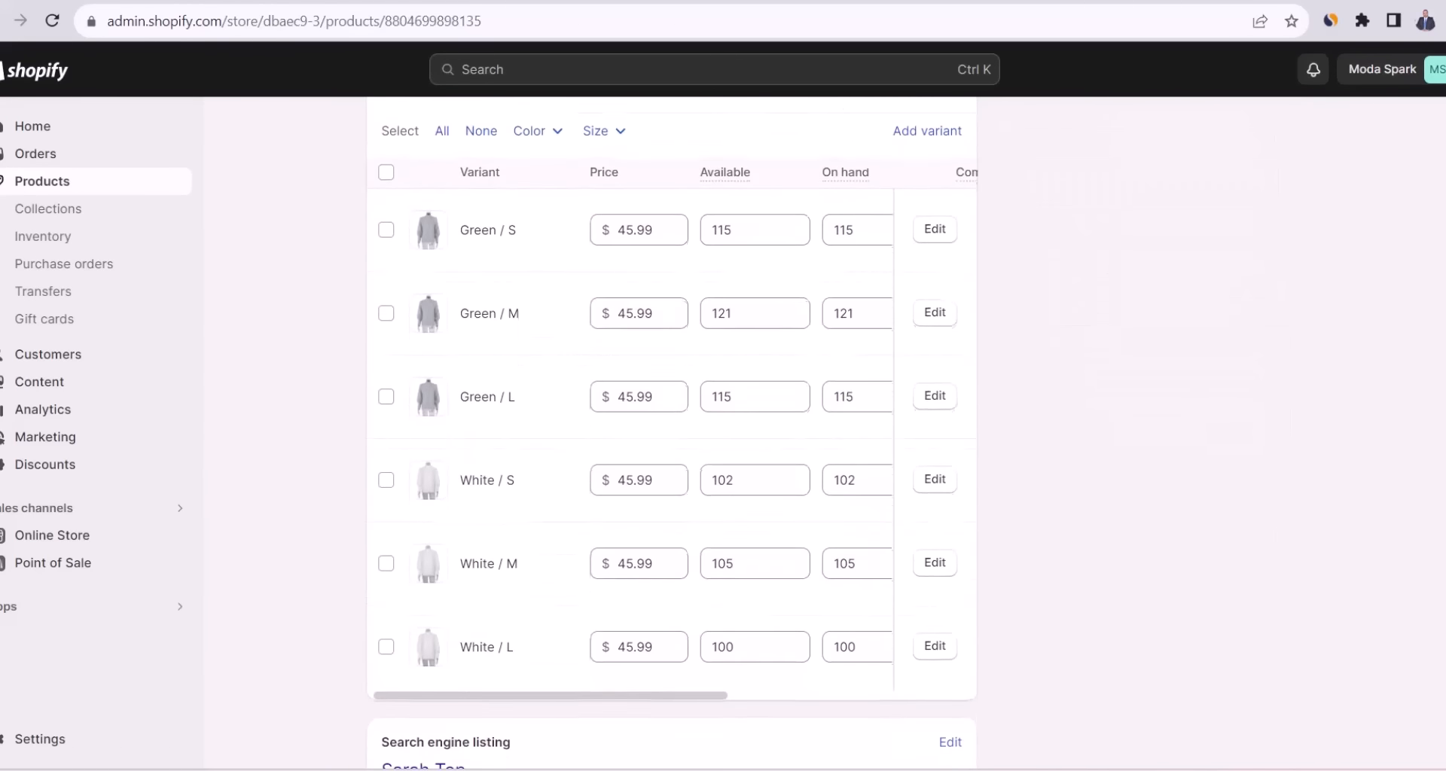
pyautogui.click(622, 238)
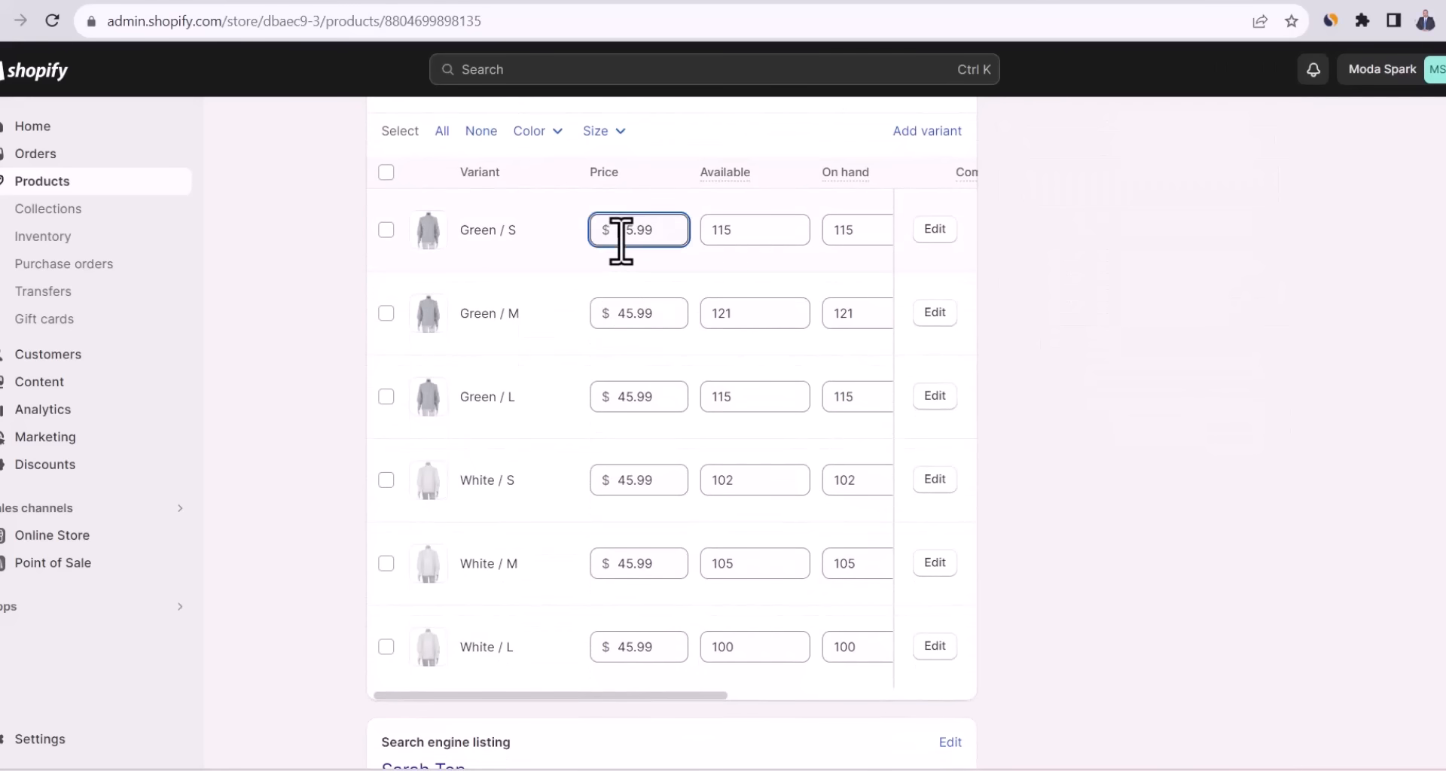
pyautogui.click(1111, 365)
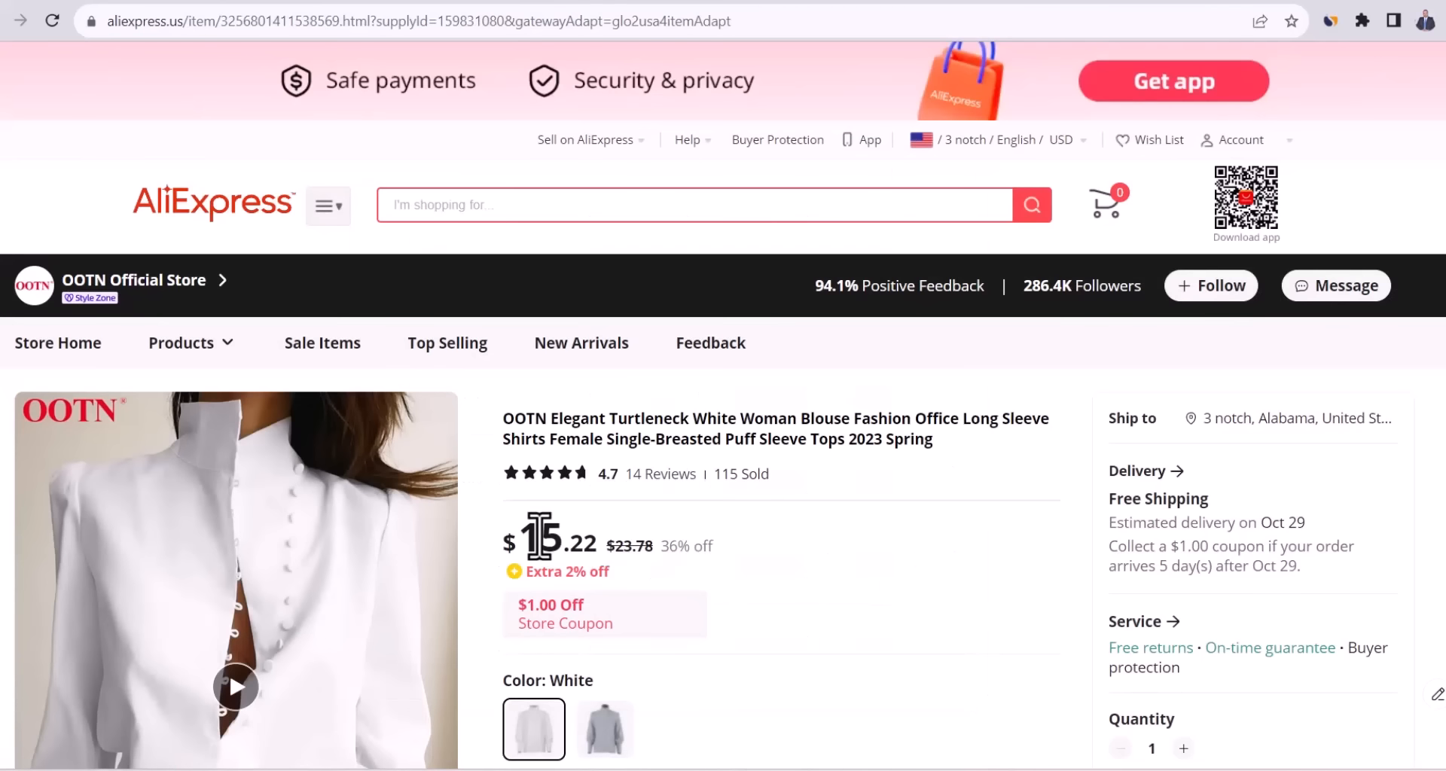
pyautogui.doubleClick(540, 536)
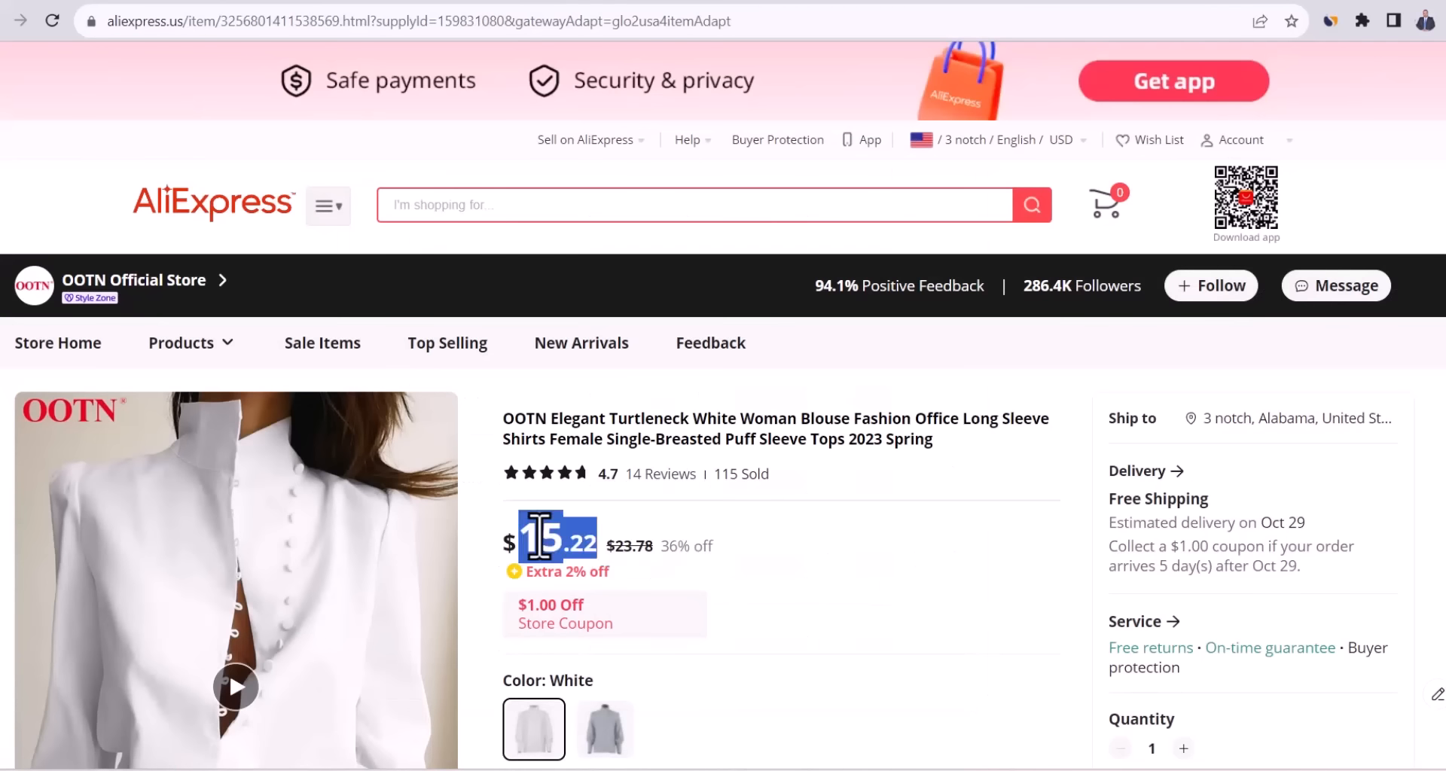
pyautogui.click(604, 526)
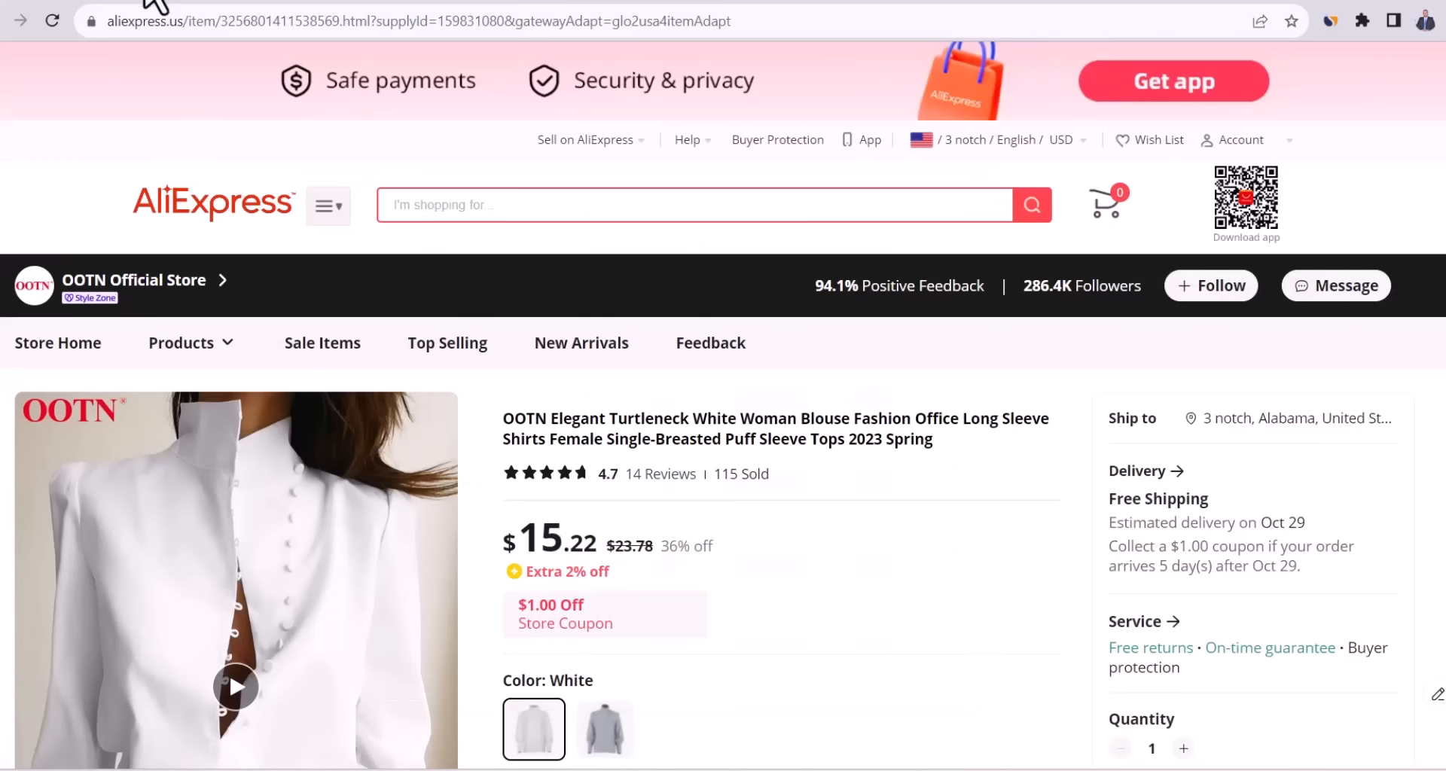
pyautogui.click(141, 0)
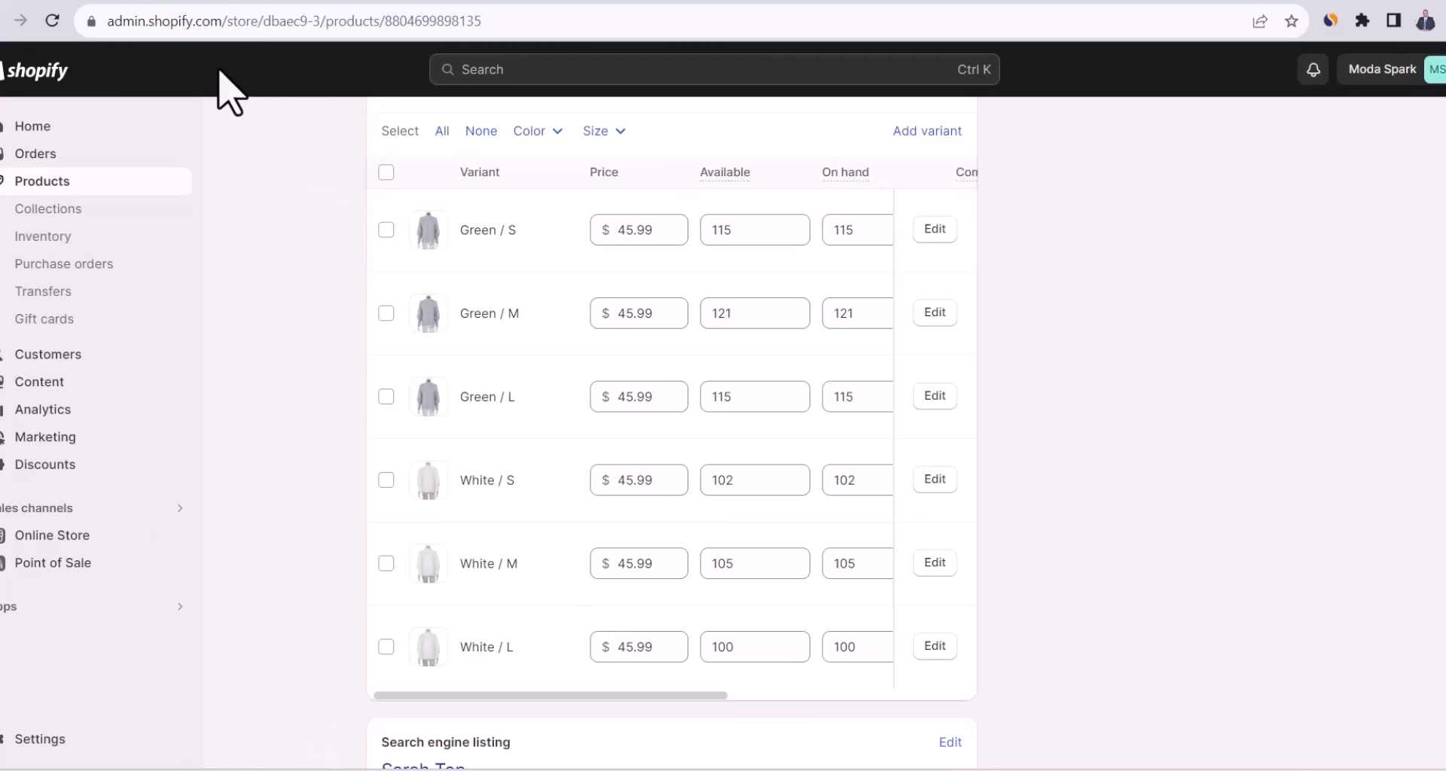
pyautogui.scroll(15, 1394, 527)
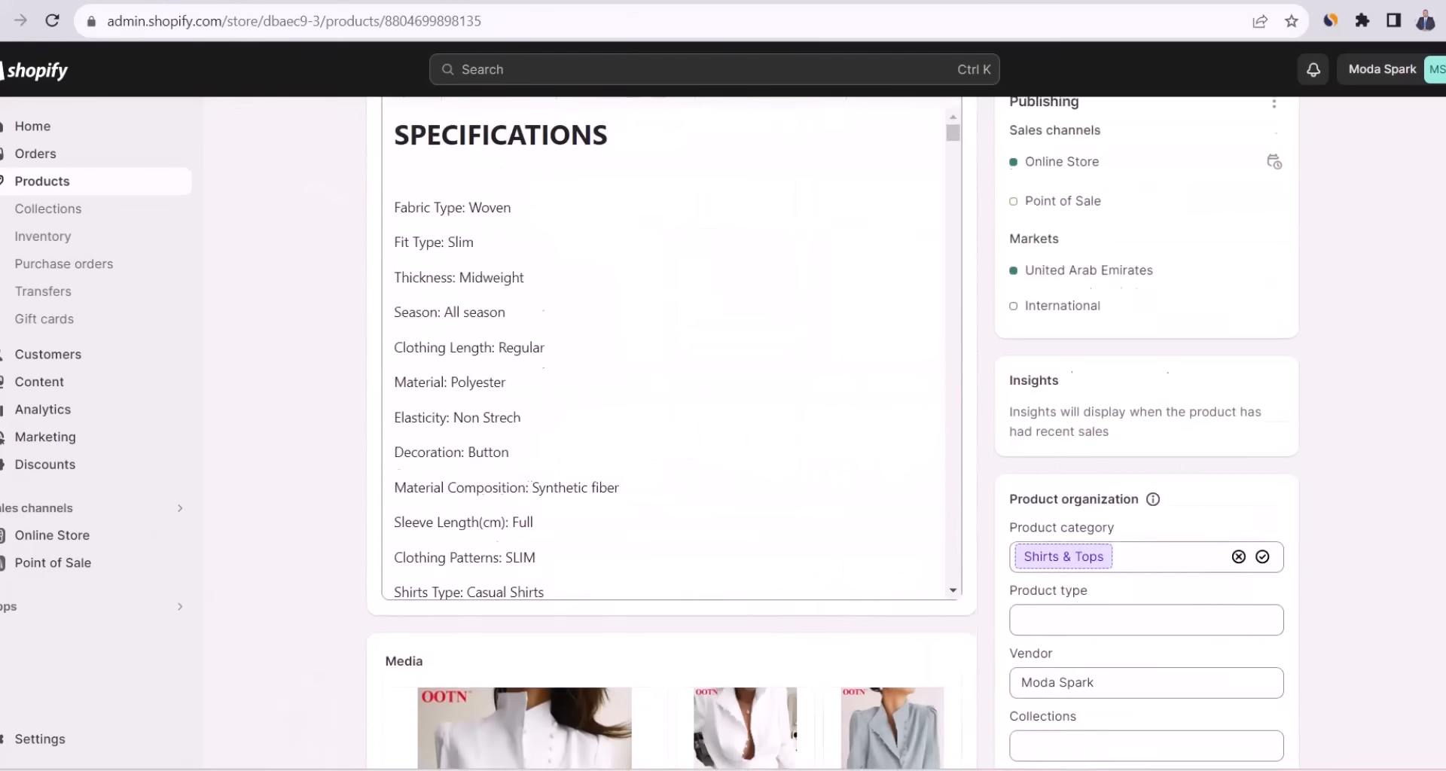
pyautogui.scroll(3, 1394, 526)
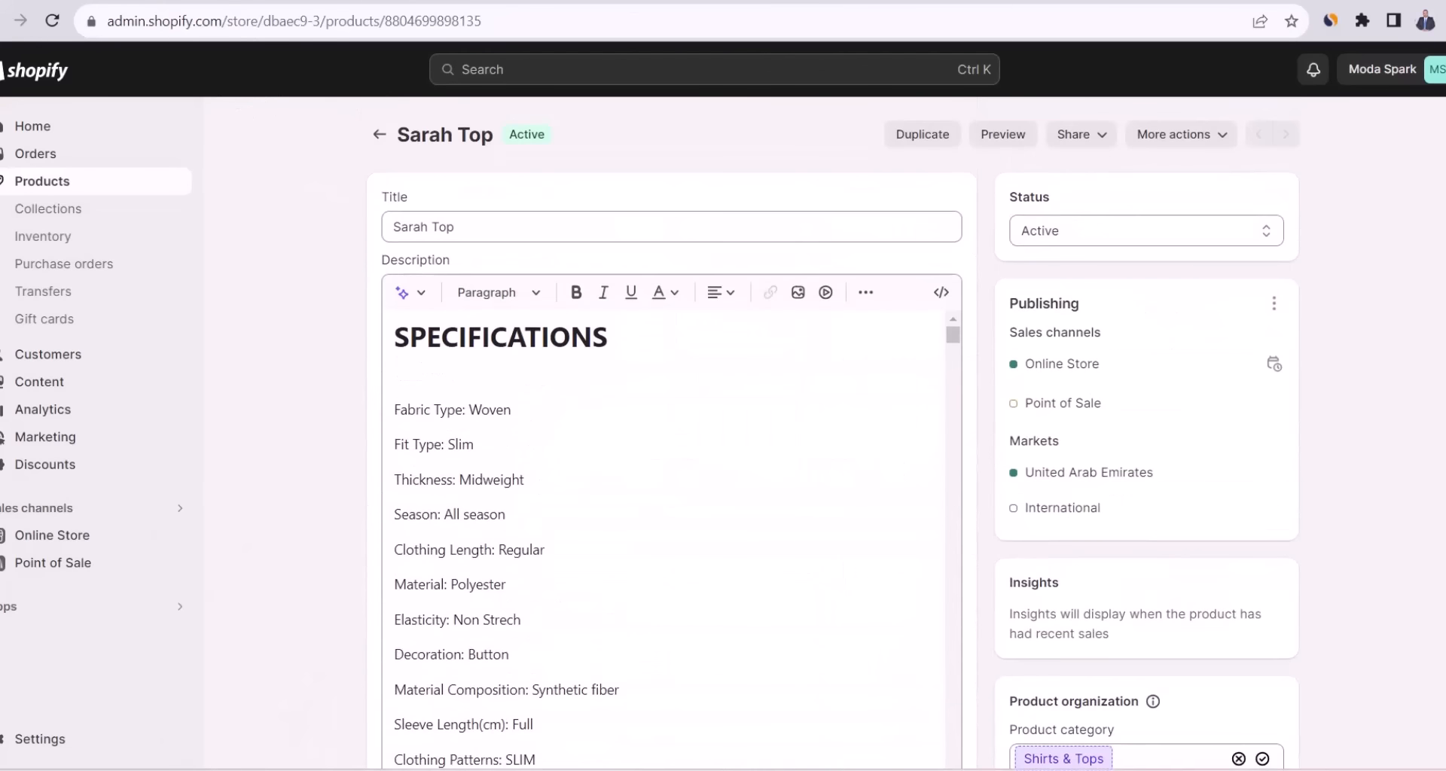
pyautogui.click(999, 137)
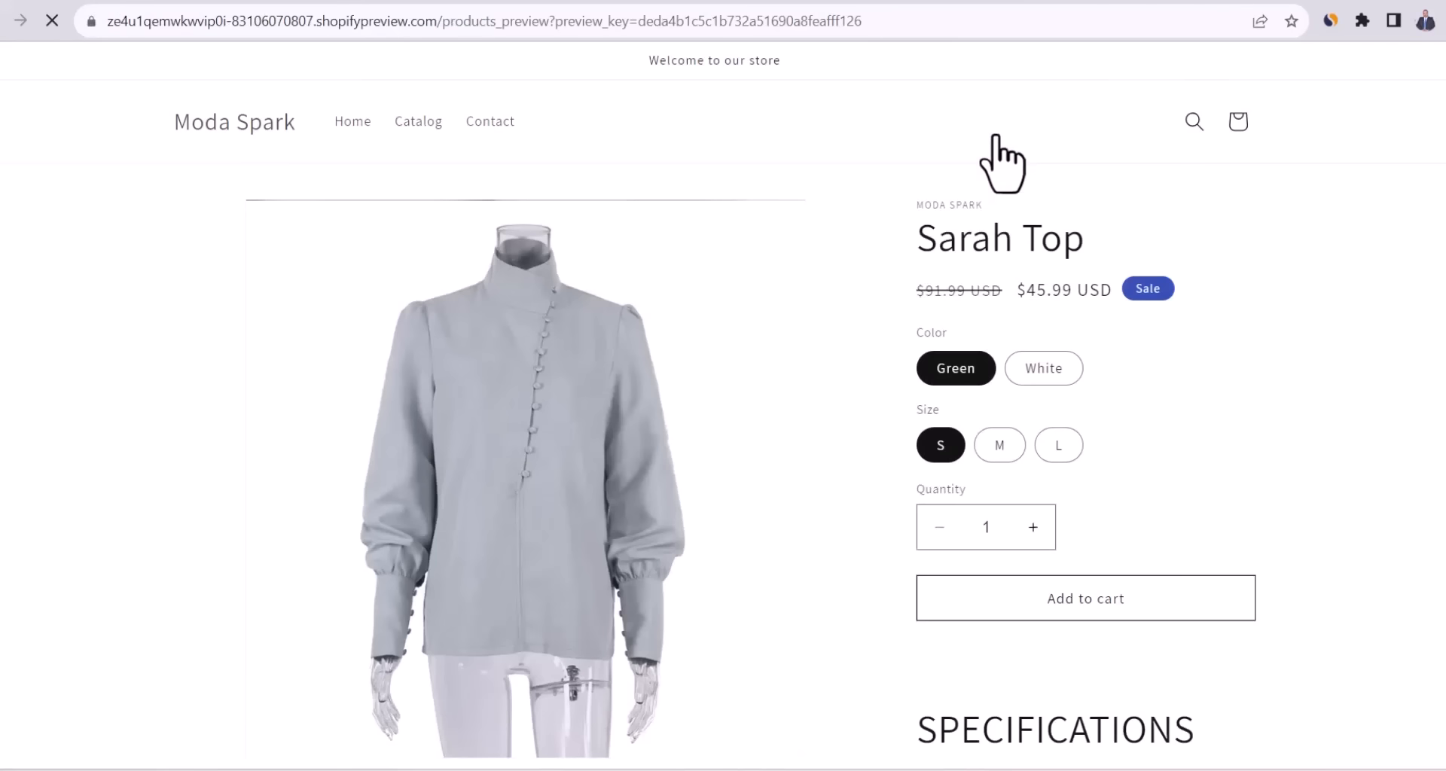
pyautogui.doubleClick(1042, 299)
pyautogui.click(939, 296)
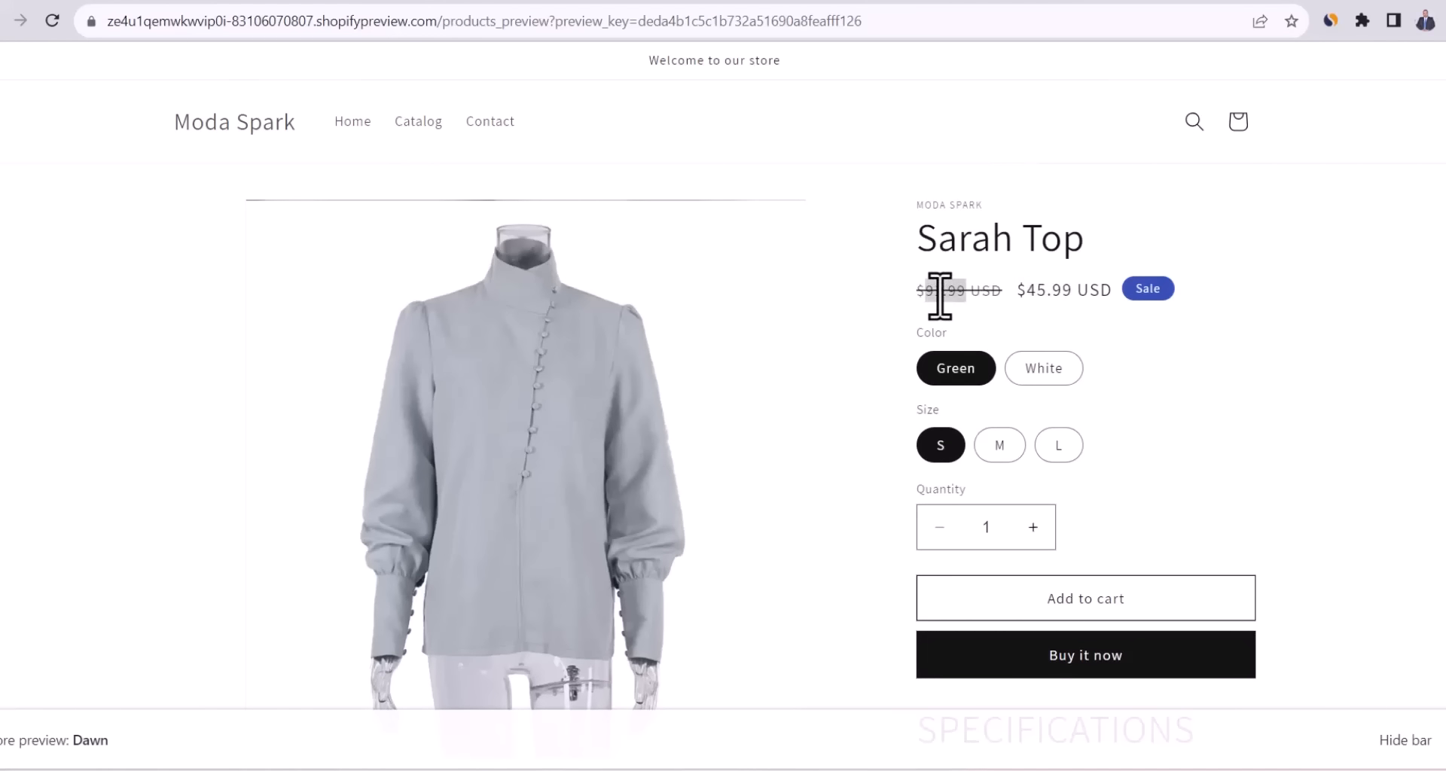
pyautogui.click(1001, 346)
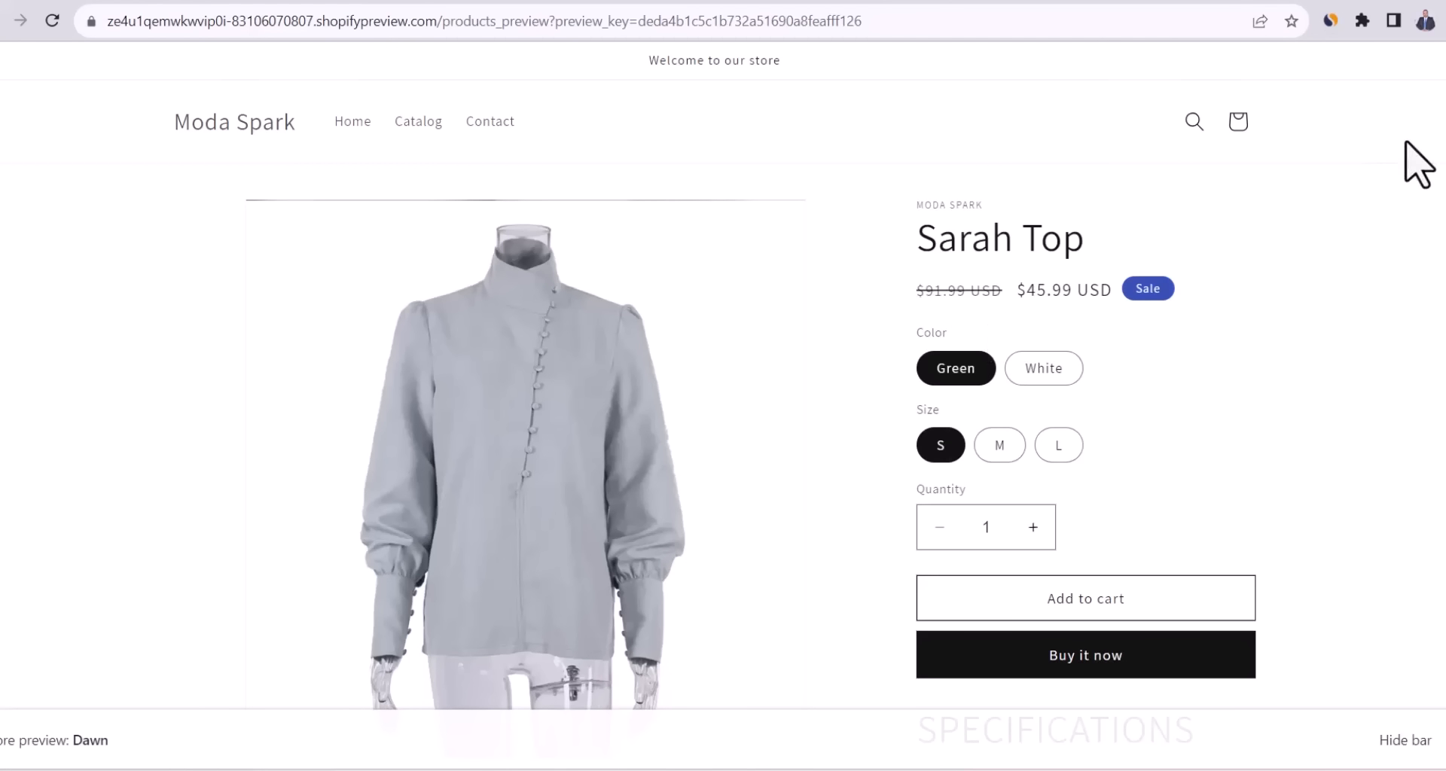
pyautogui.scroll(-10, 1085, 421)
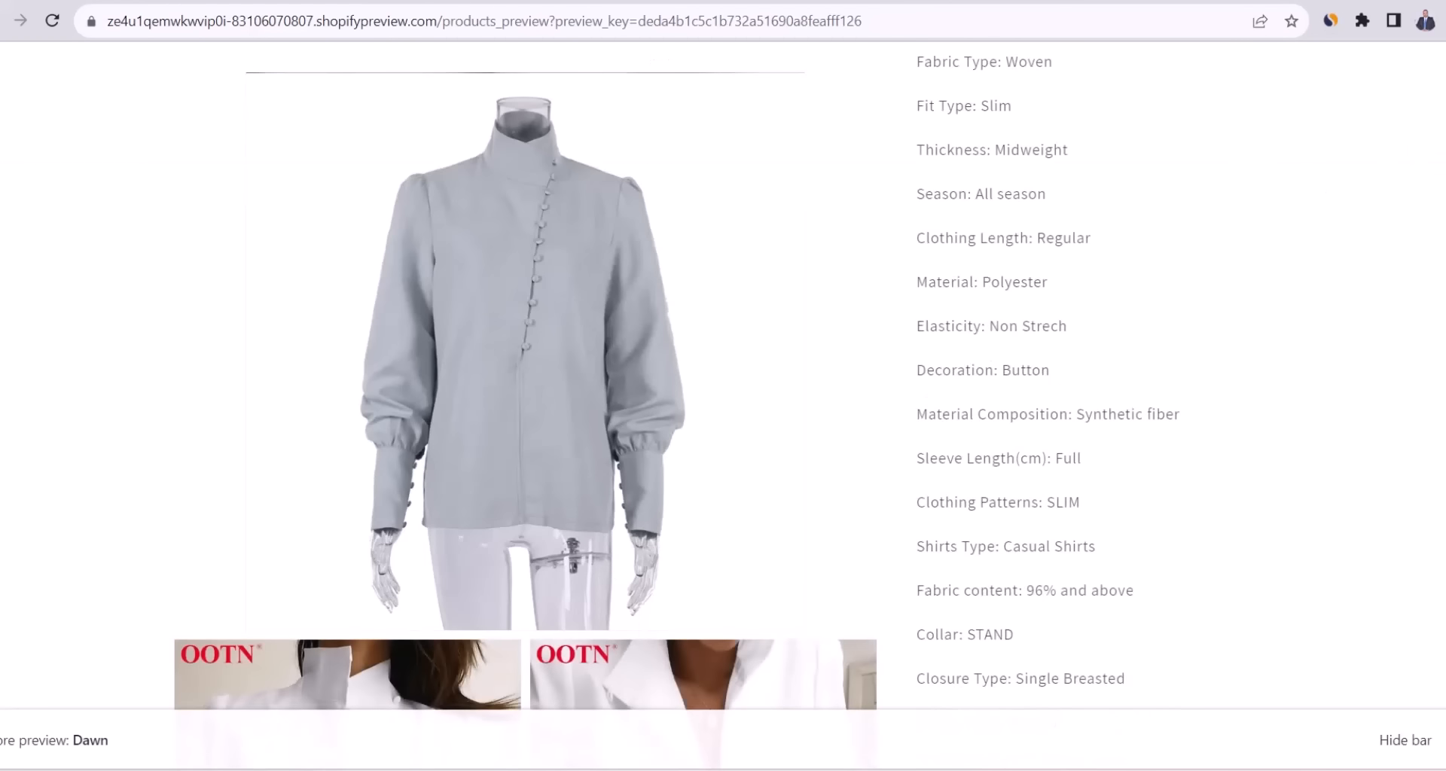
pyautogui.scroll(10, 1084, 421)
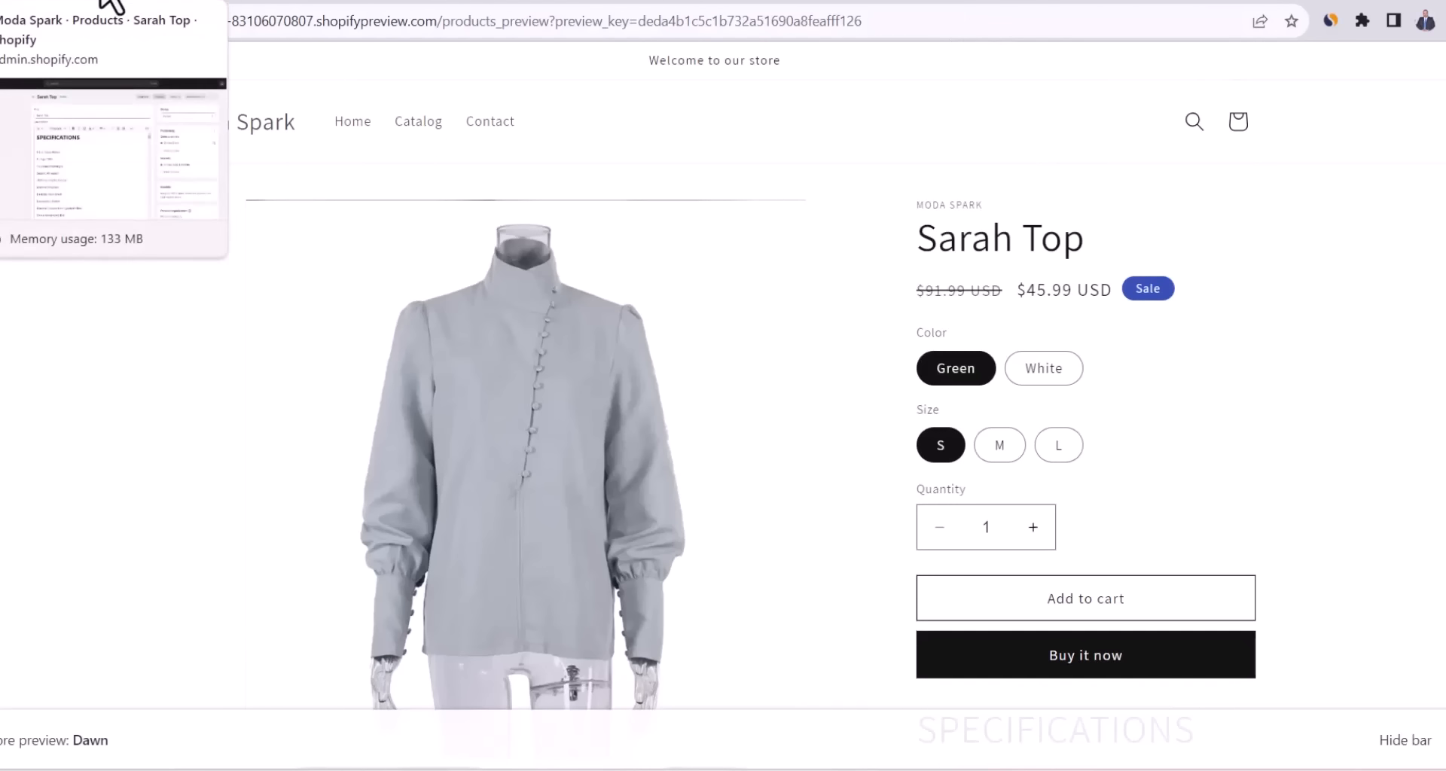
pyautogui.click(106, 4)
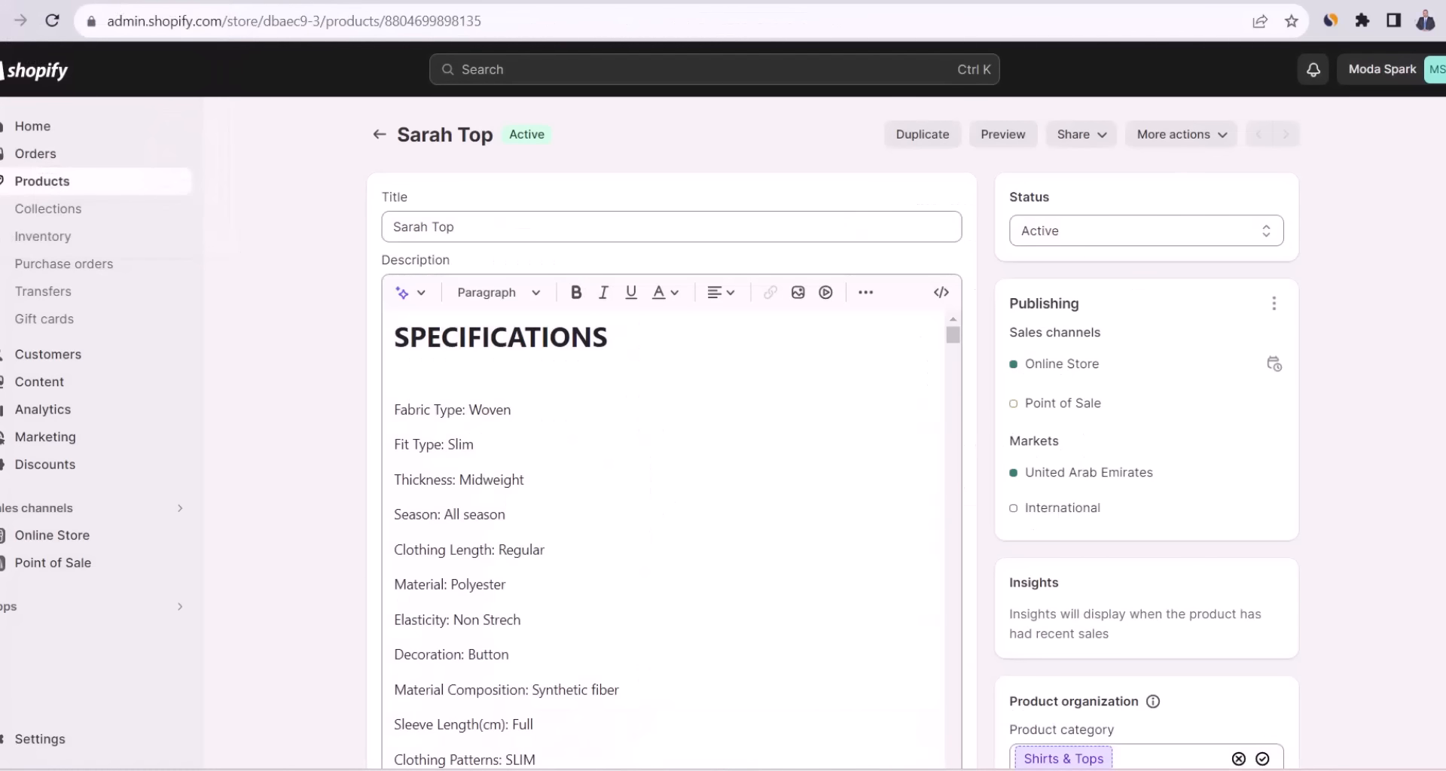
# Paint out the red OOTN logo on the main photo with a pale #CDCEB0 brush and add the copy.
pyautogui.scroll(-6, 834, 432)
pyautogui.scroll(-3, 832, 432)
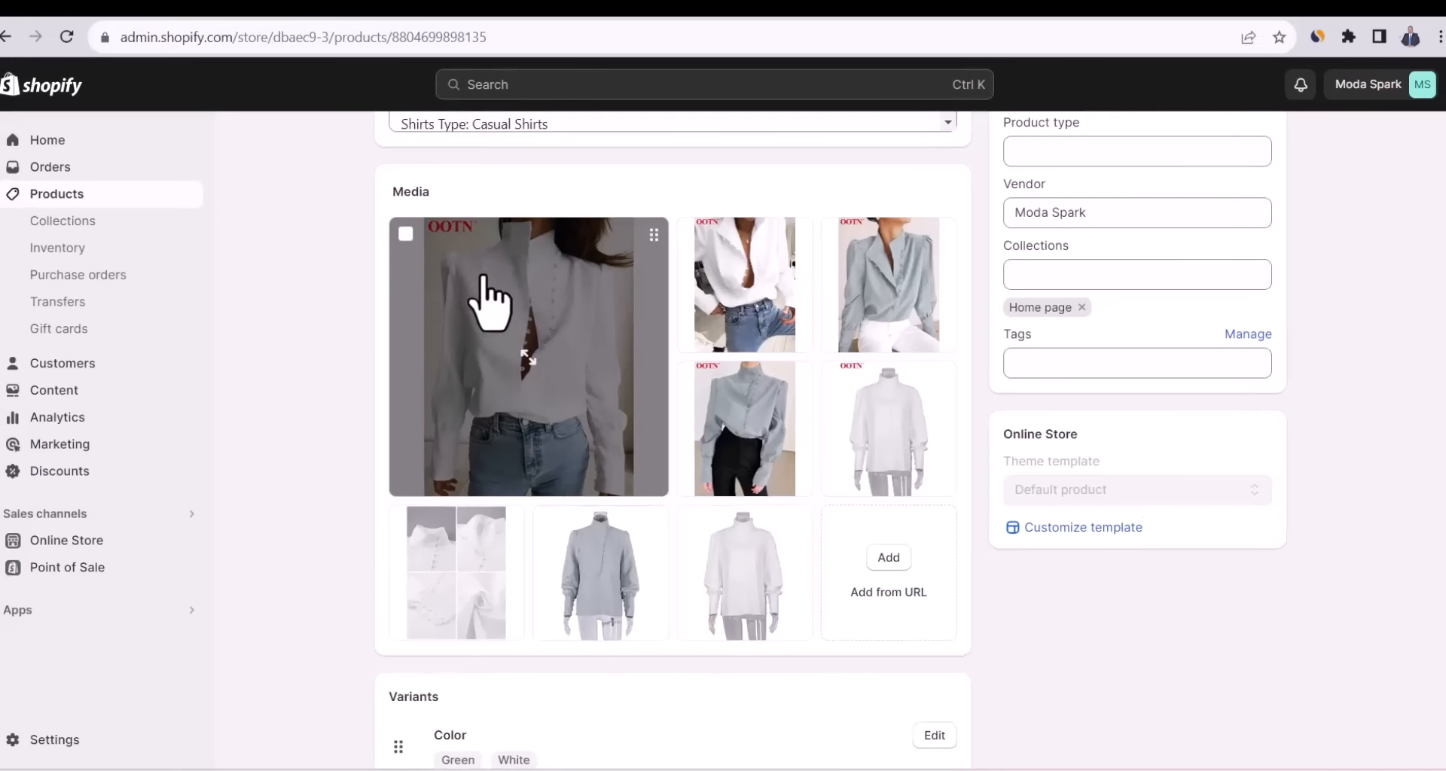
pyautogui.click(493, 294)
pyautogui.click(79, 737)
pyautogui.click(1408, 215)
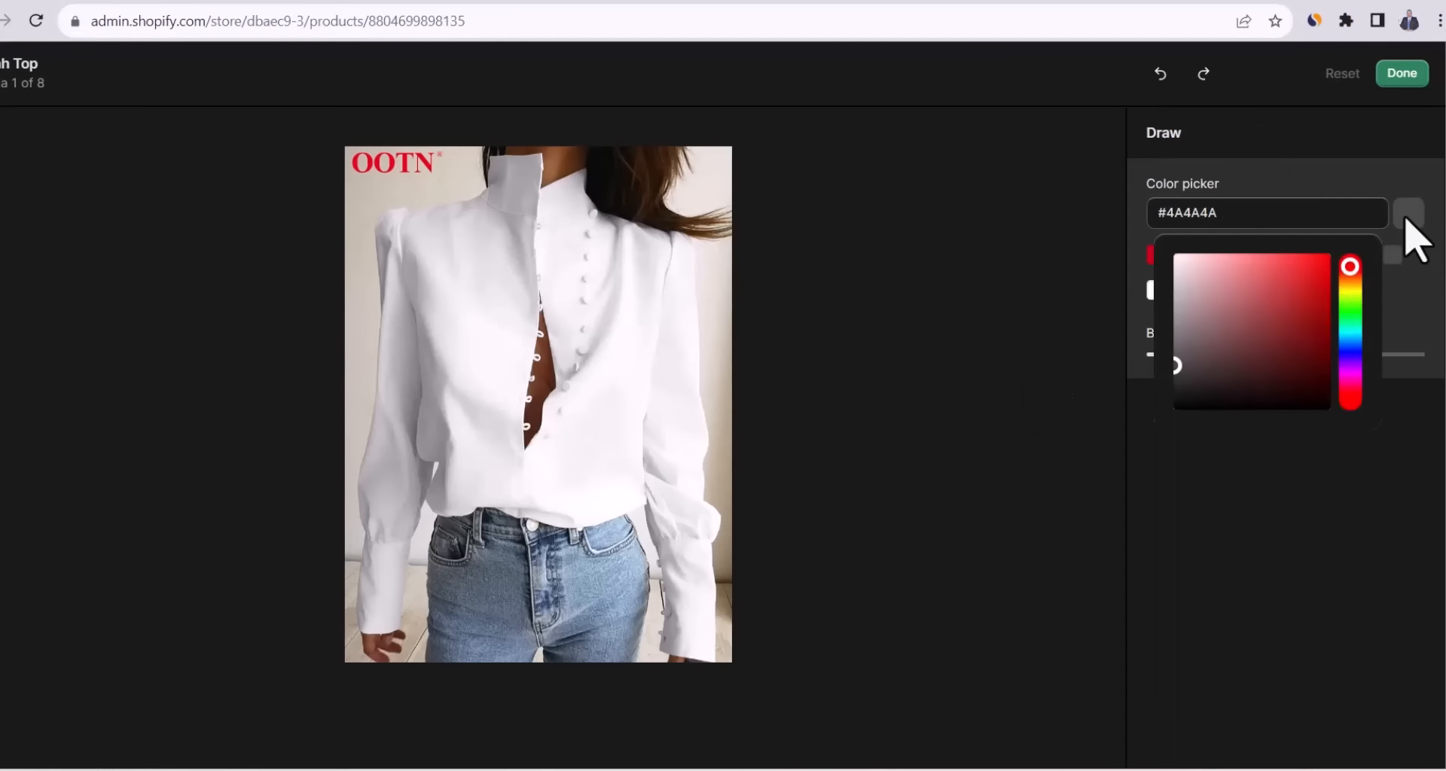
pyautogui.click(1349, 291)
pyautogui.click(1185, 298)
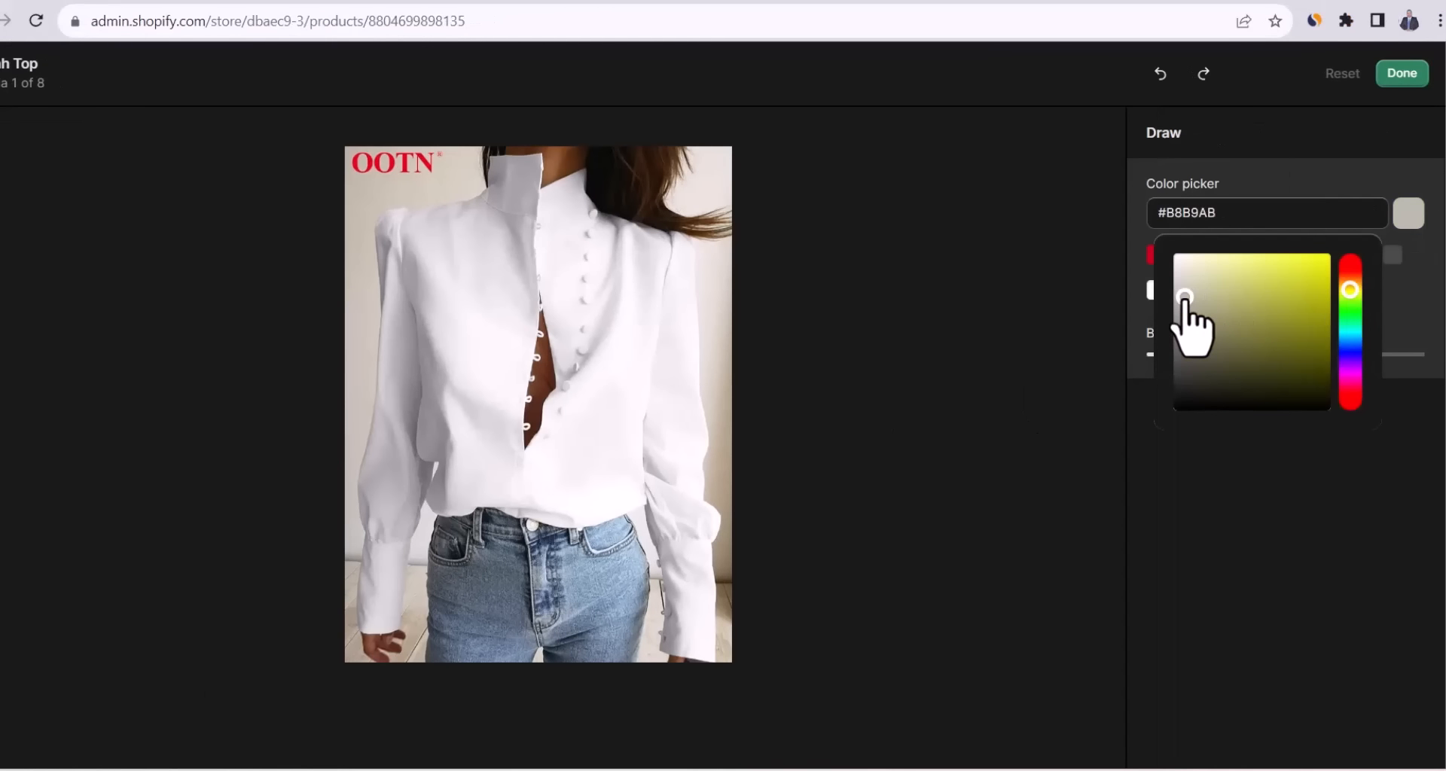
pyautogui.moveTo(1185, 297); pyautogui.dragTo(1195, 289)
pyautogui.click(1042, 293)
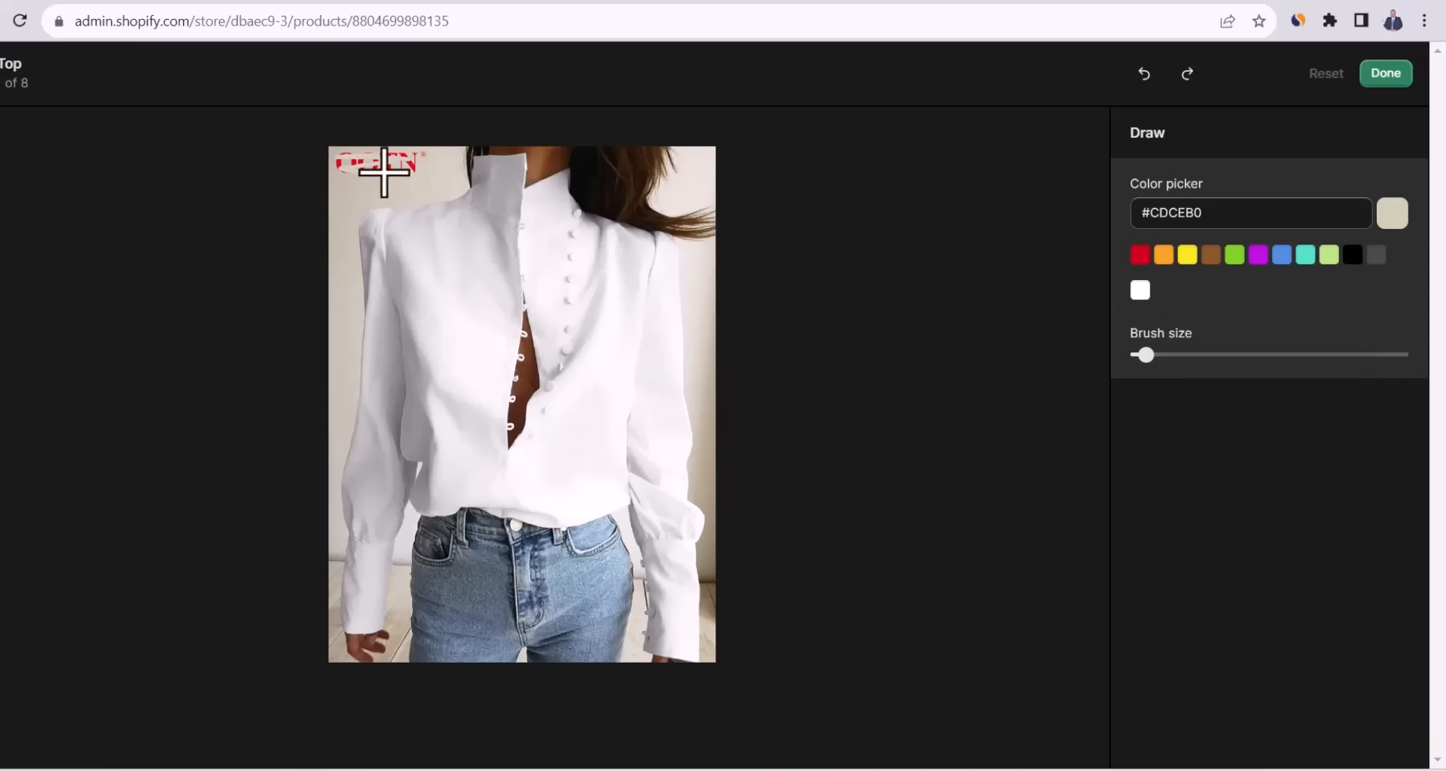
pyautogui.moveTo(384, 172)
pyautogui.mouseDown()
pyautogui.moveTo(419, 171)
pyautogui.moveTo(345, 143)
pyautogui.mouseUp()
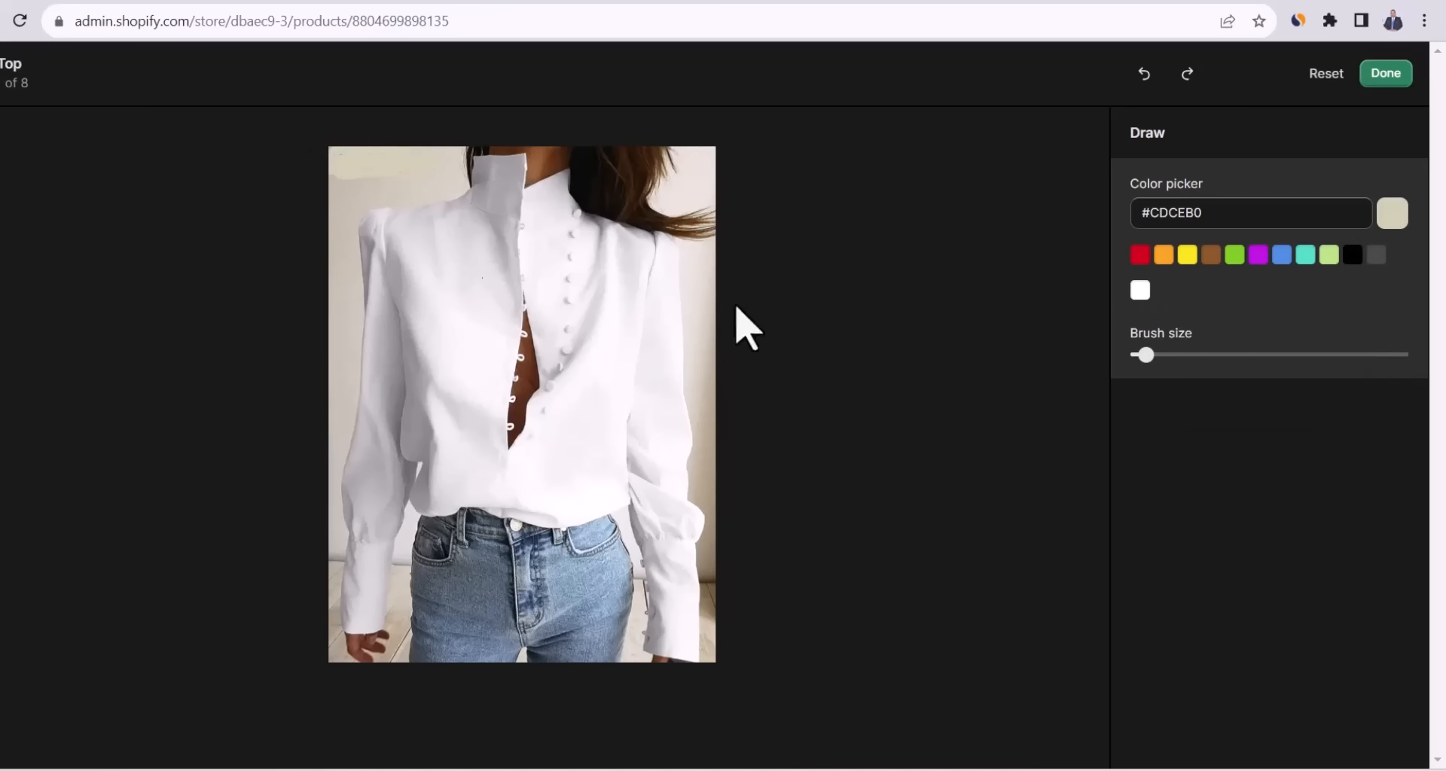
pyautogui.click(1386, 73)
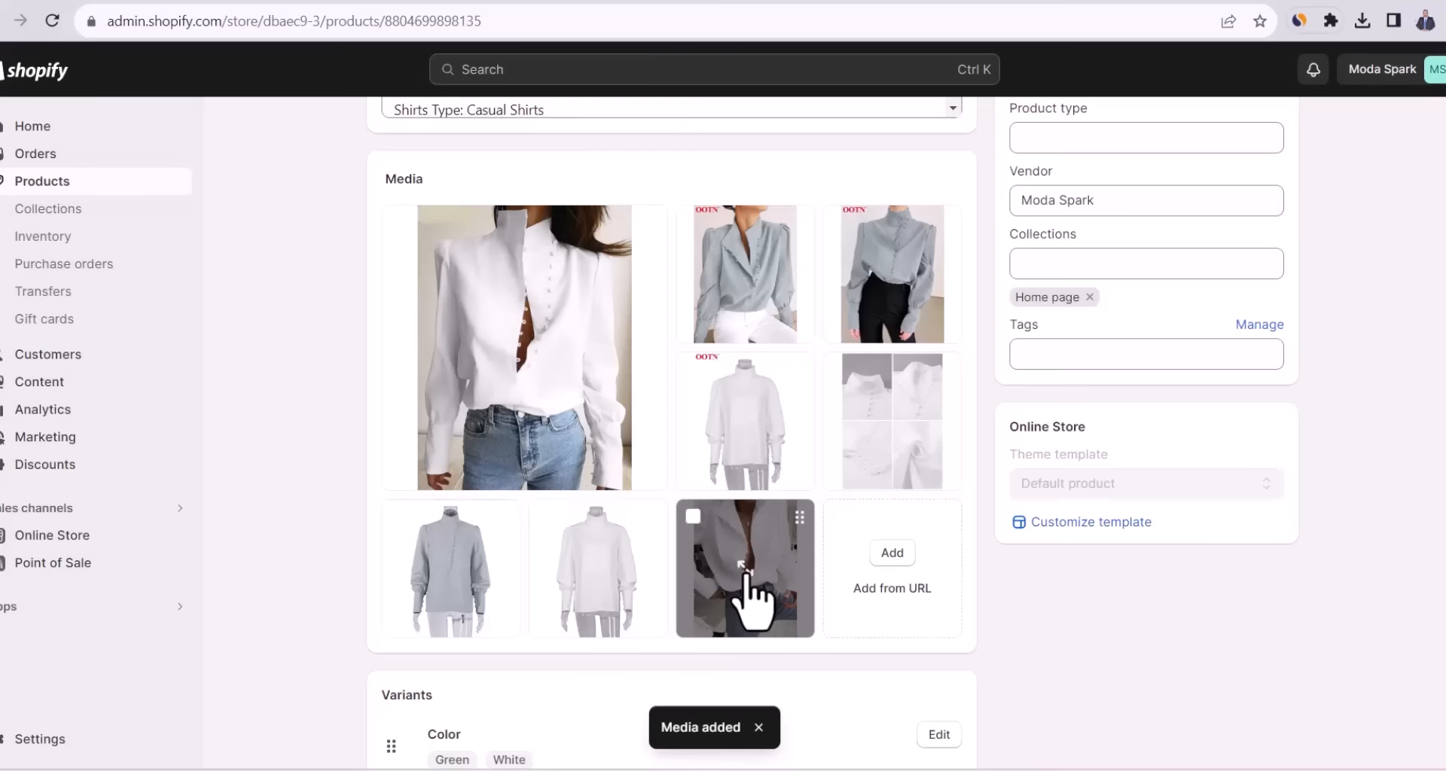
# Move the logo-free photo to the front of Sarah Top's media, save, and return to Products.
pyautogui.moveTo(746, 570); pyautogui.dragTo(950, 241)
pyautogui.scroll(-10, 671, 432)
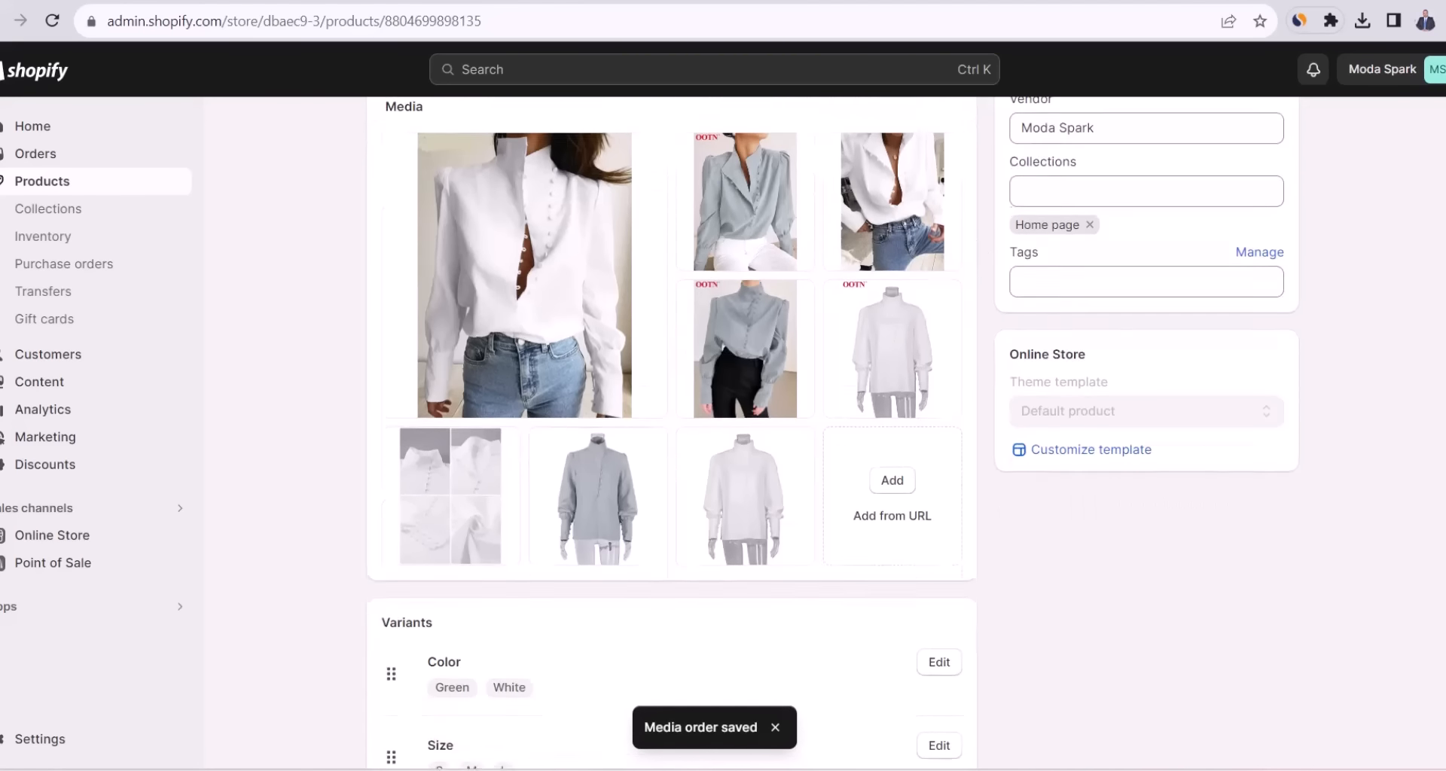
pyautogui.scroll(-1, 671, 432)
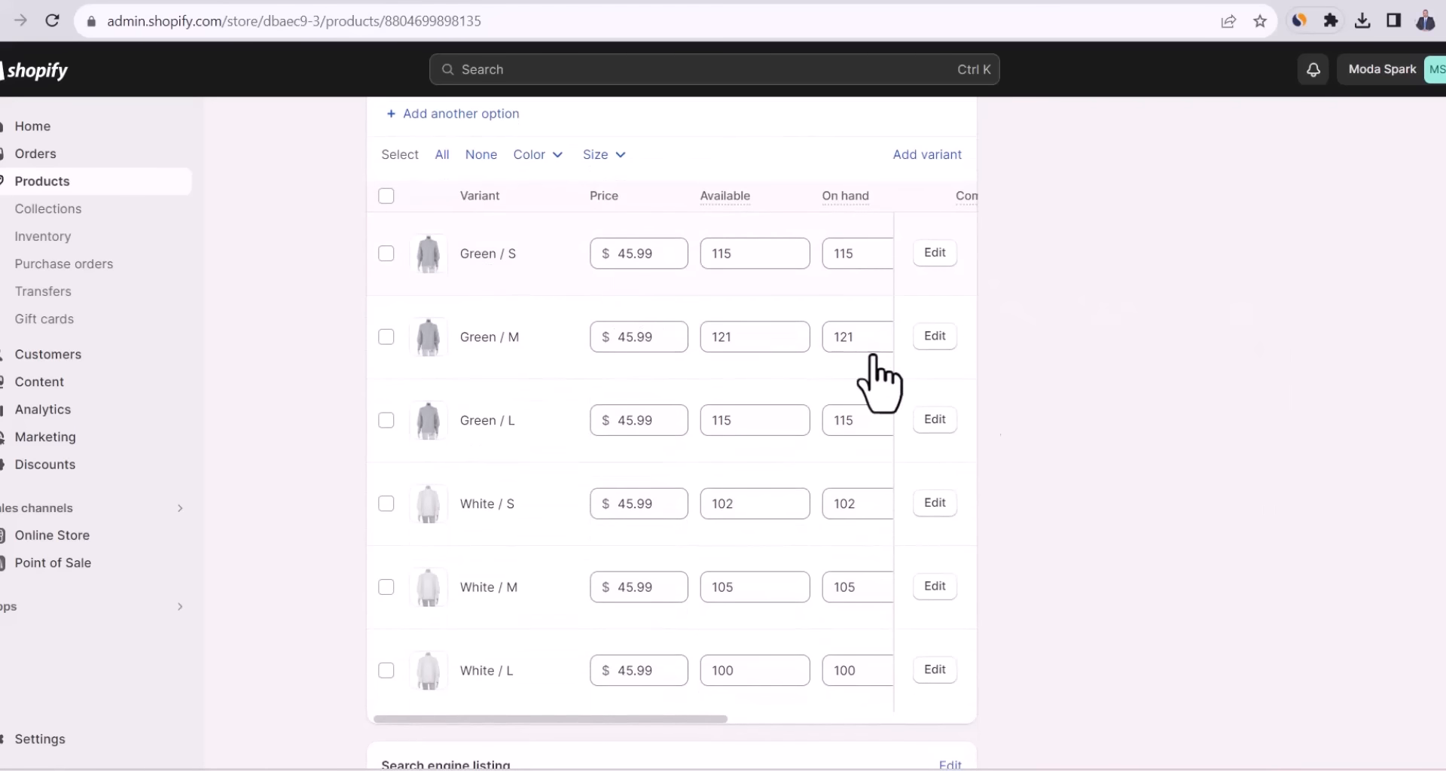
pyautogui.scroll(7, 672, 432)
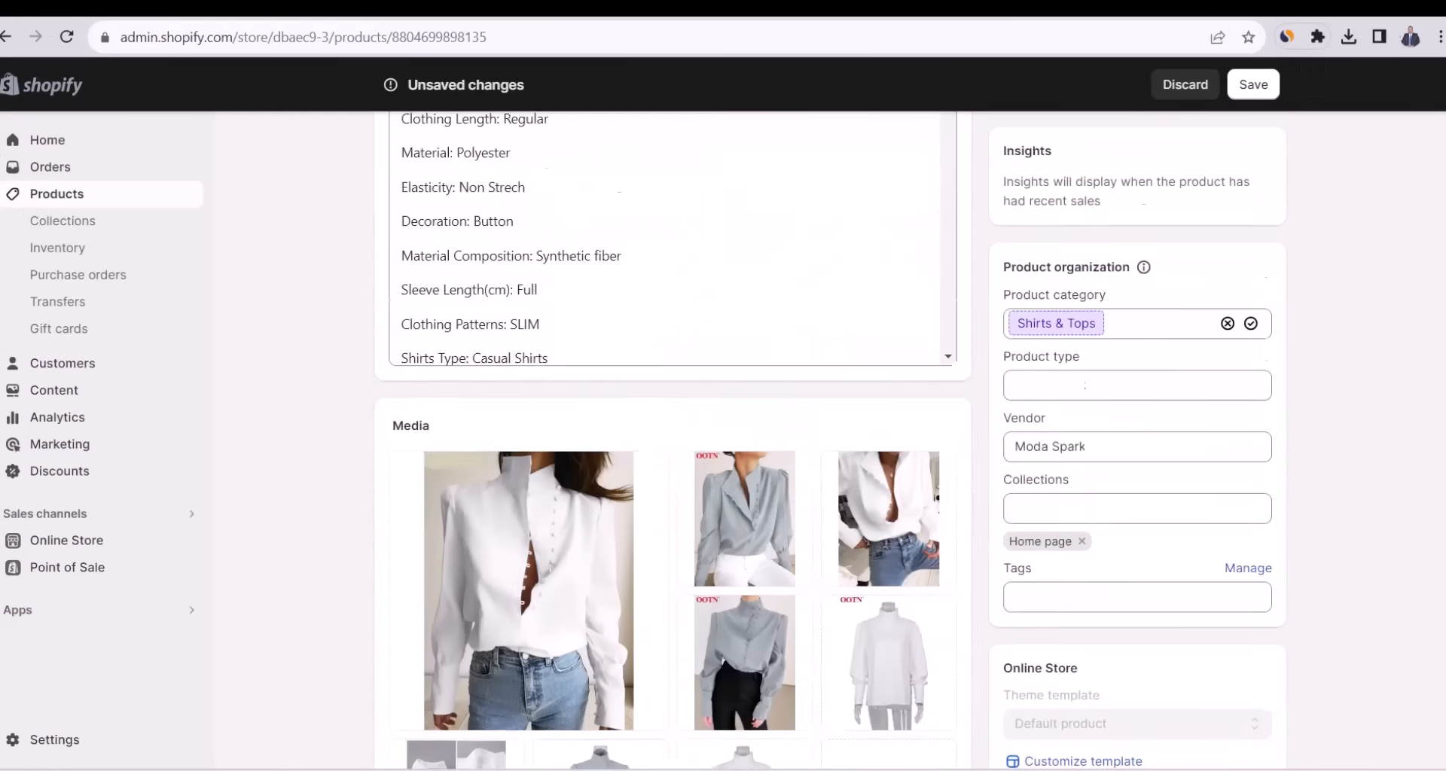
pyautogui.scroll(5, 673, 440)
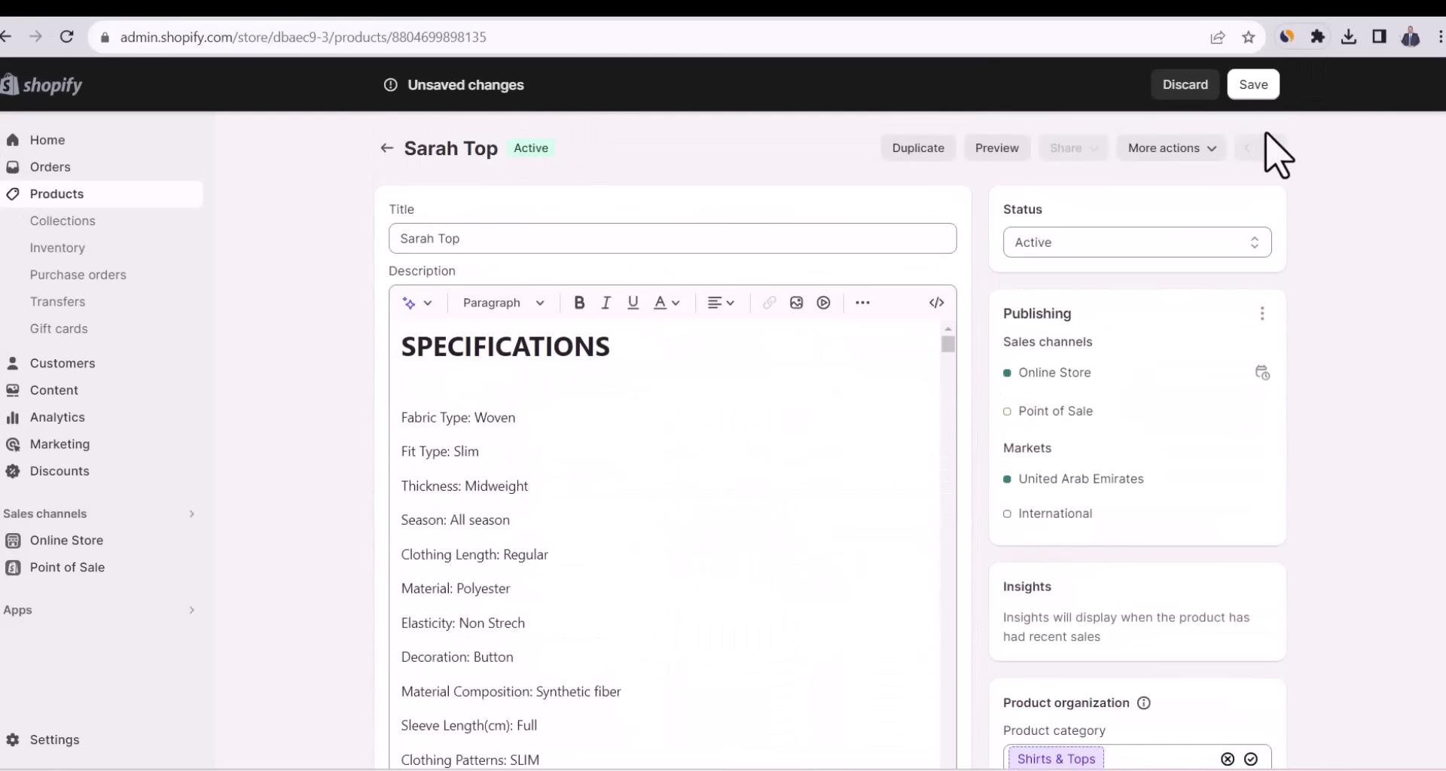
pyautogui.click(1251, 88)
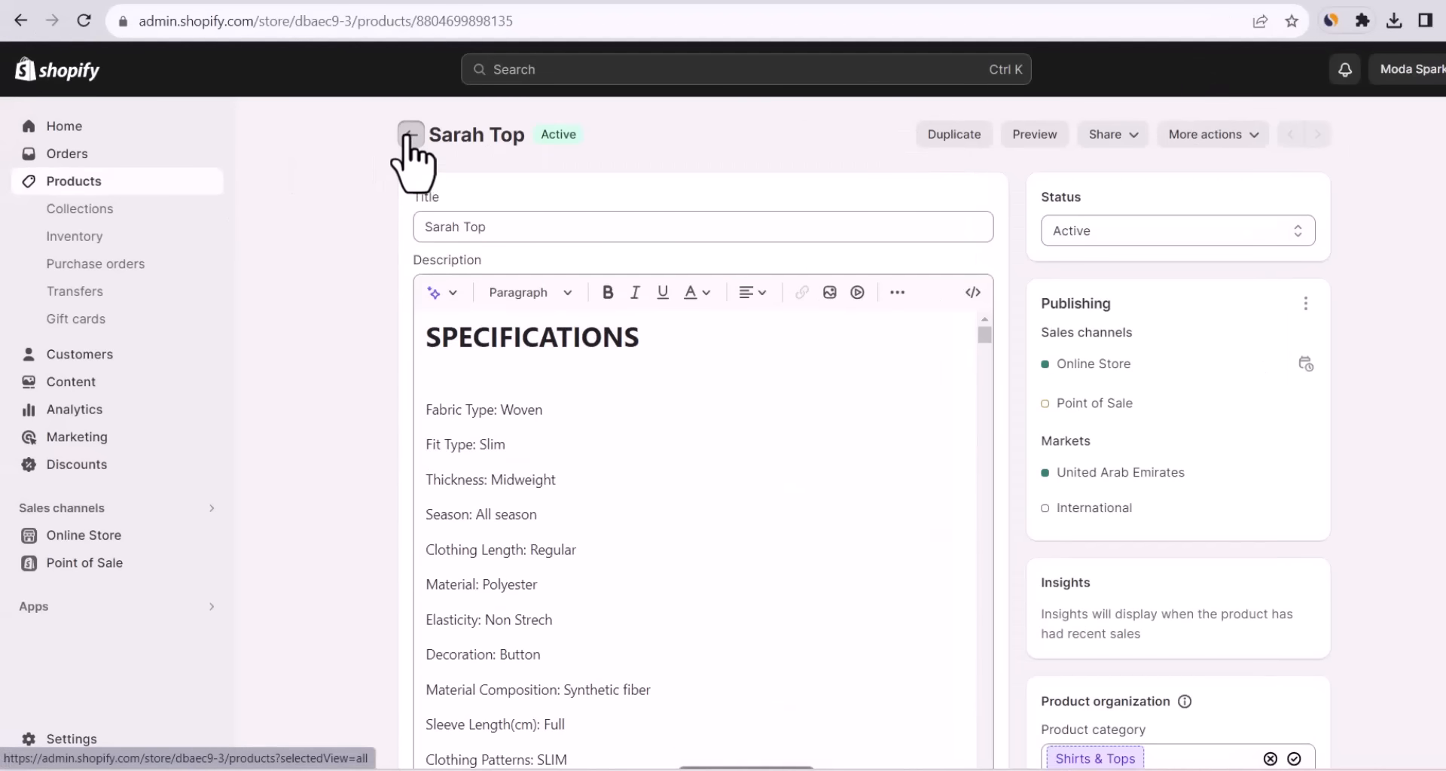
pyautogui.click(410, 135)
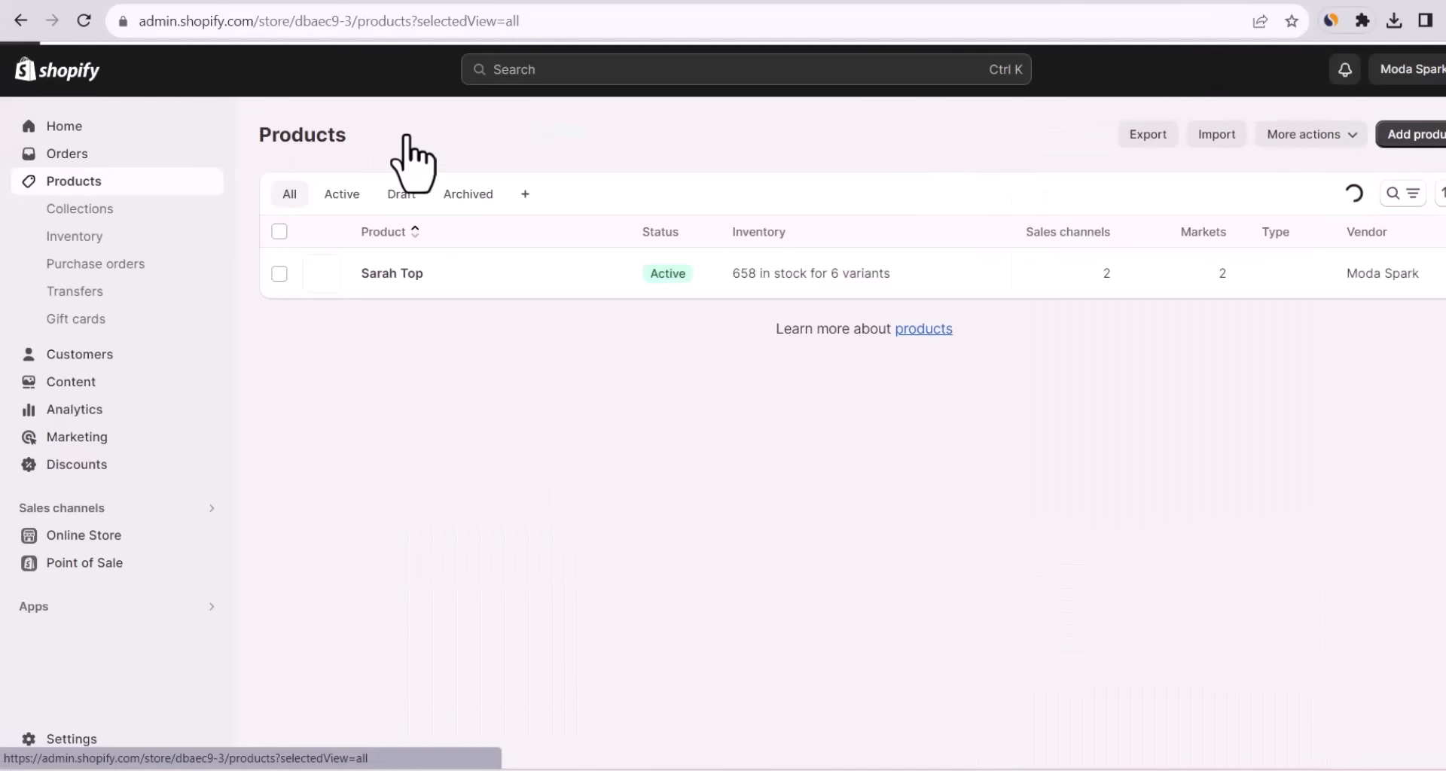
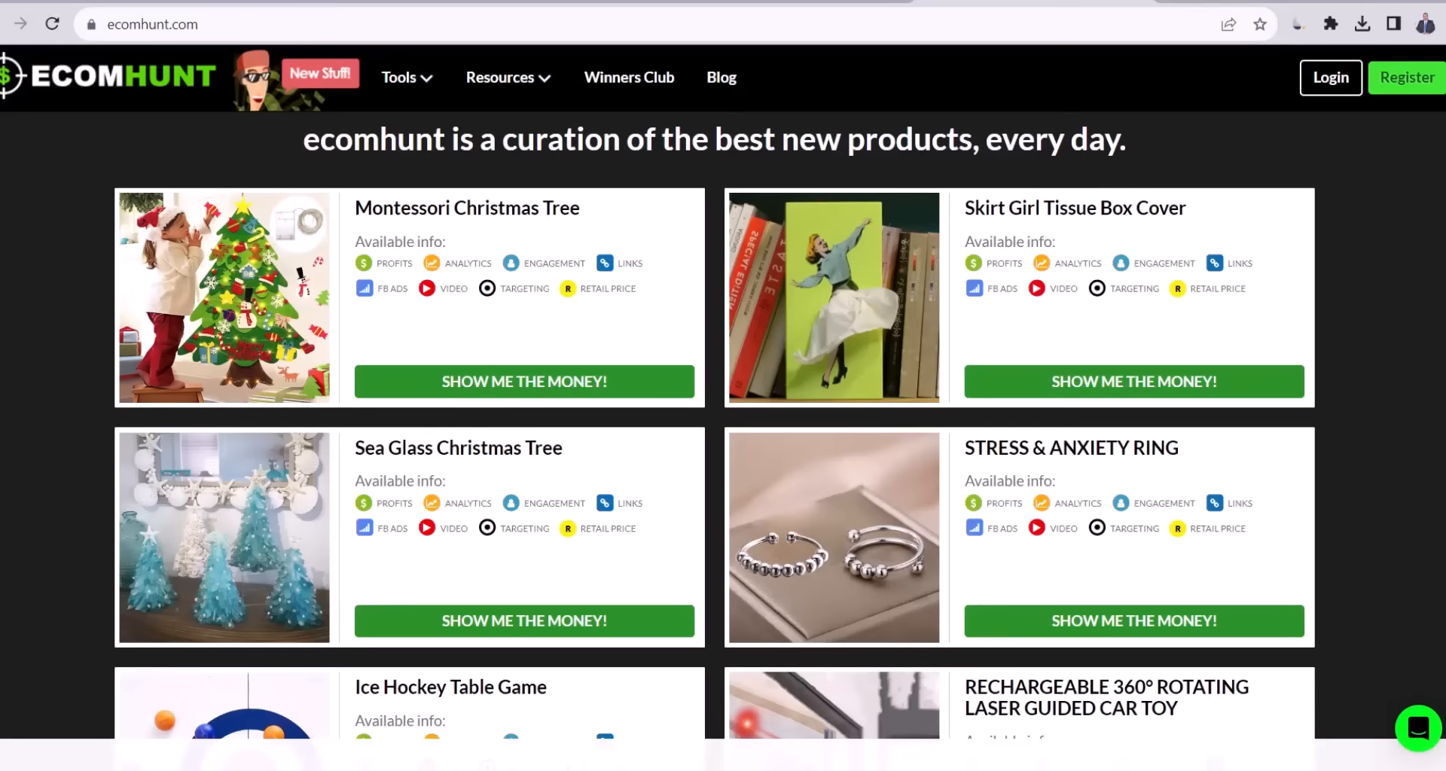
# Register a free Ecomhunt account with the contact's name and e-mail, passing the reCAPTCHA.
pyautogui.scroll(-6, 716, 506)
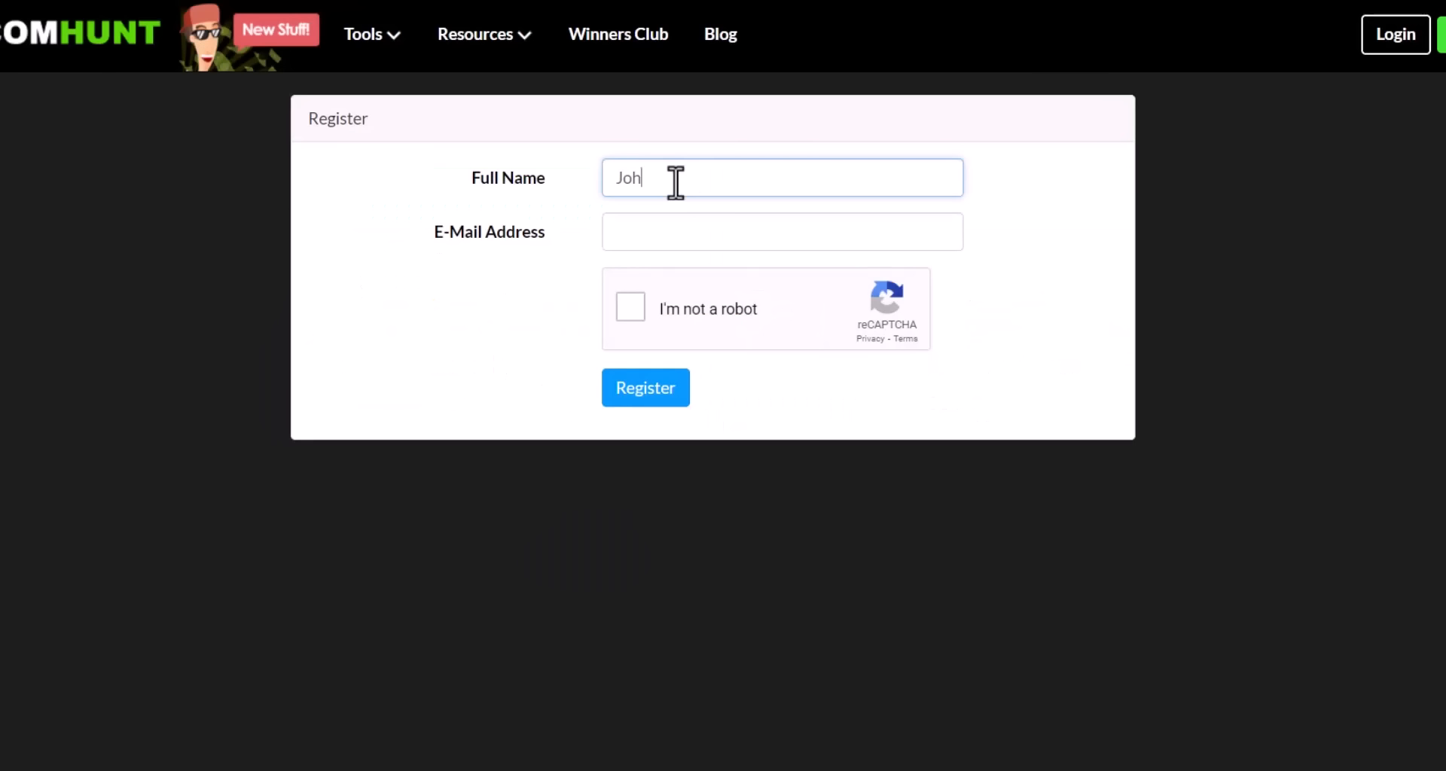
pyautogui.click(655, 233)
pyautogui.hotkey('ctrl', 'v')
pyautogui.click(631, 307)
pyautogui.click(640, 398)
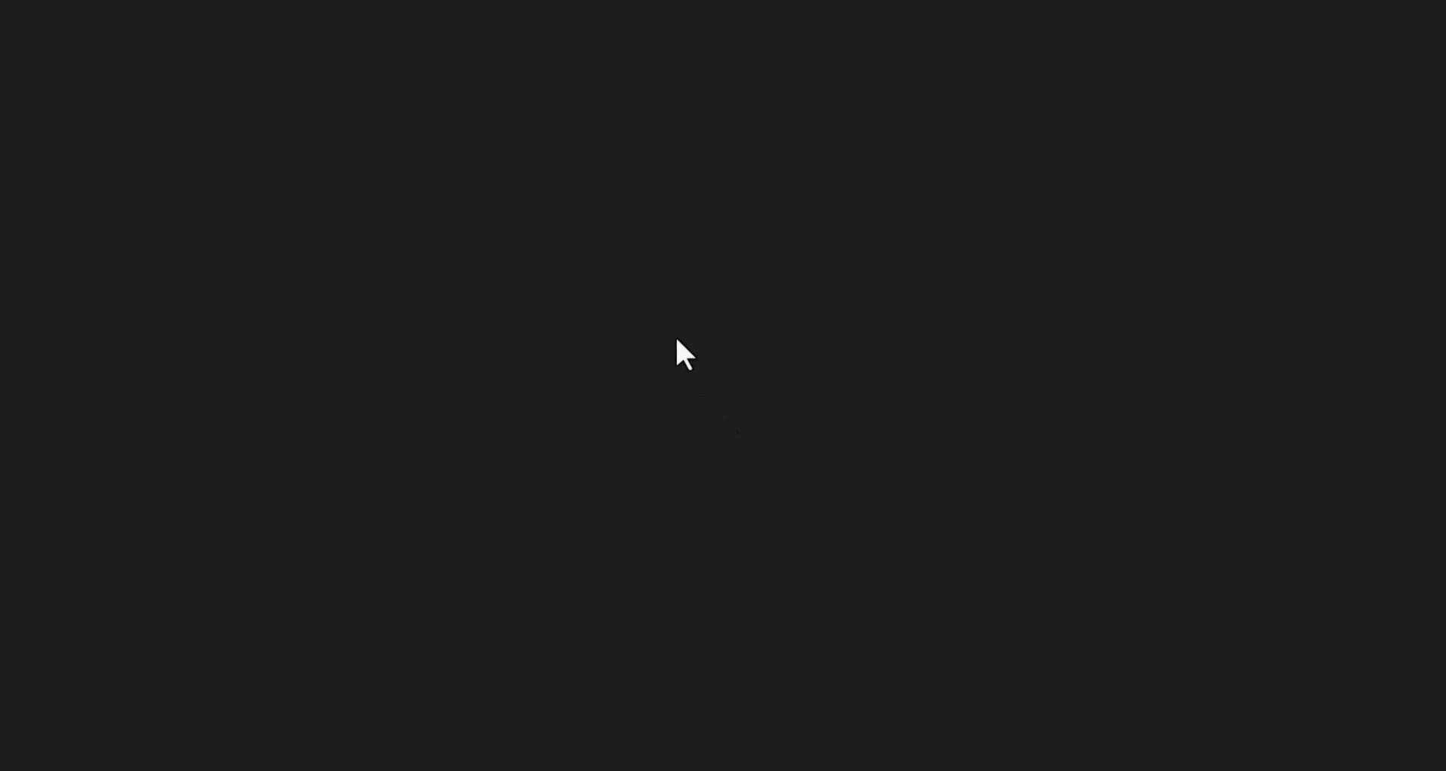
# Set and confirm the new account password.
pyautogui.click(676, 162)
pyautogui.write('••••••••••')
pyautogui.press('Tab')
pyautogui.write('••••')
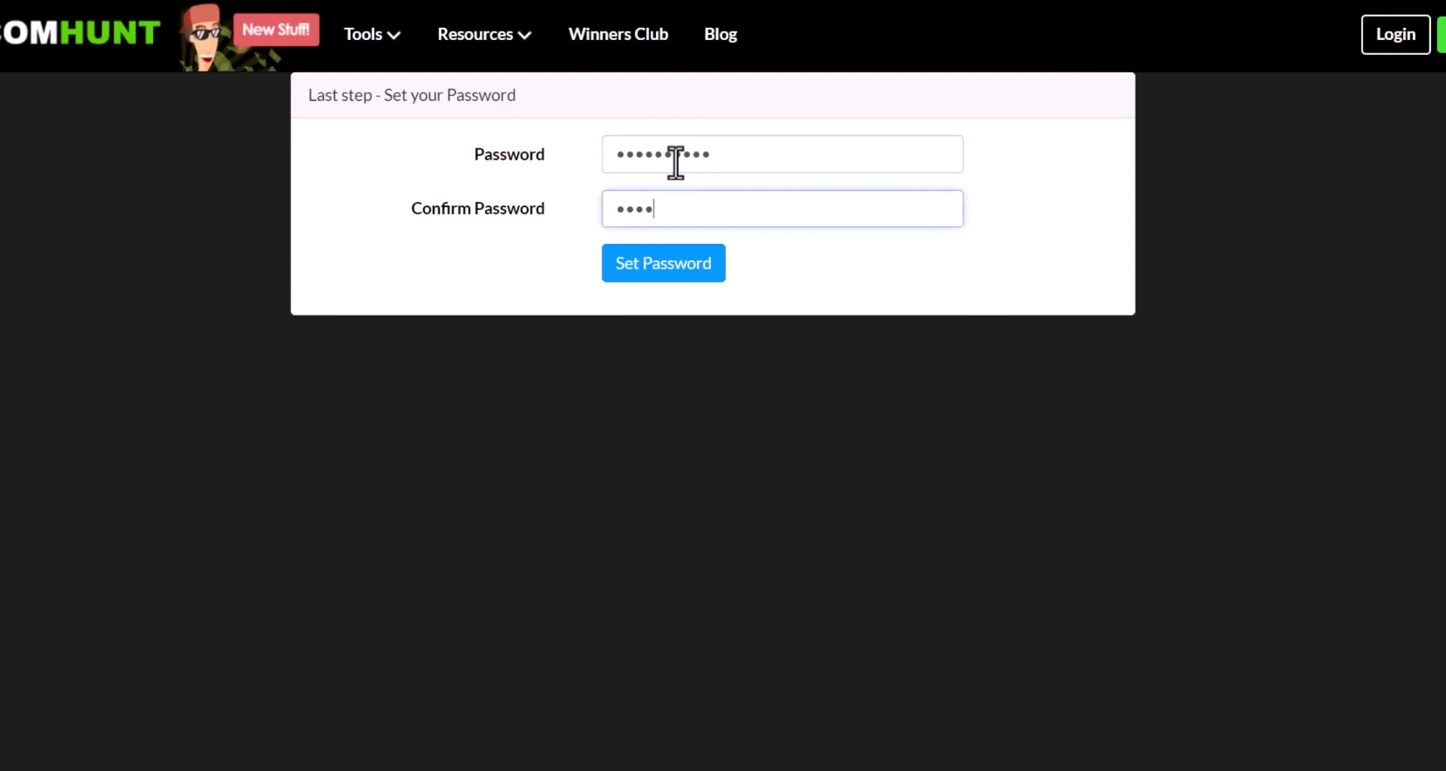
pyautogui.click(652, 276)
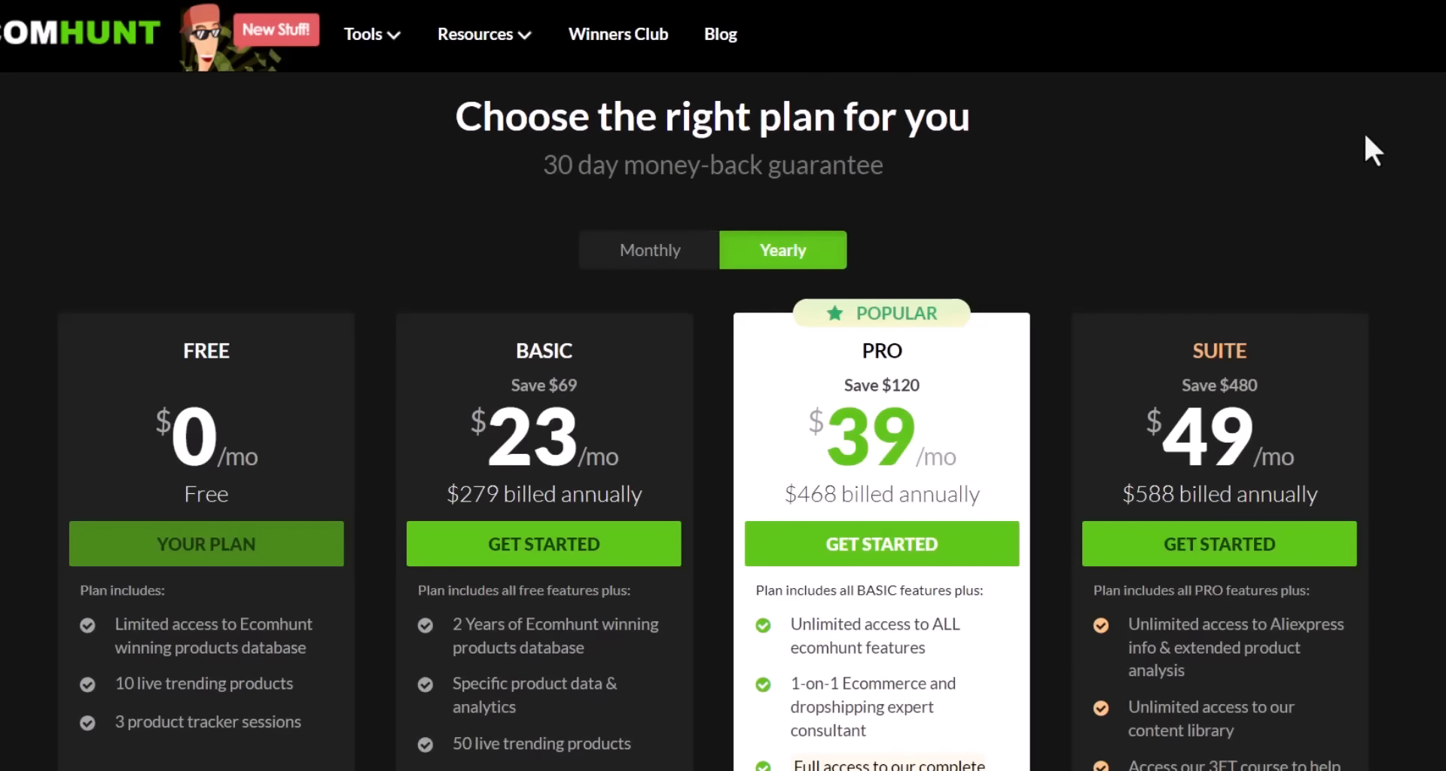
# Review the monthly-billed pricing plans and start the PRO plan sign-up.
pyautogui.scroll(-4, 722, 385)
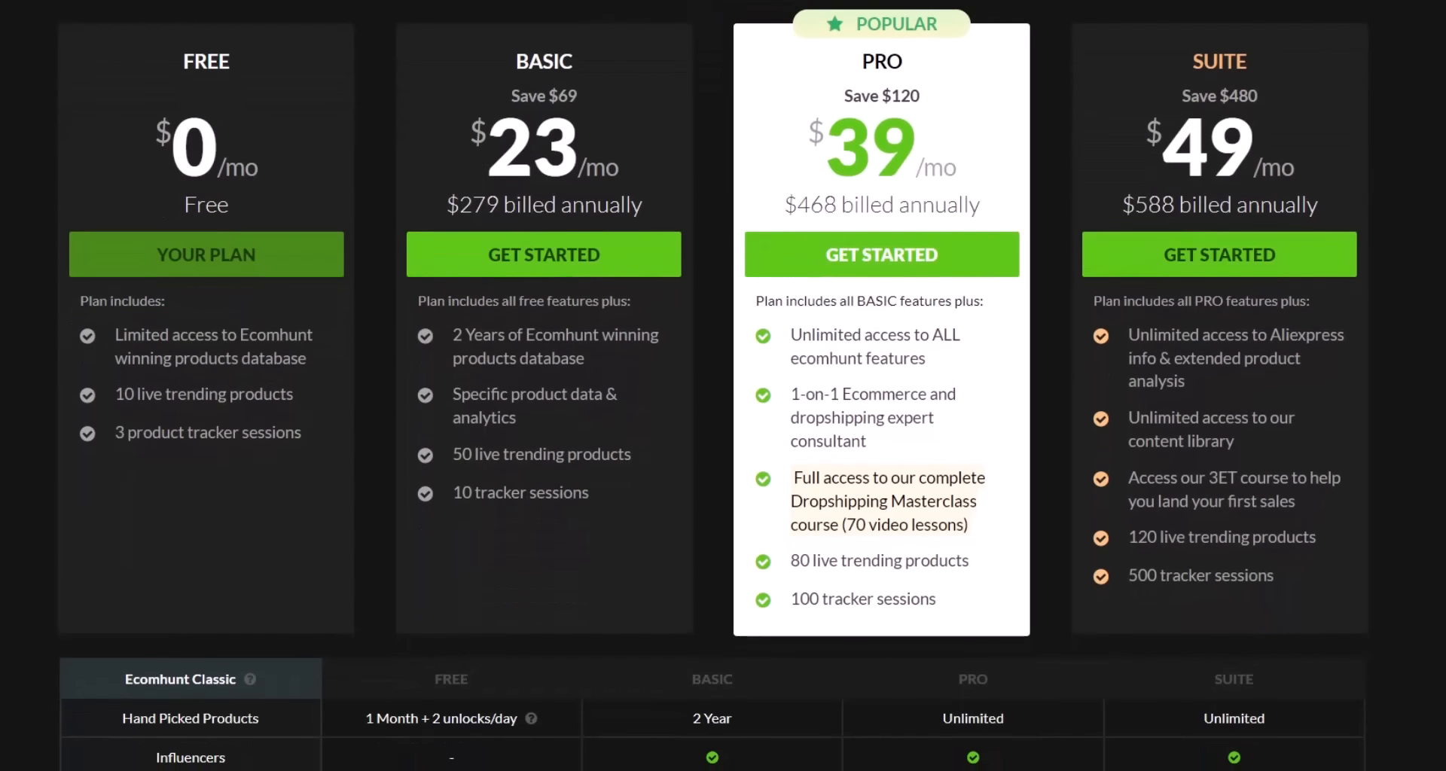
pyautogui.scroll(2, 723, 385)
pyautogui.scroll(-1, 723, 386)
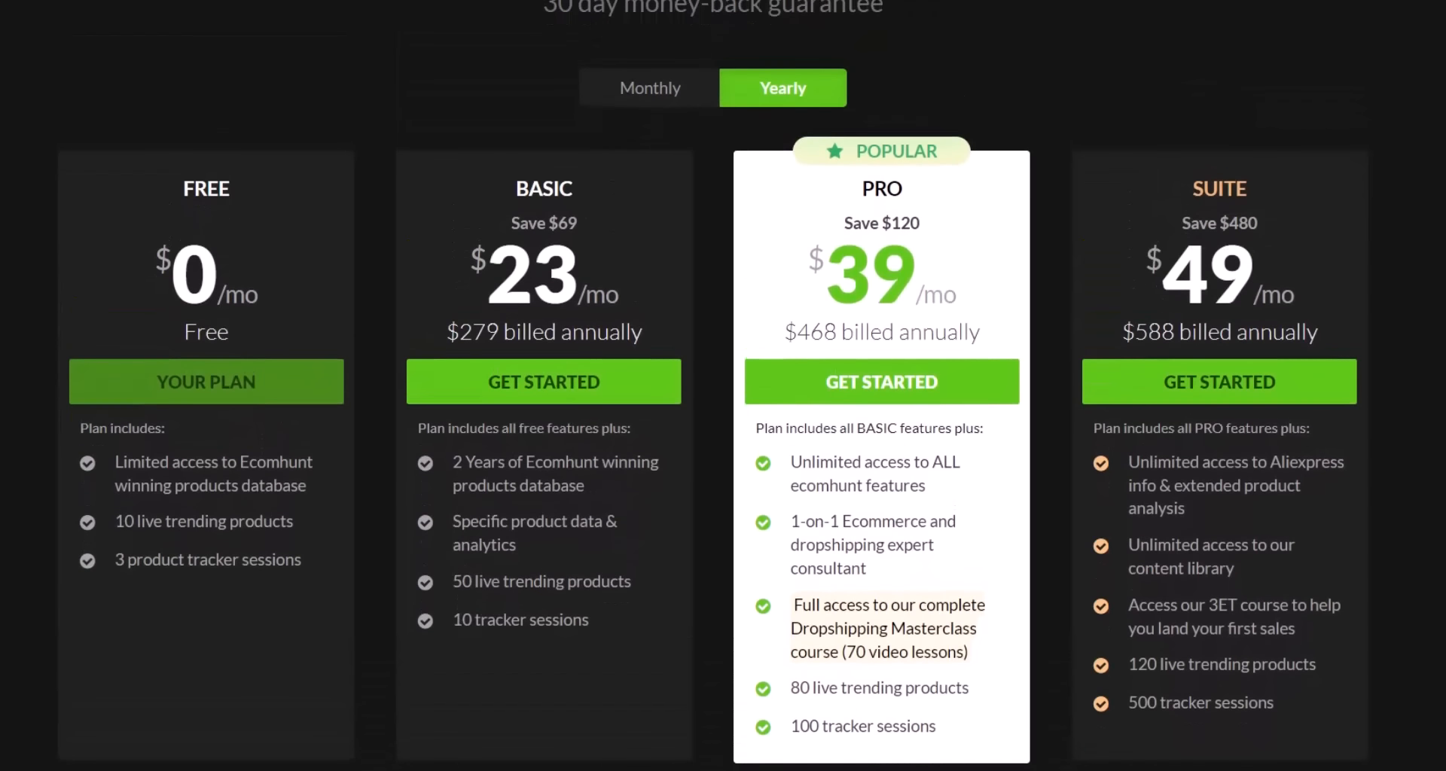
pyautogui.click(677, 104)
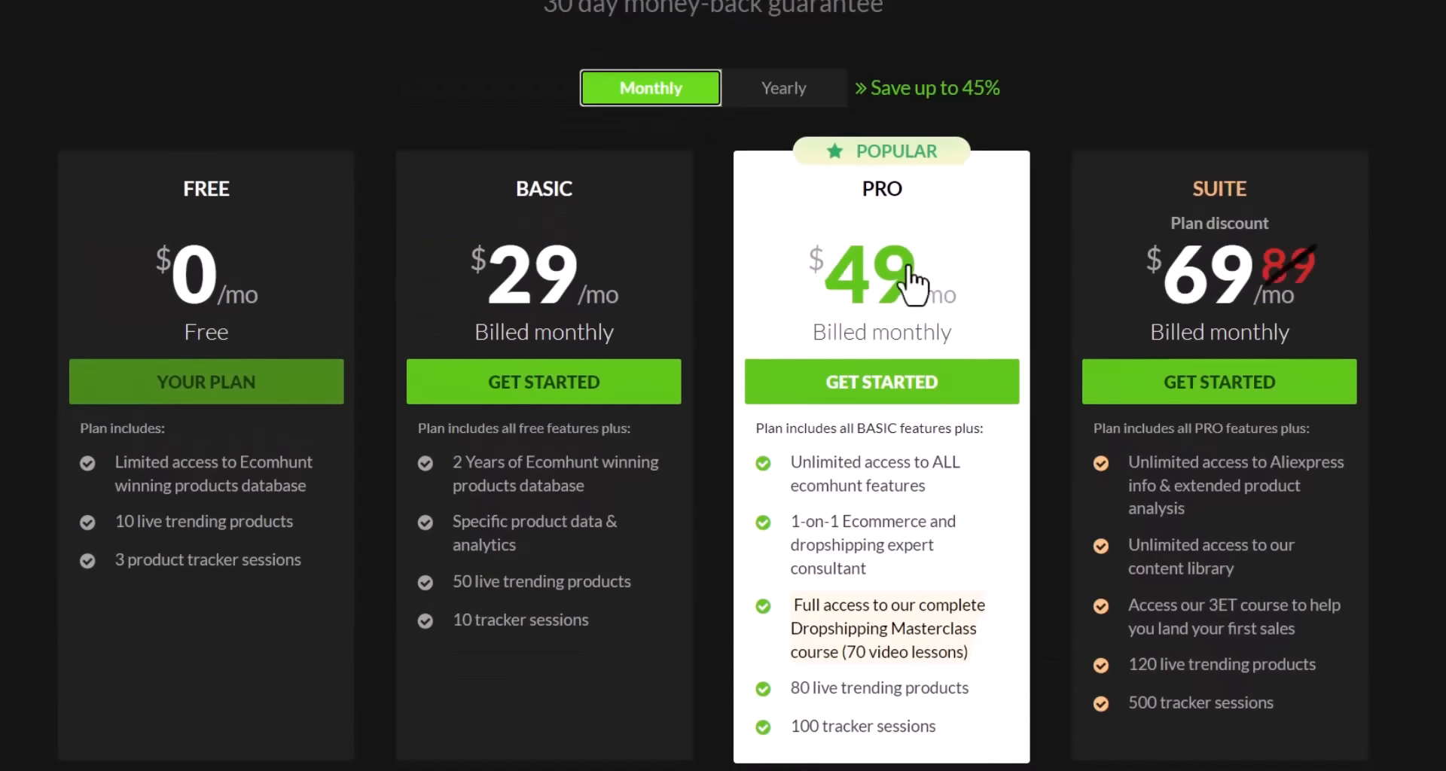
pyautogui.scroll(-1, 910, 278)
pyautogui.click(894, 355)
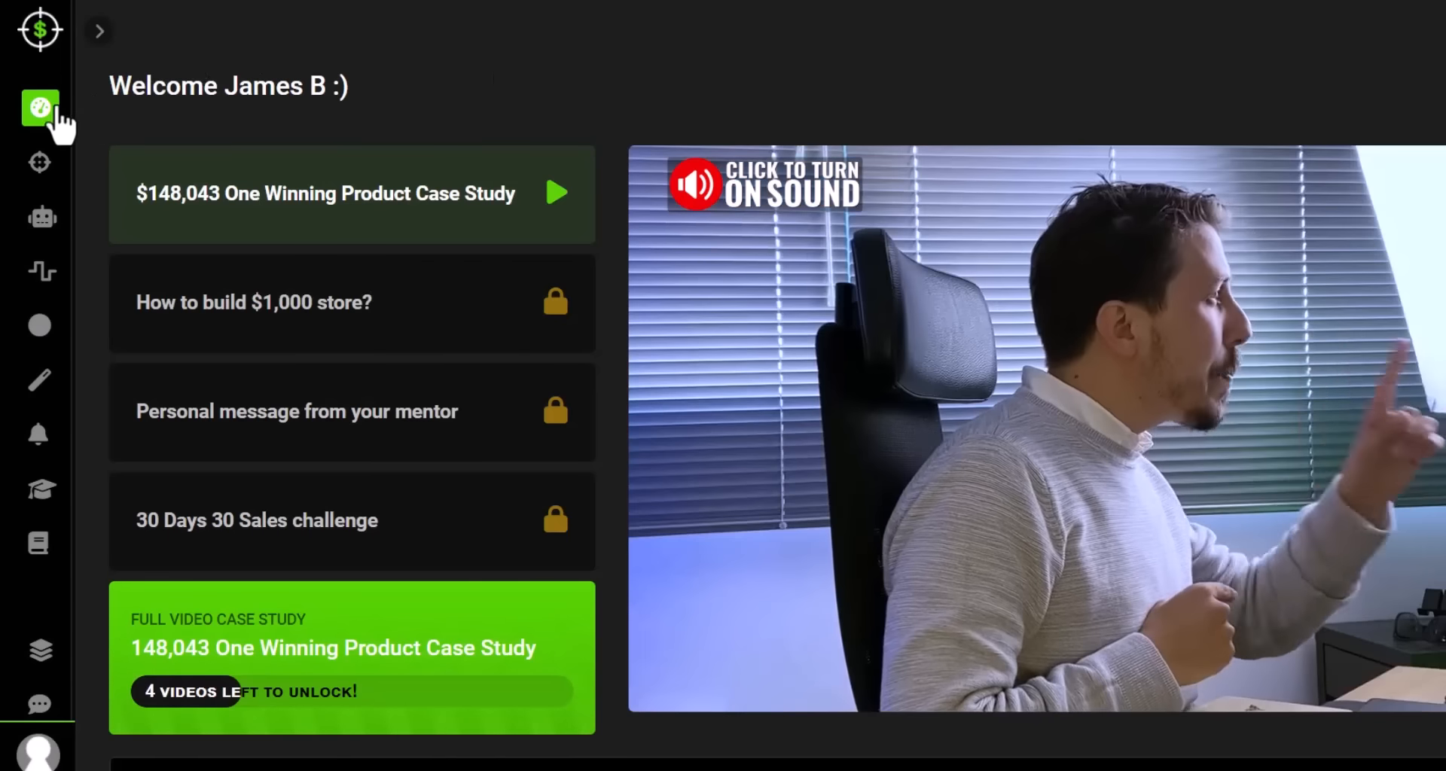
# Show the Ecomhunt Classic product list filtered to a women's category.
pyautogui.click(58, 112)
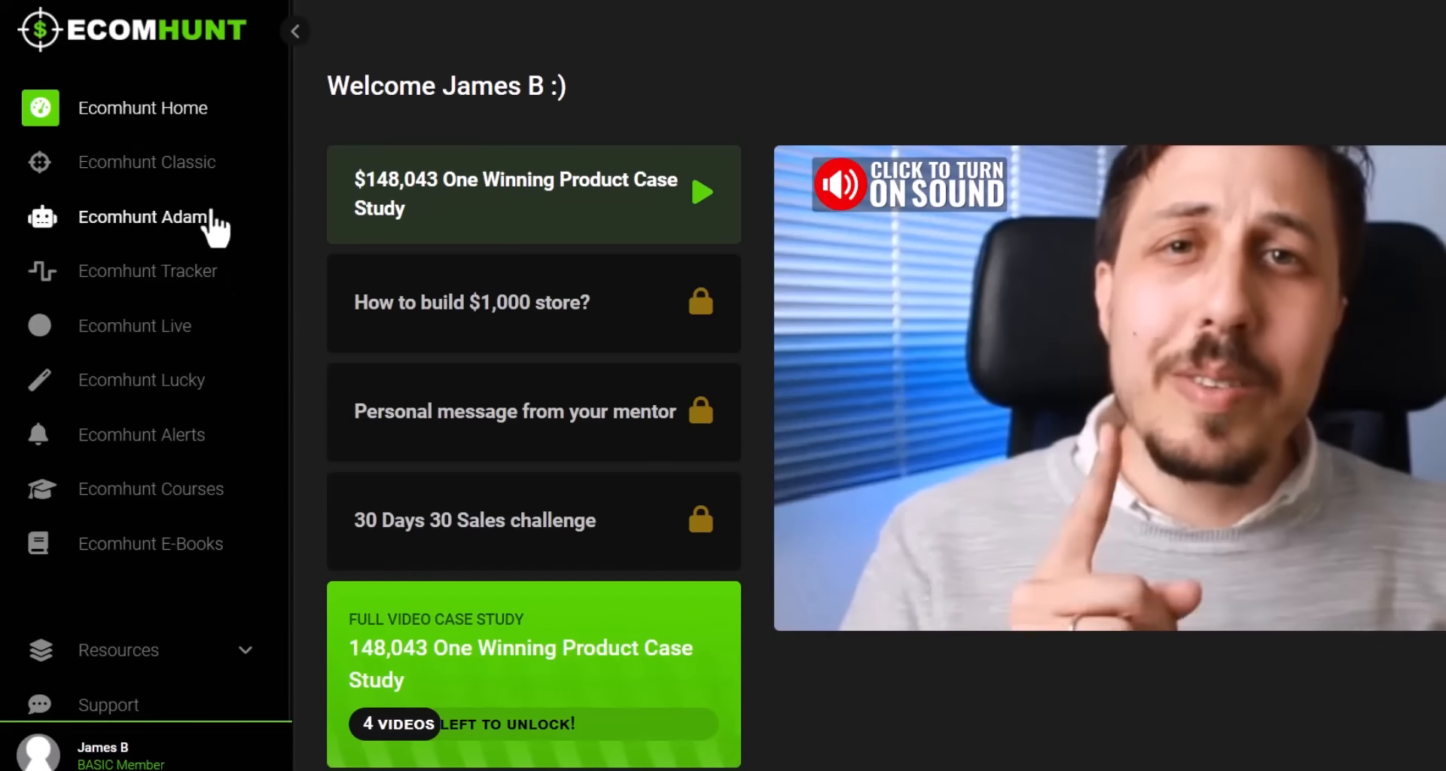
pyautogui.click(151, 187)
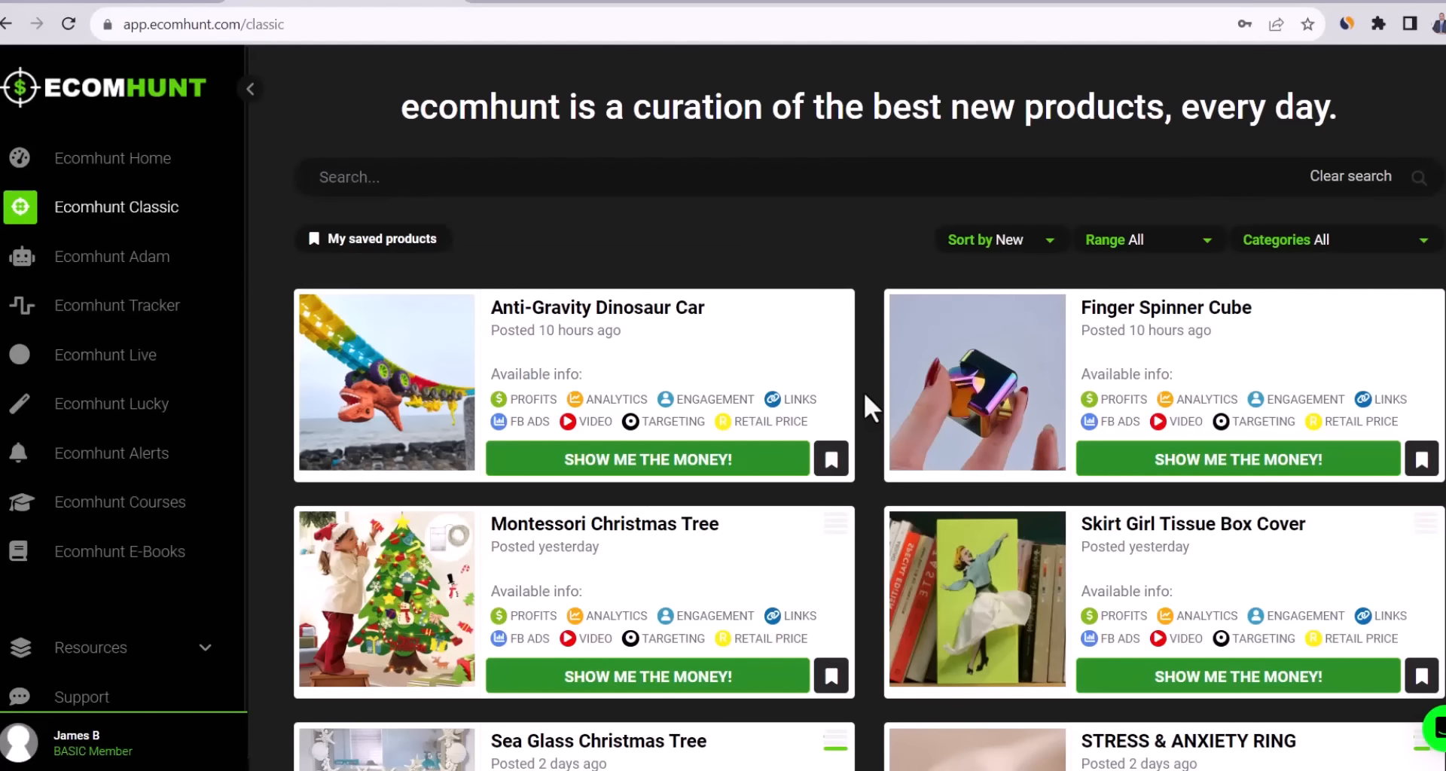
pyautogui.click(1313, 241)
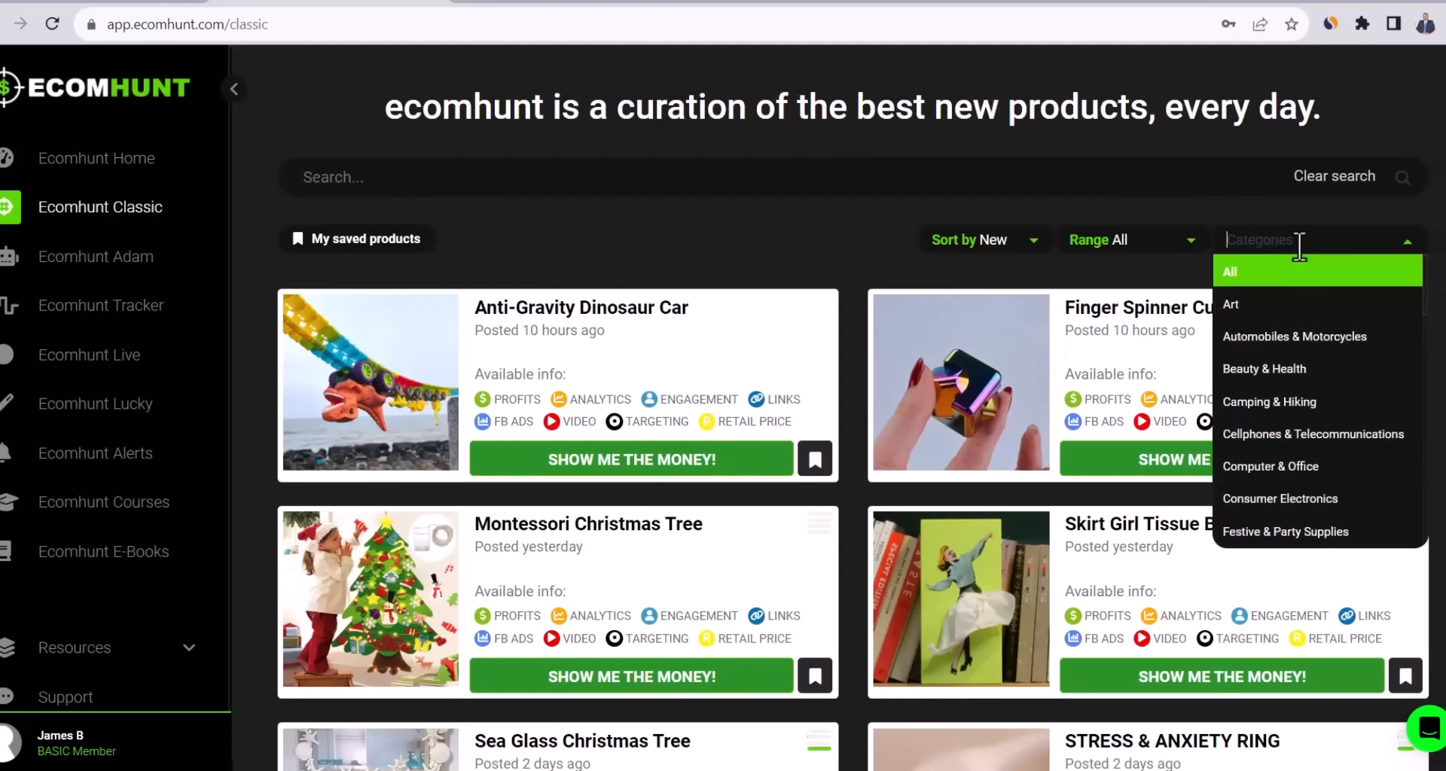
pyautogui.scroll(-8, 1323, 451)
pyautogui.scroll(-1, 1321, 446)
pyautogui.click(1318, 429)
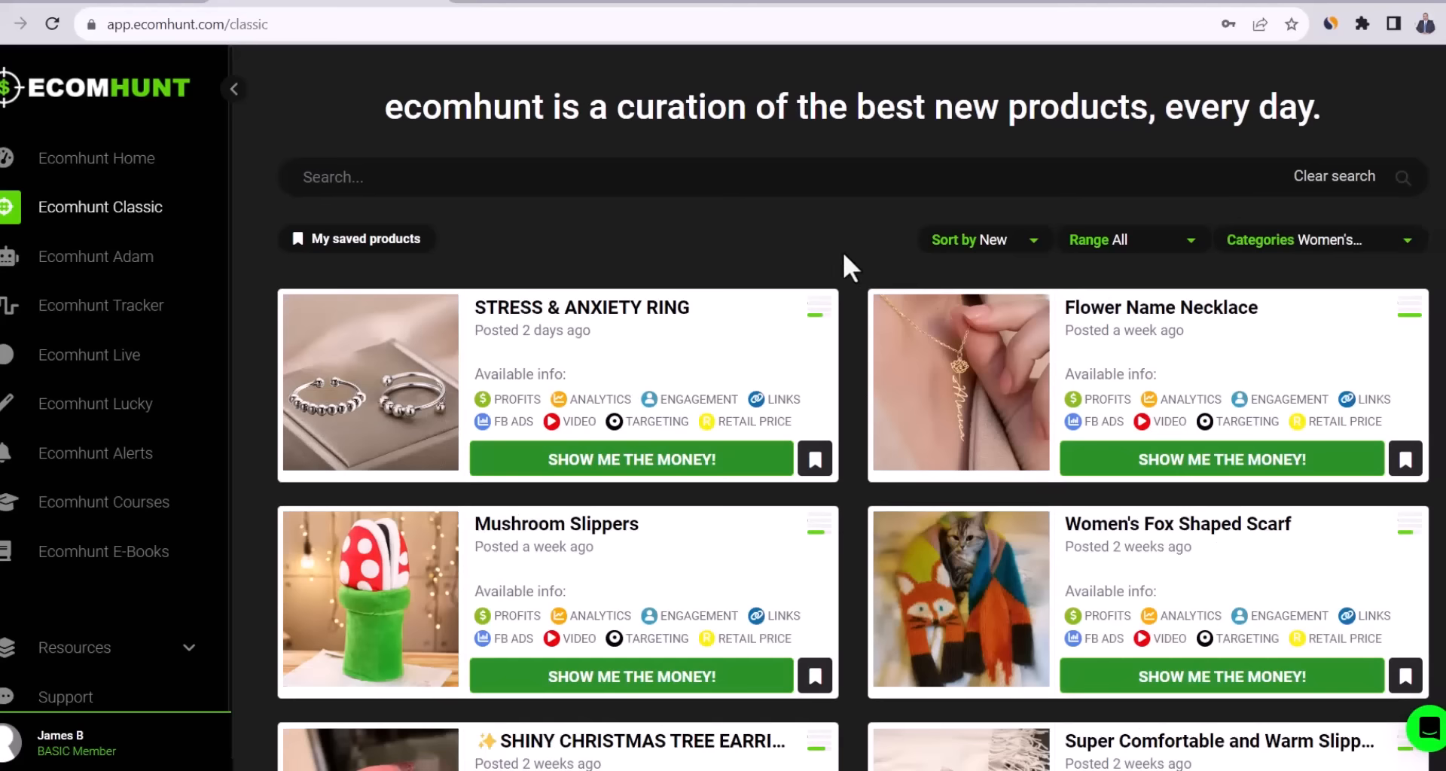
# Find and open the Asymmetric Draped Jumper product page.
pyautogui.scroll(-3, 842, 253)
pyautogui.scroll(-3, 843, 259)
pyautogui.scroll(-7, 845, 264)
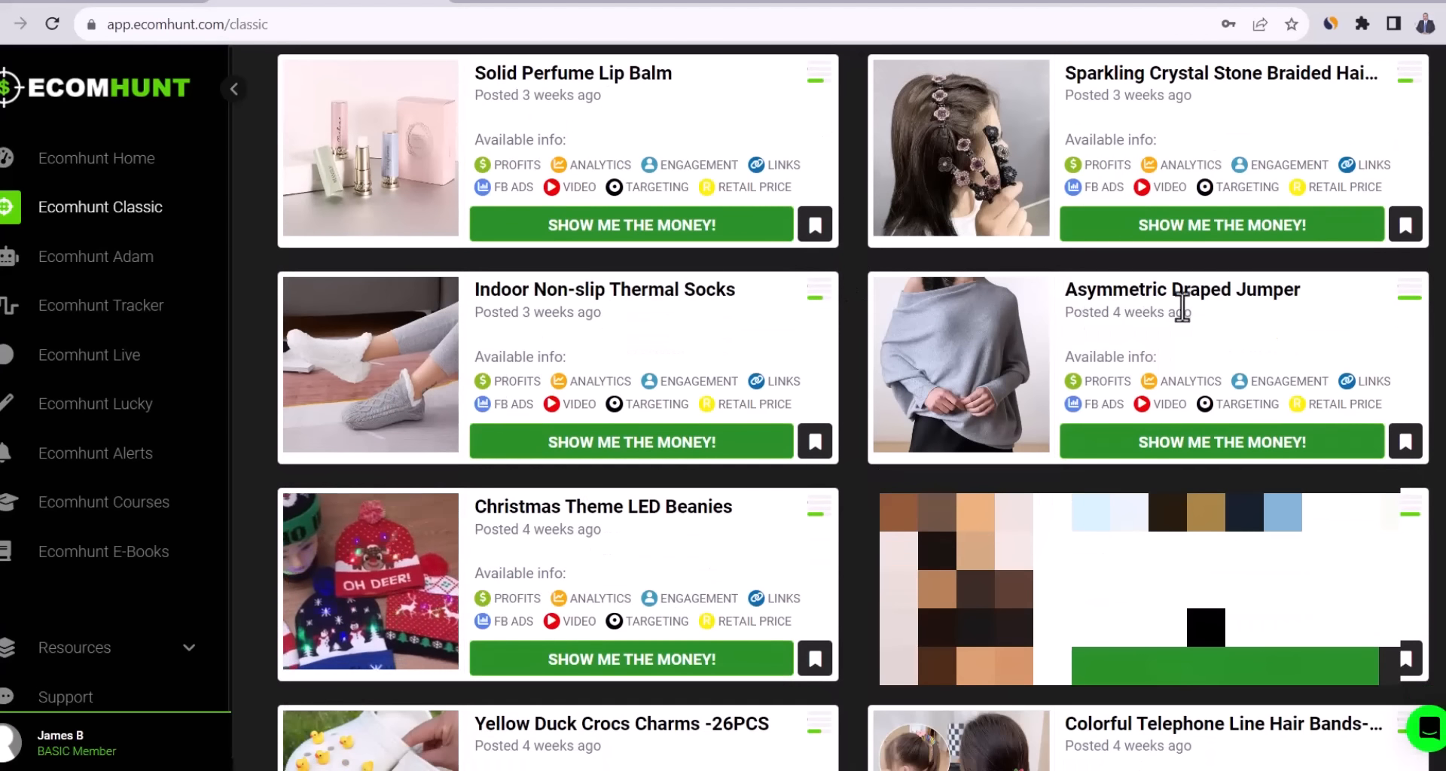
pyautogui.click(1039, 305)
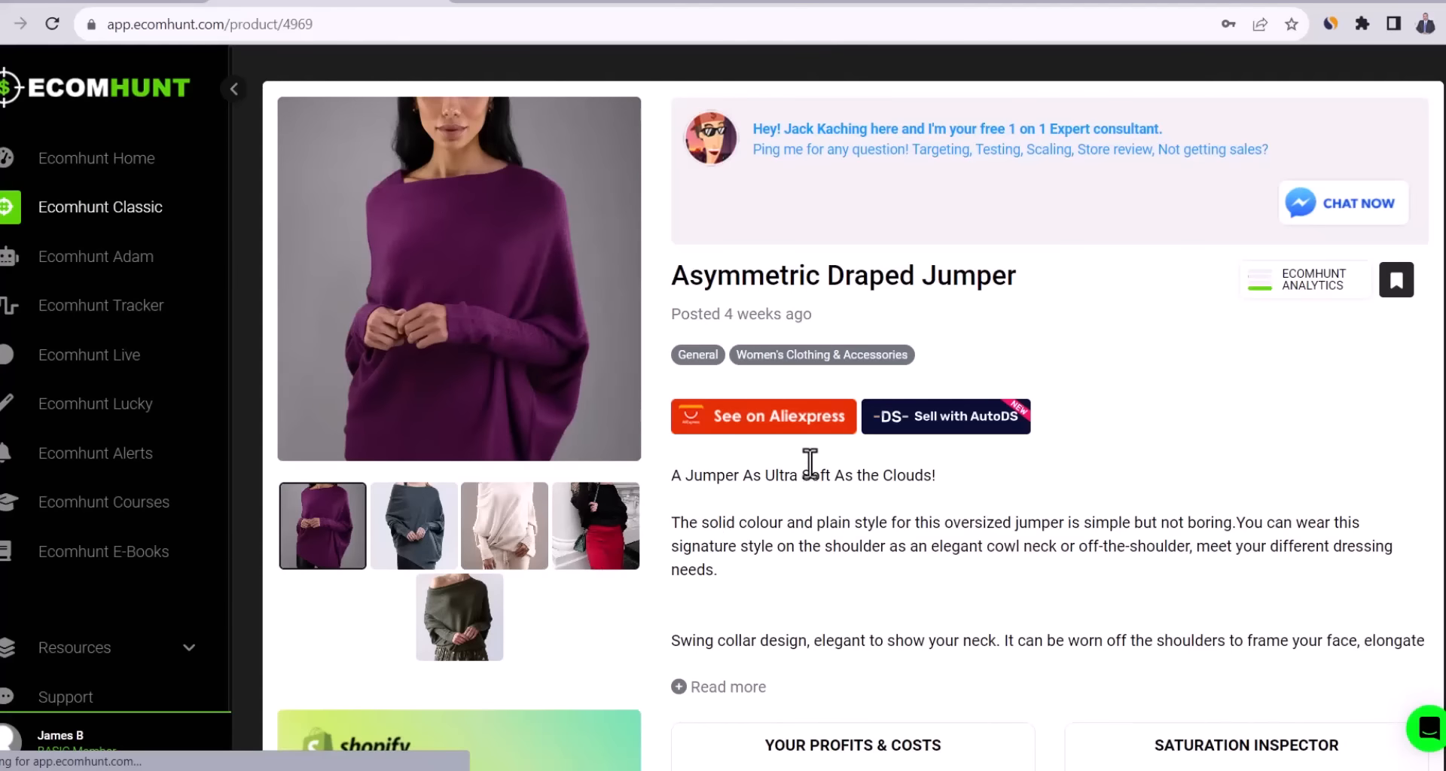
# Watch the jumper's product video, skipping ahead and pausing at 0:13.
pyautogui.scroll(-5, 800, 455)
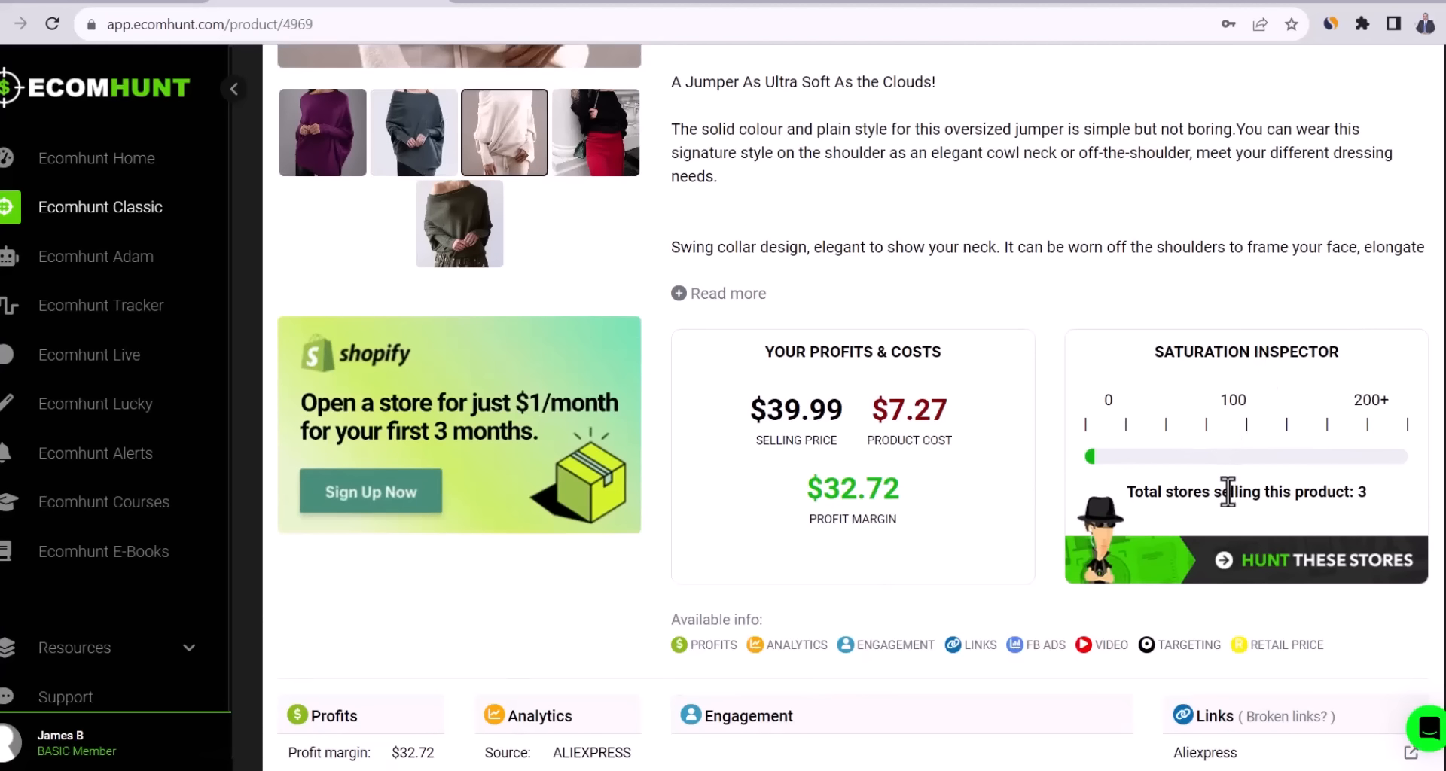
pyautogui.scroll(-1, 944, 379)
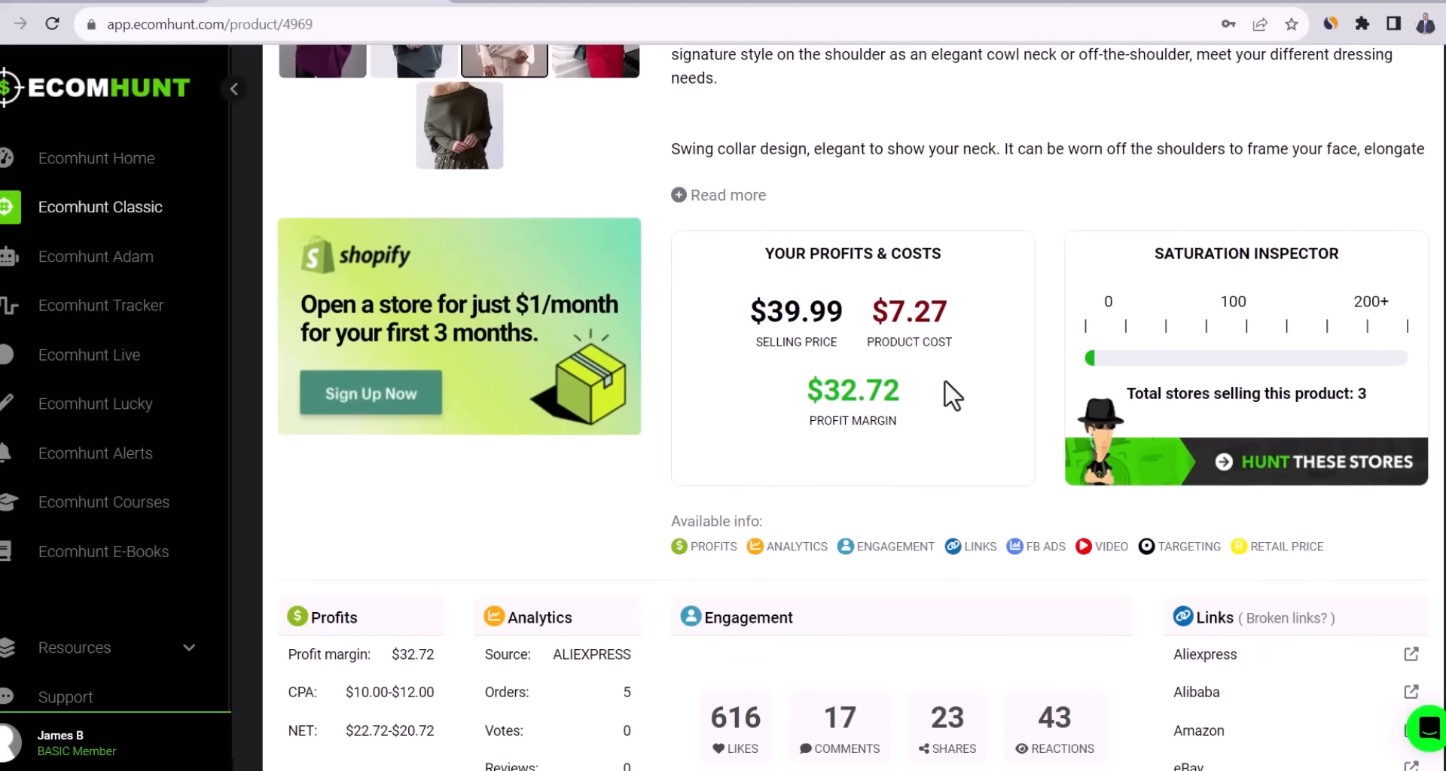
pyautogui.scroll(-8, 946, 382)
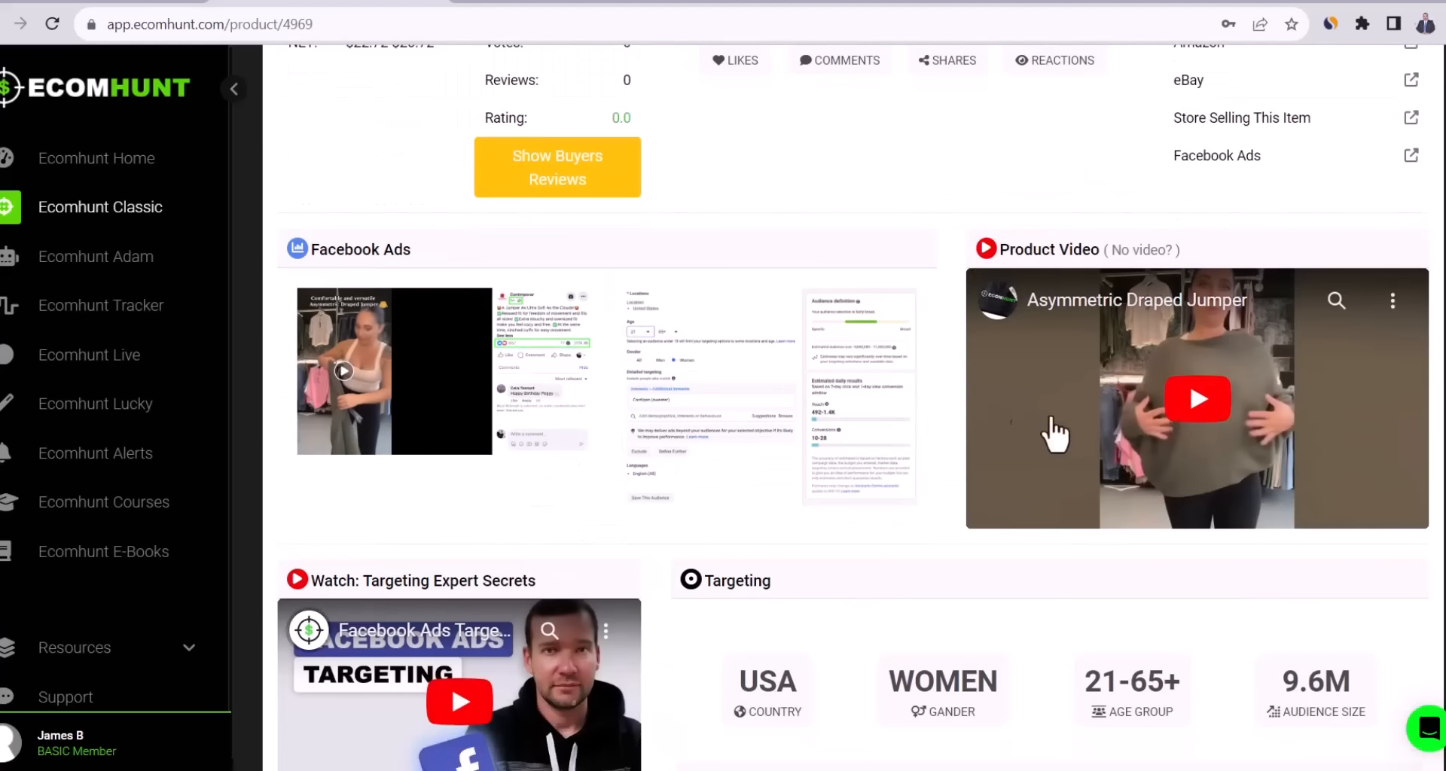
pyautogui.click(1188, 411)
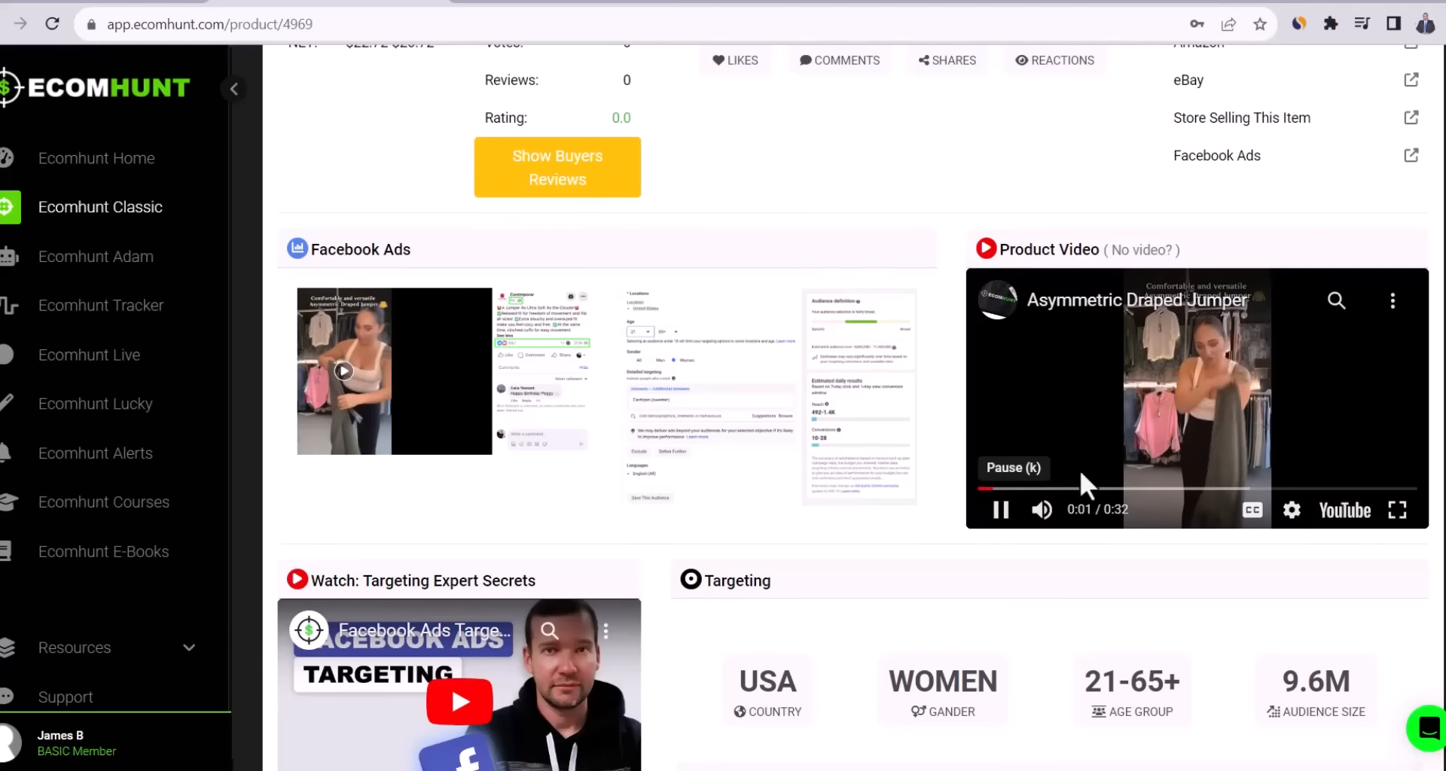
pyautogui.moveTo(1053, 512); pyautogui.dragTo(1126, 521)
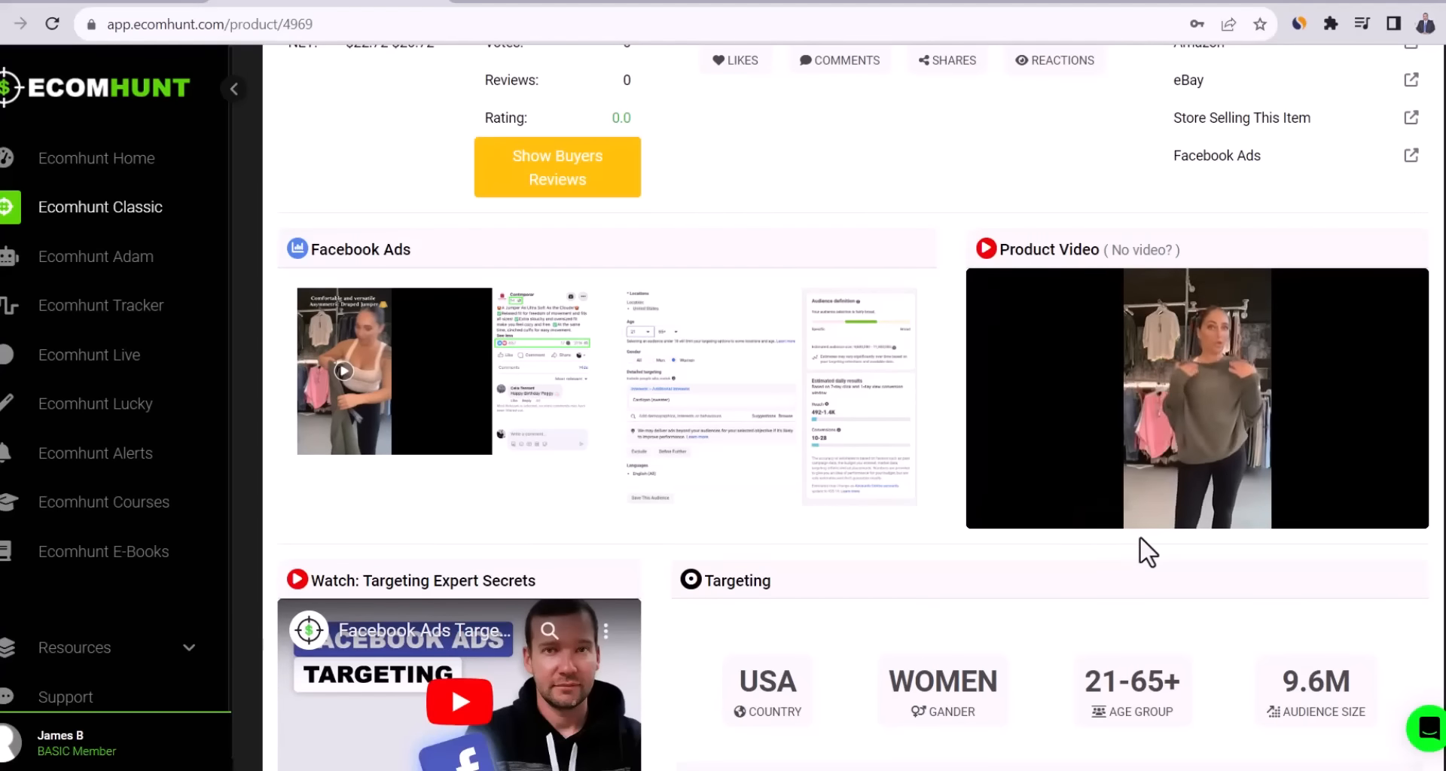
pyautogui.click(1001, 511)
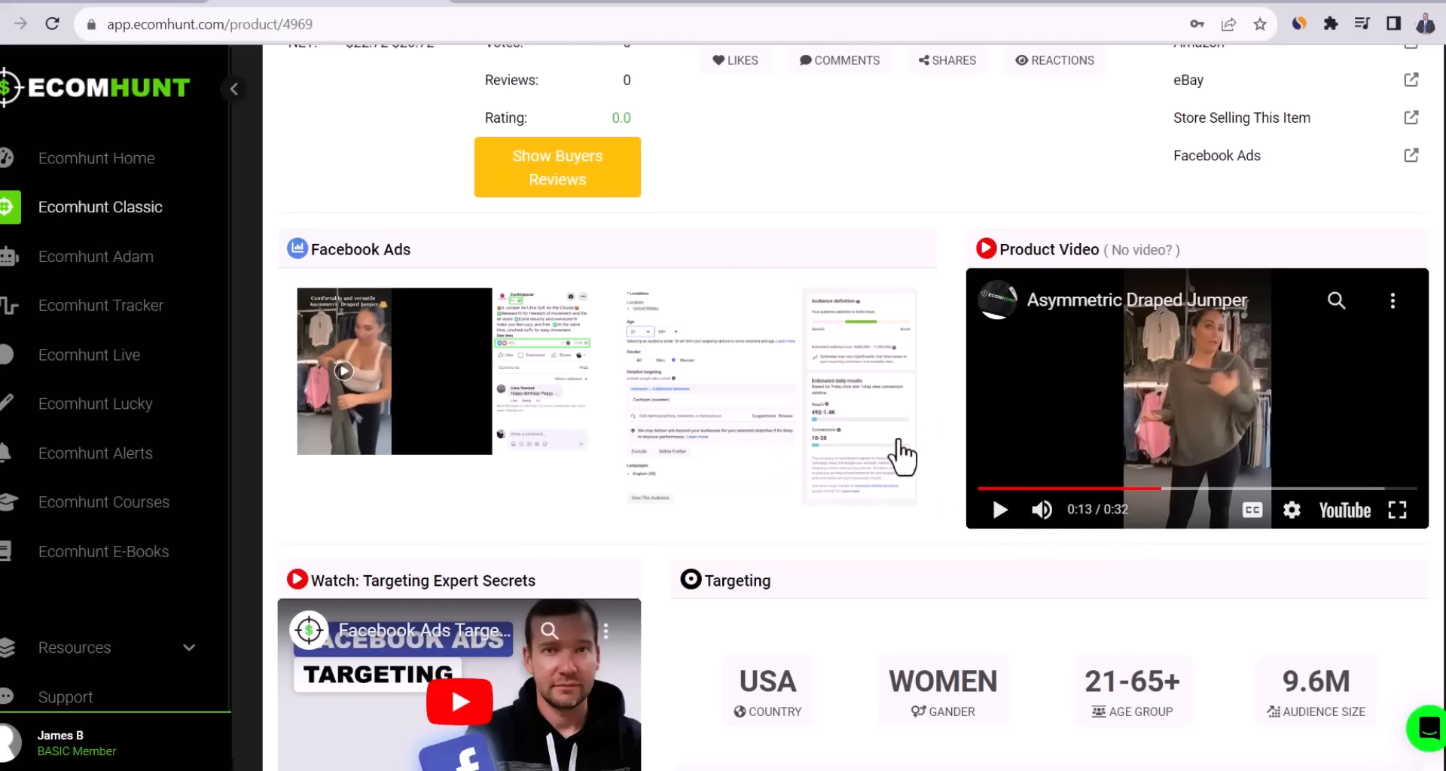
# Preview the Facebook ad enlarged, then review the jumper's targeting details.
pyautogui.click(551, 366)
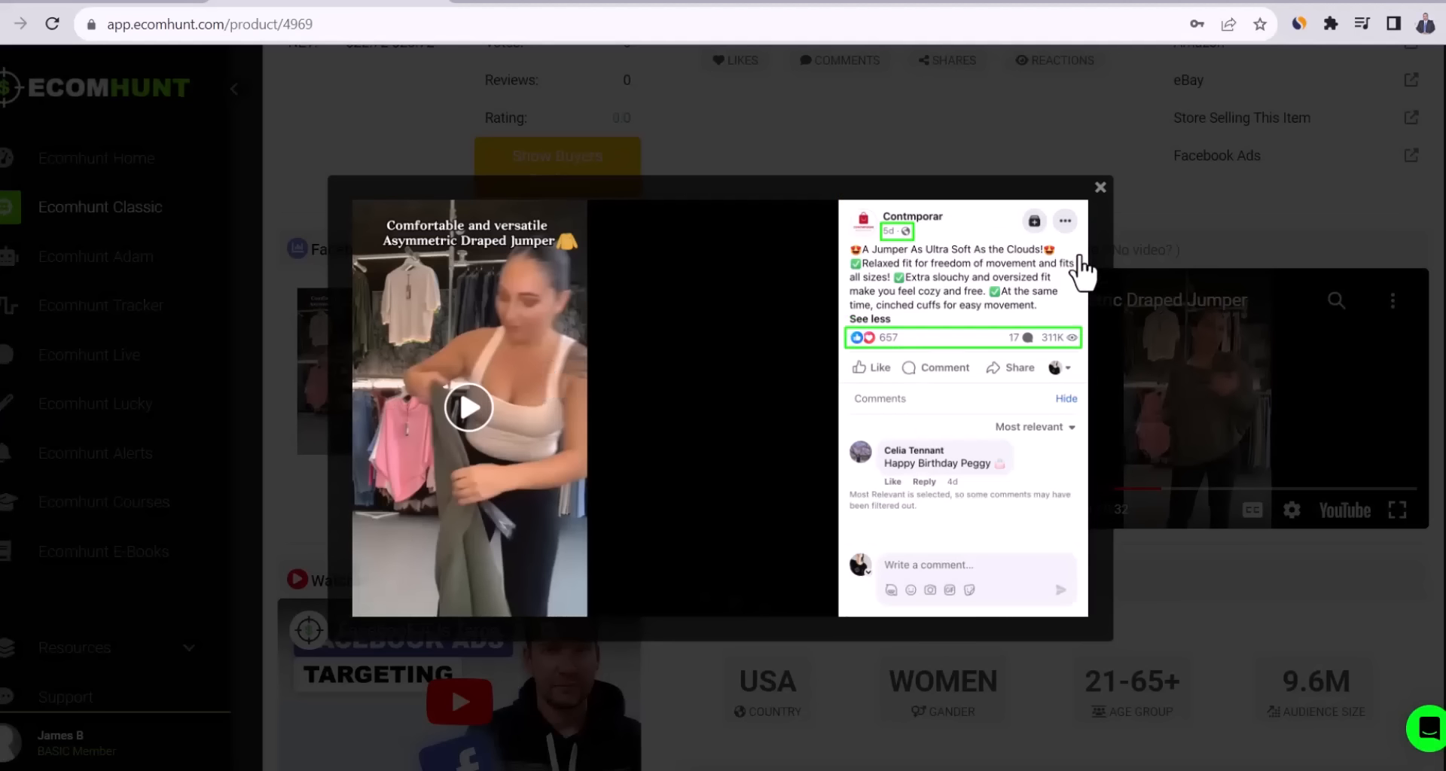
pyautogui.click(1100, 188)
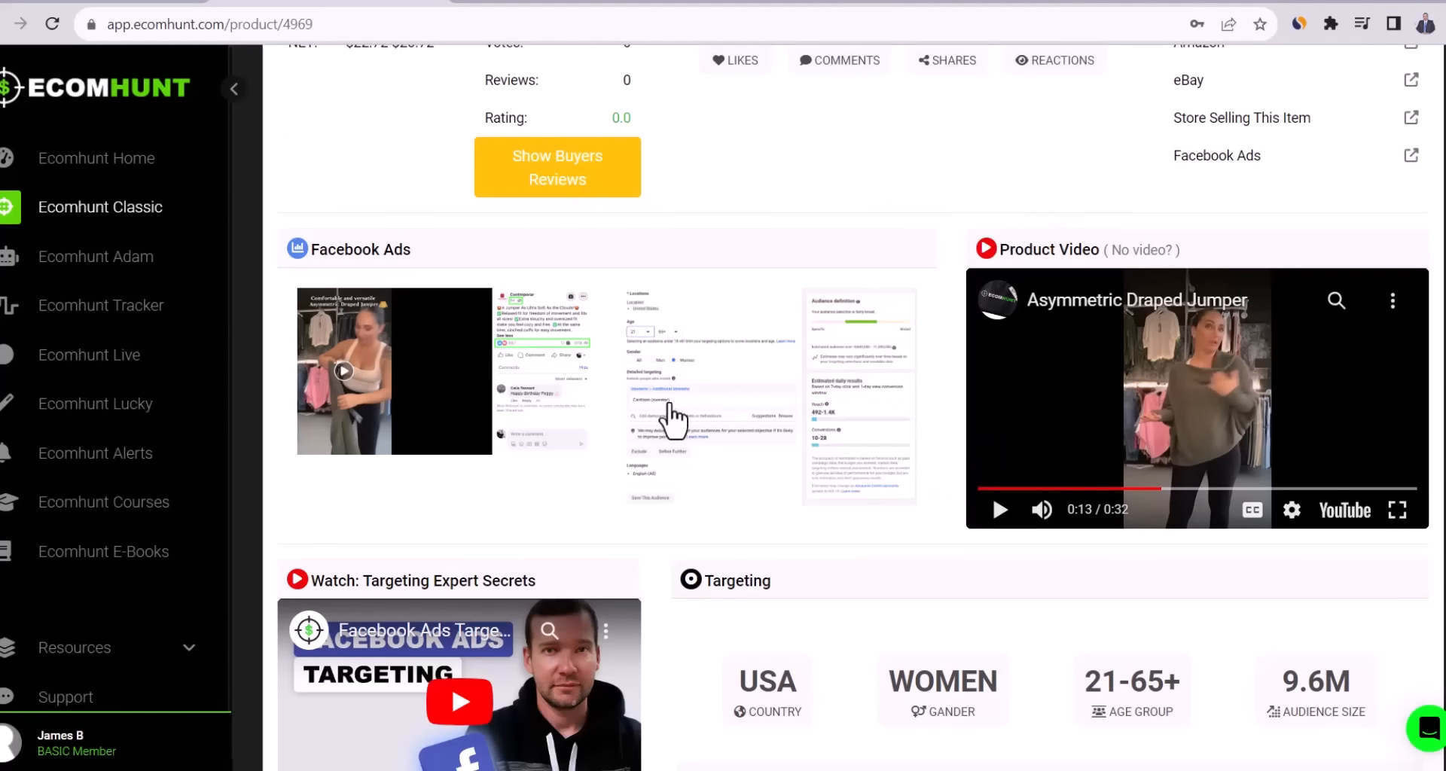
pyautogui.scroll(-4, 671, 418)
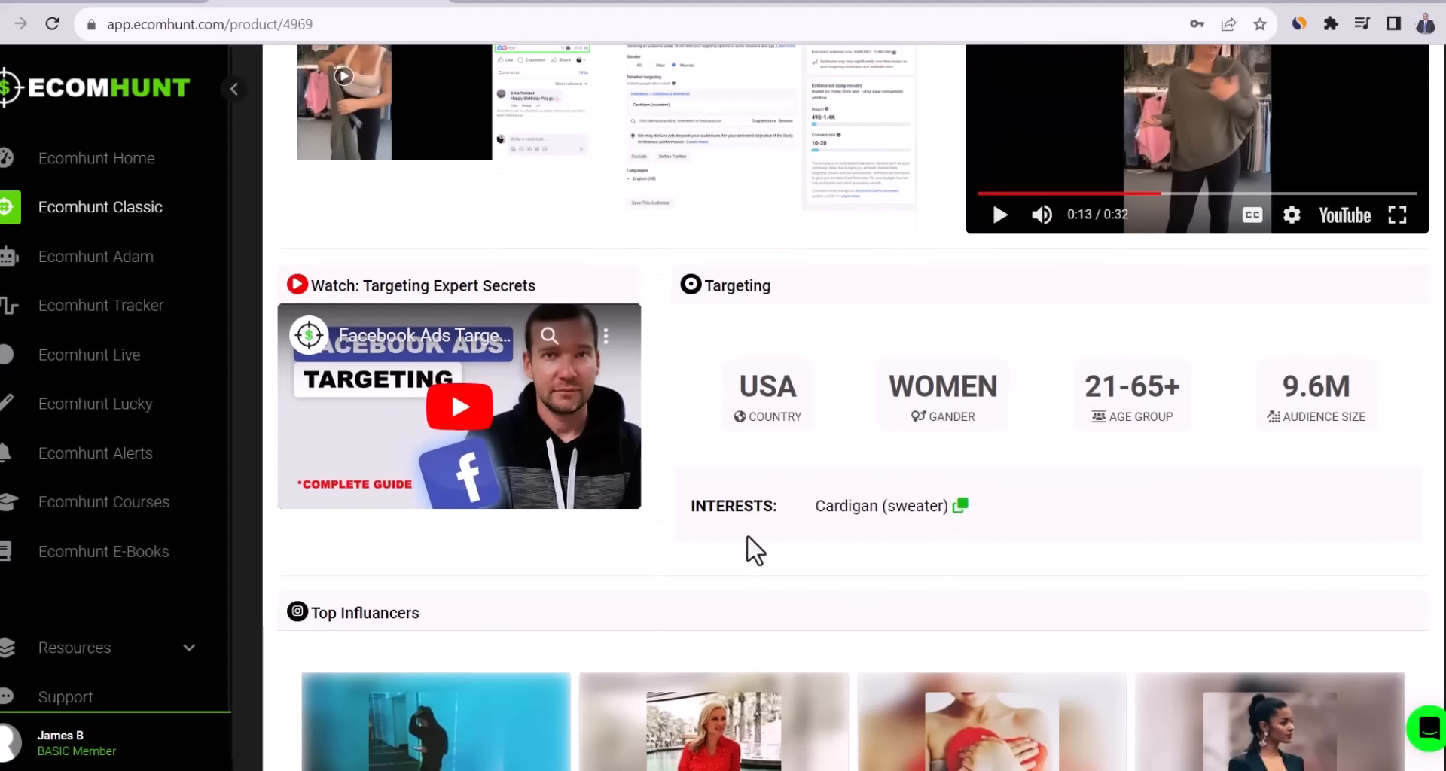
pyautogui.scroll(4, 755, 550)
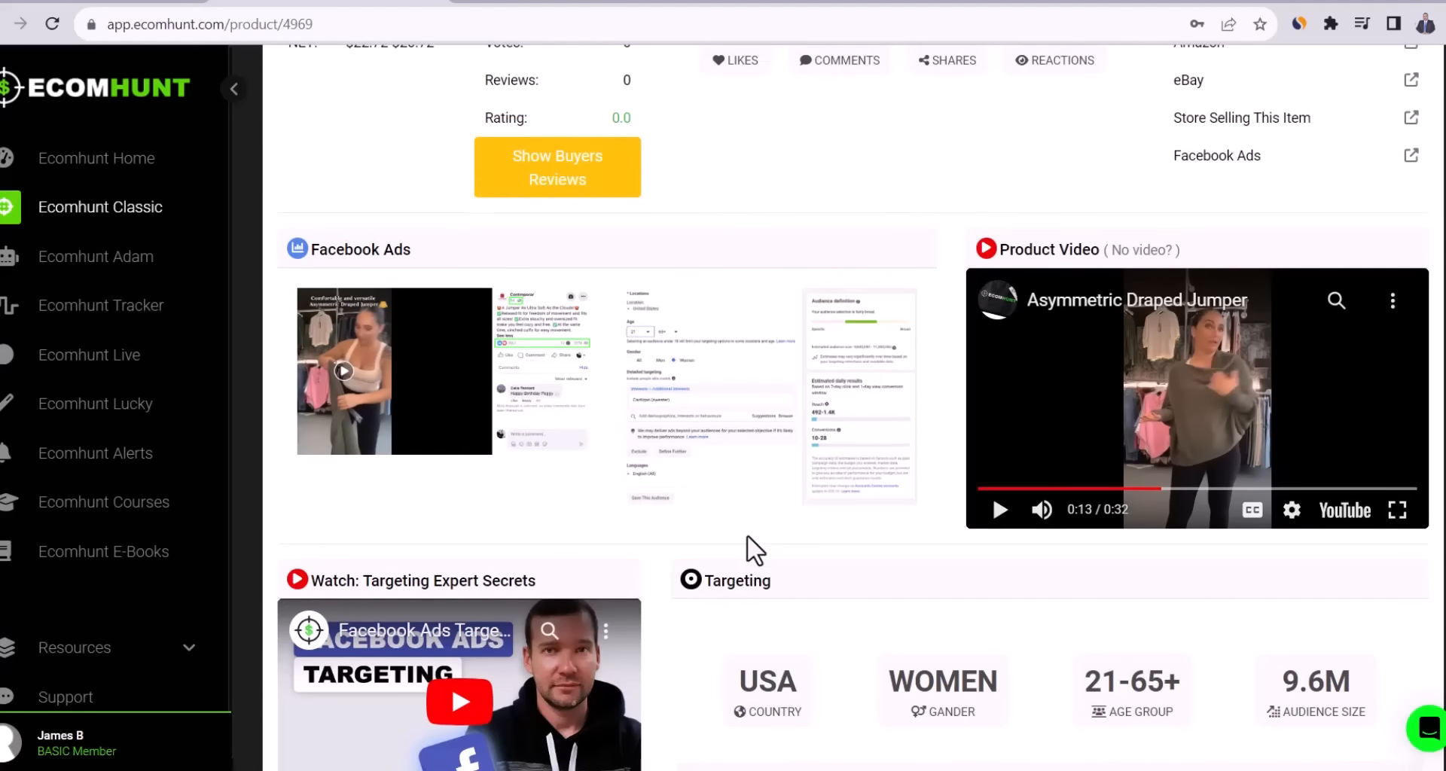
pyautogui.scroll(10, 753, 550)
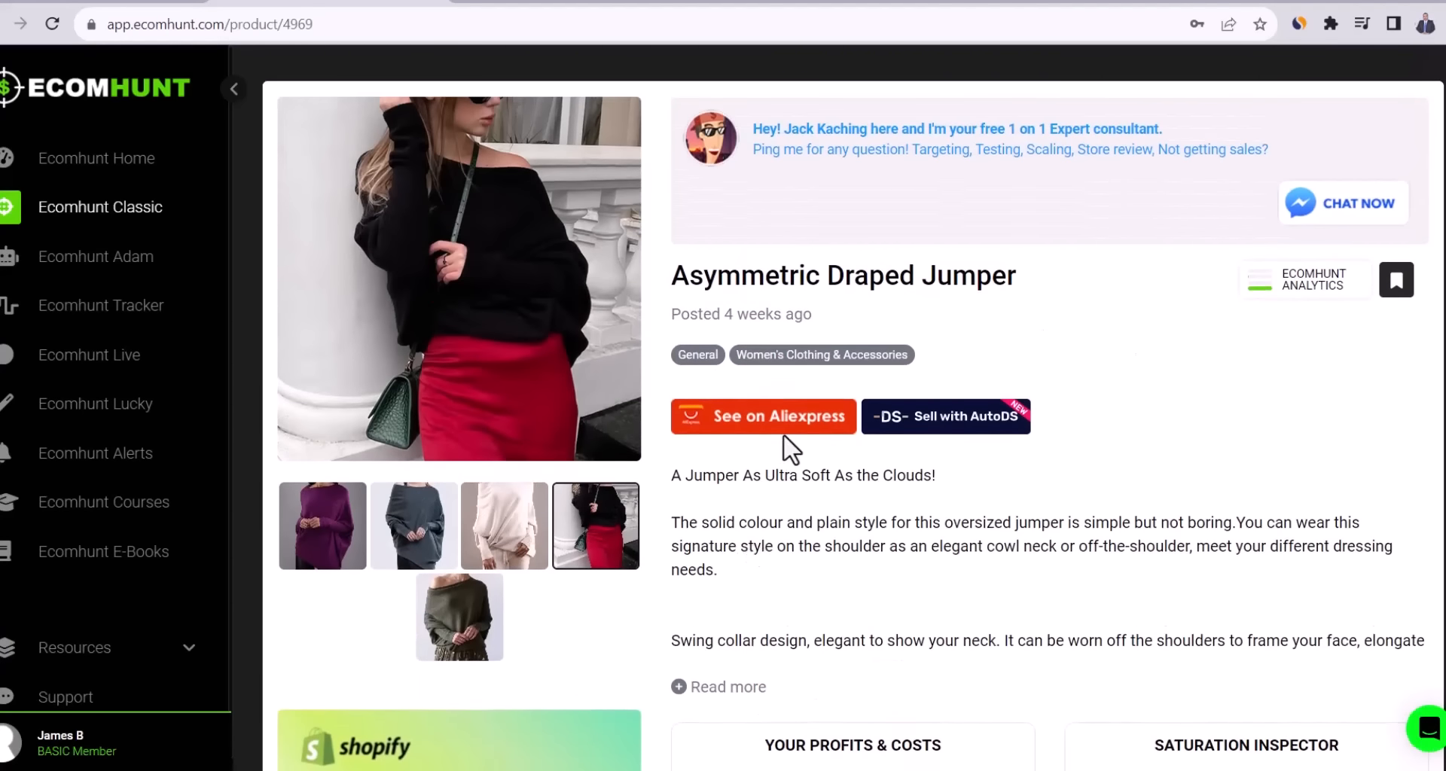
# Import the ribbed knit bat-sleeve jumper from its AliExpress listing into DSers.
pyautogui.click(760, 418)
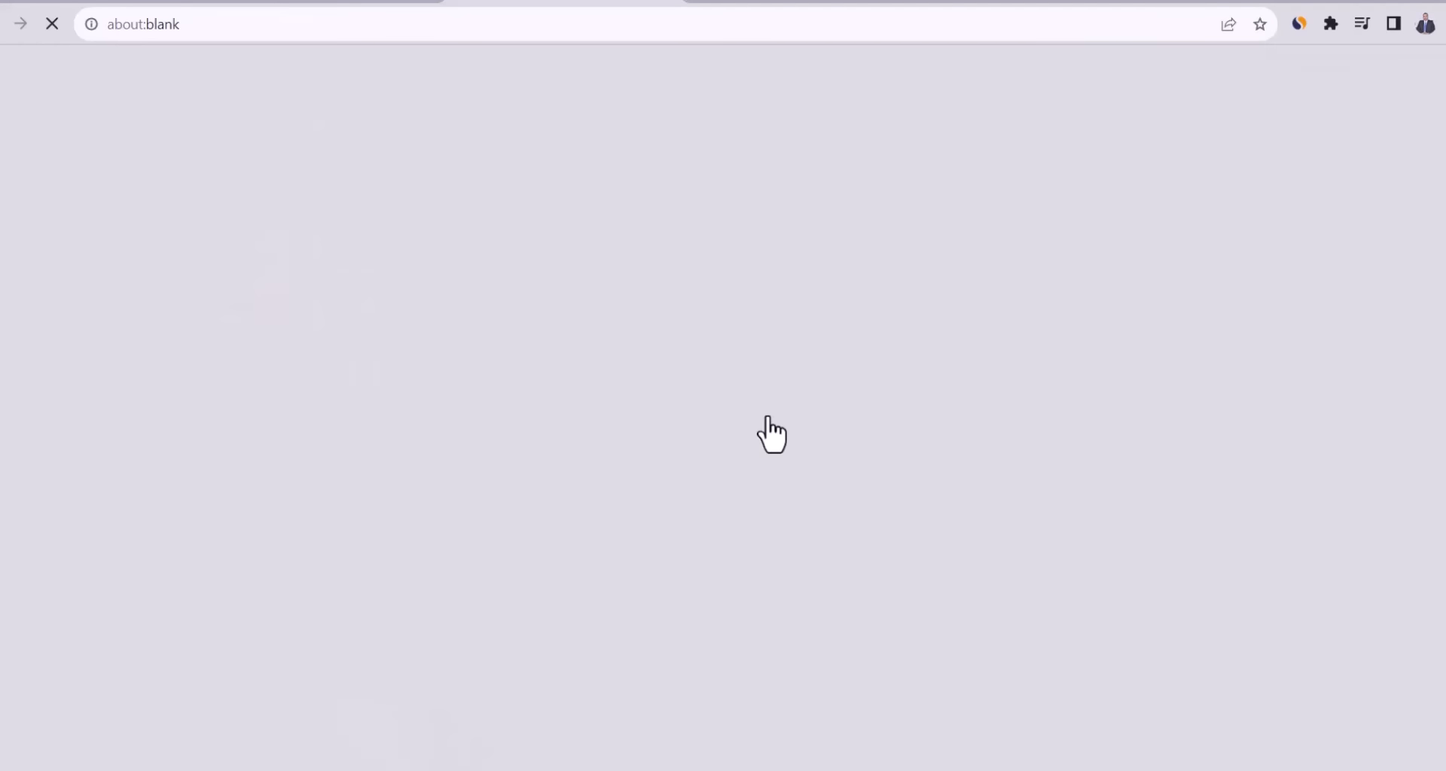
pyautogui.scroll(-3, 738, 369)
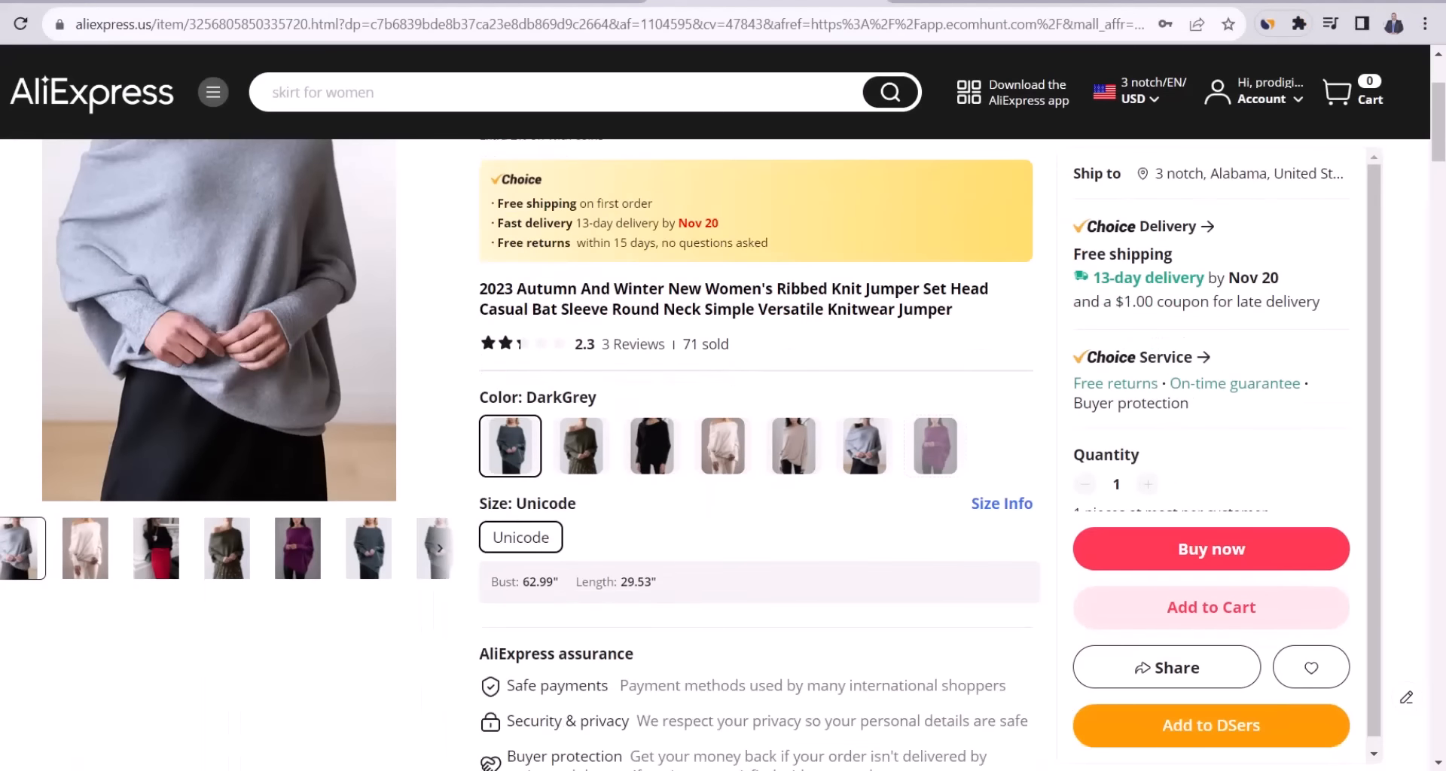
pyautogui.click(1209, 734)
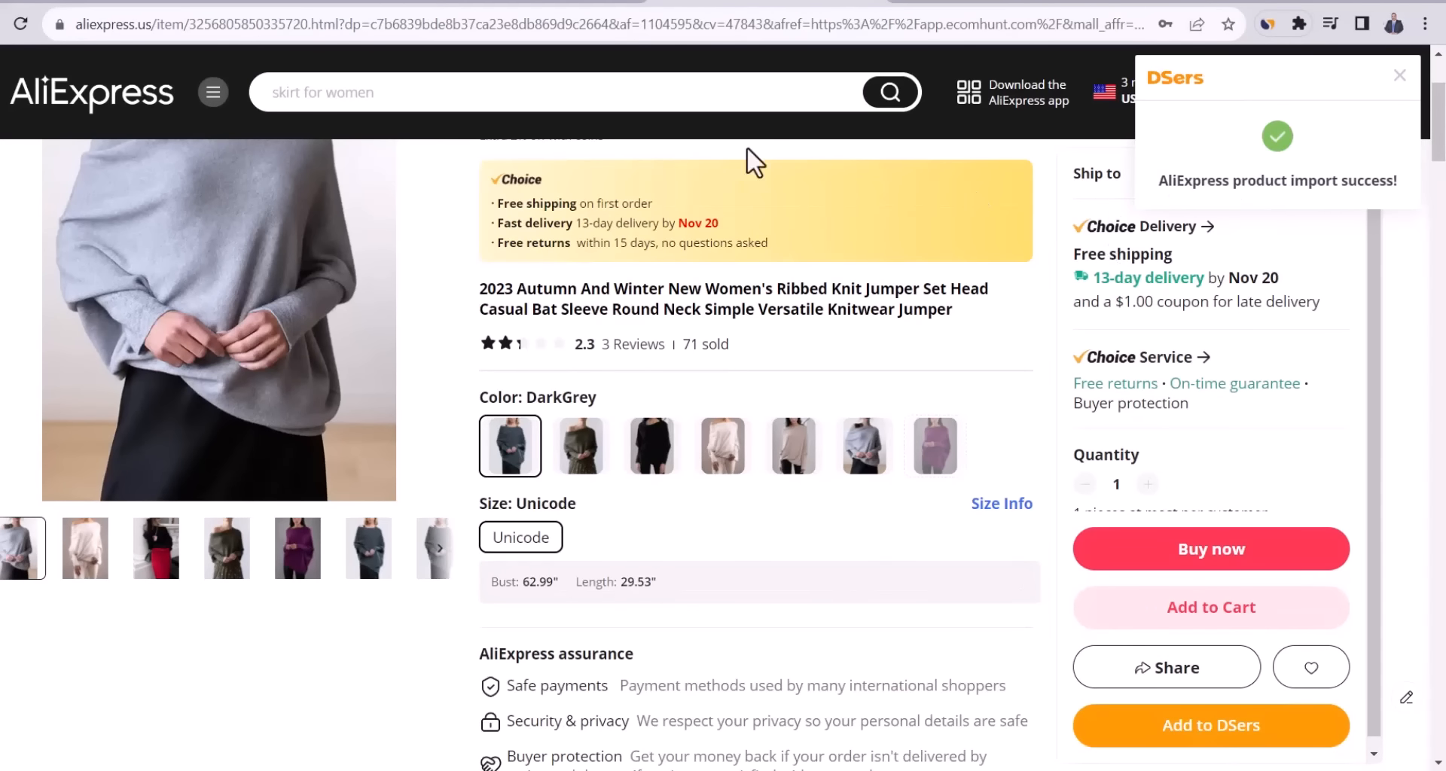
pyautogui.click(248, 2)
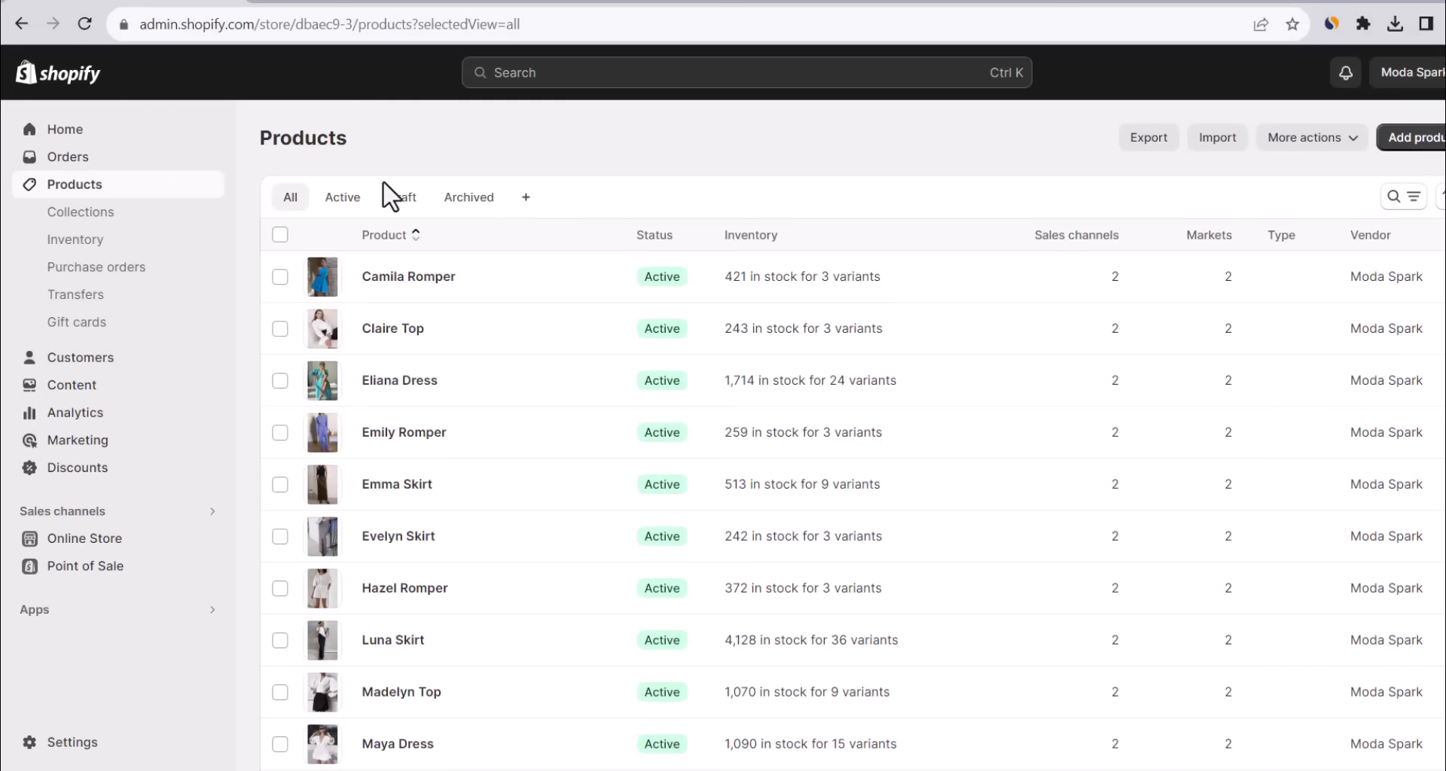
# Check the Collections list, holding only Home page, and start a new collection.
pyautogui.scroll(-5, 508, 247)
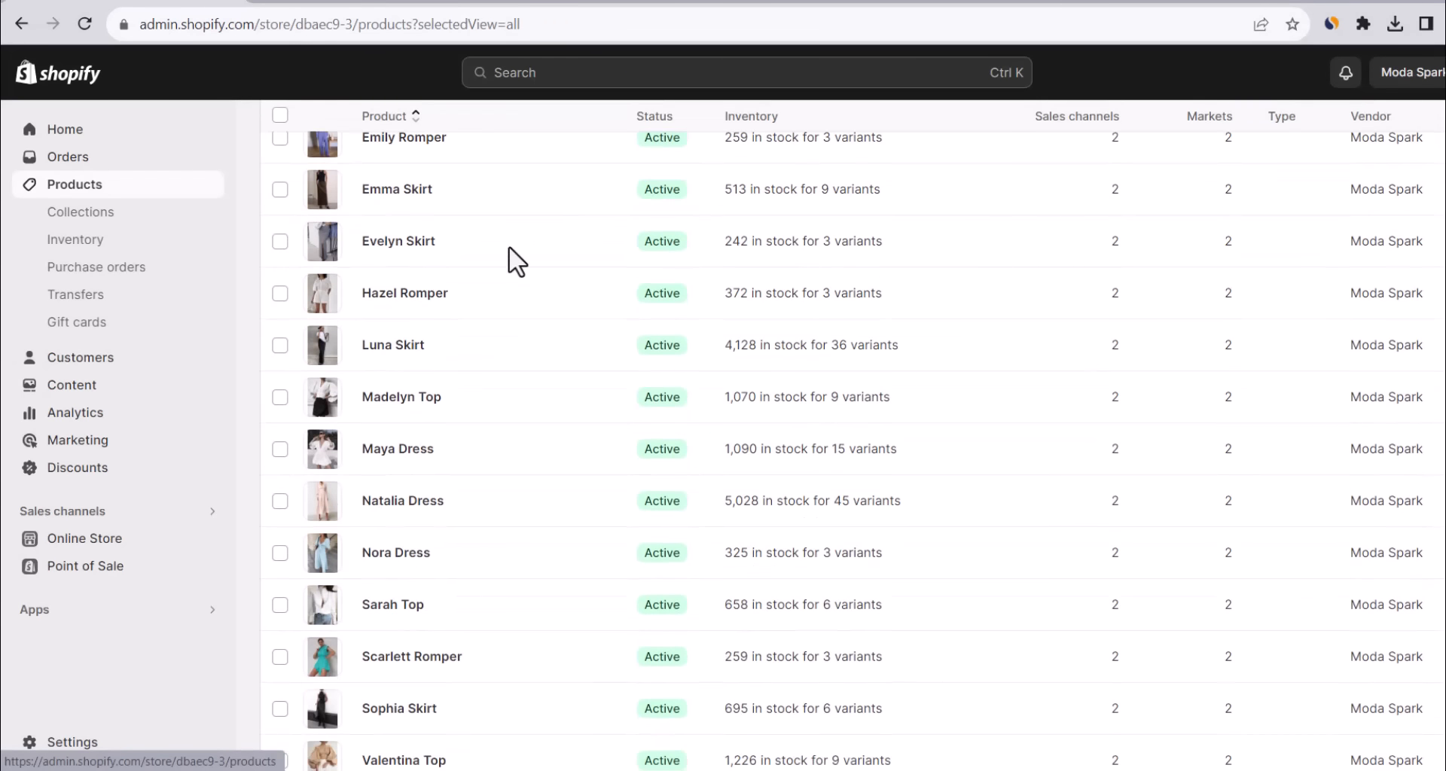
pyautogui.scroll(5, 332, 218)
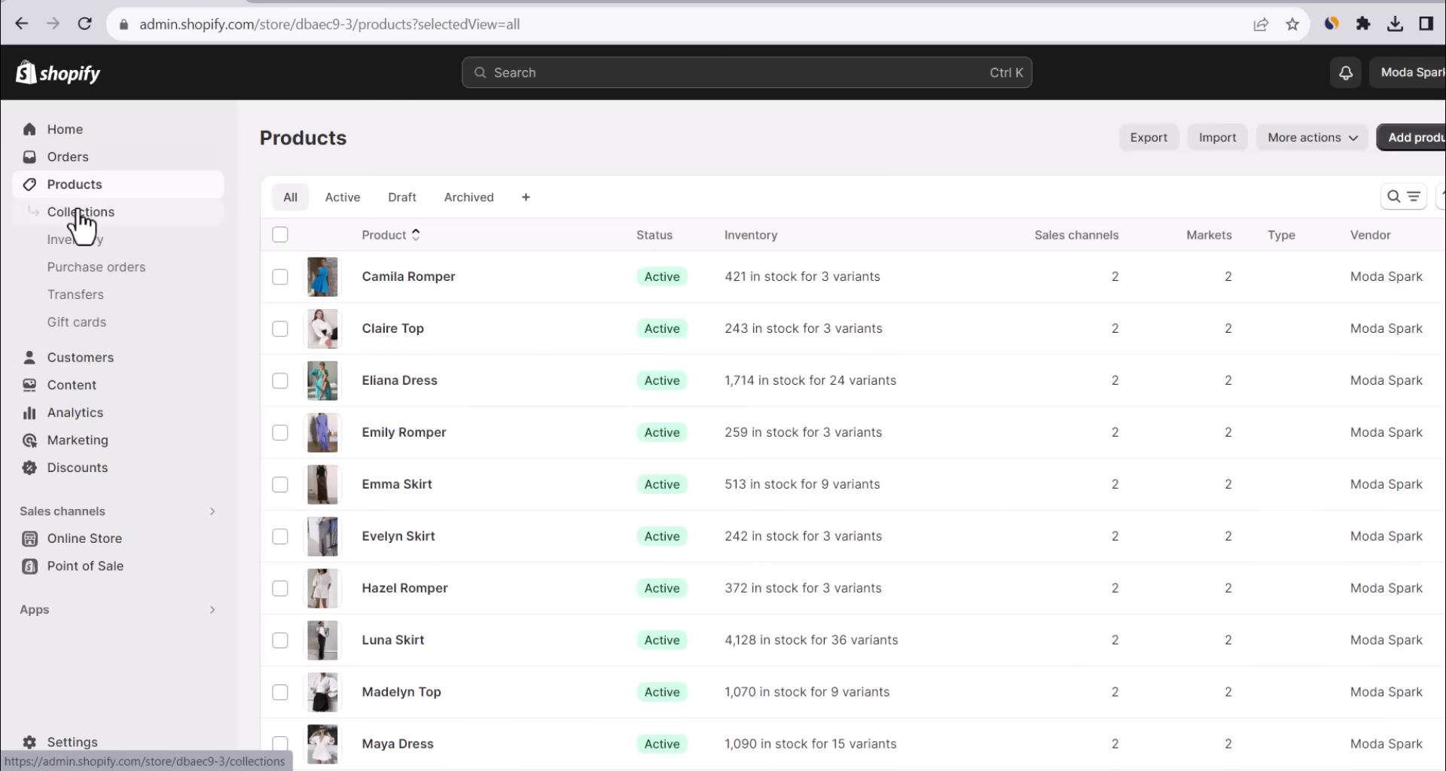
pyautogui.click(79, 219)
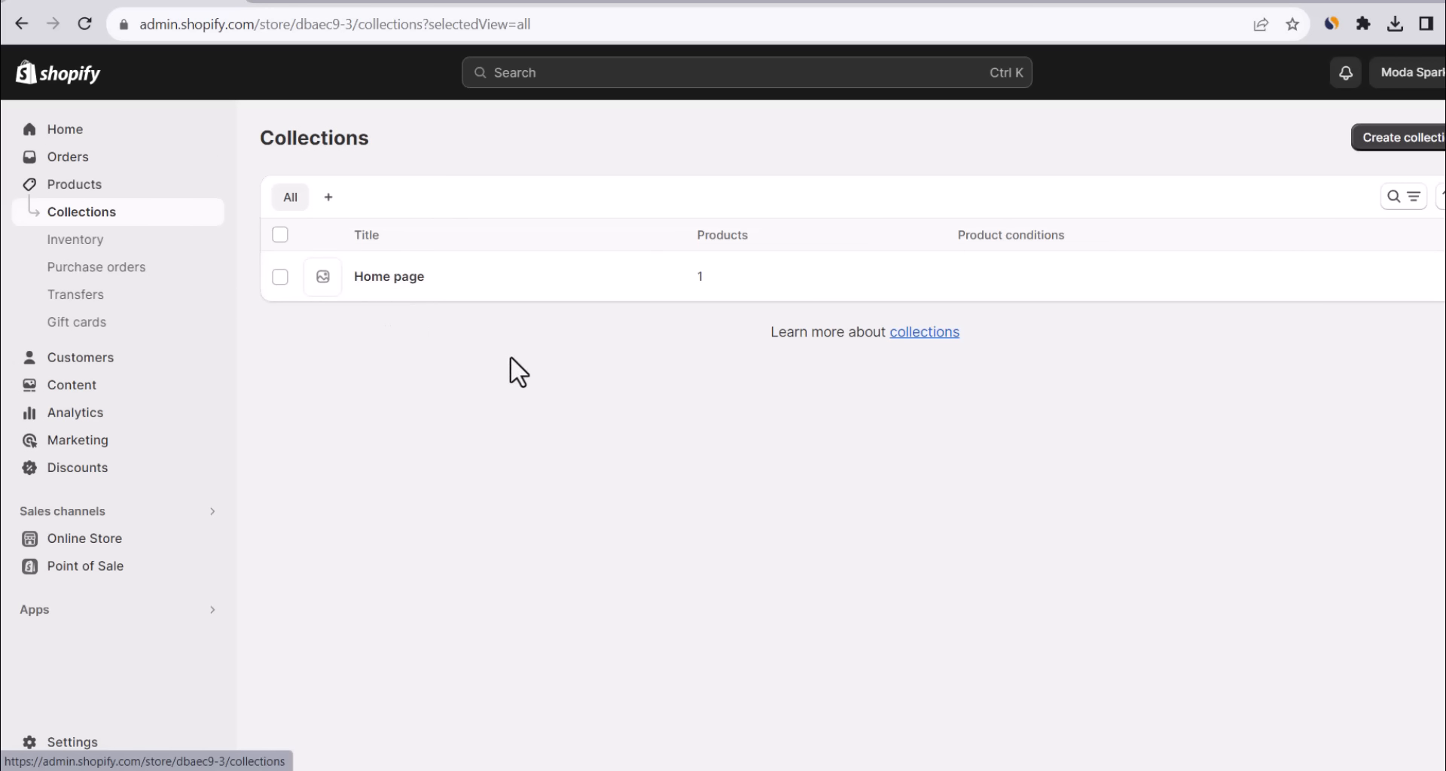
pyautogui.click(1338, 164)
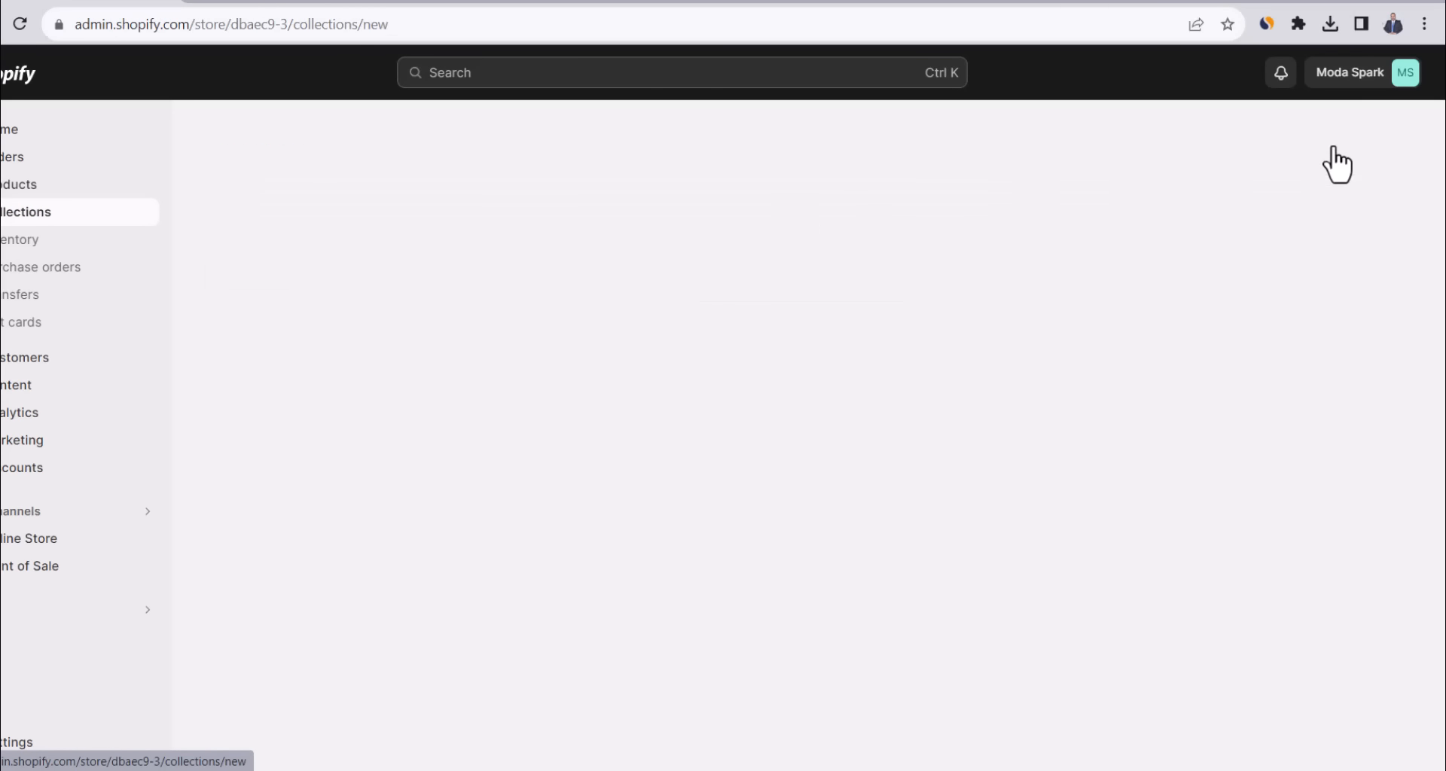
# Title the new collection Dresses with manual product selection.
pyautogui.write('Dresses')
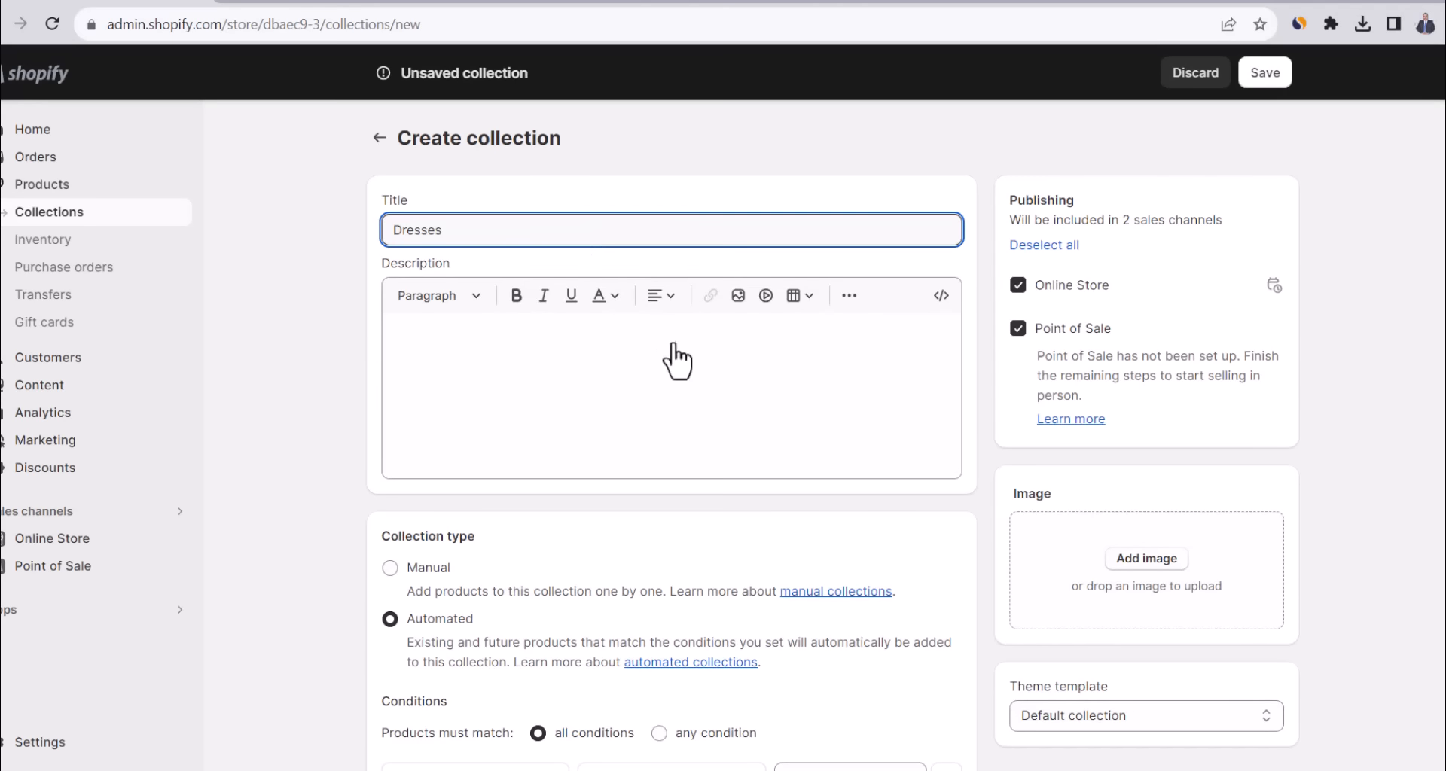
pyautogui.click(391, 569)
pyautogui.scroll(-1, 855, 399)
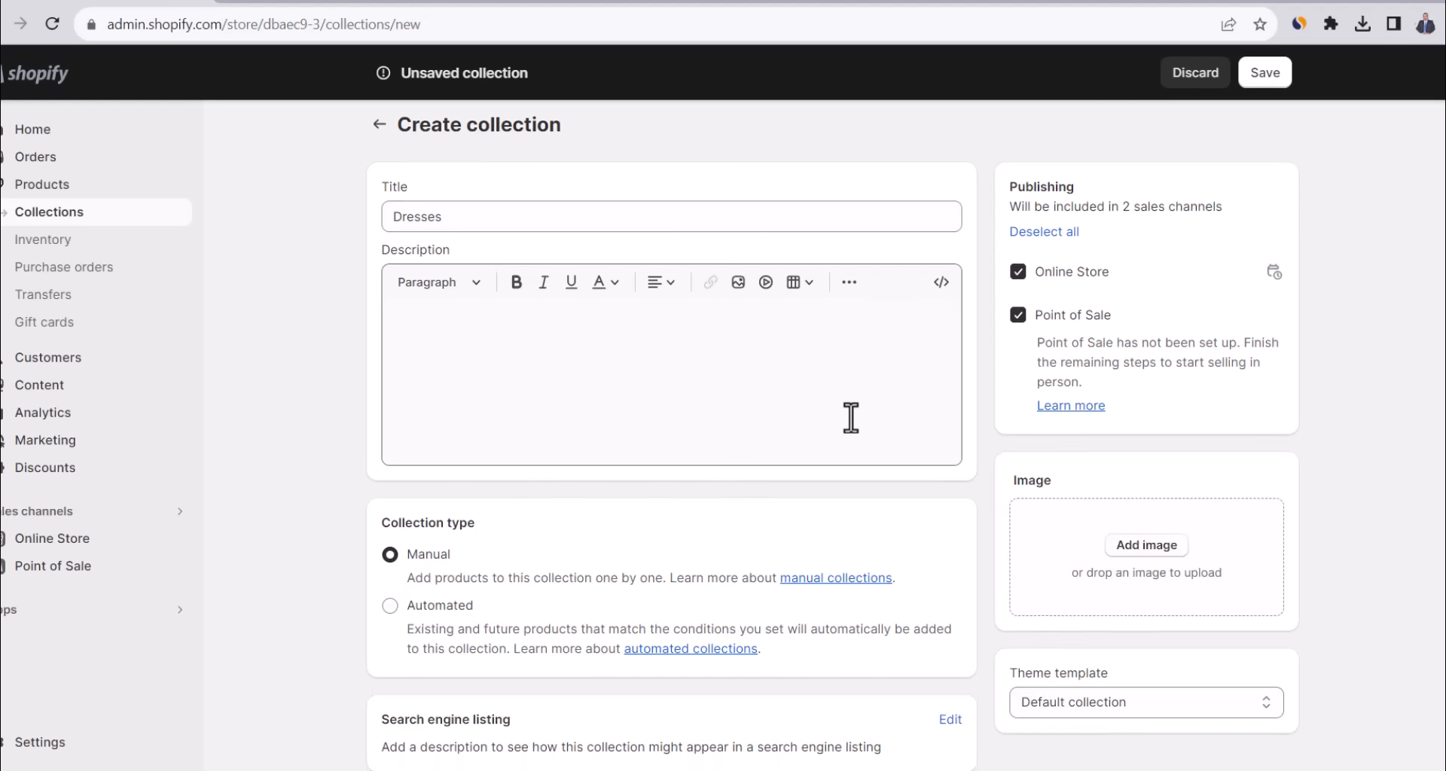
pyautogui.scroll(1, 855, 419)
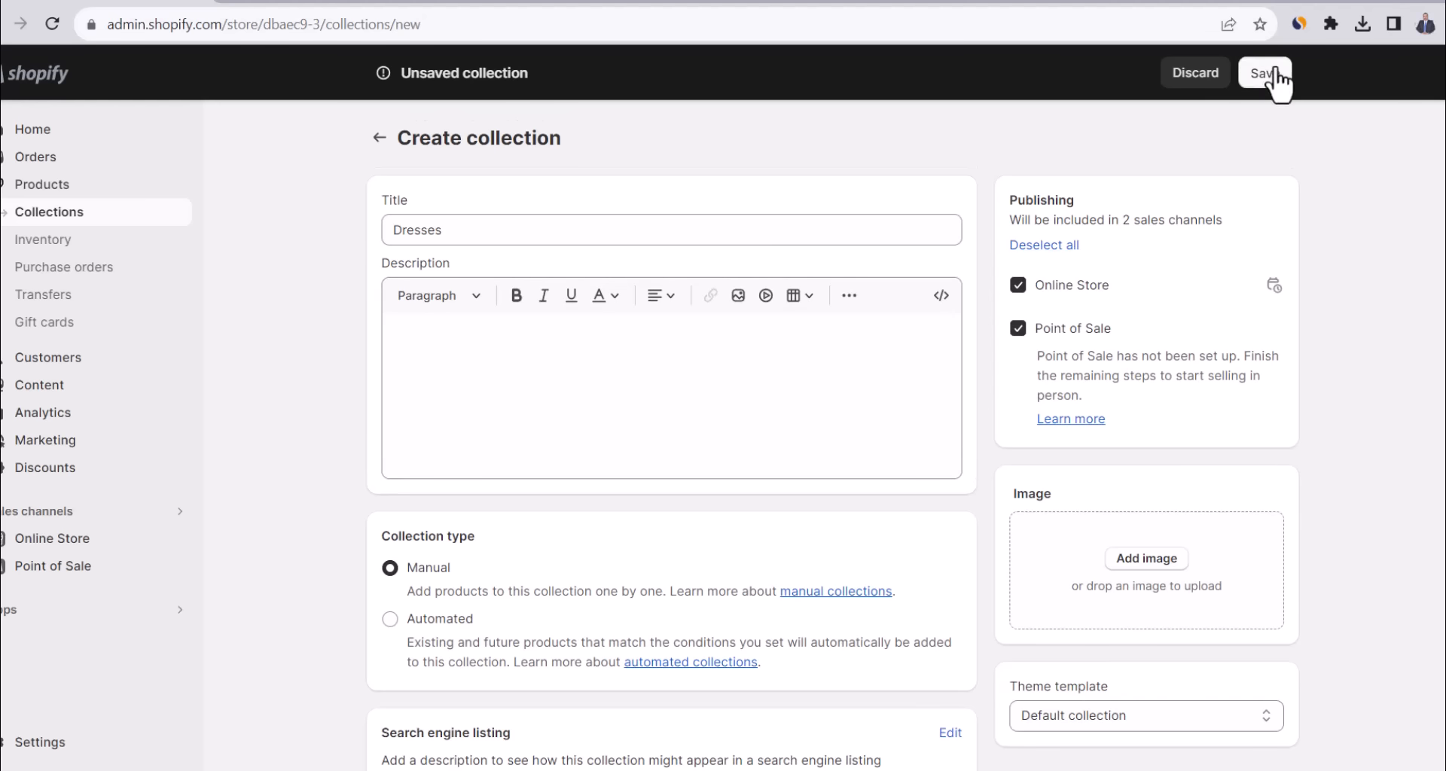
pyautogui.scroll(-2, 647, 310)
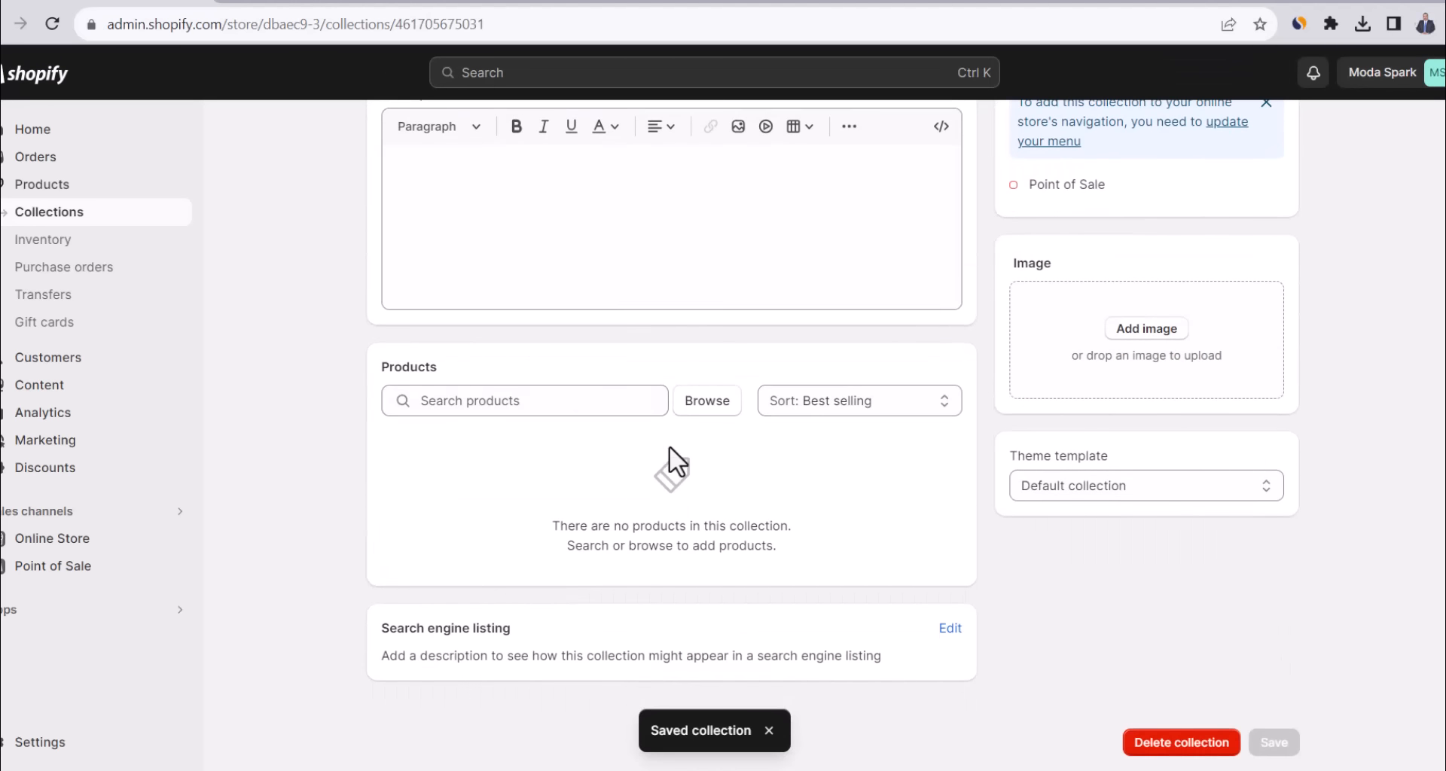
# Add Eliana, Maya, Natalia and Nora Dress to the Dresses collection.
pyautogui.click(712, 400)
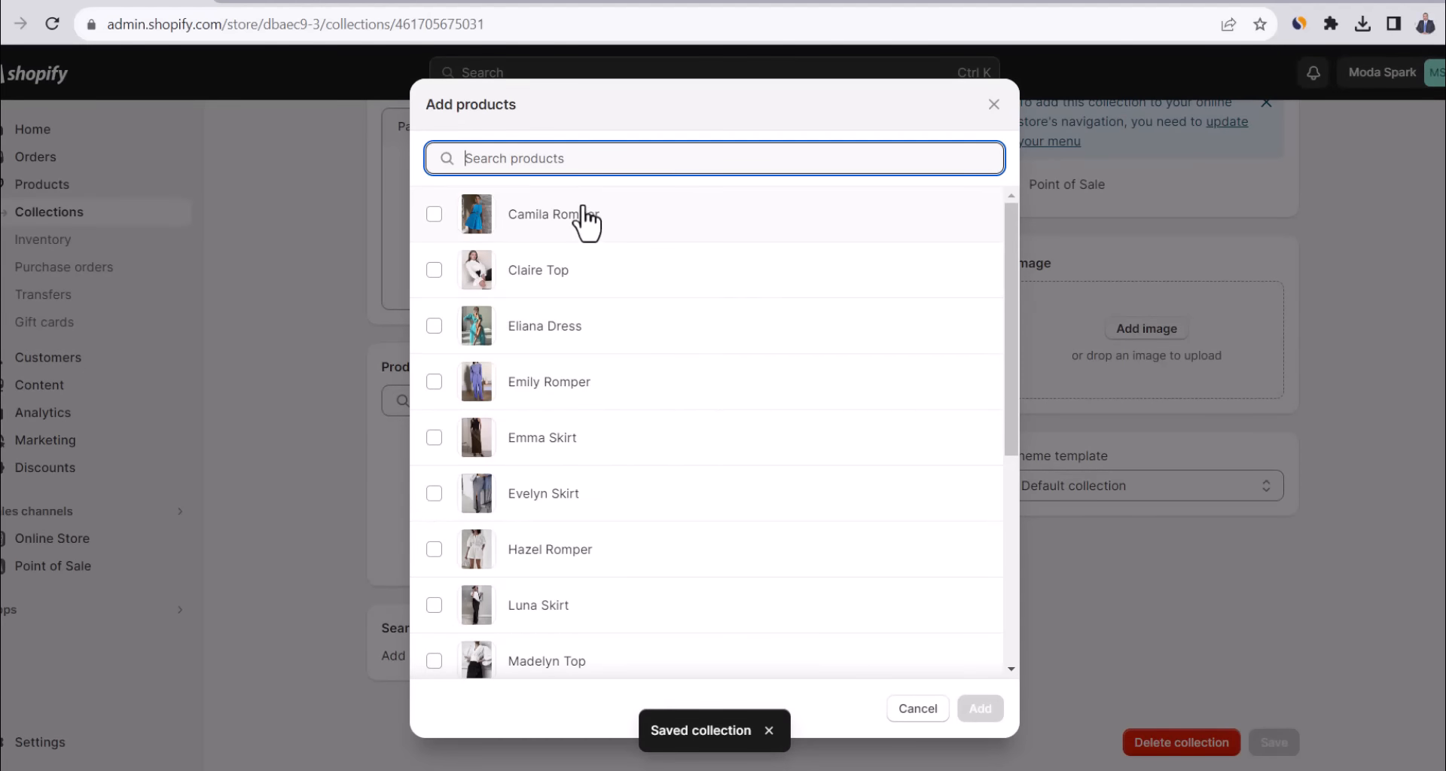
pyautogui.click(434, 325)
pyautogui.scroll(-5, 475, 452)
pyautogui.click(434, 316)
pyautogui.click(434, 371)
pyautogui.click(435, 427)
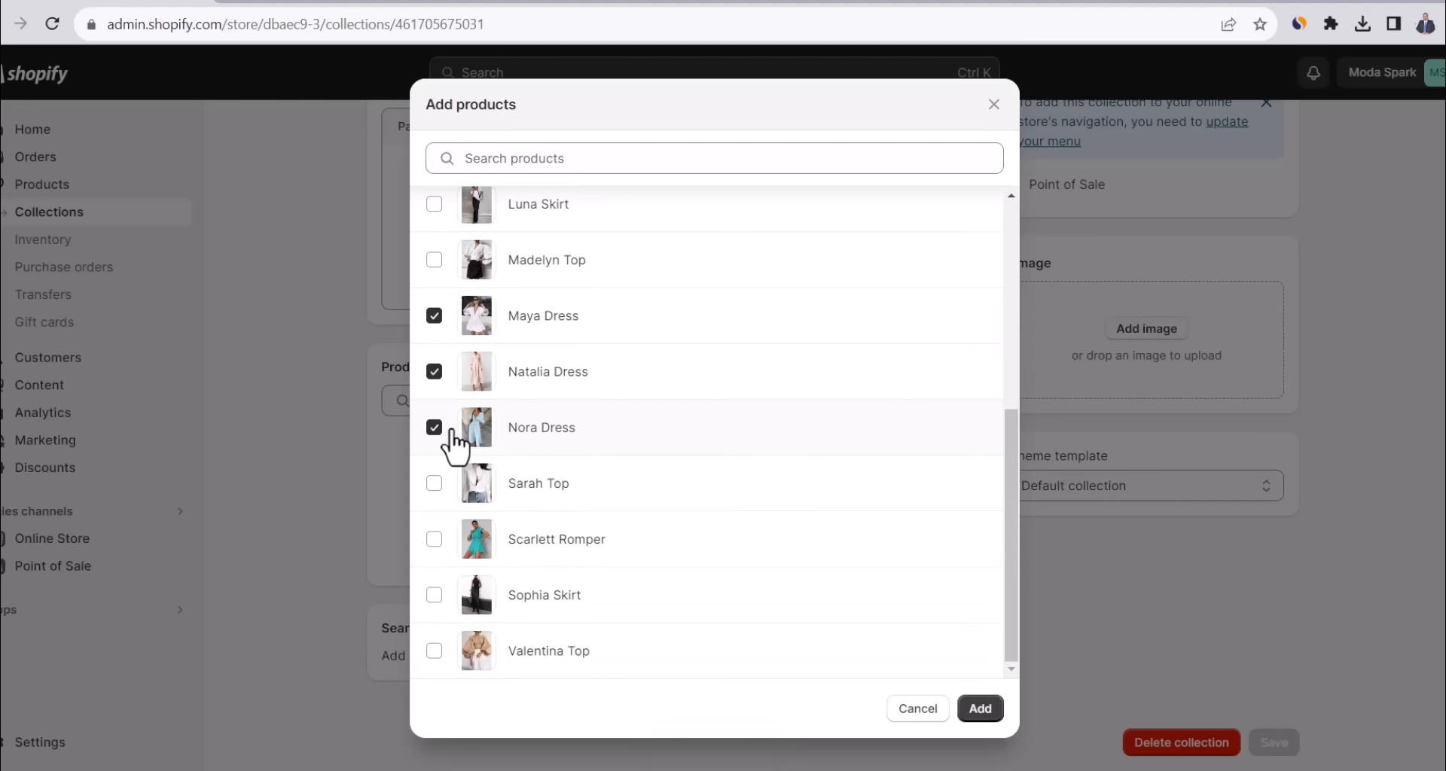
pyautogui.click(979, 707)
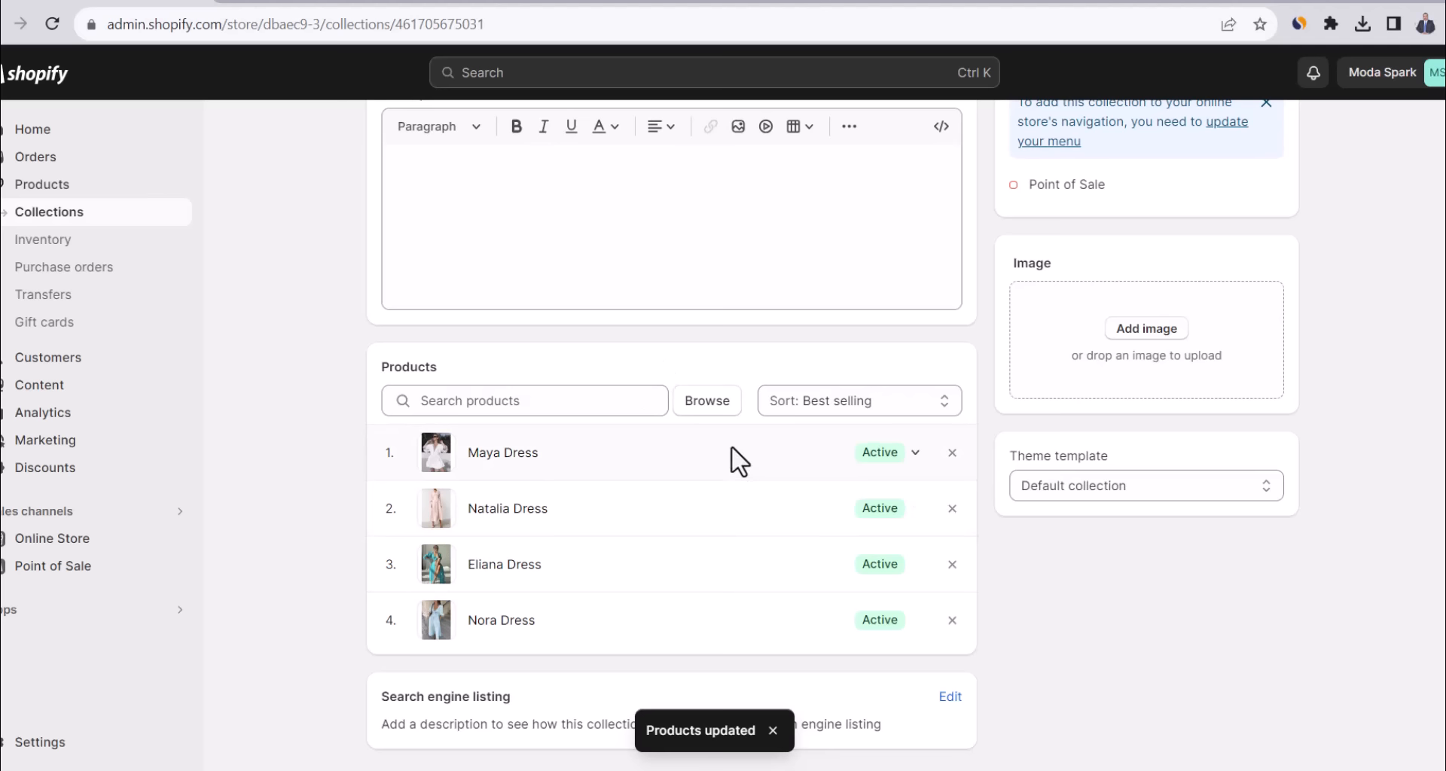
pyautogui.scroll(4, 738, 459)
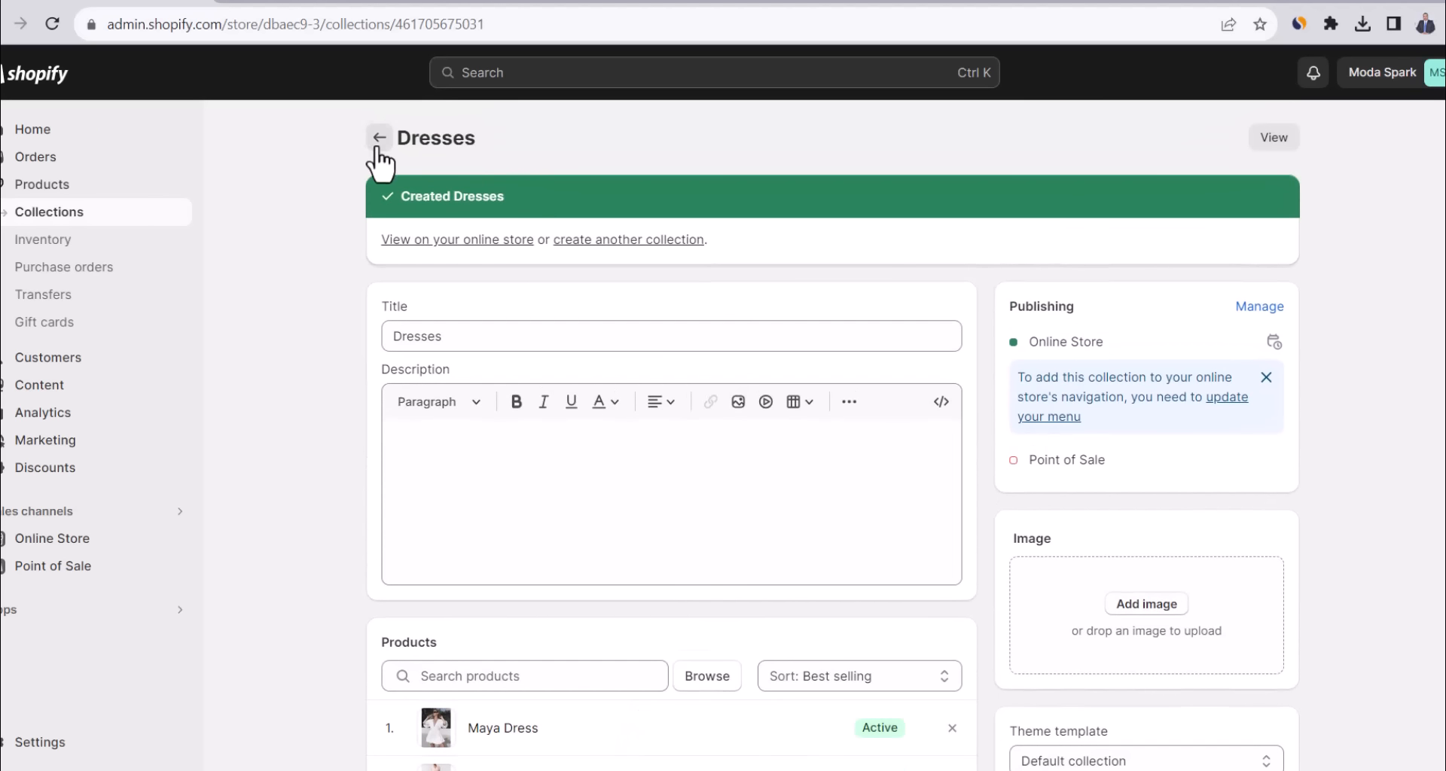
# Return to Collections, now listing Skirts, Rompers and Tops with 4 products each, and open Home page.
pyautogui.click(379, 138)
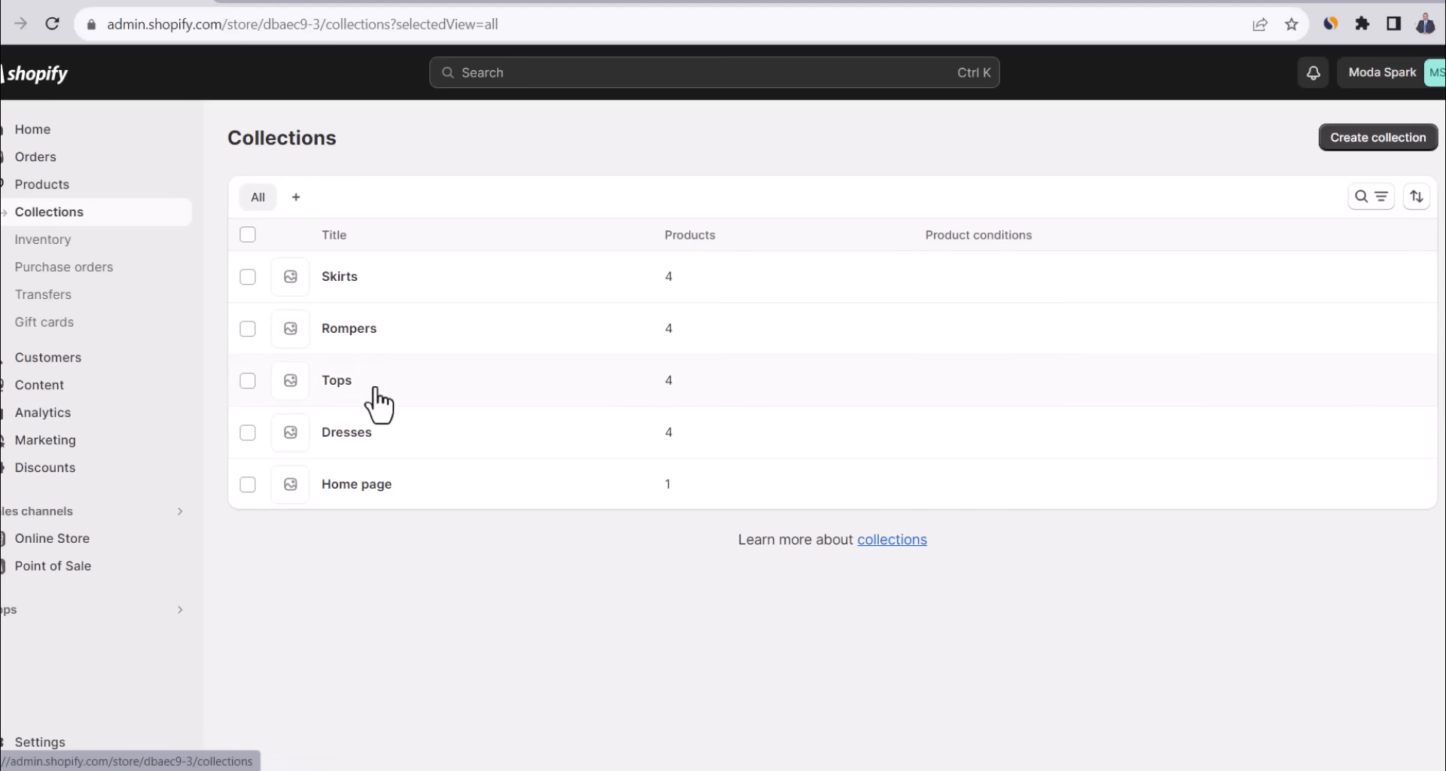
pyautogui.click(374, 485)
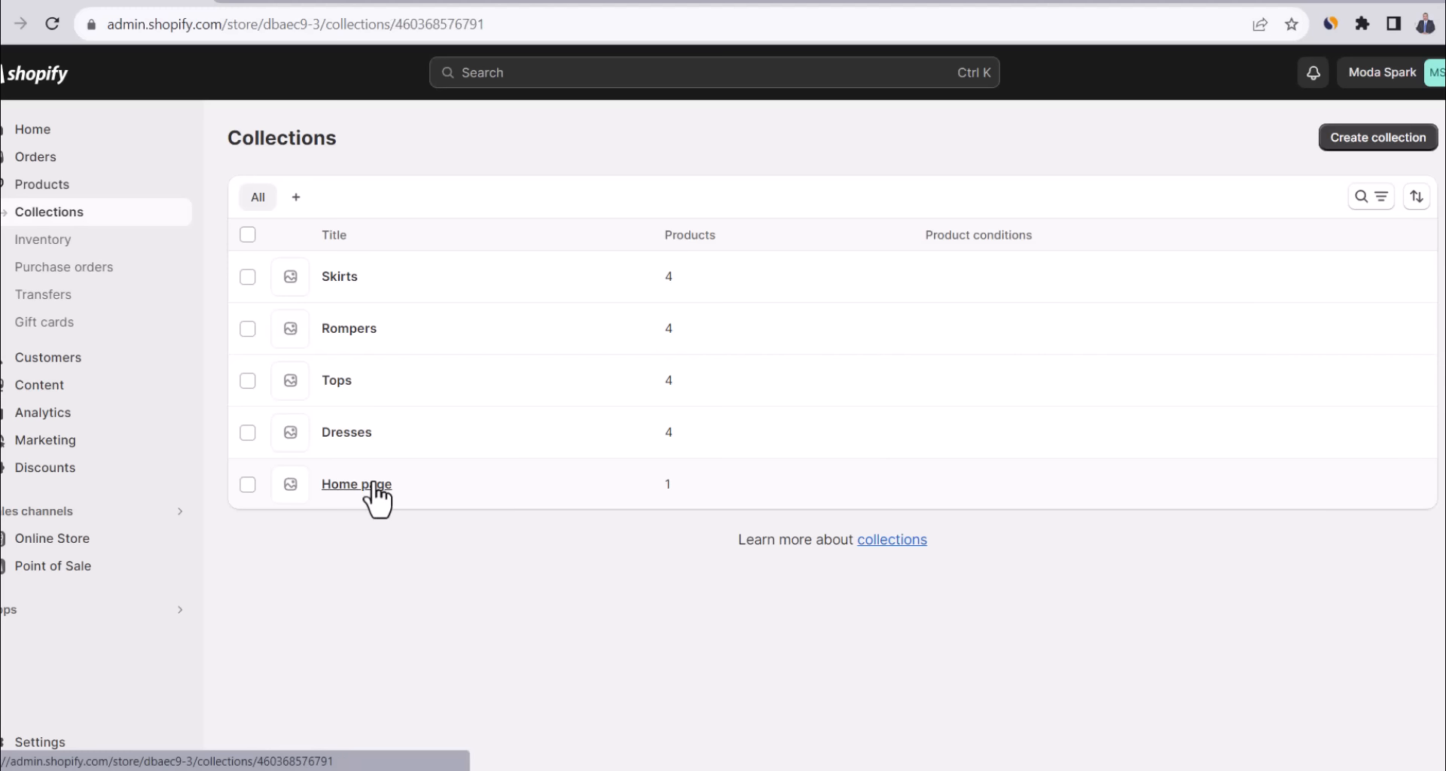
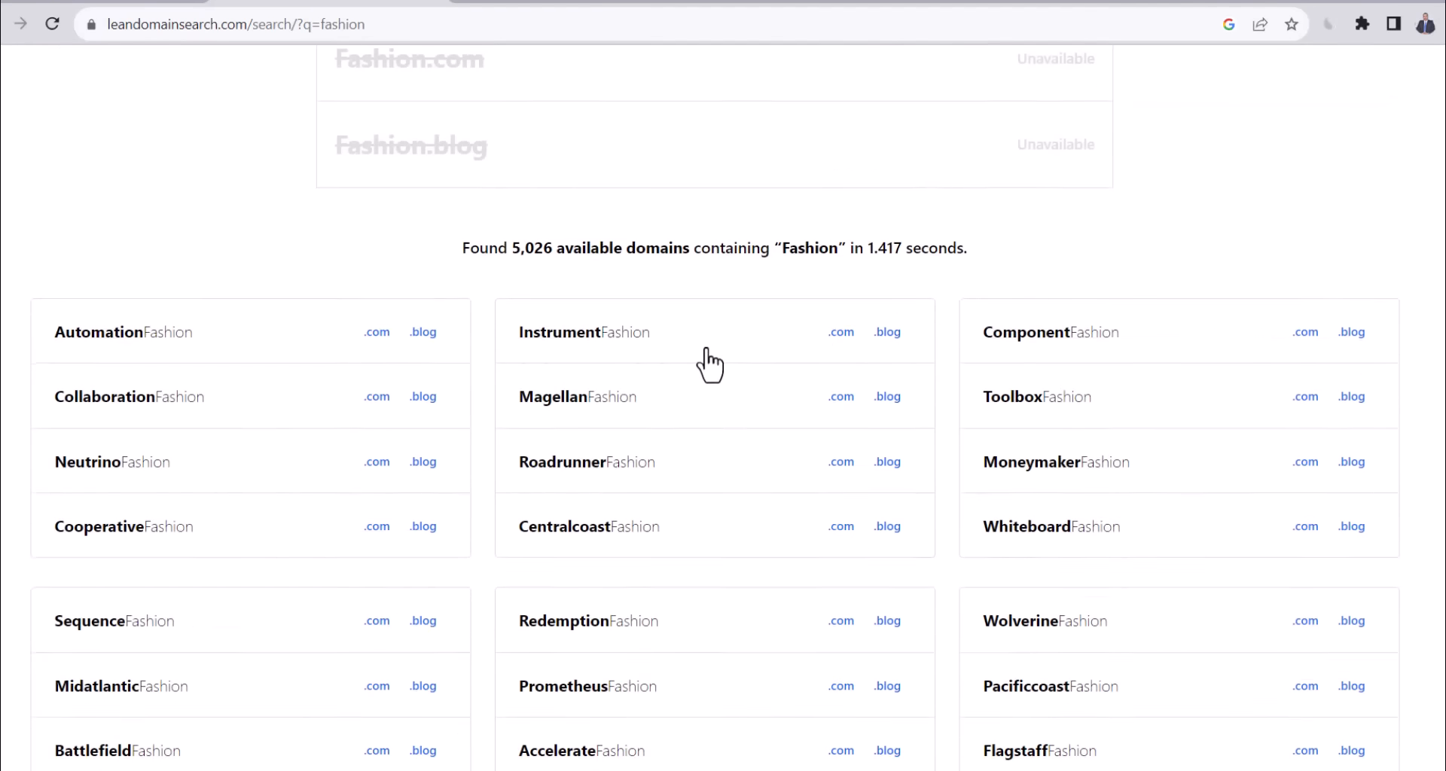
# Search Lean Domain Search for 'moda' and confirm SparkModa.com is still available.
pyautogui.tripleClick(569, 164)
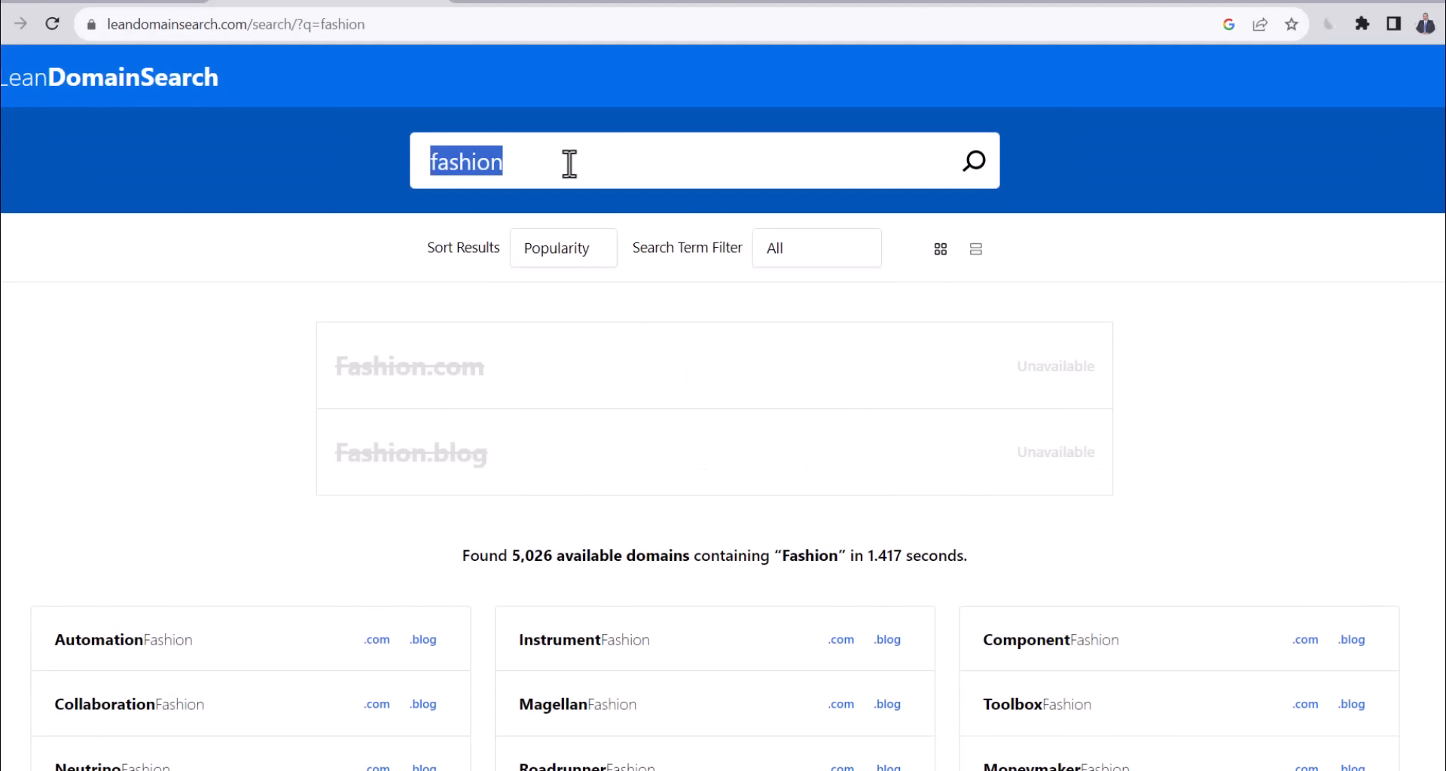
pyautogui.write('moda')
pyautogui.press('Return')
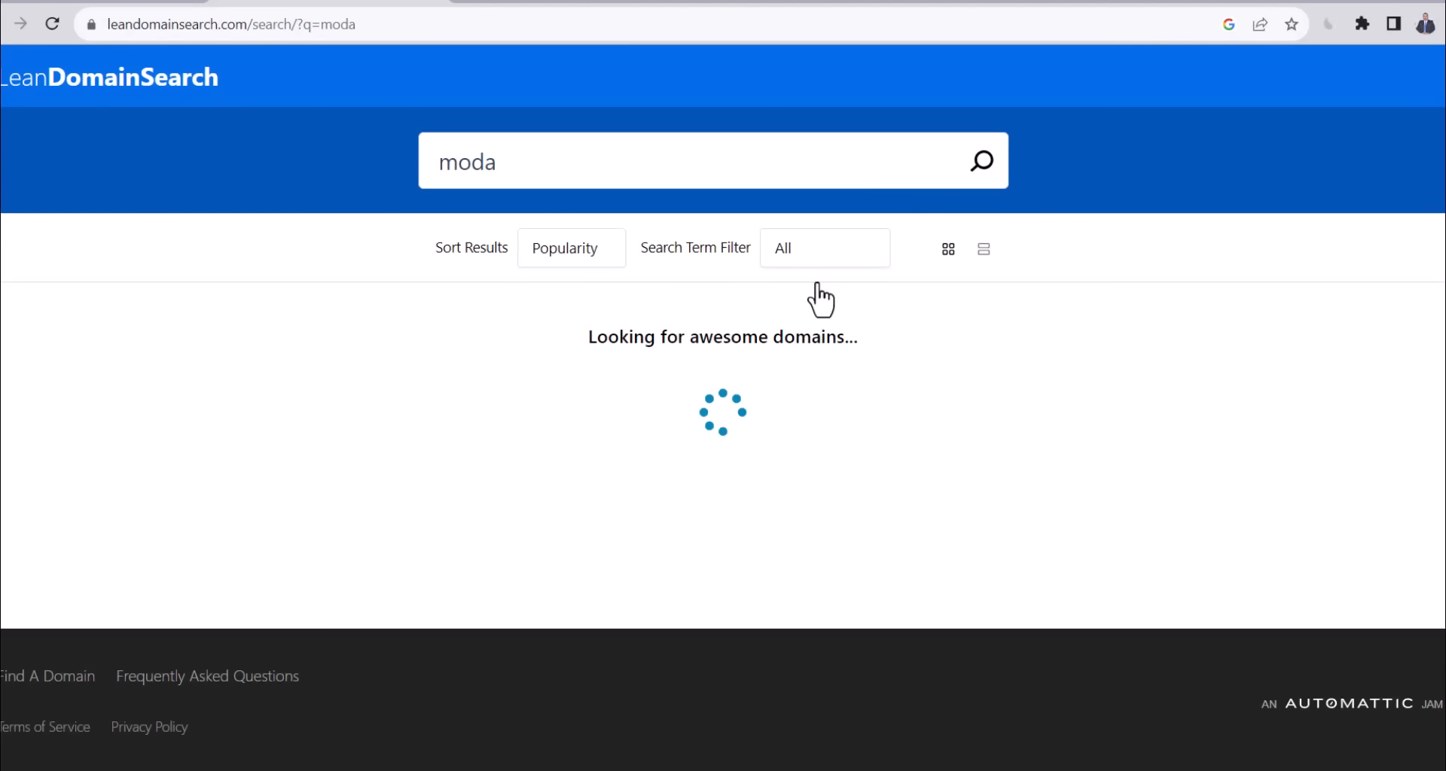
pyautogui.scroll(-10, 625, 391)
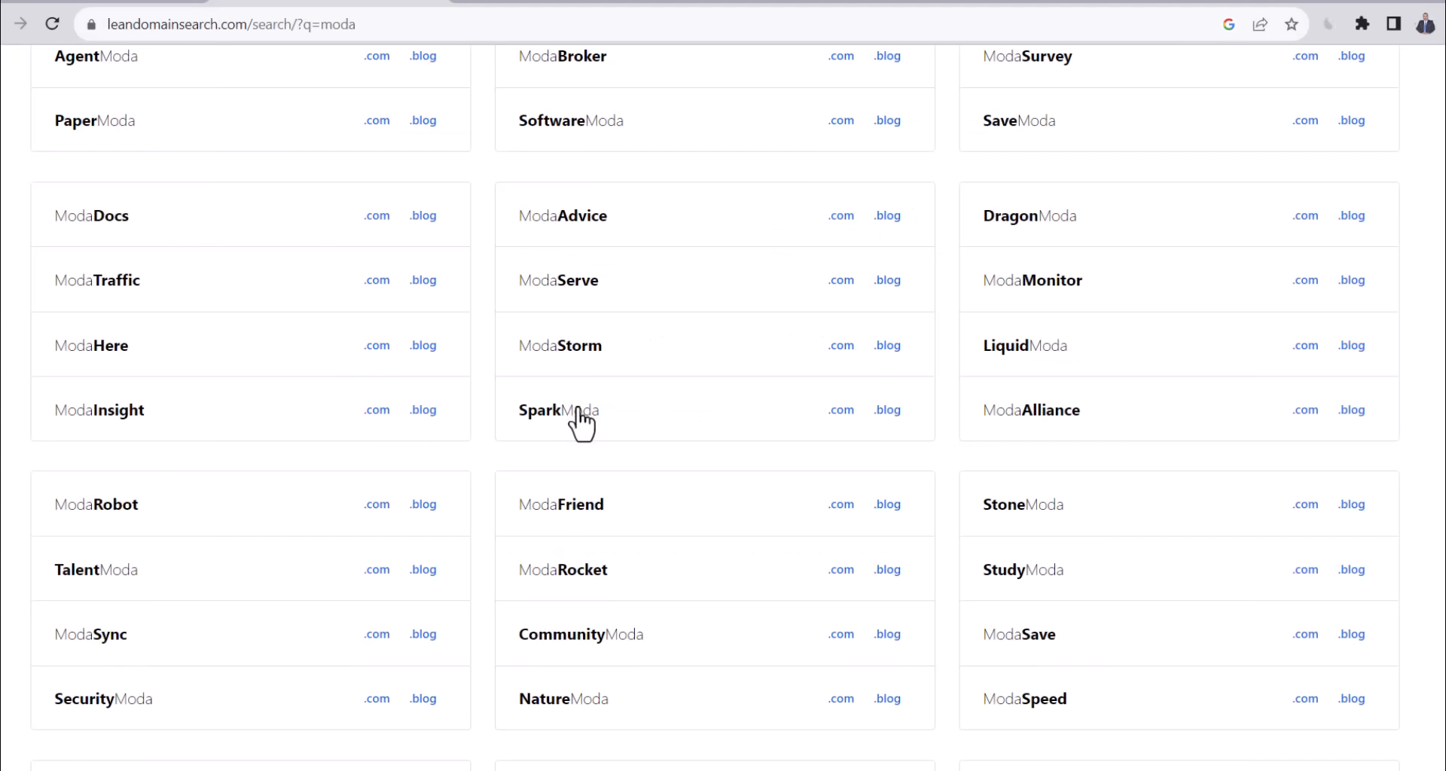
pyautogui.click(842, 411)
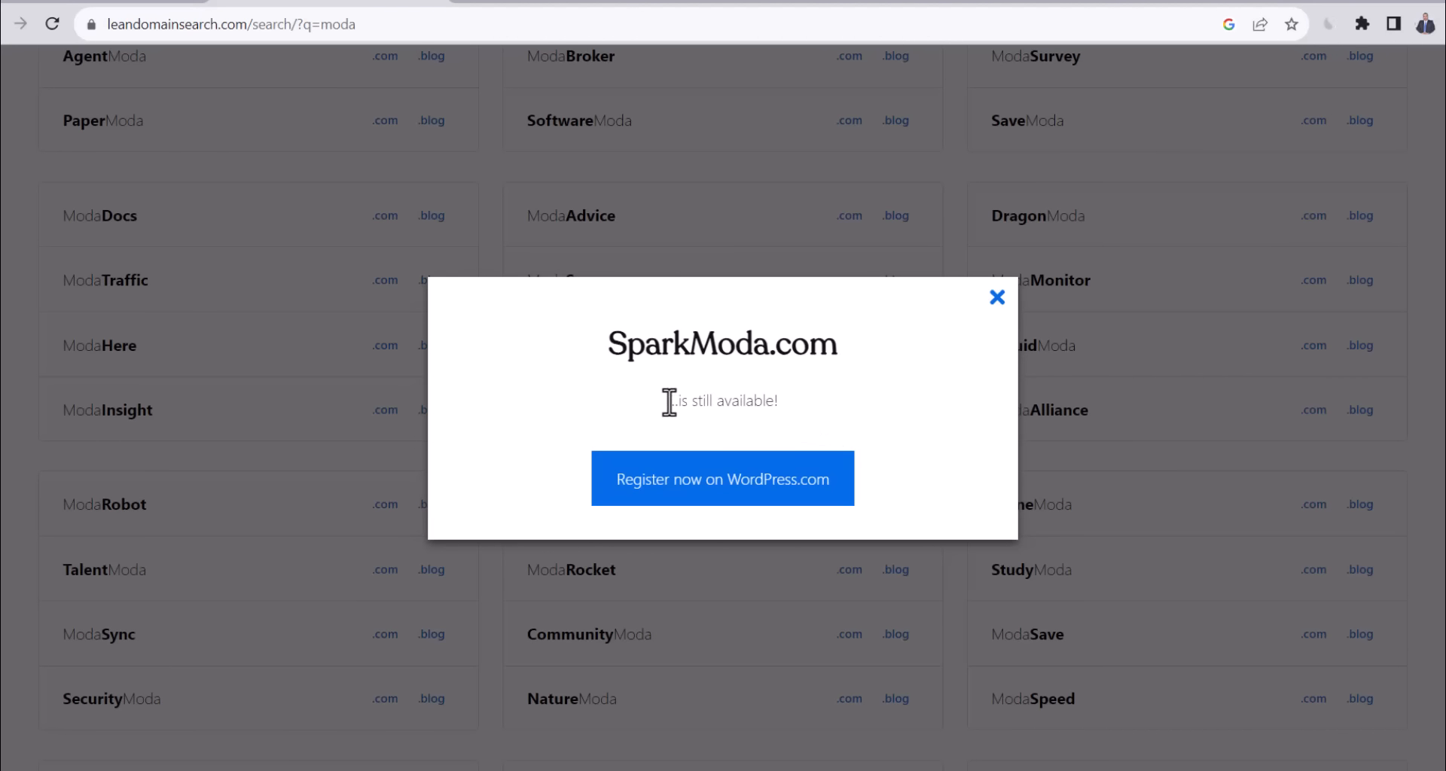
pyautogui.moveTo(669, 401); pyautogui.dragTo(823, 410)
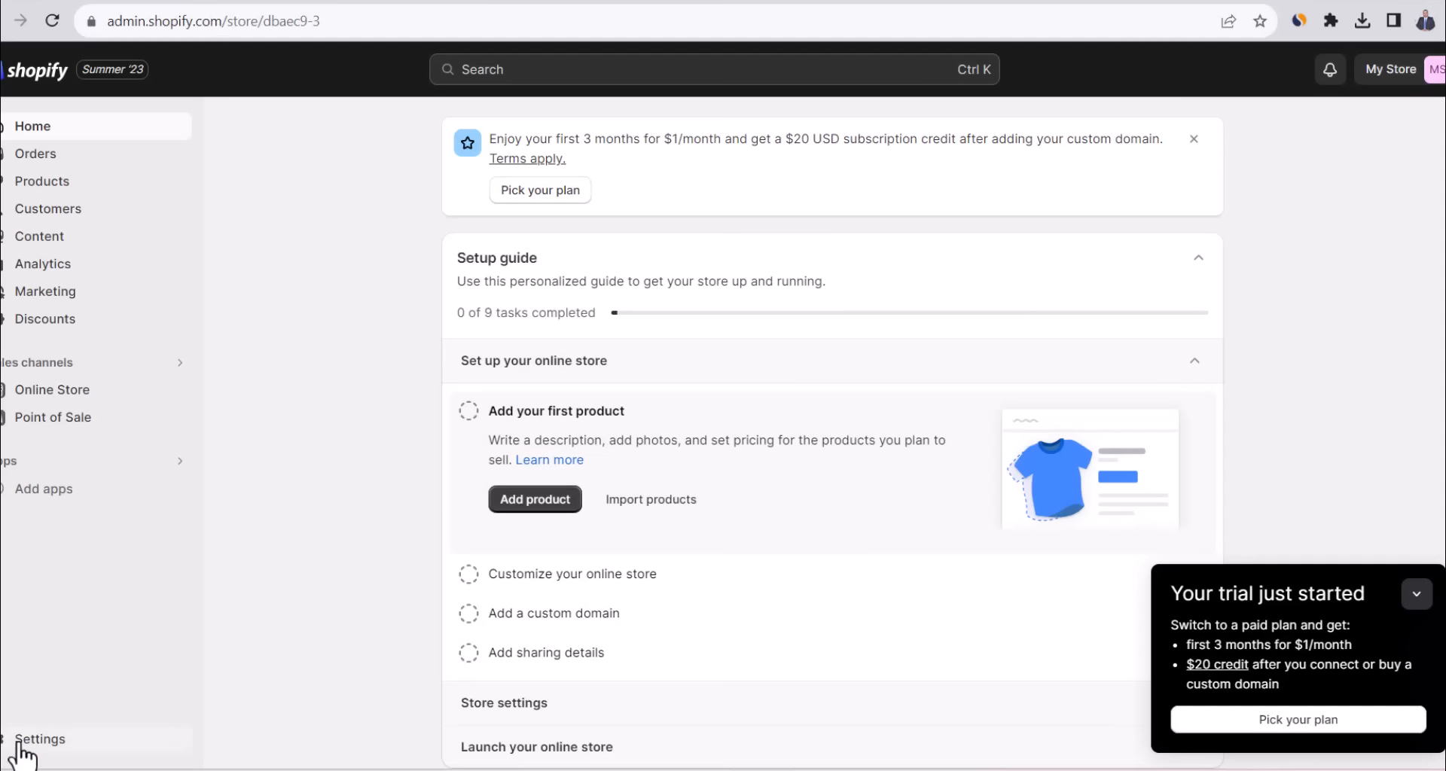
# Open the Shopify store settings and edit the Store details profile.
pyautogui.click(20, 740)
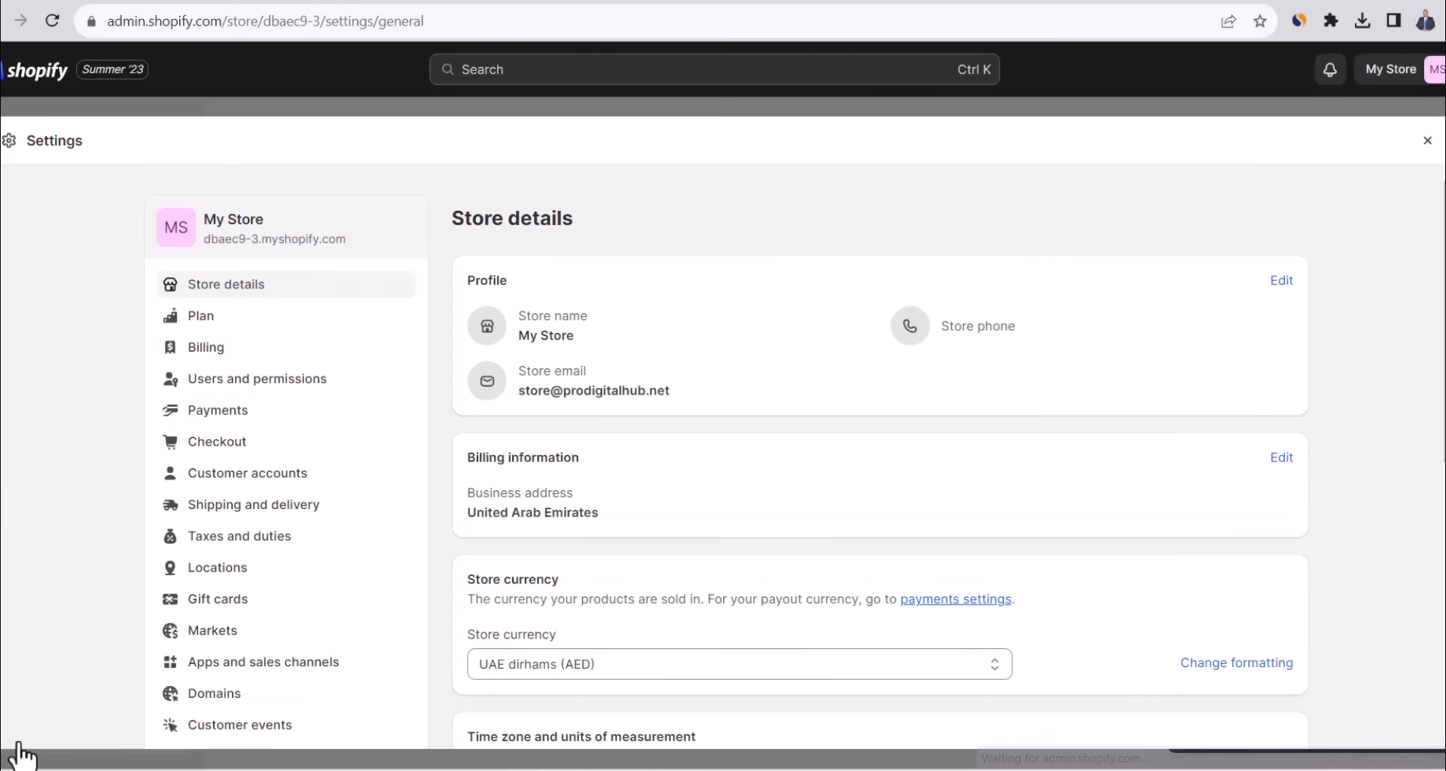
pyautogui.click(1279, 281)
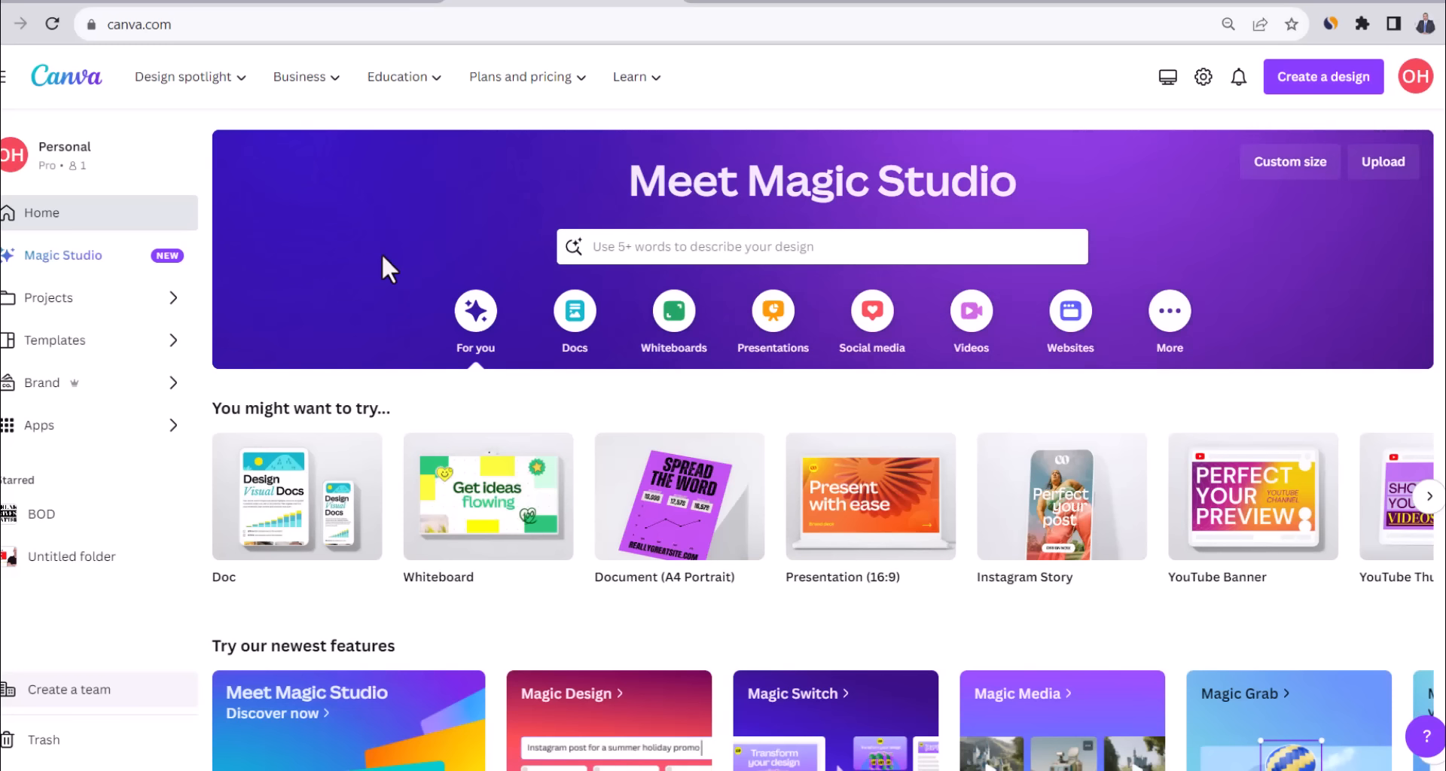
# Start a new Canva logo from the Tan Brown Closet Collection 'fashion' template.
pyautogui.click(1324, 89)
pyautogui.write('logo')
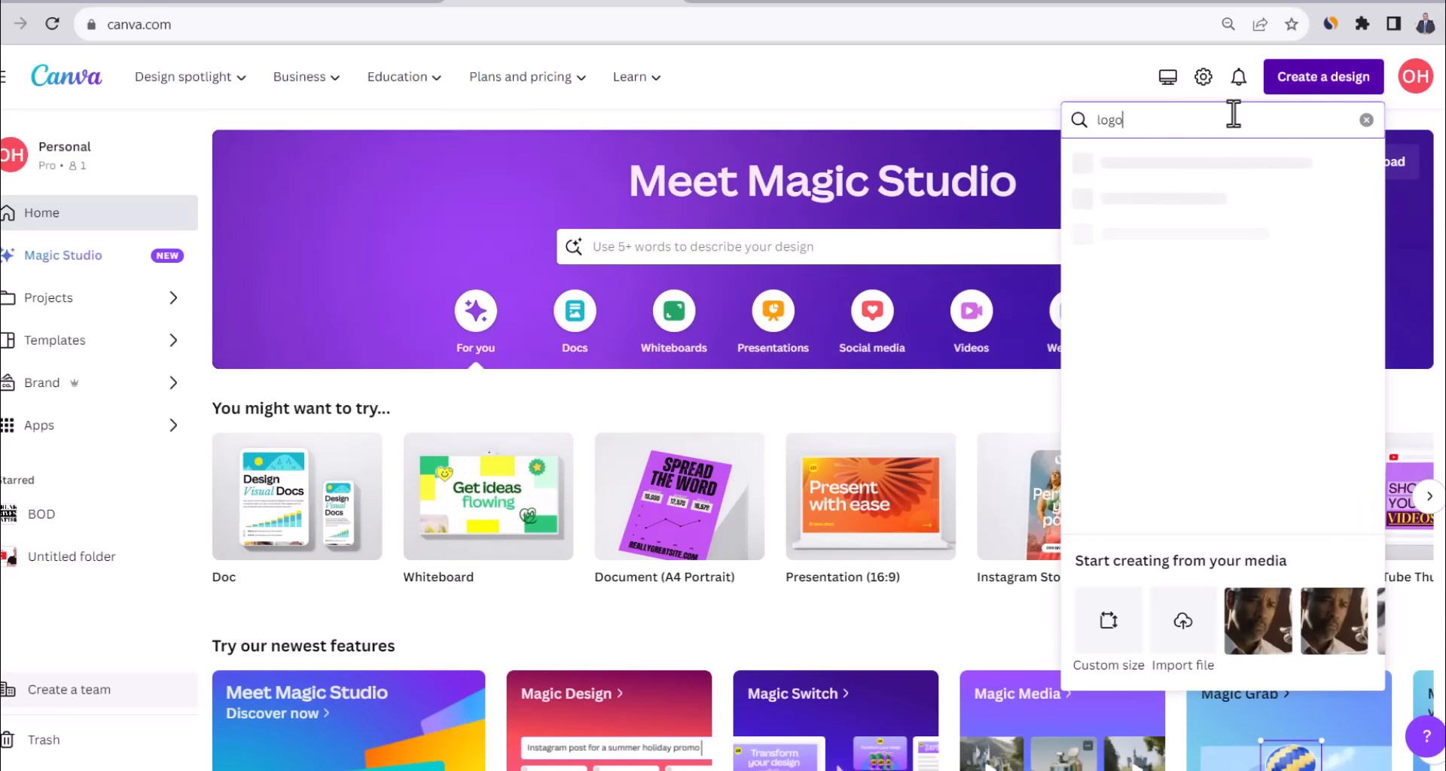
pyautogui.click(1204, 164)
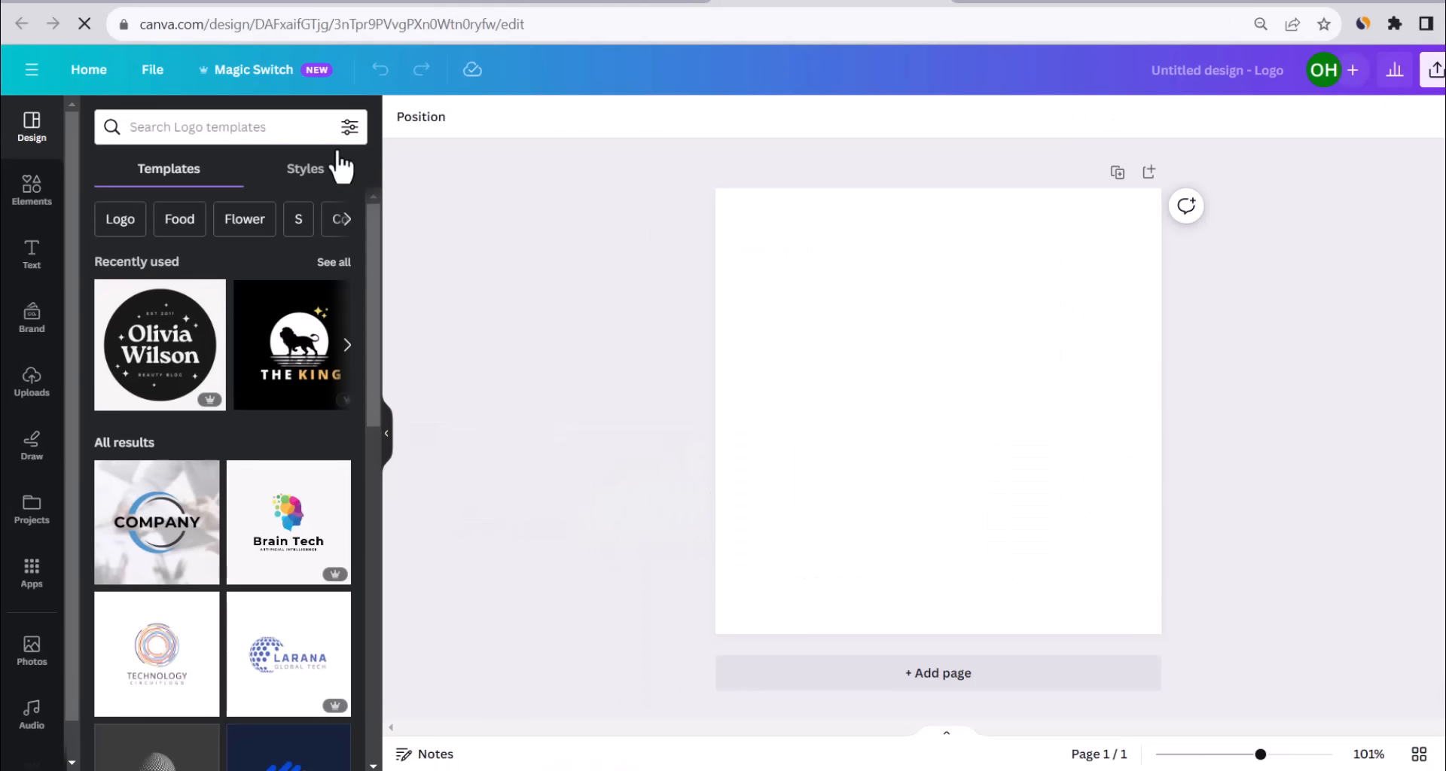
pyautogui.click(253, 128)
pyautogui.write('fashion')
pyautogui.press('Return')
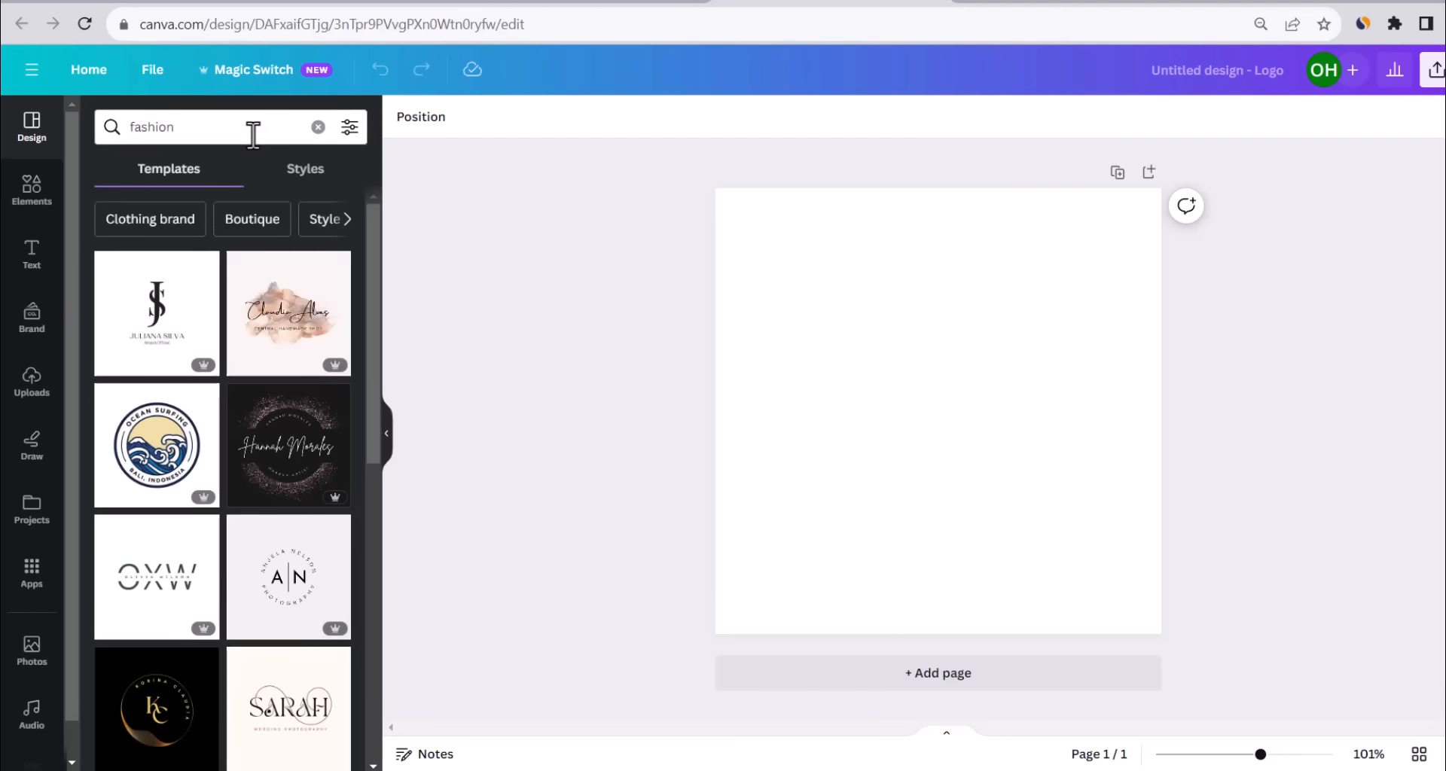
pyautogui.scroll(-3, 233, 258)
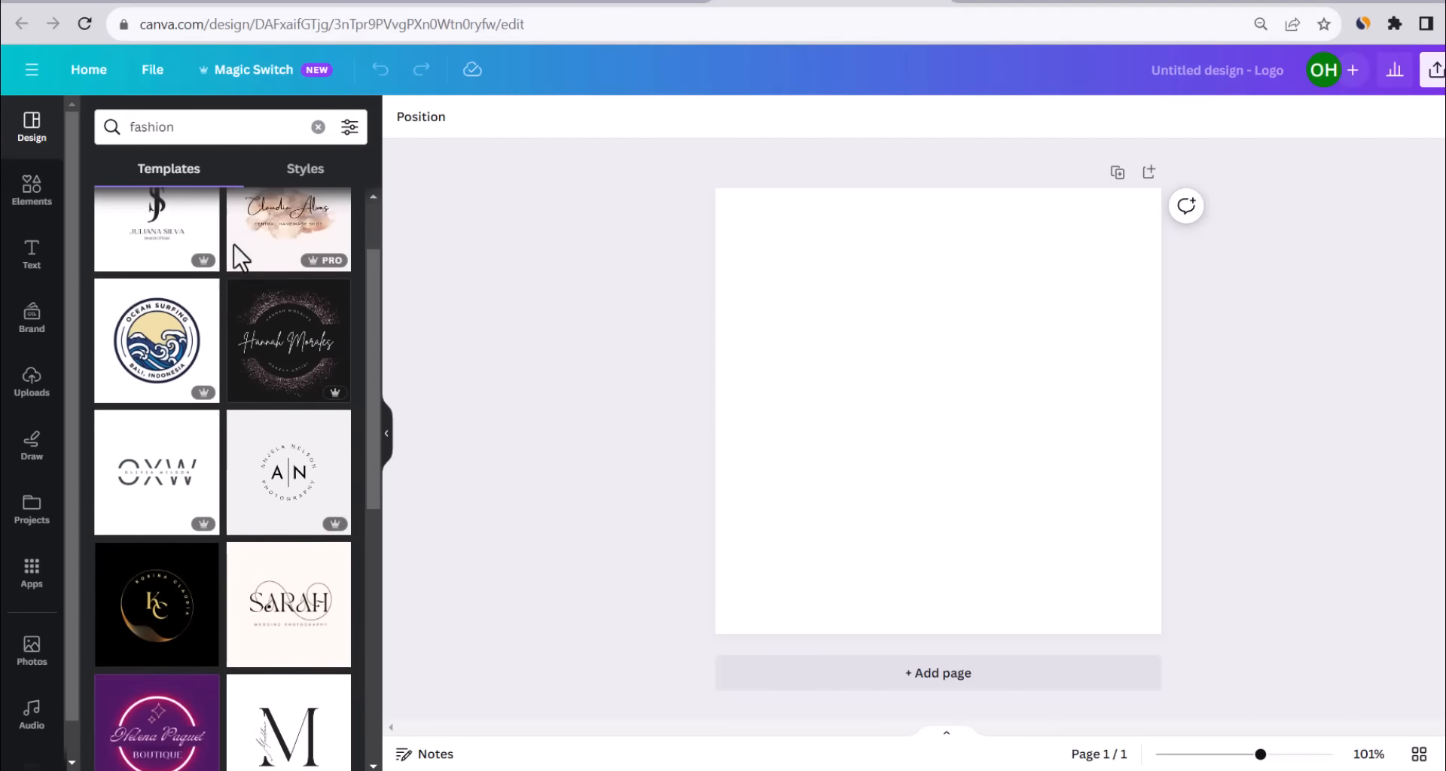
pyautogui.scroll(-5, 232, 274)
pyautogui.click(139, 349)
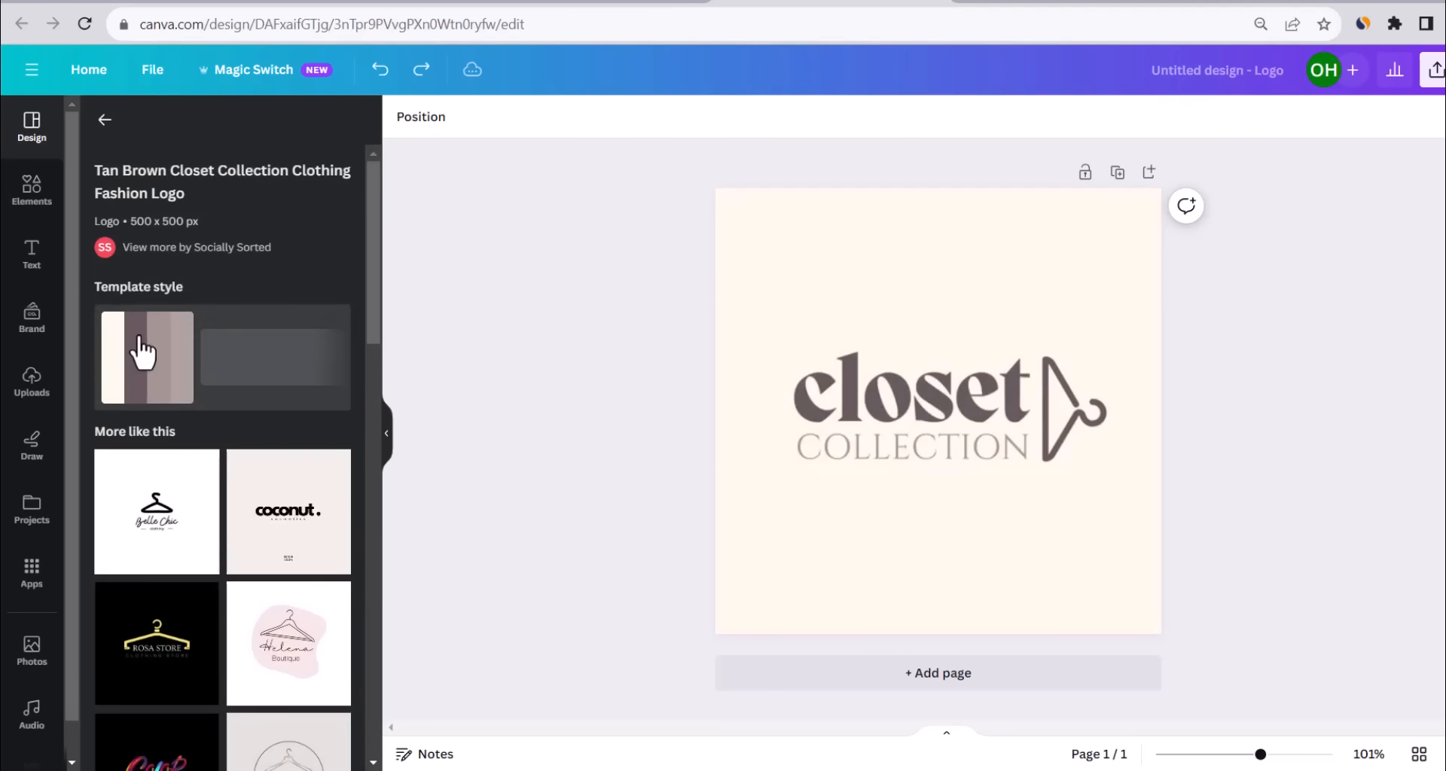
# Retype the logo wording as 'Spark' over 'MODA', positioning MODA under Spark.
pyautogui.doubleClick(907, 404)
pyautogui.write('spark')
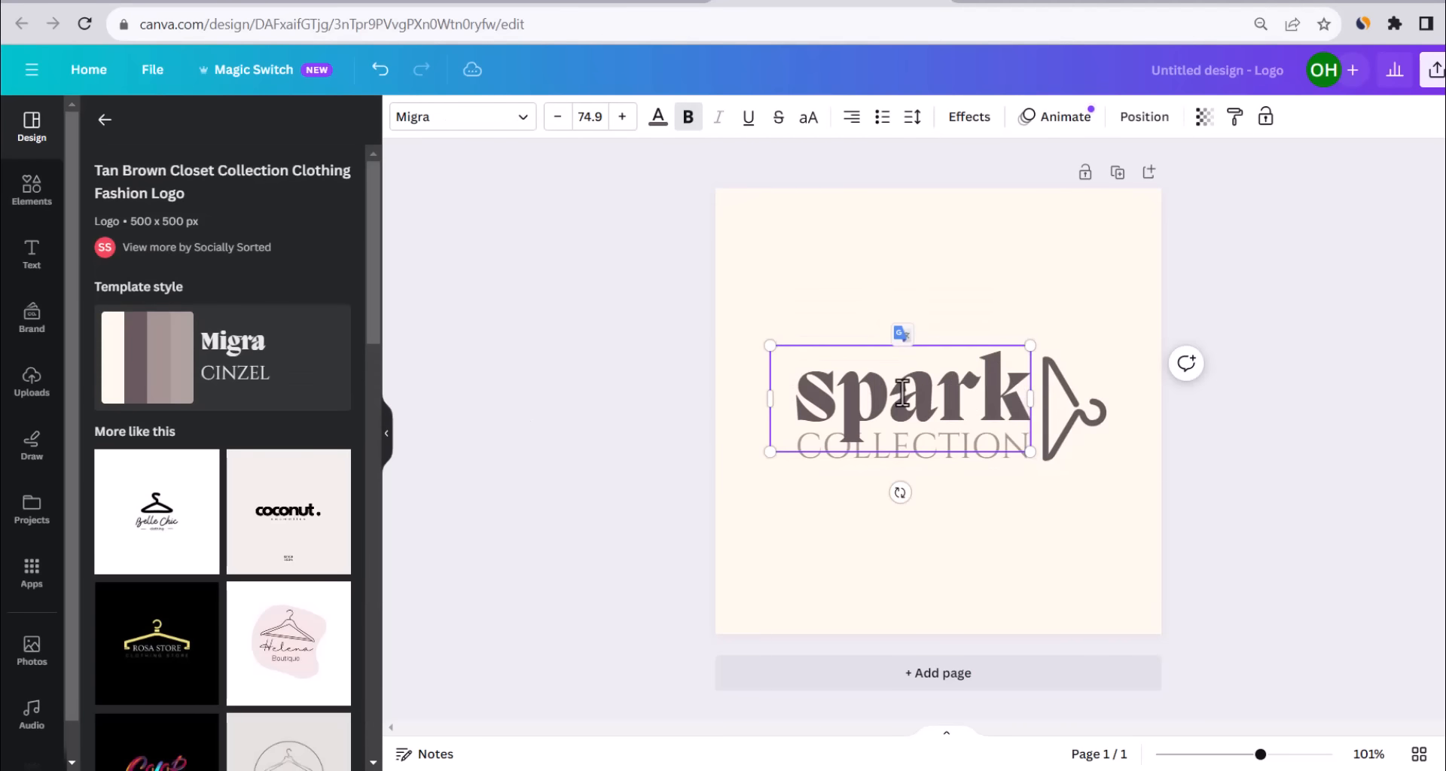
pyautogui.click(849, 499)
pyautogui.doubleClick(941, 444)
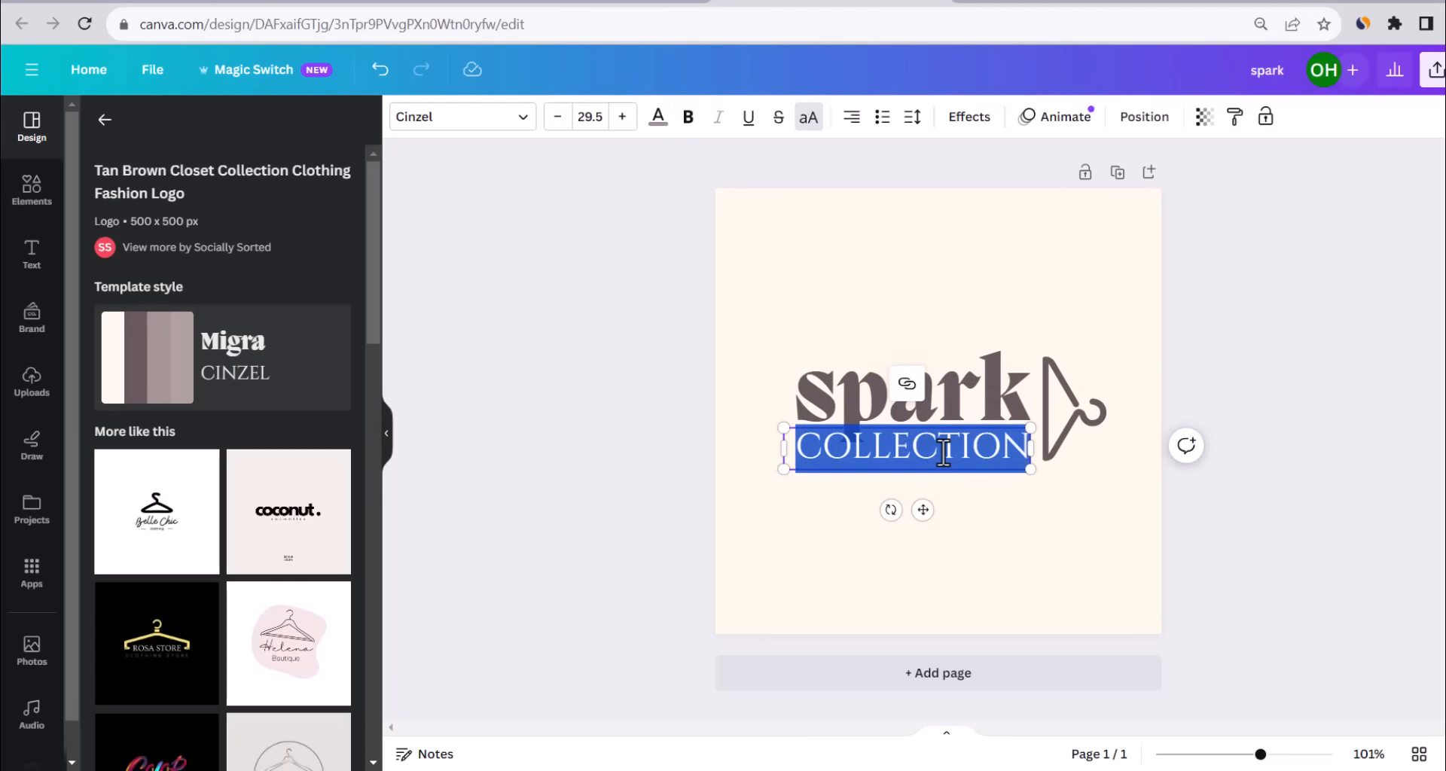
pyautogui.write('MODA')
pyautogui.click(990, 485)
pyautogui.moveTo(965, 457); pyautogui.dragTo(923, 454)
pyautogui.click(841, 393)
pyautogui.moveTo(837, 391); pyautogui.dragTo(808, 393)
pyautogui.write('S')
pyautogui.click(1091, 258)
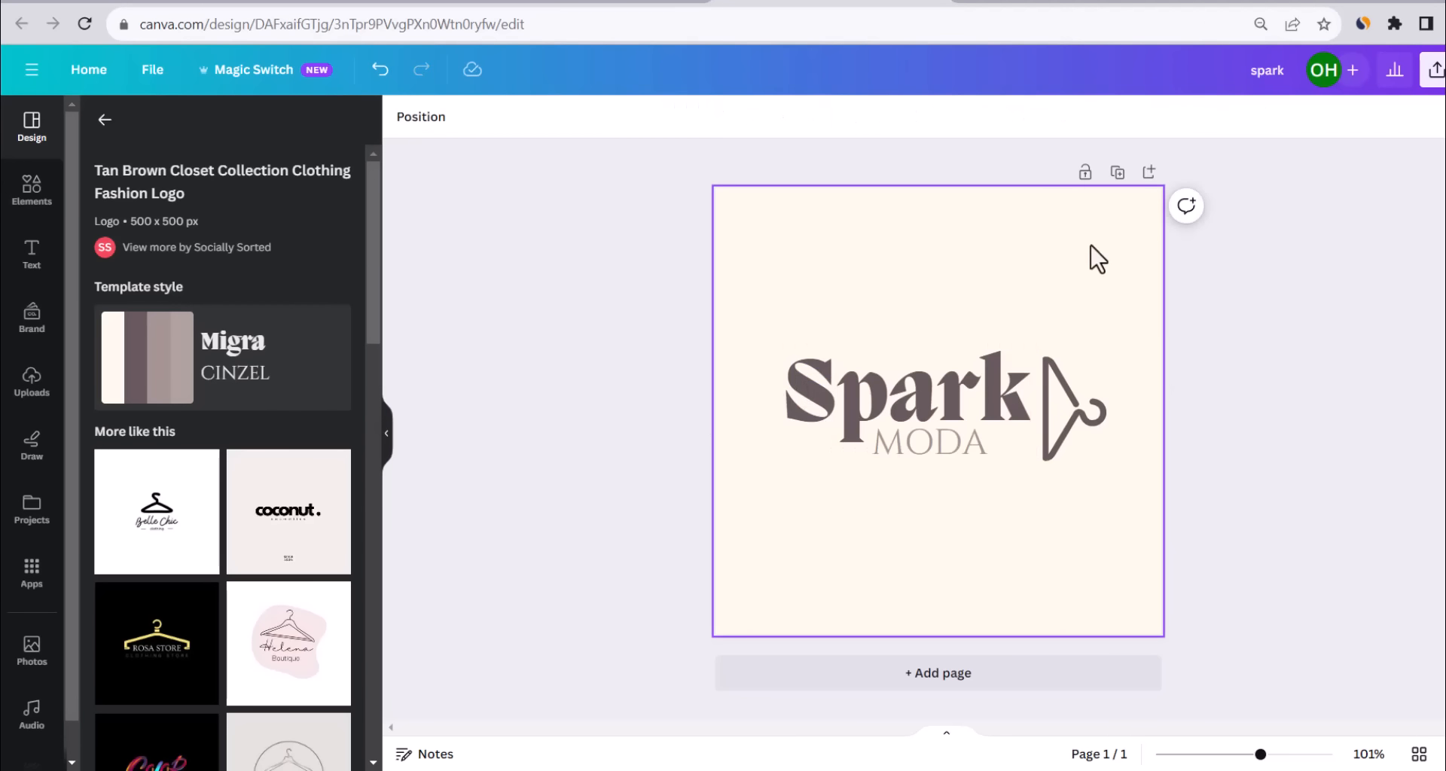
# Make the logo background white and all the logo text black.
pyautogui.click(403, 116)
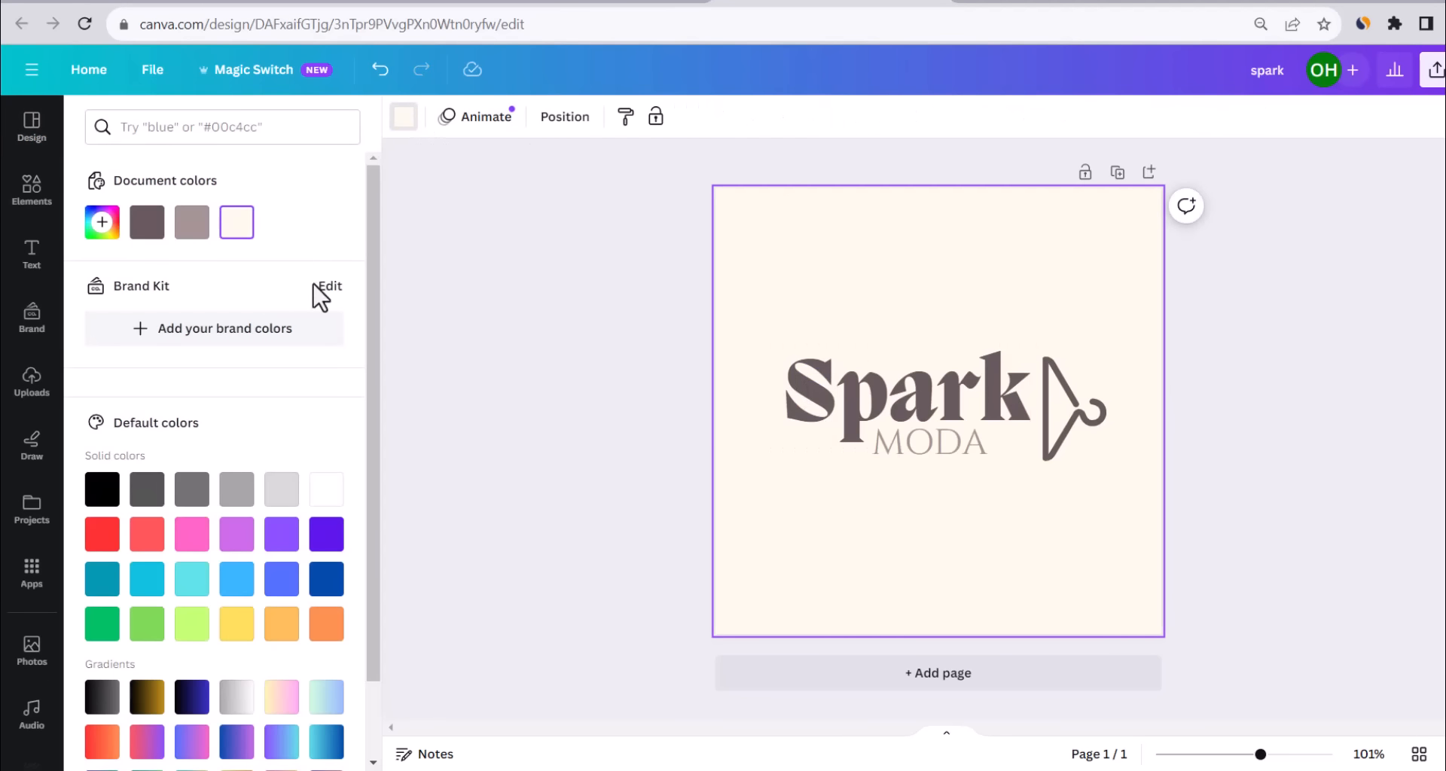
pyautogui.click(326, 497)
pyautogui.click(636, 480)
pyautogui.moveTo(1242, 413); pyautogui.dragTo(775, 323)
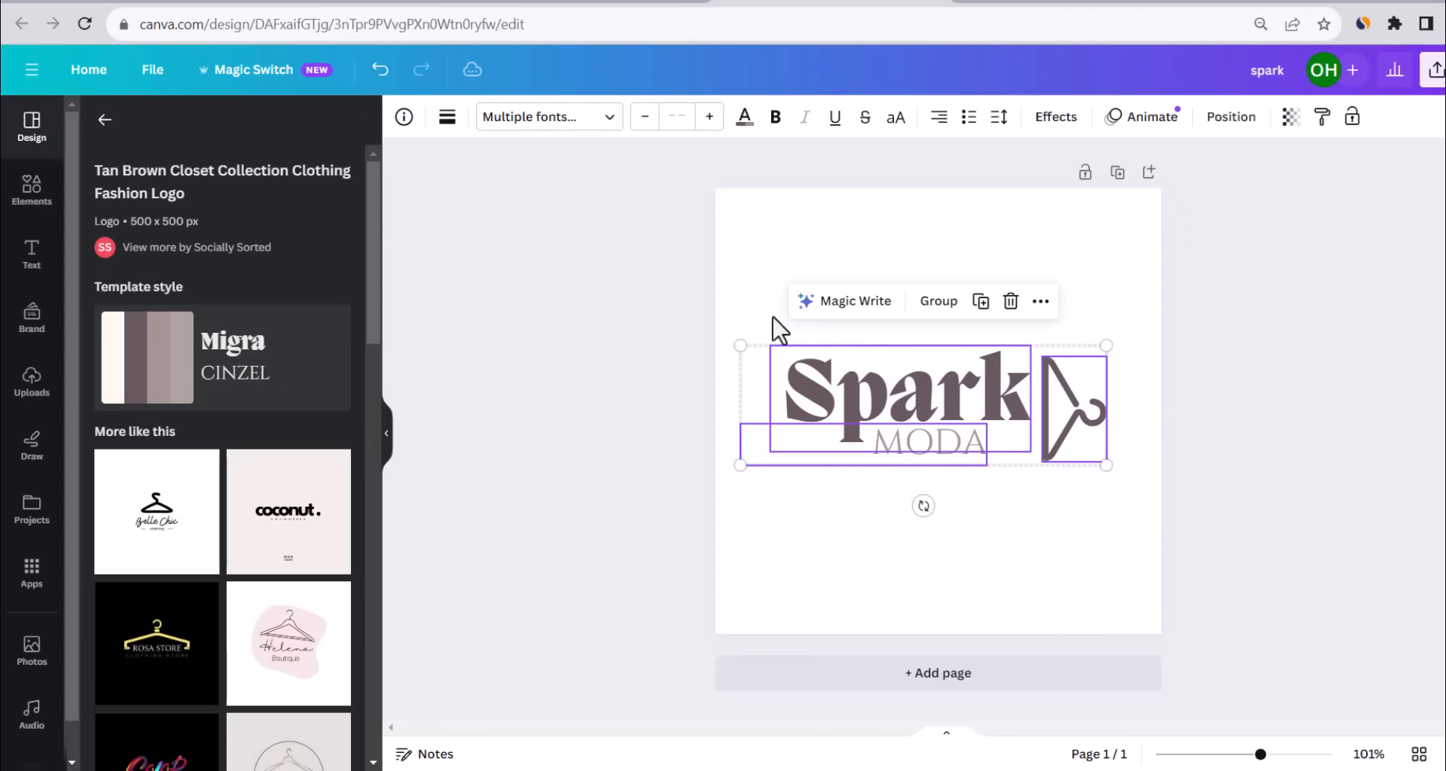
pyautogui.click(744, 119)
pyautogui.click(100, 491)
pyautogui.click(765, 420)
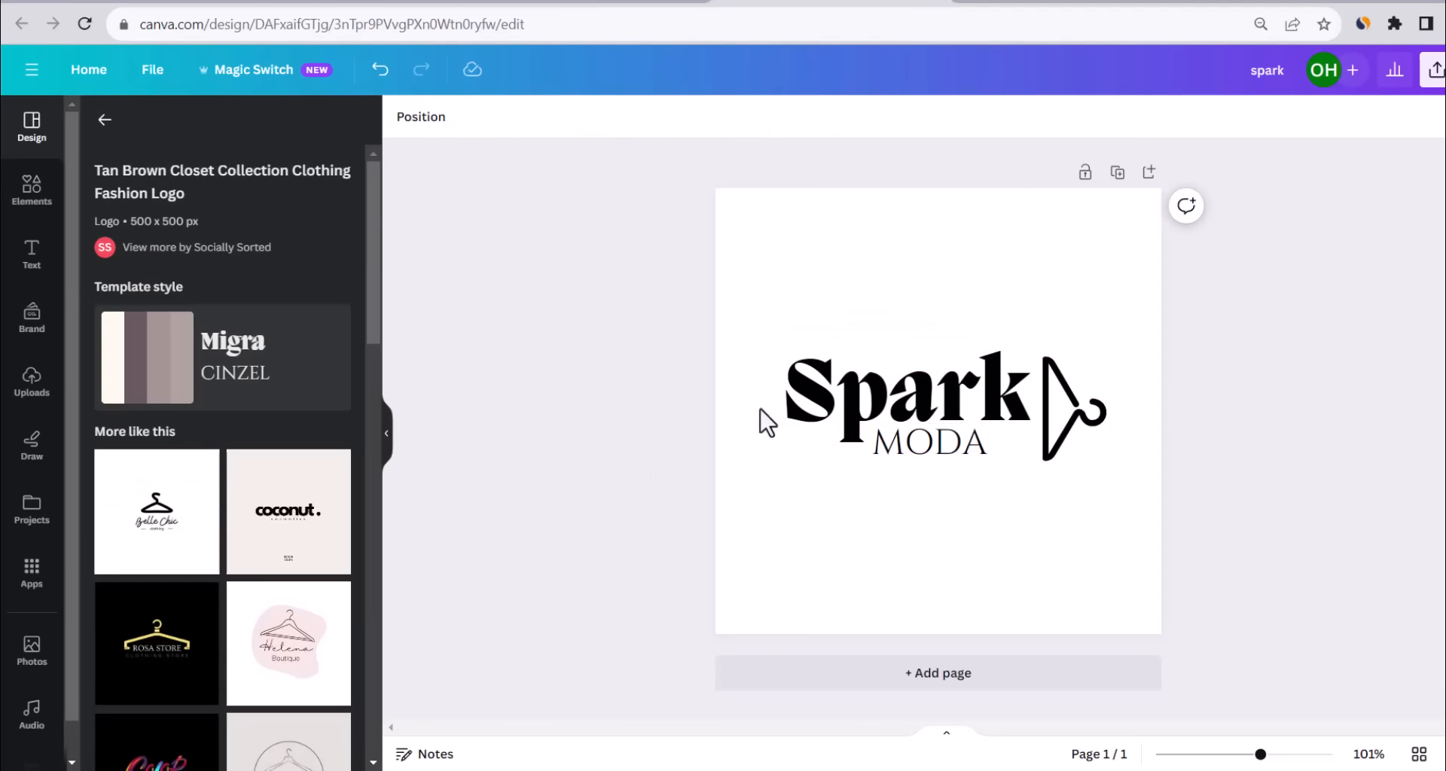
# Colour the hanger icon and the MODA text the same pink-purple.
pyautogui.click(1062, 444)
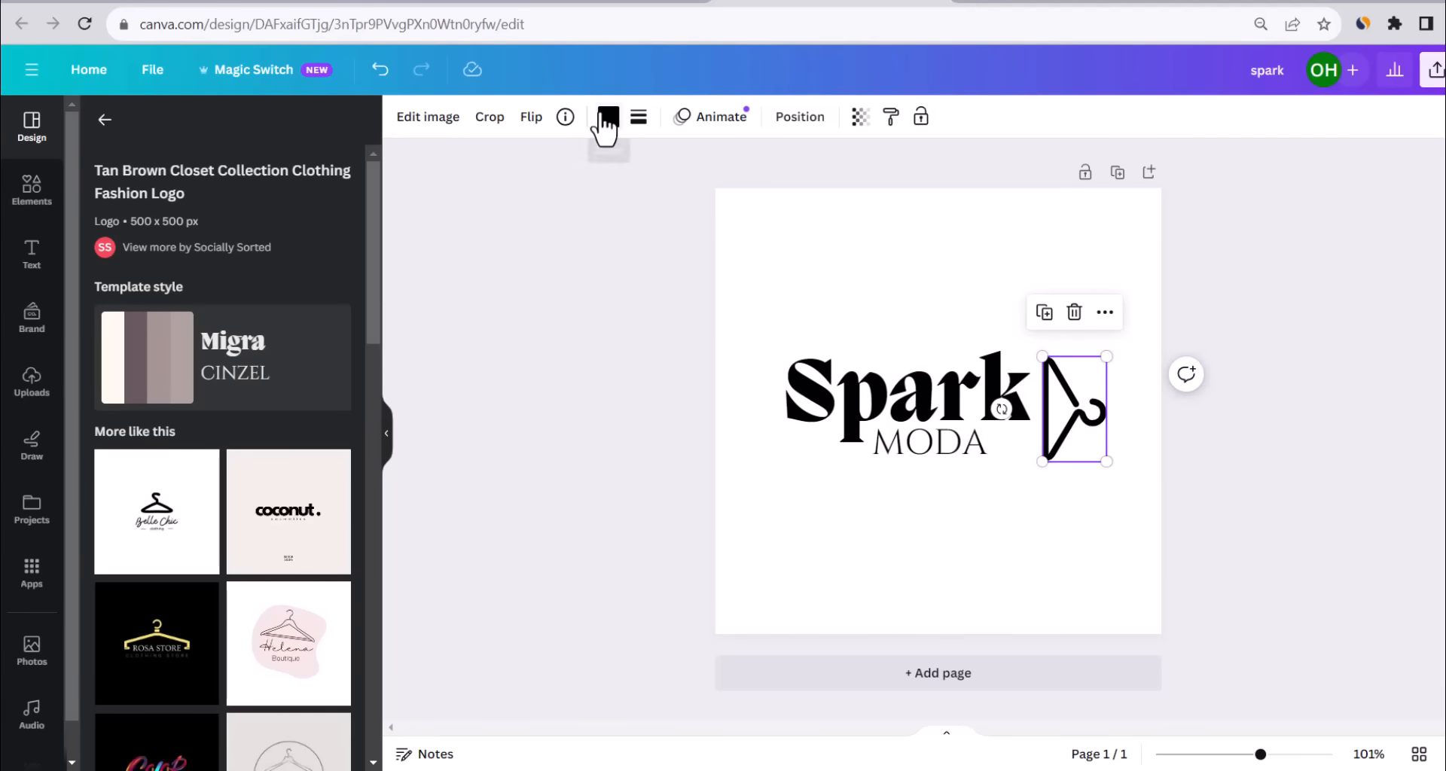
pyautogui.click(608, 119)
pyautogui.click(614, 237)
pyautogui.hotkey('ctrl', 'z')
pyautogui.click(608, 121)
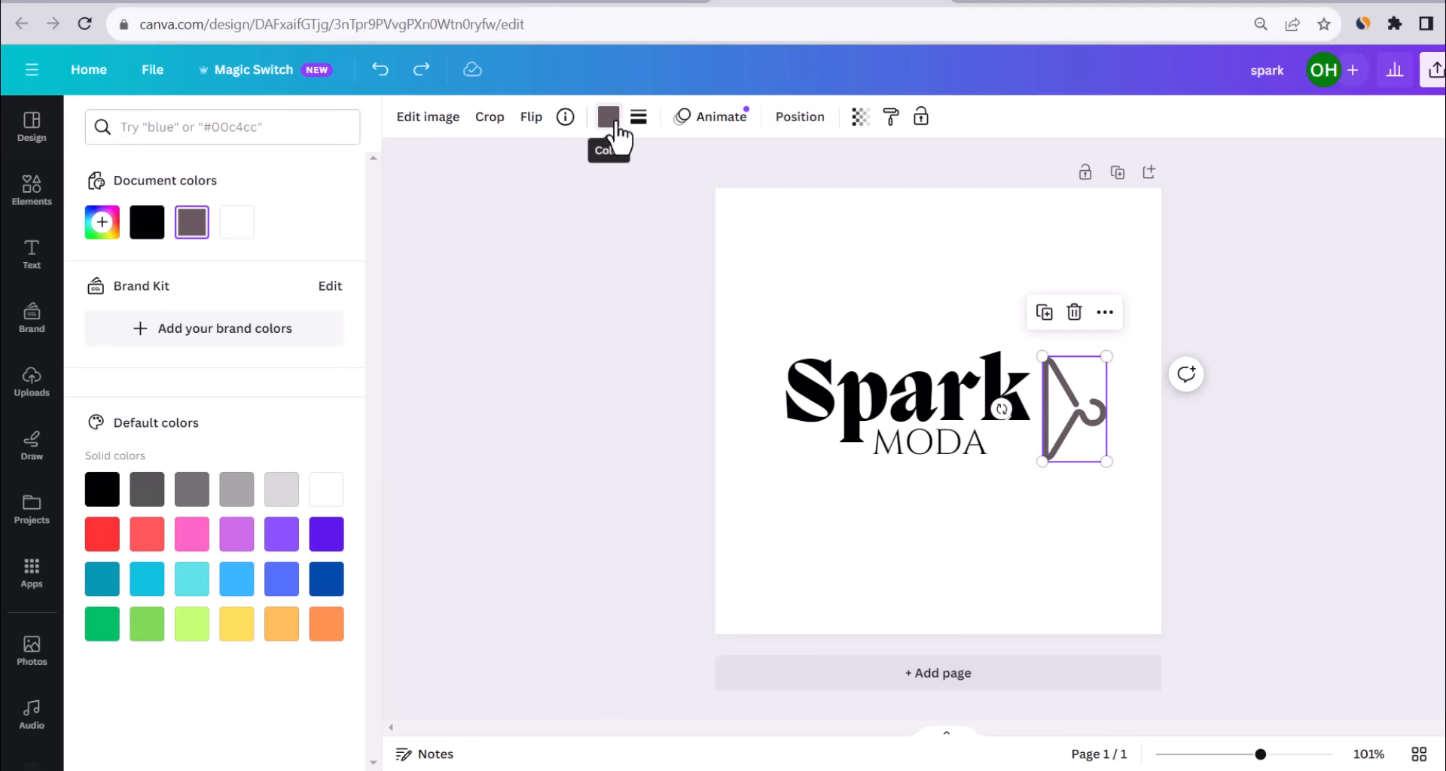
pyautogui.click(192, 534)
pyautogui.click(939, 457)
pyautogui.doubleClick(933, 473)
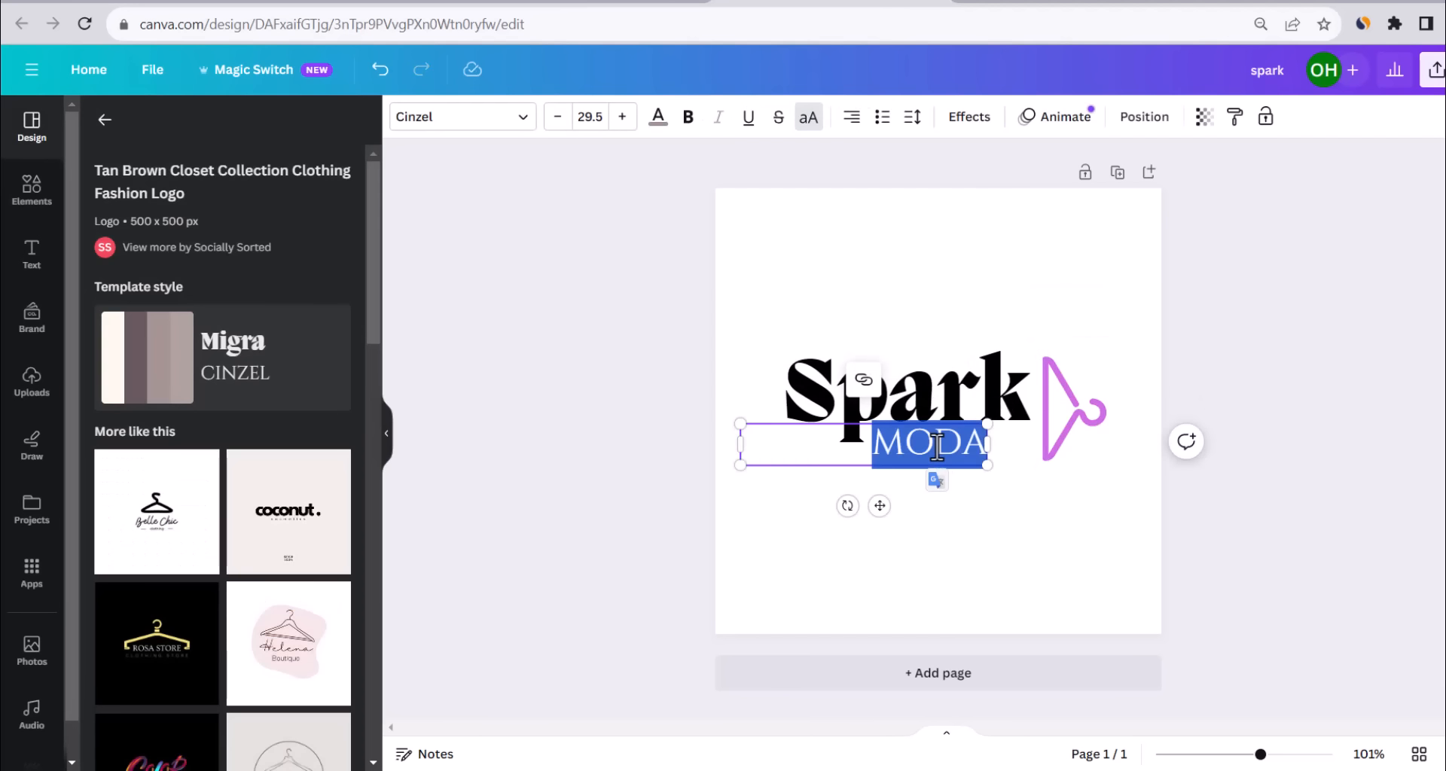
pyautogui.click(657, 118)
pyautogui.click(249, 527)
pyautogui.click(482, 433)
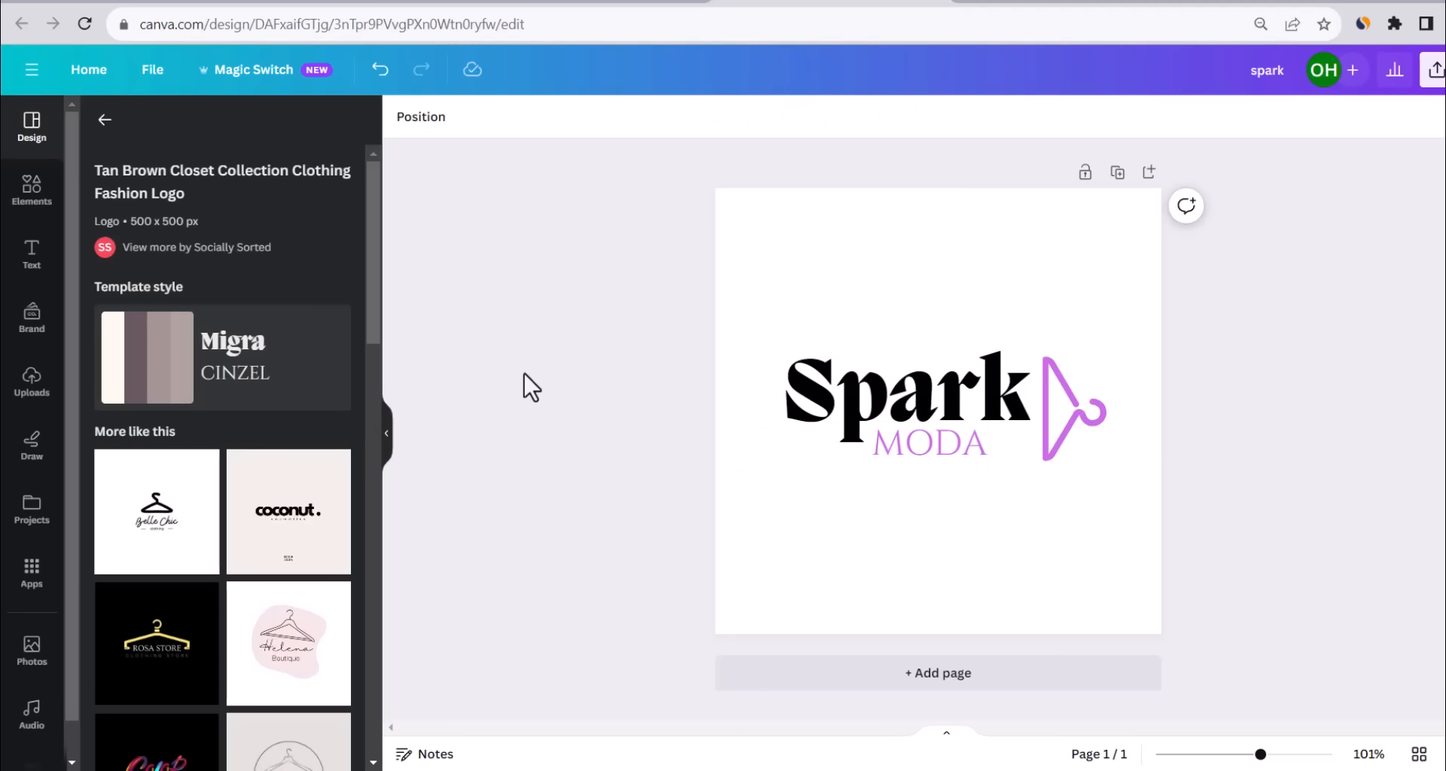
# Scale the whole logo up together to about 495 px wide.
pyautogui.moveTo(1243, 345); pyautogui.dragTo(794, 494)
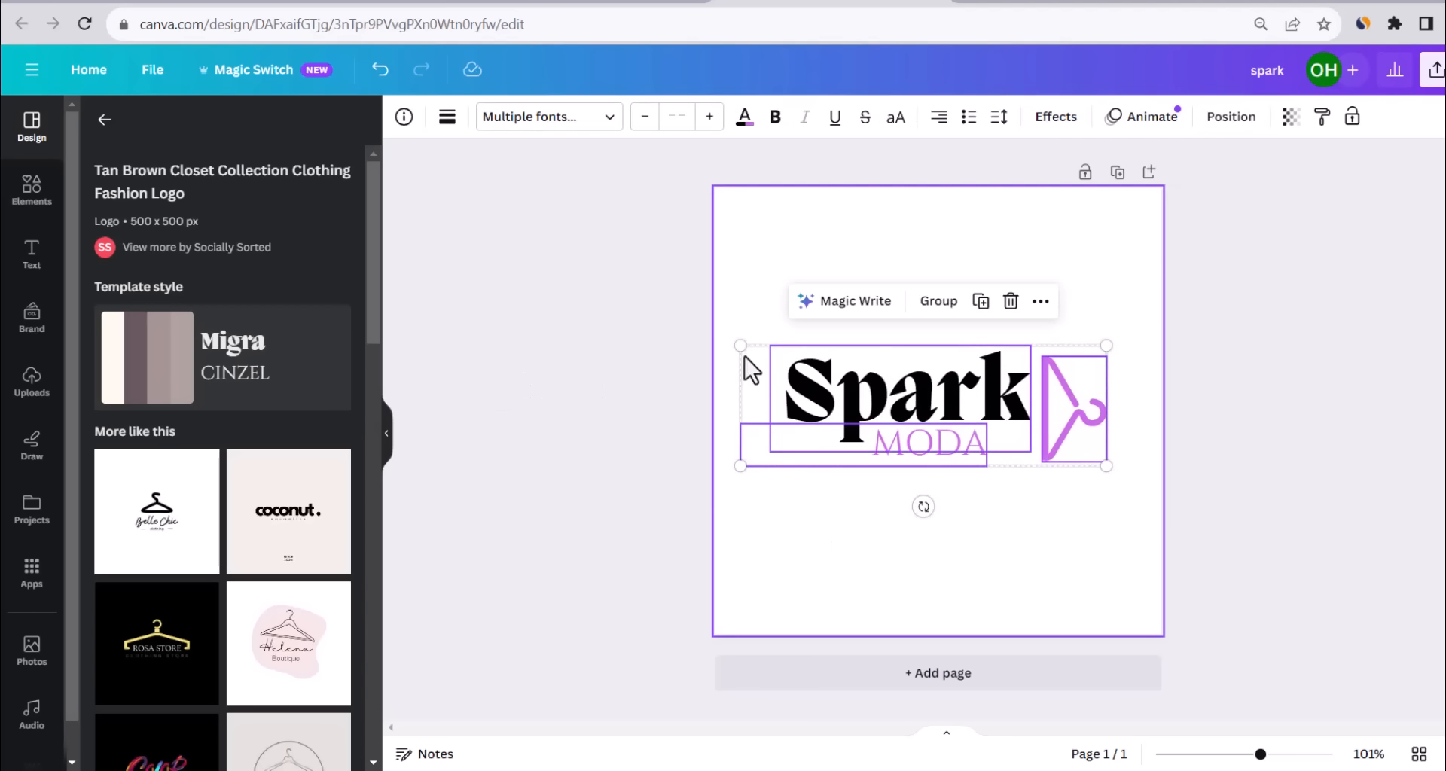
pyautogui.moveTo(739, 342); pyautogui.dragTo(701, 330)
pyautogui.moveTo(1107, 326); pyautogui.dragTo(1144, 320)
pyautogui.click(591, 335)
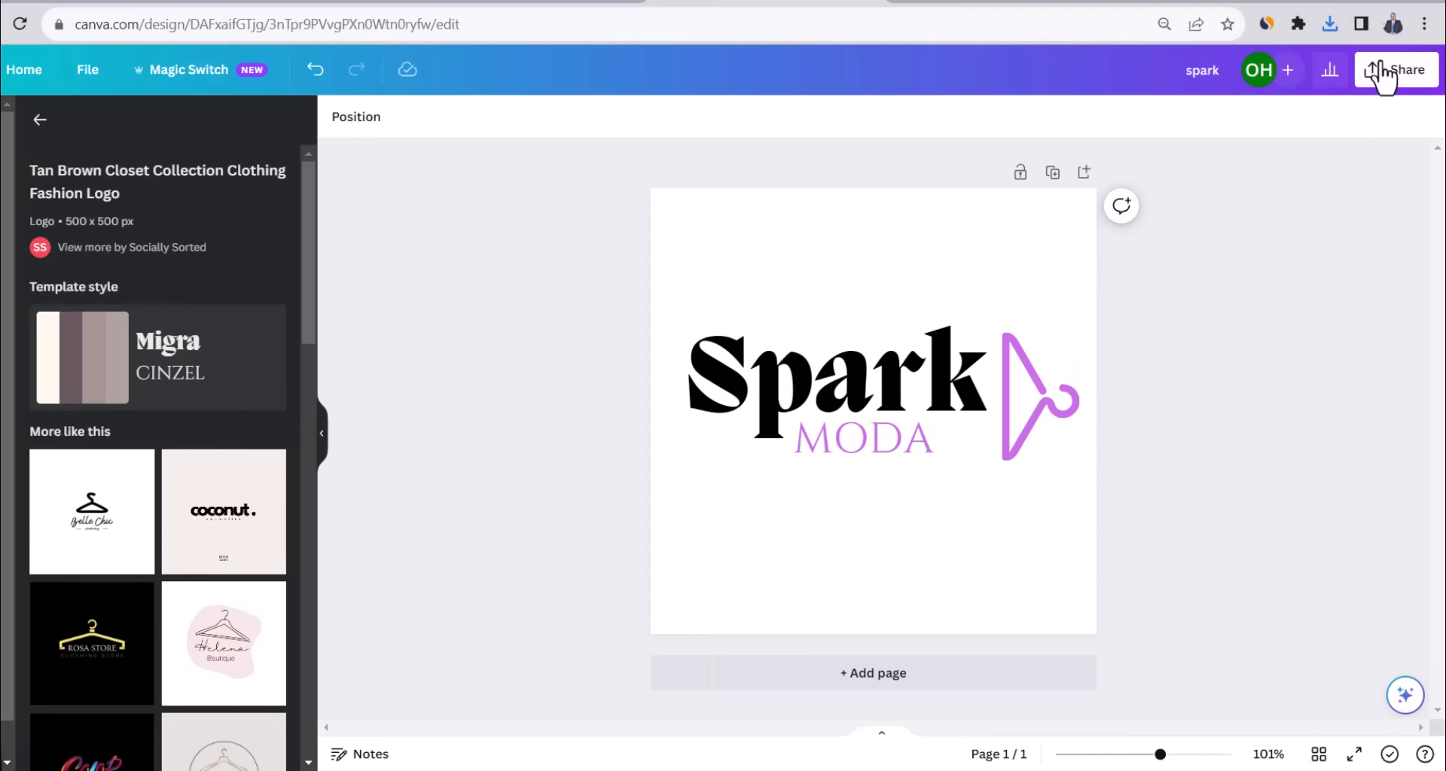
# Download the Spark Moda logo design as a PNG file.
pyautogui.click(1436, 69)
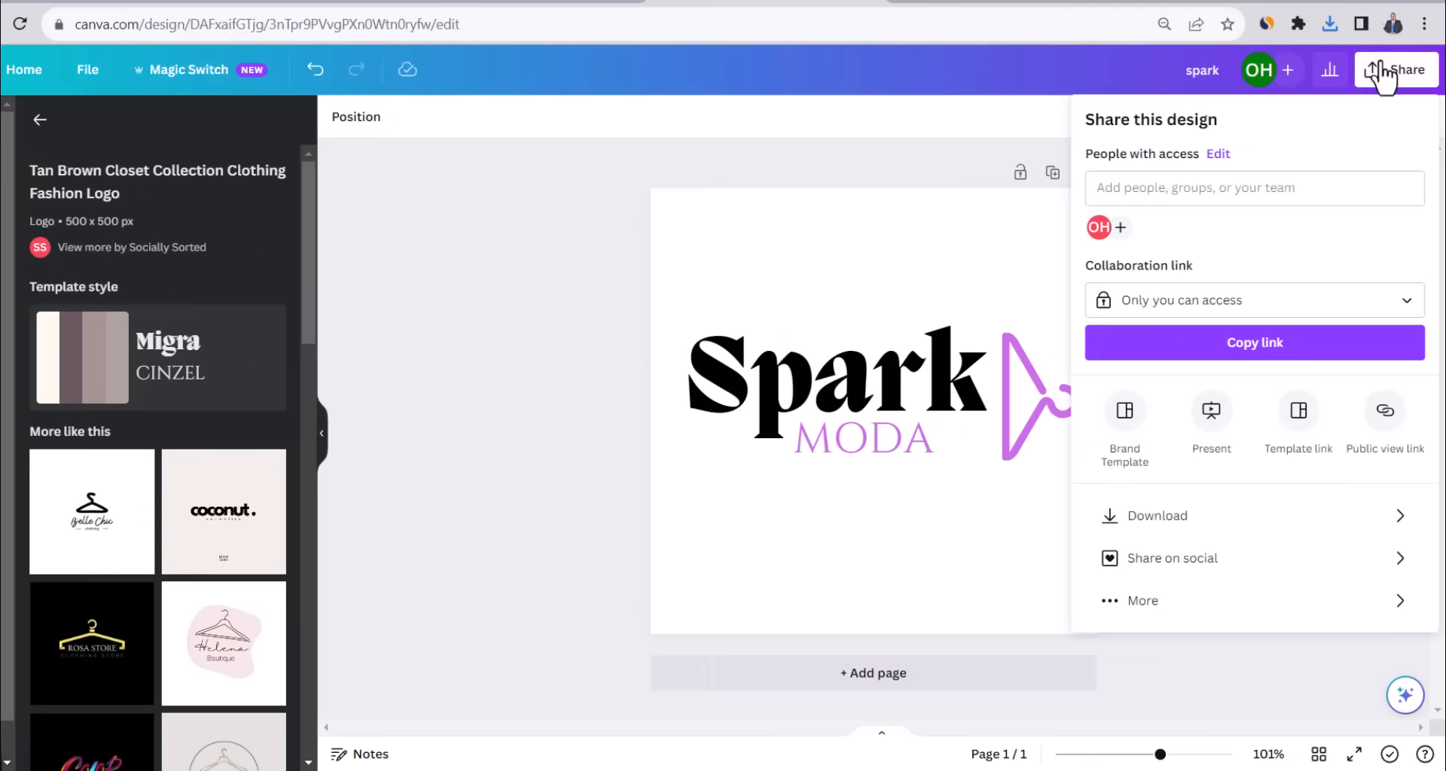
pyautogui.click(1195, 517)
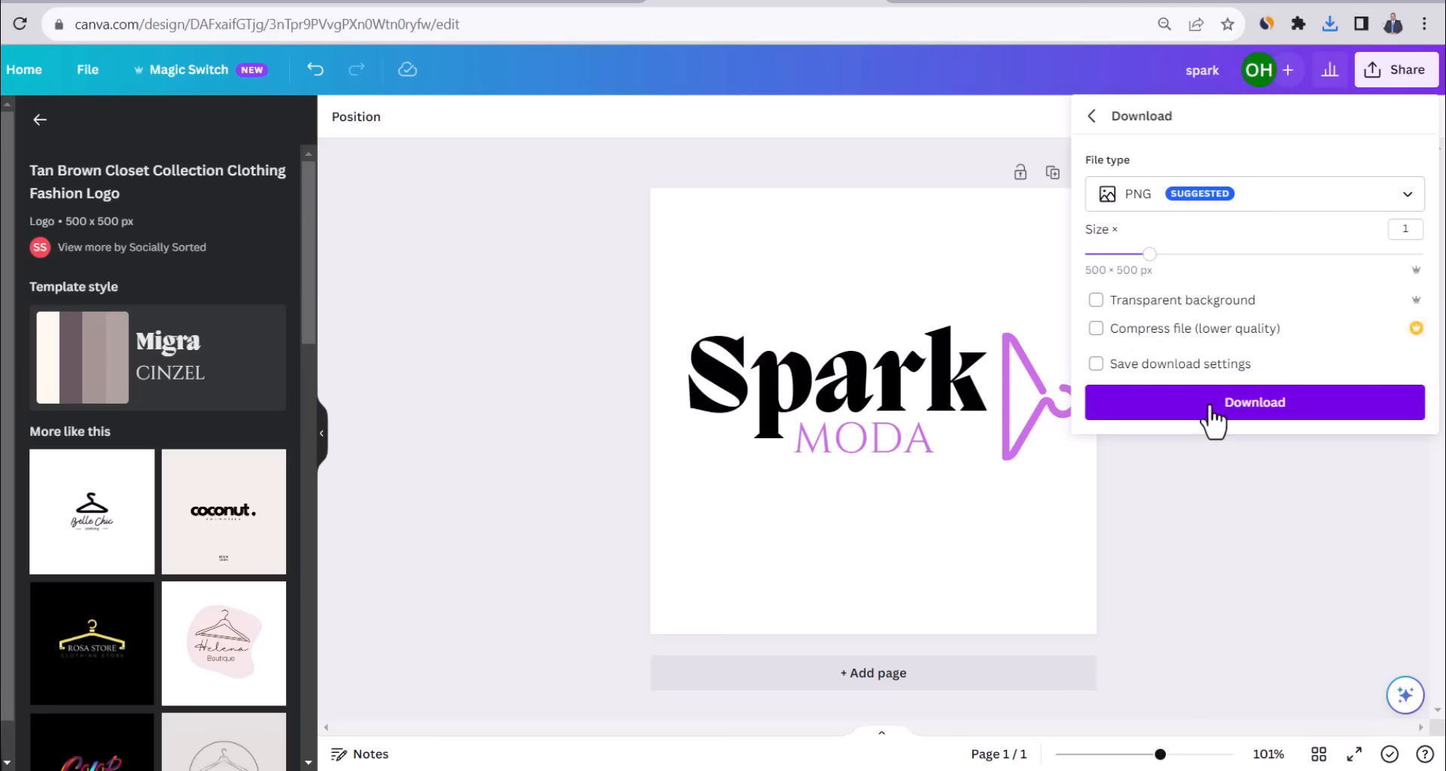
pyautogui.click(1227, 483)
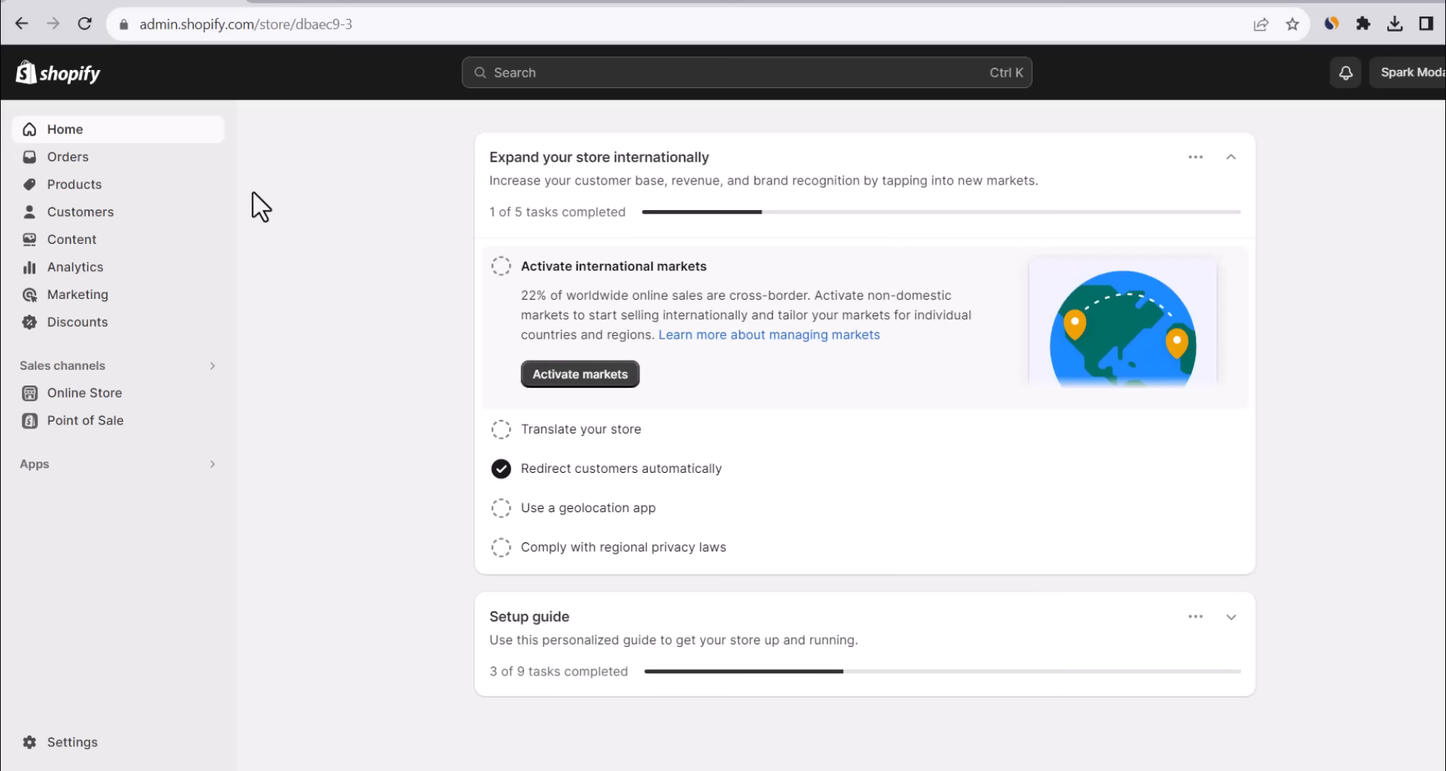
# View the Dawn theme's details page, then return to the Online Store themes page.
pyautogui.click(84, 393)
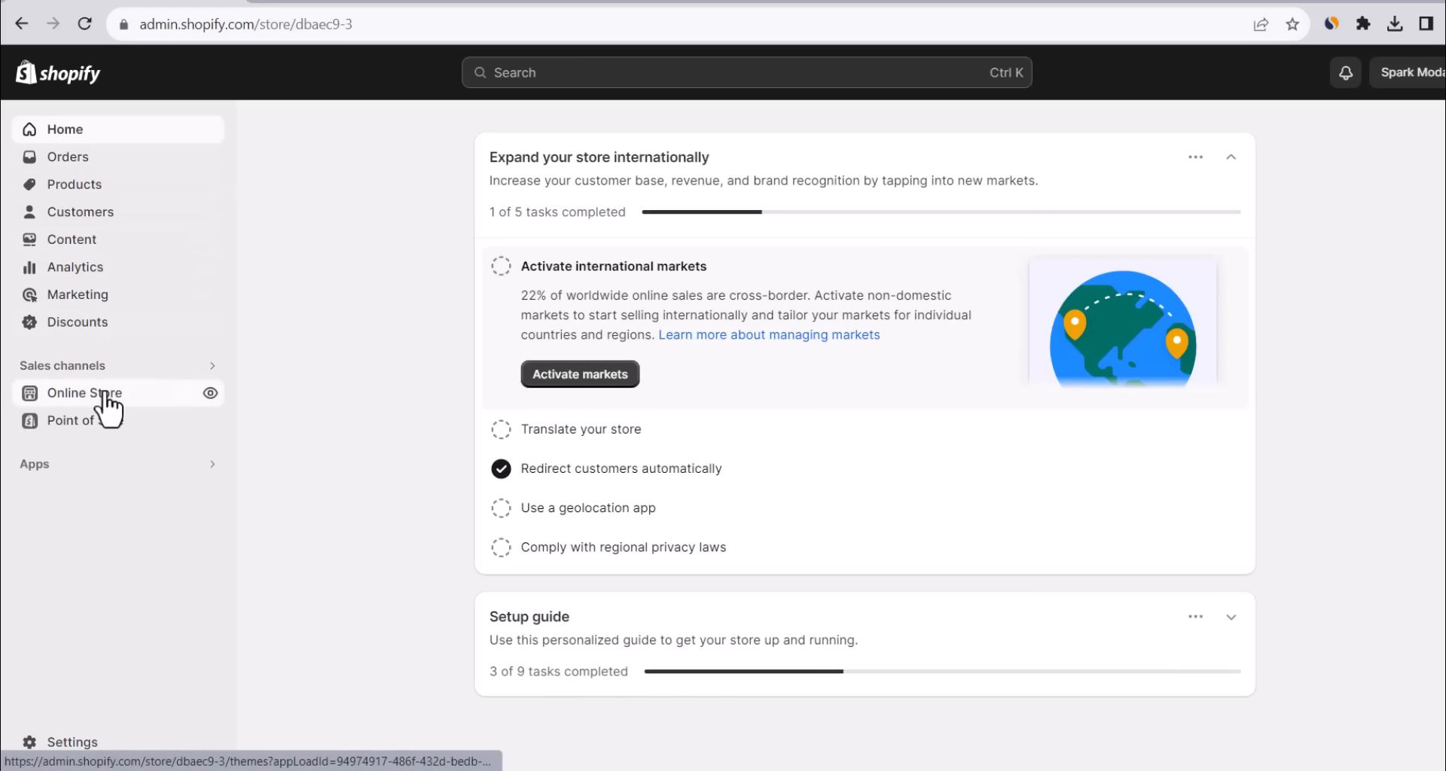
pyautogui.scroll(-3, 734, 228)
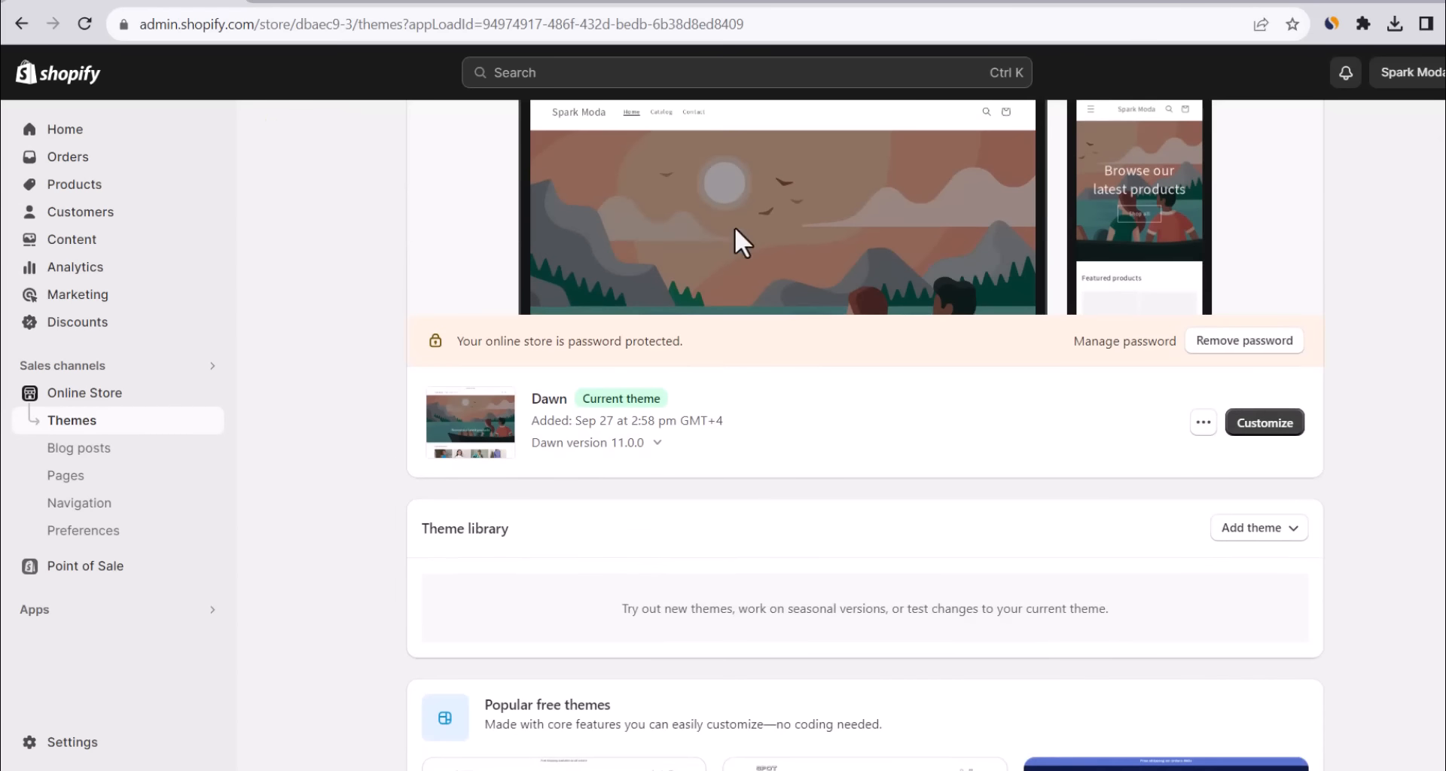
pyautogui.scroll(-6, 903, 372)
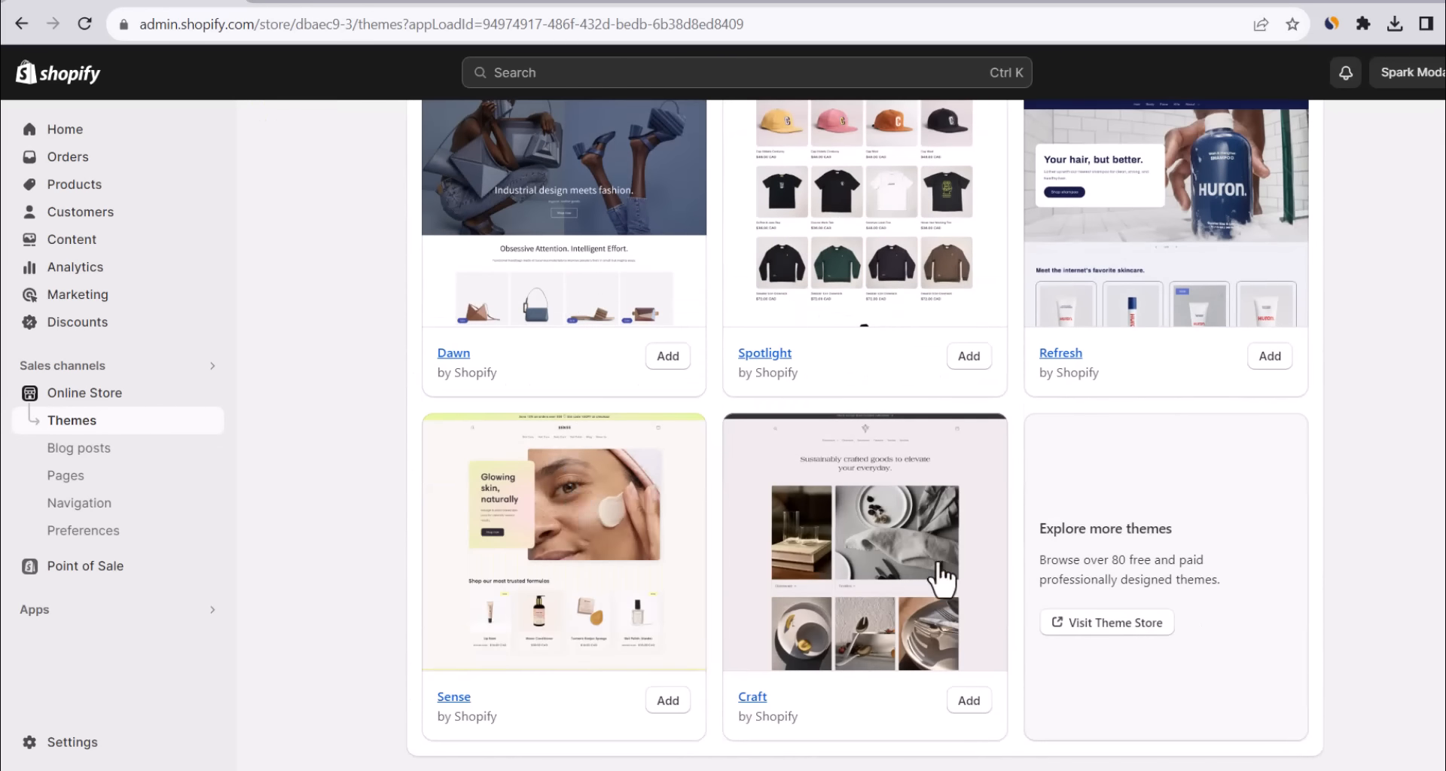
pyautogui.scroll(1, 1049, 429)
pyautogui.click(455, 450)
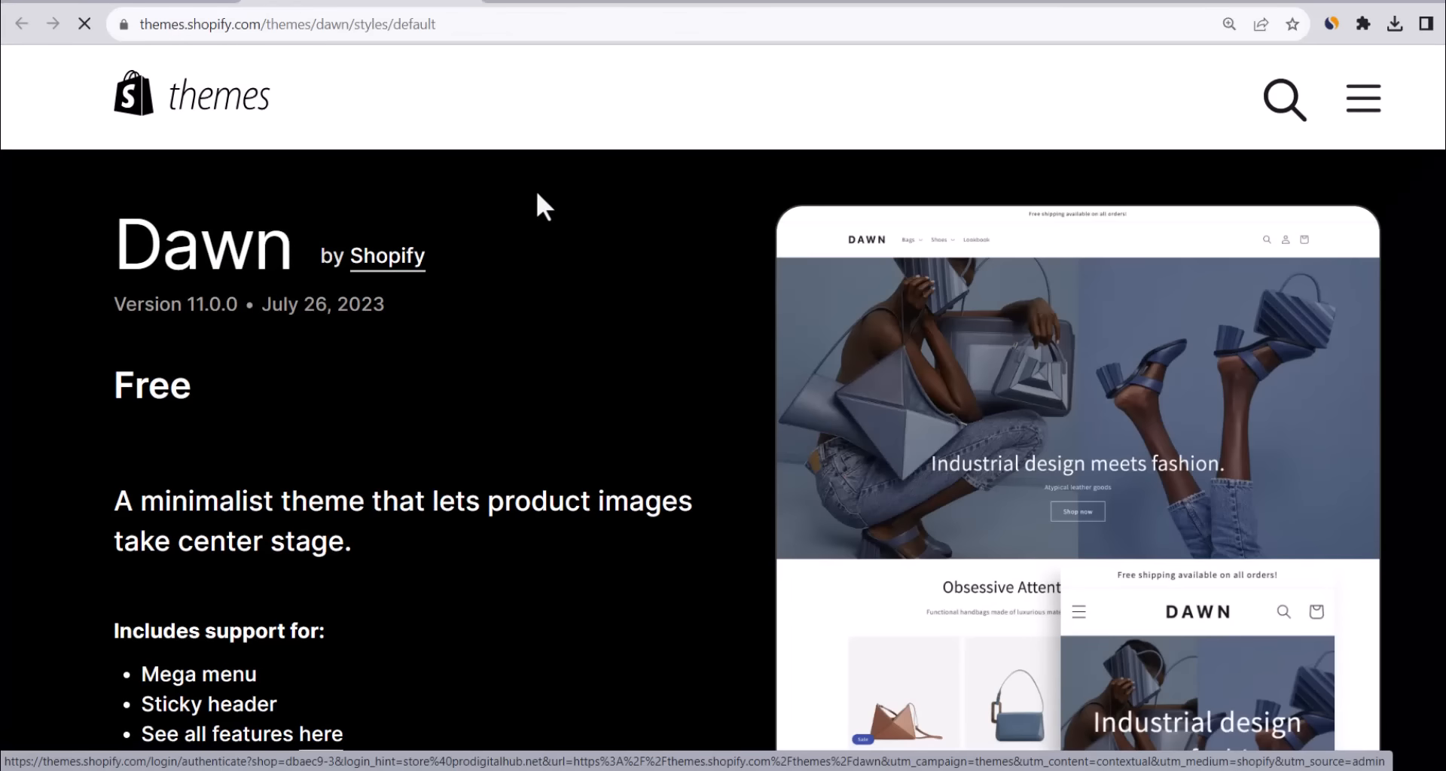
pyautogui.scroll(-6, 545, 211)
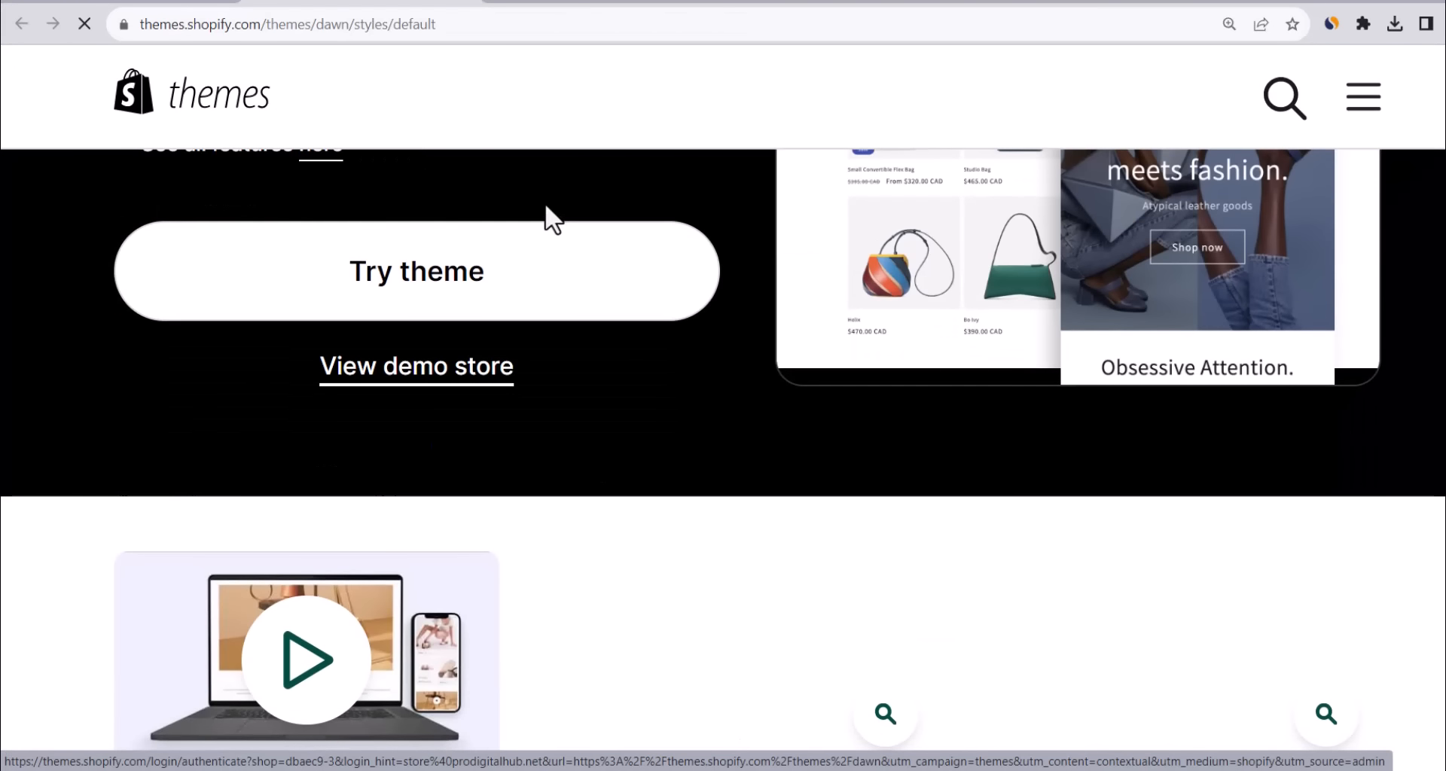
pyautogui.scroll(6, 481, 277)
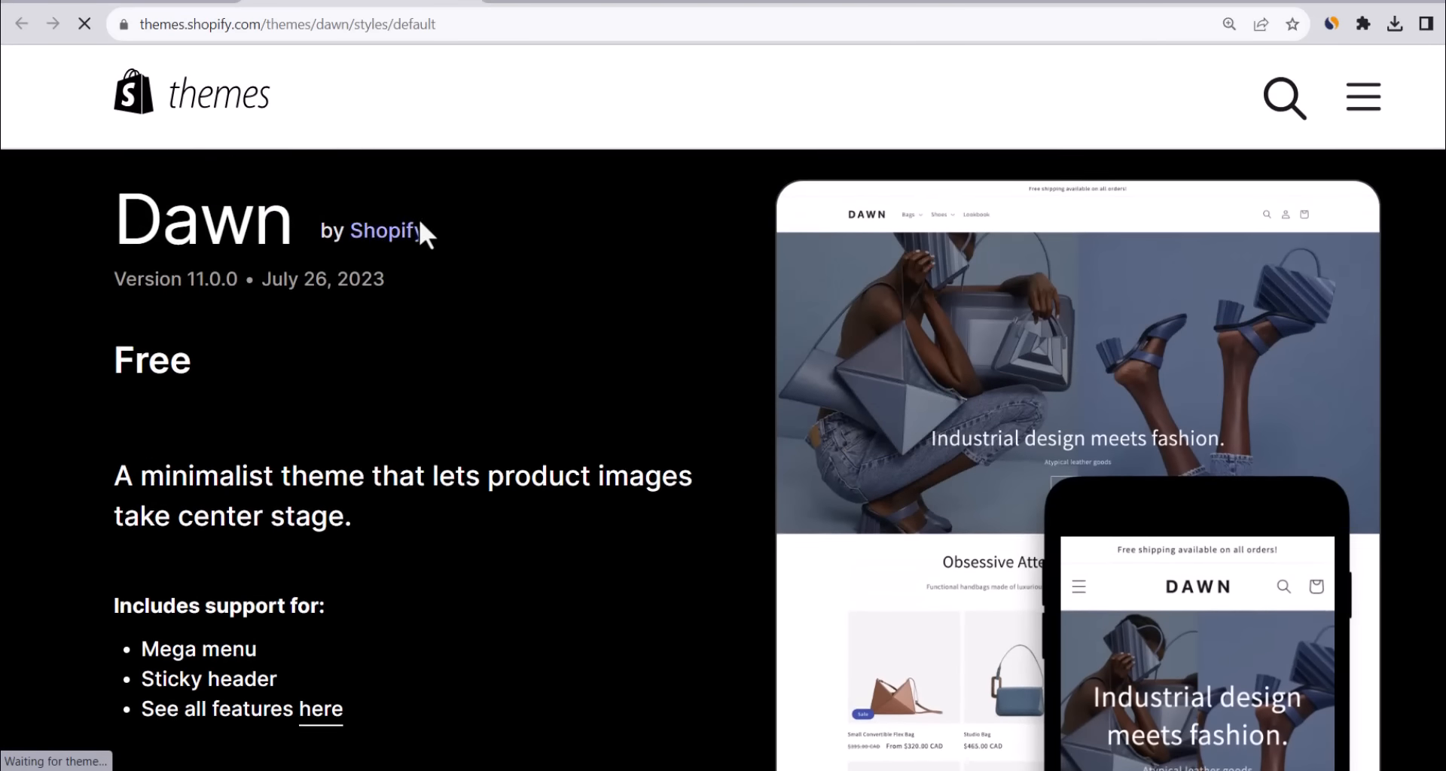
pyautogui.click(154, 1)
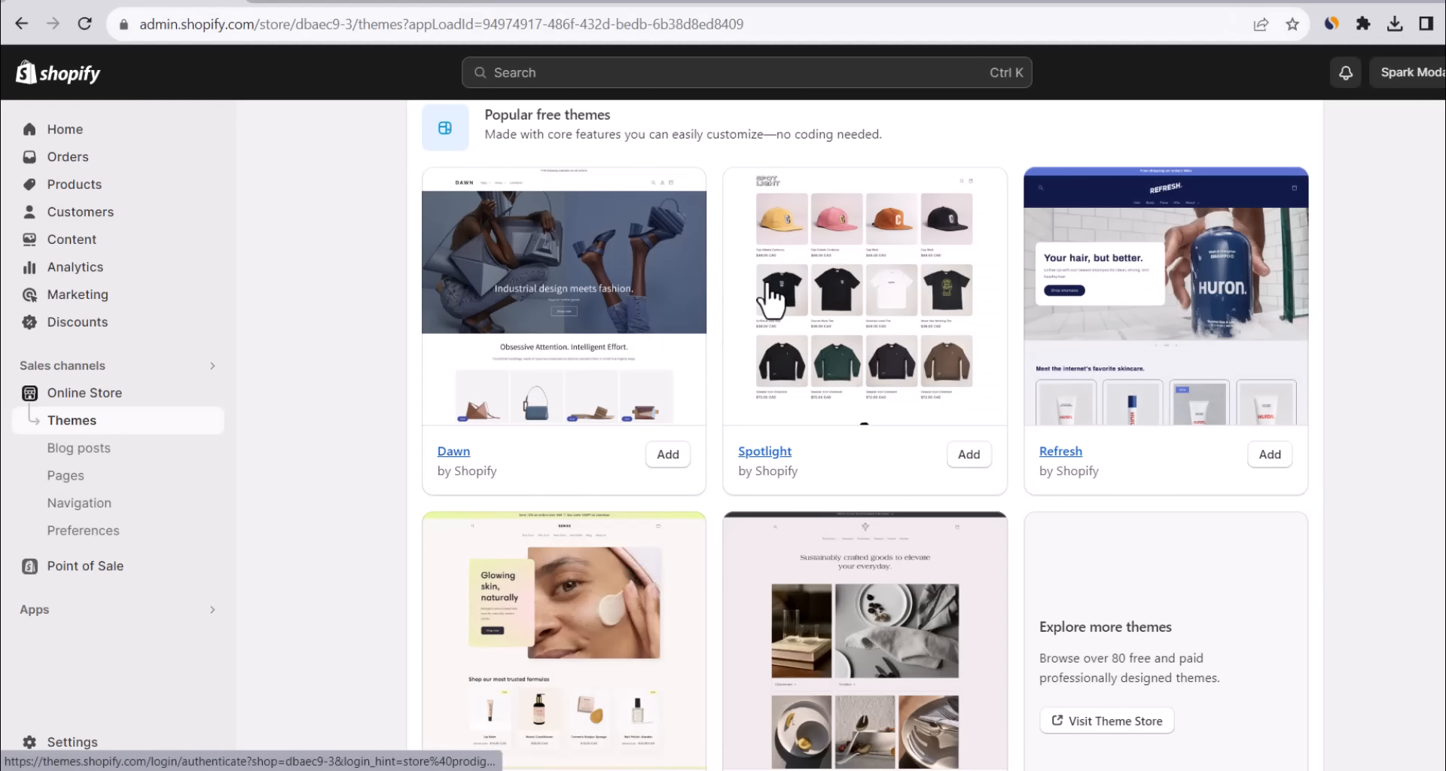
pyautogui.scroll(7, 767, 298)
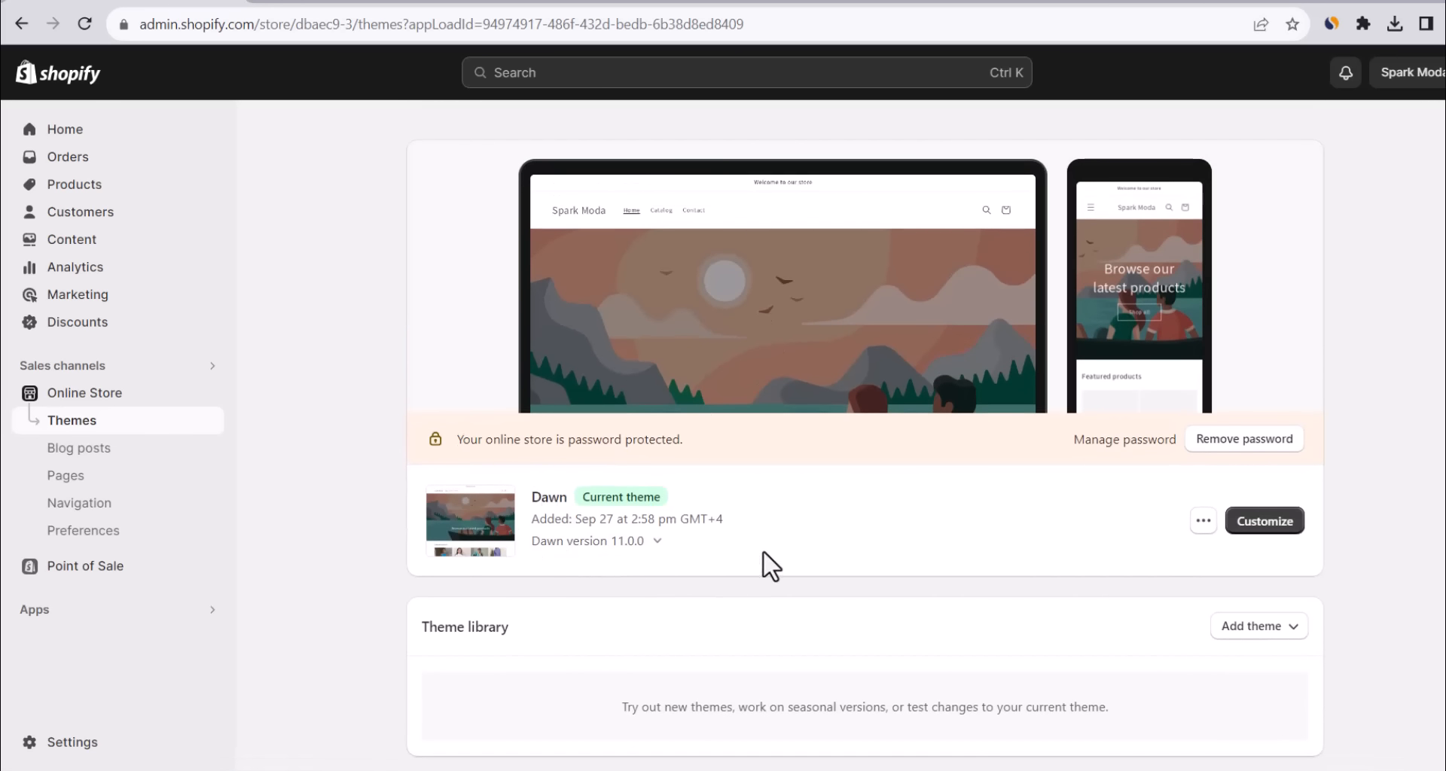
# Open the Dawn theme editor and bring up the Header section's settings.
pyautogui.click(1273, 524)
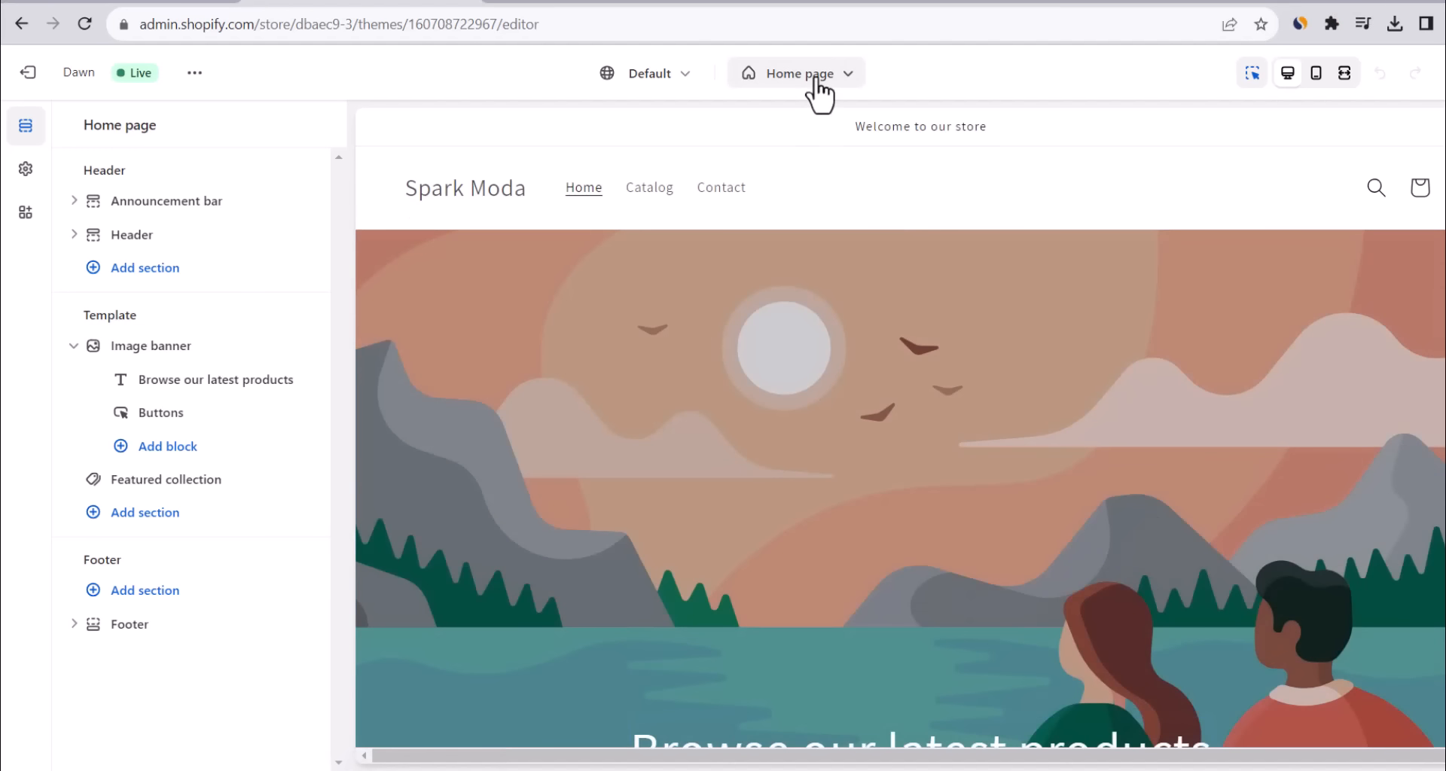
pyautogui.click(819, 91)
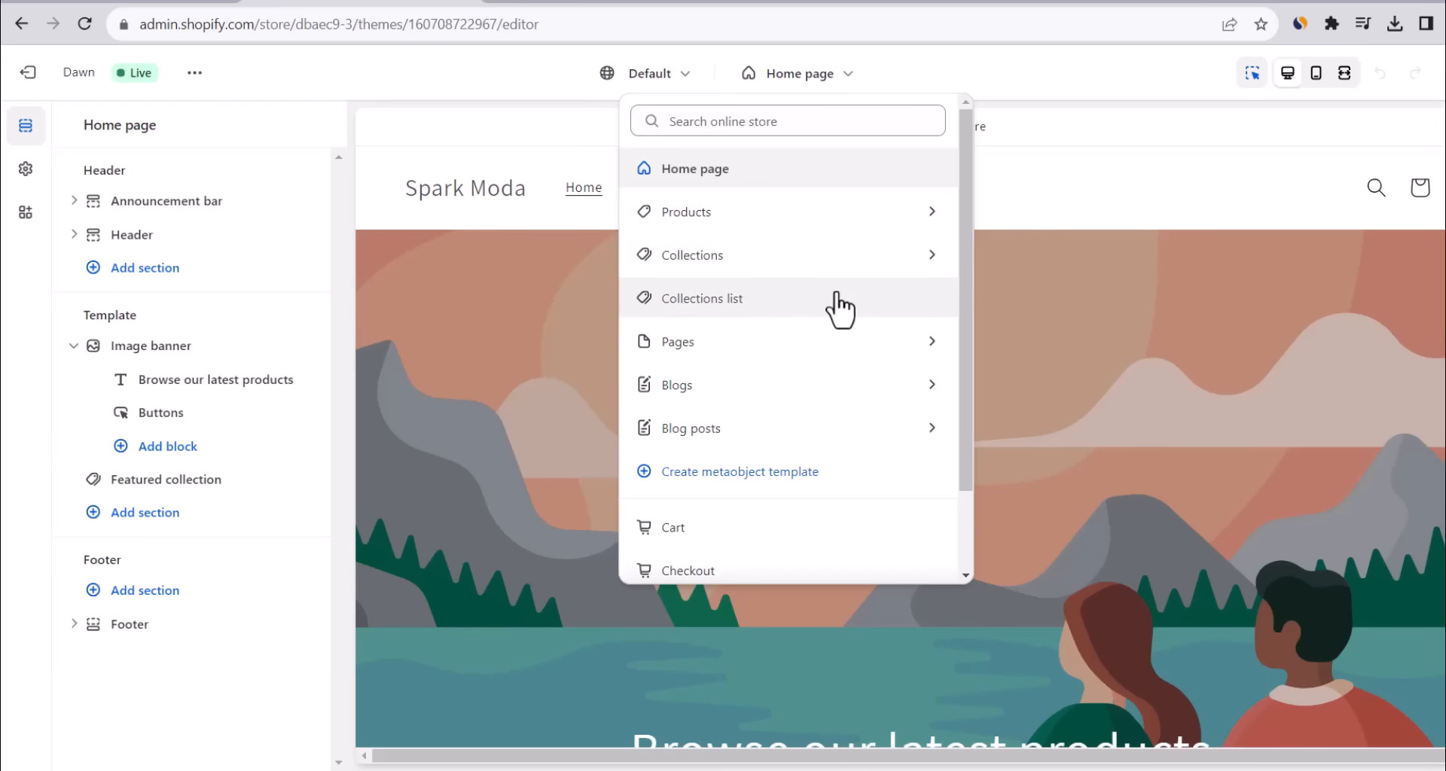
pyautogui.click(1056, 160)
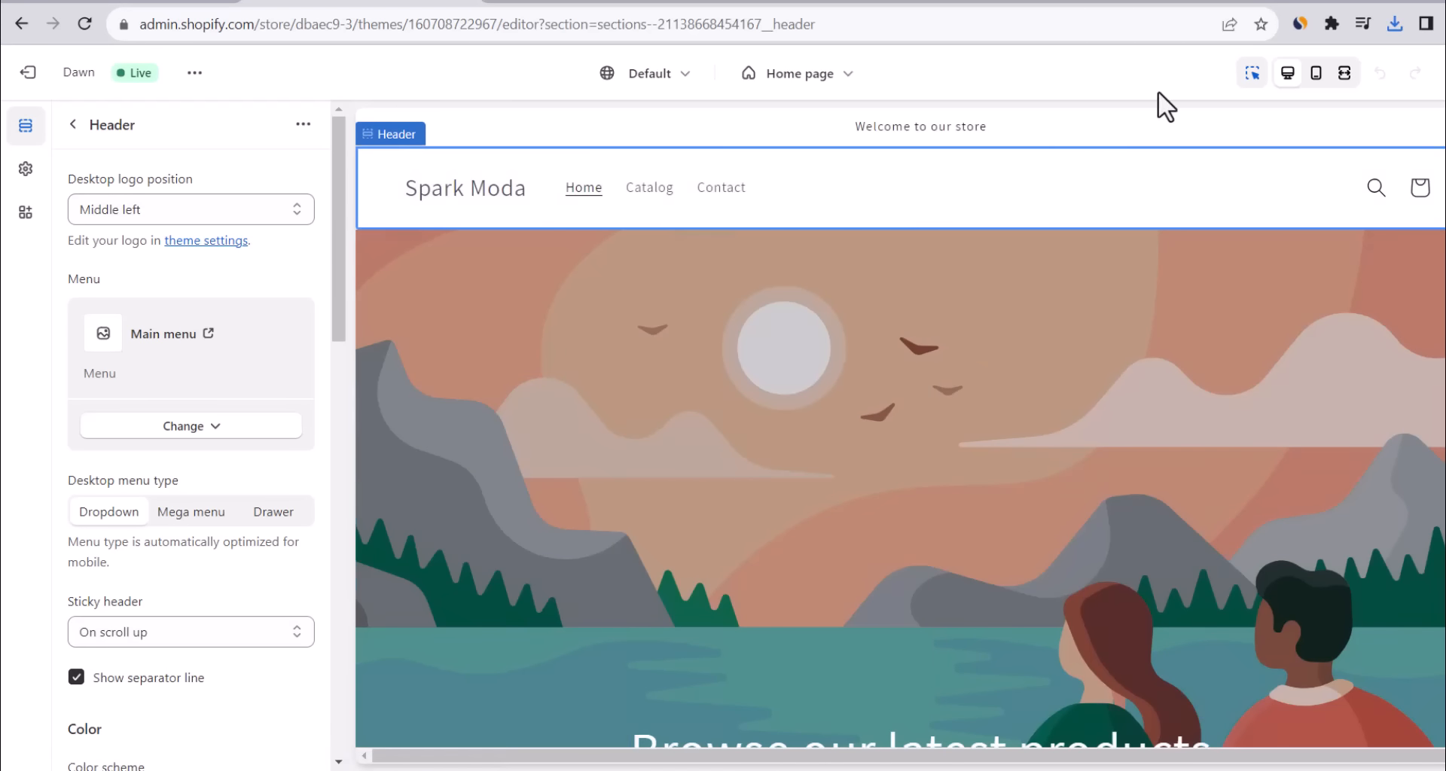
# Preview the store at mobile, full-screen and desktop sizes, then review the home page sections.
pyautogui.click(1316, 73)
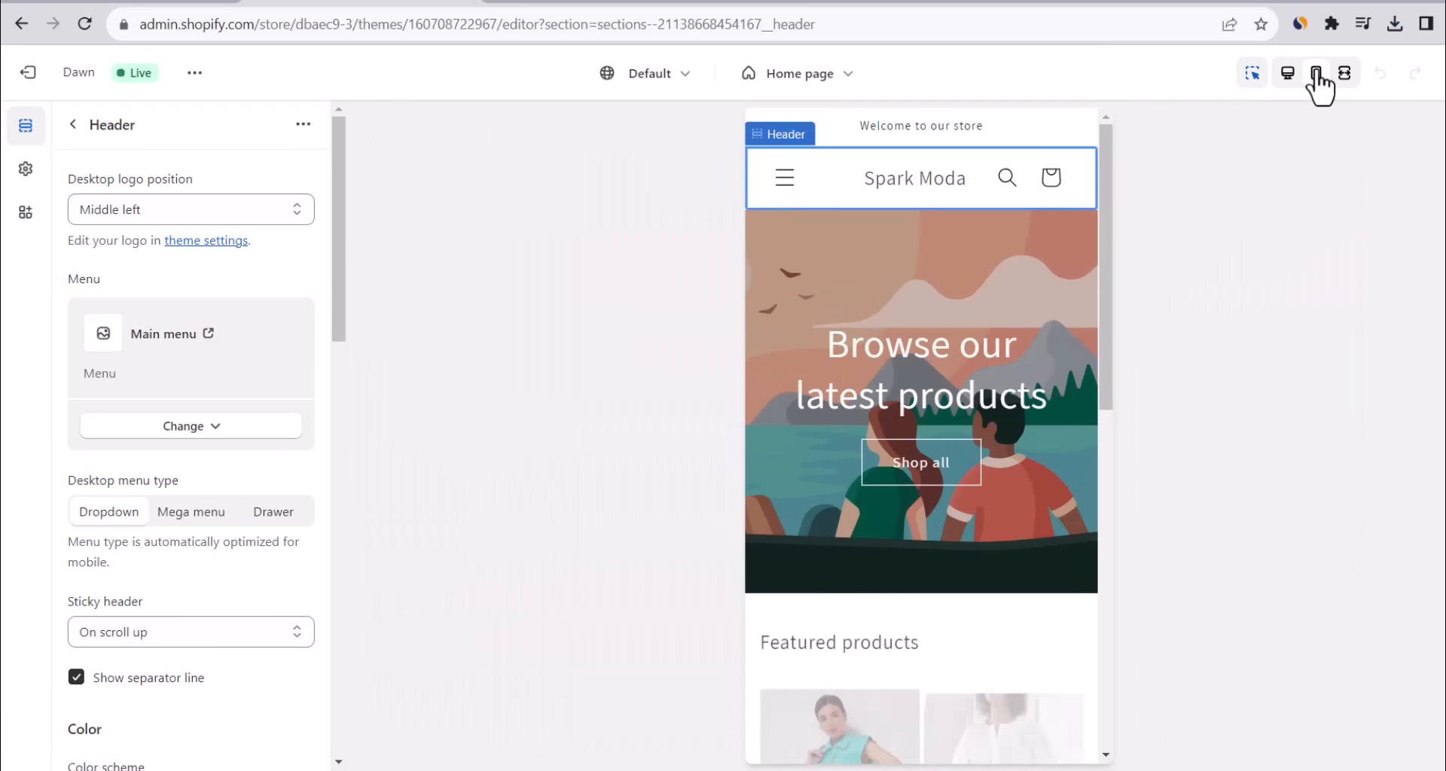
pyautogui.click(1345, 73)
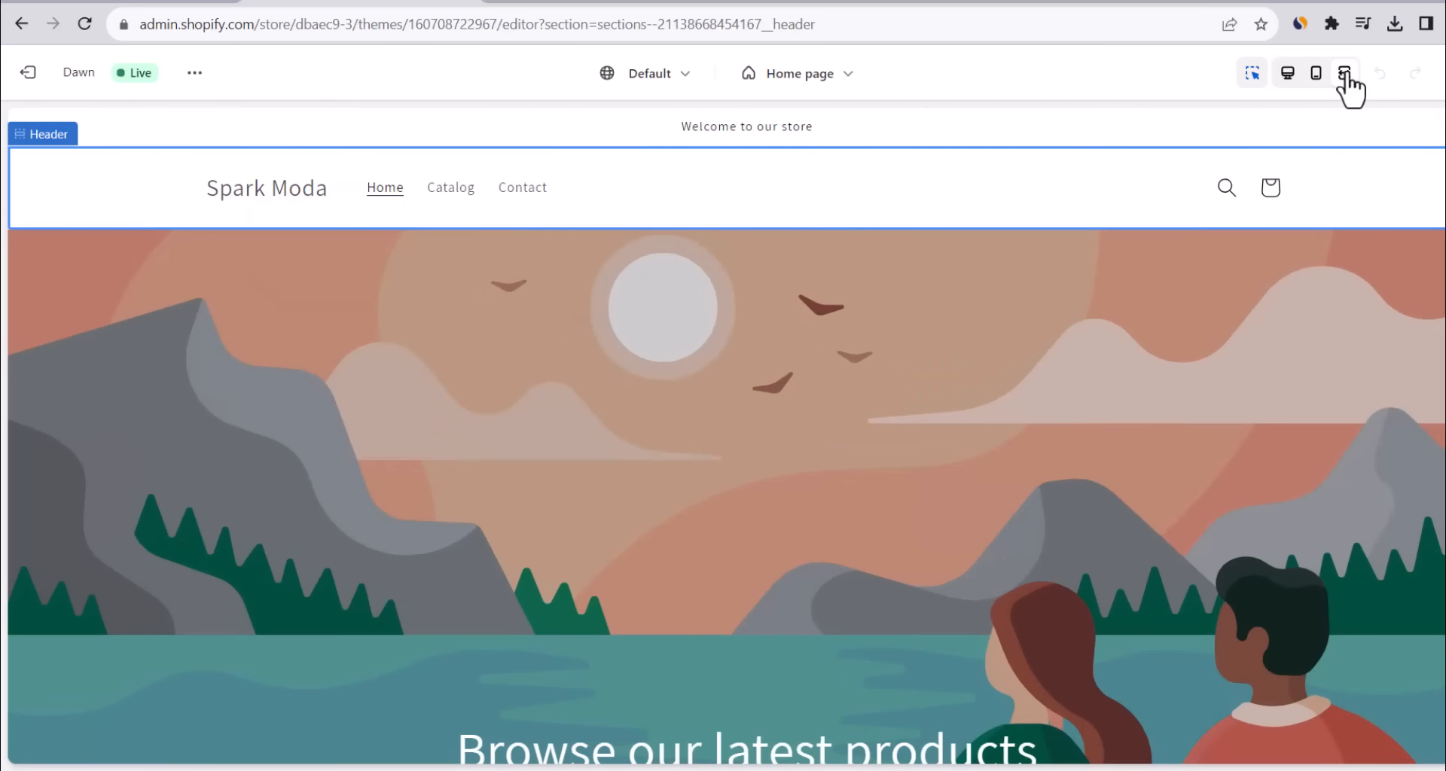
pyautogui.click(1317, 75)
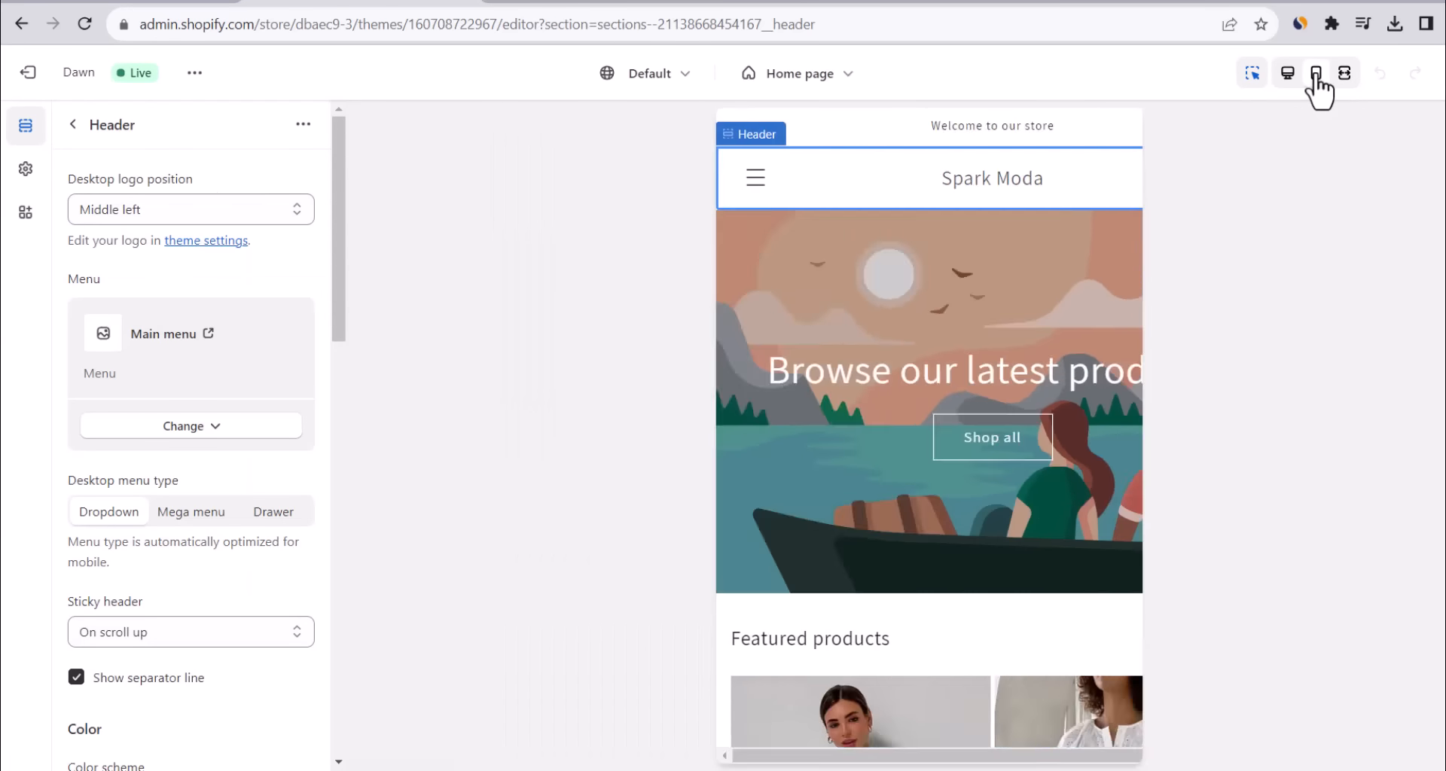
pyautogui.moveTo(1101, 182)
pyautogui.mouseDown()
pyautogui.moveTo(1120, 277)
pyautogui.moveTo(1103, 169)
pyautogui.mouseUp()
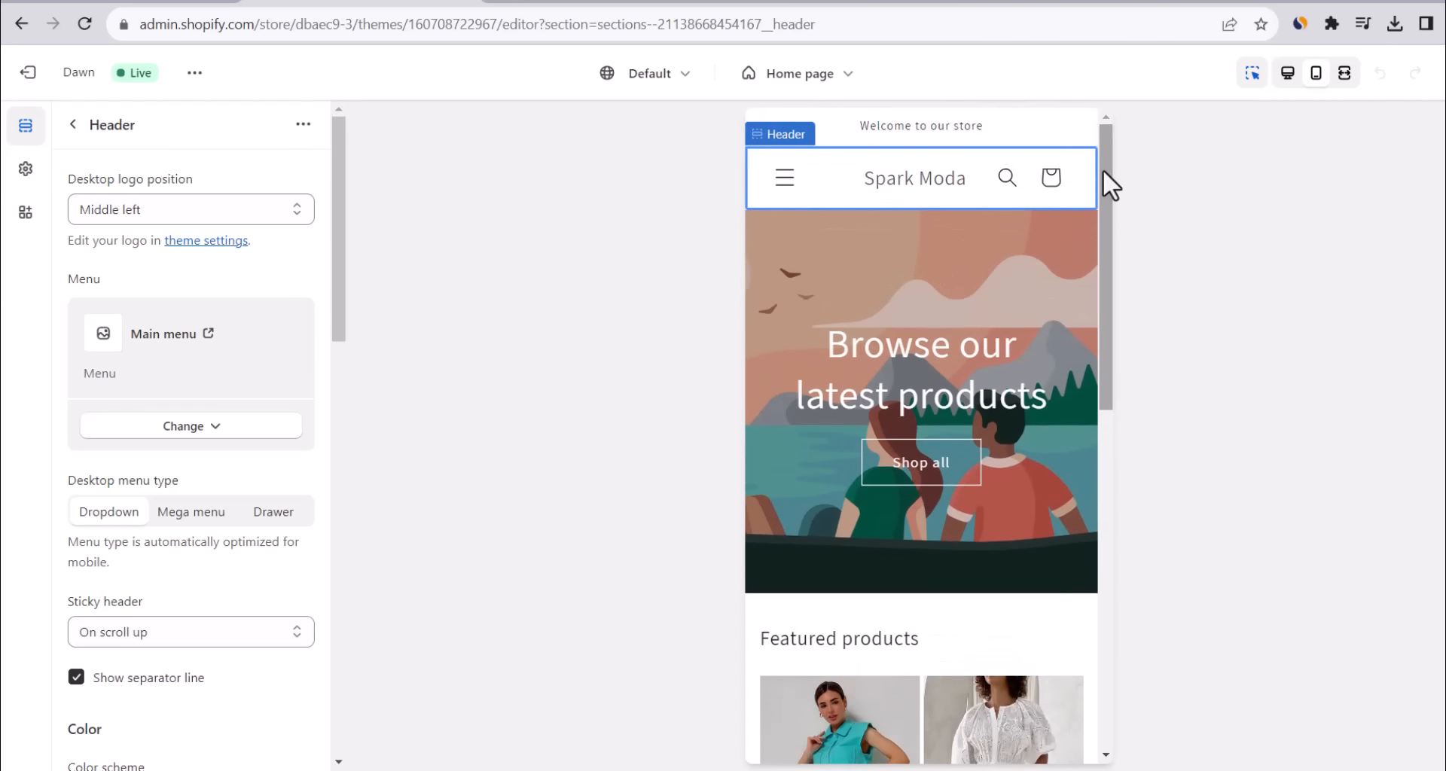
pyautogui.click(1280, 86)
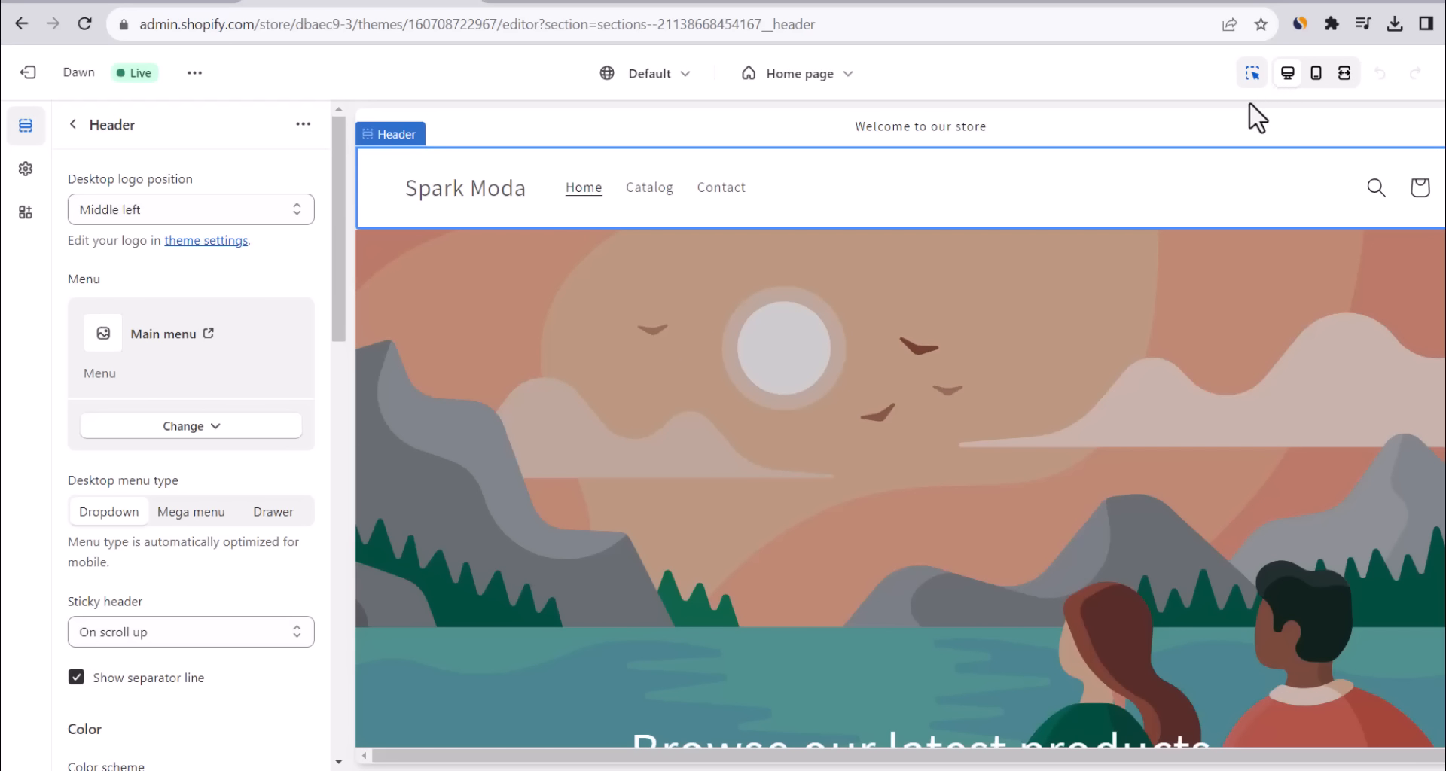
pyautogui.click(1170, 128)
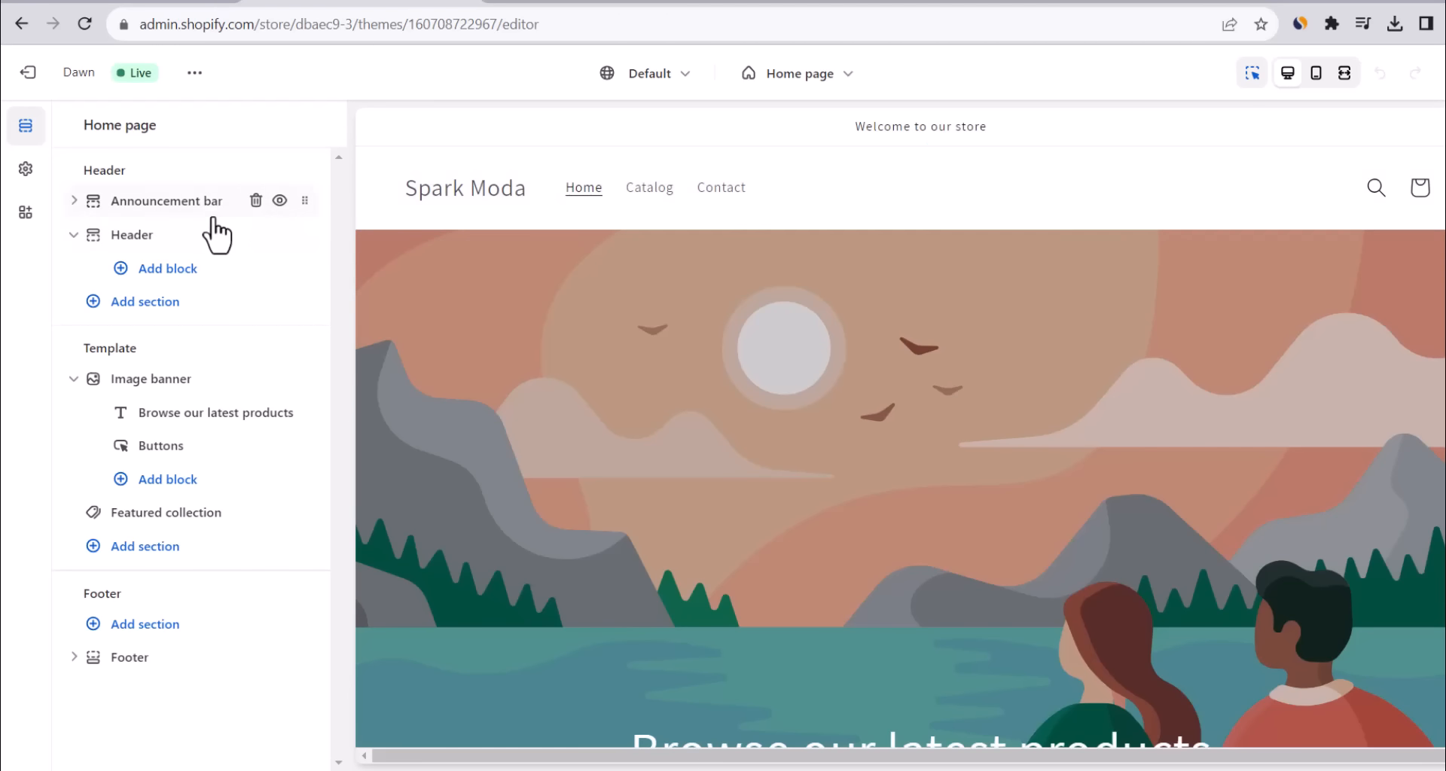
pyautogui.scroll(-1, 900, 435)
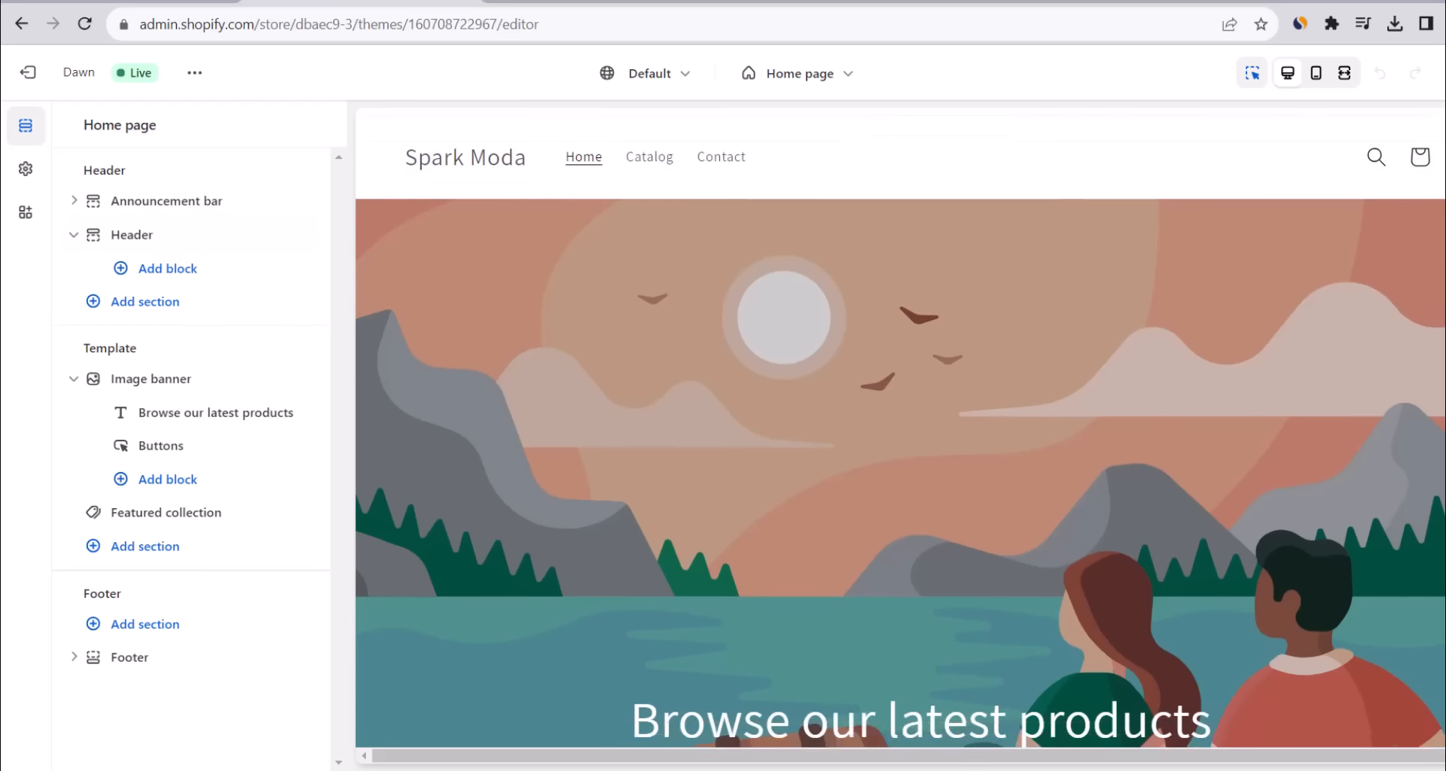
pyautogui.scroll(-10, 899, 482)
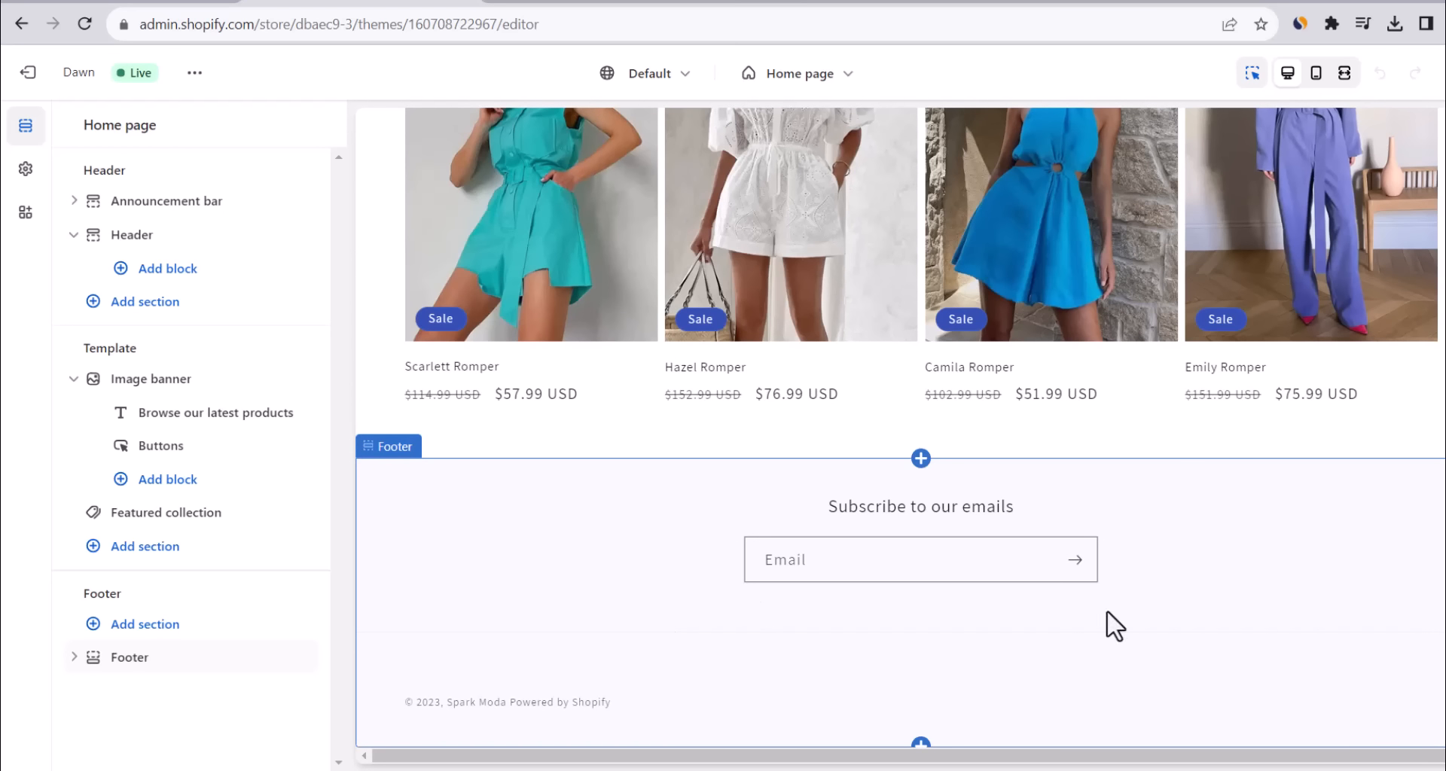
pyautogui.scroll(10, 899, 429)
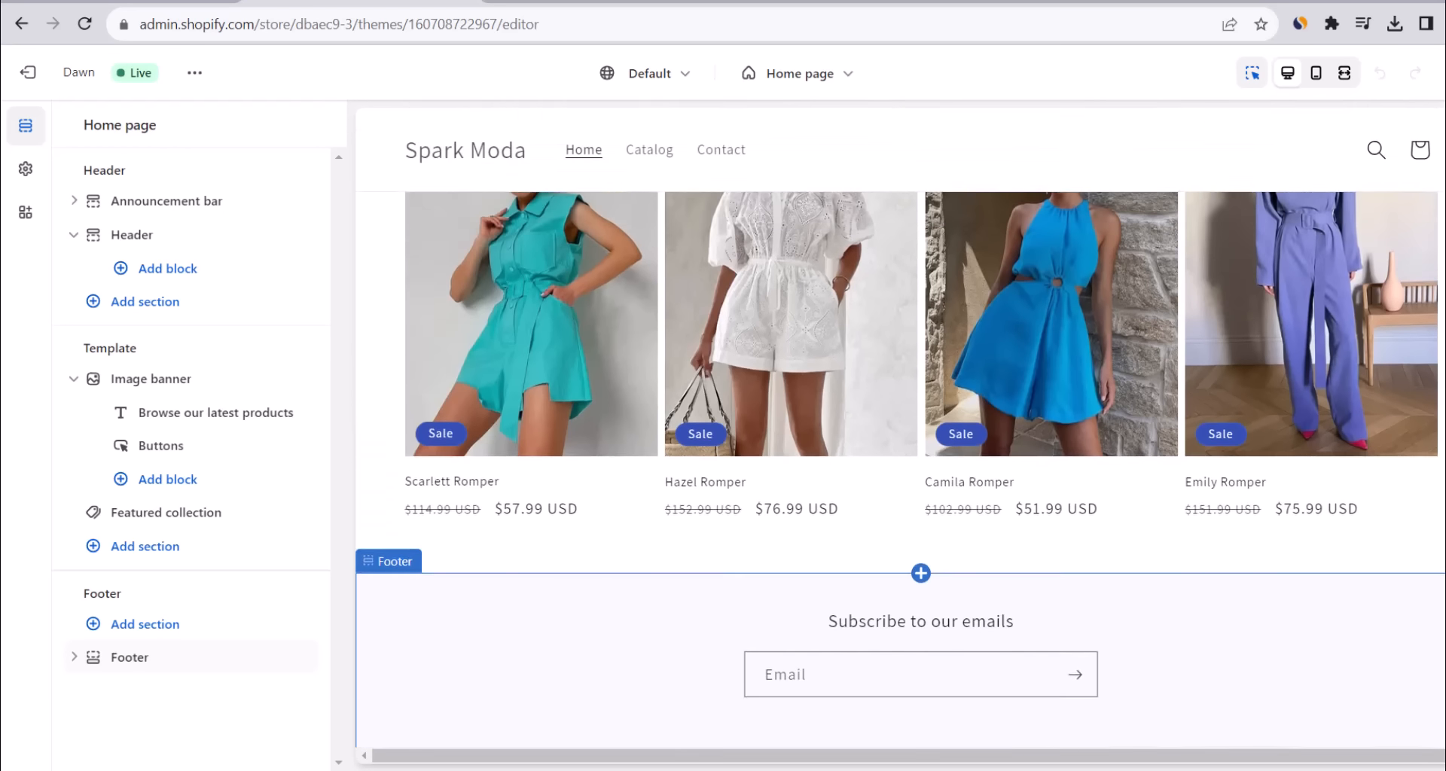
pyautogui.scroll(-4, 899, 429)
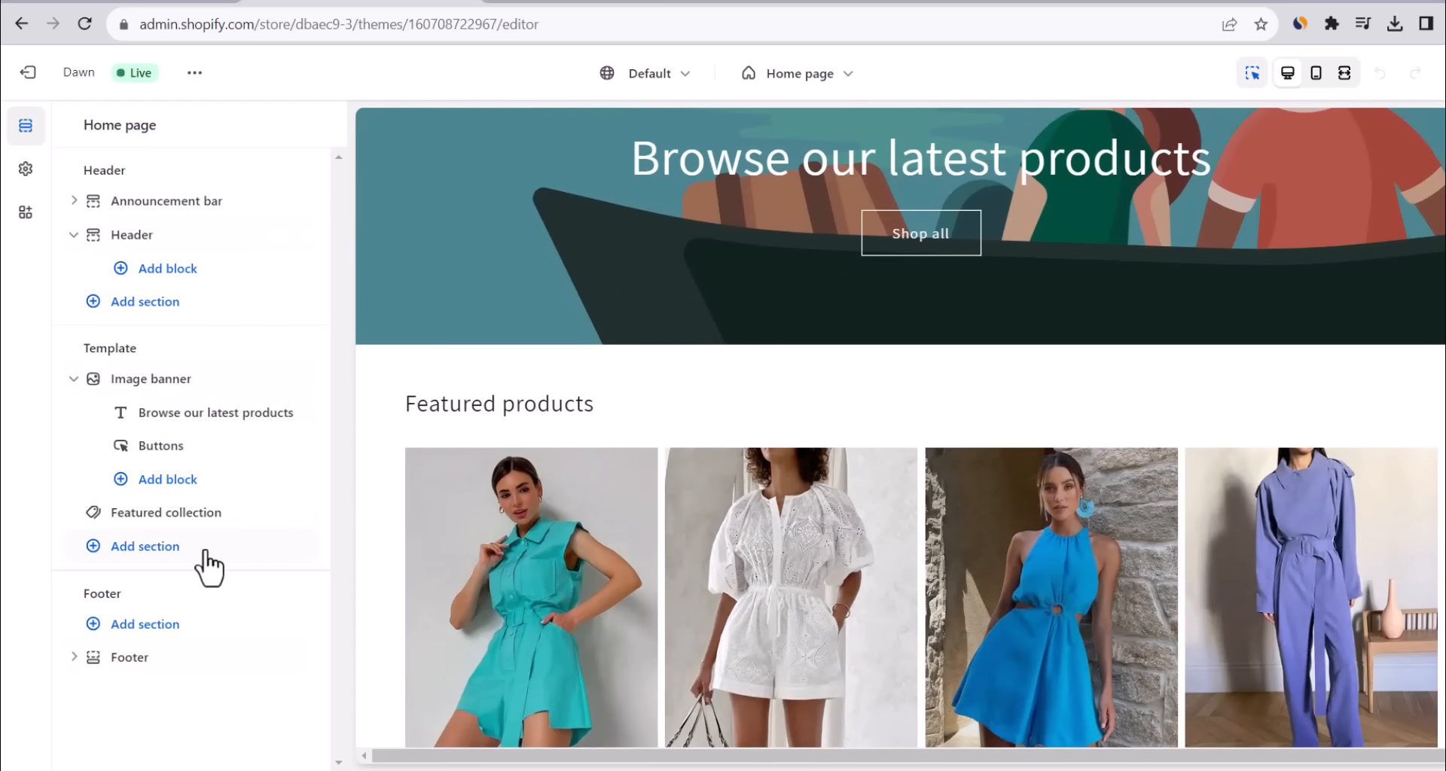
pyautogui.scroll(5, 1261, 204)
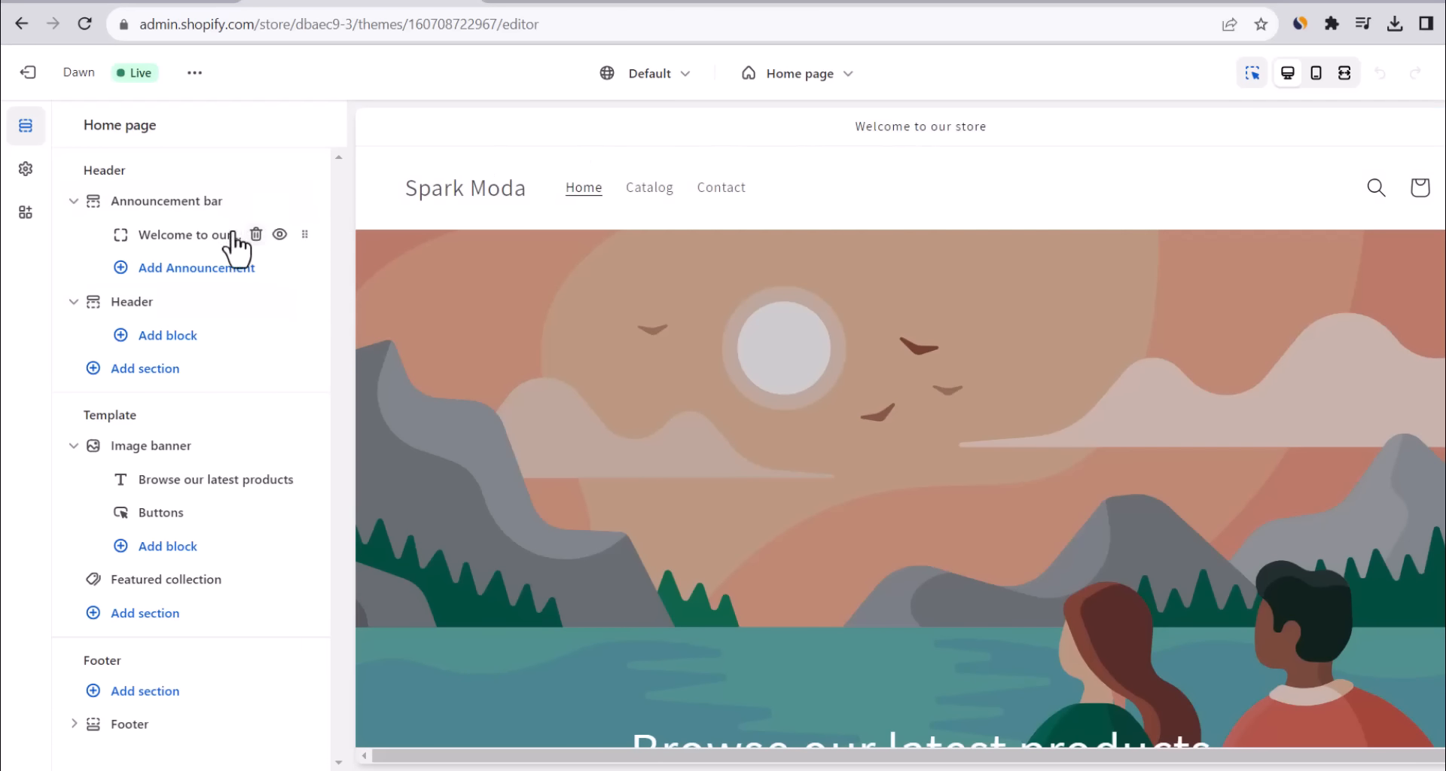
# Replace the announcement bar's 'Welcome to our store' with 'Free Shipping Worldwide'.
pyautogui.click(213, 239)
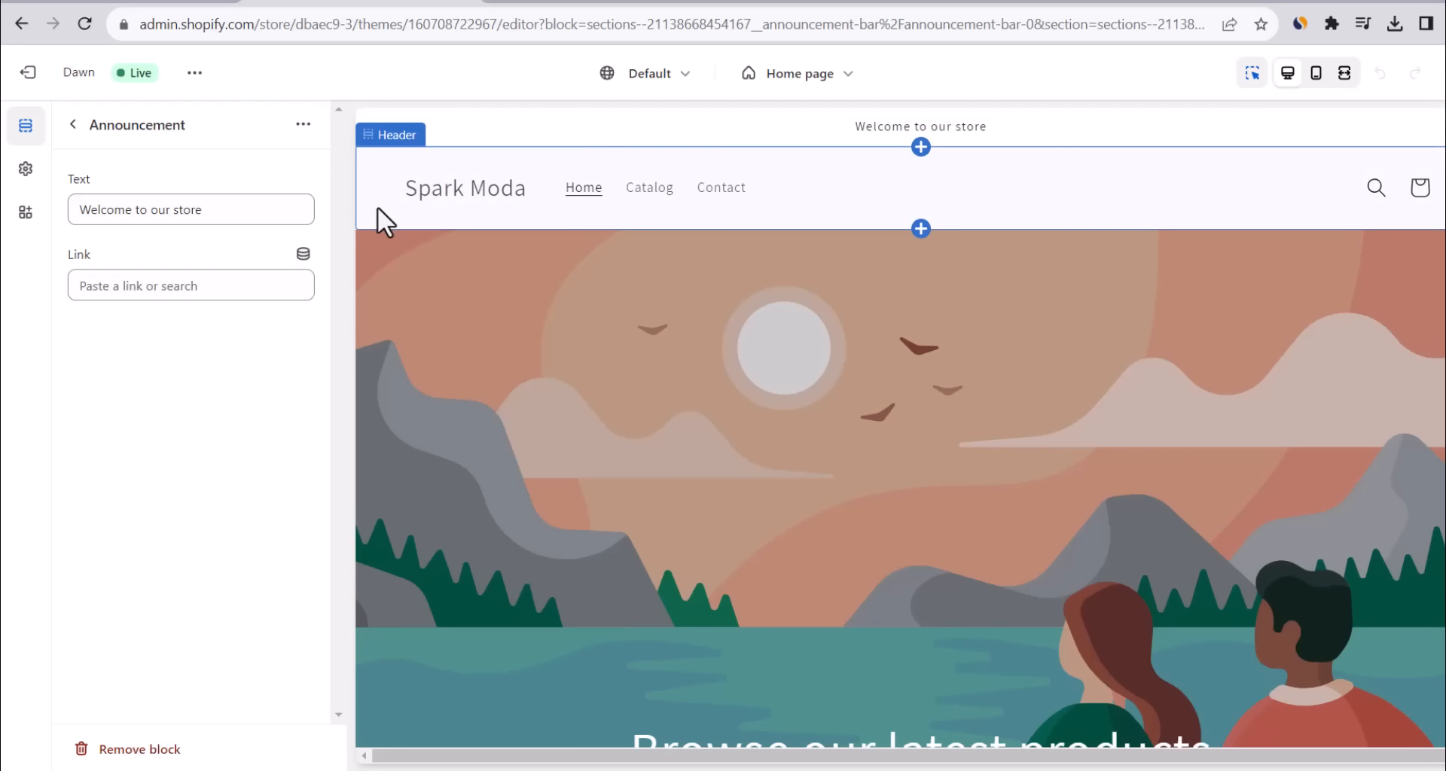
pyautogui.tripleClick(276, 214)
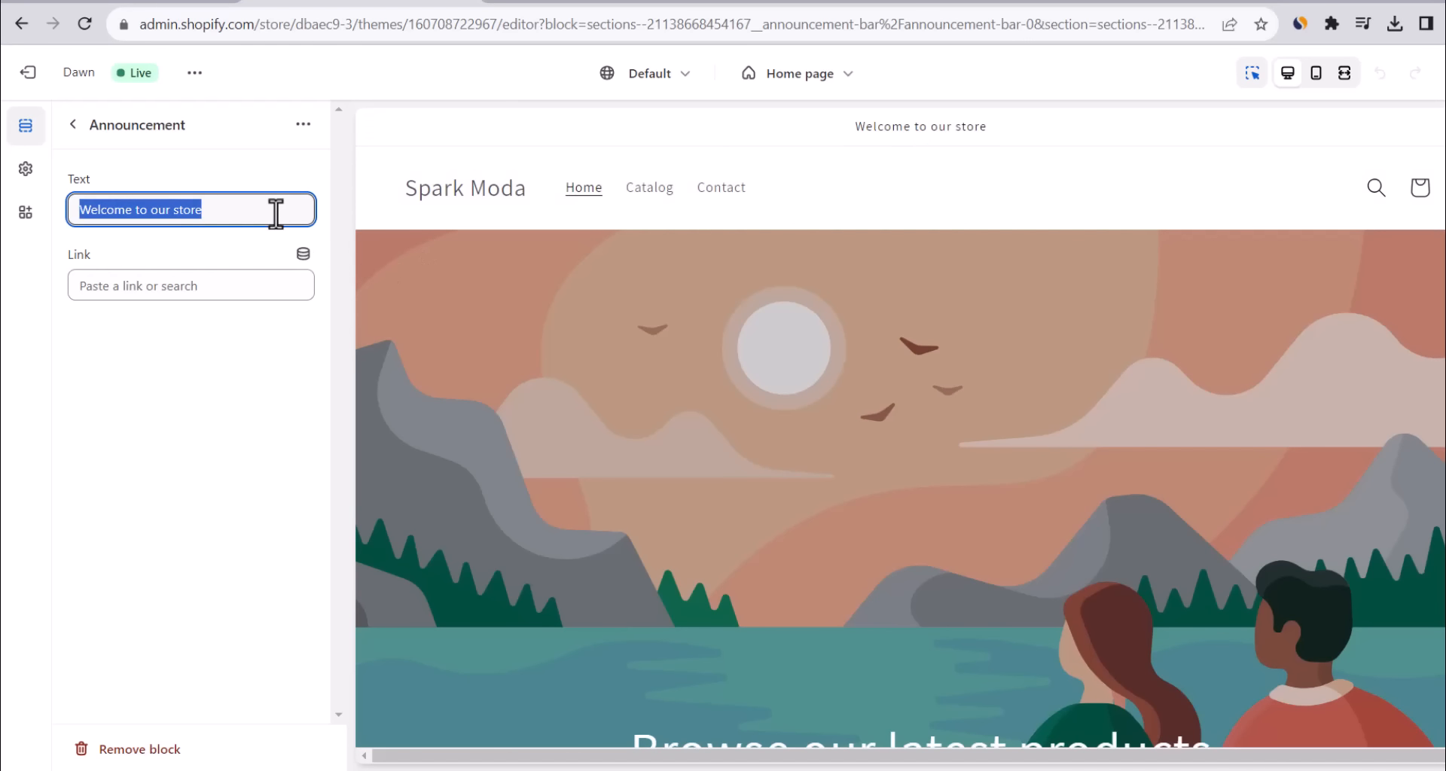
pyautogui.write('Free Shipping Worldwide')
pyautogui.moveTo(222, 211); pyautogui.dragTo(75, 231)
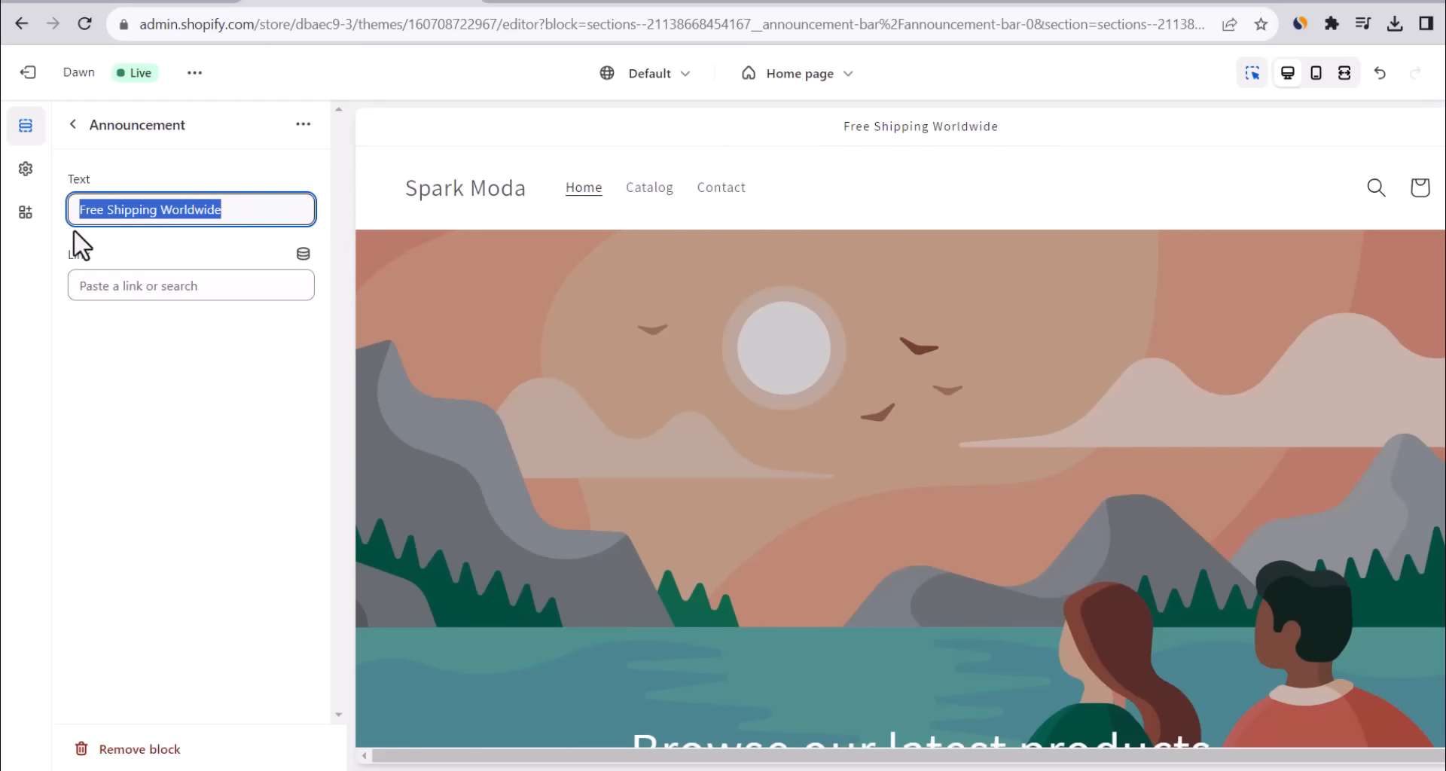
pyautogui.click(273, 168)
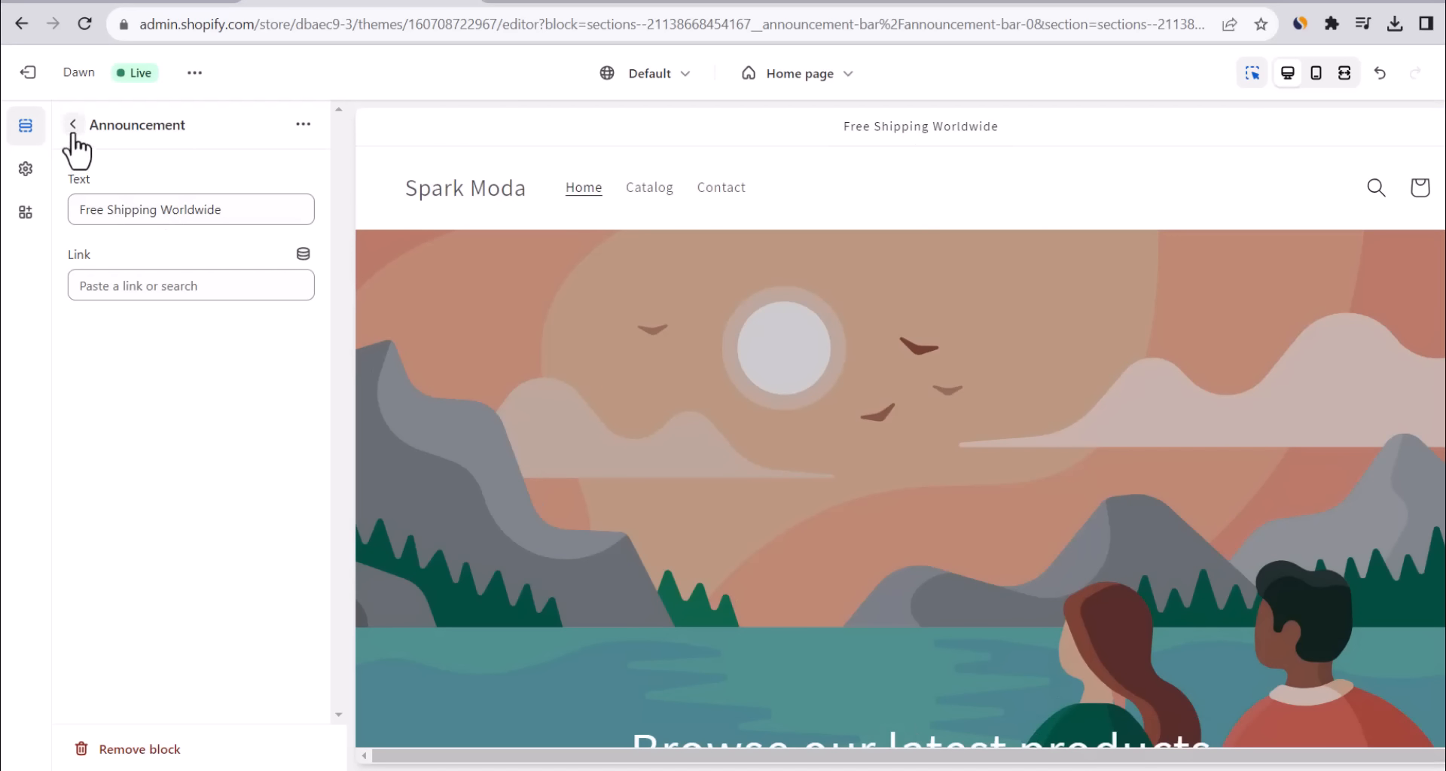
pyautogui.click(73, 125)
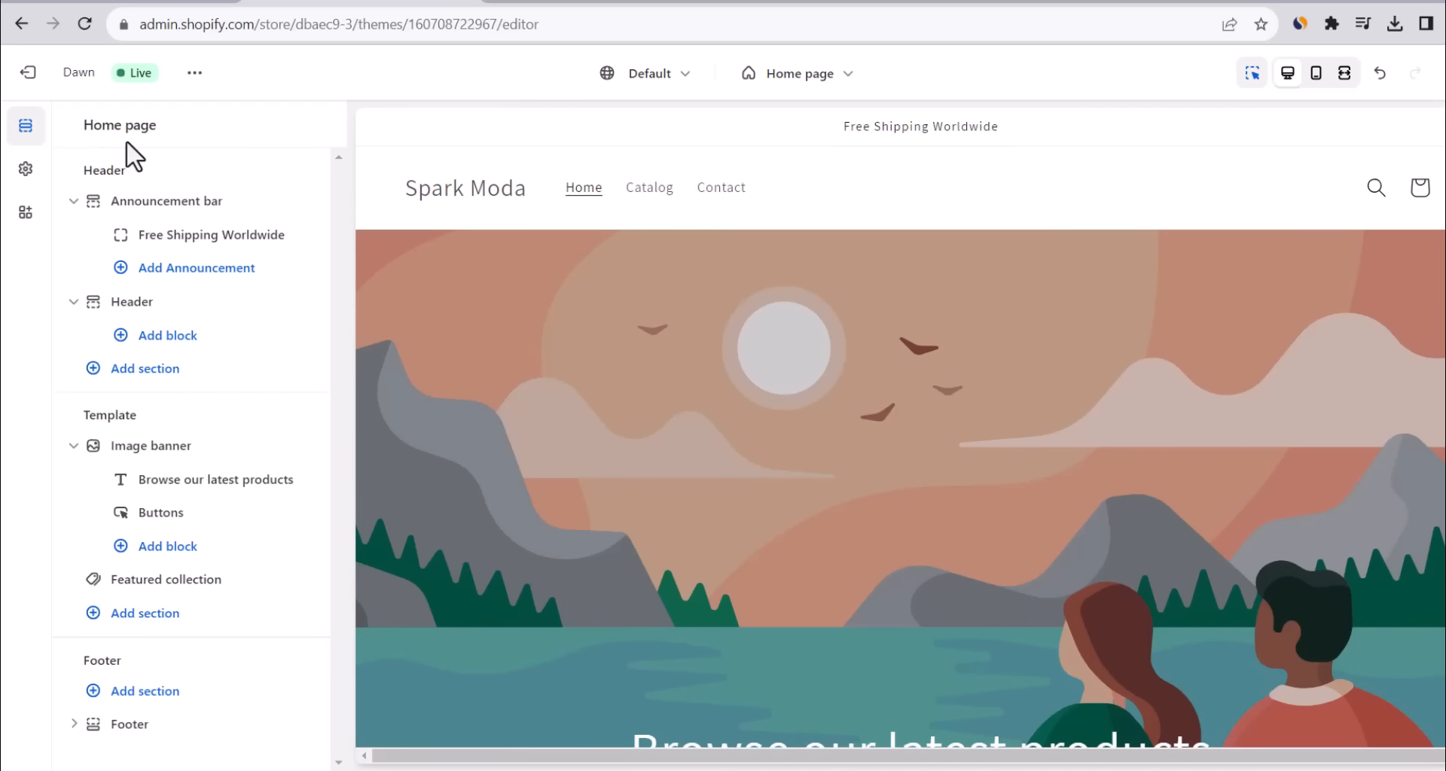
# Upload the spark image as the store logo and set desktop logo width to 160 px.
pyautogui.click(26, 168)
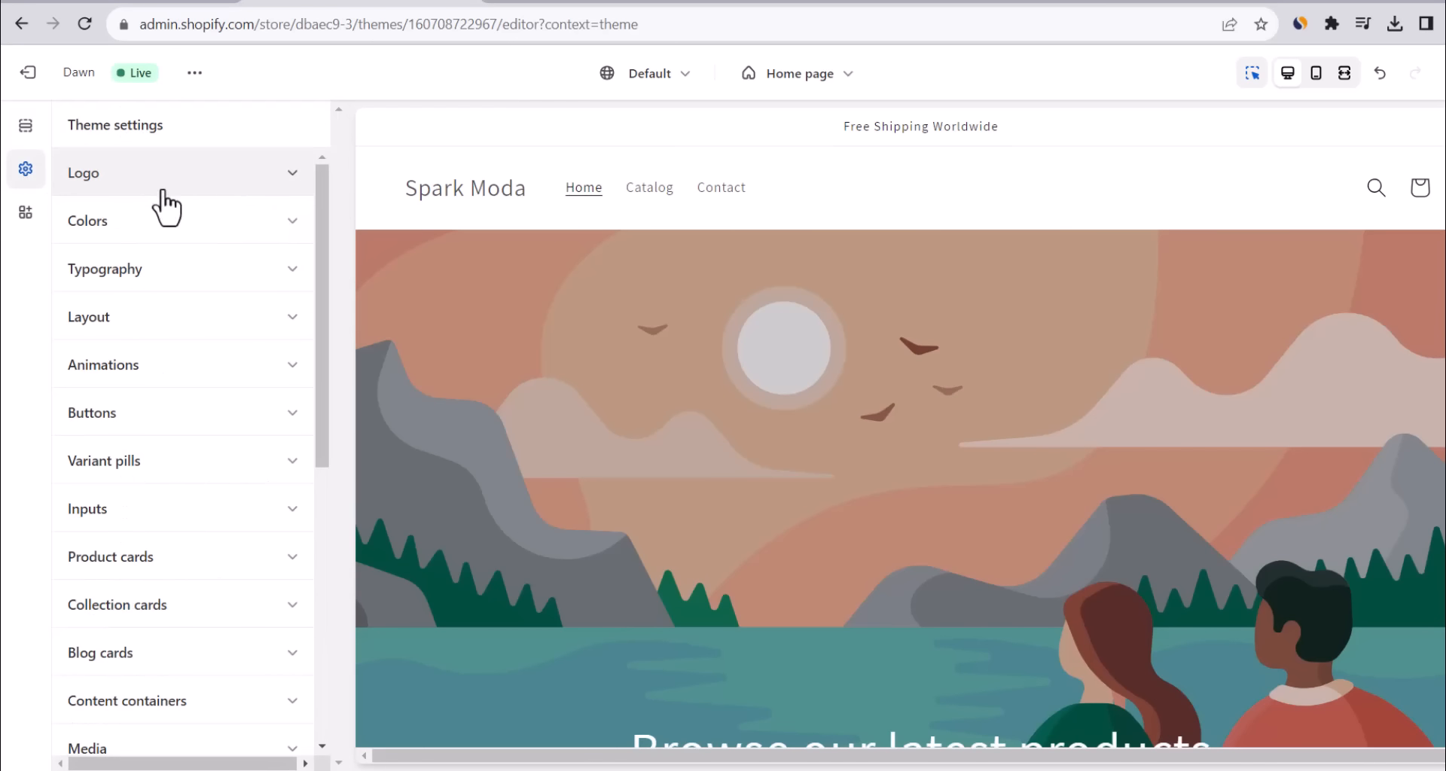
pyautogui.click(272, 196)
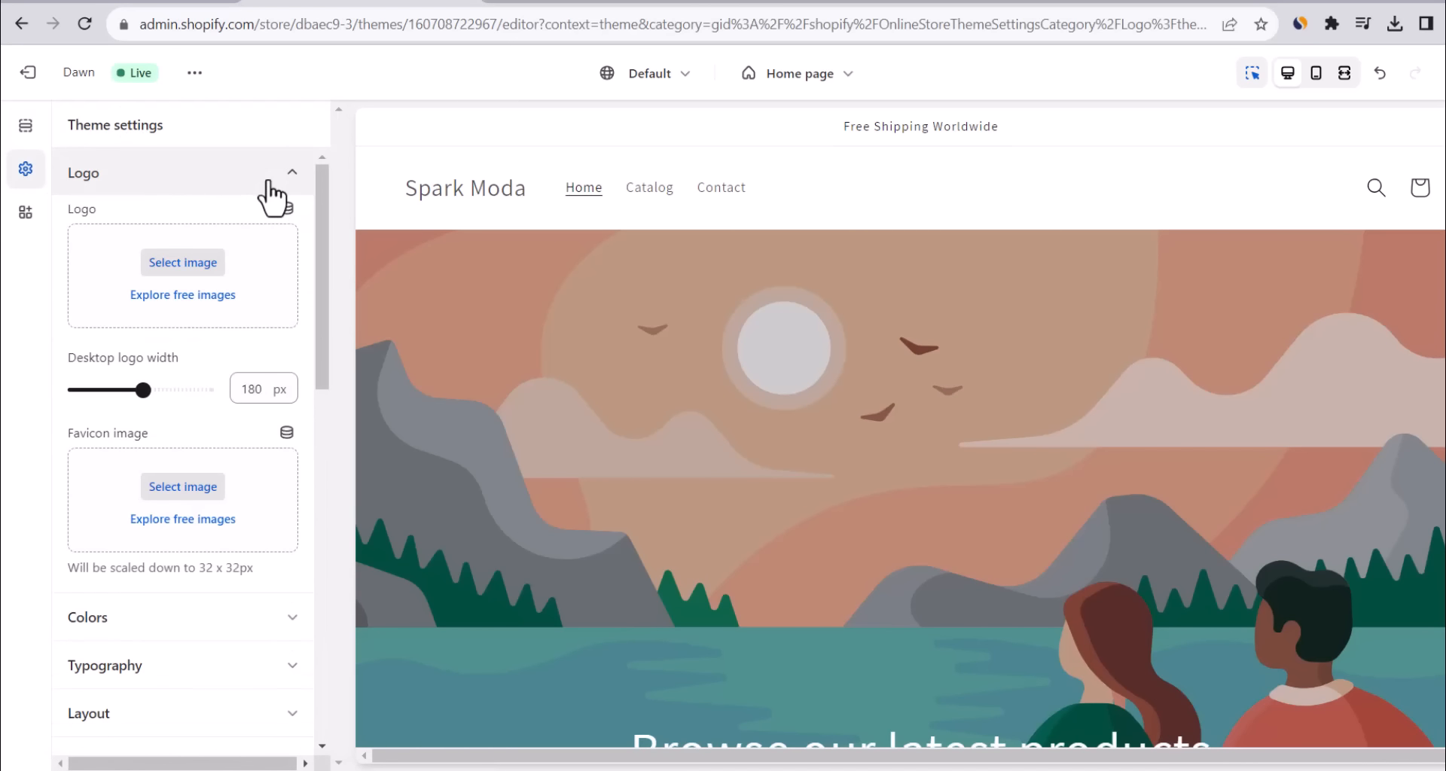
pyautogui.click(185, 263)
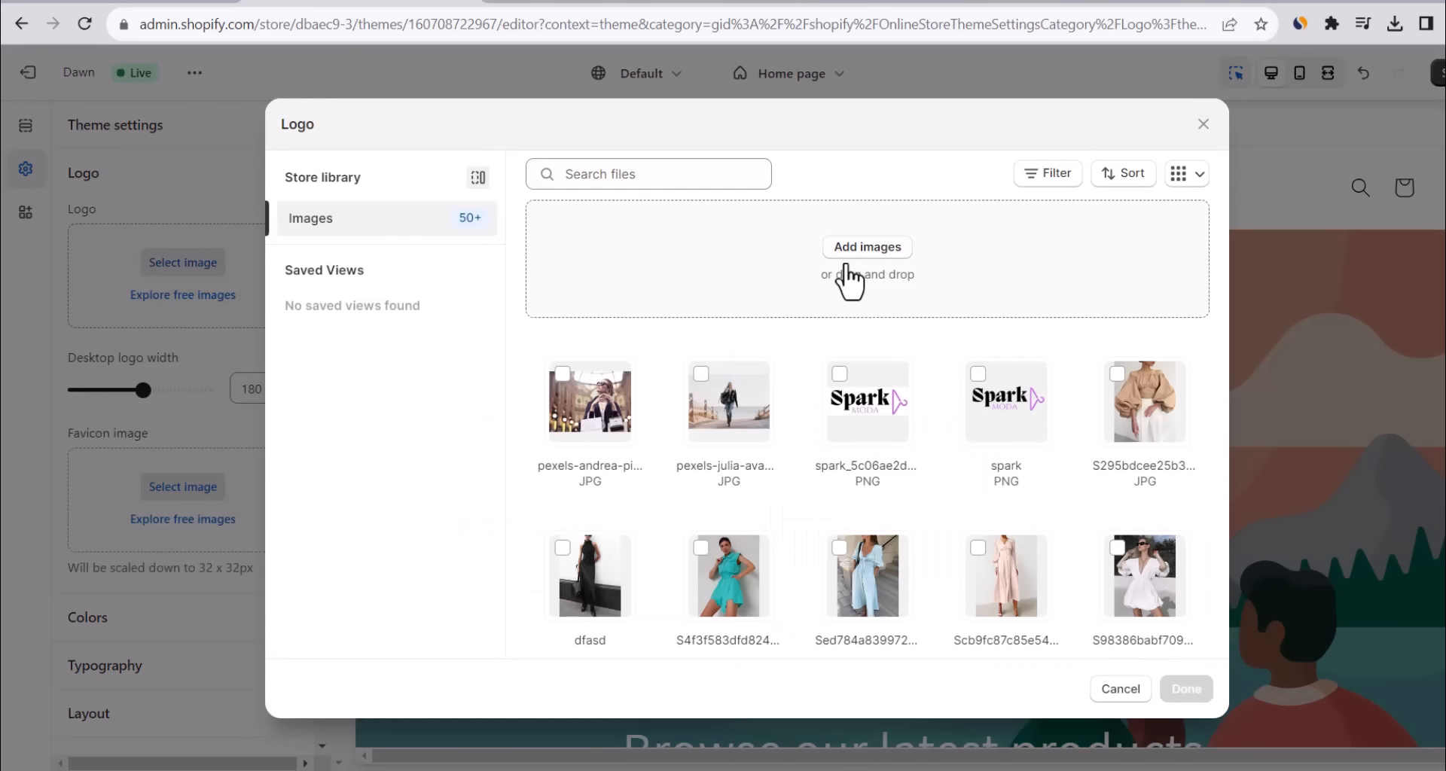
pyautogui.click(847, 265)
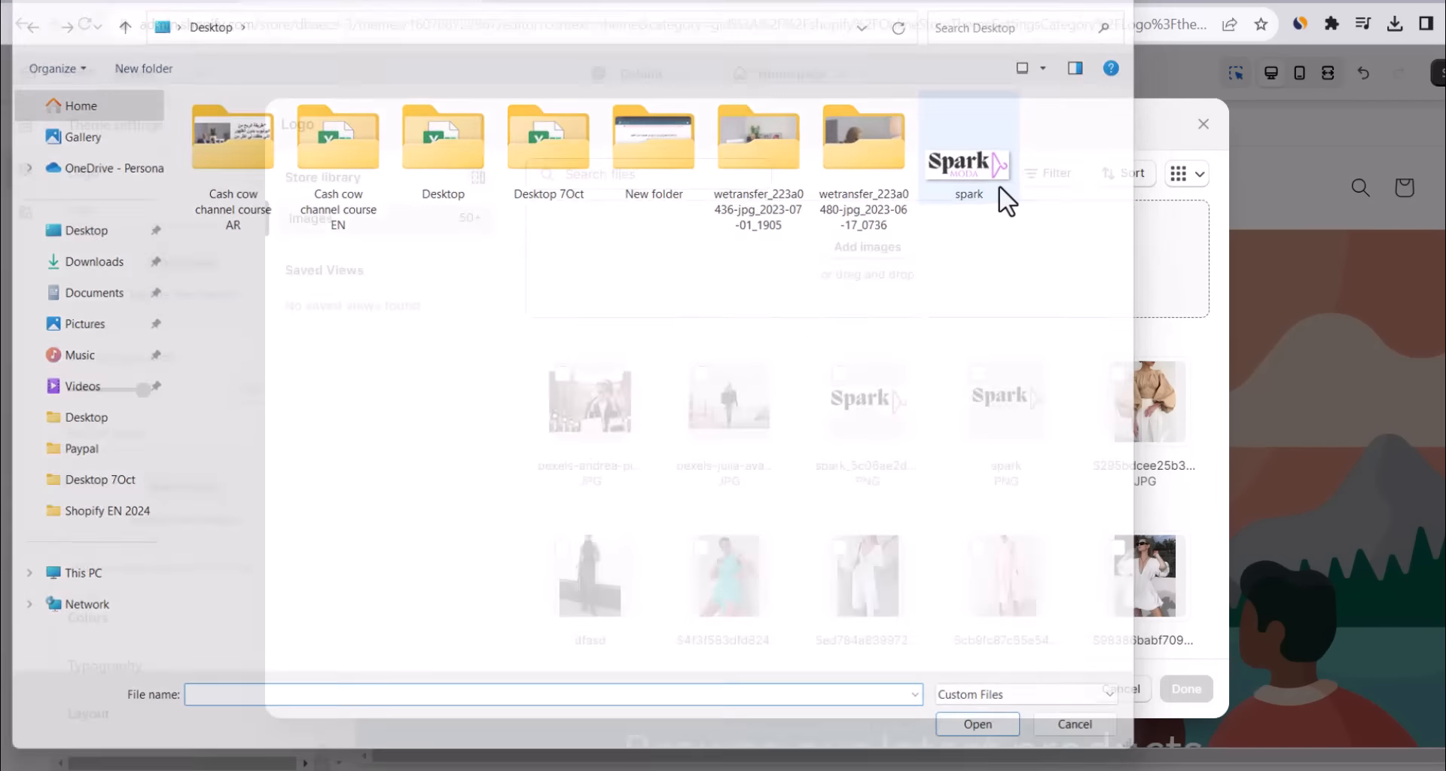
pyautogui.doubleClick(998, 184)
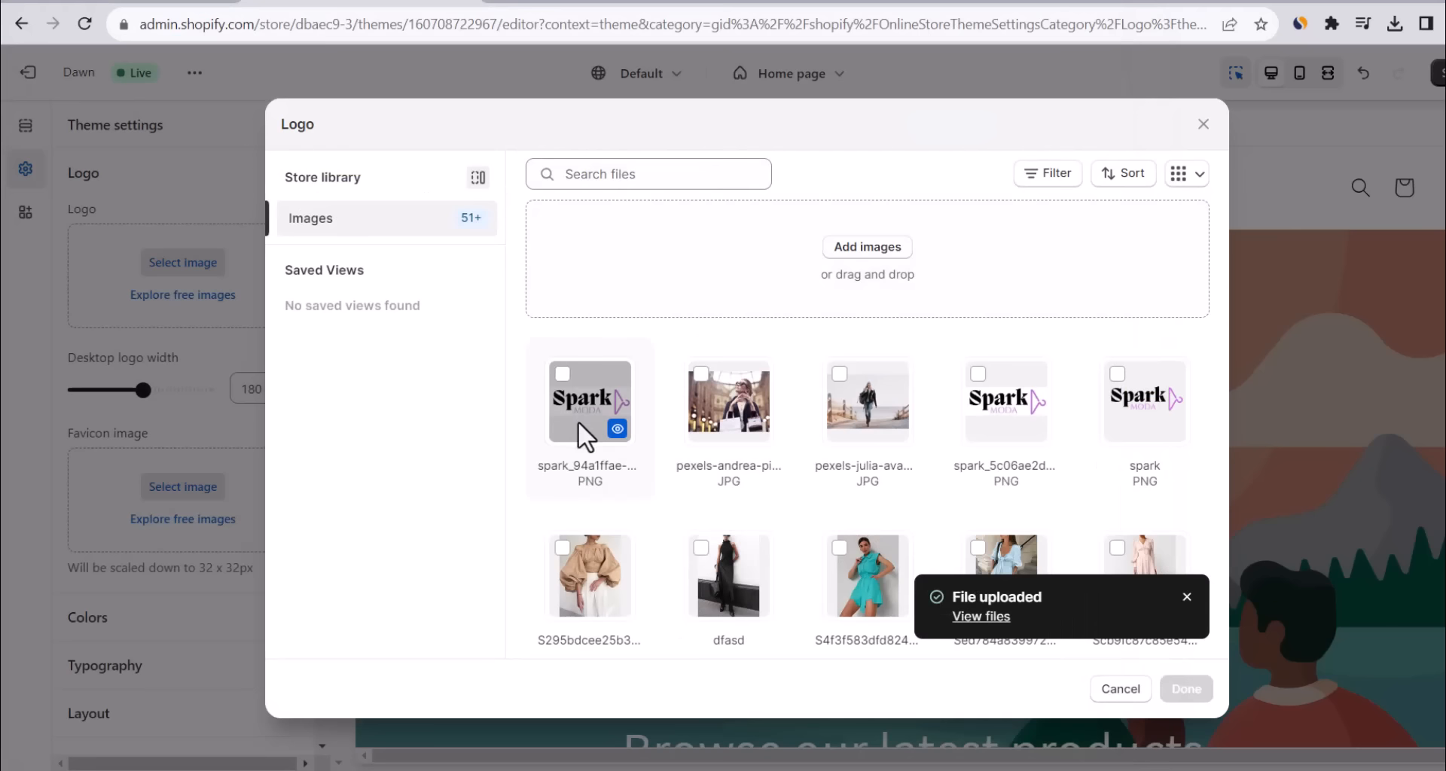
pyautogui.click(578, 421)
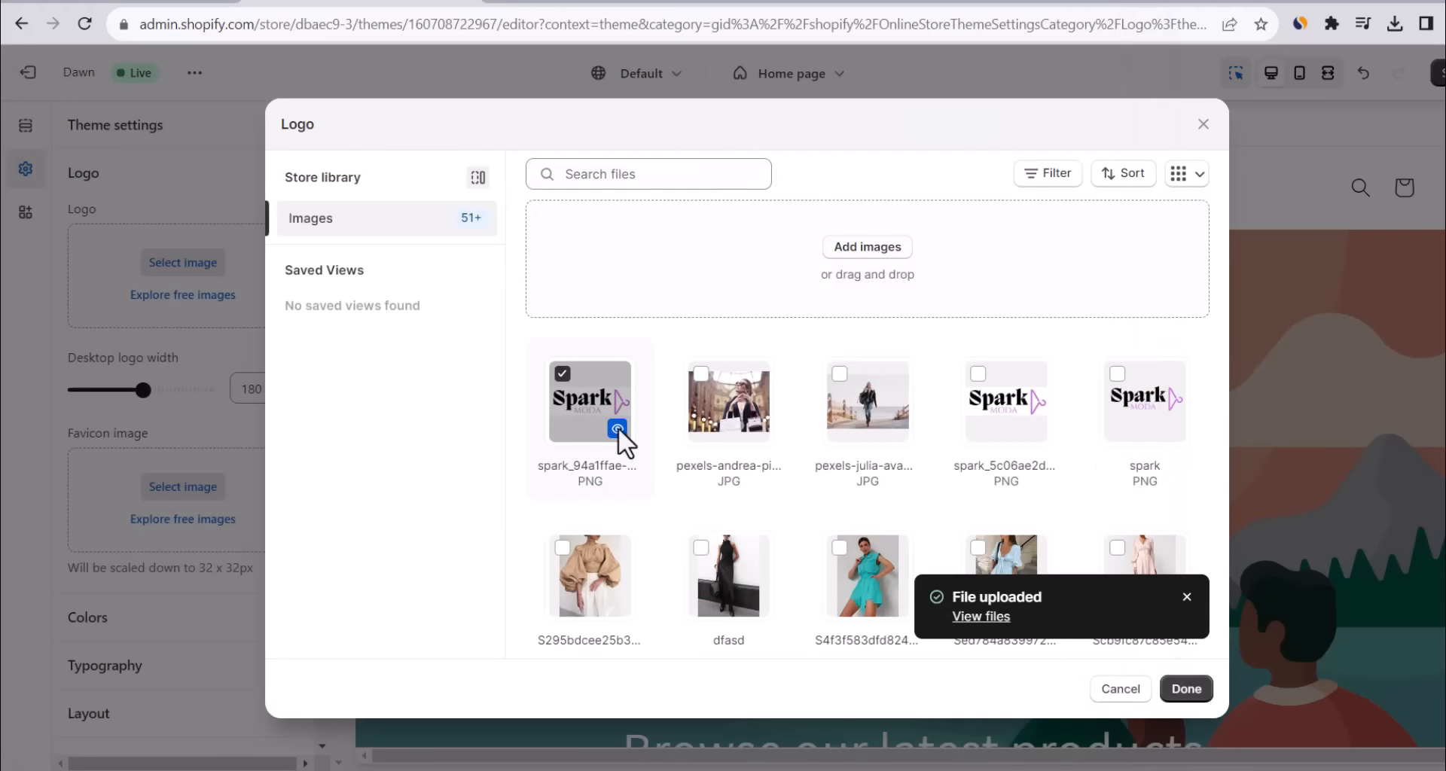
pyautogui.click(1188, 689)
pyautogui.moveTo(142, 520)
pyautogui.mouseDown()
pyautogui.moveTo(205, 521)
pyautogui.moveTo(132, 522)
pyautogui.mouseUp()
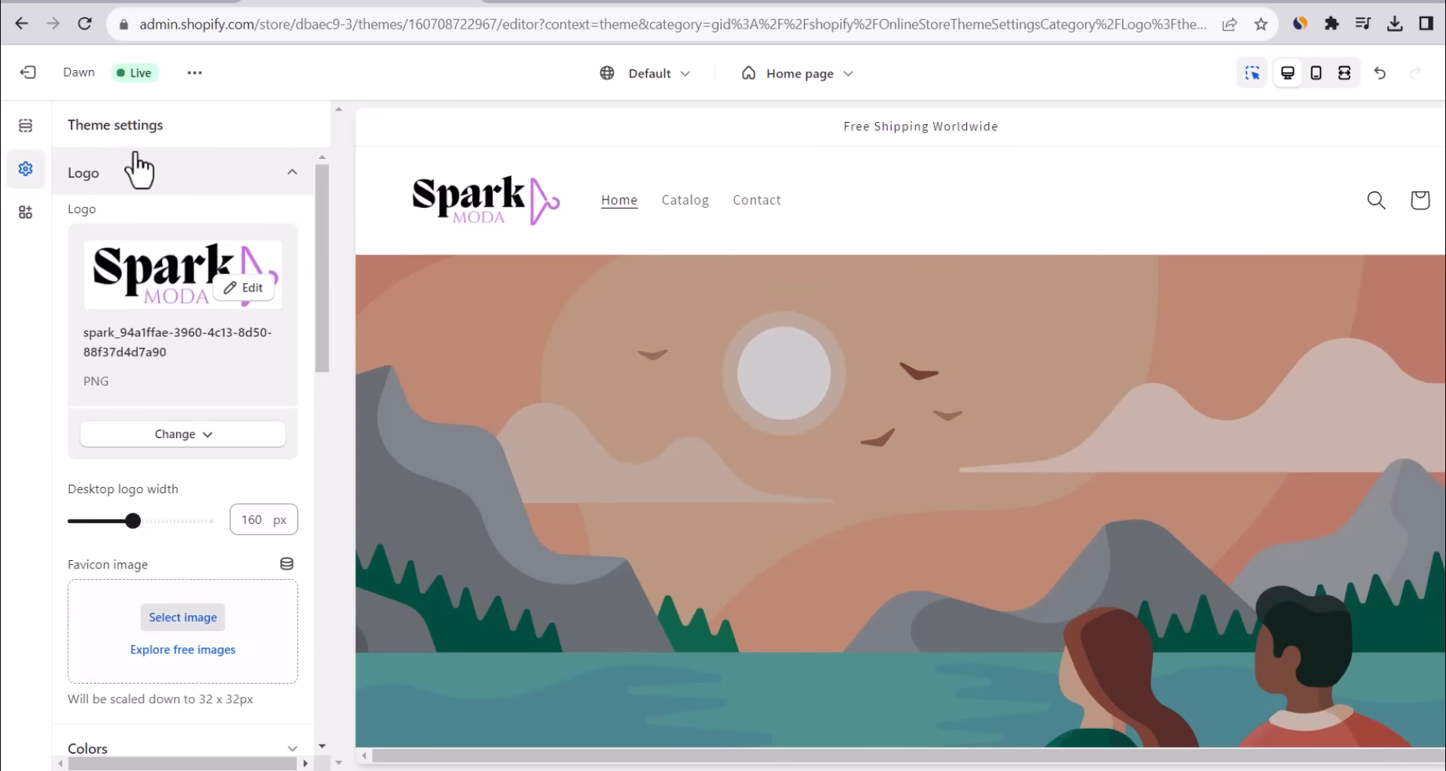
# Try top center and middle center logo positions, settle on middle left, and save the theme.
pyautogui.click(26, 127)
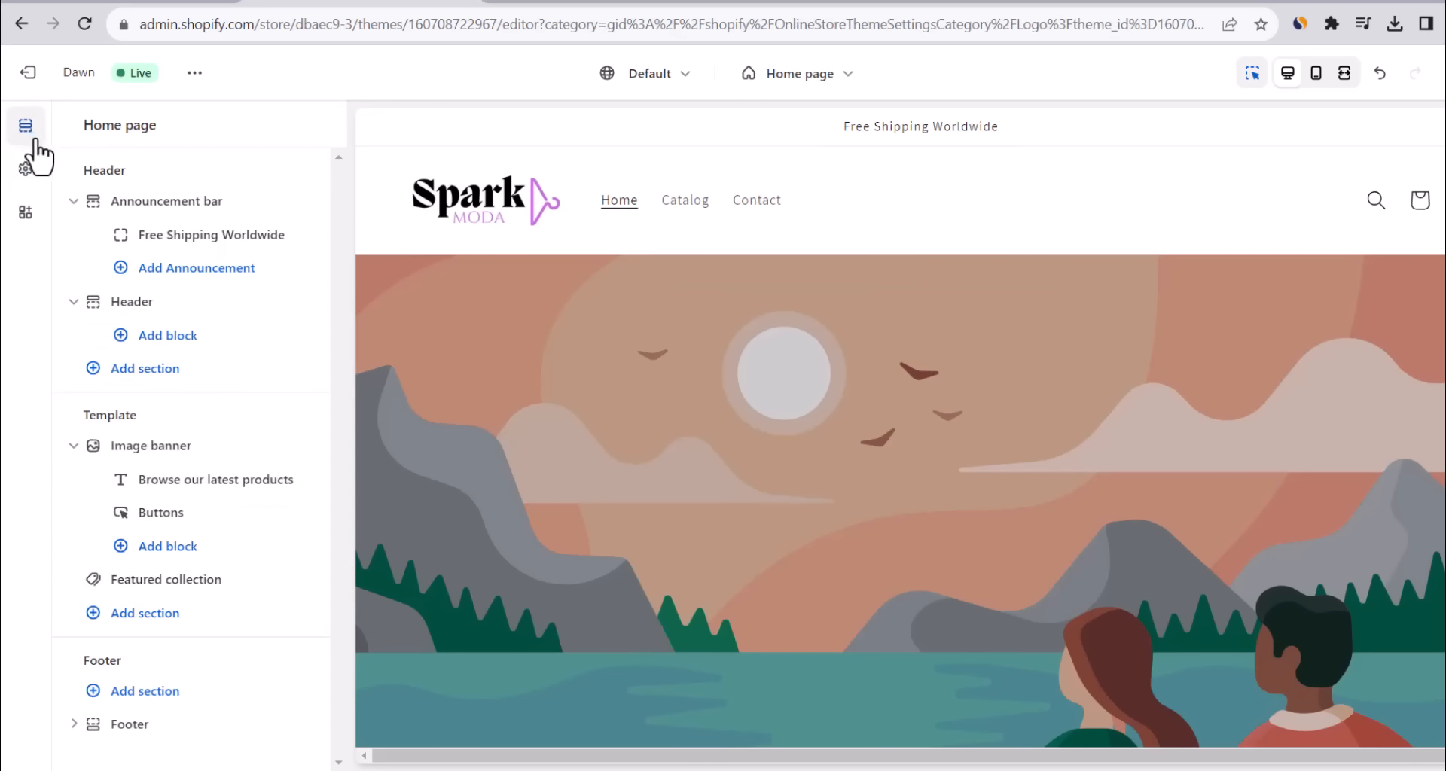
pyautogui.click(133, 302)
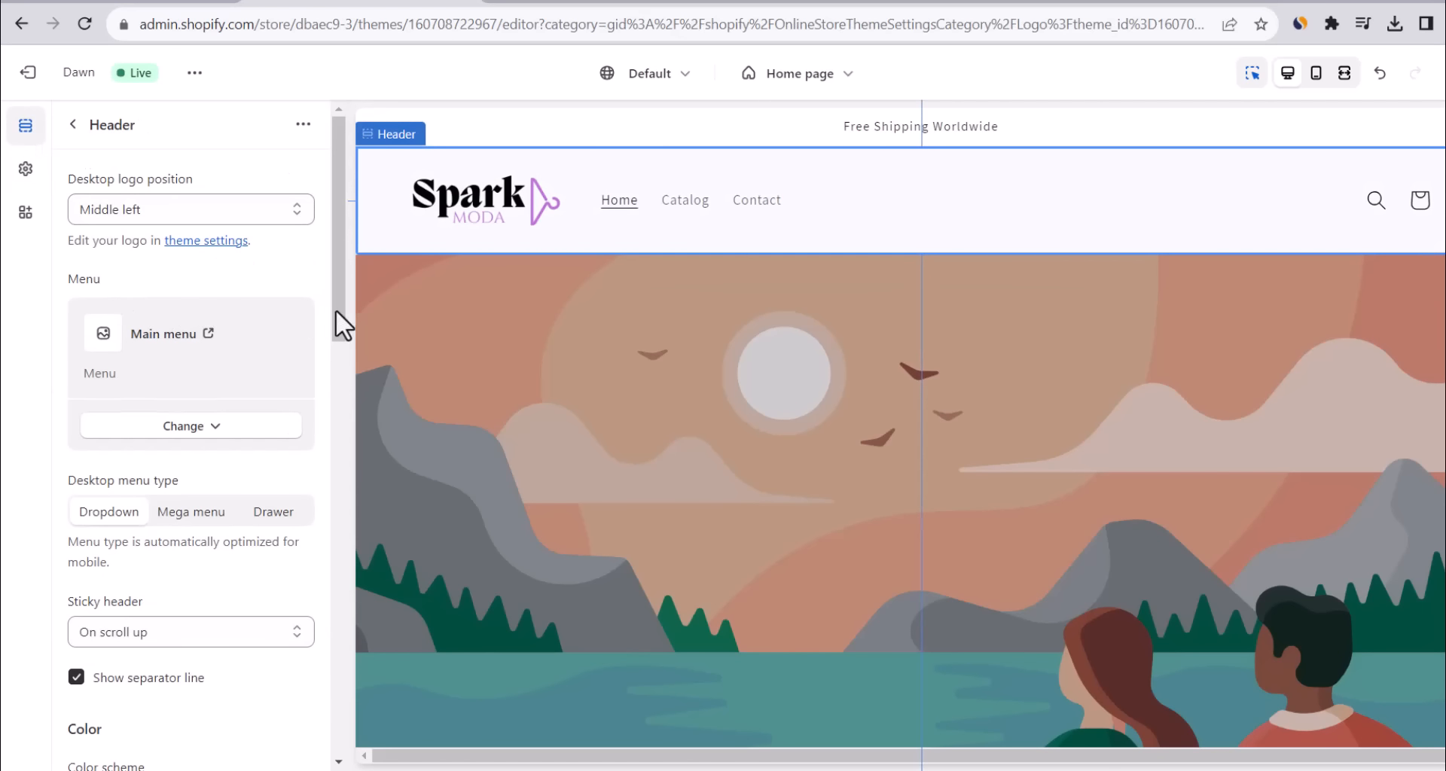
pyautogui.click(210, 210)
pyautogui.click(195, 242)
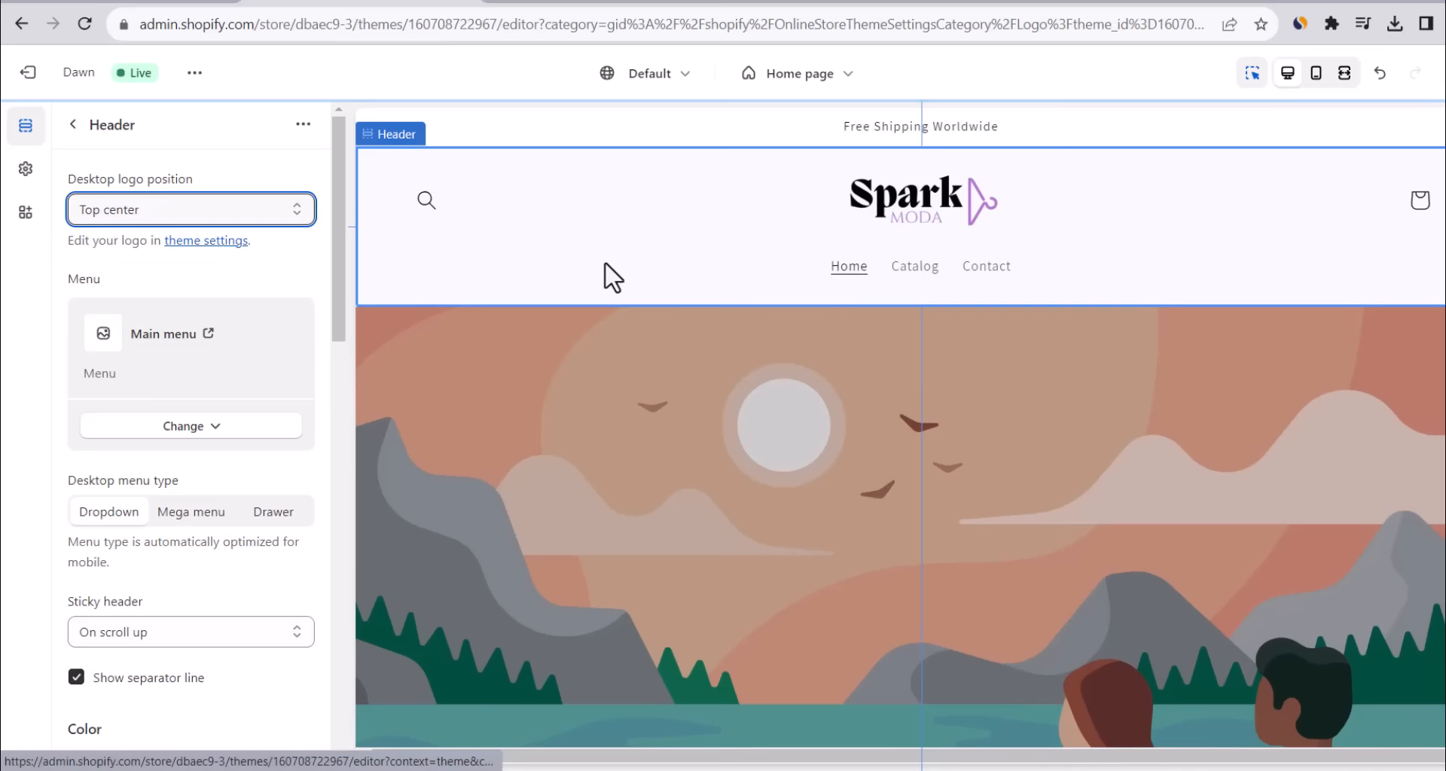
pyautogui.click(256, 205)
pyautogui.click(197, 278)
pyautogui.click(193, 210)
pyautogui.click(187, 263)
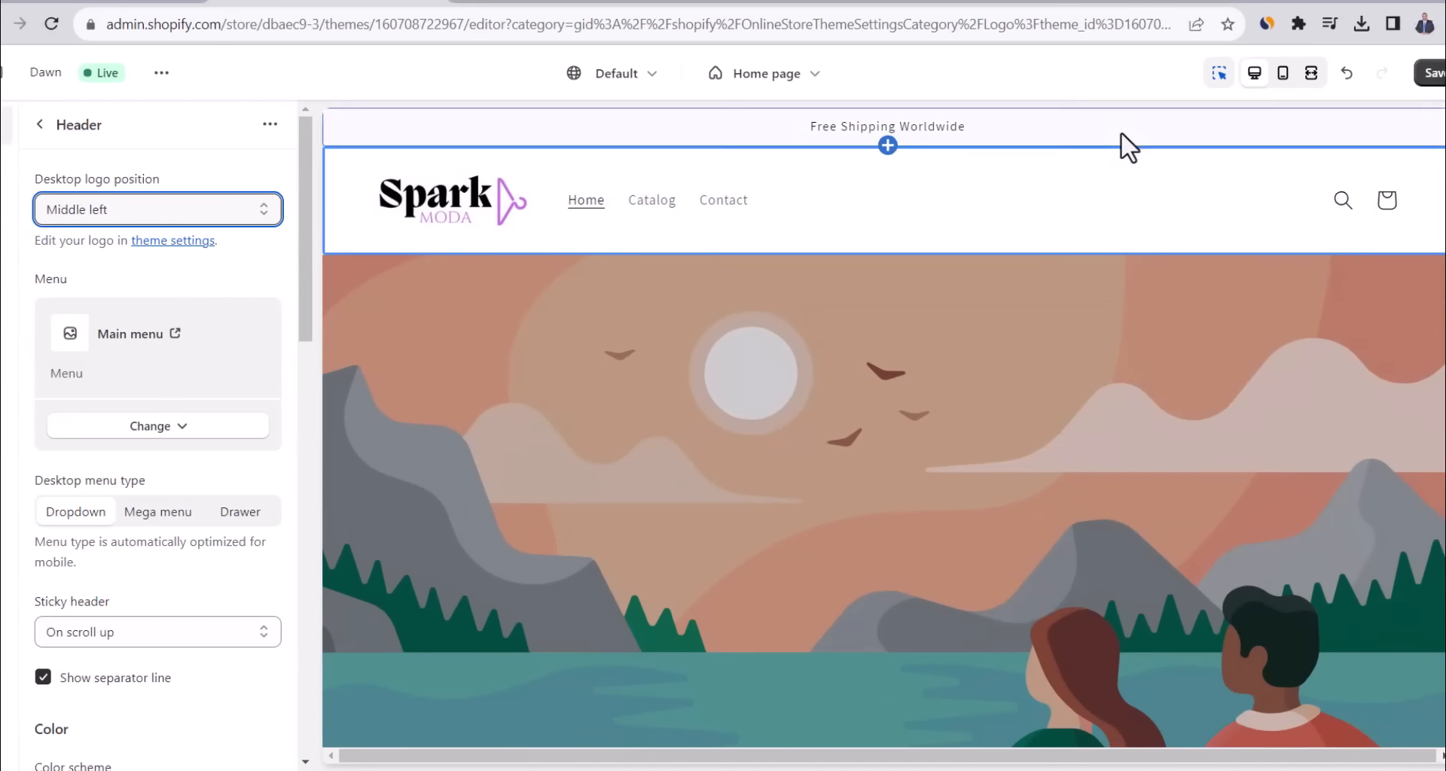
pyautogui.click(1428, 74)
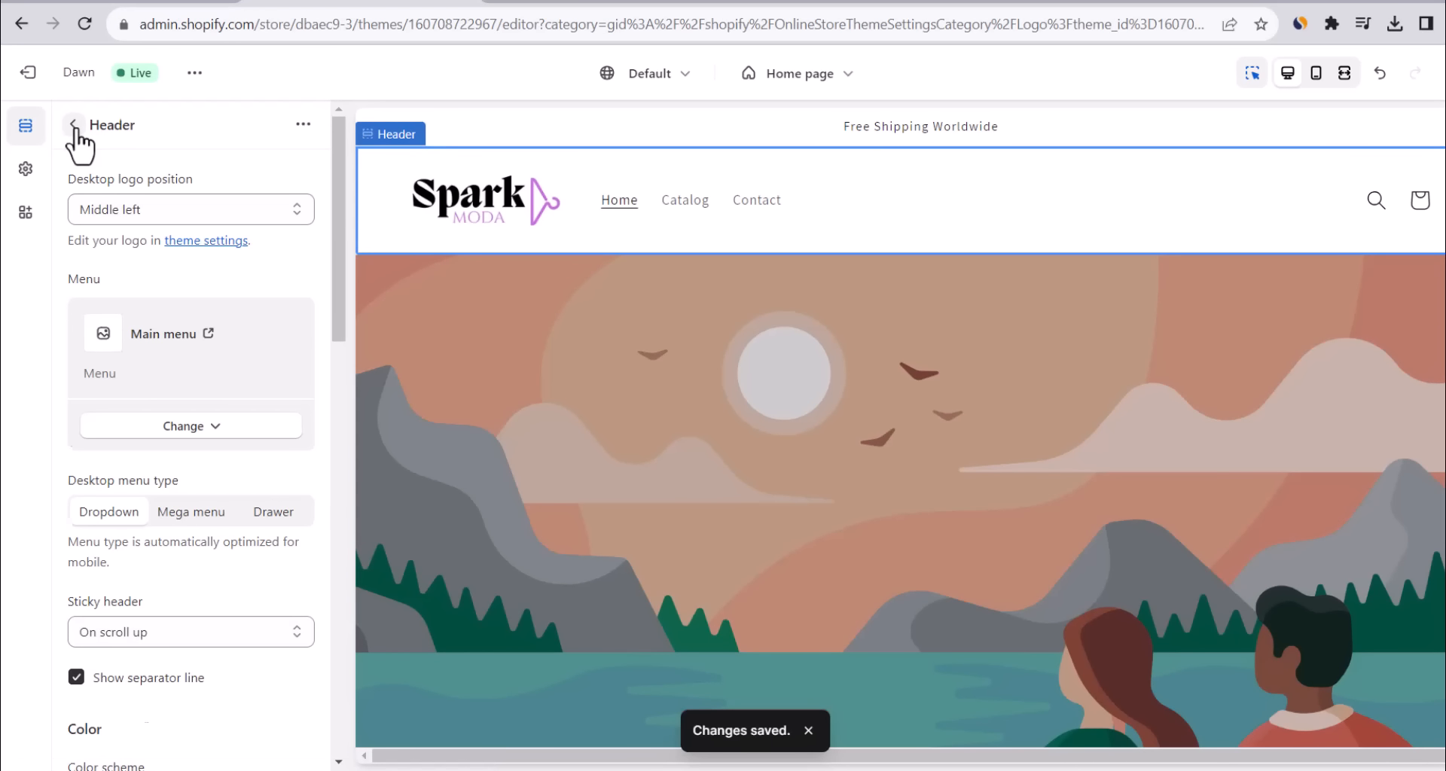
# Open the Image banner section's settings from the home page section list.
pyautogui.click(74, 125)
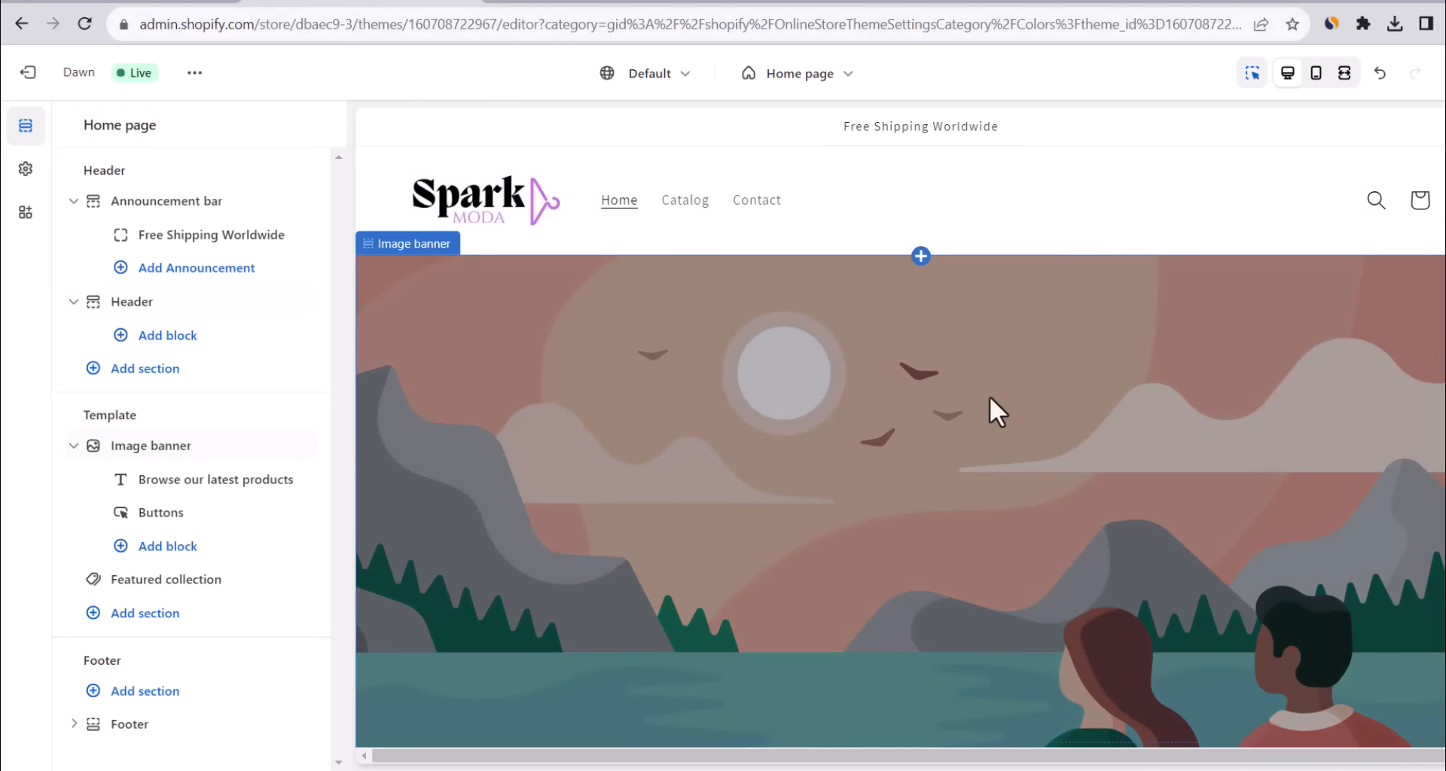
pyautogui.scroll(-2, 1161, 323)
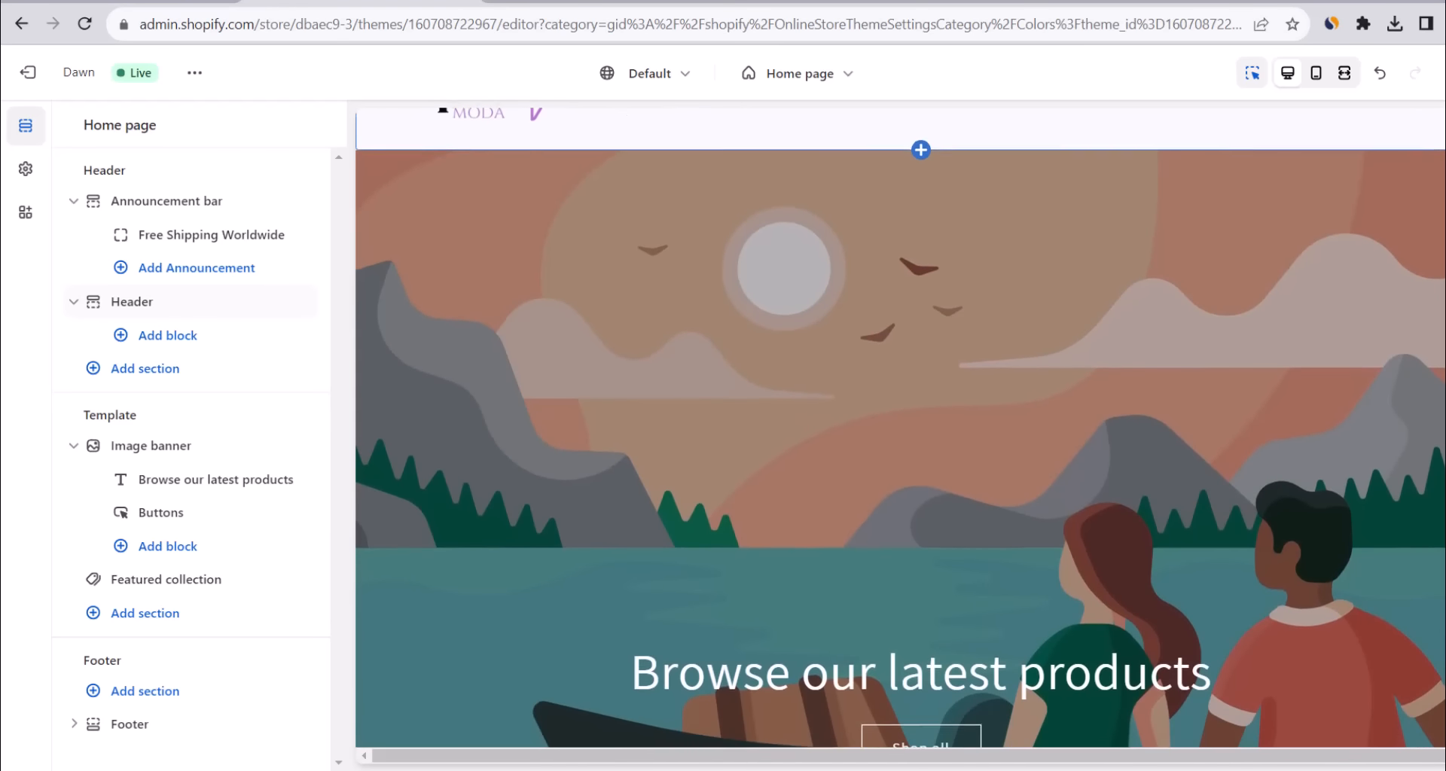
pyautogui.click(171, 445)
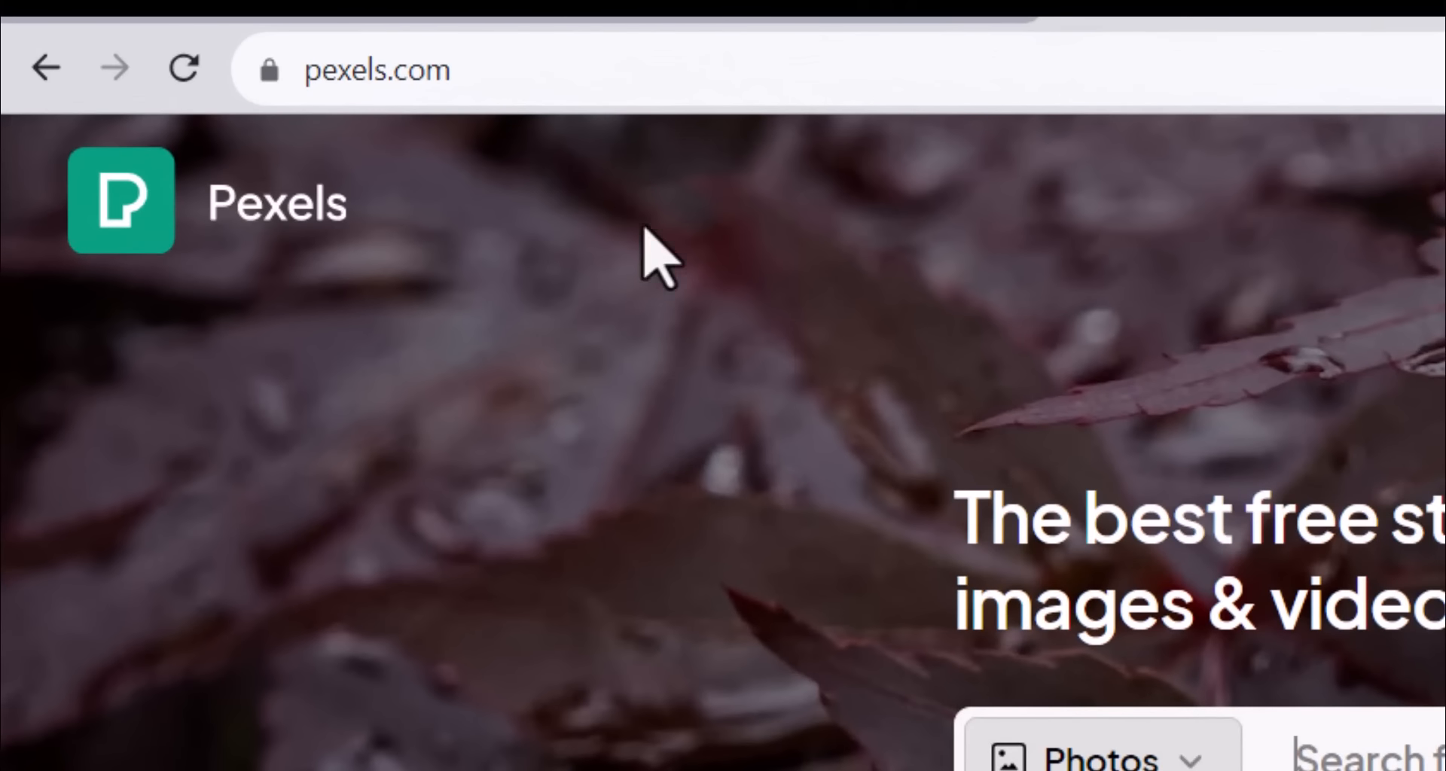
# Search Pexels for 'women fashion' photos filtered to horizontal orientation.
pyautogui.click(476, 82)
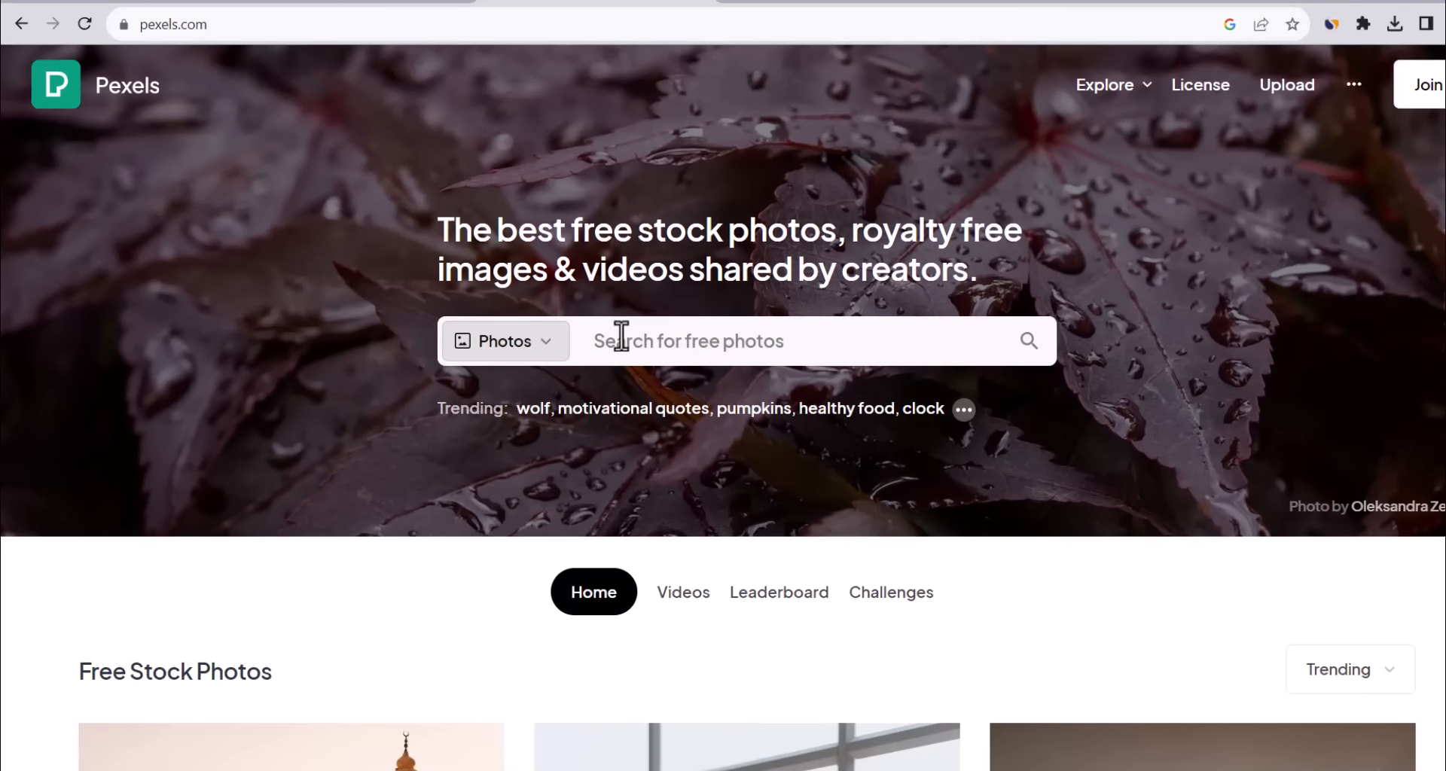
pyautogui.click(1355, 757)
pyautogui.write('women fashion')
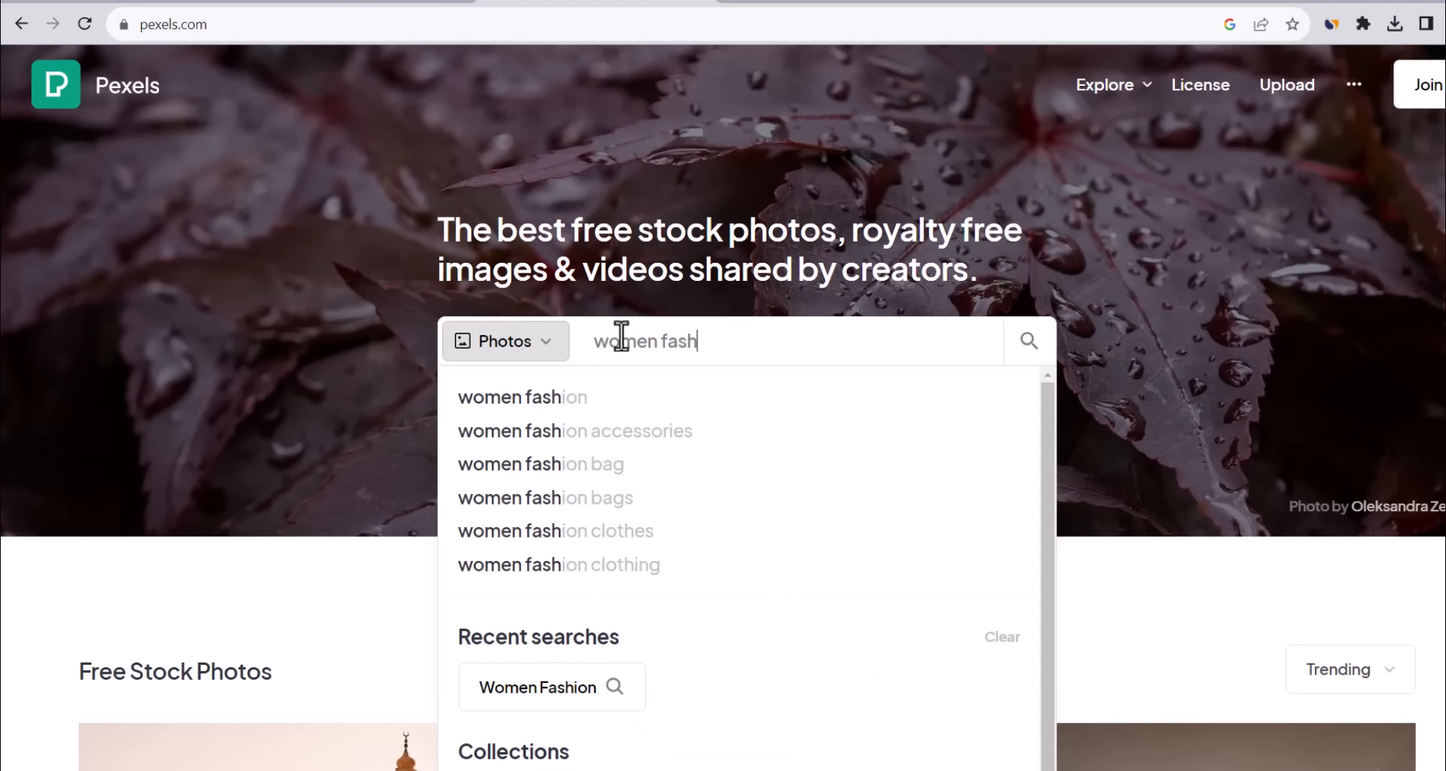
pyautogui.press('Return')
pyautogui.click(1366, 220)
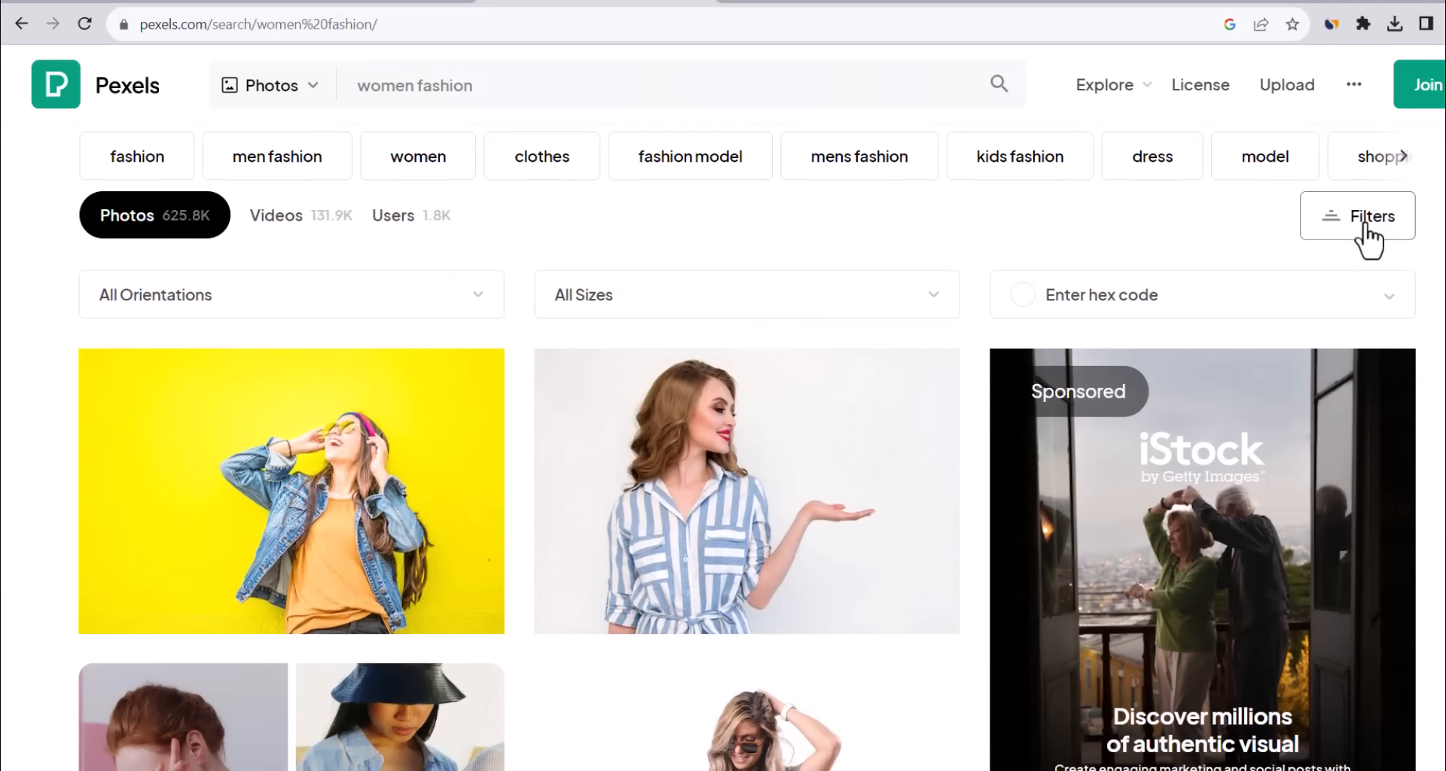
pyautogui.click(300, 312)
pyautogui.click(183, 416)
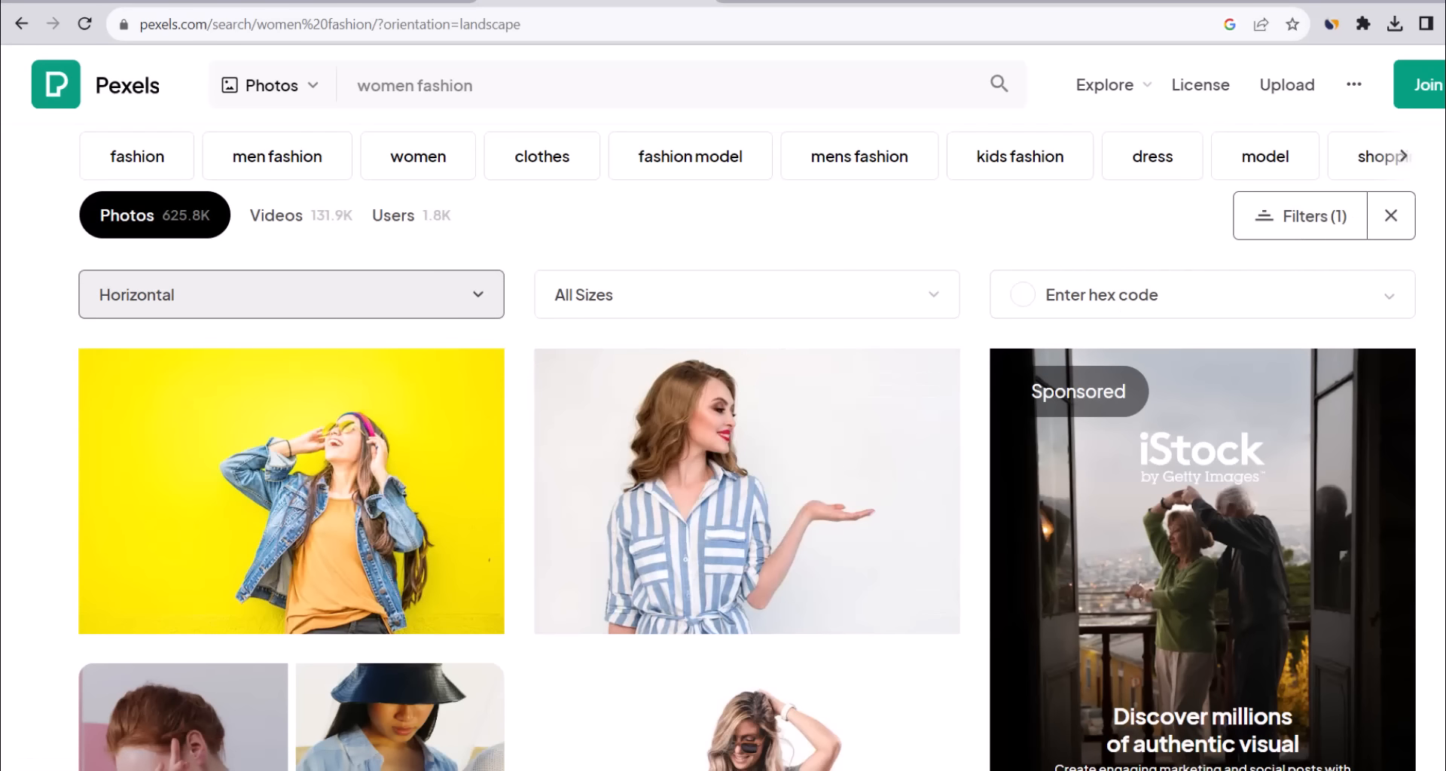
# Download the photo of the woman in the red top in Large size.
pyautogui.scroll(-10, 746, 446)
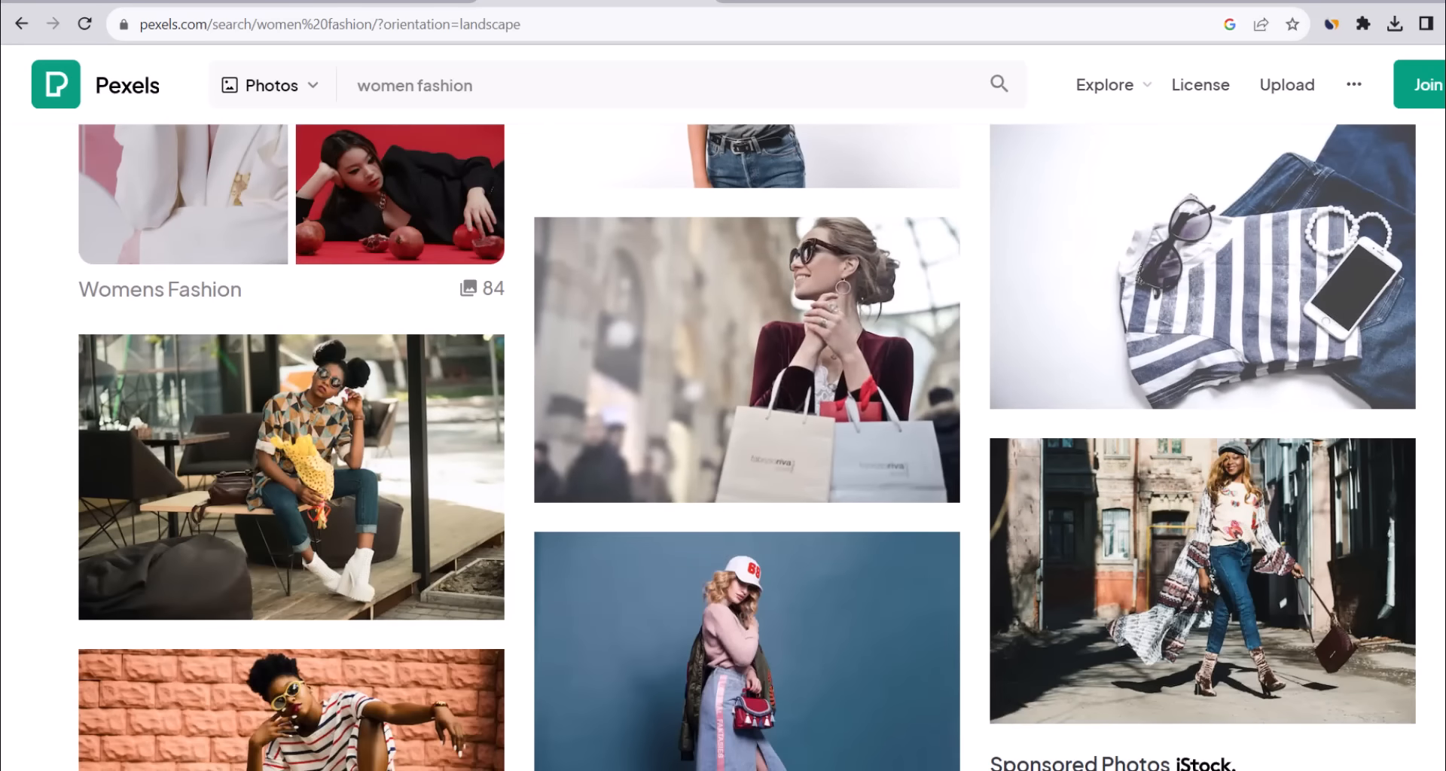
pyautogui.scroll(-18, 727, 278)
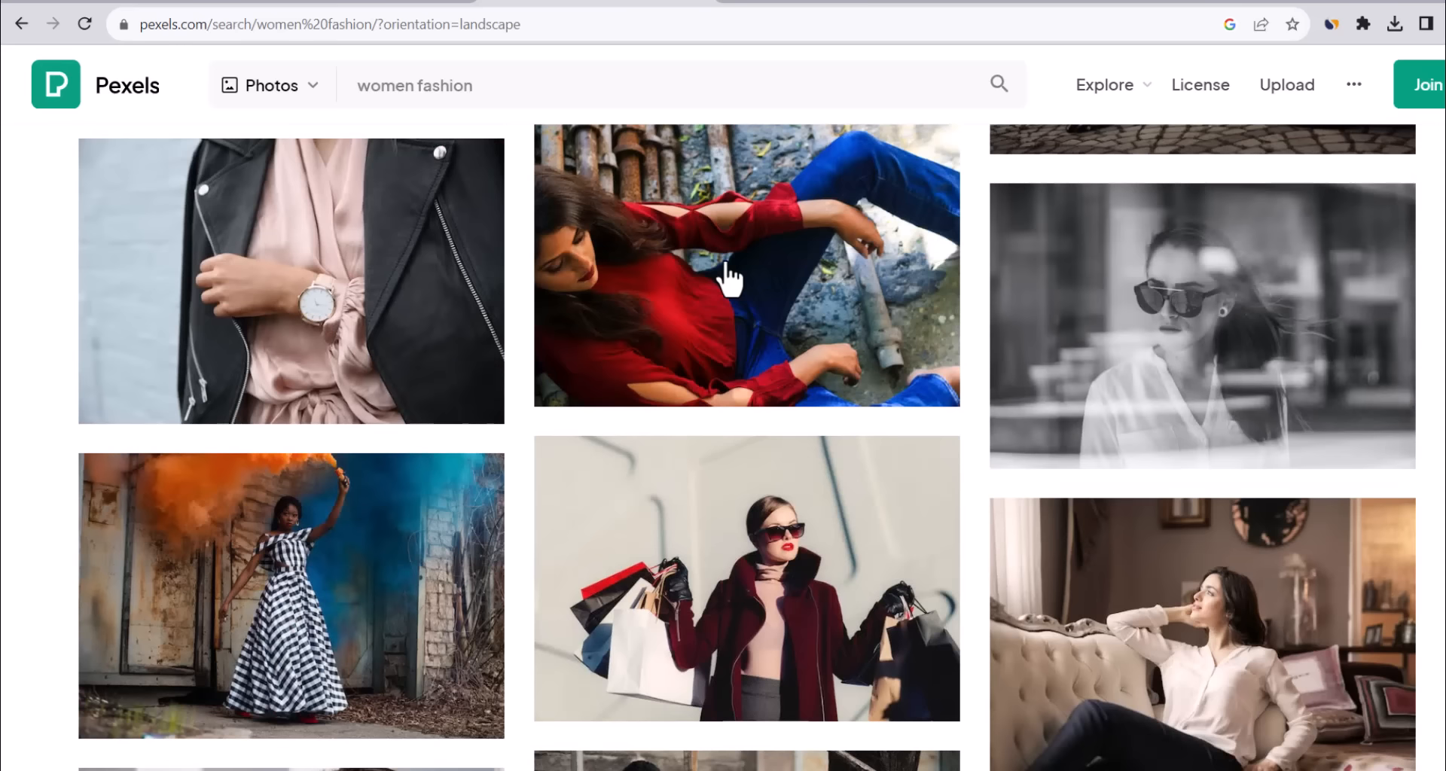
pyautogui.click(727, 278)
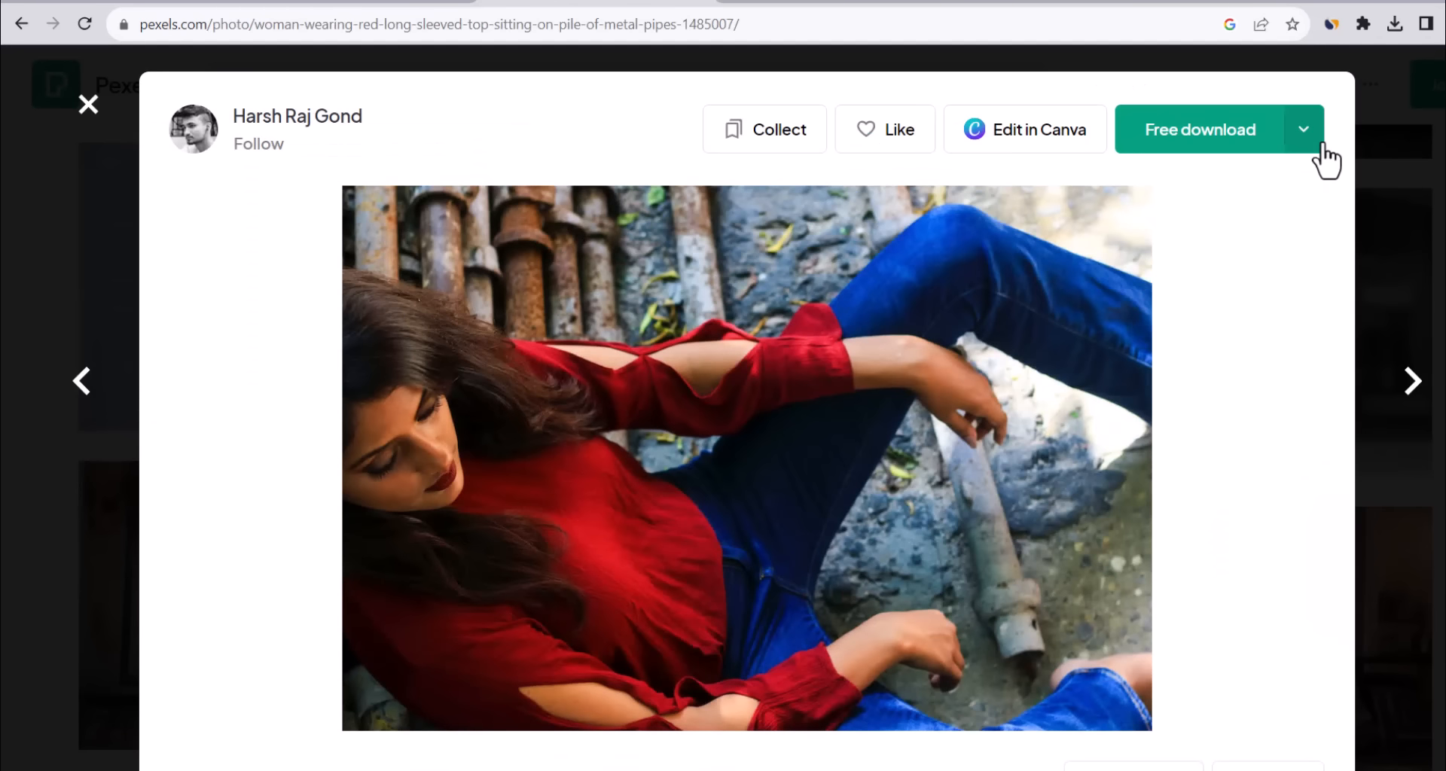
pyautogui.click(1318, 145)
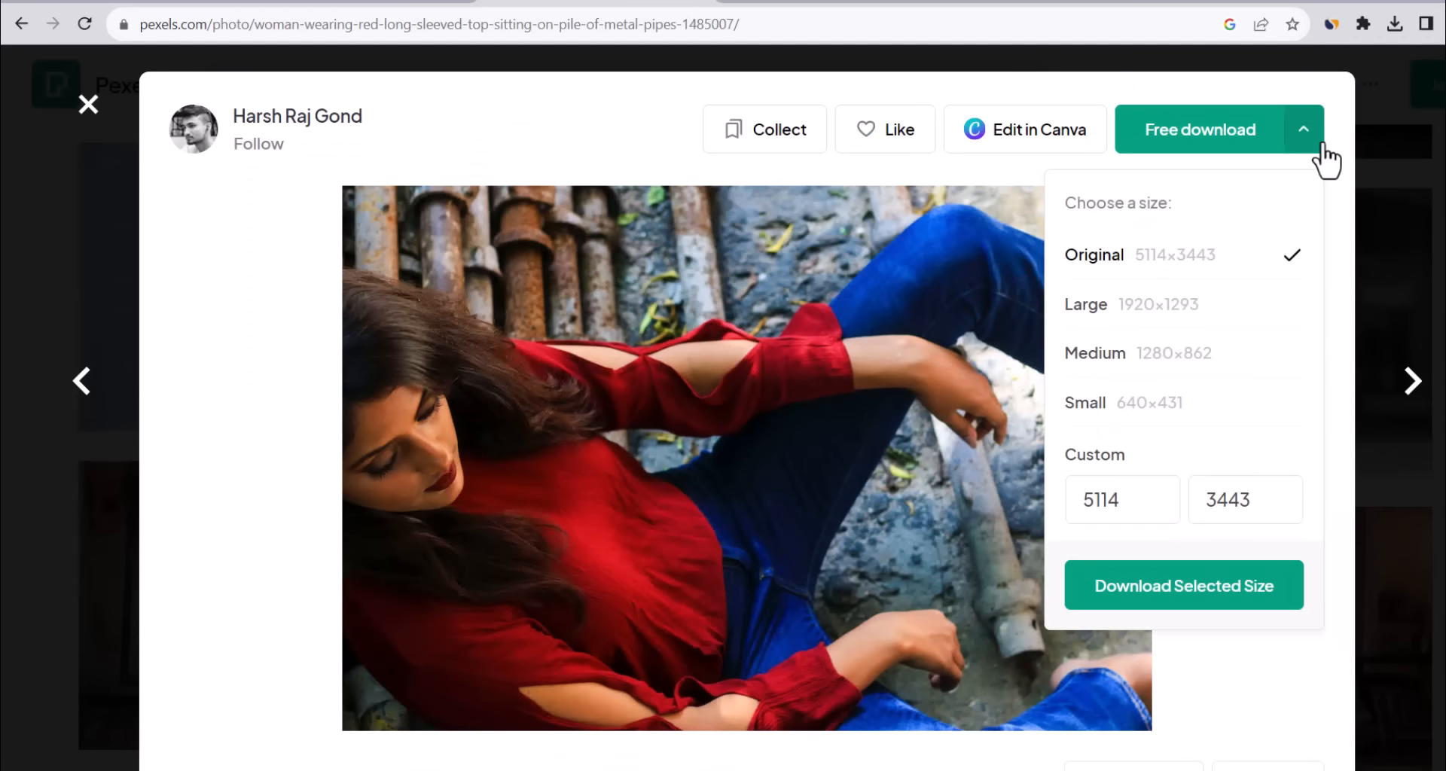
pyautogui.click(1145, 588)
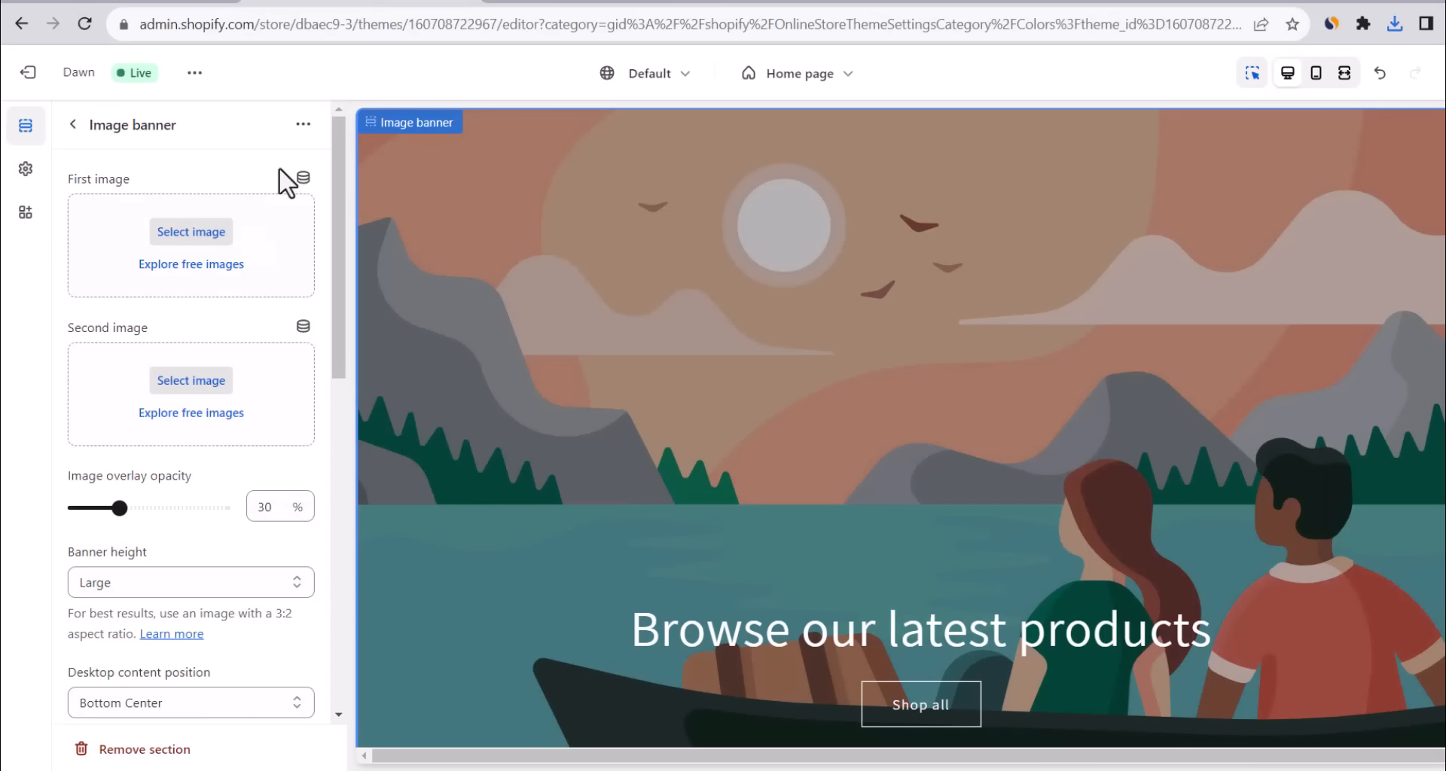
pyautogui.click(180, 241)
# Upload pexels-harsh-raj-gond-1485007 as the banner's first image and set overlay opacity to 30%.
pyautogui.click(859, 270)
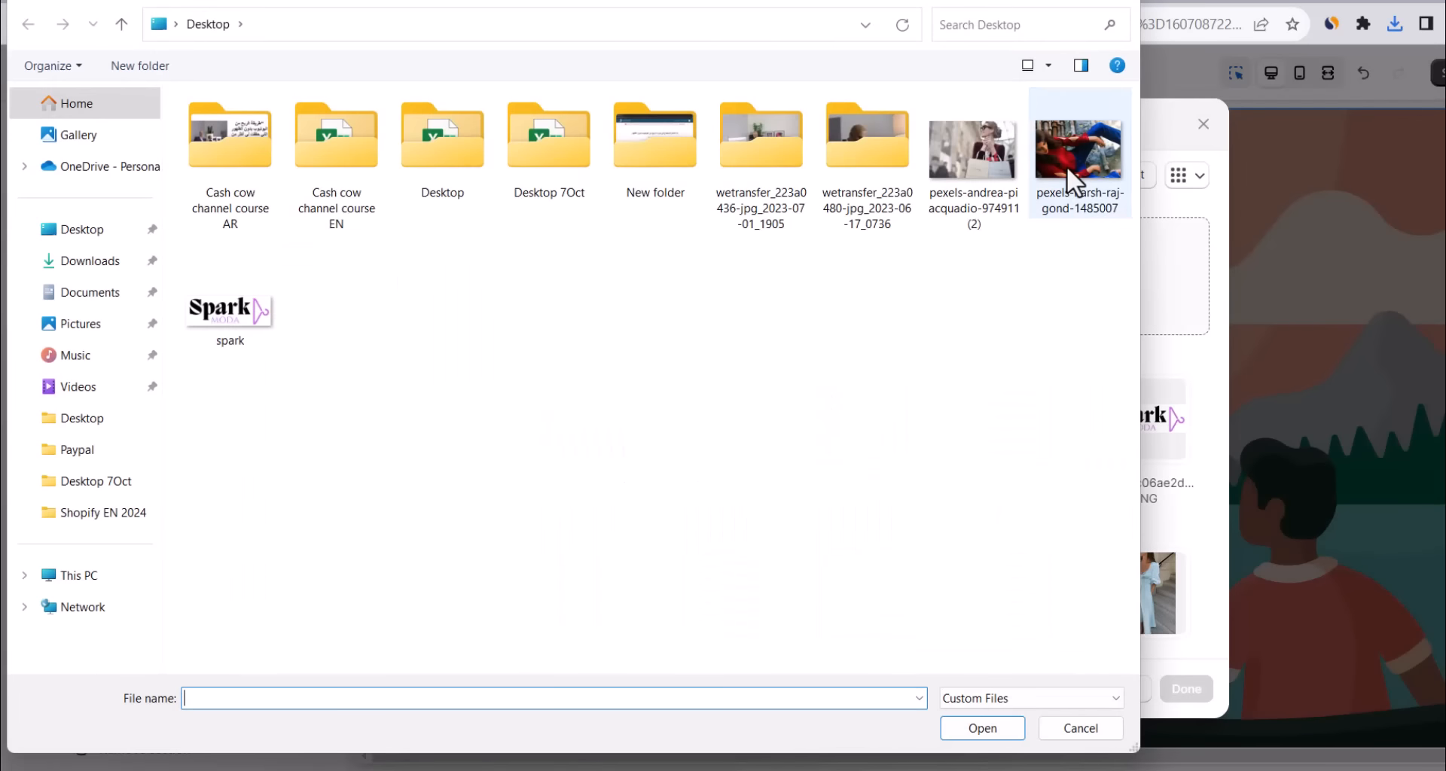
pyautogui.doubleClick(1066, 166)
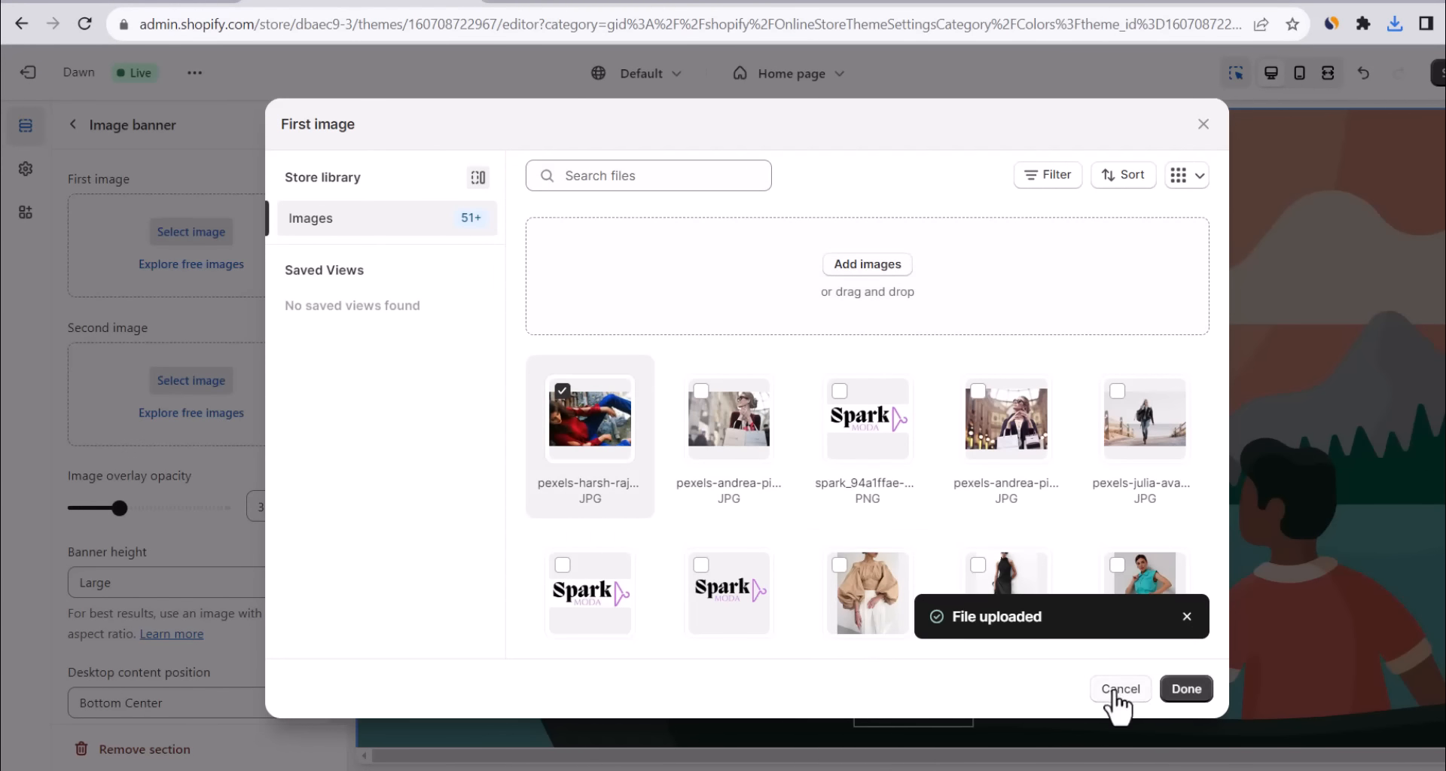
pyautogui.click(1183, 689)
pyautogui.moveTo(120, 696)
pyautogui.mouseDown()
pyautogui.moveTo(100, 688)
pyautogui.moveTo(188, 691)
pyautogui.moveTo(113, 693)
pyautogui.mouseUp()
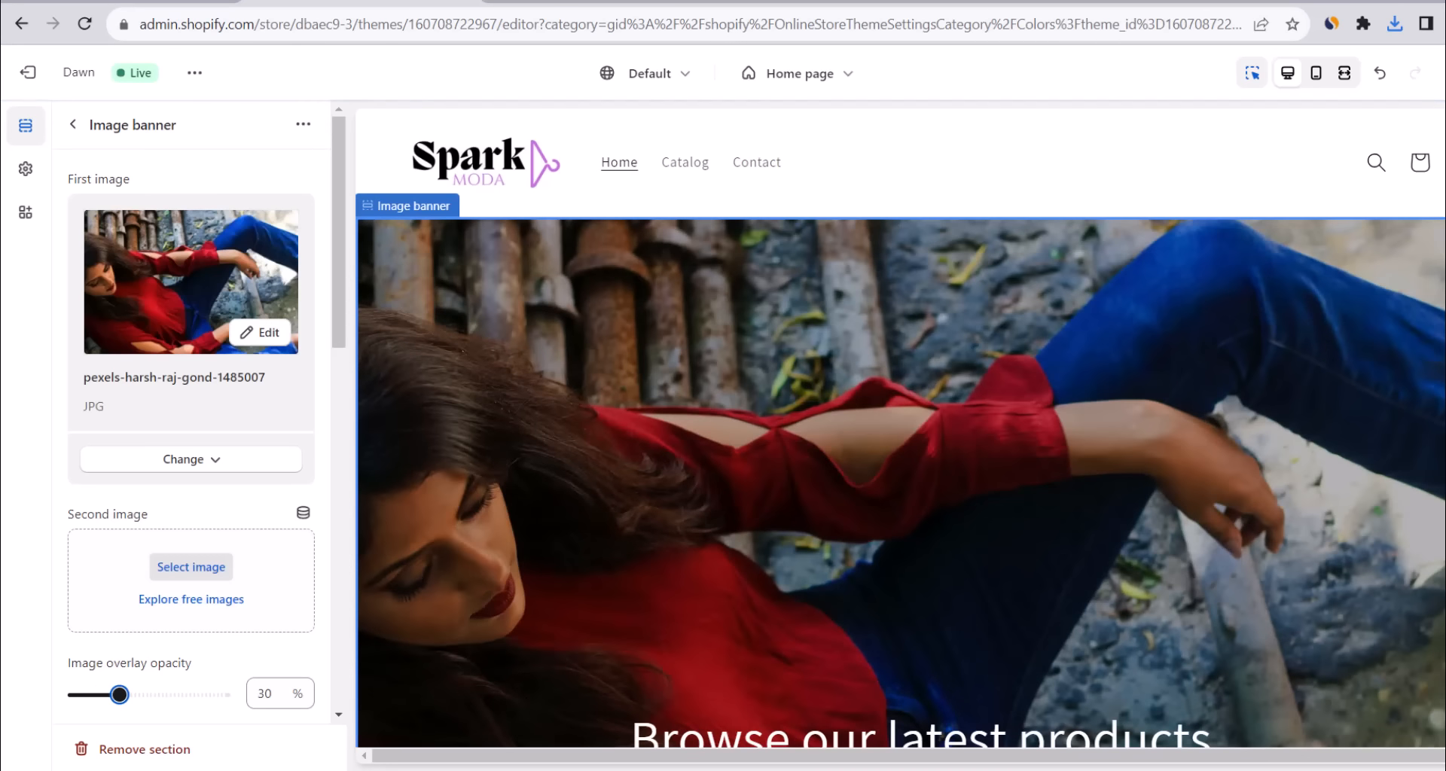
# Preview the store at full width, scroll through it, and return to editing.
pyautogui.click(1344, 80)
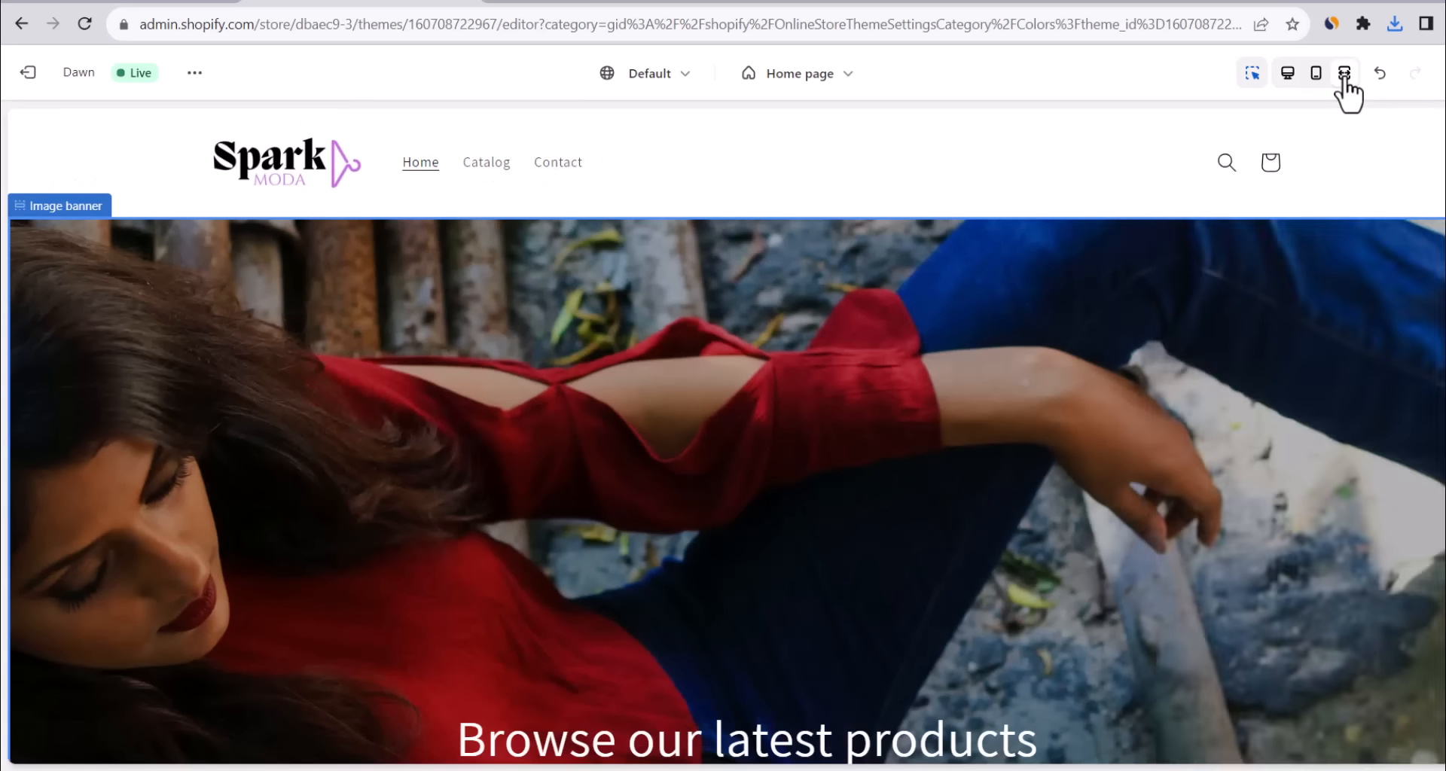
pyautogui.scroll(-4, 726, 452)
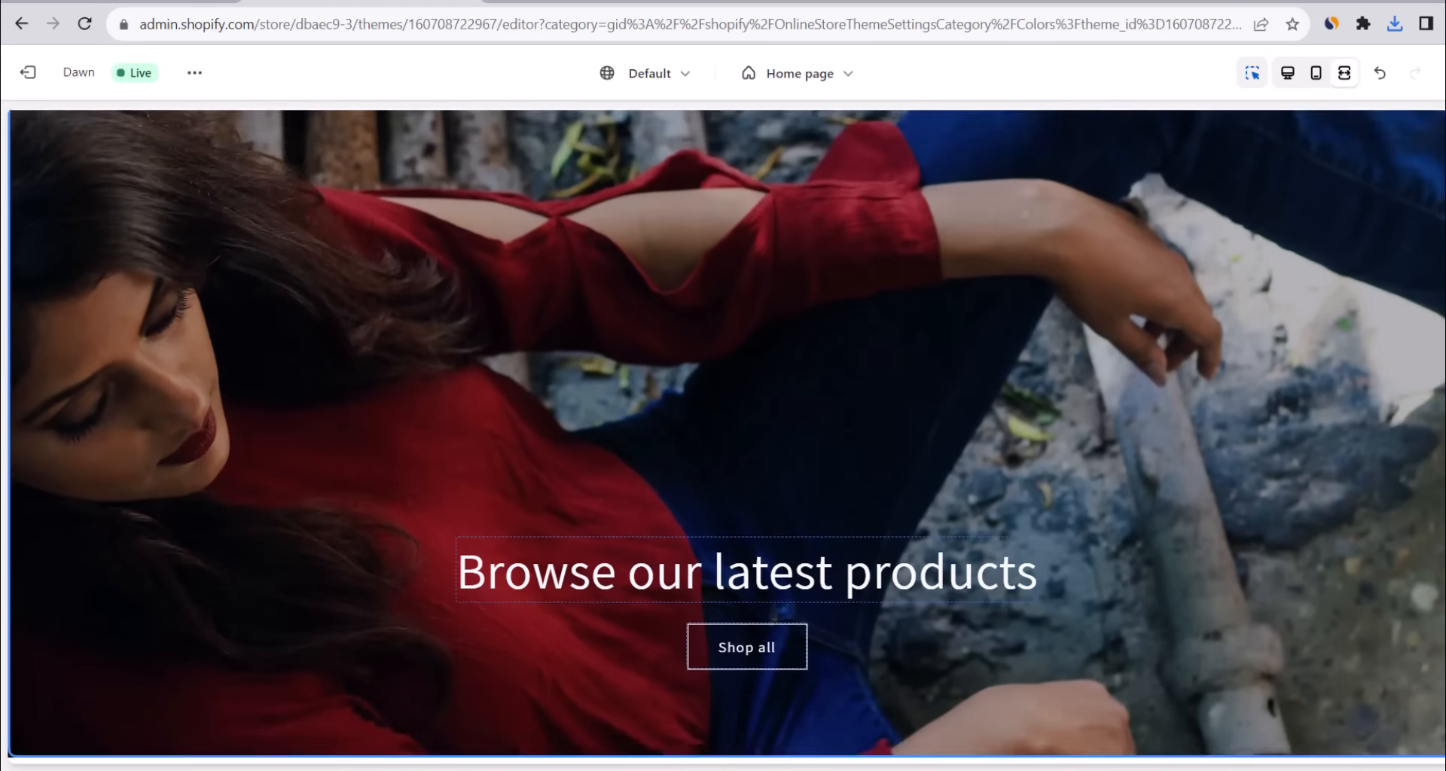
pyautogui.scroll(5, 726, 452)
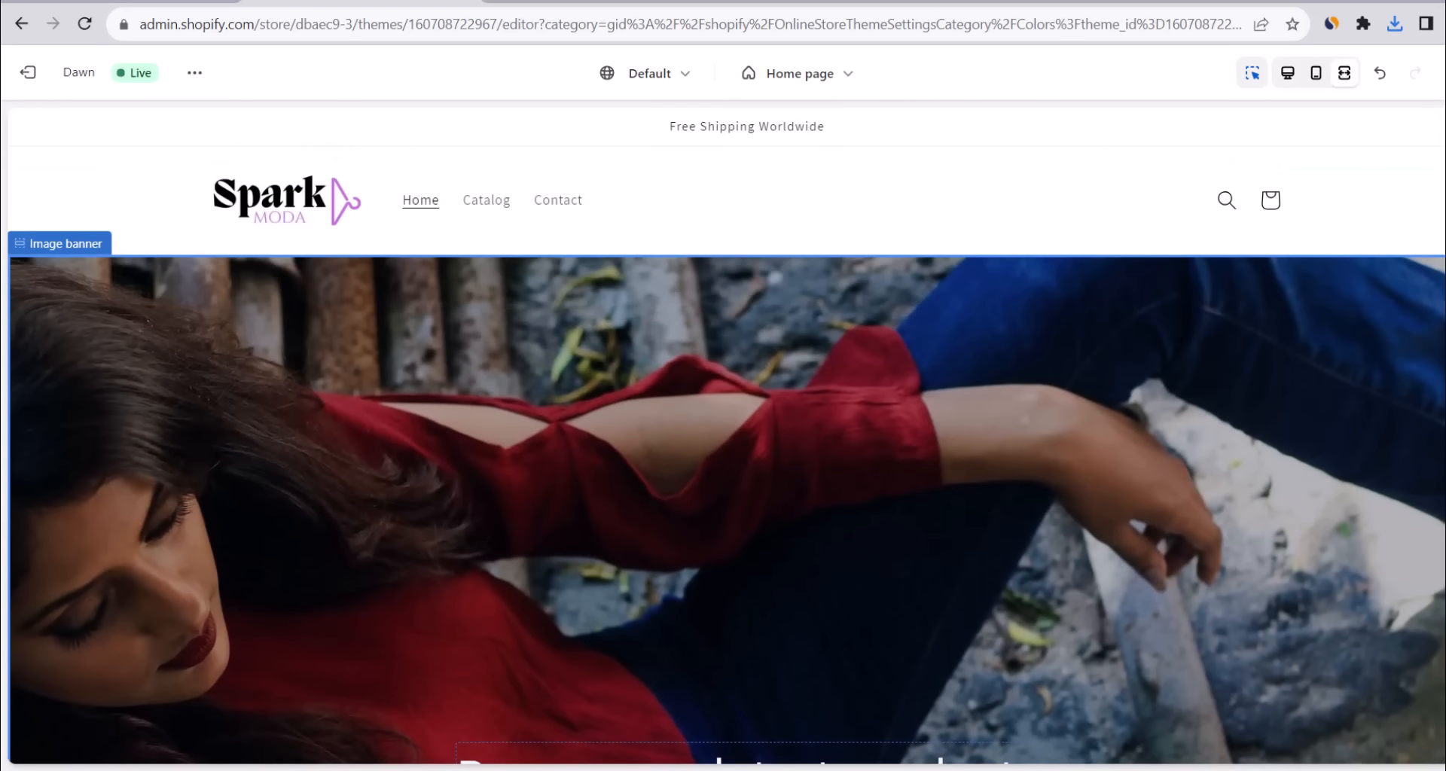
pyautogui.click(1287, 73)
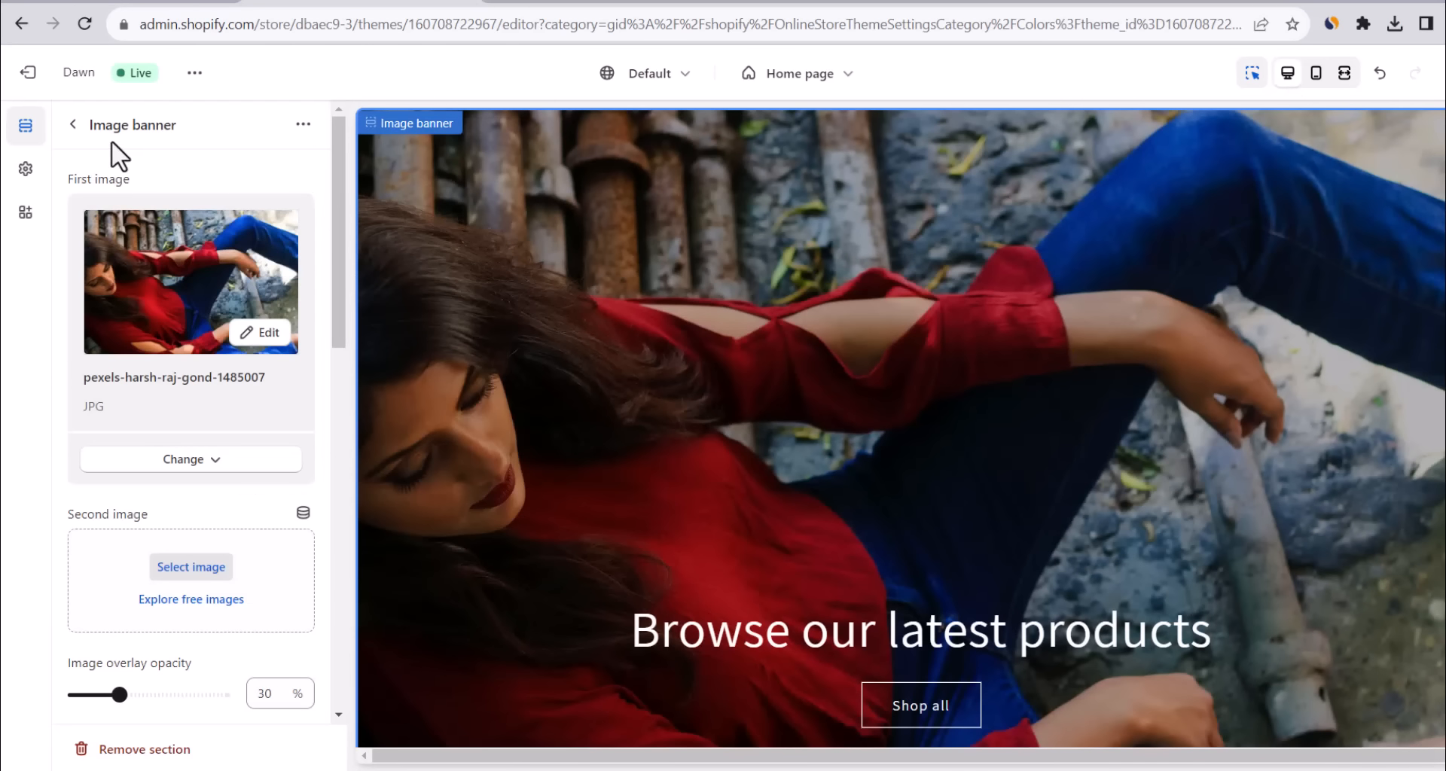
# Replace the banner heading 'Browse our latest products' with 'Complement your flawless beauty!'.
pyautogui.click(72, 125)
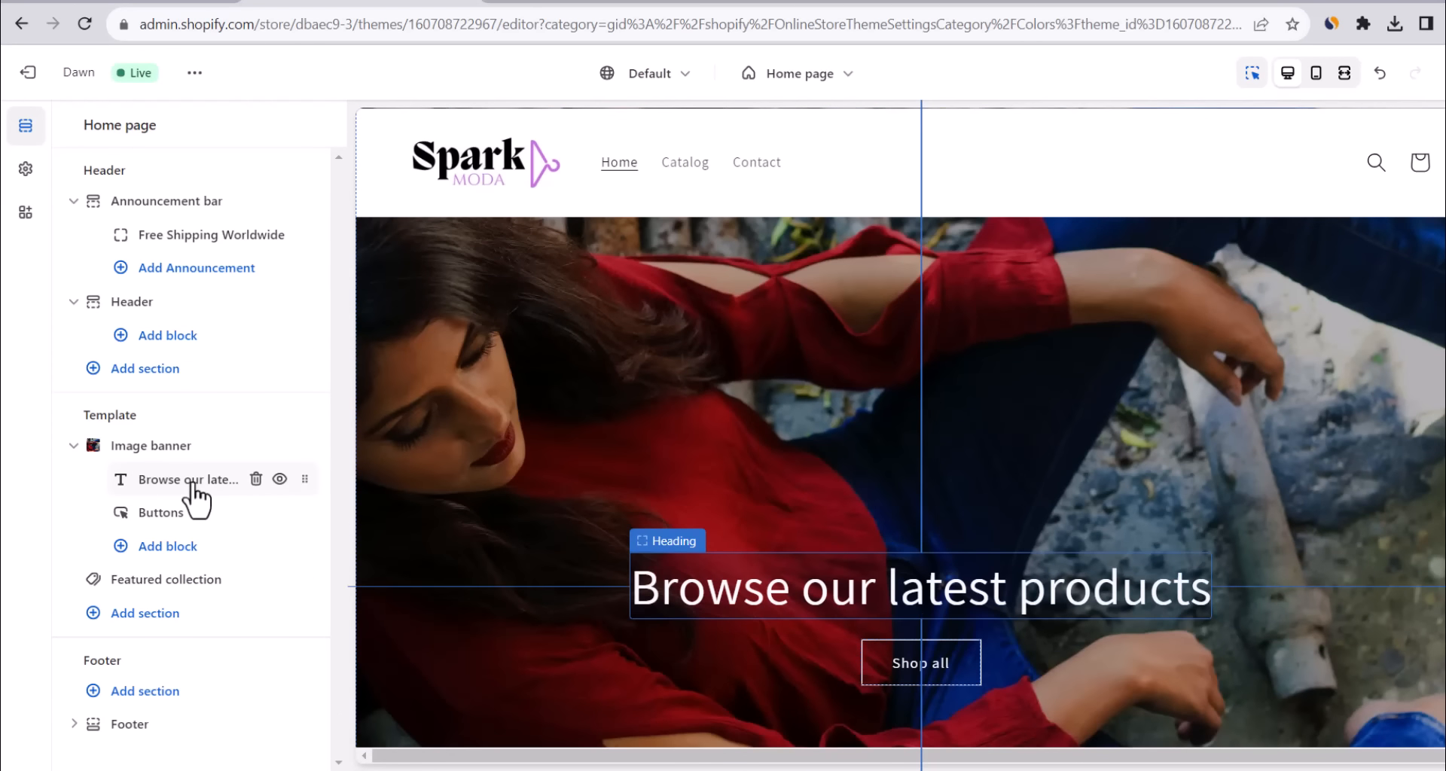
pyautogui.click(190, 485)
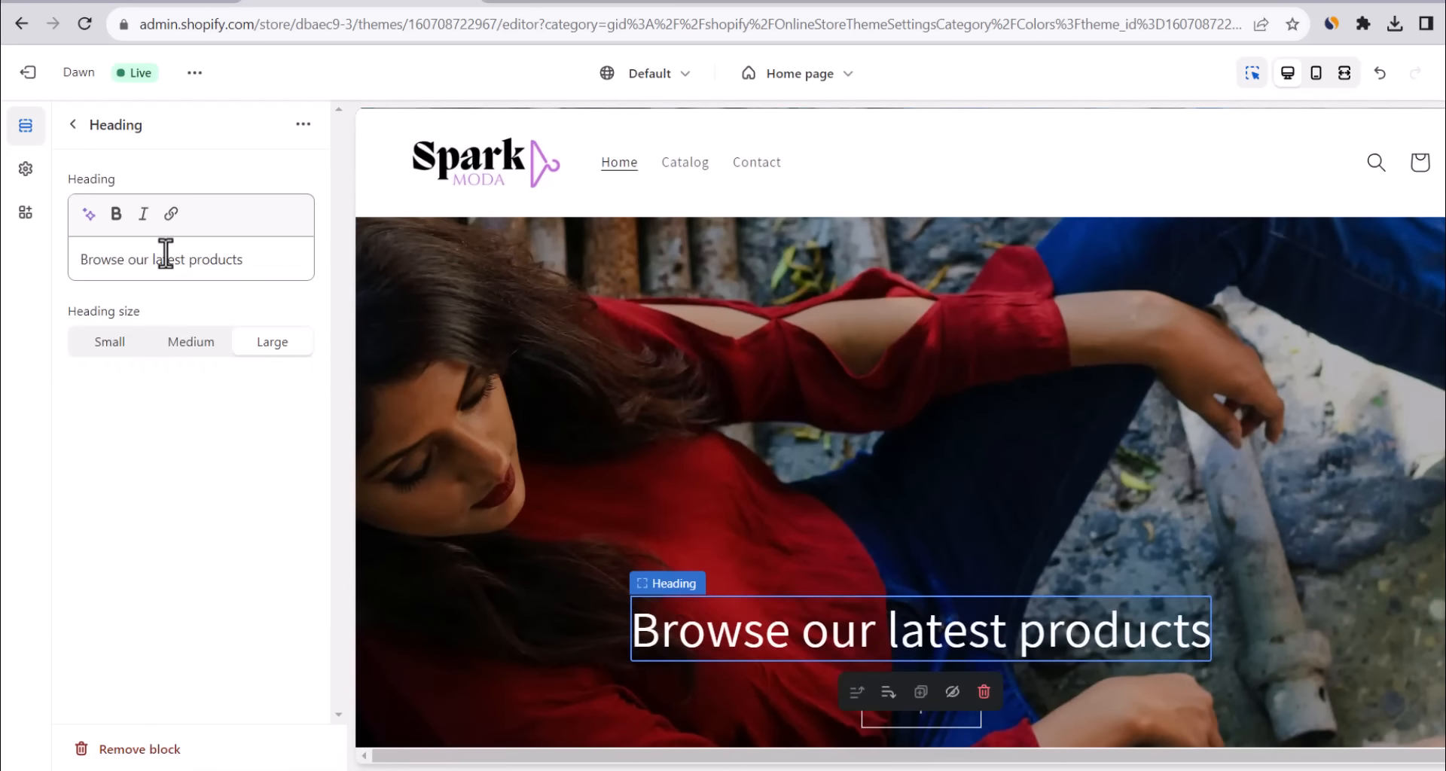
pyautogui.tripleClick(166, 253)
pyautogui.write('Complement your flawless beauty')
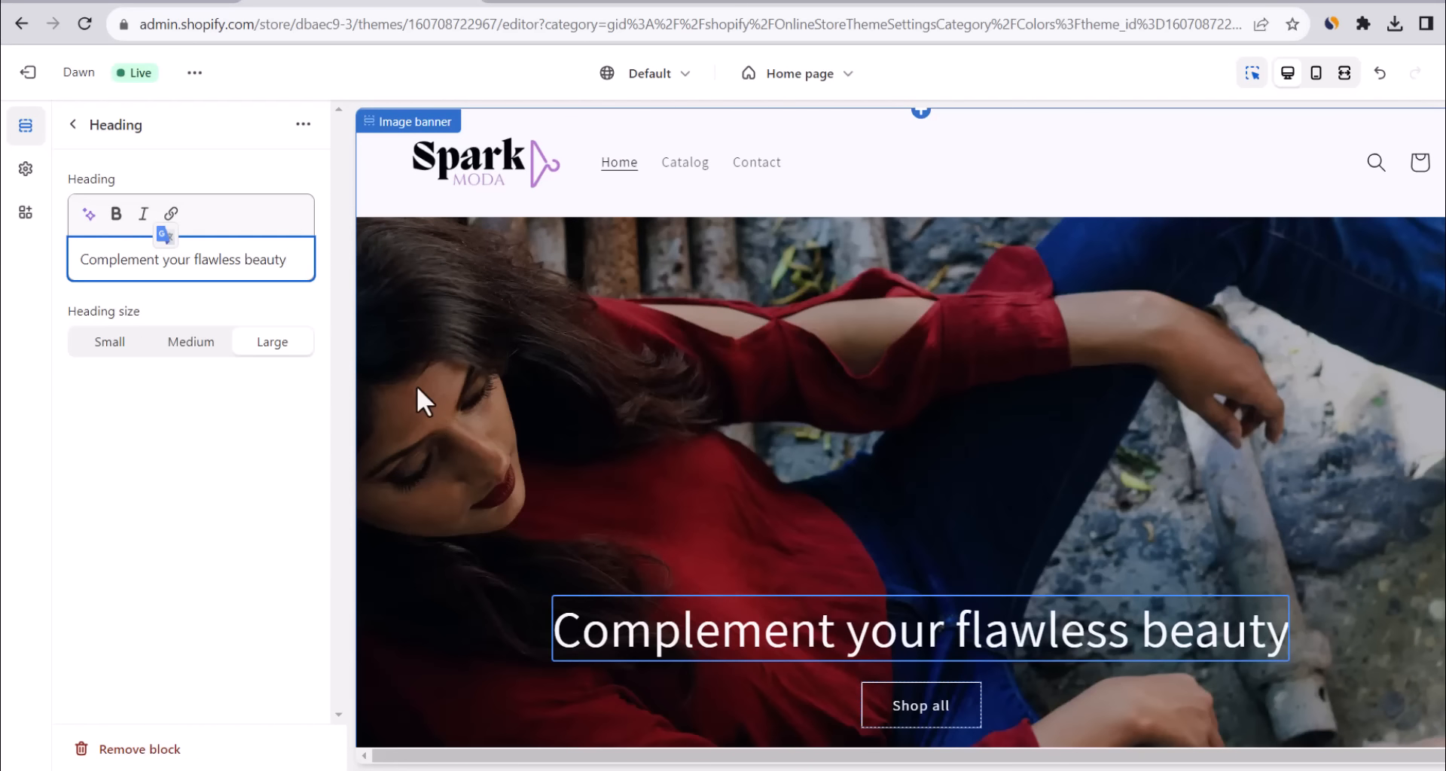
pyautogui.write('!')
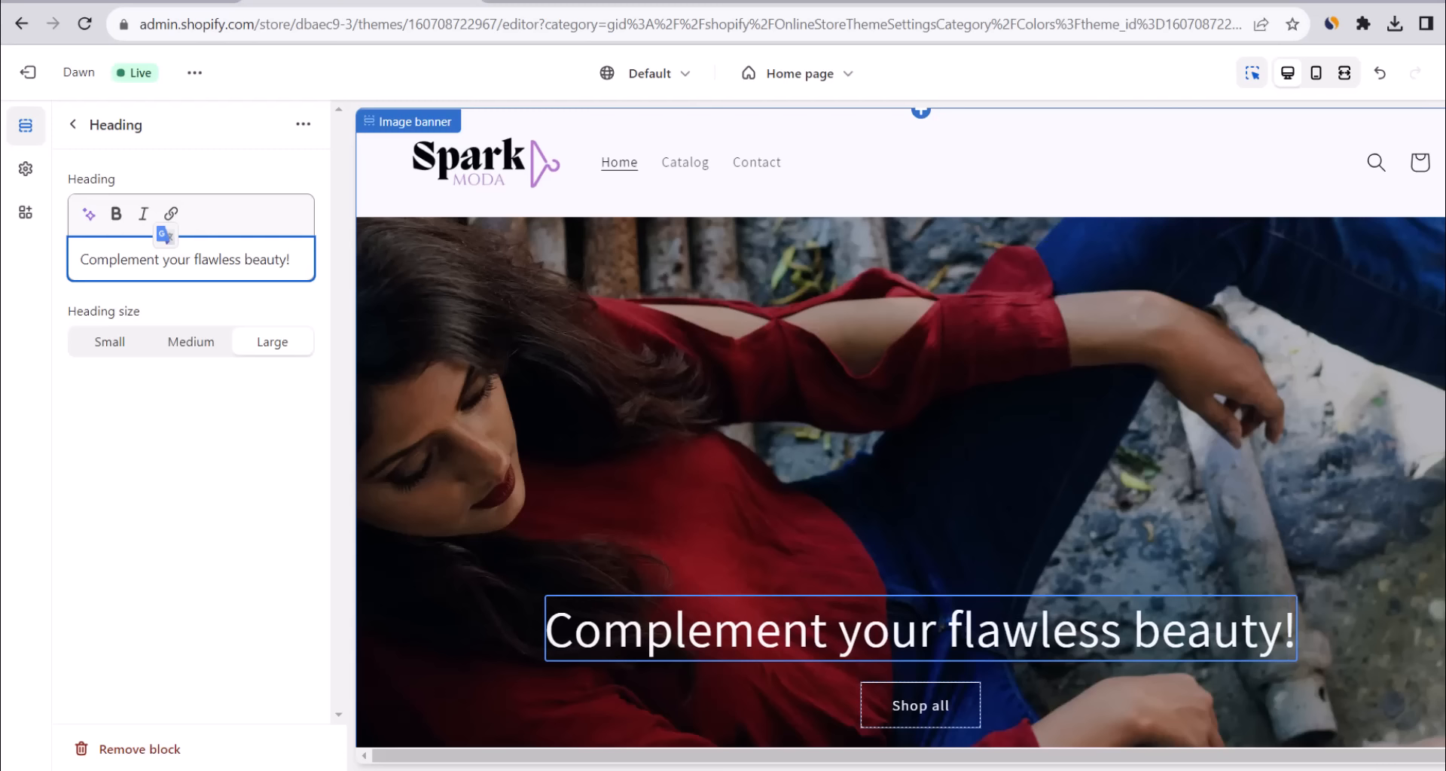
pyautogui.click(73, 124)
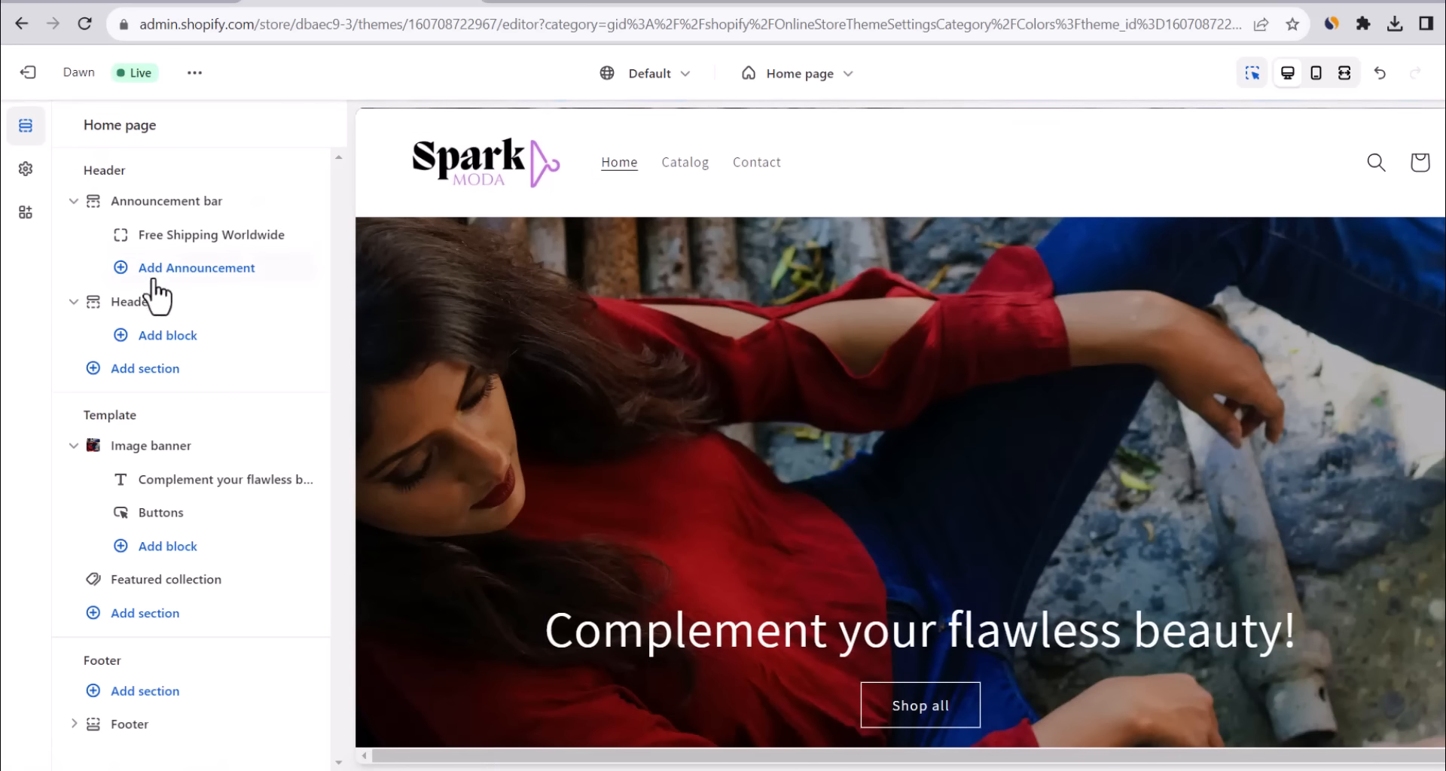
pyautogui.click(163, 520)
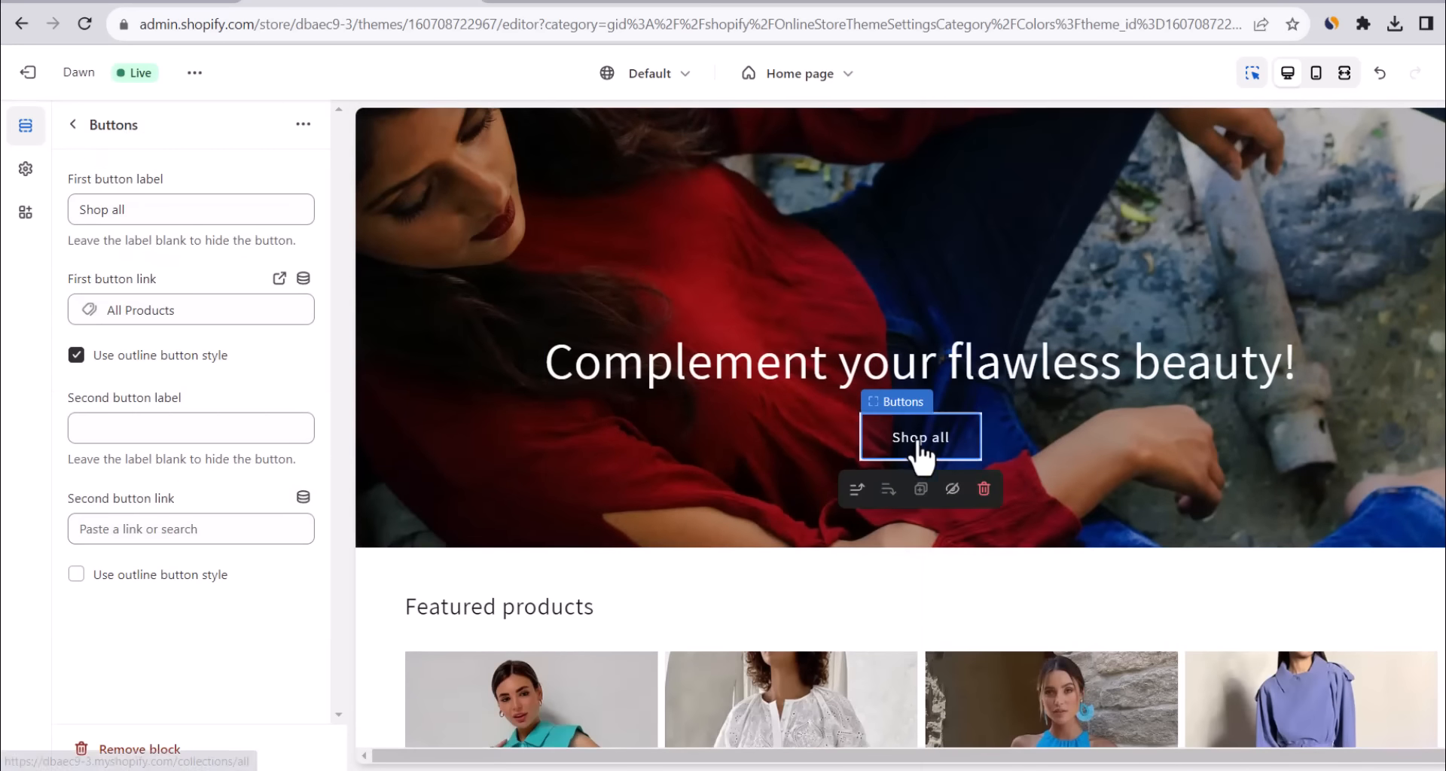
# Browse the Shop all button's Collections and Products link options, leaving it on All Products.
pyautogui.click(121, 211)
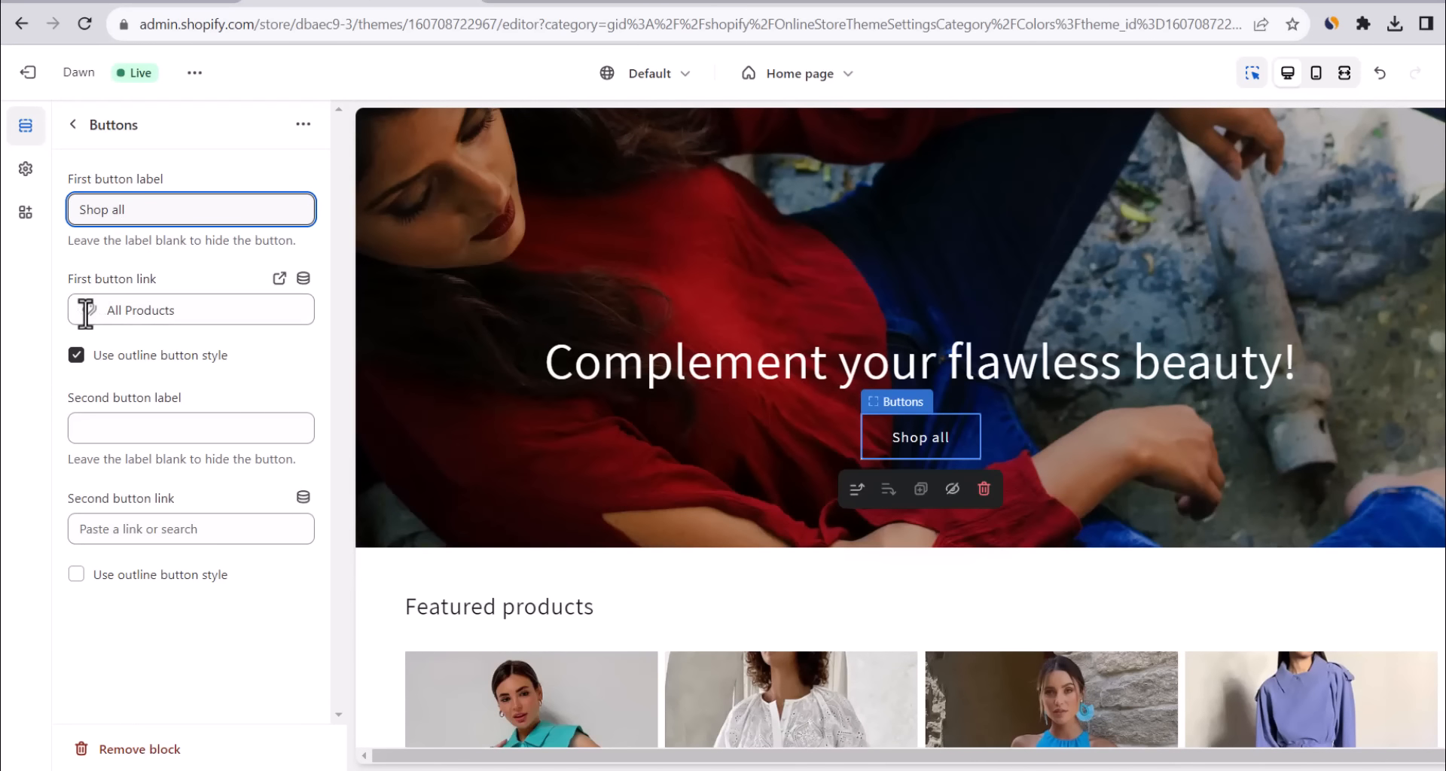
pyautogui.click(238, 300)
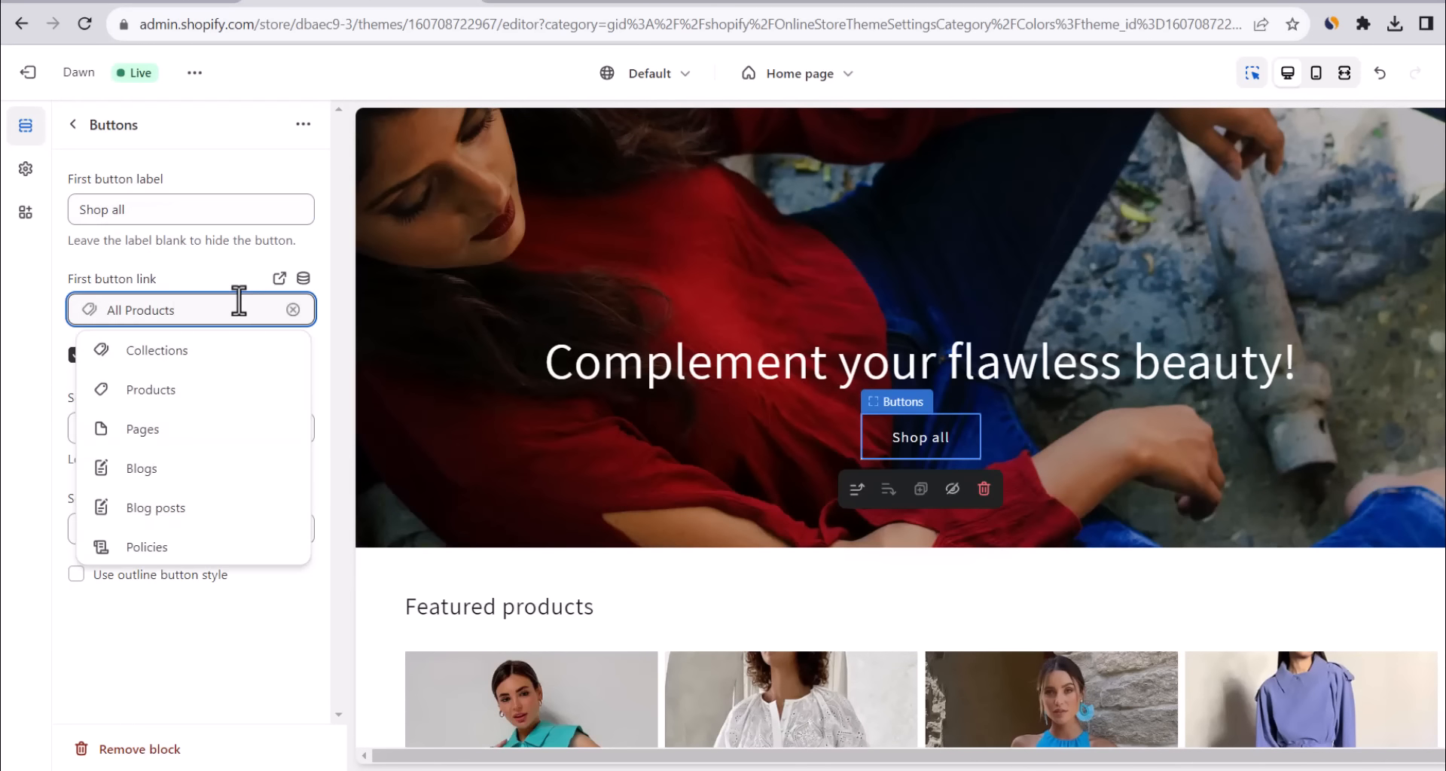
pyautogui.click(173, 351)
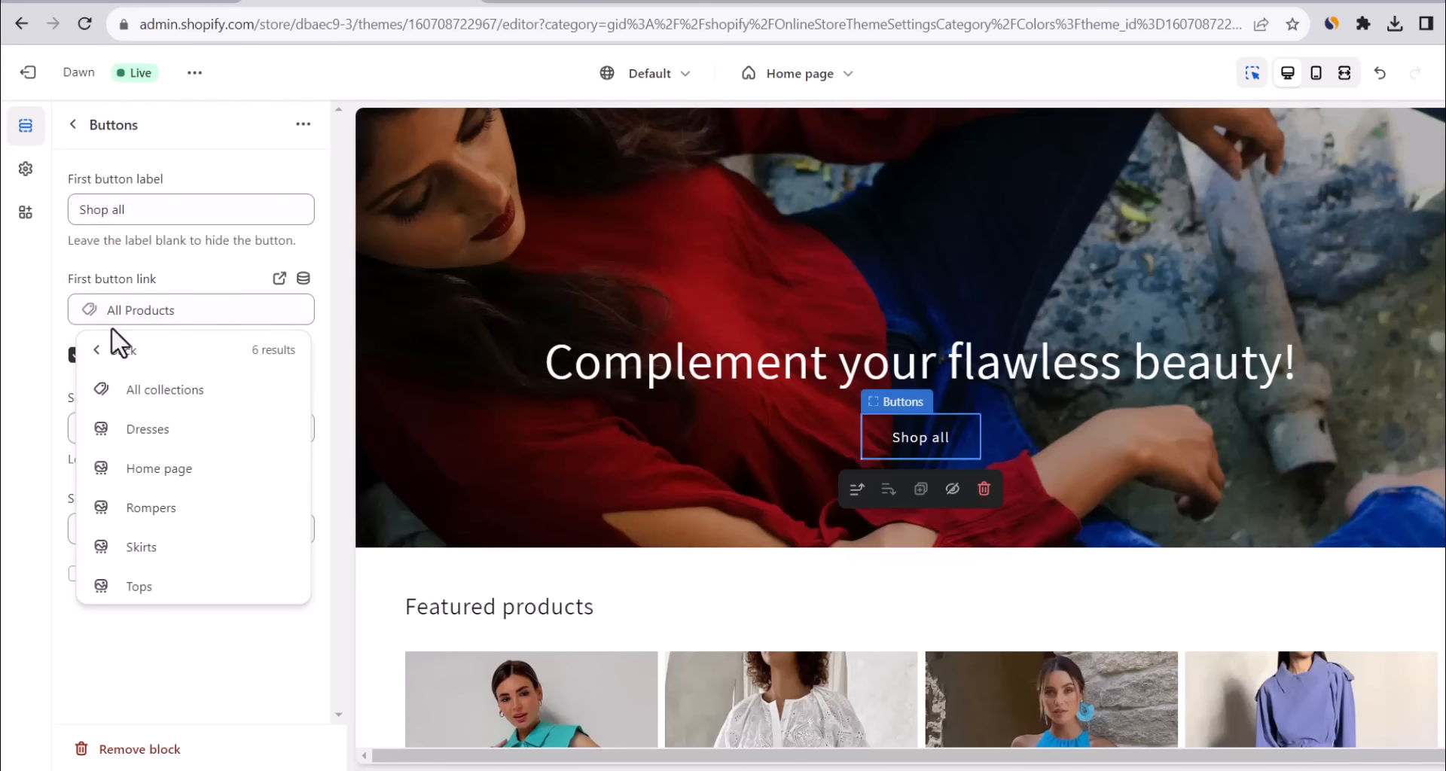
pyautogui.click(96, 353)
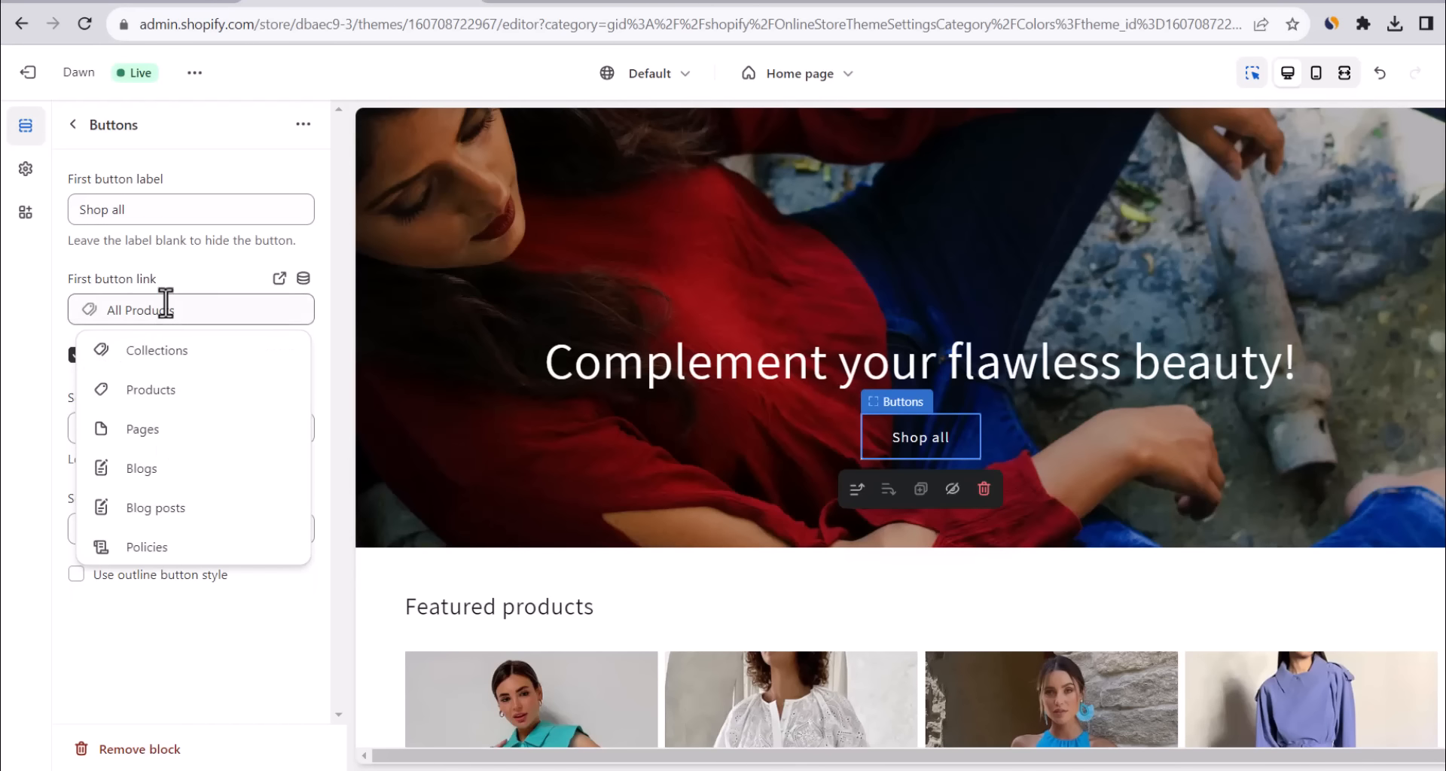
pyautogui.click(138, 393)
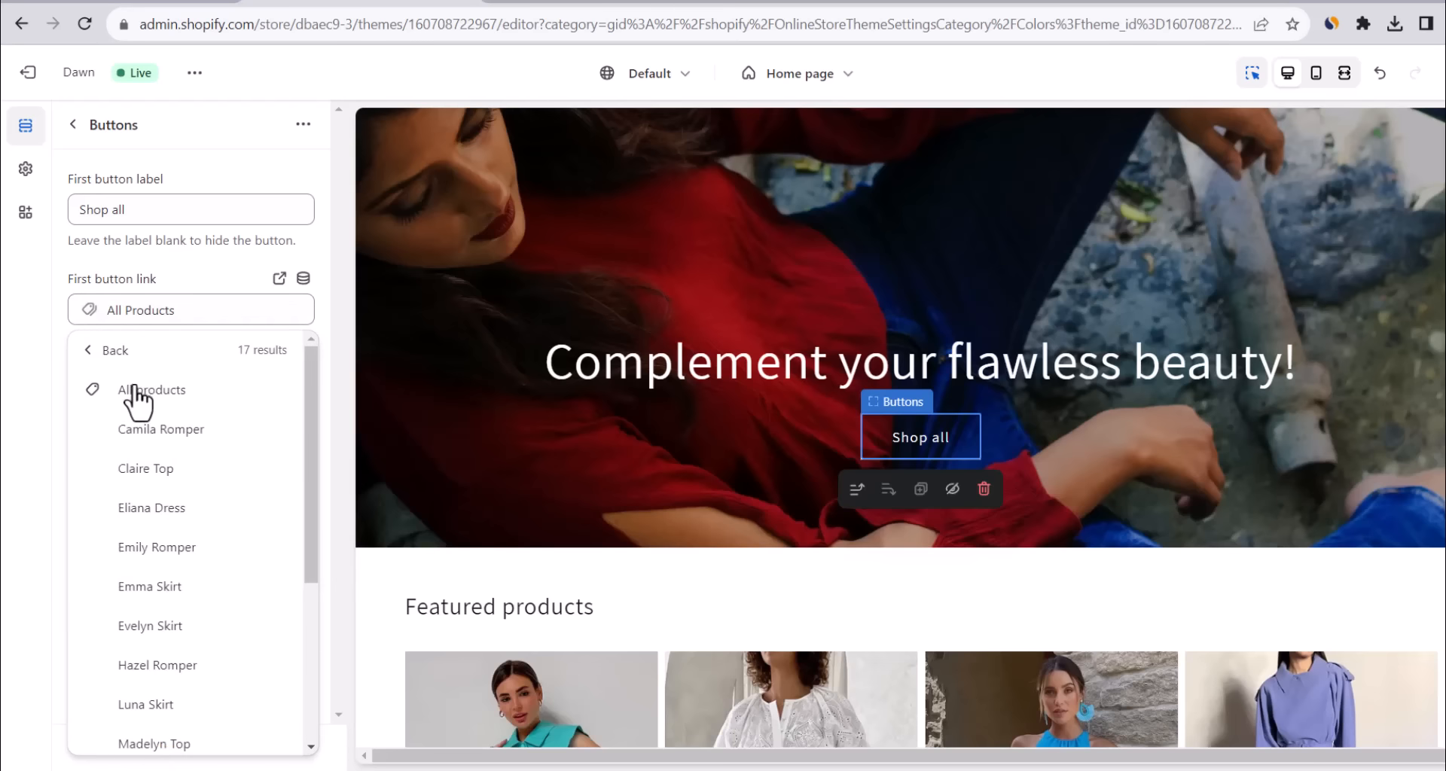
pyautogui.click(95, 351)
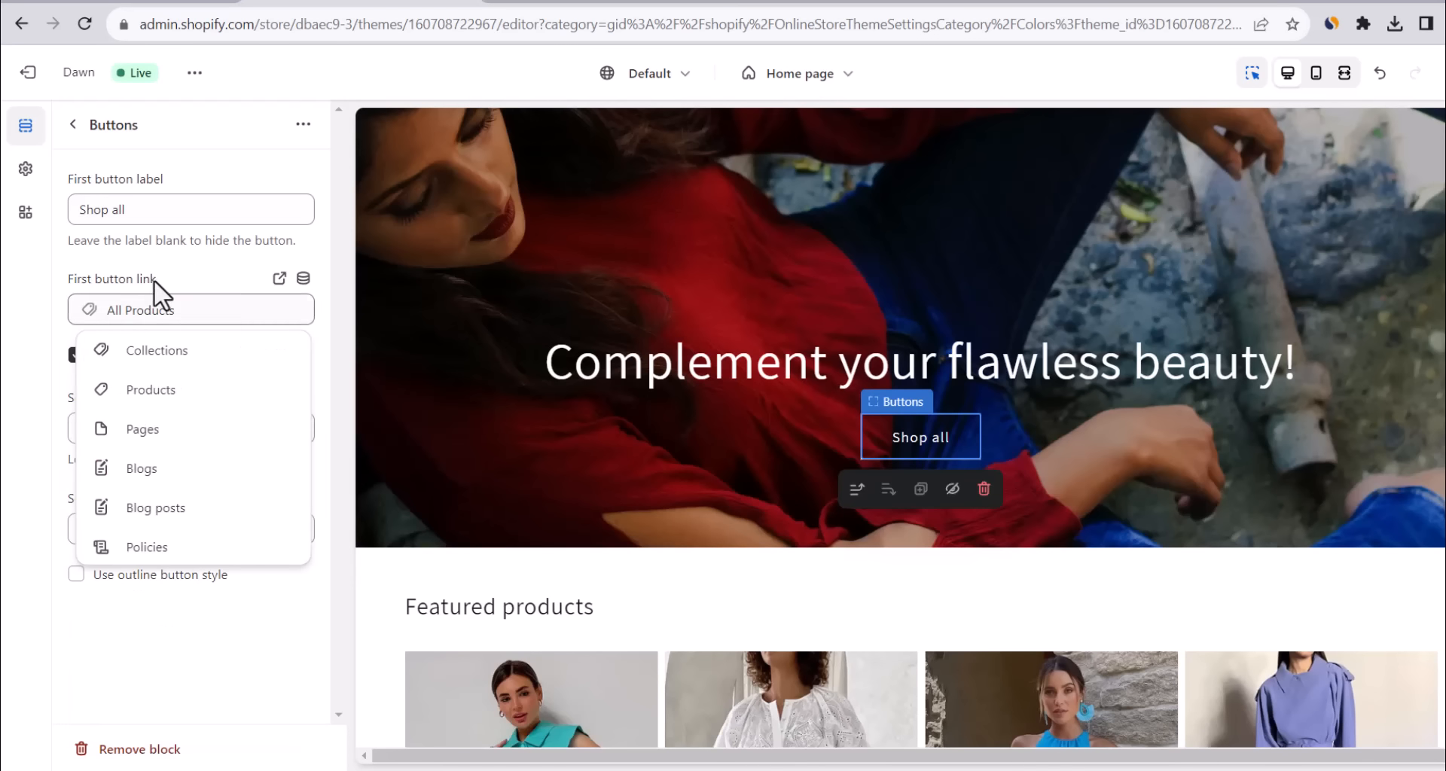
pyautogui.click(74, 125)
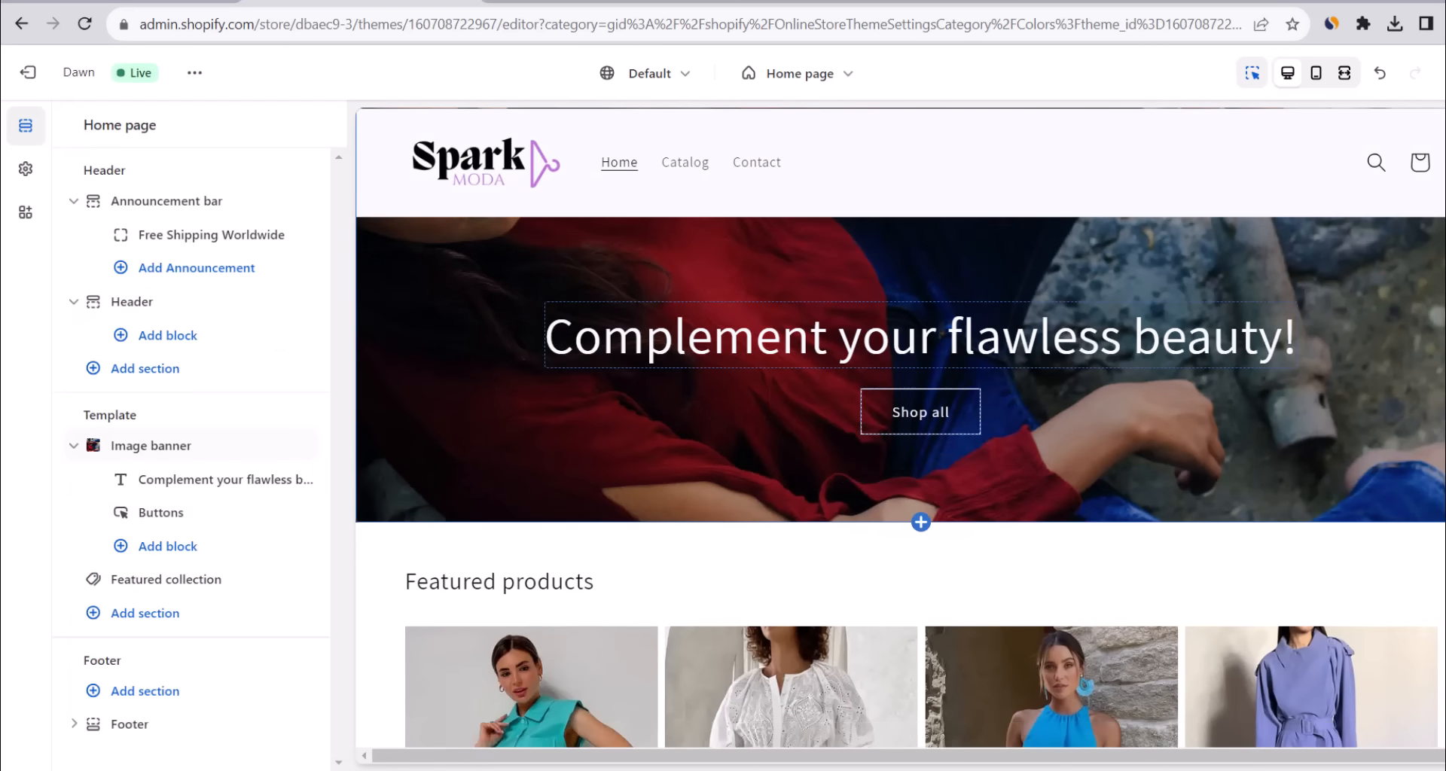
pyautogui.scroll(-4, 527, 444)
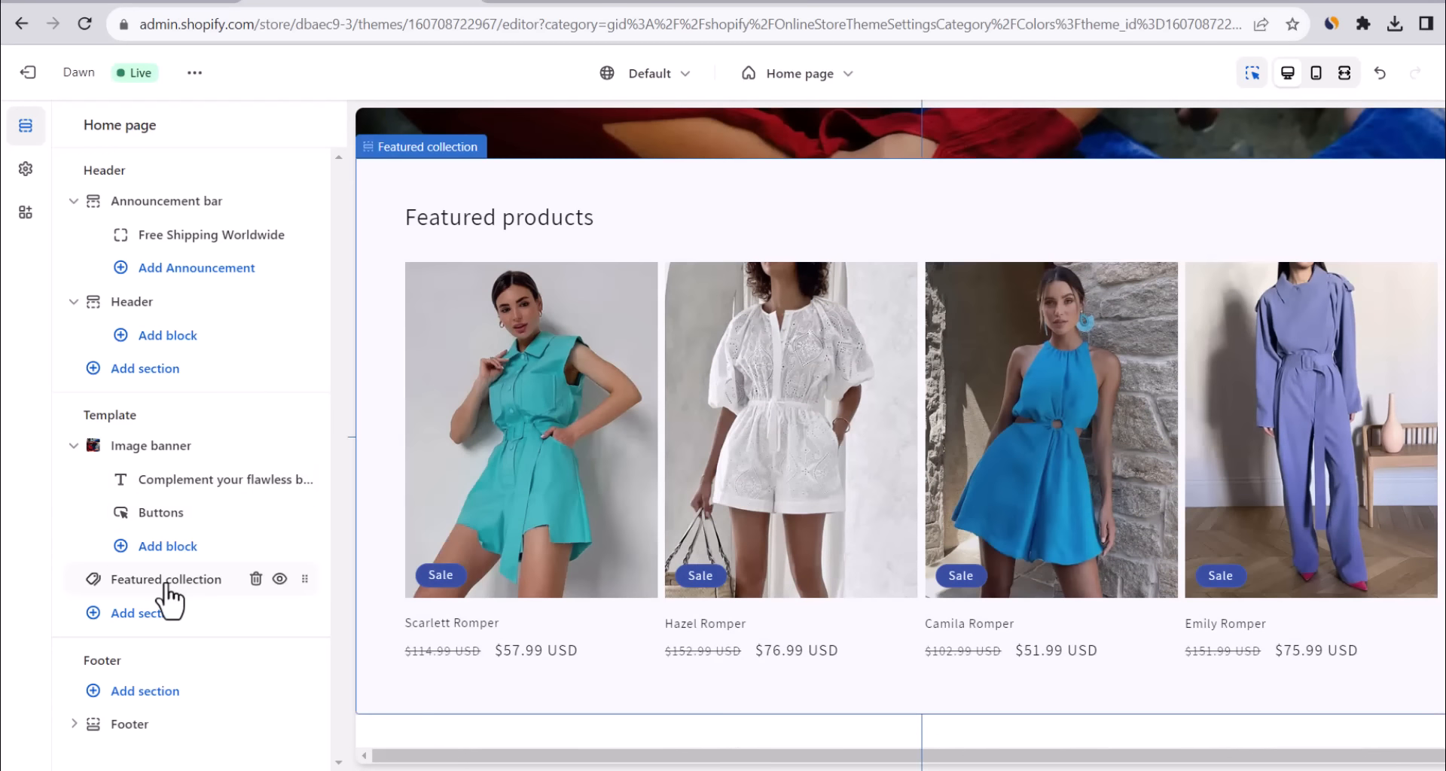
# Rename the Featured collection section heading to 'Best Selling'.
pyautogui.click(166, 586)
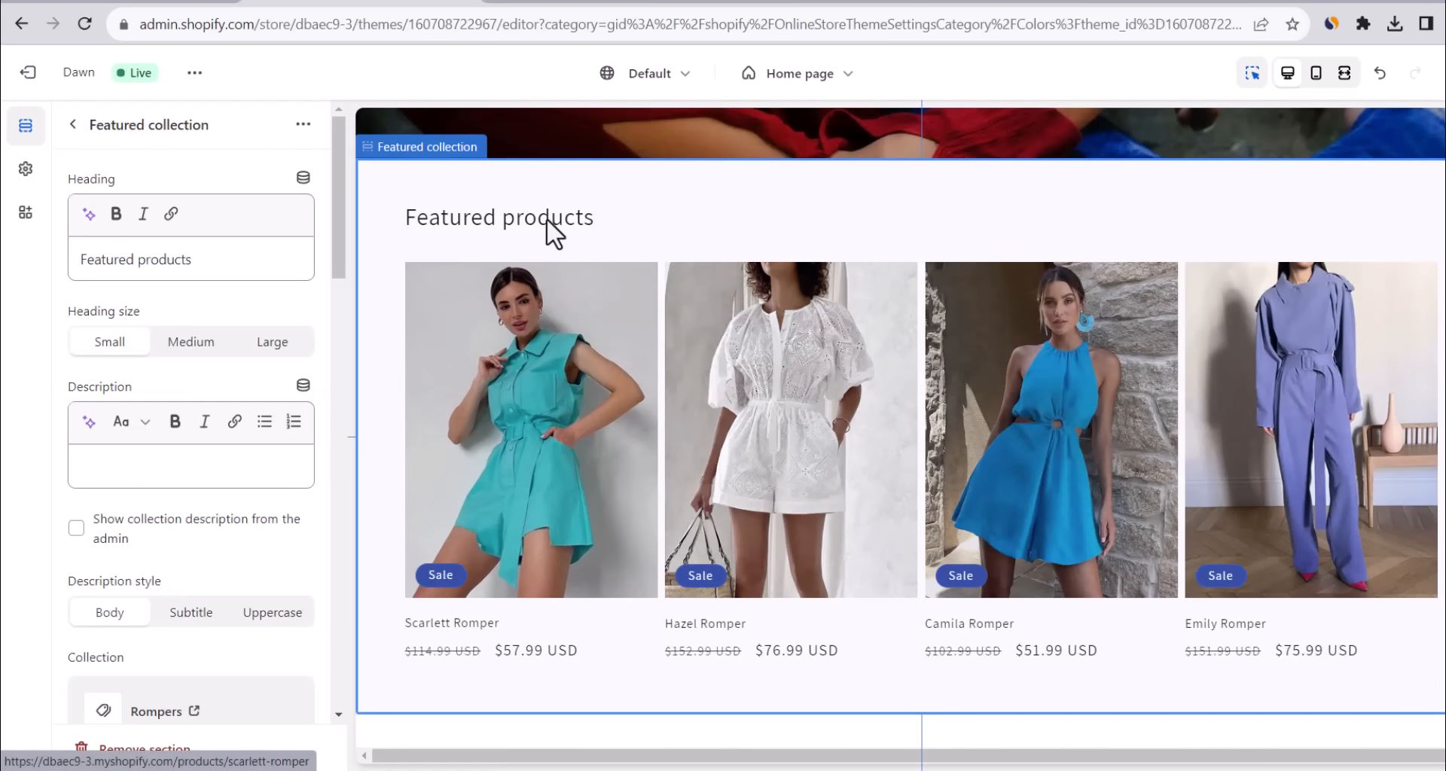
pyautogui.tripleClick(136, 259)
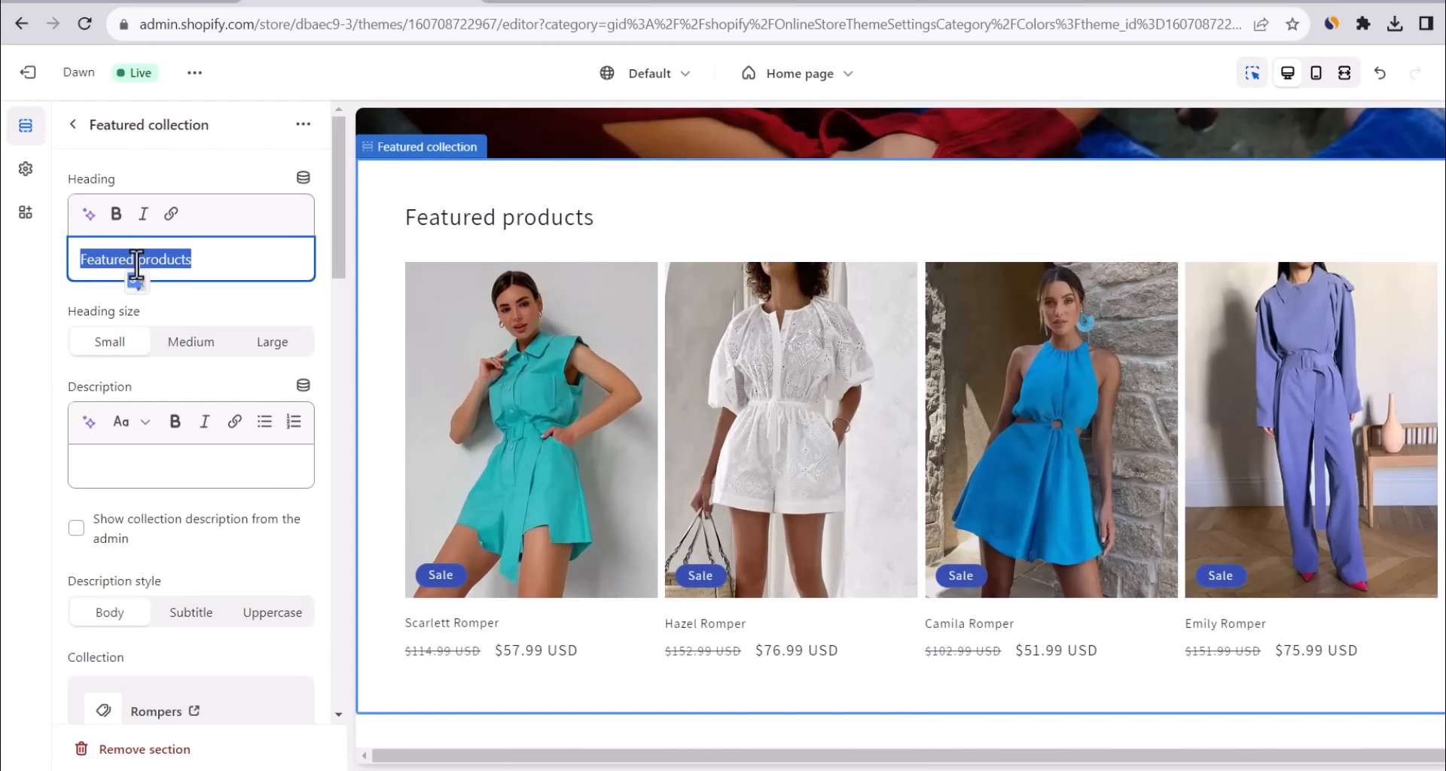
pyautogui.write('Best Se')
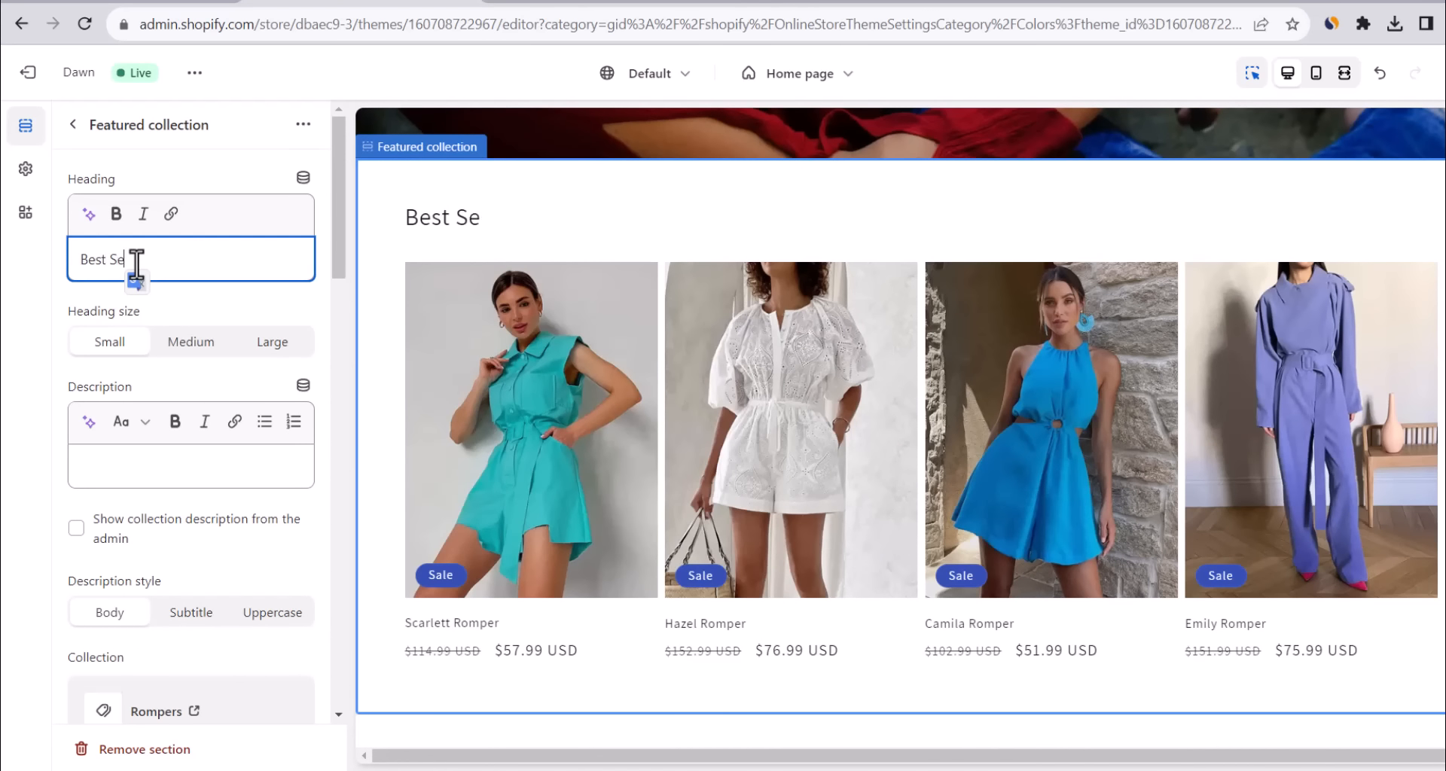
pyautogui.write('lling')
pyautogui.moveTo(336, 228); pyautogui.dragTo(340, 287)
# Switch the section's collection from Rompers to Home page and save the theme.
pyautogui.click(185, 543)
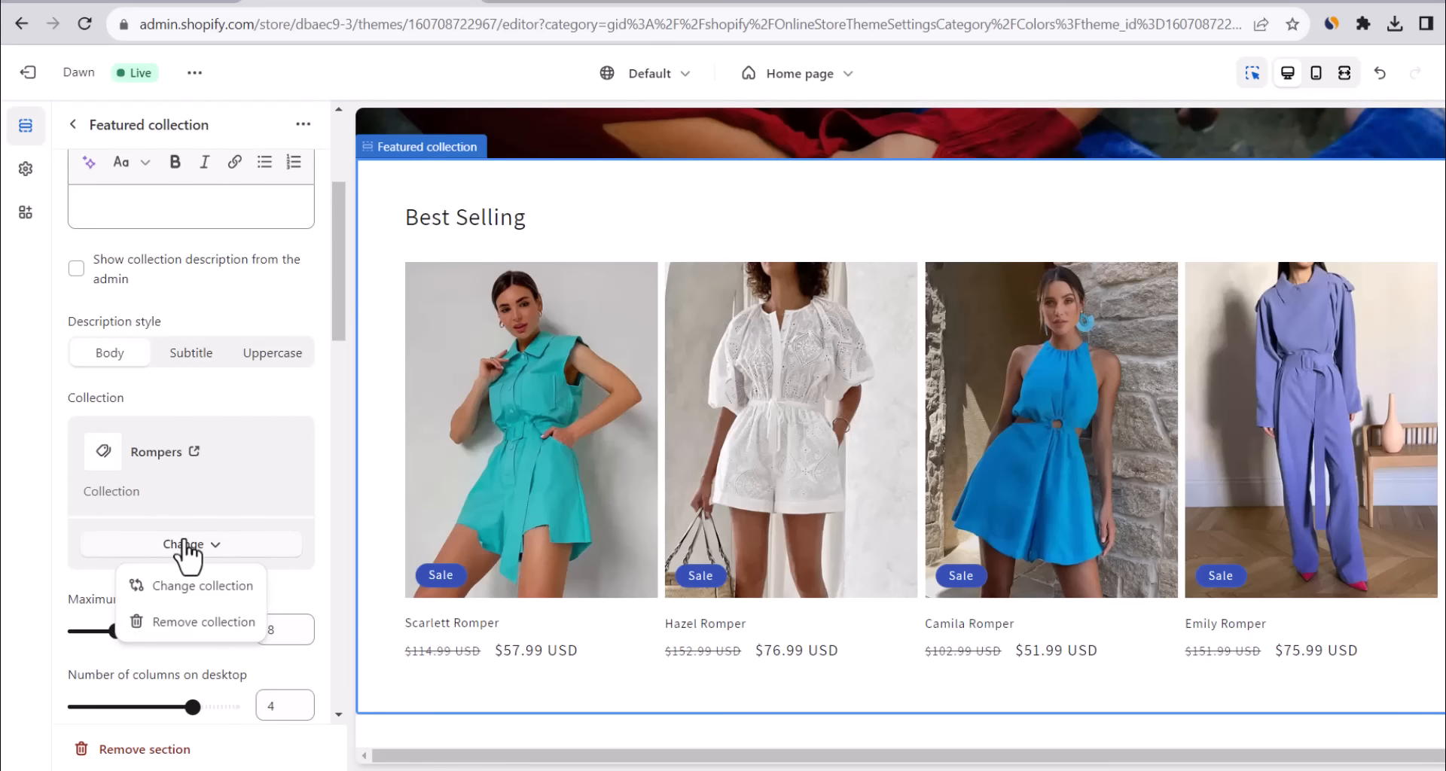
pyautogui.click(186, 587)
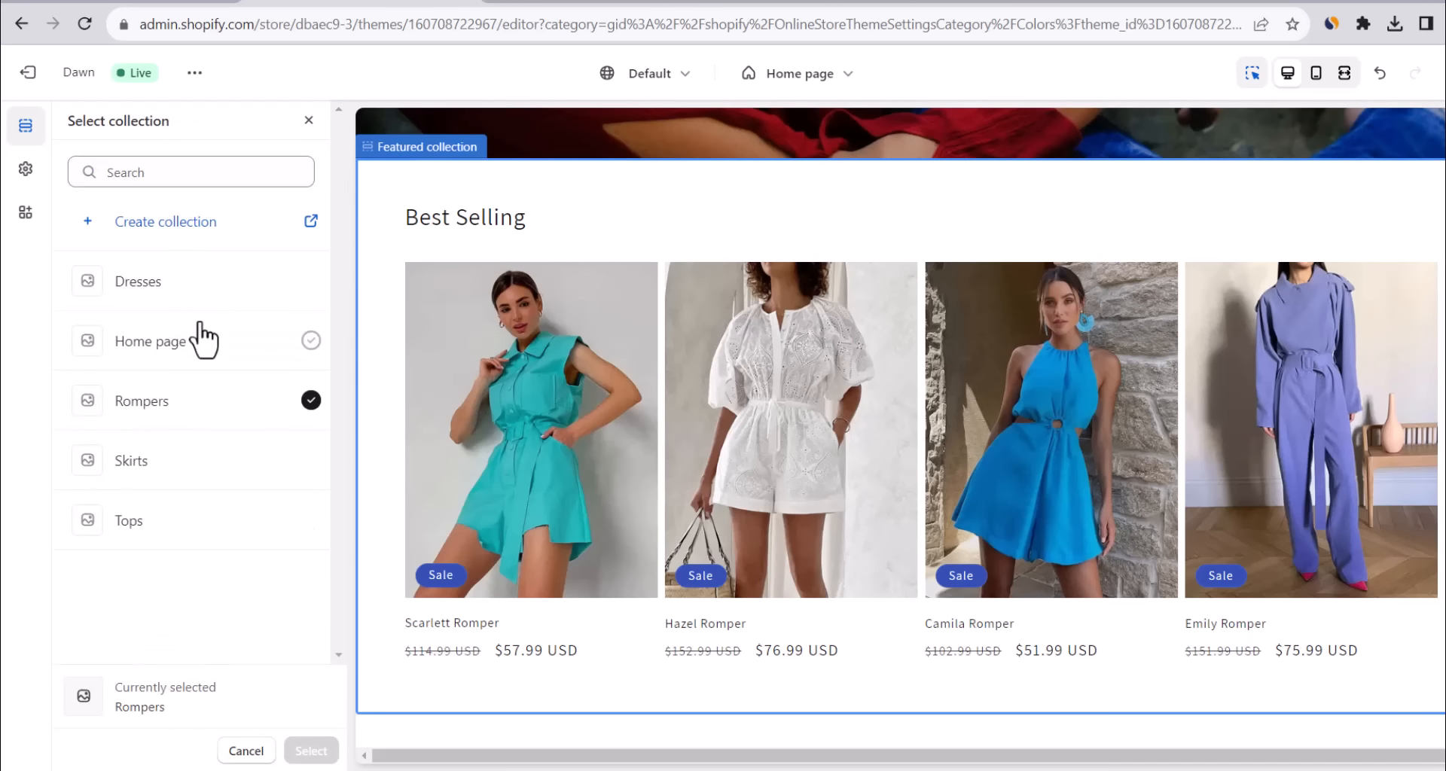
pyautogui.click(172, 341)
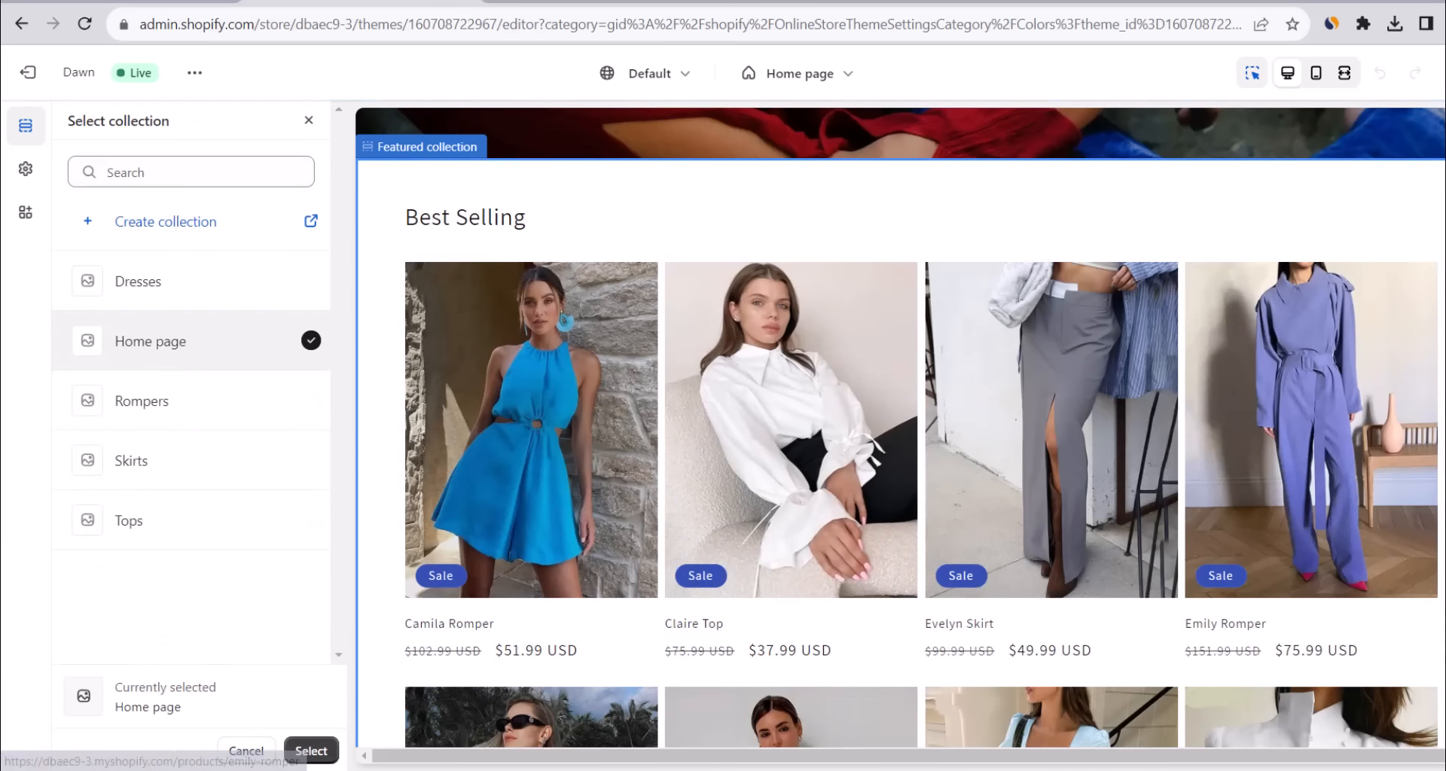
pyautogui.scroll(-3, 836, 343)
pyautogui.scroll(2, 836, 343)
pyautogui.scroll(2, 900, 427)
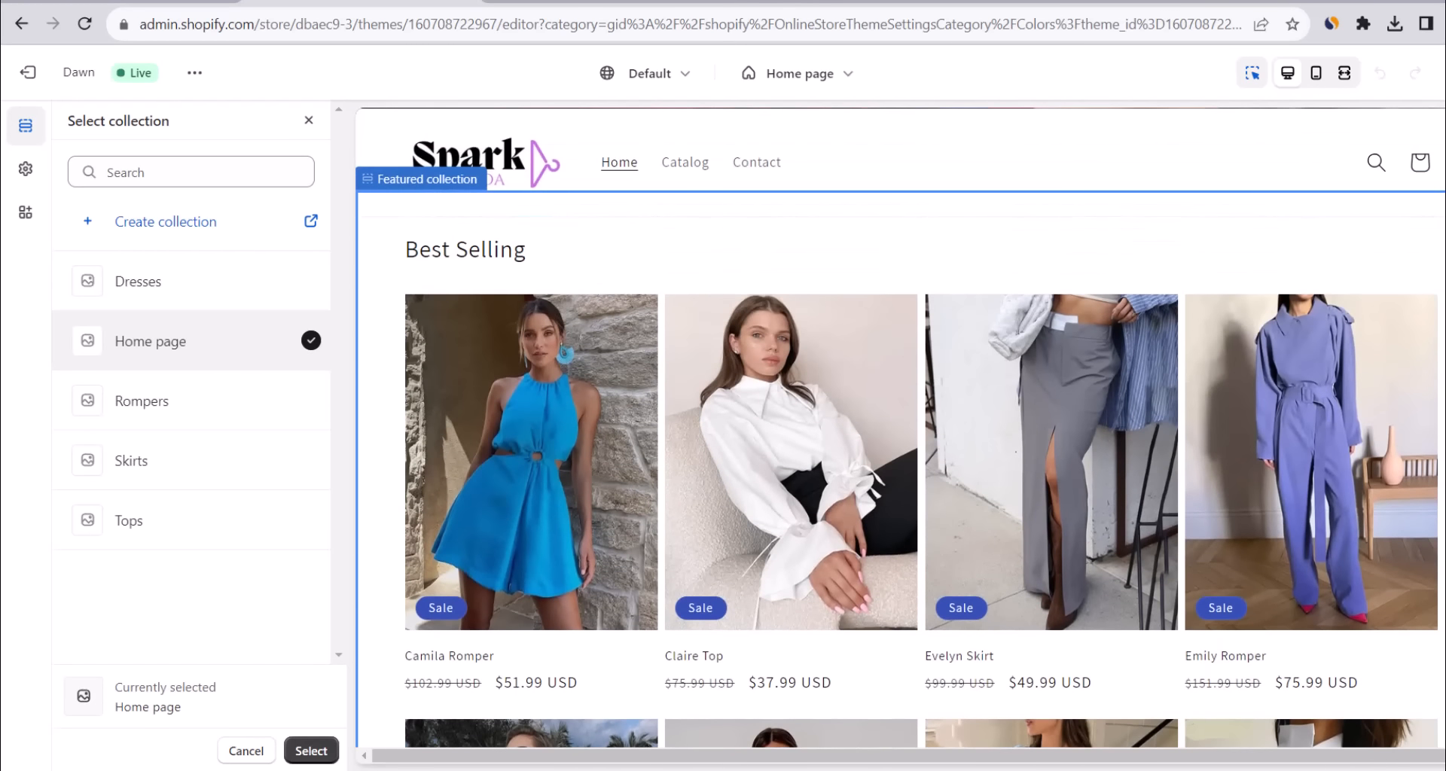
pyautogui.click(315, 749)
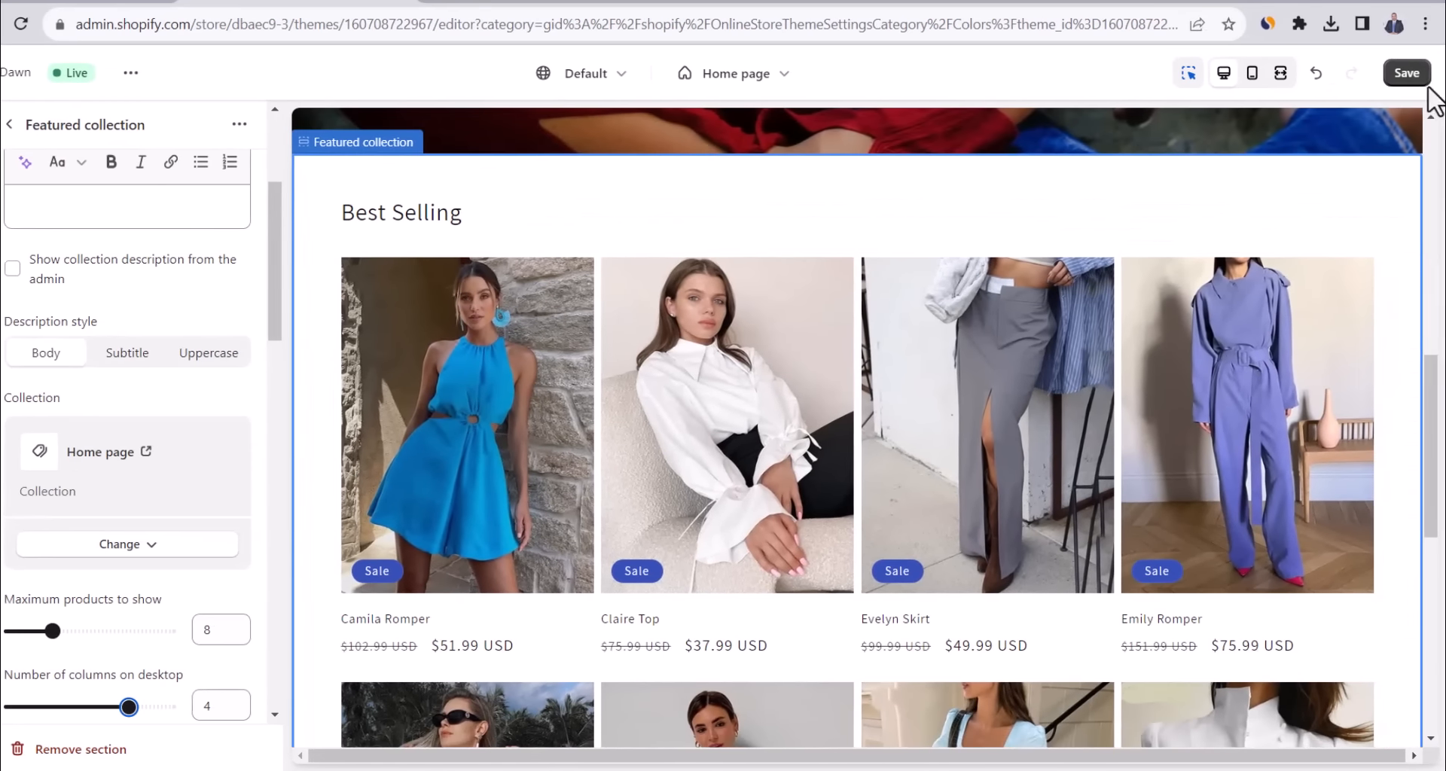
pyautogui.click(1445, 74)
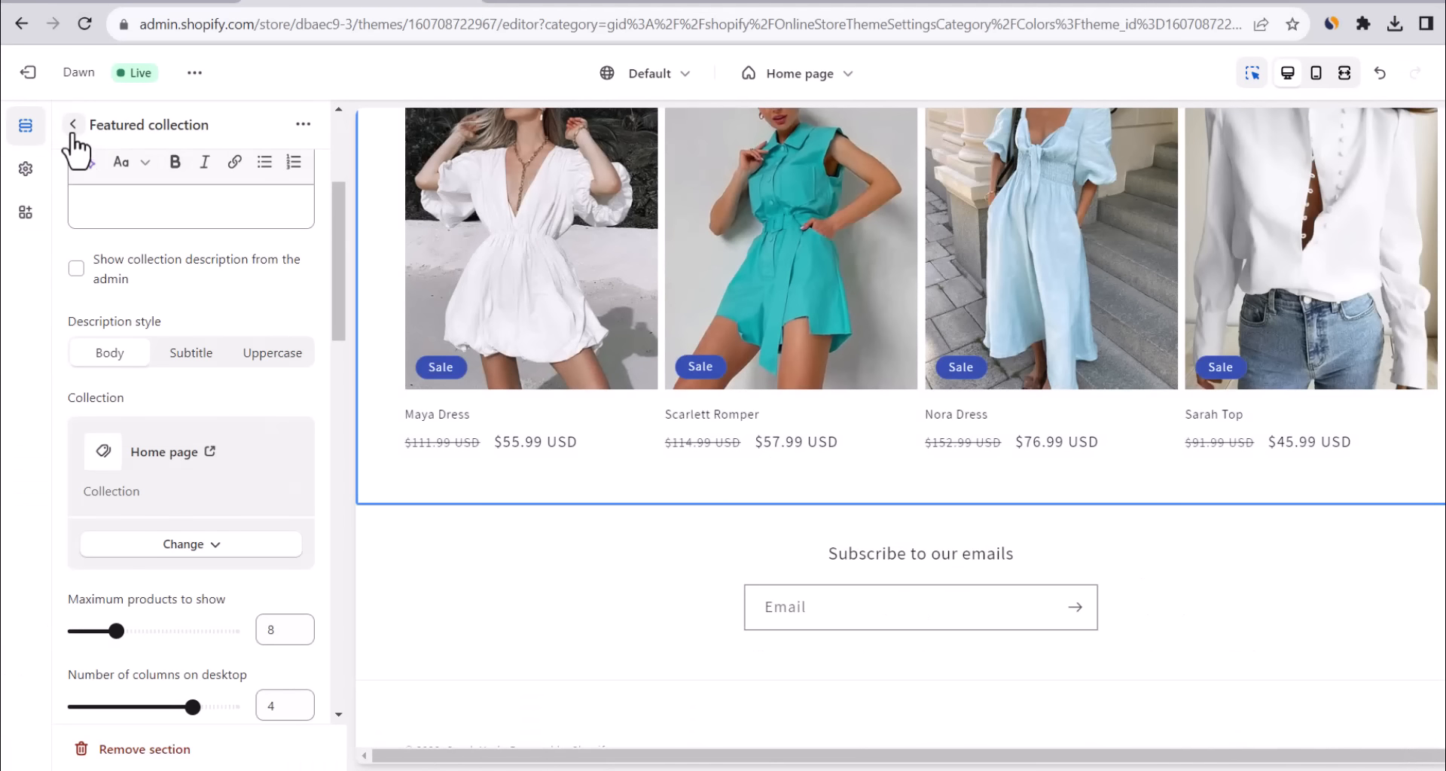
pyautogui.click(73, 128)
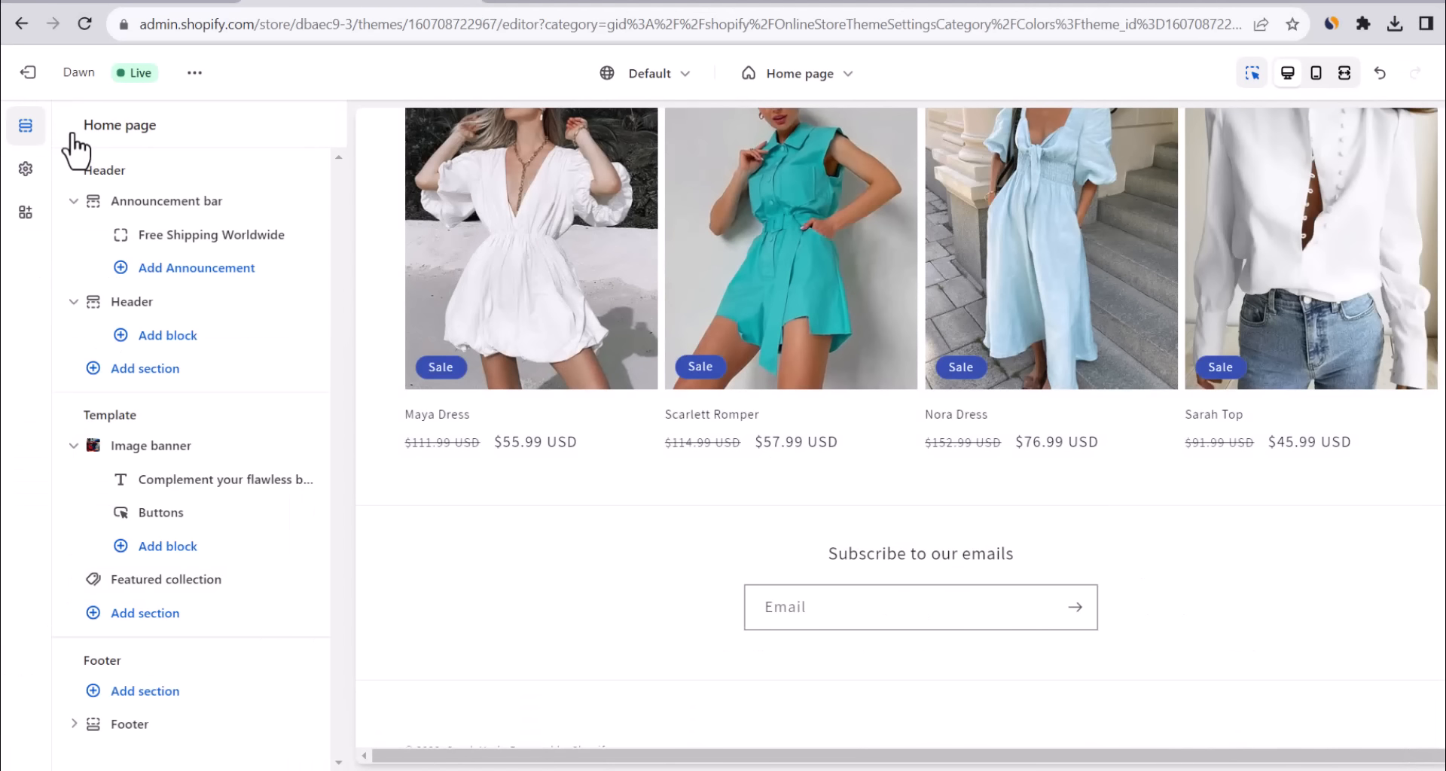
# Add a Collection list section below Best Selling and give it a fourth collection card.
pyautogui.click(150, 621)
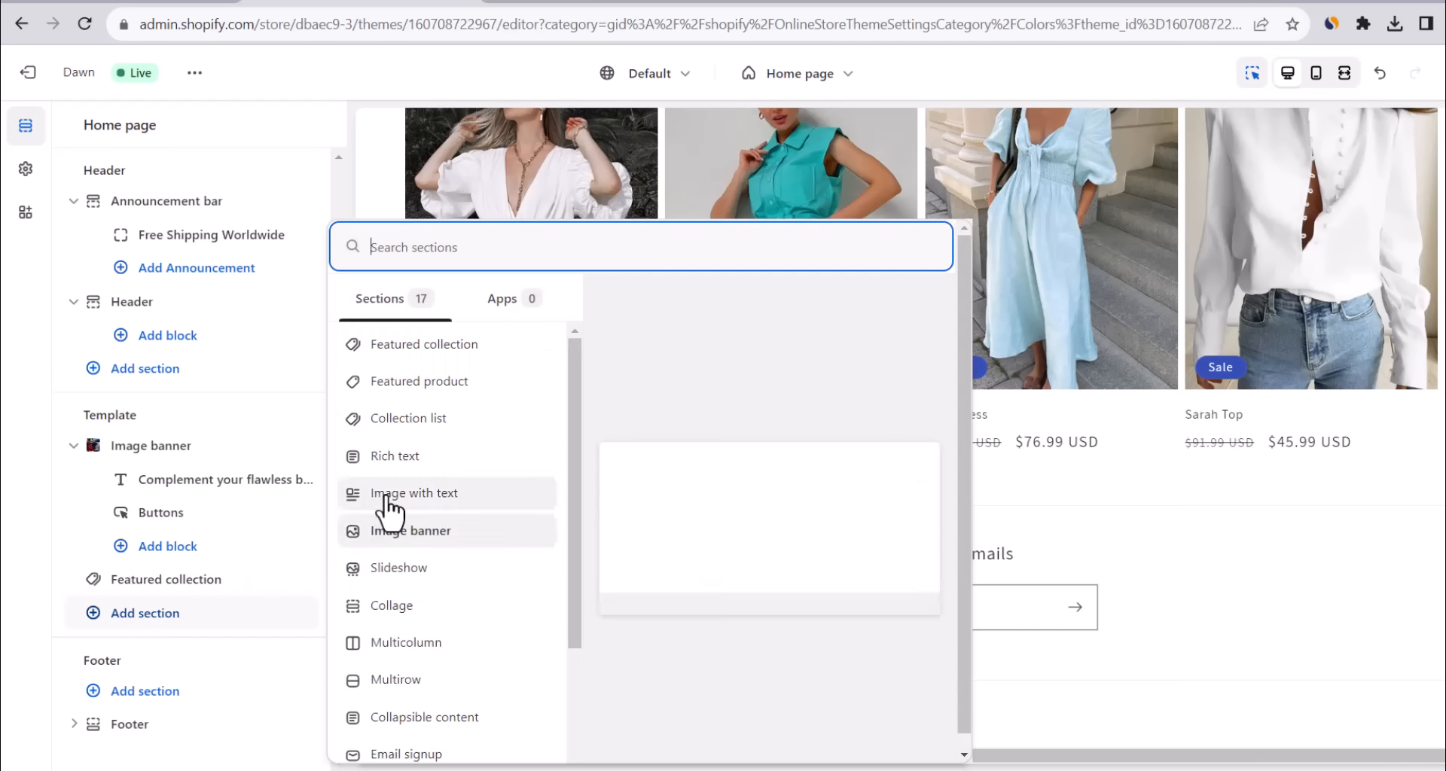
pyautogui.click(406, 419)
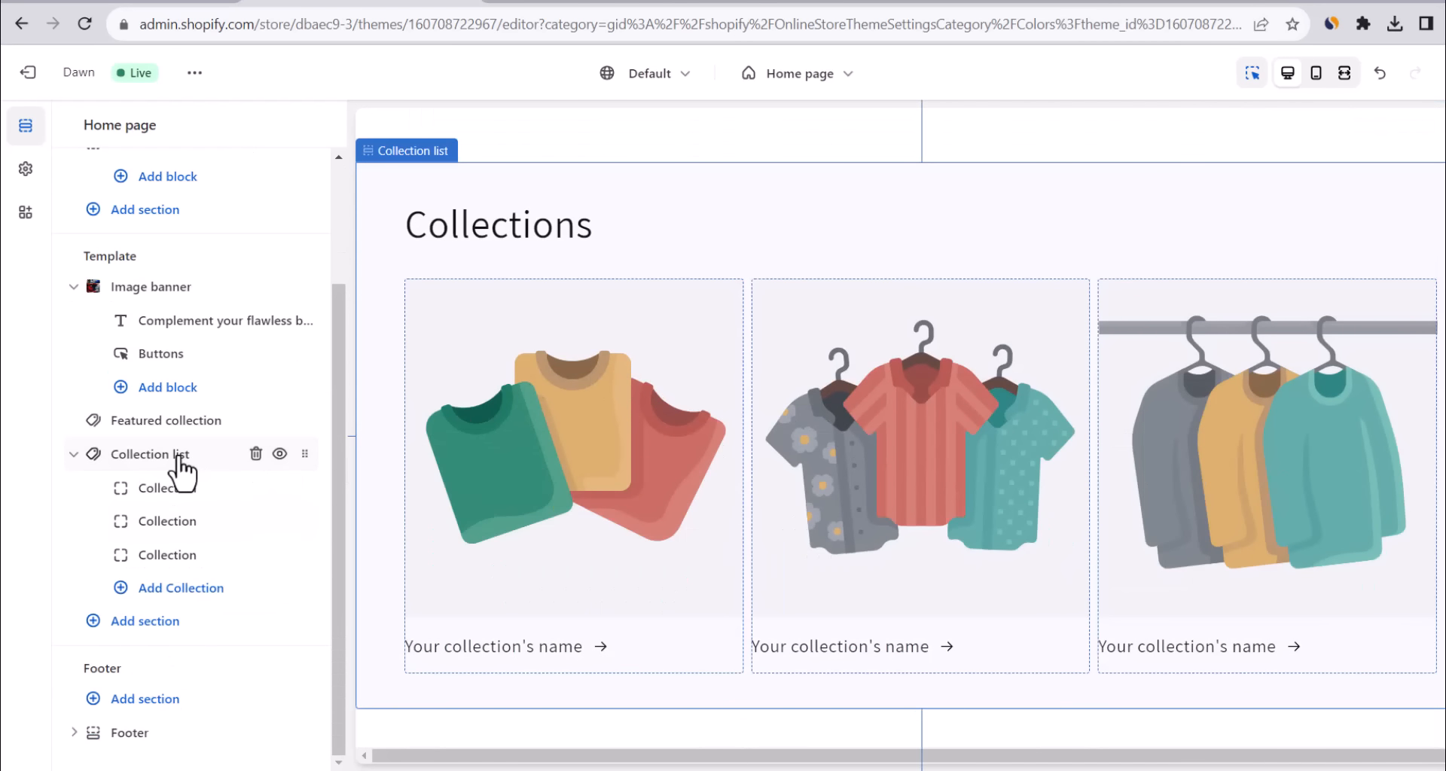
pyautogui.click(172, 593)
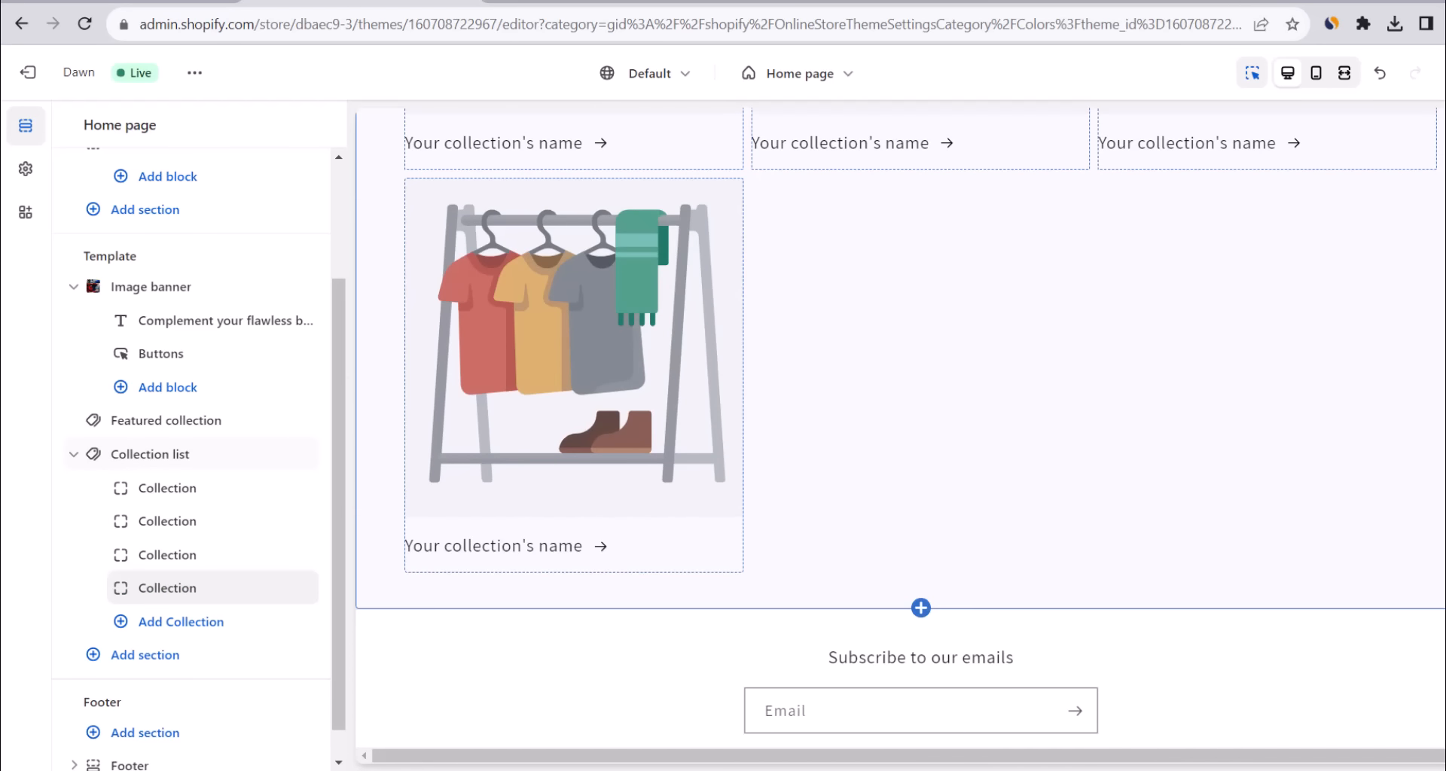
pyautogui.scroll(4, 920, 427)
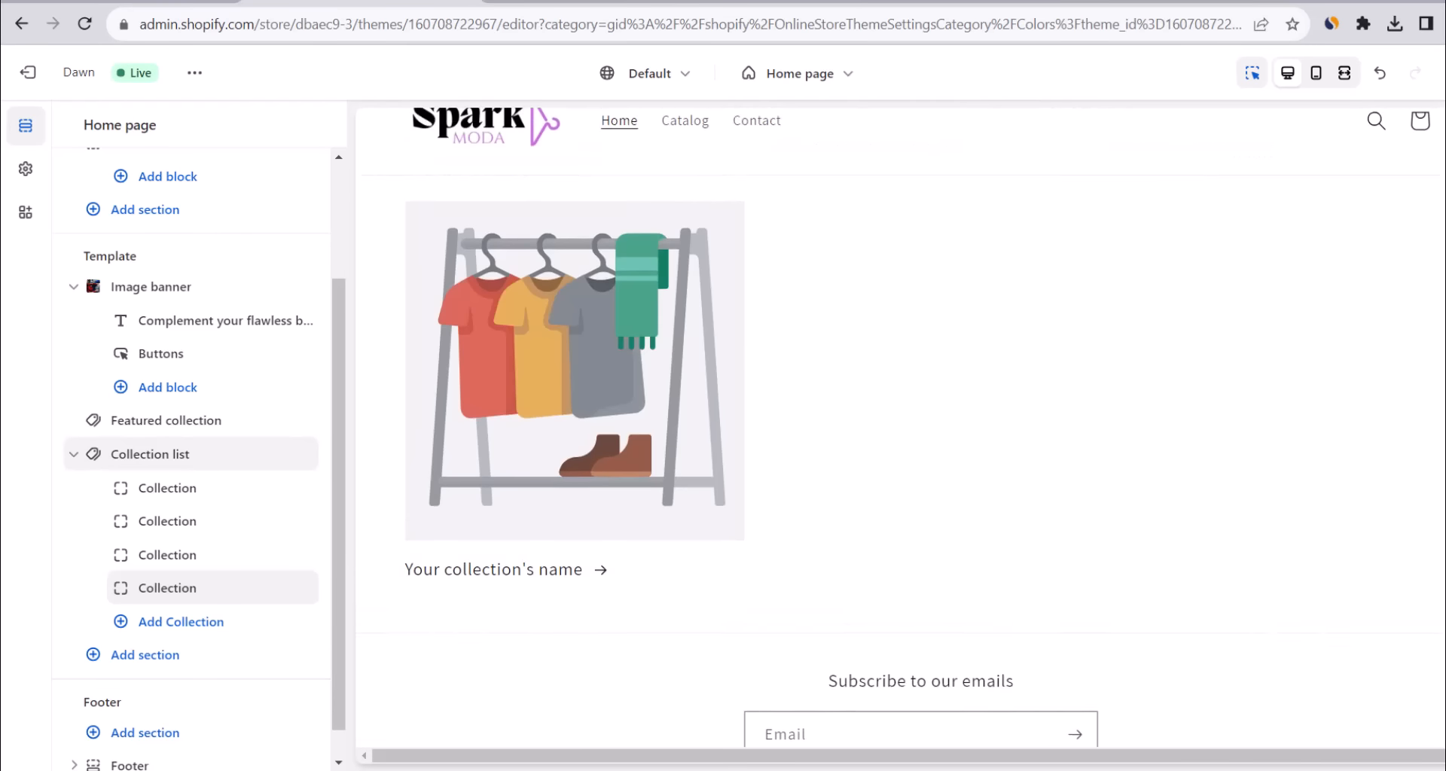
pyautogui.scroll(1, 920, 427)
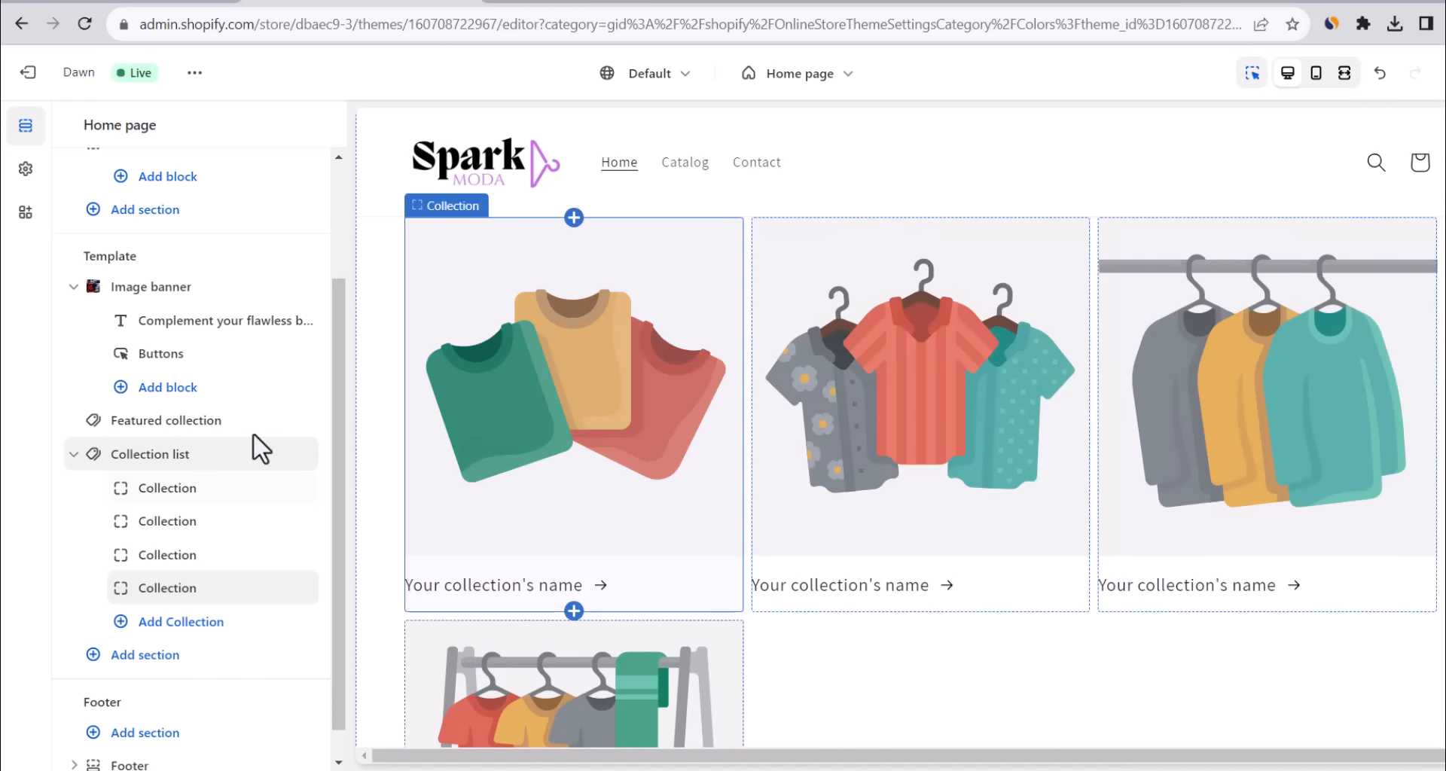
pyautogui.click(150, 455)
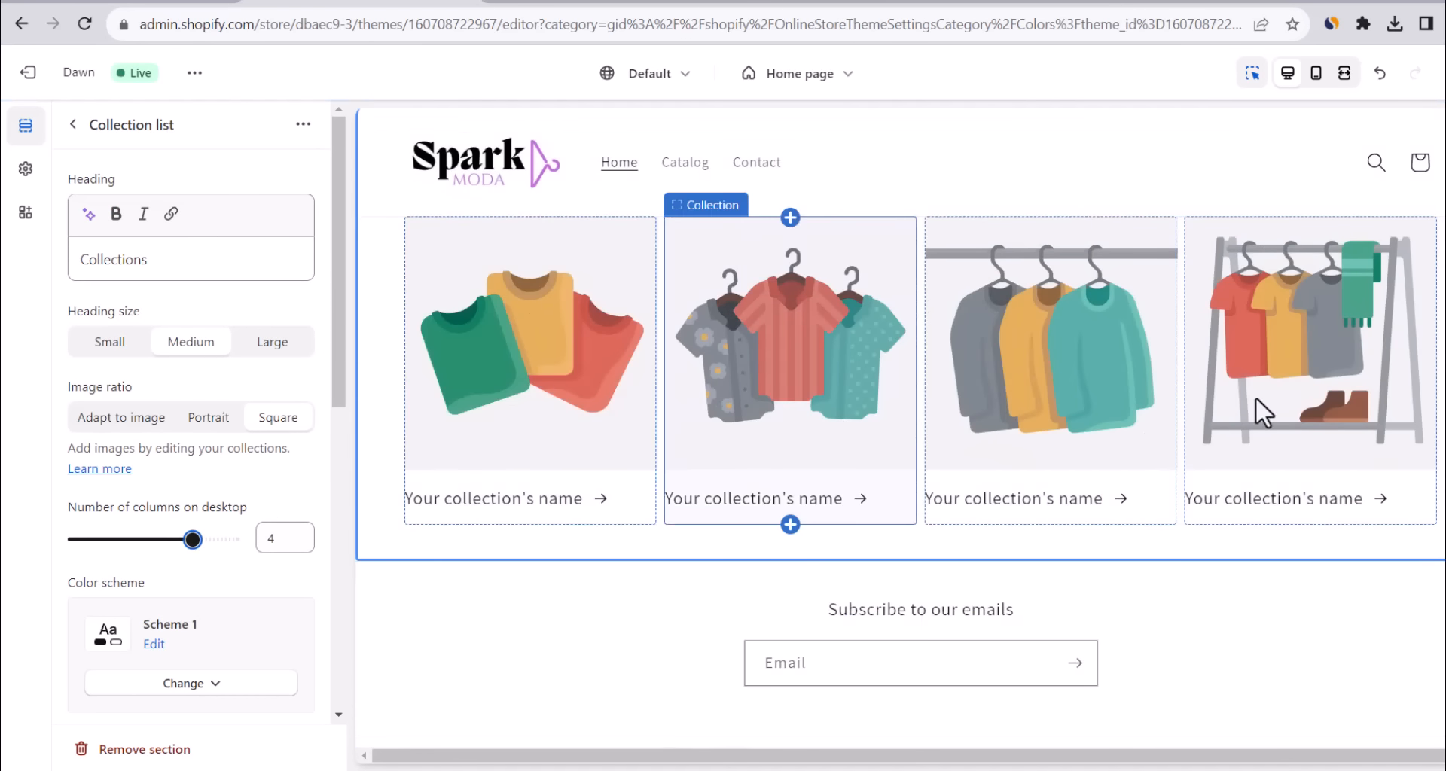
# Assign Dresses and Rompers to the first two collection cards.
pyautogui.click(77, 129)
pyautogui.click(177, 506)
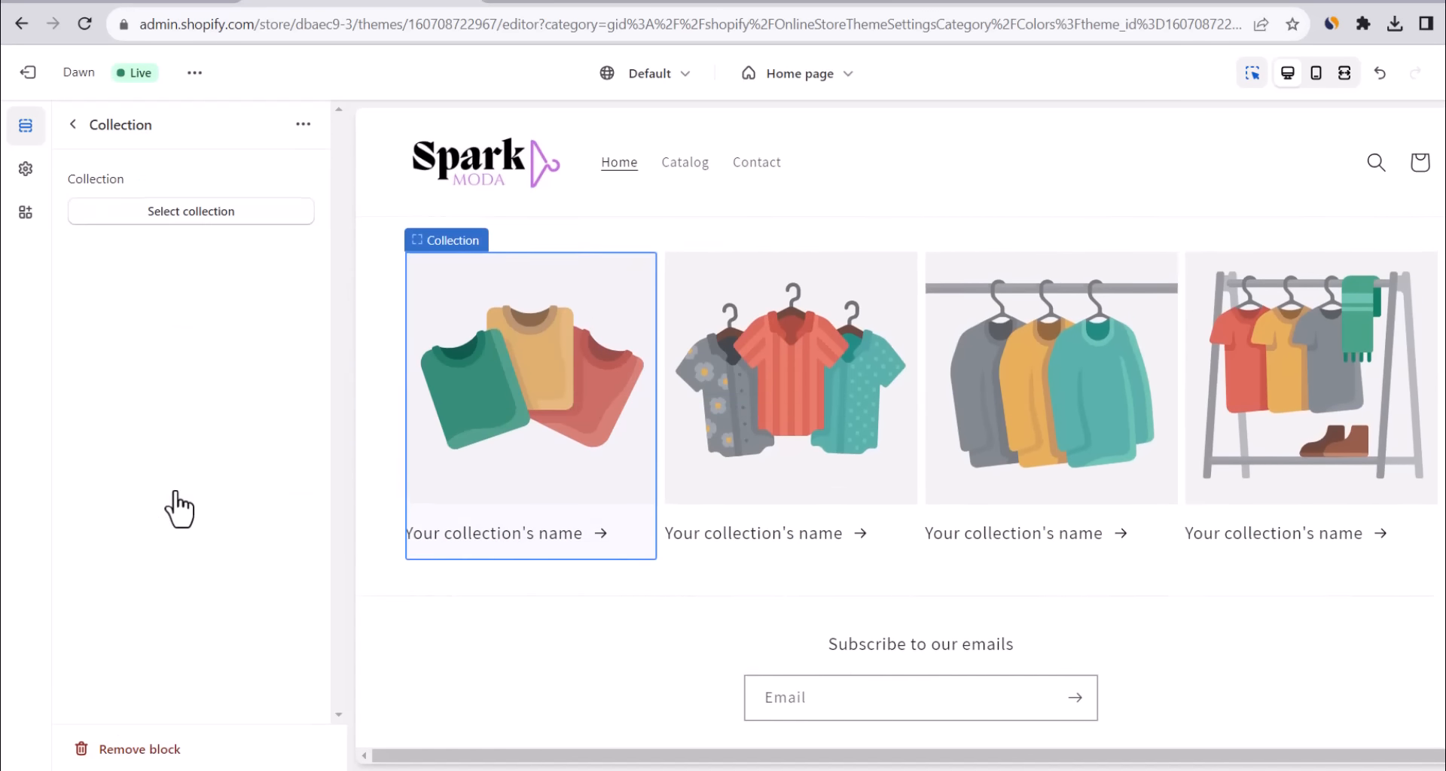
pyautogui.click(199, 209)
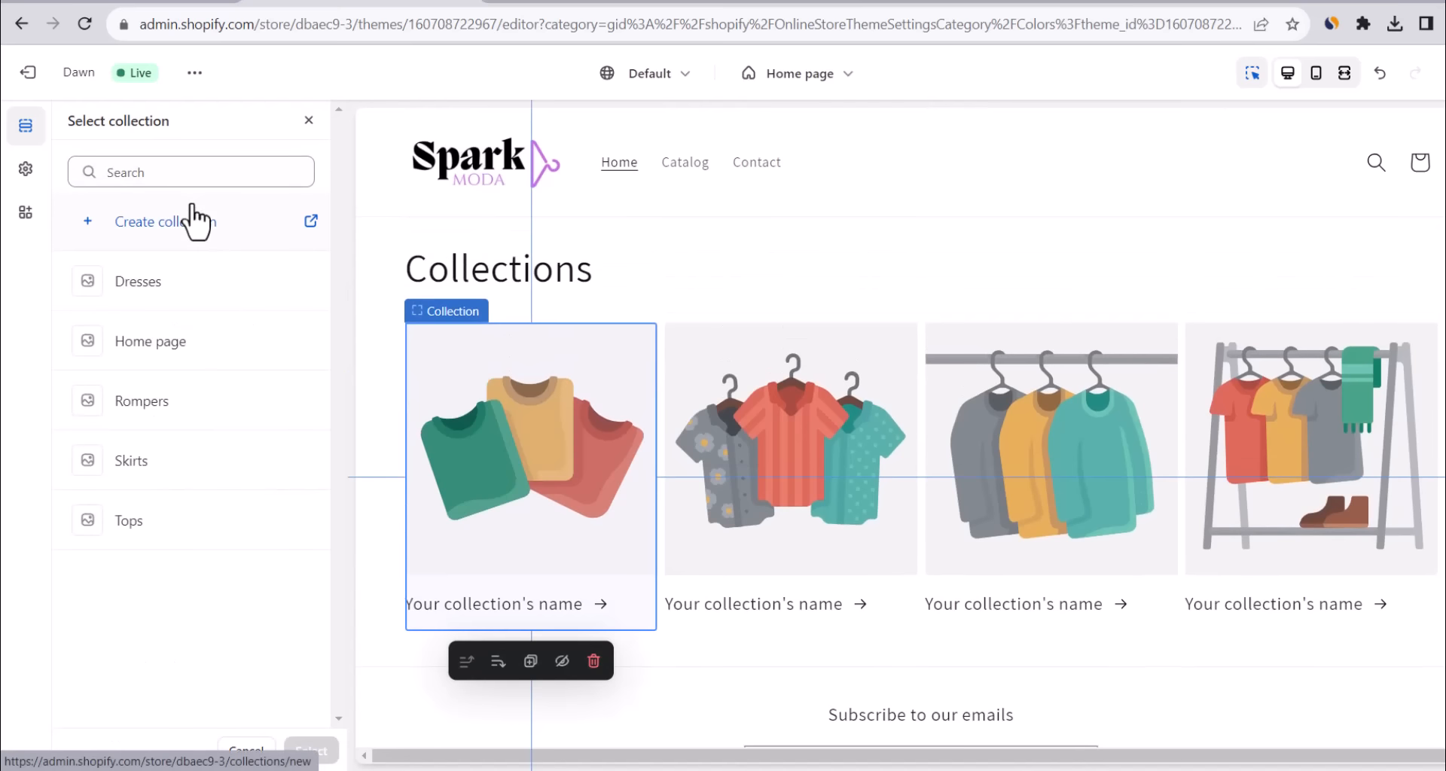
pyautogui.click(115, 287)
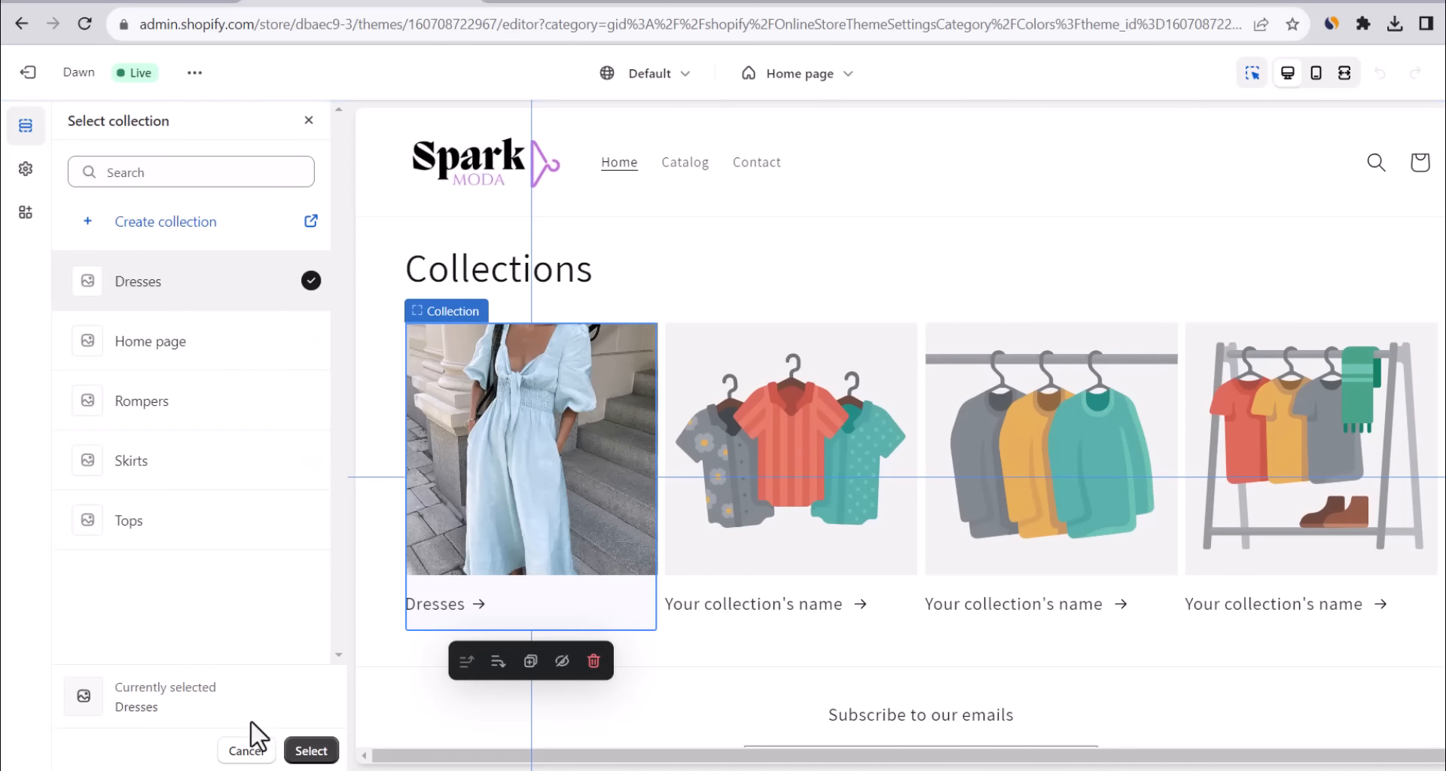
pyautogui.click(310, 750)
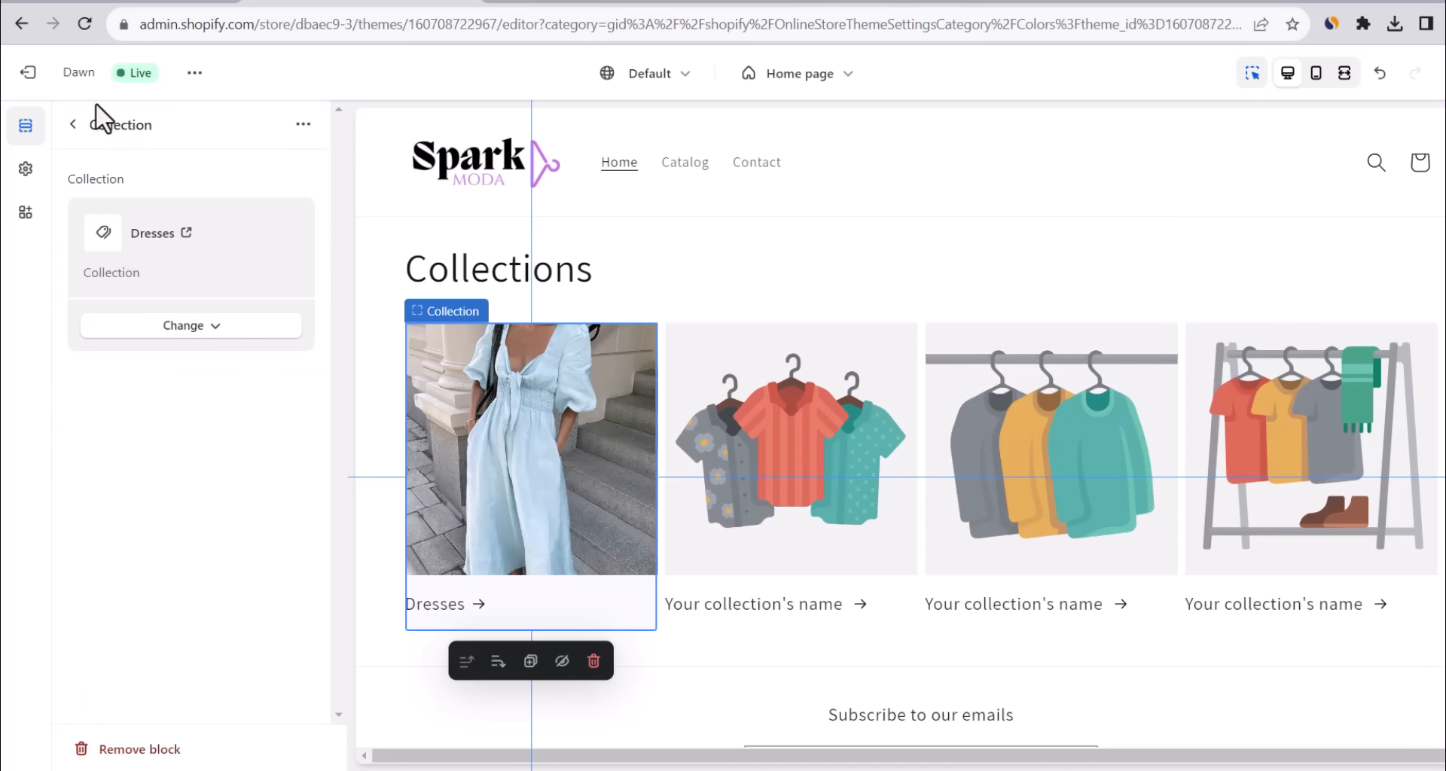
pyautogui.click(75, 126)
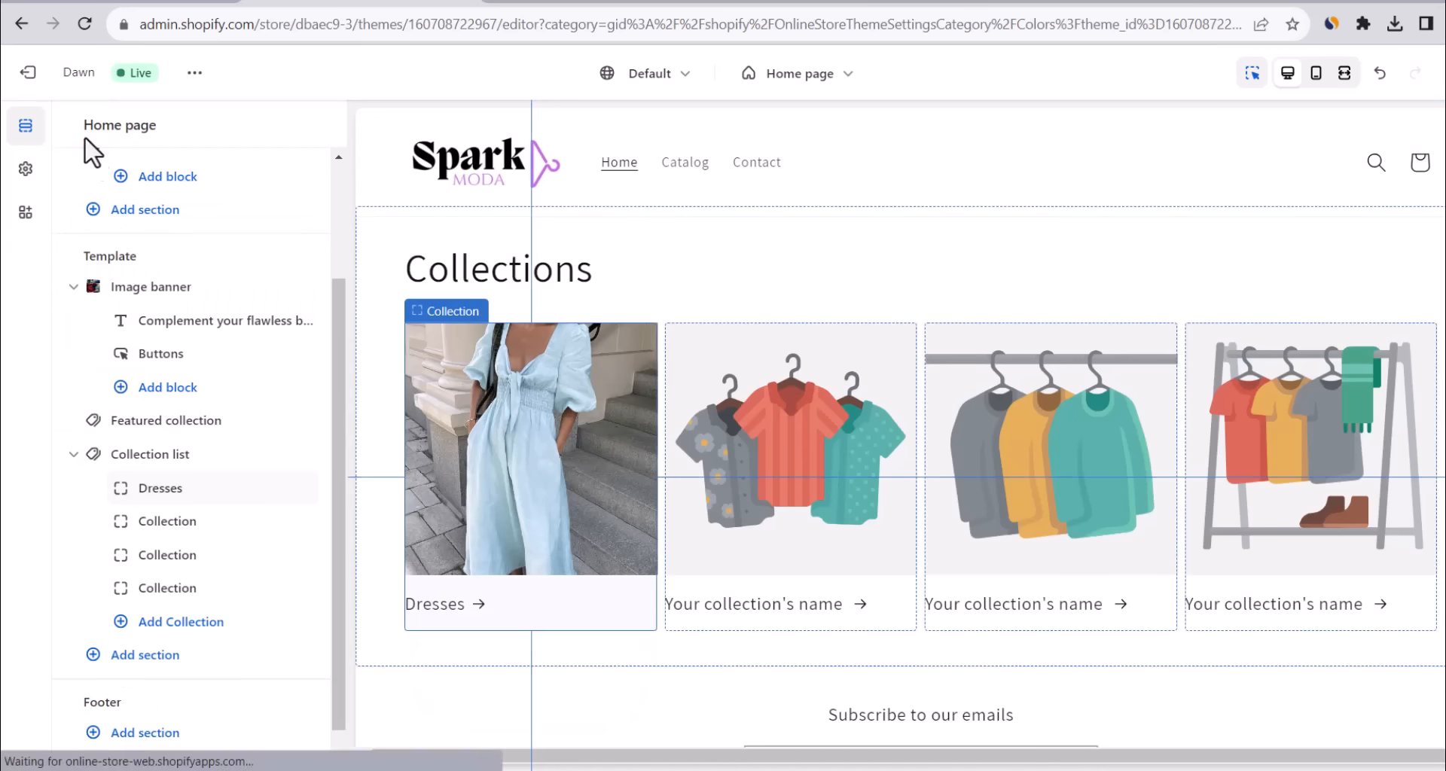
pyautogui.click(158, 520)
pyautogui.click(219, 213)
pyautogui.click(155, 402)
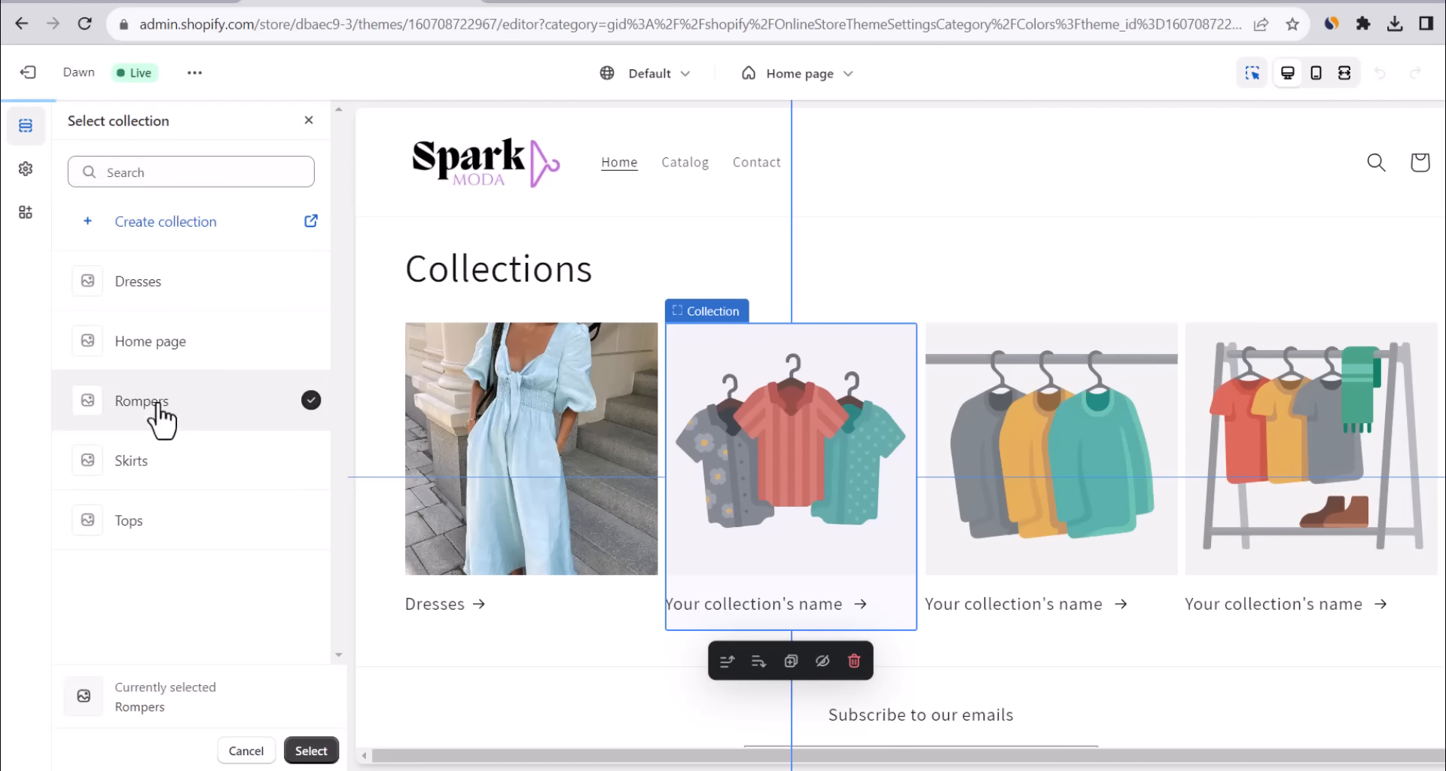
pyautogui.click(309, 750)
# Assign Skirts and Tops to the third and fourth collection cards.
pyautogui.click(73, 124)
pyautogui.click(161, 554)
pyautogui.click(191, 211)
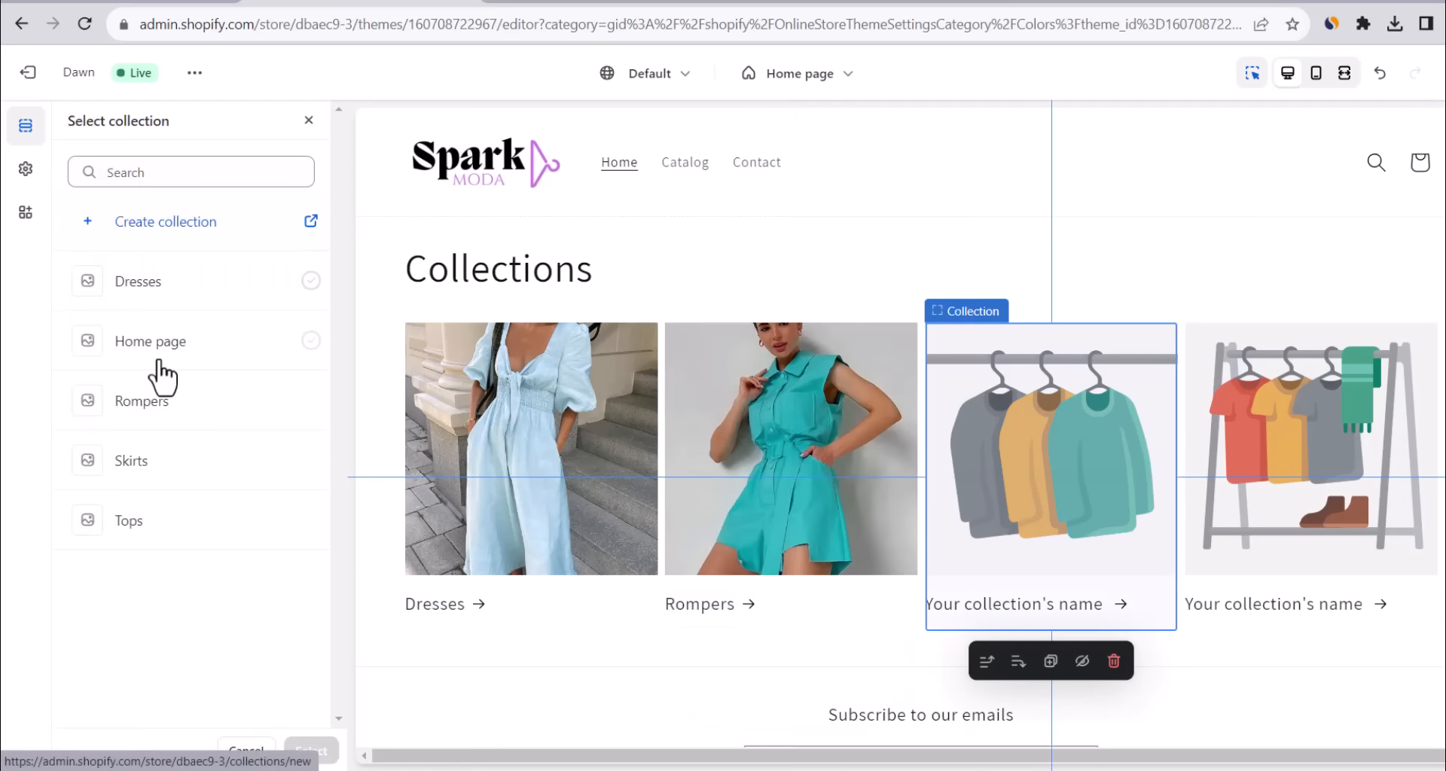
pyautogui.click(132, 460)
pyautogui.click(309, 750)
pyautogui.click(73, 124)
pyautogui.click(166, 591)
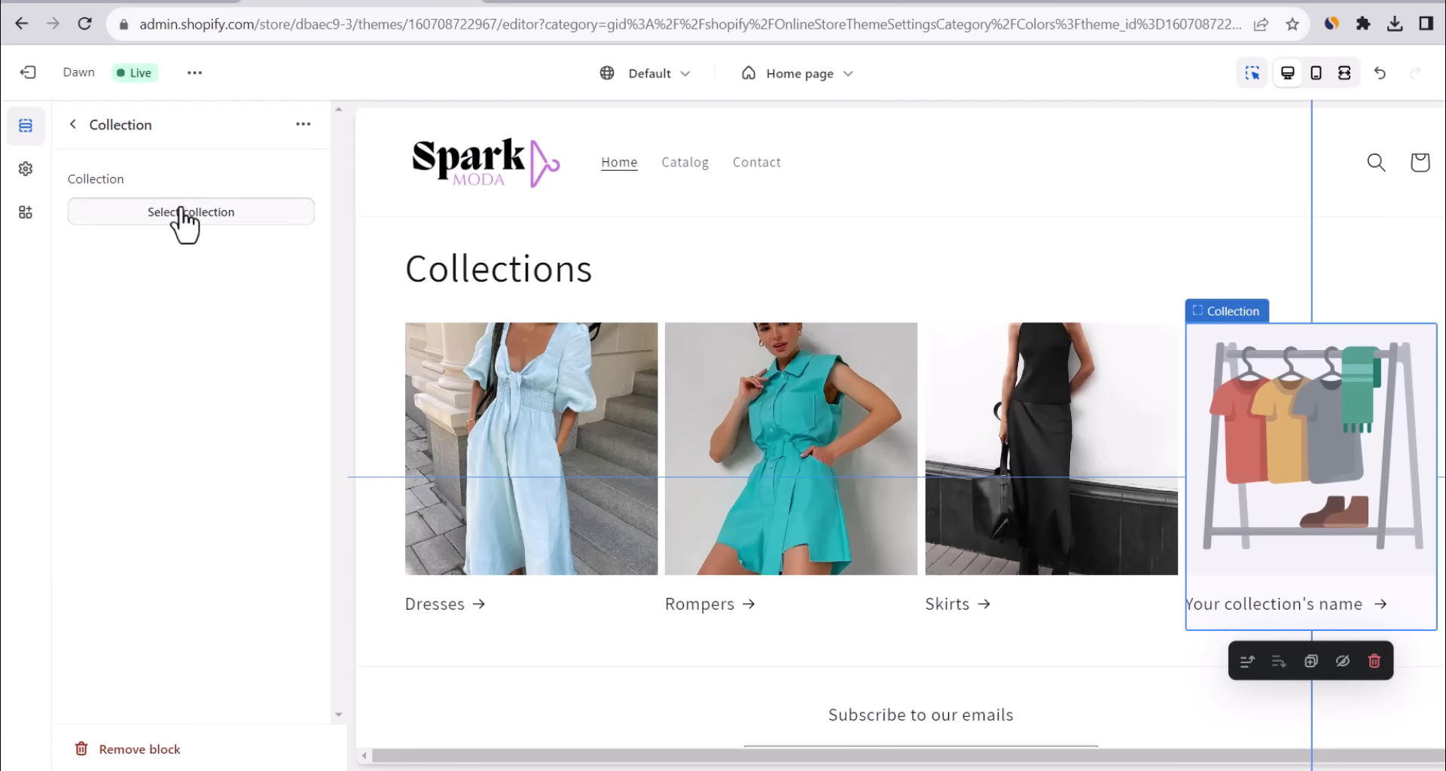
pyautogui.click(184, 219)
pyautogui.click(139, 523)
pyautogui.click(310, 750)
pyautogui.click(73, 125)
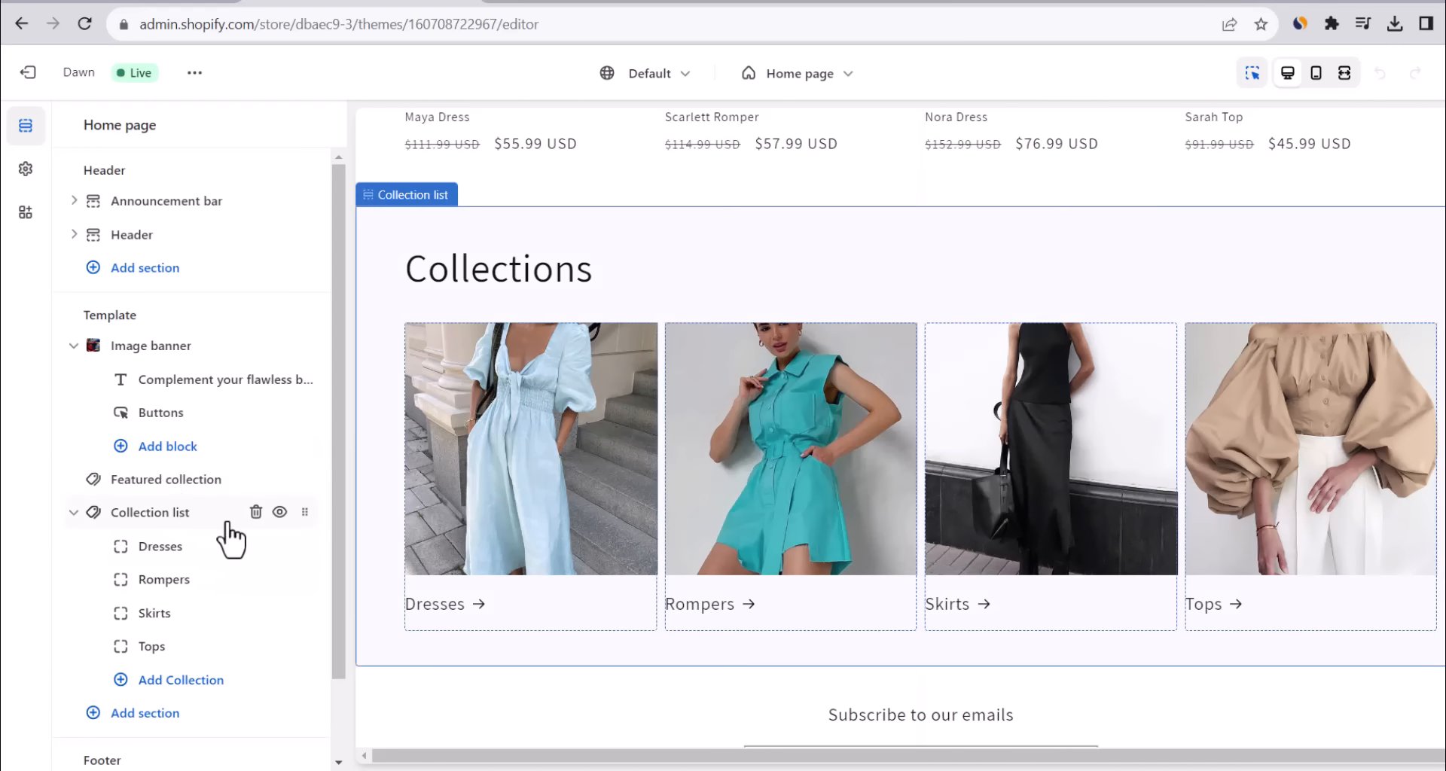
# Drag the Collection list above Featured collection and scroll the preview to verify the order.
pyautogui.moveTo(304, 512); pyautogui.dragTo(299, 473)
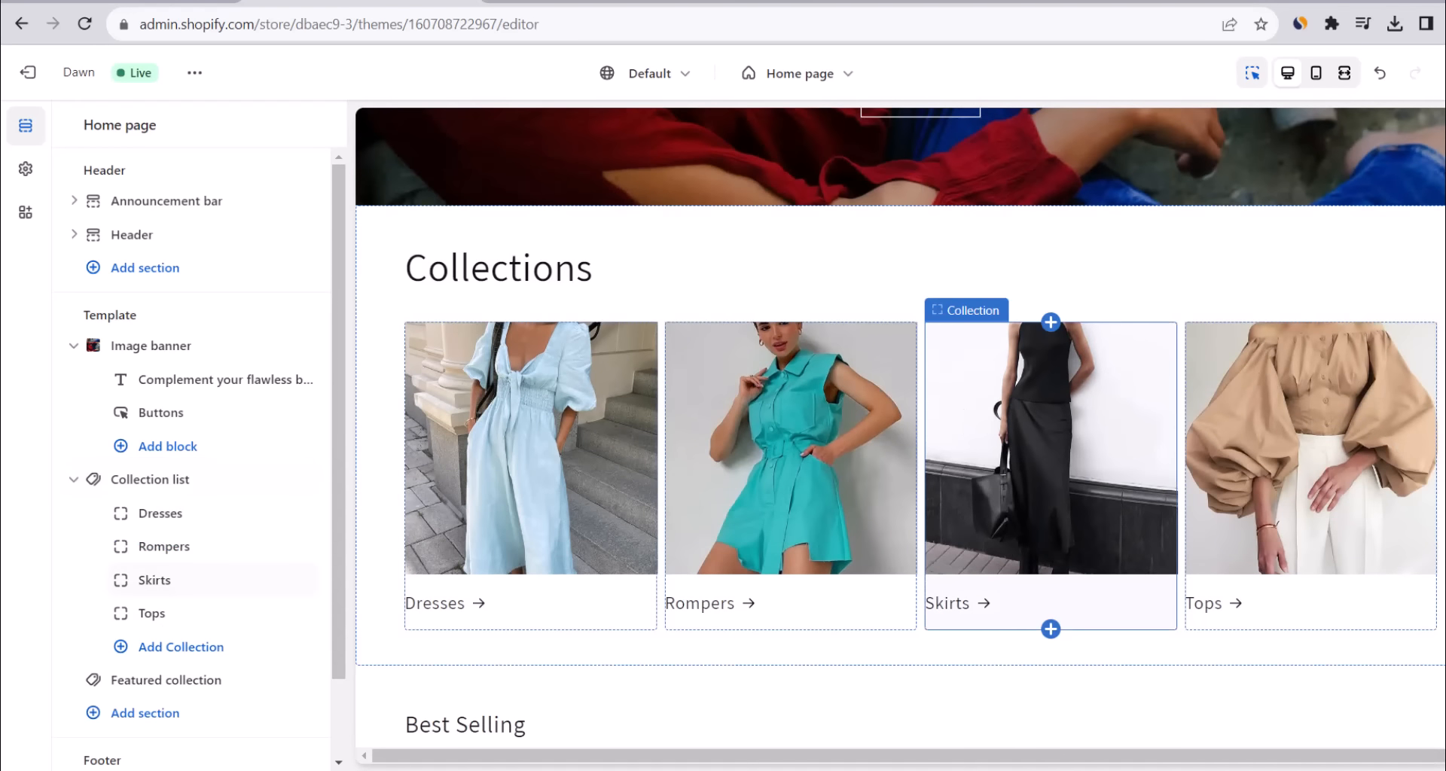
pyautogui.scroll(-4, 979, 301)
pyautogui.scroll(5, 979, 301)
pyautogui.scroll(6, 979, 376)
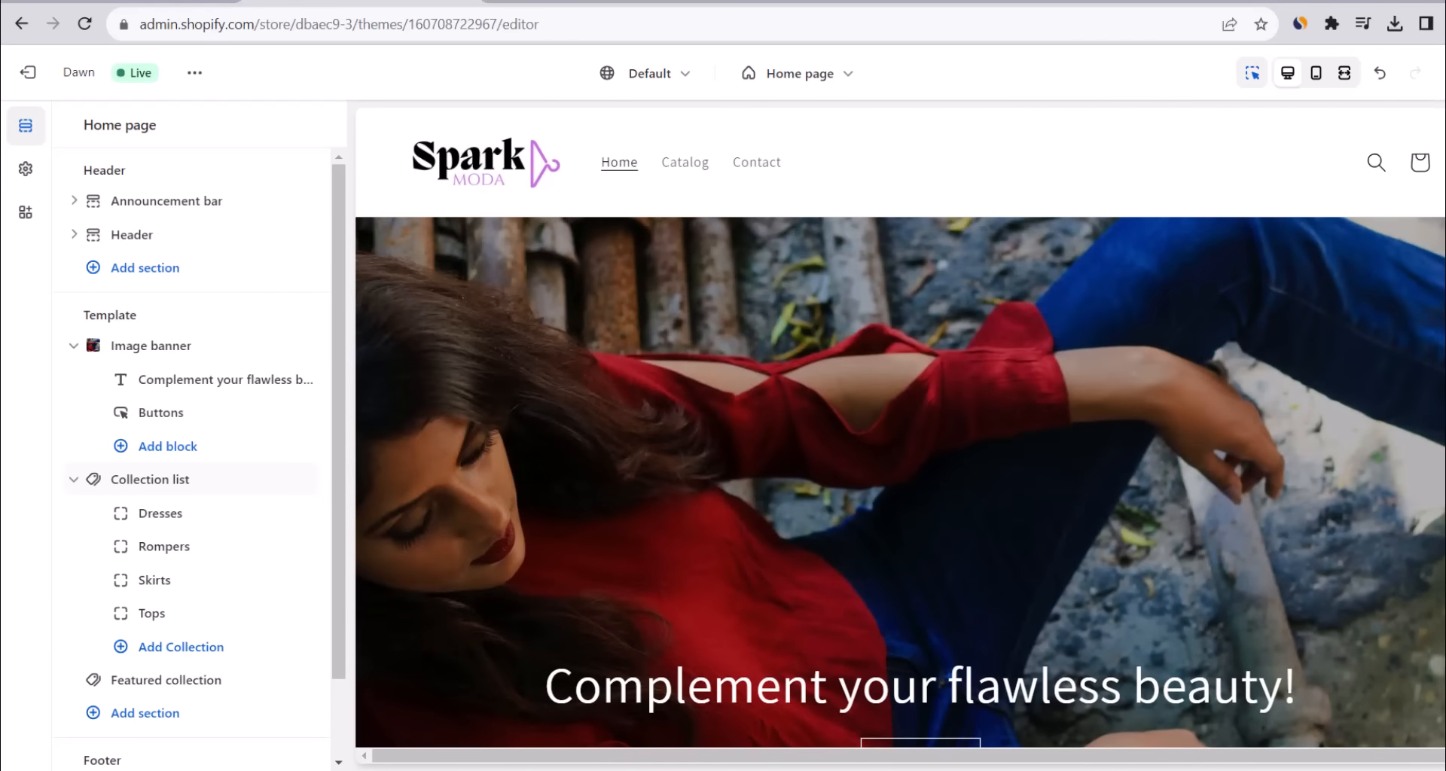
pyautogui.scroll(-12, 900, 427)
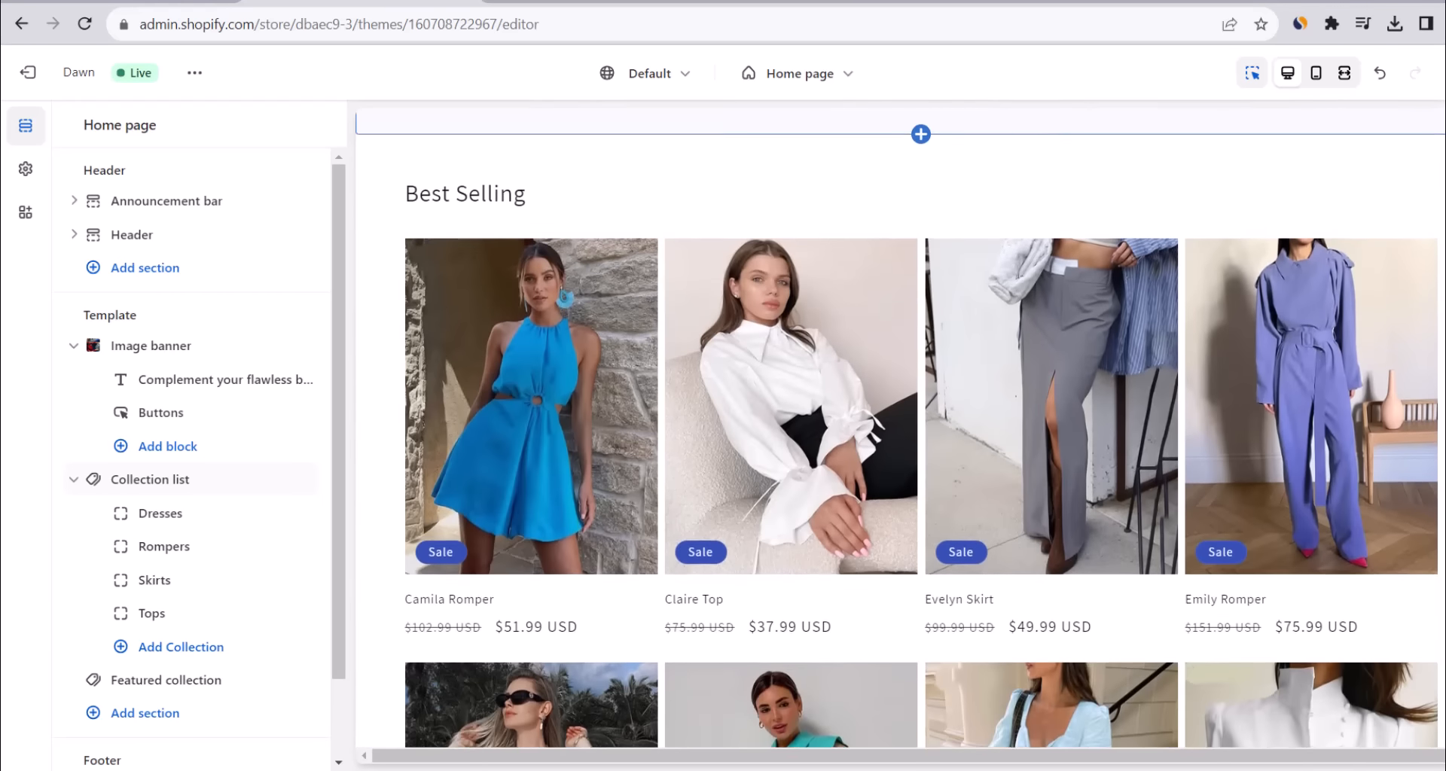
pyautogui.scroll(-3, 900, 427)
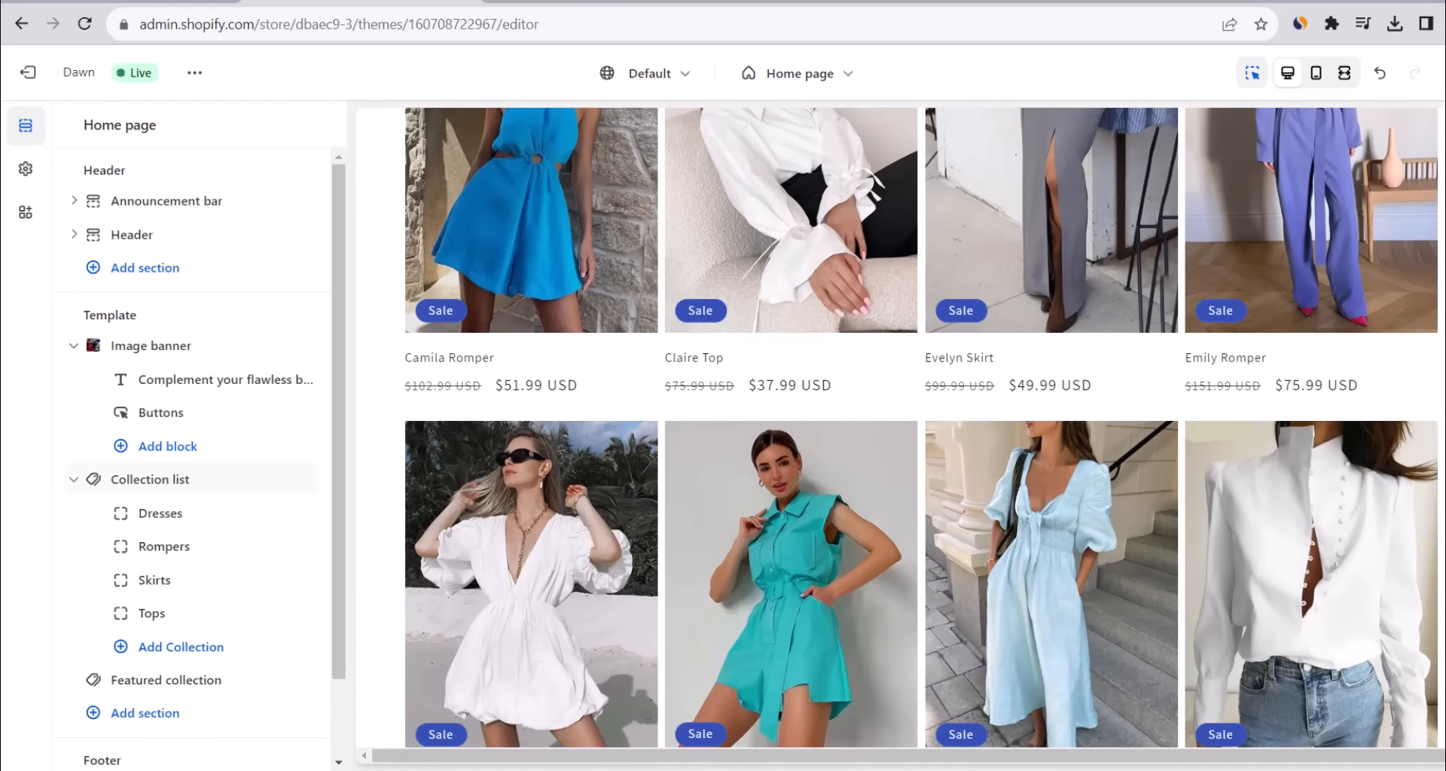
pyautogui.scroll(6, 900, 427)
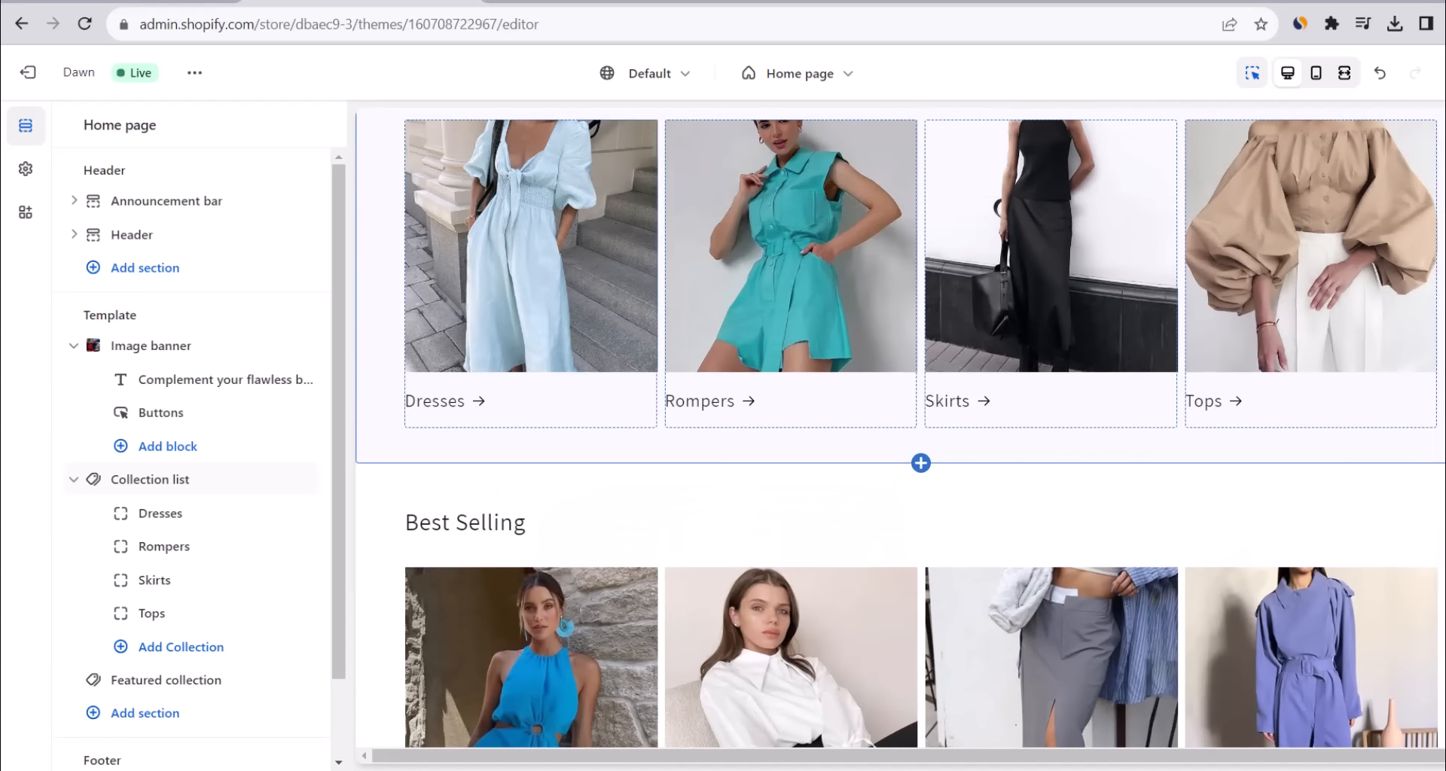
pyautogui.scroll(8, 900, 427)
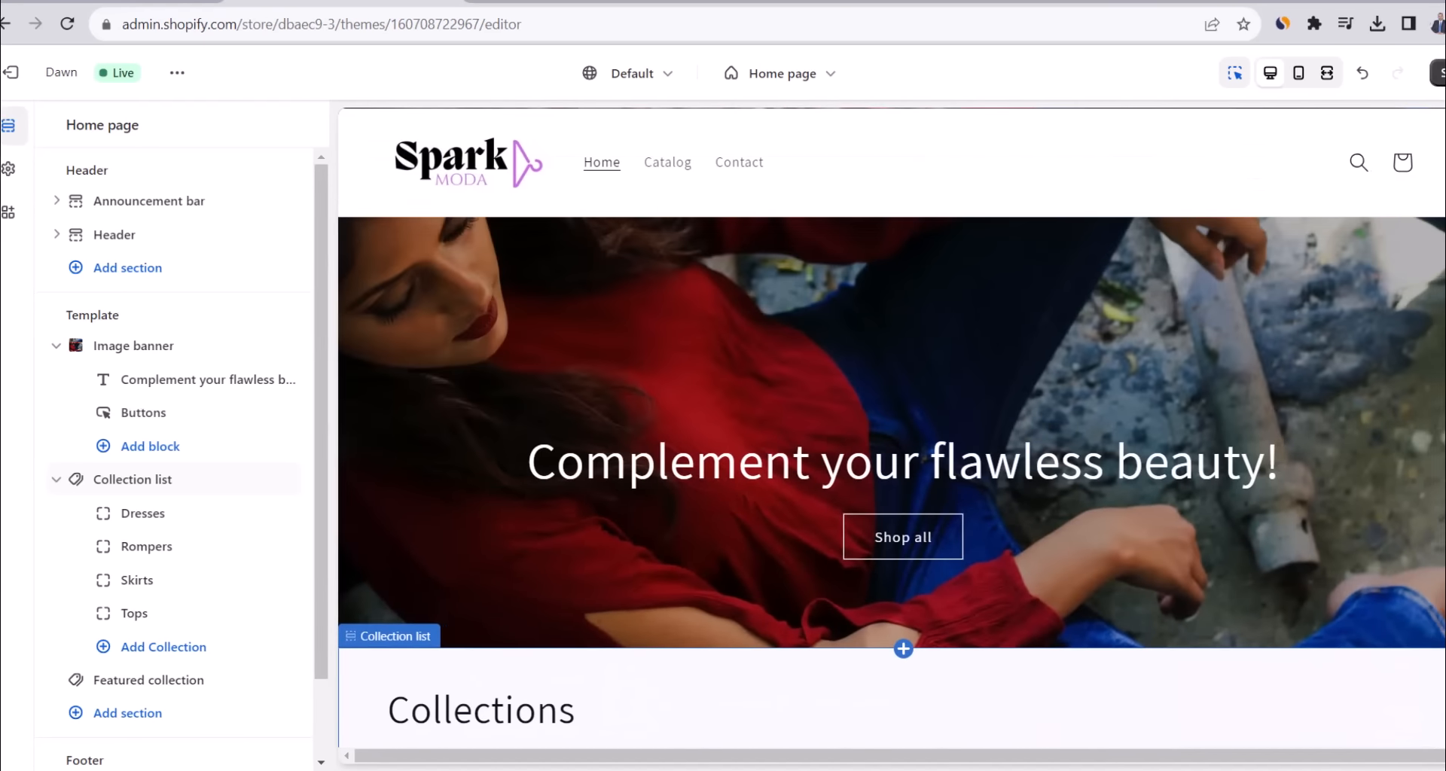
pyautogui.moveTo(1429, 262); pyautogui.dragTo(1429, 182)
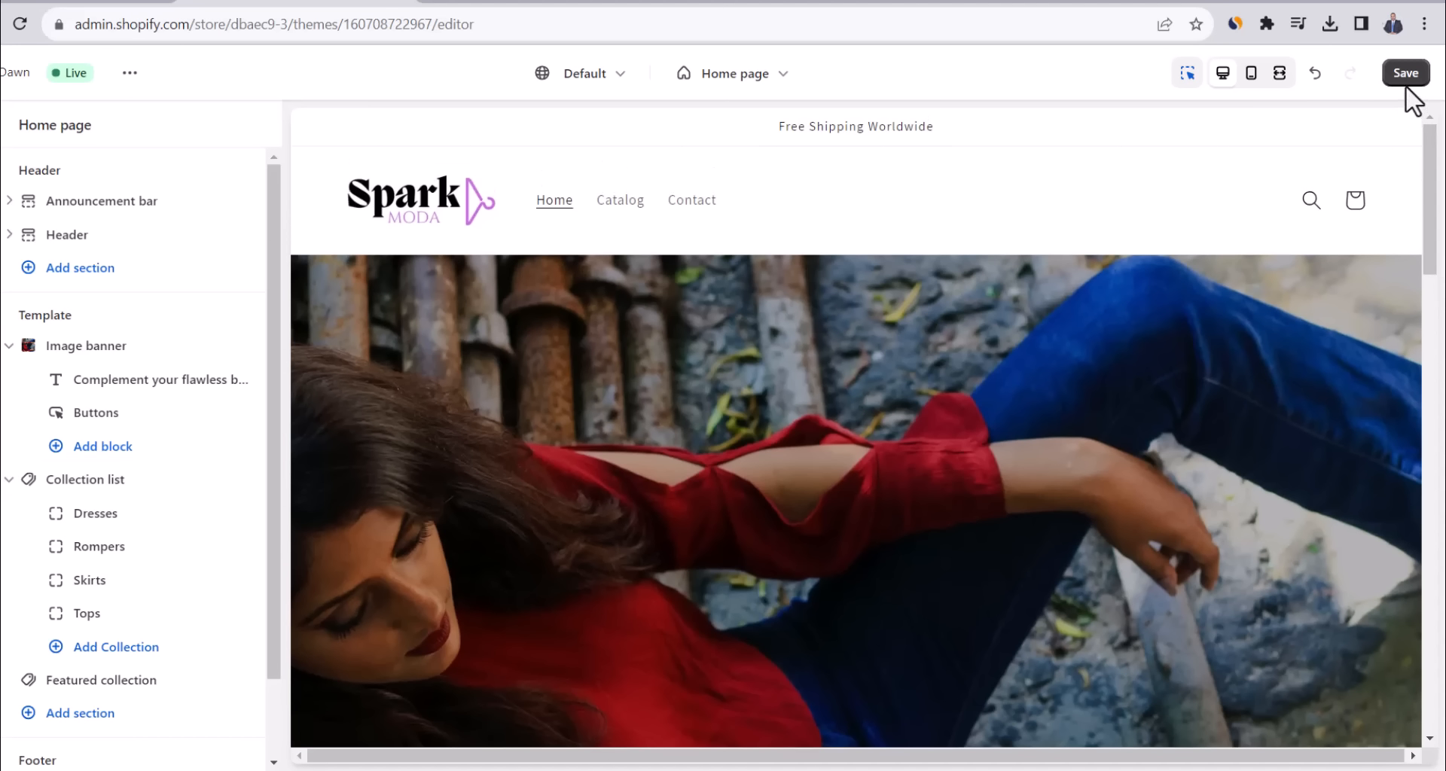
# Save the home page and preview it fullscreen in the mobile layout.
pyautogui.click(1405, 74)
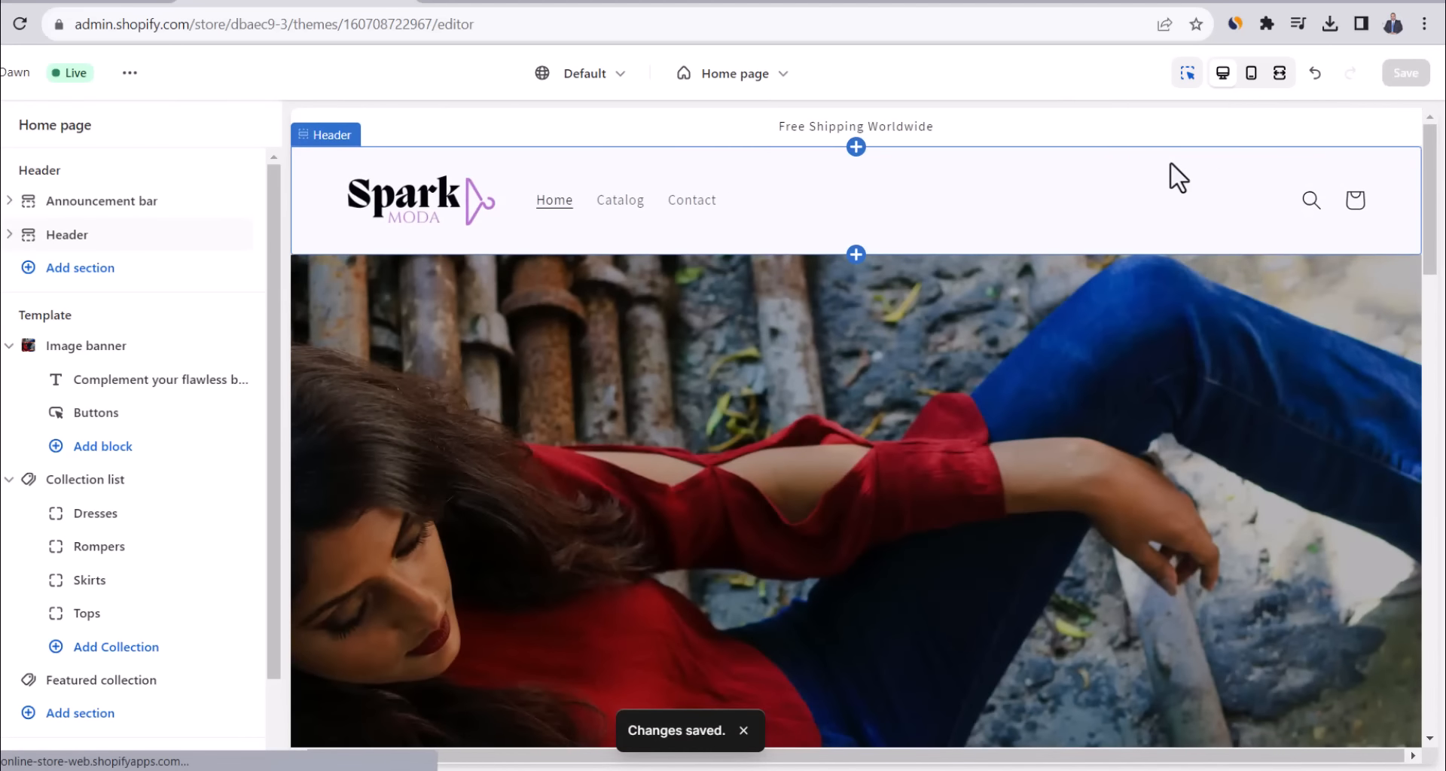
pyautogui.click(1279, 73)
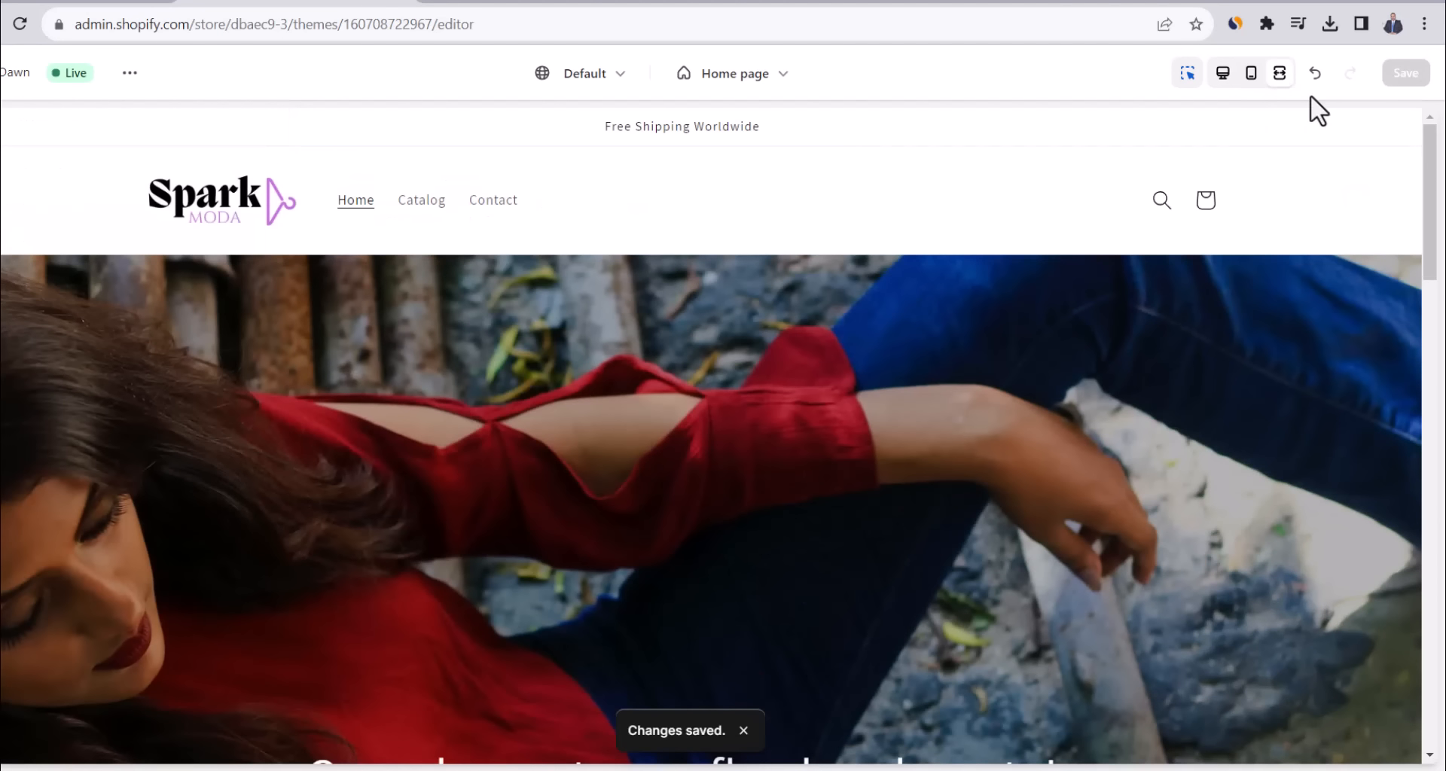
pyautogui.click(1250, 75)
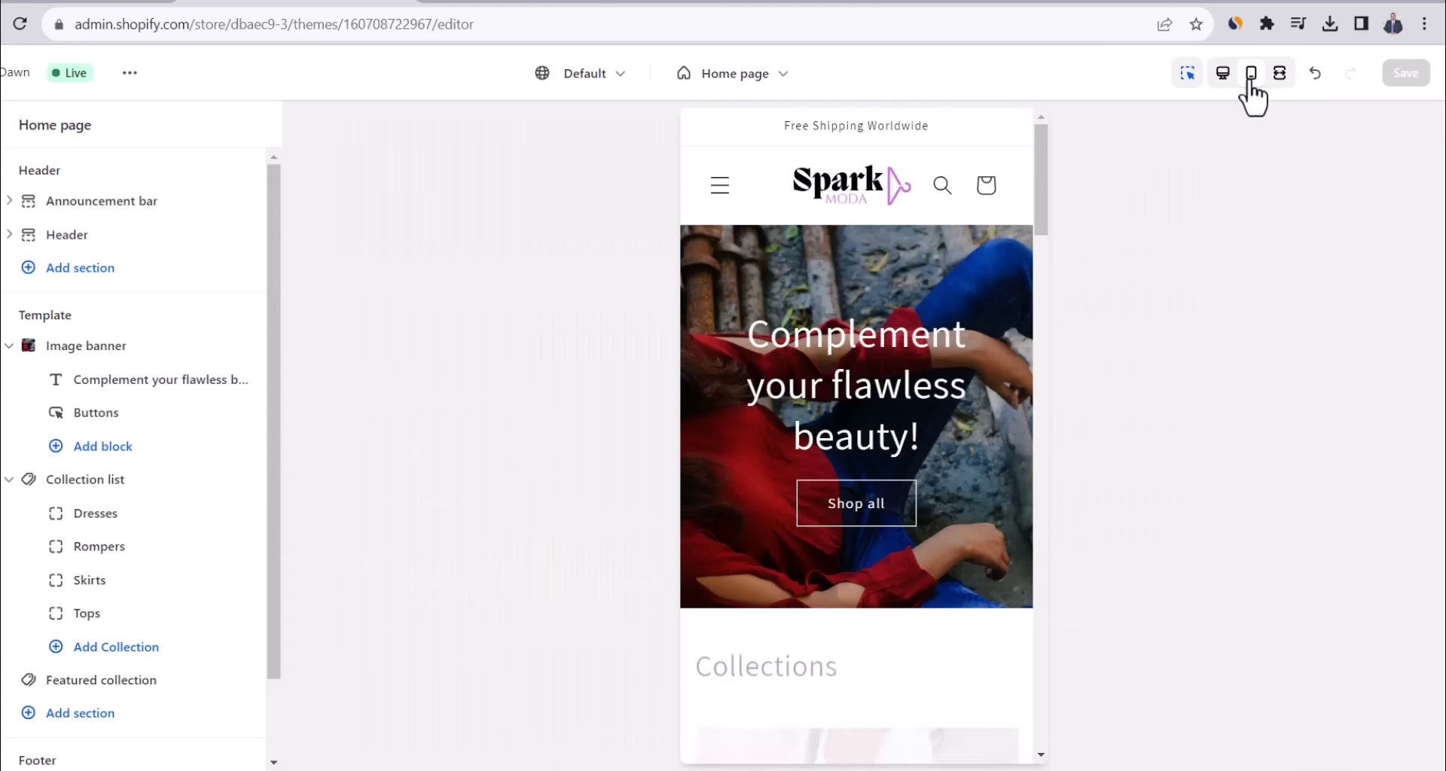
pyautogui.moveTo(1041, 163); pyautogui.dragTo(1015, 107)
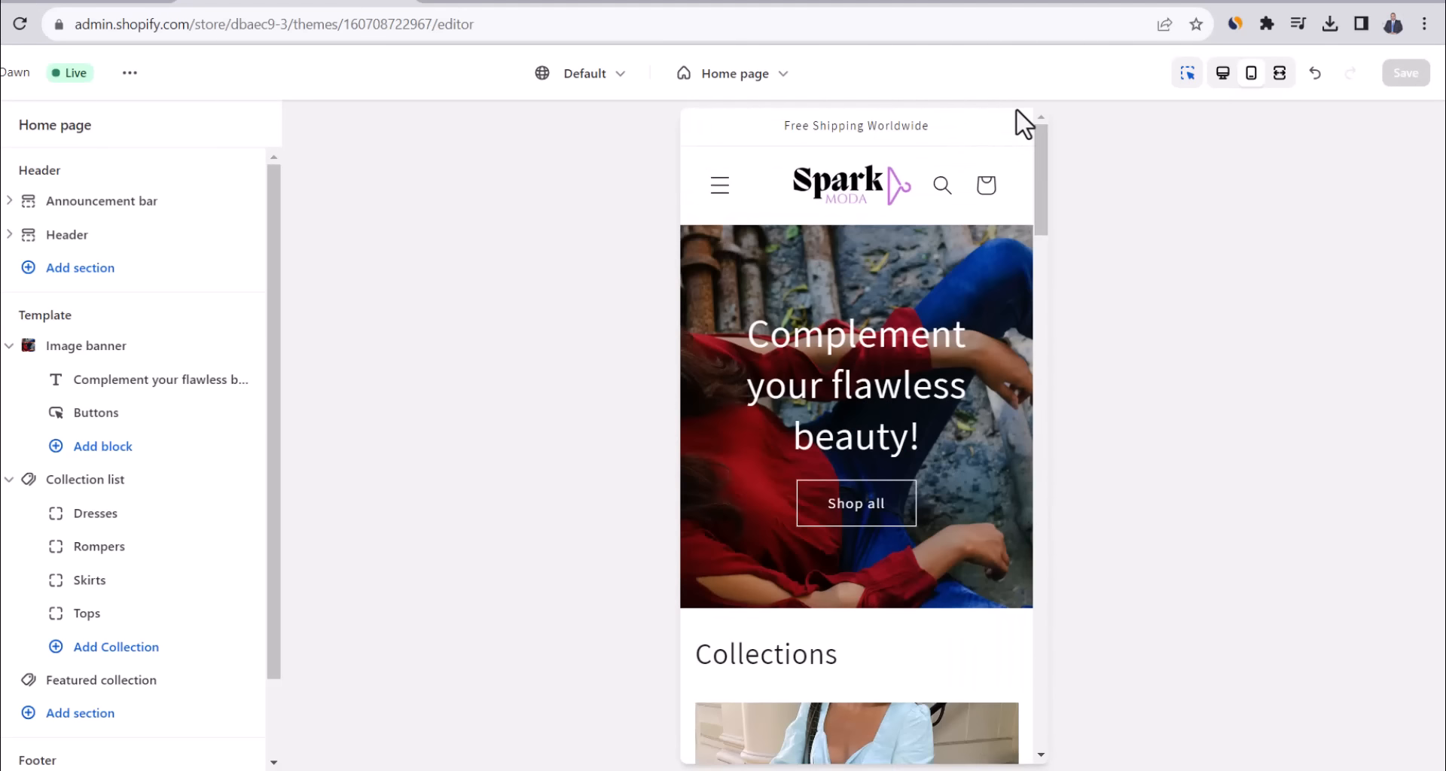
# Return the preview to desktop, exit the editor, and browse the live Spark Moda storefront.
pyautogui.click(1219, 76)
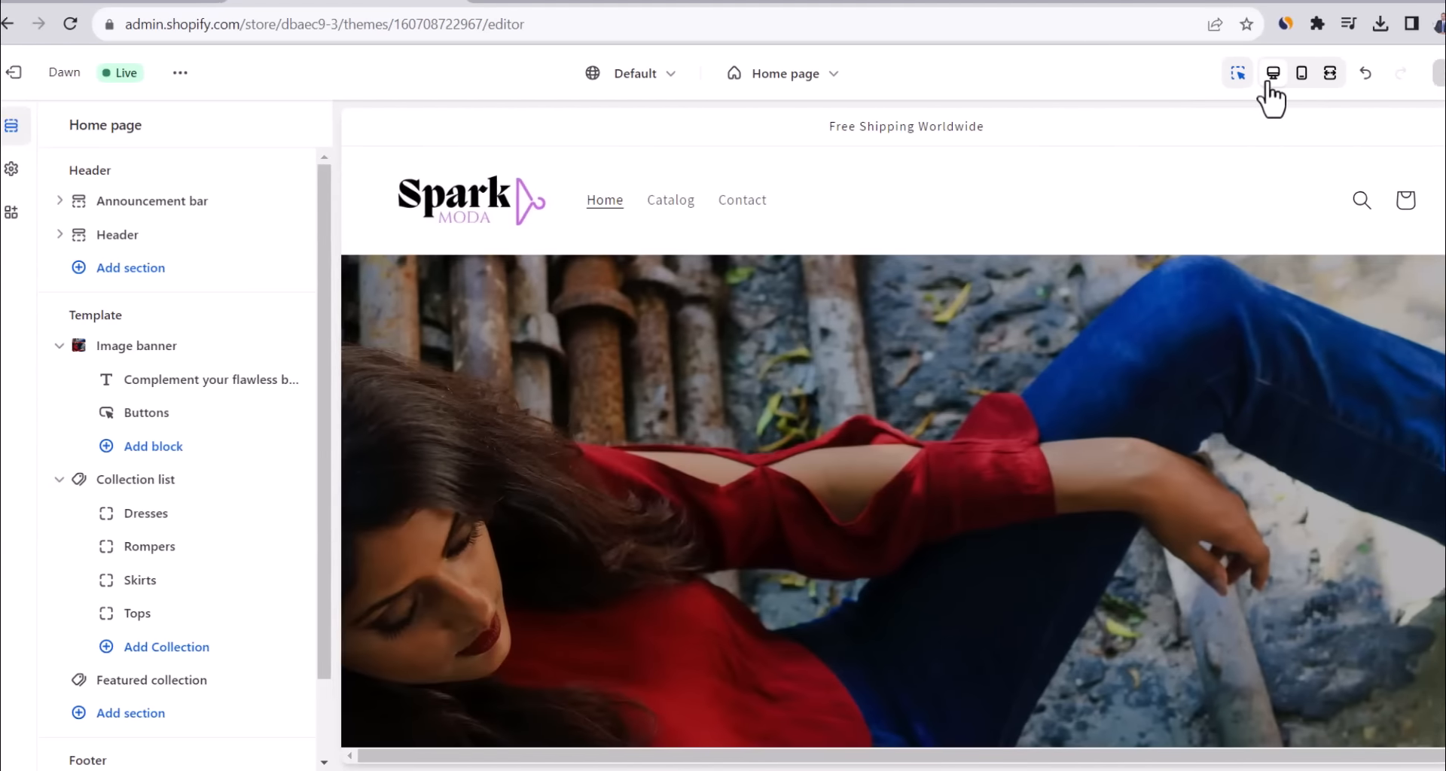
pyautogui.click(28, 72)
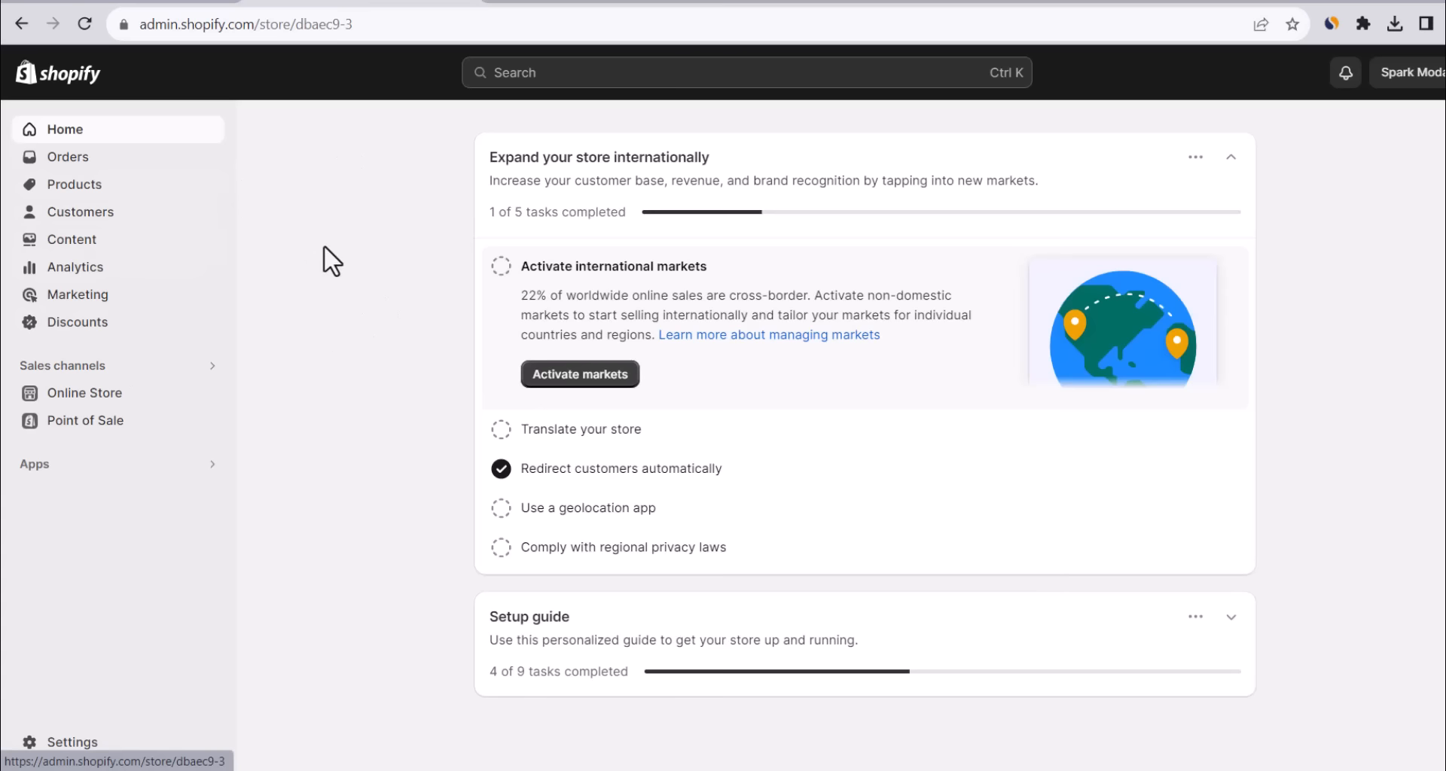
pyautogui.moveTo(155, 396)
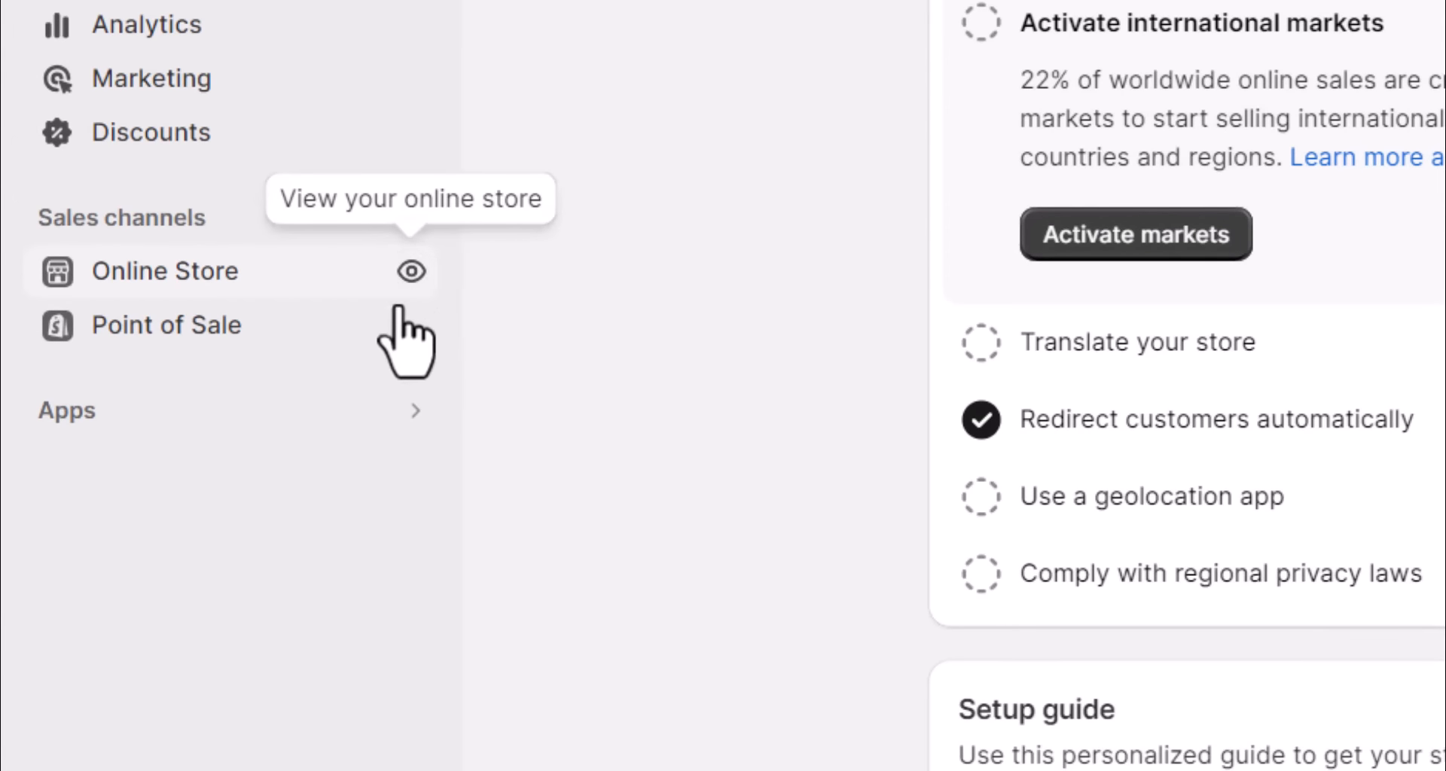
pyautogui.click(411, 271)
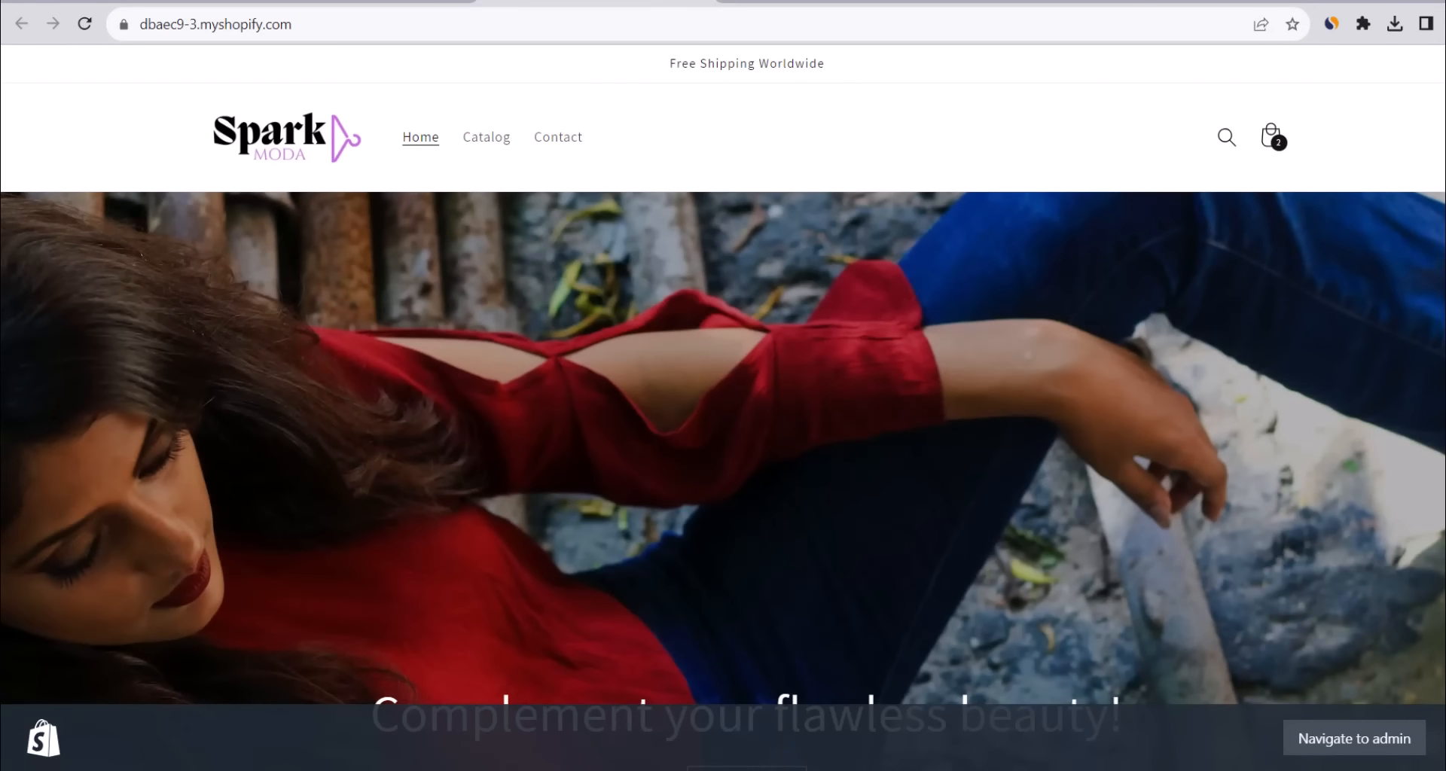
pyautogui.scroll(-15, 723, 406)
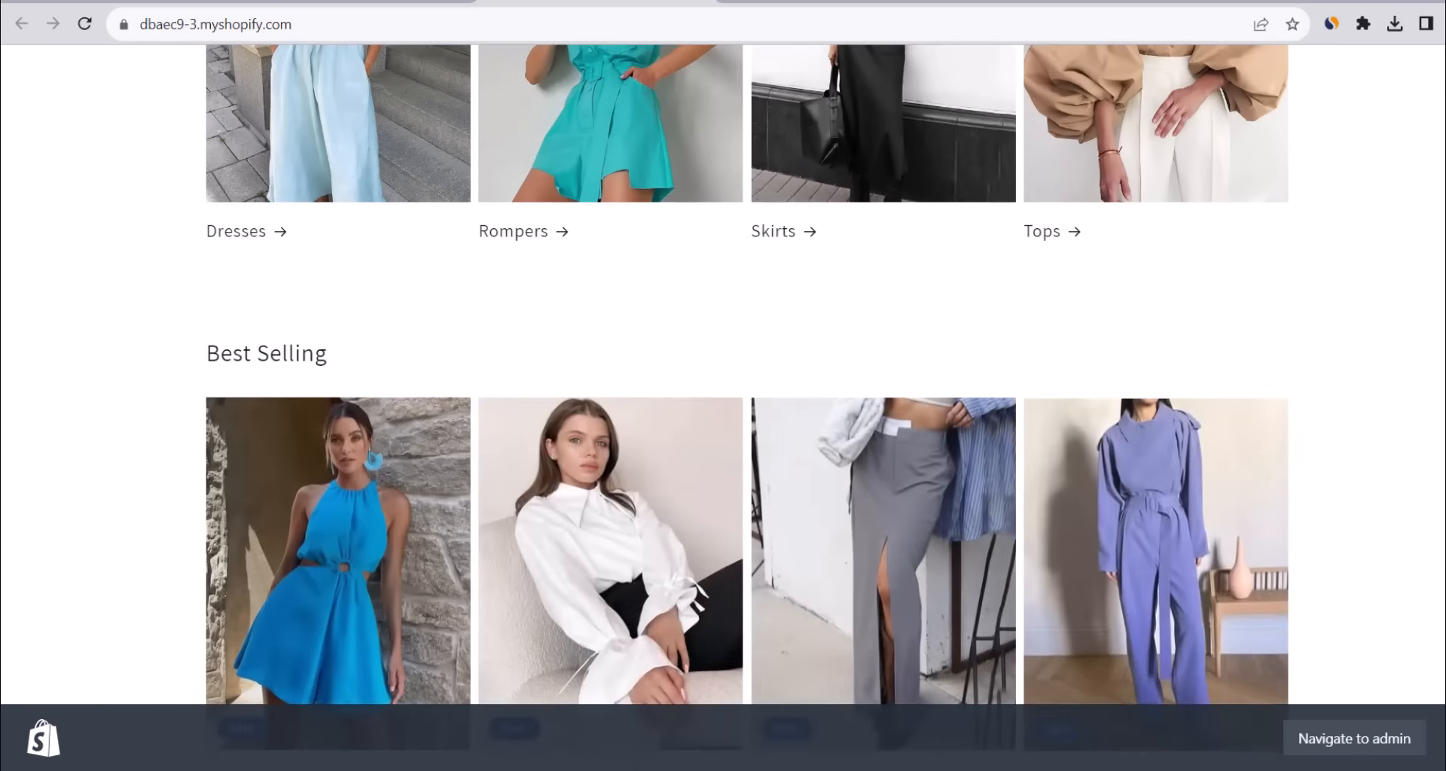
pyautogui.scroll(-5, 723, 407)
pyautogui.scroll(8, 723, 407)
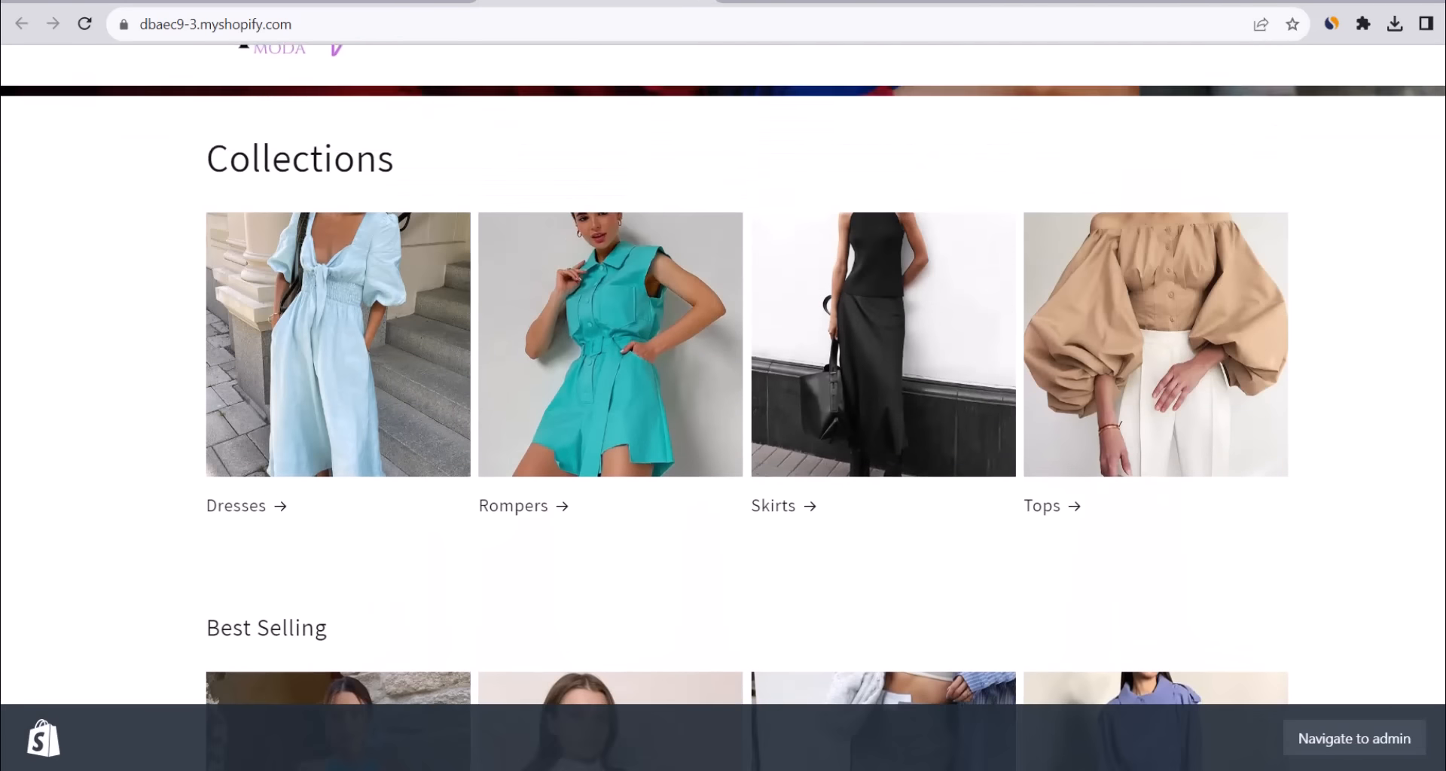
pyautogui.scroll(8, 723, 406)
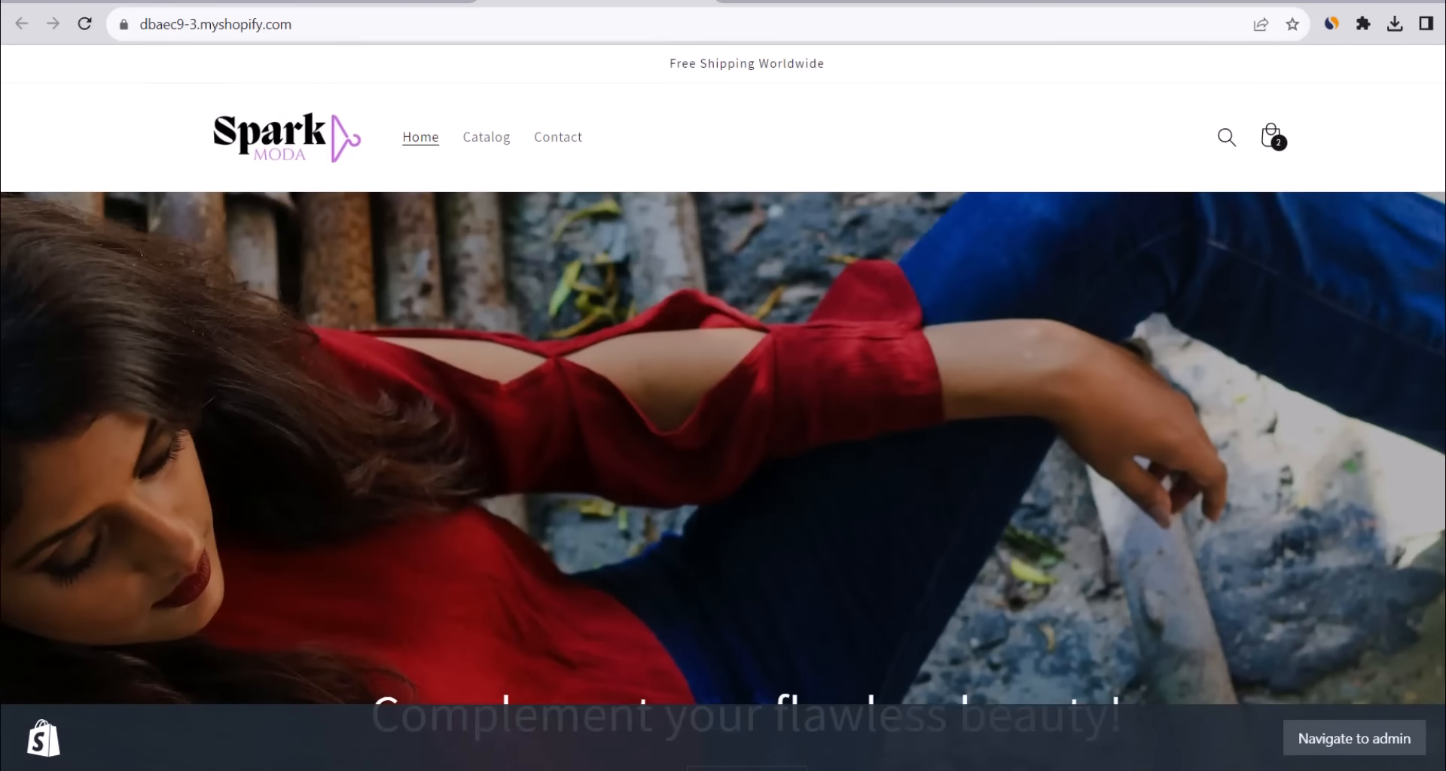
pyautogui.scroll(-12, 503, 433)
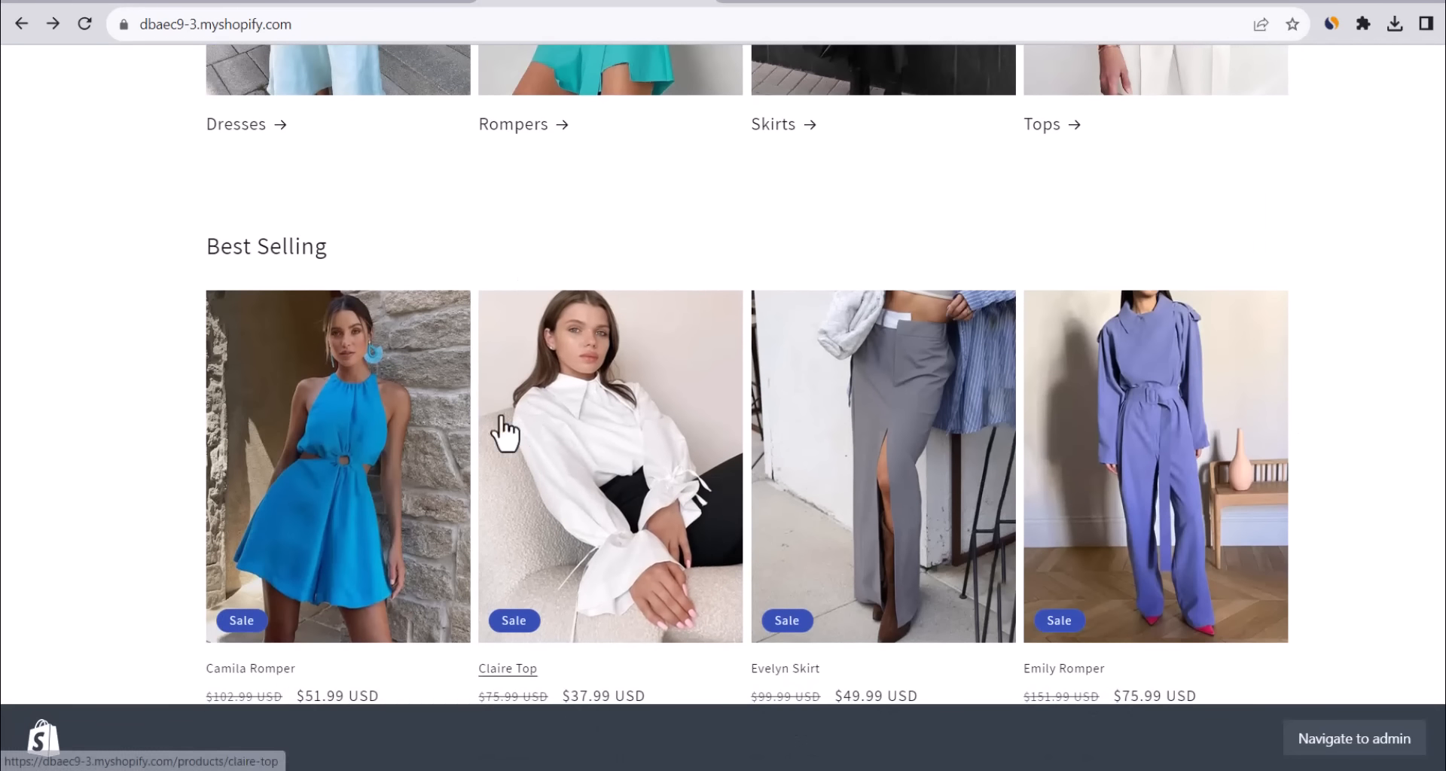
# Open the Camila Romper product page and look over its details.
pyautogui.click(387, 445)
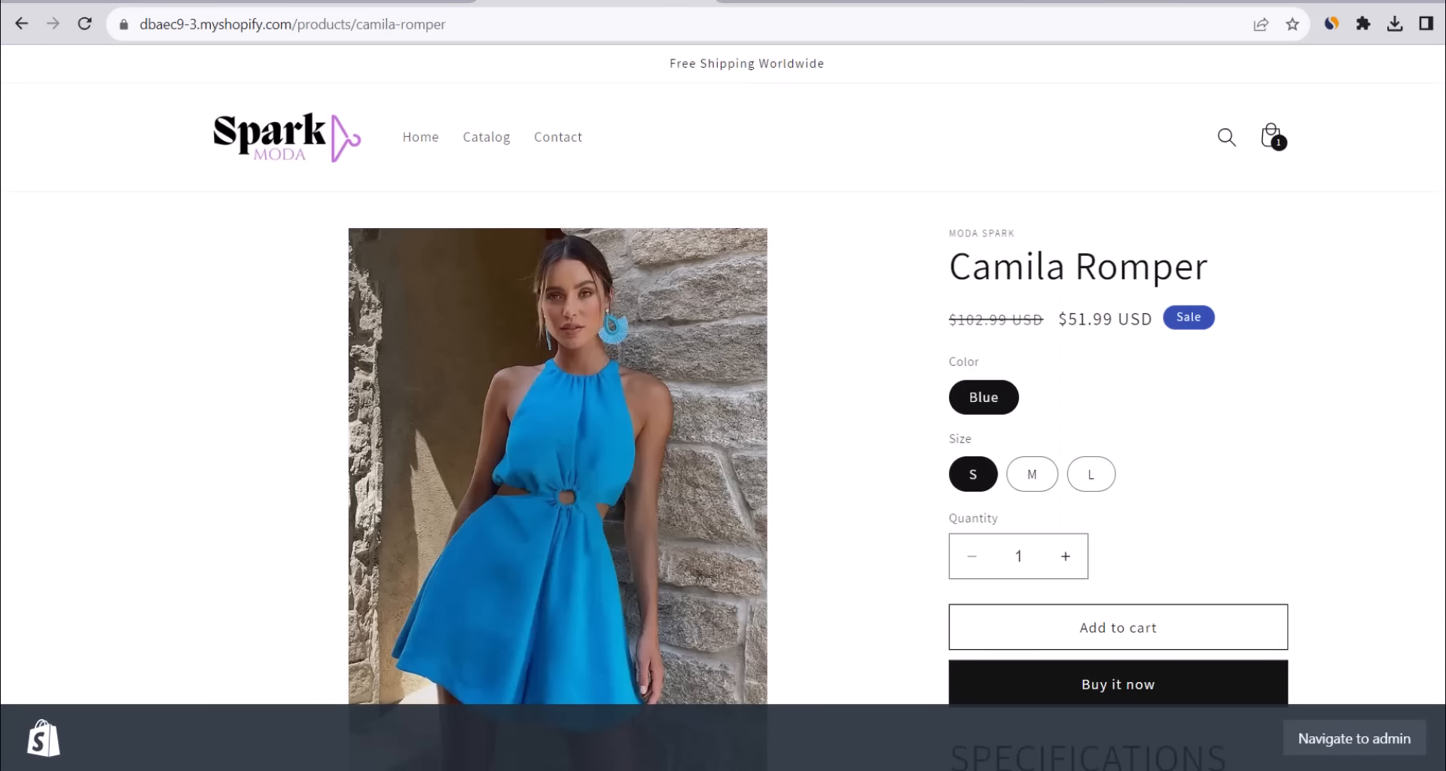
pyautogui.scroll(-1, 892, 333)
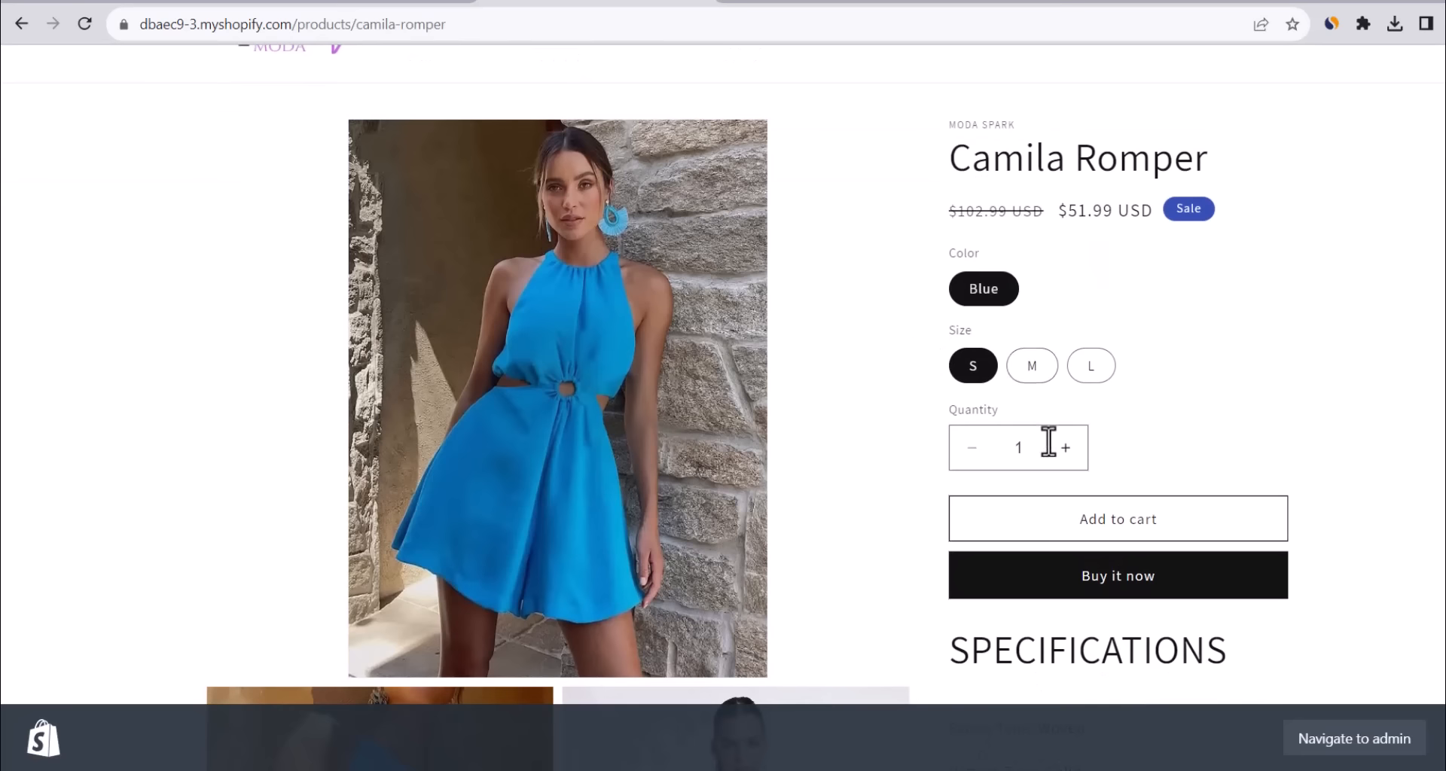
pyautogui.scroll(-8, 723, 406)
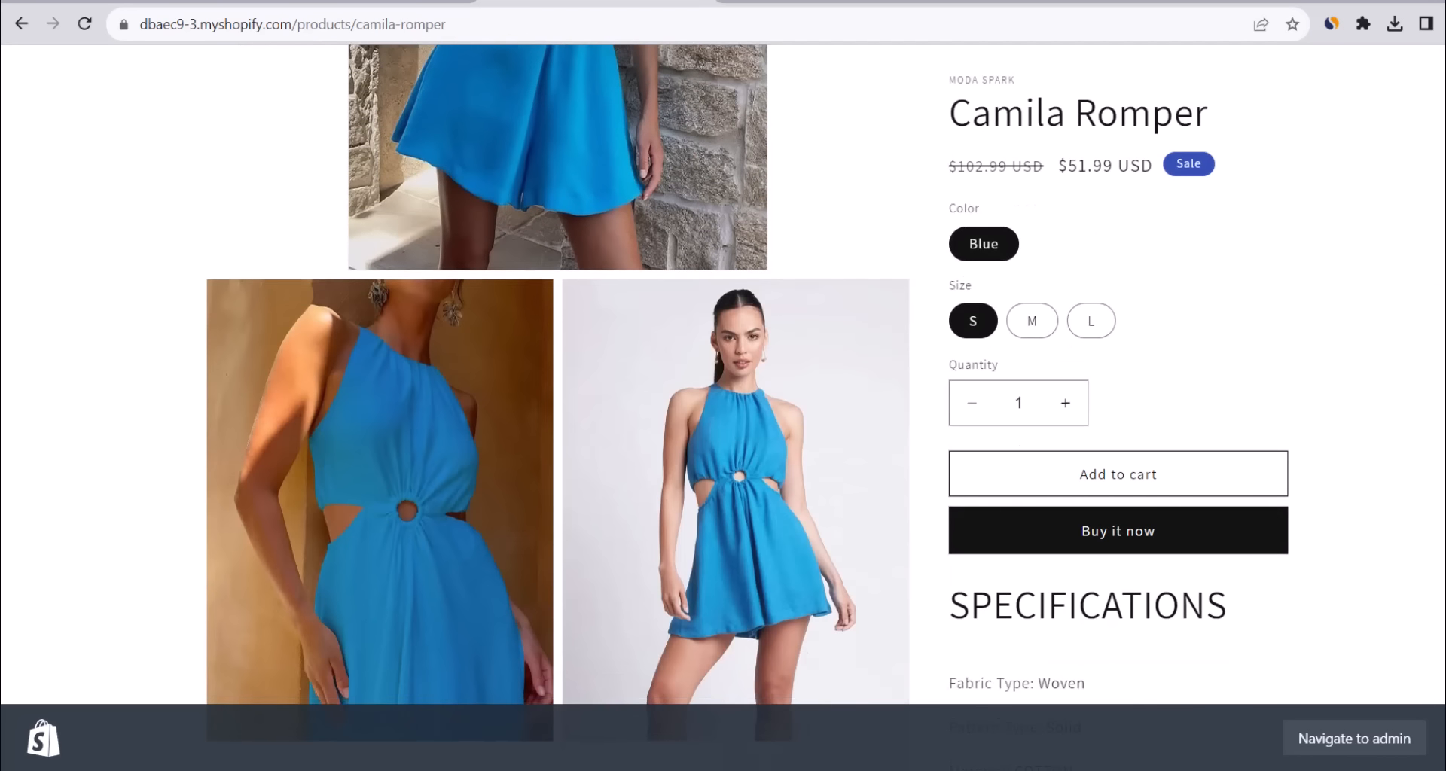
pyautogui.scroll(-1, 542, 452)
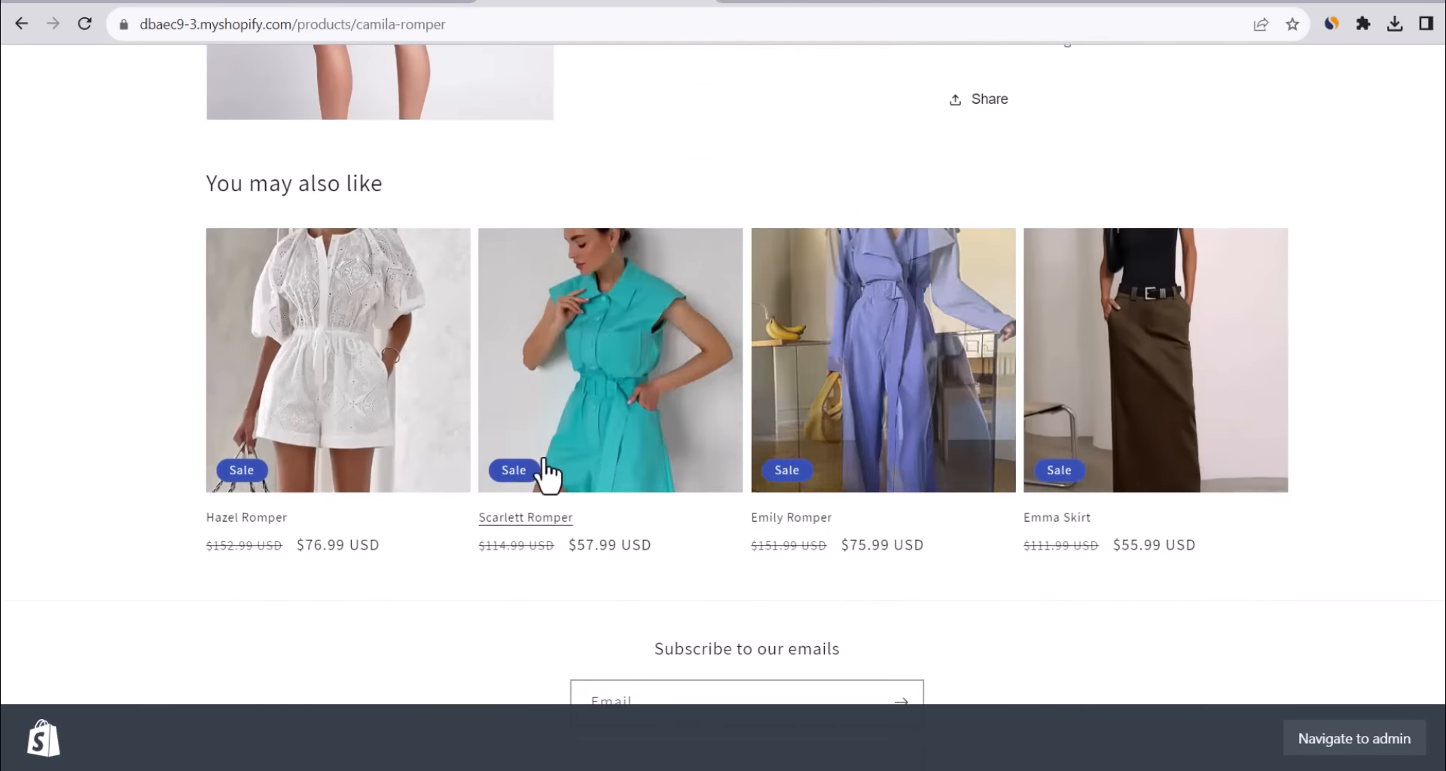
pyautogui.tripleClick(302, 197)
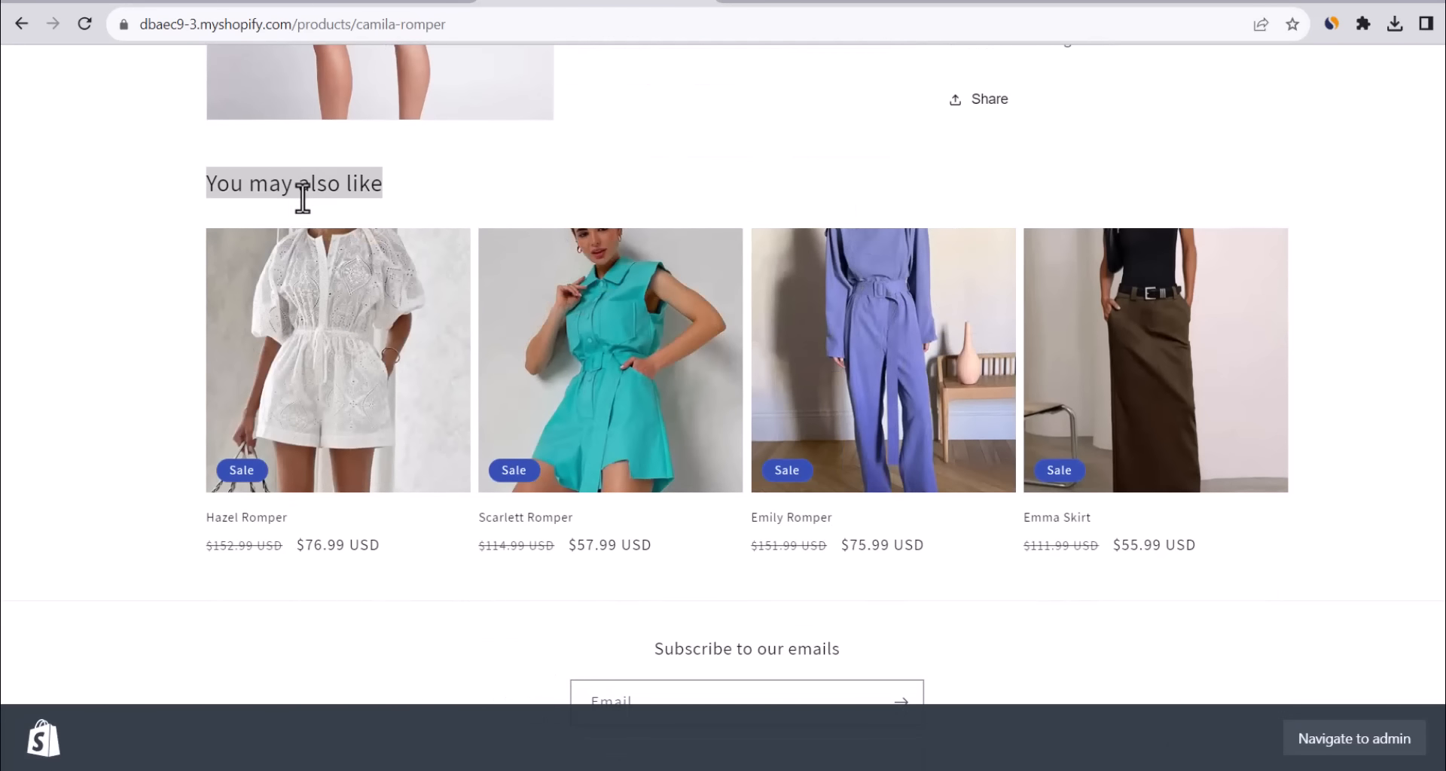
pyautogui.click(180, 260)
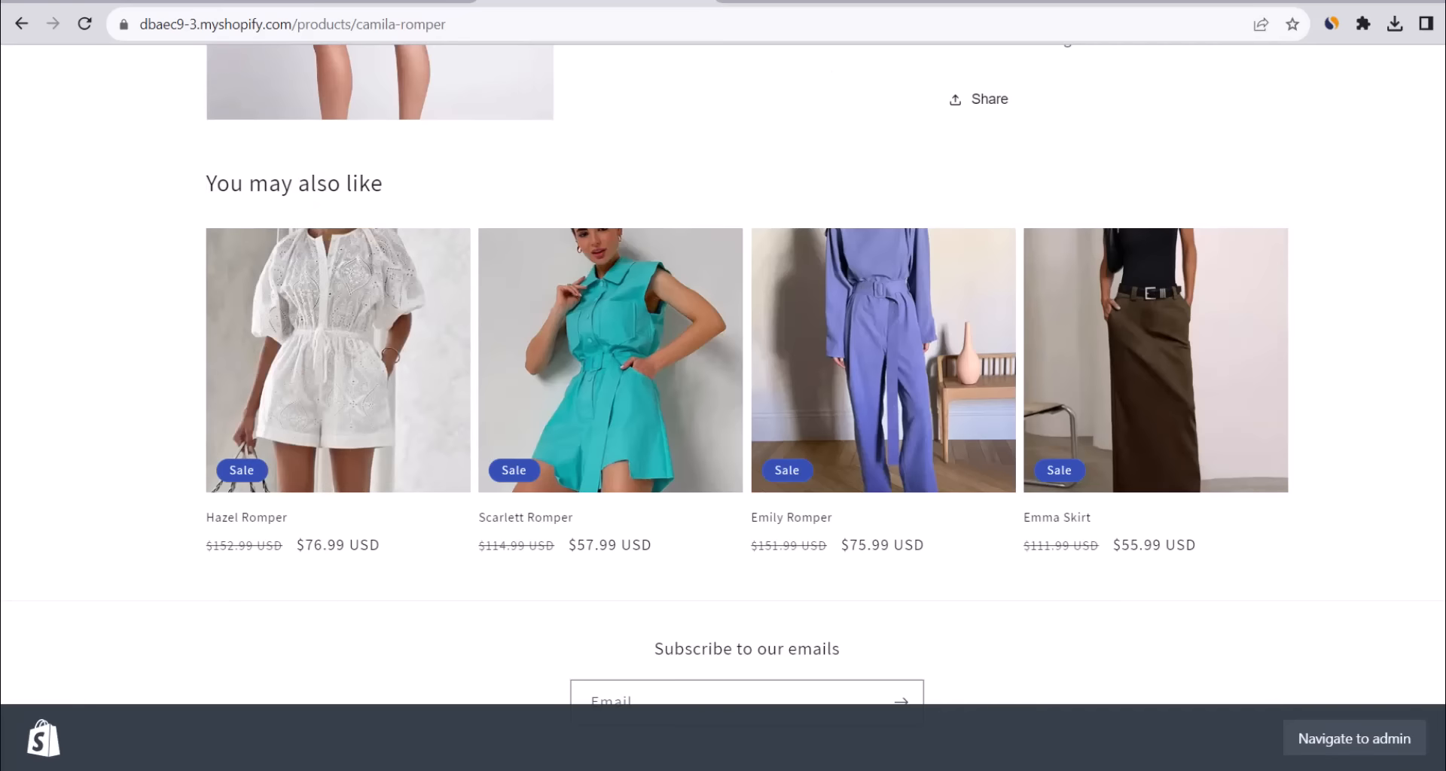
pyautogui.scroll(9, 723, 407)
# Add the blue size S Camila Romper to the cart and view the $51.99 USD estimated total.
pyautogui.click(1222, 482)
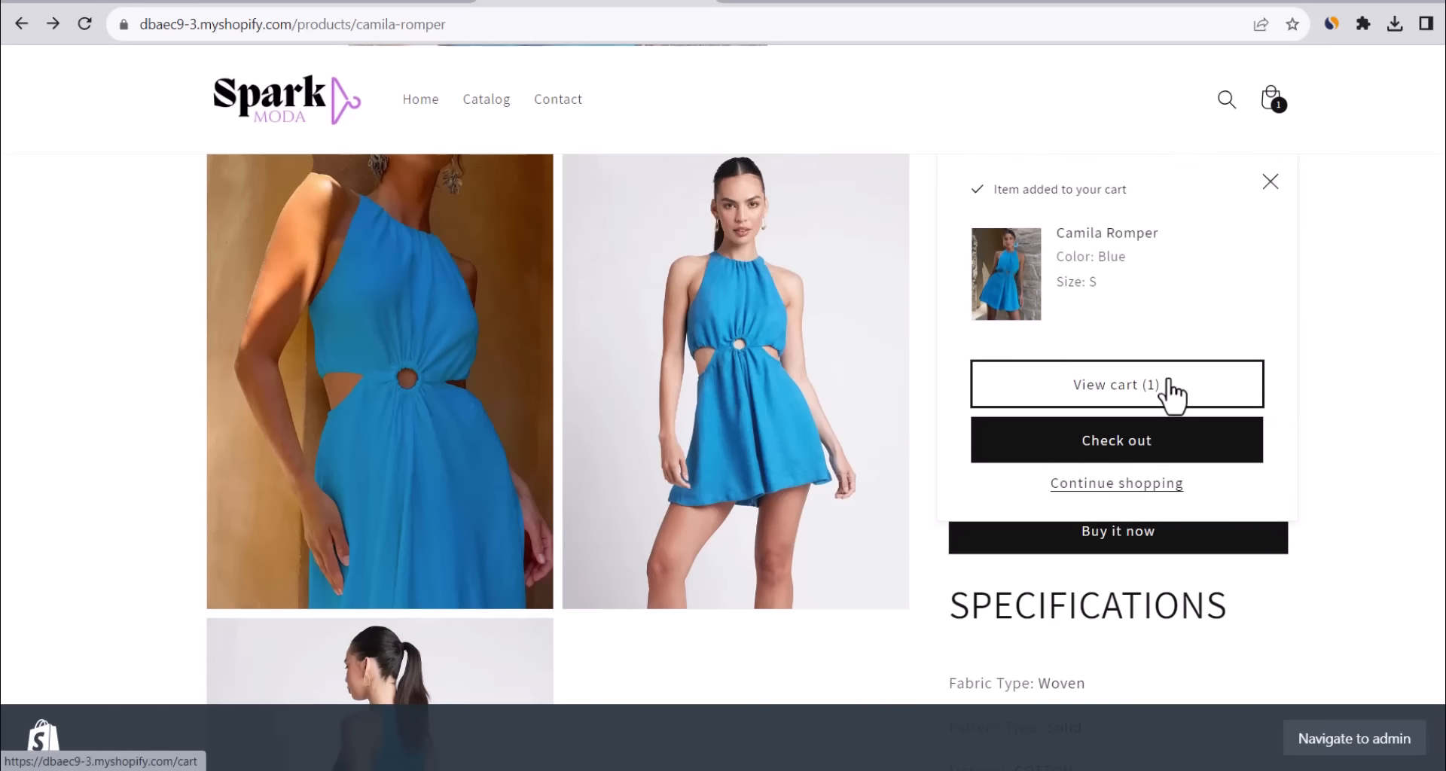
pyautogui.click(1171, 397)
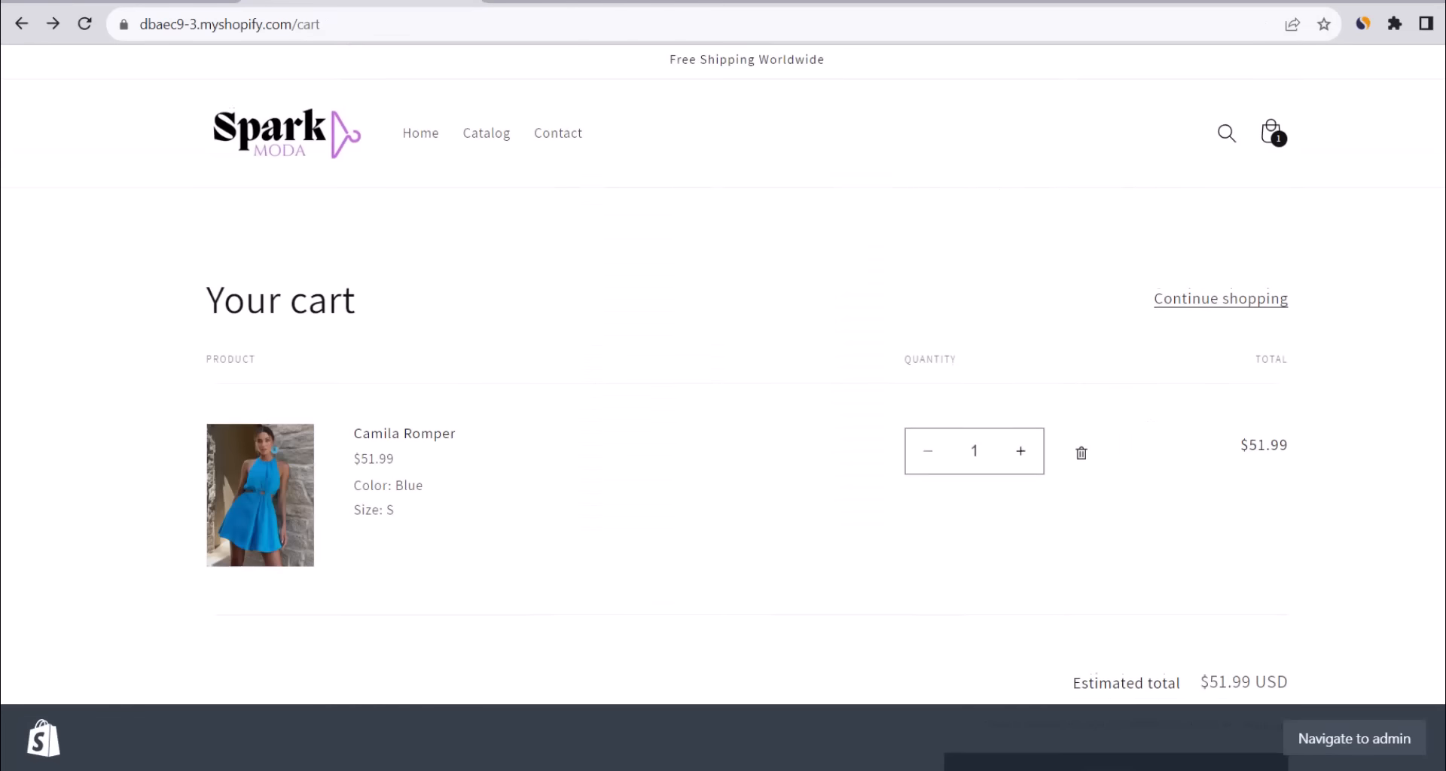
pyautogui.scroll(-2, 723, 406)
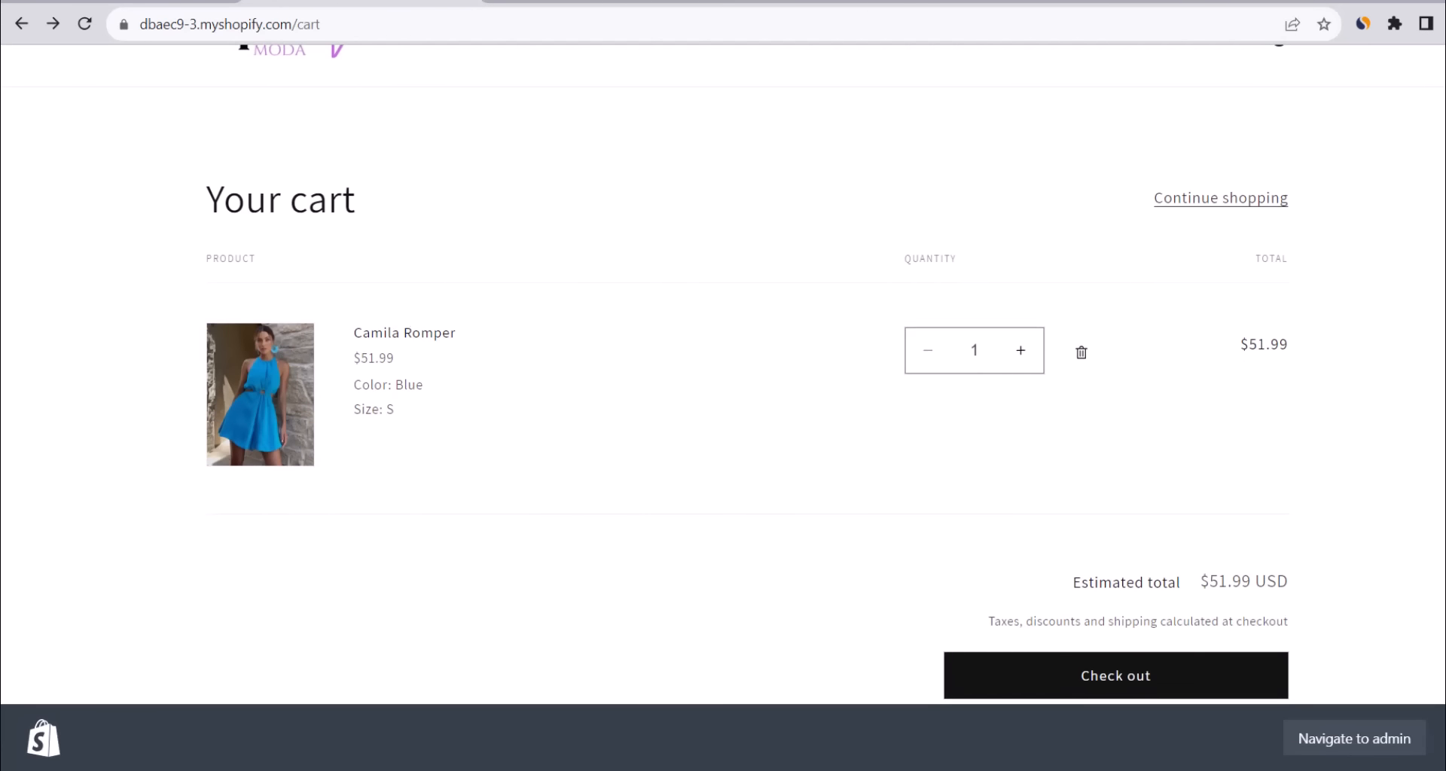
pyautogui.scroll(-2, 747, 372)
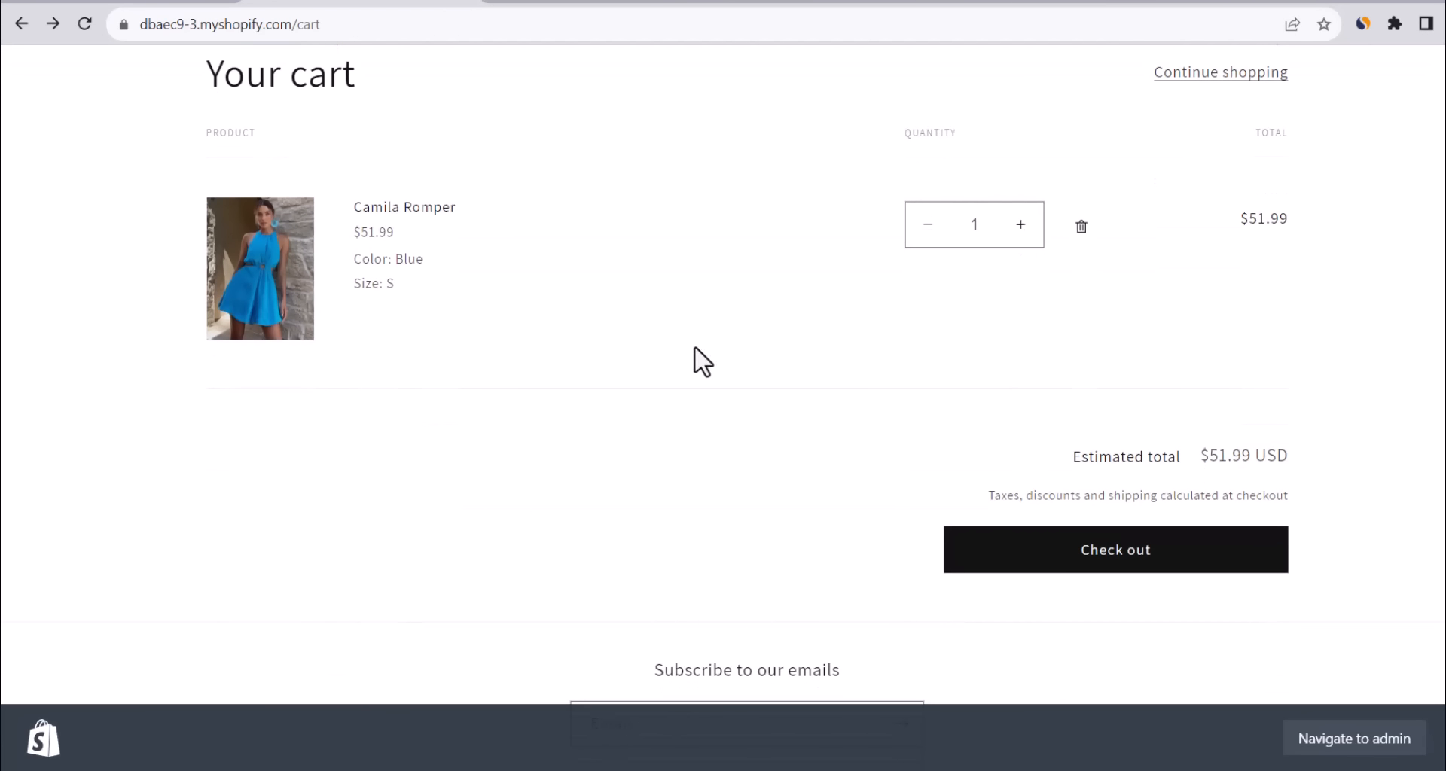
# Preview Camila Romper checkout, see payments aren't enabled yet, then return to the storefront home page.
pyautogui.click(1070, 569)
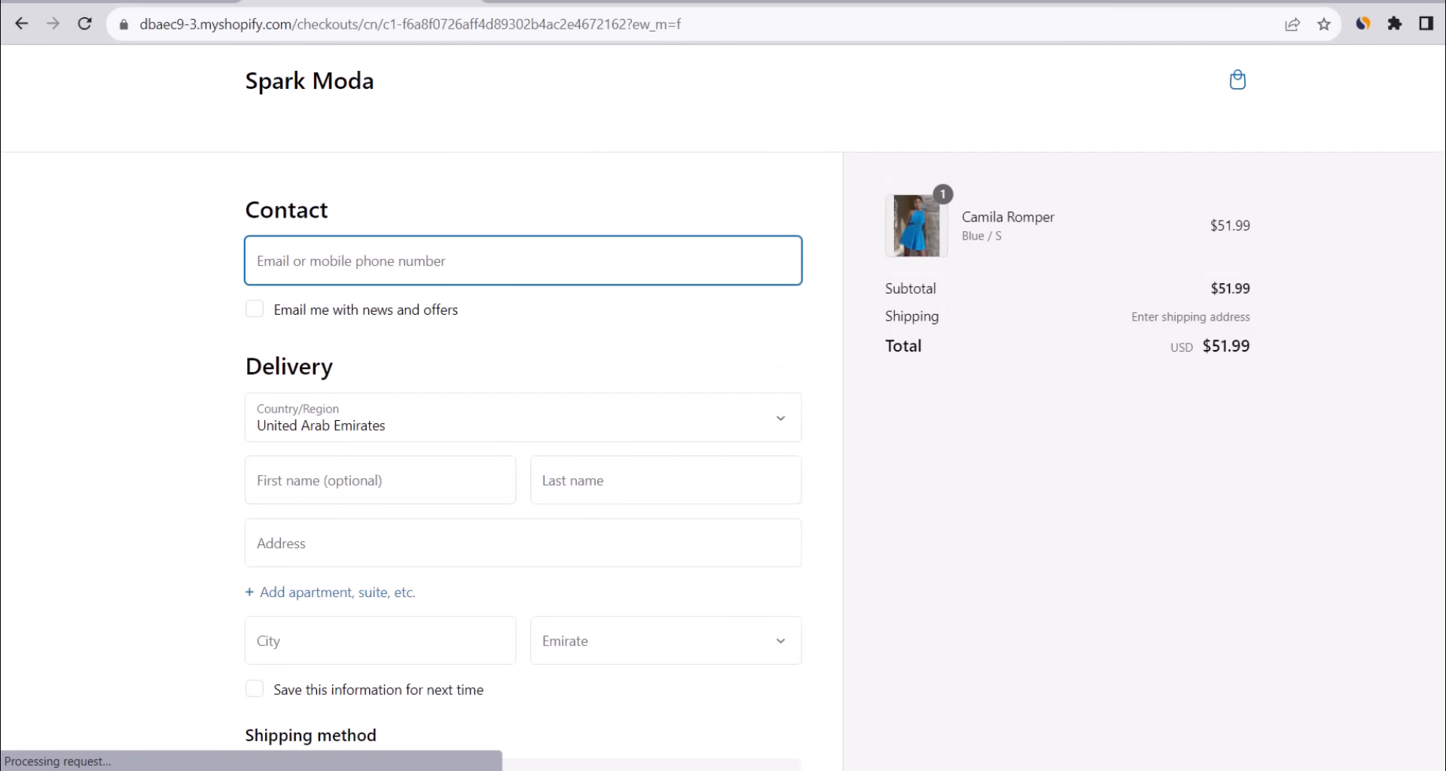
pyautogui.scroll(-3, 723, 407)
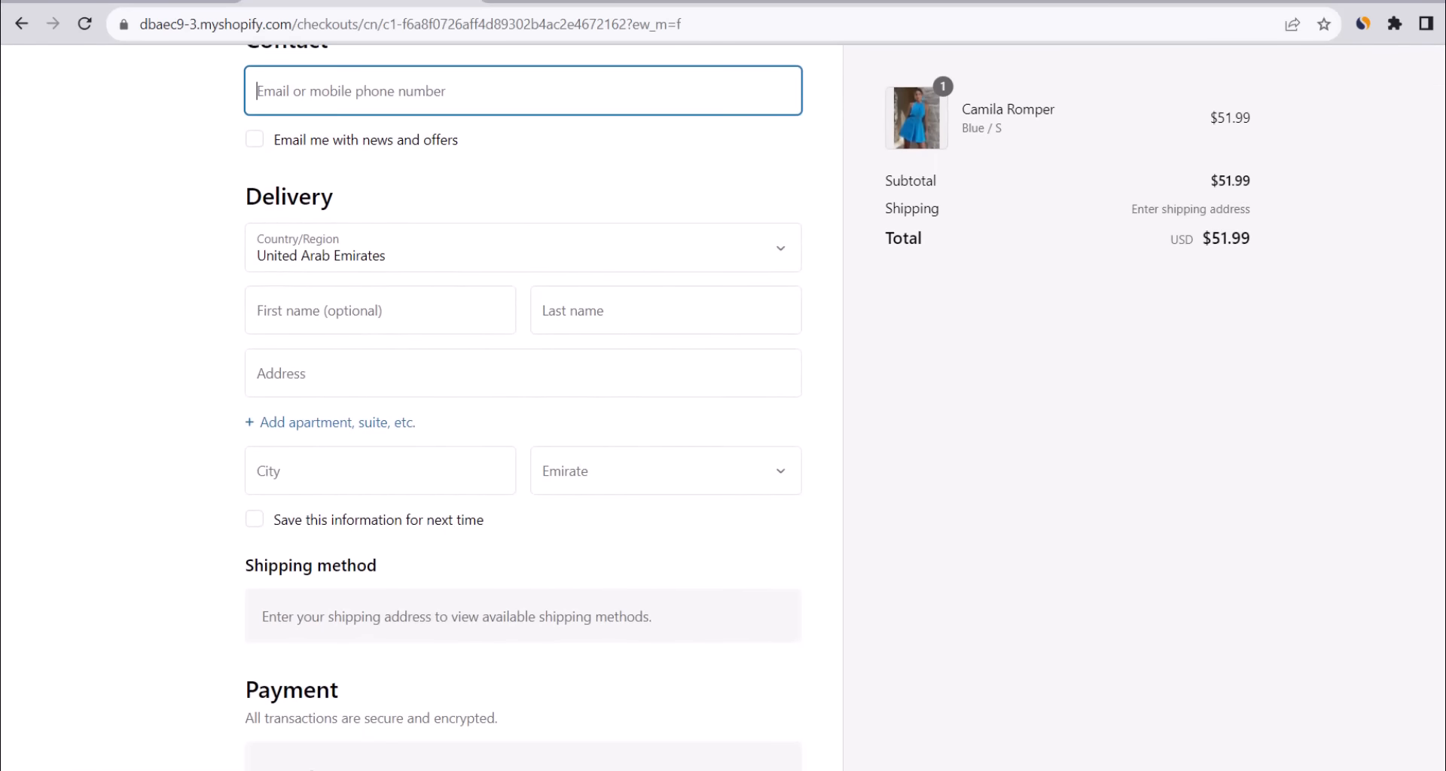
pyautogui.scroll(-5, 523, 407)
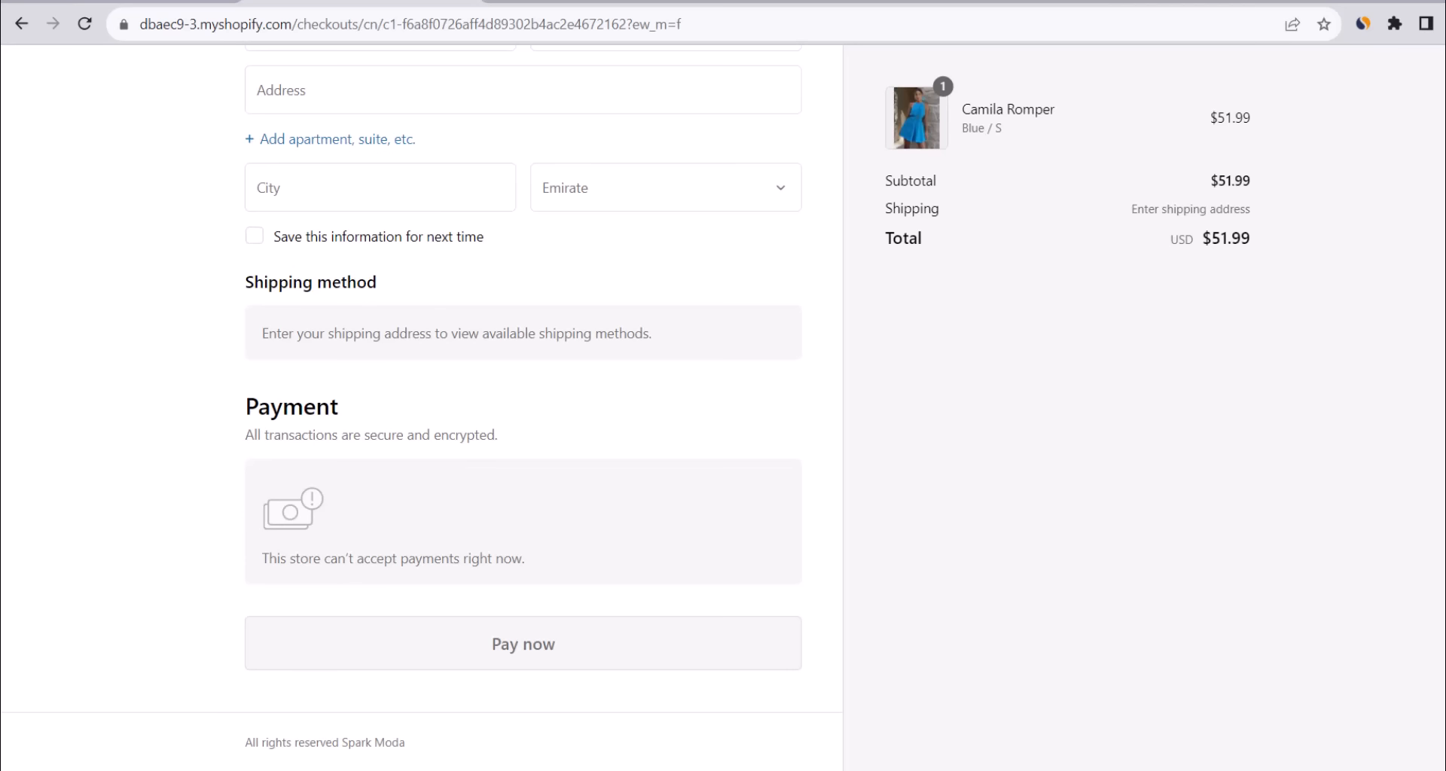
pyautogui.scroll(6, 497, 422)
pyautogui.click(1081, 688)
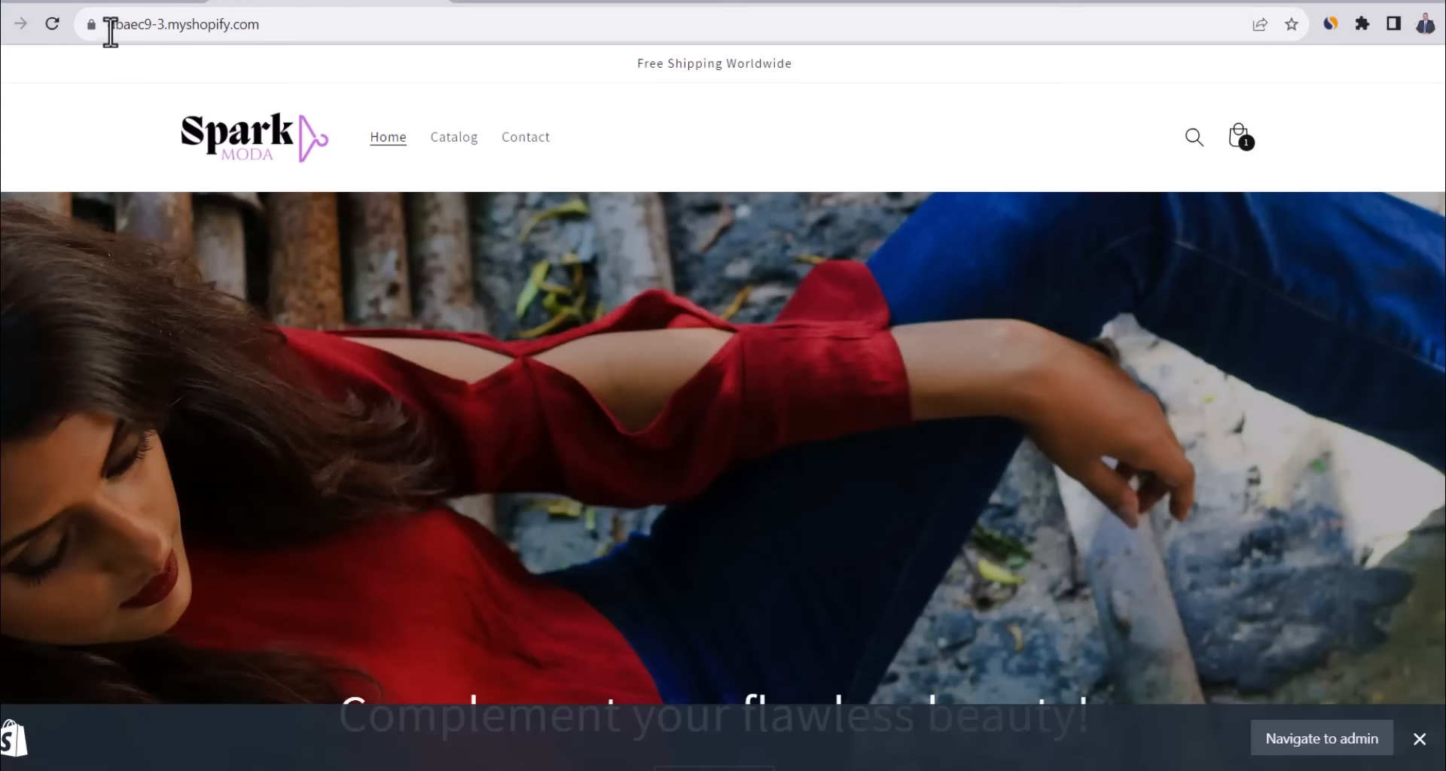
# Go to Settings > Domains, where dbaec9-3.myshopify.com is the primary domain.
pyautogui.moveTo(111, 32); pyautogui.dragTo(288, 30)
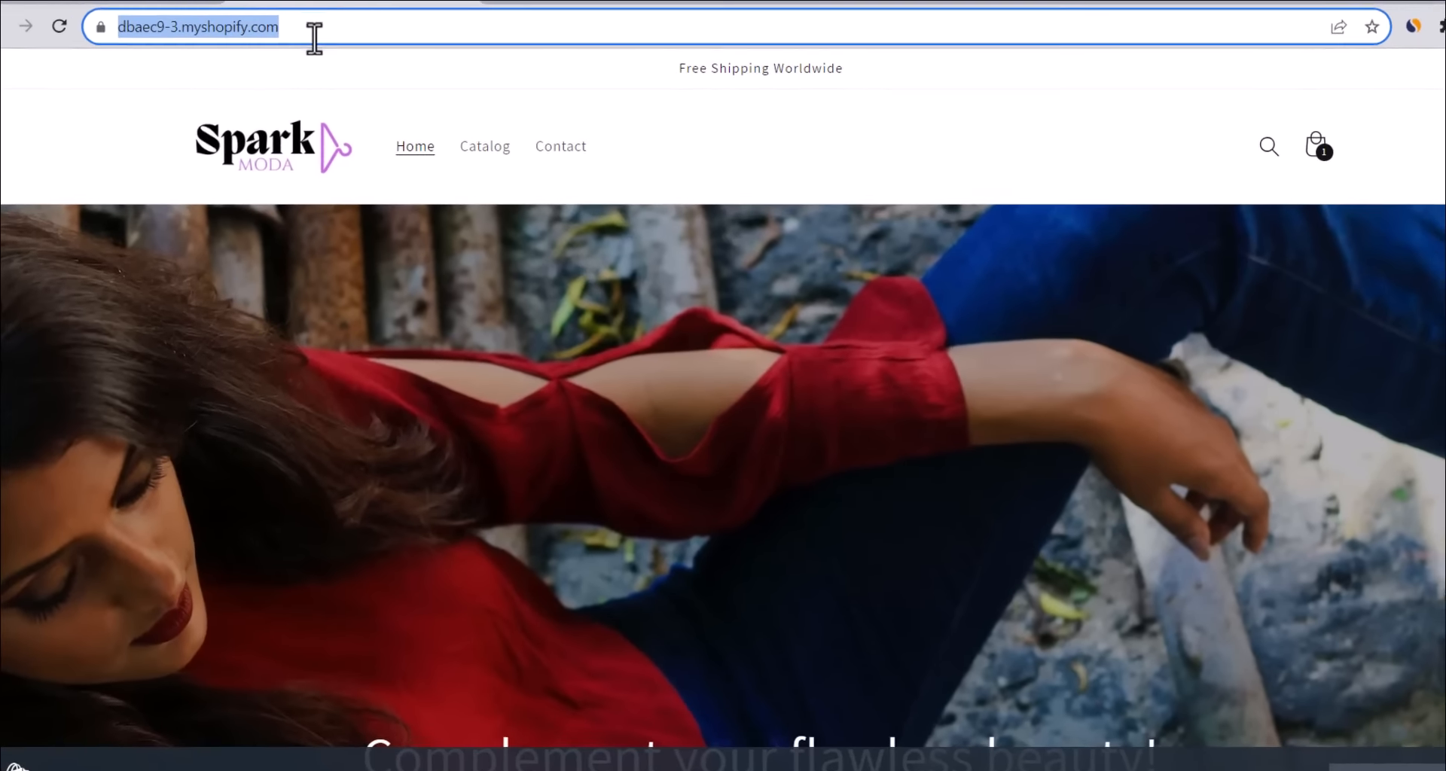
pyautogui.click(331, 102)
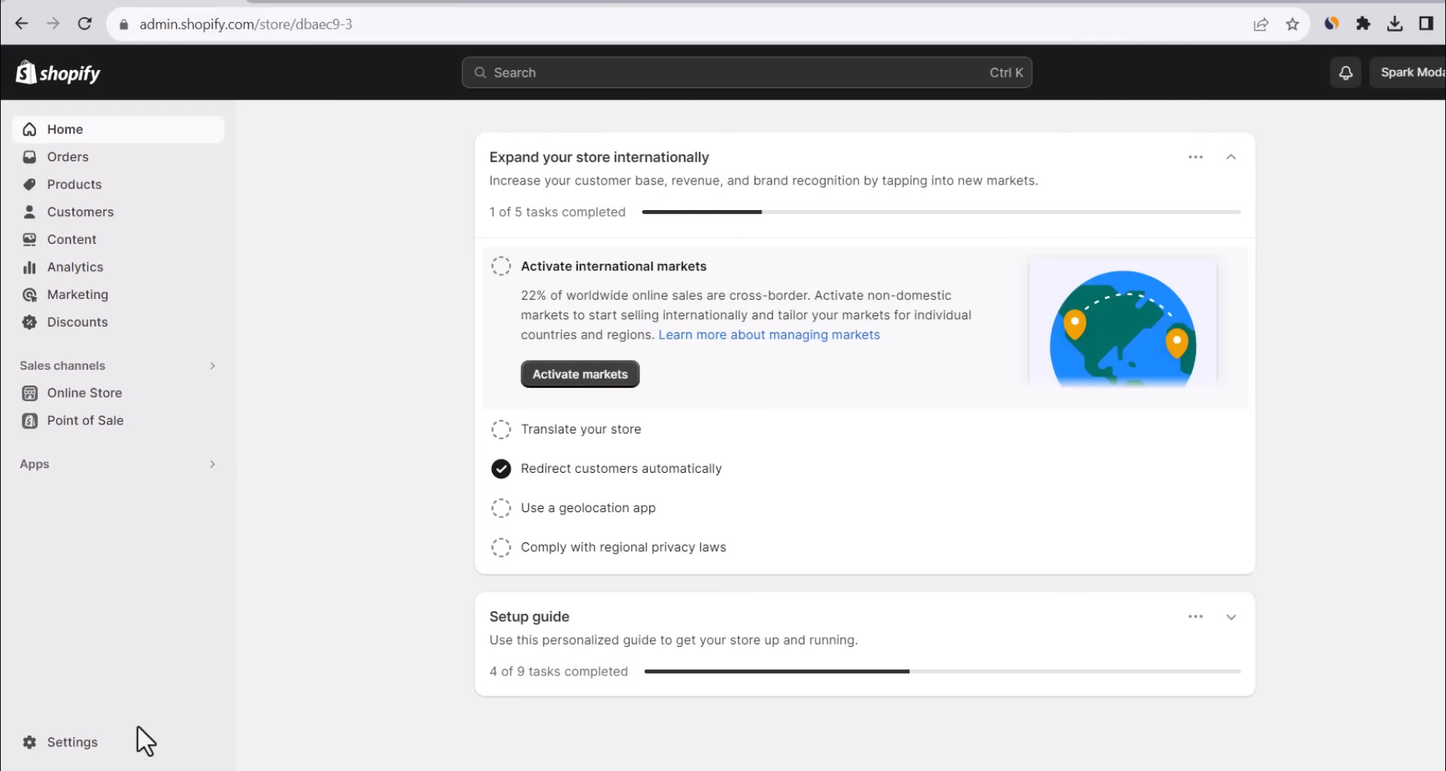
pyautogui.click(87, 744)
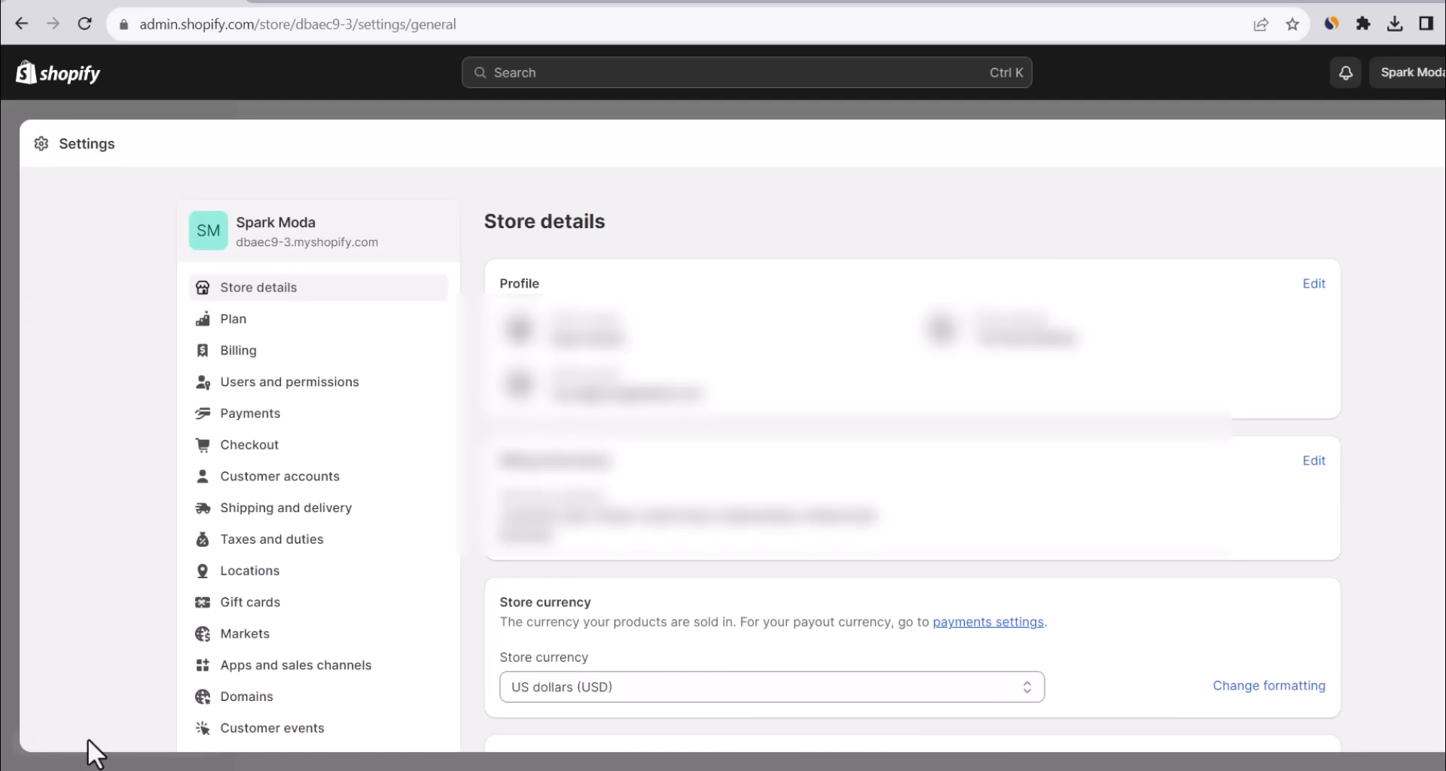
pyautogui.click(267, 698)
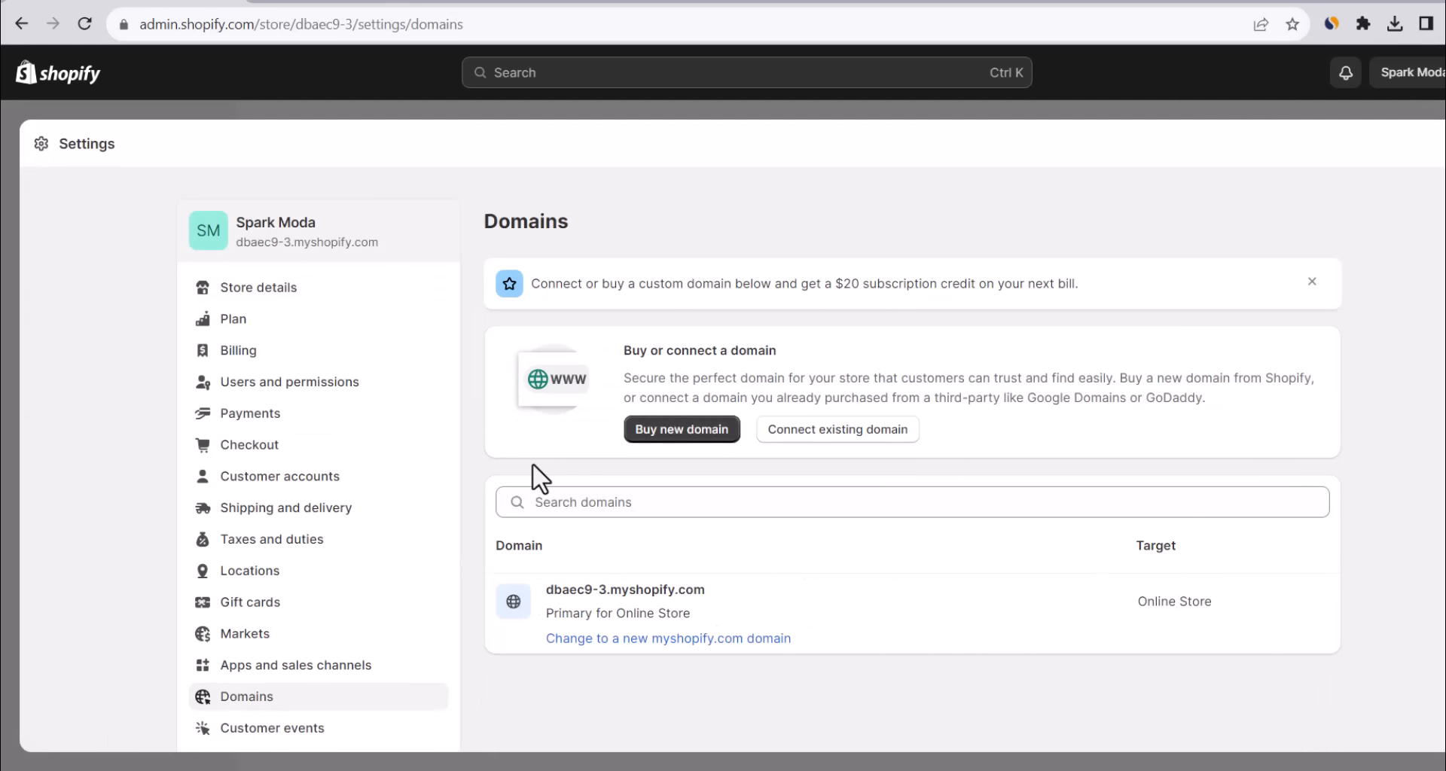
# Search for the new domain sparkmoda.com, confirm it's available, and choose to buy it.
pyautogui.click(640, 434)
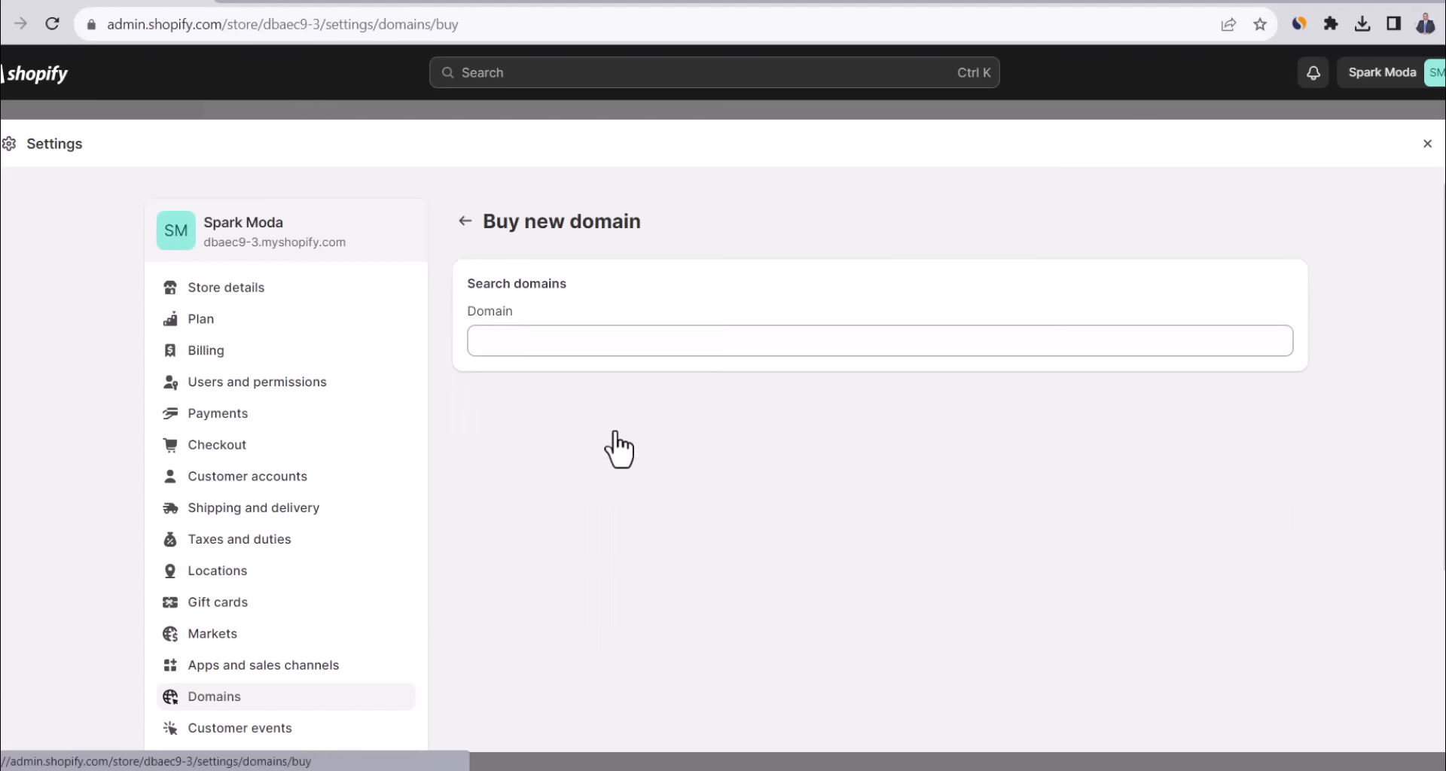
pyautogui.click(547, 350)
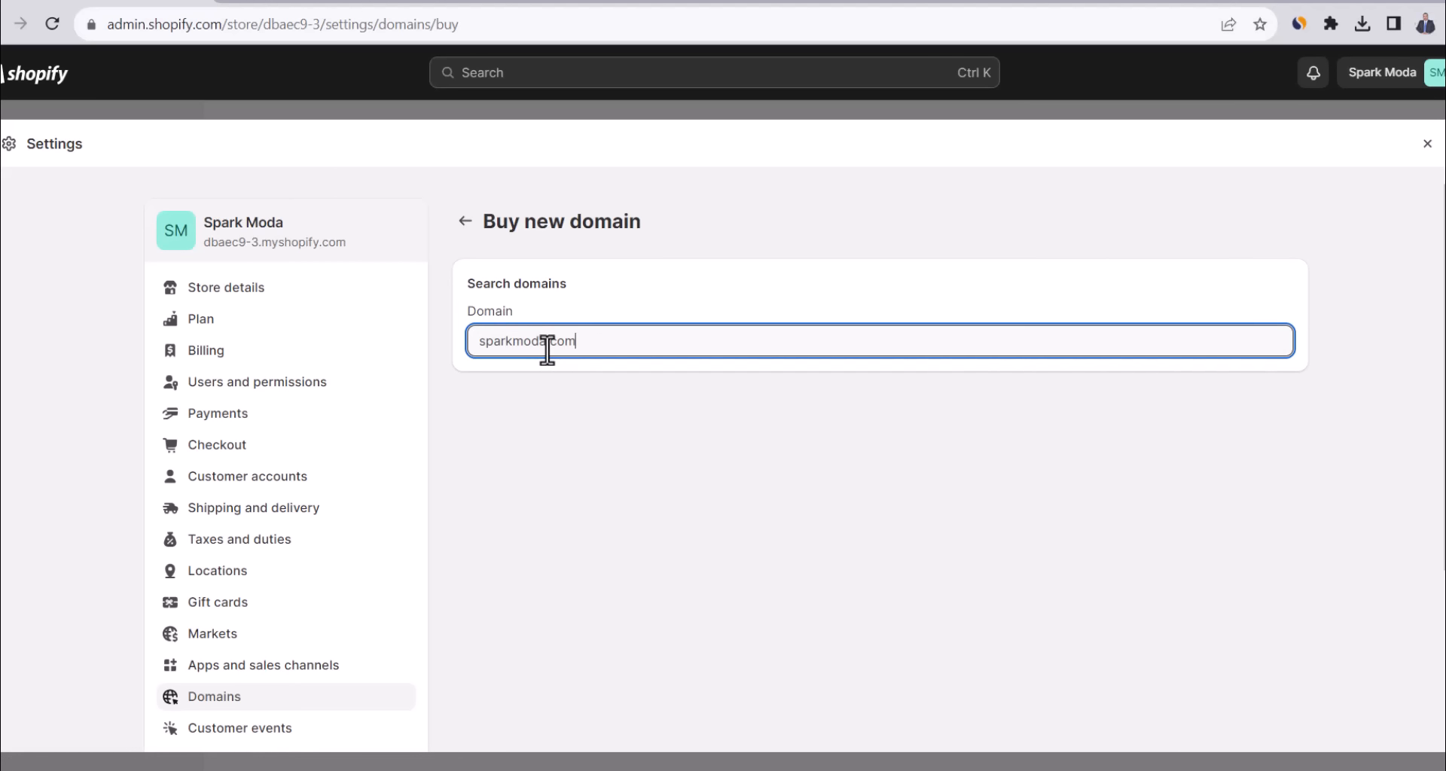
pyautogui.write('sparkmoda.com')
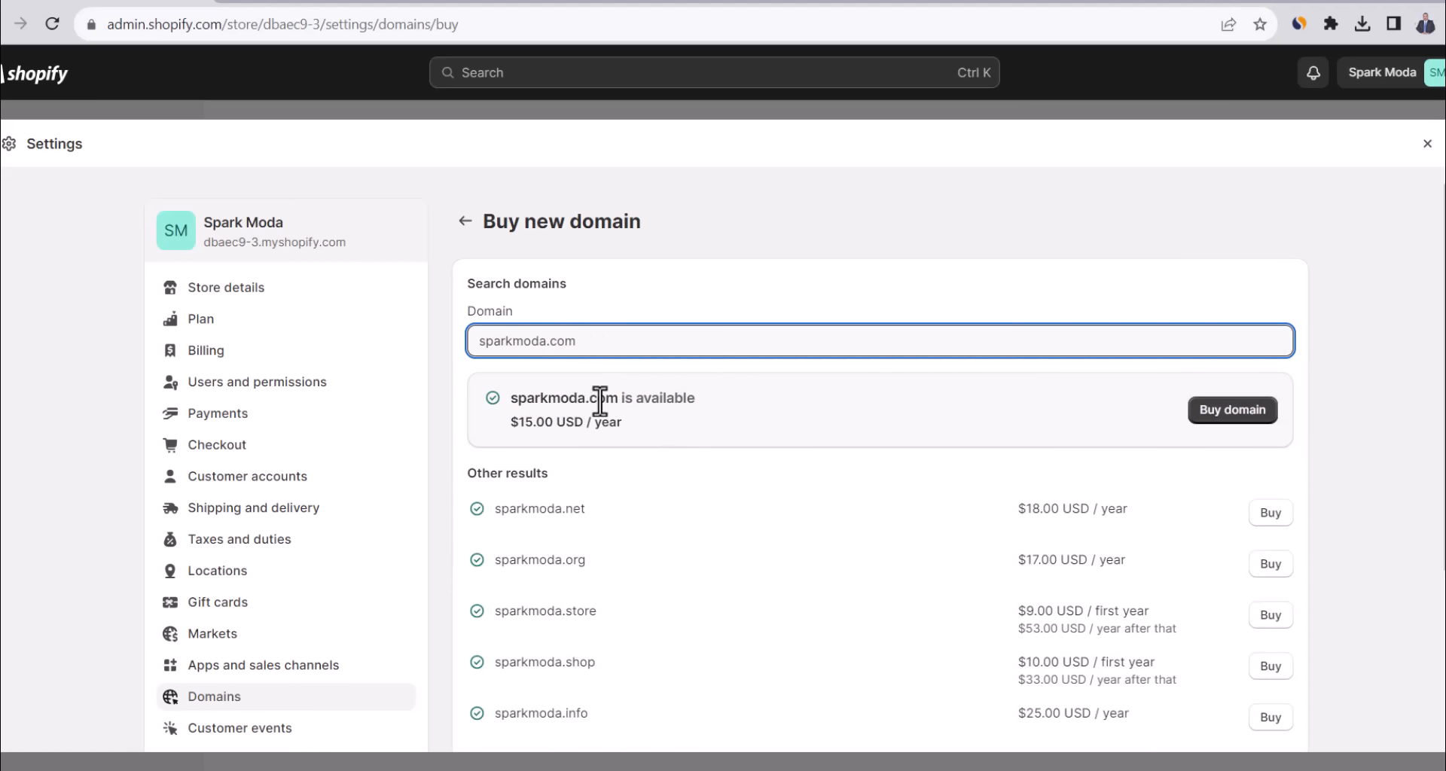
pyautogui.tripleClick(666, 403)
pyautogui.click(768, 413)
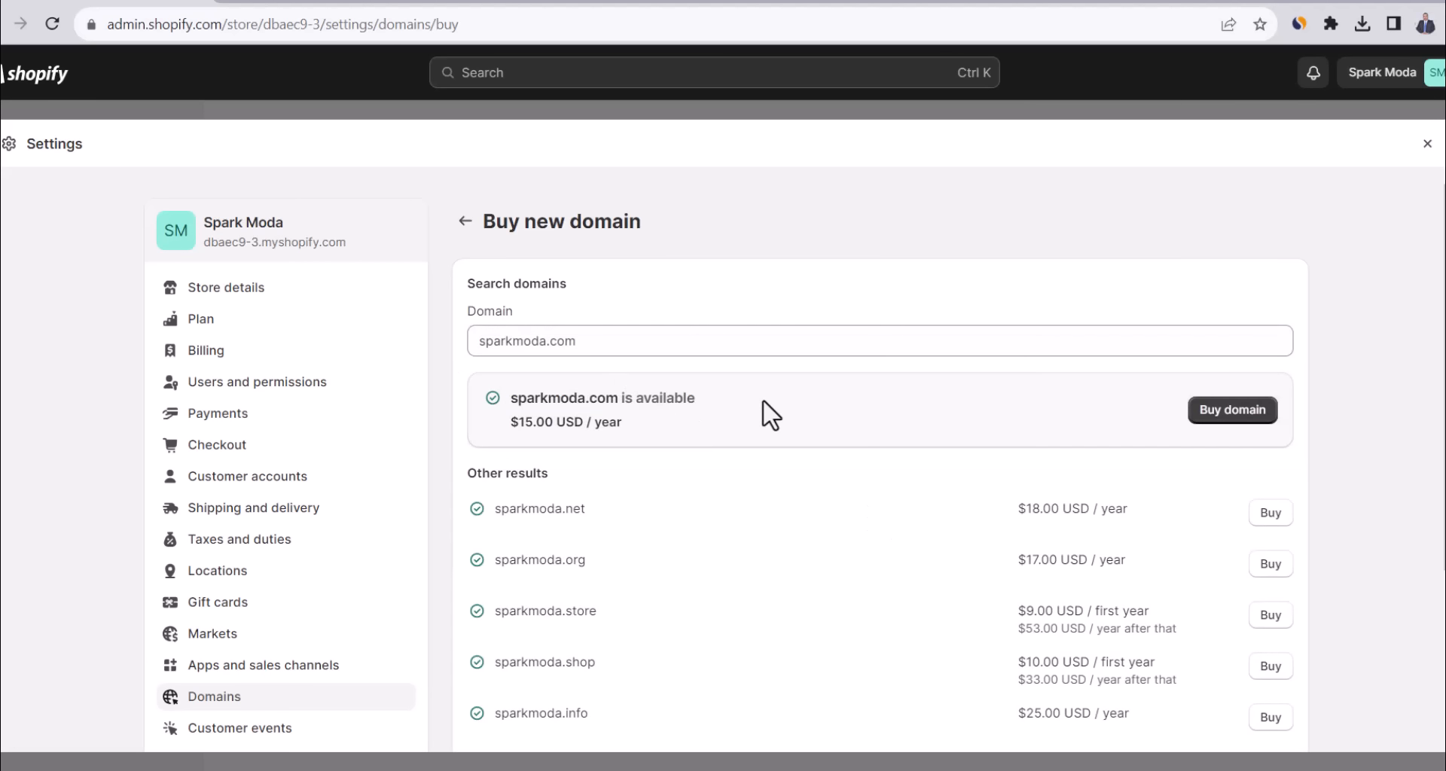
pyautogui.click(1203, 421)
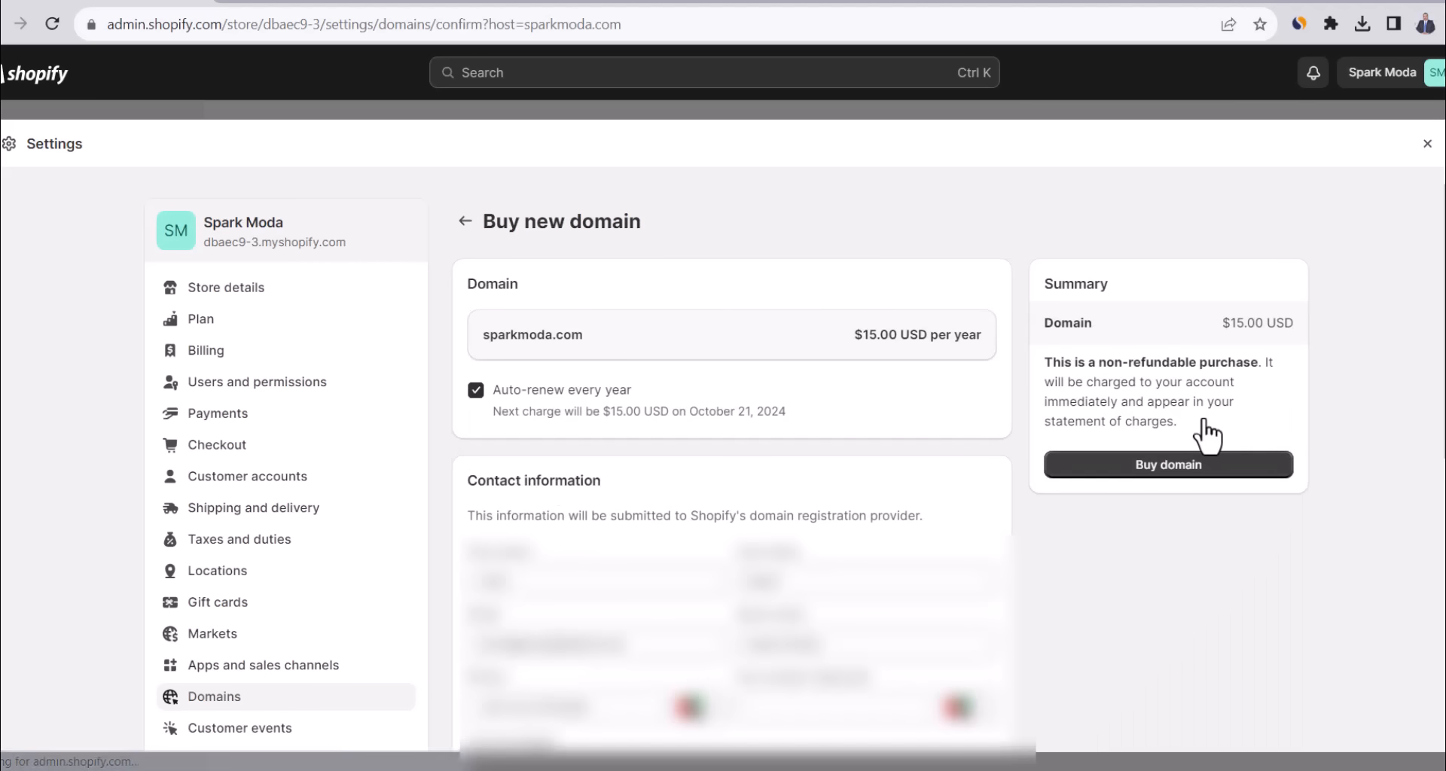
# Complete the $15.00/year sparkmoda.com purchase and note the email verification notice.
pyautogui.click(1129, 469)
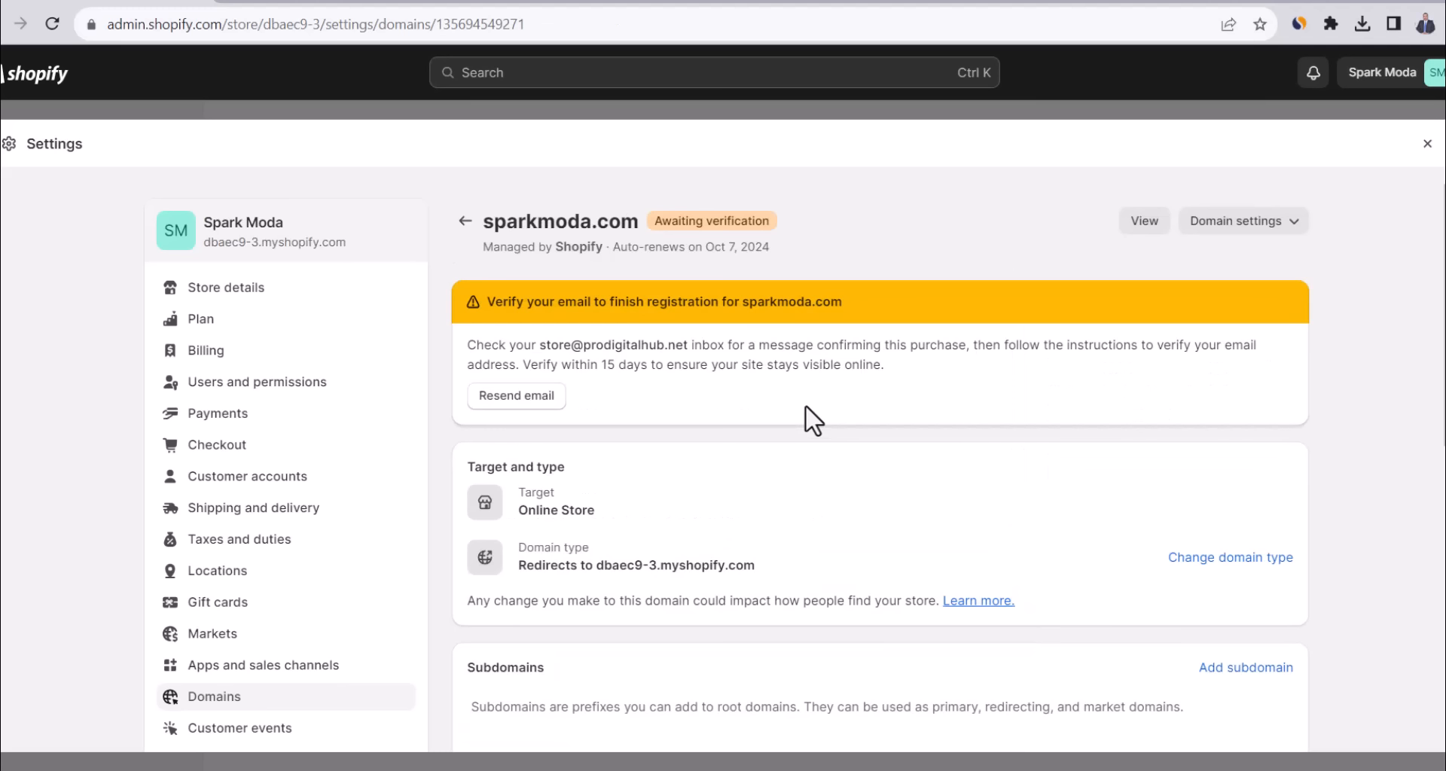
pyautogui.tripleClick(676, 308)
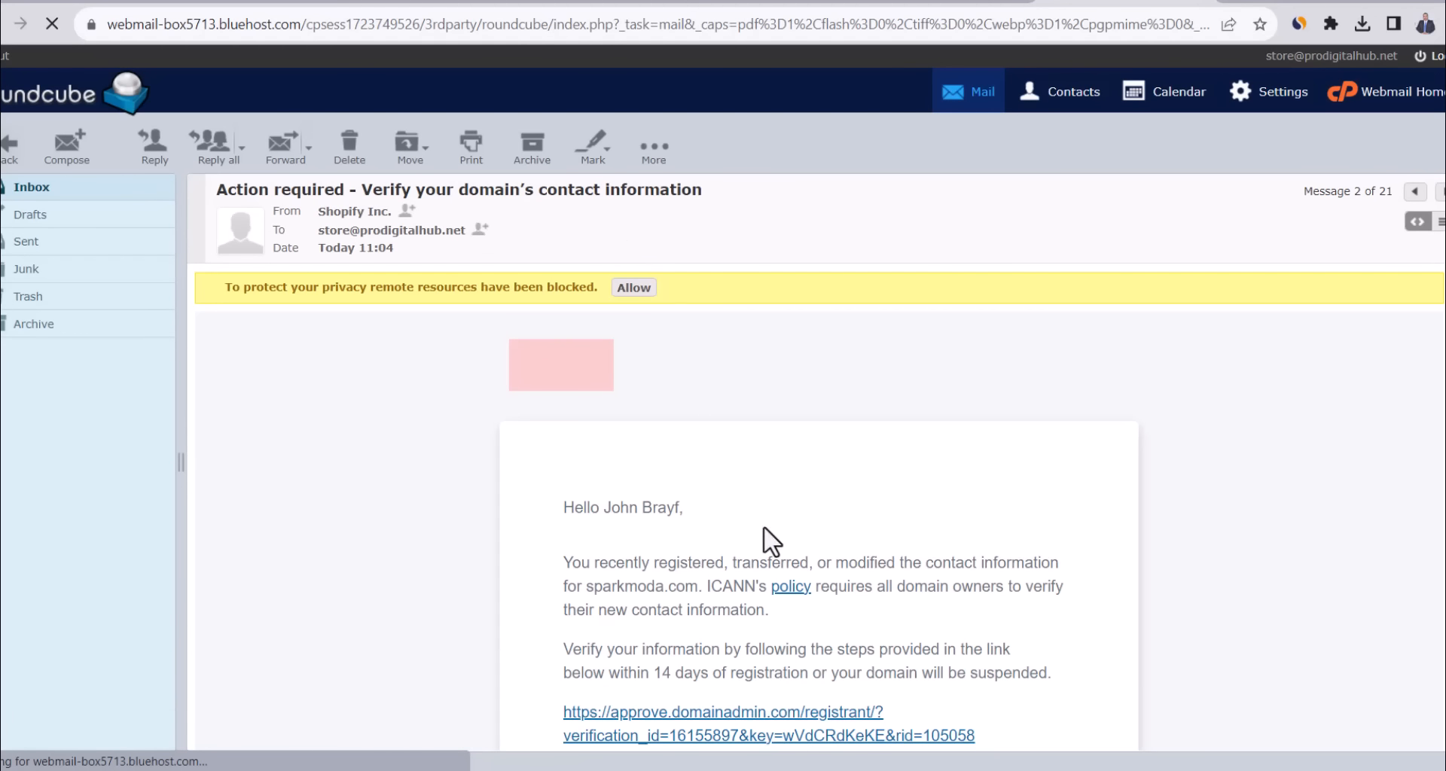
# Confirm the sparkmoda.com contact information through the emailed link, then return to the admin domain page.
pyautogui.click(761, 554)
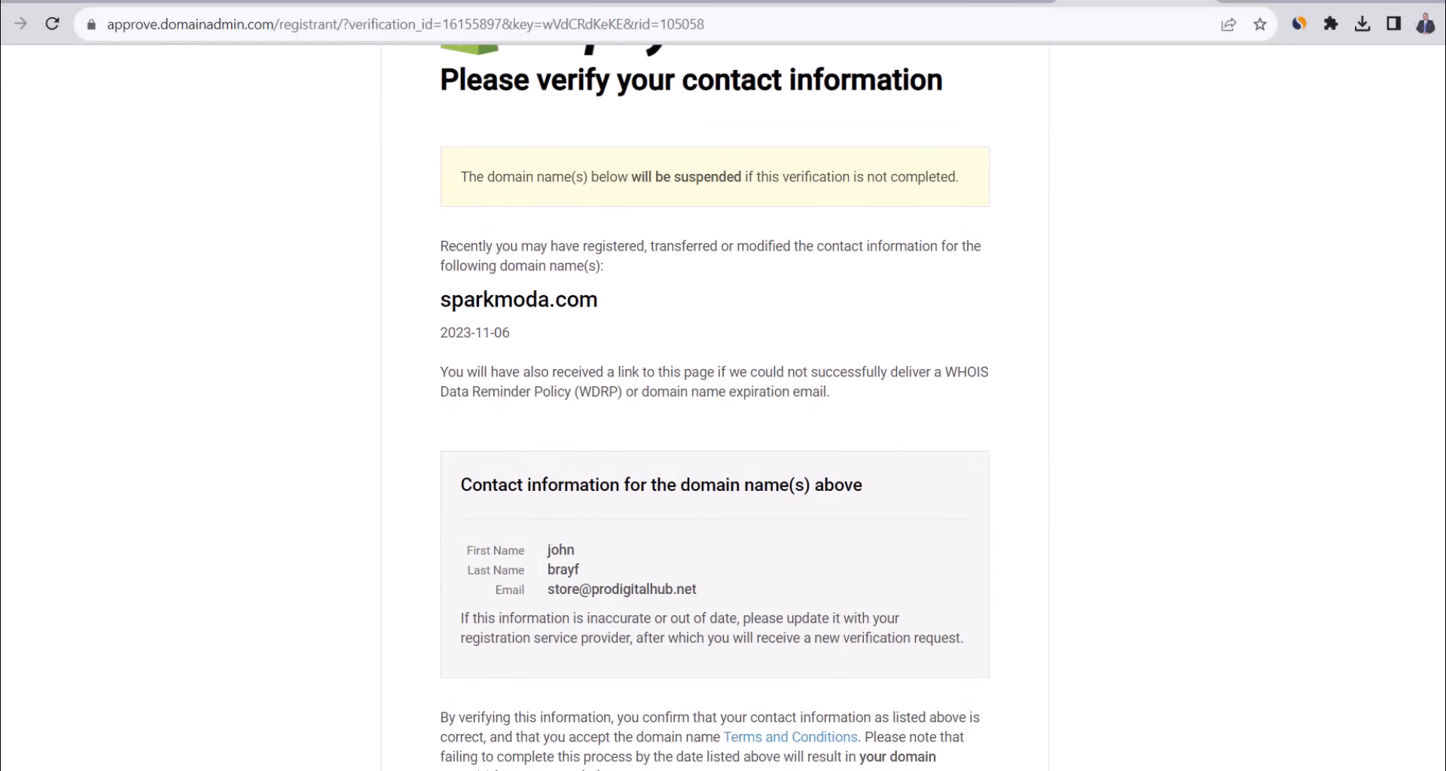
pyautogui.scroll(-3, 1250, 522)
pyautogui.click(537, 622)
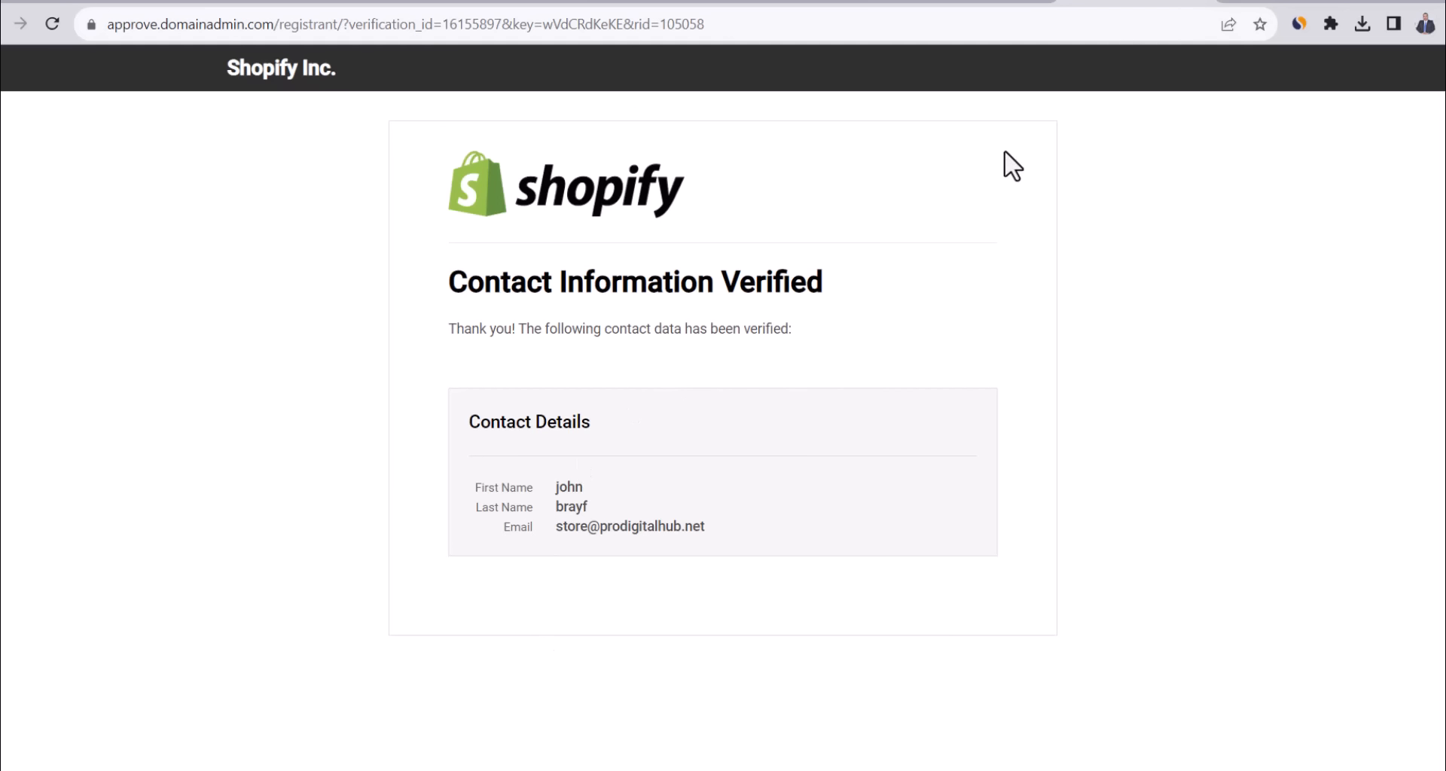
pyautogui.click(68, 1)
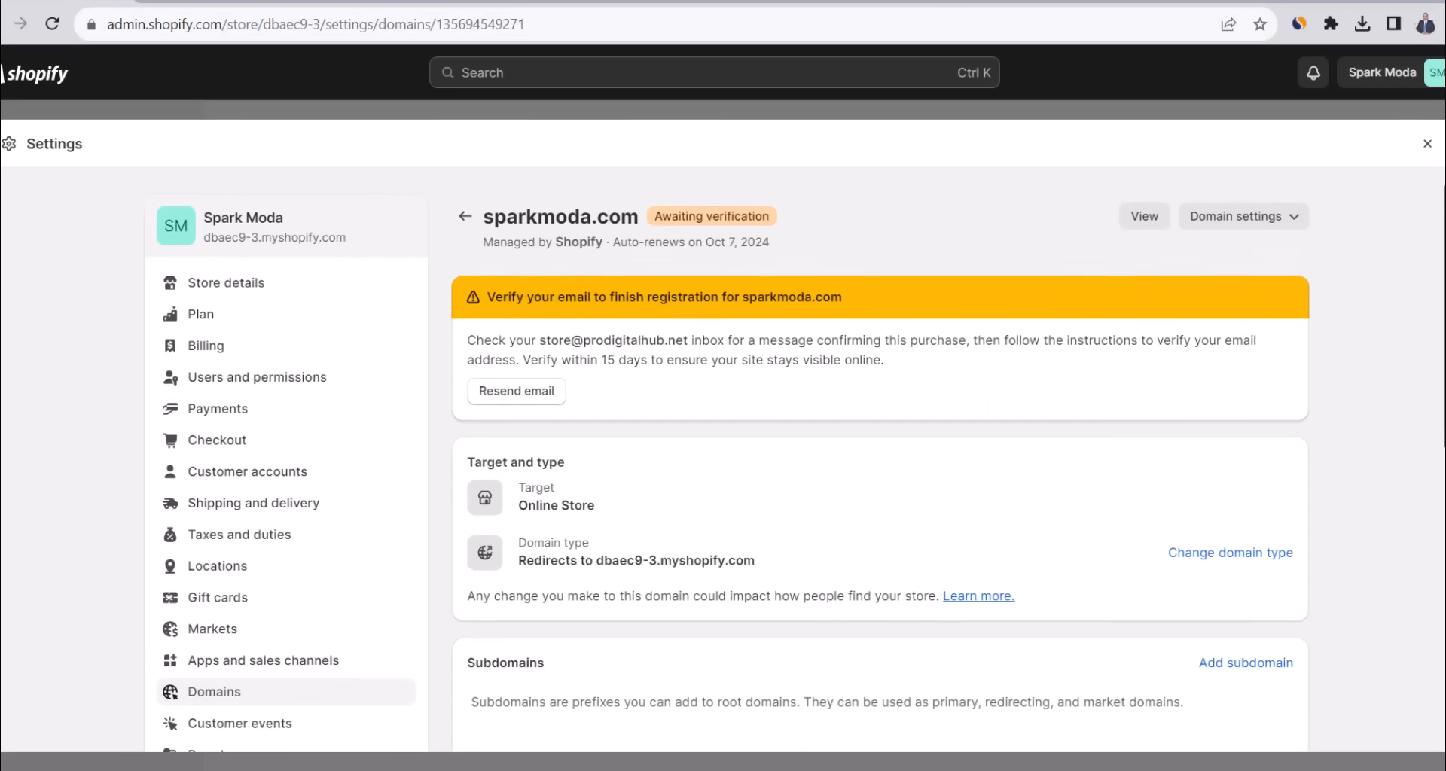
# Add a 'support' forwarding address on sparkmoda.com to the store's inbox, beside the info address.
pyautogui.scroll(-2, 734, 460)
pyautogui.scroll(-6, 726, 459)
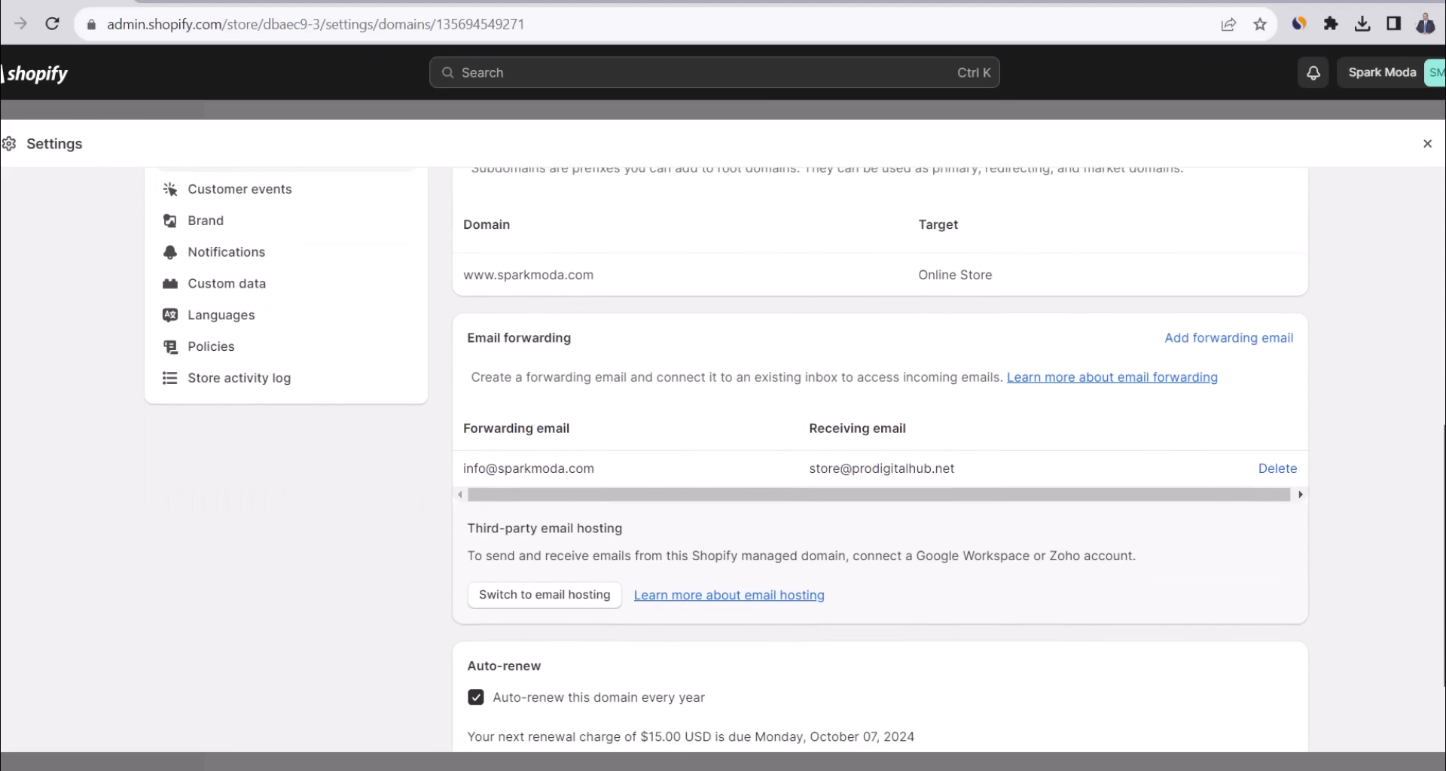
pyautogui.tripleClick(522, 468)
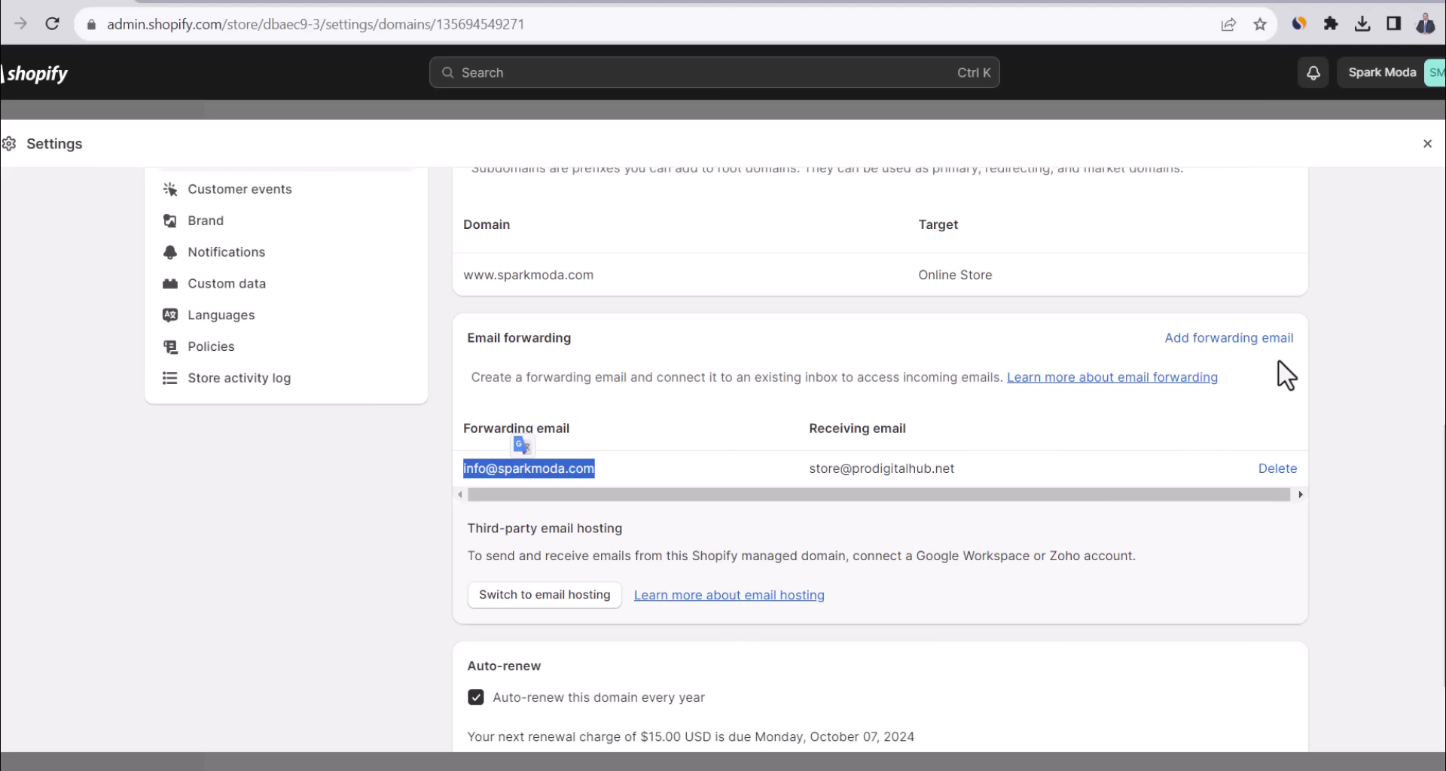
pyautogui.click(1280, 386)
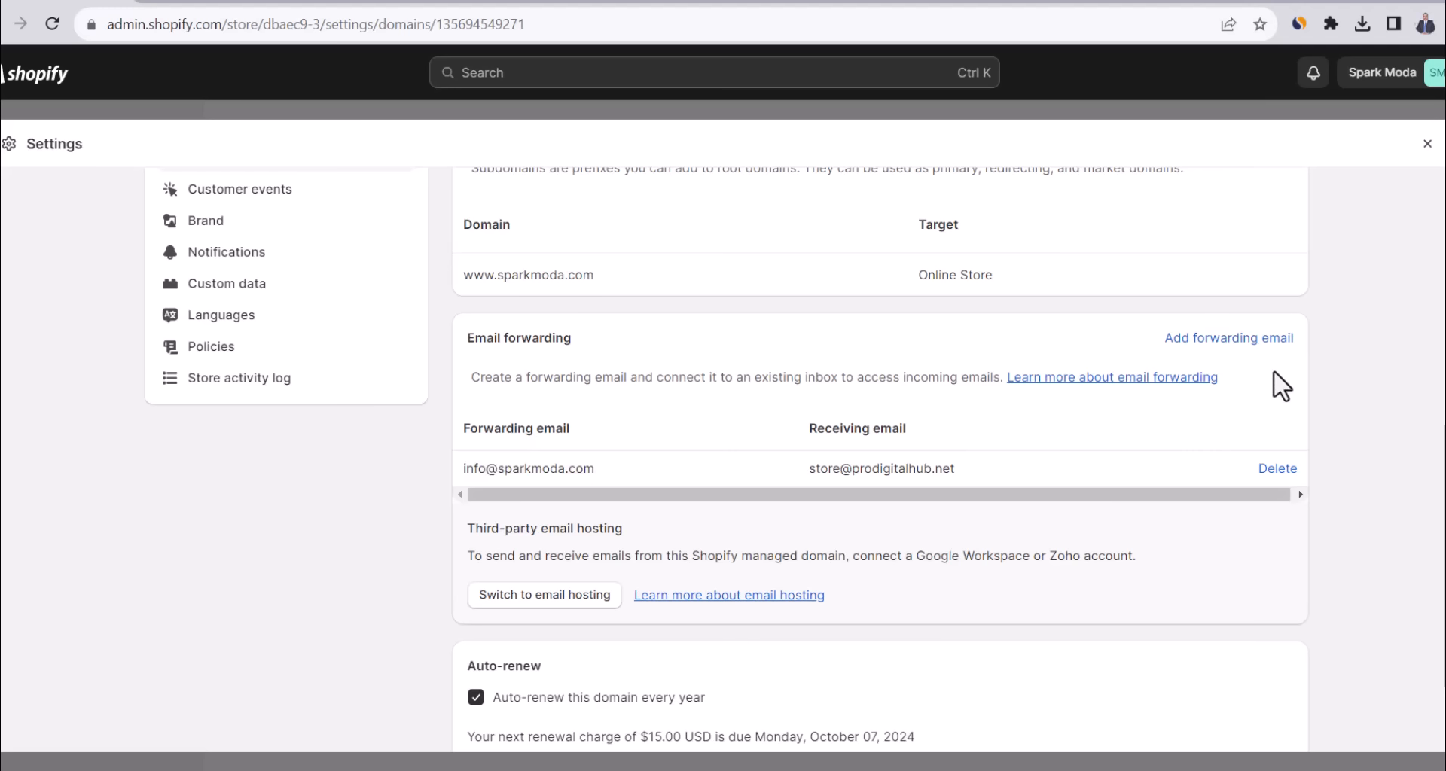
pyautogui.click(1218, 341)
pyautogui.click(667, 351)
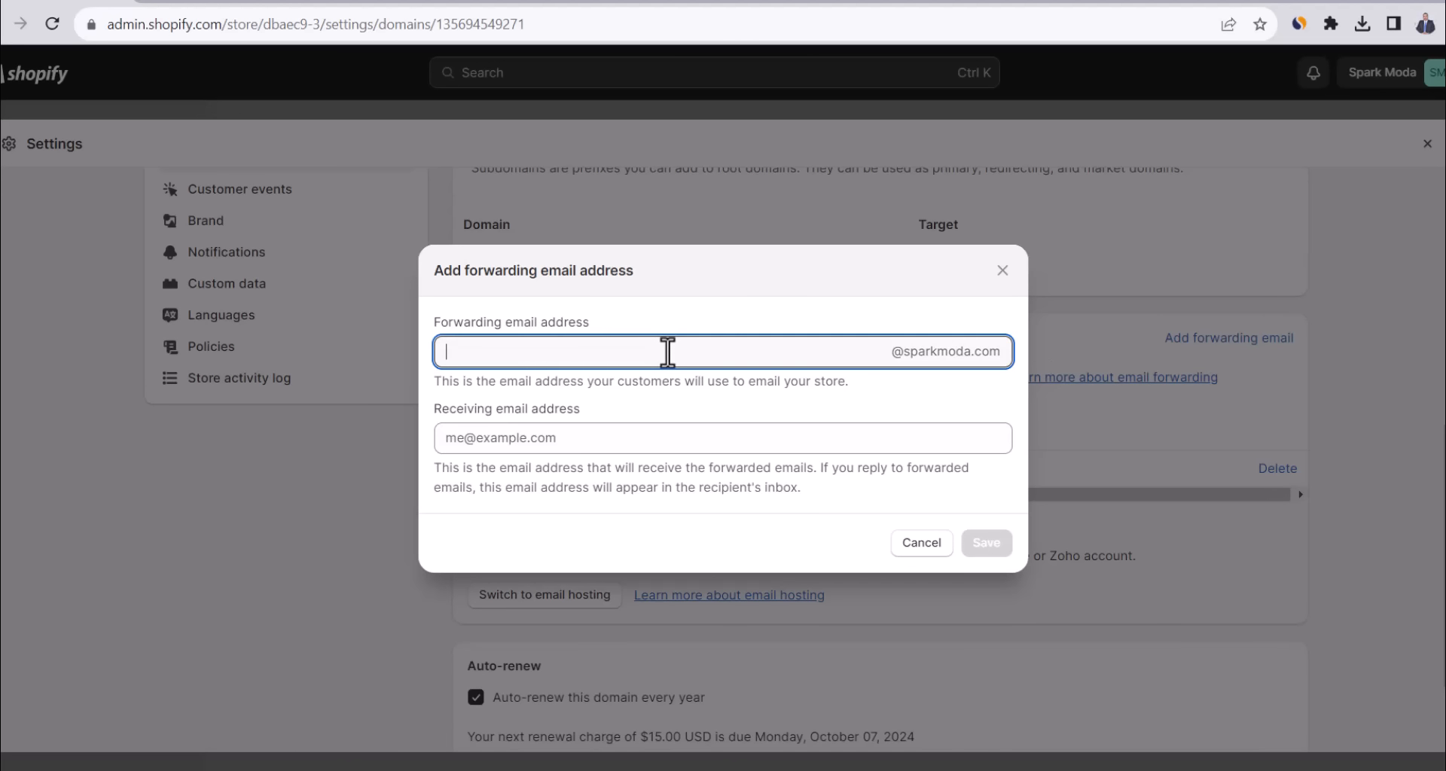
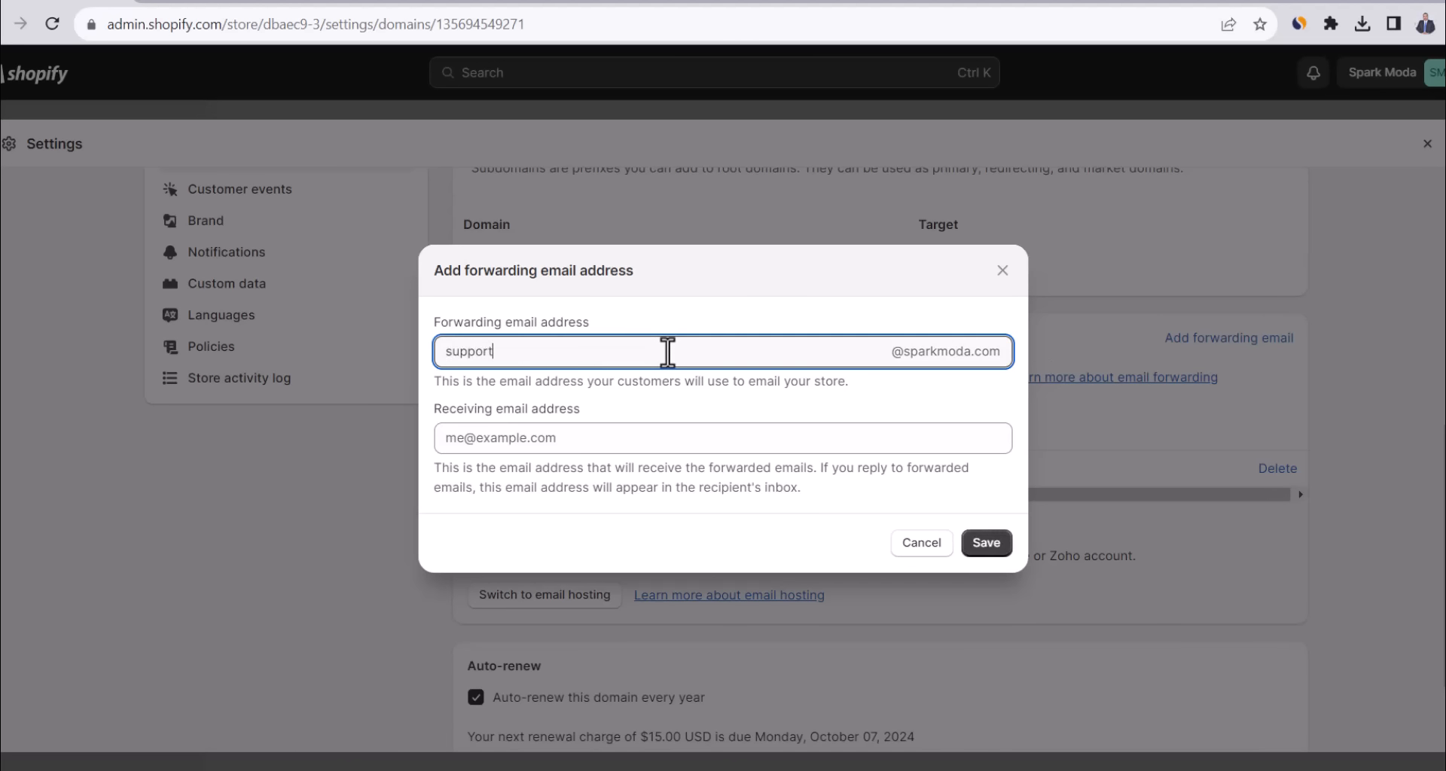
pyautogui.click(713, 439)
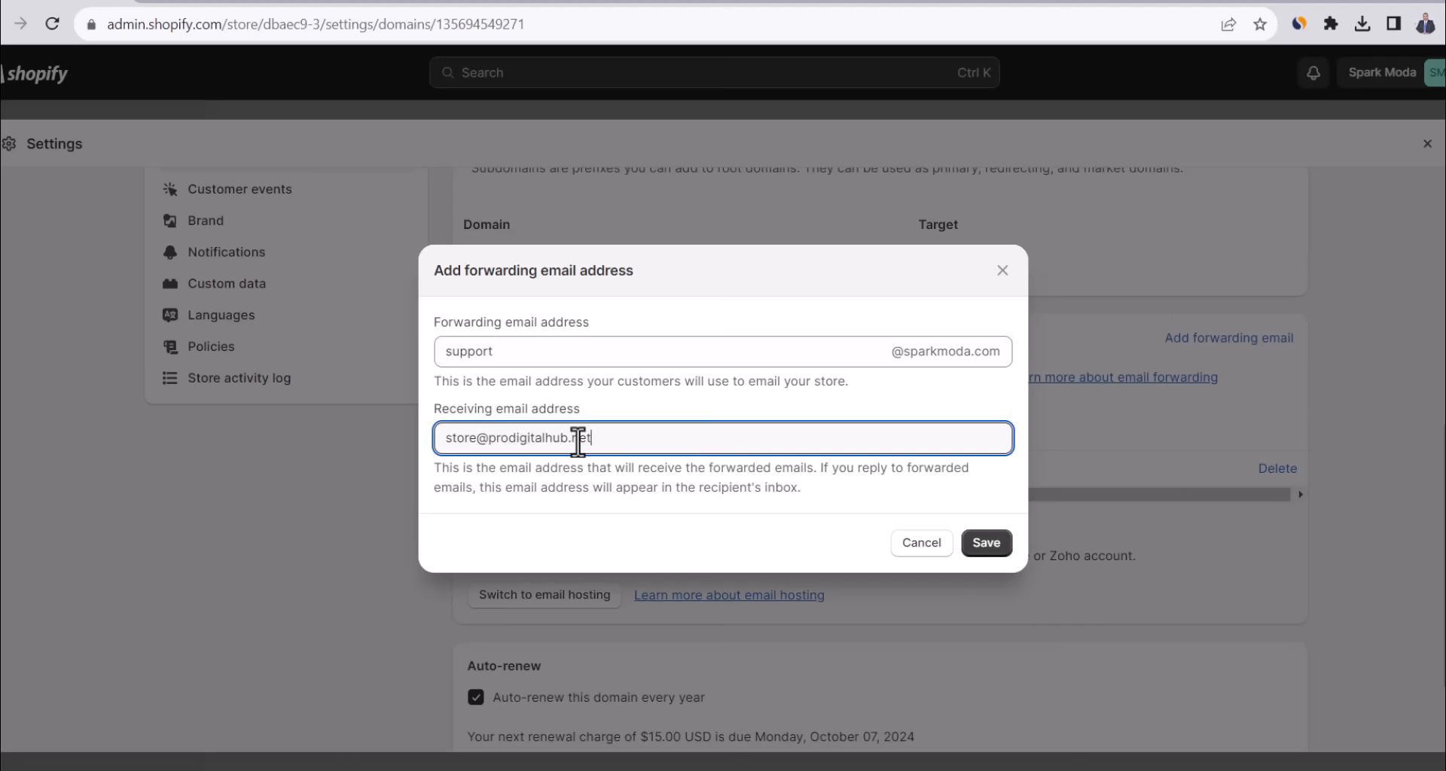
pyautogui.click(986, 539)
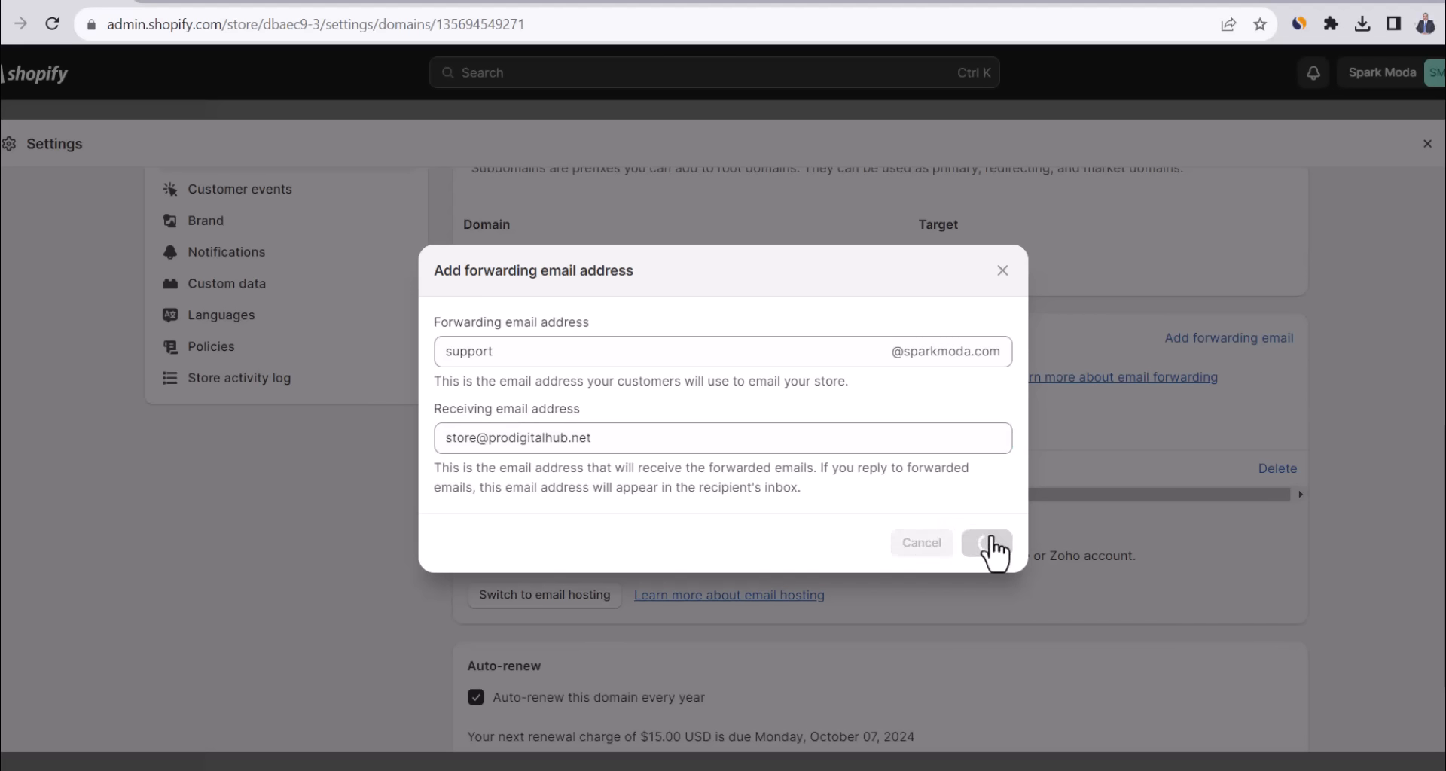
pyautogui.tripleClick(488, 500)
pyautogui.hotkey('ctrl', 'c')
pyautogui.moveTo(1436, 554); pyautogui.dragTo(1435, 519)
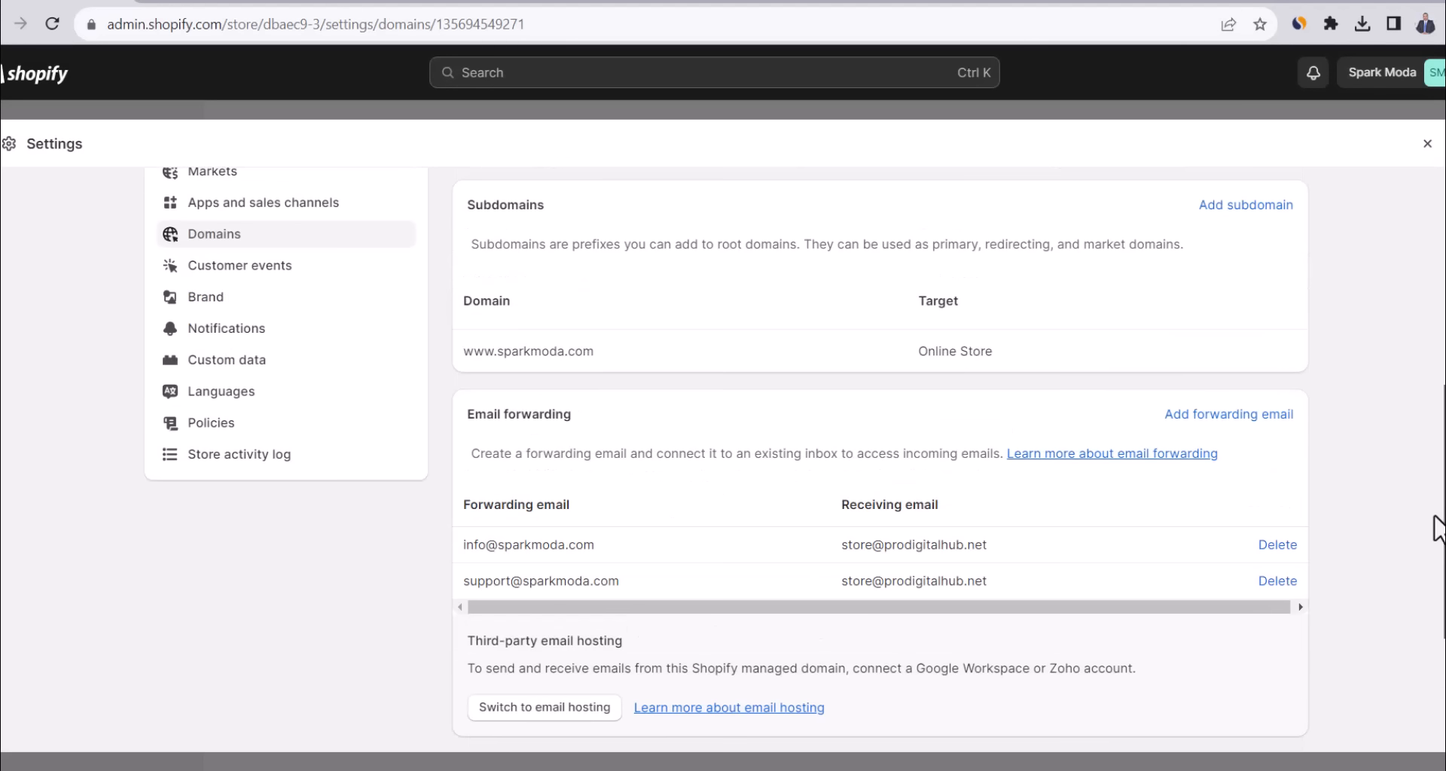
# Replace the notification sender email with the support address and save.
pyautogui.click(249, 335)
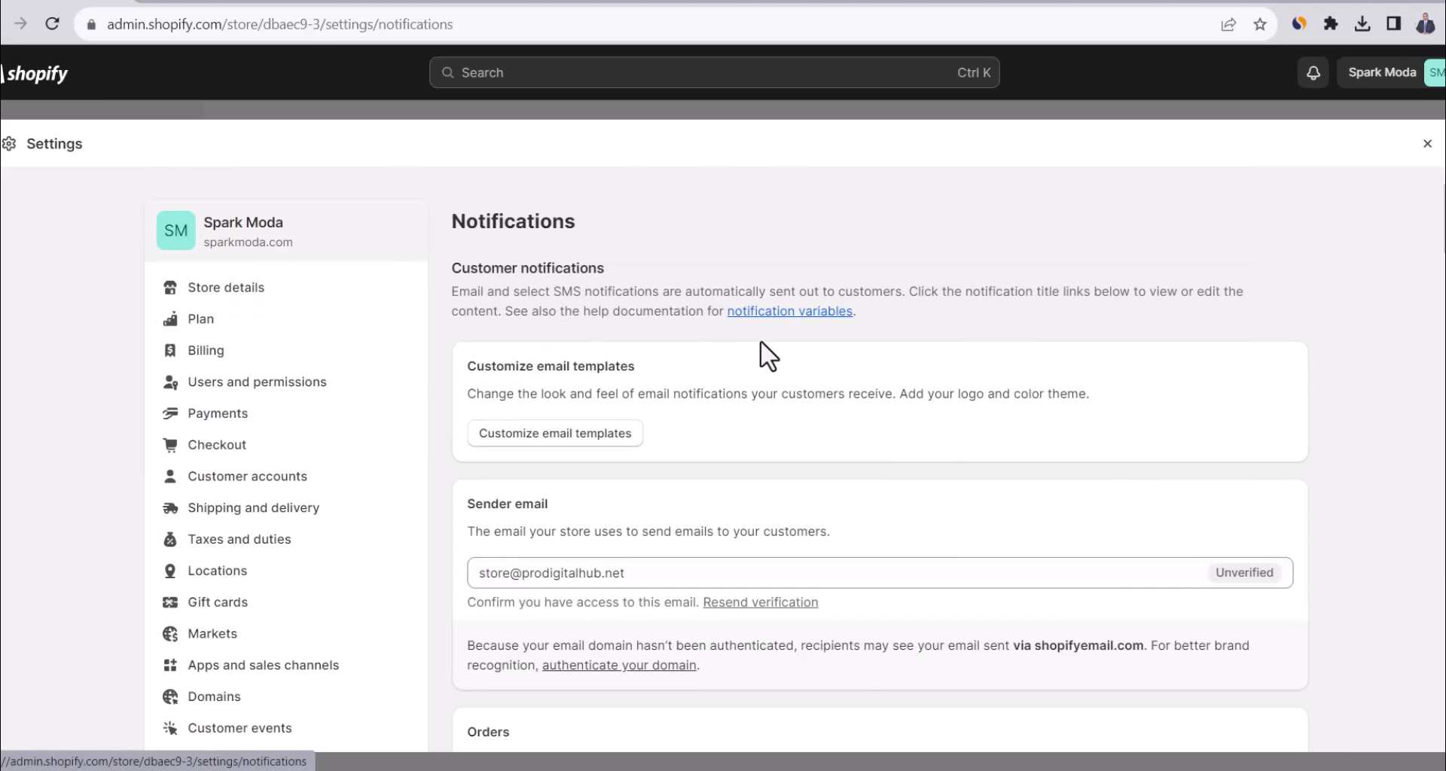
pyautogui.doubleClick(683, 576)
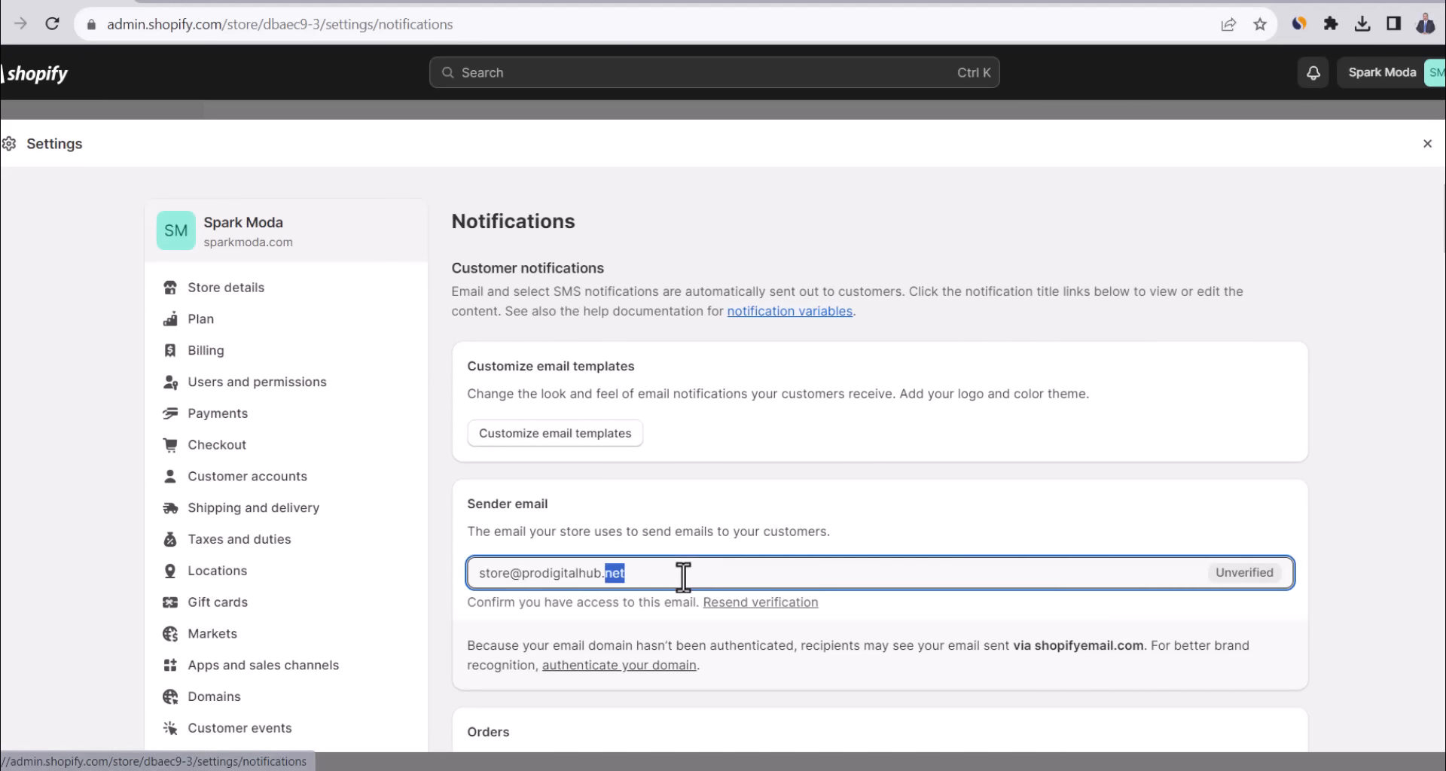
pyautogui.tripleClick(683, 576)
pyautogui.hotkey('ctrl', 'v')
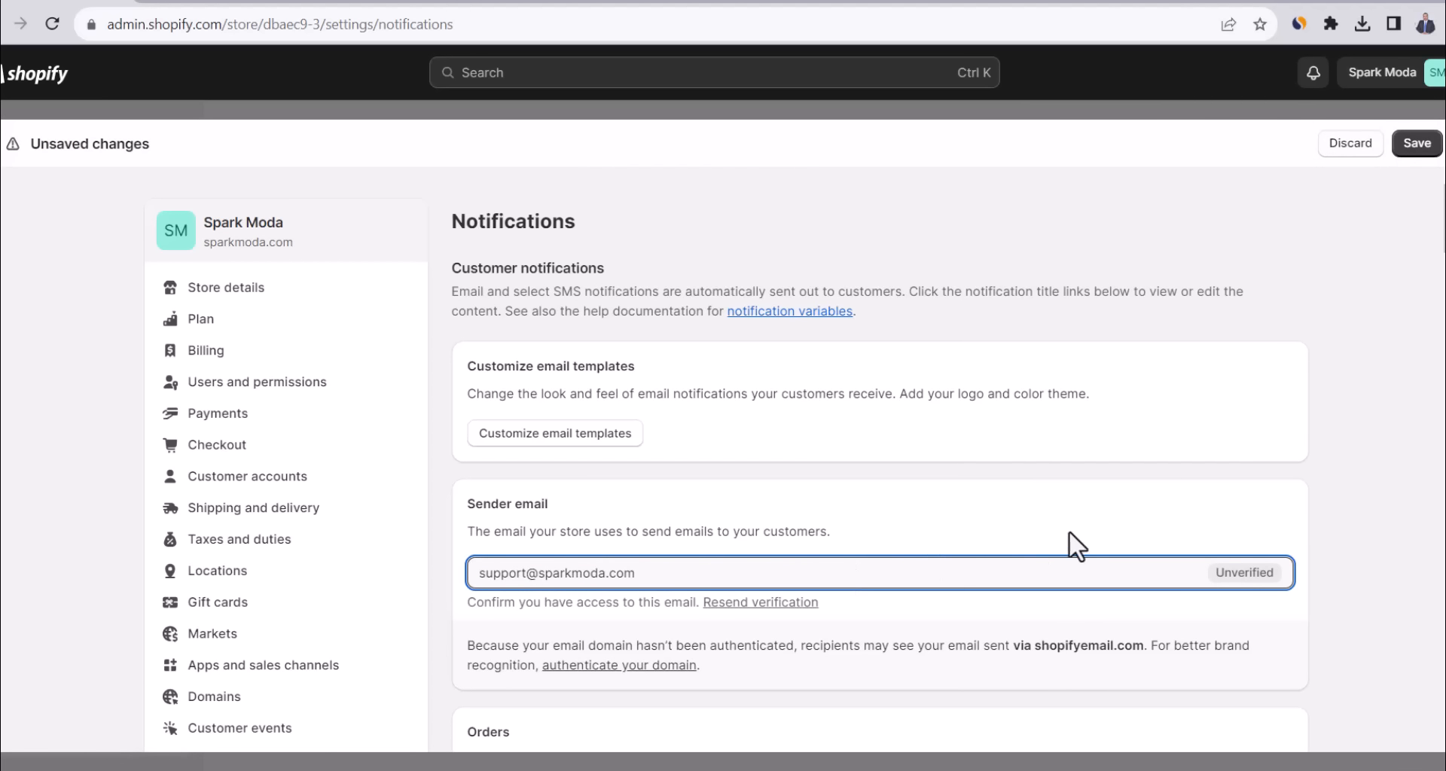
pyautogui.click(1150, 524)
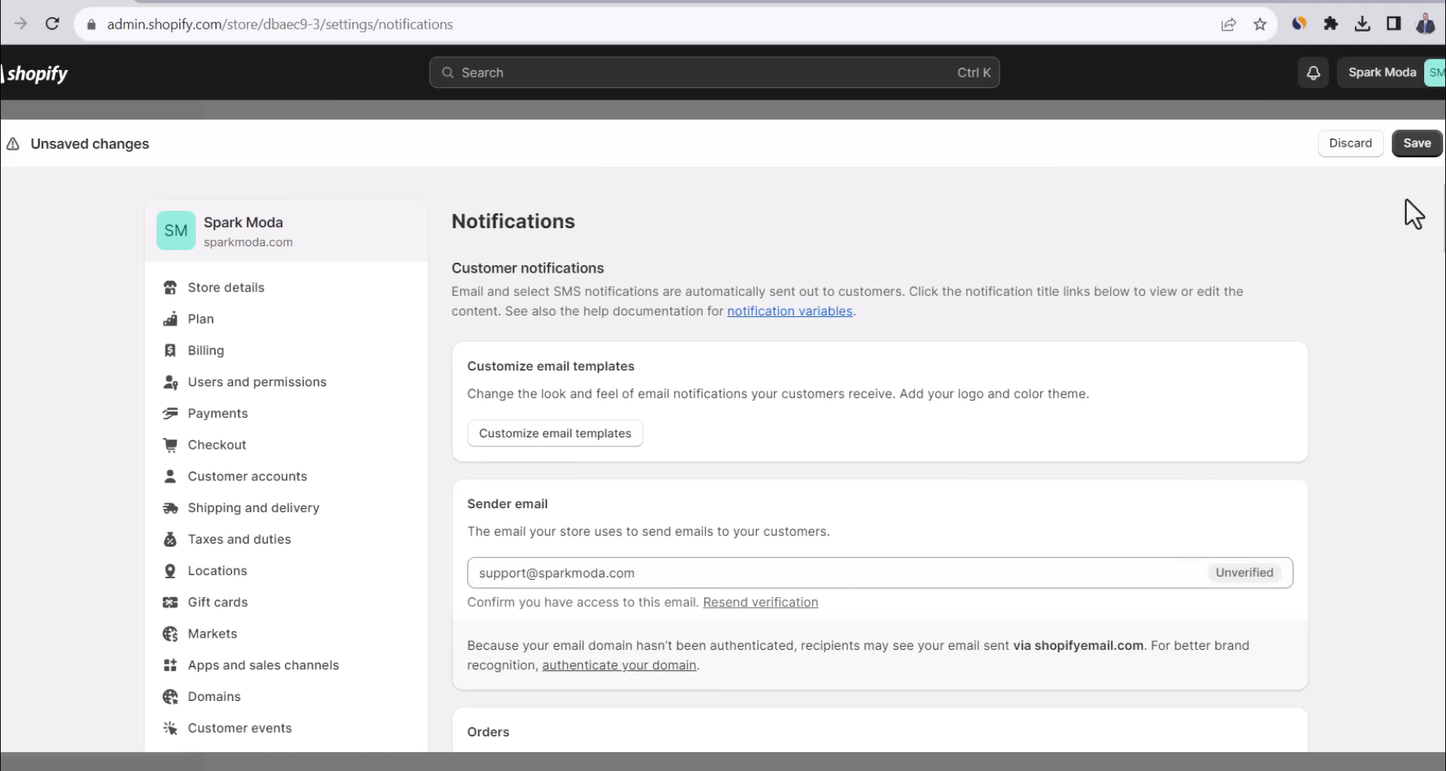
pyautogui.click(1415, 150)
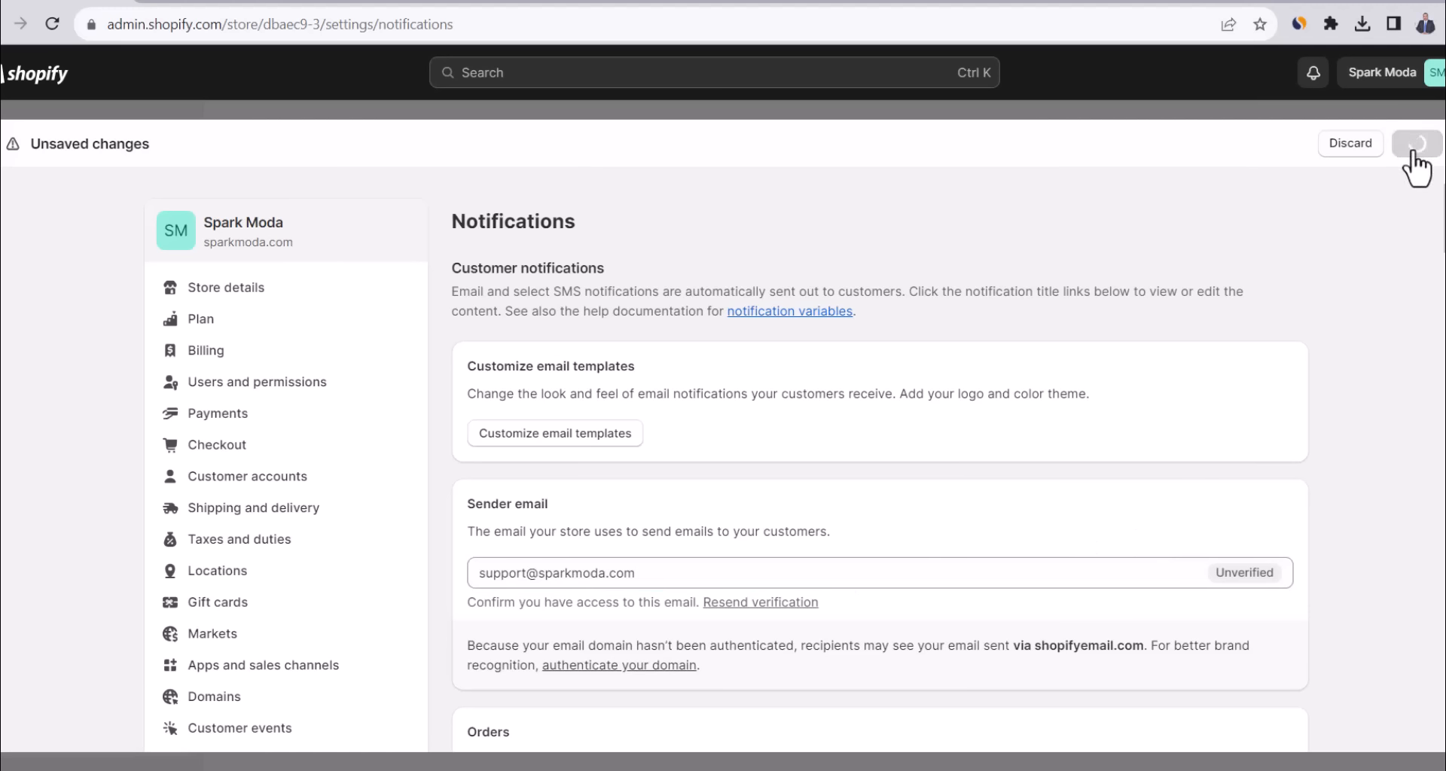
# Verify the new sender email from the webmail message, then close Settings to the Home page.
pyautogui.doubleClick(375, 212)
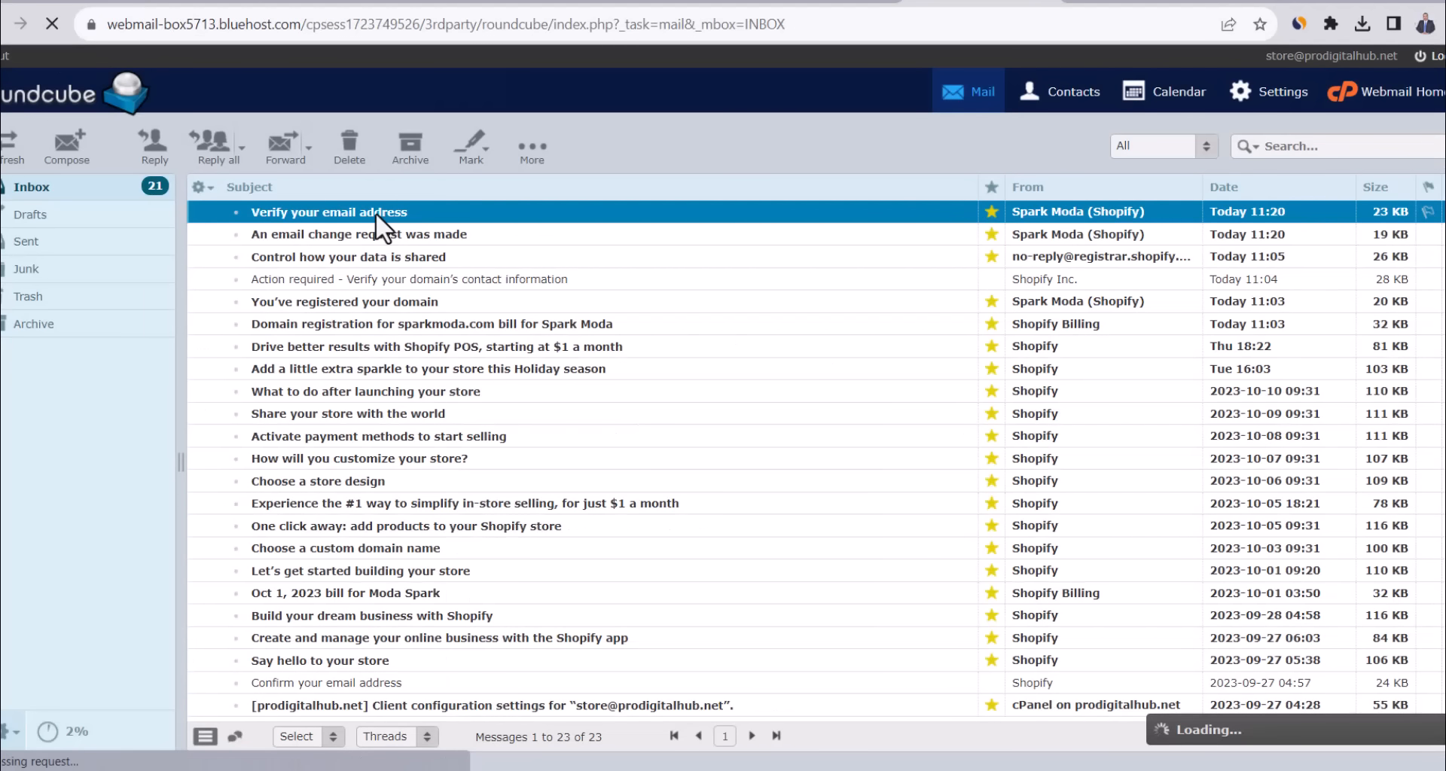
pyautogui.click(681, 462)
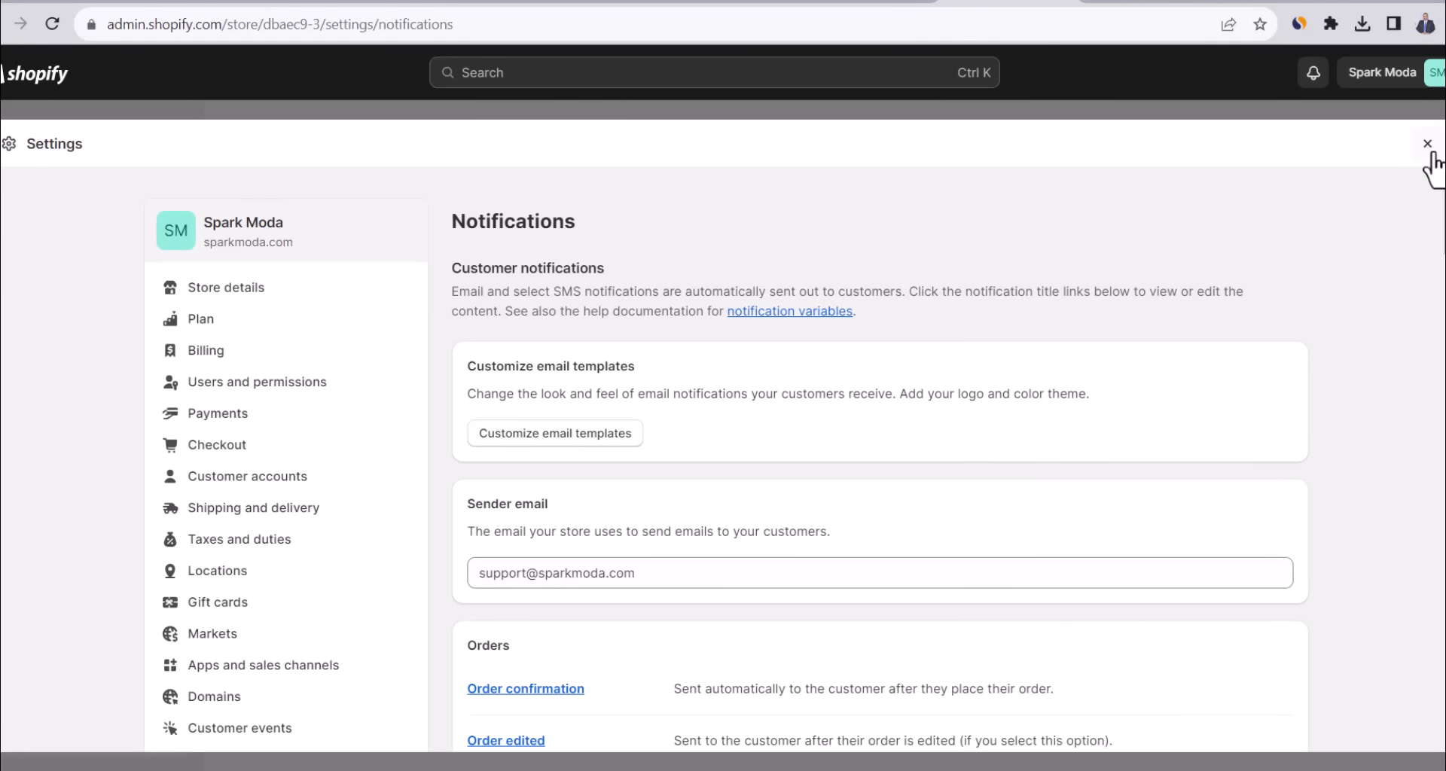
pyautogui.click(1430, 150)
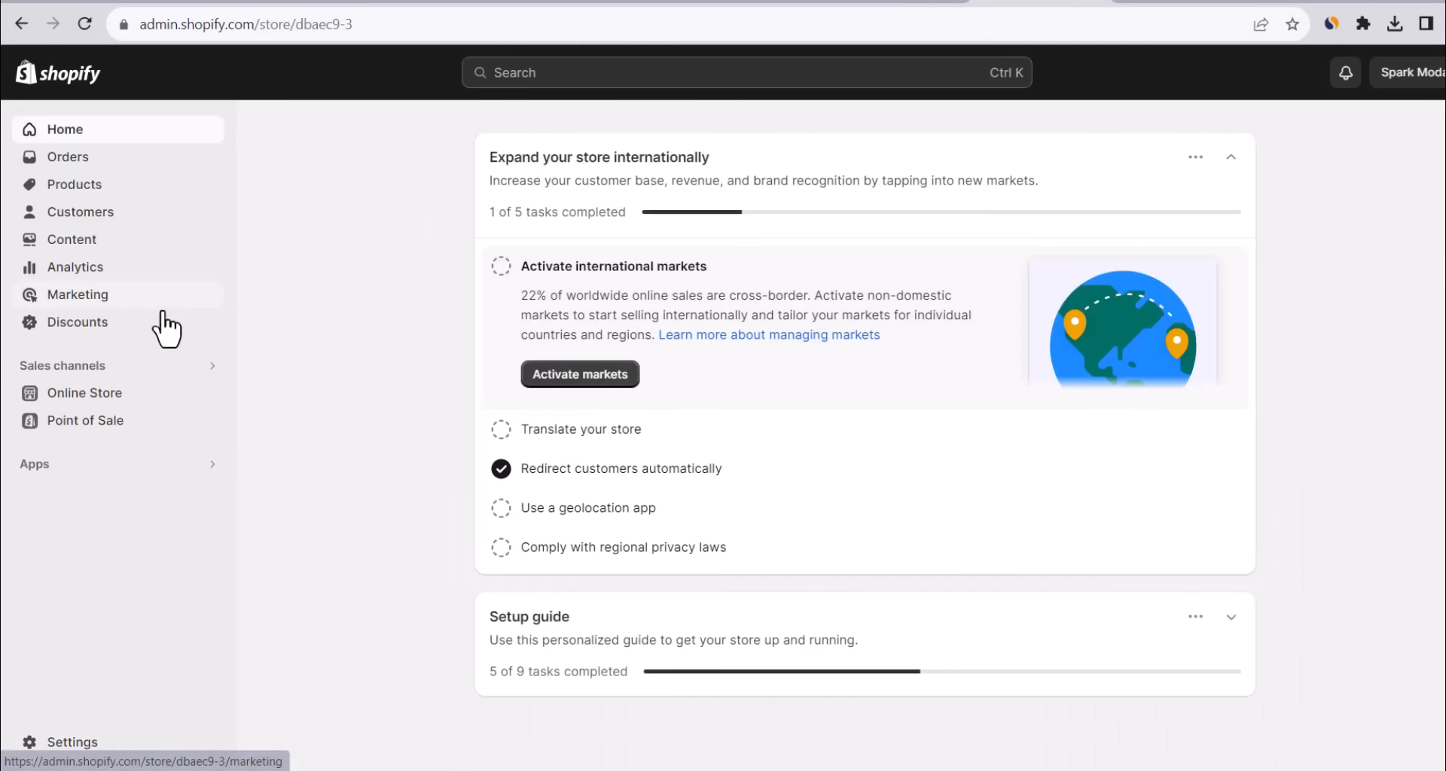
pyautogui.click(217, 399)
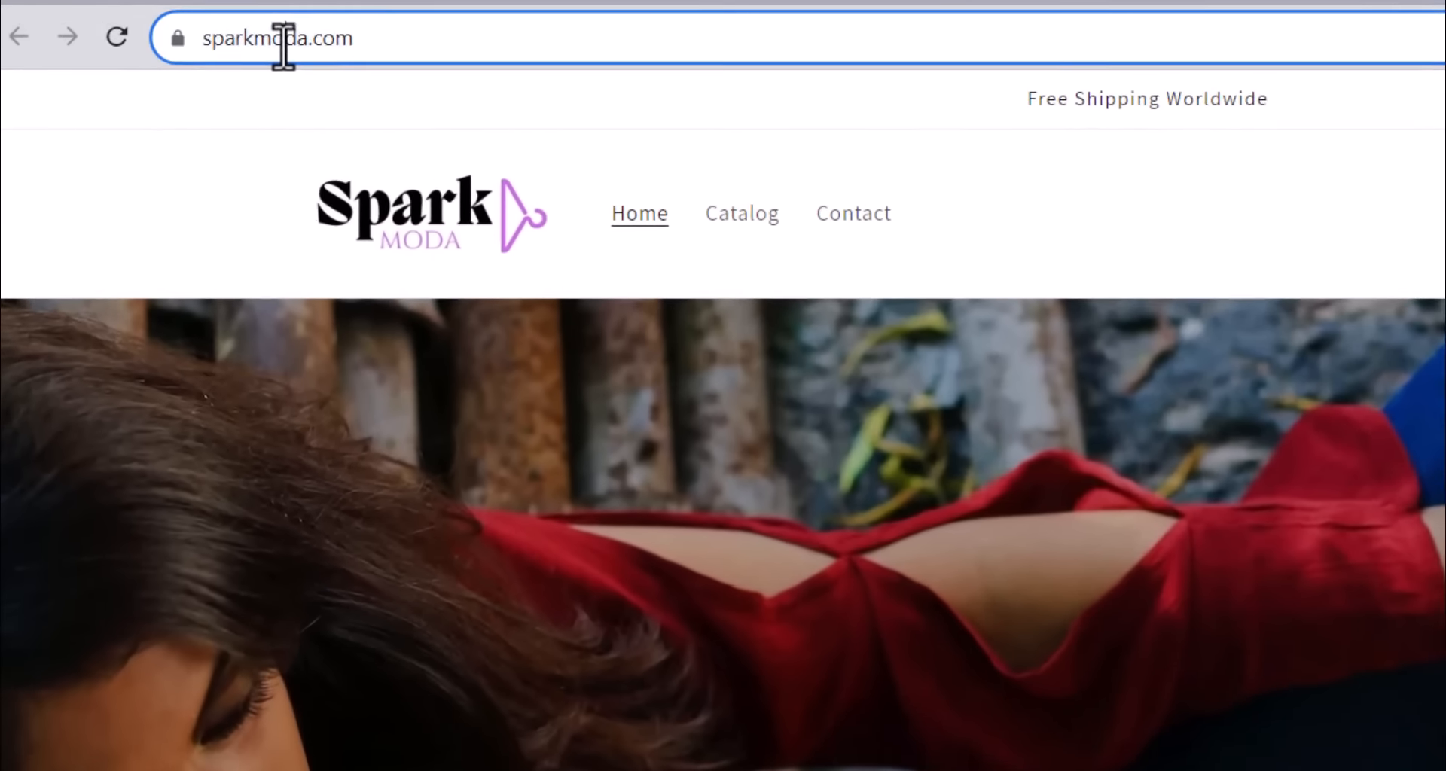
pyautogui.doubleClick(210, 30)
pyautogui.moveTo(151, 26); pyautogui.dragTo(170, 27)
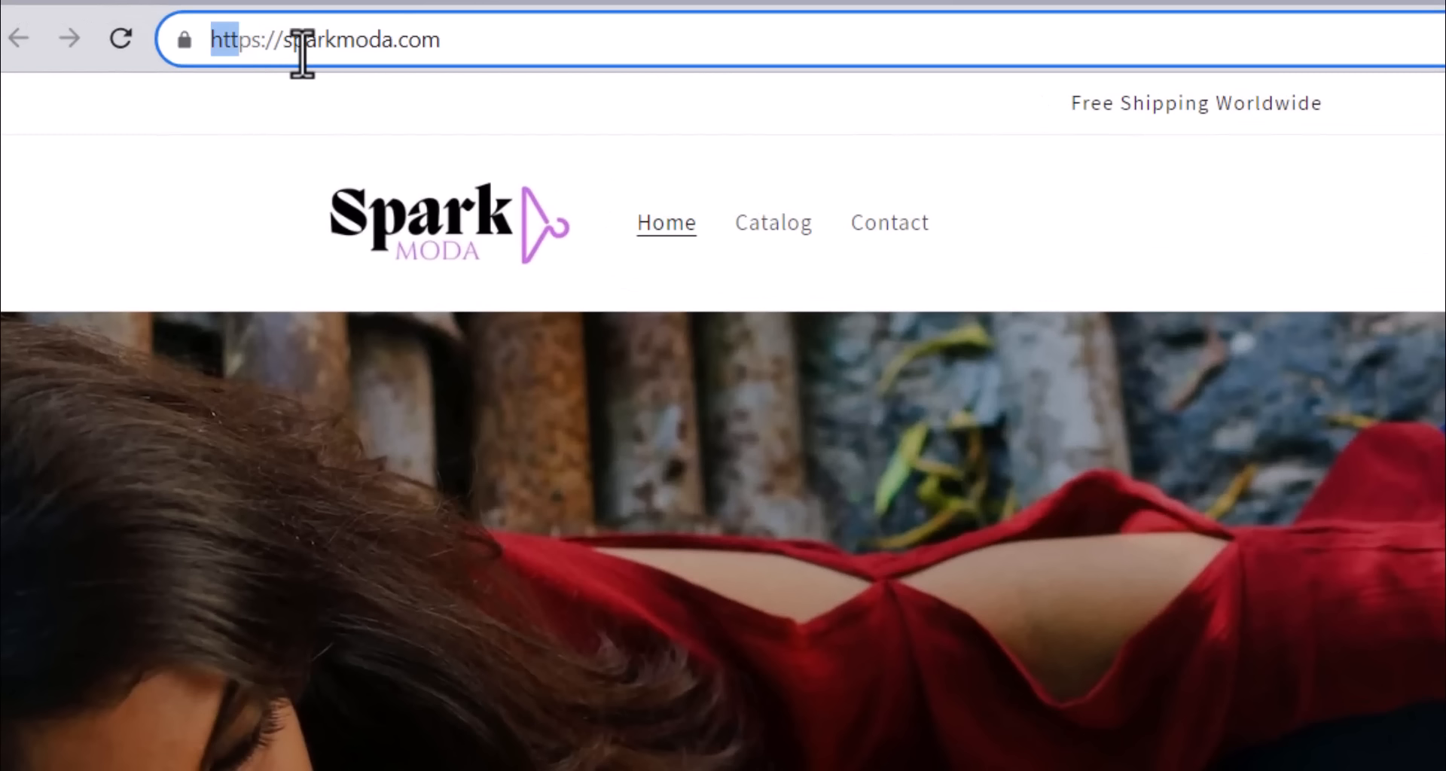
pyautogui.click(305, 41)
pyautogui.click(184, 42)
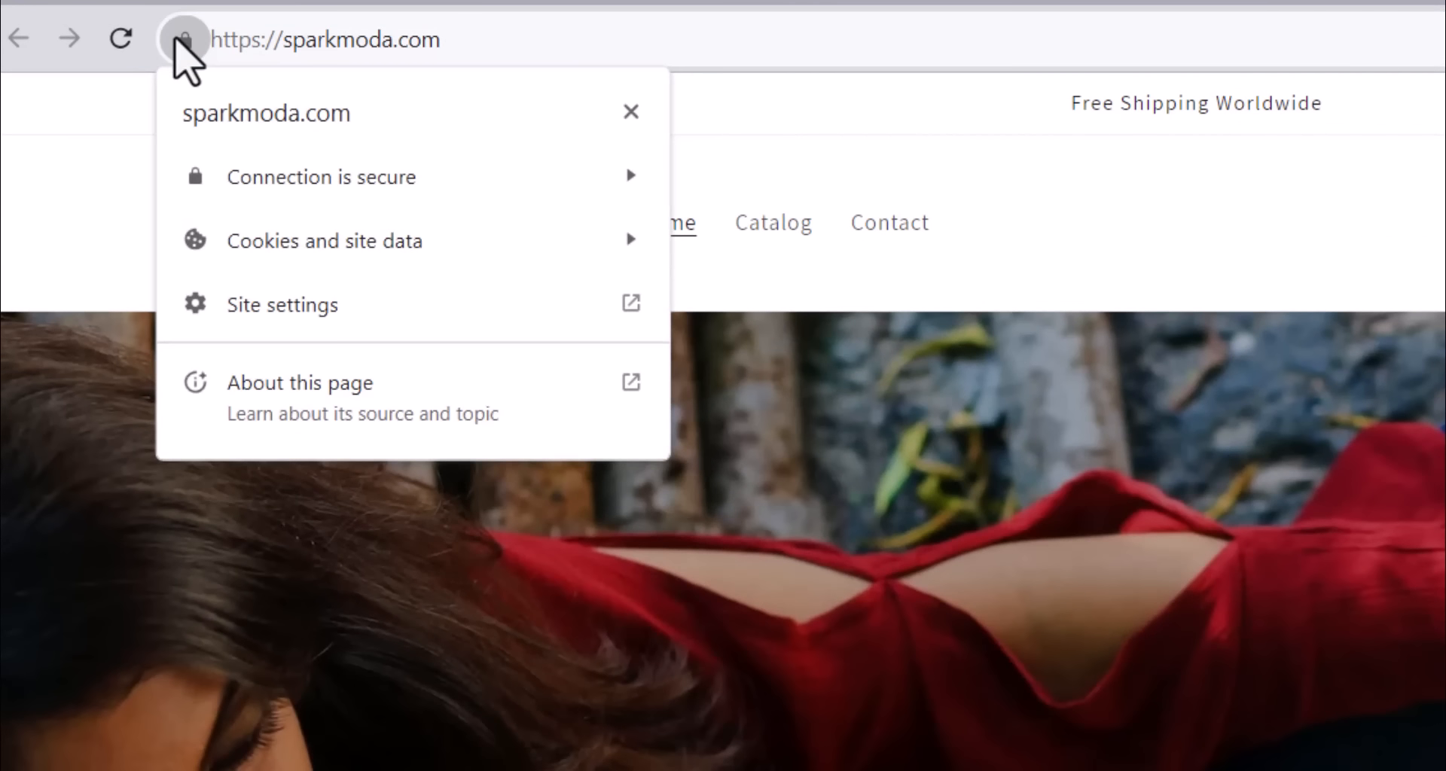
pyautogui.click(181, 40)
pyautogui.click(307, 142)
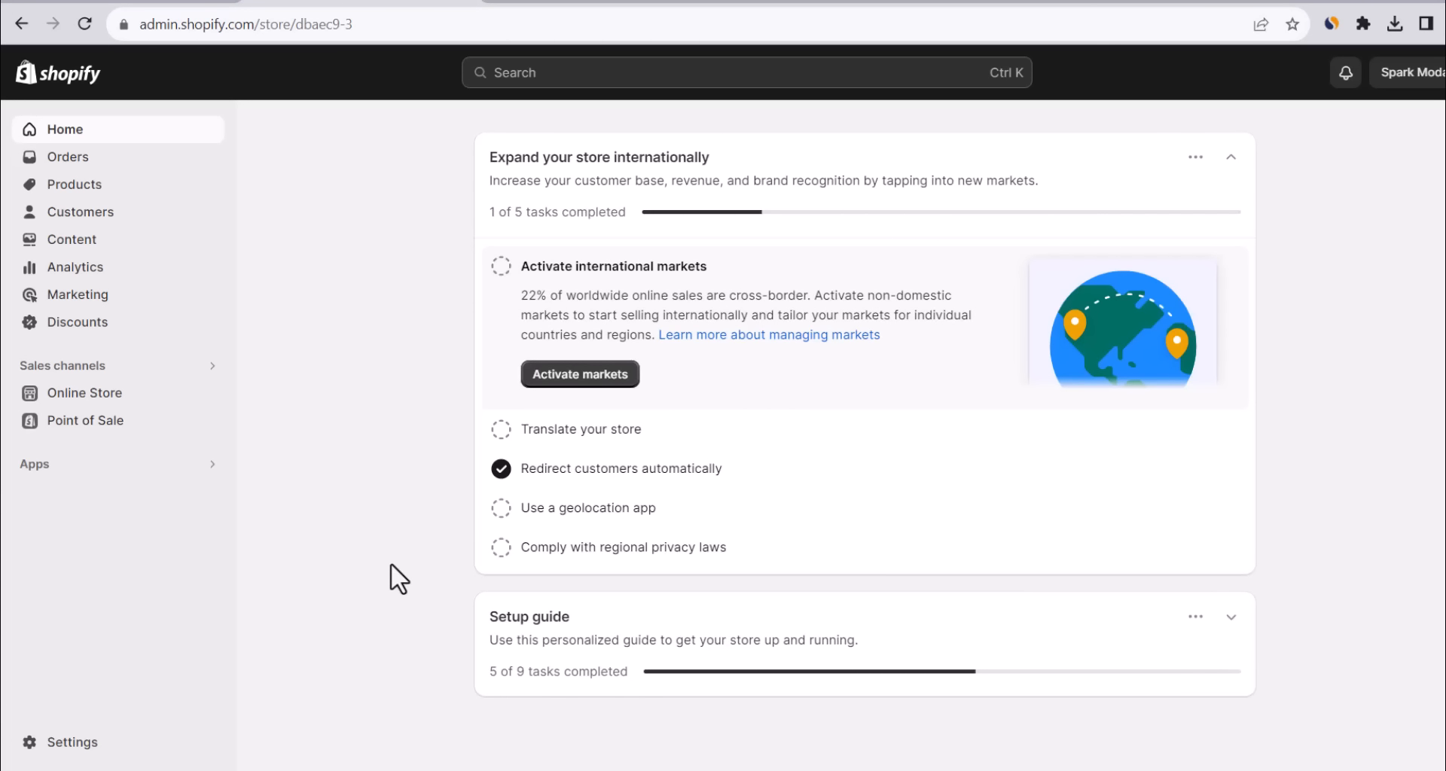
# In Settings > Policies, fill the Return and refund policy from the template.
pyautogui.click(75, 742)
pyautogui.scroll(-3, 377, 490)
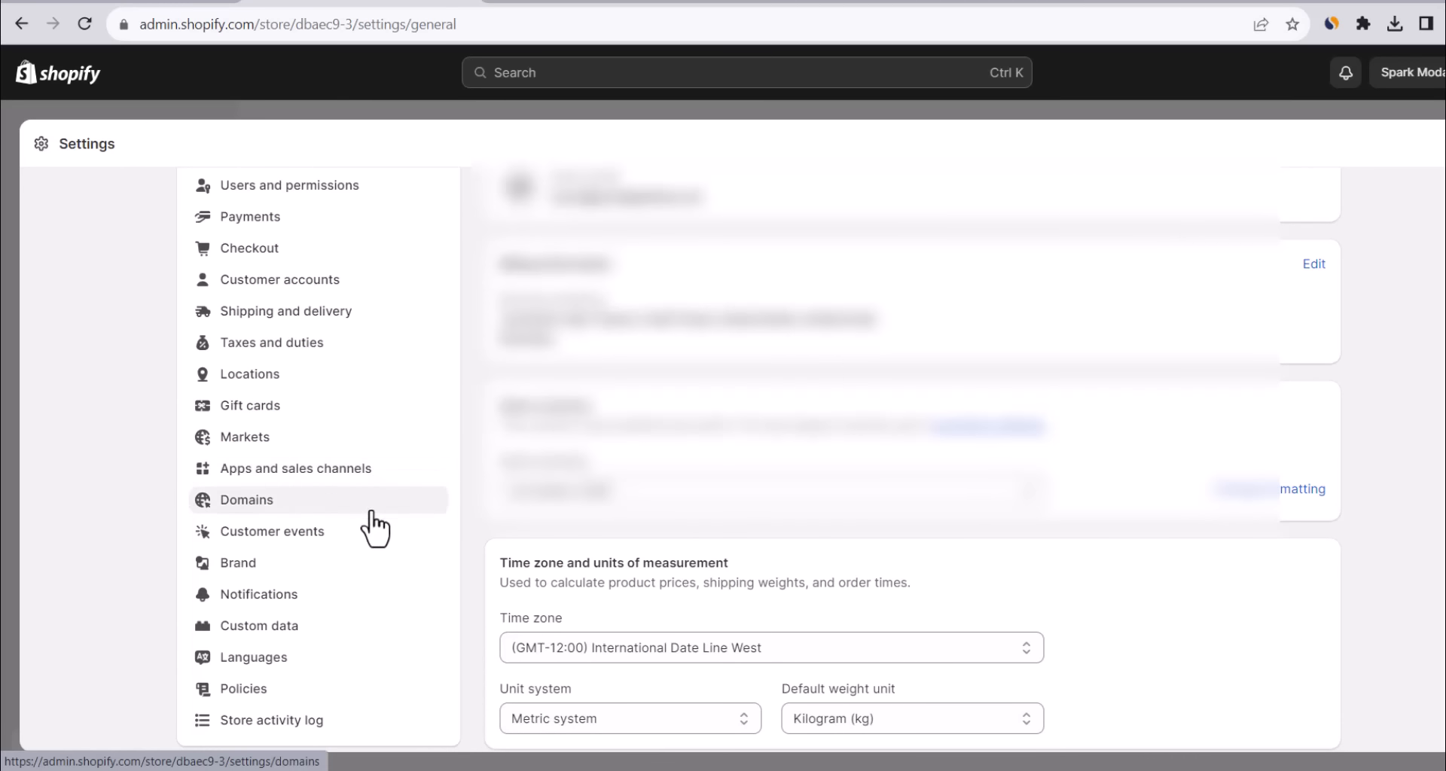
pyautogui.click(301, 687)
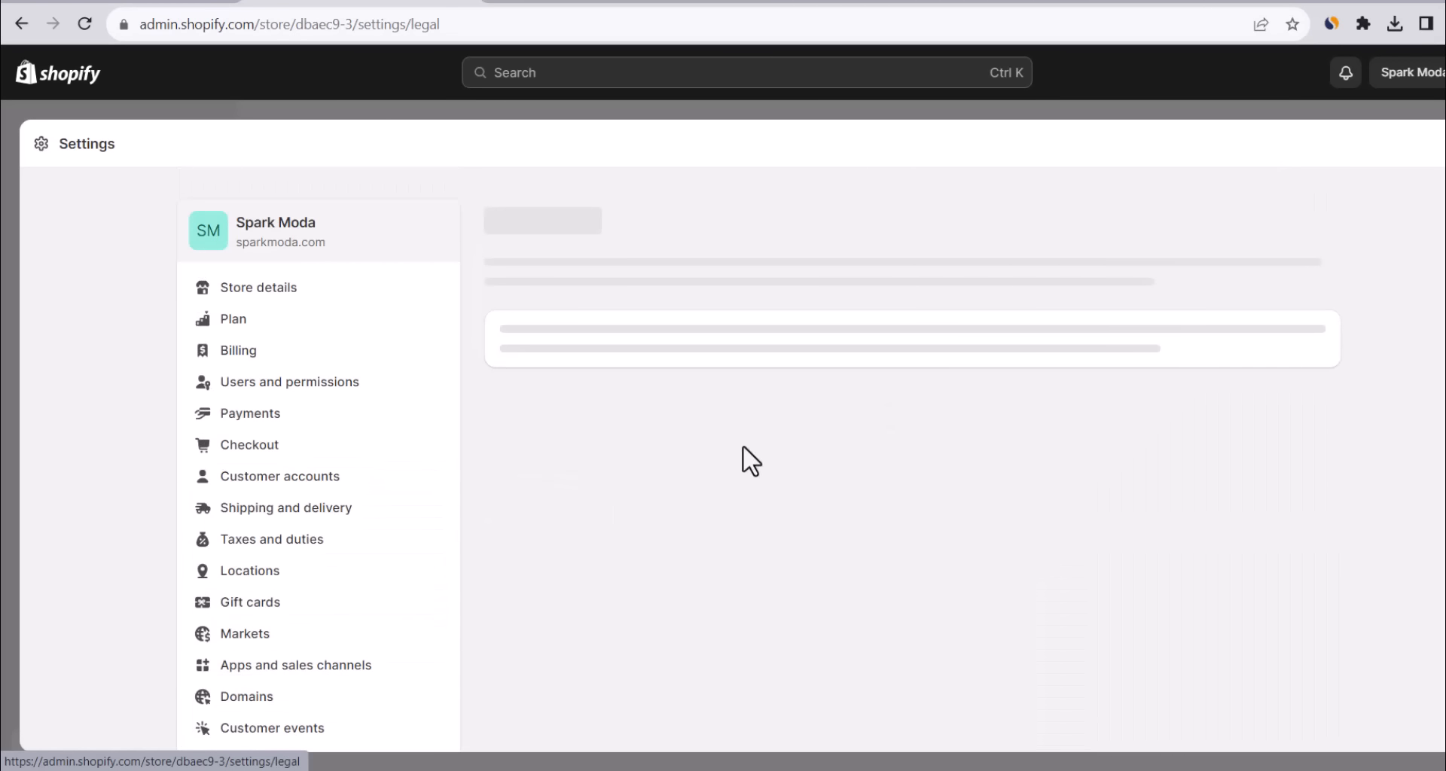
pyautogui.scroll(-3, 828, 320)
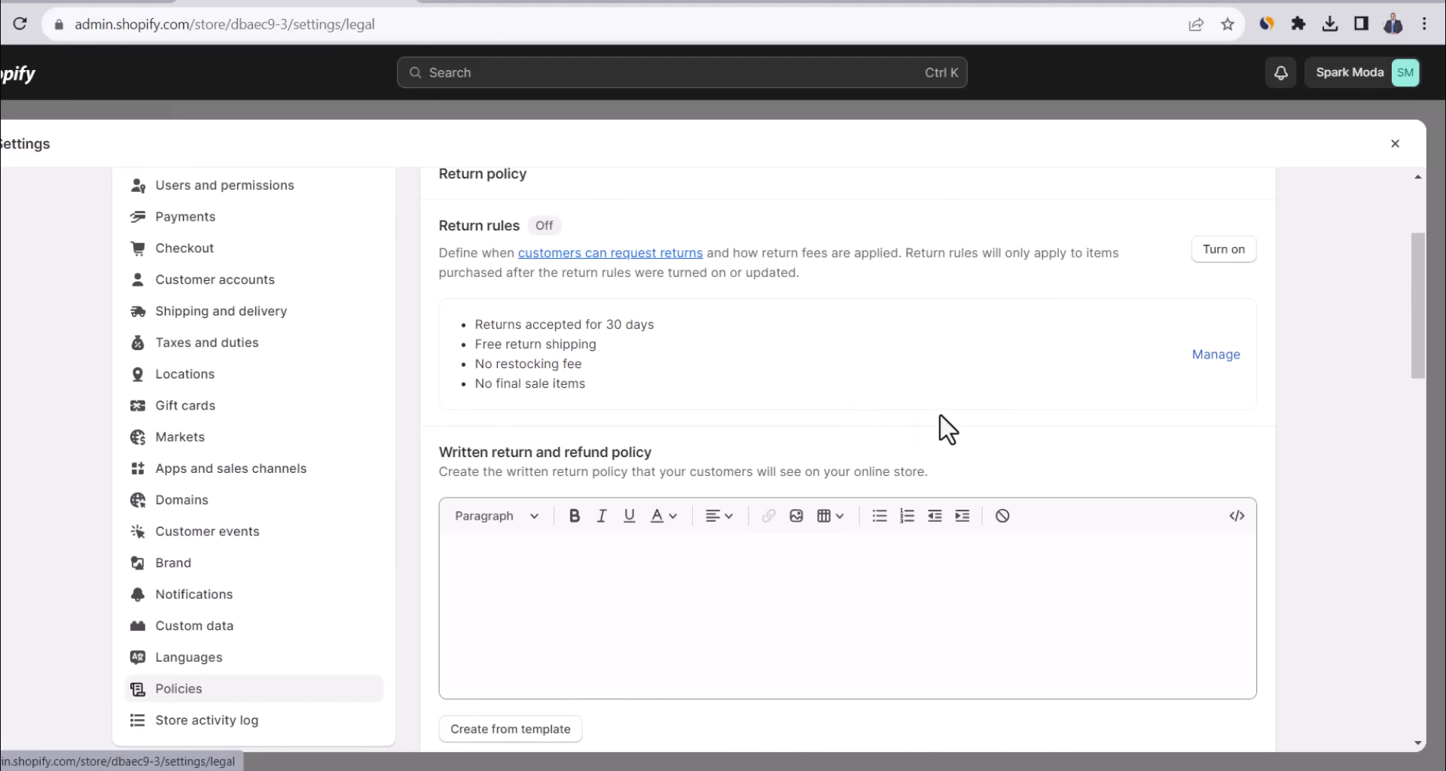
pyautogui.scroll(-1, 949, 430)
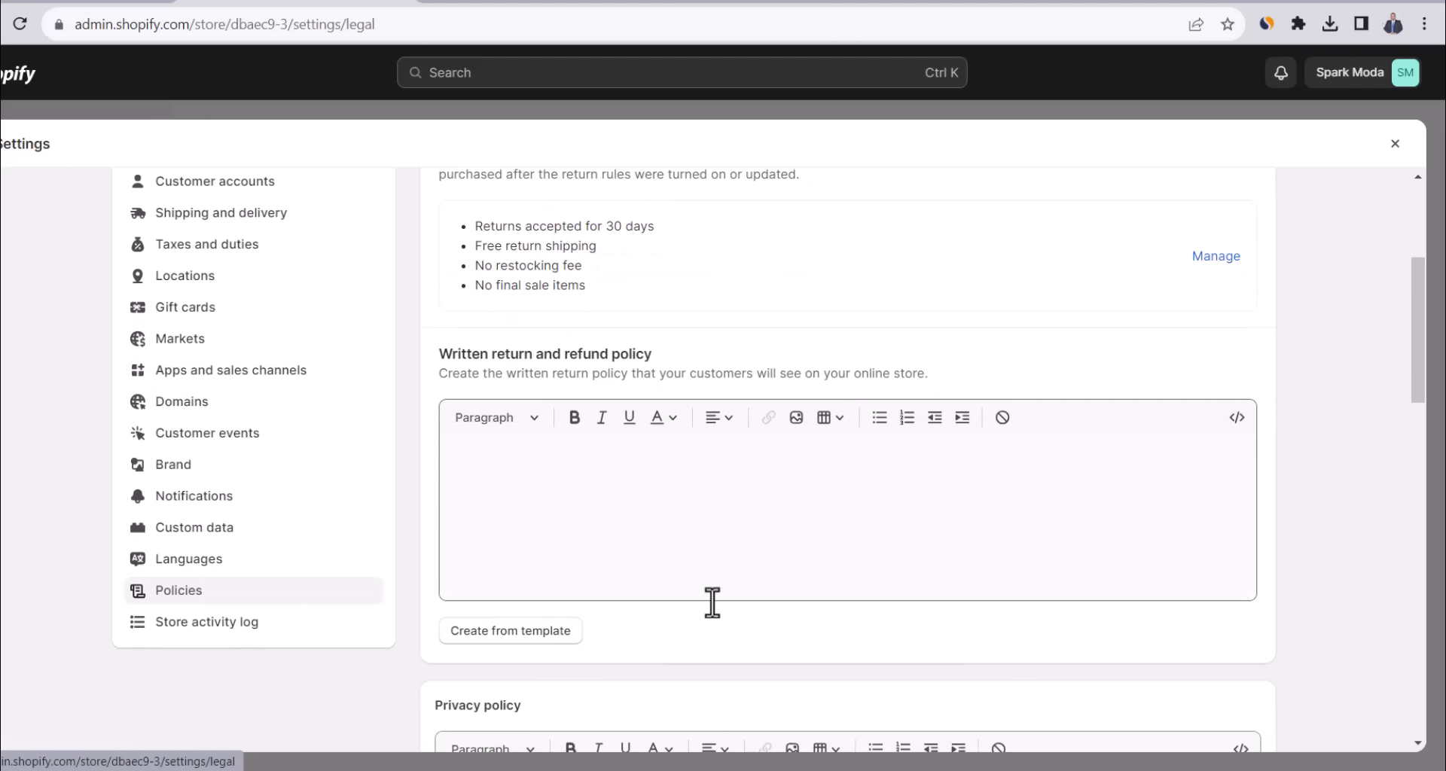
pyautogui.click(534, 632)
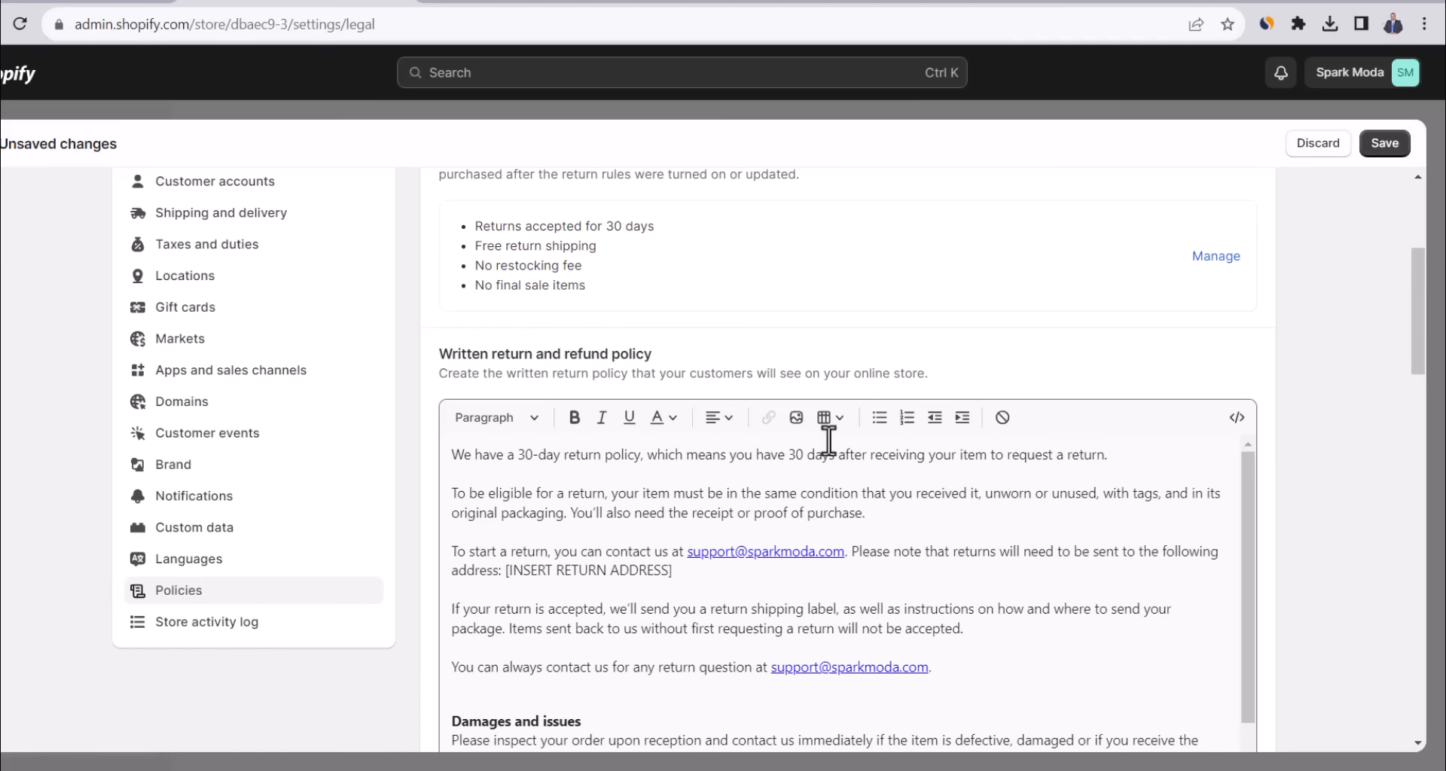
# Fill the Privacy policy and Terms of service from their templates.
pyautogui.scroll(-3, 845, 461)
pyautogui.scroll(-8, 1249, 500)
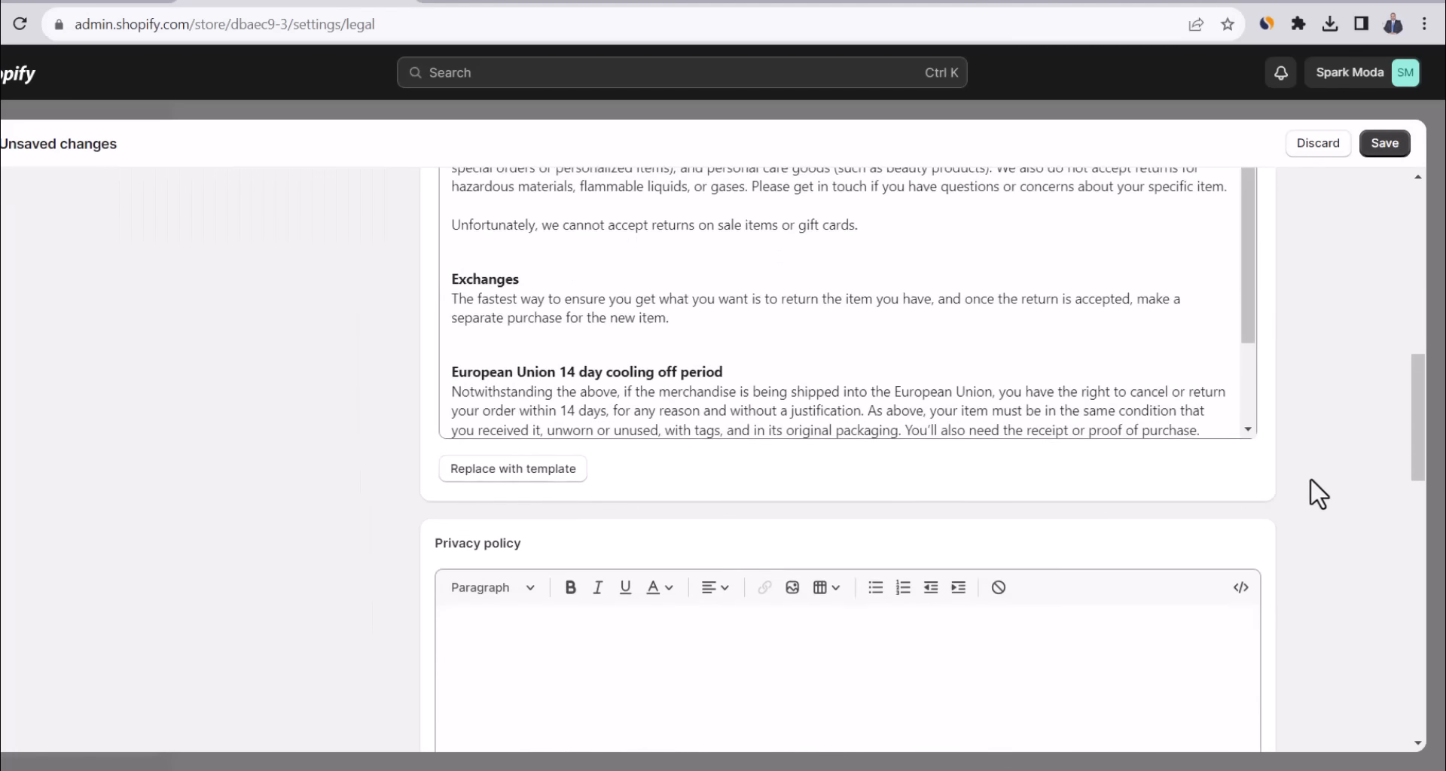
pyautogui.scroll(3, 1287, 470)
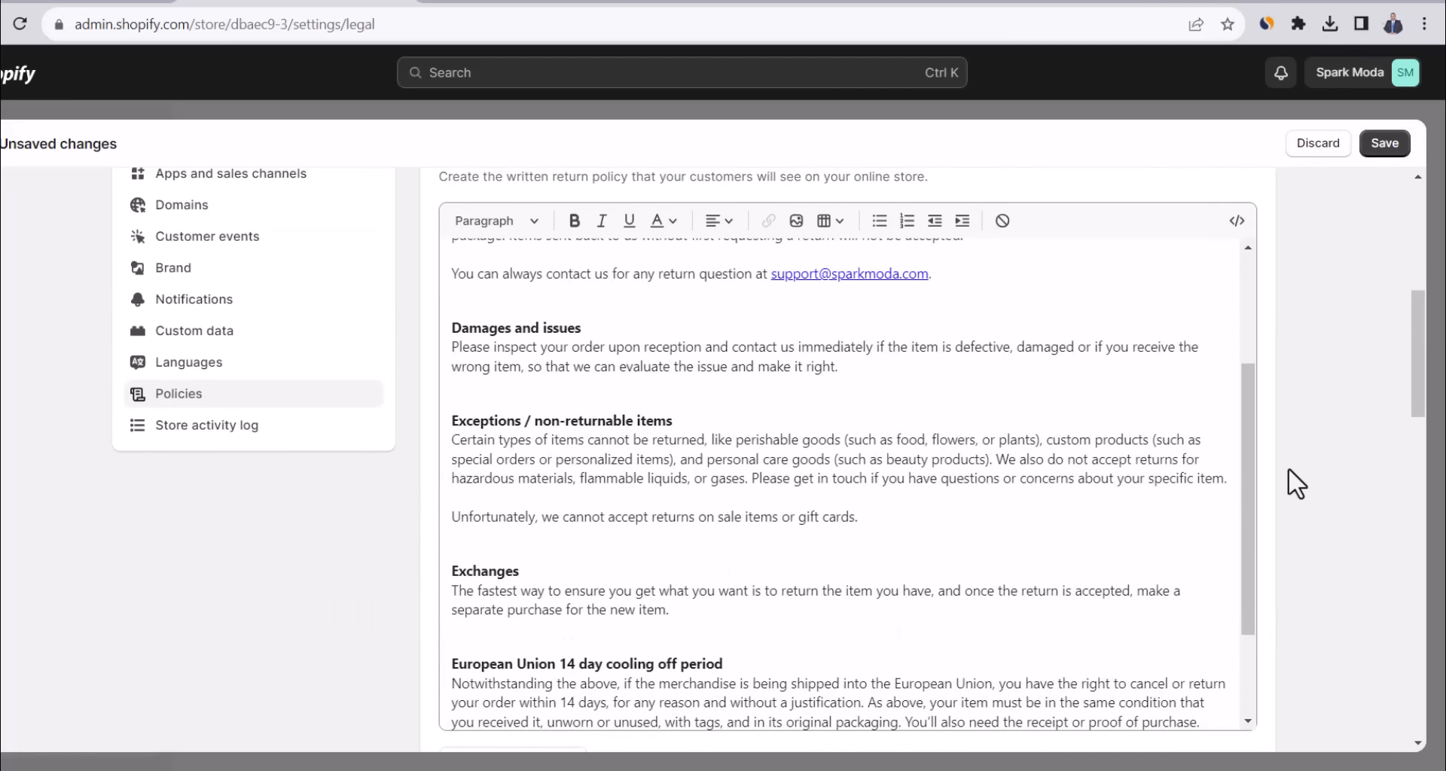
pyautogui.scroll(-6, 1287, 470)
pyautogui.scroll(-1, 1288, 467)
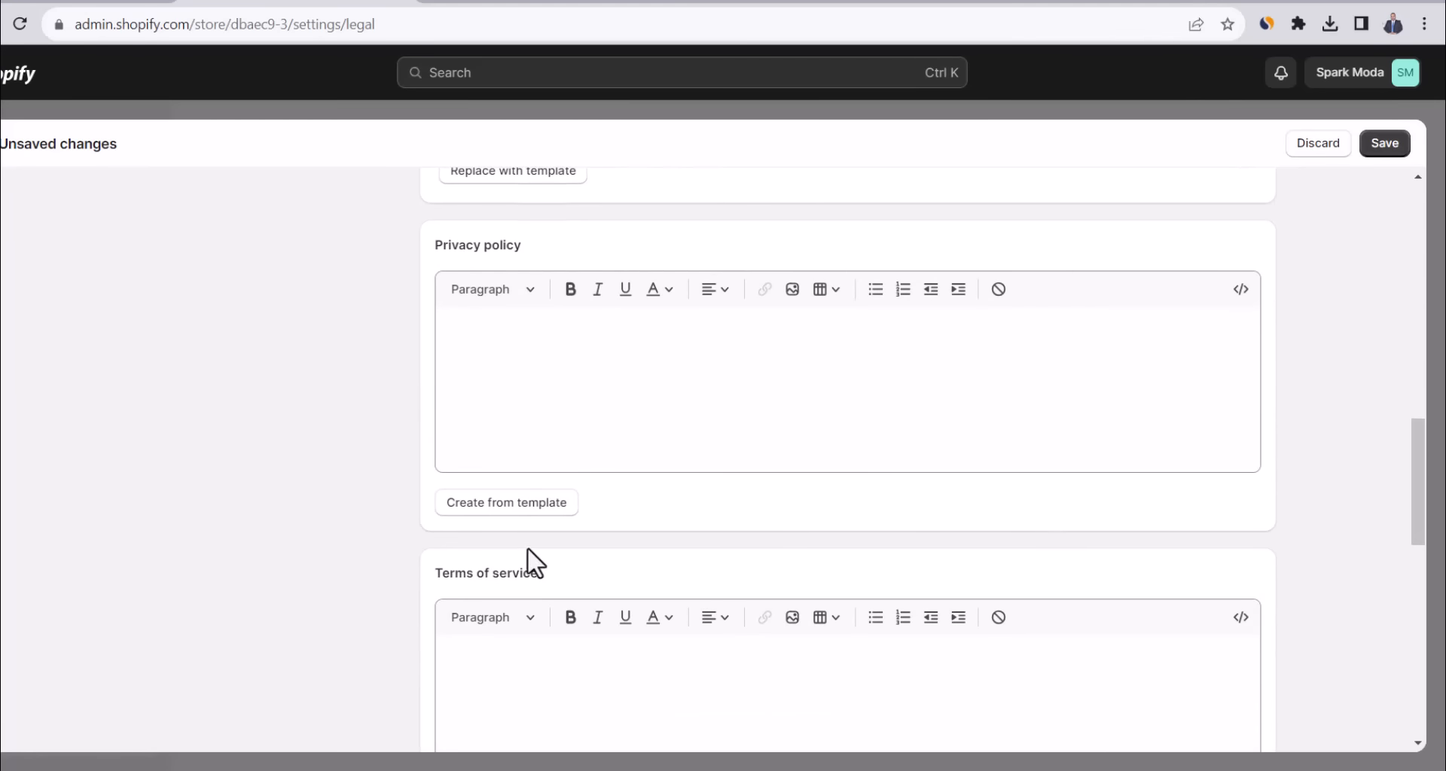
pyautogui.click(506, 503)
pyautogui.scroll(-5, 413, 536)
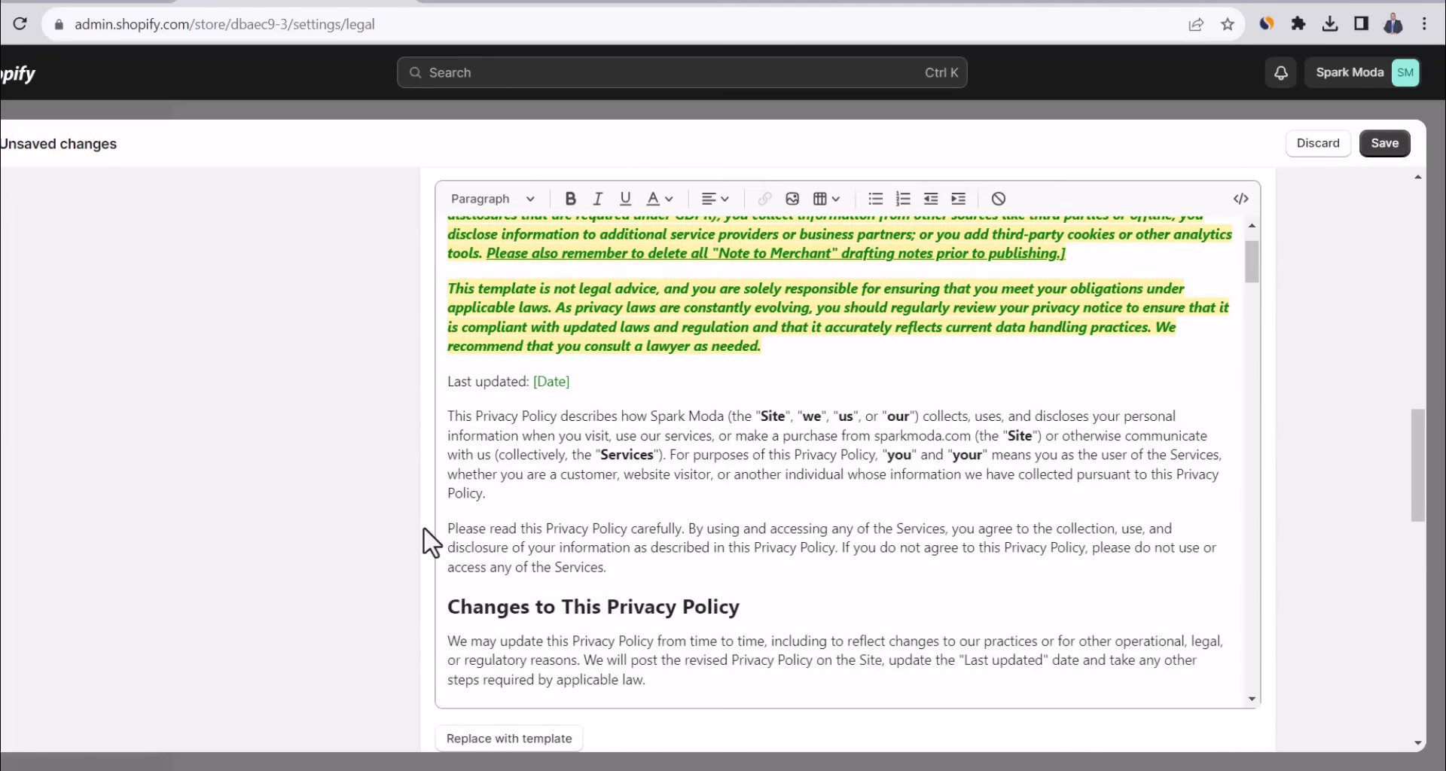
pyautogui.click(527, 572)
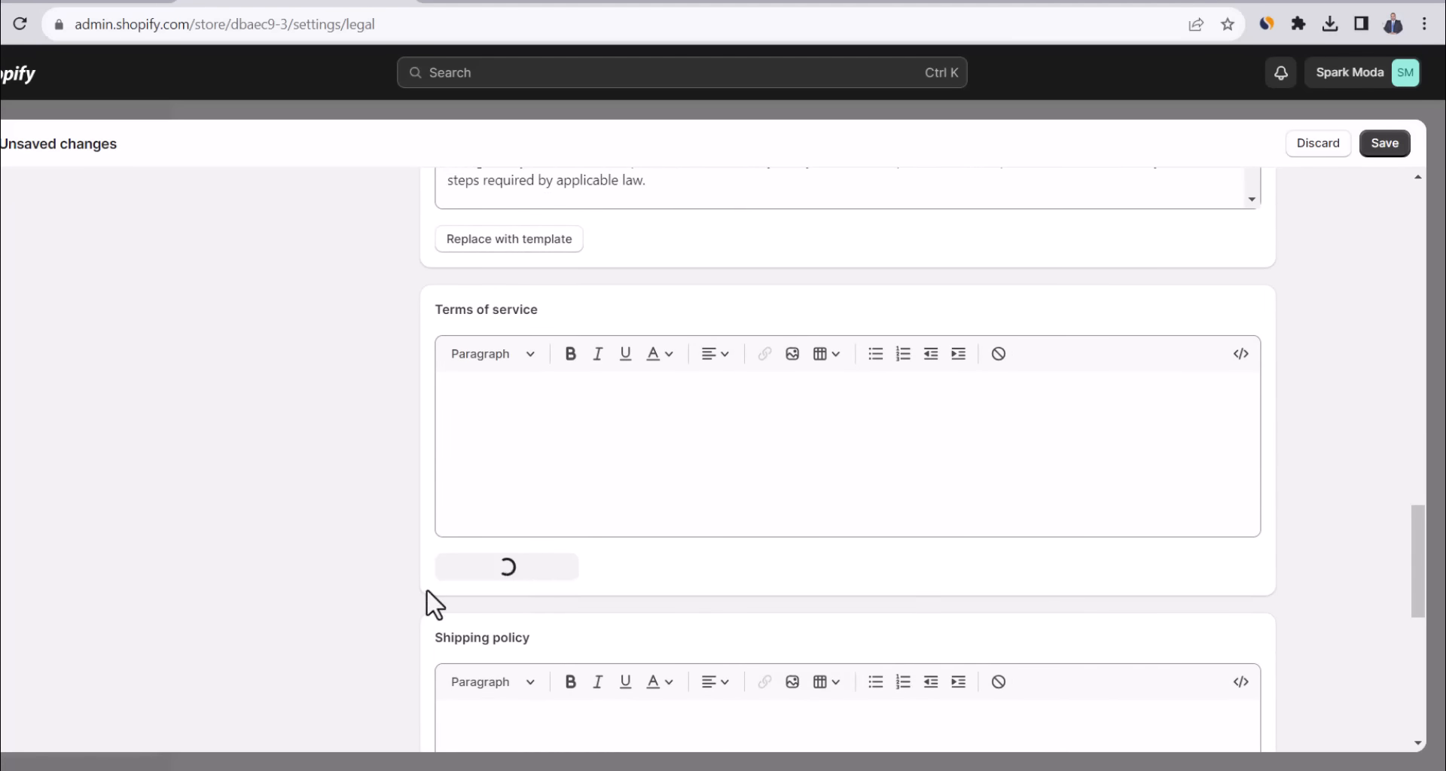
pyautogui.scroll(-4, 391, 550)
pyautogui.scroll(-2, 396, 539)
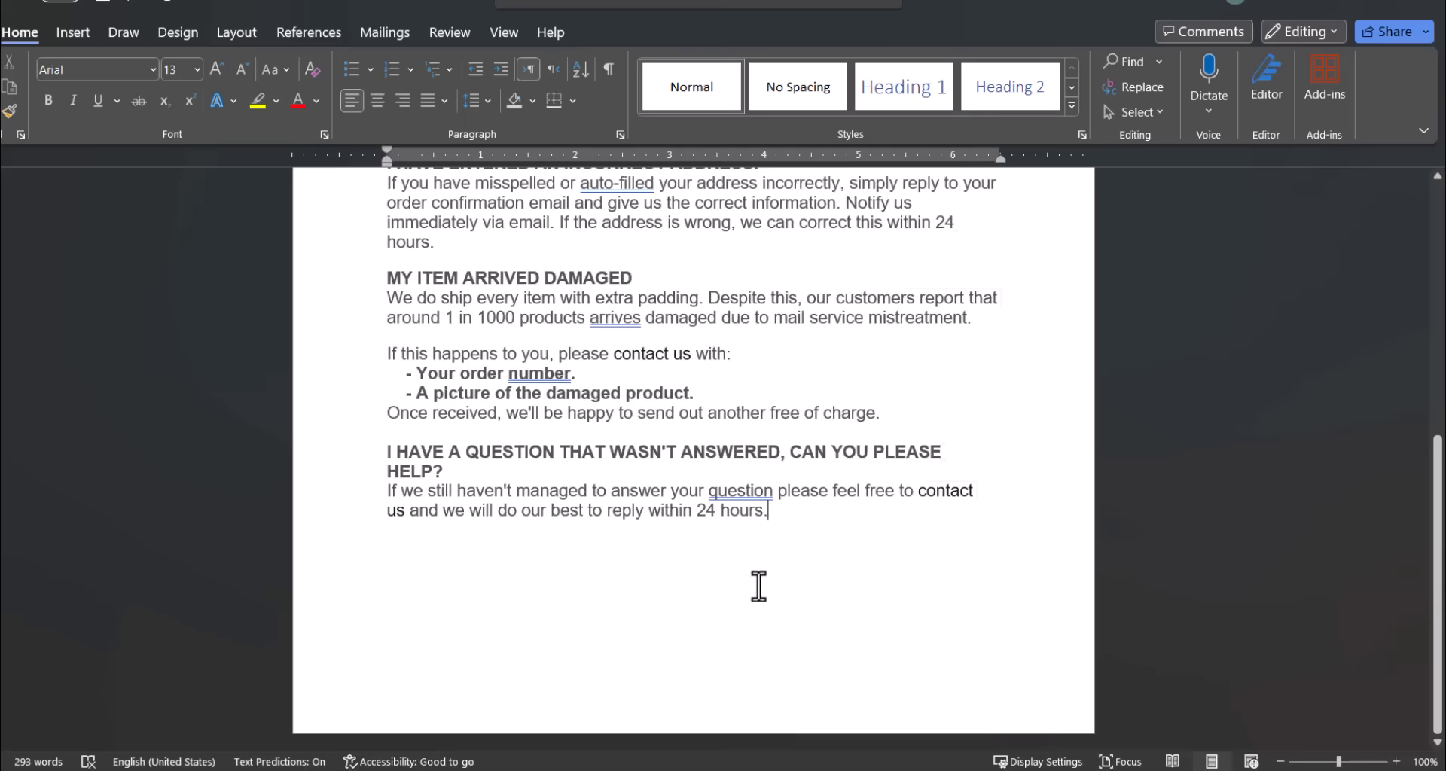
# Paste the document's shipping text into the Shipping policy.
pyautogui.hotkey('ctrl', 'a')
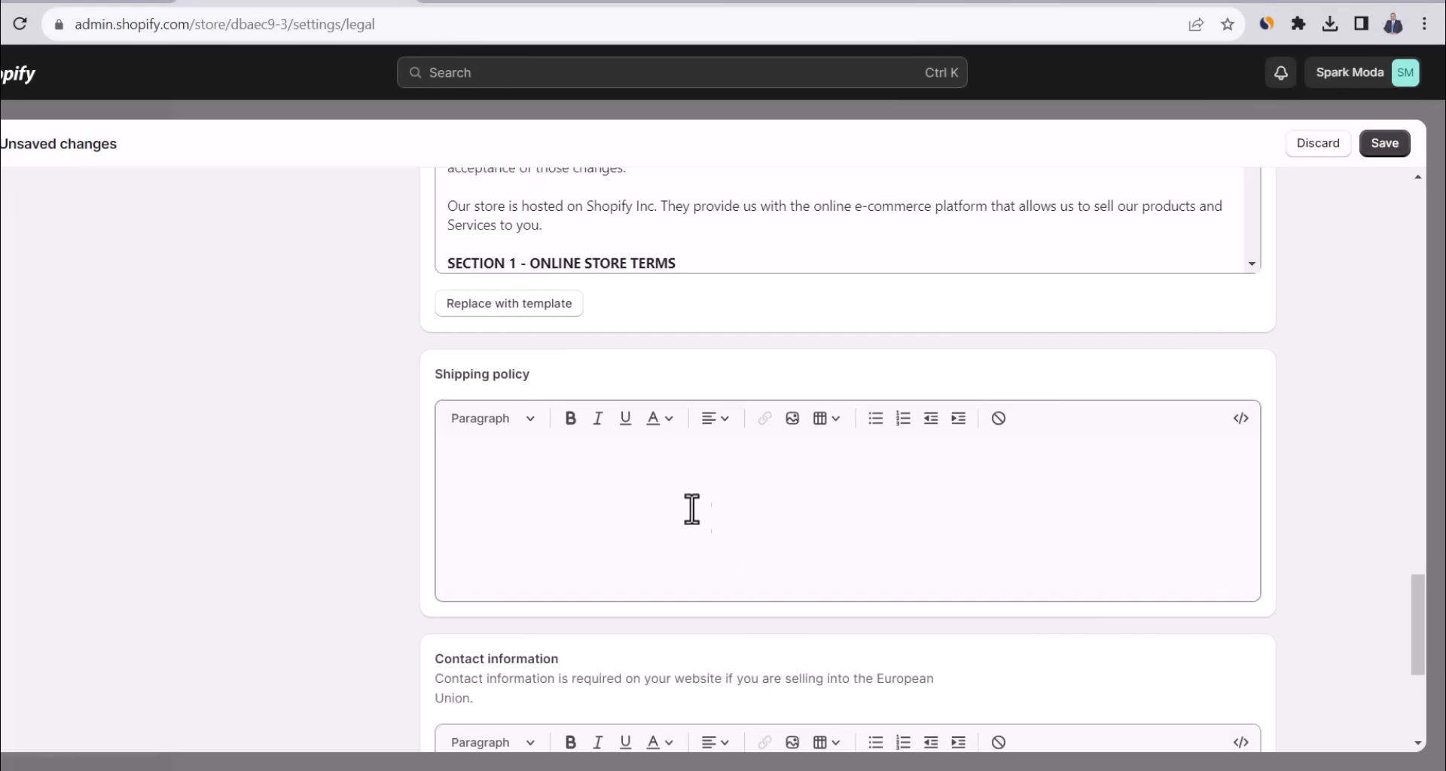
pyautogui.click(660, 484)
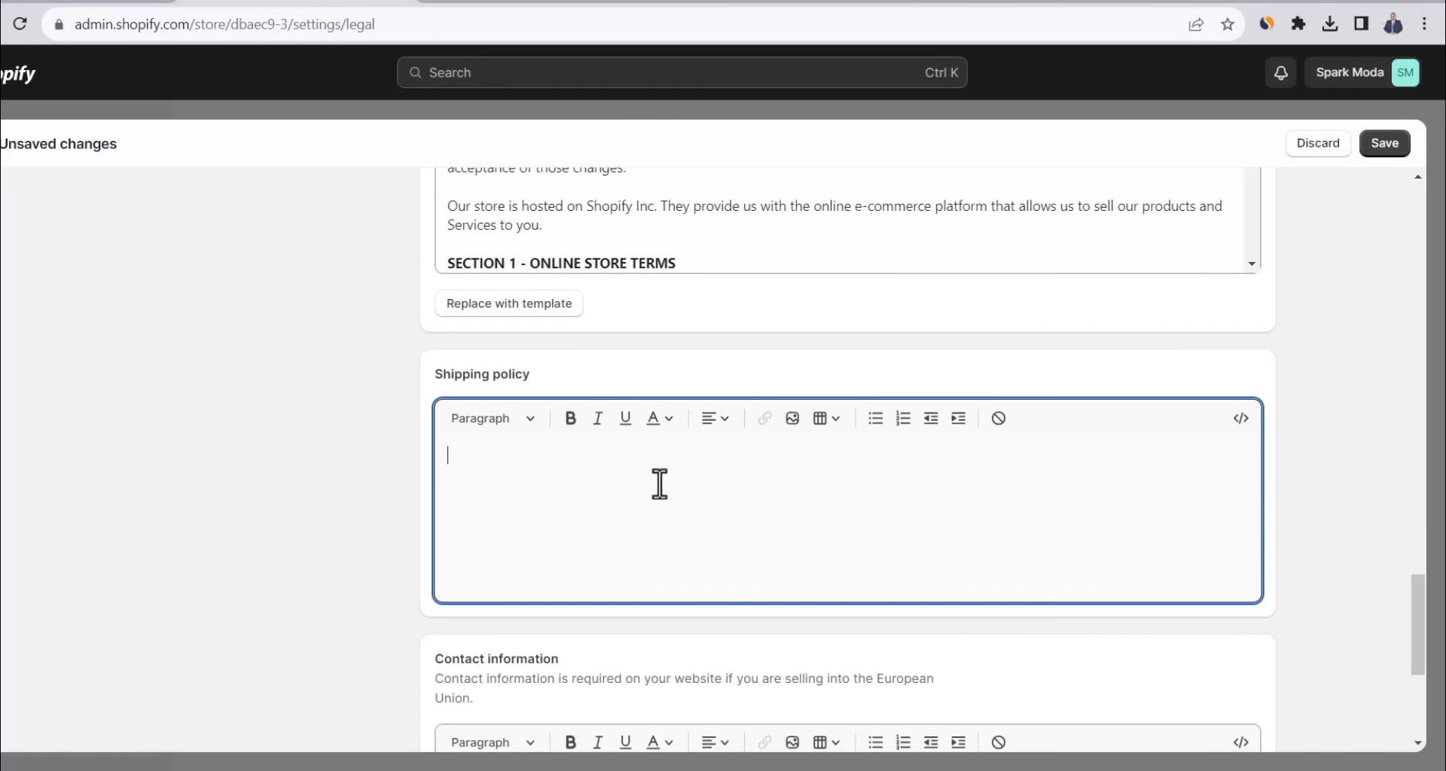
pyautogui.hotkey('ctrl', 'v')
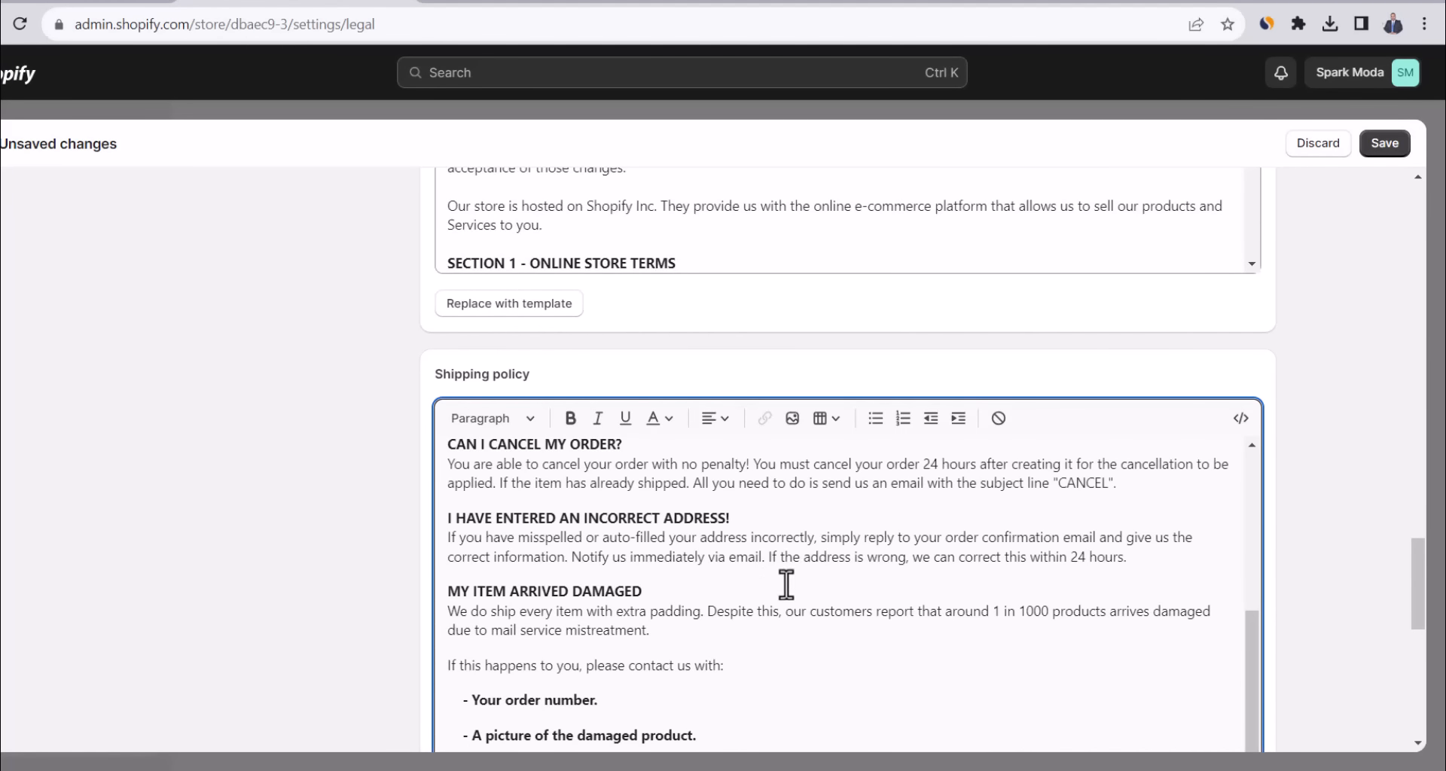
pyautogui.scroll(1, 787, 587)
pyautogui.scroll(3, 787, 587)
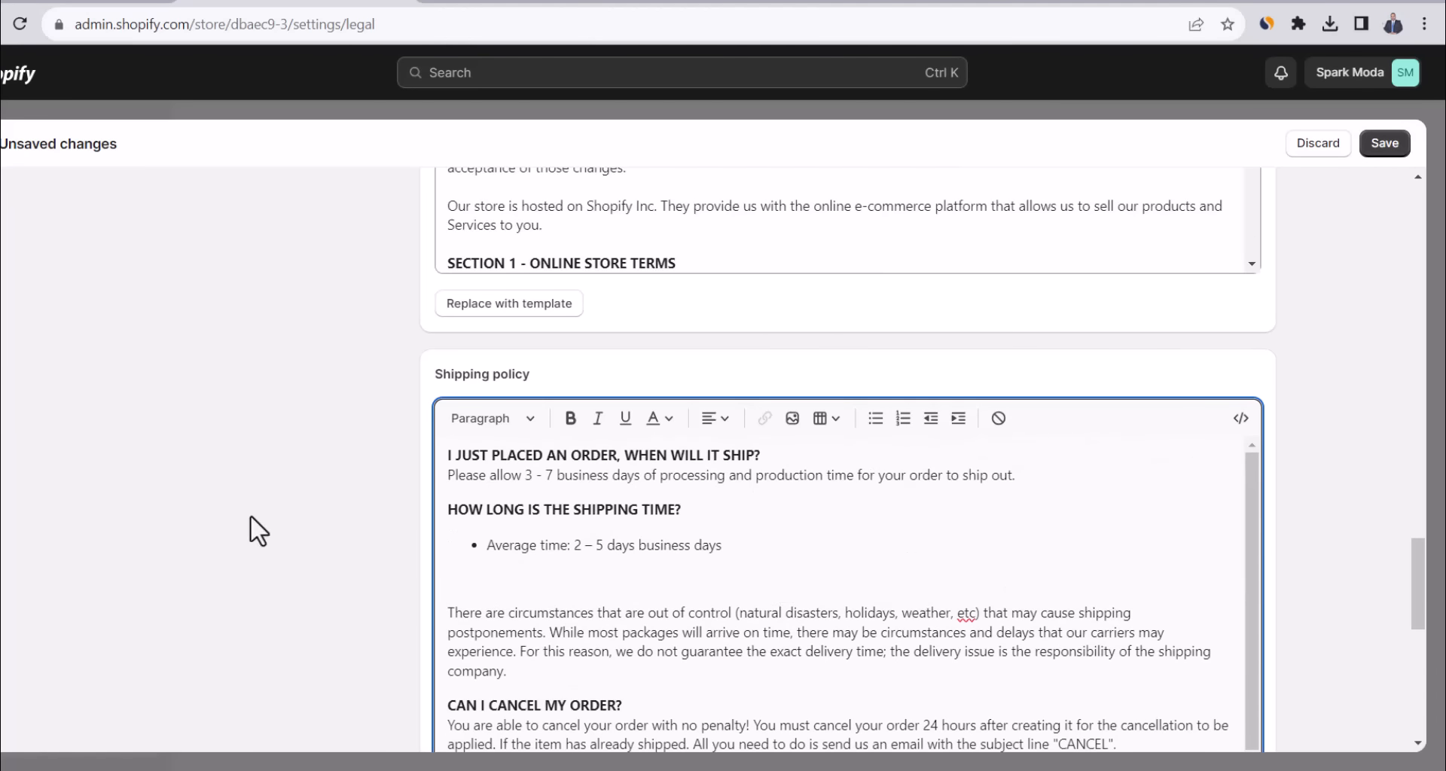
pyautogui.scroll(-8, 324, 516)
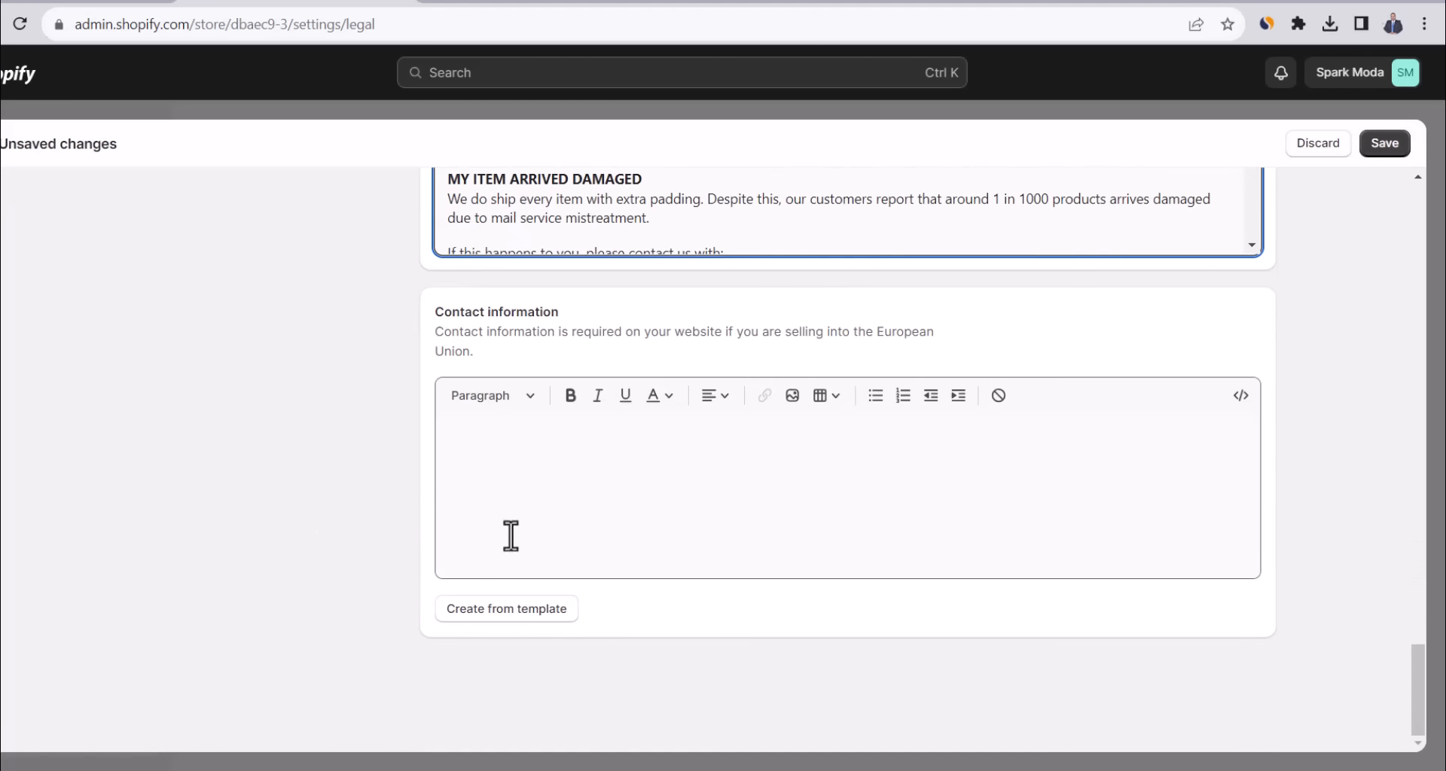
# Paste the support email into Contact information and save all policies.
pyautogui.hotkey('alt', 'Tab')
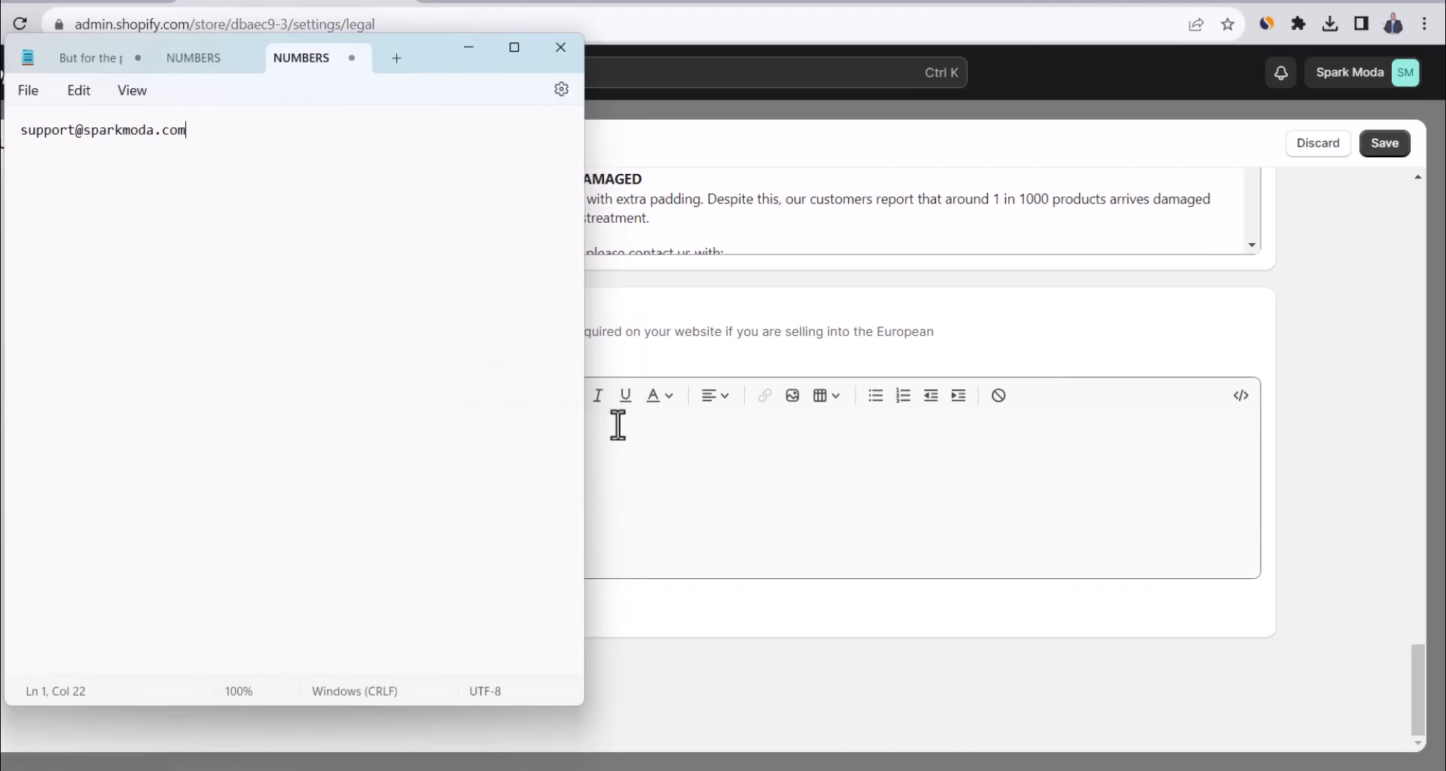
pyautogui.hotkey('ctrl', 'a')
pyautogui.hotkey('ctrl', 'c')
pyautogui.hotkey('alt', 'Tab')
pyautogui.click(781, 505)
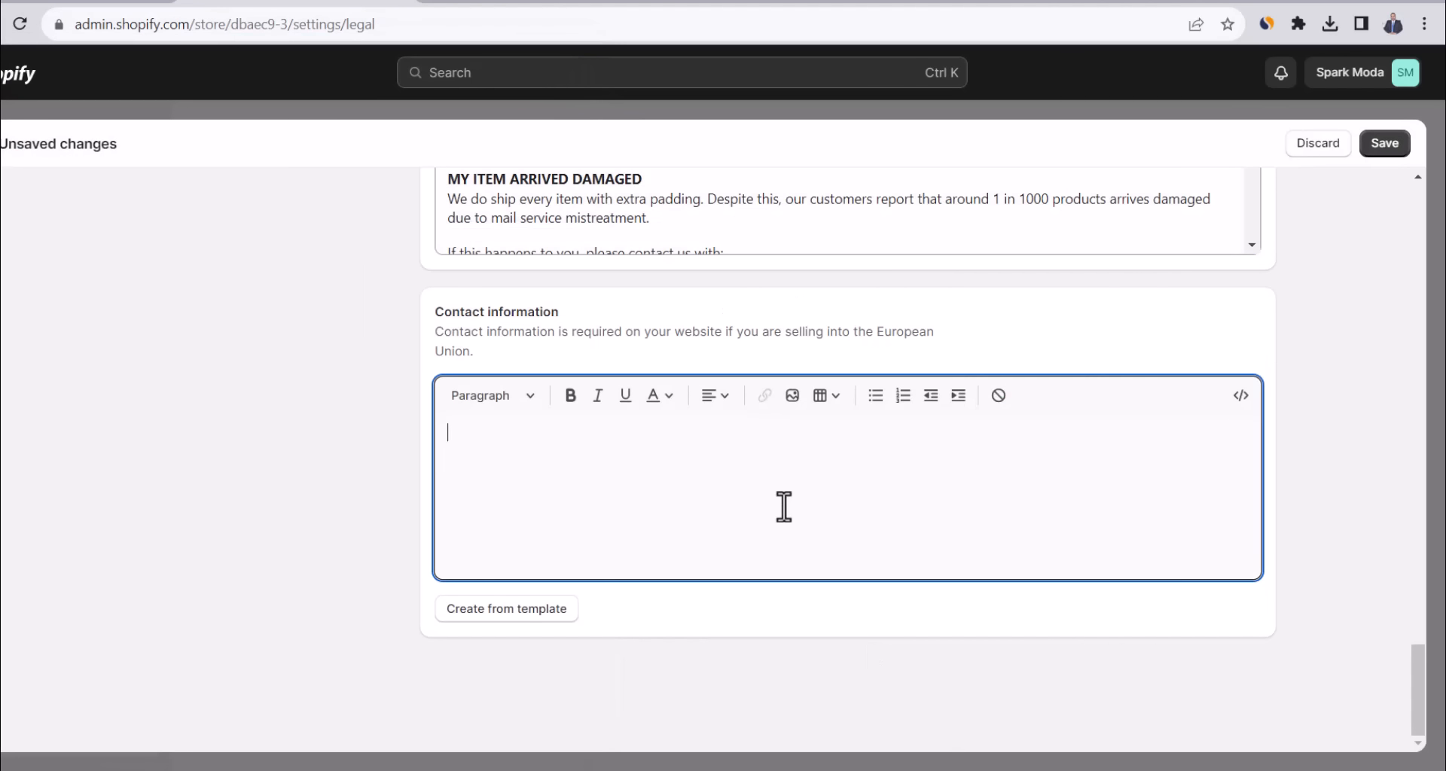
pyautogui.hotkey('ctrl', 'v')
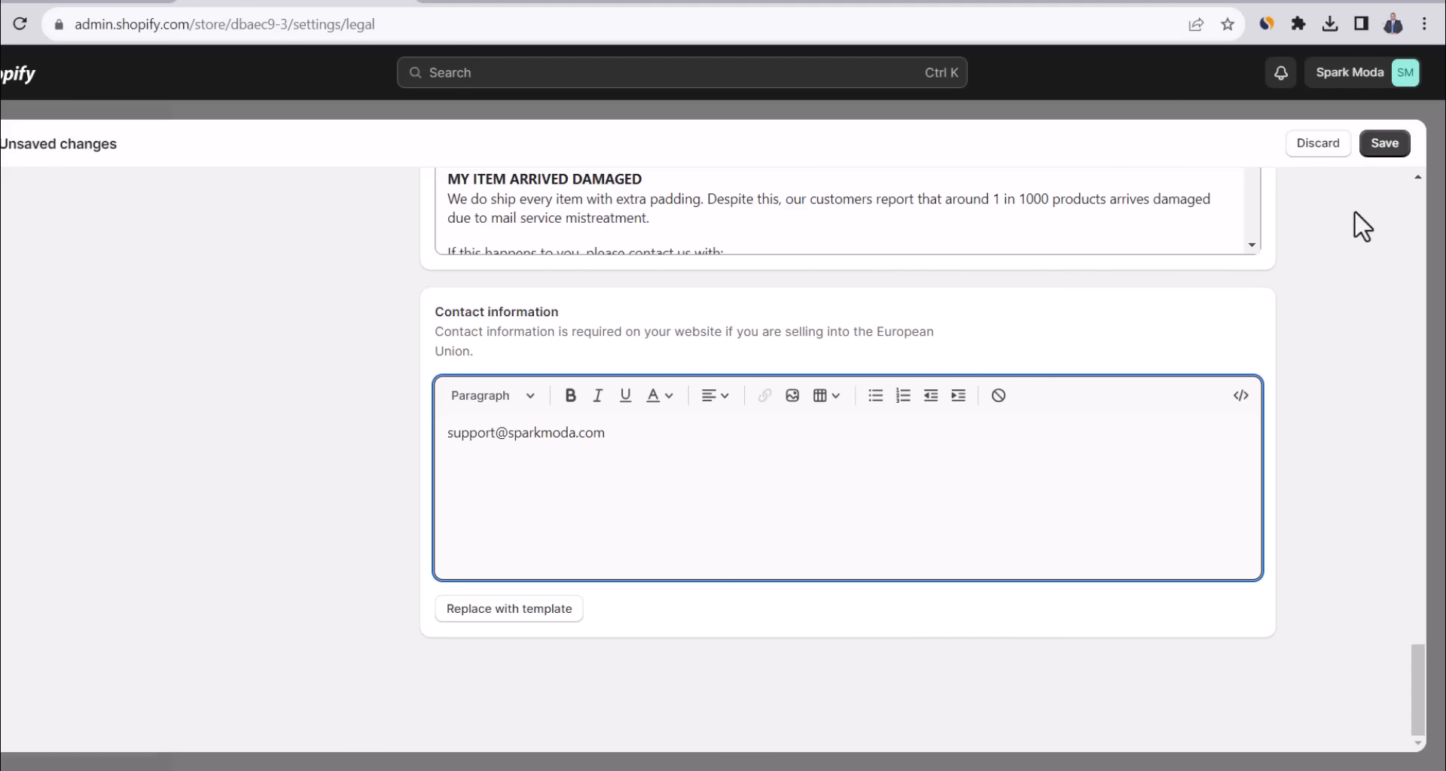
pyautogui.click(1395, 148)
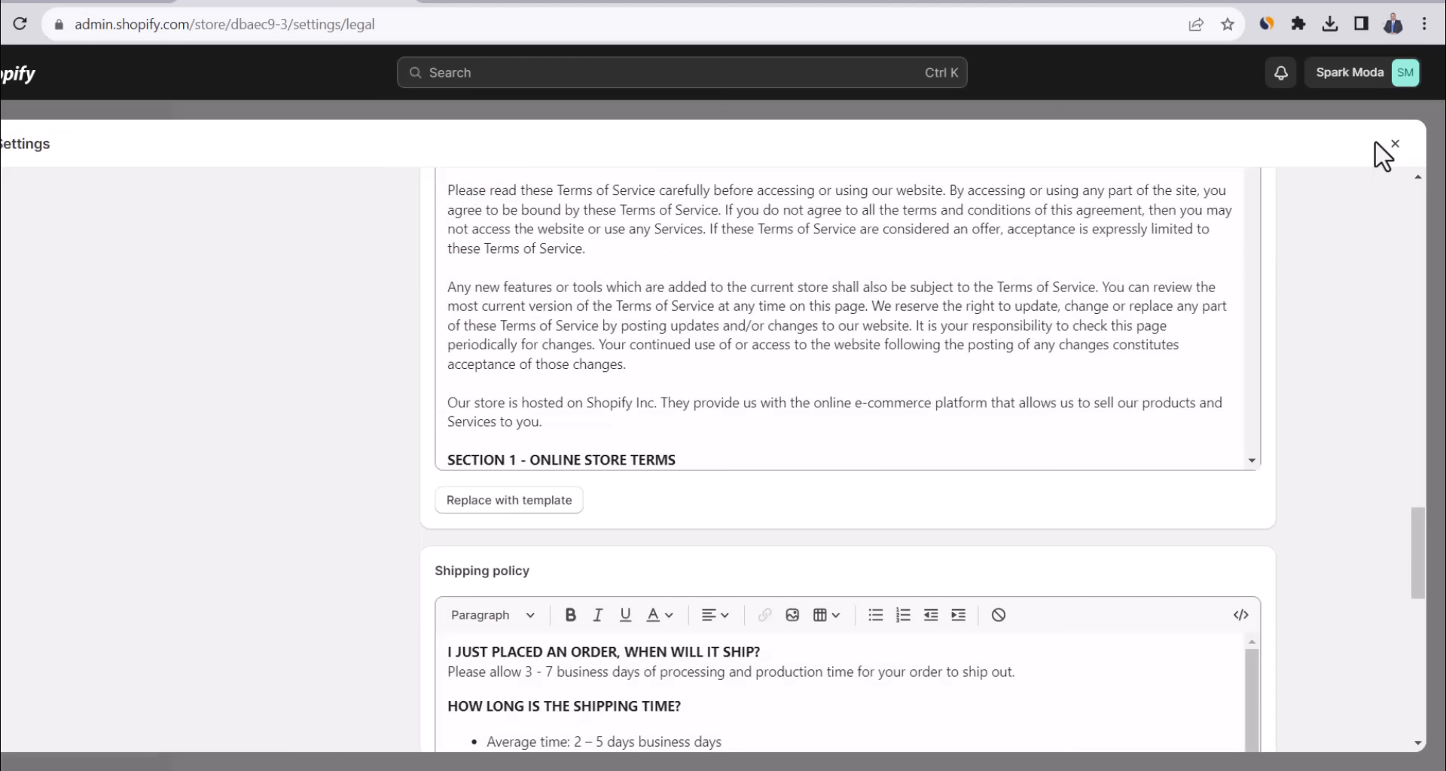
# Open the Online Store Pages list and preview the Contact page's live contact form.
pyautogui.click(1396, 146)
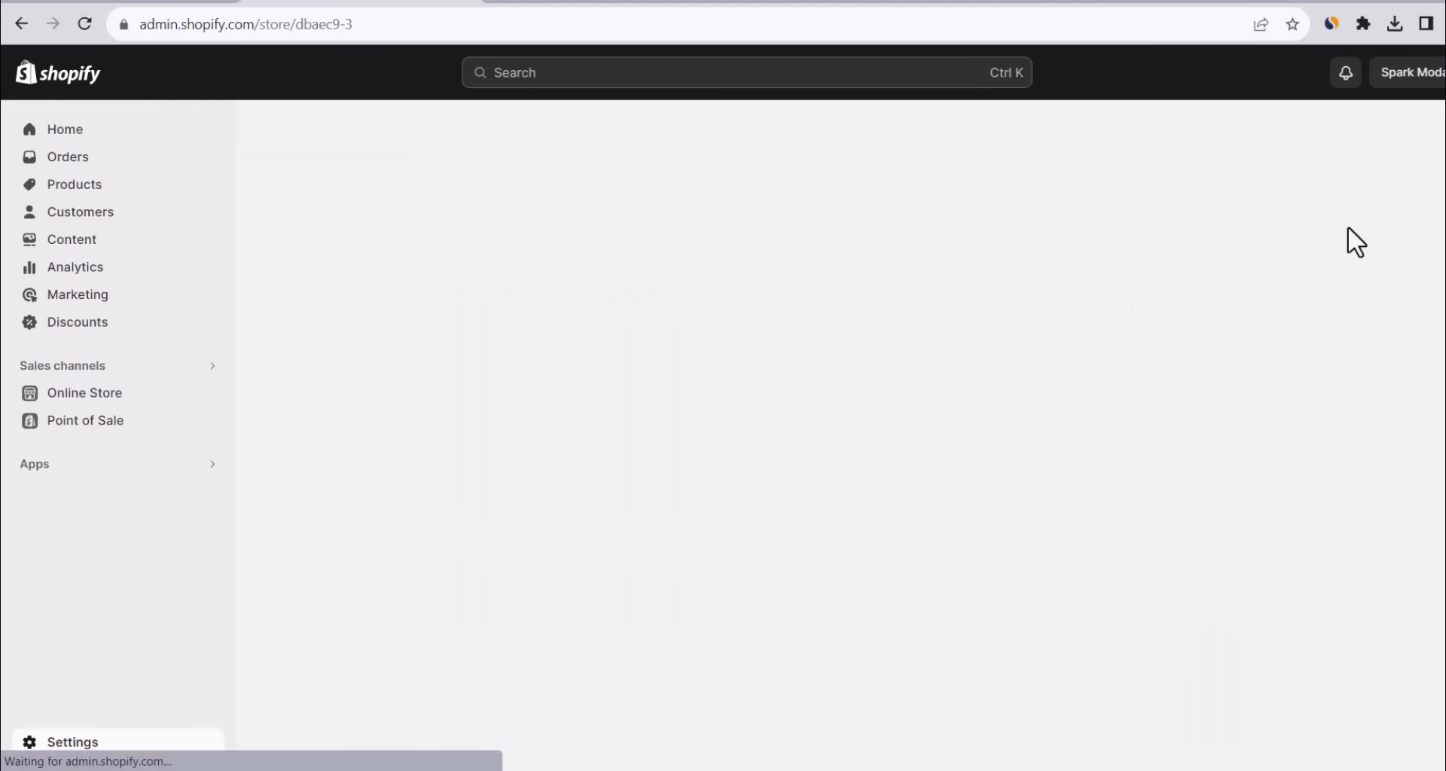
pyautogui.click(108, 400)
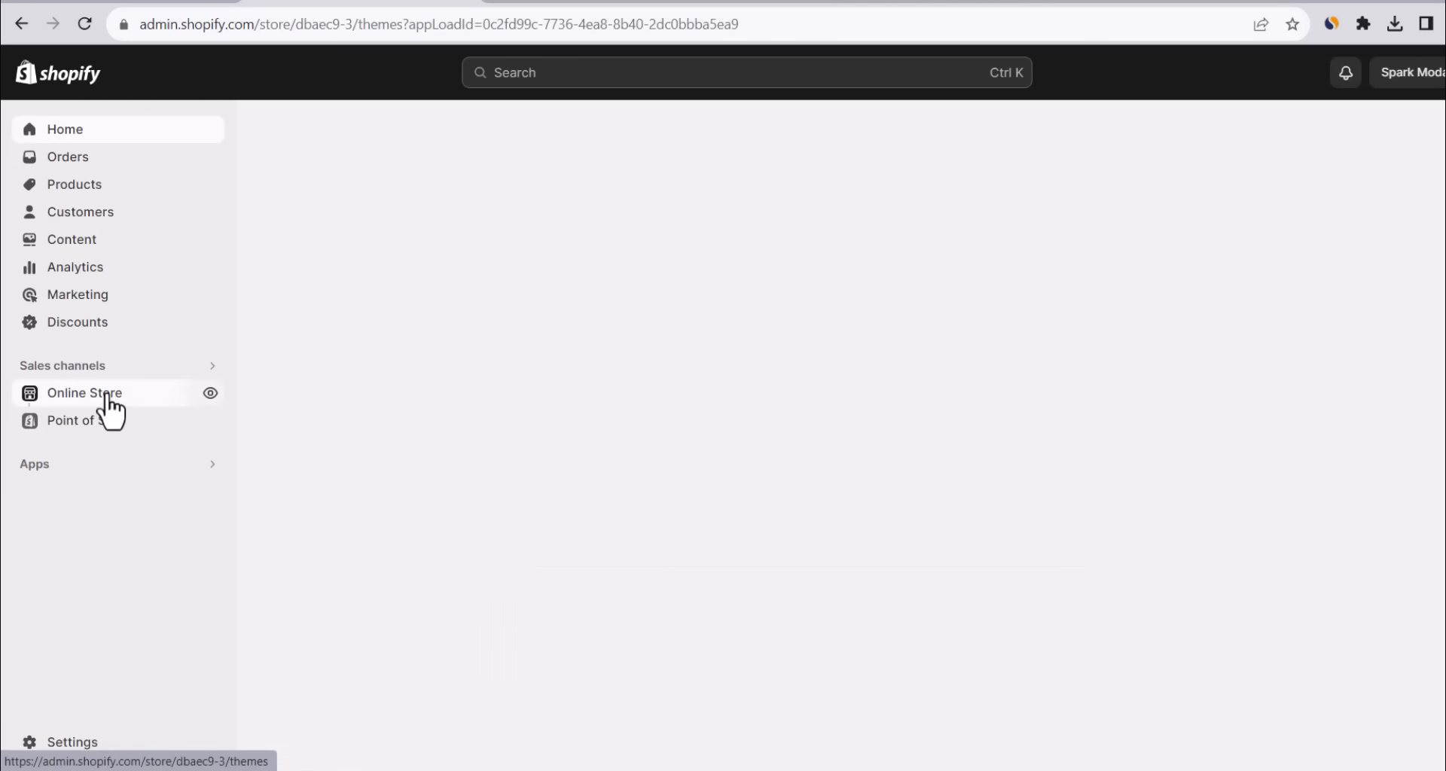
pyautogui.click(99, 476)
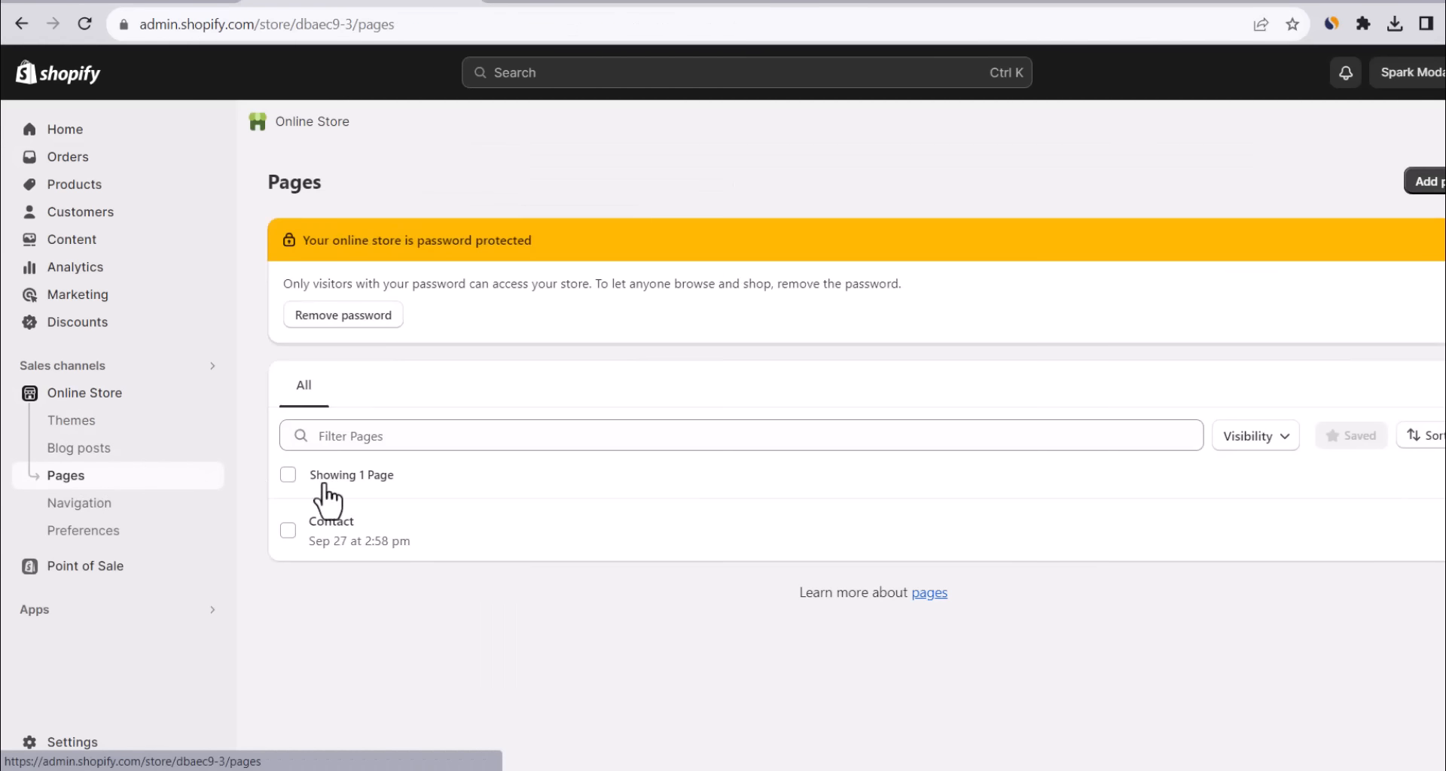
pyautogui.moveTo(516, 523)
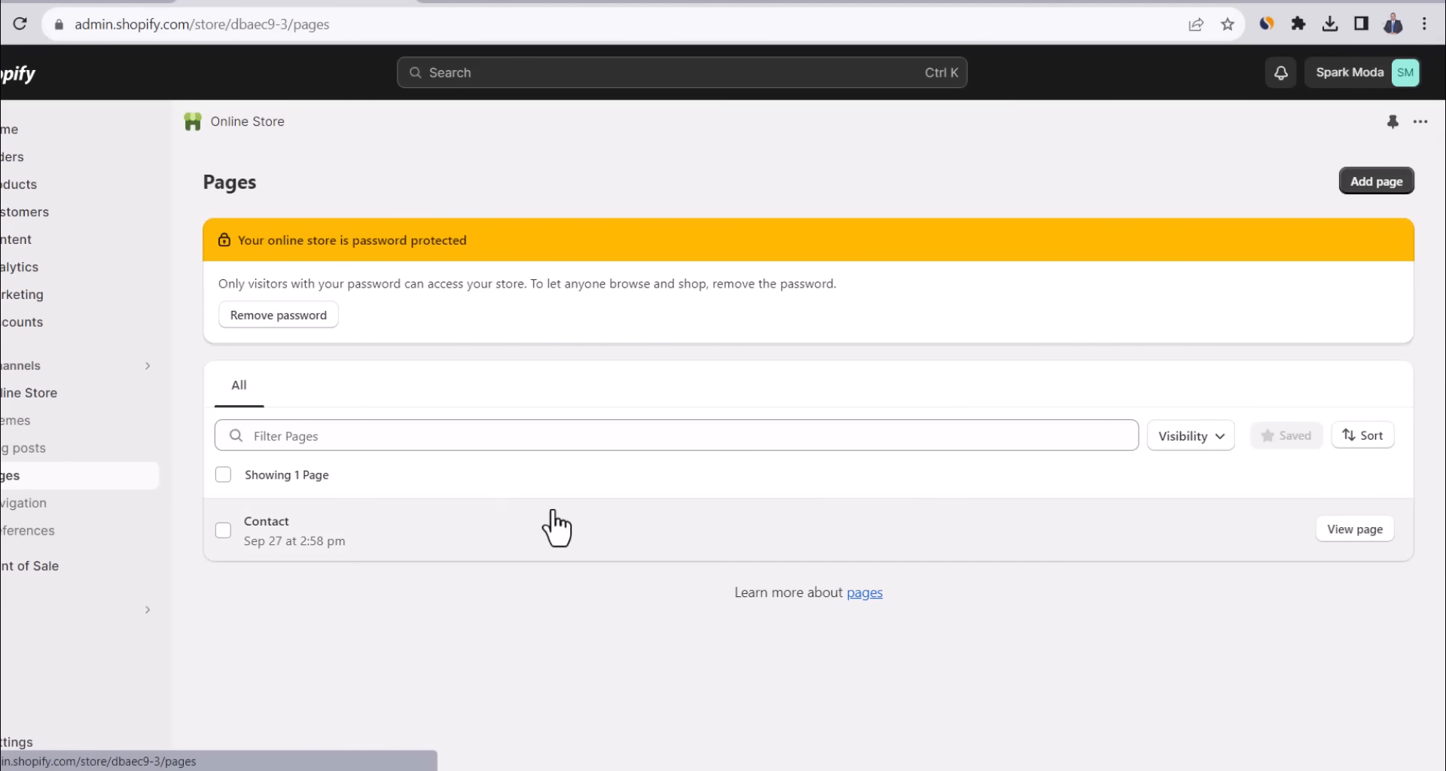
pyautogui.click(1353, 541)
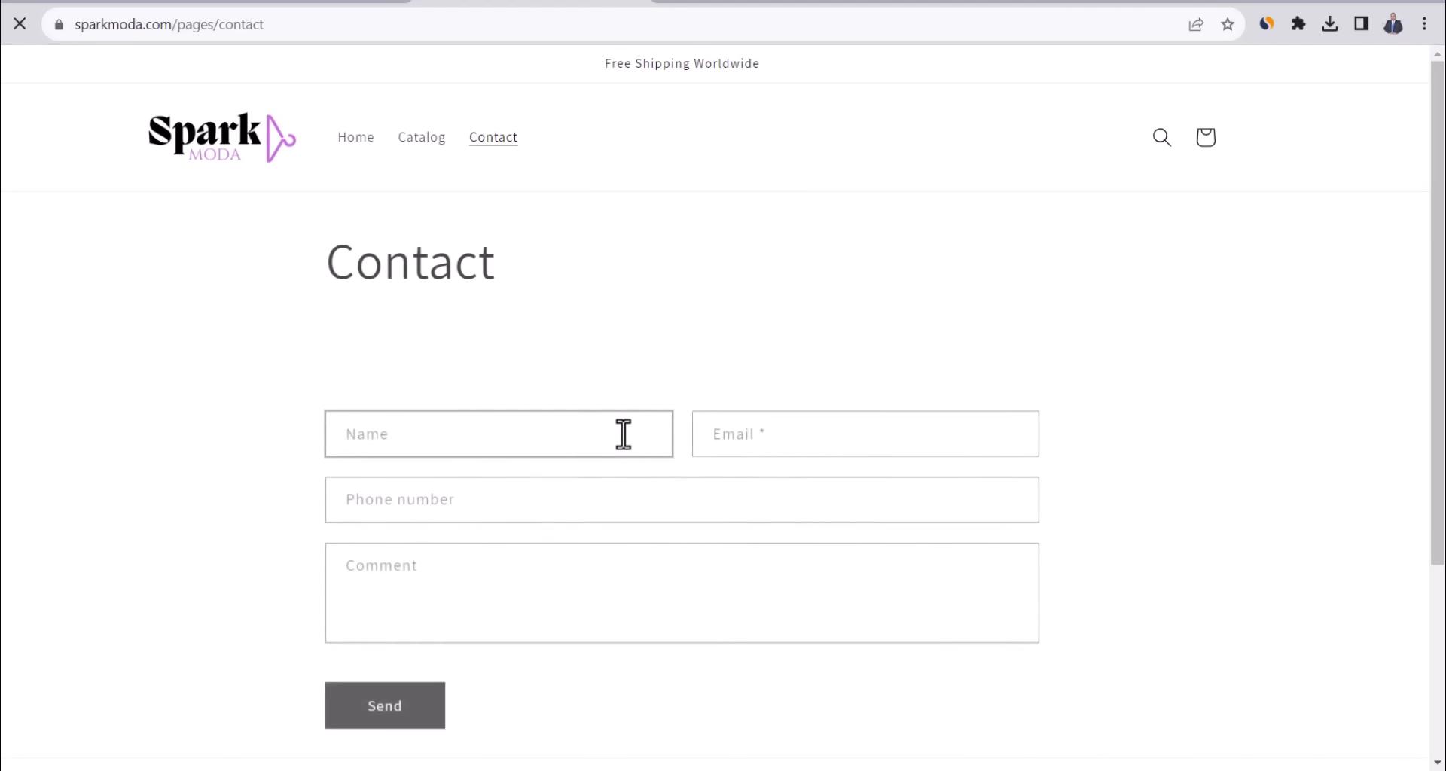
pyautogui.scroll(-3, 573, 470)
pyautogui.scroll(3, 573, 470)
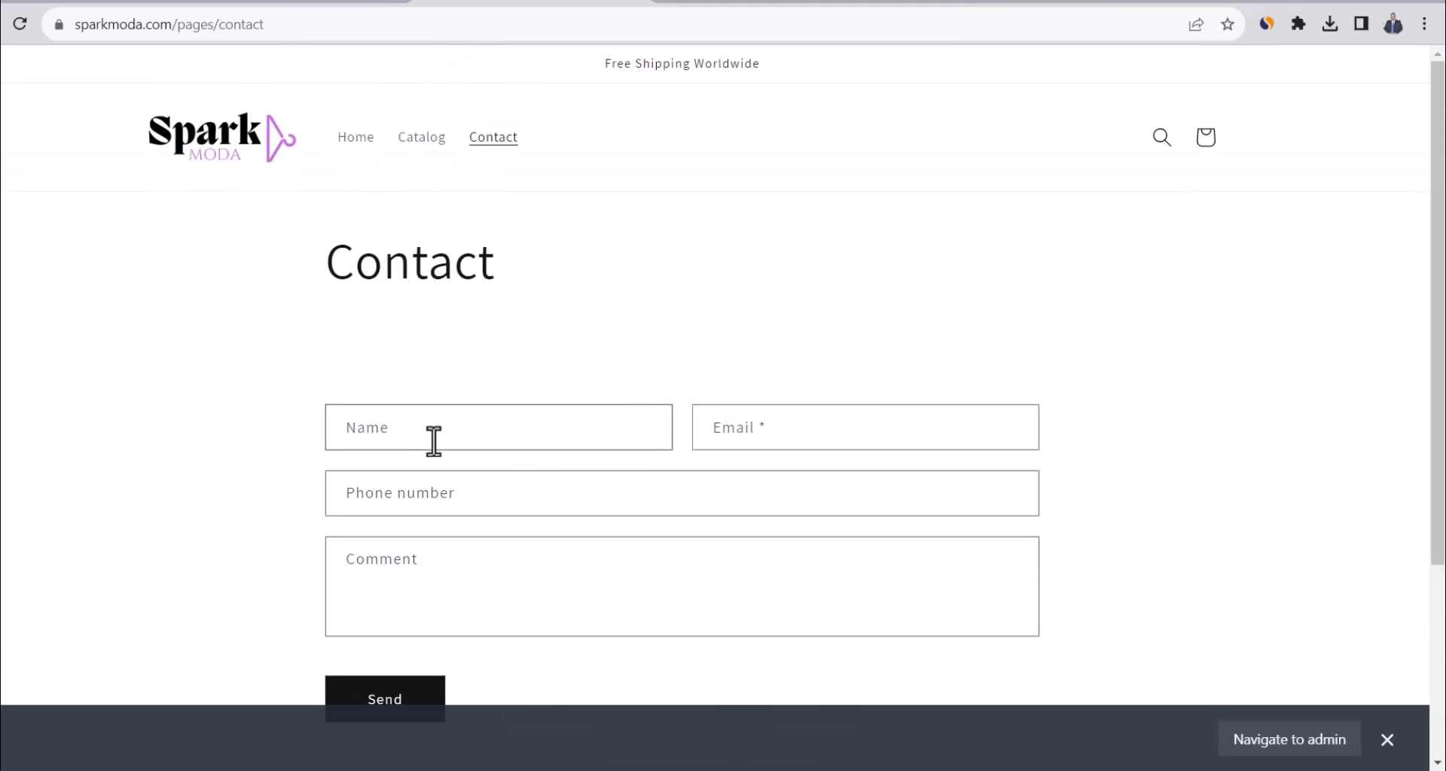
pyautogui.click(315, 0)
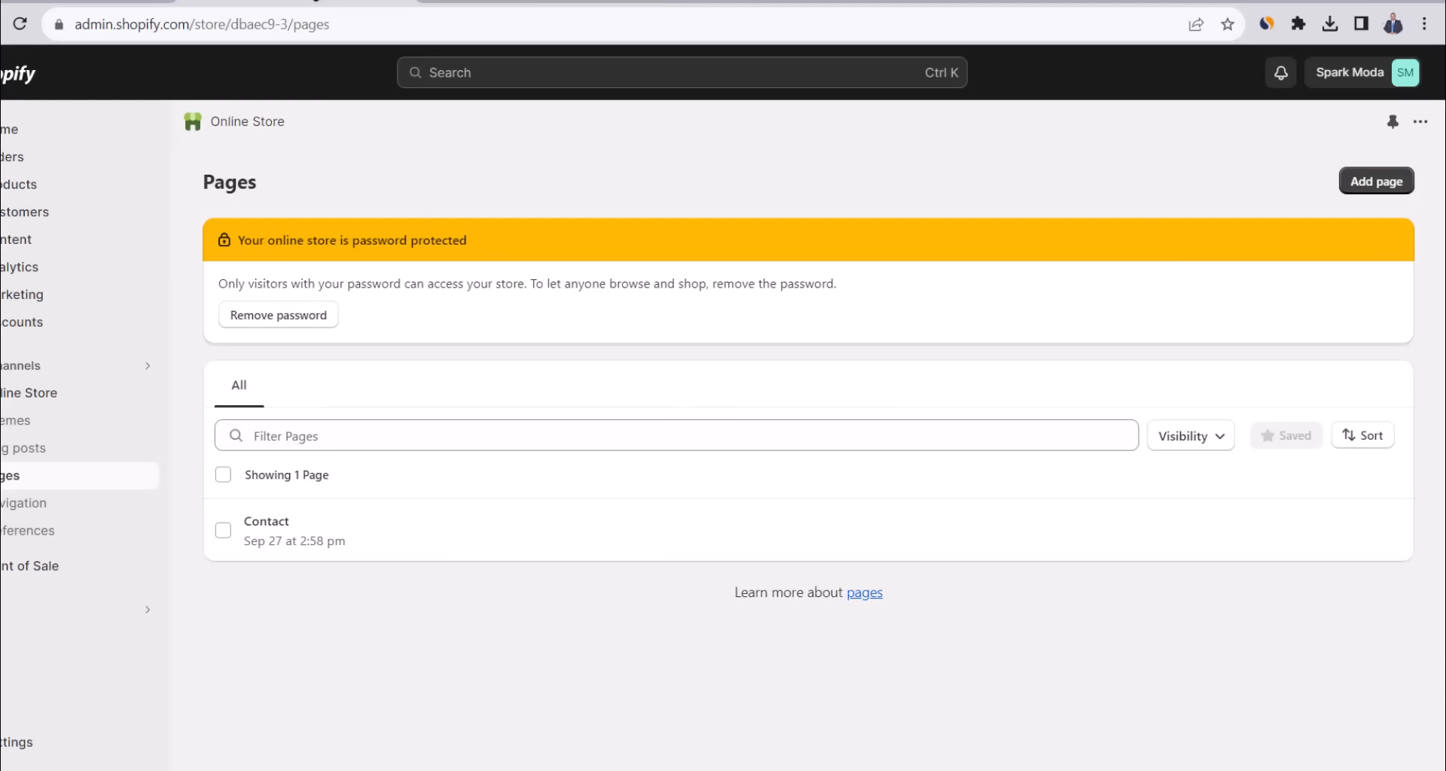
# Start a new page titled 'About us'.
pyautogui.click(1360, 192)
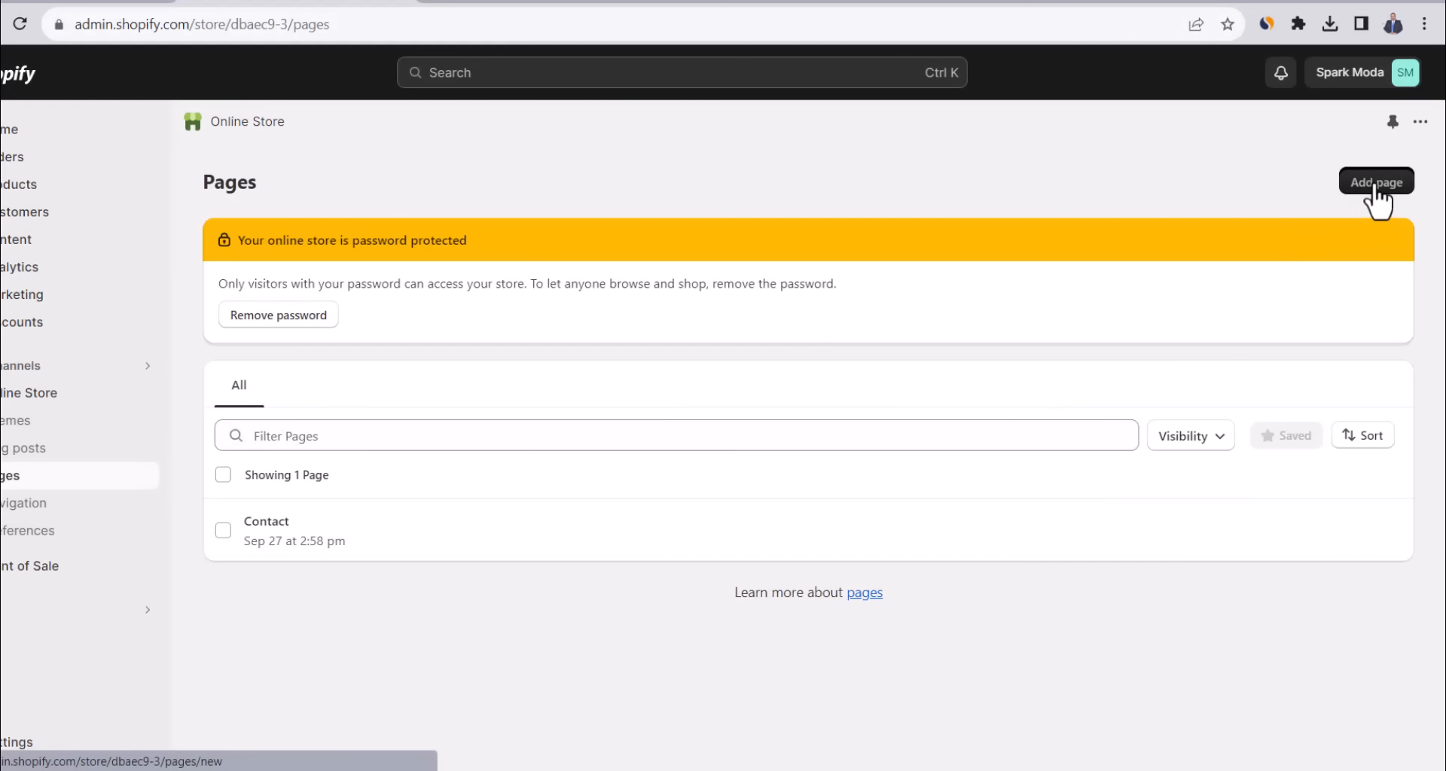
pyautogui.click(488, 273)
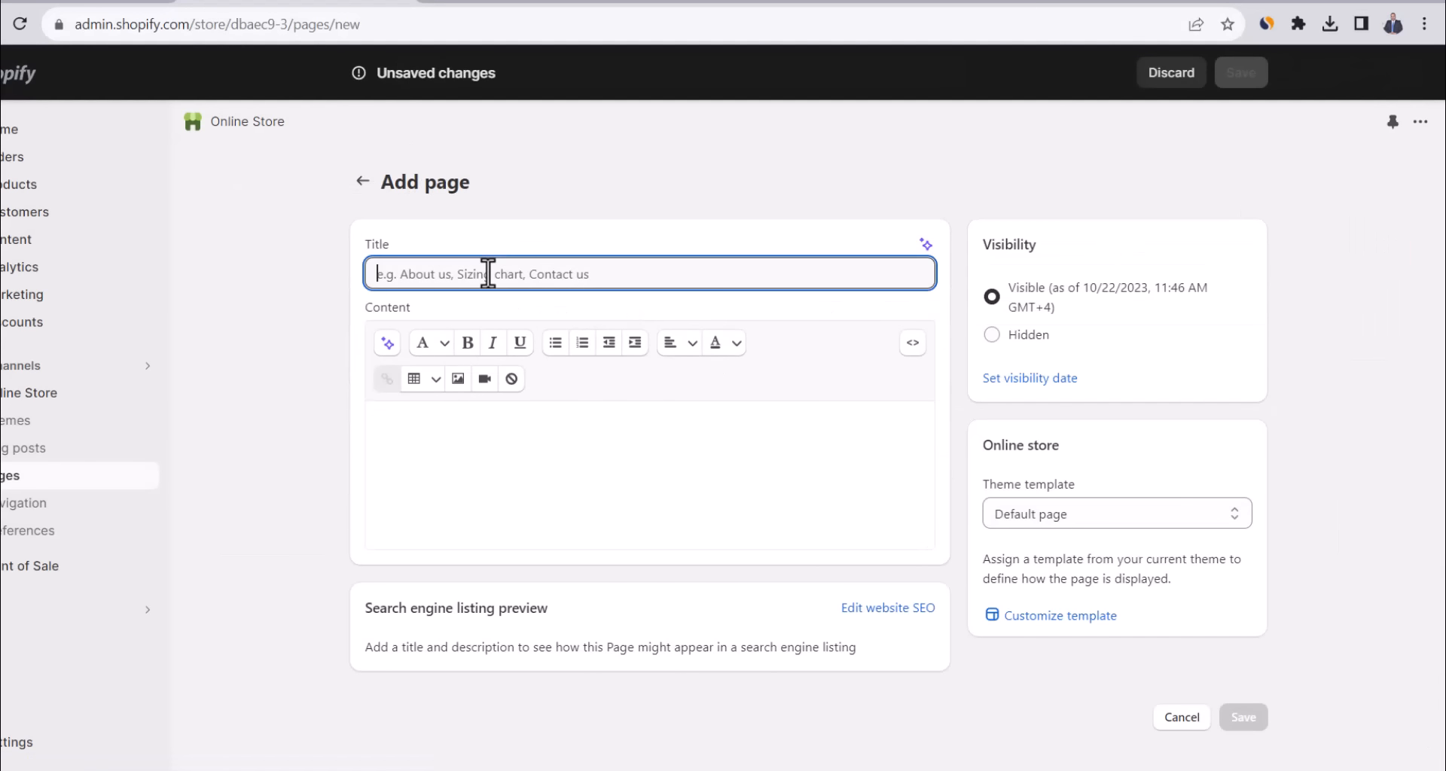
pyautogui.write('About us')
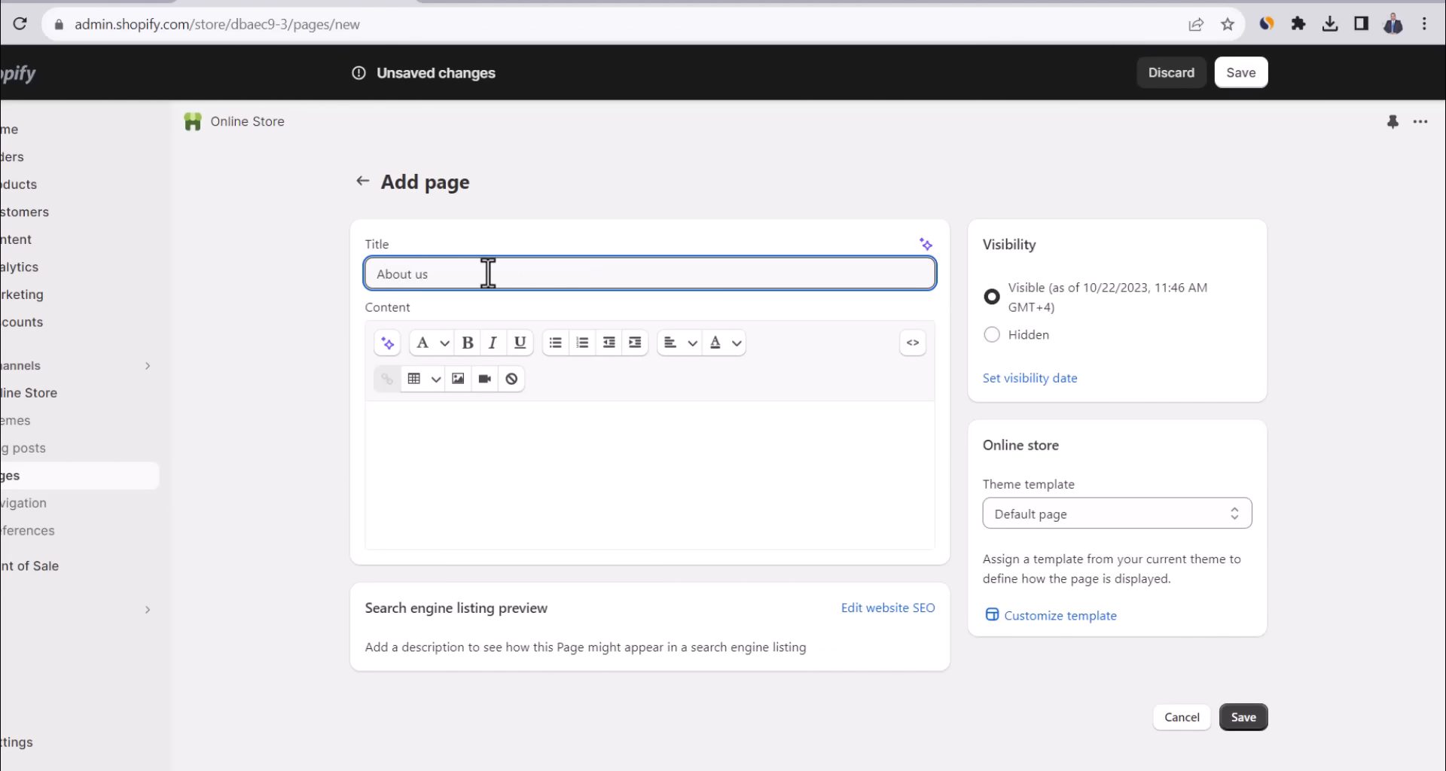
pyautogui.click(557, 443)
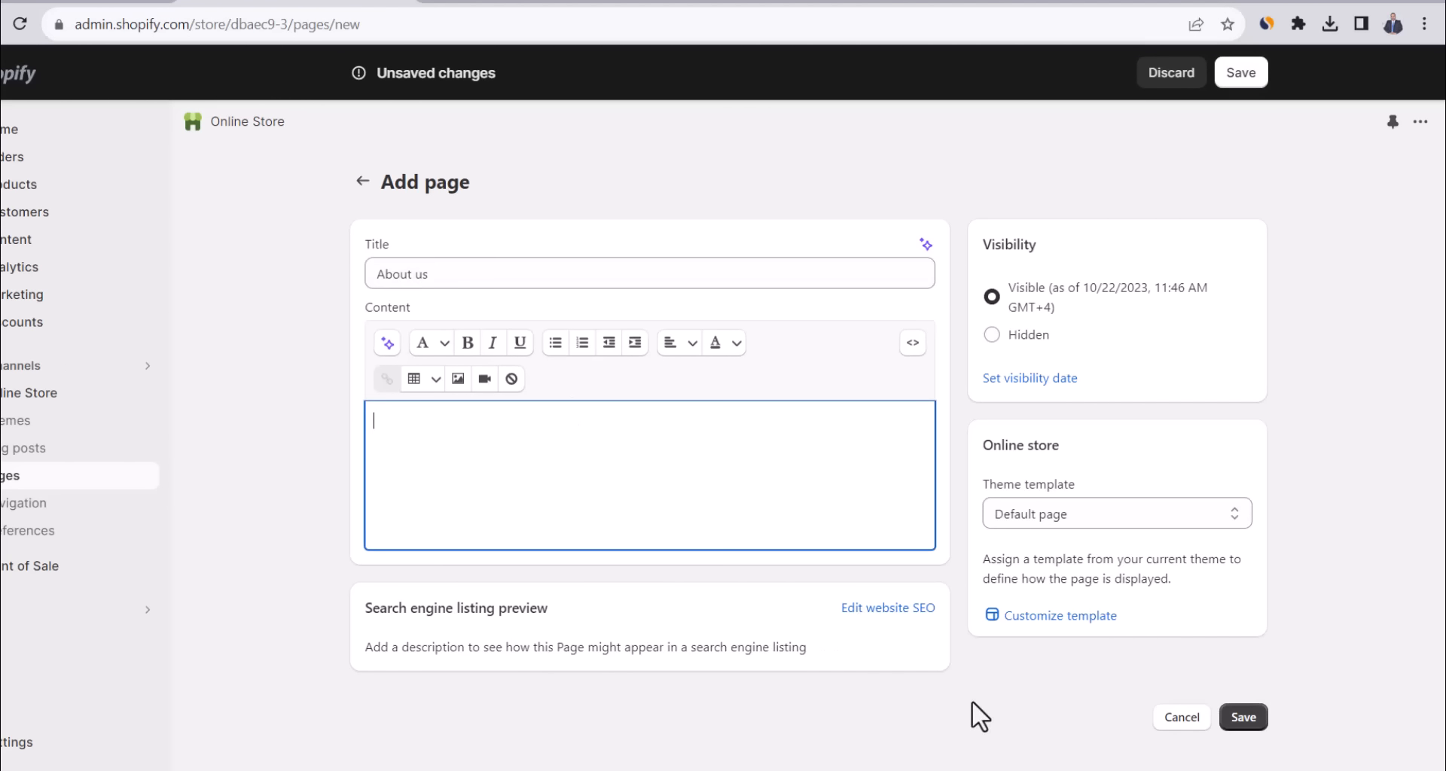
# Paste the two-paragraph Spark Moda welcome text from Word as content and save the page.
pyautogui.hotkey('alt', 'Tab')
pyautogui.hotkey('ctrl', 'a')
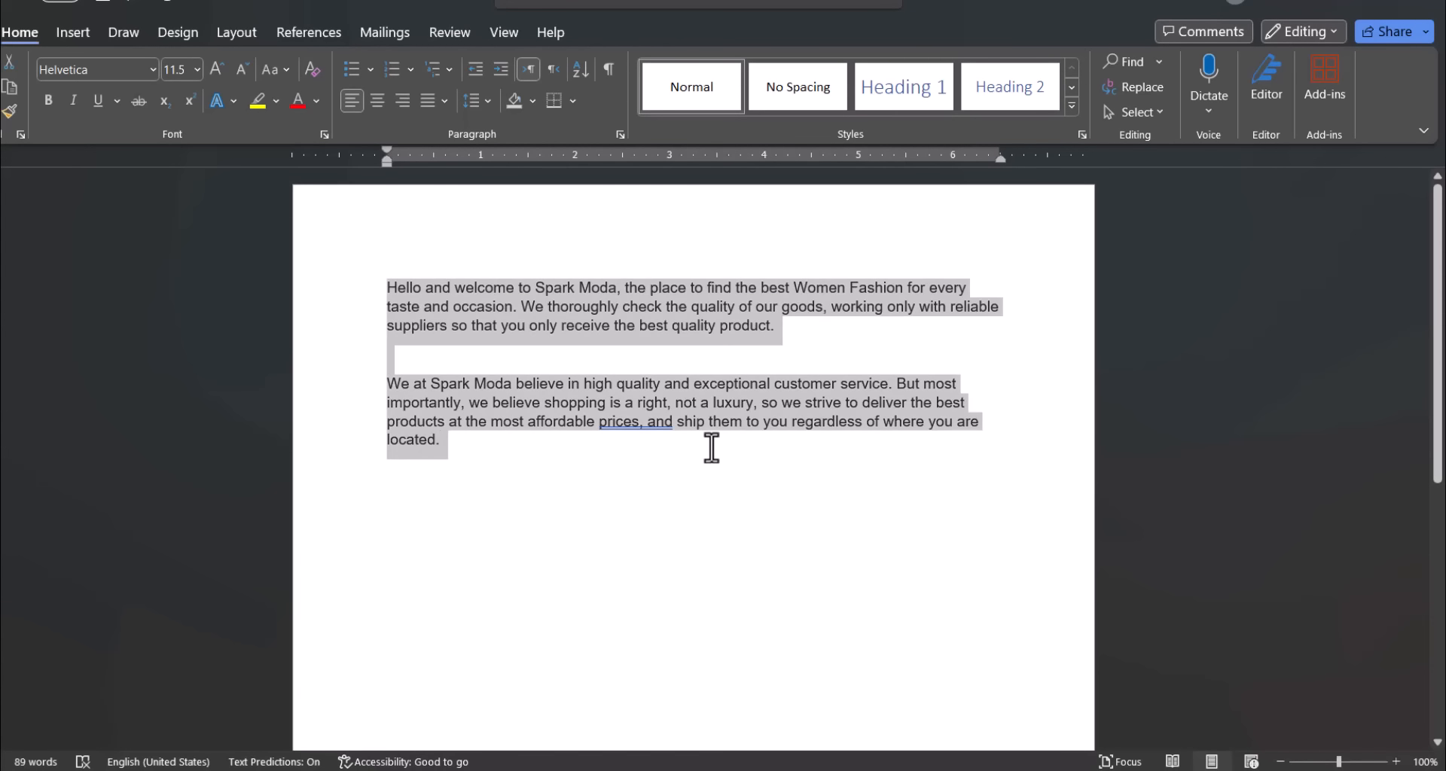
pyautogui.hotkey('ctrl', 'c')
pyautogui.hotkey('alt', 'Tab')
pyautogui.hotkey('ctrl', 'v')
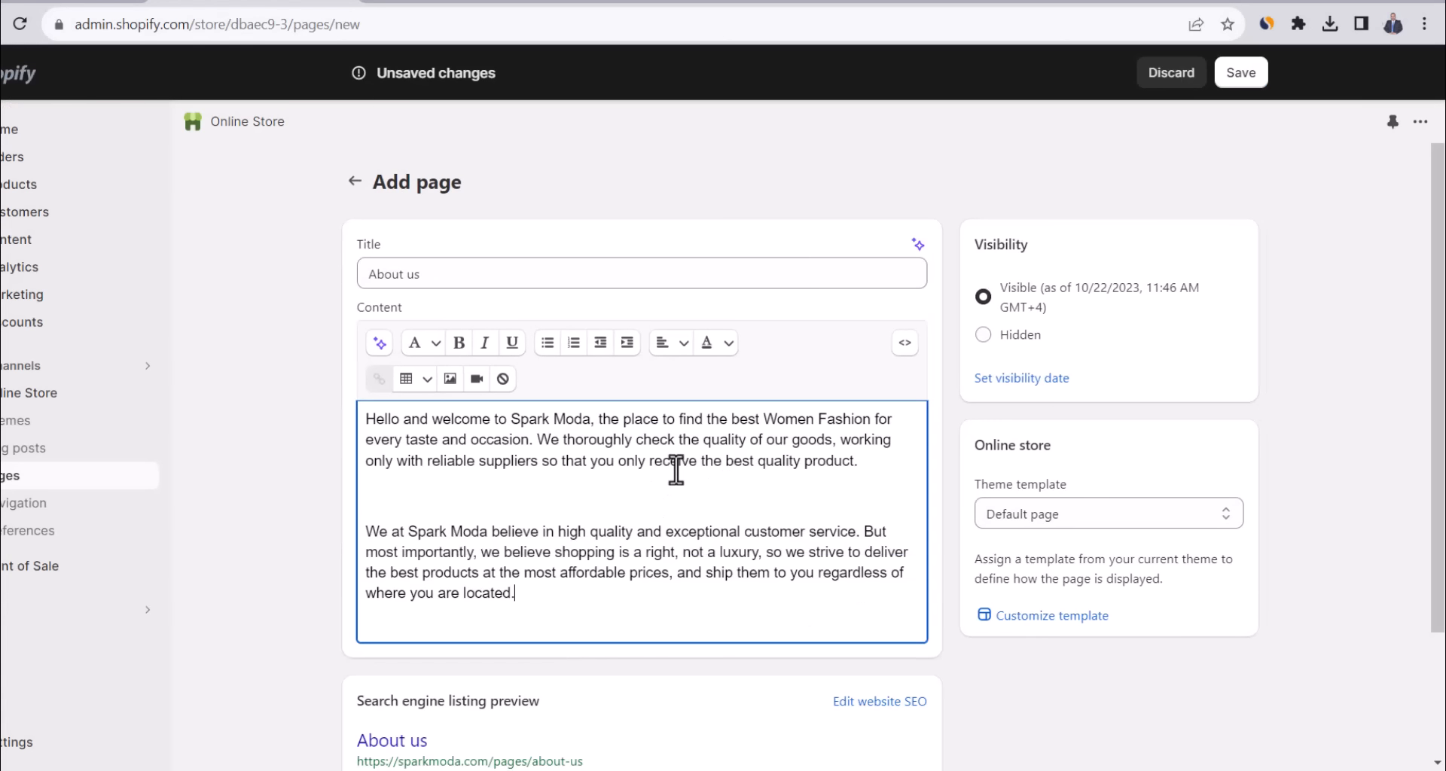
pyautogui.click(1240, 77)
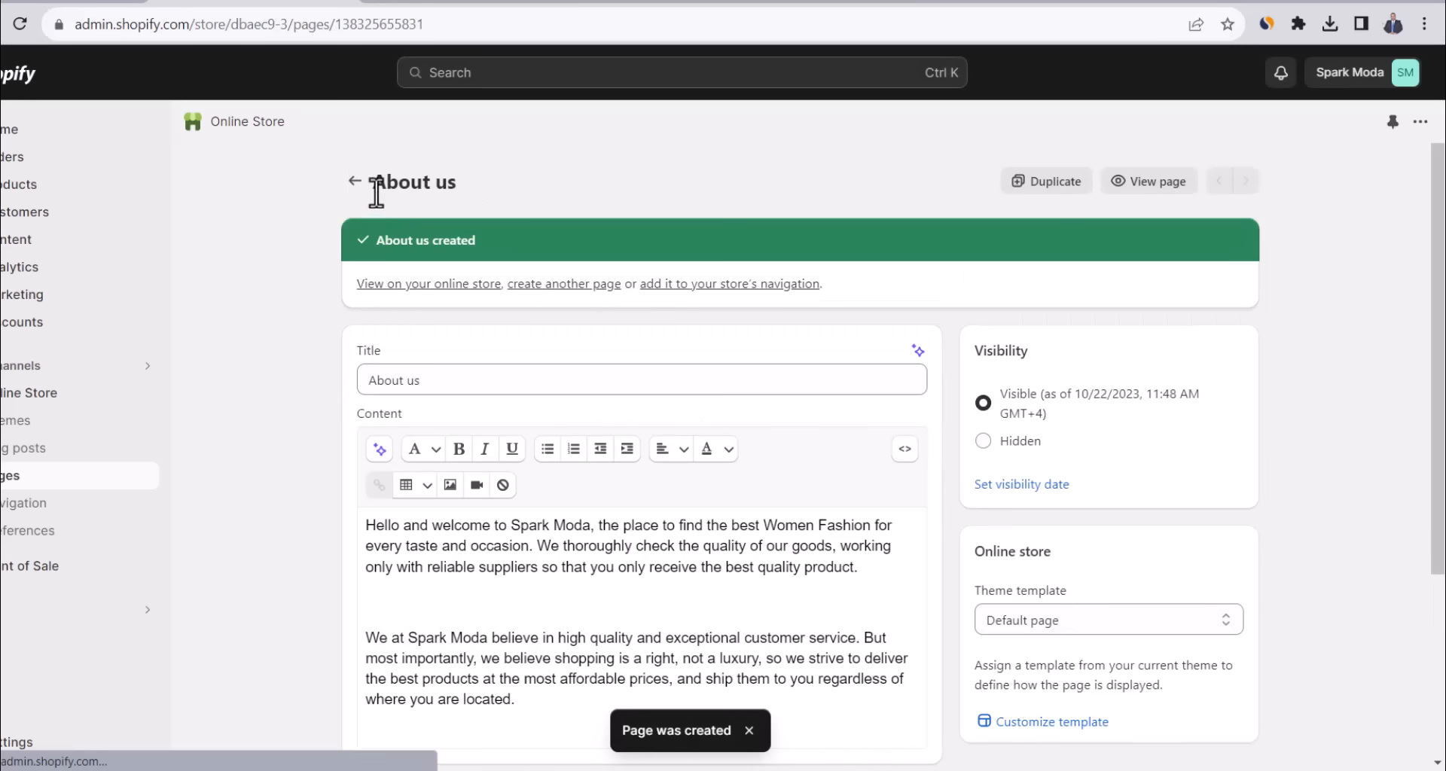
pyautogui.click(350, 181)
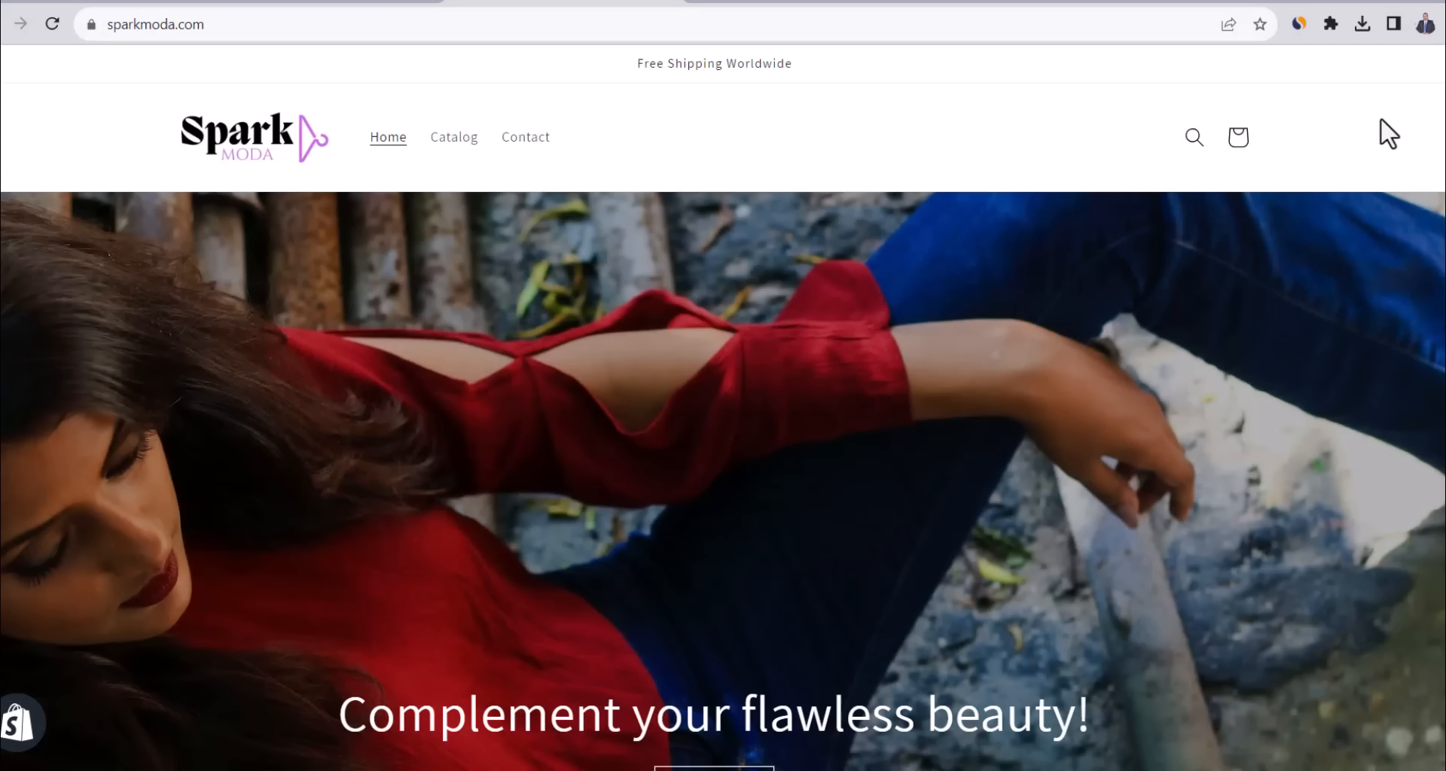
pyautogui.scroll(-20, 723, 451)
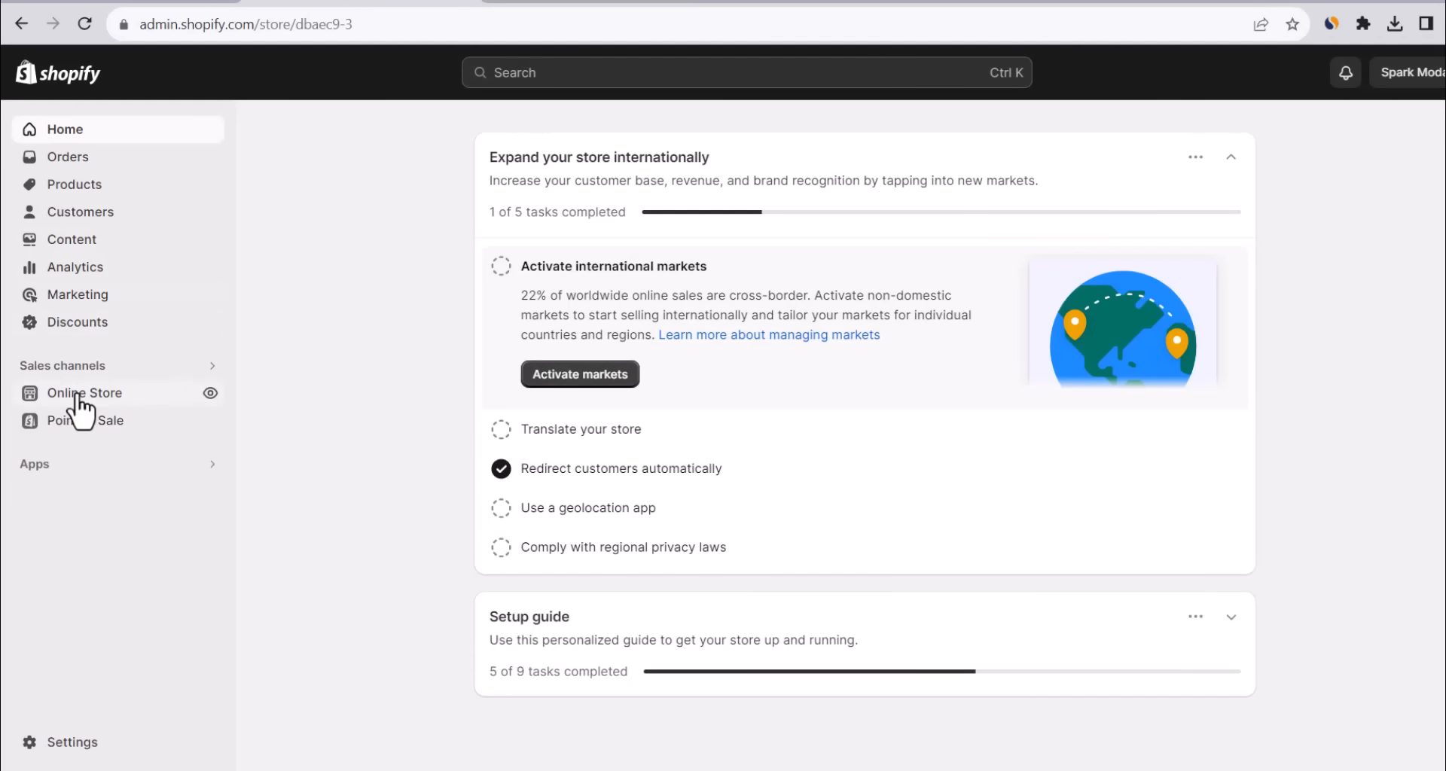
# Empty the Main menu by removing its Home, Catalog and Contact items.
pyautogui.click(78, 397)
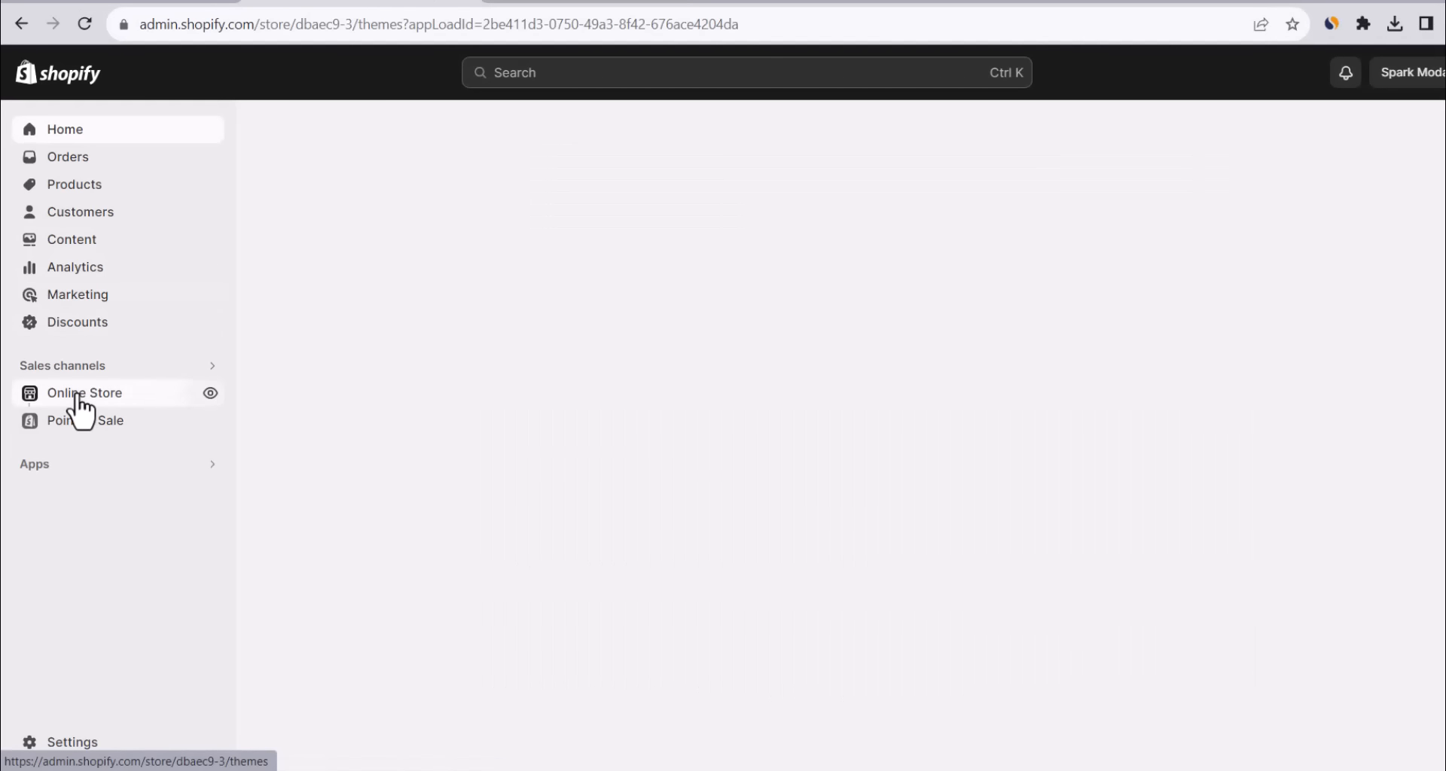
pyautogui.click(79, 512)
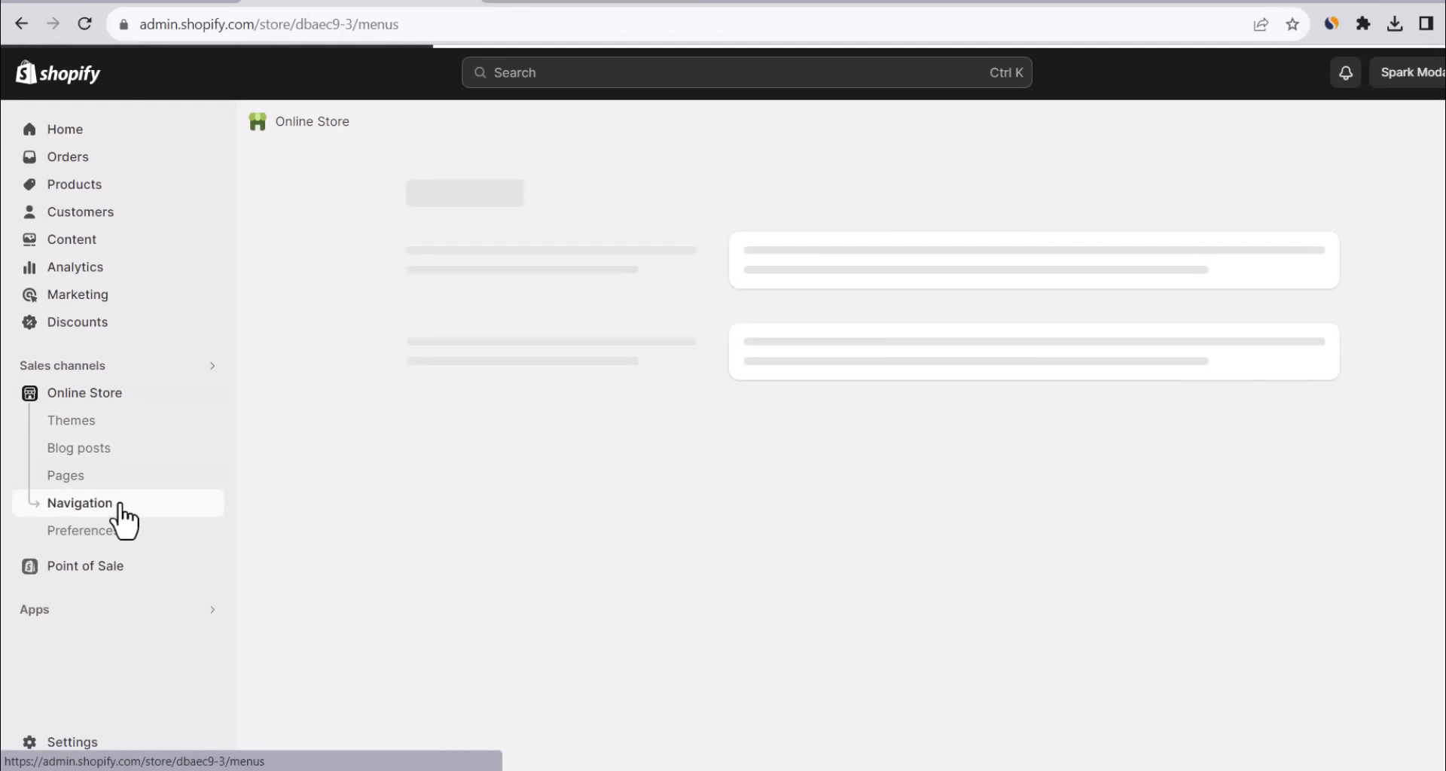
pyautogui.click(783, 503)
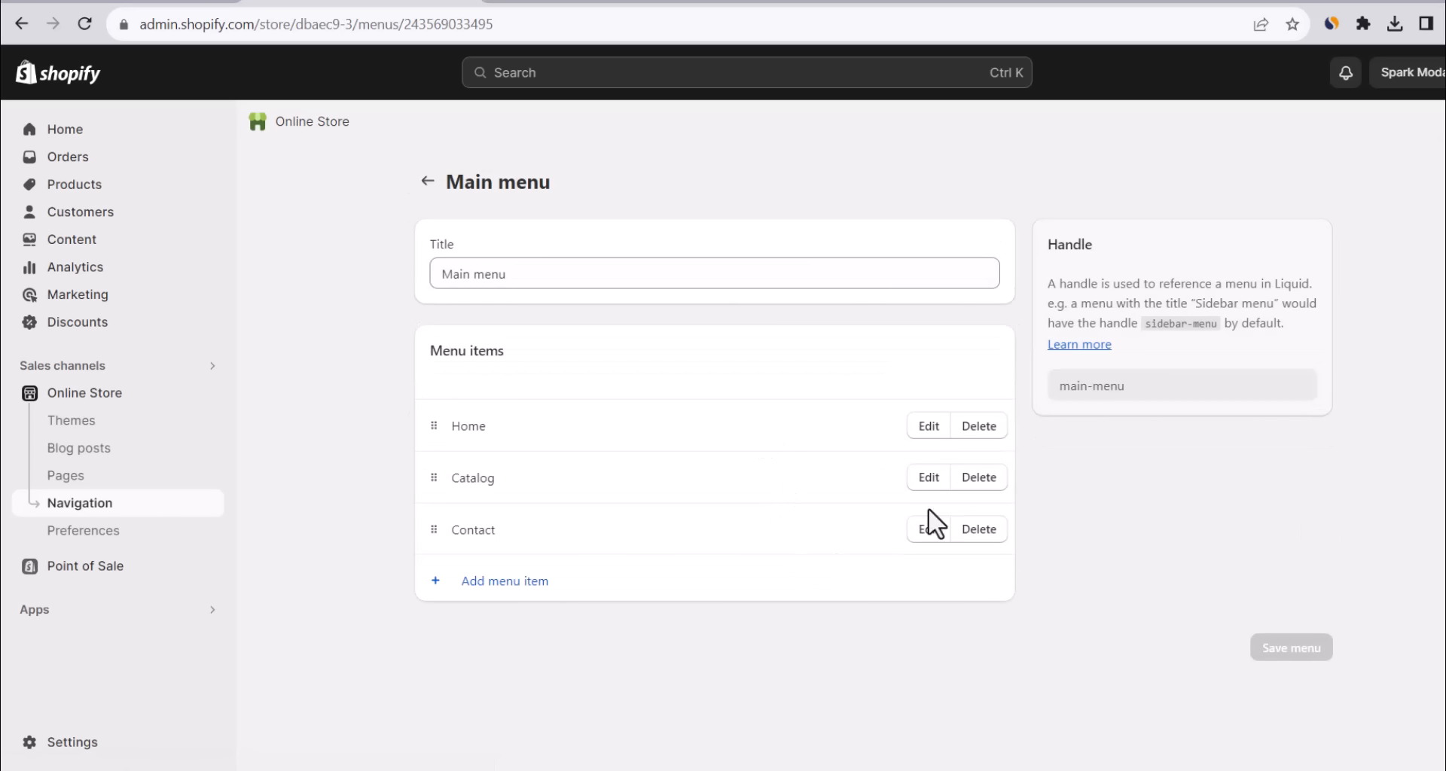
pyautogui.click(980, 424)
pyautogui.click(1004, 474)
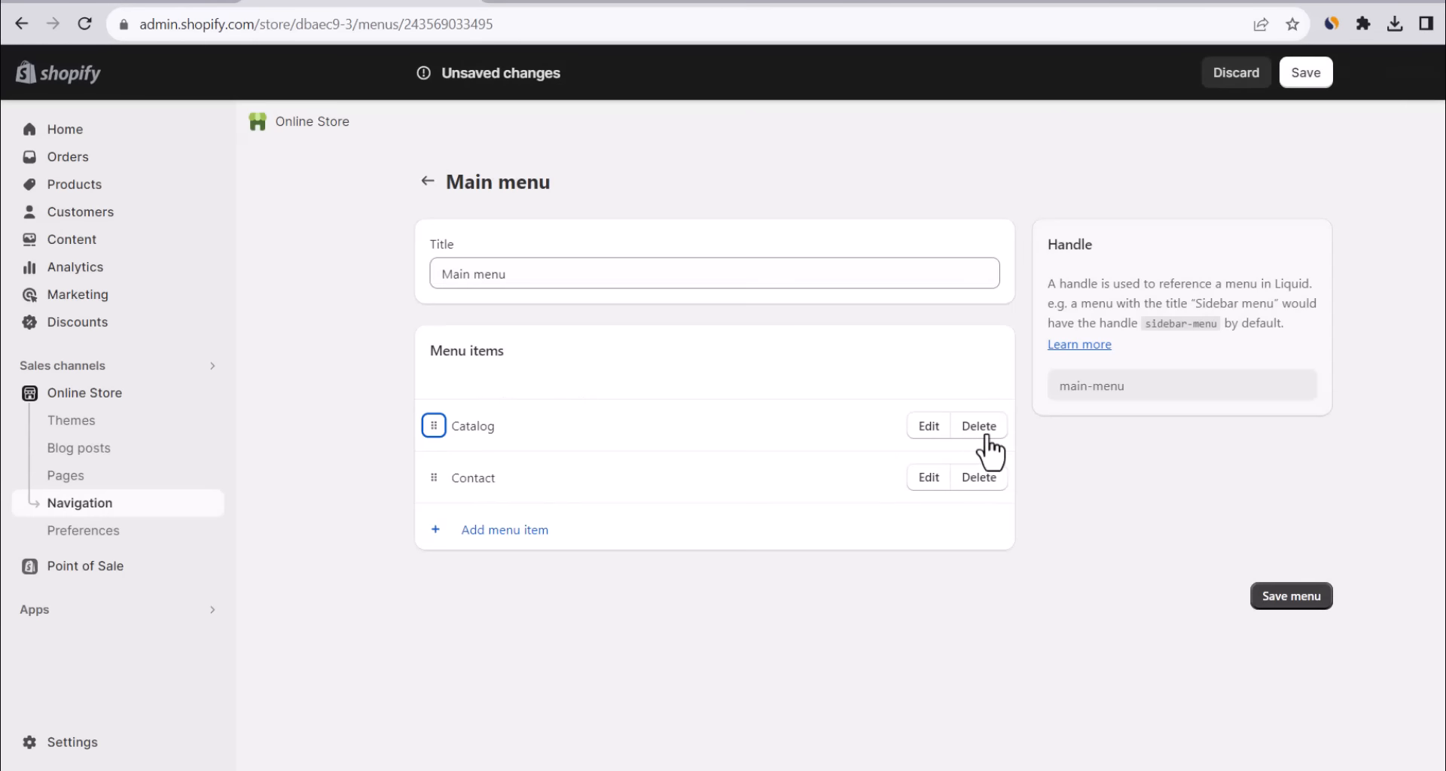
pyautogui.click(980, 426)
pyautogui.click(993, 475)
pyautogui.click(989, 468)
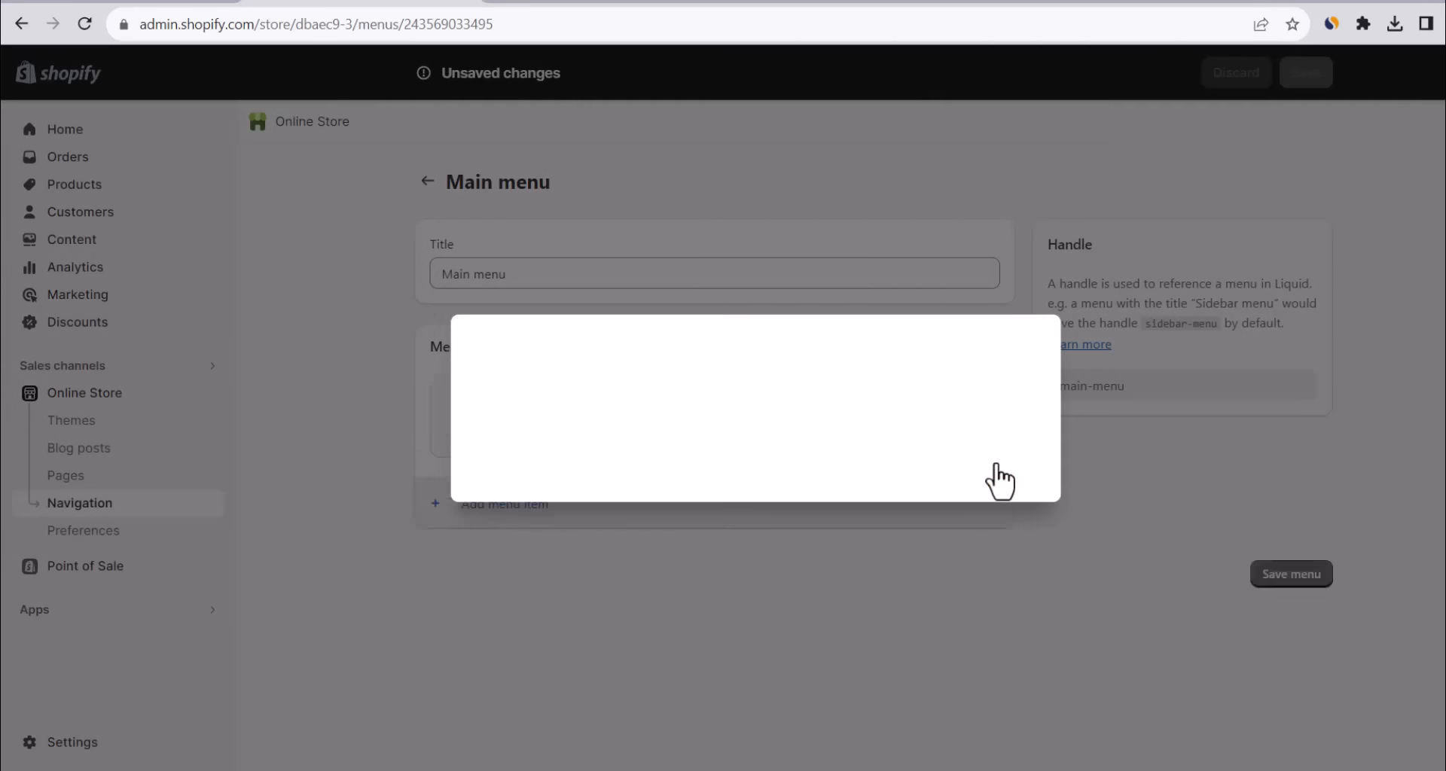
# Add the Dresses and Rompers collections to the Main menu.
pyautogui.click(527, 523)
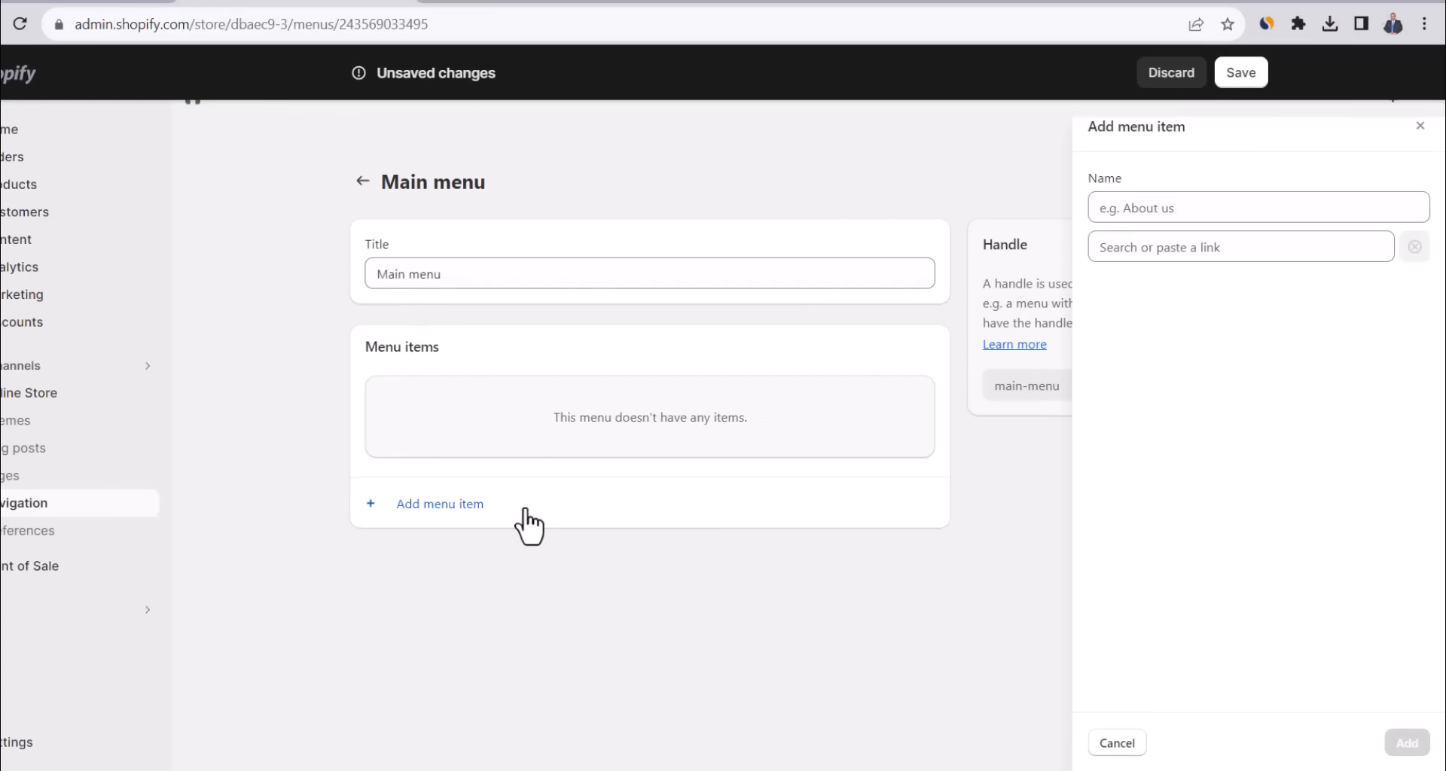
pyautogui.click(1161, 248)
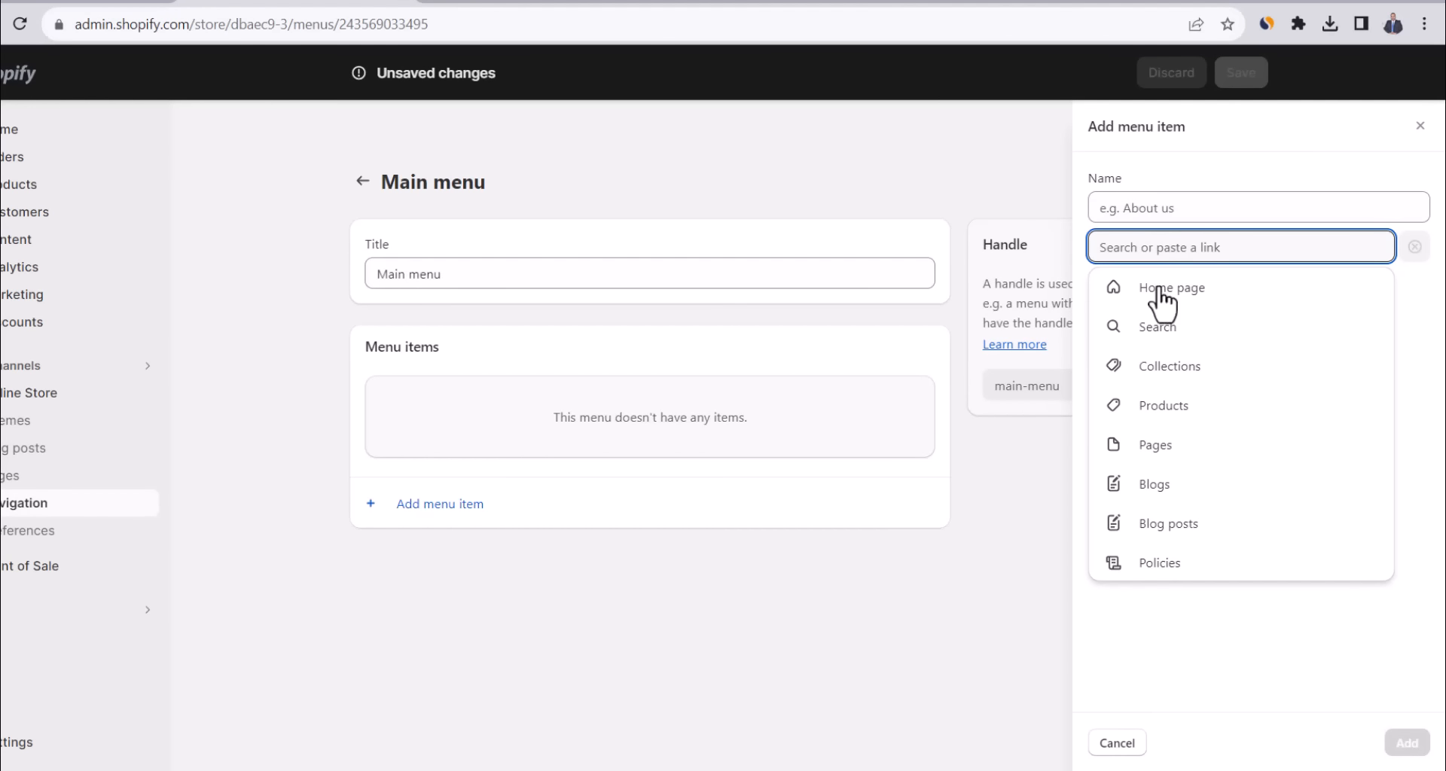
pyautogui.click(1145, 377)
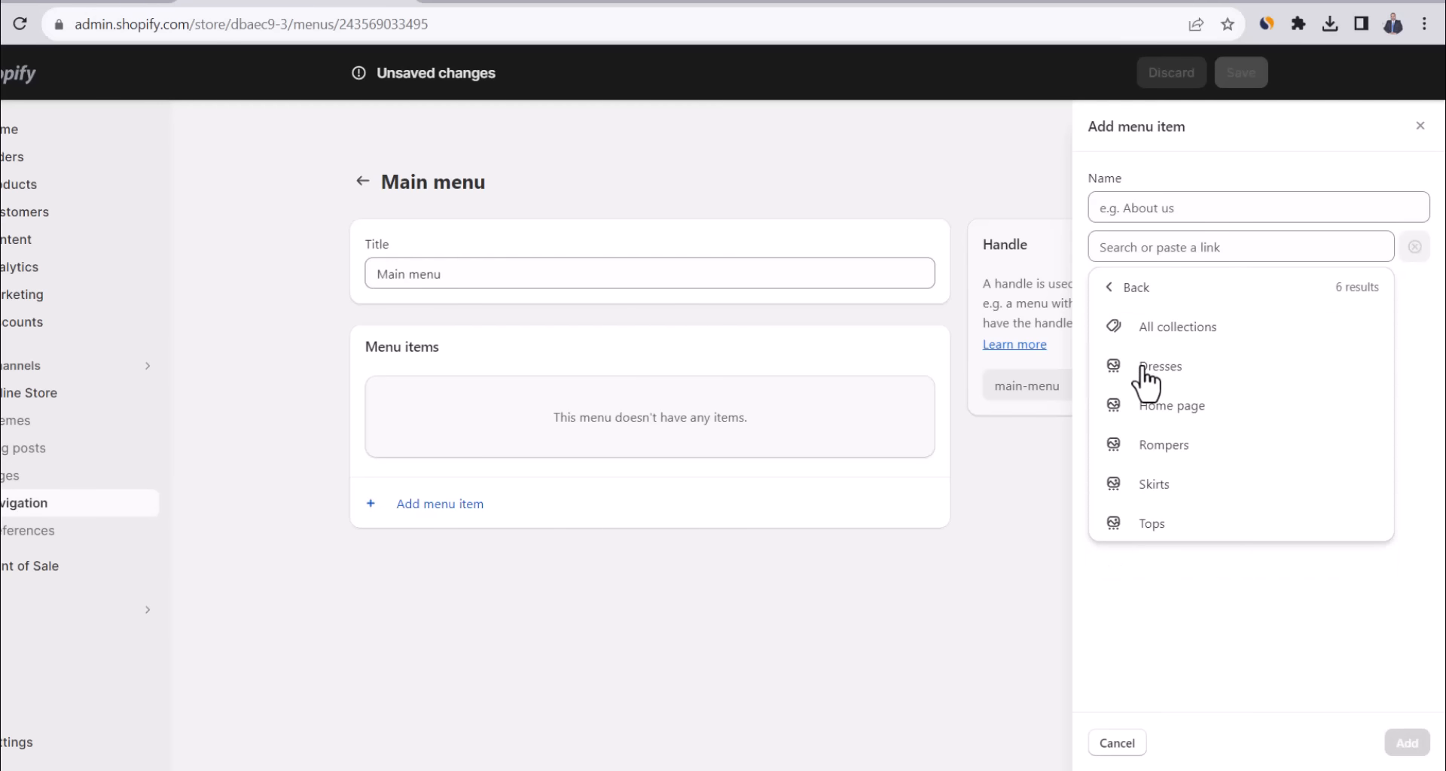
pyautogui.click(1161, 368)
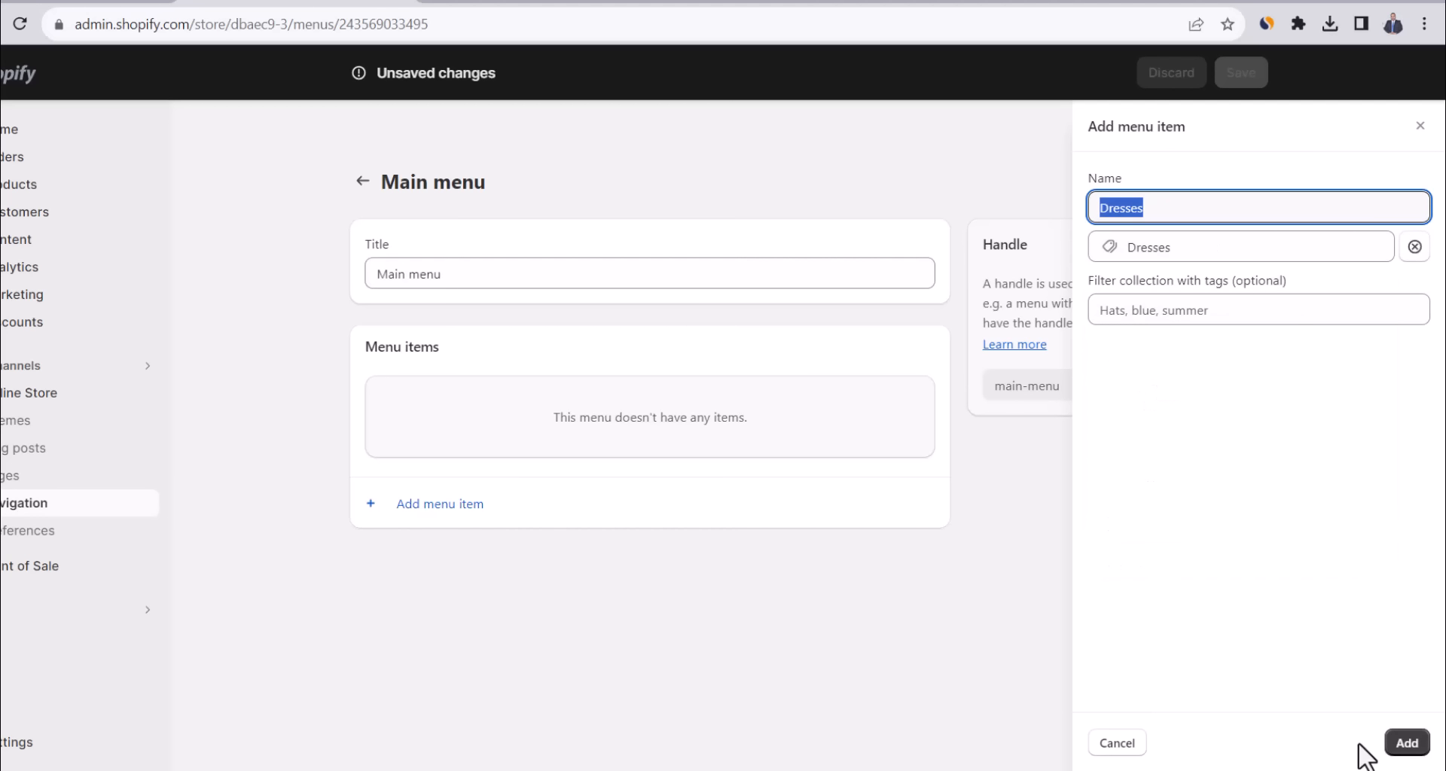
pyautogui.click(1406, 744)
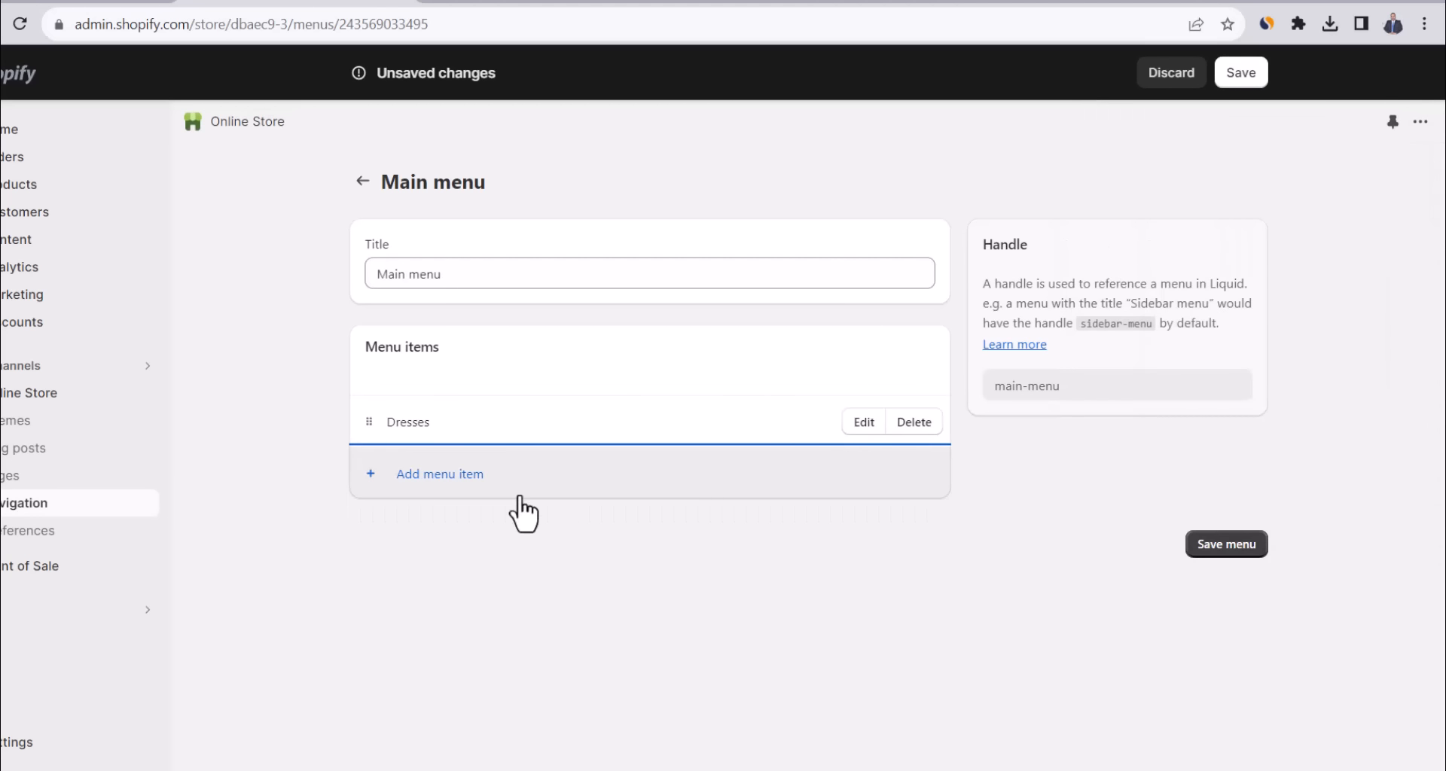
pyautogui.click(445, 476)
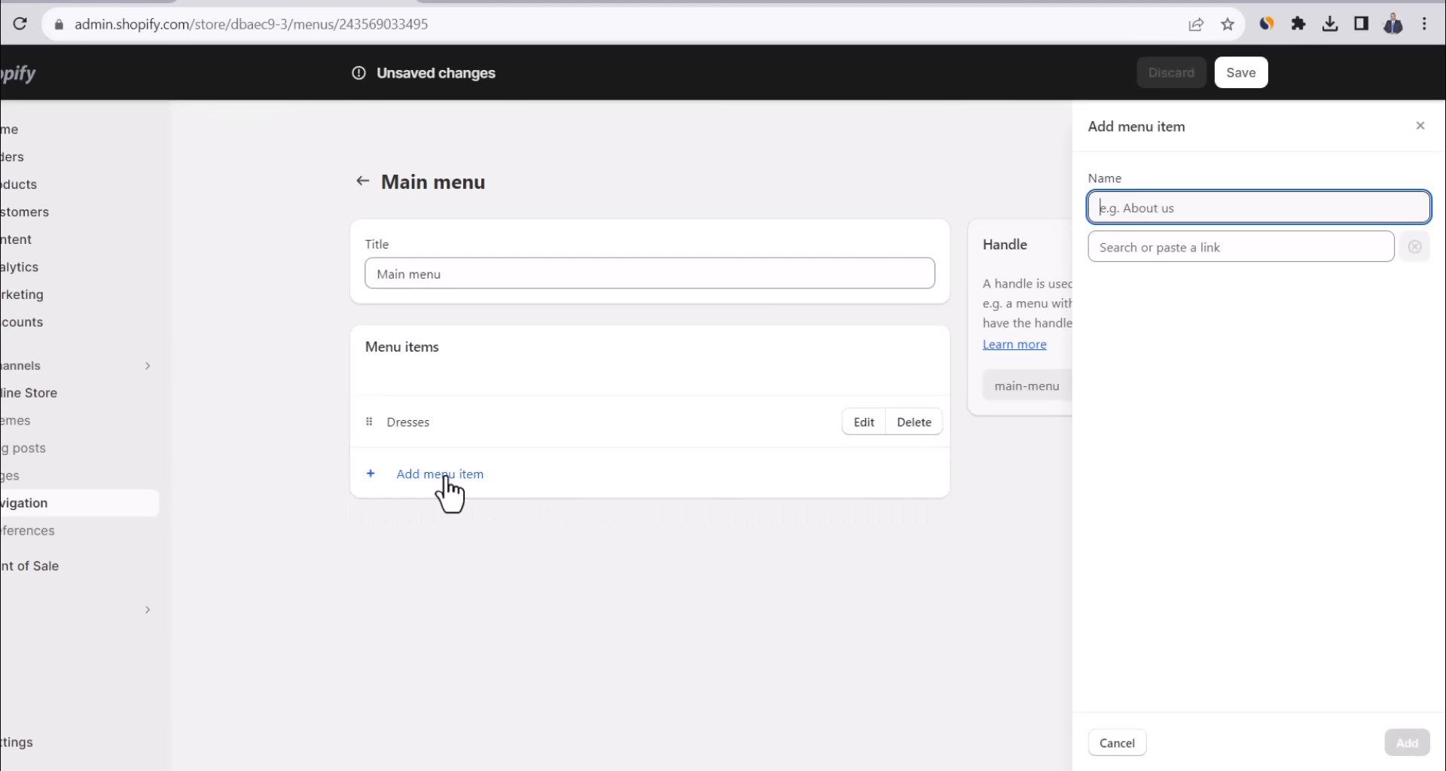
pyautogui.click(1166, 245)
pyautogui.click(1169, 367)
pyautogui.click(1164, 446)
pyautogui.click(1405, 743)
# Add the Skirts and Tops collections to the Main menu.
pyautogui.click(482, 525)
pyautogui.click(1171, 247)
pyautogui.click(1173, 369)
pyautogui.click(1164, 485)
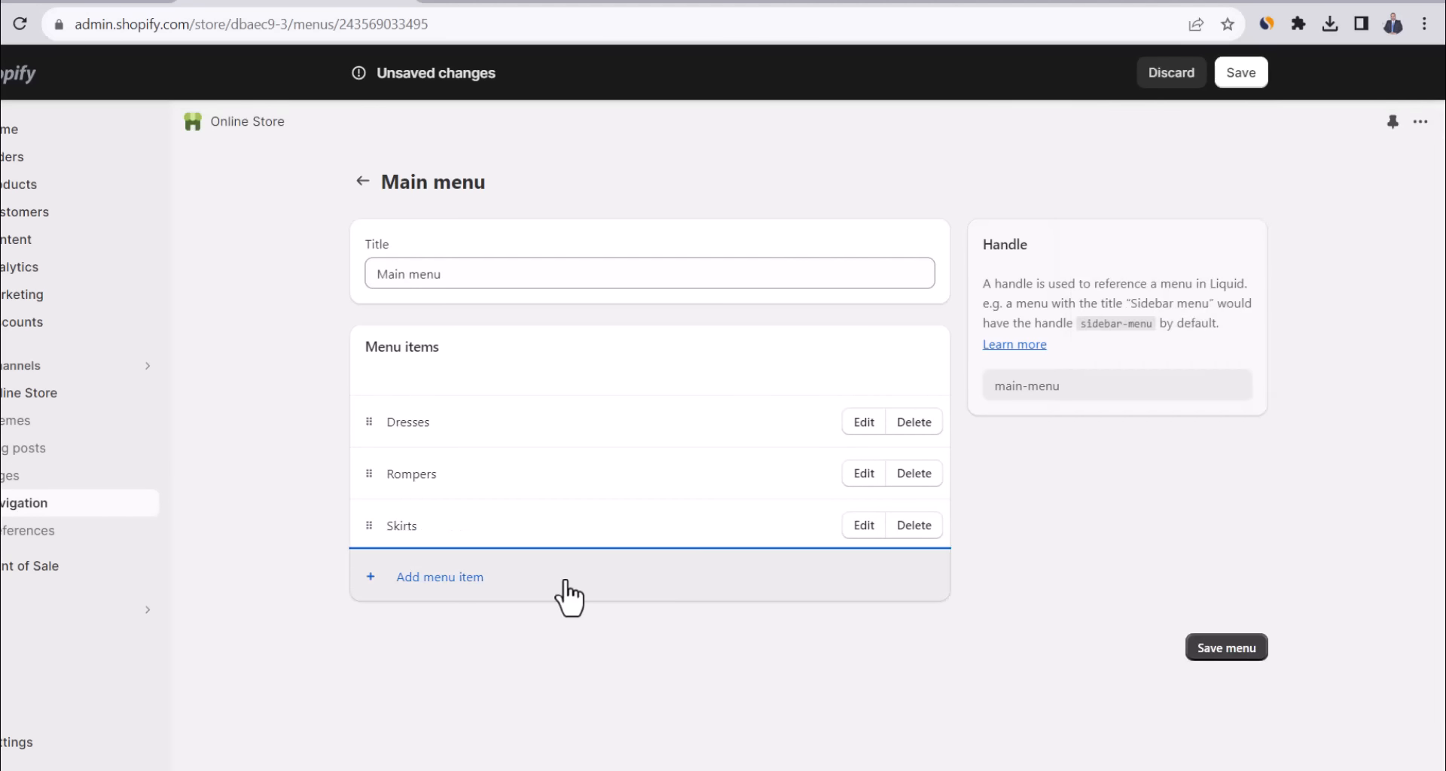
pyautogui.click(568, 595)
pyautogui.click(1166, 246)
pyautogui.click(1169, 367)
pyautogui.click(1164, 521)
pyautogui.click(1405, 743)
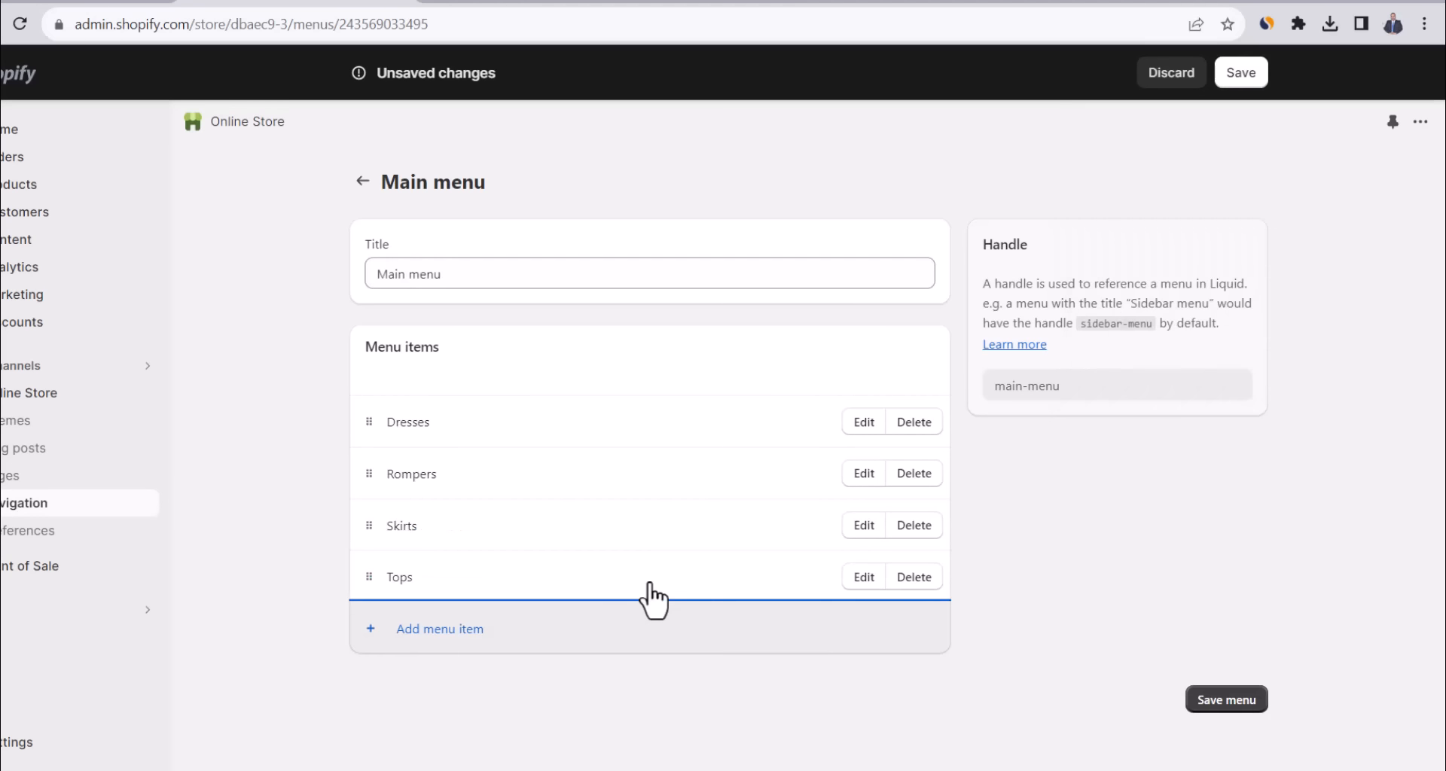
# Discard an extra menu item and save the Main menu.
pyautogui.click(413, 642)
pyautogui.click(1154, 247)
pyautogui.click(1162, 449)
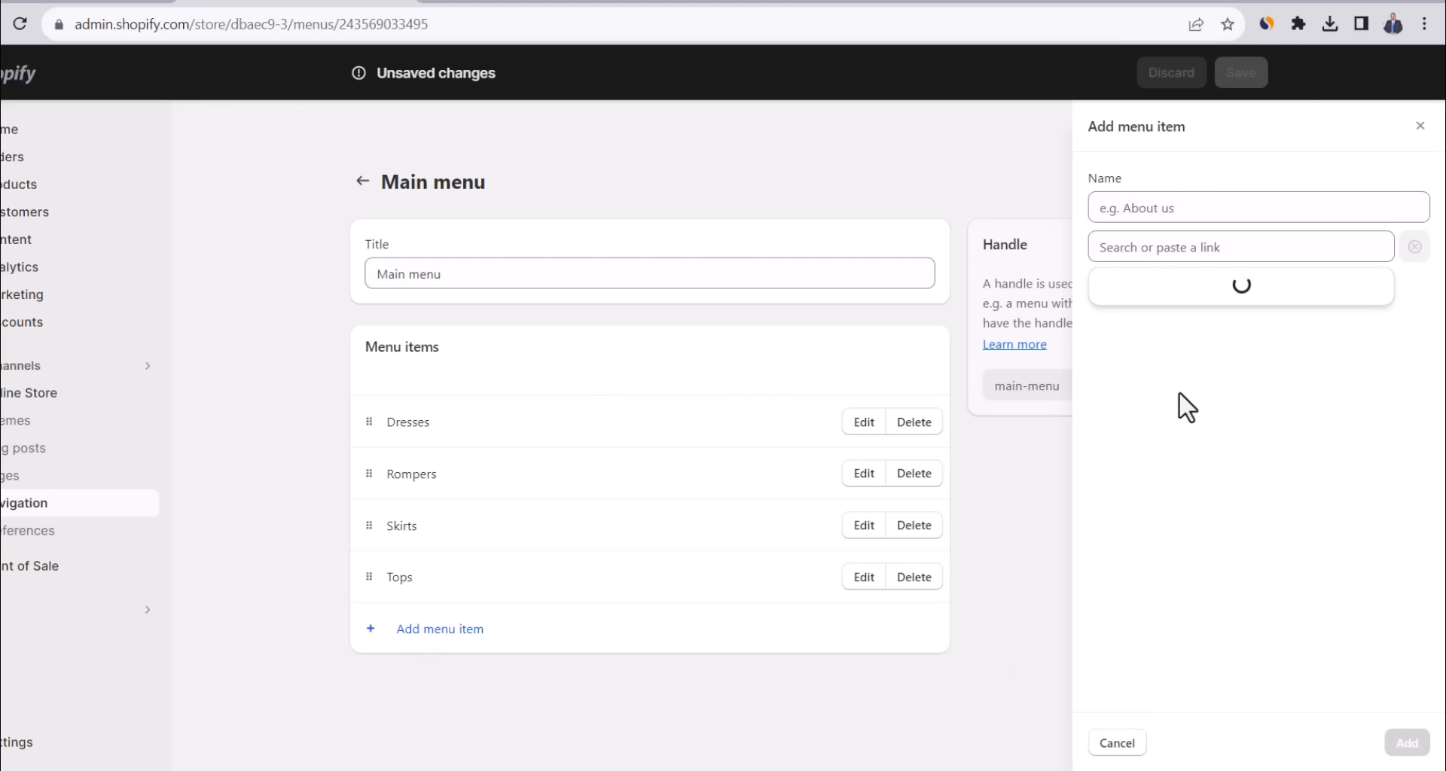
pyautogui.click(1116, 743)
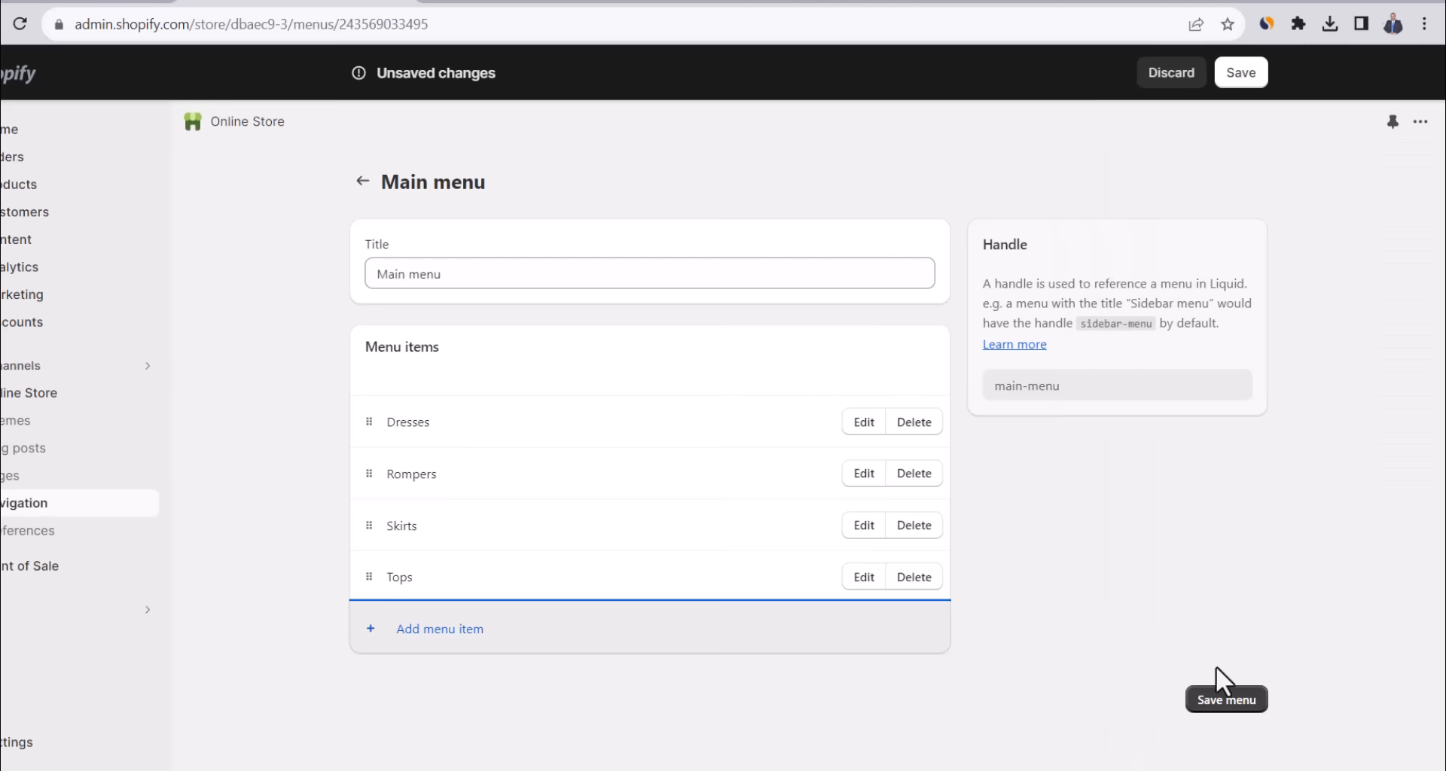
pyautogui.click(1225, 712)
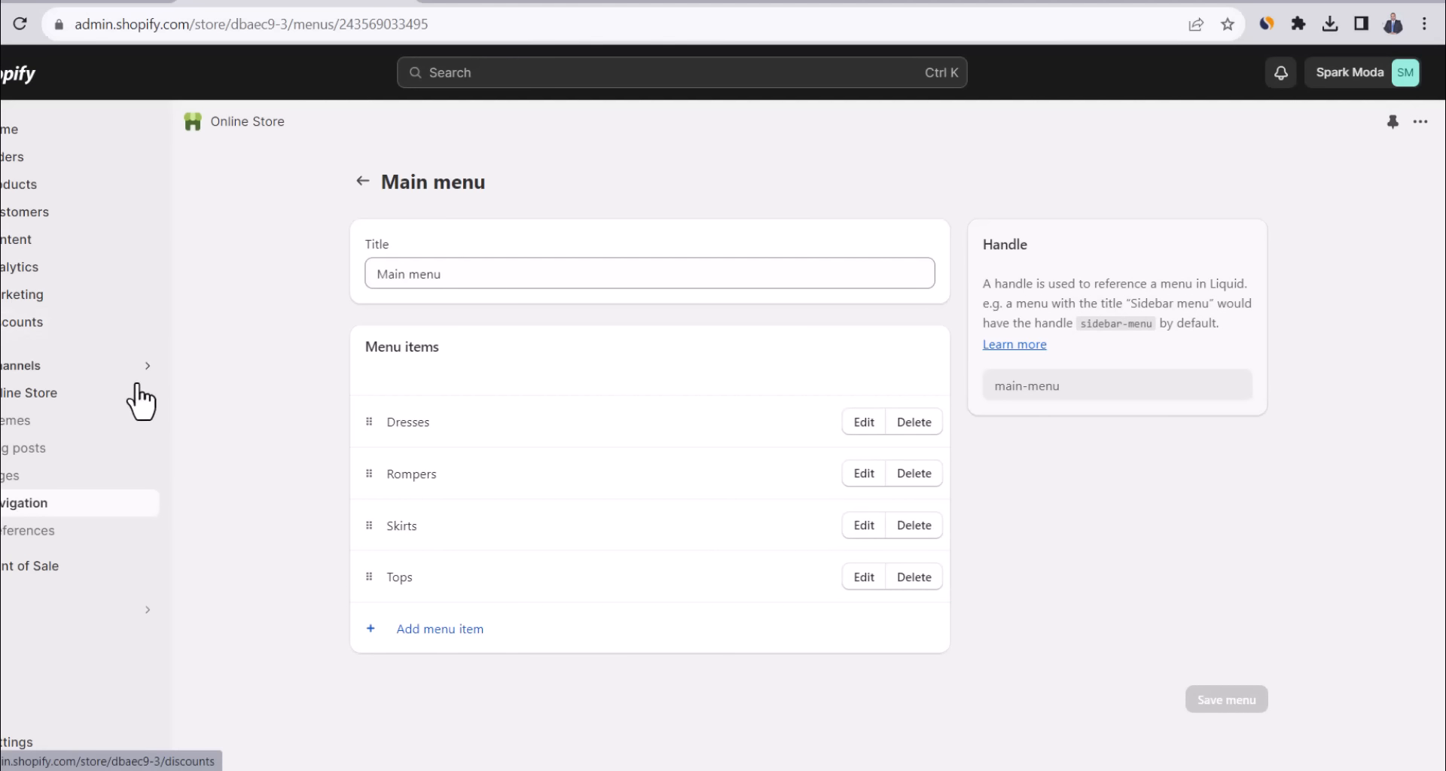
# Check the new menu on the live storefront header, then return to Navigation.
pyautogui.click(209, 393)
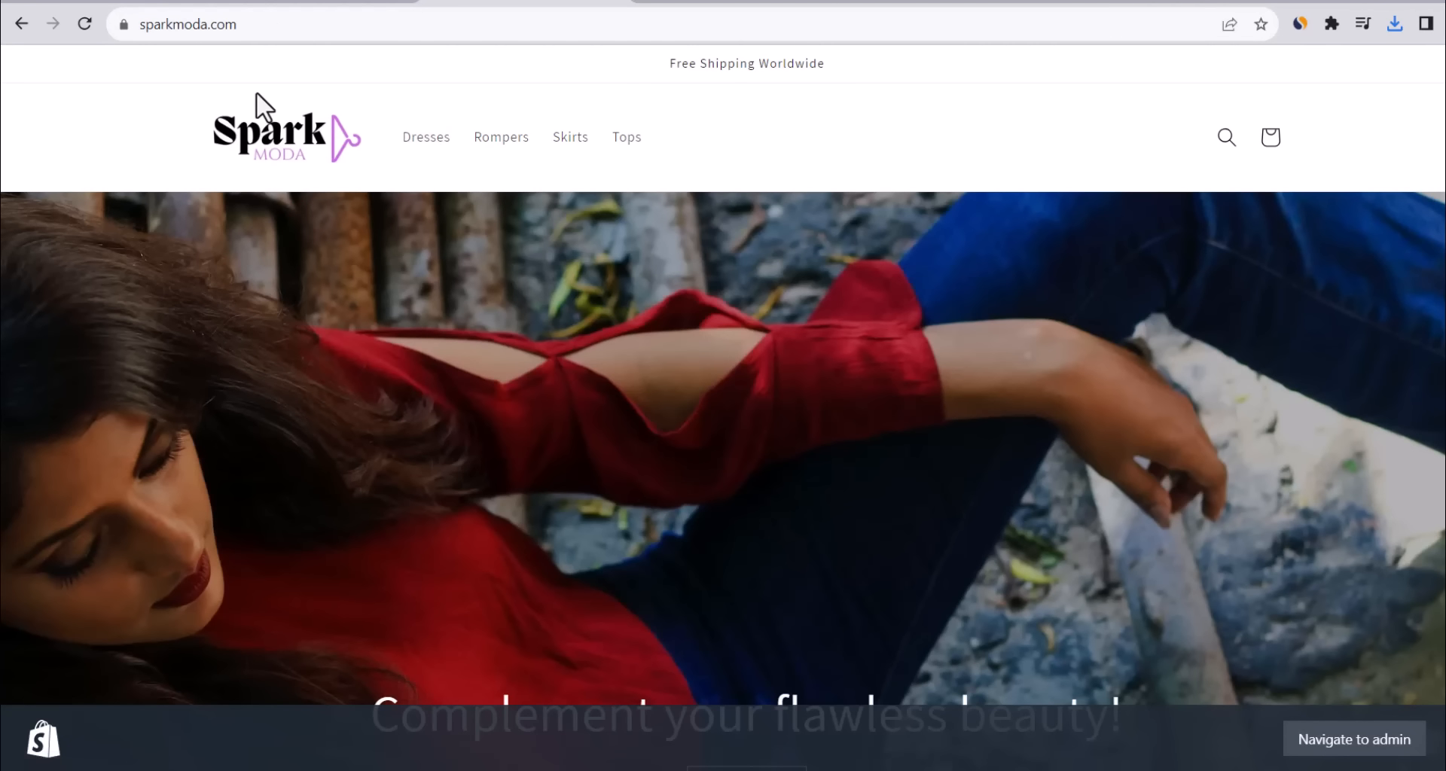
pyautogui.click(323, 4)
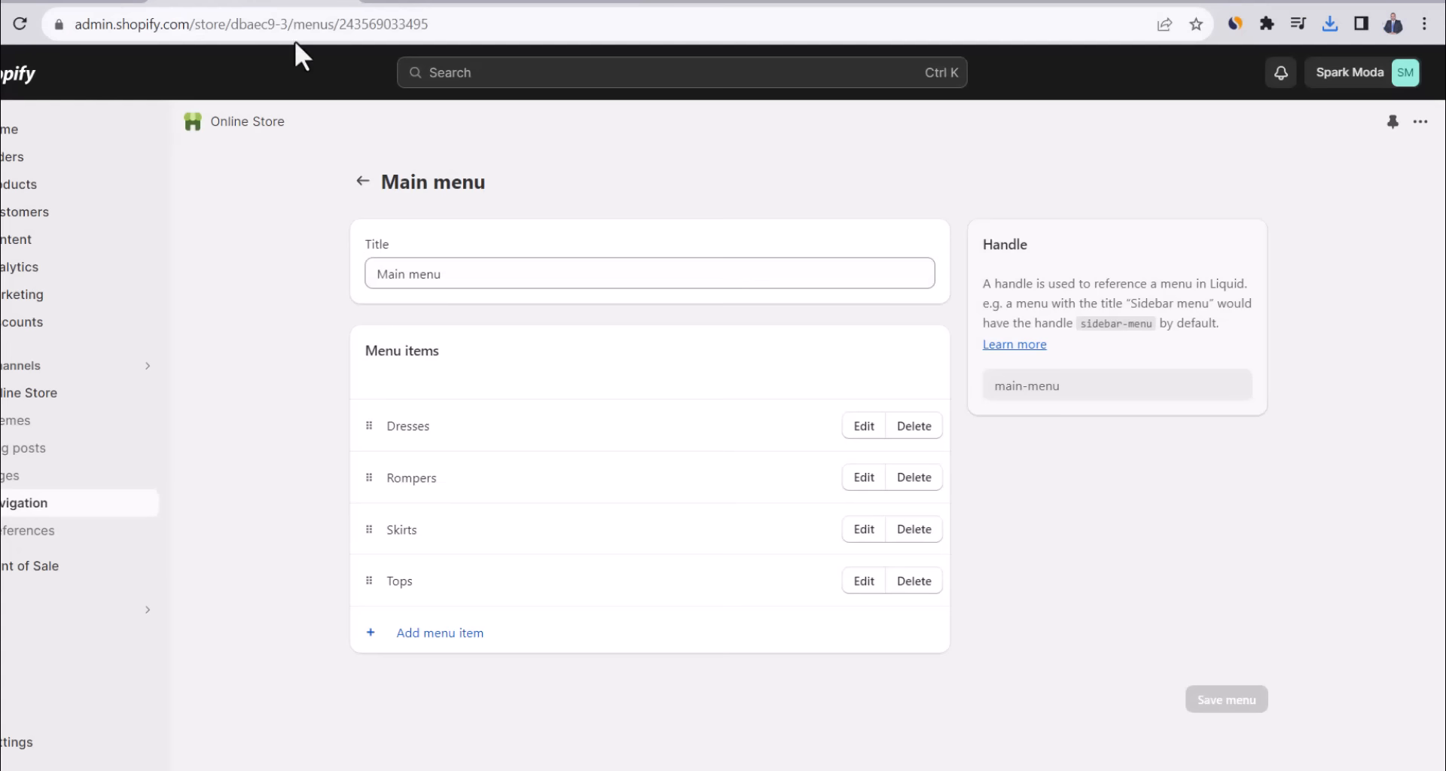
pyautogui.click(363, 181)
# In the Footer menu, delete Search and add a link to the About us page.
pyautogui.click(711, 380)
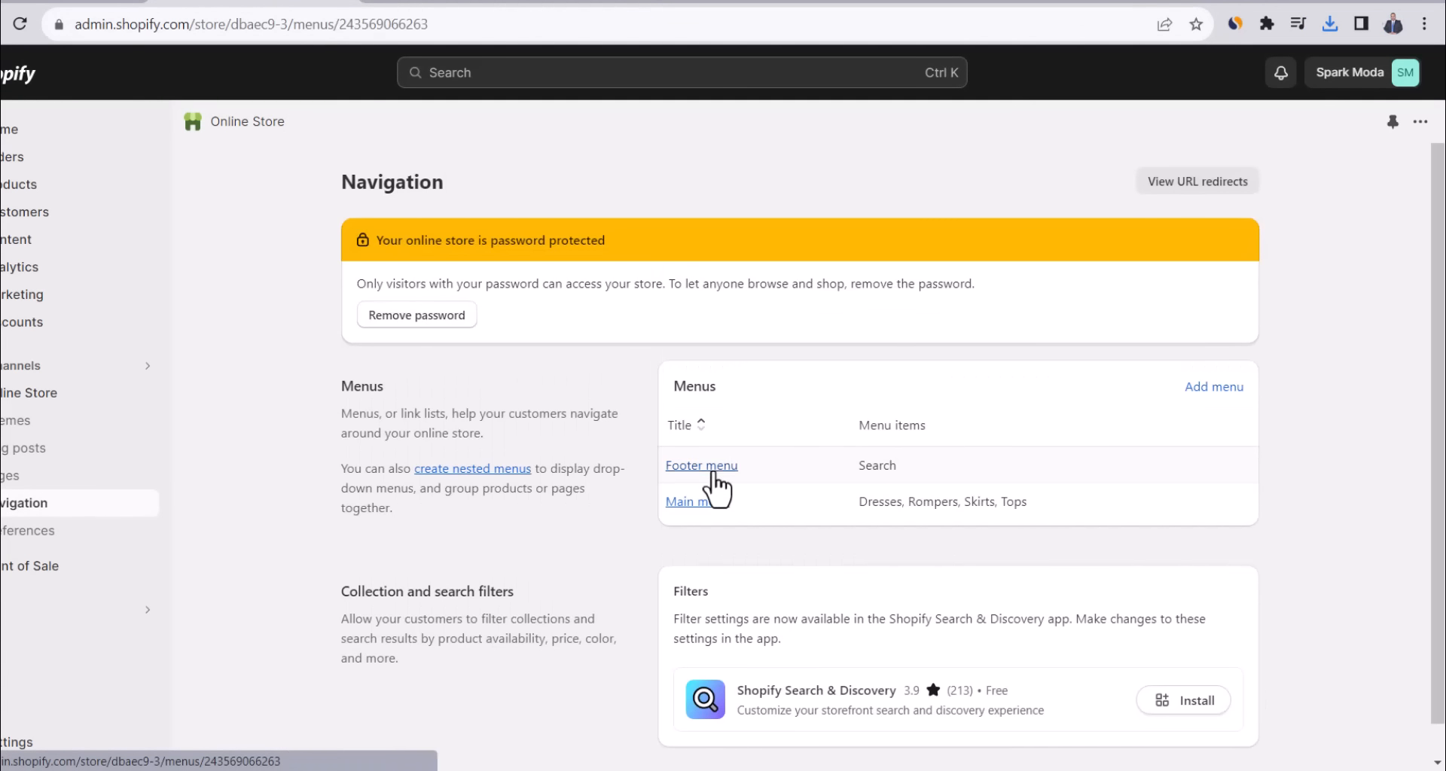
pyautogui.click(919, 426)
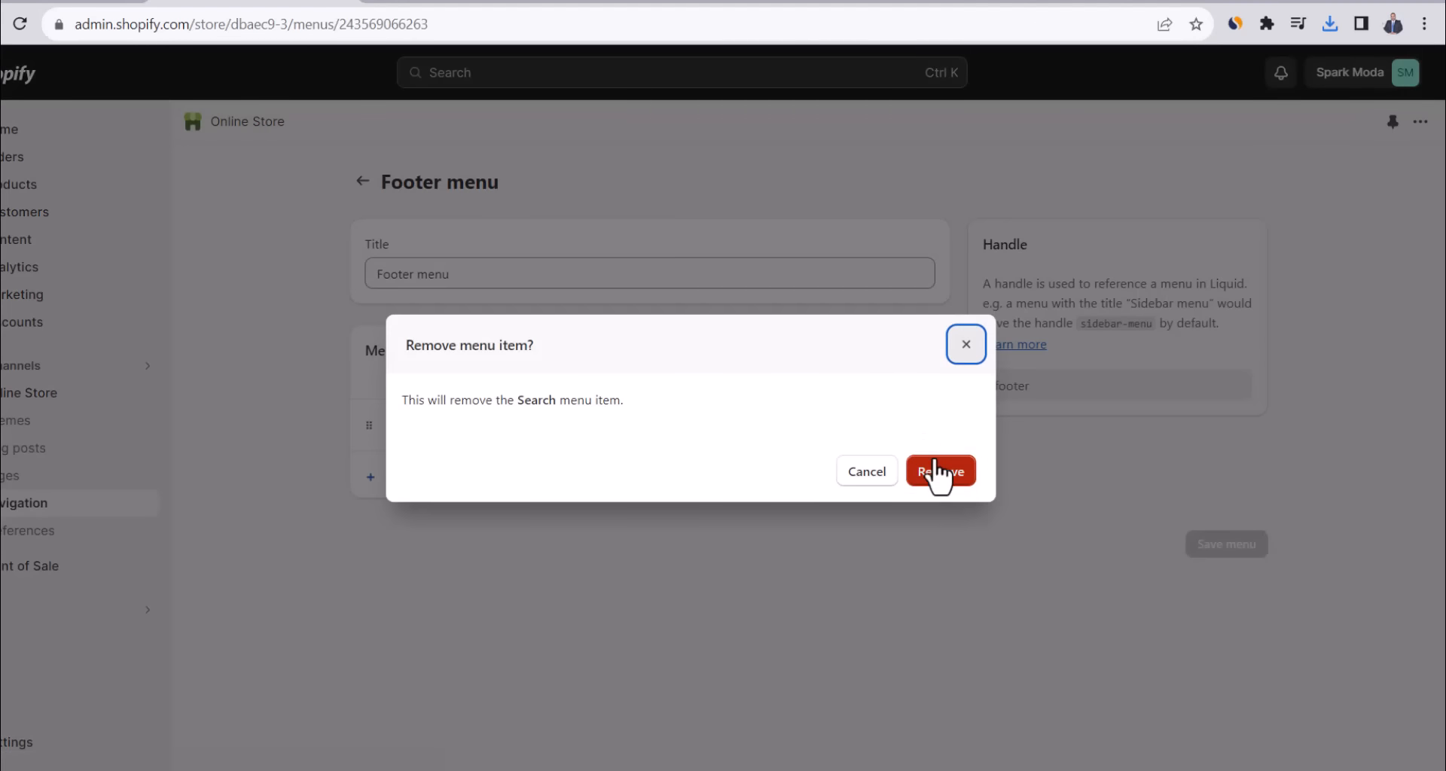
pyautogui.click(938, 475)
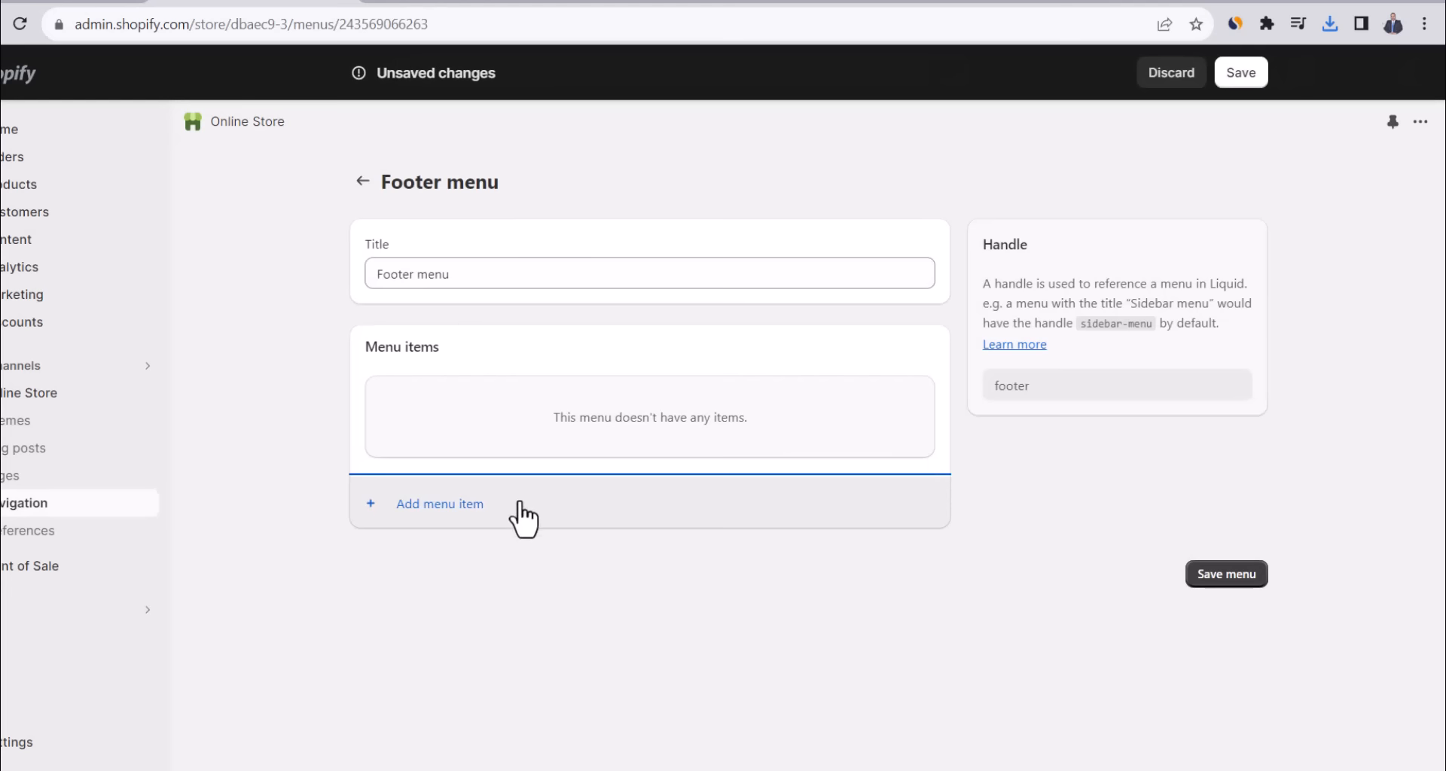
pyautogui.click(444, 504)
pyautogui.click(1140, 248)
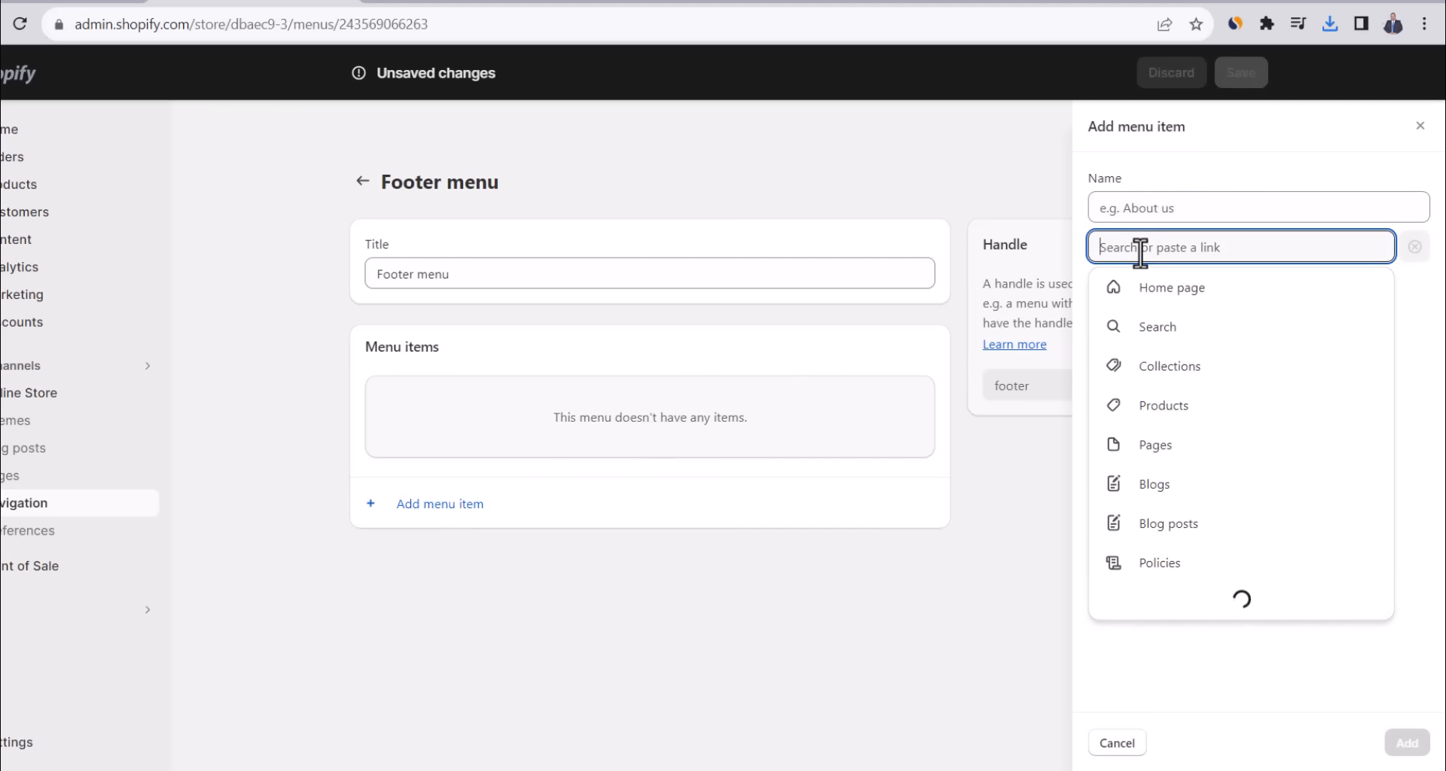
pyautogui.click(1156, 445)
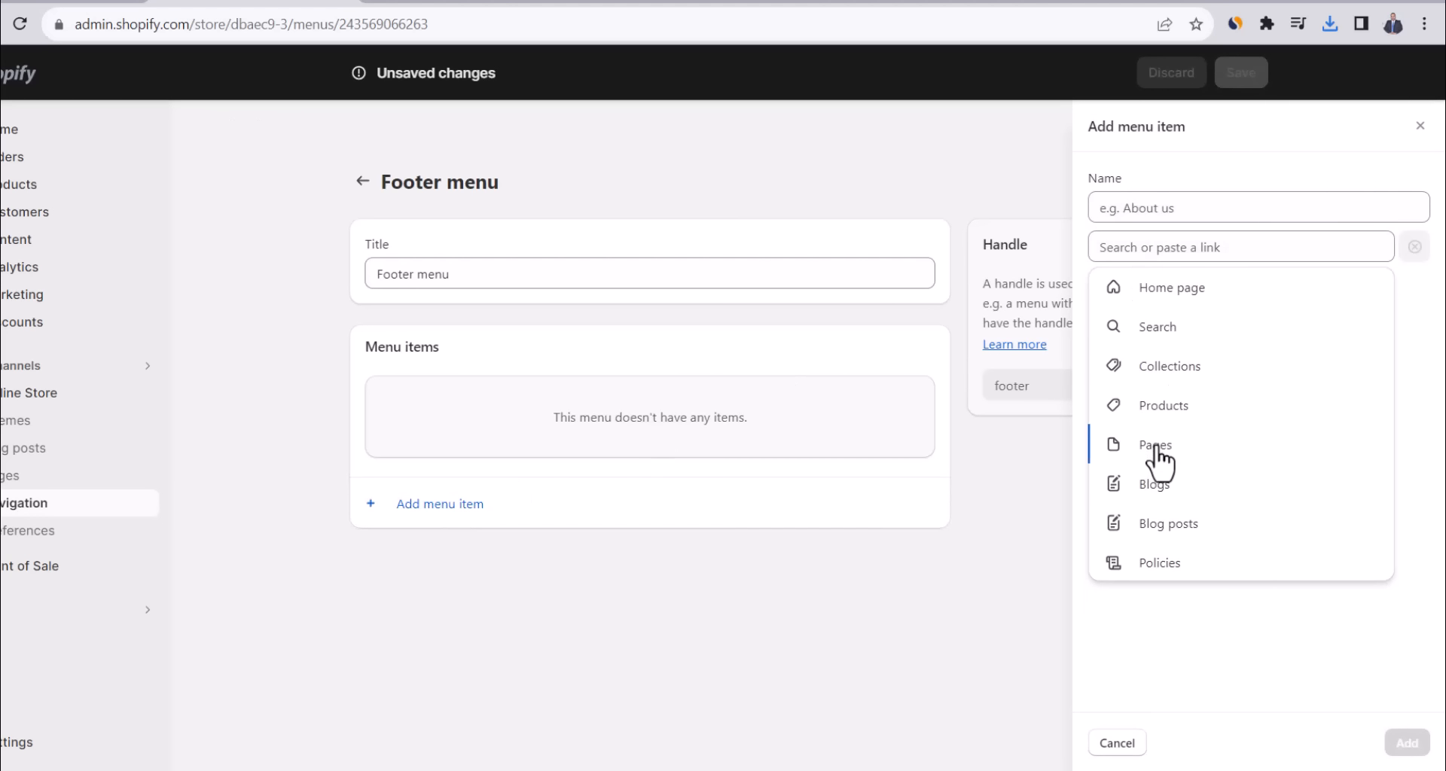
pyautogui.click(1158, 328)
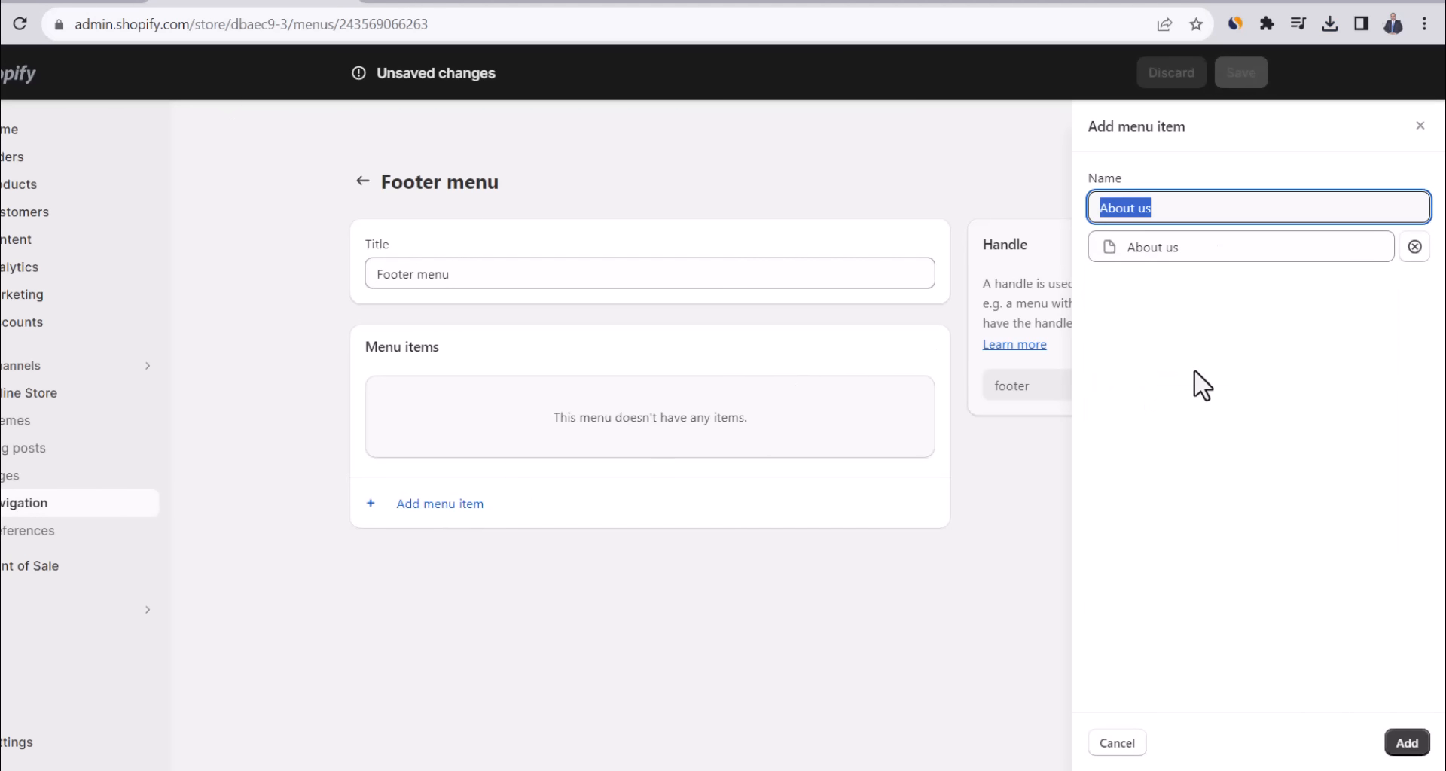
pyautogui.click(1413, 753)
# Add Contact page and Privacy Policy links to the Footer menu.
pyautogui.click(442, 476)
pyautogui.click(1148, 249)
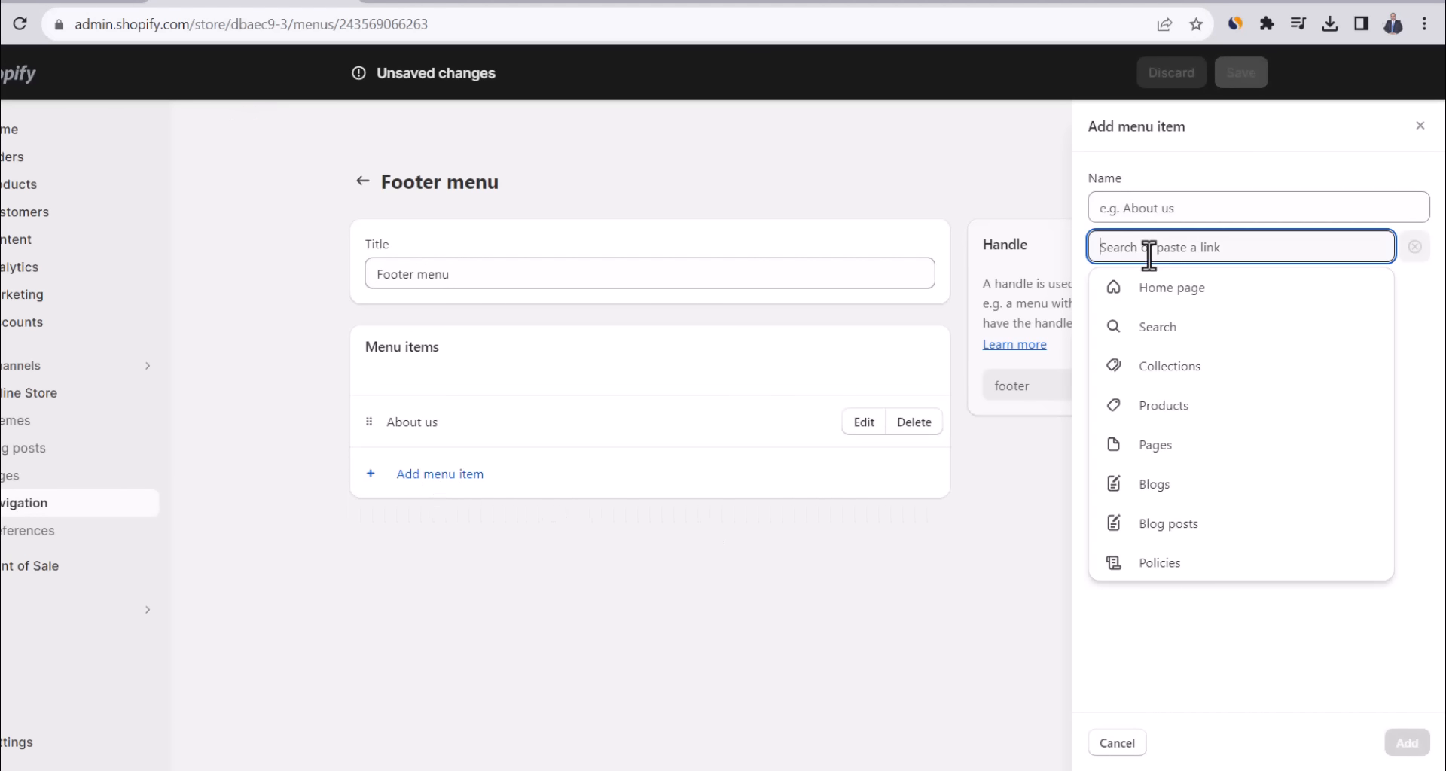
pyautogui.click(1146, 452)
pyautogui.click(1138, 369)
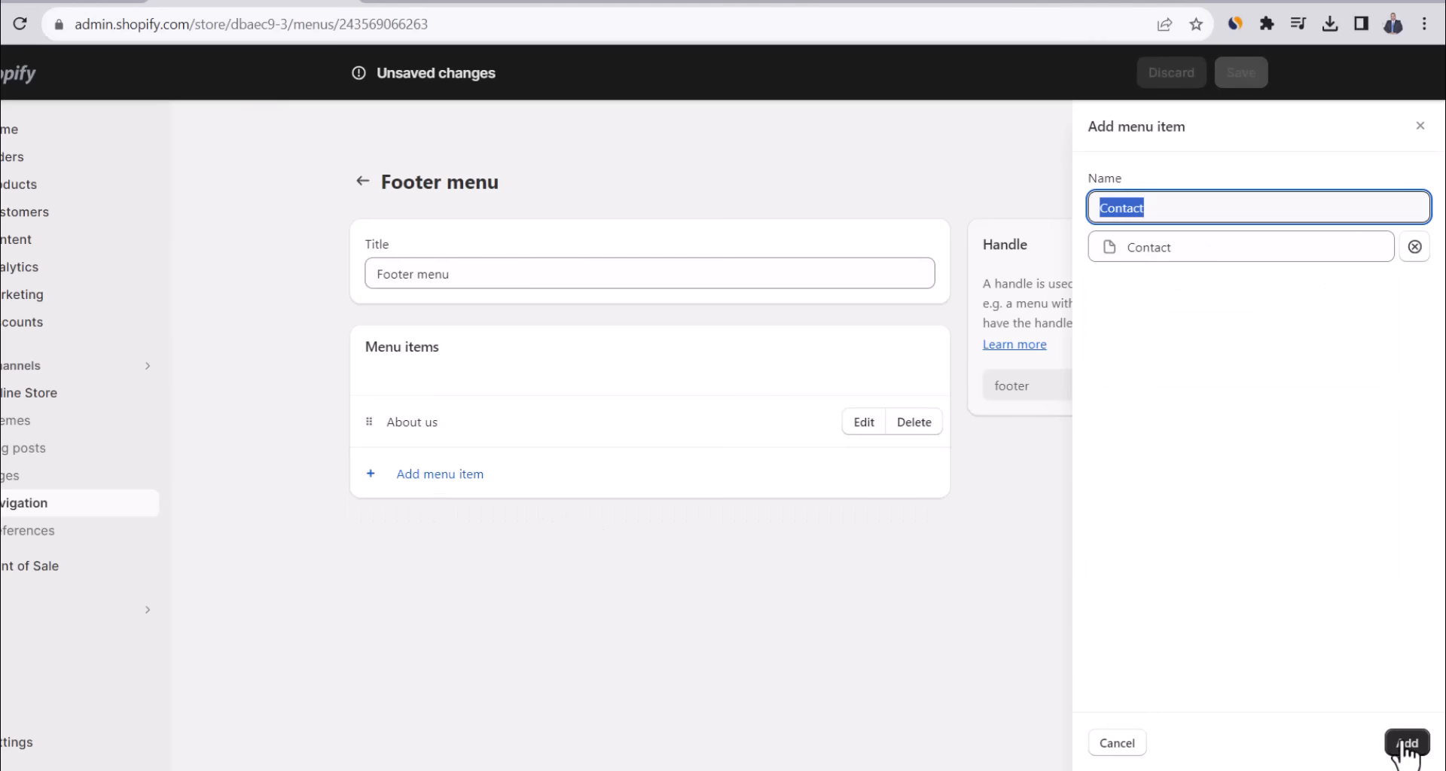
pyautogui.click(1403, 743)
pyautogui.click(442, 531)
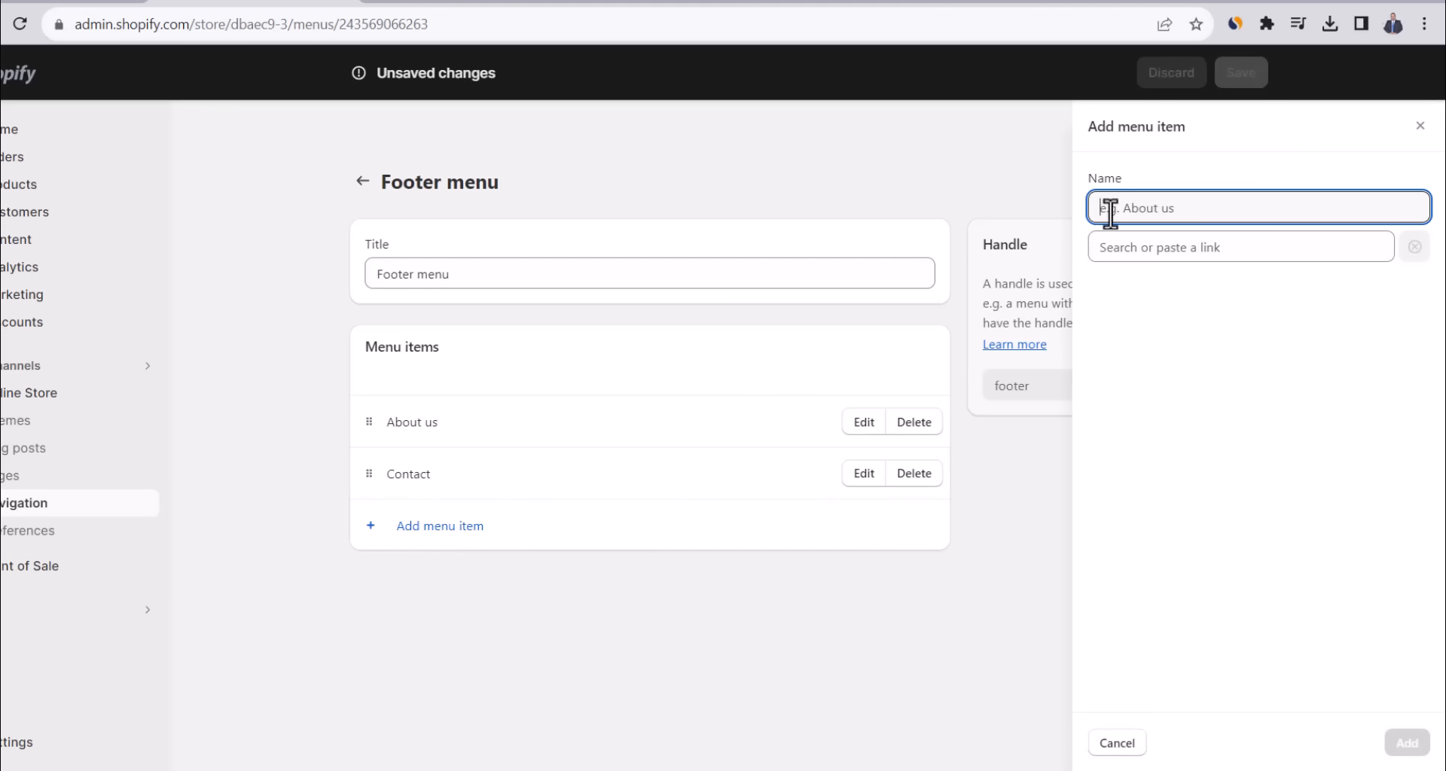
pyautogui.click(1127, 245)
pyautogui.click(1151, 572)
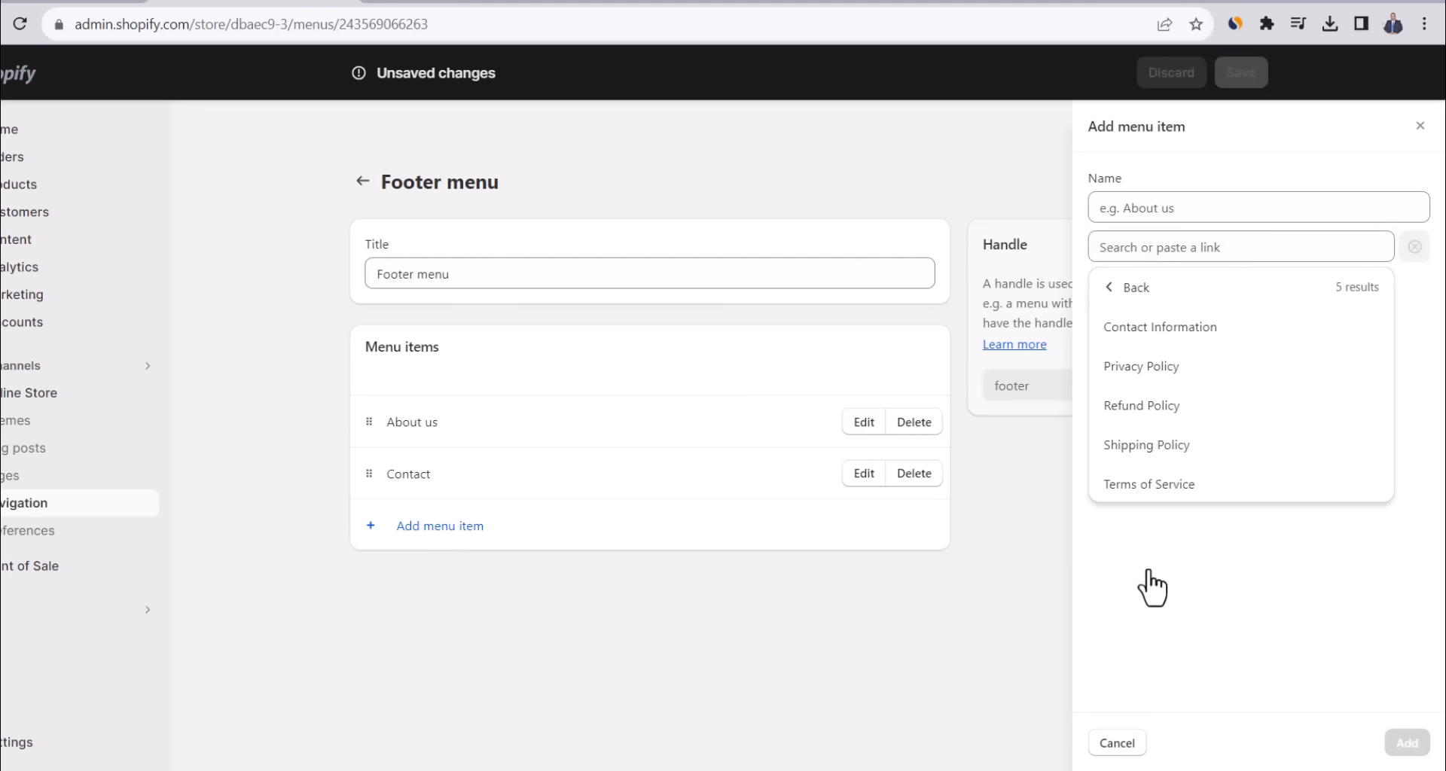
pyautogui.click(1142, 370)
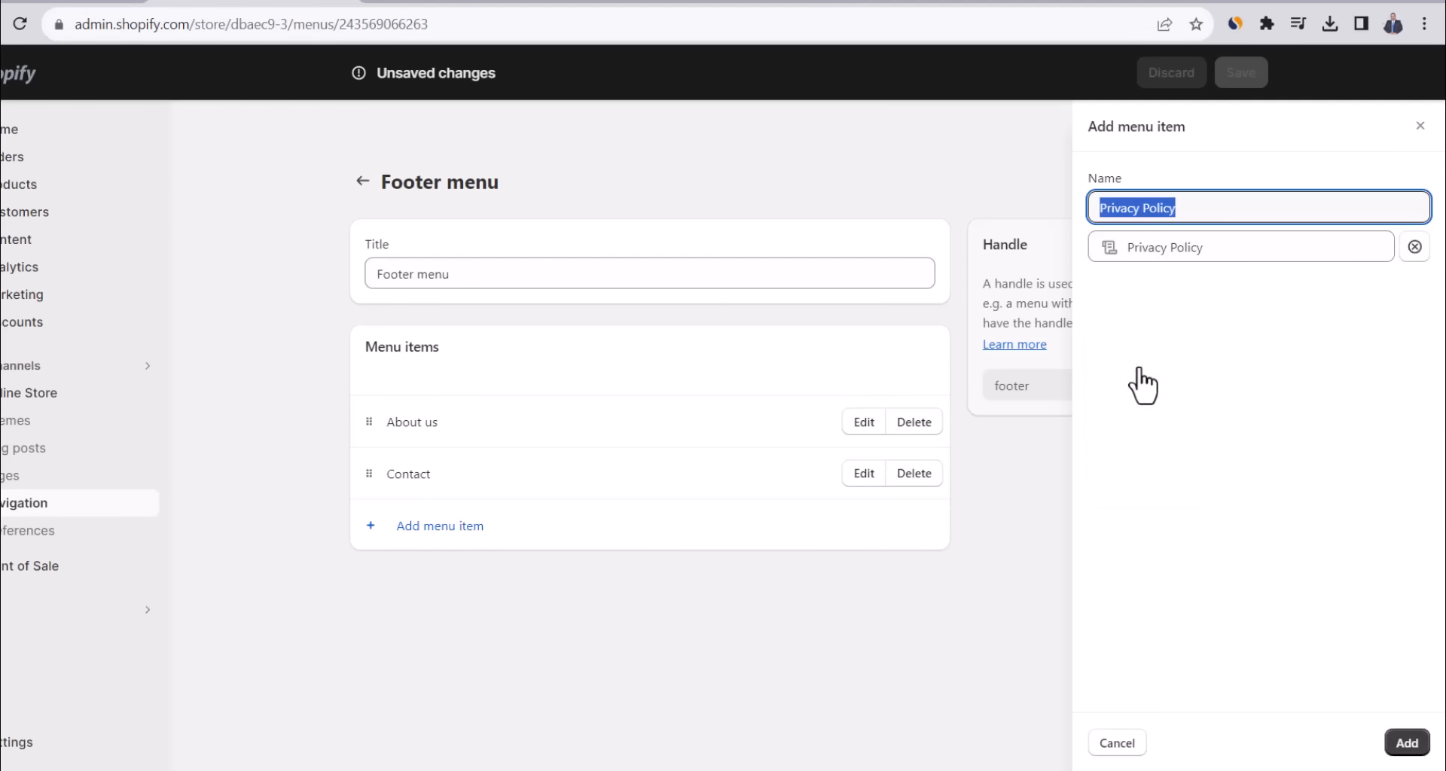
pyautogui.click(1406, 743)
# Add a Refund Policy link to the Footer menu.
pyautogui.click(549, 591)
pyautogui.click(1154, 249)
pyautogui.click(1157, 524)
pyautogui.click(1134, 286)
pyautogui.click(1149, 565)
pyautogui.click(1145, 408)
pyautogui.click(1405, 742)
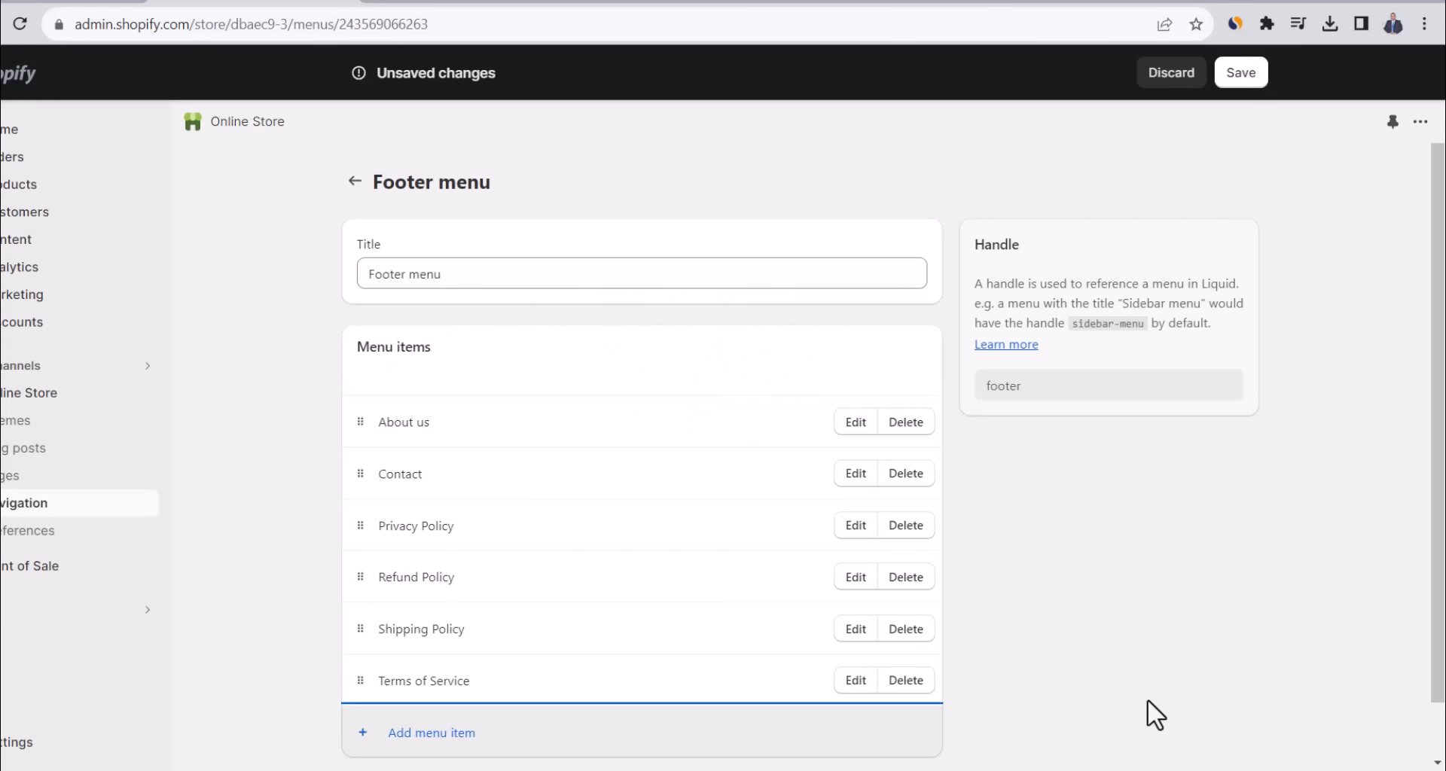
# Reorder so Shipping Policy then Refund Policy follow Contact, and save the Footer menu.
pyautogui.moveTo(360, 629); pyautogui.dragTo(358, 543)
pyautogui.moveTo(358, 629); pyautogui.dragTo(361, 587)
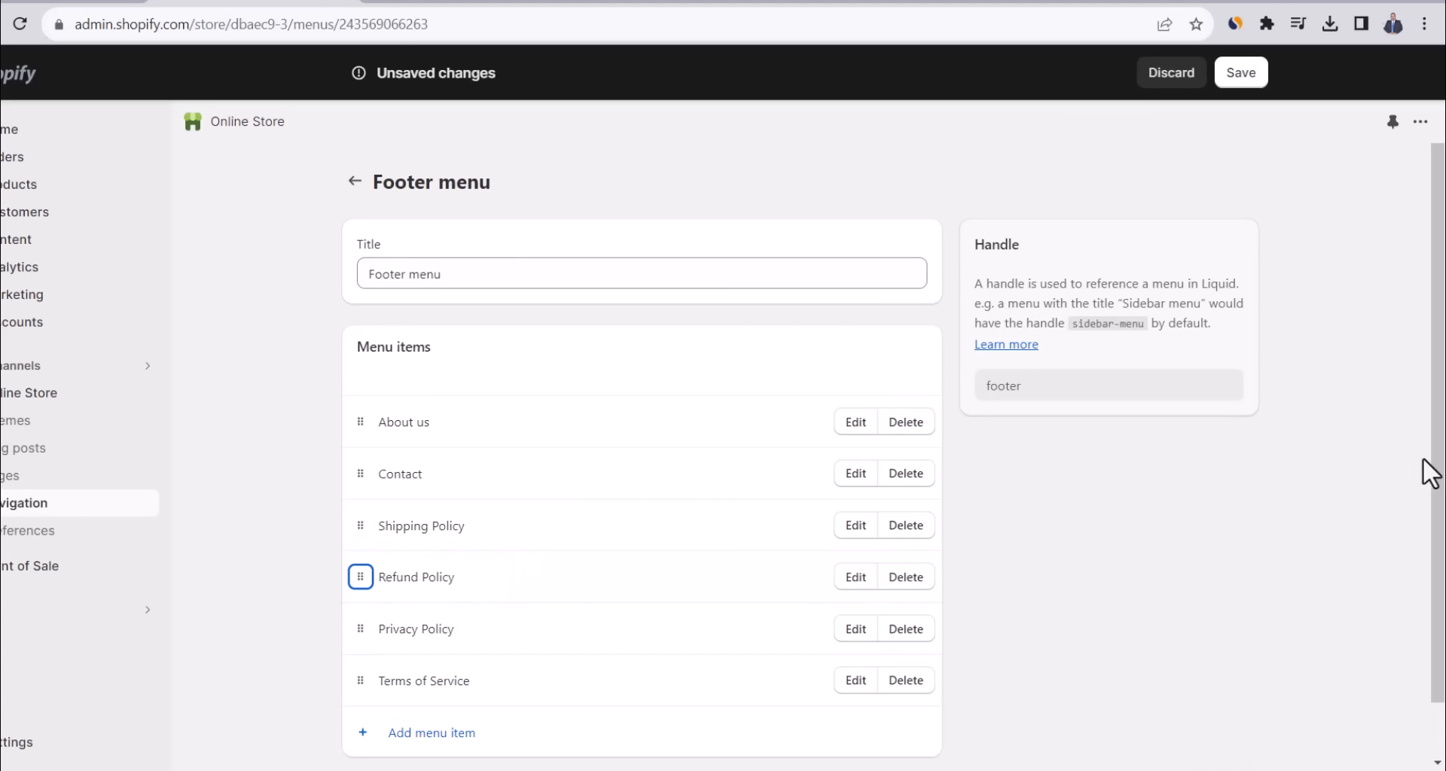
pyautogui.moveTo(1433, 457); pyautogui.dragTo(1432, 536)
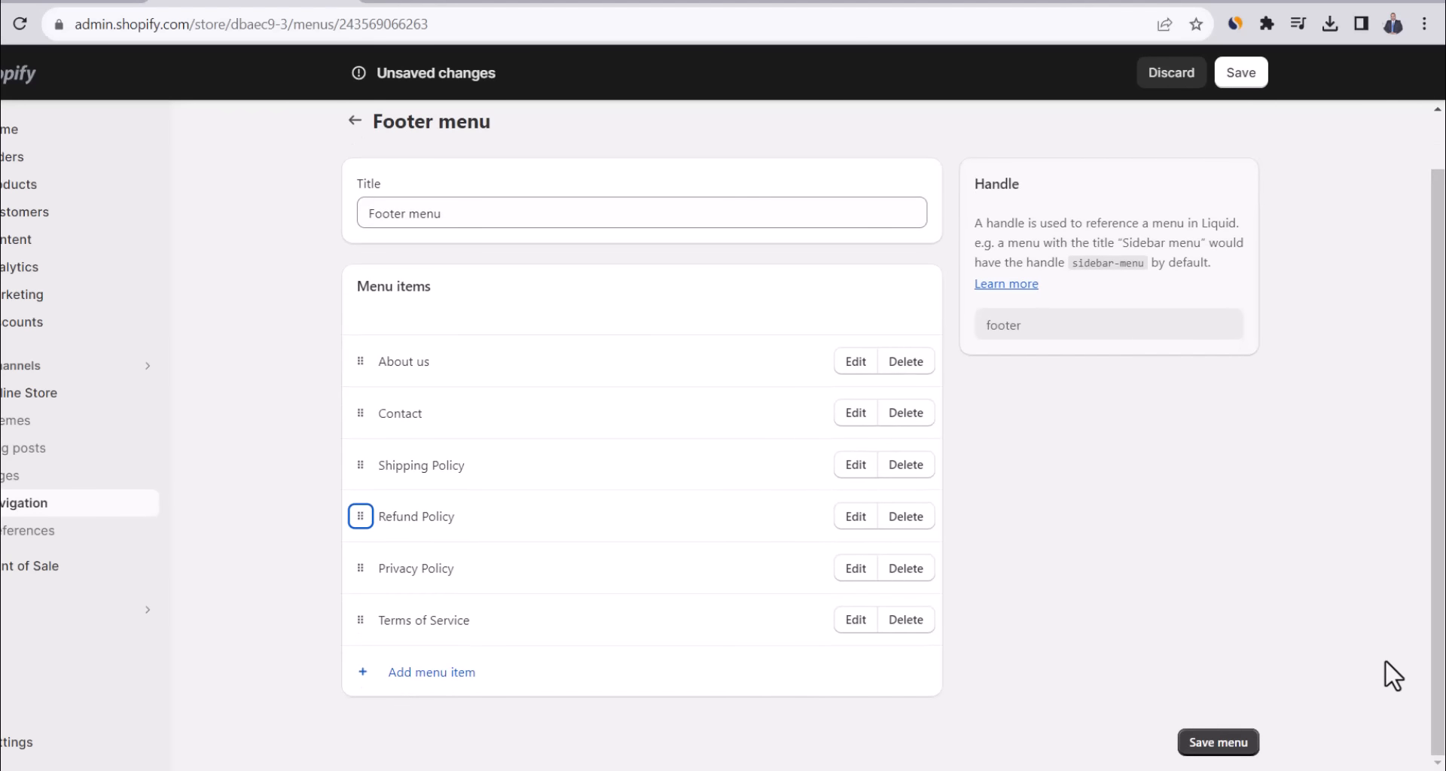
pyautogui.click(1230, 745)
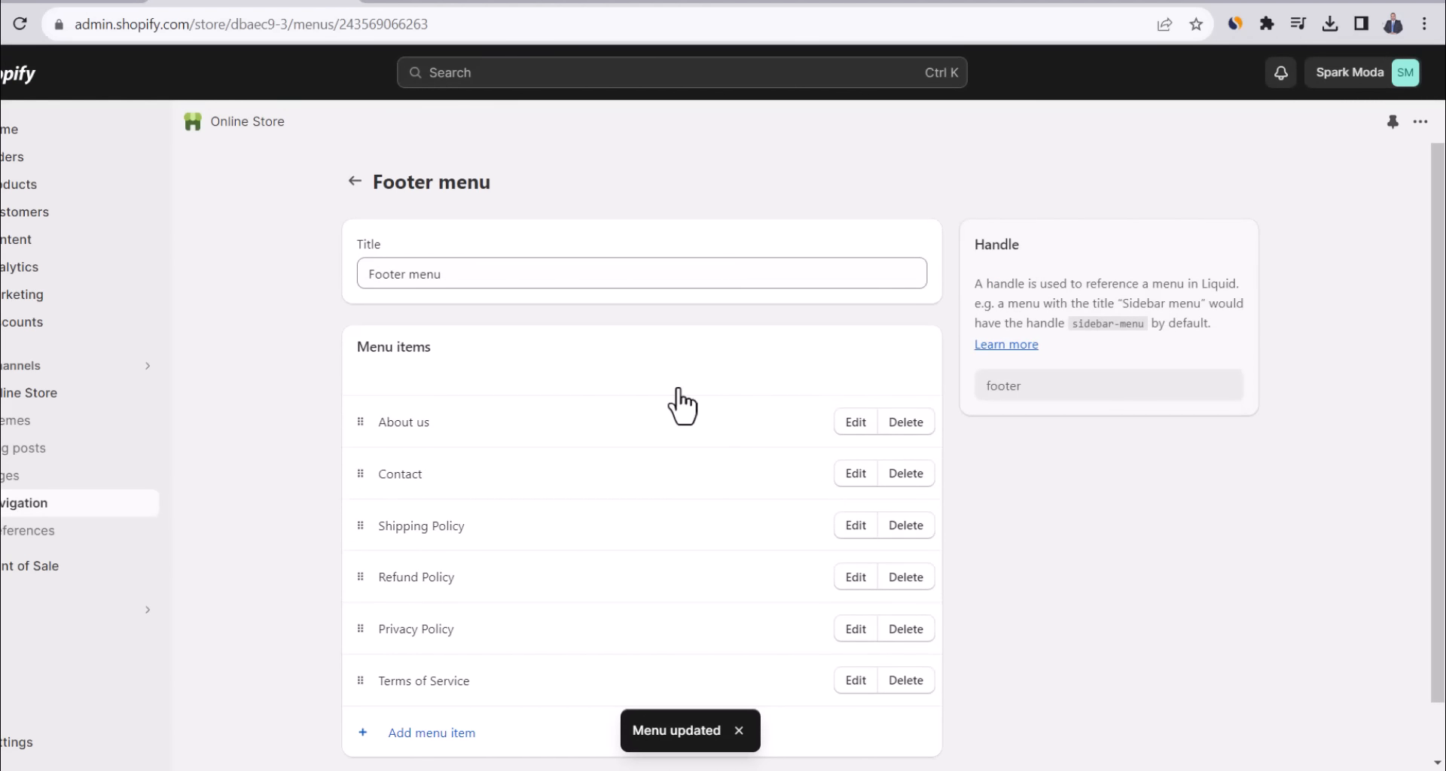
pyautogui.click(71, 420)
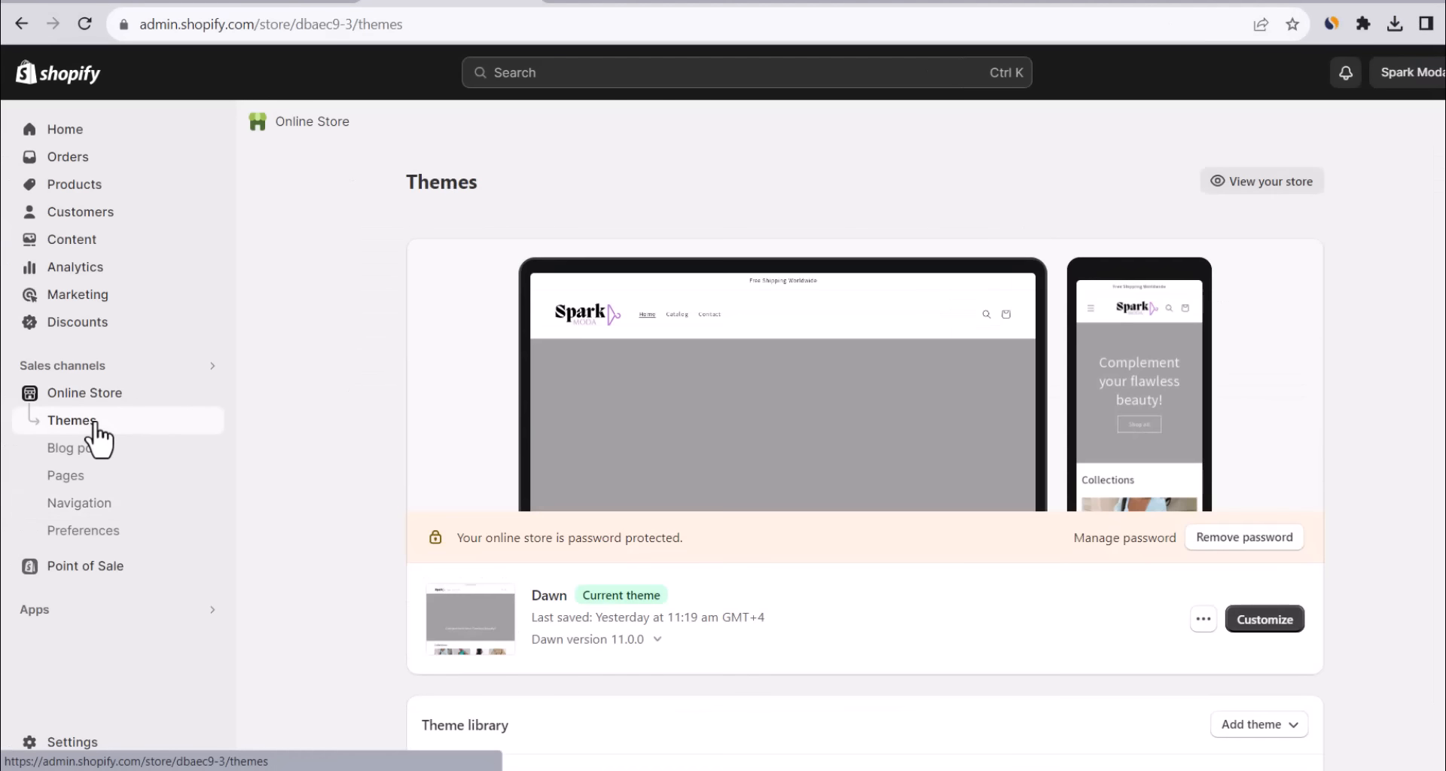
# In the Dawn theme editor, add a footer menu block and retitle it 'Customer Care'.
pyautogui.click(1276, 629)
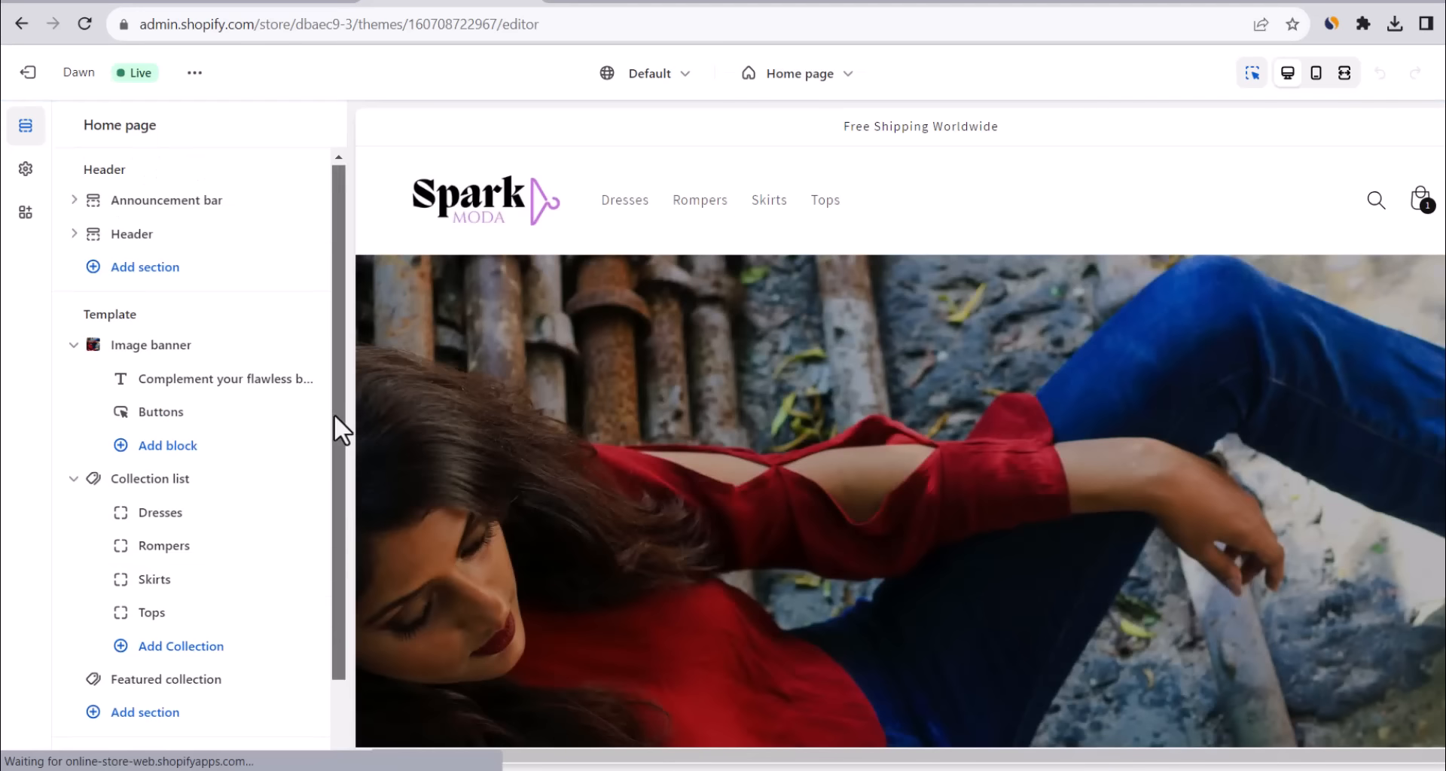
pyautogui.scroll(-1, 339, 451)
pyautogui.click(73, 732)
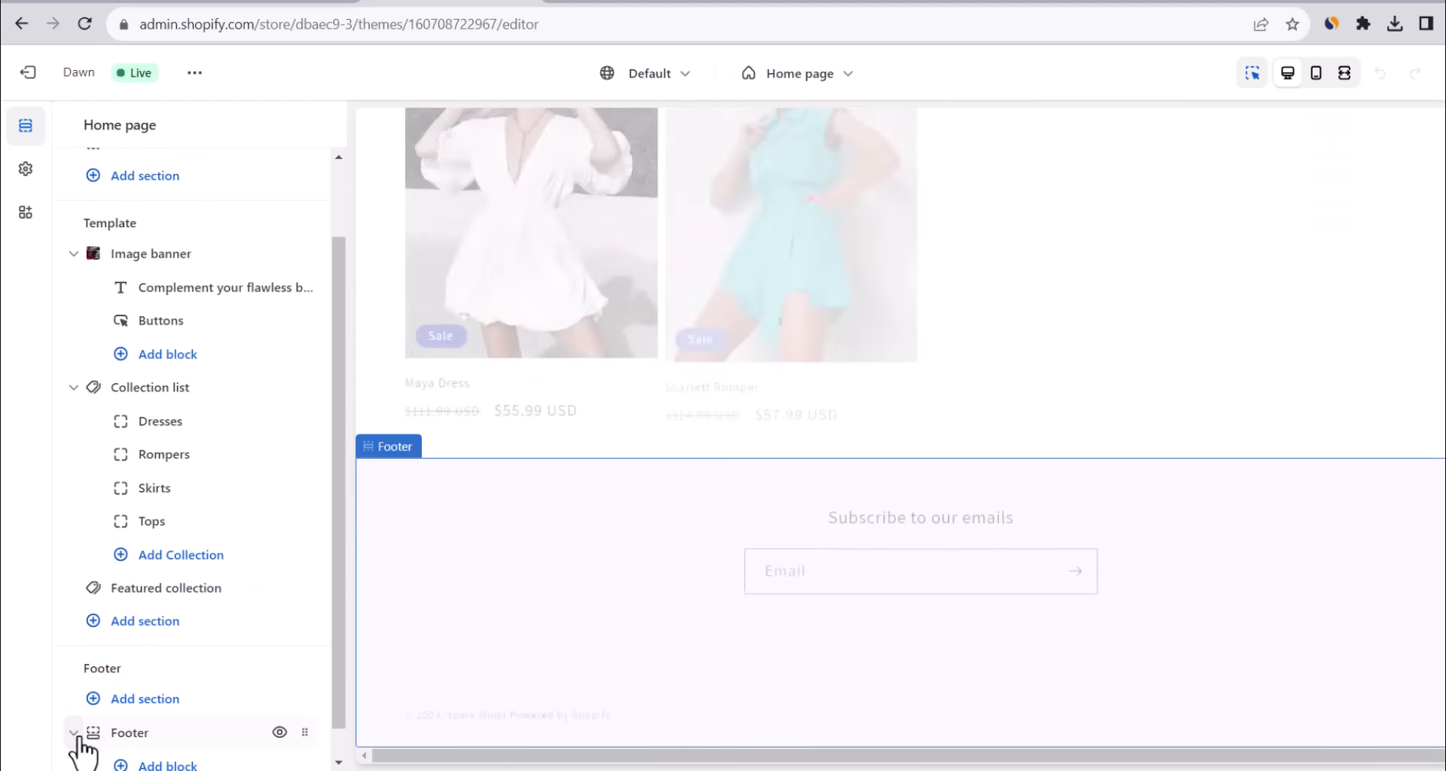
pyautogui.scroll(-1, 226, 735)
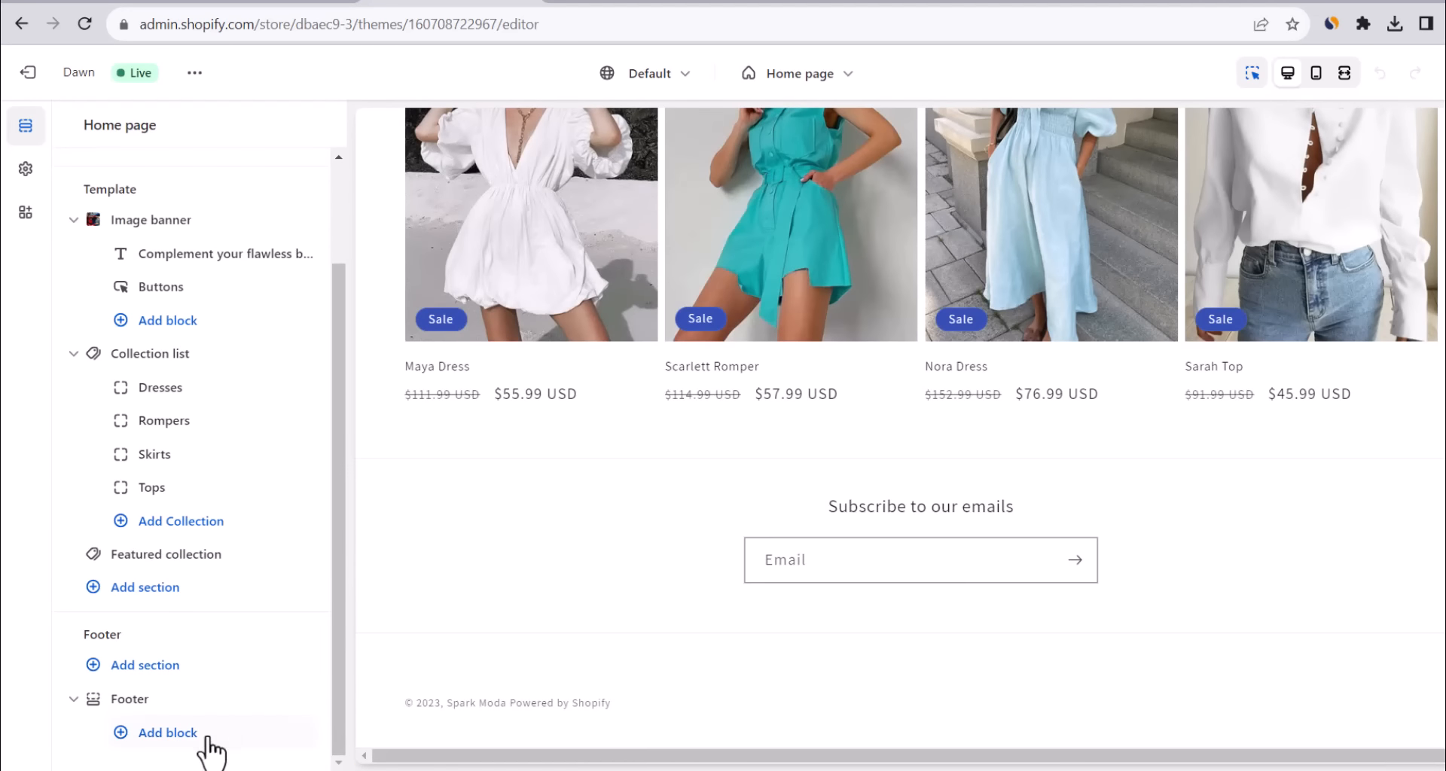
pyautogui.click(200, 732)
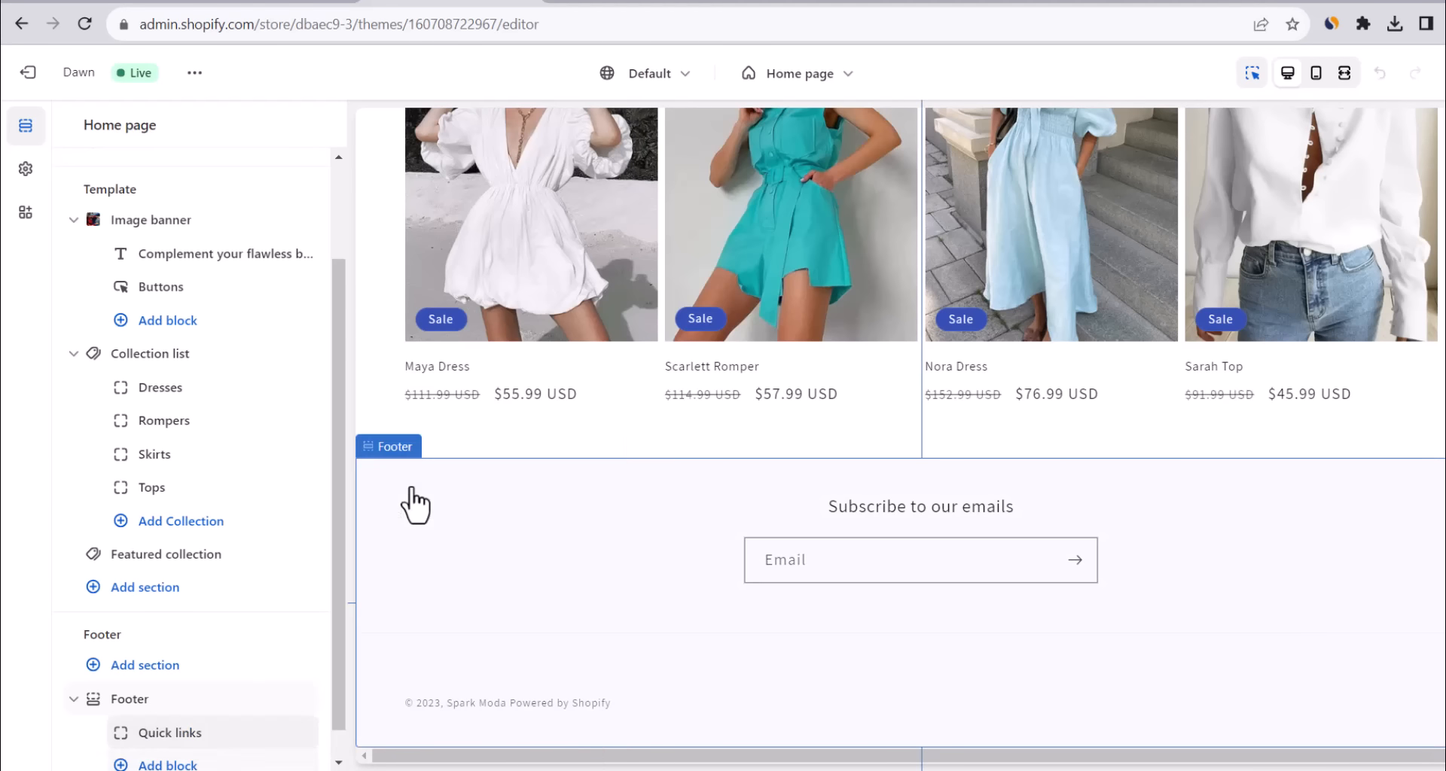
pyautogui.click(413, 483)
pyautogui.click(855, 398)
pyautogui.tripleClick(174, 273)
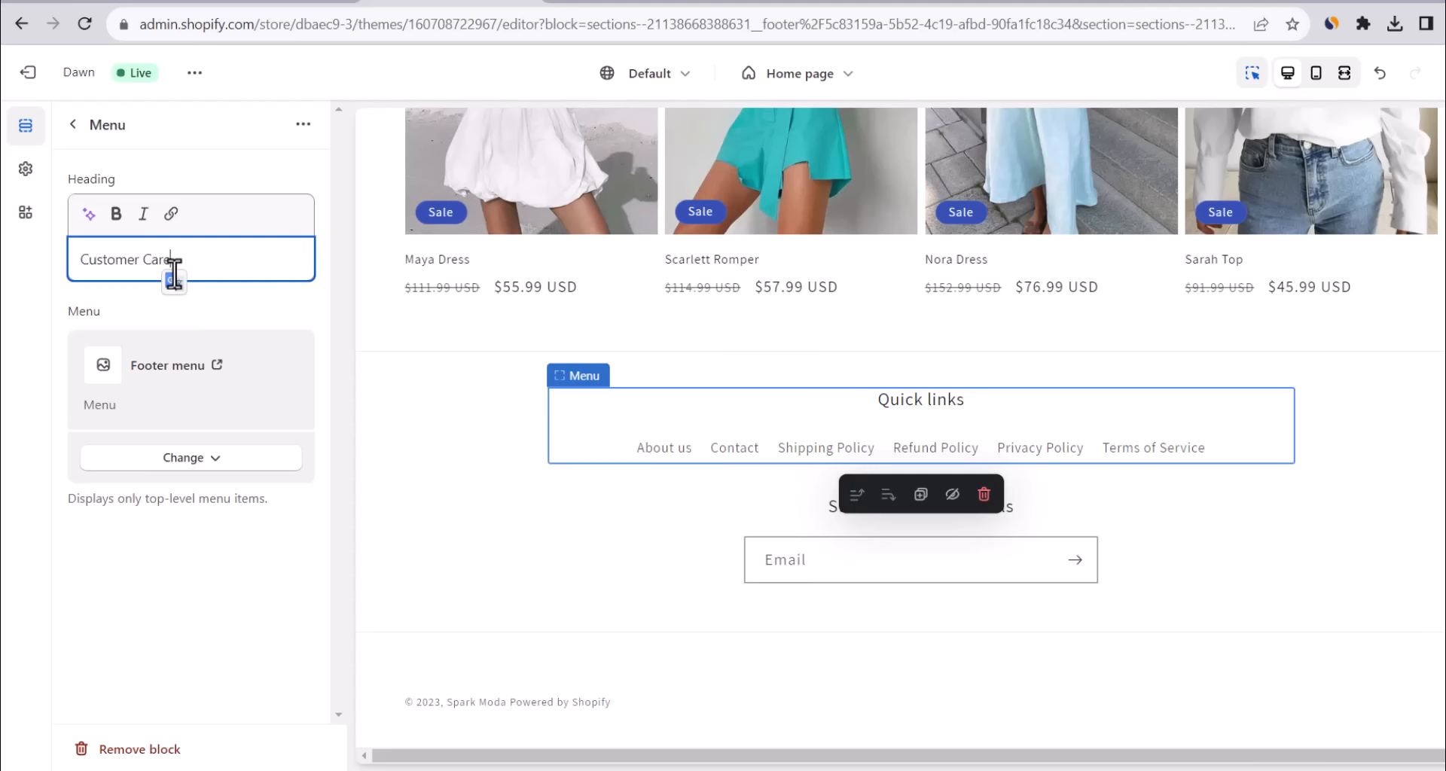
# Hide the footer email signup, save the theme, and view the live storefront footer.
pyautogui.click(72, 127)
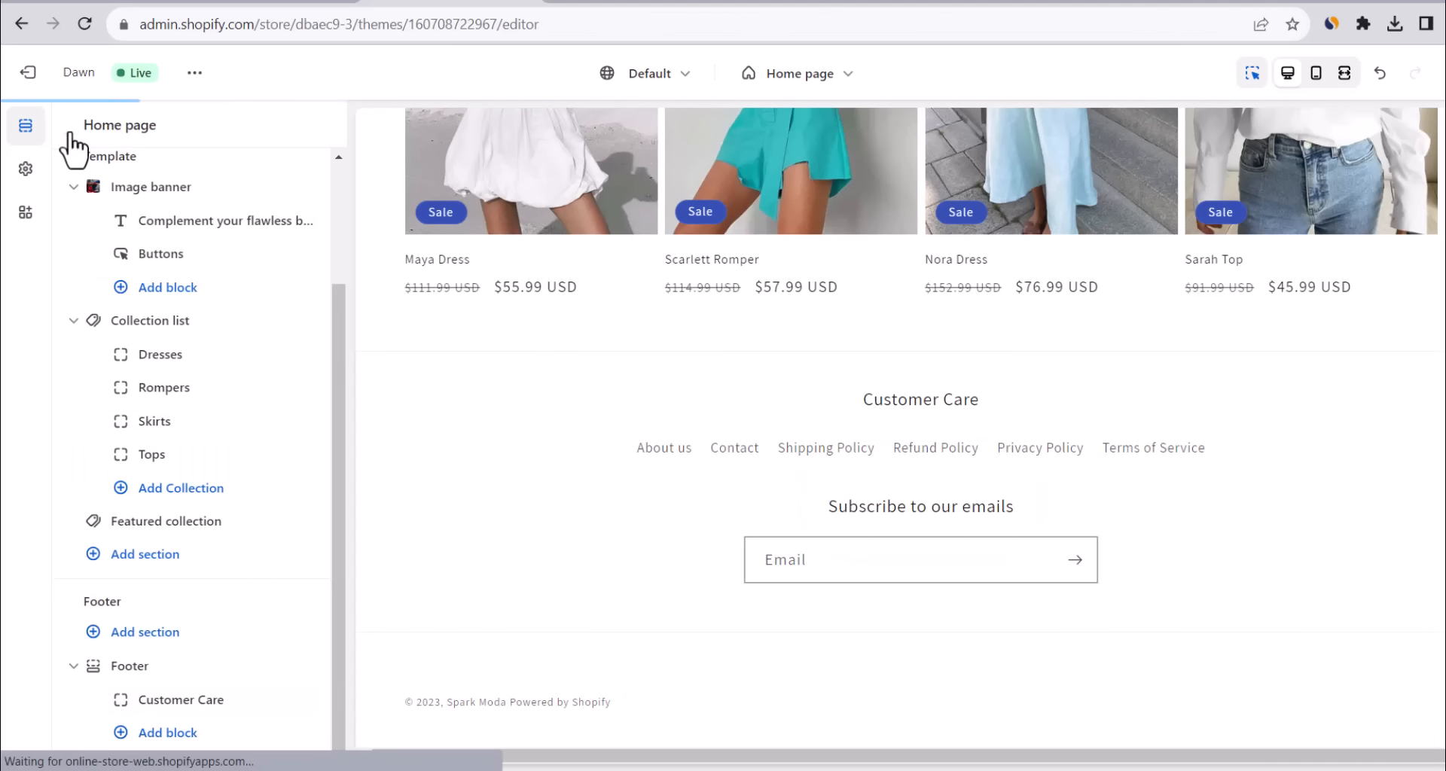
pyautogui.click(128, 667)
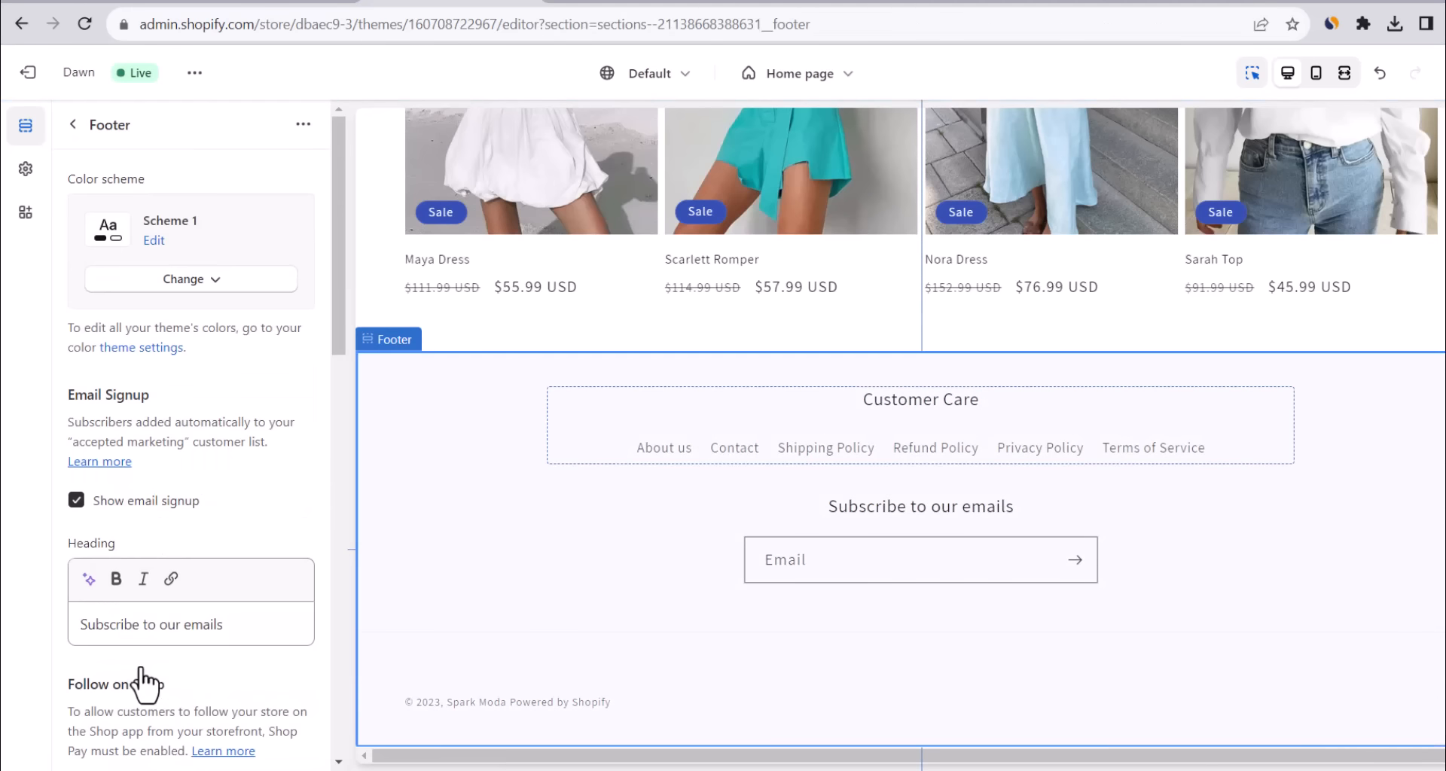
pyautogui.click(78, 501)
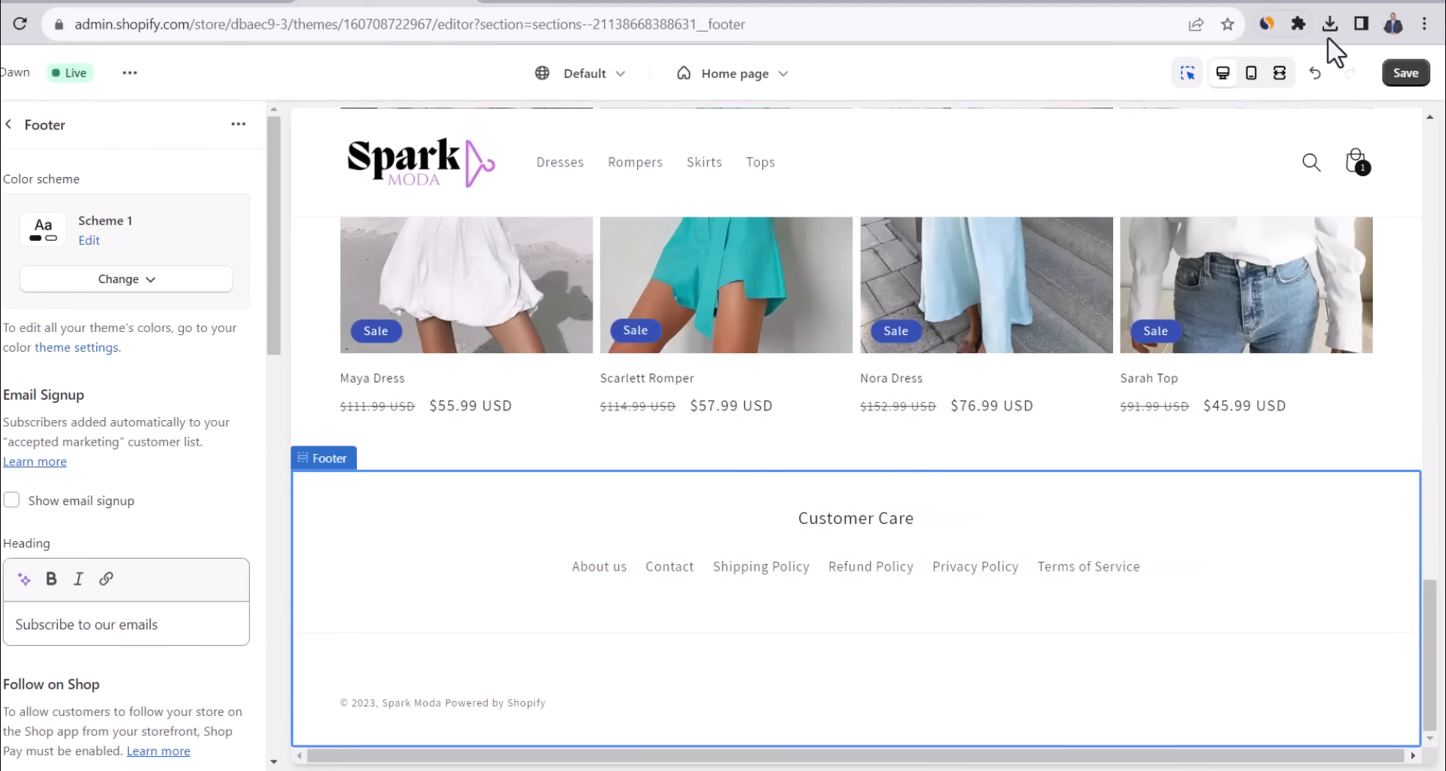
pyautogui.click(1403, 76)
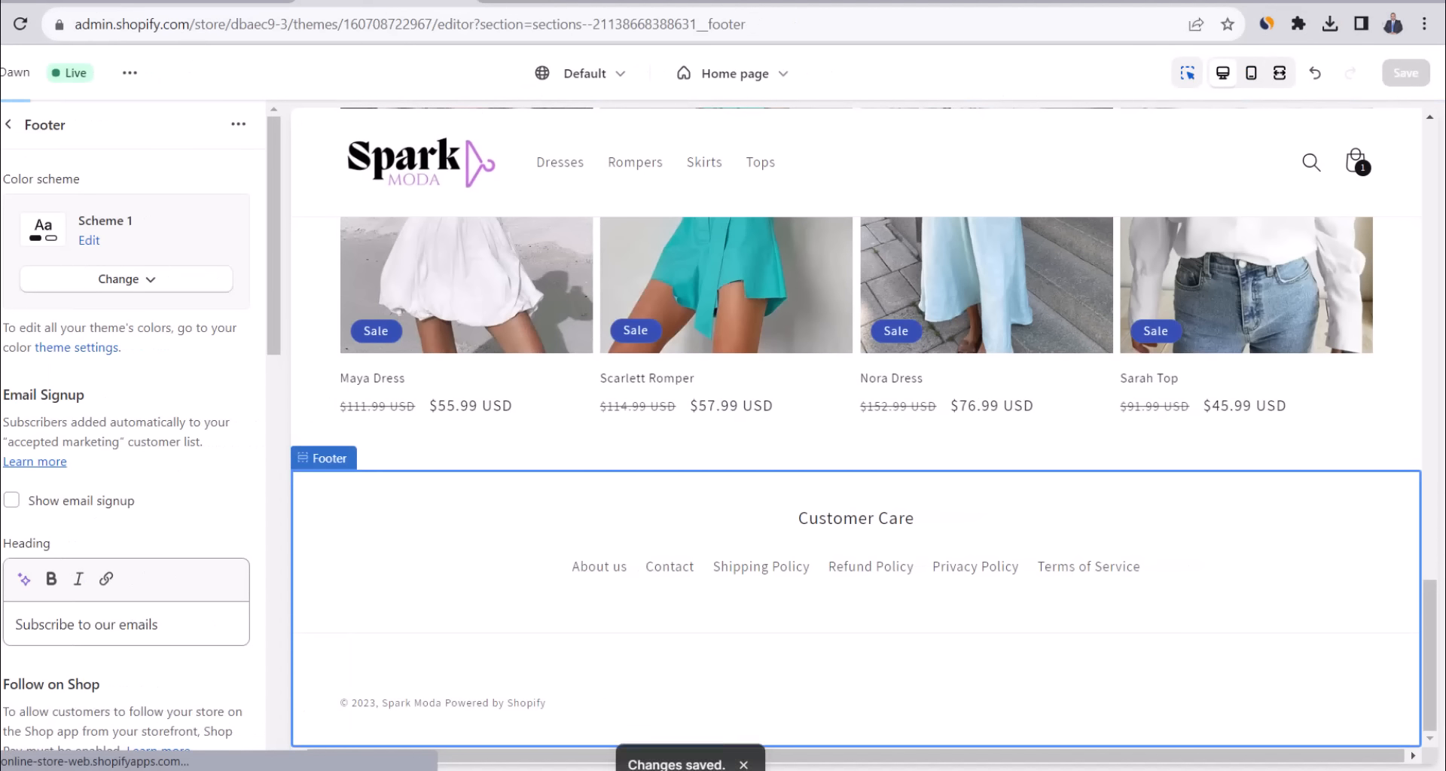
pyautogui.click(2, 73)
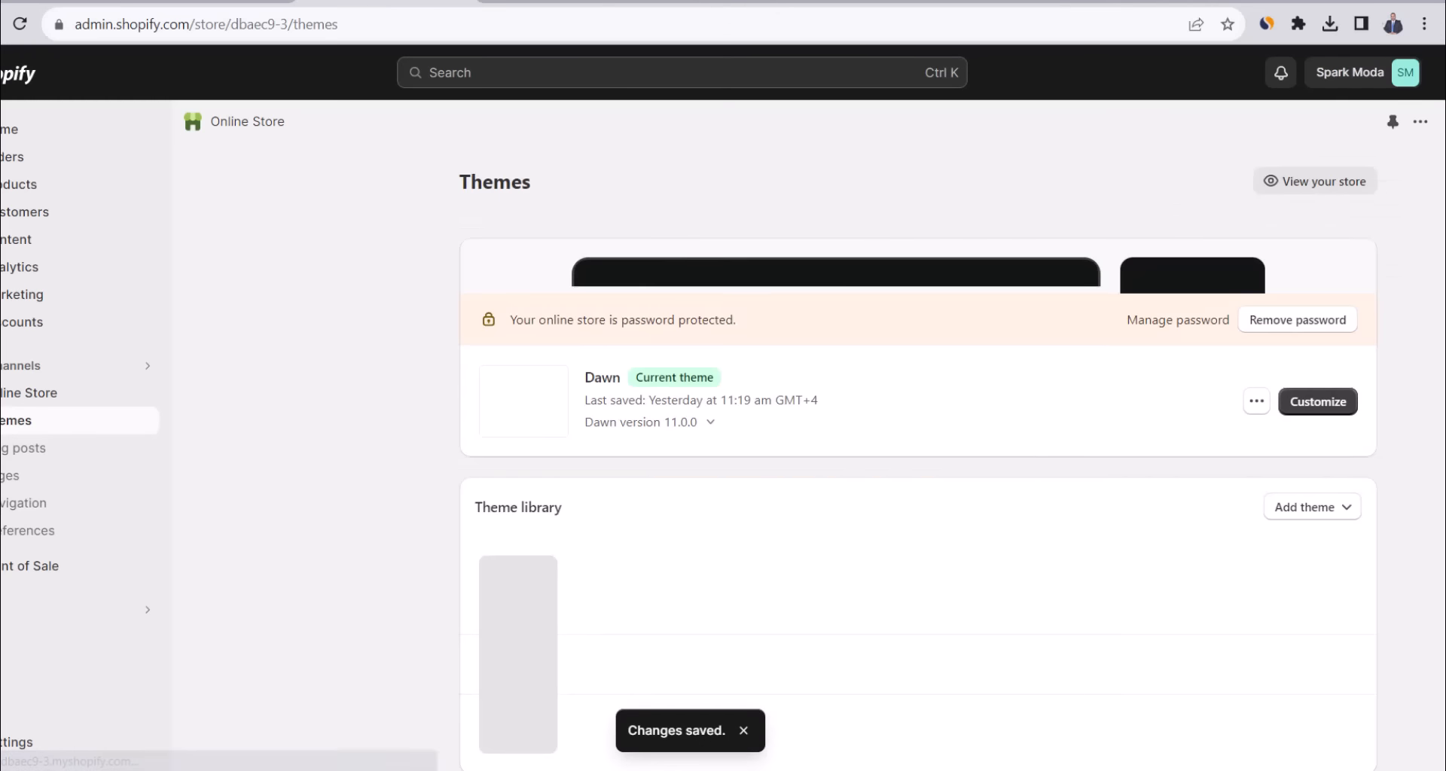
pyautogui.click(144, 393)
pyautogui.scroll(-10, 722, 377)
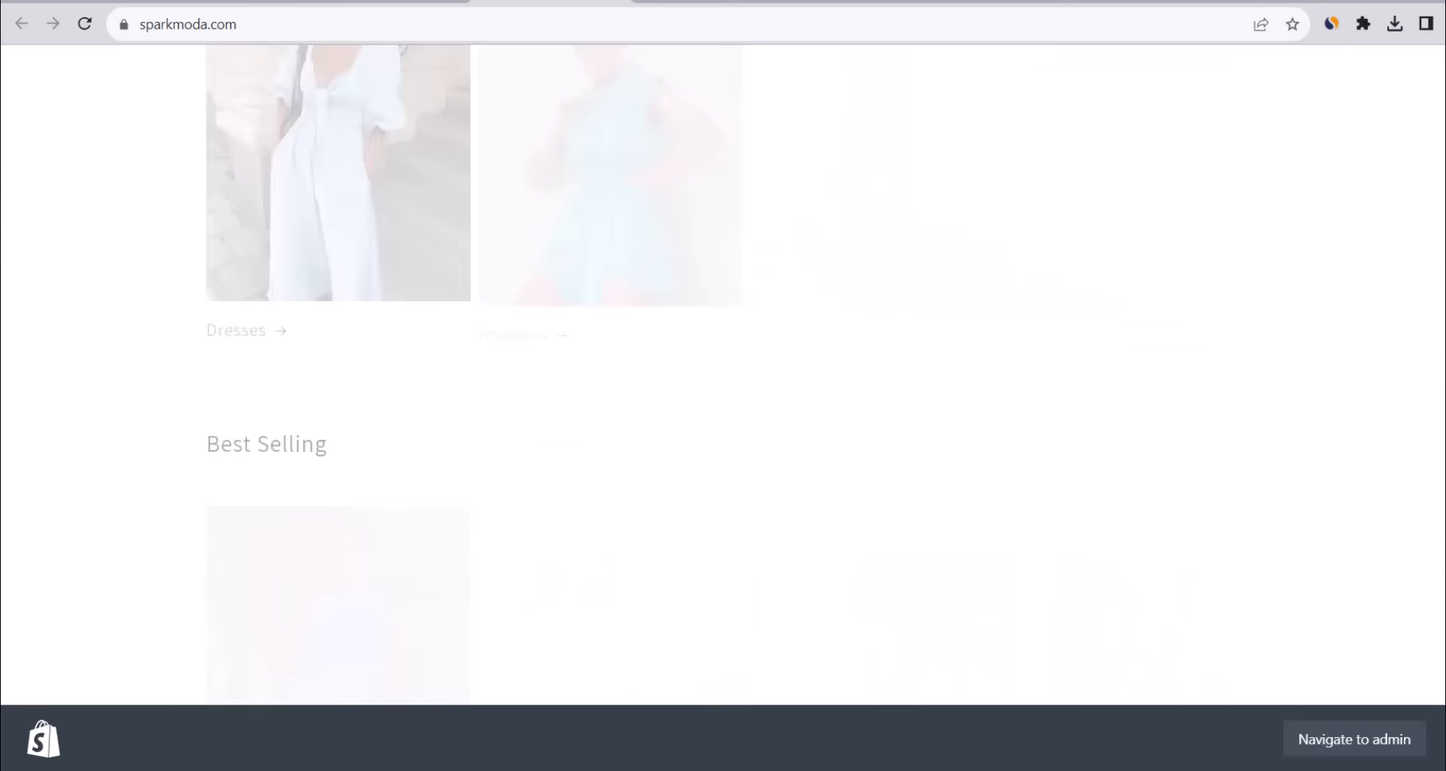
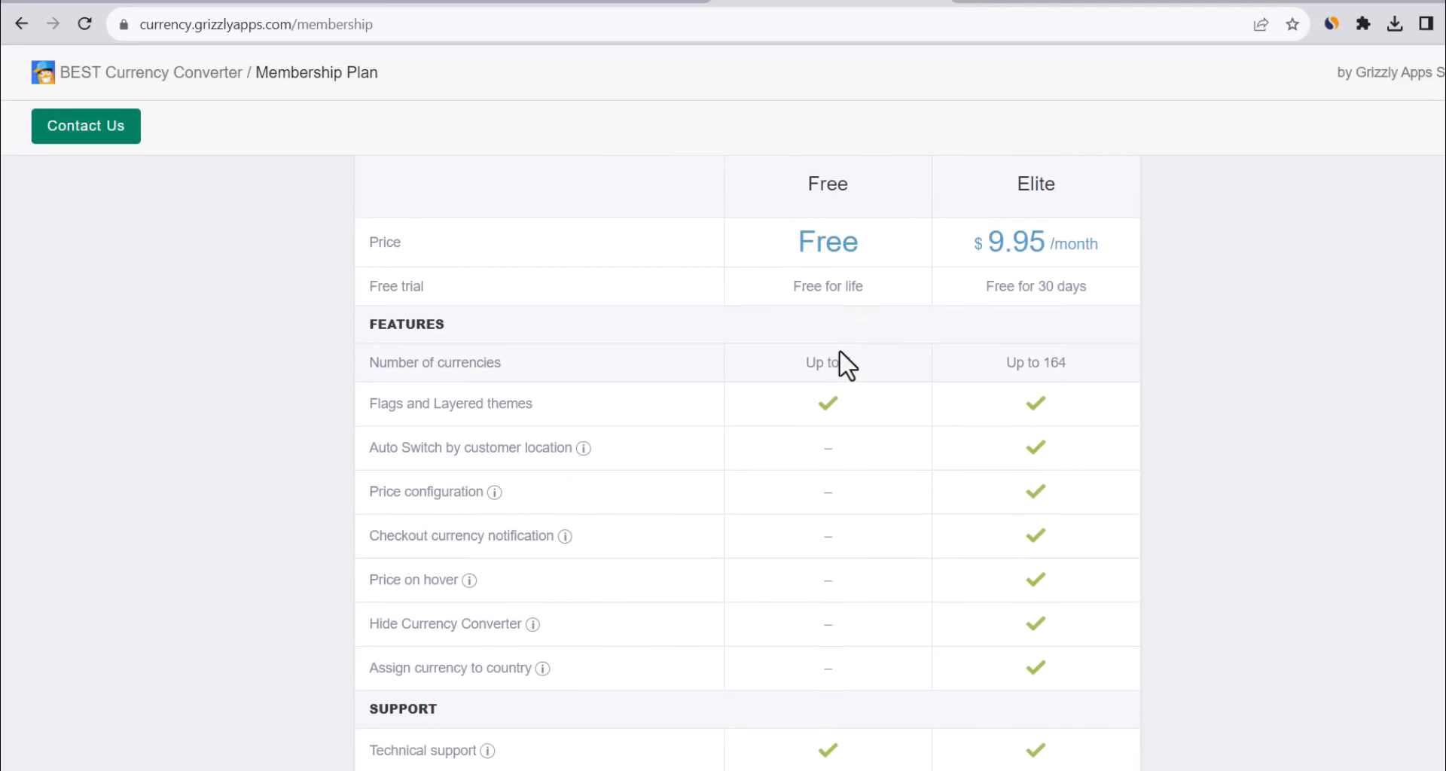
# Subscribe BEST Currency Converter to the Elite plan with its 30-day free trial.
pyautogui.scroll(-1, 839, 351)
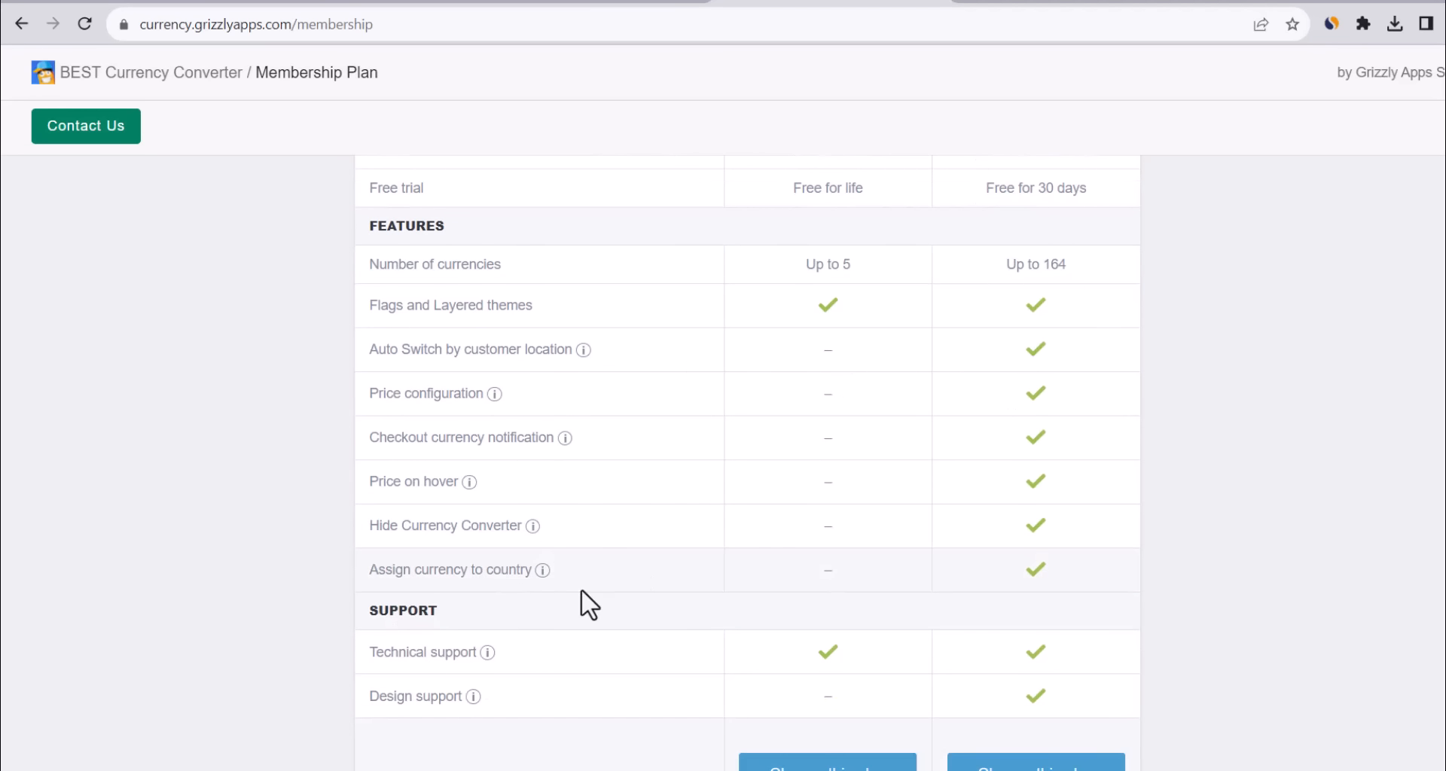
pyautogui.scroll(2, 910, 517)
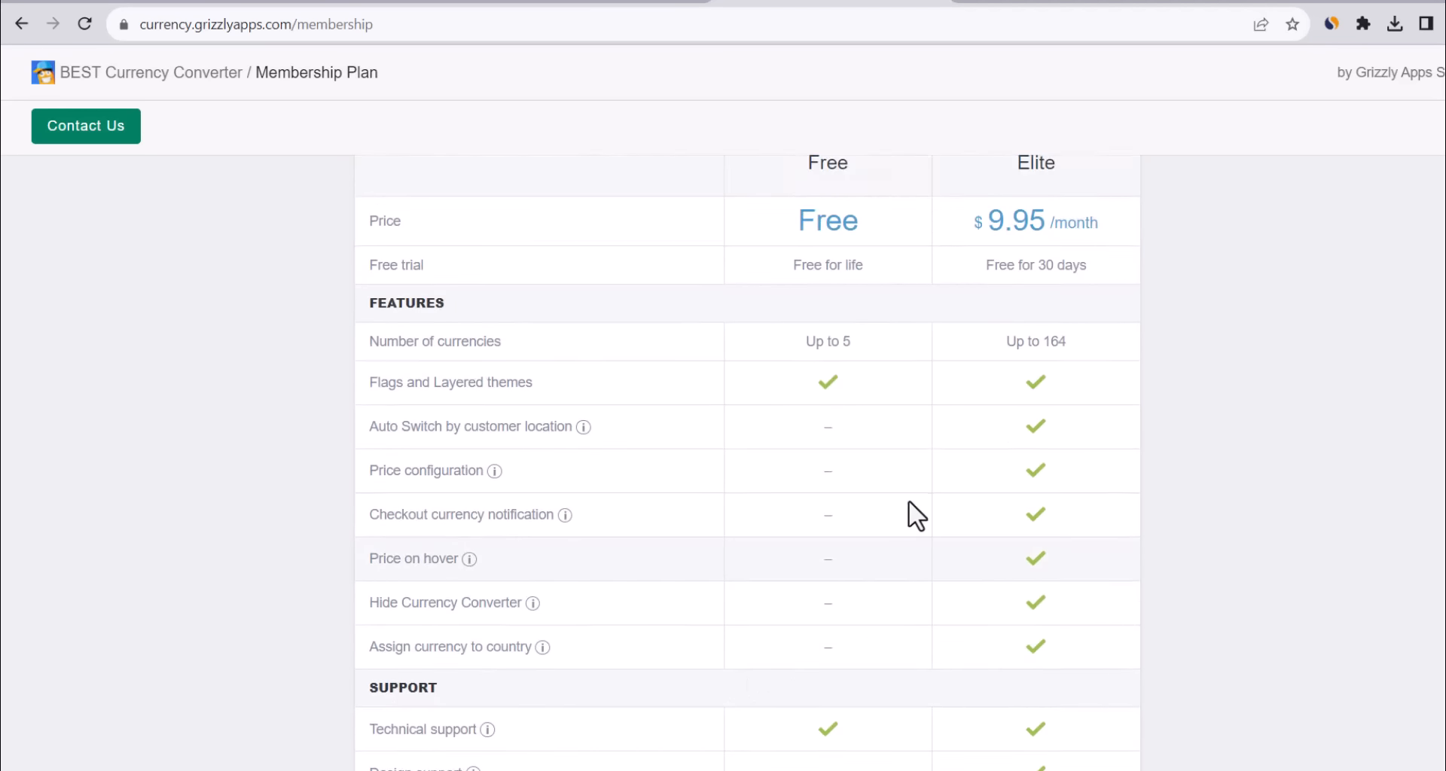
pyautogui.scroll(-4, 997, 358)
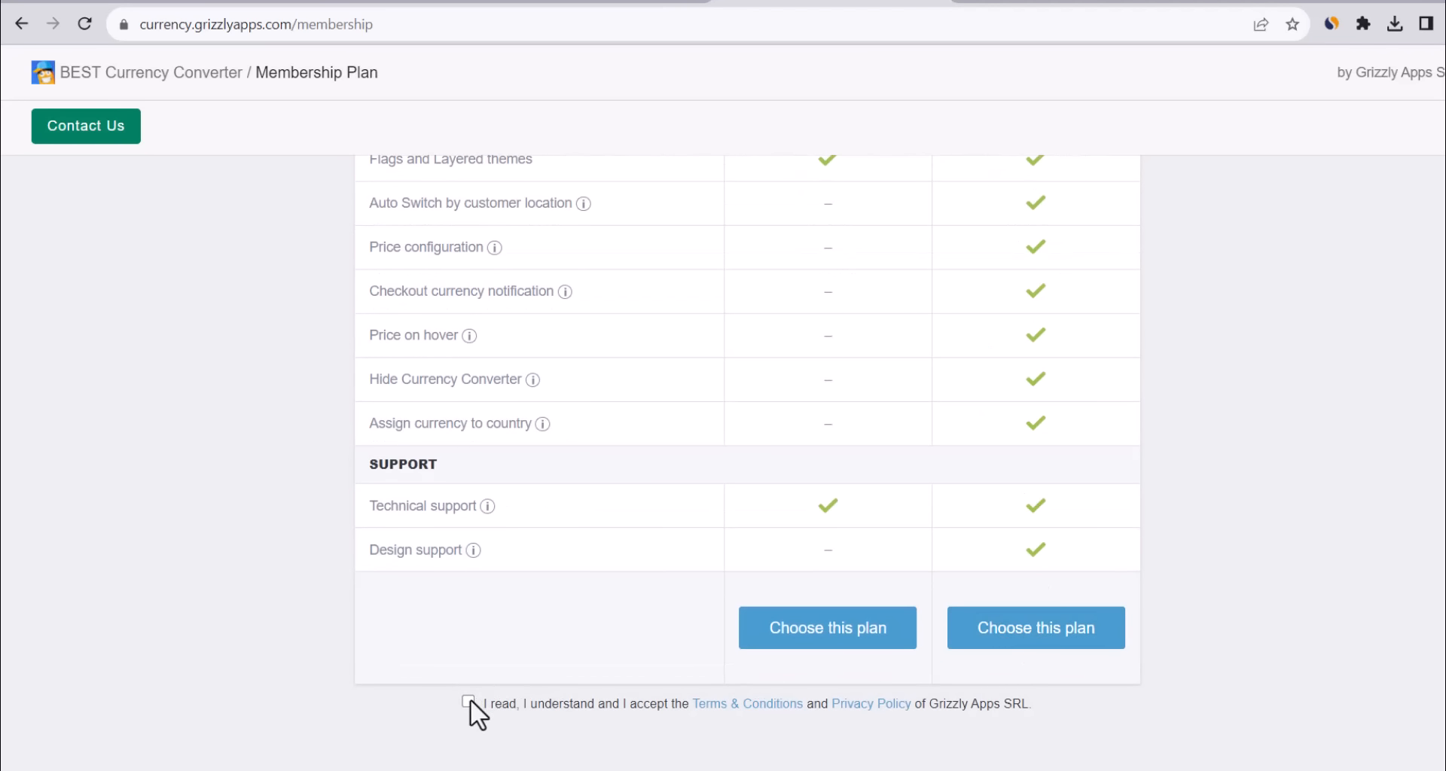
pyautogui.click(1044, 634)
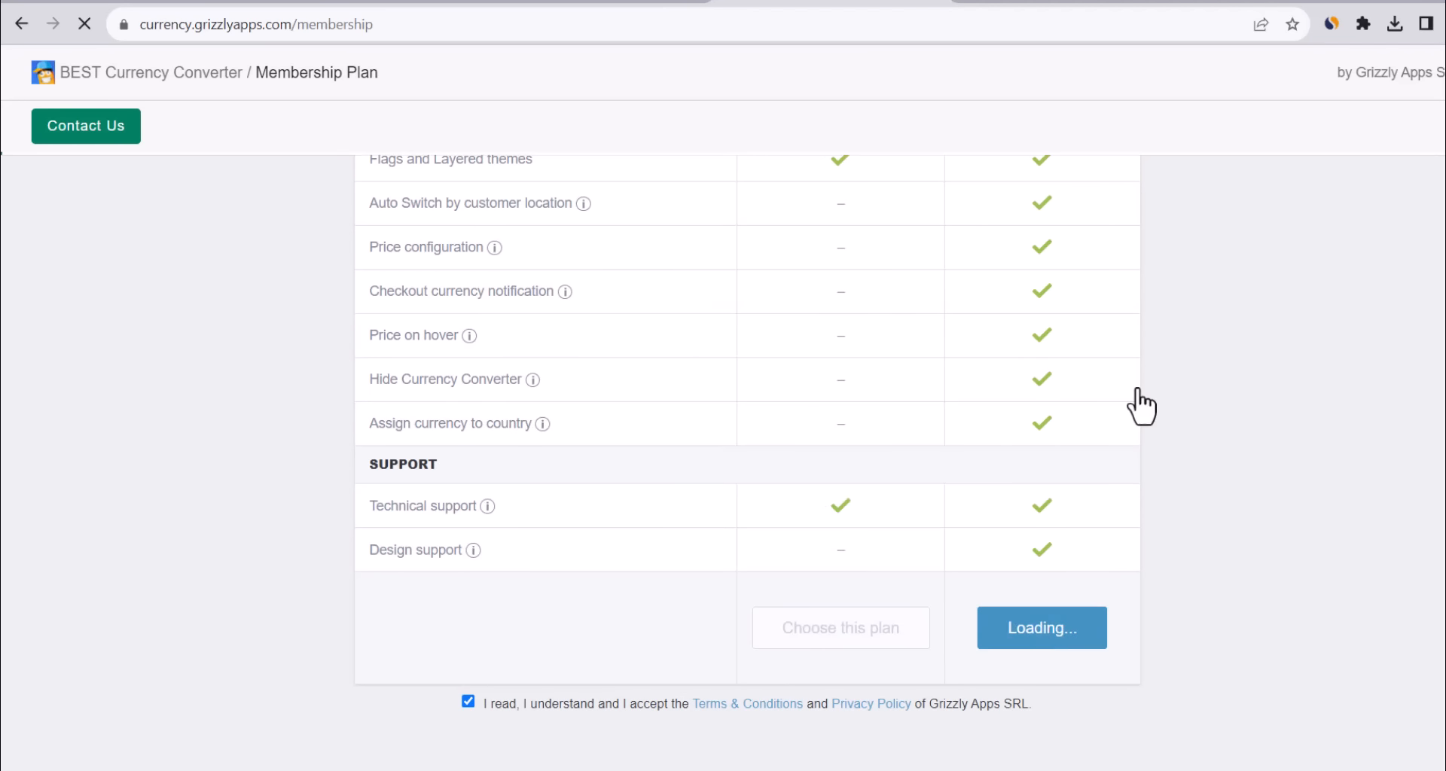
pyautogui.click(1176, 407)
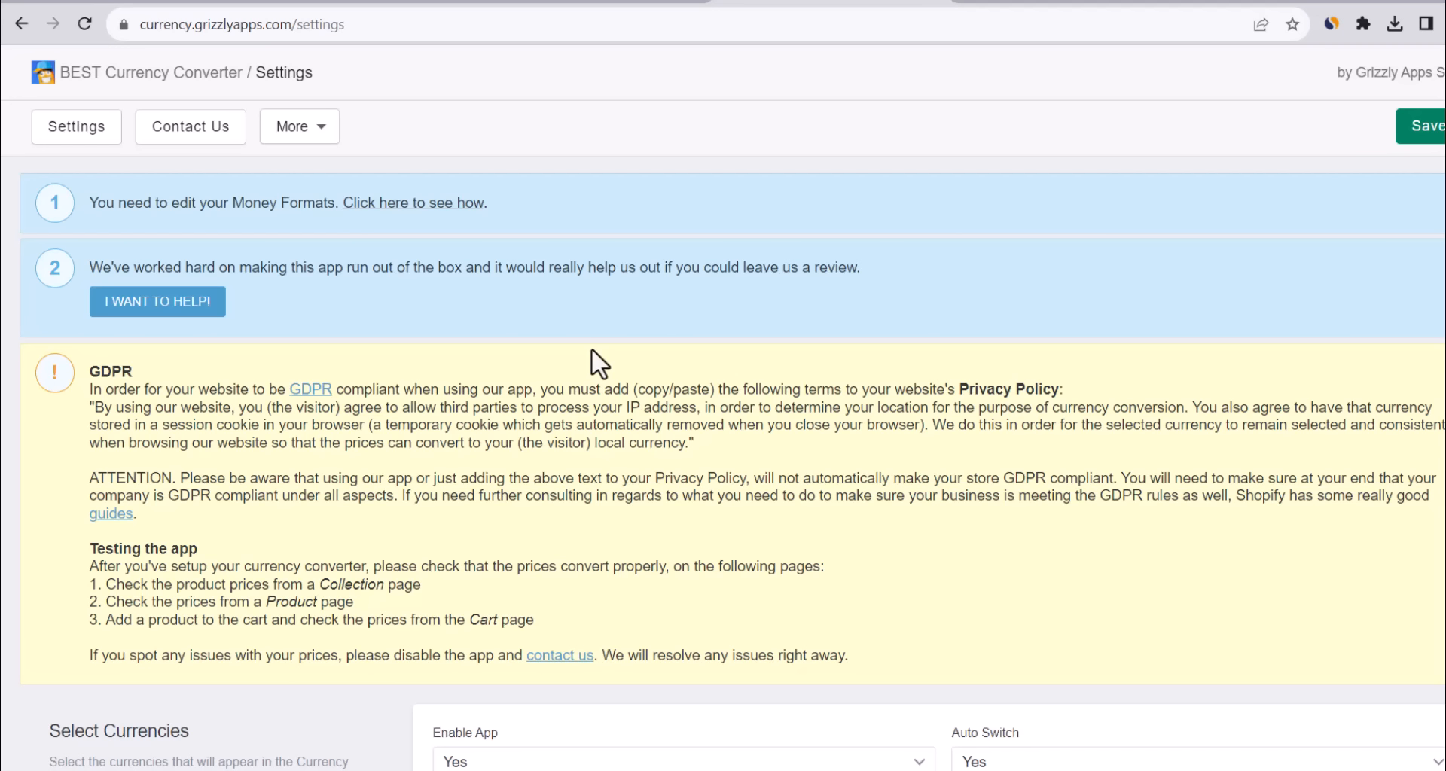
# Open the guide for editing the store's money formats and read through its steps.
pyautogui.click(463, 203)
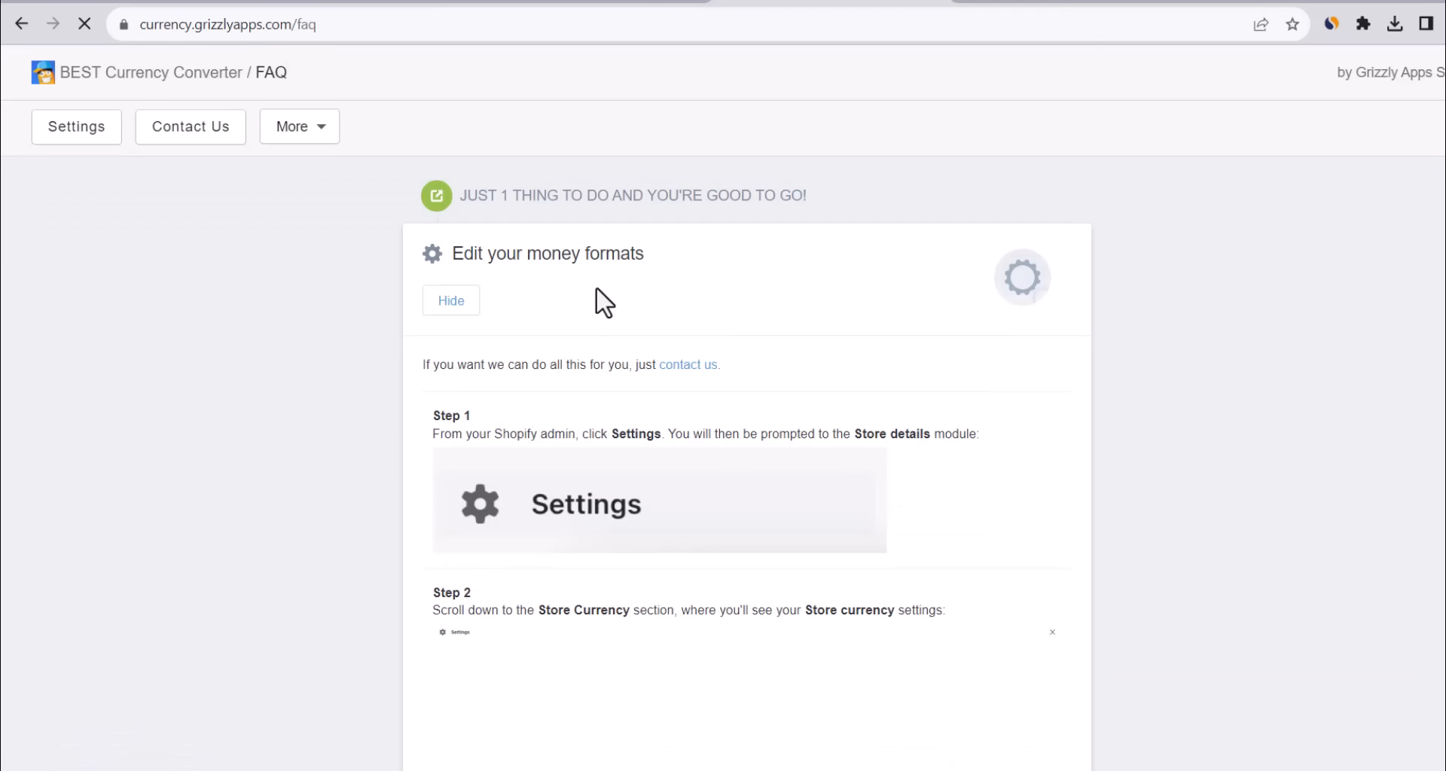
pyautogui.scroll(-7, 594, 288)
pyautogui.scroll(-3, 549, 225)
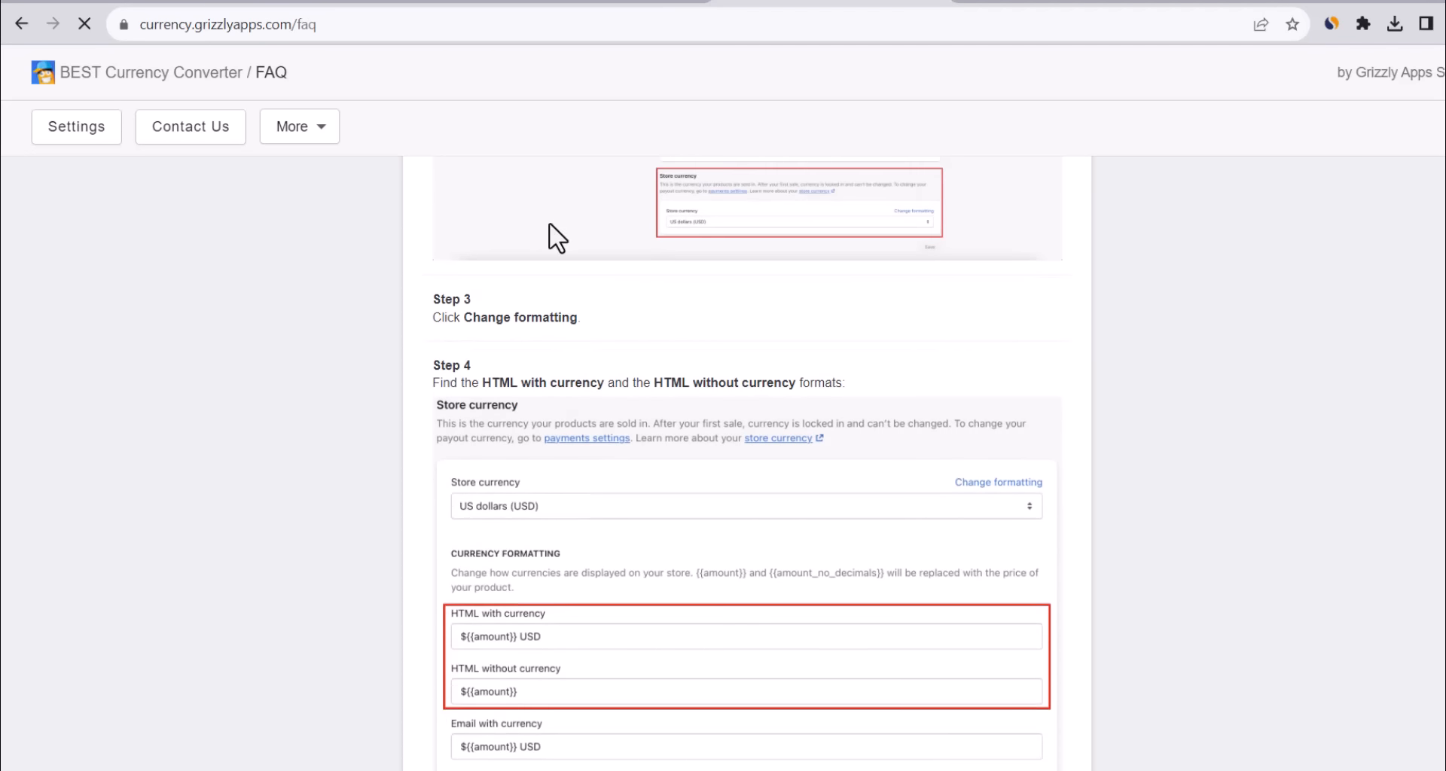
pyautogui.scroll(-2, 549, 223)
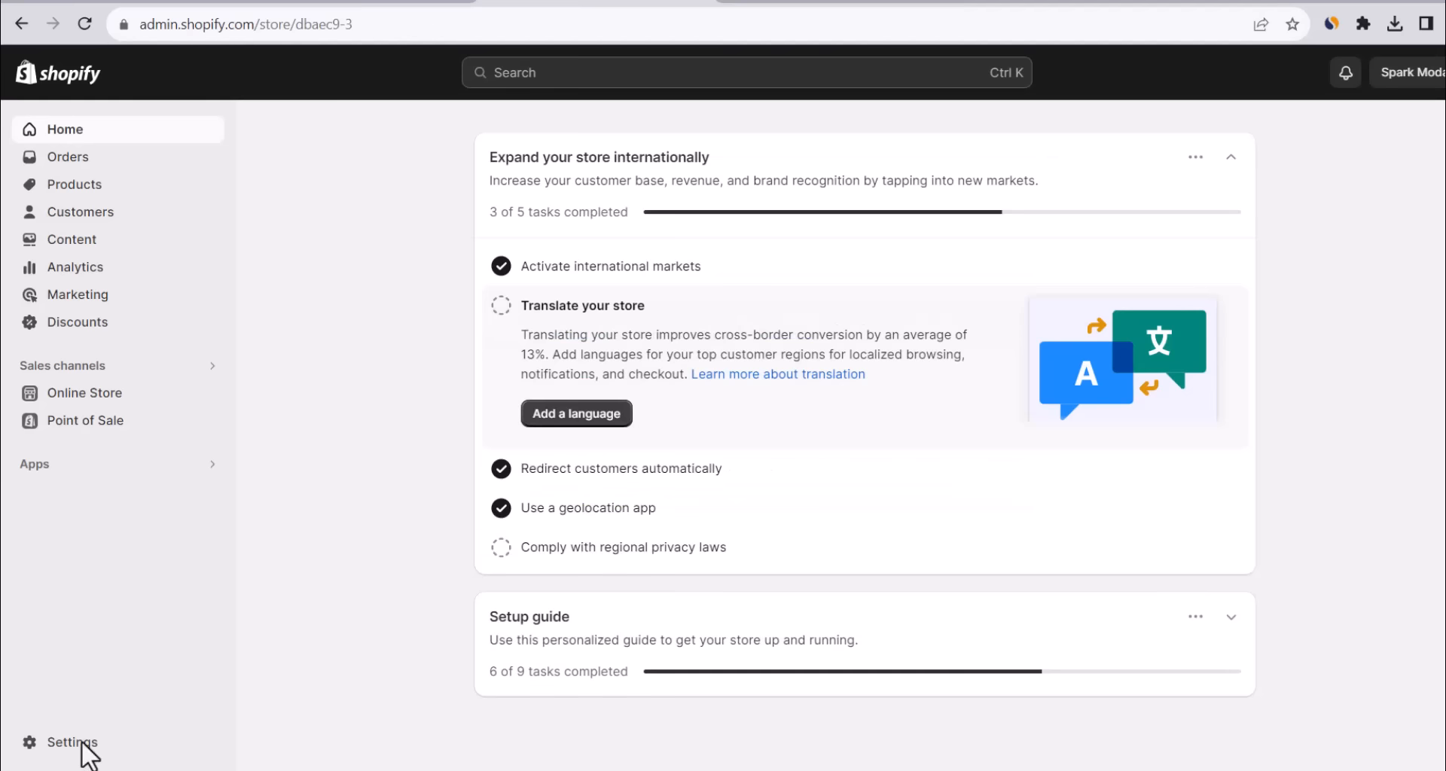
# Open the store's general settings and reveal the currency formatting fields.
pyautogui.click(79, 744)
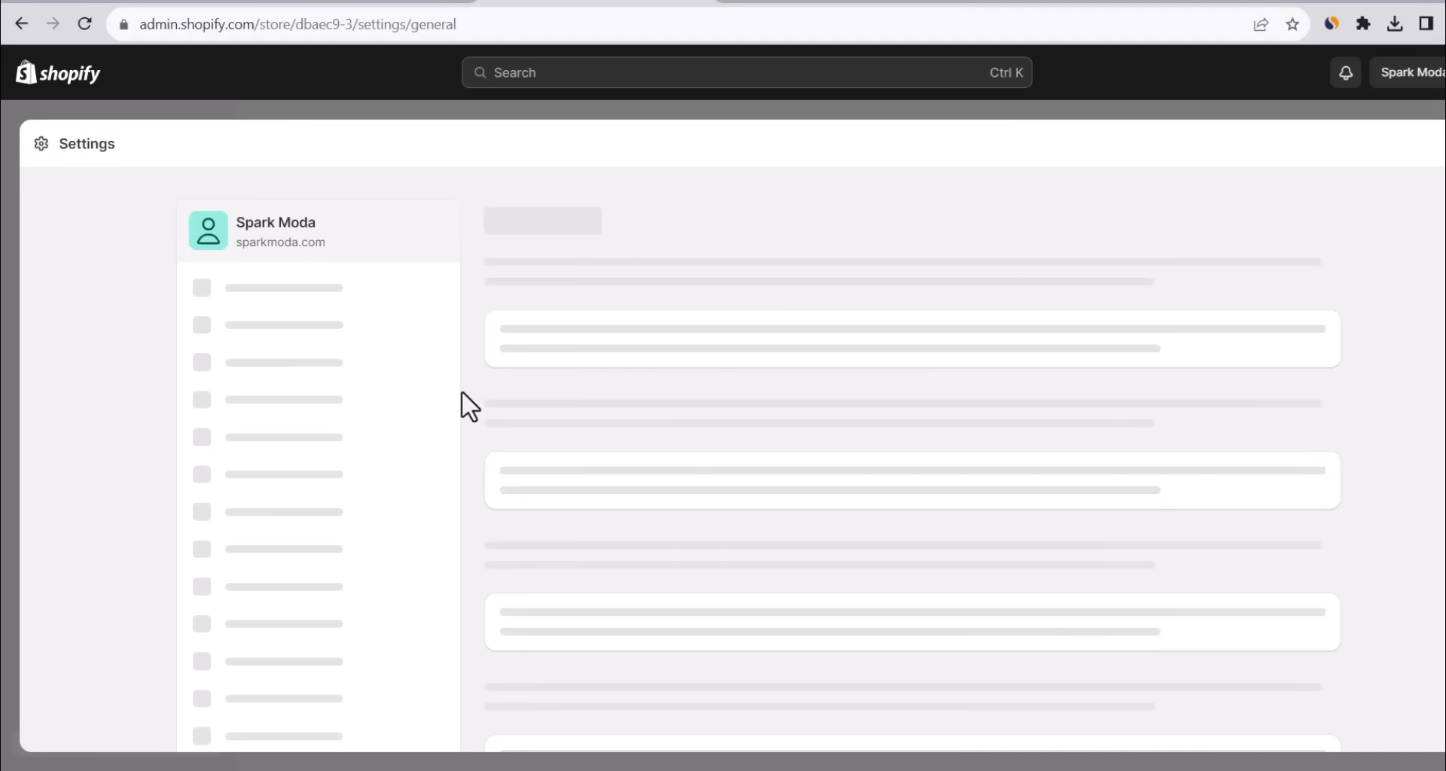
pyautogui.scroll(-5, 696, 474)
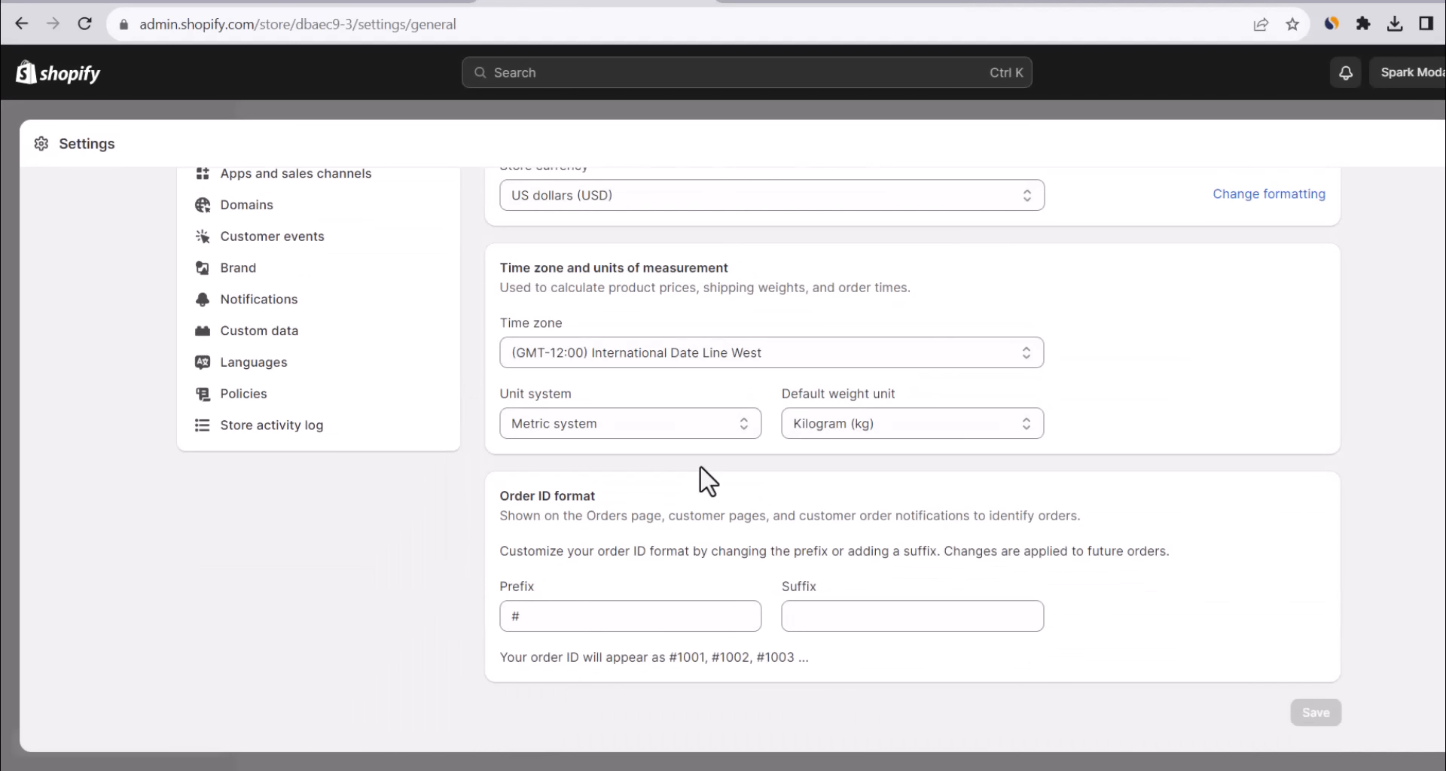
pyautogui.scroll(4, 699, 464)
pyautogui.click(1267, 498)
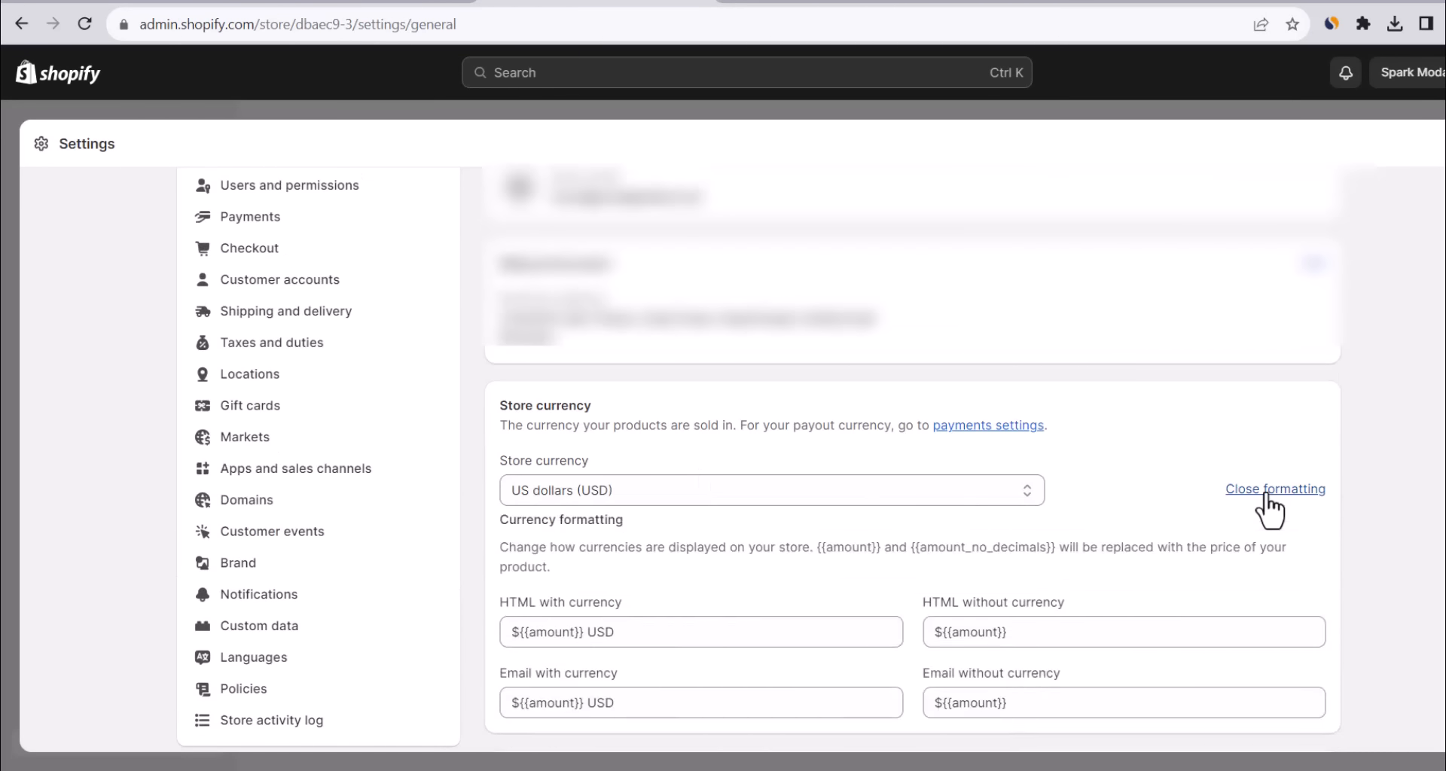
pyautogui.scroll(-4, 1091, 535)
# Insert the opening <span class=money> tag before both HTML money formats.
pyautogui.click(828, 3)
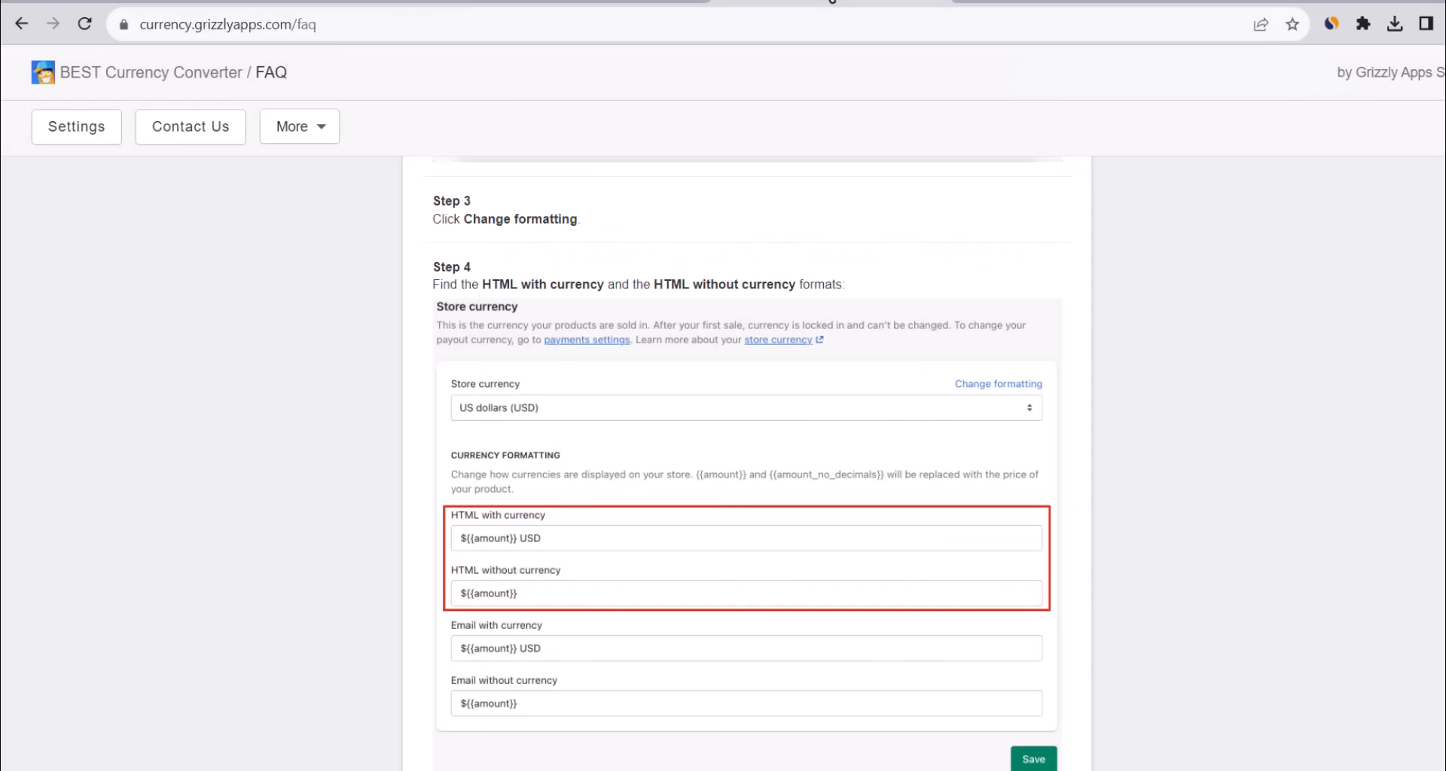
pyautogui.scroll(-7, 640, 326)
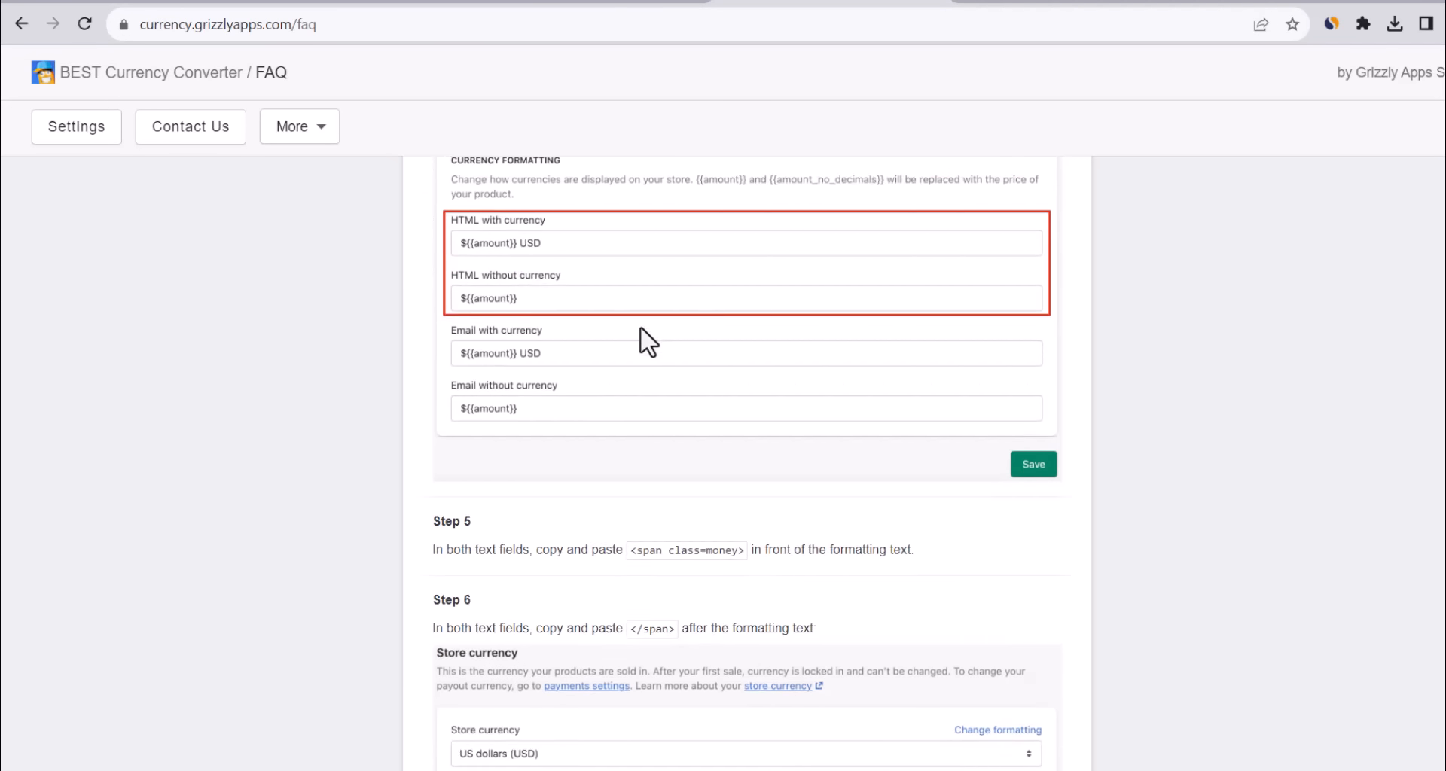
pyautogui.moveTo(631, 353); pyautogui.dragTo(736, 357)
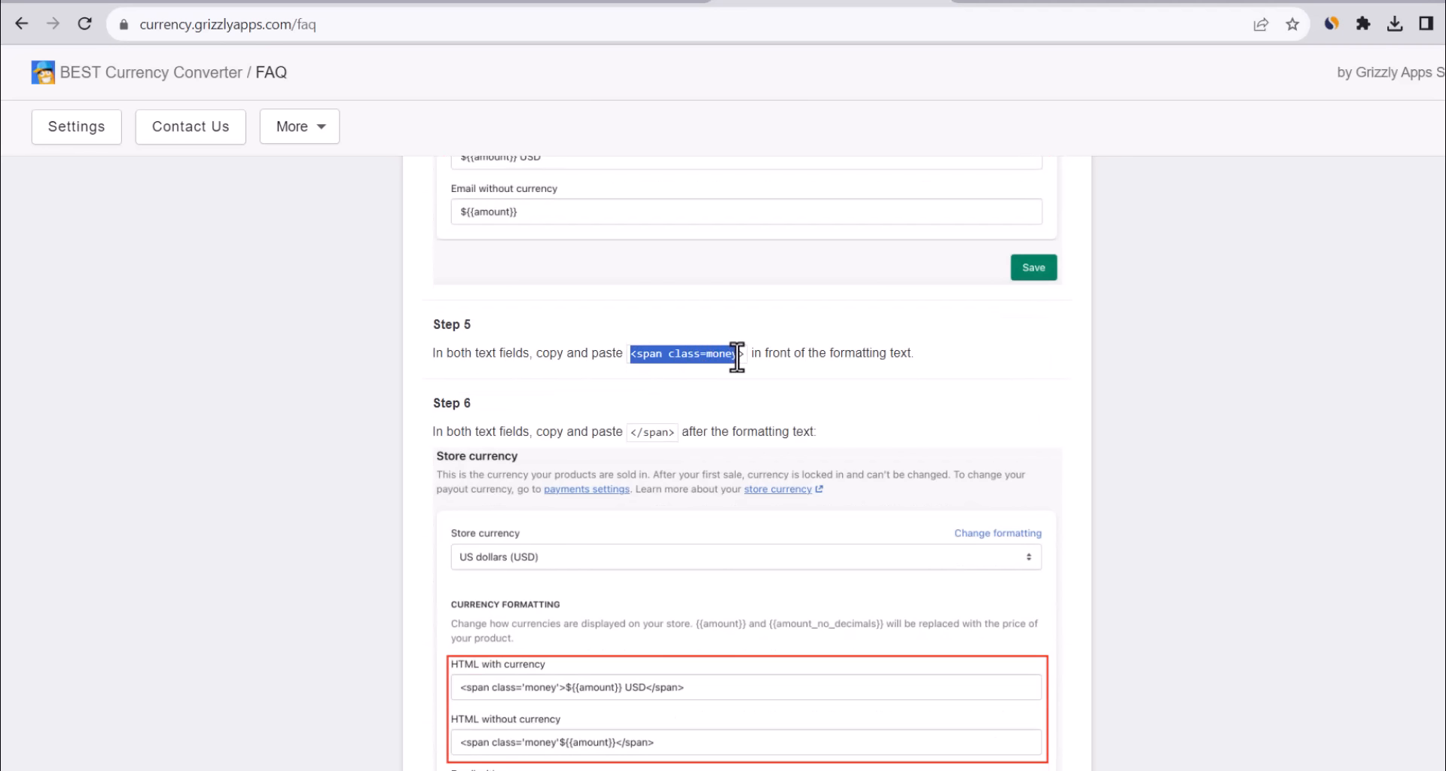
pyautogui.click(625, 3)
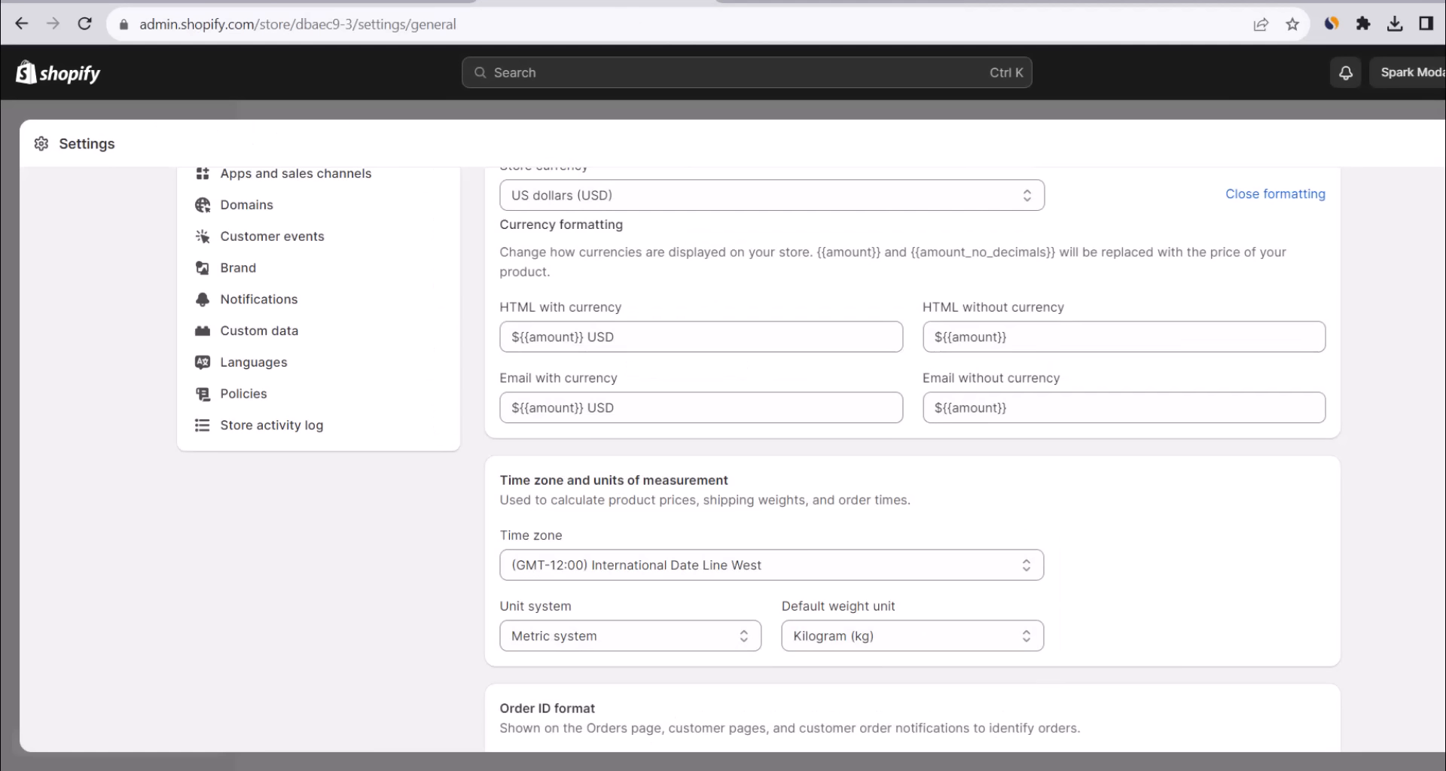
pyautogui.click(512, 310)
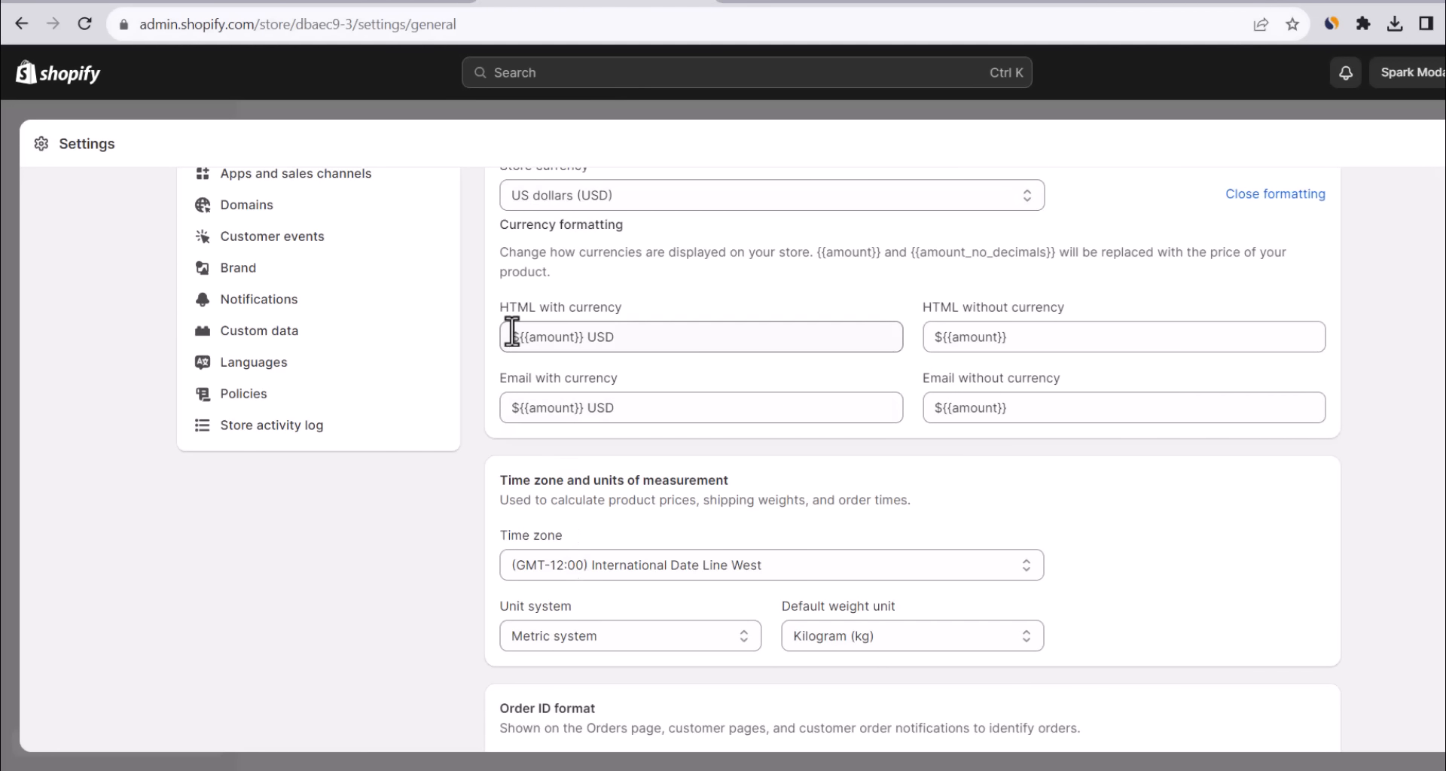
pyautogui.write('<span class=money>')
pyautogui.click(925, 331)
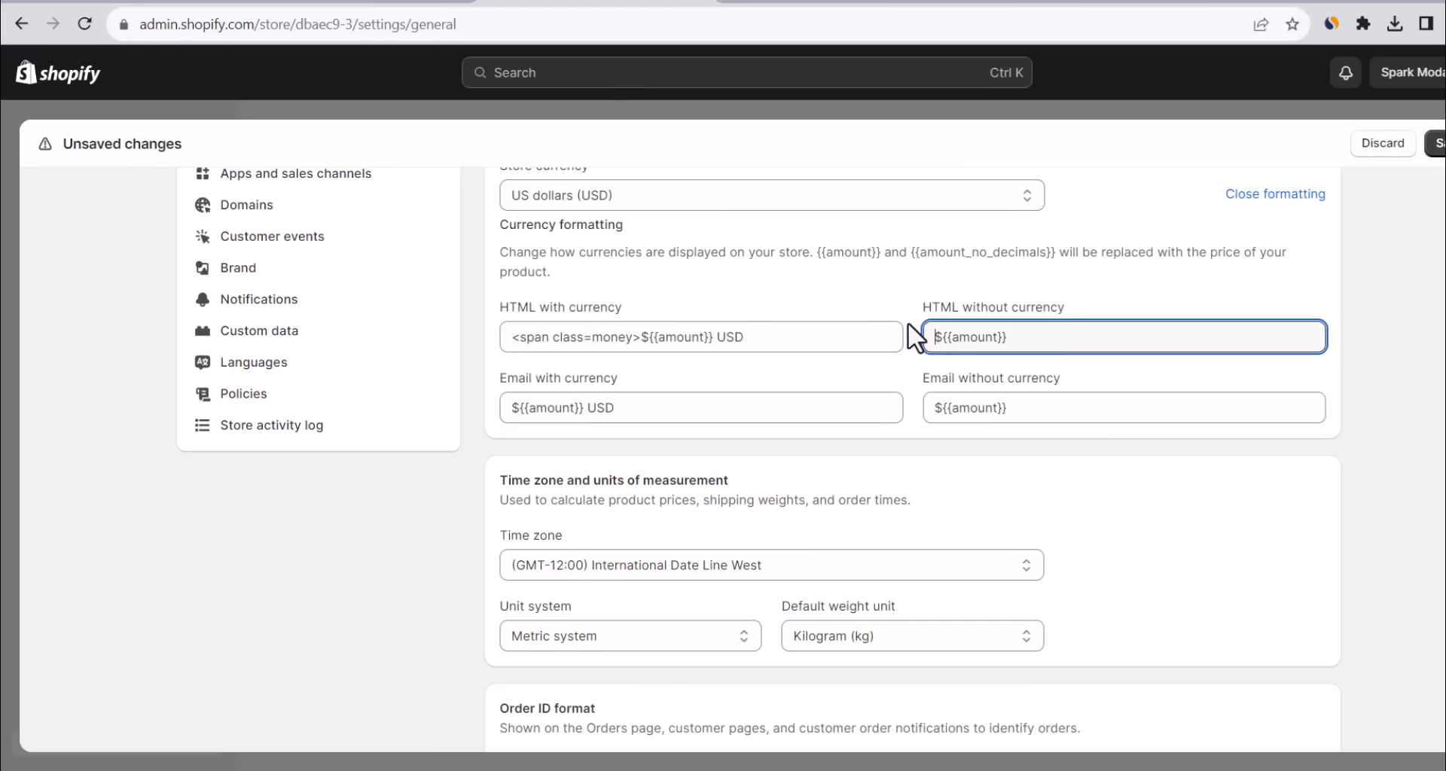
pyautogui.write('<span class=money>')
# Append the closing </span> tag to both HTML formats, save, and return to admin Home.
pyautogui.click(783, 8)
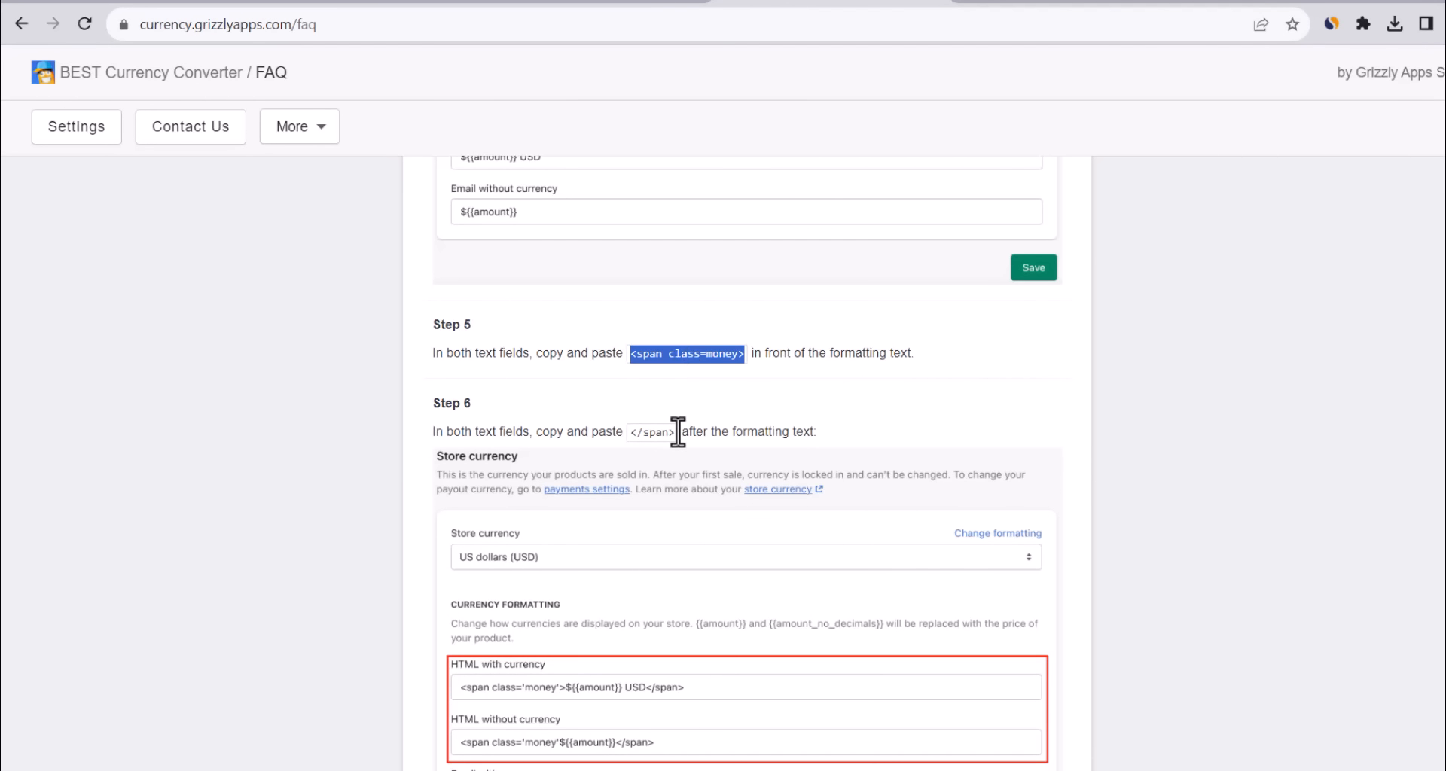
pyautogui.scroll(-1, 678, 432)
pyautogui.scroll(1, 677, 433)
pyautogui.moveTo(631, 432); pyautogui.dragTo(670, 433)
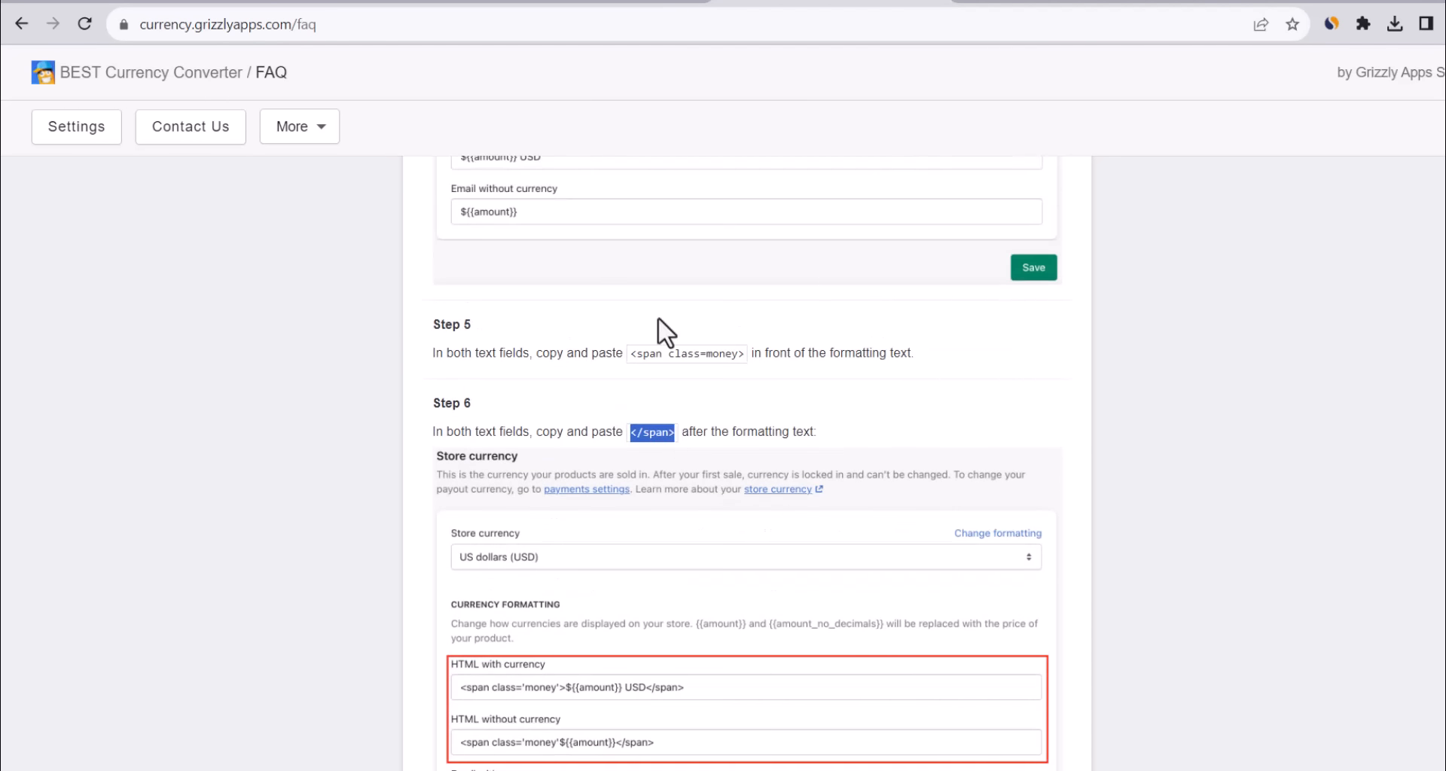
pyautogui.click(595, 8)
pyautogui.click(782, 336)
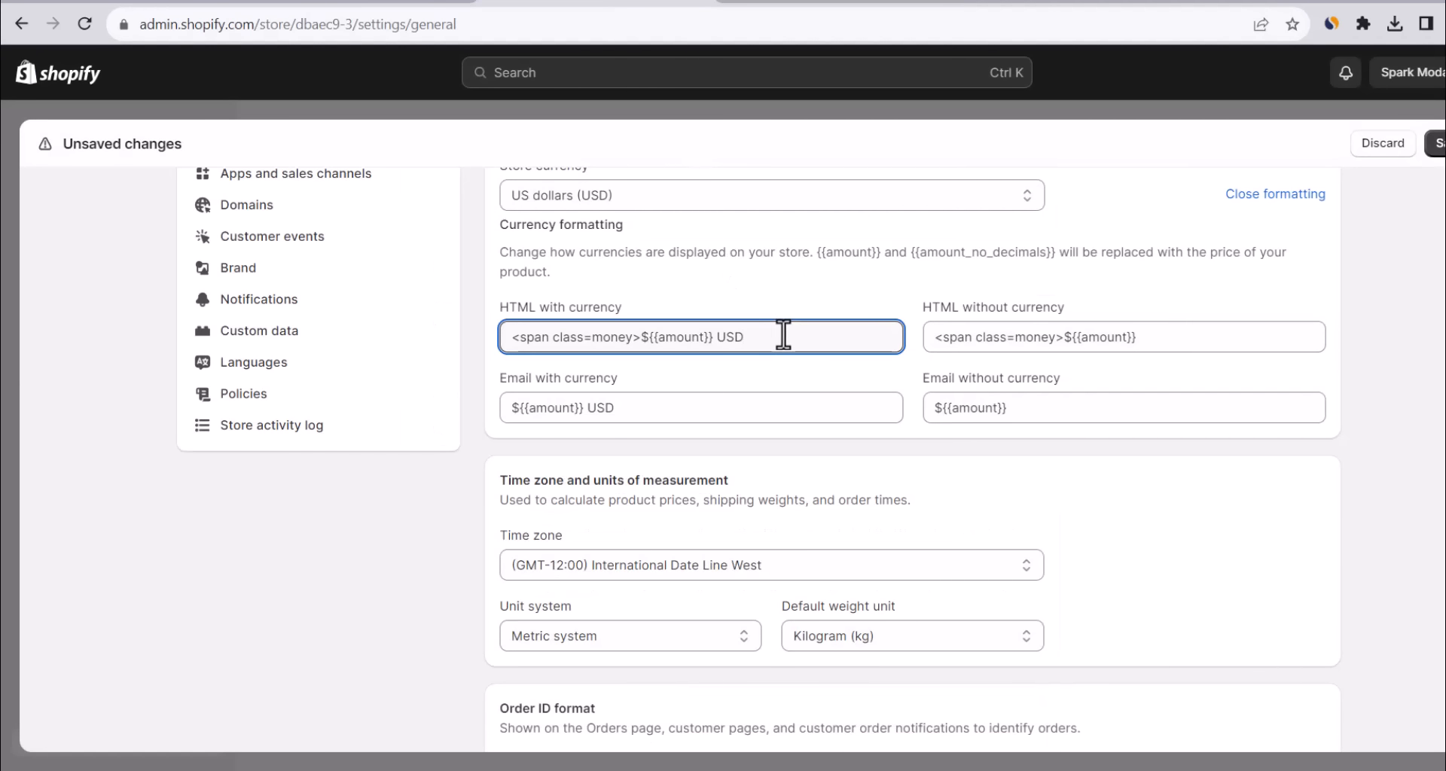
pyautogui.write('</span>')
pyautogui.click(1180, 336)
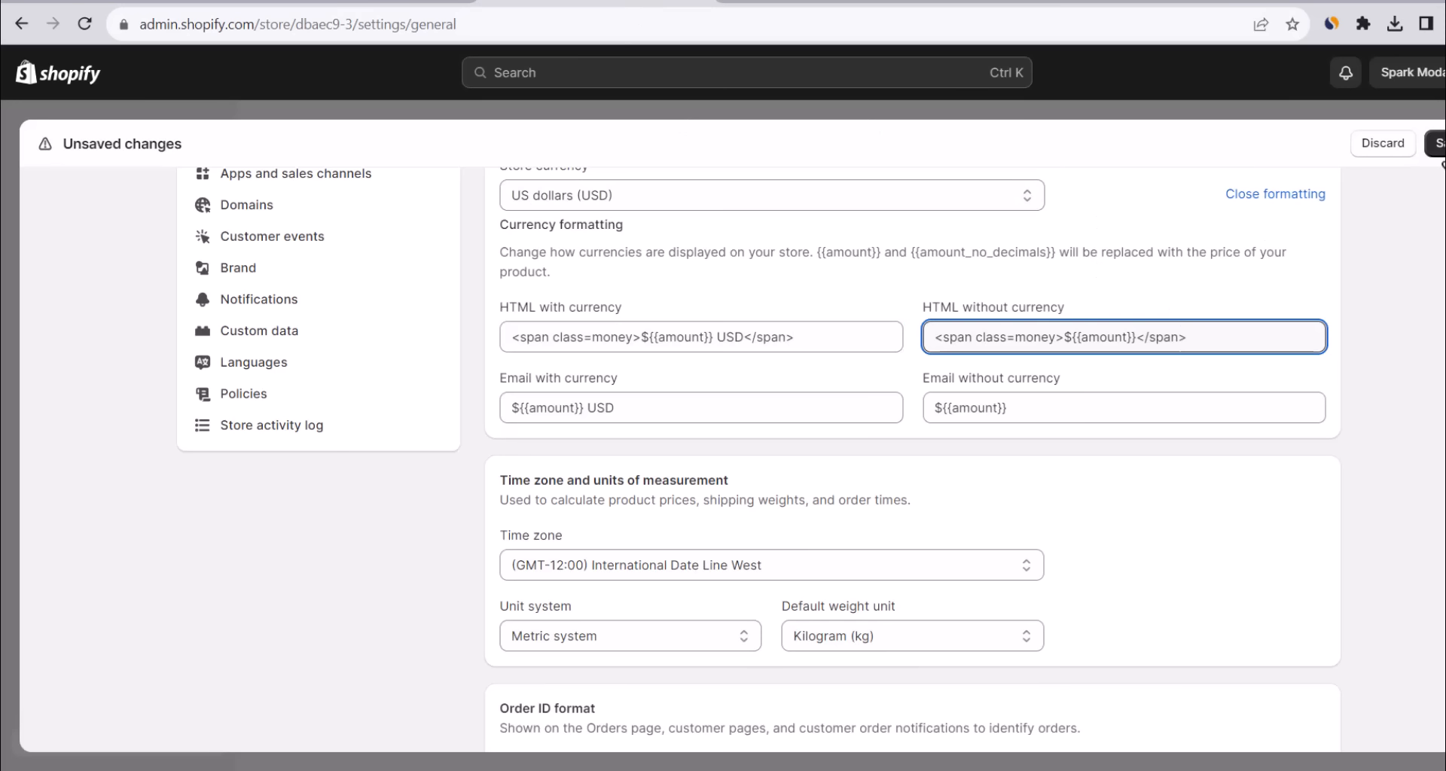
pyautogui.click(1440, 151)
pyautogui.click(1440, 151)
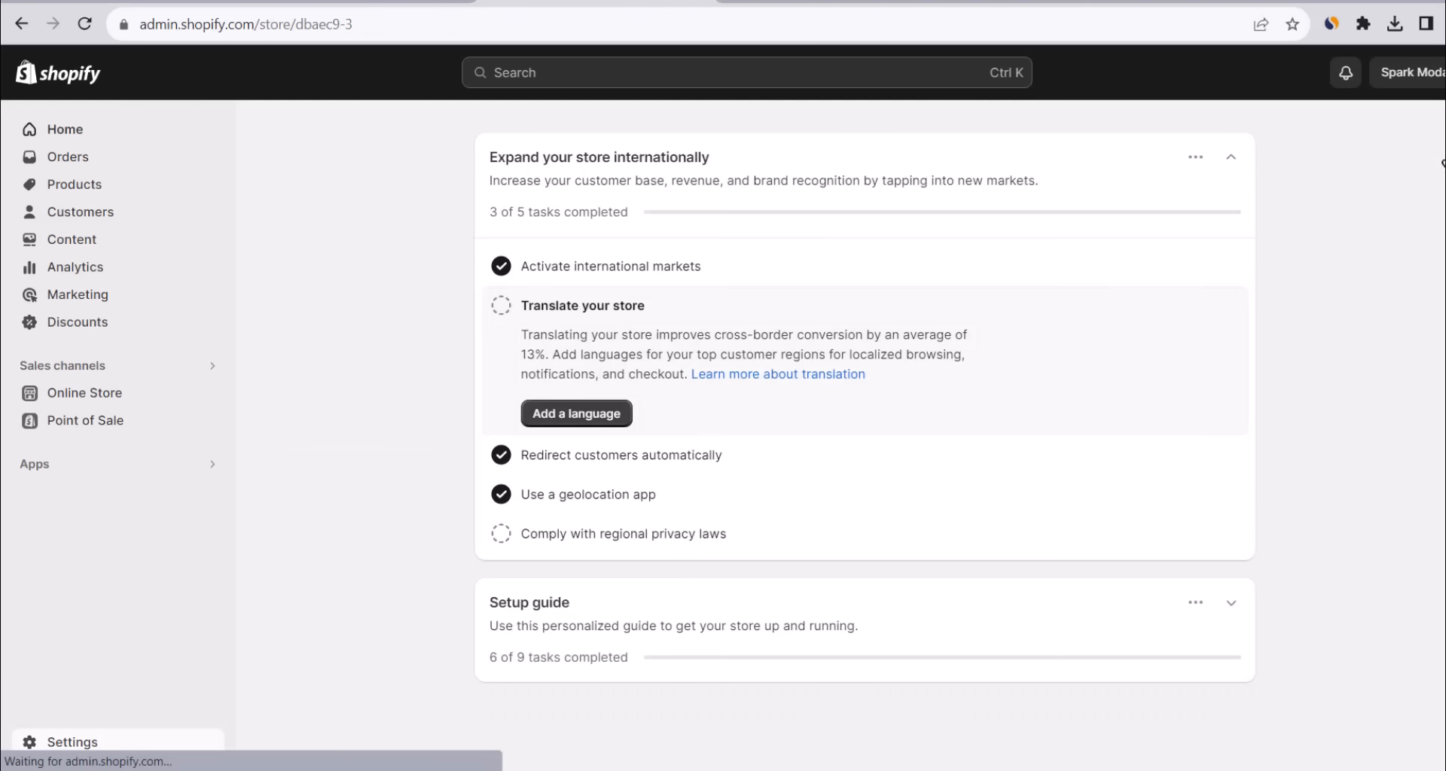
# Show the live Spark Moda storefront prices in British Pound Sterling, e.g. £43.02 GBP.
pyautogui.click(210, 393)
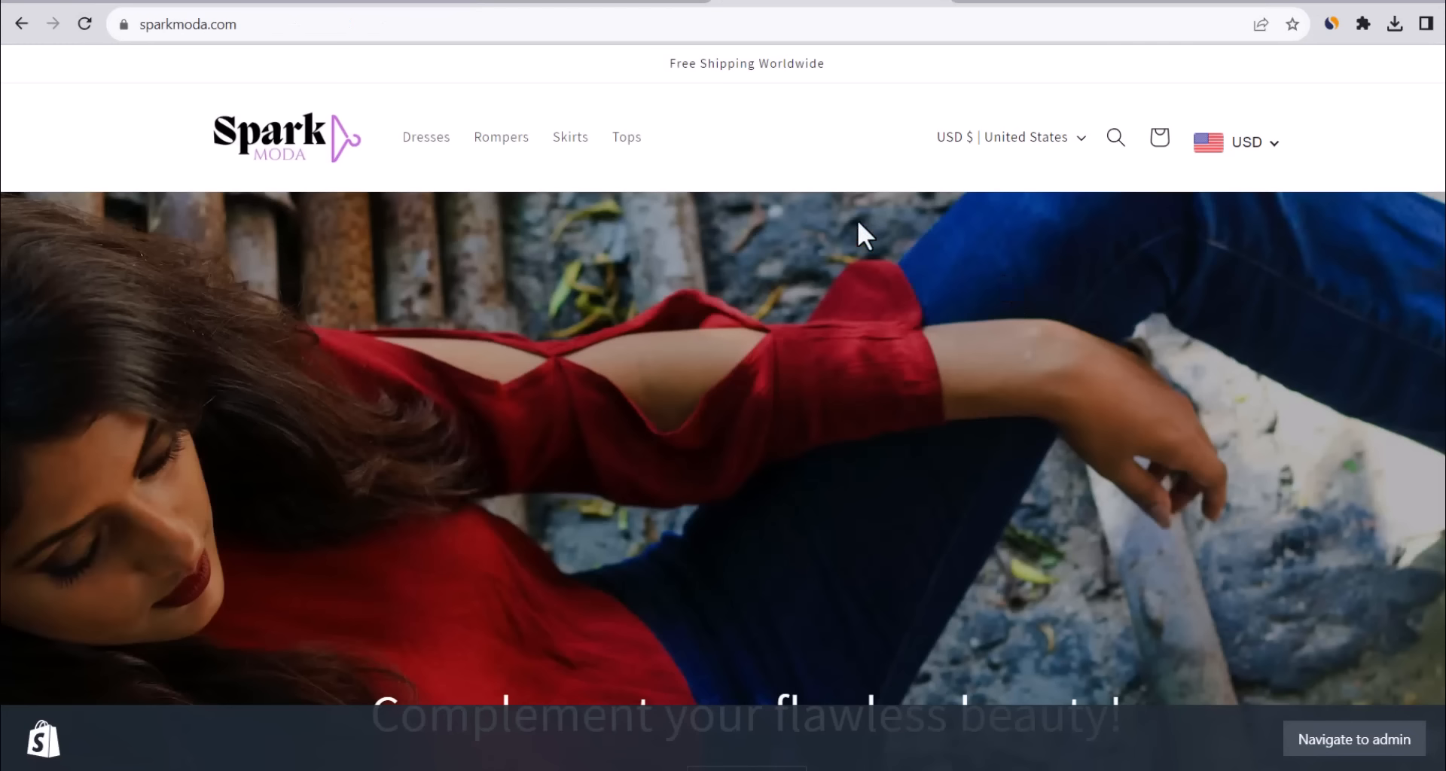
pyautogui.scroll(-8, 807, 187)
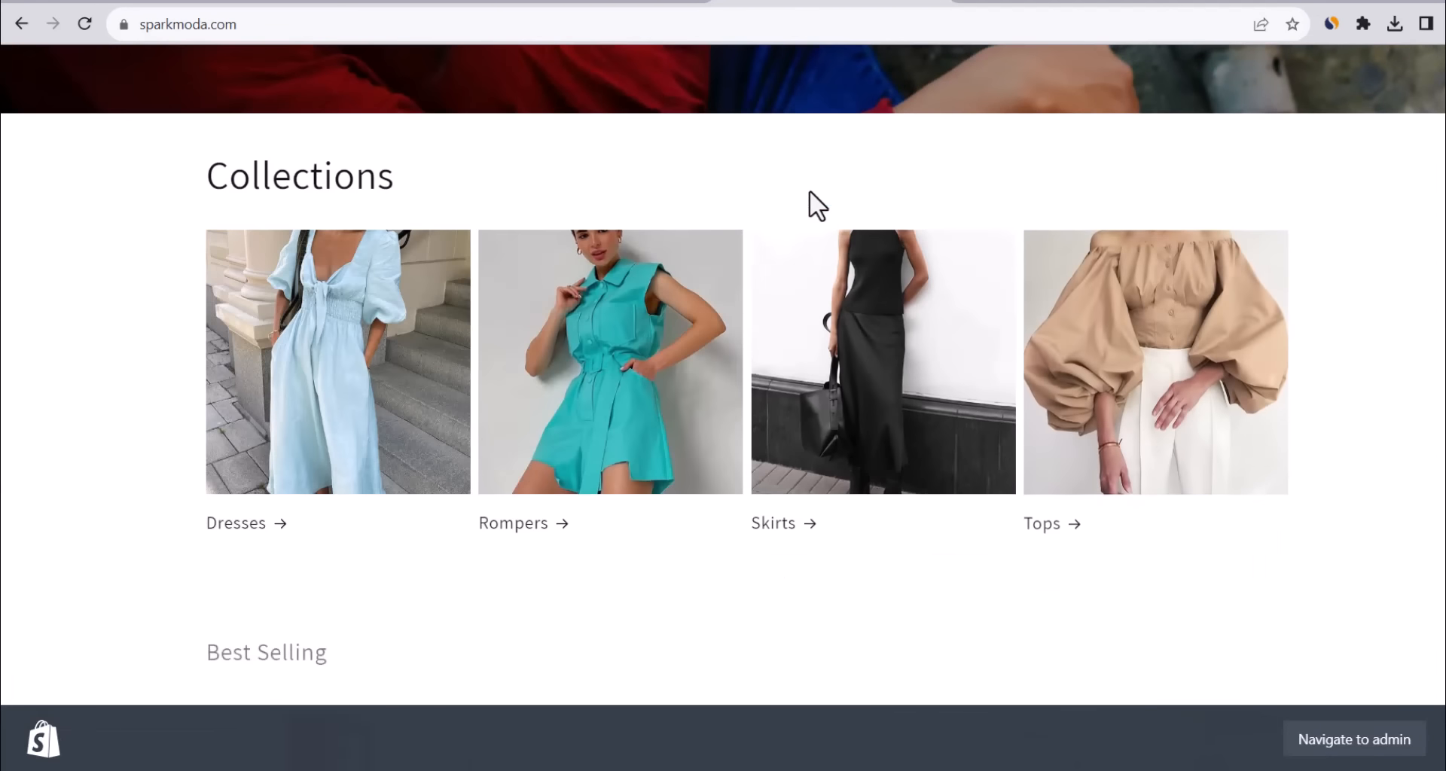
pyautogui.scroll(-5, 550, 426)
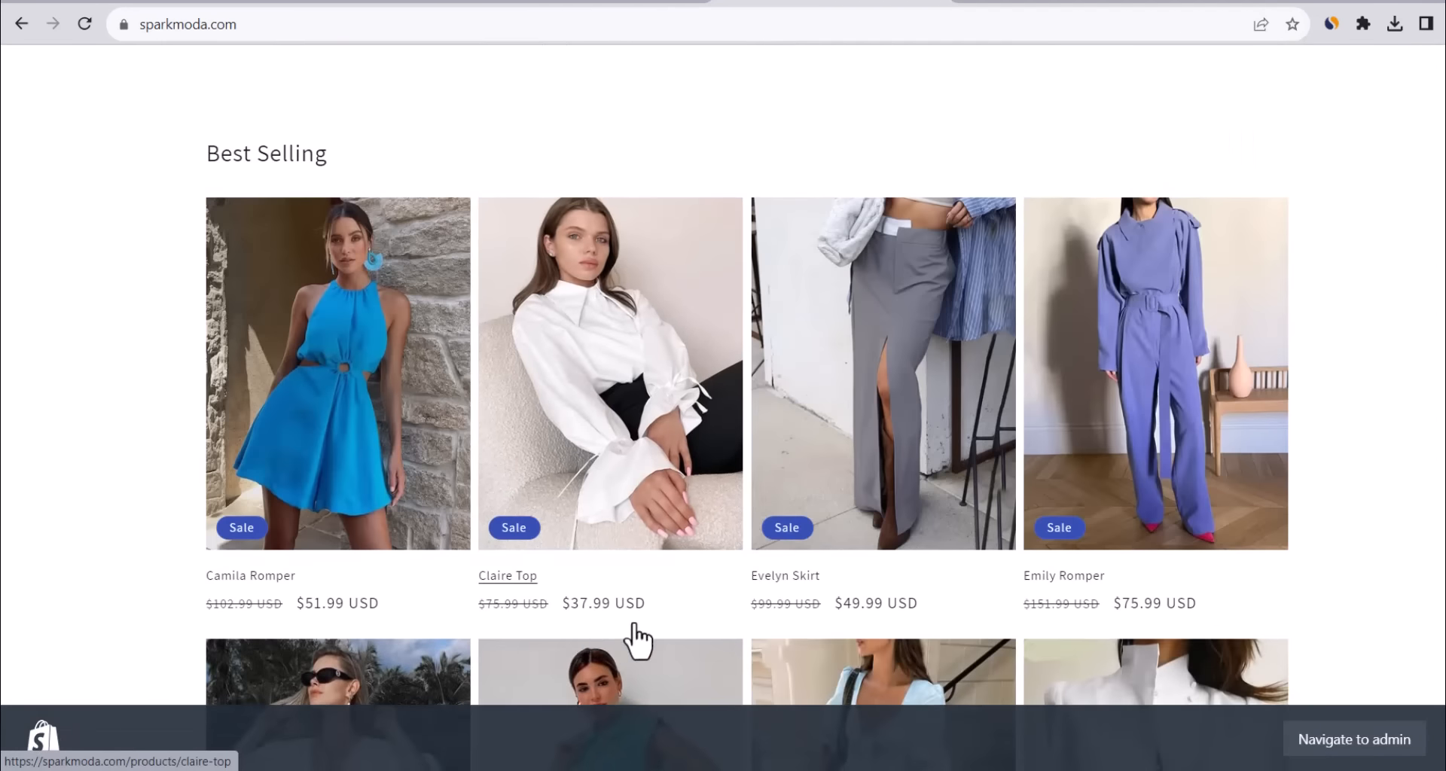
pyautogui.scroll(13, 1144, 599)
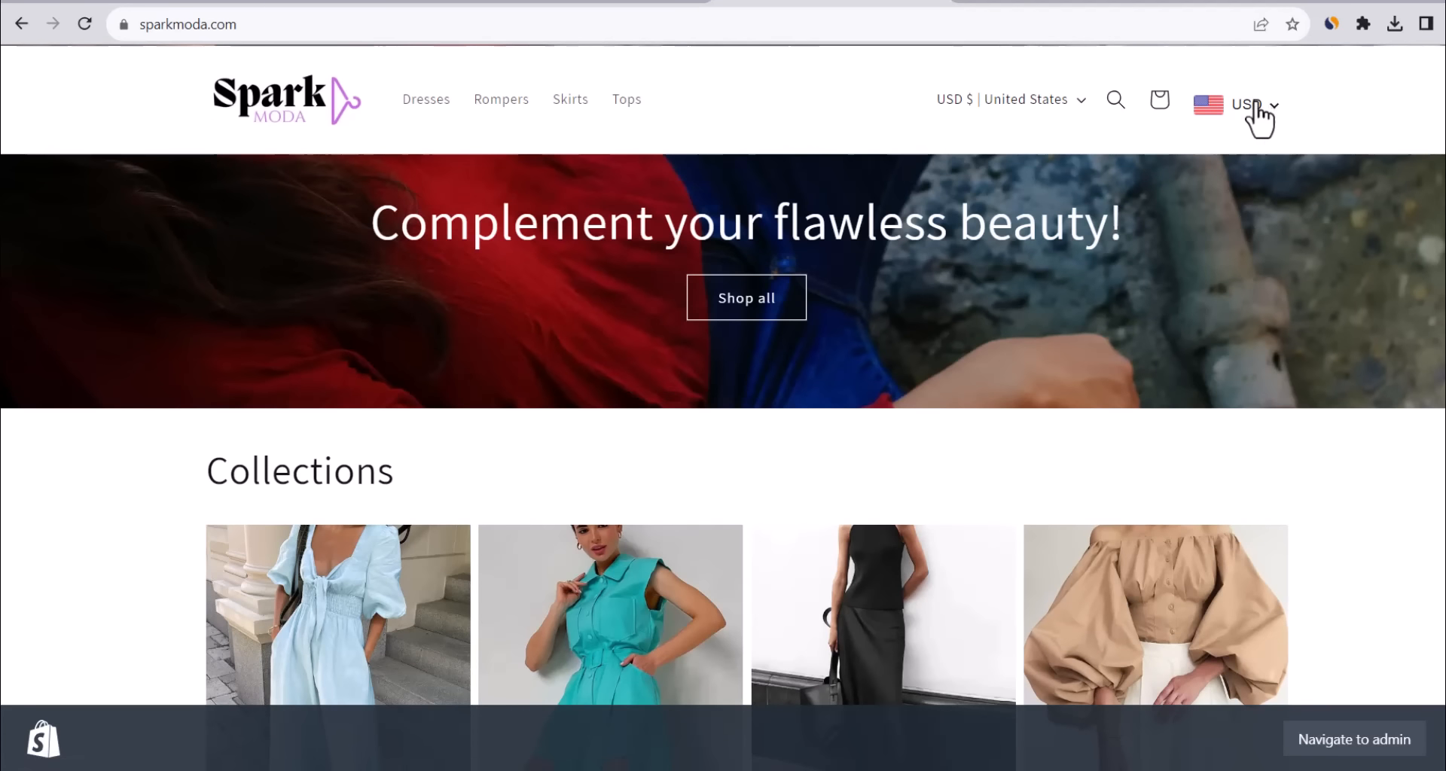
pyautogui.click(1251, 105)
pyautogui.click(1085, 222)
pyautogui.scroll(-12, 908, 279)
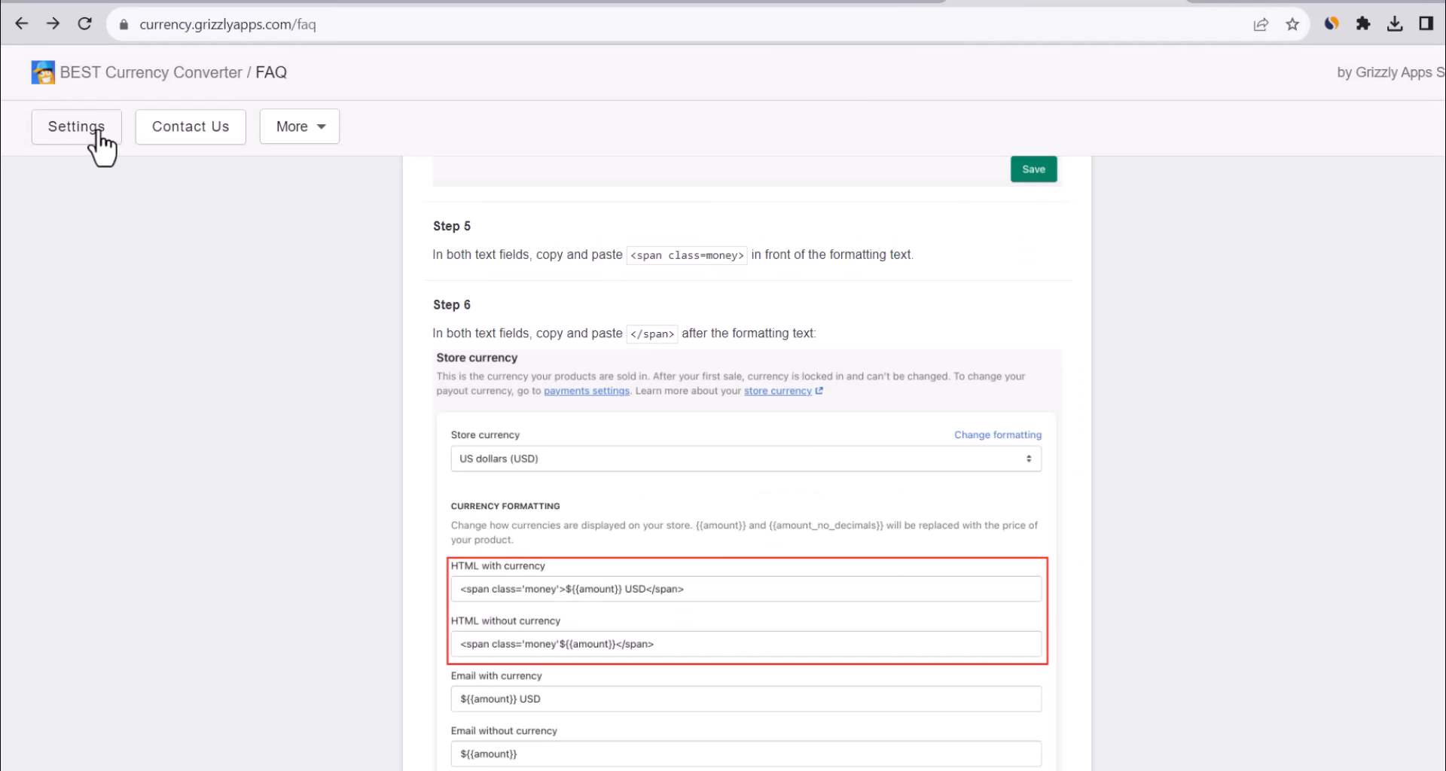
# Set Remove Decimals to Yes in the currency converter's Price Configuration.
pyautogui.click(98, 129)
pyautogui.scroll(-6, 821, 286)
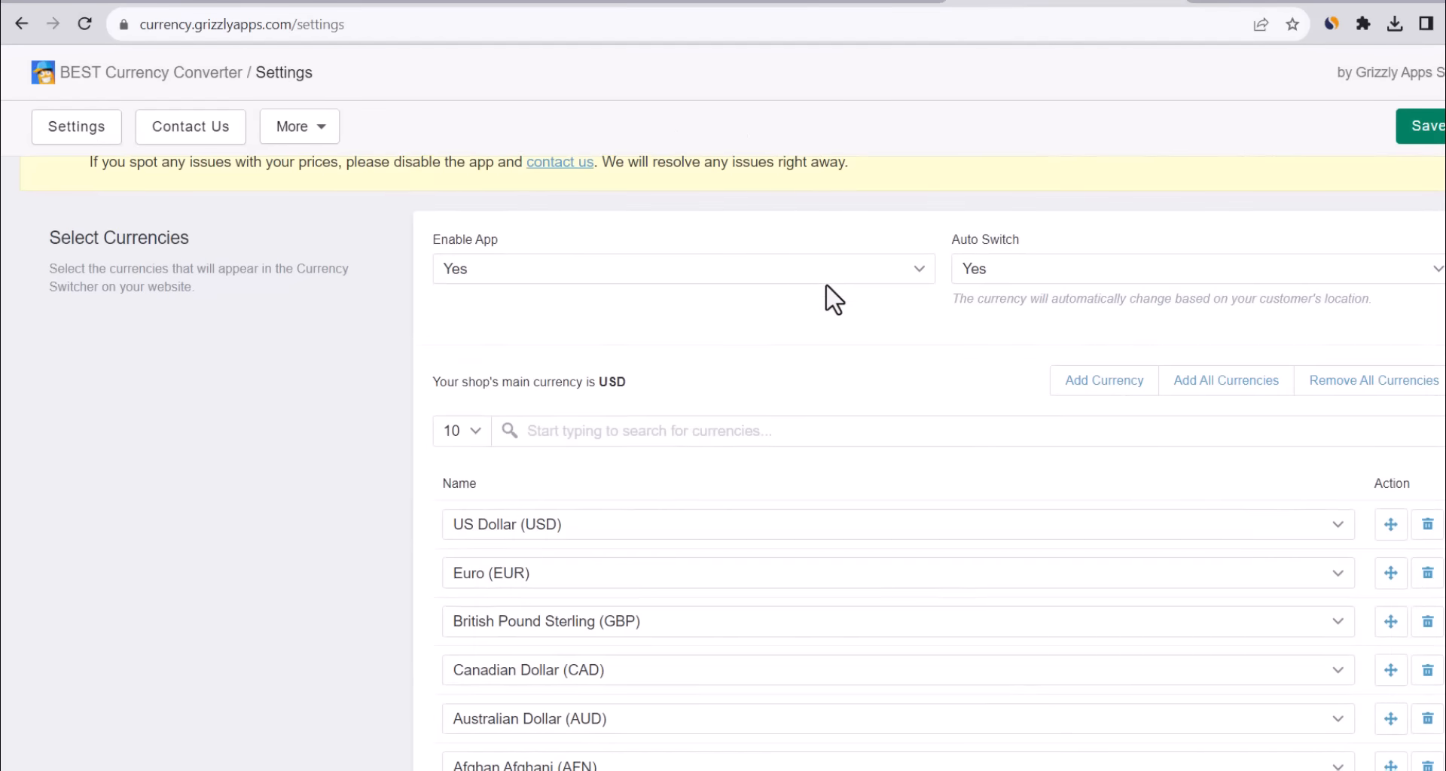
pyautogui.scroll(-14, 826, 283)
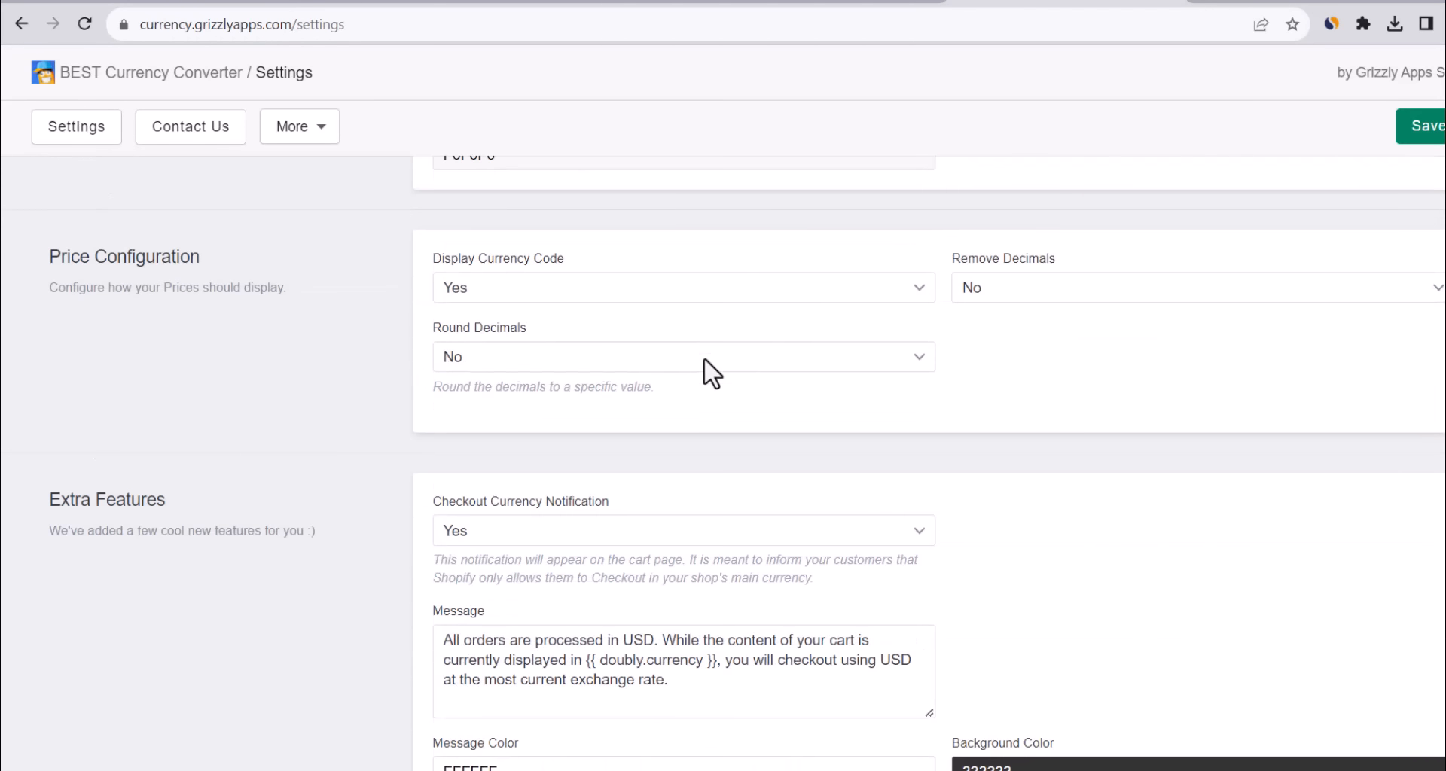
pyautogui.click(1040, 290)
pyautogui.click(1032, 309)
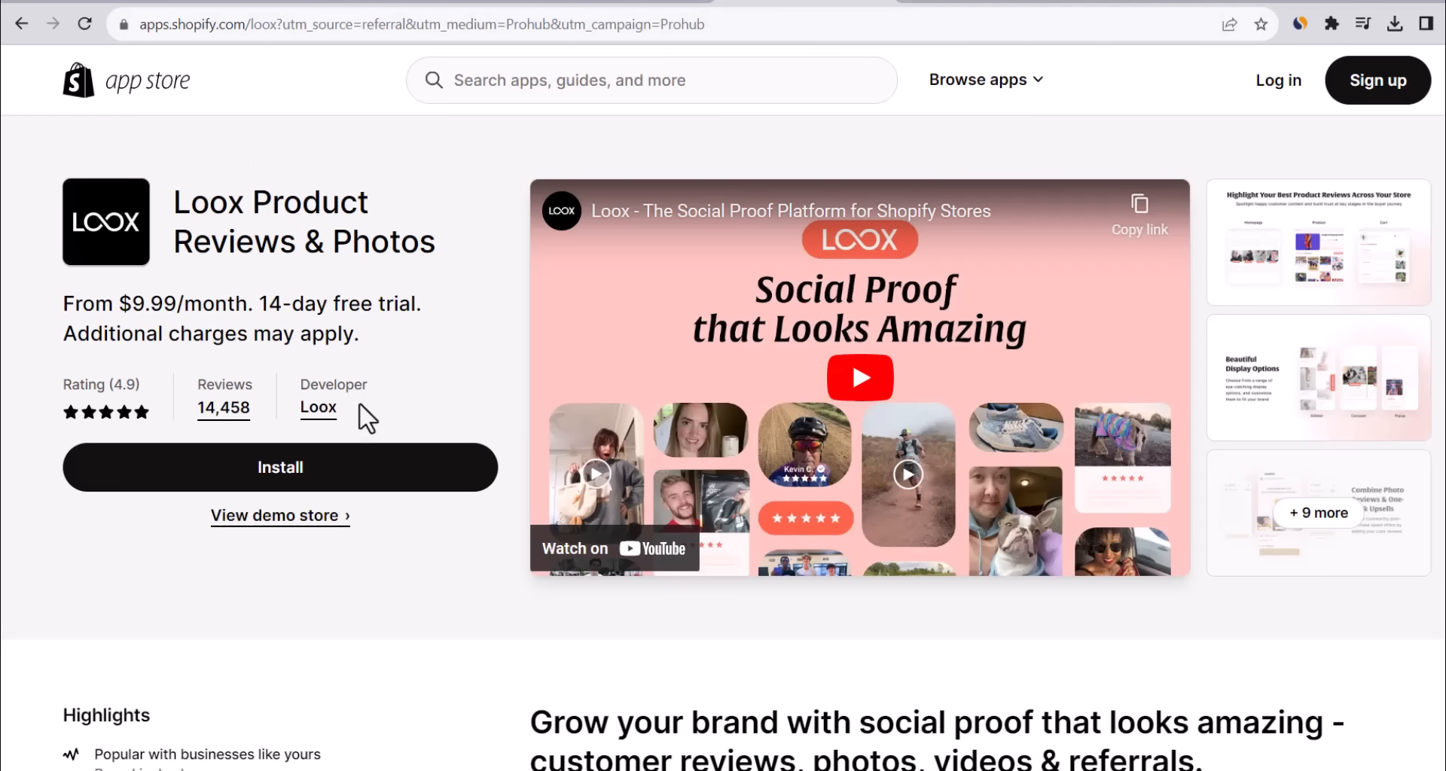
# Install Loox on the store and approve the $14.99 Beginner plan with its 7-day trial.
pyautogui.click(369, 481)
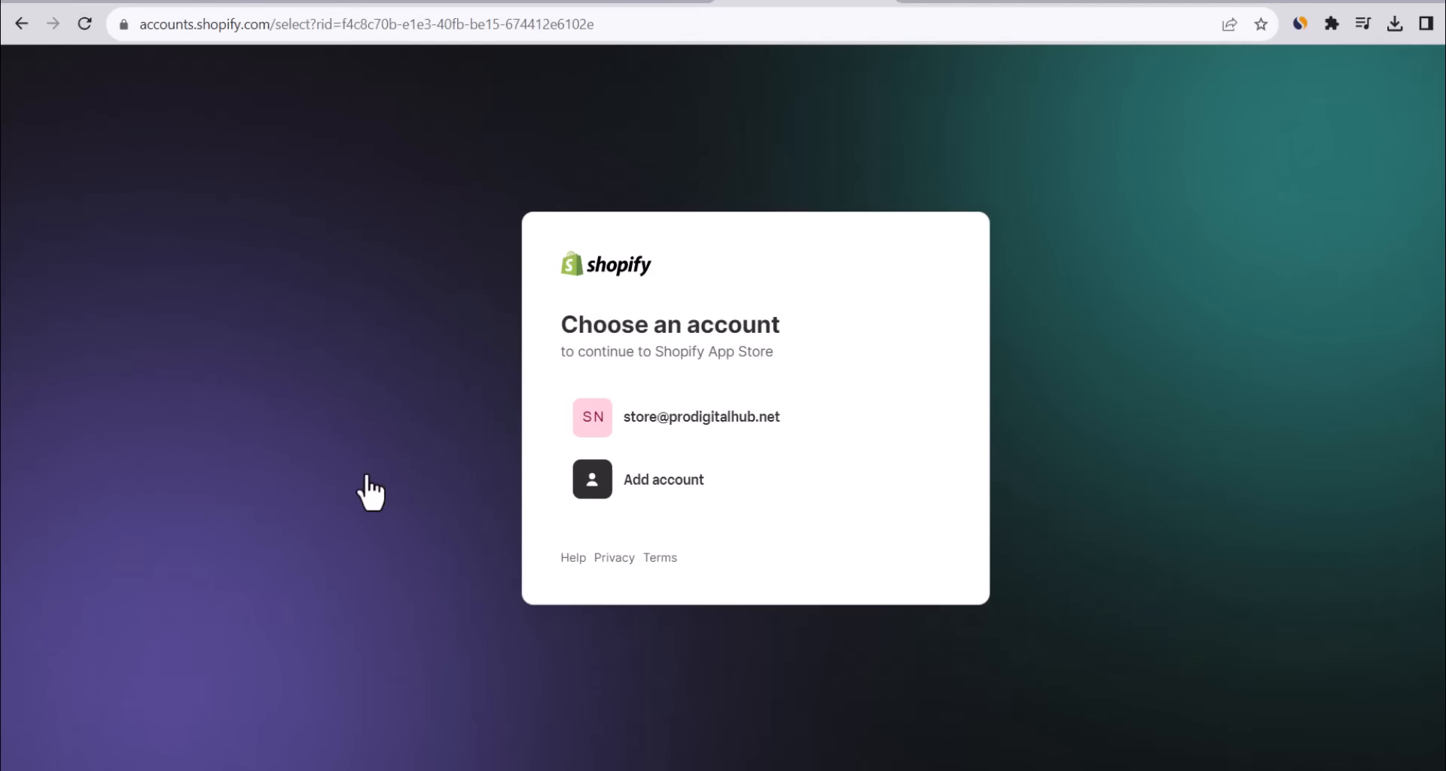
pyautogui.click(654, 425)
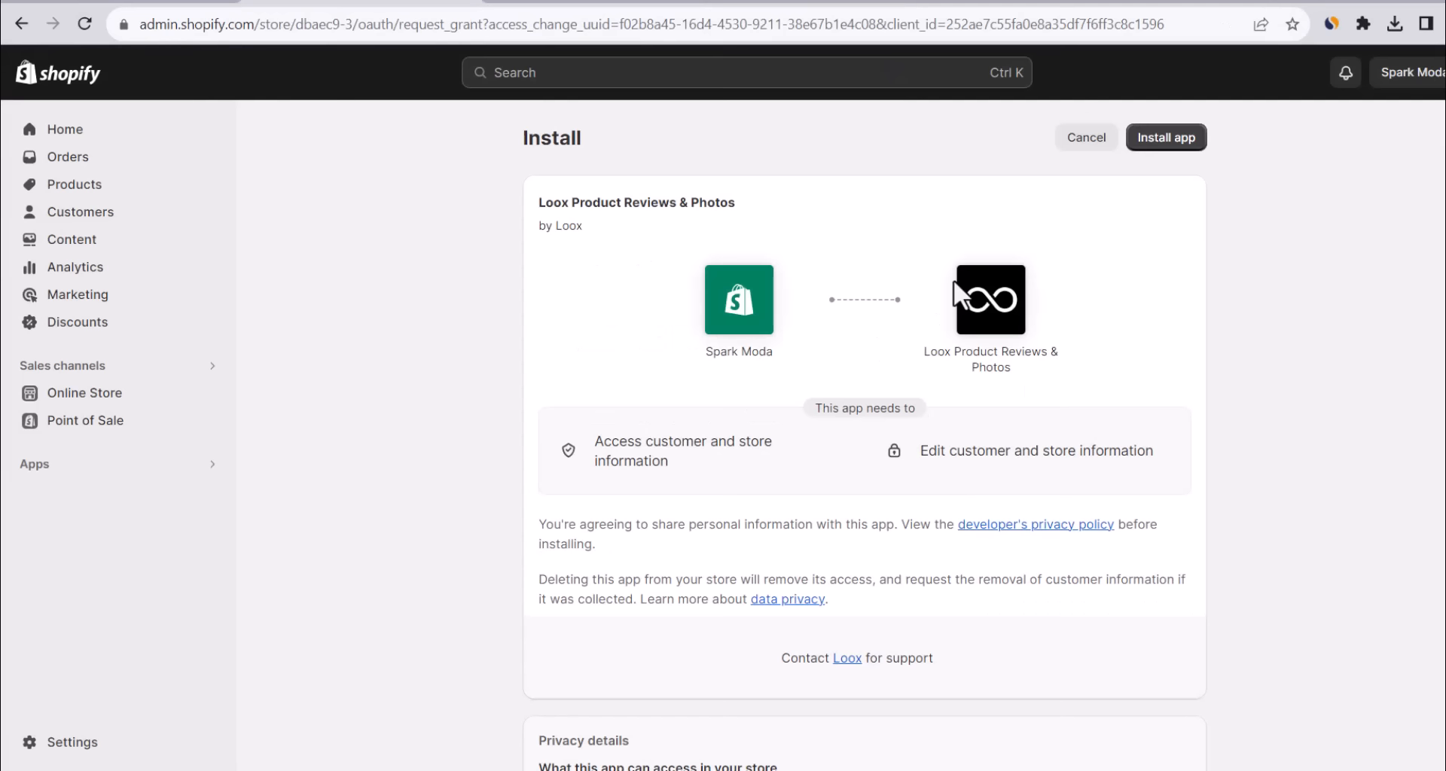
pyautogui.click(1170, 149)
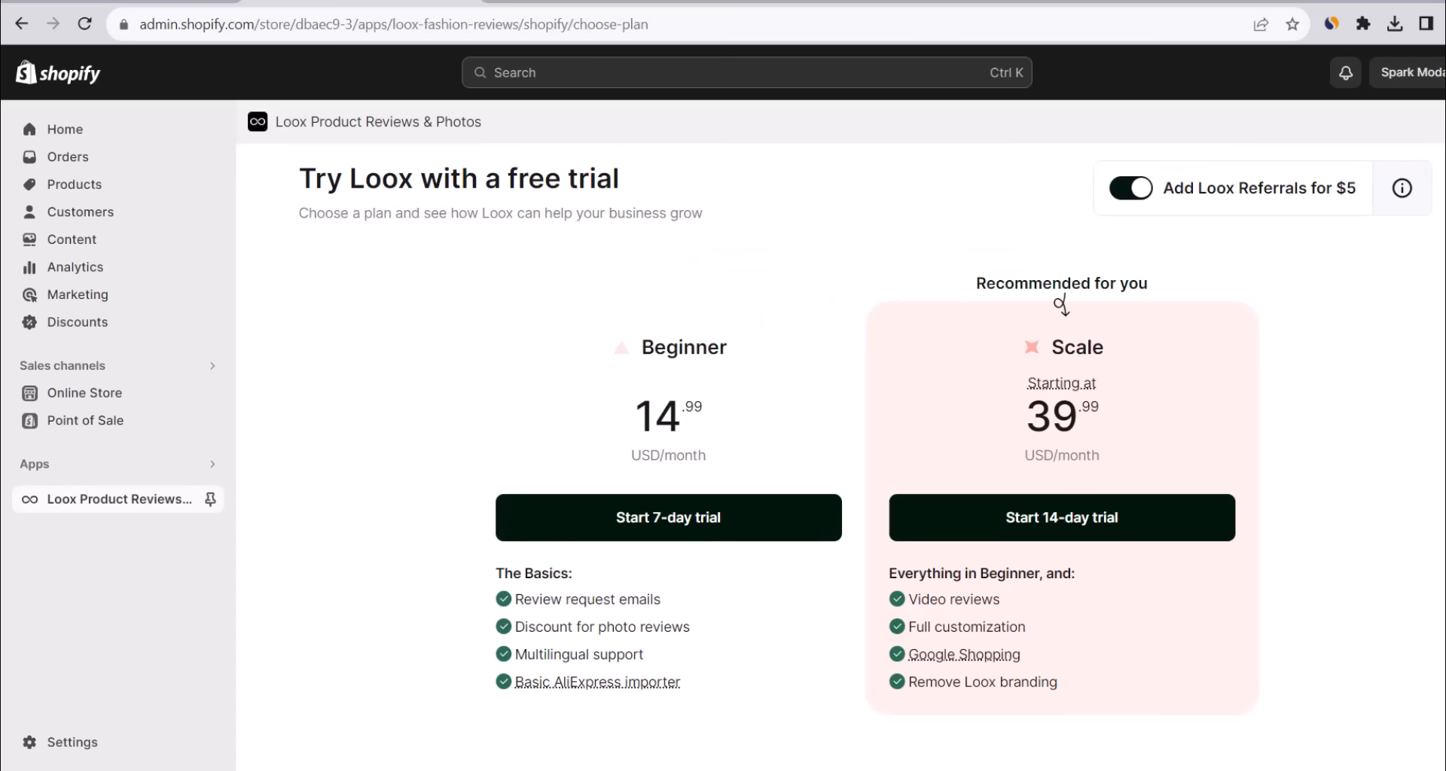
pyautogui.click(683, 532)
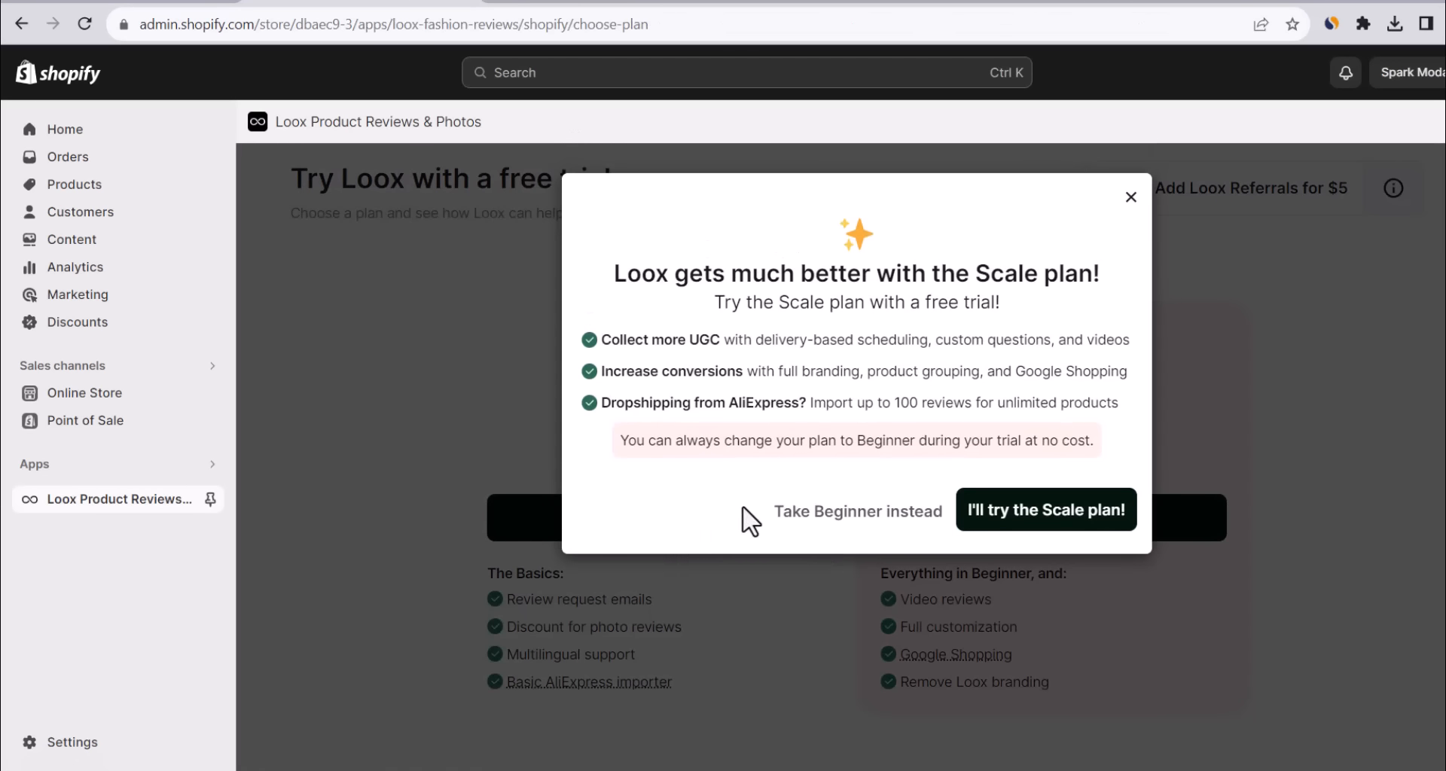
pyautogui.click(853, 512)
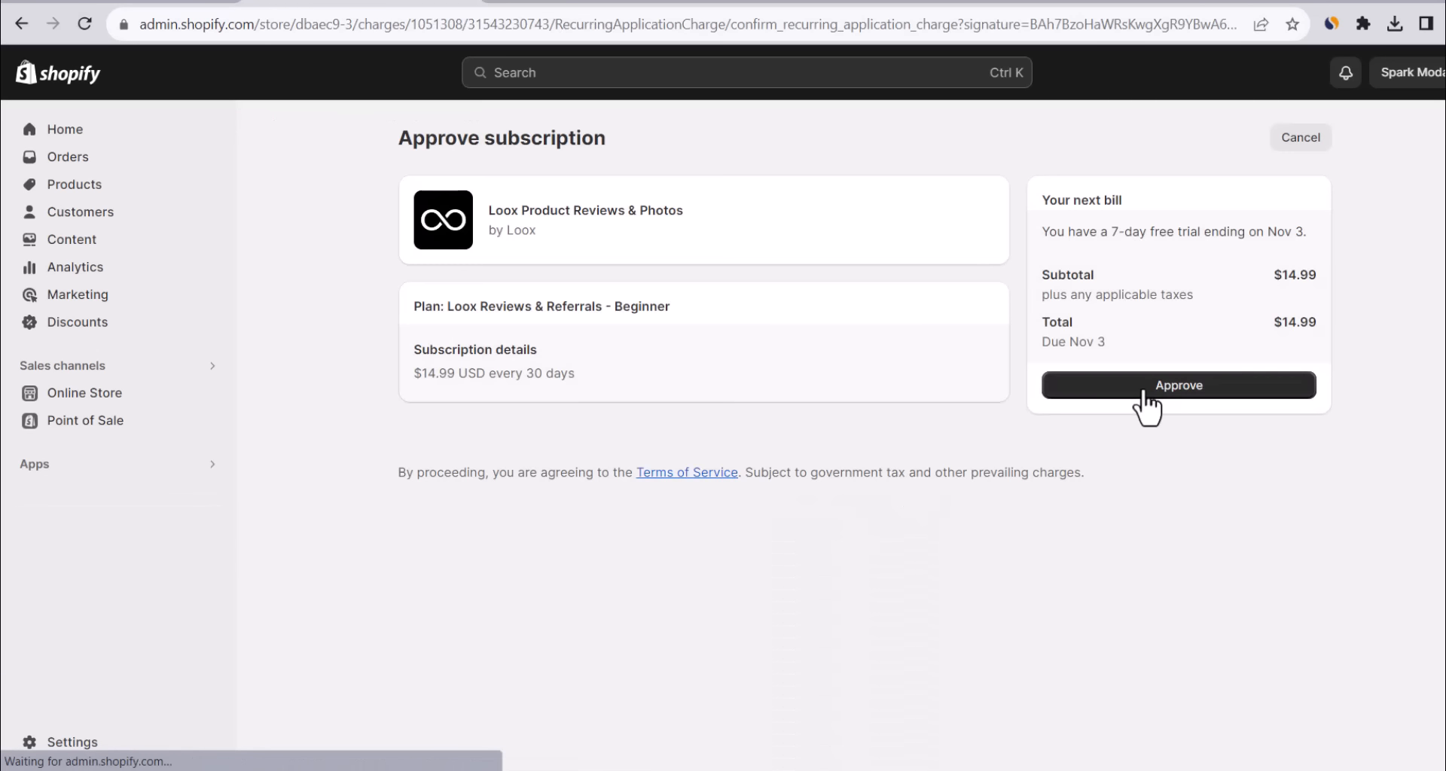
pyautogui.click(1144, 393)
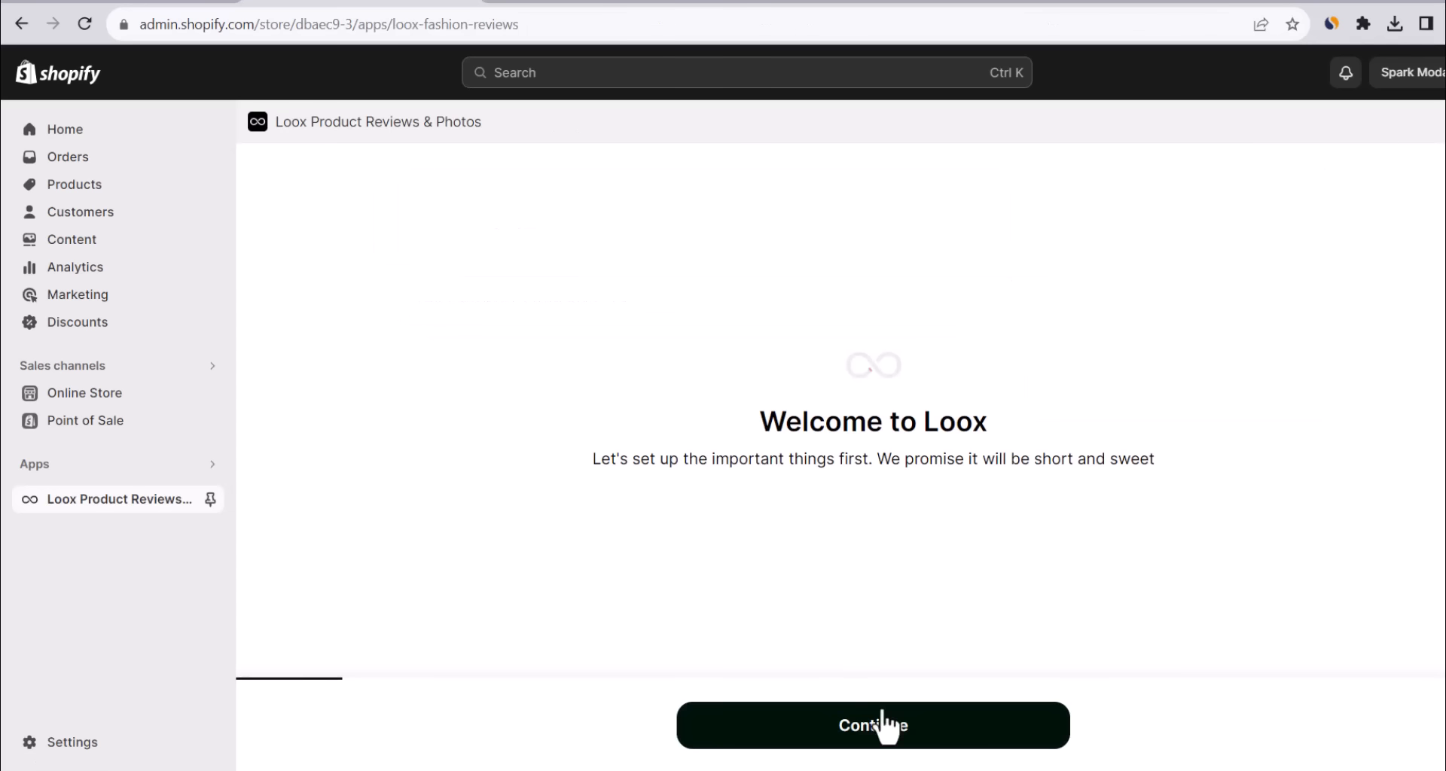
# Enable the Loox Core Script in the store's theme and continue the setup.
pyautogui.click(885, 725)
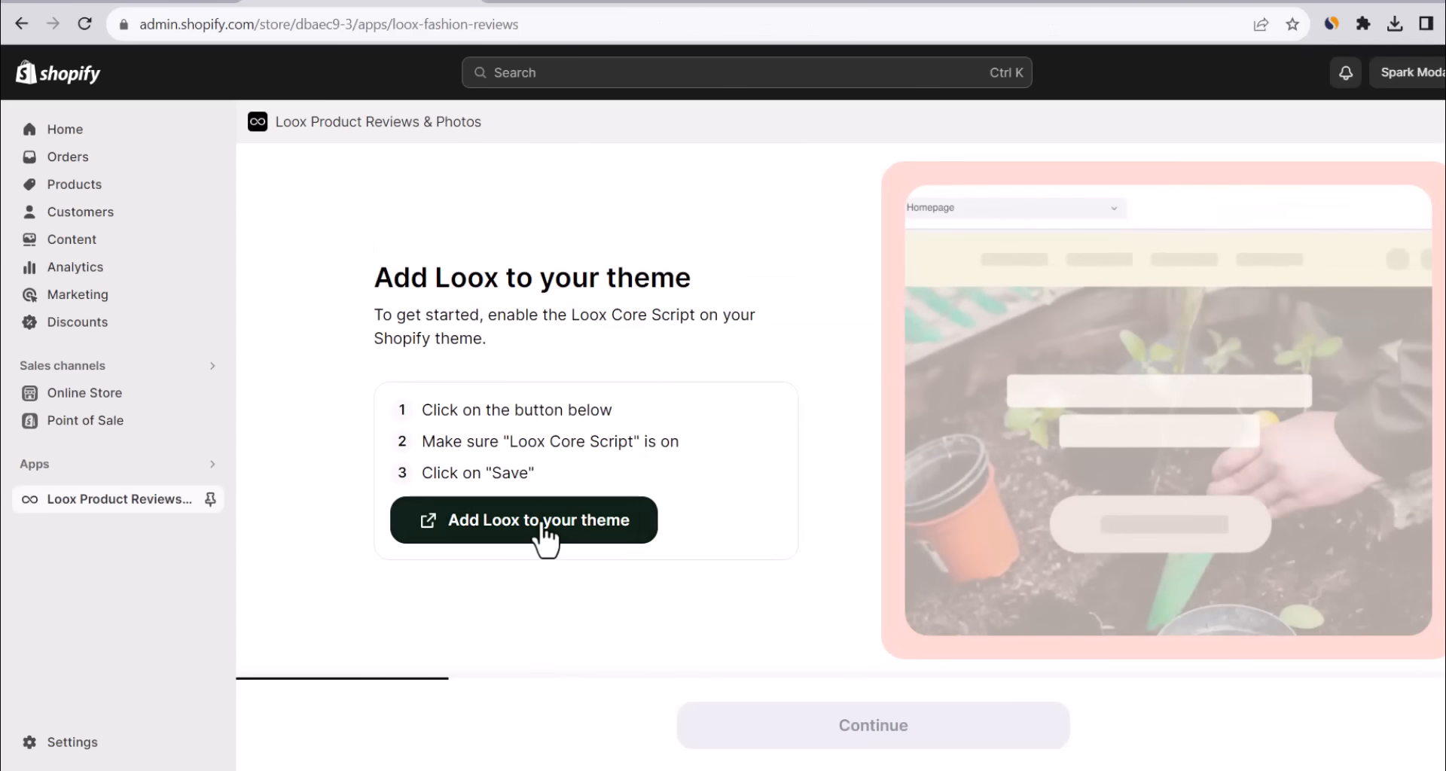
pyautogui.click(543, 531)
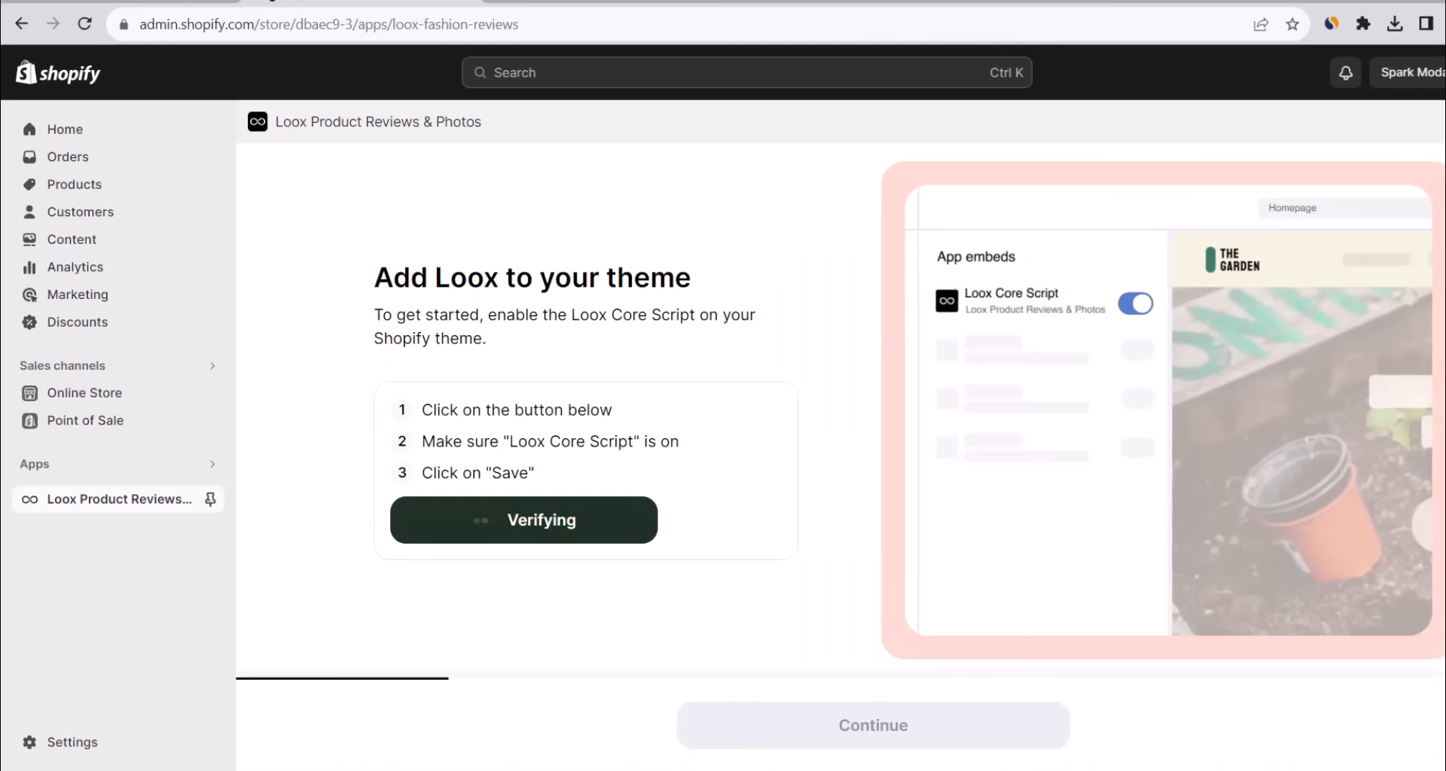
pyautogui.click(273, 4)
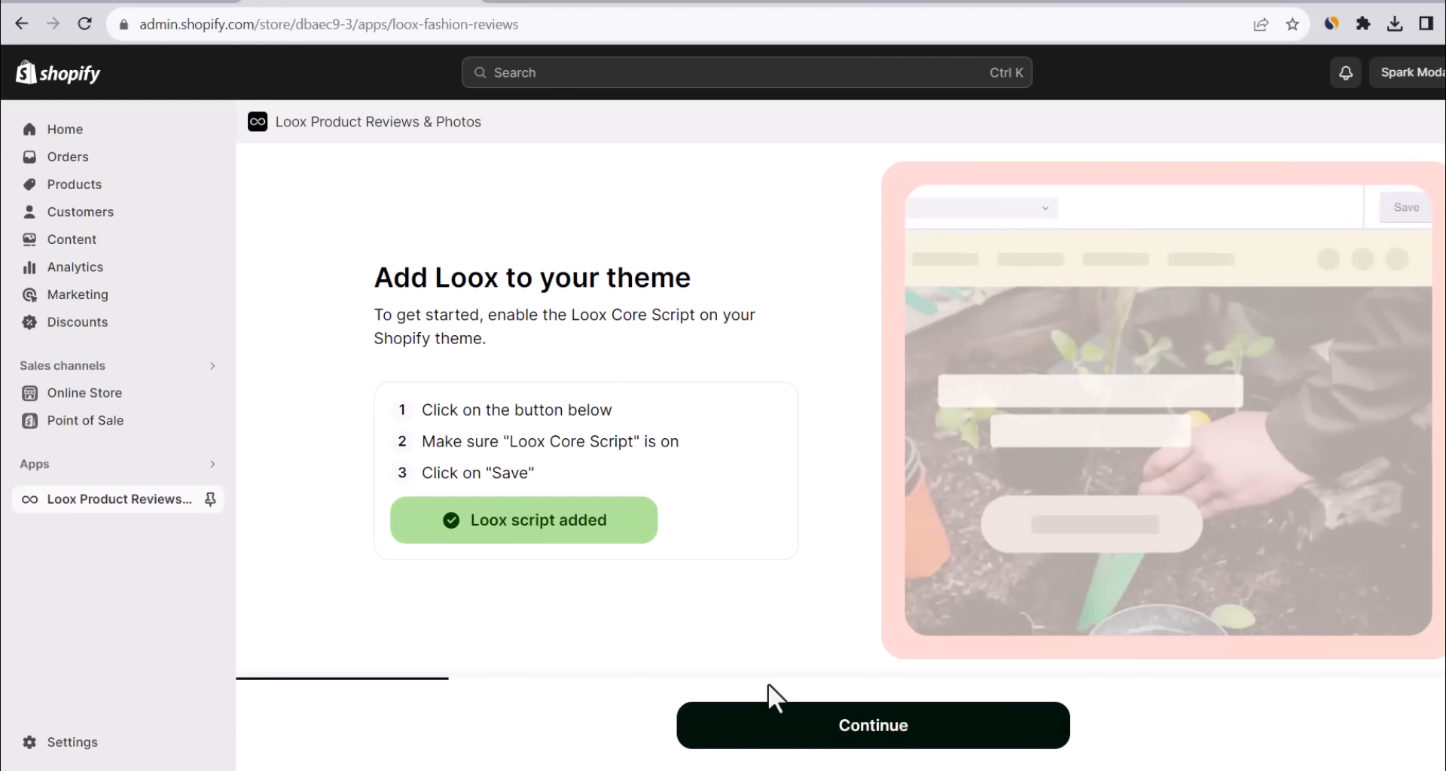
pyautogui.click(805, 732)
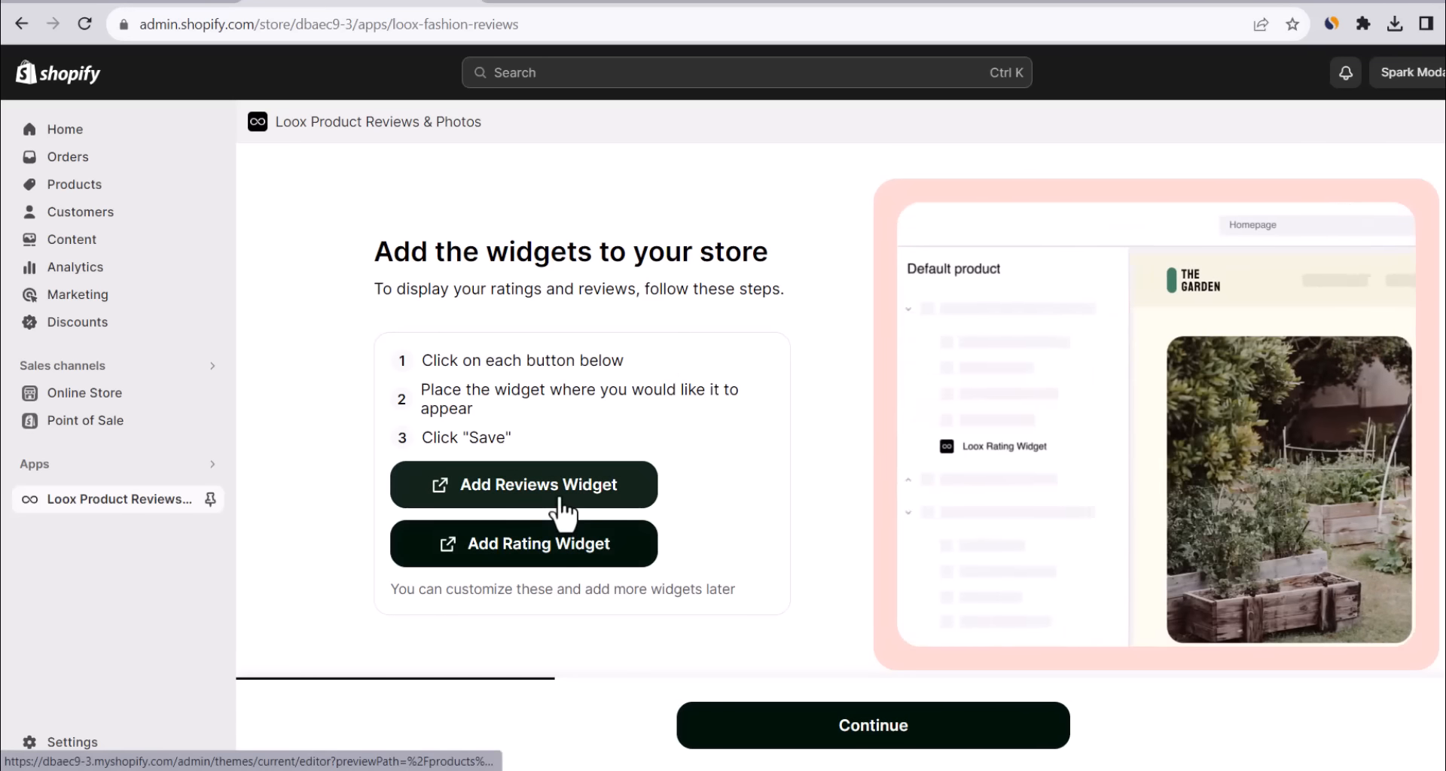
# Add the Loox Reviews widget to the product page and preview its reviews popup.
pyautogui.click(560, 498)
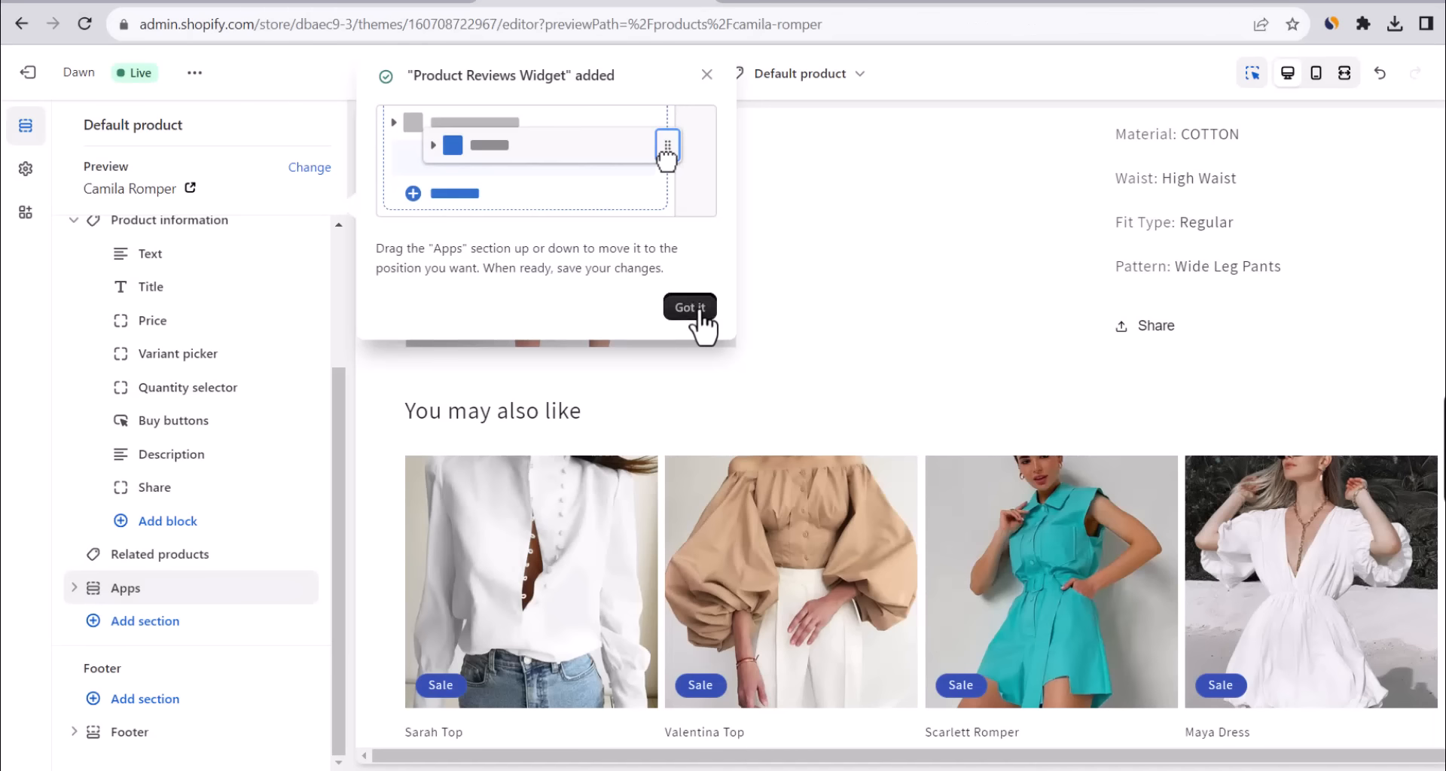
pyautogui.click(697, 317)
pyautogui.click(1444, 450)
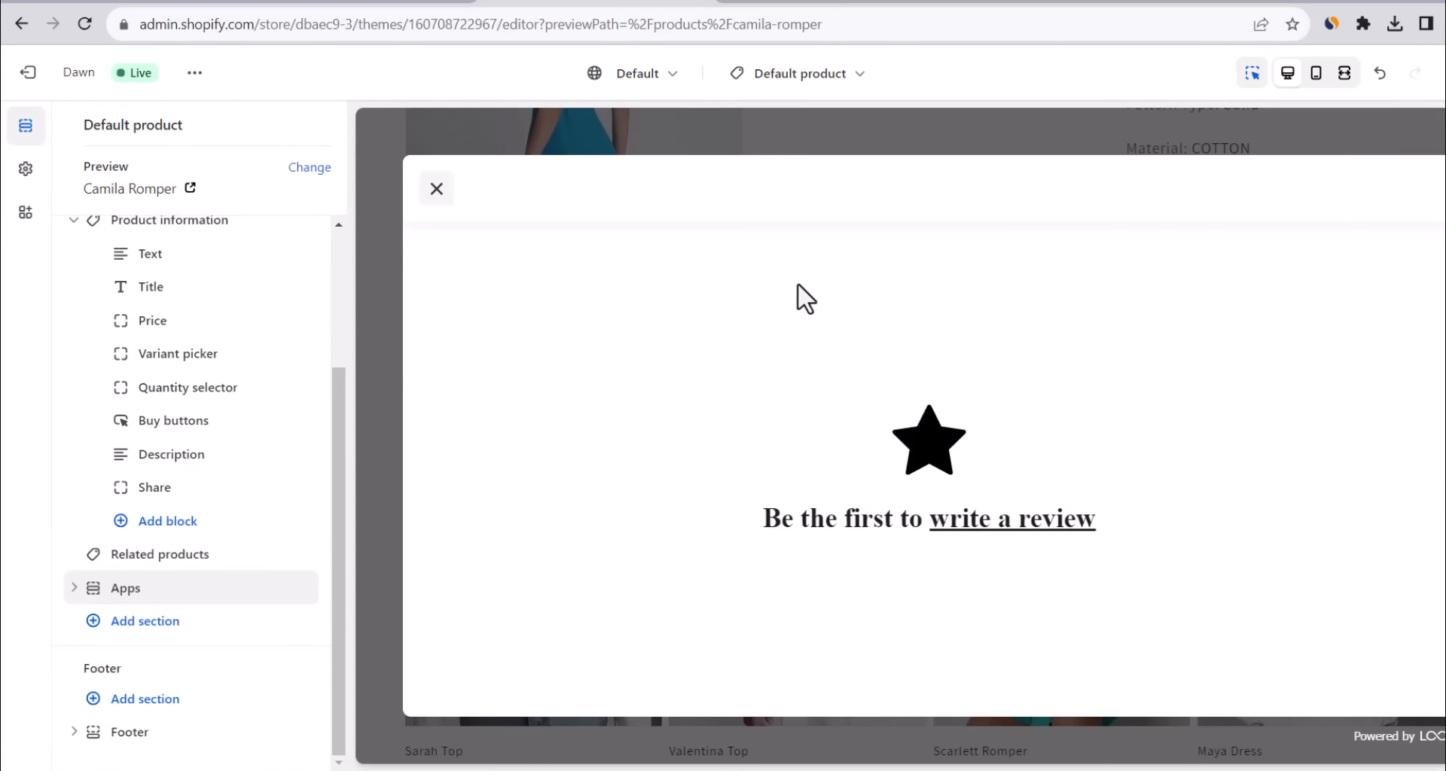
pyautogui.click(426, 194)
pyautogui.click(73, 588)
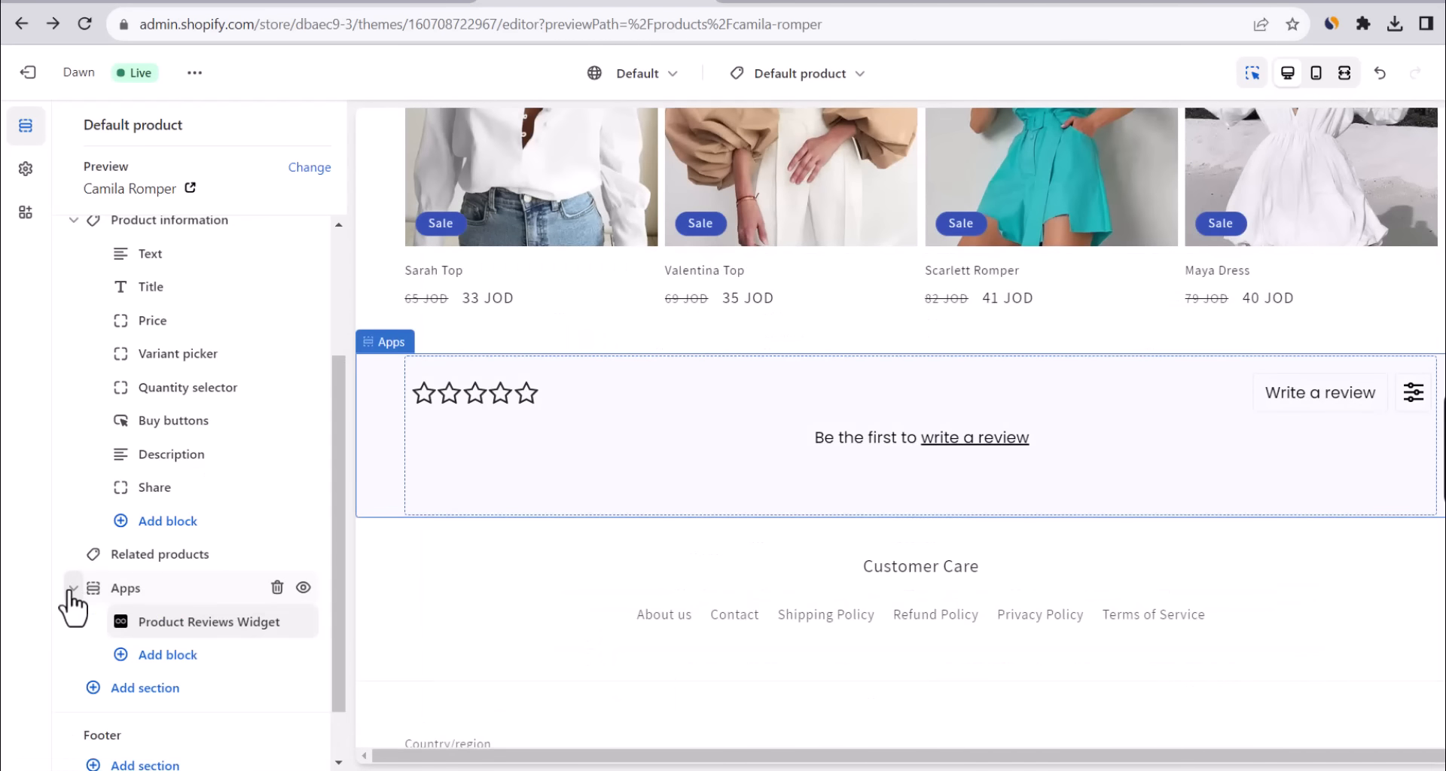
pyautogui.click(74, 588)
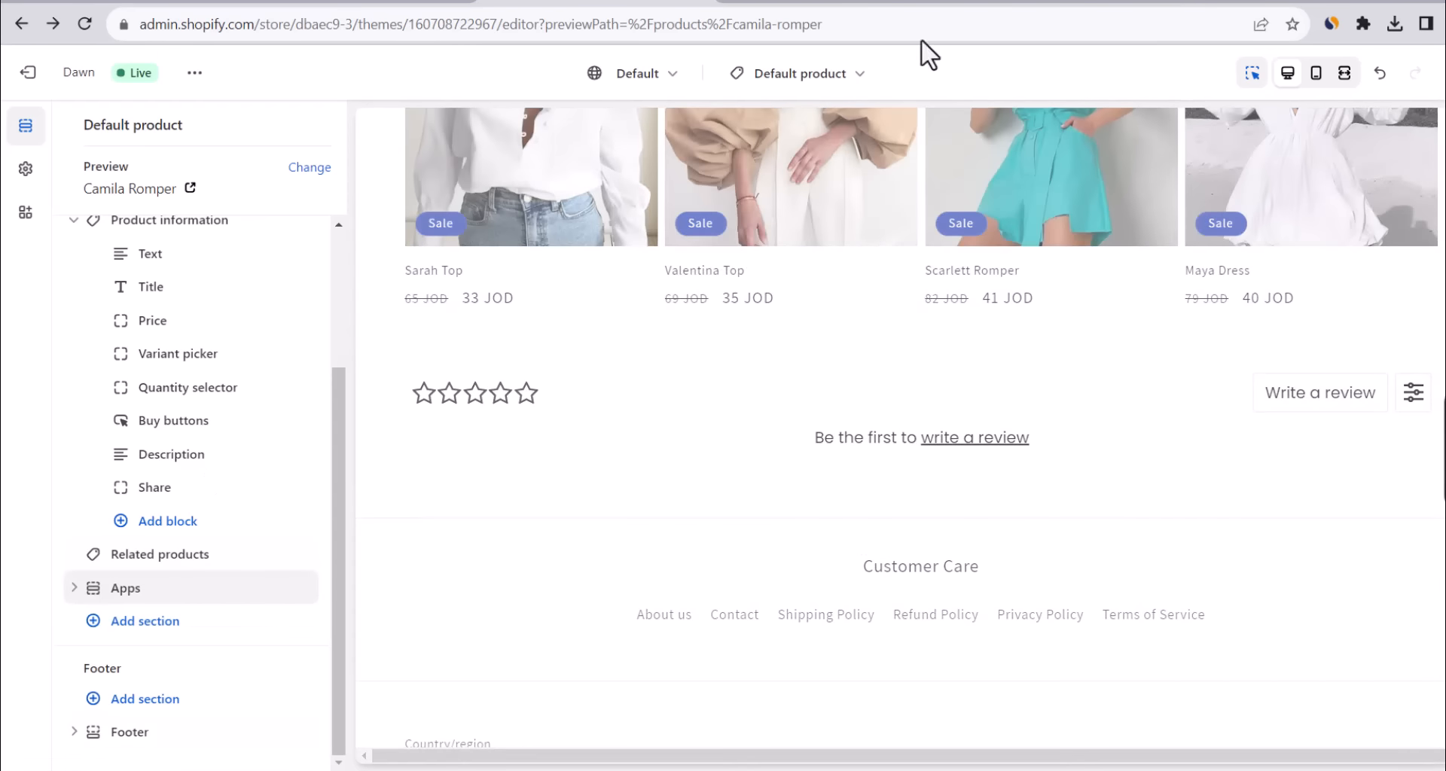
# Add the Rating widget and place it between Price and Variant picker.
pyautogui.click(346, 1)
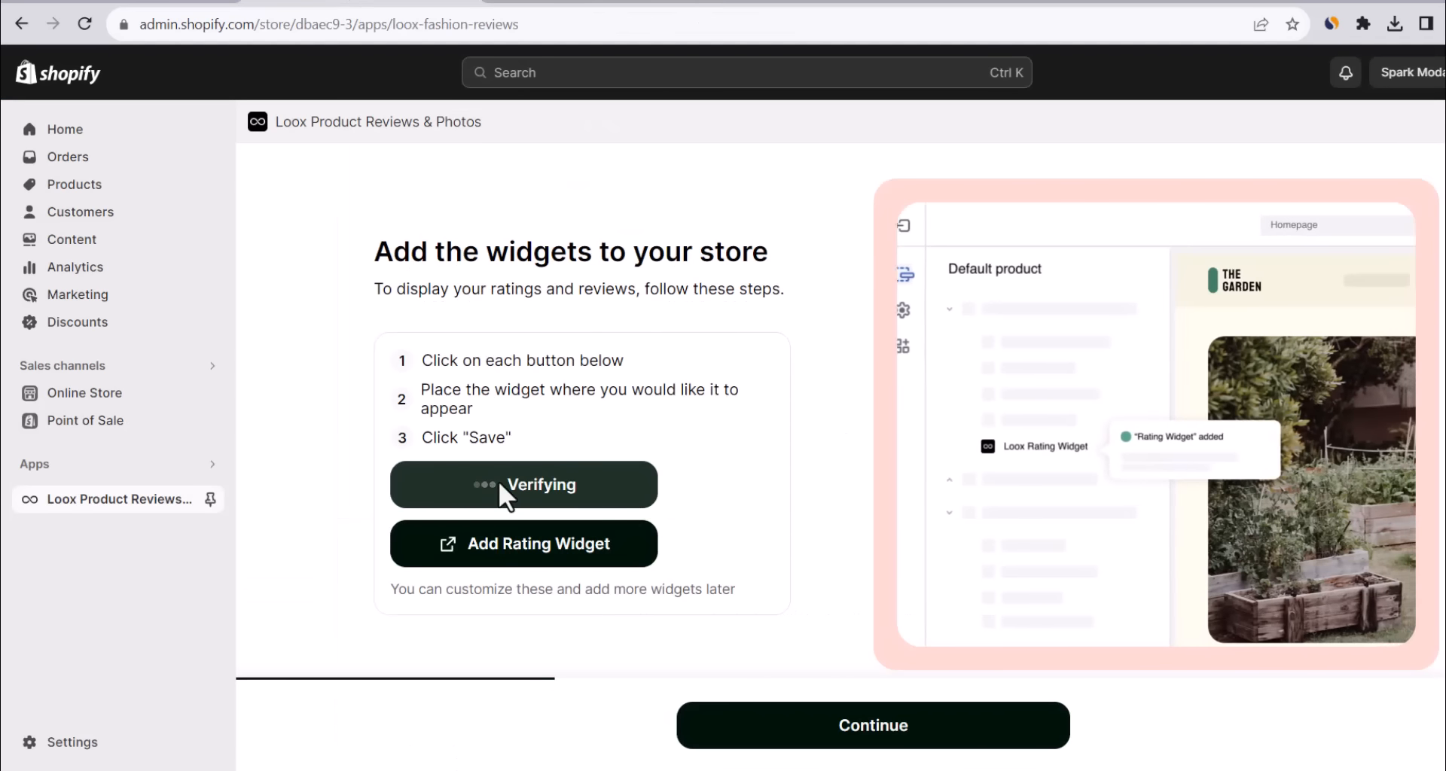
pyautogui.click(570, 554)
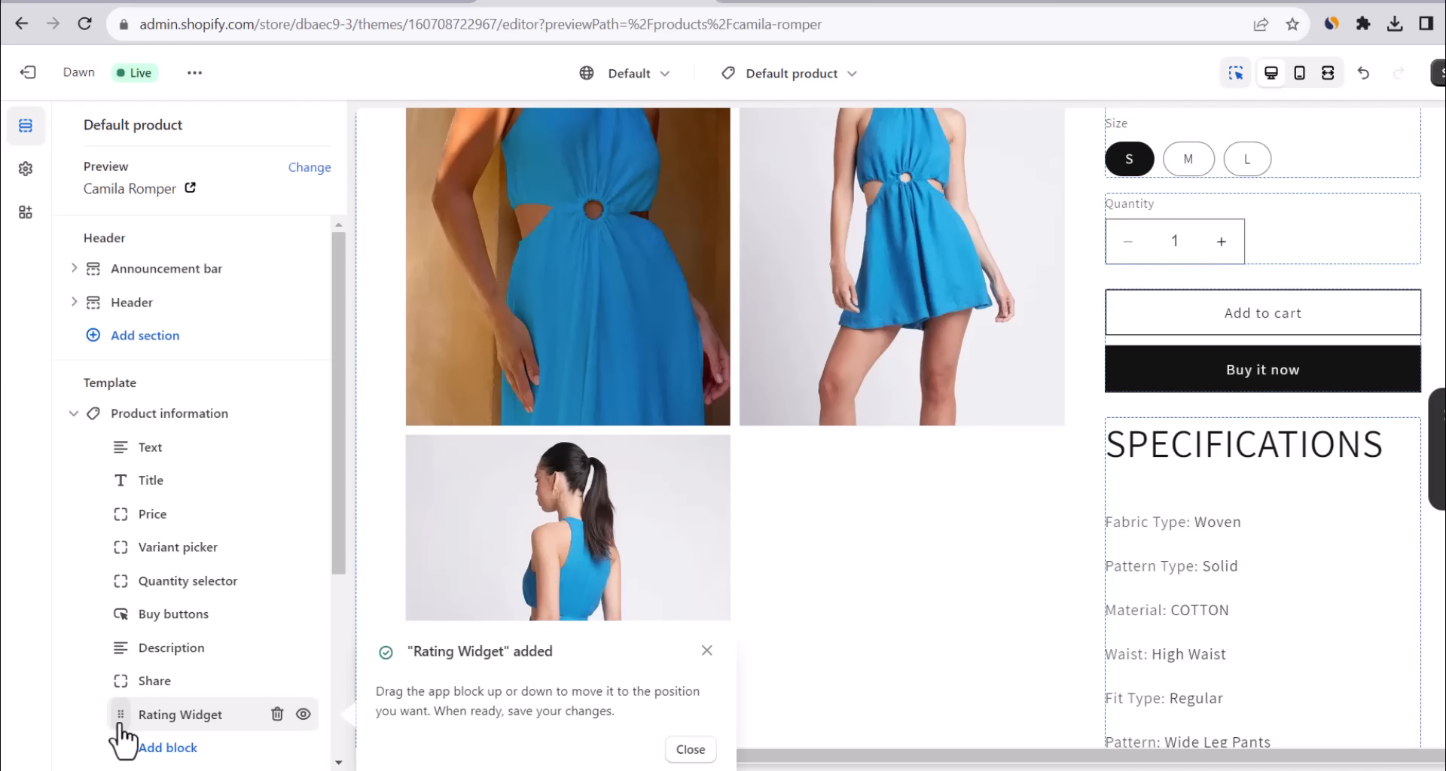
pyautogui.moveTo(120, 727); pyautogui.dragTo(105, 518)
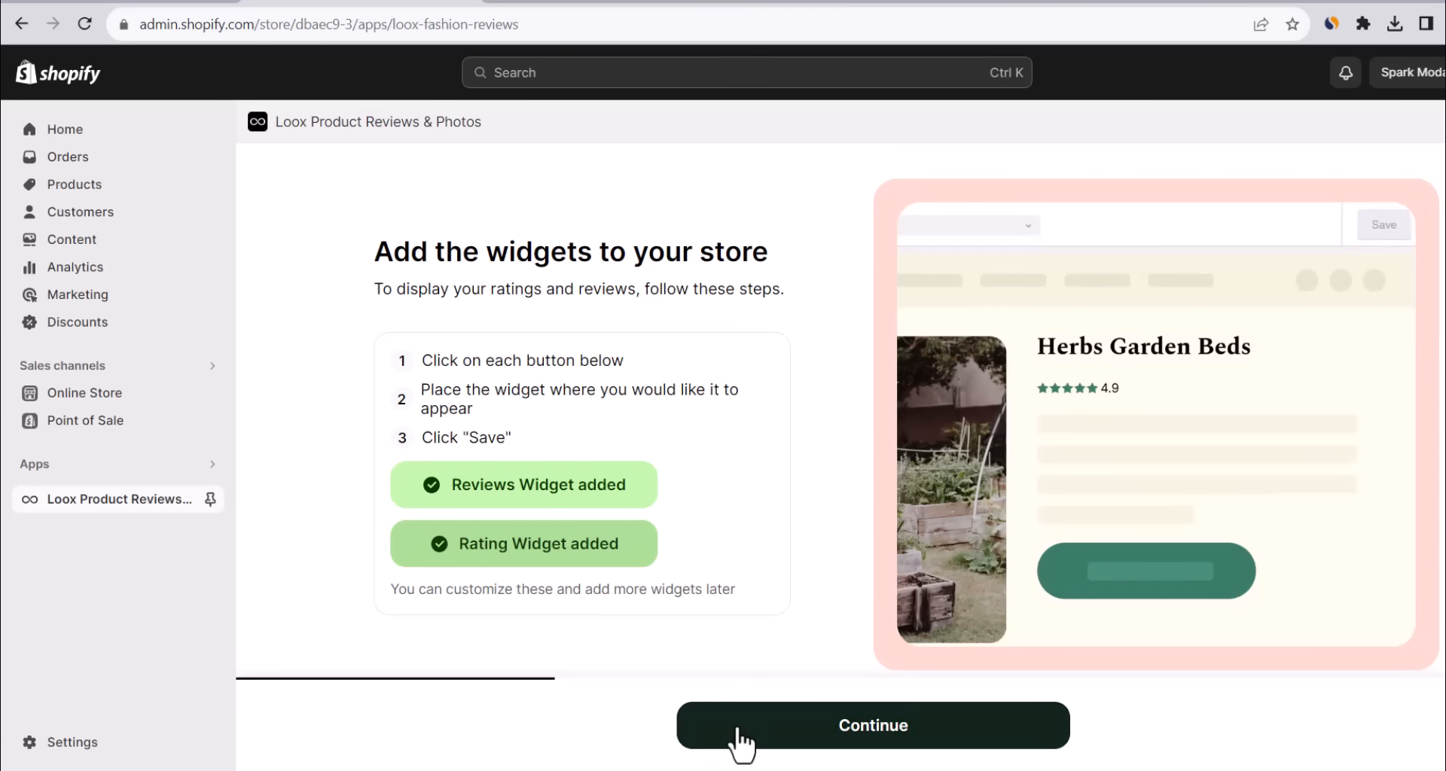
# Keep English, the default colours, and review requests 14 days after fulfillment.
pyautogui.click(738, 730)
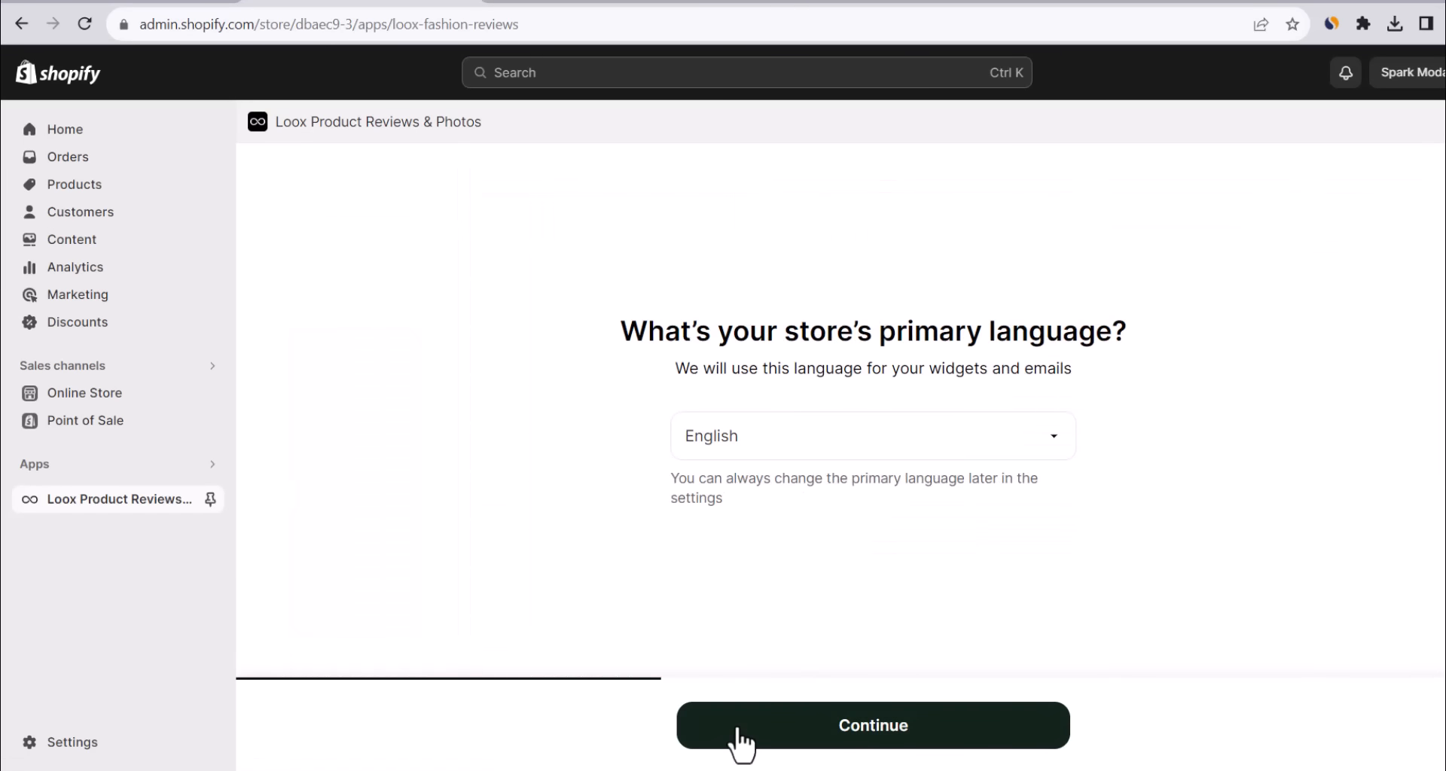
pyautogui.click(738, 731)
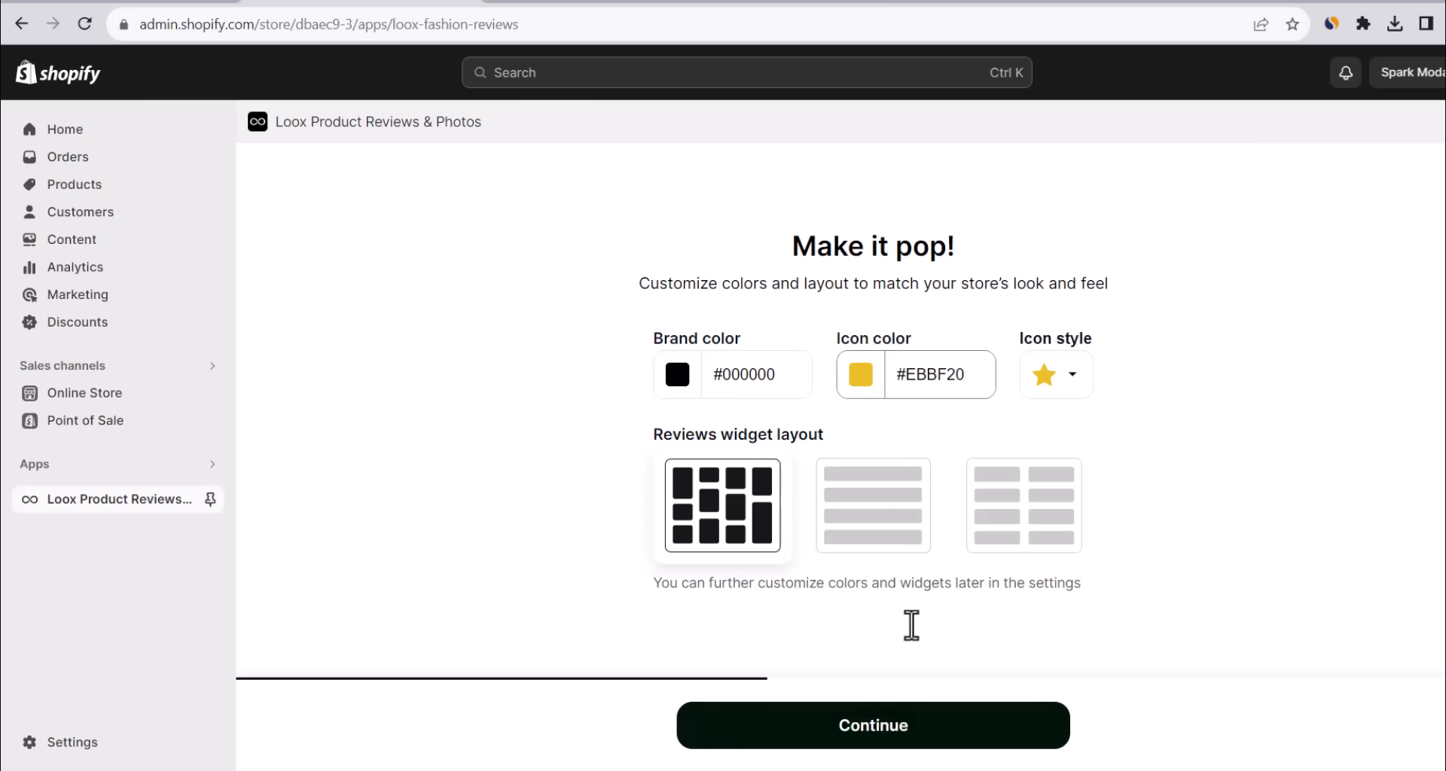
pyautogui.click(918, 730)
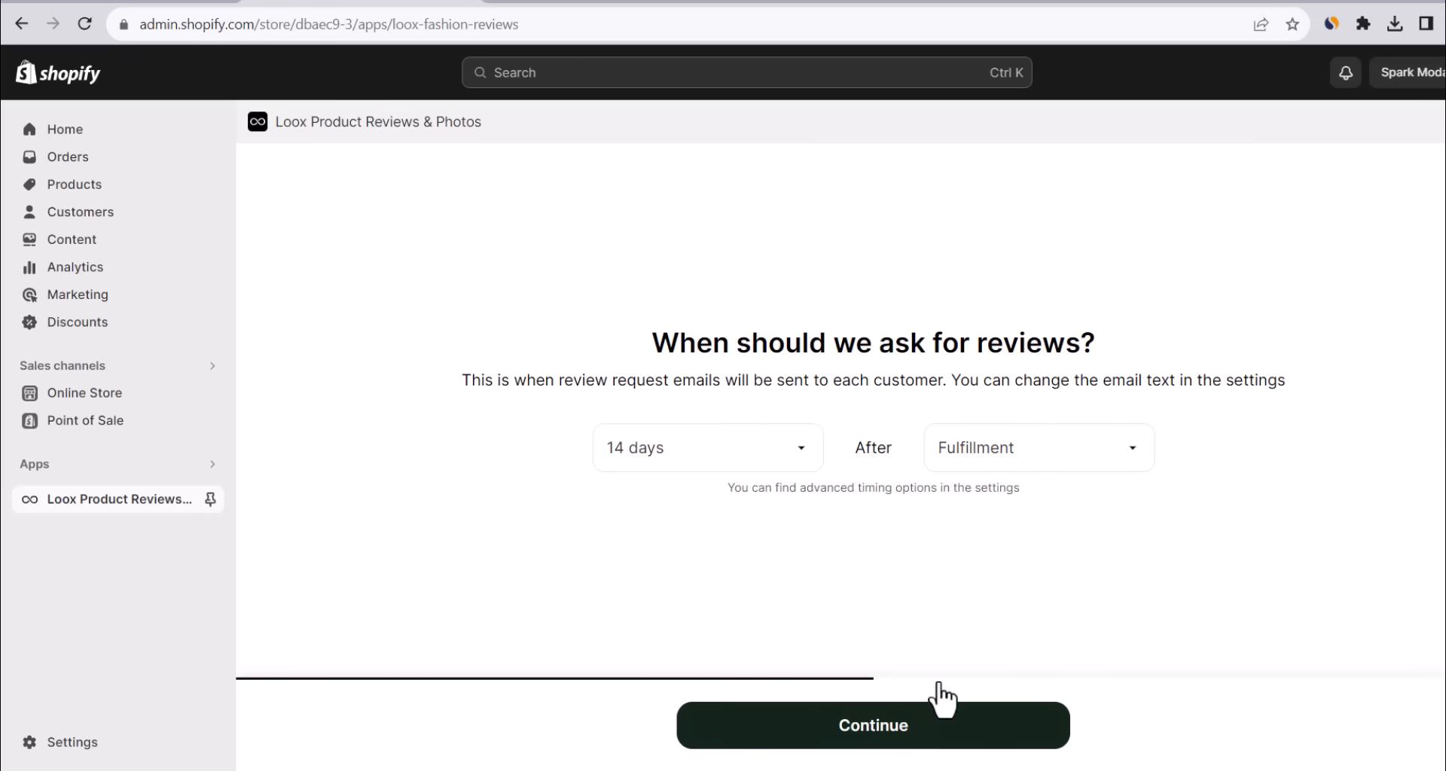
pyautogui.click(780, 465)
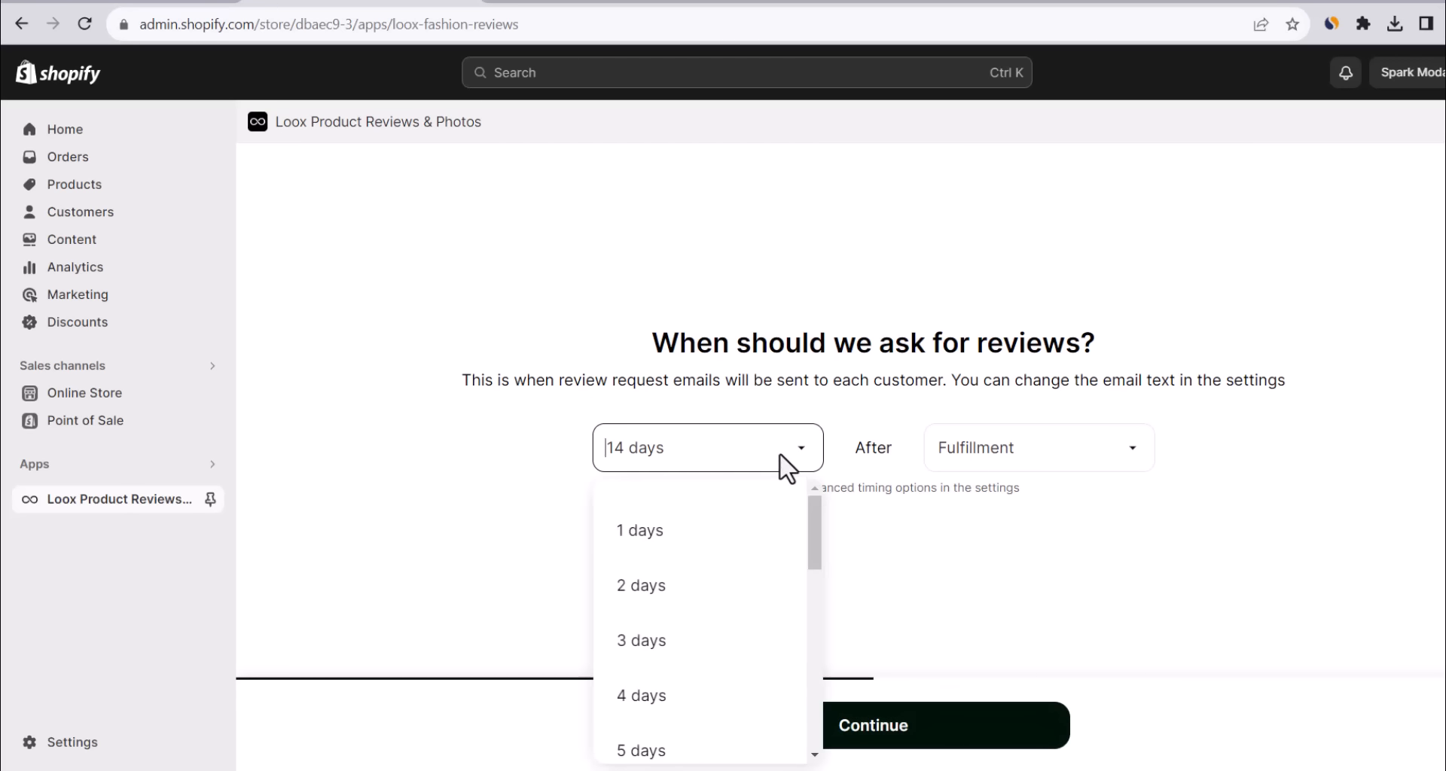
pyautogui.click(938, 527)
pyautogui.click(927, 734)
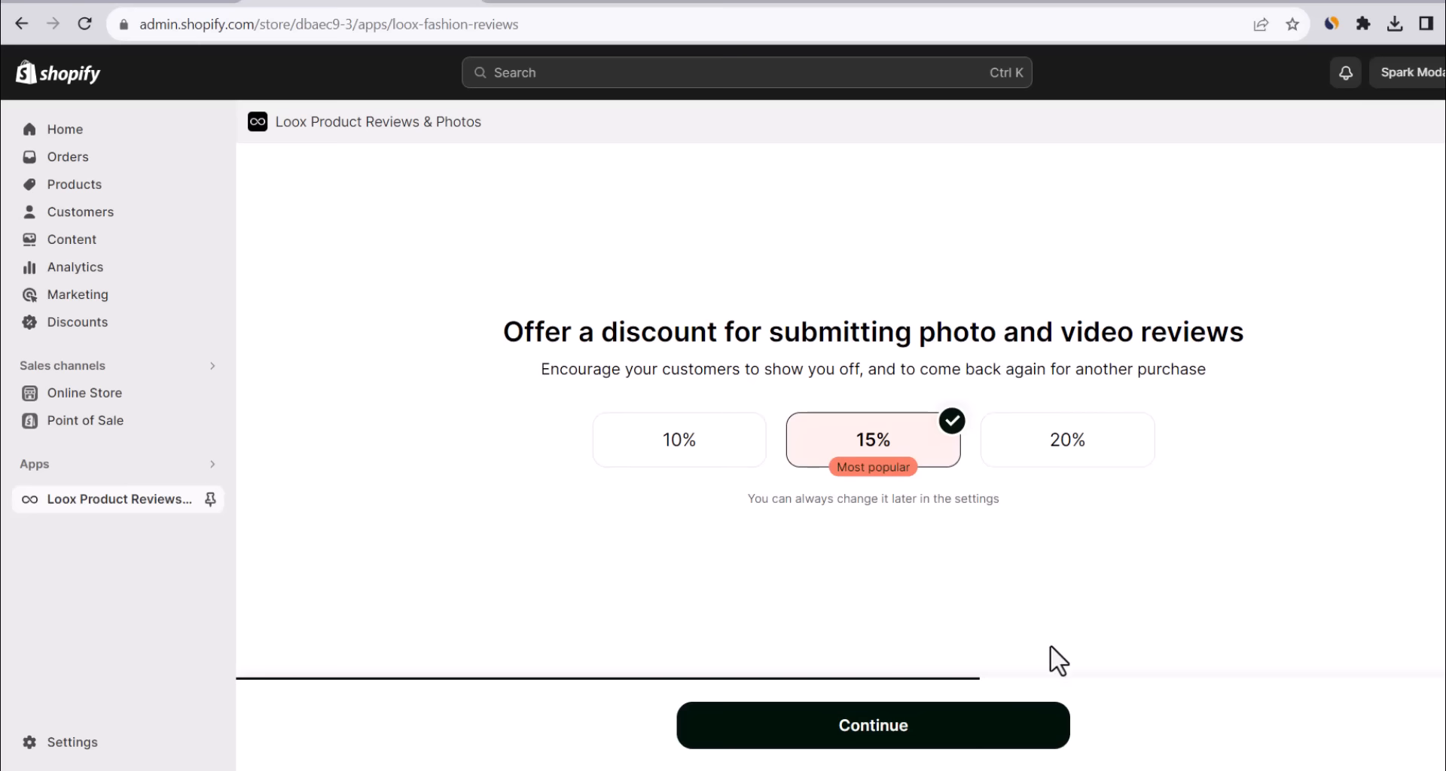
# Keep the 15% photo discount, accept 10%/$5 referral rewards, and start importing reviews.
pyautogui.click(1001, 753)
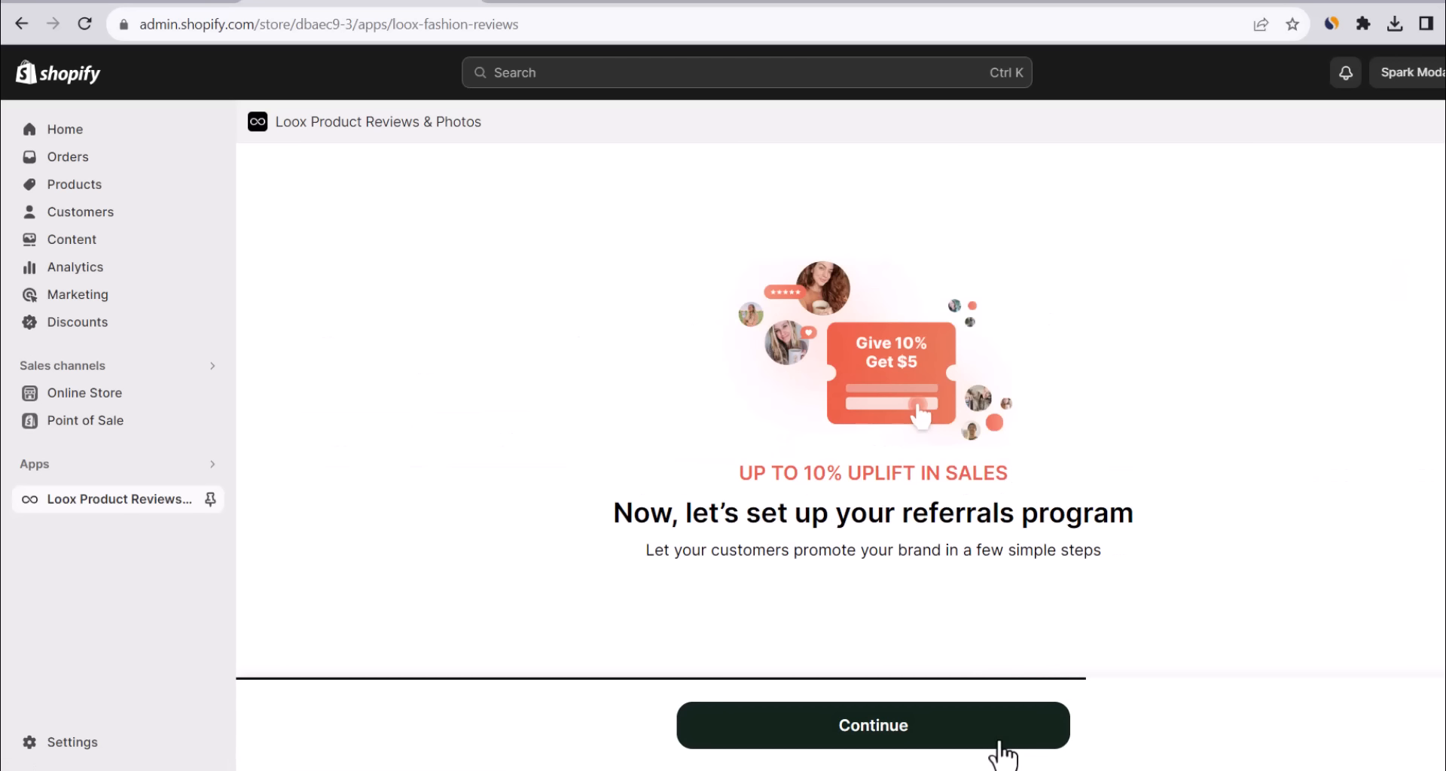
pyautogui.click(1002, 753)
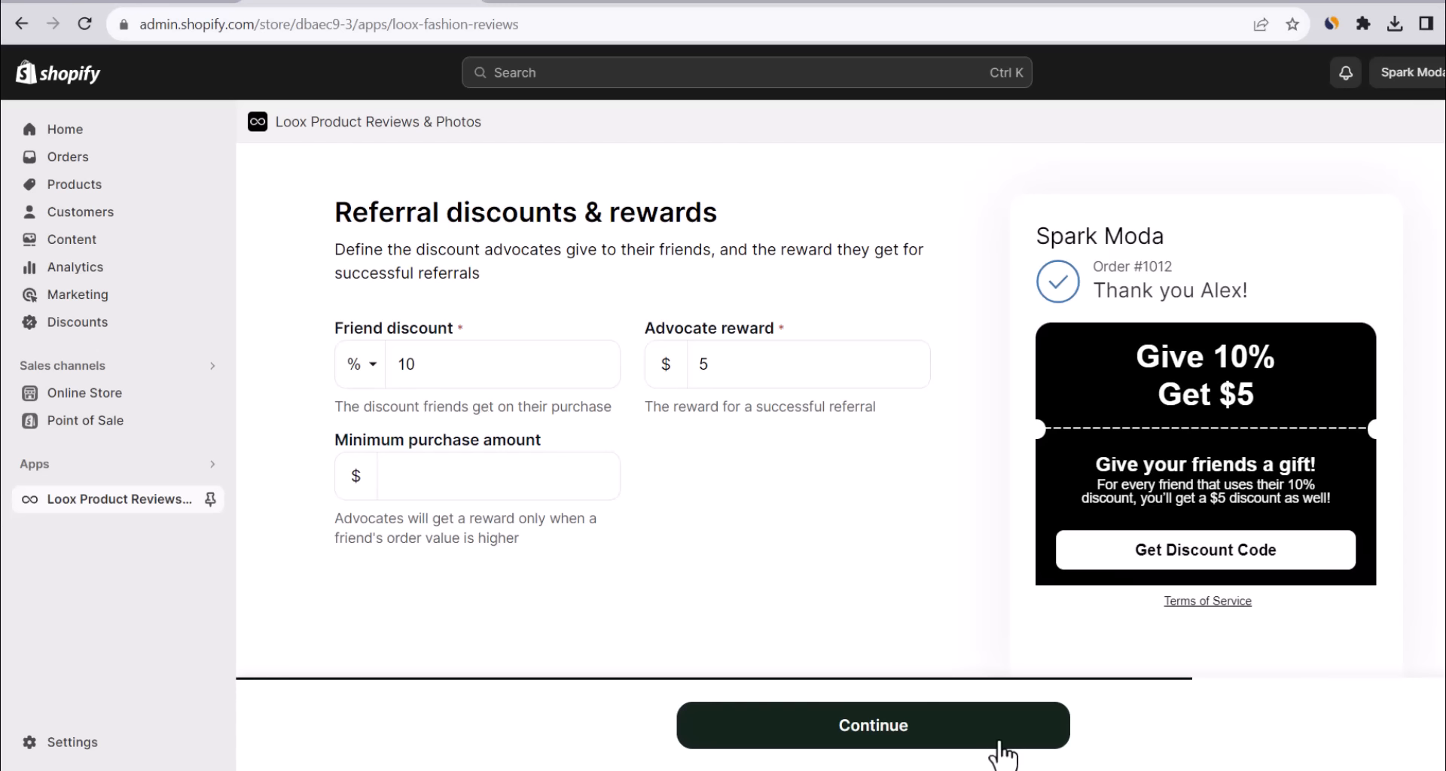
pyautogui.click(934, 734)
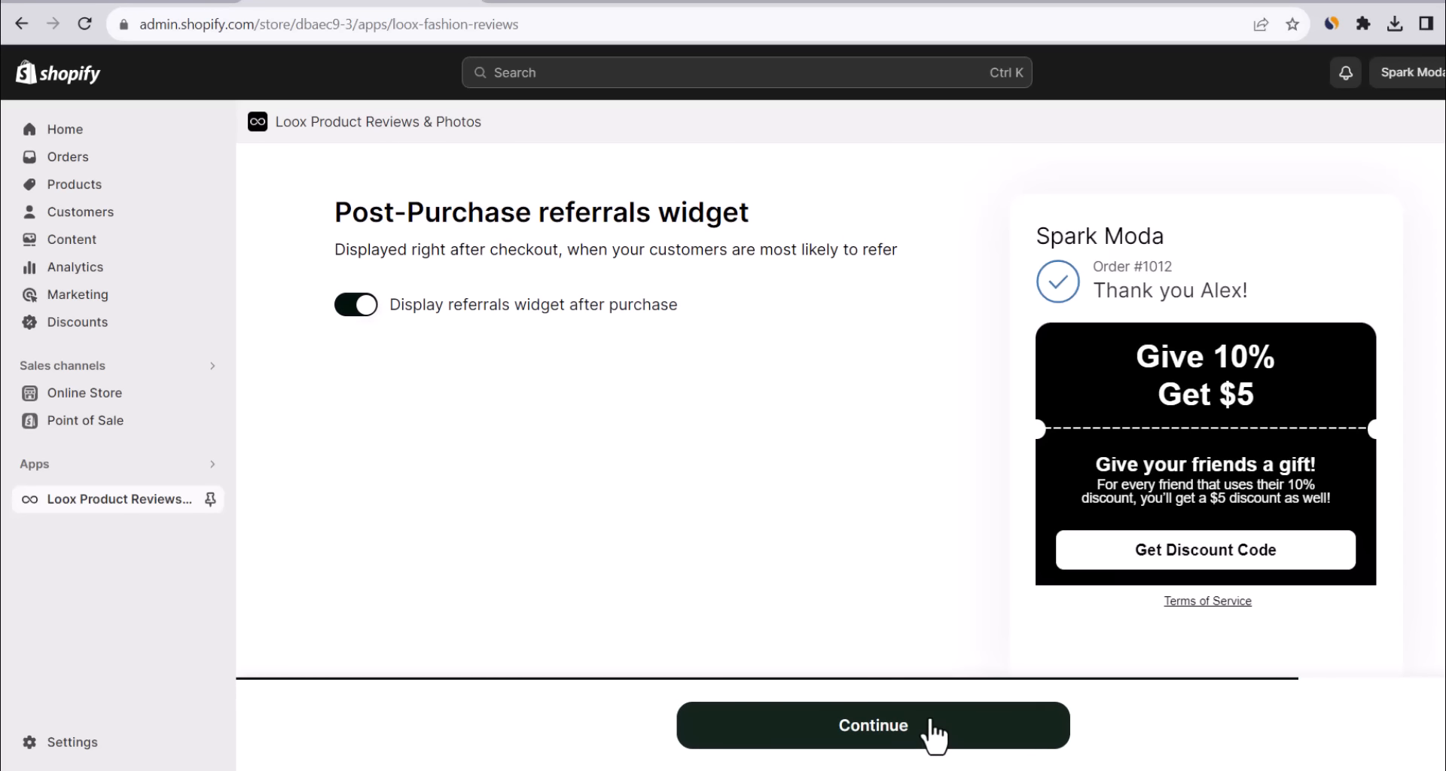
pyautogui.click(933, 734)
pyautogui.click(934, 734)
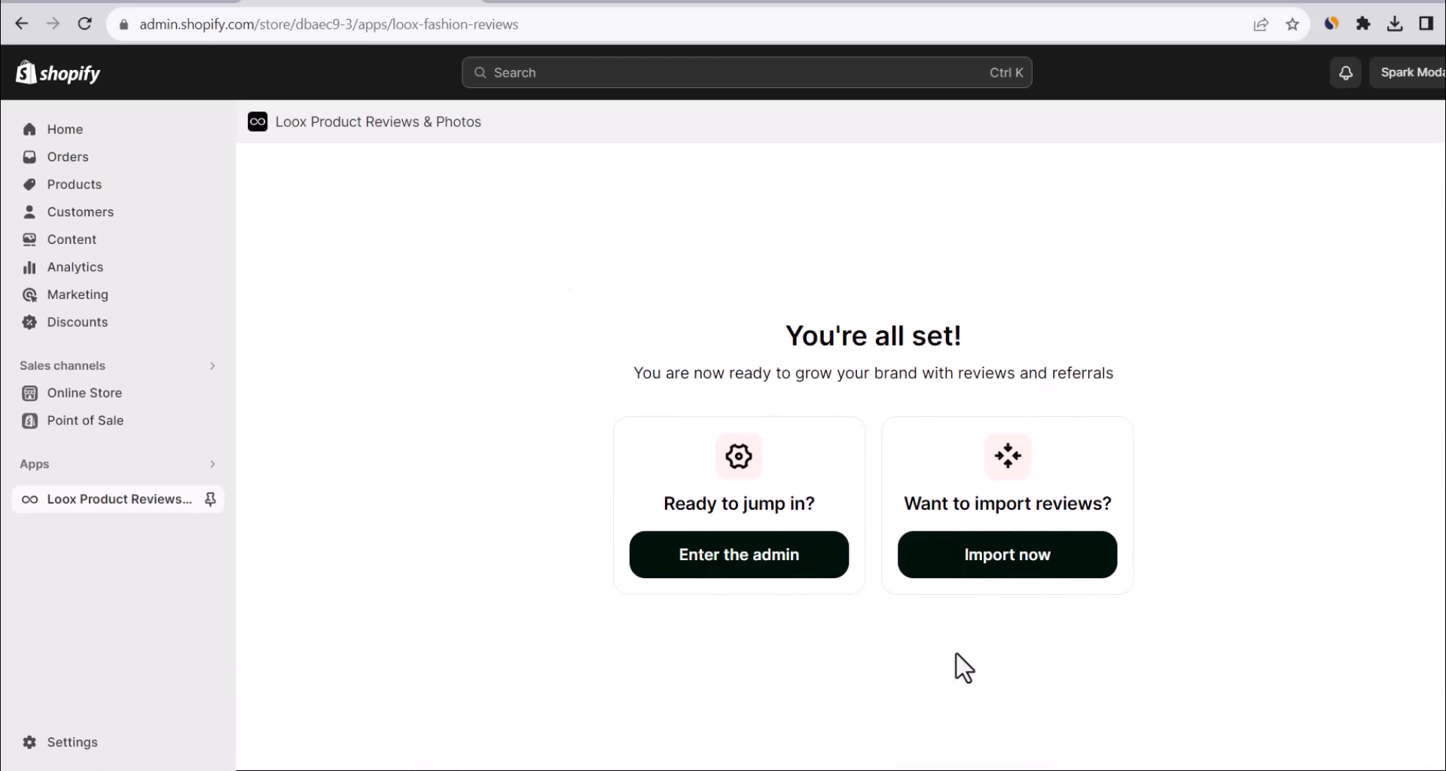
pyautogui.click(999, 570)
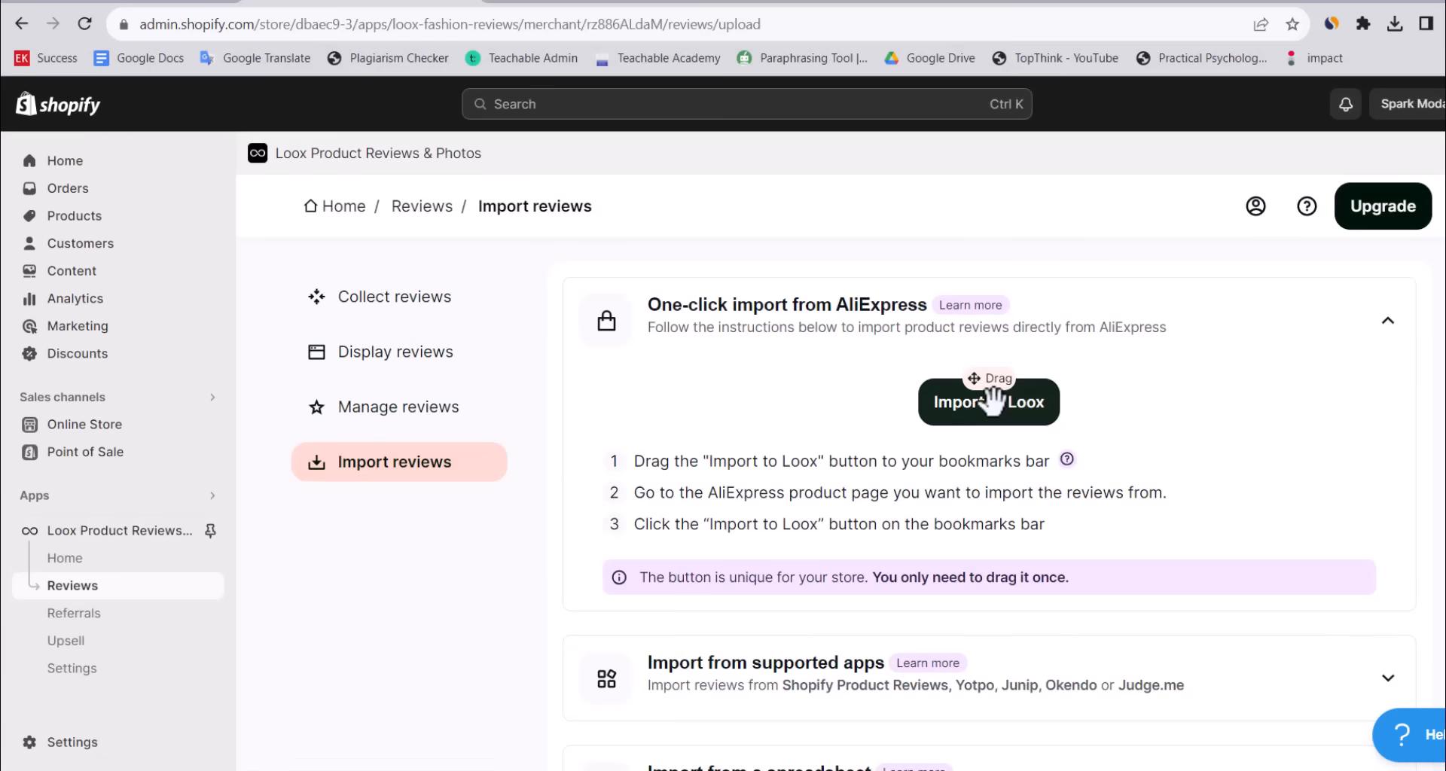
# Save the Import to Loox bookmark to the browser's bookmarks bar.
pyautogui.moveTo(979, 403); pyautogui.dragTo(862, 67)
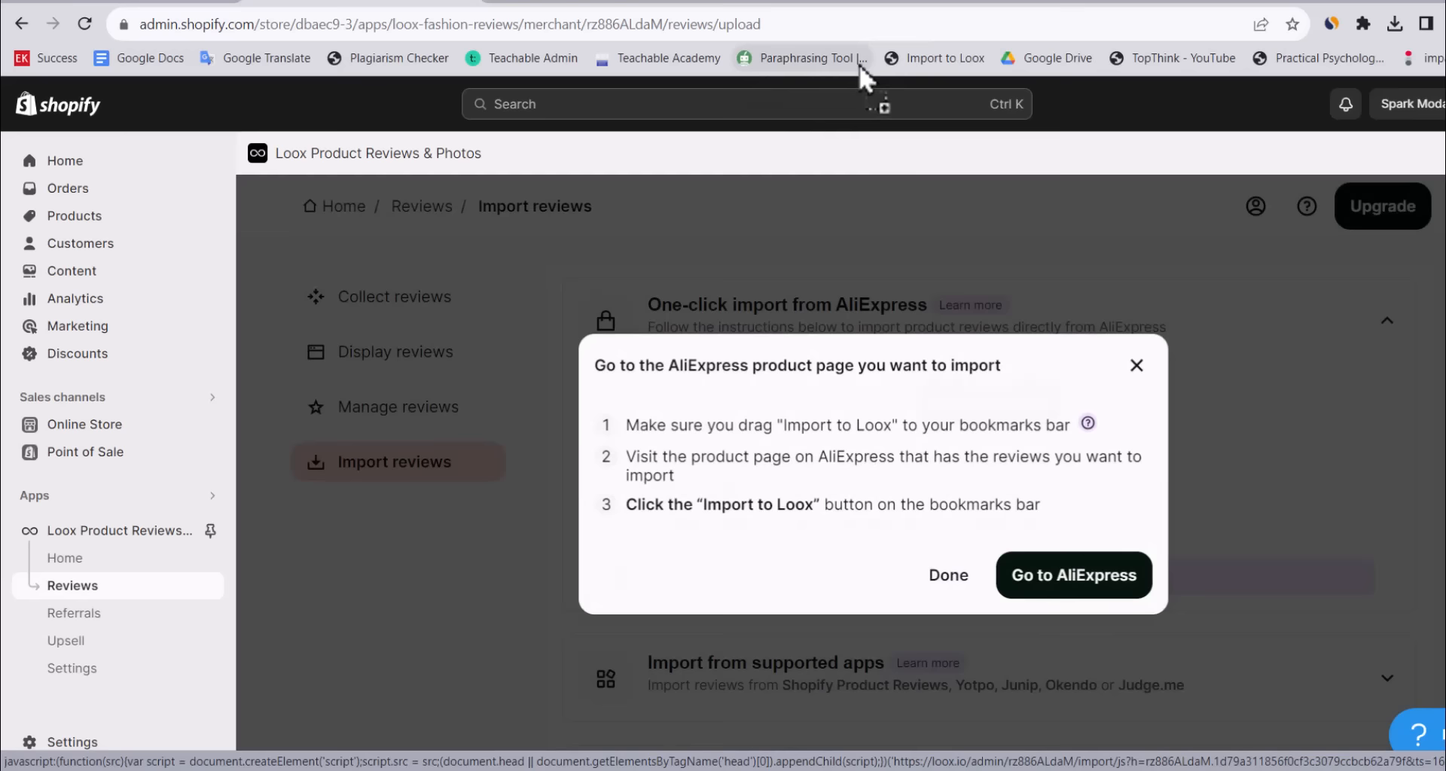
pyautogui.click(946, 577)
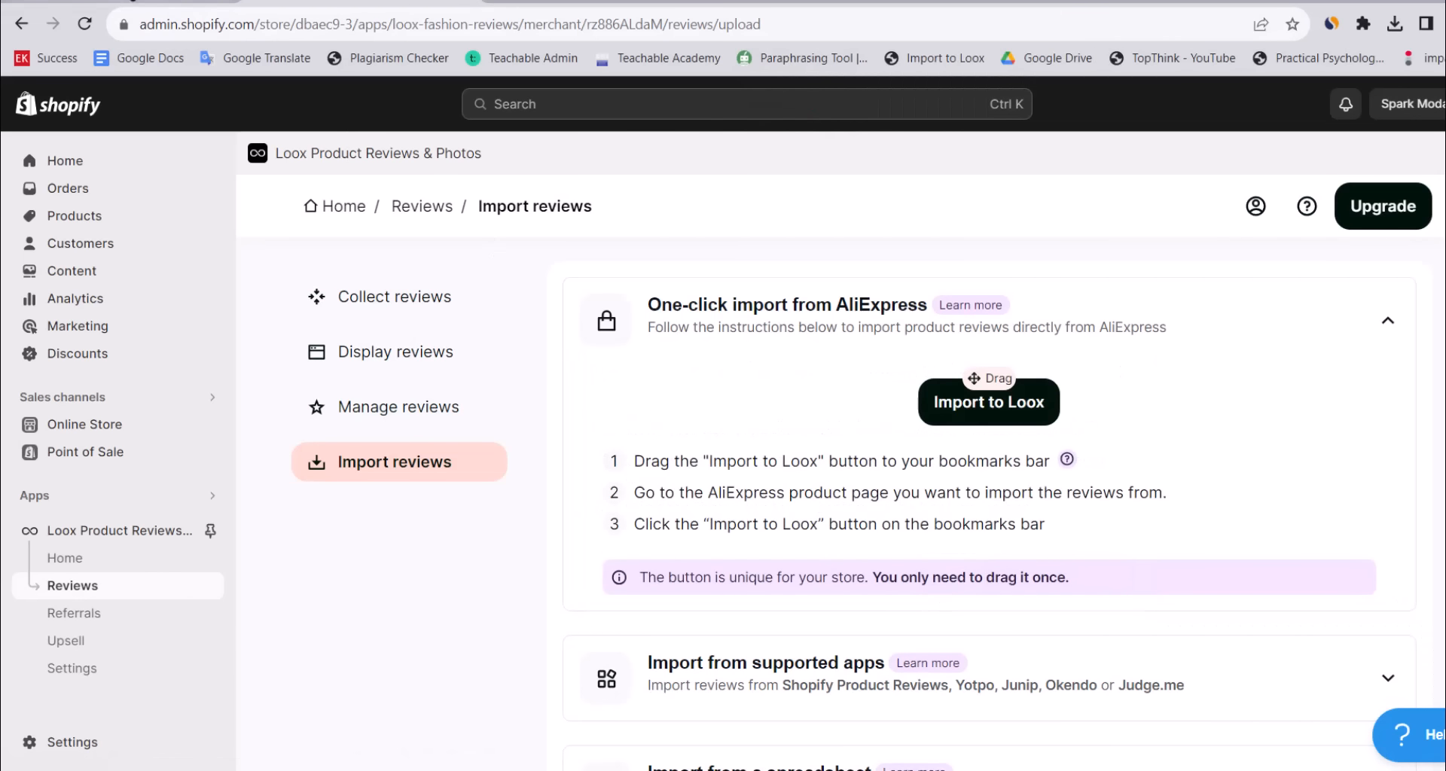
pyautogui.hotkey('ctrl', 'shift', 'Tab')
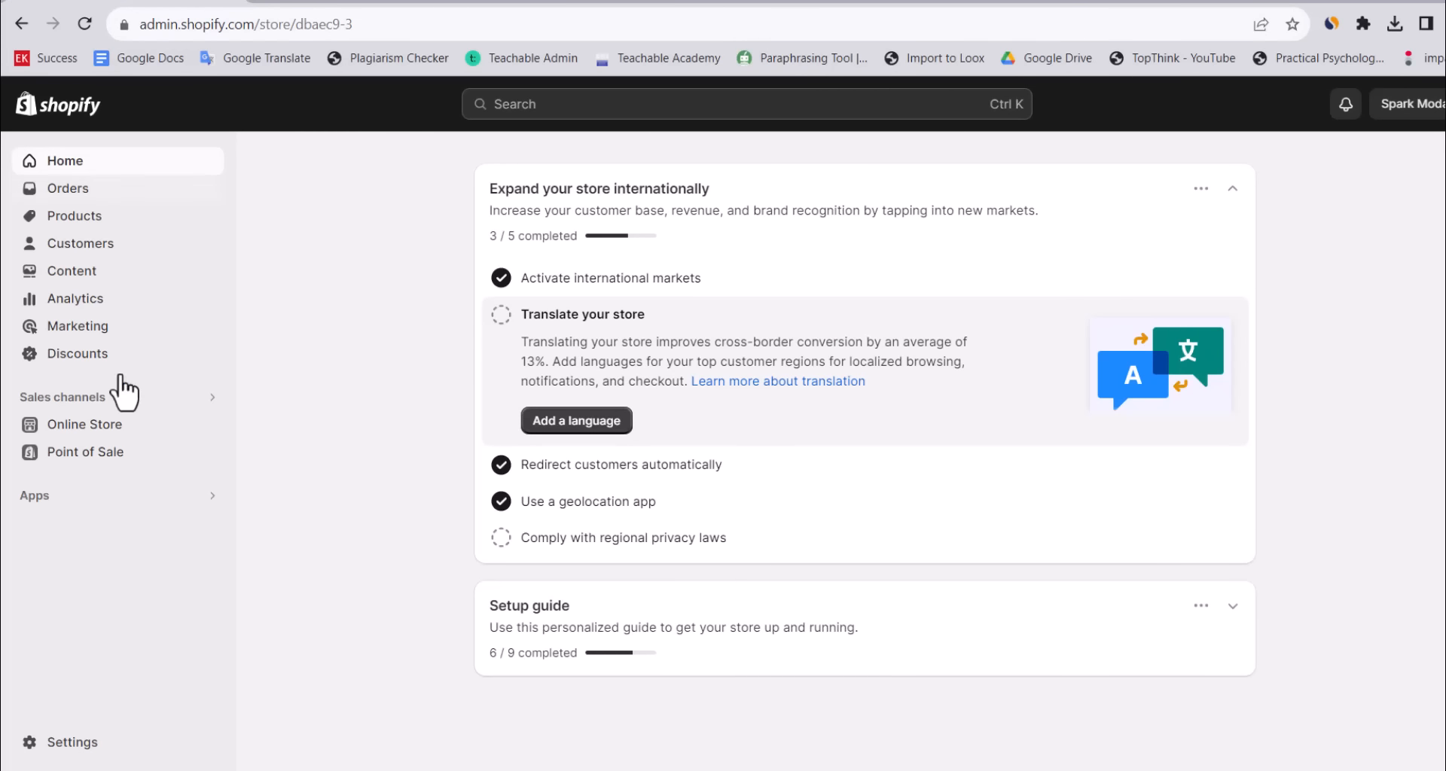
# Open the Eliana Dress supplier page on AliExpress from DSers' My Products.
pyautogui.click(56, 497)
pyautogui.click(557, 248)
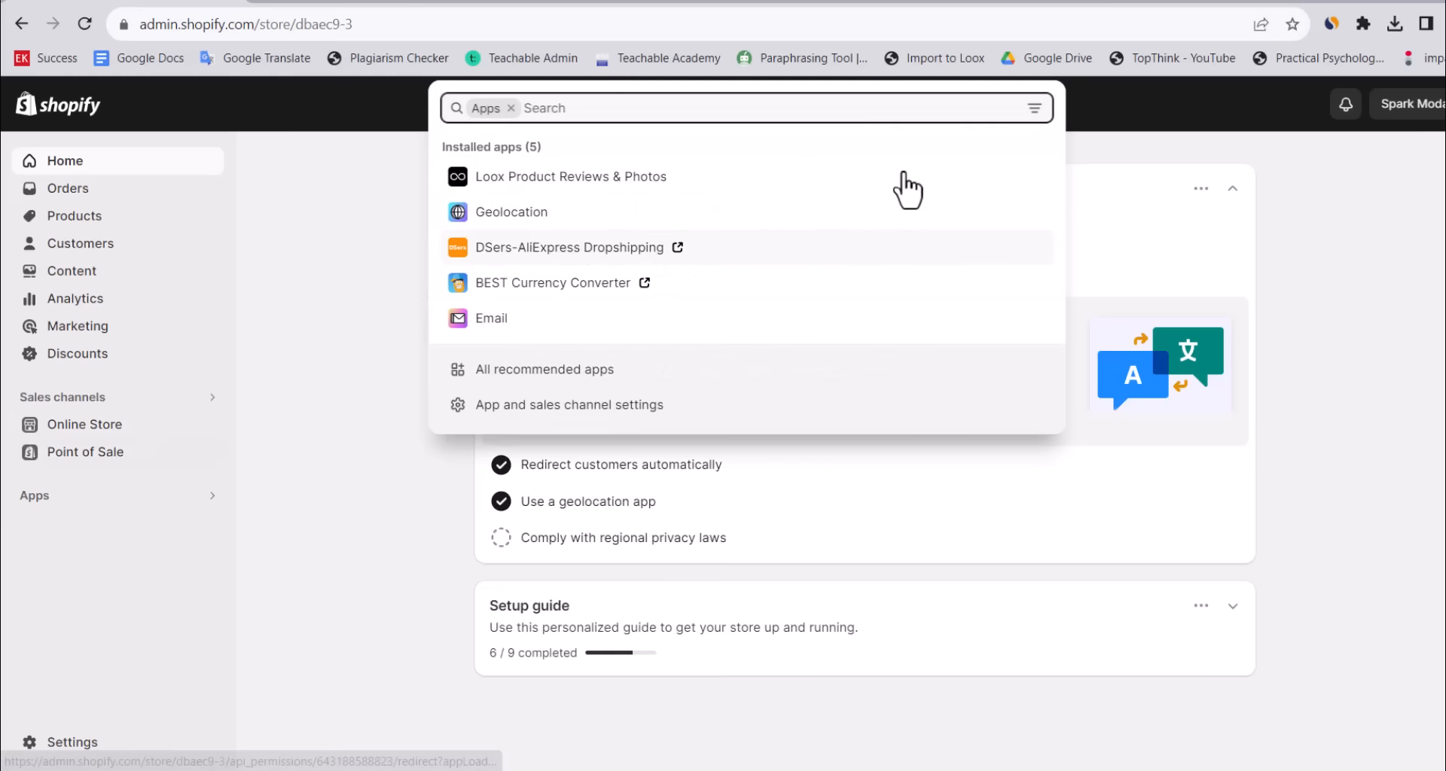
pyautogui.click(104, 456)
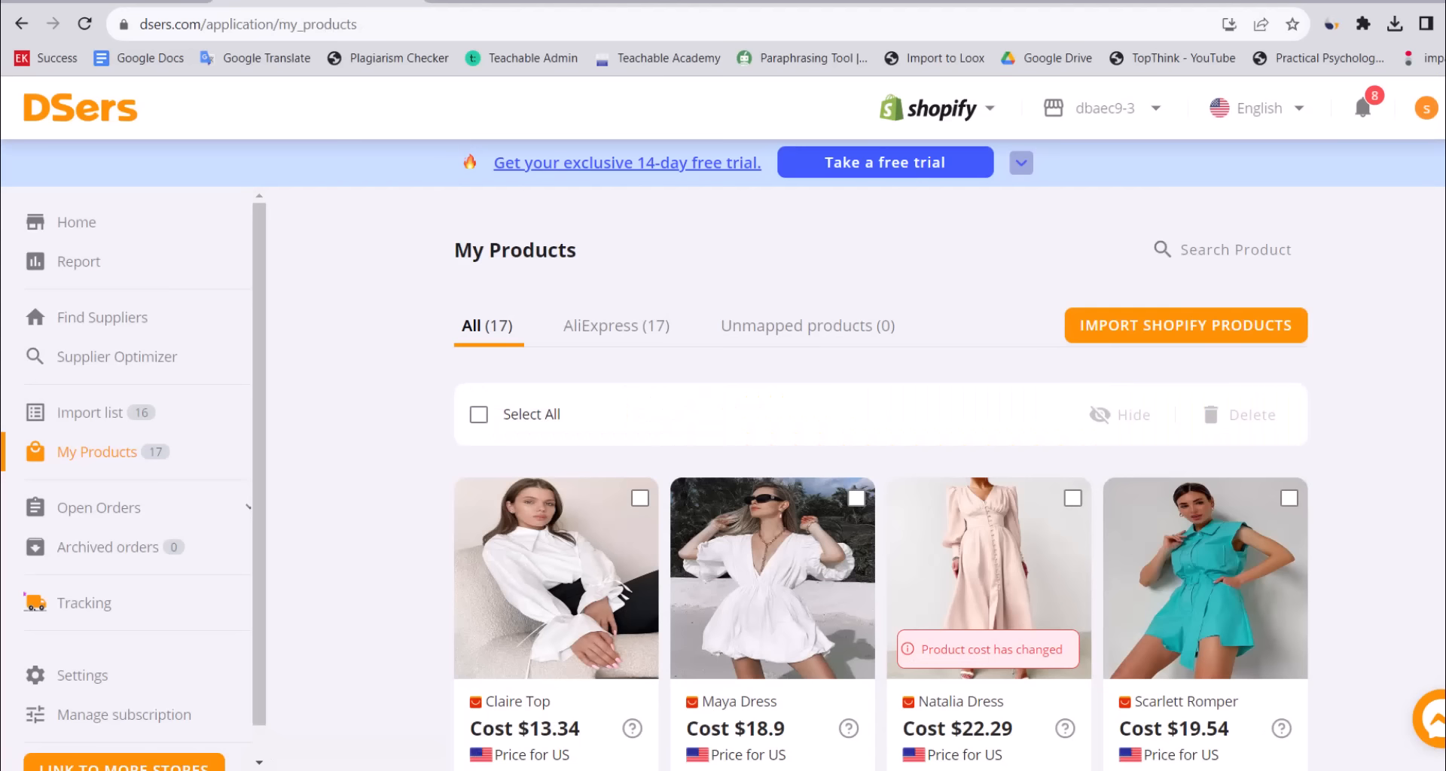
pyautogui.scroll(-7, 881, 475)
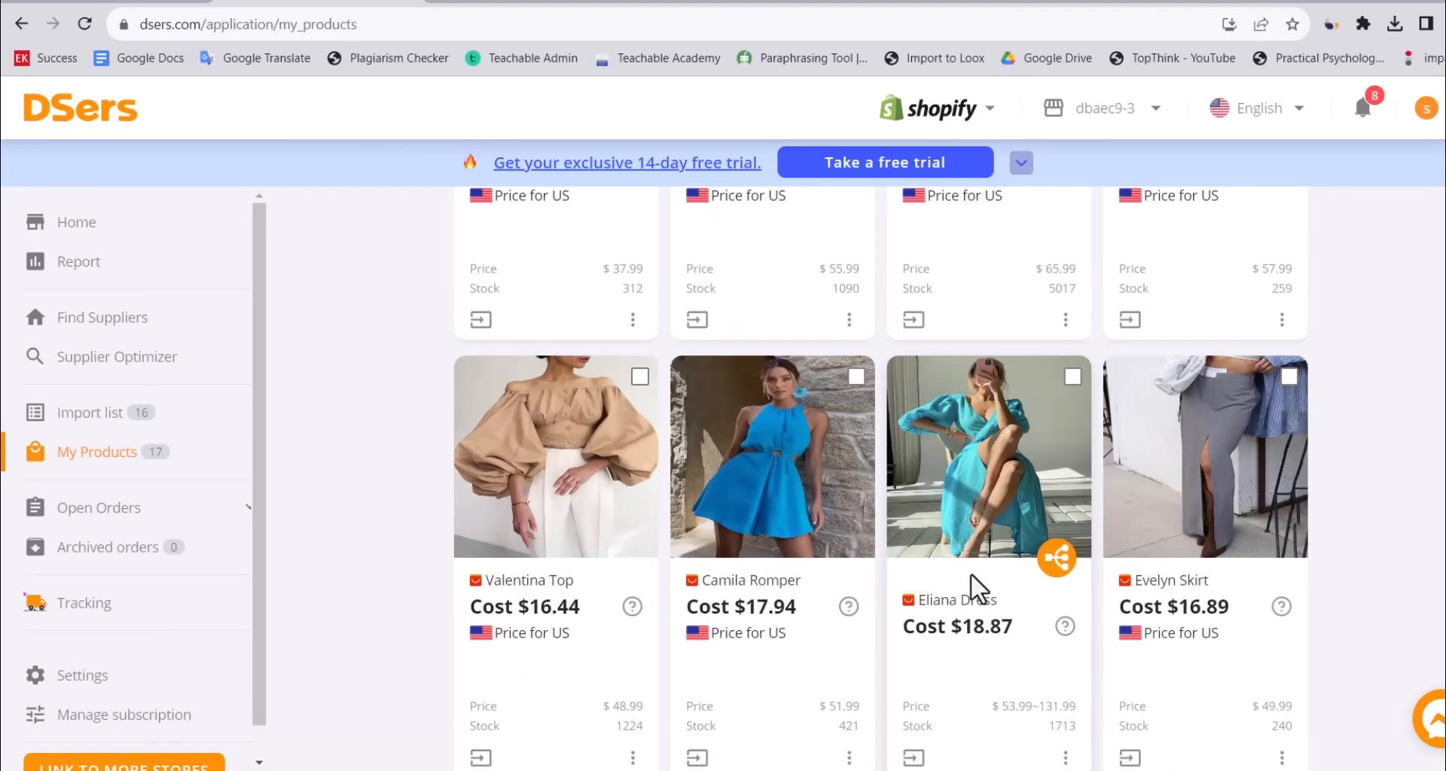
pyautogui.click(960, 622)
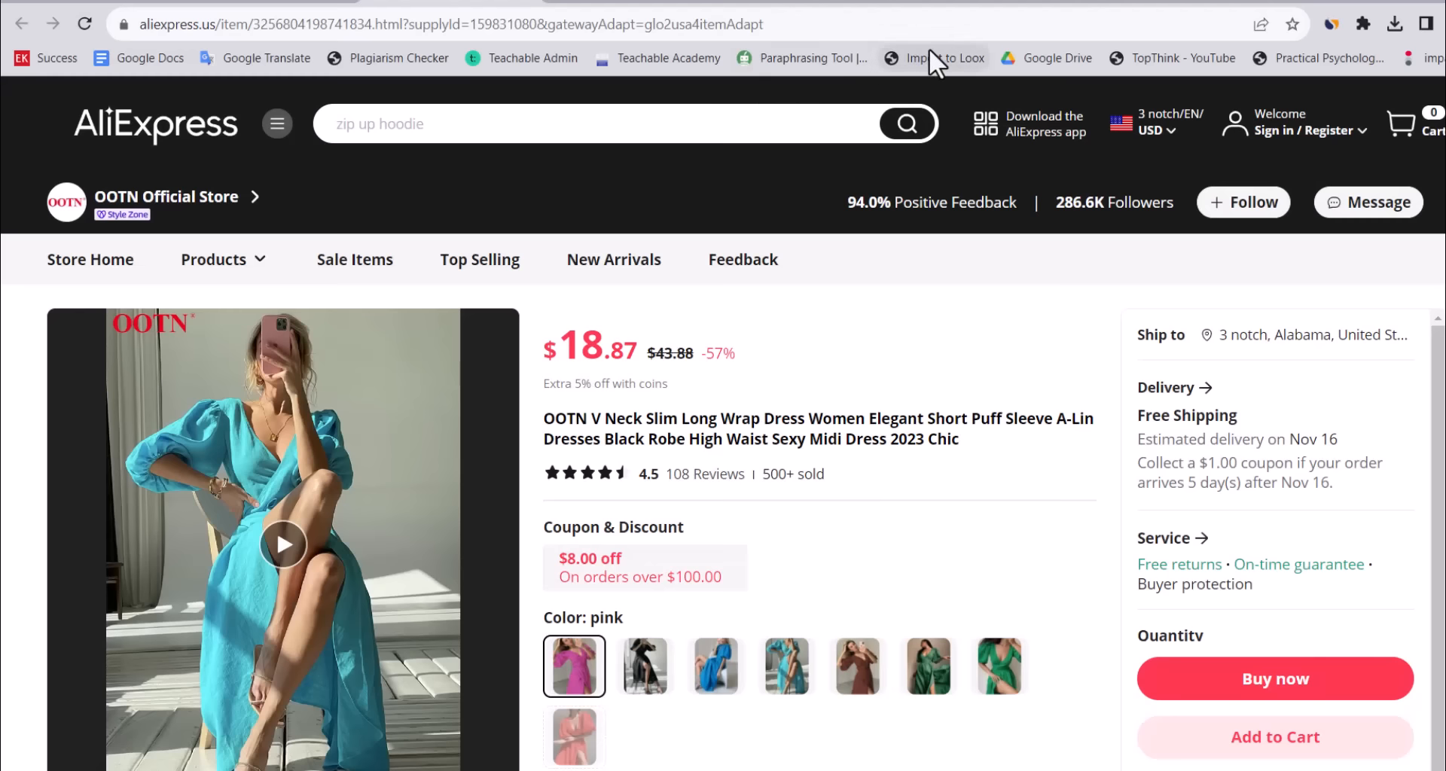
# Launch the Loox importer filtered to 4-stars-and-up reviews with photos, and preview them.
pyautogui.click(929, 50)
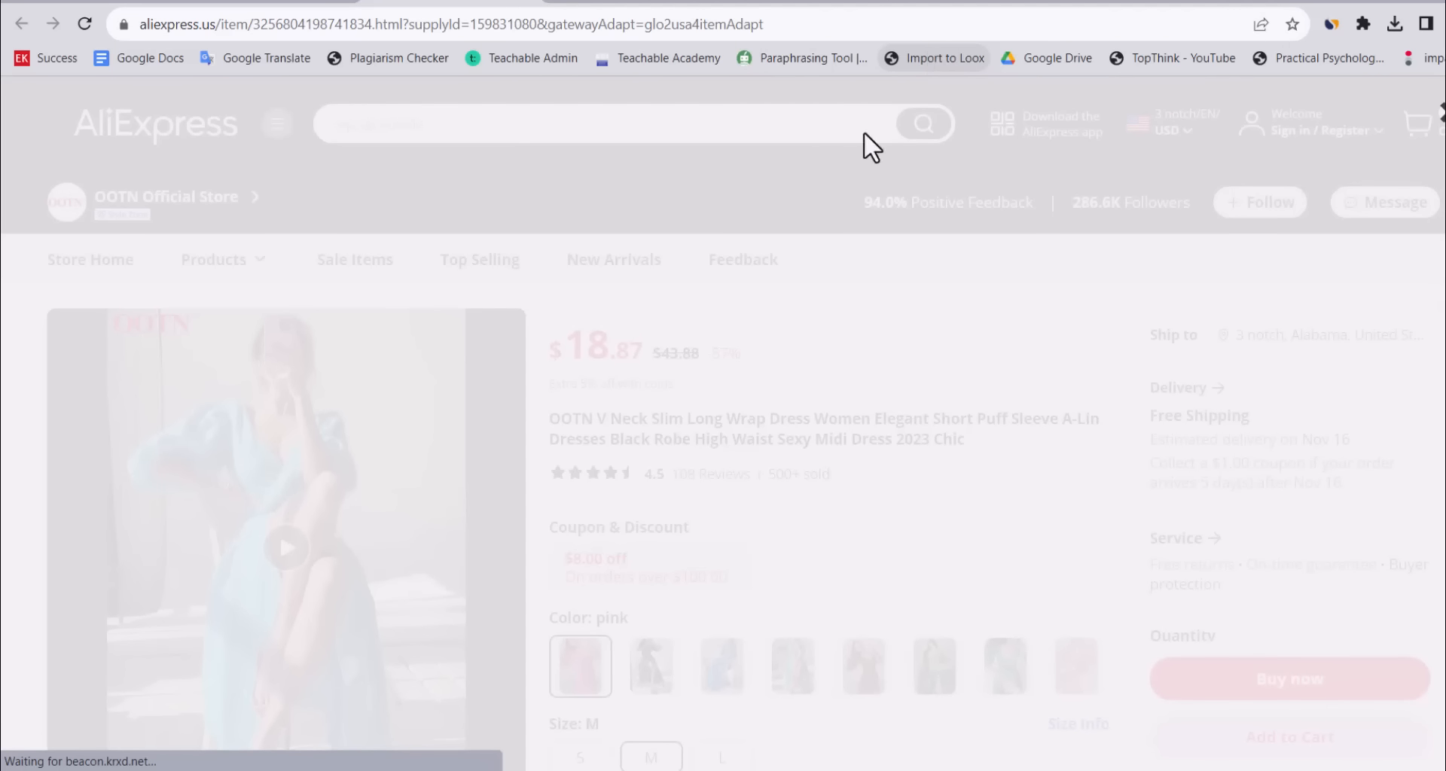
pyautogui.click(712, 323)
pyautogui.click(725, 384)
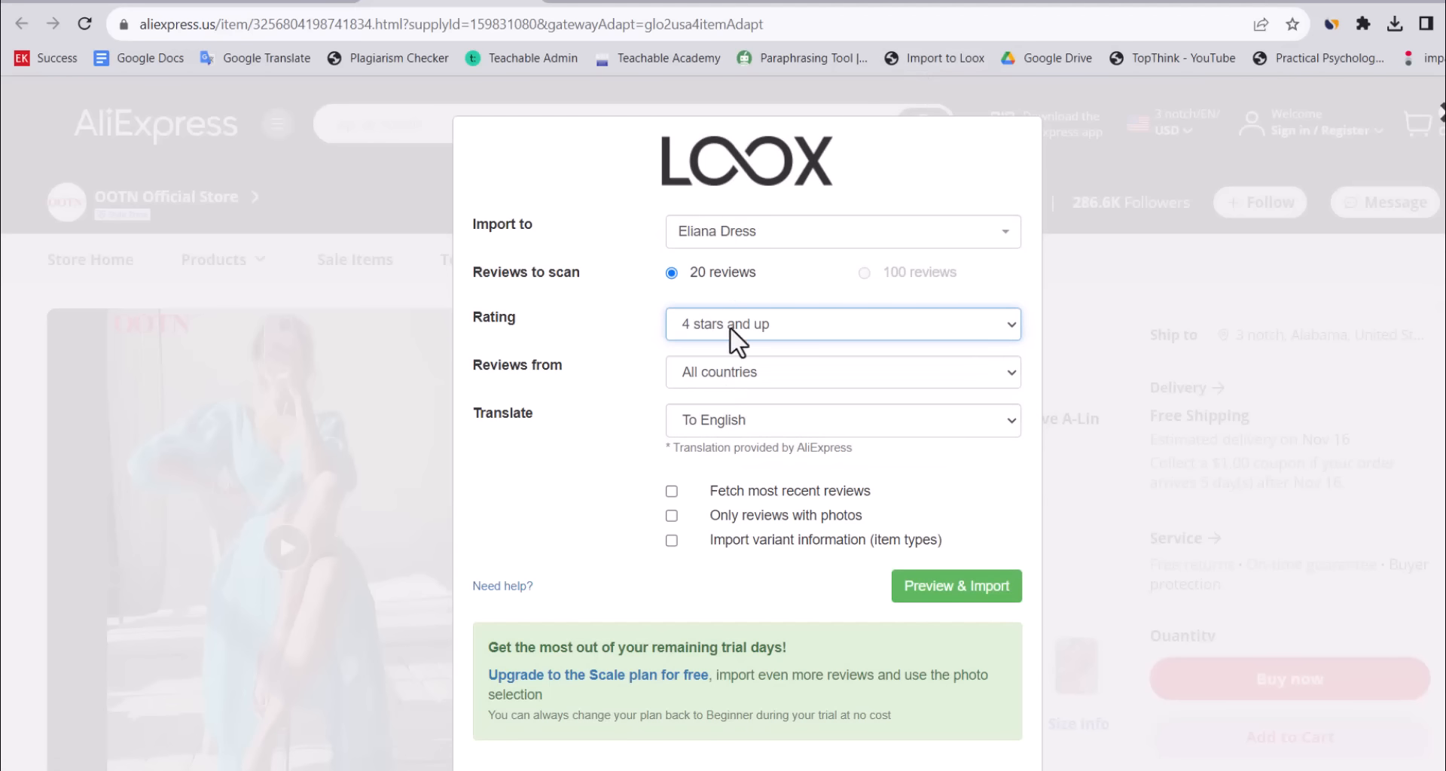
pyautogui.click(671, 516)
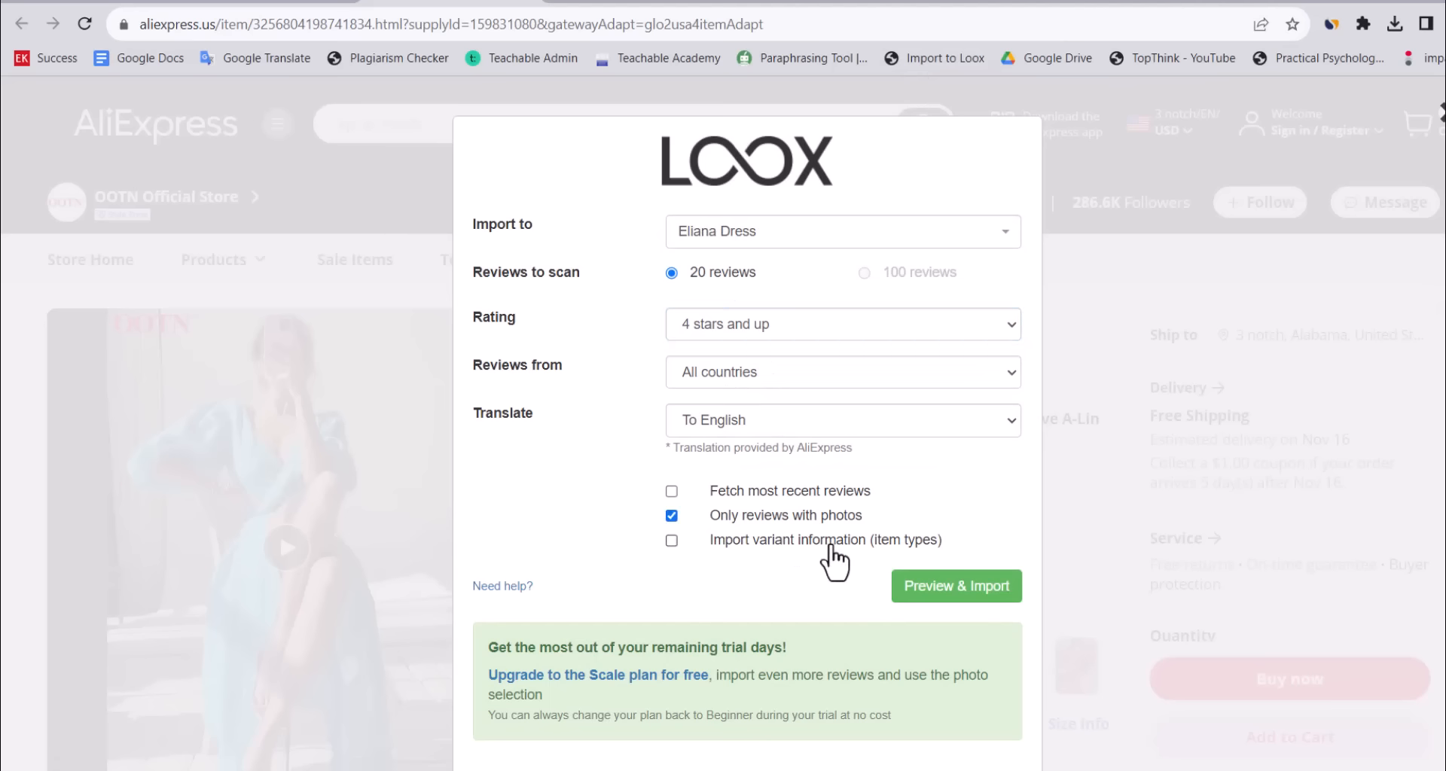
pyautogui.click(973, 591)
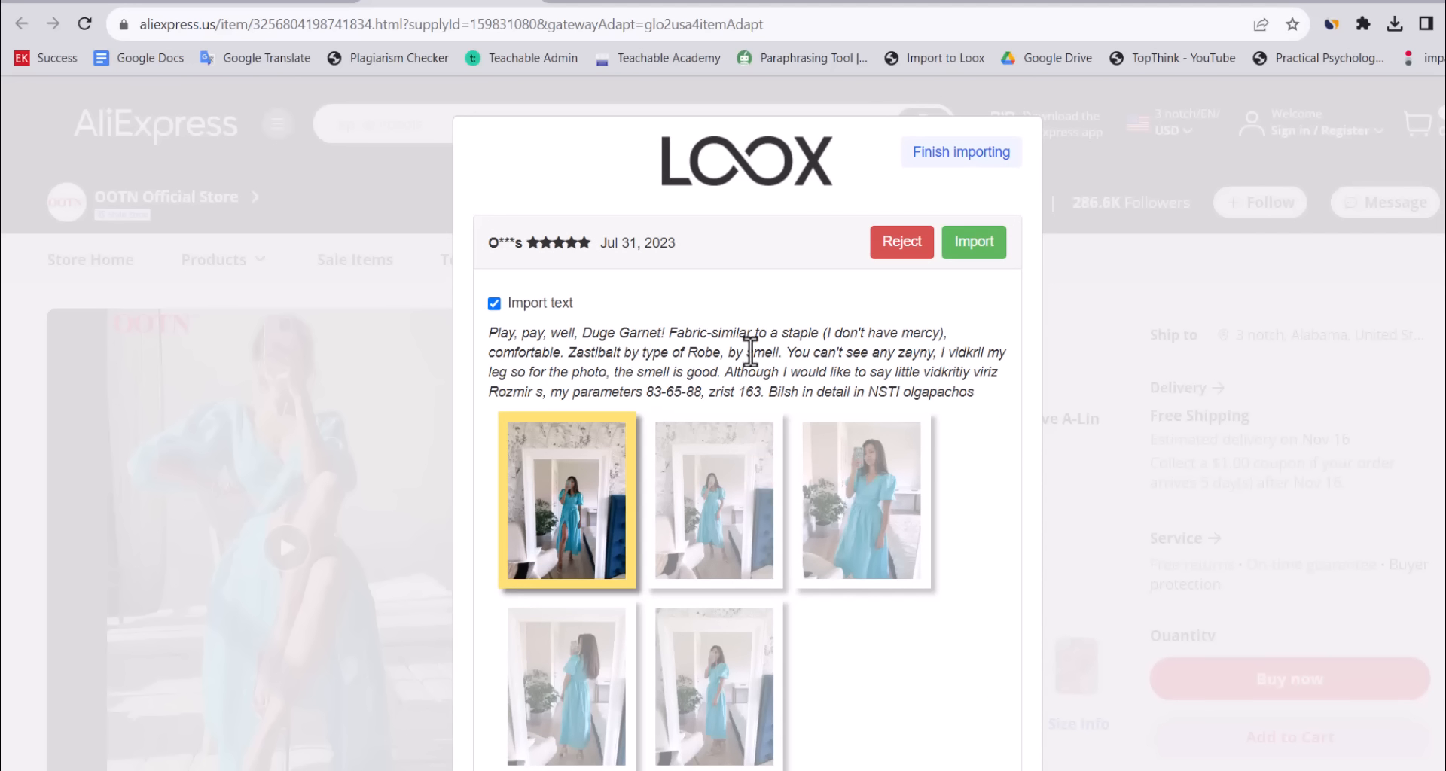
# Accept the eleven previewed reviews into Eliana Dress and finish importing.
pyautogui.click(976, 253)
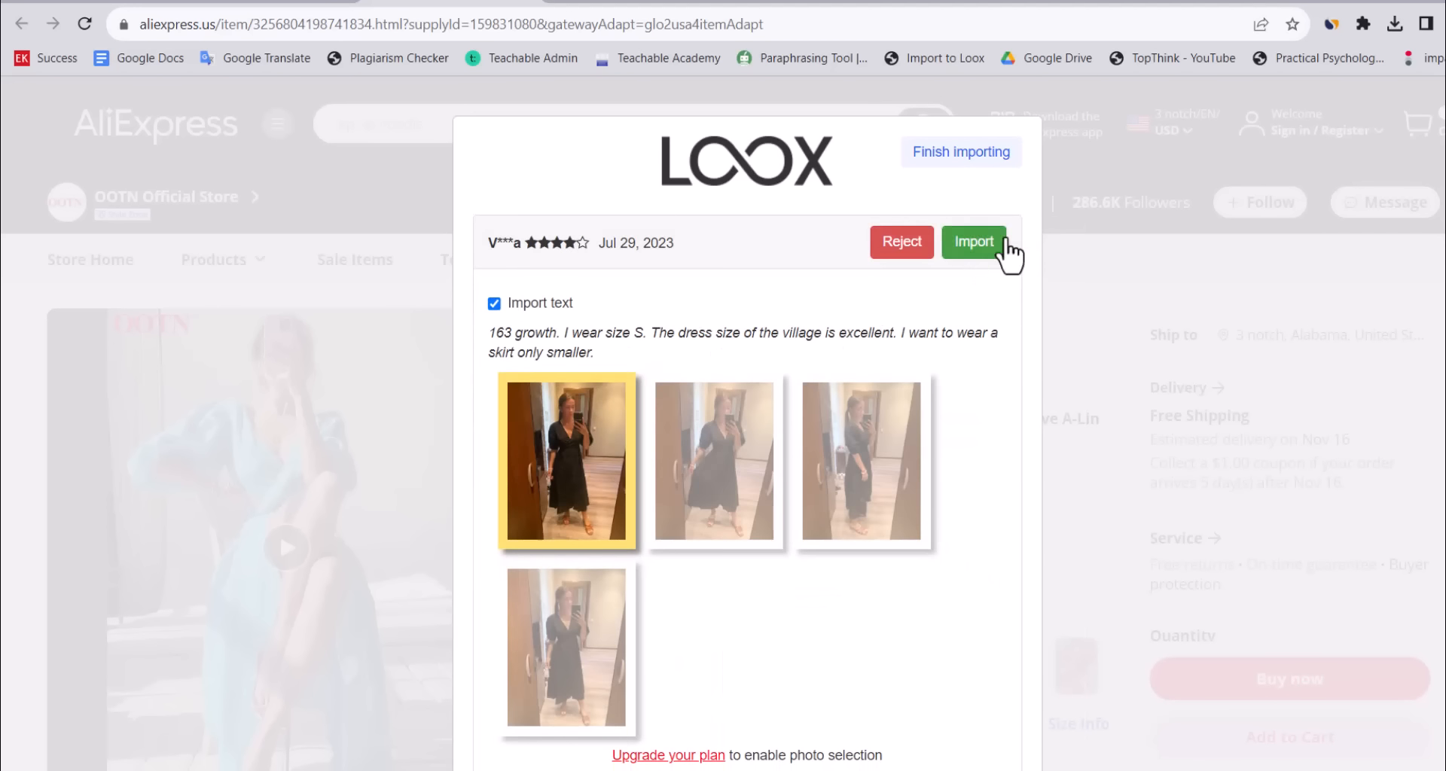
pyautogui.click(960, 255)
pyautogui.click(959, 256)
pyautogui.click(905, 254)
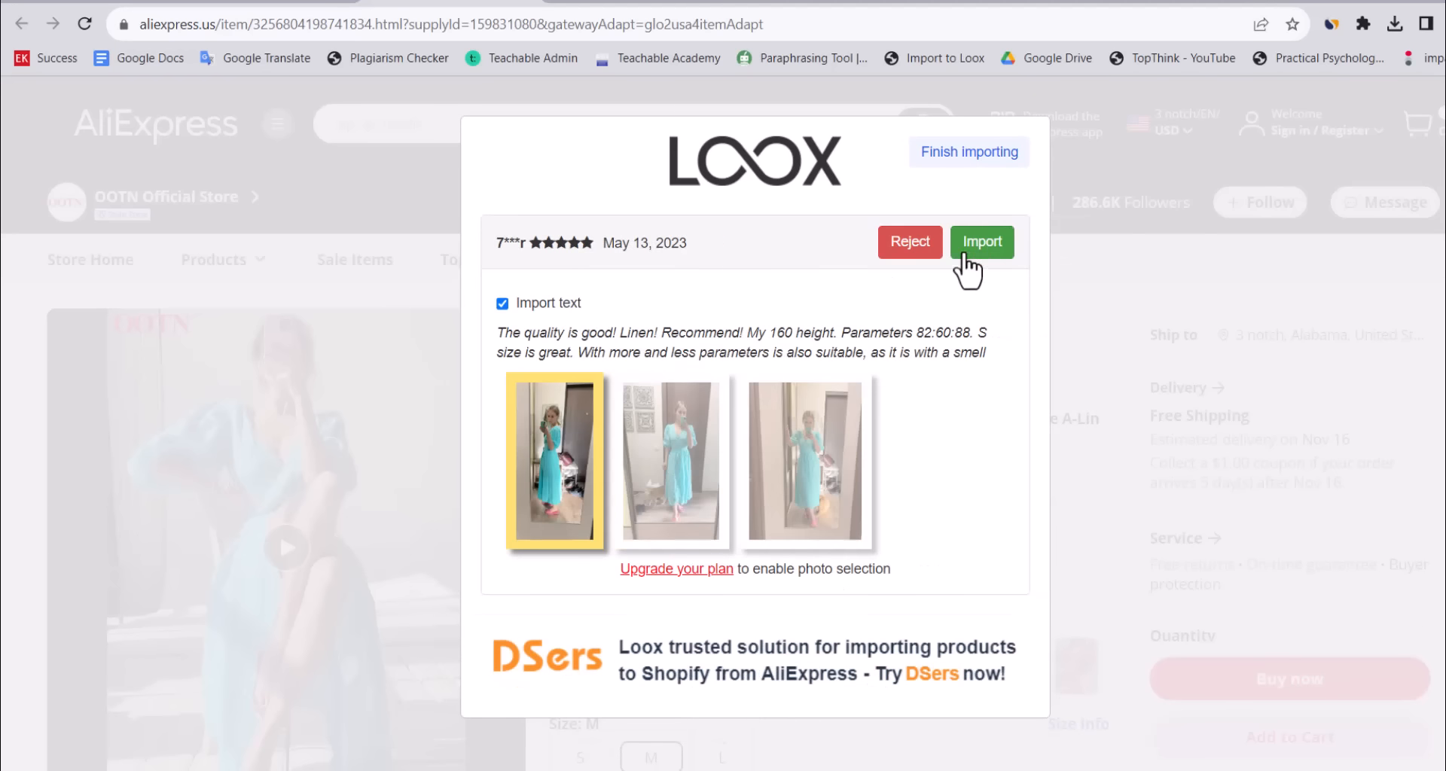
pyautogui.click(977, 255)
pyautogui.click(914, 250)
pyautogui.click(975, 252)
pyautogui.click(975, 251)
pyautogui.click(972, 250)
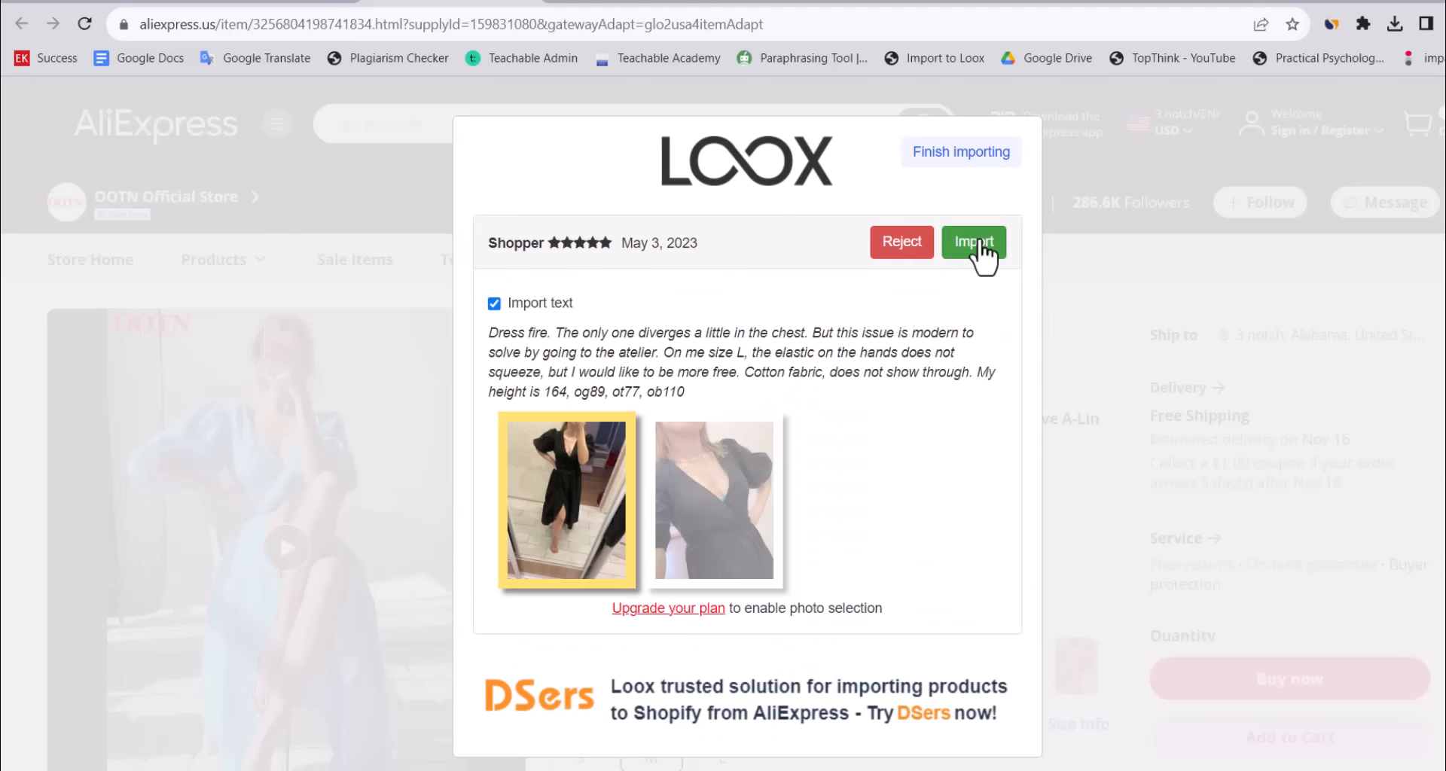
pyautogui.click(983, 249)
pyautogui.click(981, 244)
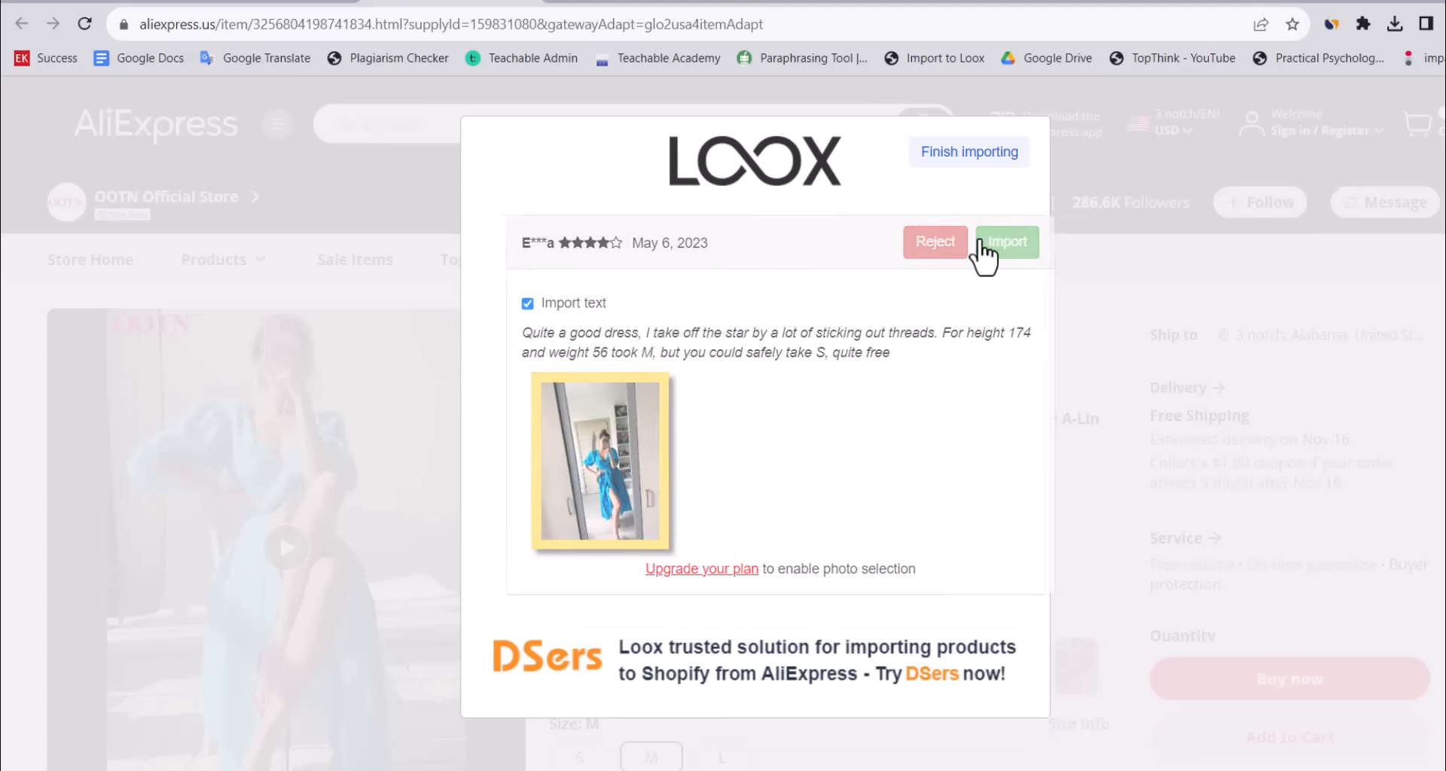
pyautogui.click(962, 153)
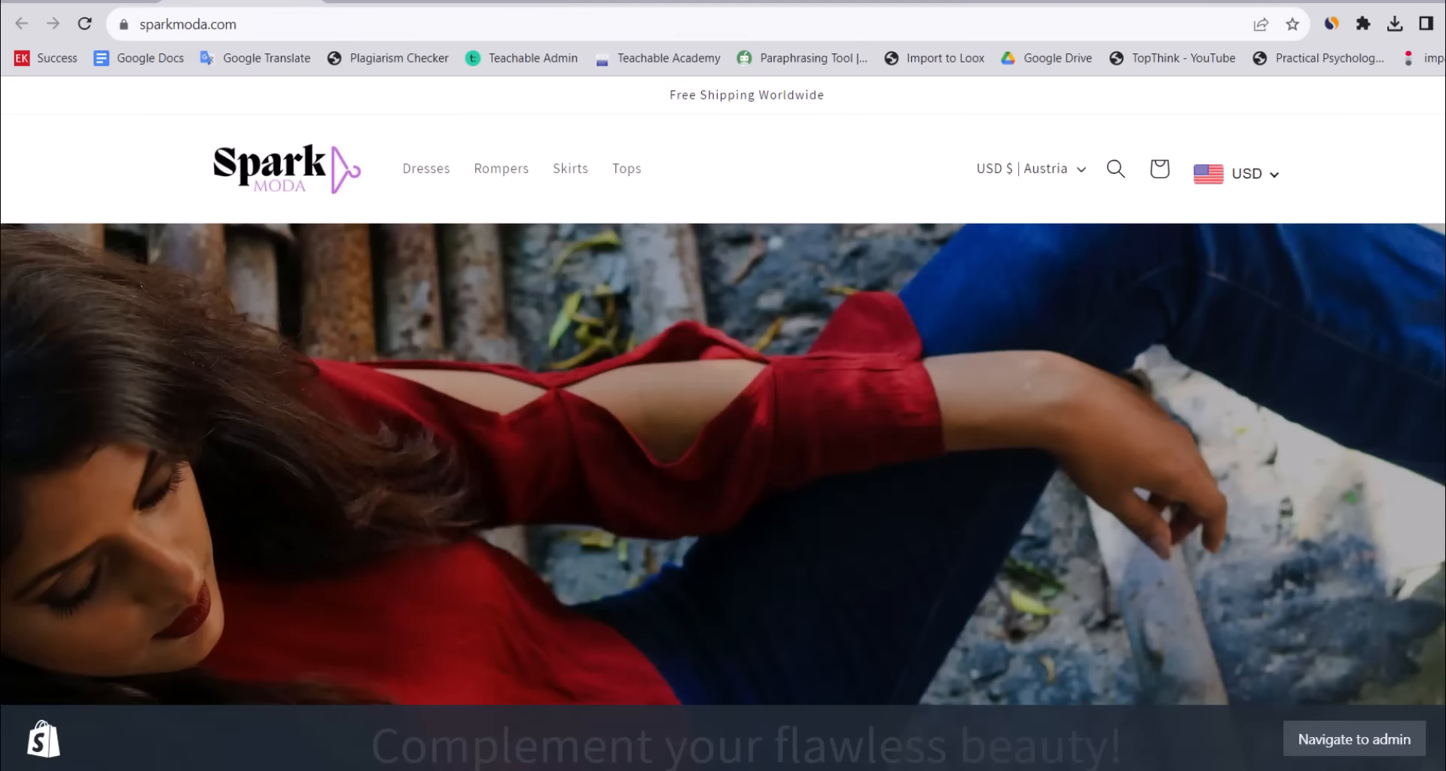
# Open the Eliana Dress product page on sparkmoda.com and scroll through its 10 imported reviews.
pyautogui.scroll(-10, 764, 490)
pyautogui.scroll(1, 765, 490)
pyautogui.click(339, 354)
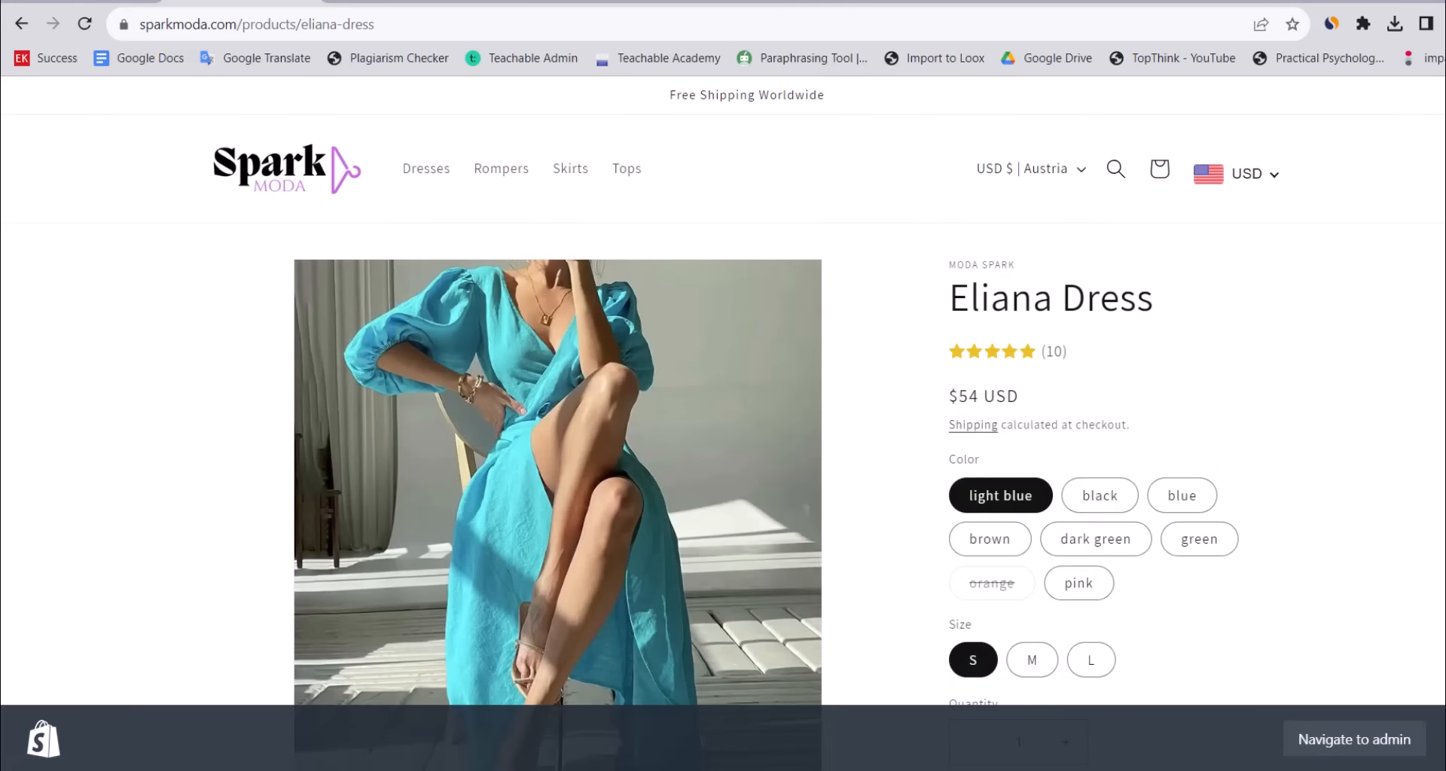
pyautogui.scroll(-10, 557, 422)
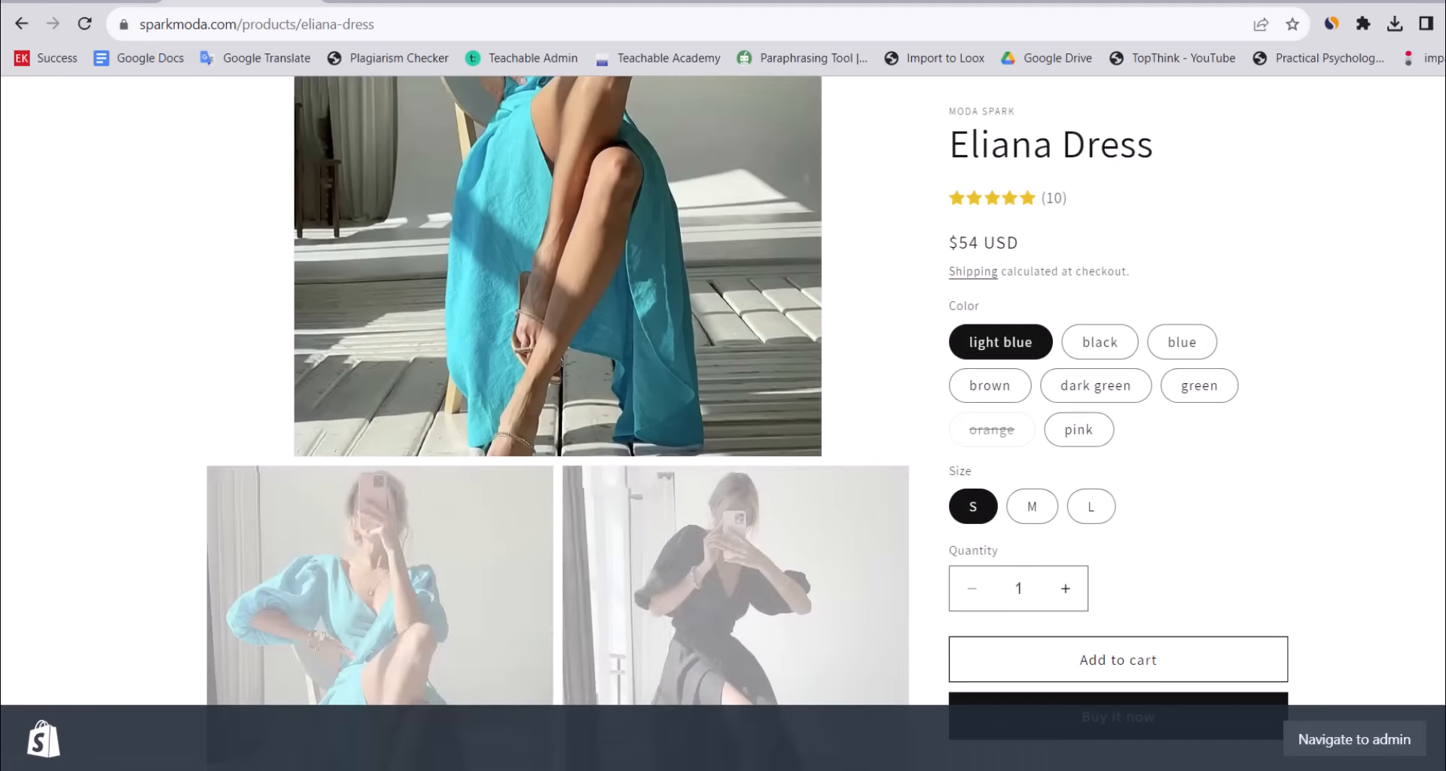
pyautogui.scroll(-10, 557, 422)
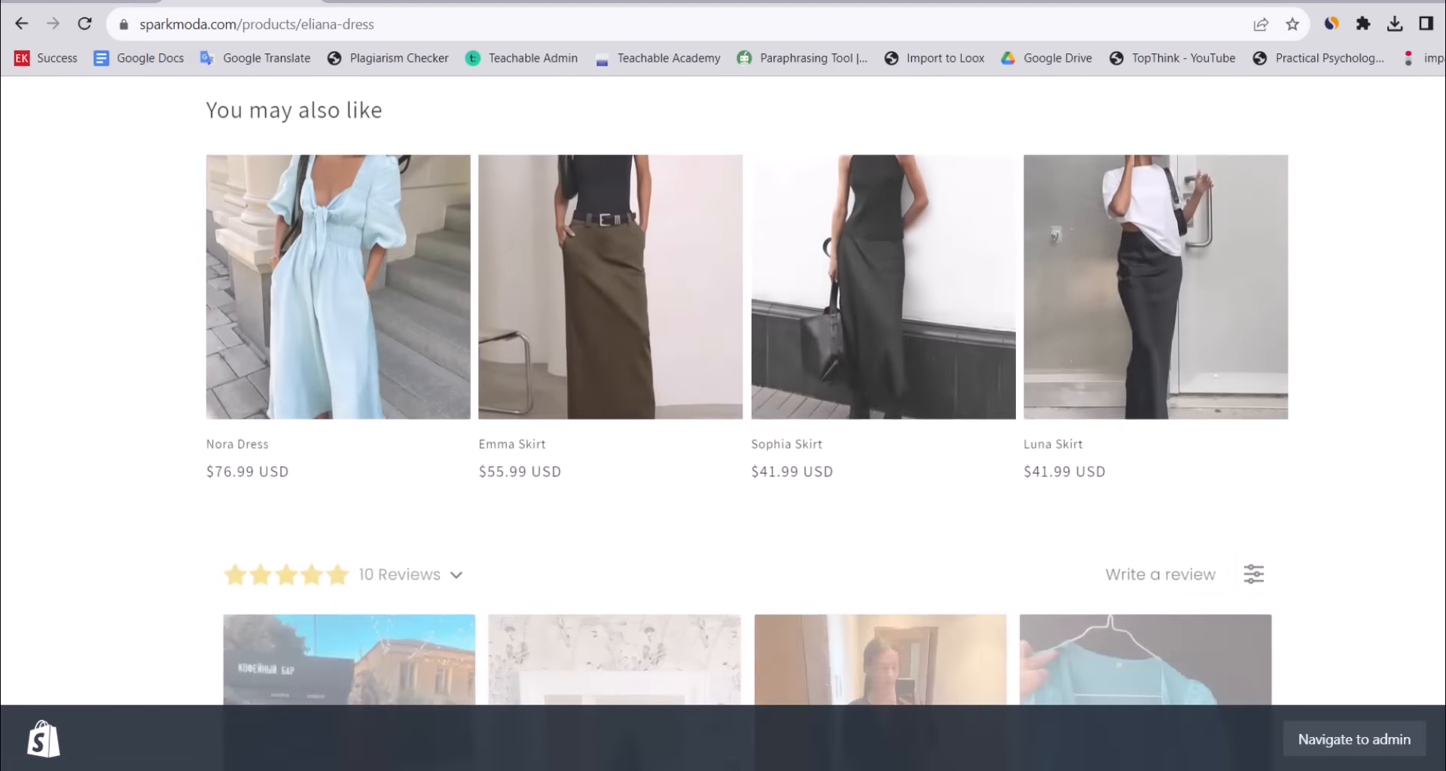
pyautogui.scroll(-8, 723, 422)
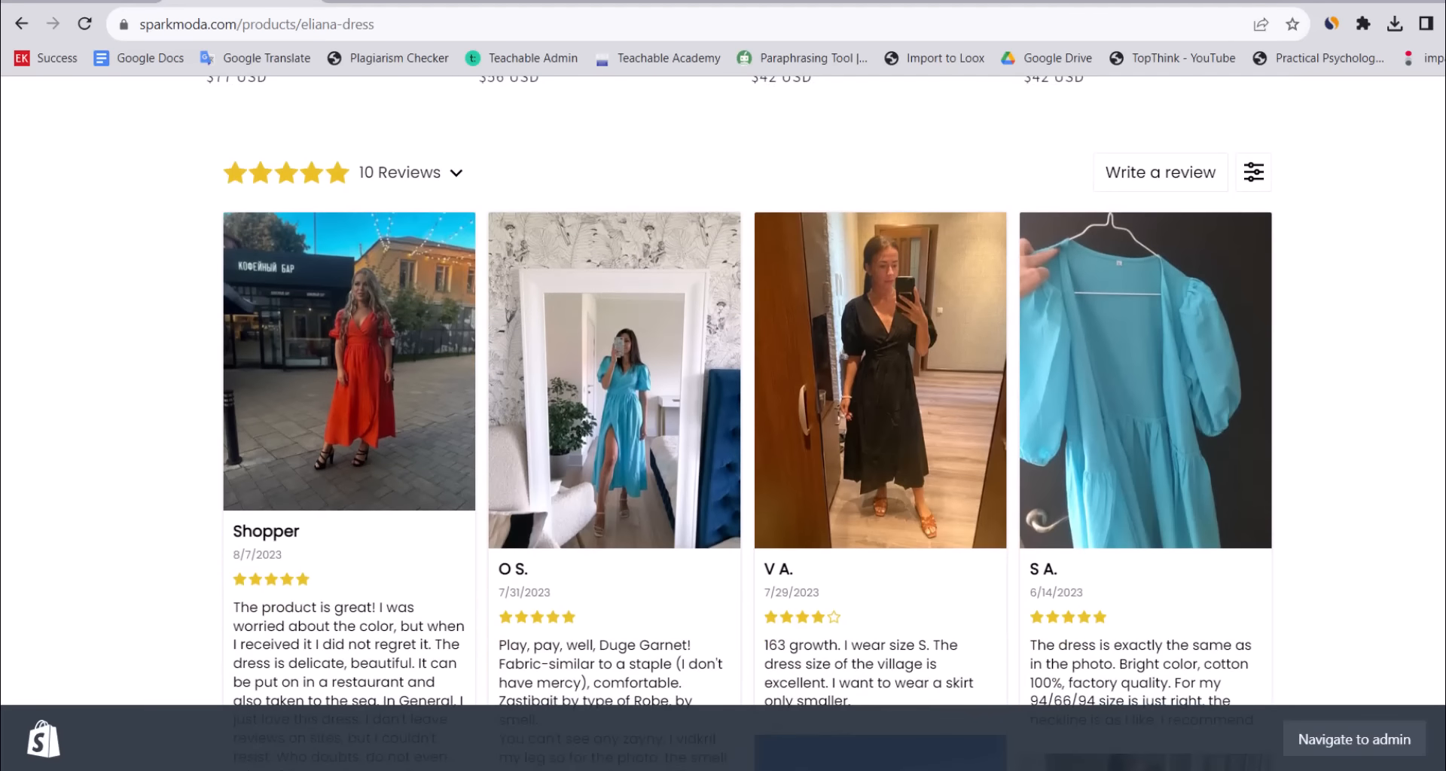
pyautogui.scroll(-10, 723, 422)
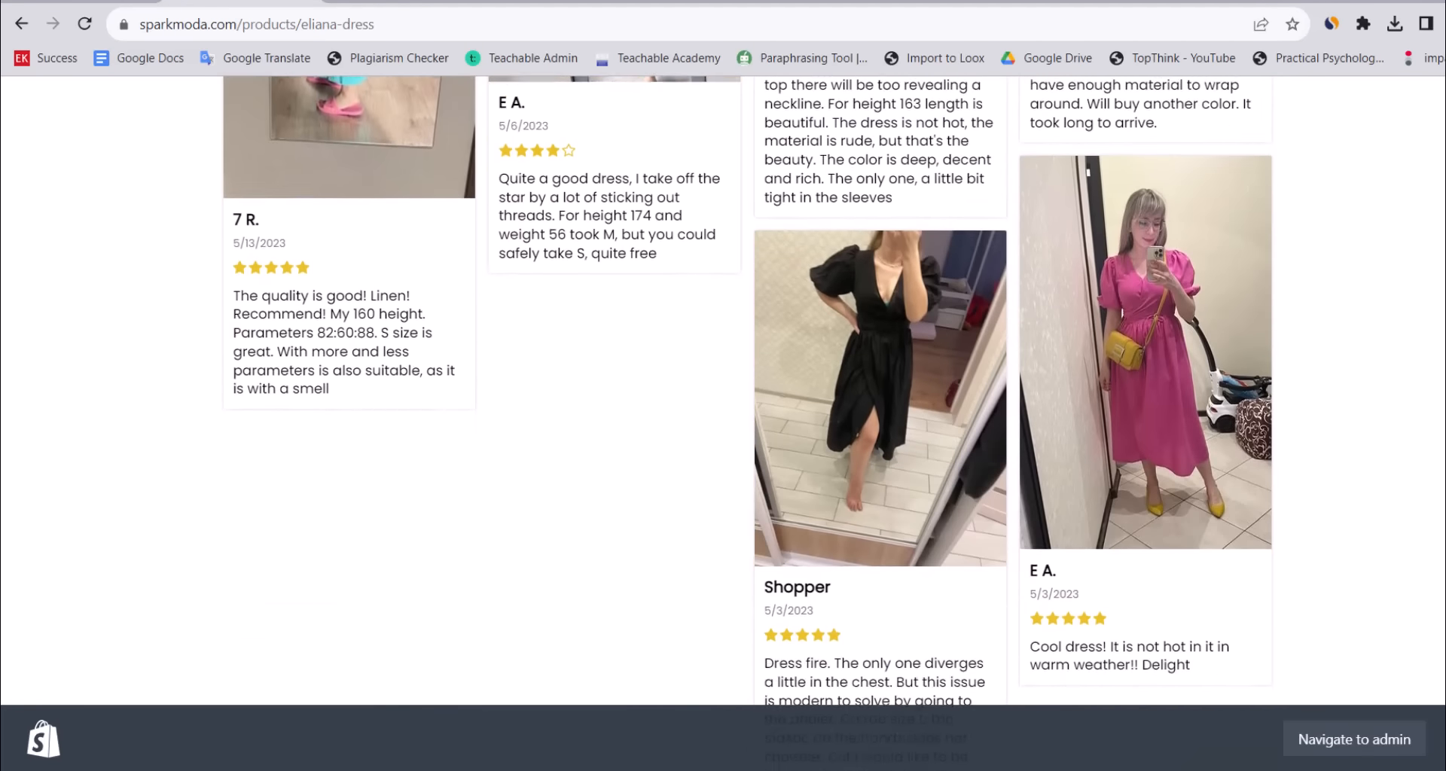
pyautogui.scroll(8, 722, 421)
pyautogui.scroll(12, 723, 422)
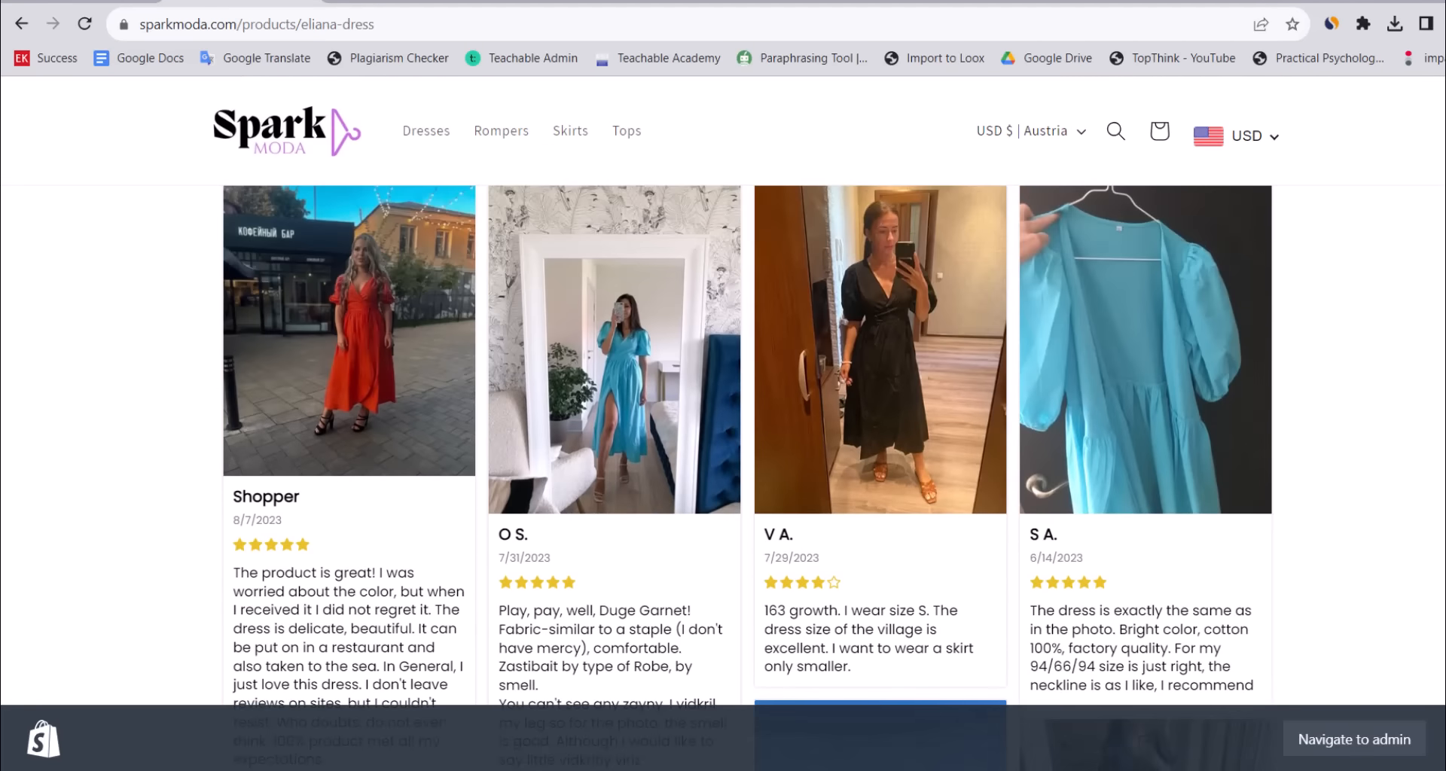
pyautogui.scroll(5, 722, 421)
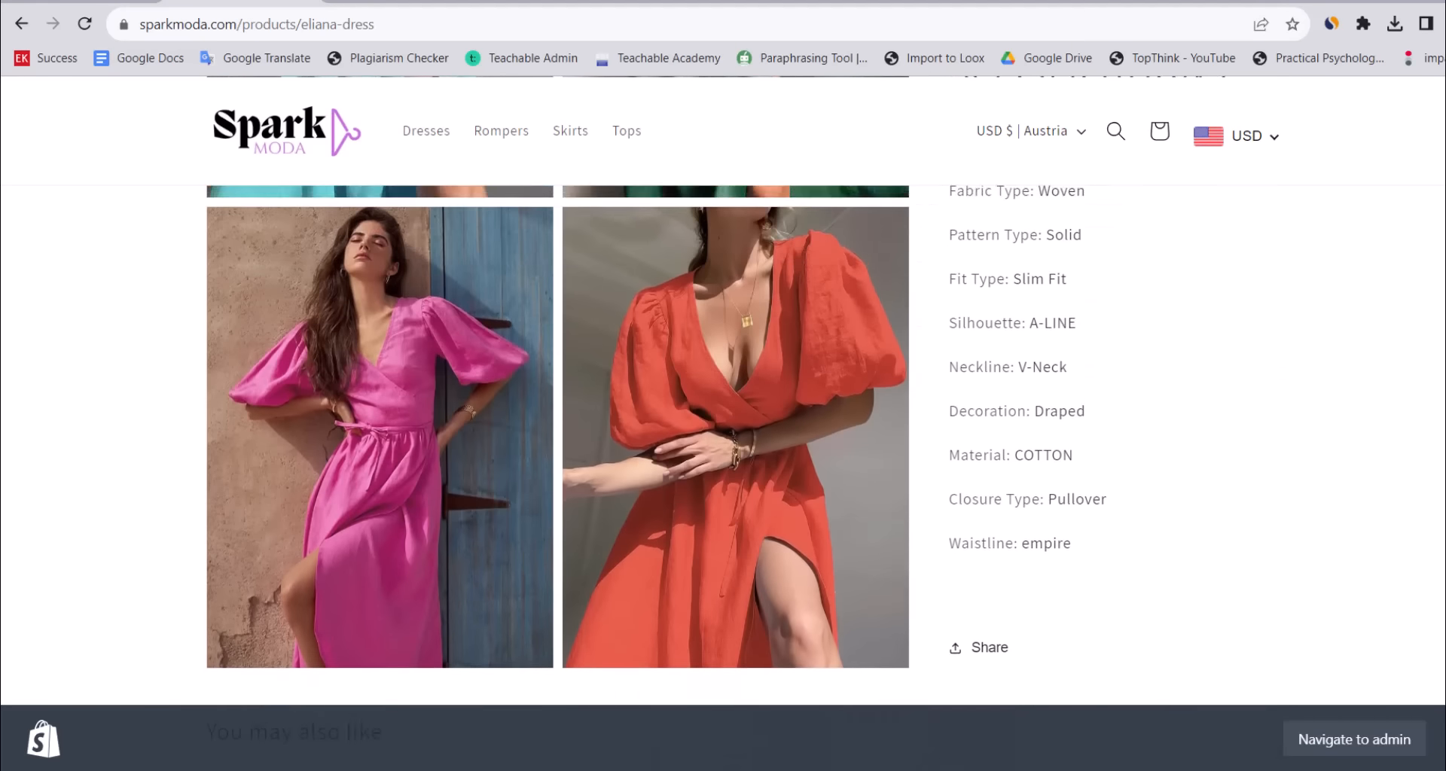
pyautogui.scroll(-8, 723, 421)
pyautogui.scroll(-15, 722, 422)
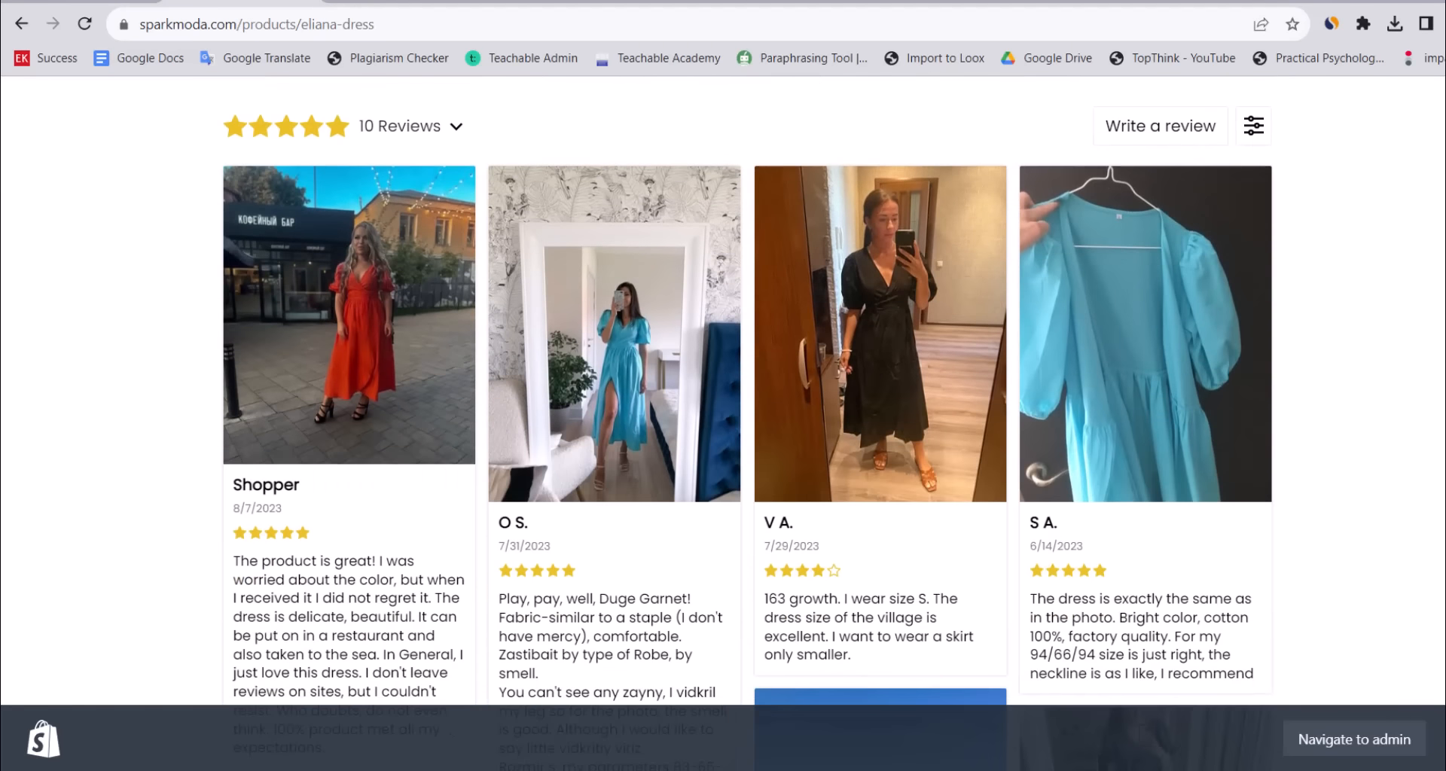
pyautogui.scroll(-4, 723, 422)
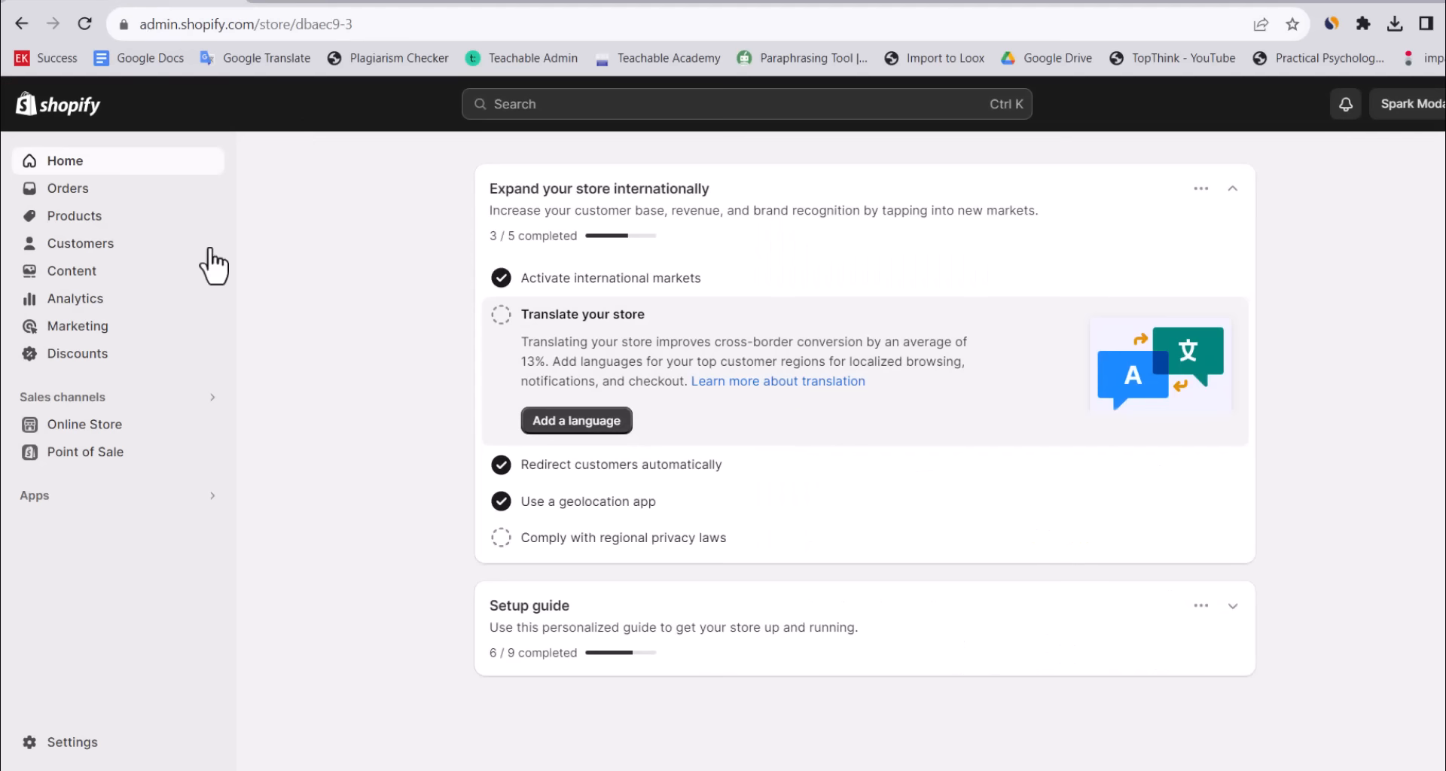
# Review the store's installed apps and sales channels, and glance at the incognito storefront window.
pyautogui.click(72, 744)
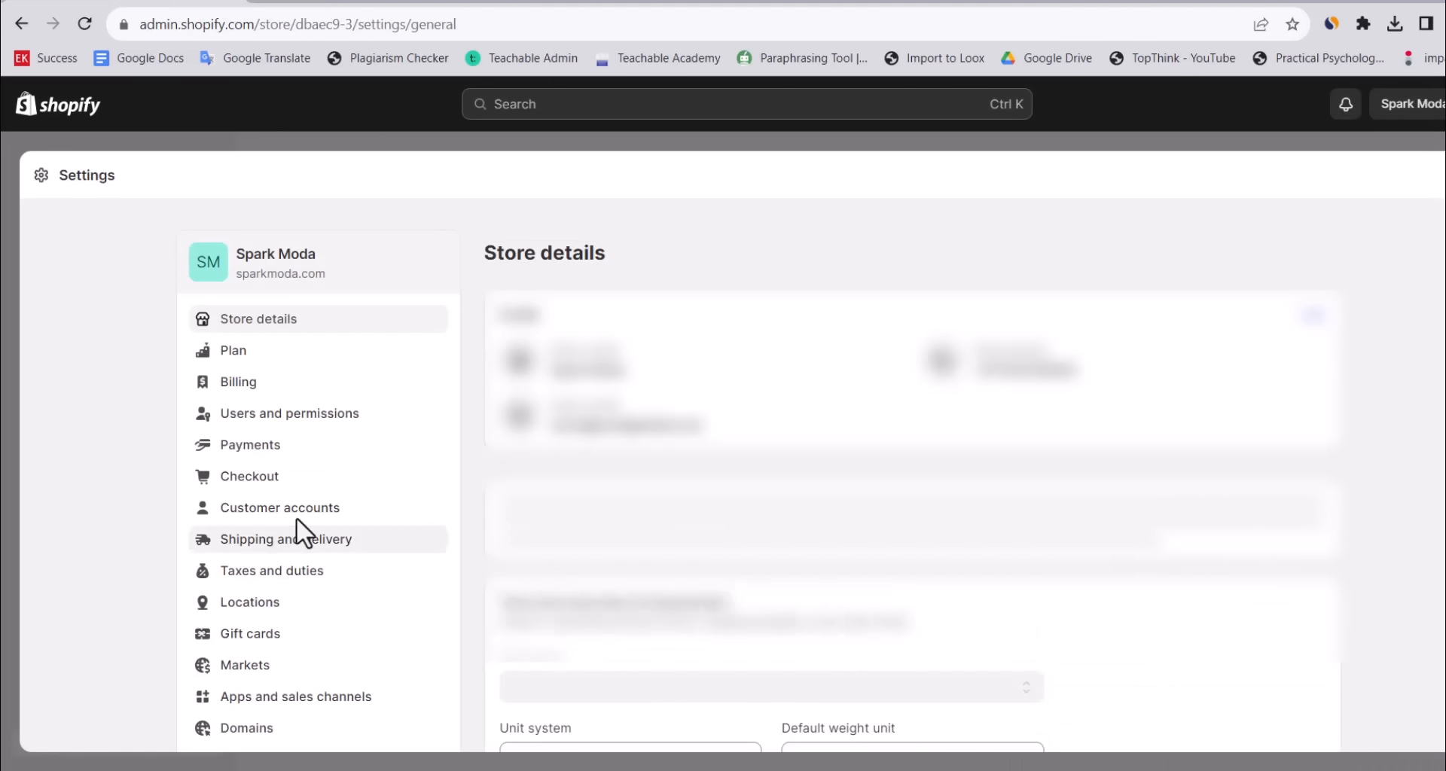
pyautogui.click(365, 702)
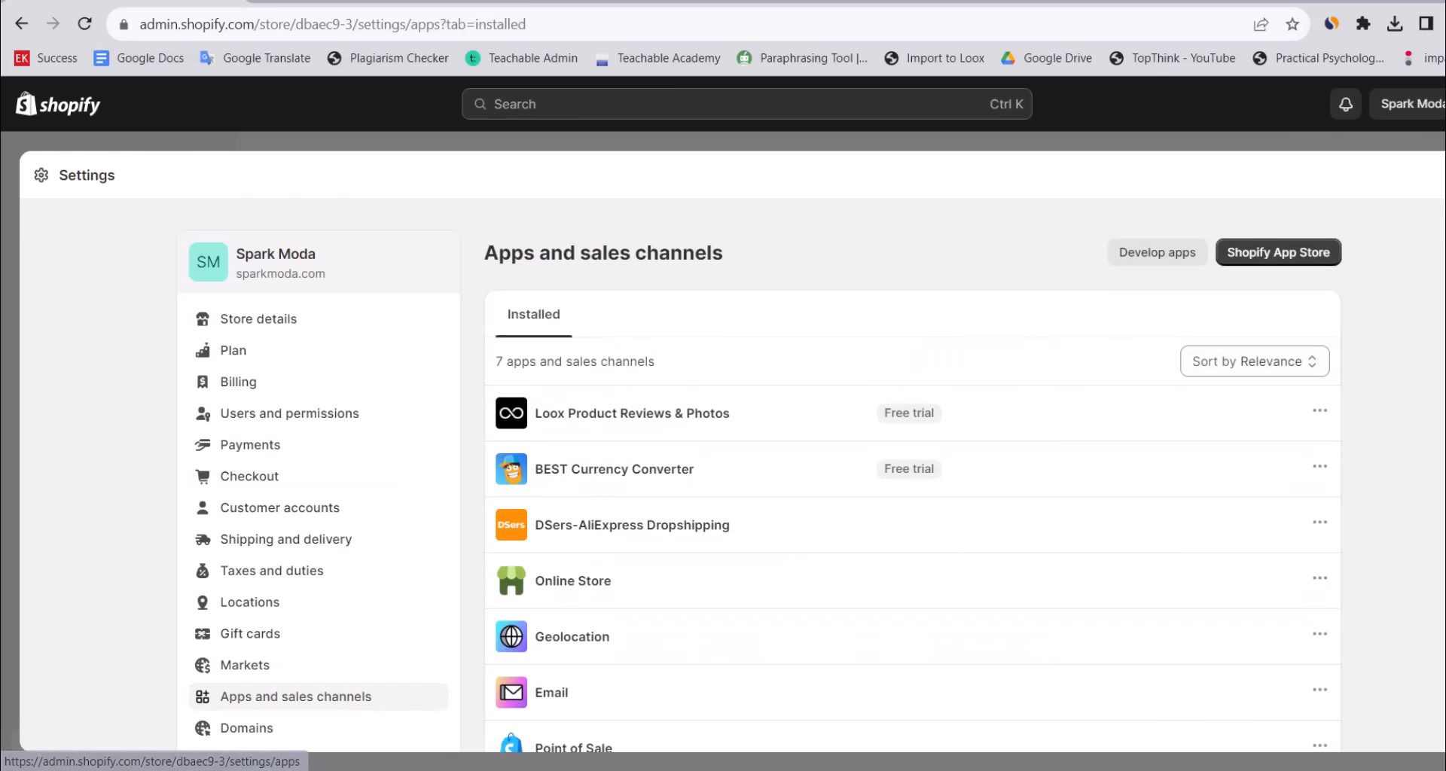
pyautogui.scroll(-2, 701, 312)
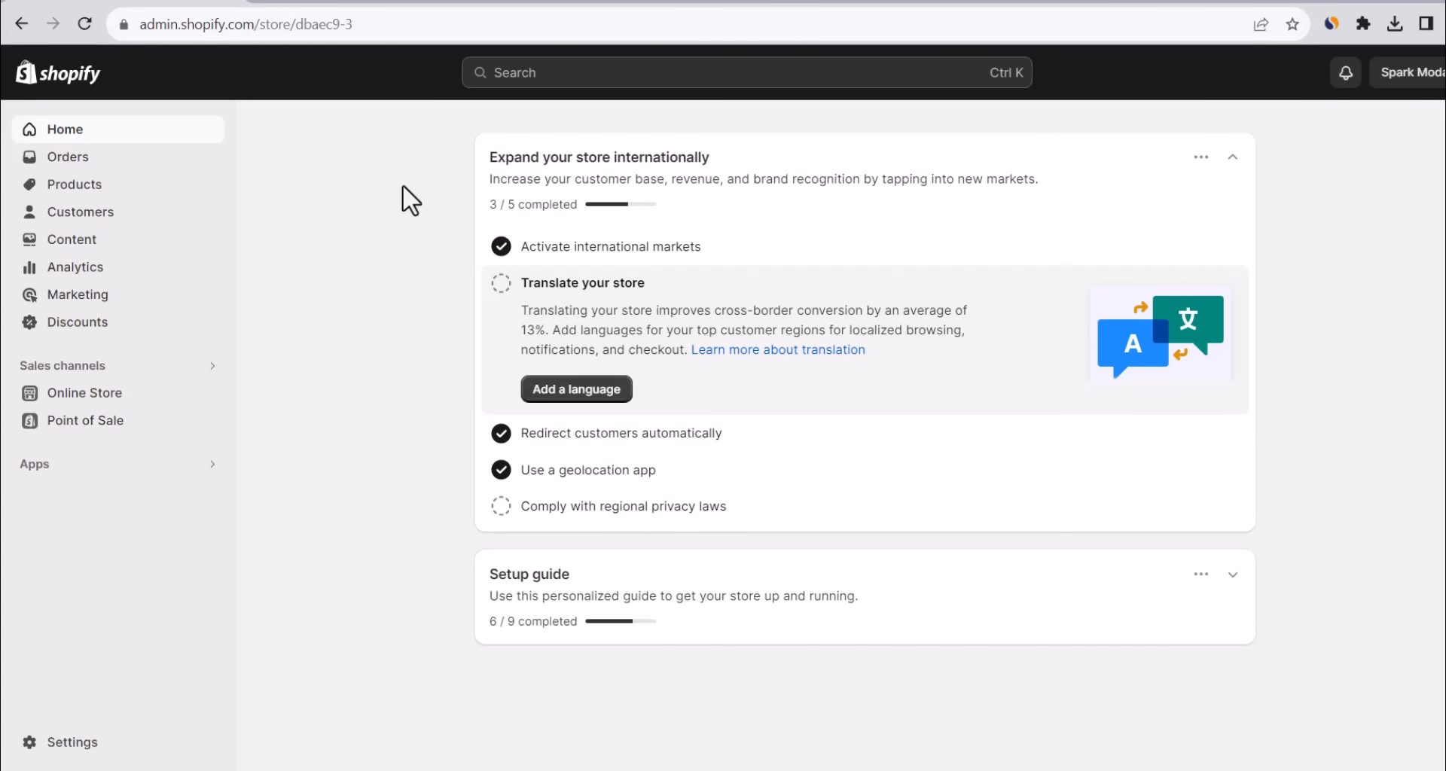
pyautogui.hotkey('alt', 'Tab')
pyautogui.moveTo(858, 770)
pyautogui.click(951, 689)
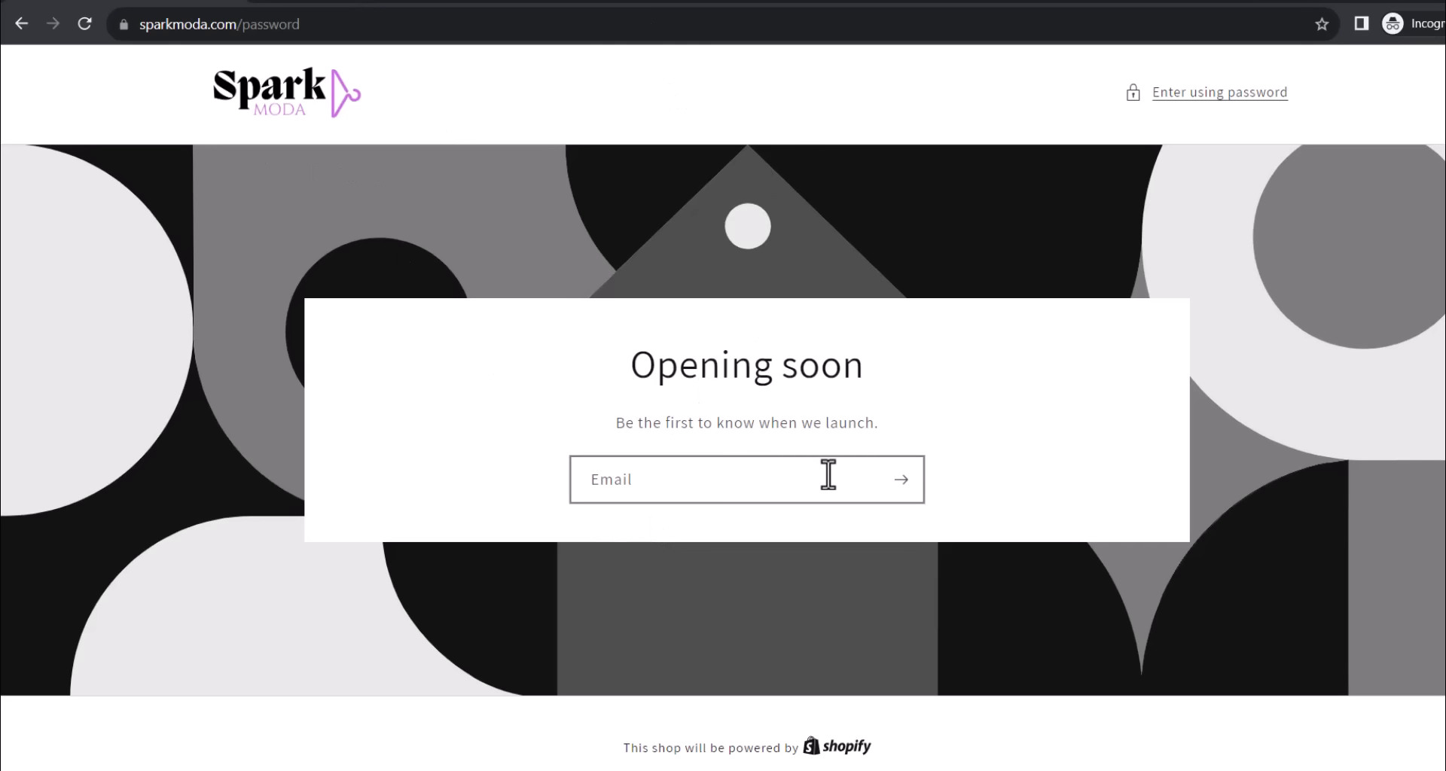
pyautogui.hotkey('alt', 'Tab')
# In Online Store Preferences, uncheck 'Restrict access to visitors with the password' and save.
pyautogui.click(110, 394)
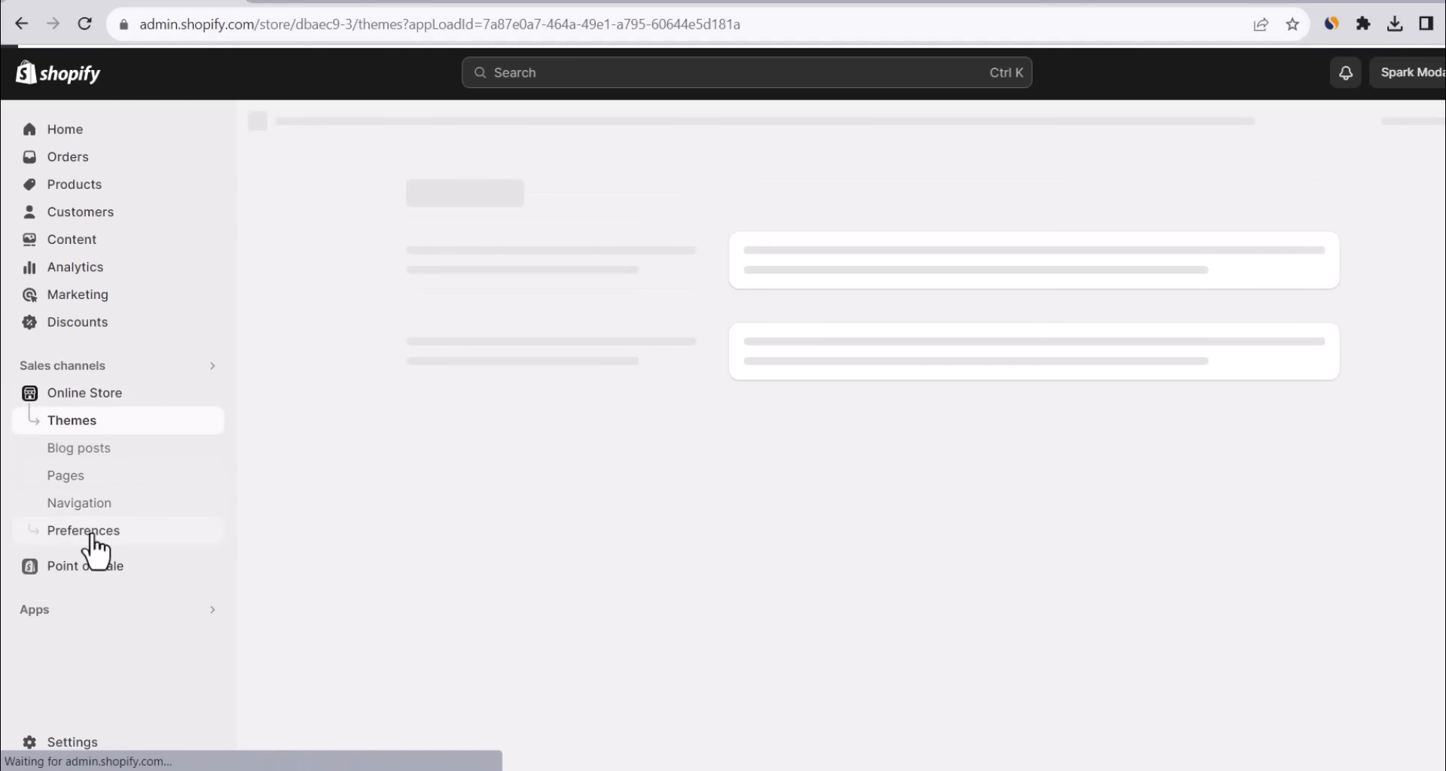
pyautogui.click(87, 531)
pyautogui.scroll(-15, 863, 442)
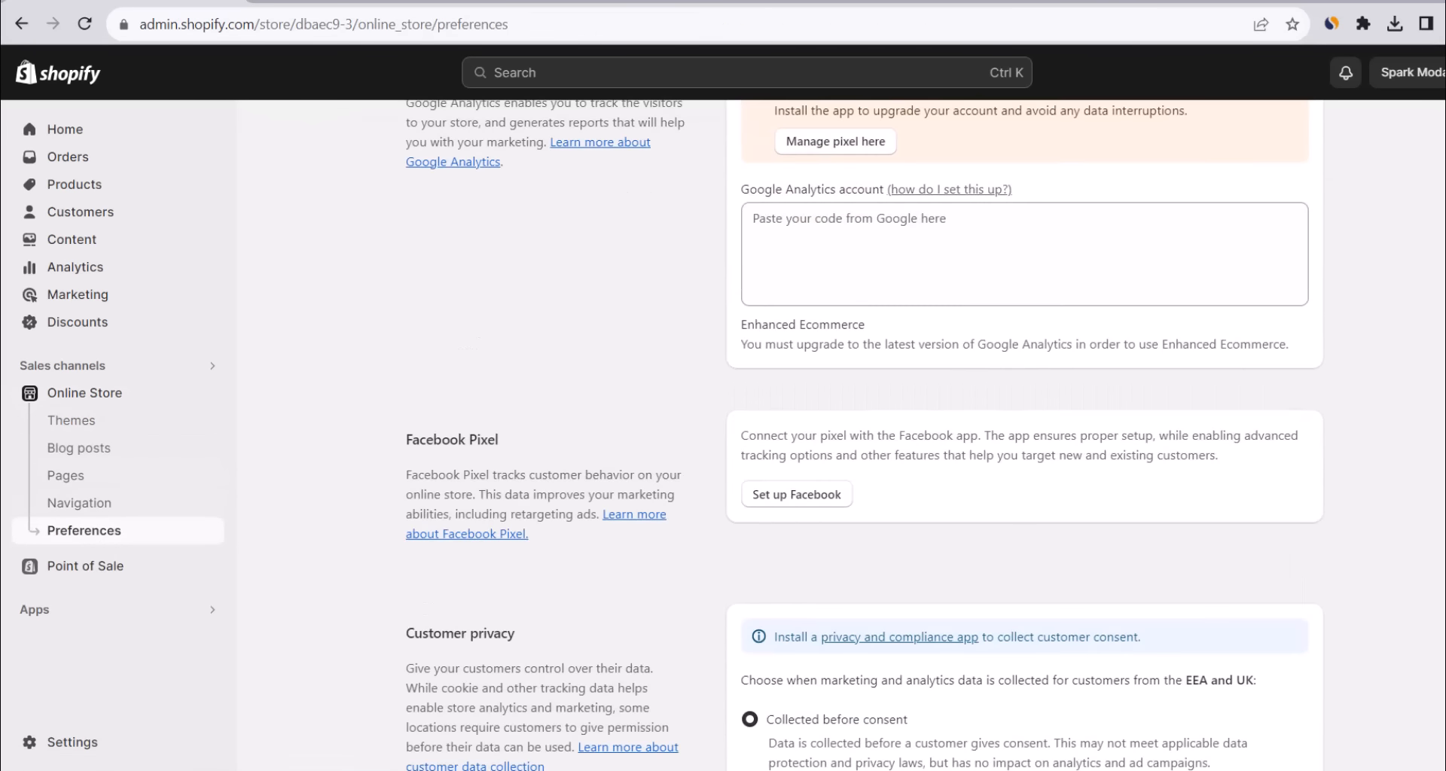
pyautogui.scroll(-1, 863, 441)
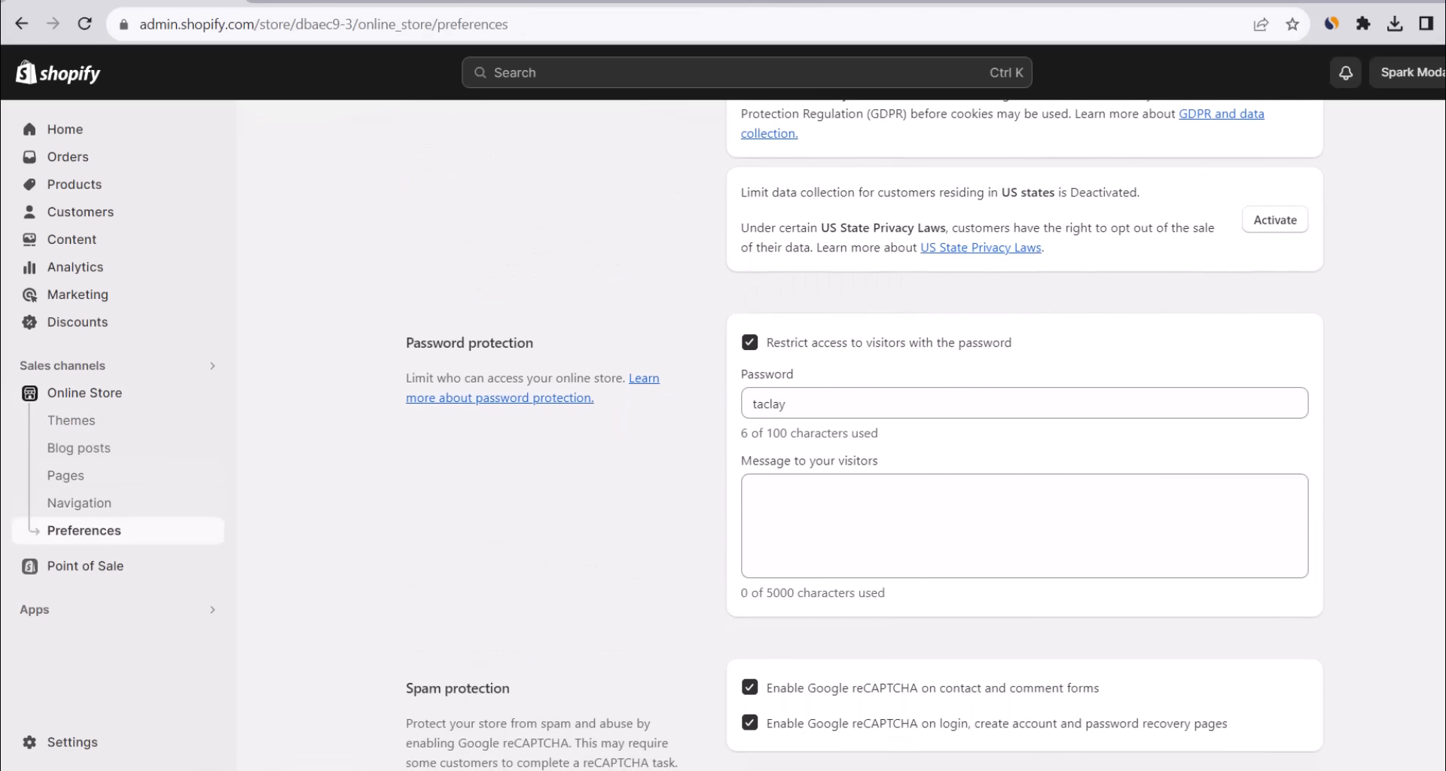
pyautogui.click(750, 342)
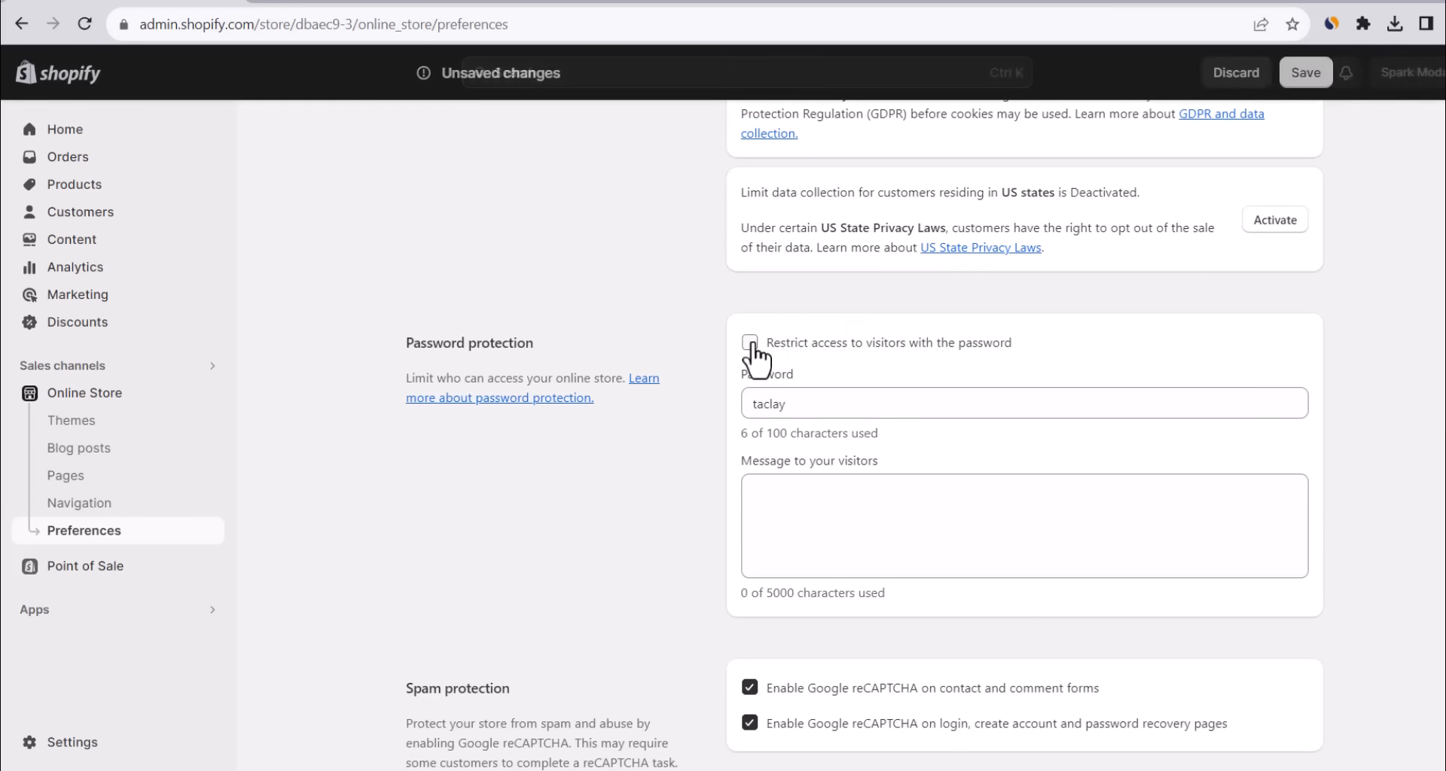
pyautogui.click(1306, 75)
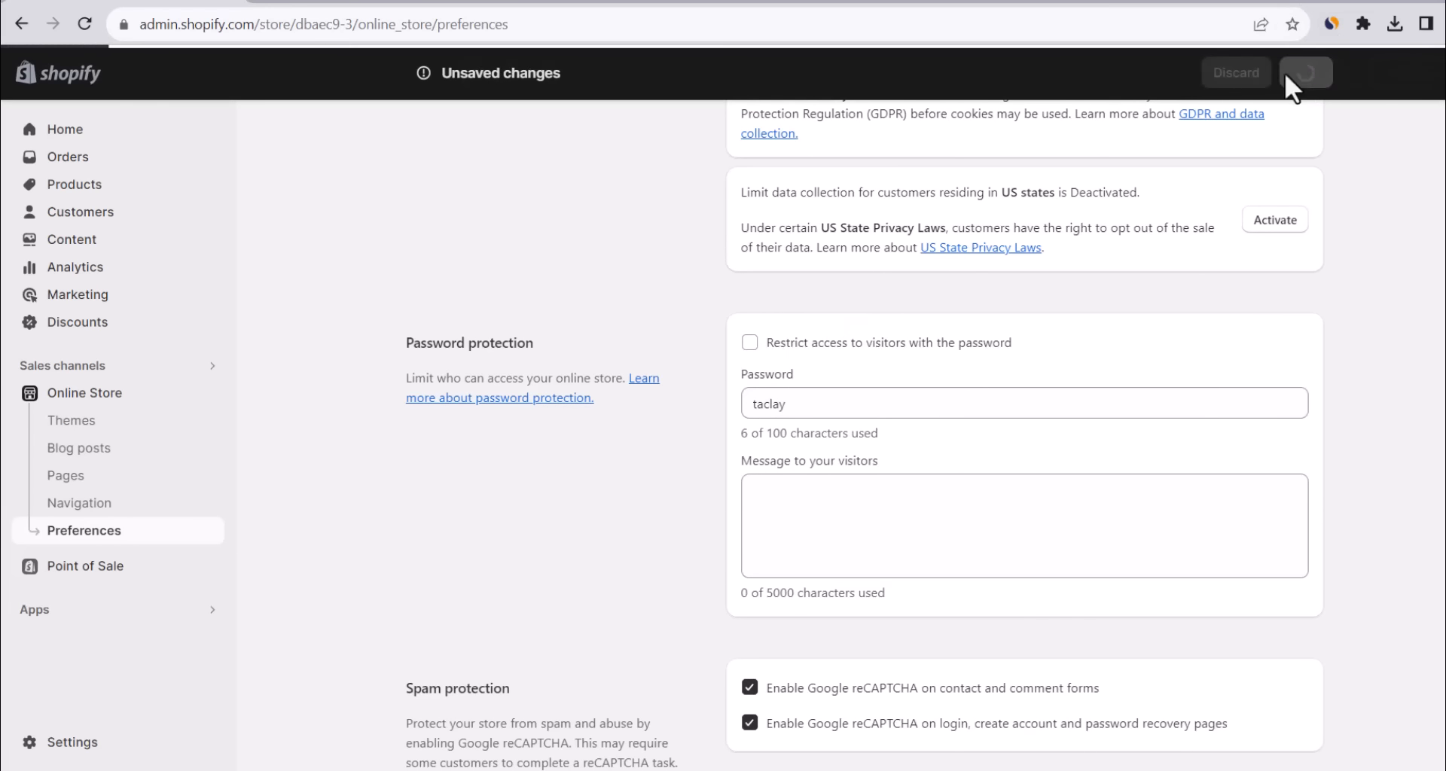
# Reload the storefront to confirm it opens without the password page.
pyautogui.hotkey('alt', 'Tab')
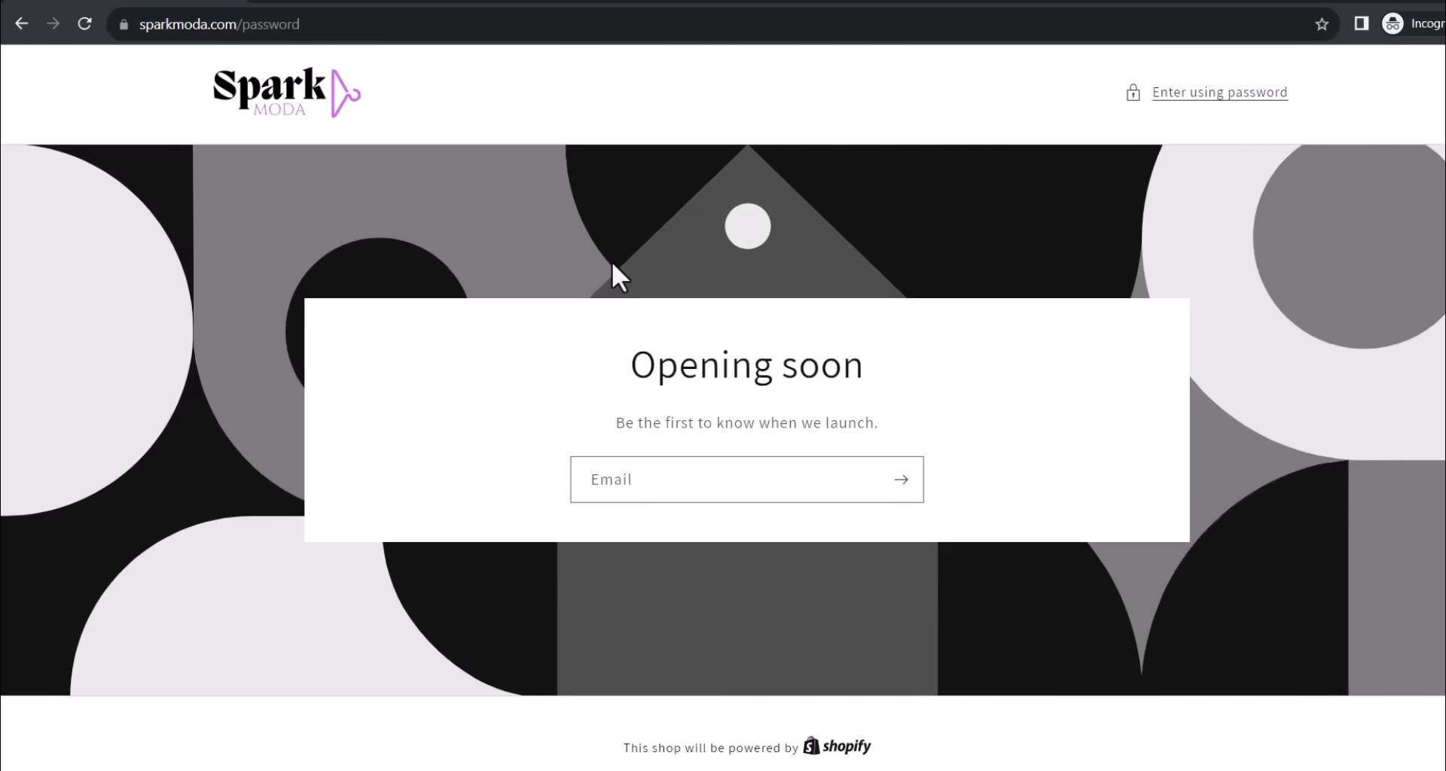
pyautogui.click(532, 26)
pyautogui.press('Return')
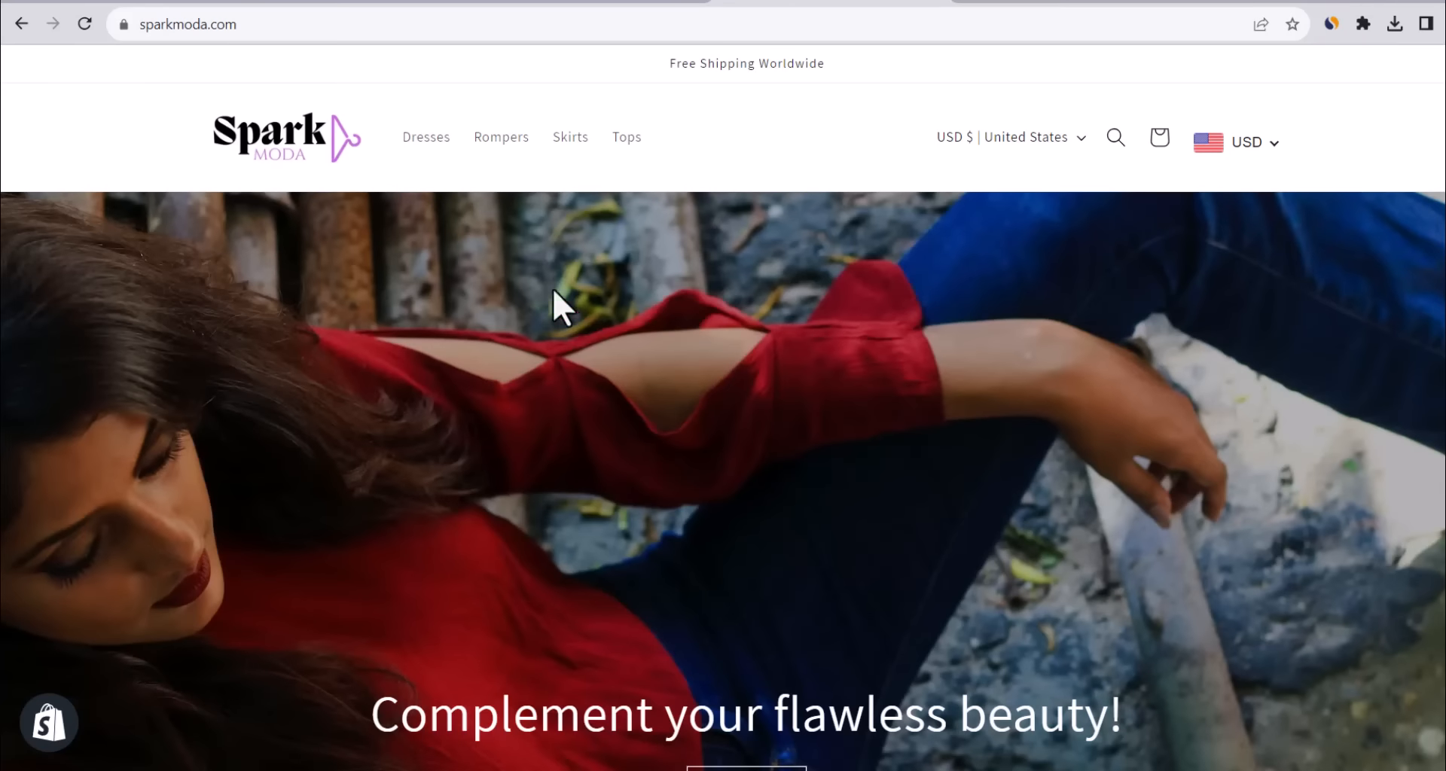
# Add the Eliana Dress in black, size M, to the cart and view the cart.
pyautogui.scroll(-8, 572, 312)
pyautogui.scroll(-9, 579, 305)
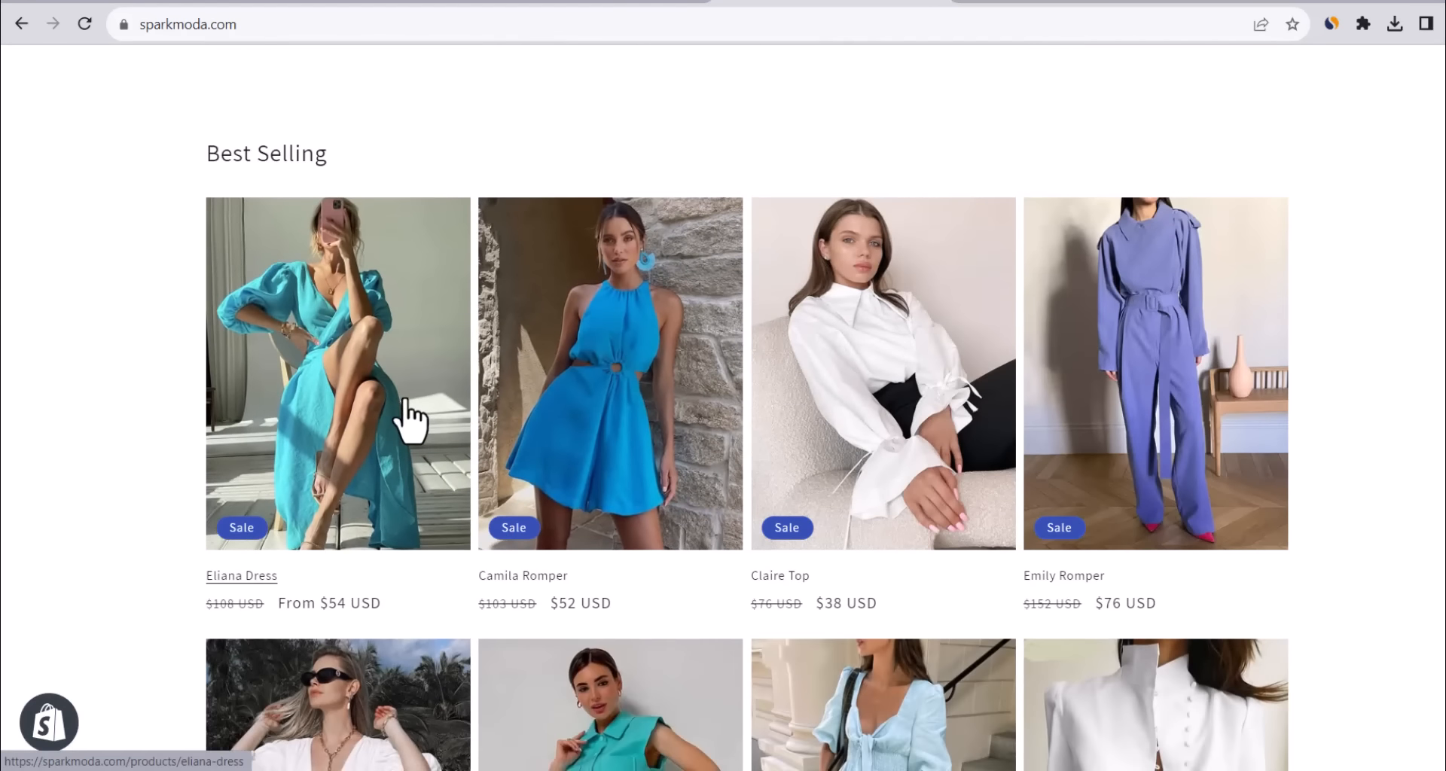
pyautogui.click(407, 404)
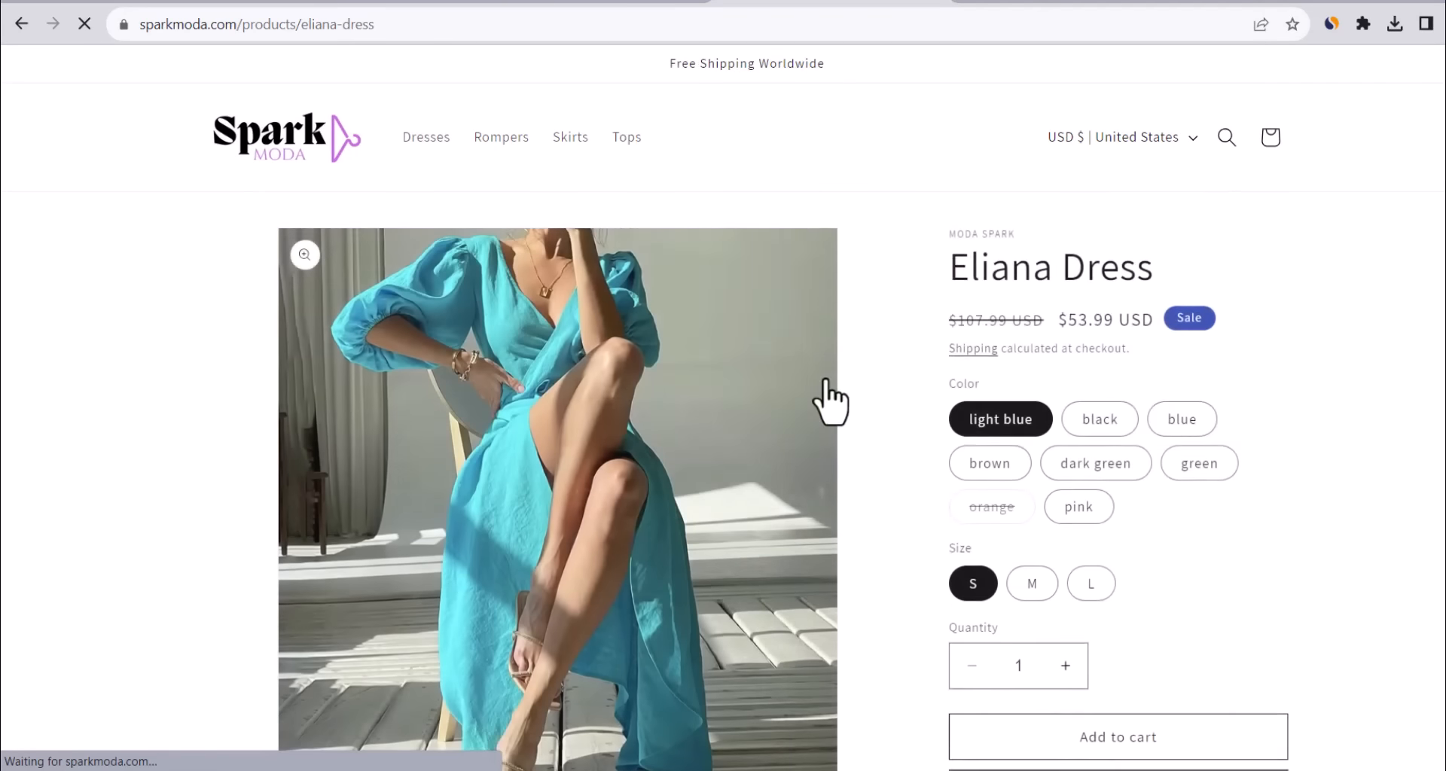
pyautogui.scroll(-2, 823, 400)
pyautogui.click(1099, 310)
pyautogui.click(1033, 476)
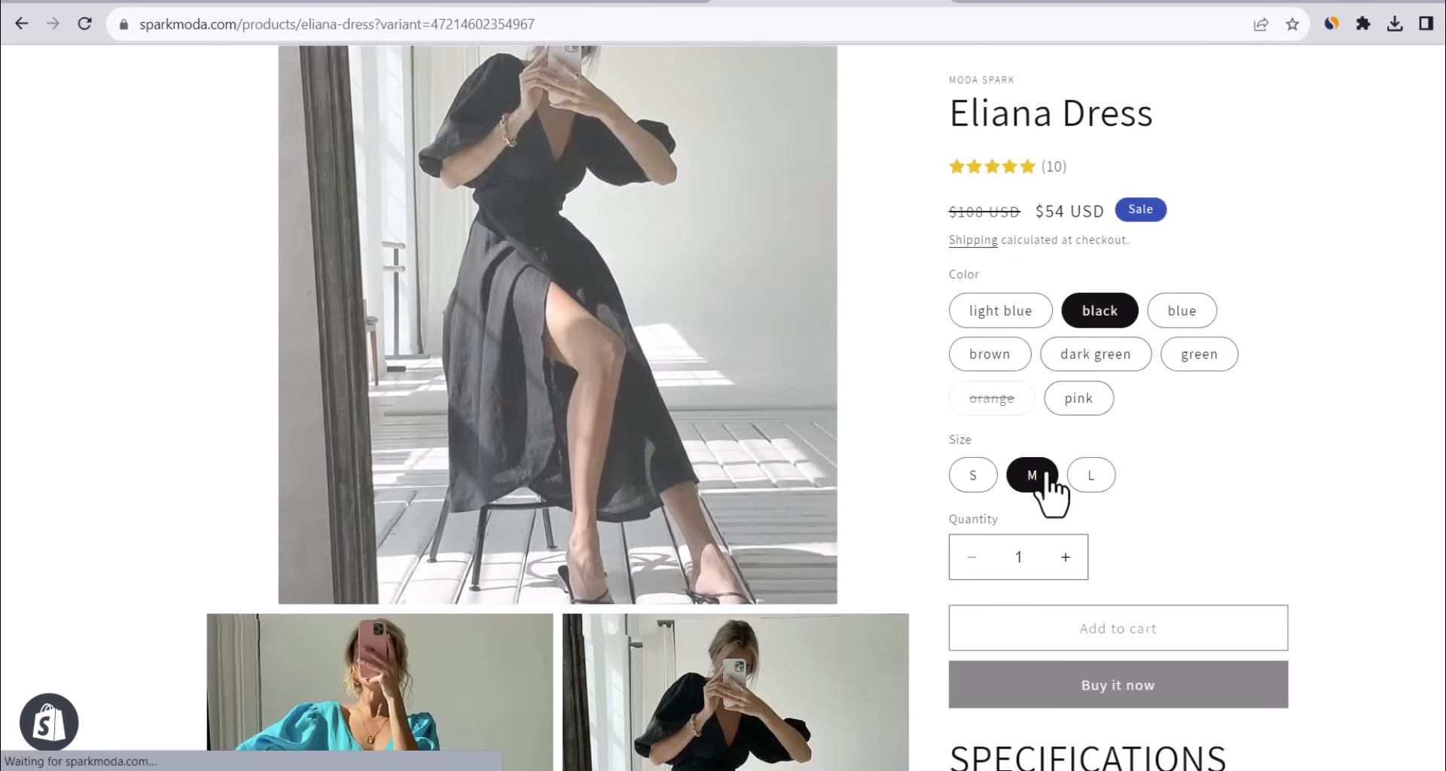
pyautogui.scroll(1, 1189, 468)
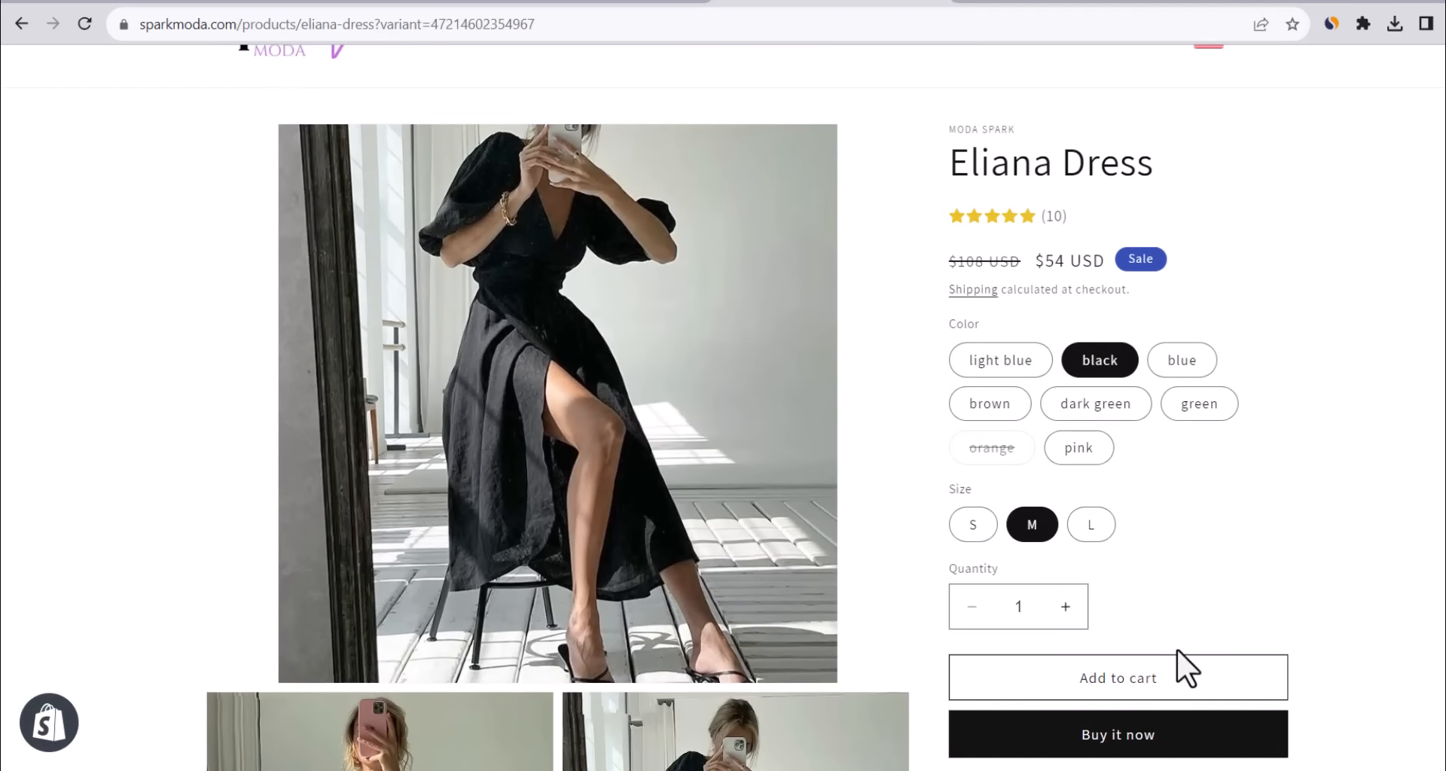
pyautogui.click(1164, 674)
pyautogui.click(1167, 364)
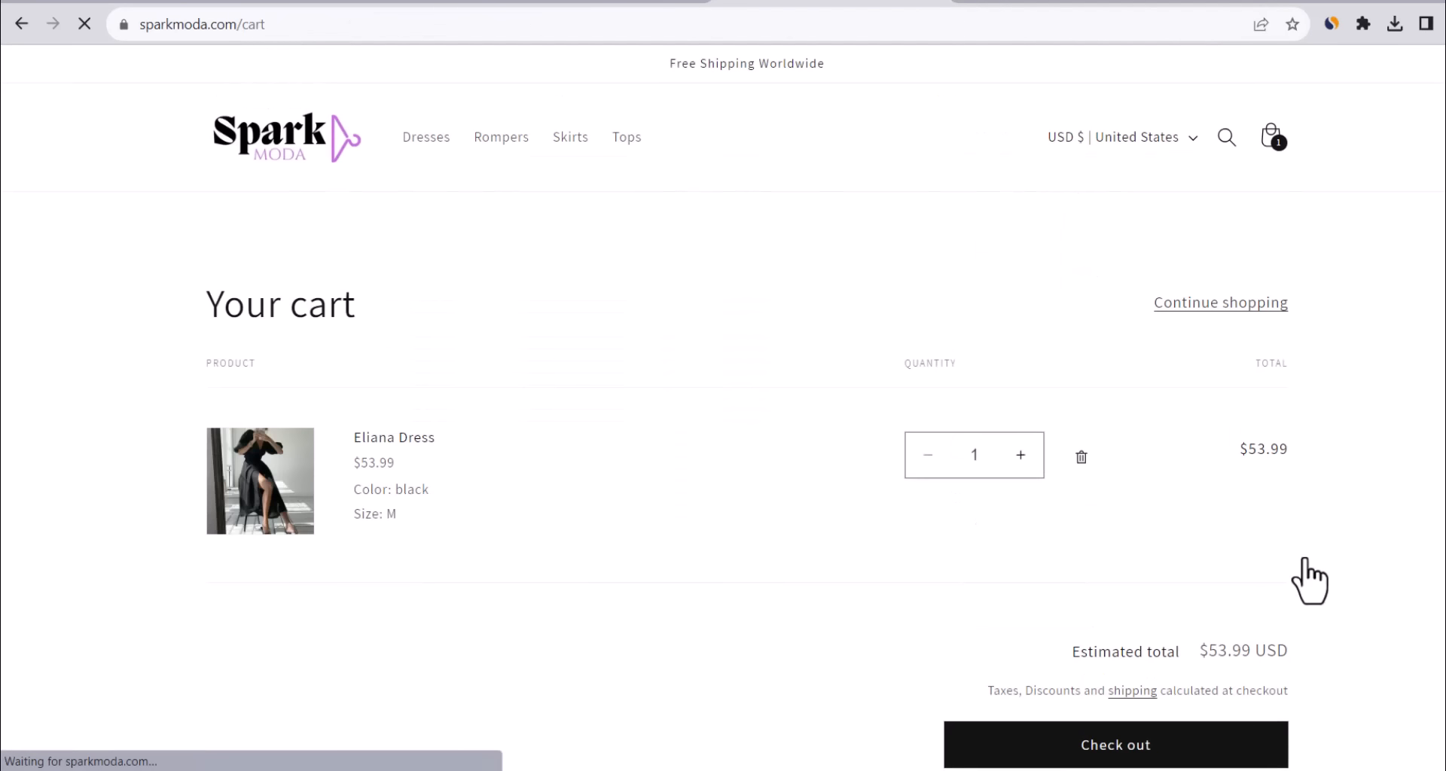
# Check out, enter the customer's e-mail, and complete the checkout form.
pyautogui.scroll(-1, 1309, 525)
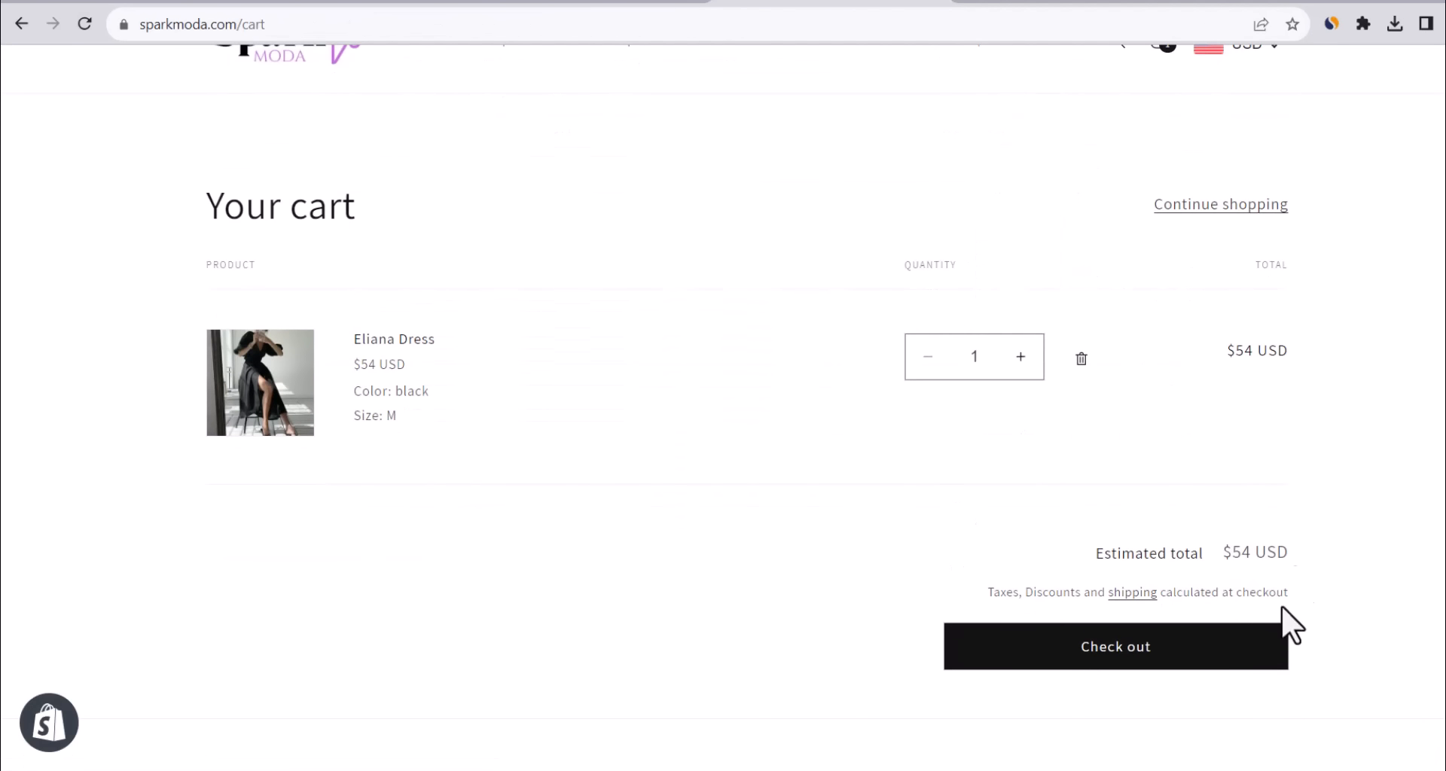
pyautogui.click(1204, 655)
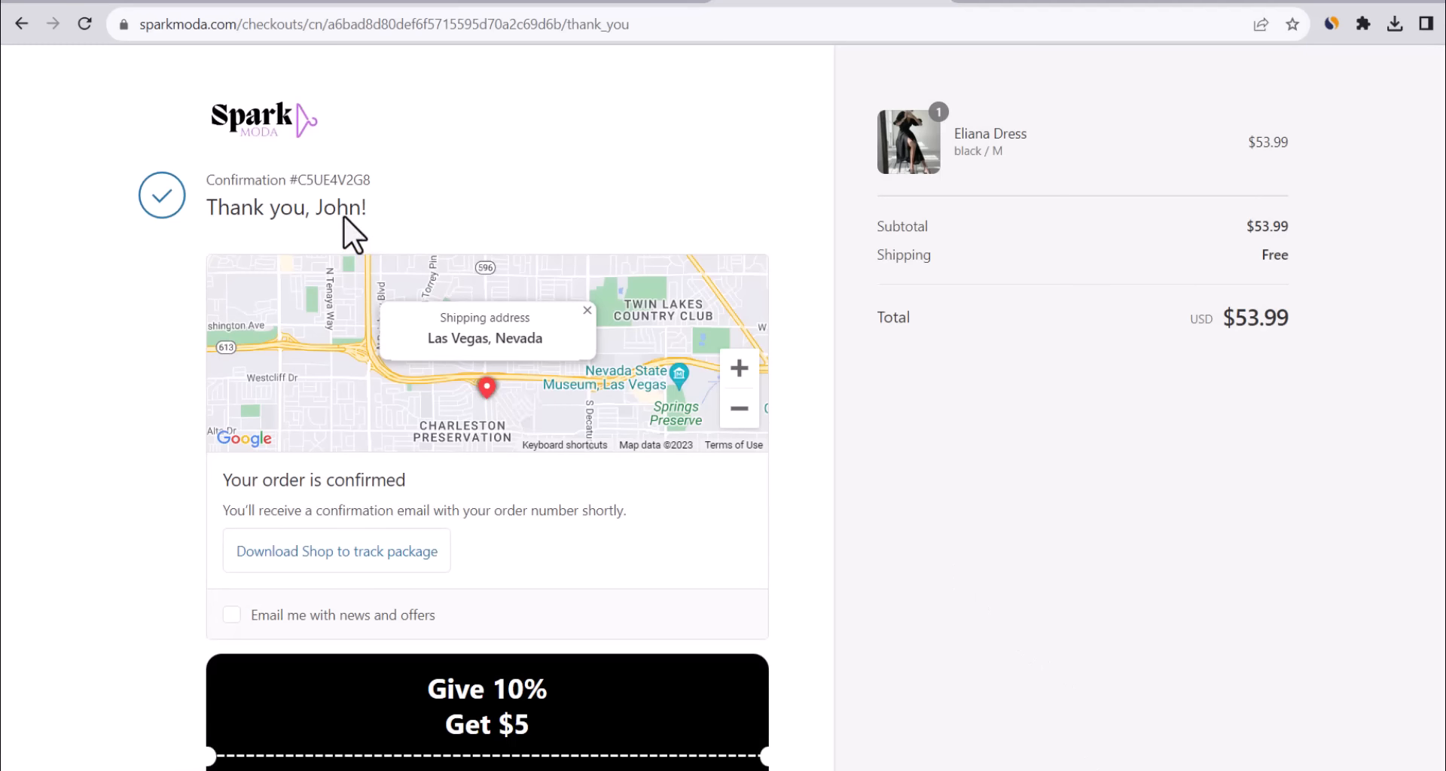
pyautogui.scroll(-1, 451, 265)
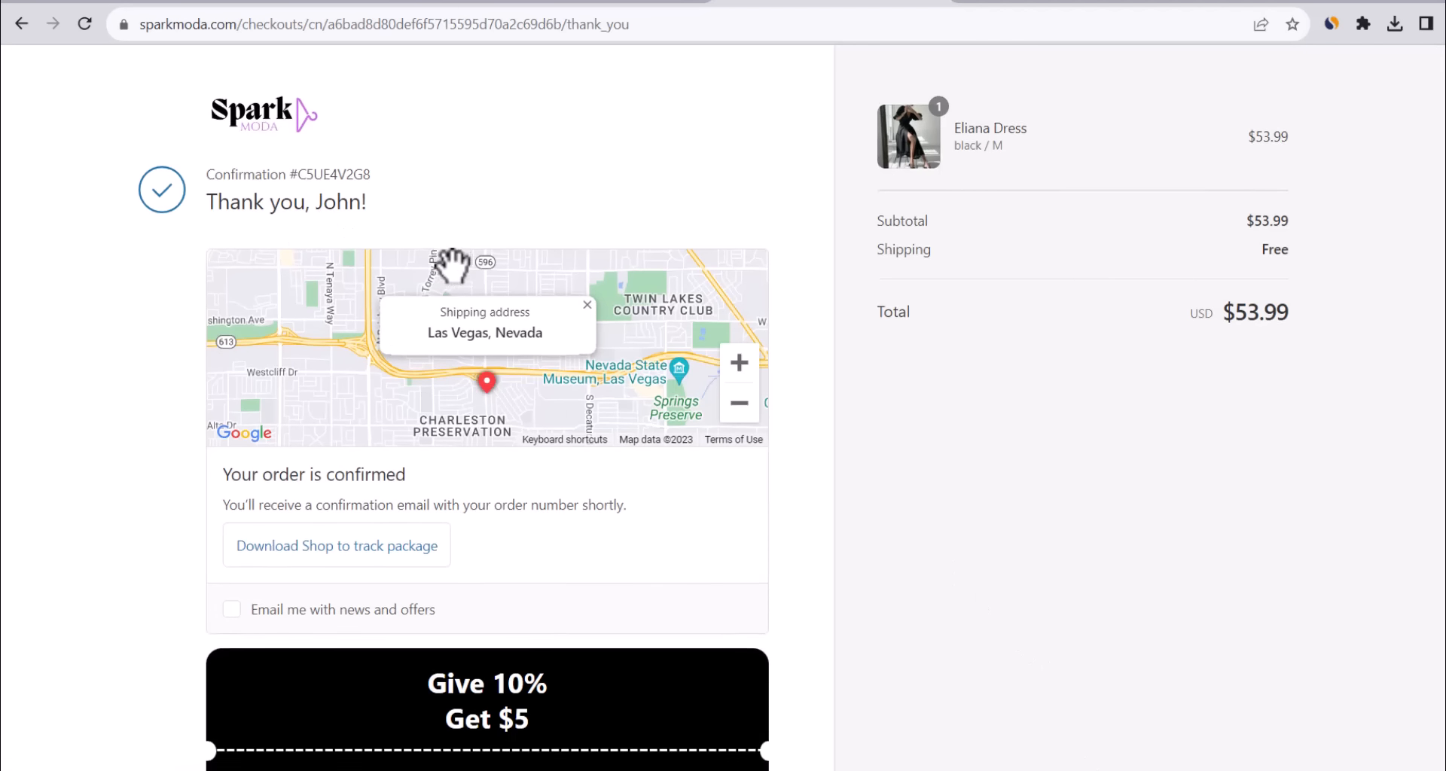
pyautogui.scroll(-3, 451, 265)
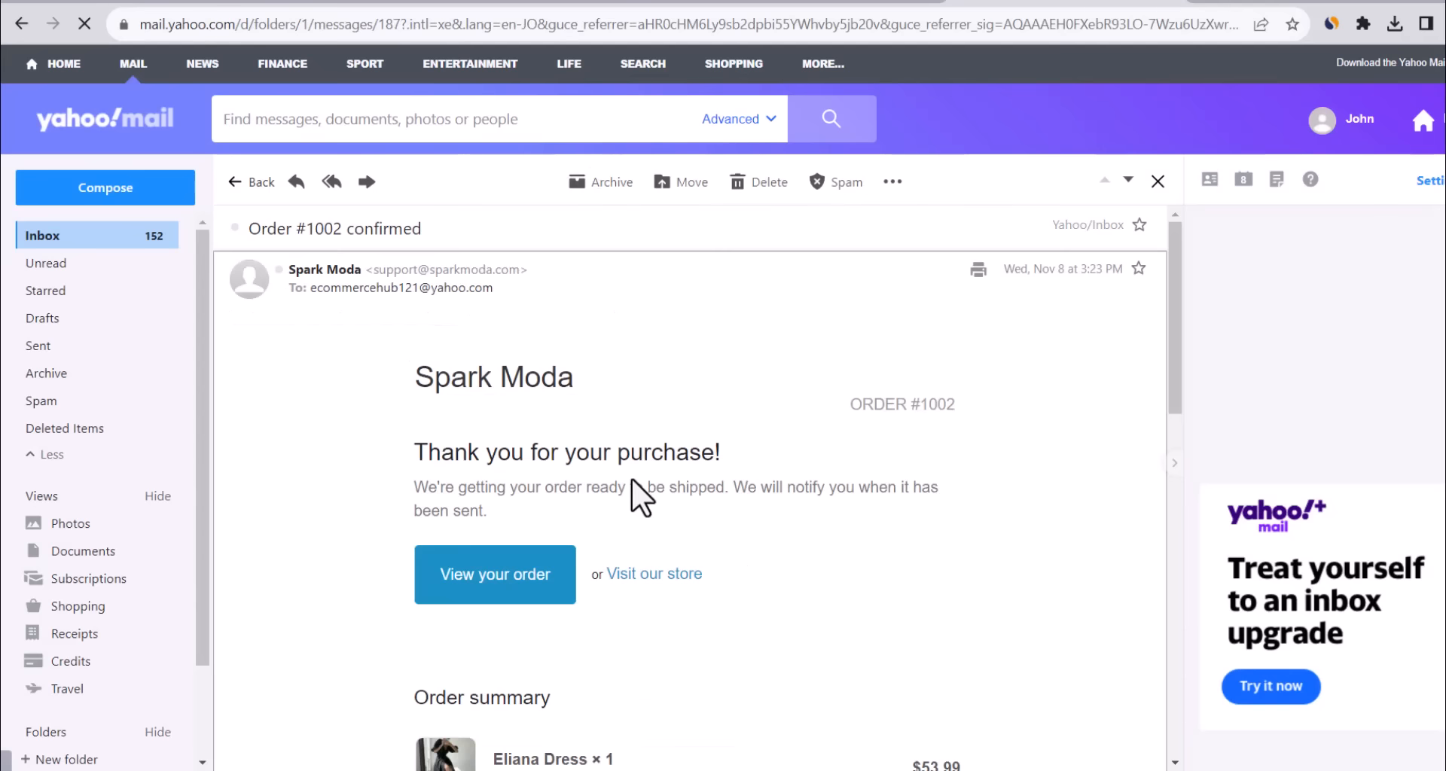
pyautogui.scroll(-1, 631, 480)
pyautogui.scroll(-1, 632, 480)
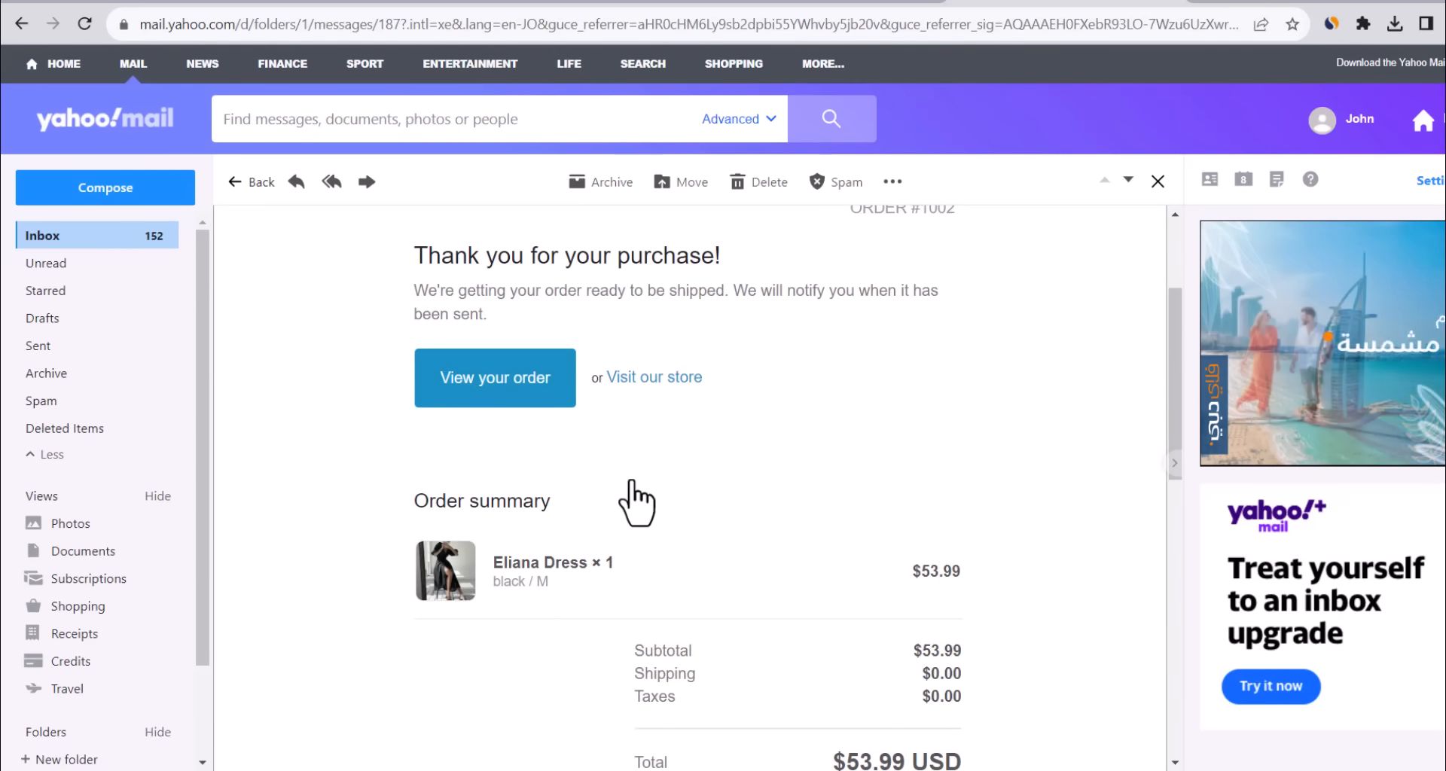
pyautogui.scroll(1, 432, 365)
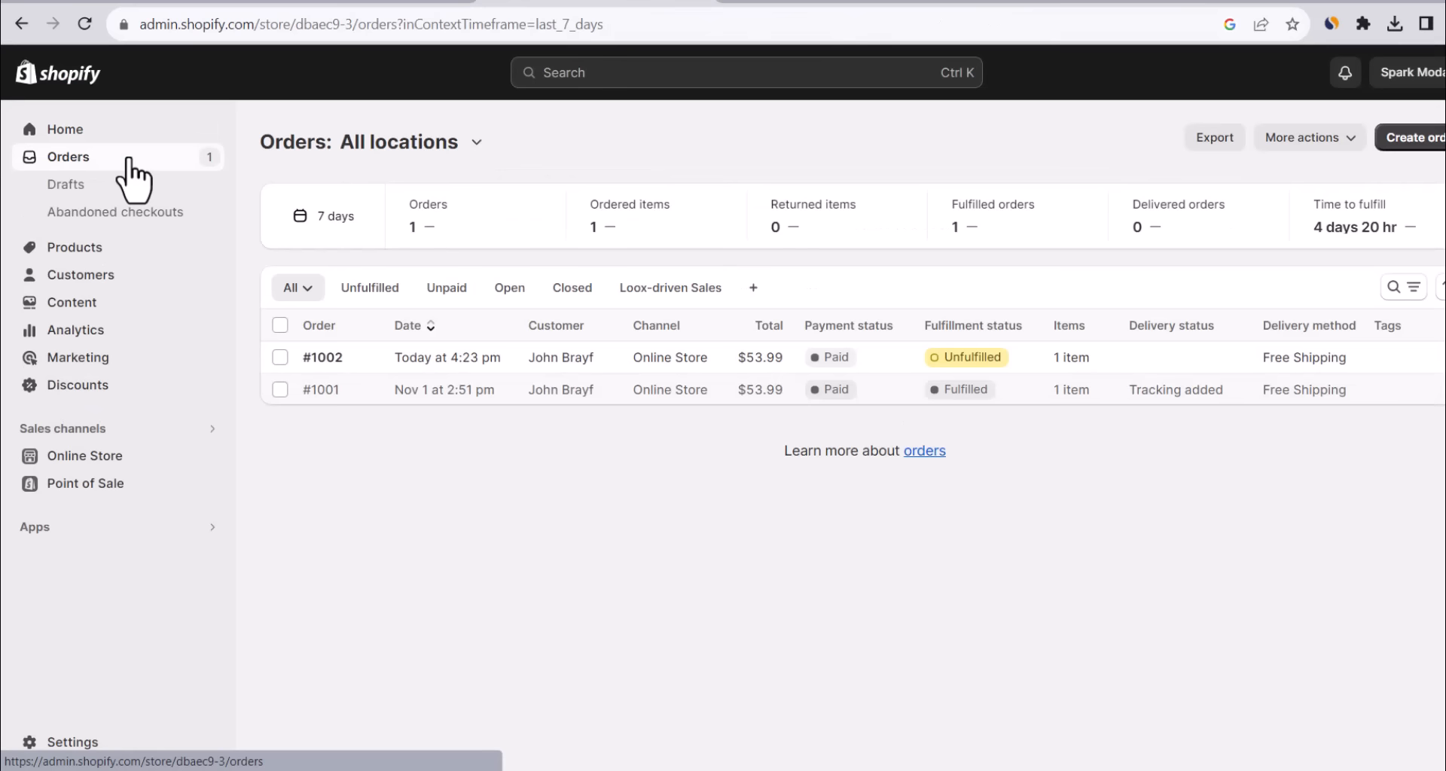
# Open order #1002's details, then launch DSers-AliExpress Dropshipping from Apps.
pyautogui.click(573, 358)
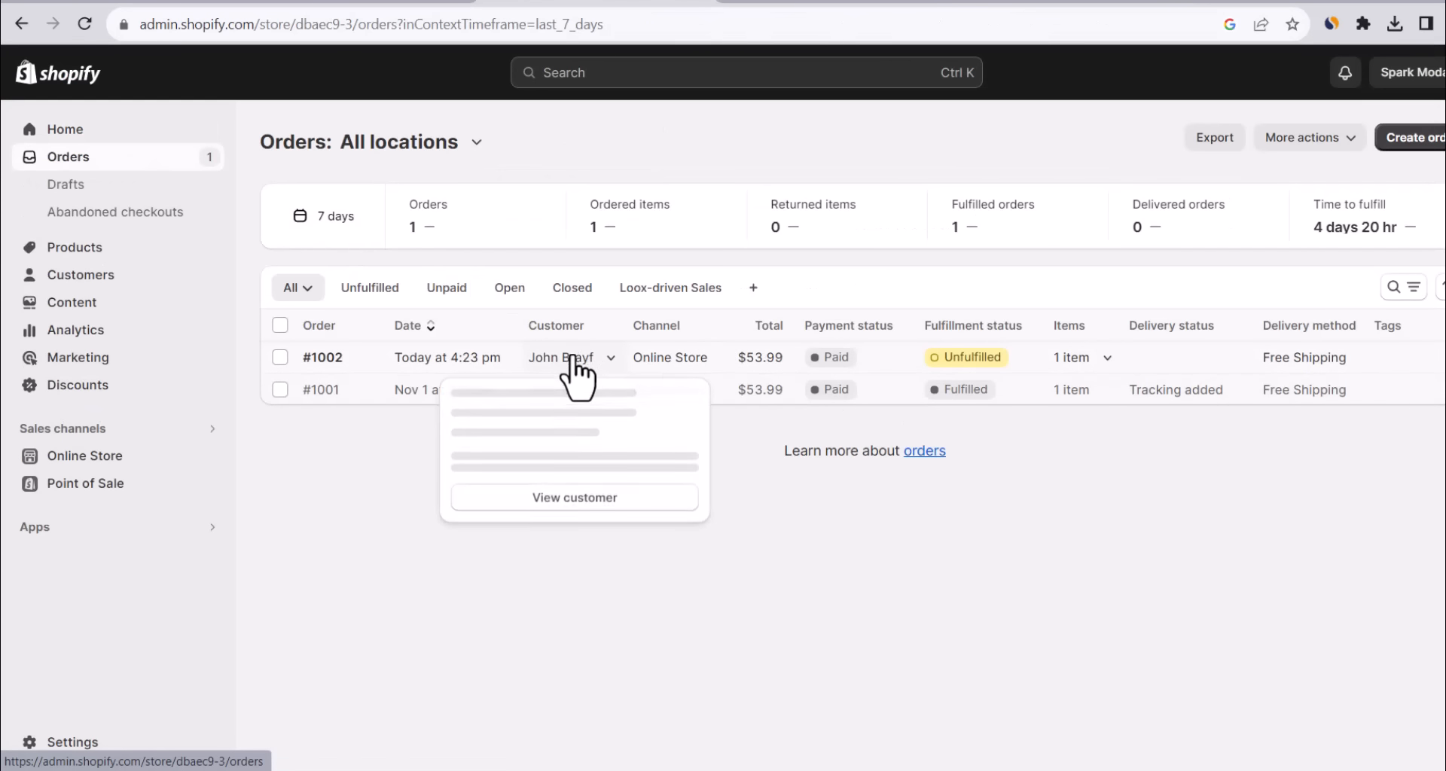
pyautogui.click(320, 358)
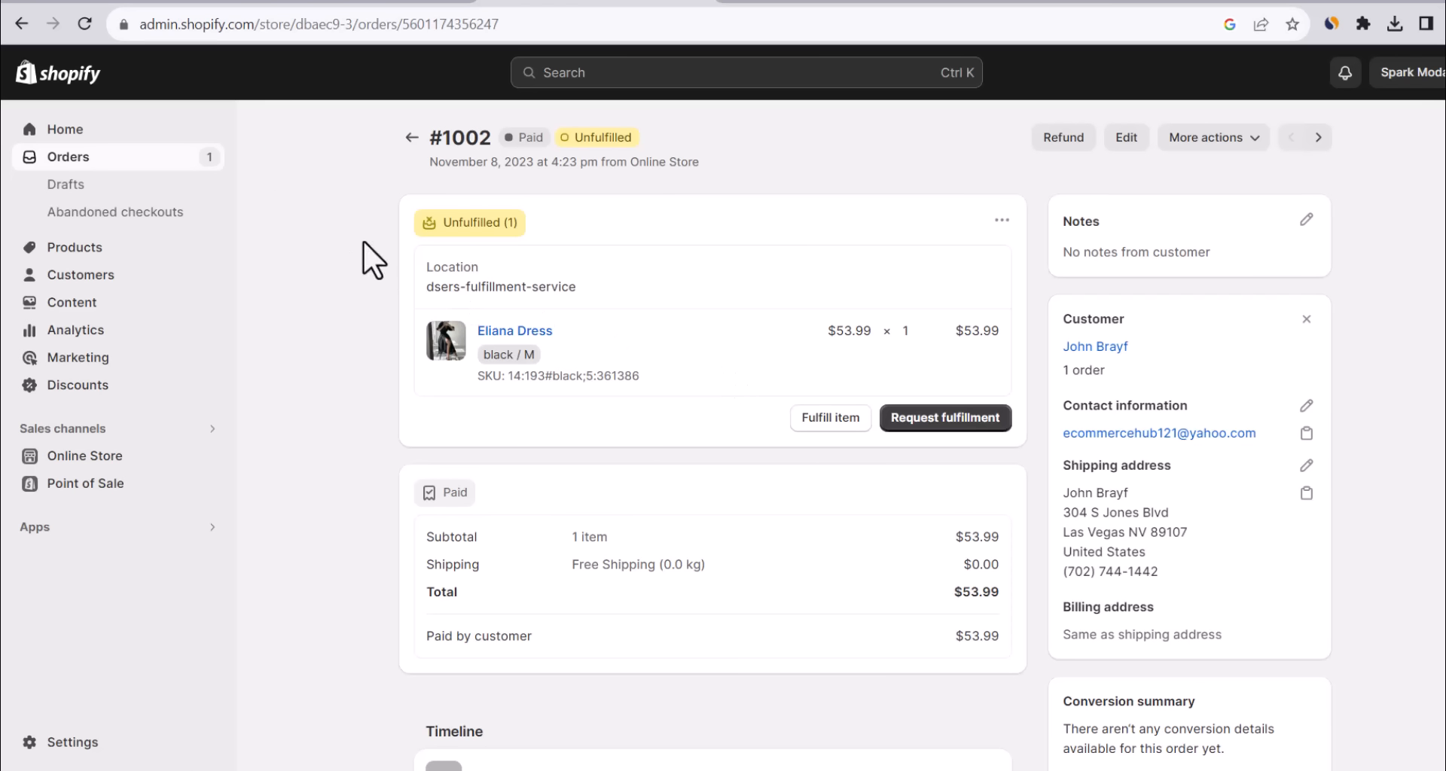
pyautogui.click(94, 527)
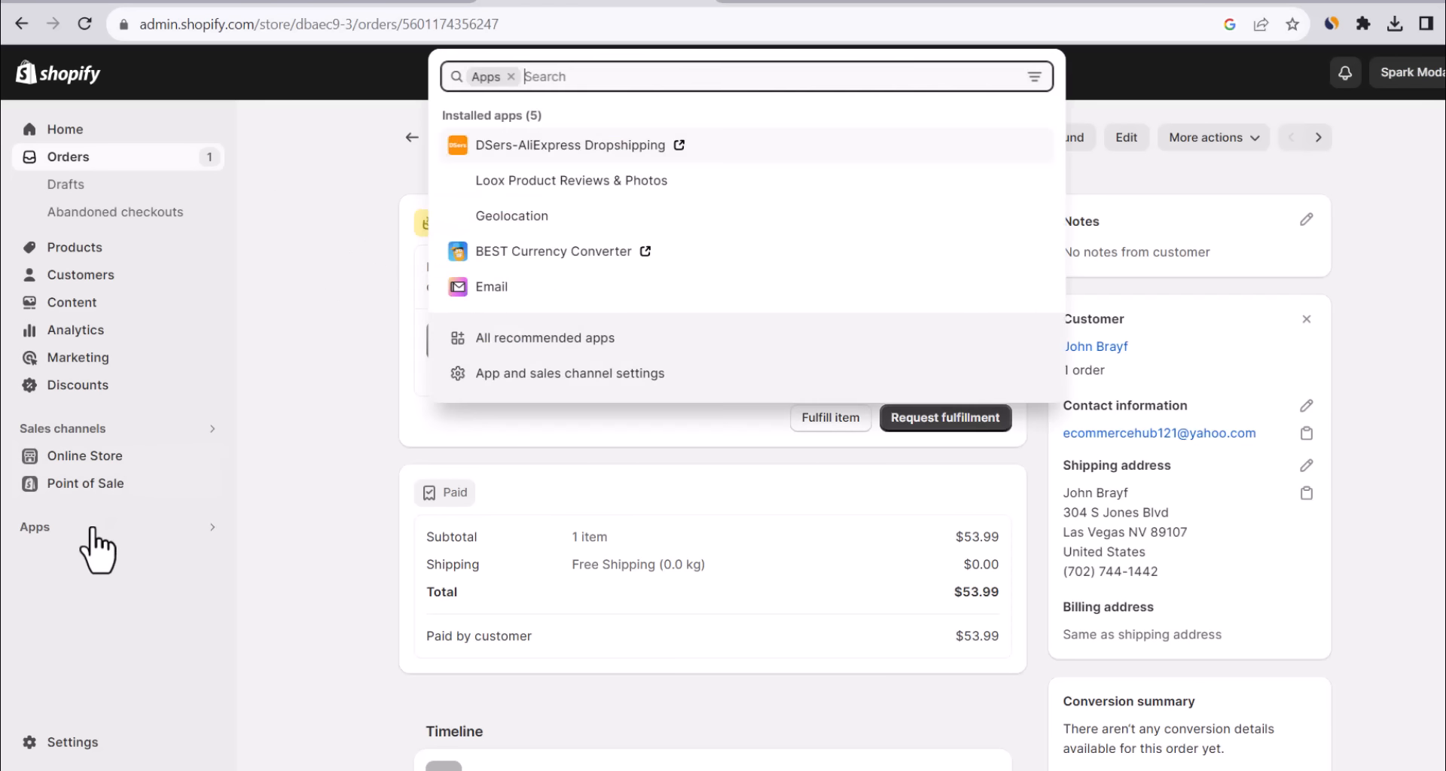
pyautogui.click(635, 147)
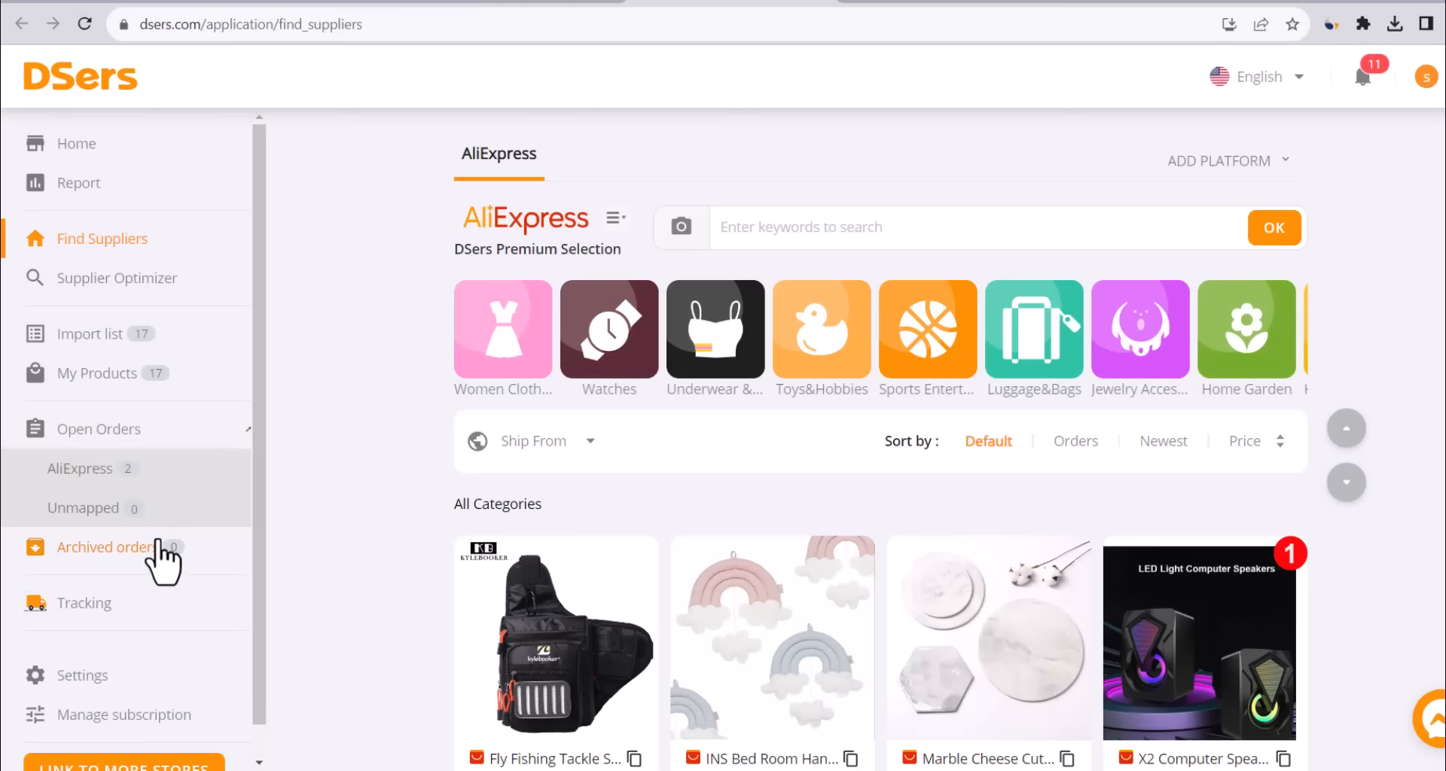
# Place the Eliana Dress order with AliExpress from Open Orders and confirm it via API.
pyautogui.click(101, 440)
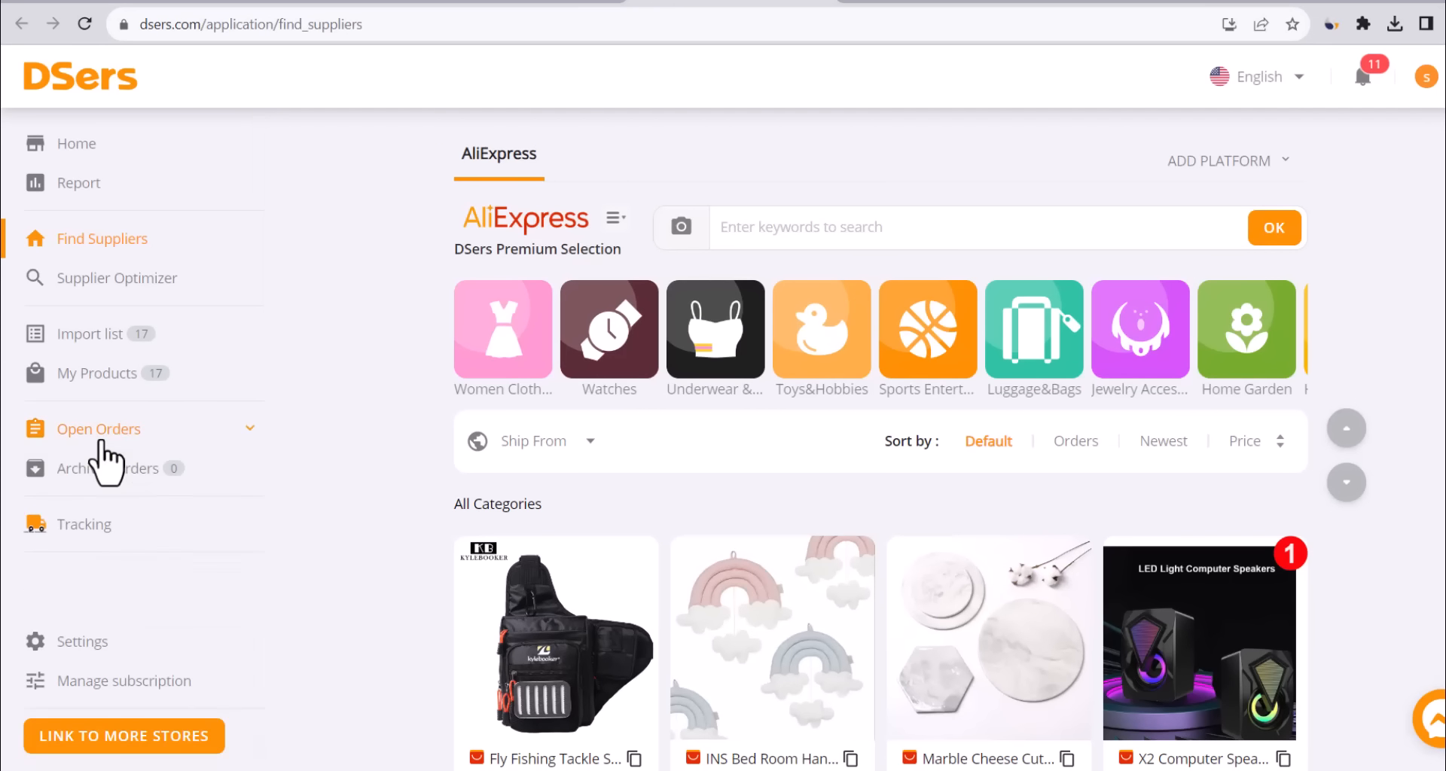
pyautogui.click(89, 468)
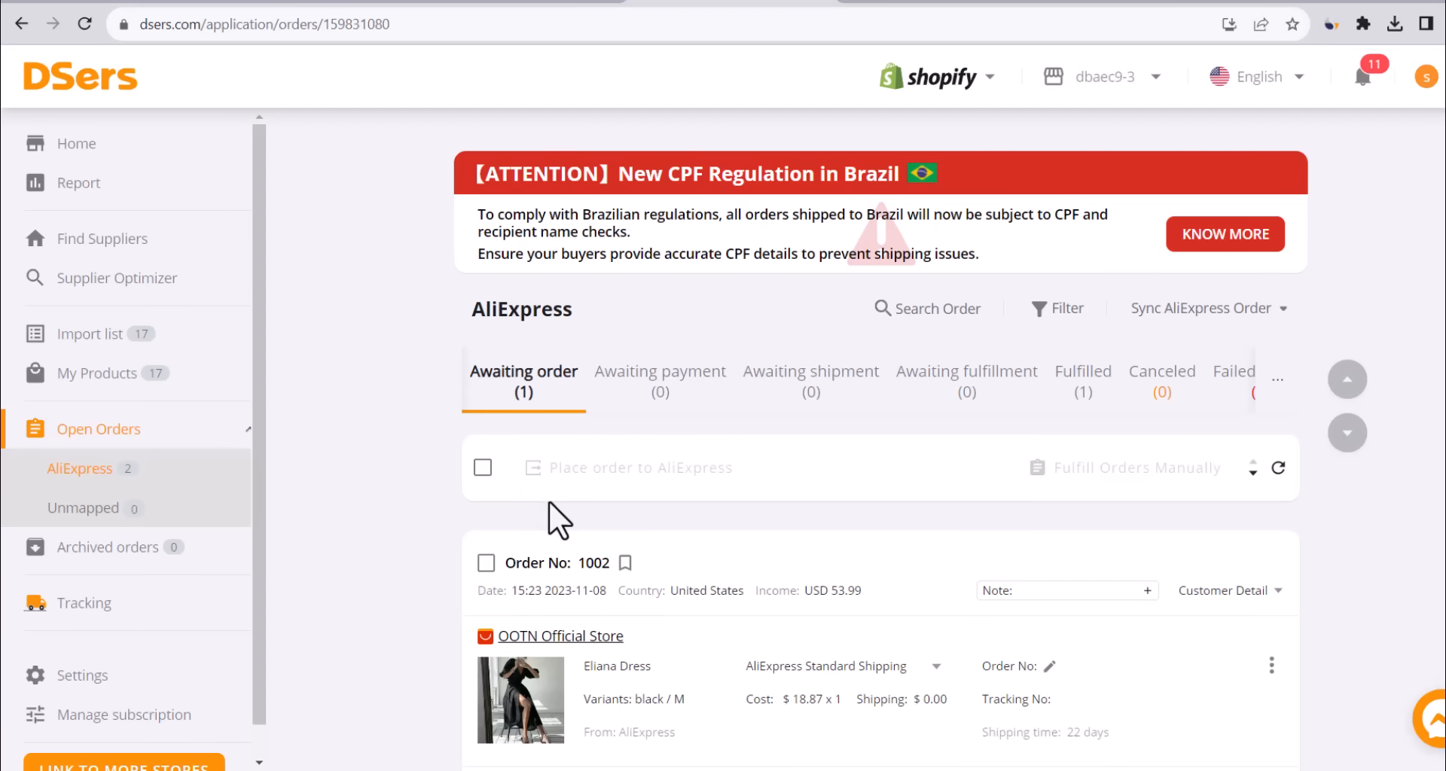
pyautogui.scroll(-3, 554, 516)
pyautogui.click(1240, 649)
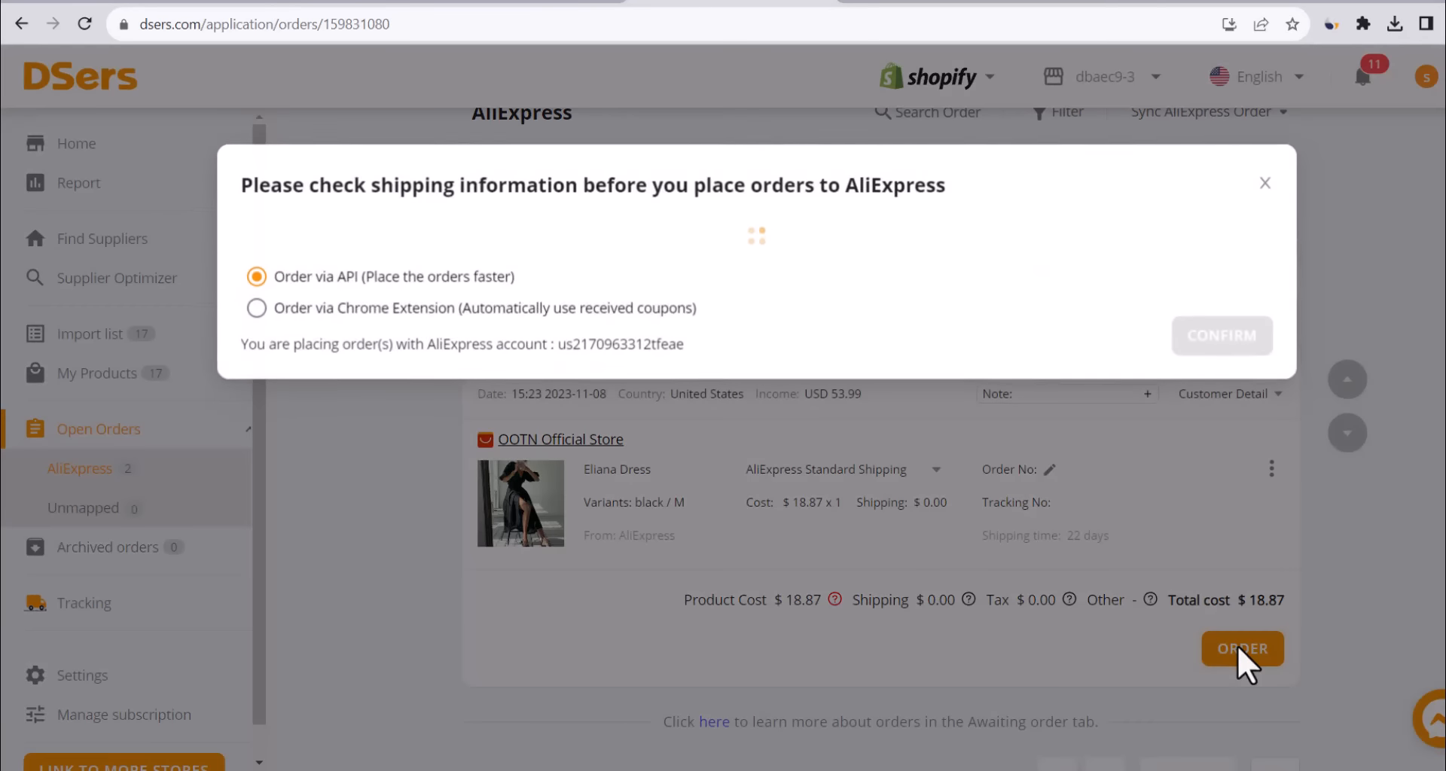
pyautogui.click(1197, 574)
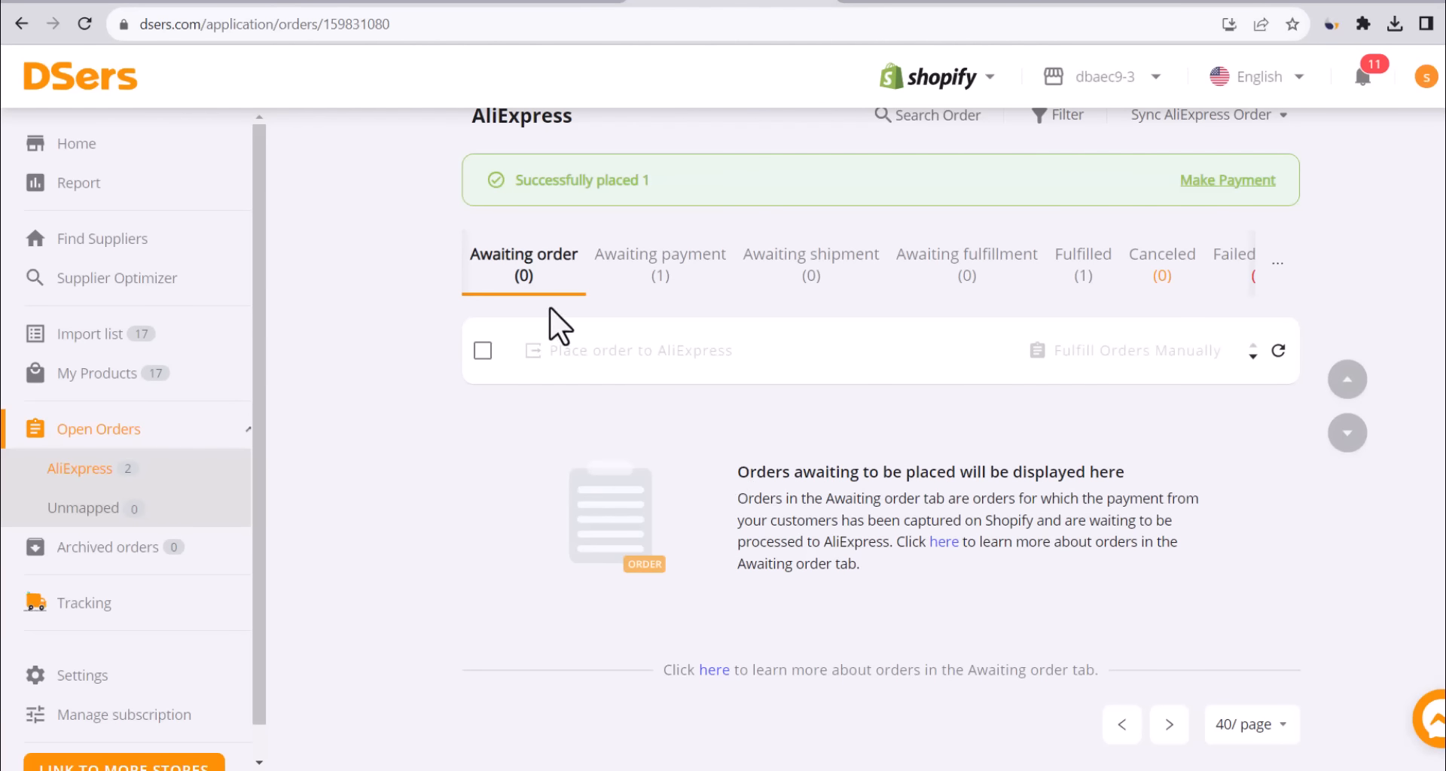
# In Awaiting payment, go to AliExpress to pay for the placed dress order.
pyautogui.click(663, 259)
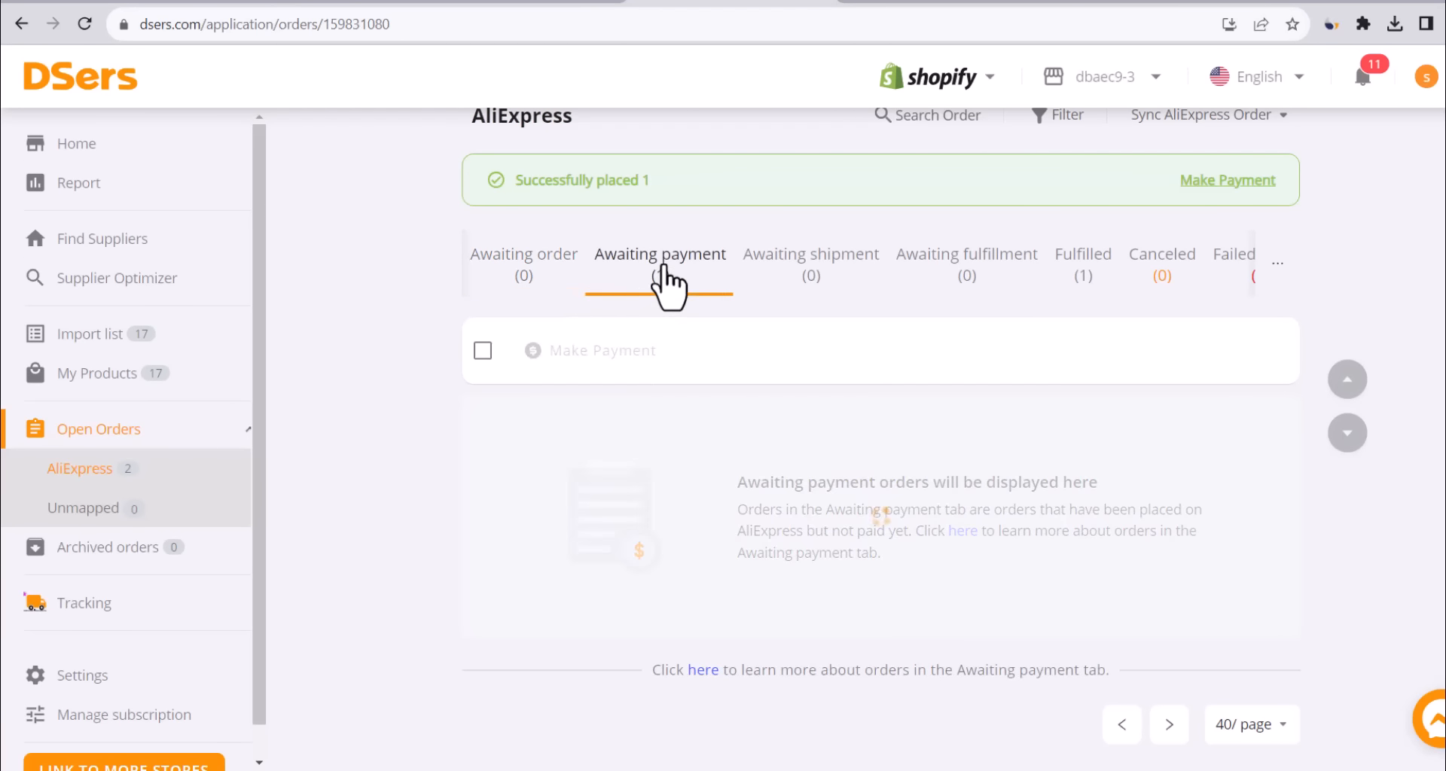
pyautogui.scroll(-1, 1153, 558)
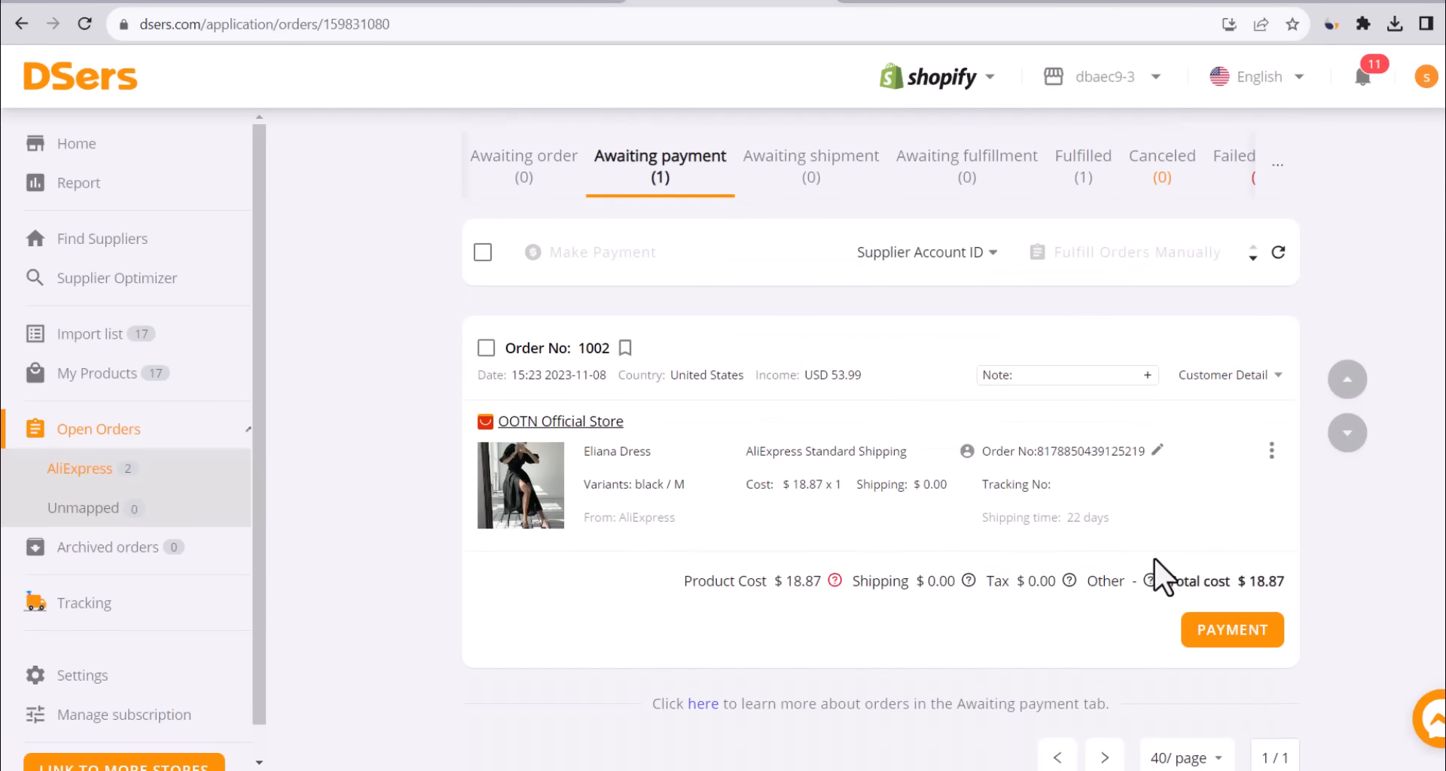
pyautogui.click(1230, 632)
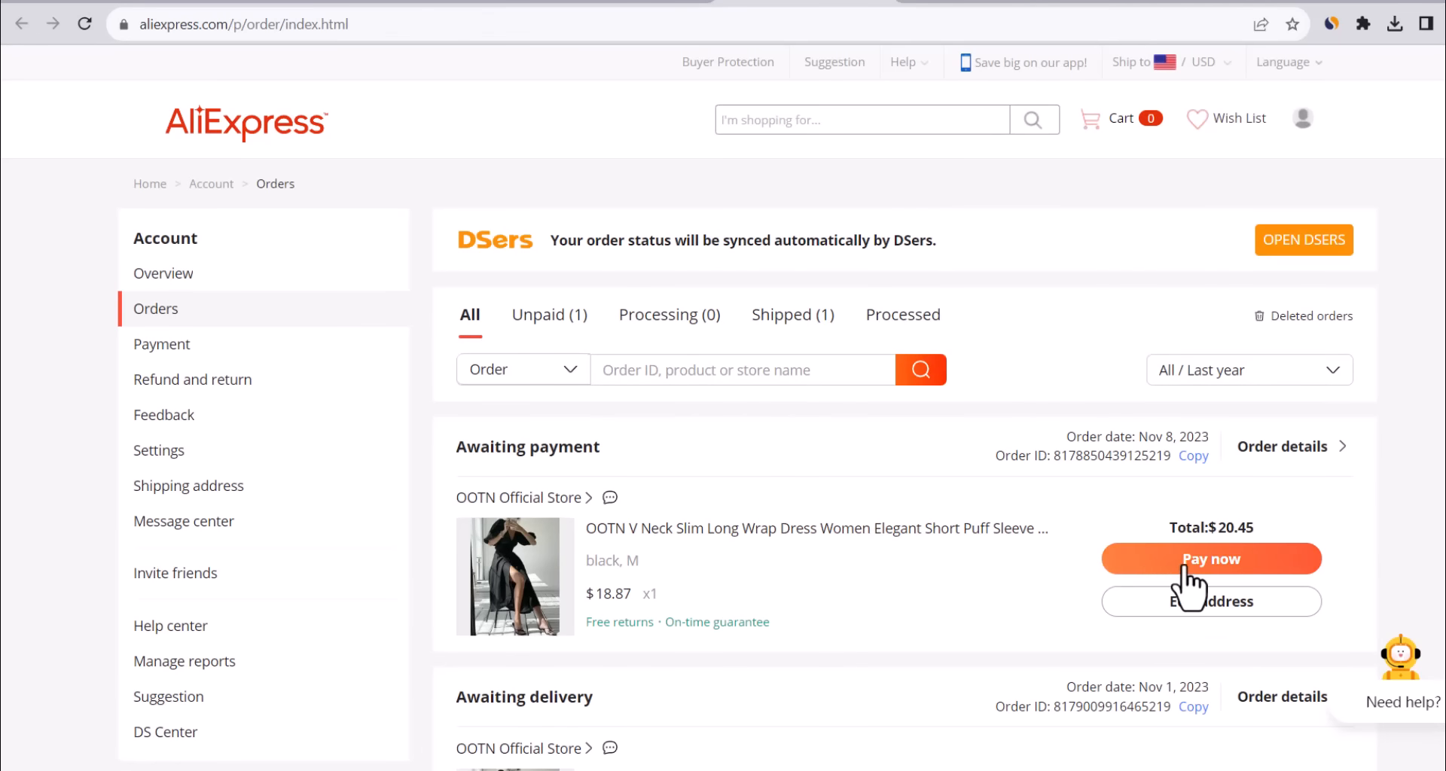
# Pay the $20.45 AliExpress dress order with PayPal and log in to authorize it.
pyautogui.click(1217, 563)
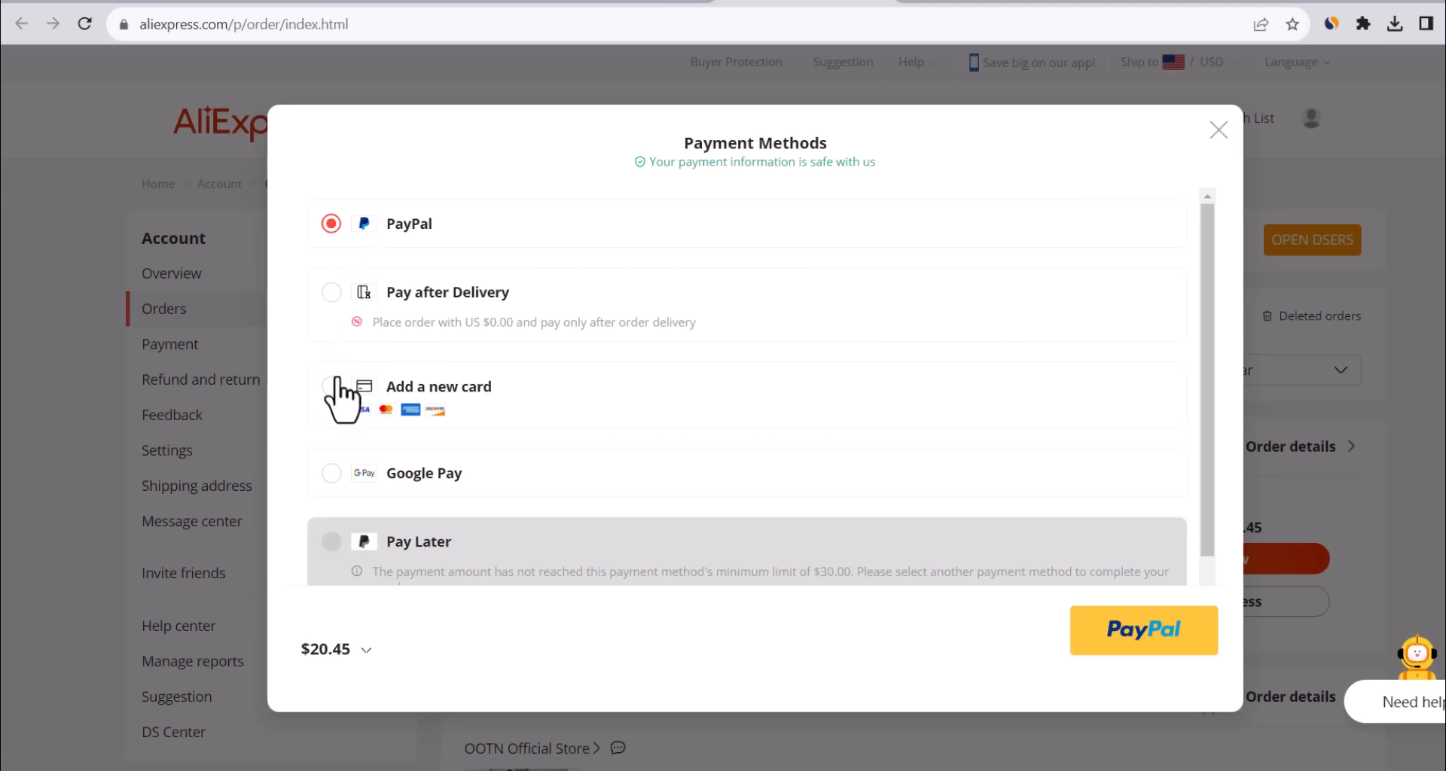
pyautogui.click(1144, 639)
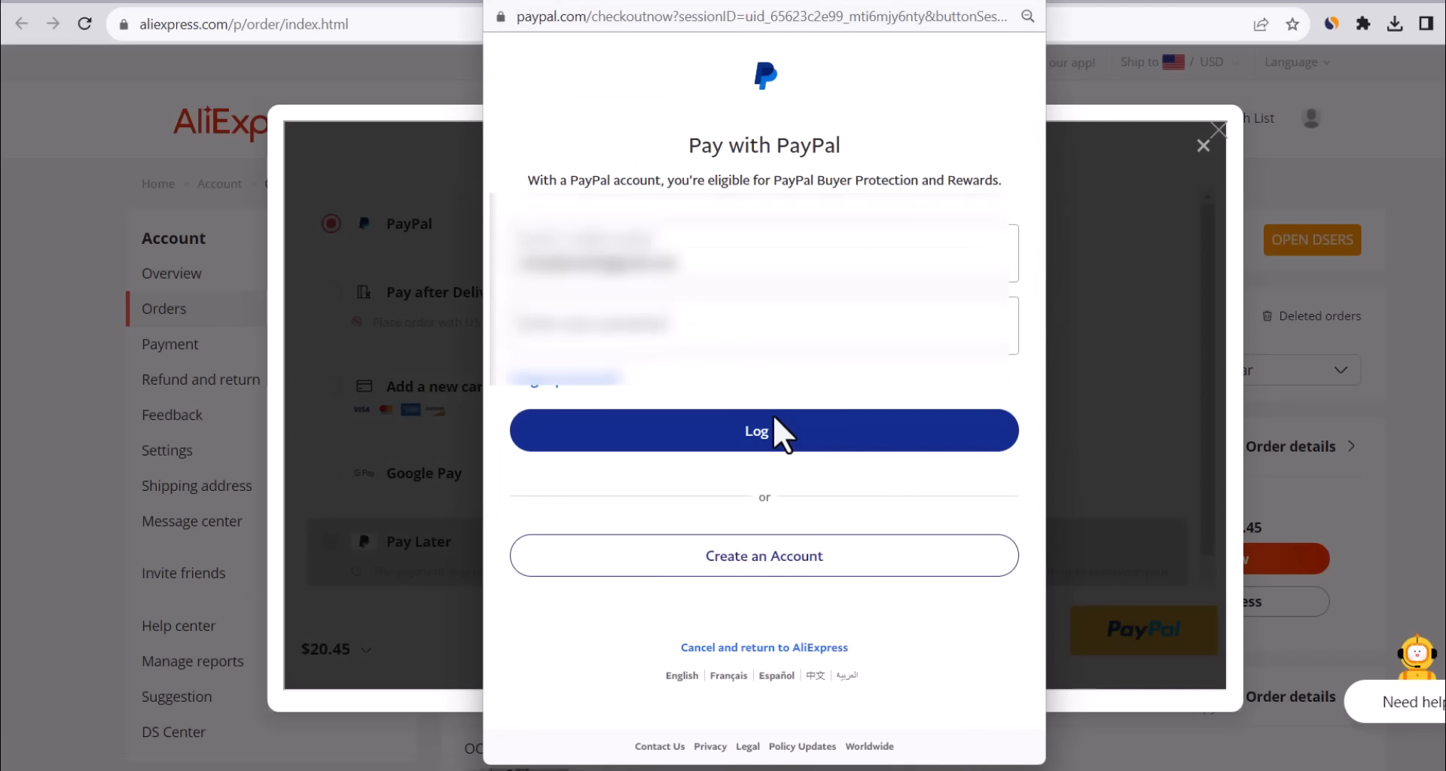
pyautogui.click(709, 439)
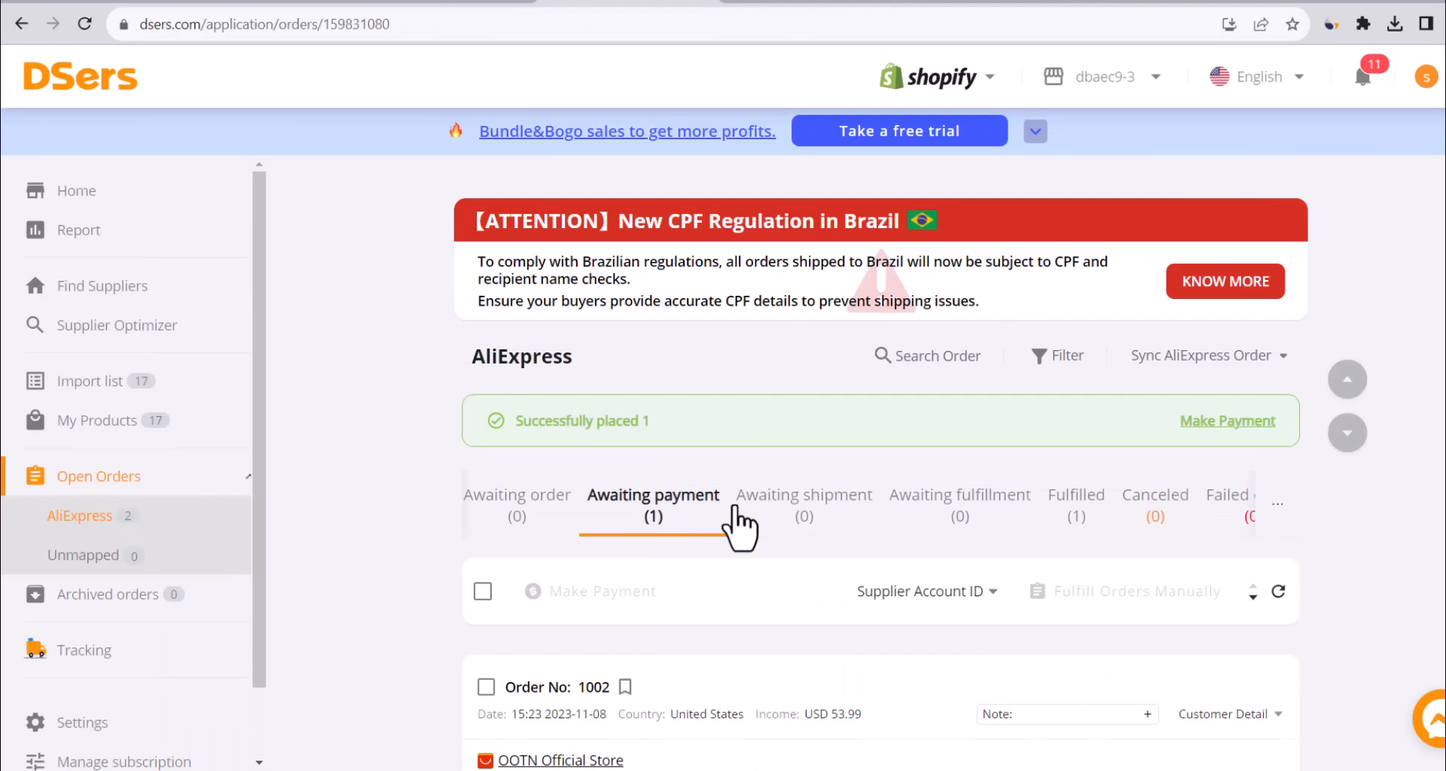
# Check the AliExpress payment confirmation, find the fulfilled dress order in DSers, and open its AliExpress order.
pyautogui.scroll(-1, 670, 520)
pyautogui.scroll(1, 667, 519)
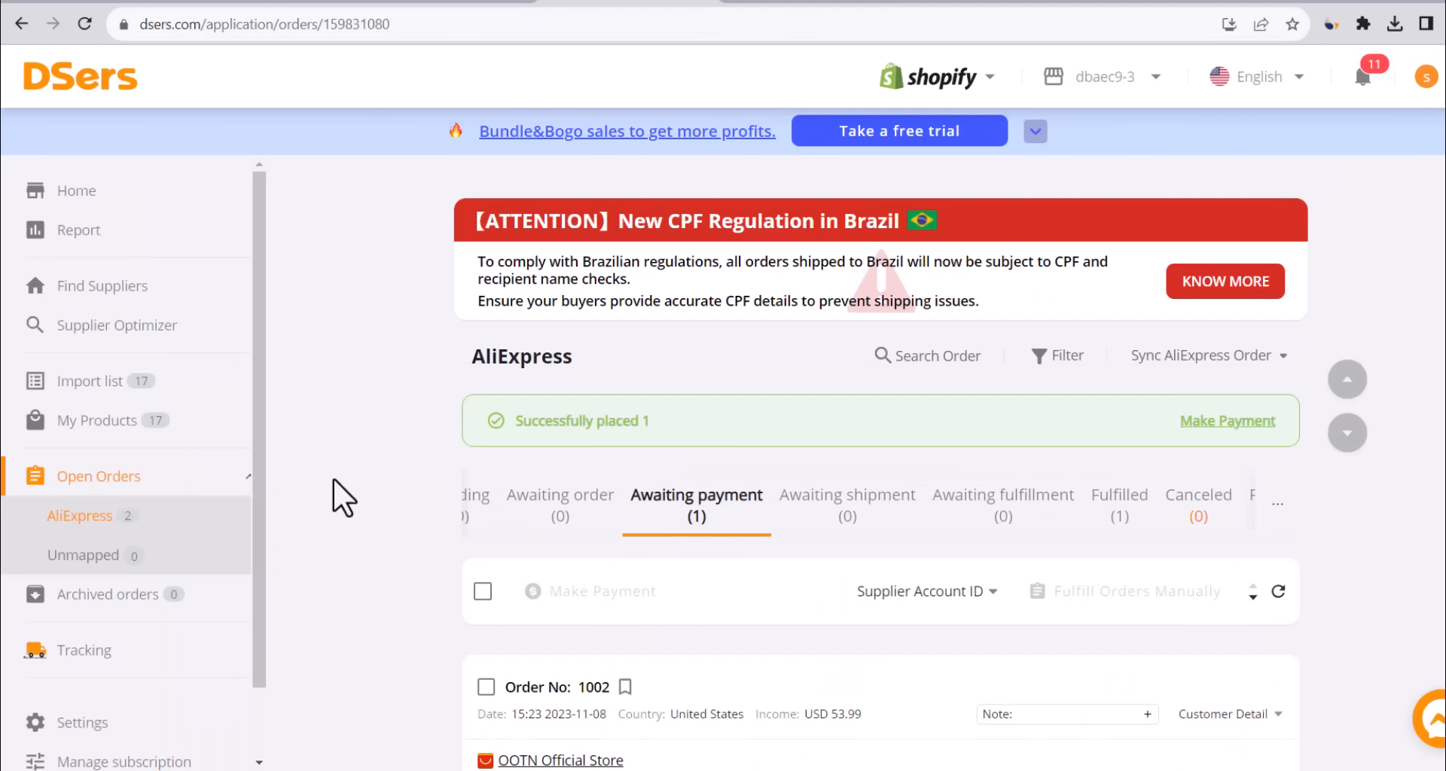
pyautogui.scroll(-1, 334, 480)
pyautogui.scroll(-2, 337, 489)
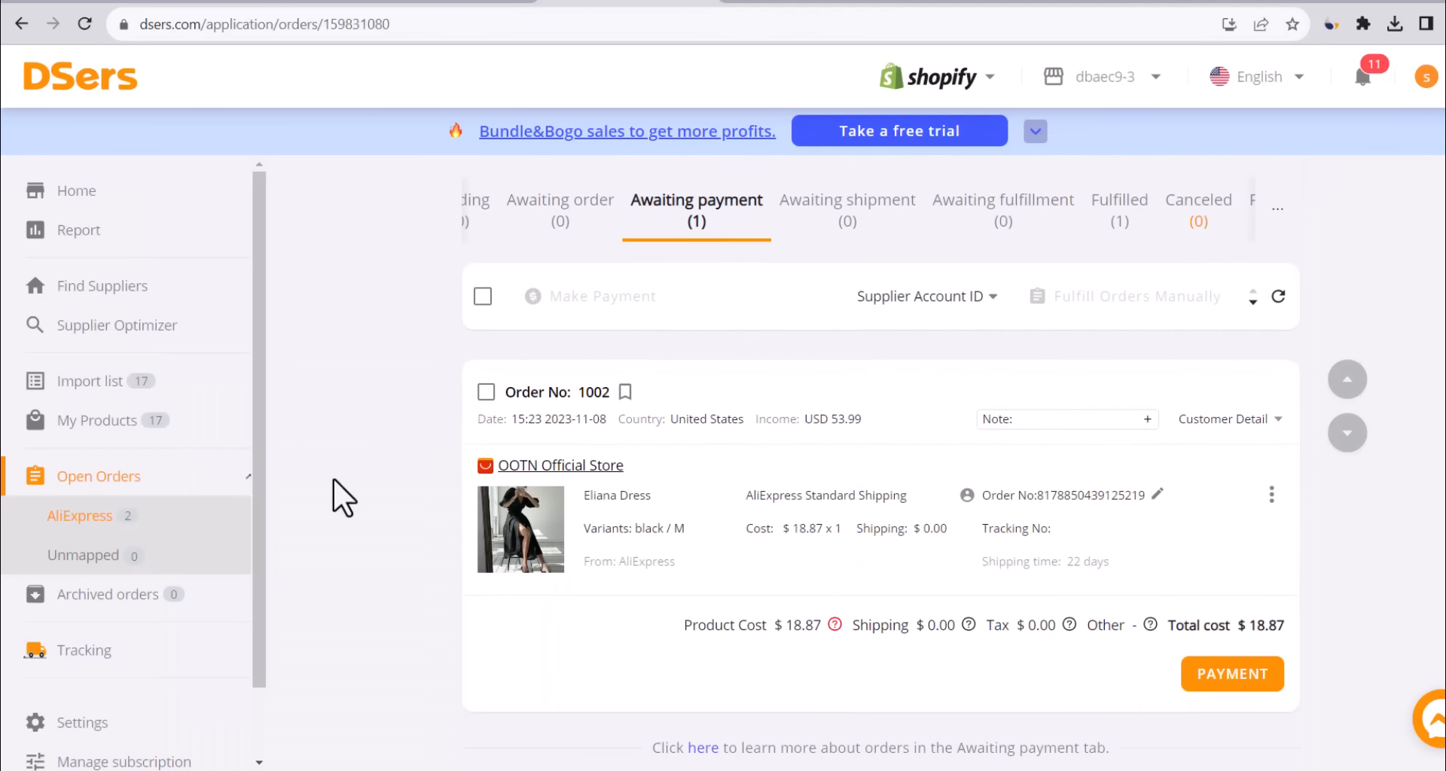
pyautogui.click(778, 2)
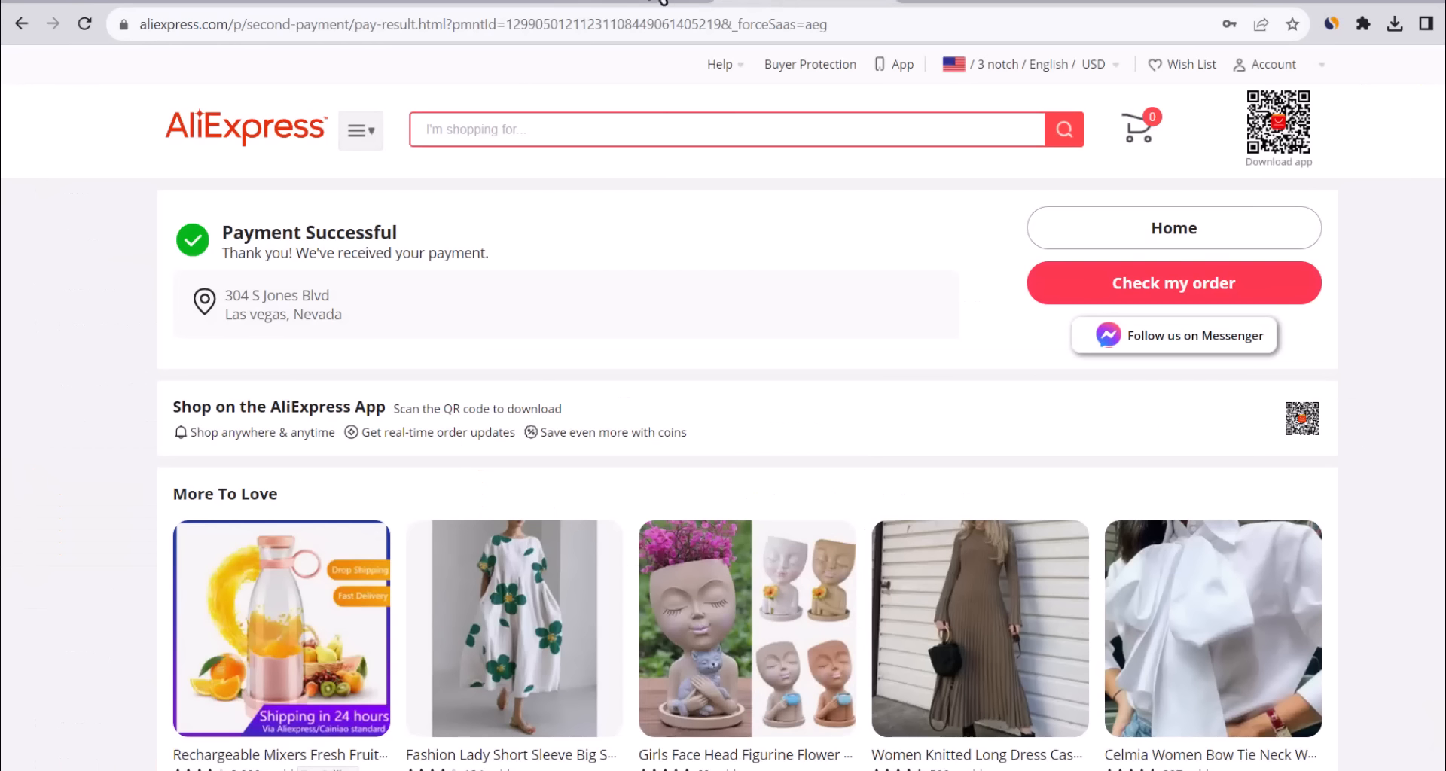
pyautogui.click(661, 1)
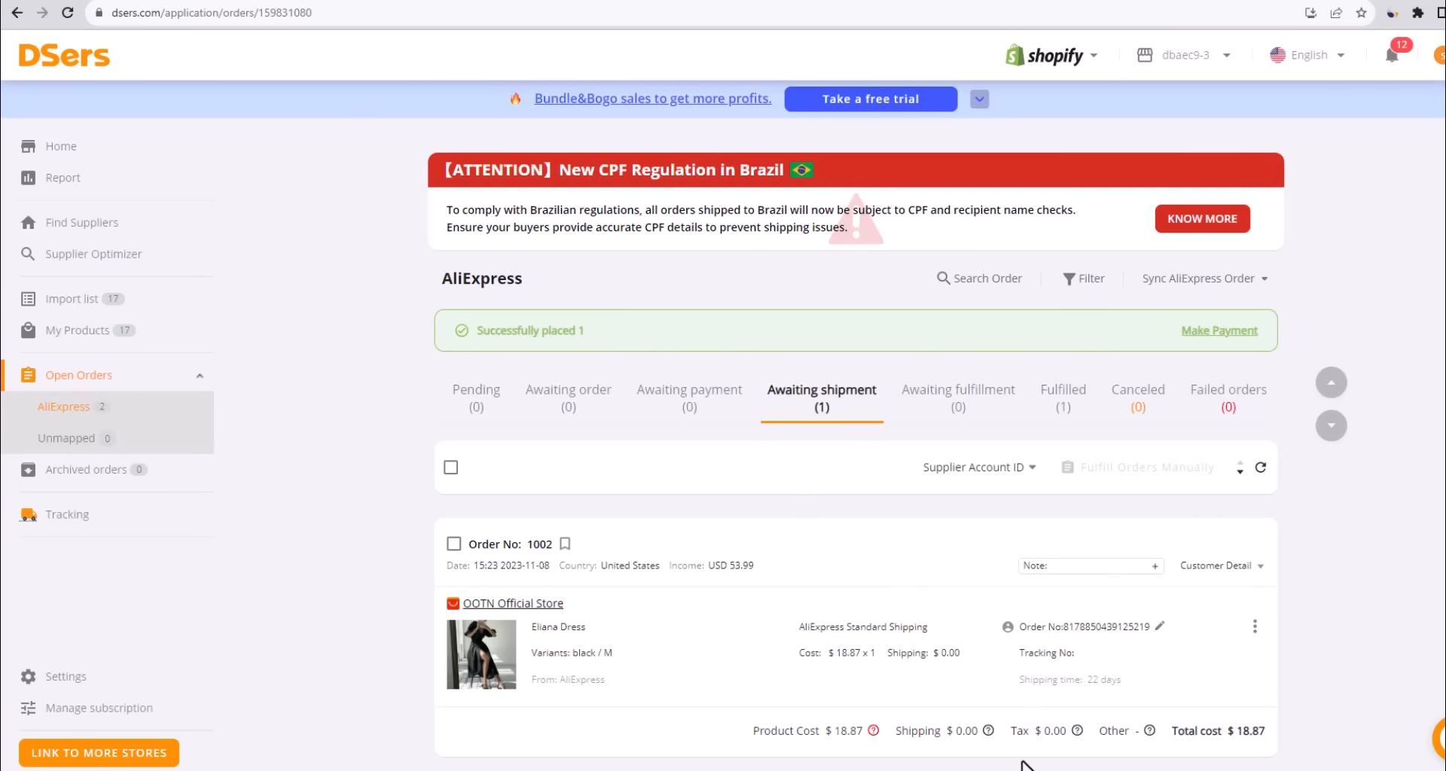
pyautogui.scroll(-1, 877, 485)
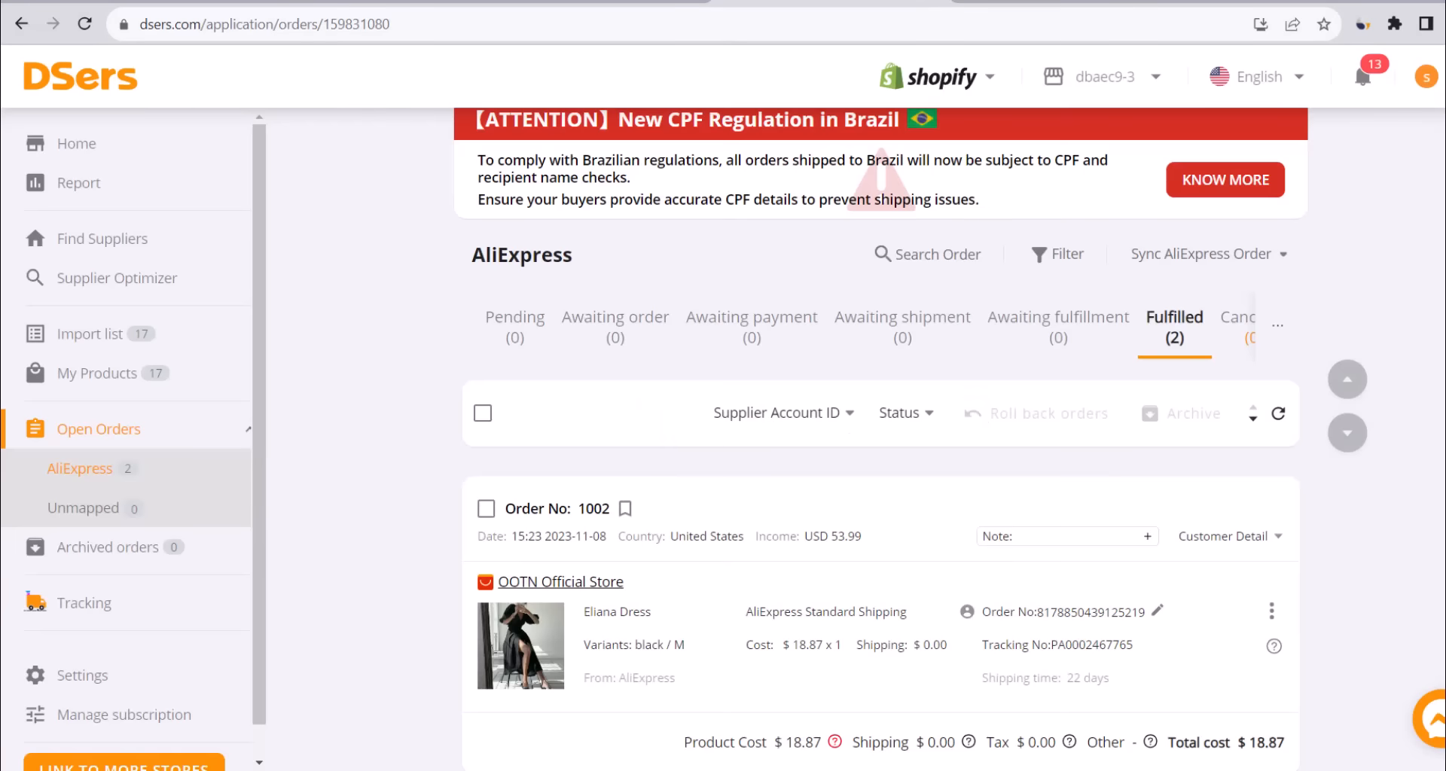
pyautogui.scroll(-1, 723, 410)
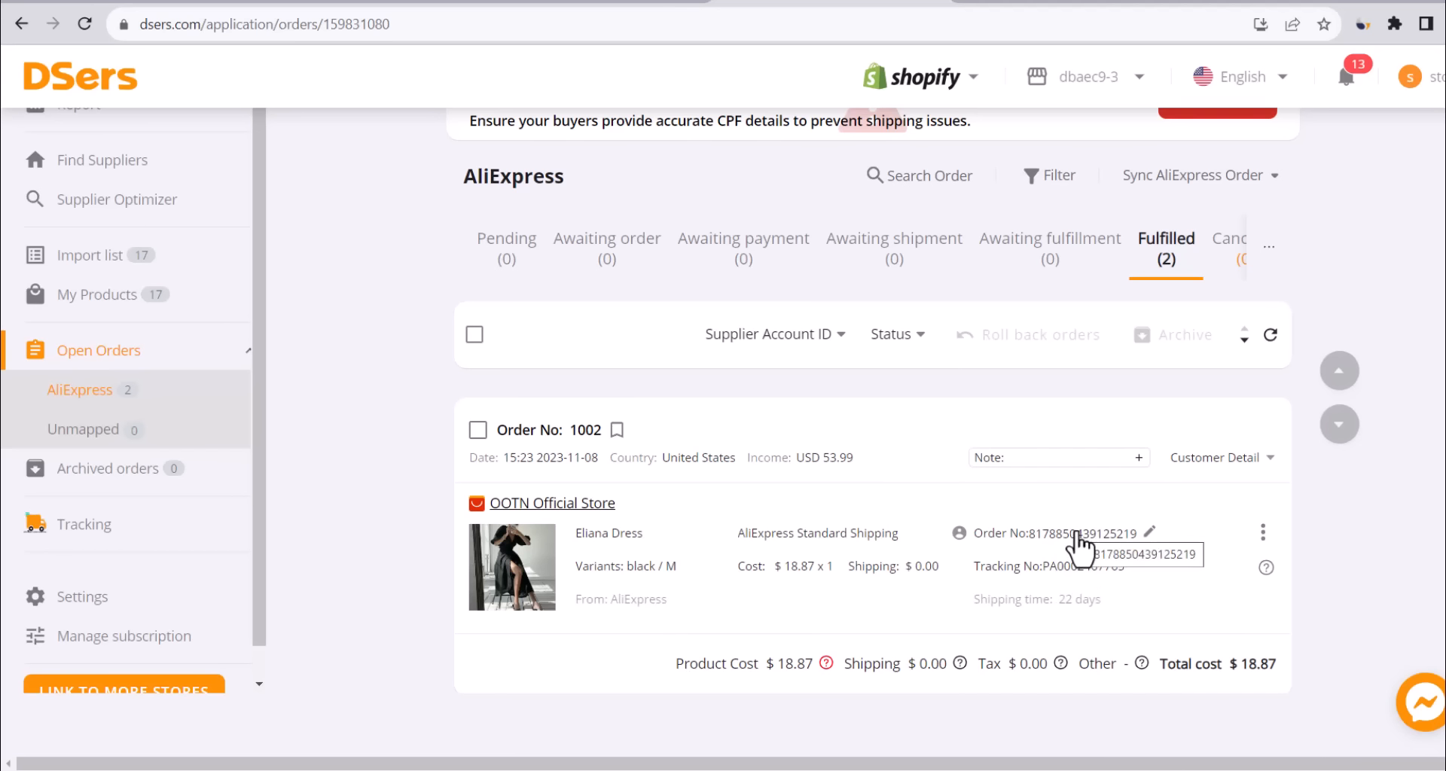
pyautogui.scroll(1, 1082, 541)
pyautogui.click(1051, 614)
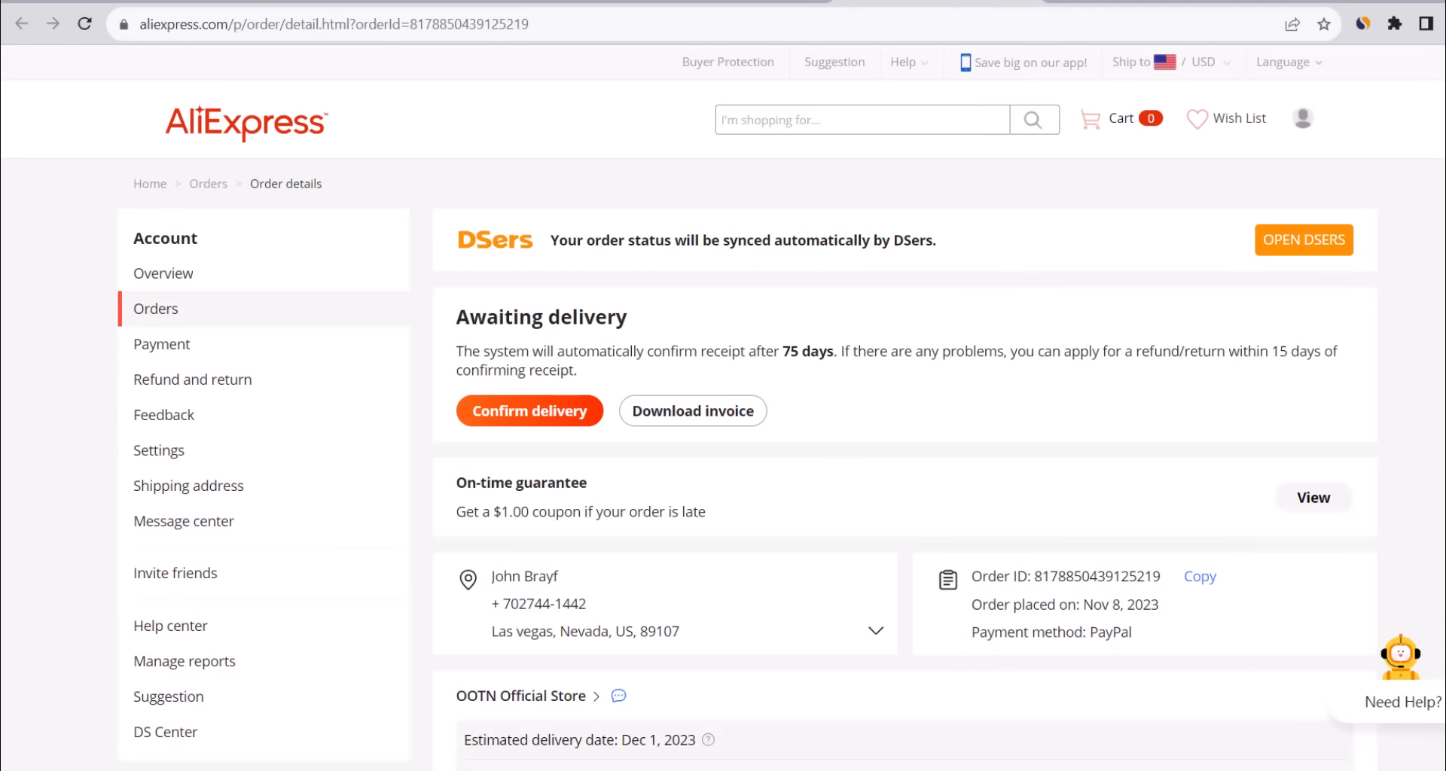
# Open the Fenggang Town sorting-center tracking details for the dress order.
pyautogui.scroll(-1, 723, 421)
pyautogui.scroll(-3, 723, 421)
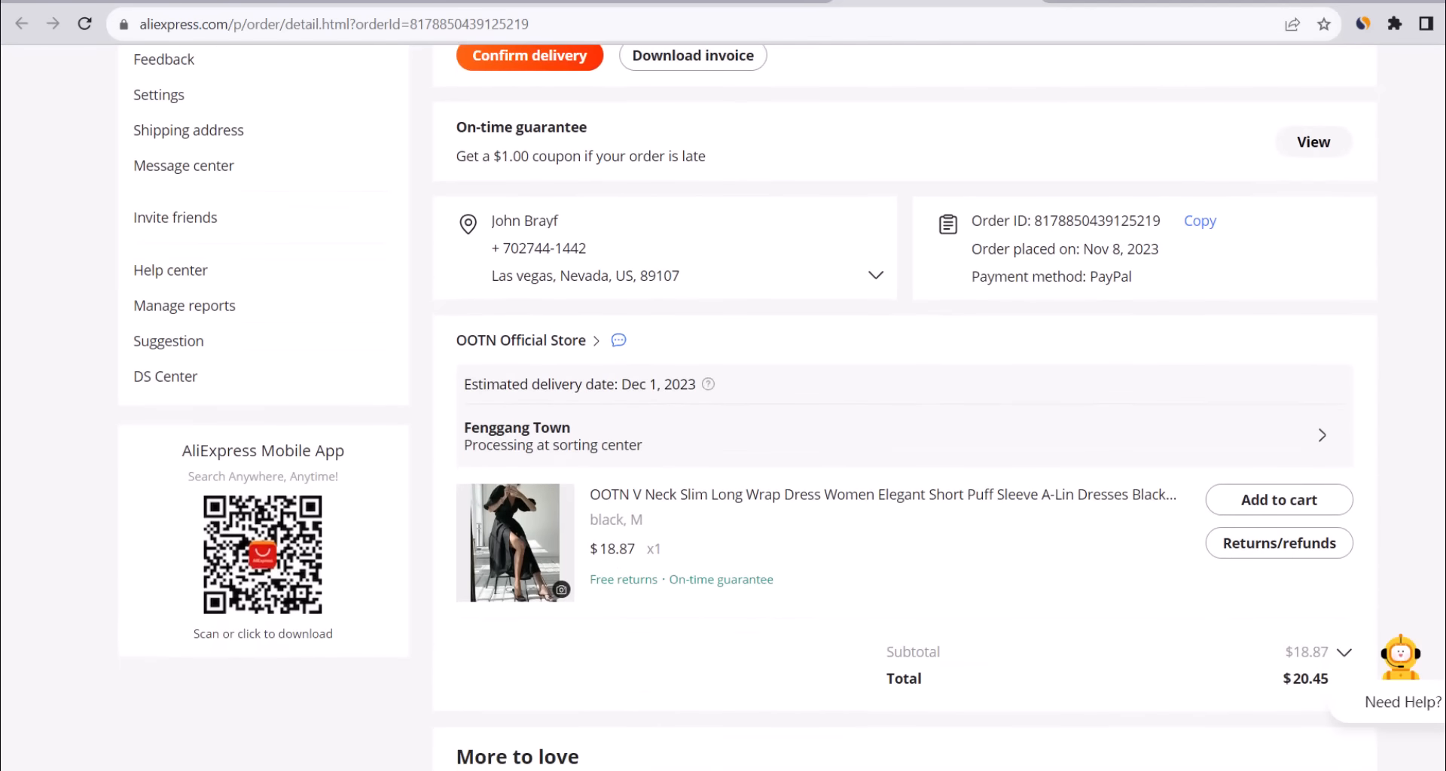
pyautogui.scroll(1, 723, 422)
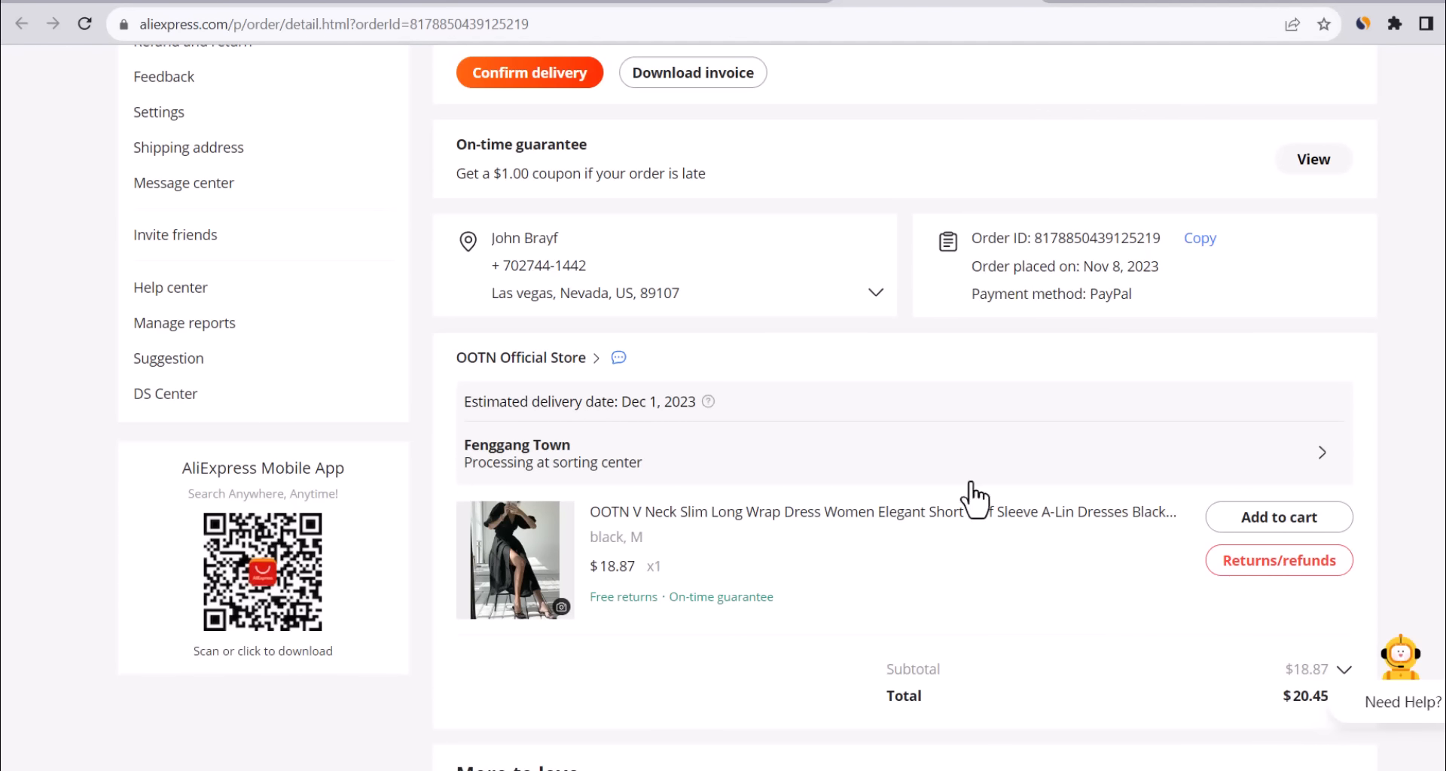
pyautogui.click(838, 449)
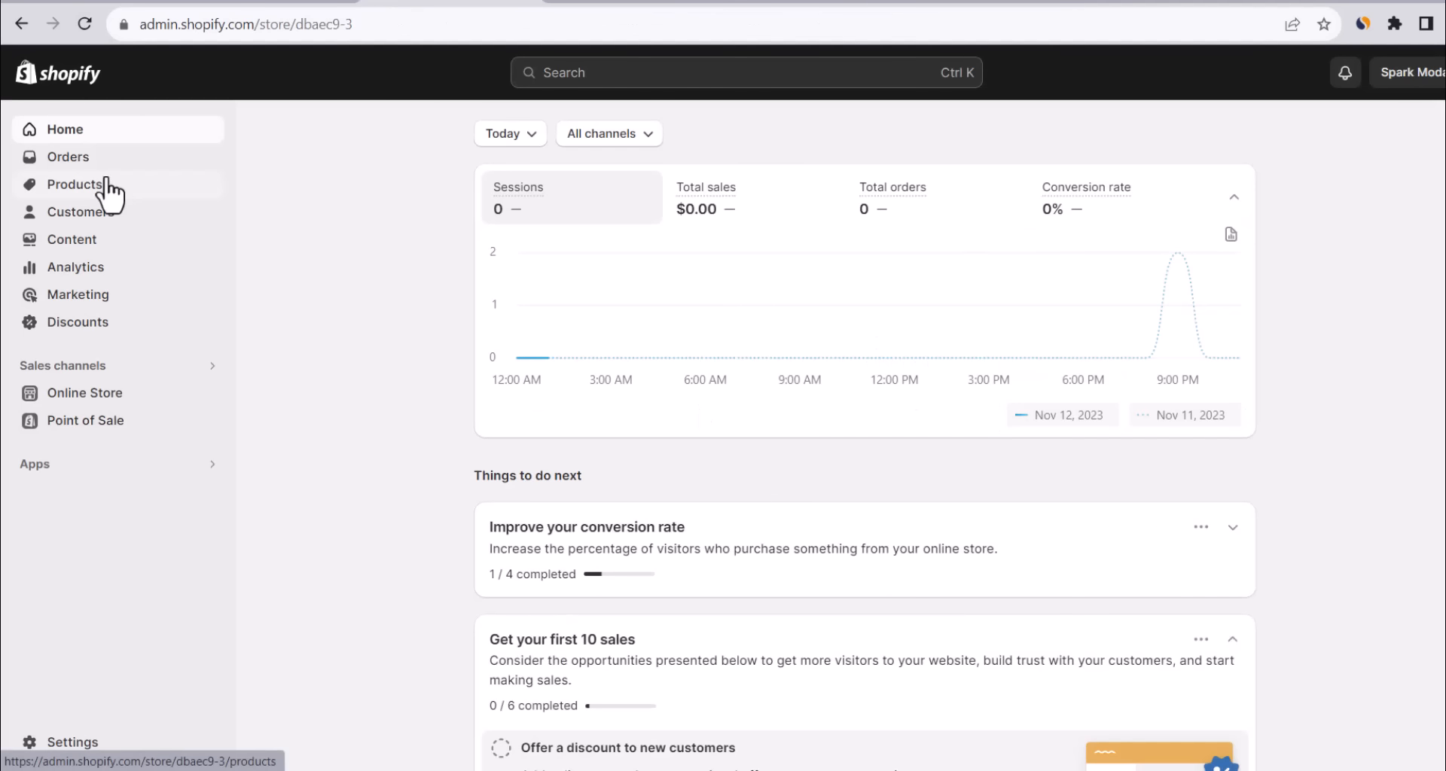
# Show order #1002's fulfilled tracking info in Orders and open its carrier tracking link.
pyautogui.click(85, 160)
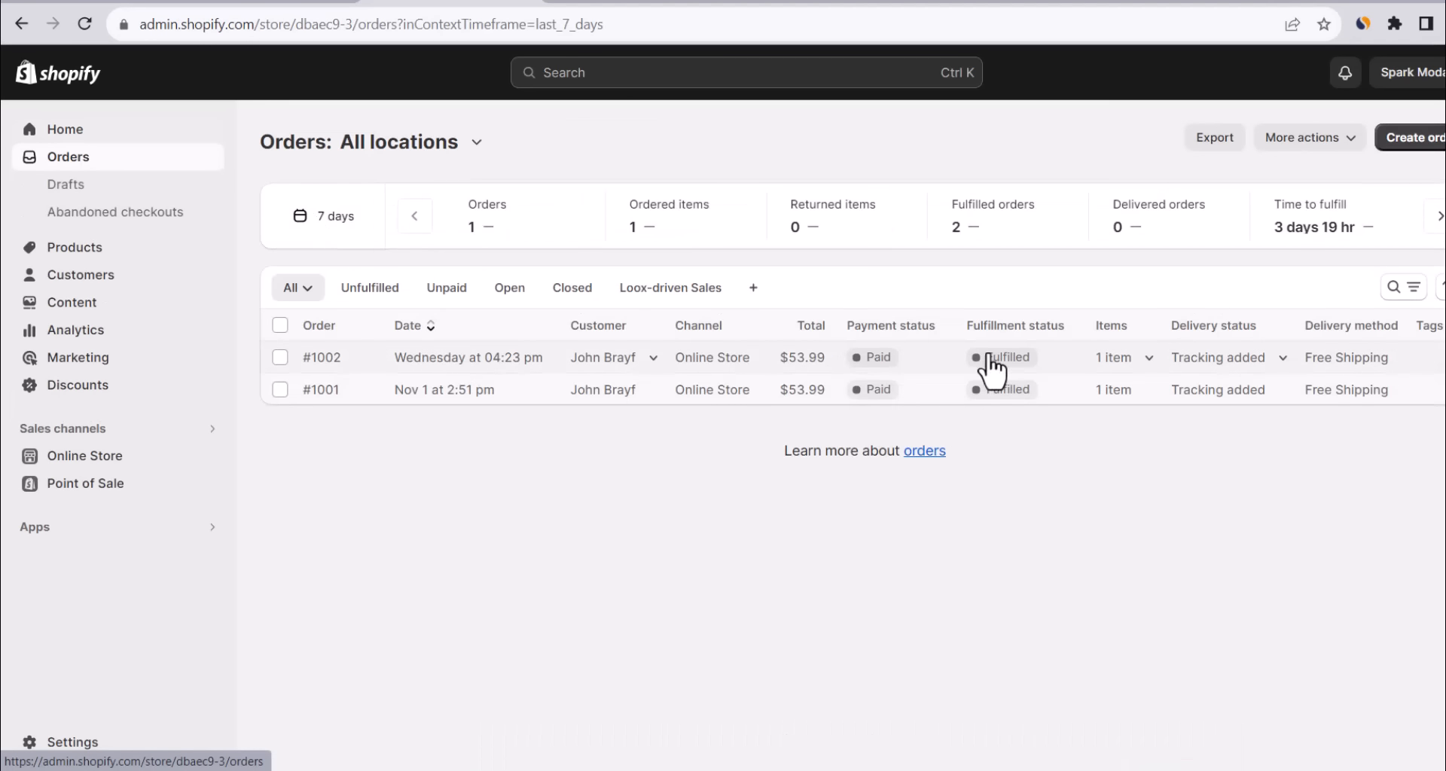
pyautogui.click(1227, 360)
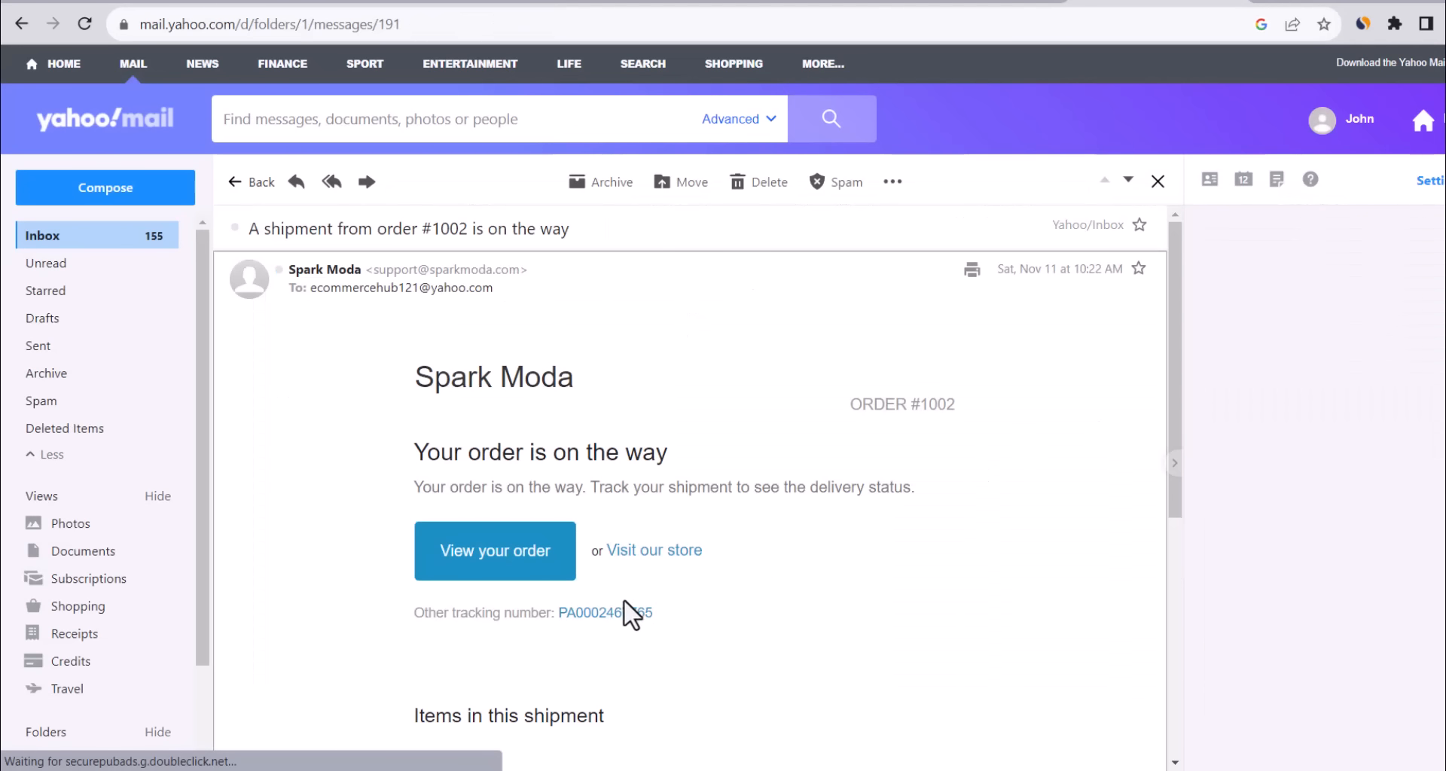
pyautogui.click(593, 613)
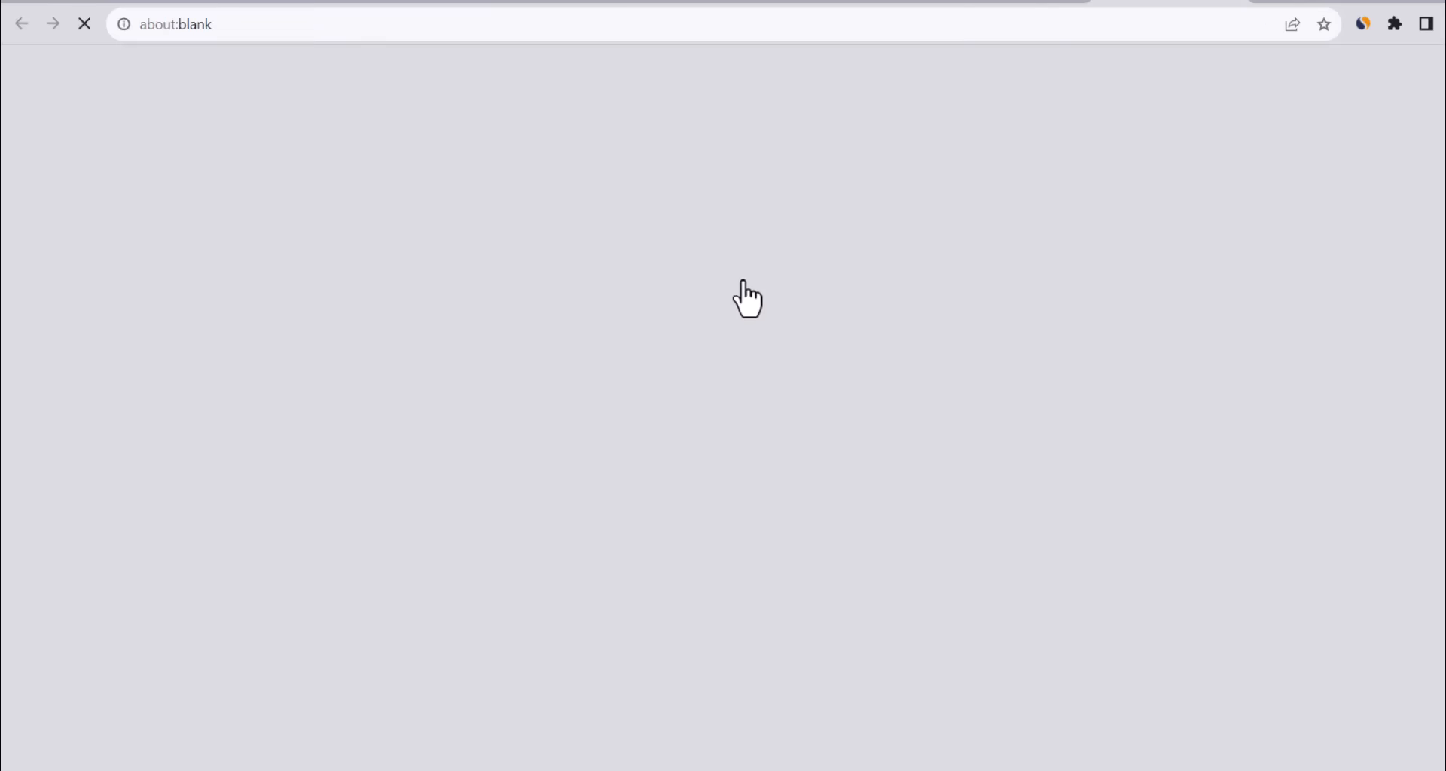
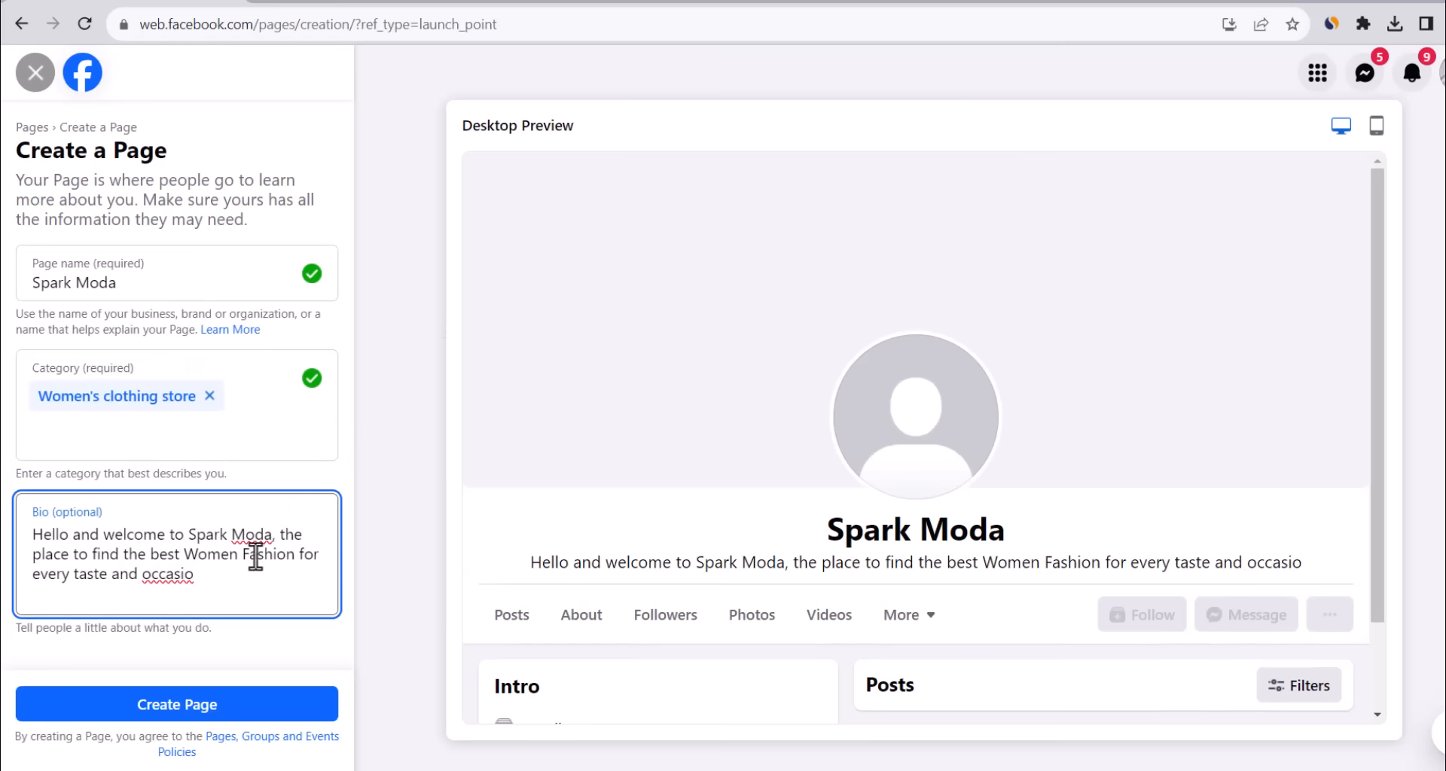
# End the bio with a period in place of its unfinished tail and create the Page.
pyautogui.moveTo(108, 577); pyautogui.dragTo(396, 566)
pyautogui.write('.')
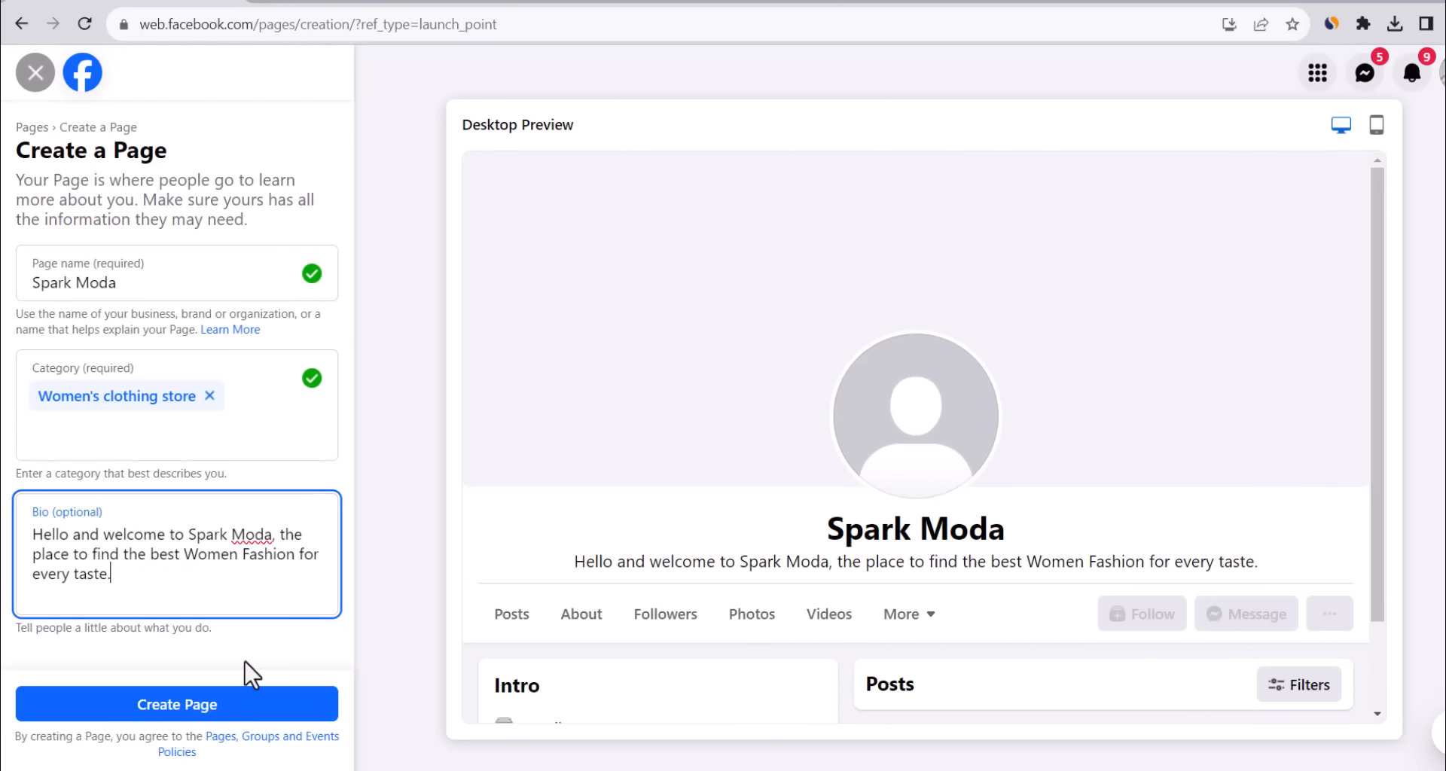
pyautogui.click(226, 708)
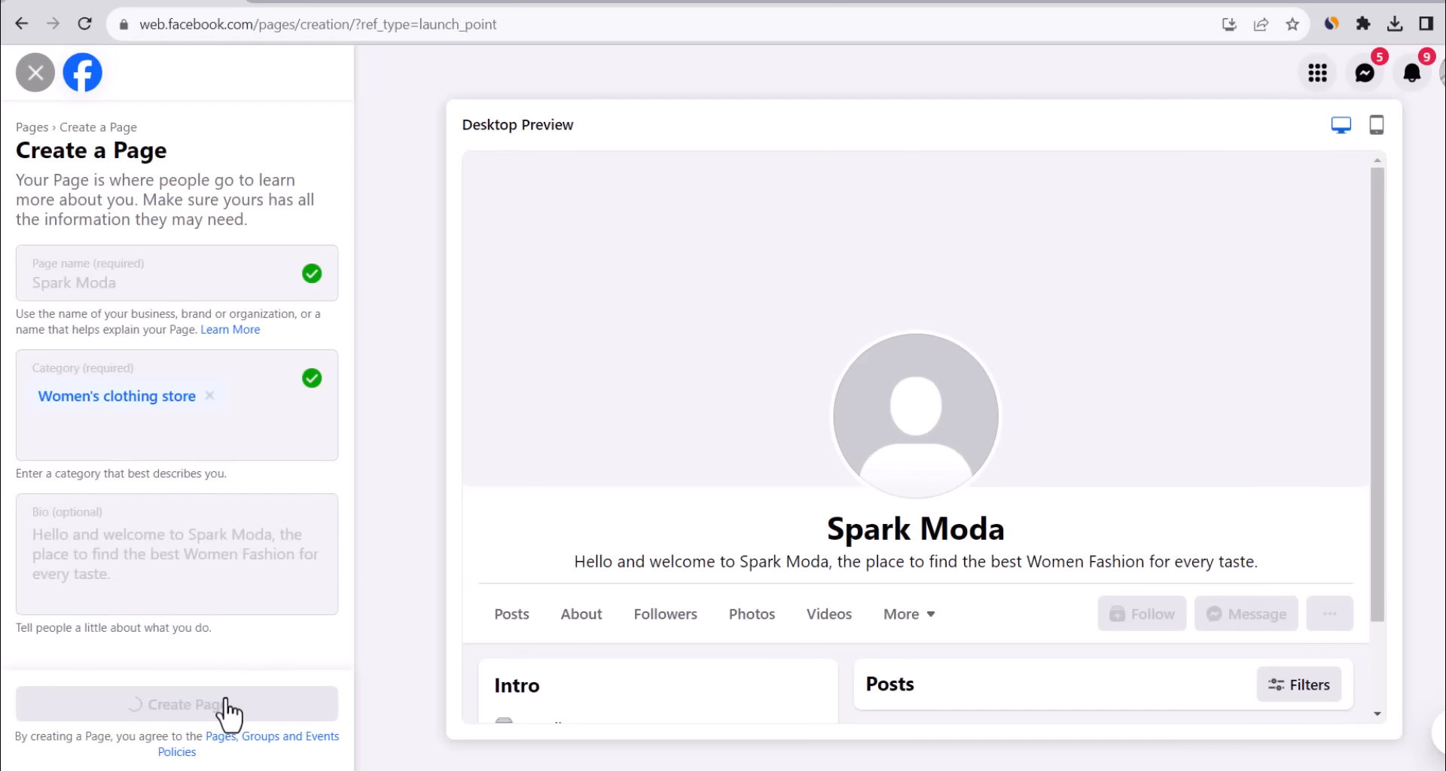
# Paste the store's website address and enter the support e-mail for the Page.
pyautogui.click(151, 326)
pyautogui.write('https://sparkmoda.com/')
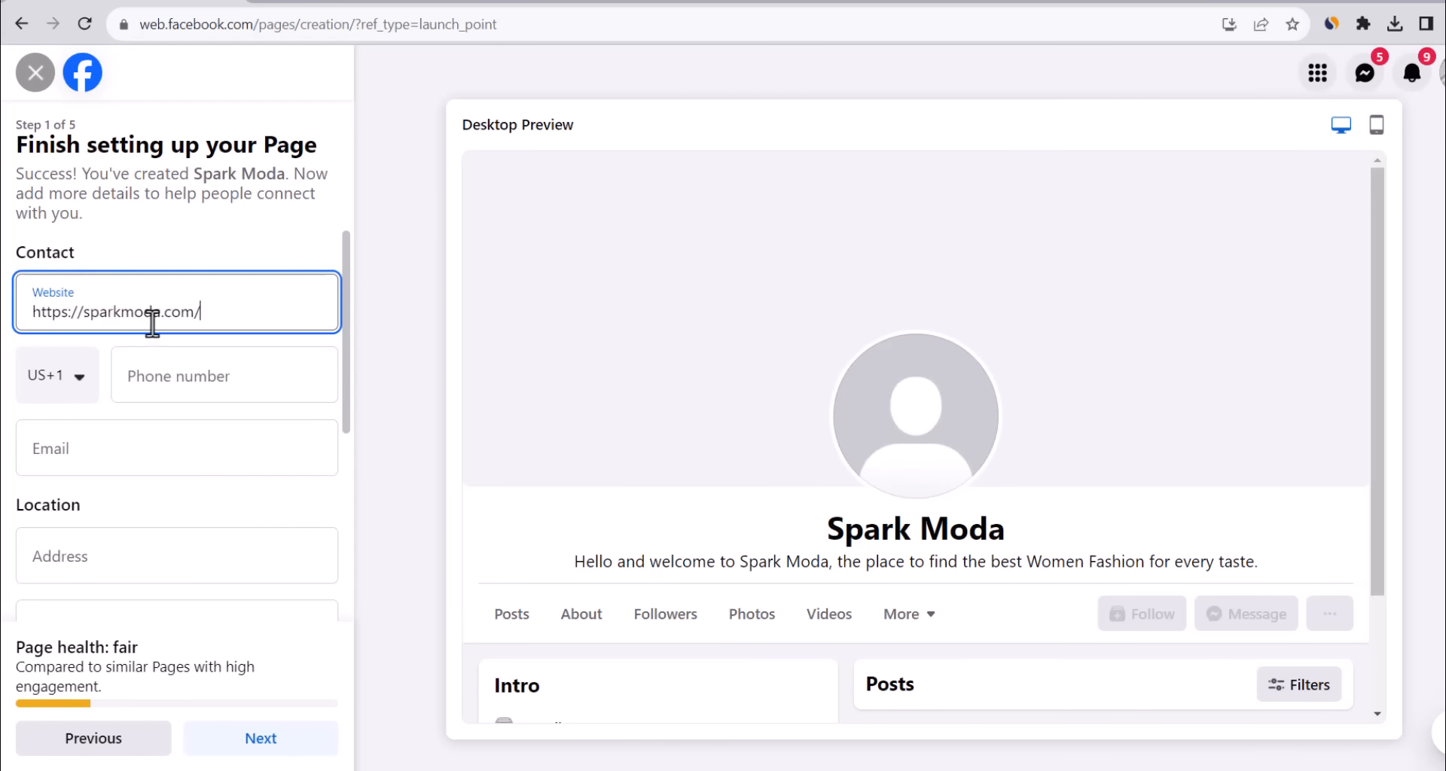
pyautogui.click(180, 468)
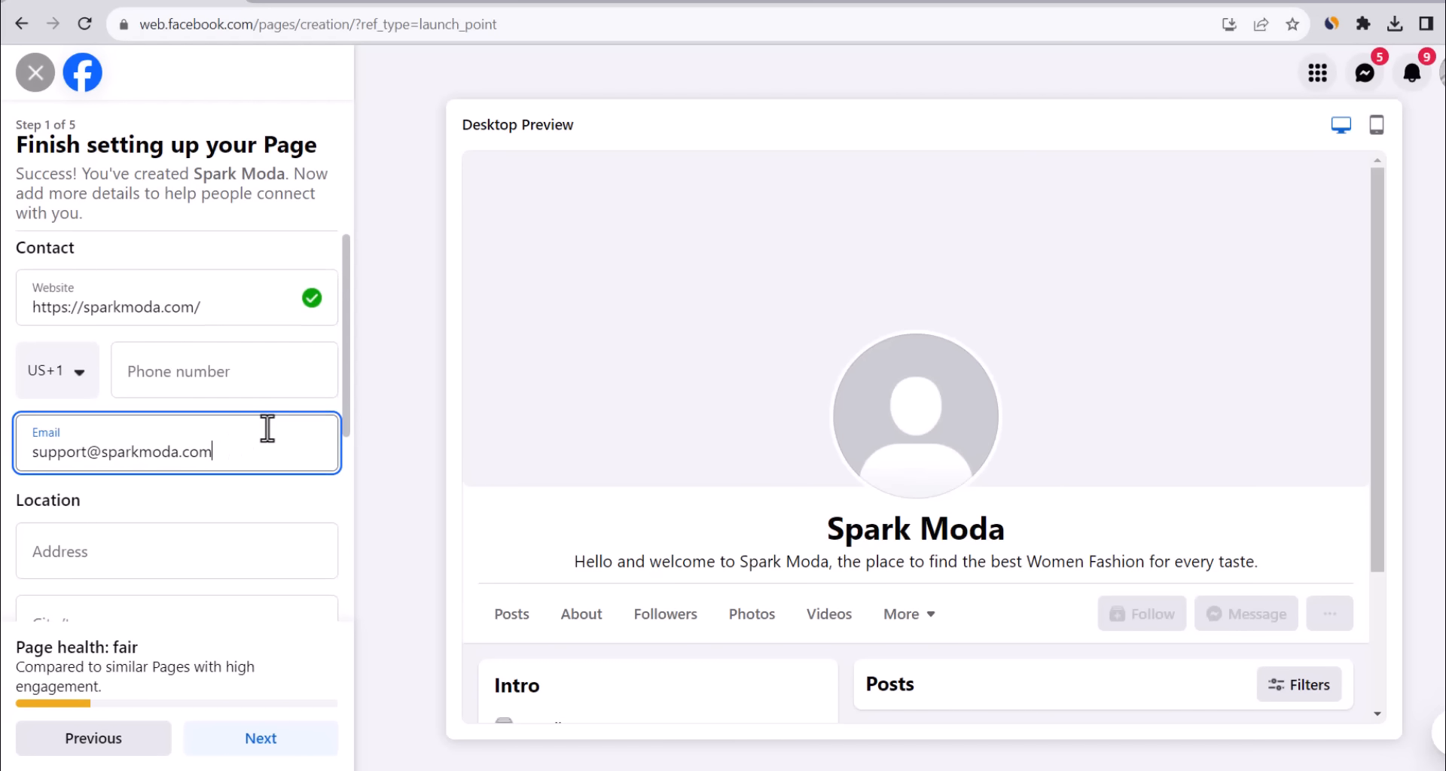
pyautogui.scroll(-3, 266, 429)
pyautogui.scroll(-2, 267, 427)
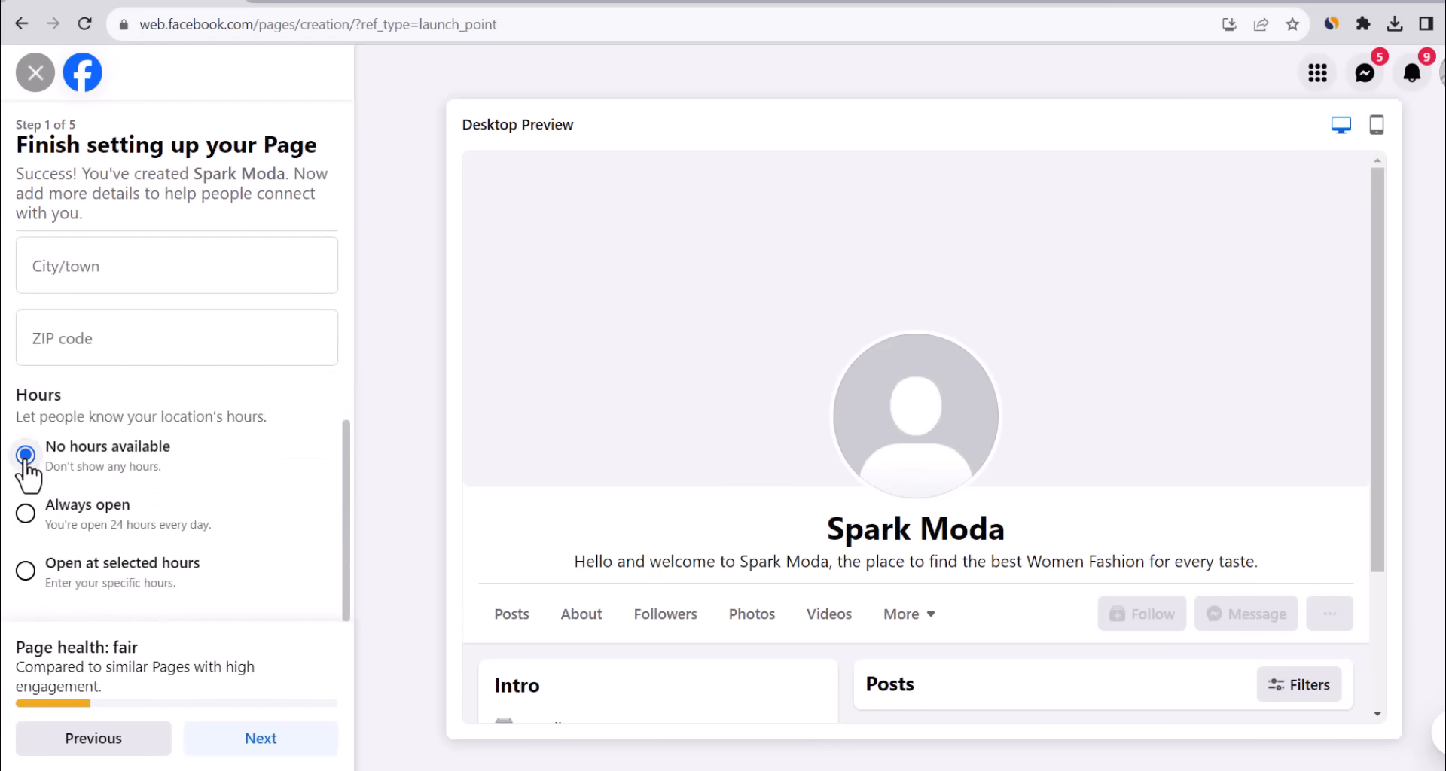
pyautogui.click(238, 745)
pyautogui.click(177, 305)
pyautogui.click(81, 229)
pyautogui.doubleClick(1058, 331)
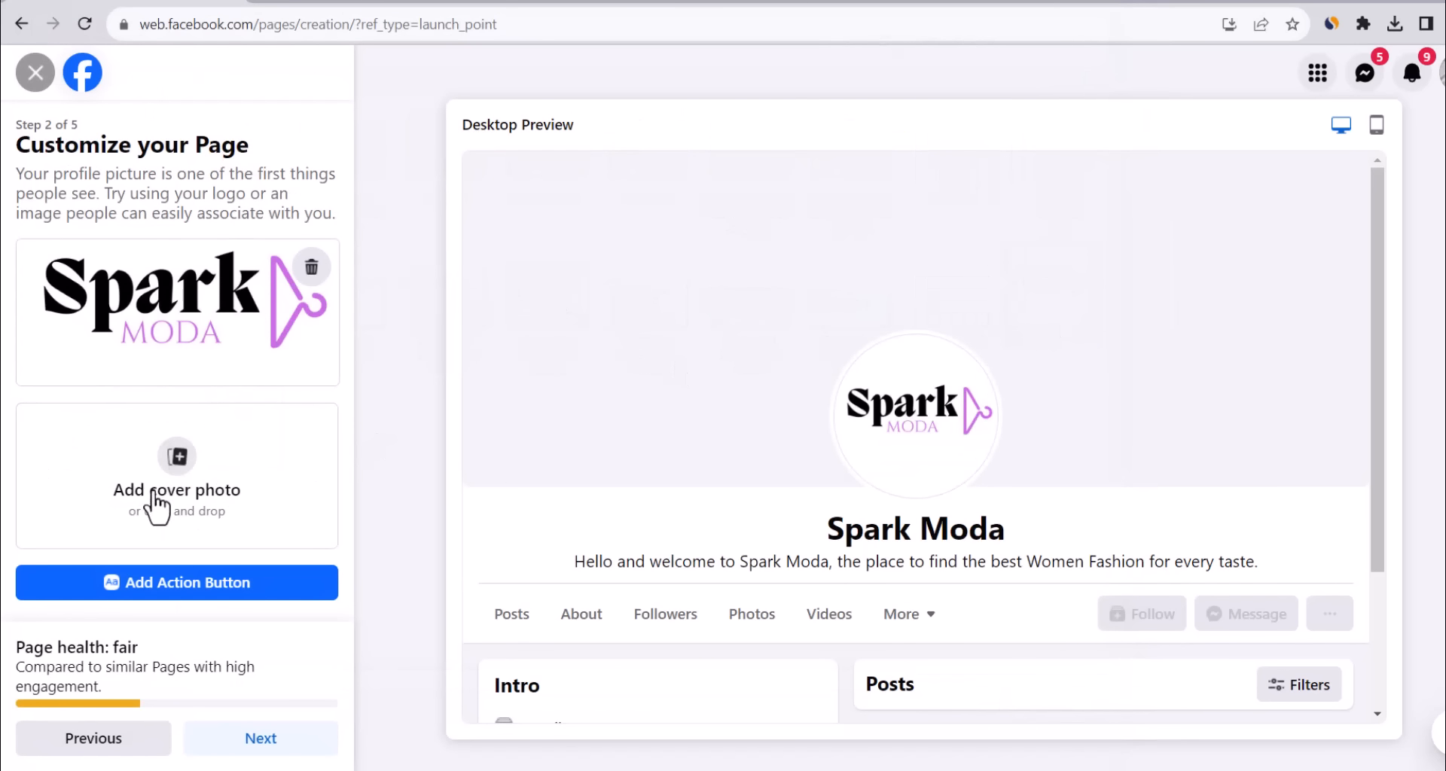
pyautogui.click(322, 3)
# Start a Facebook Cover design from the black-and-white FASHION template found by searching 'fashion'.
pyautogui.click(1330, 92)
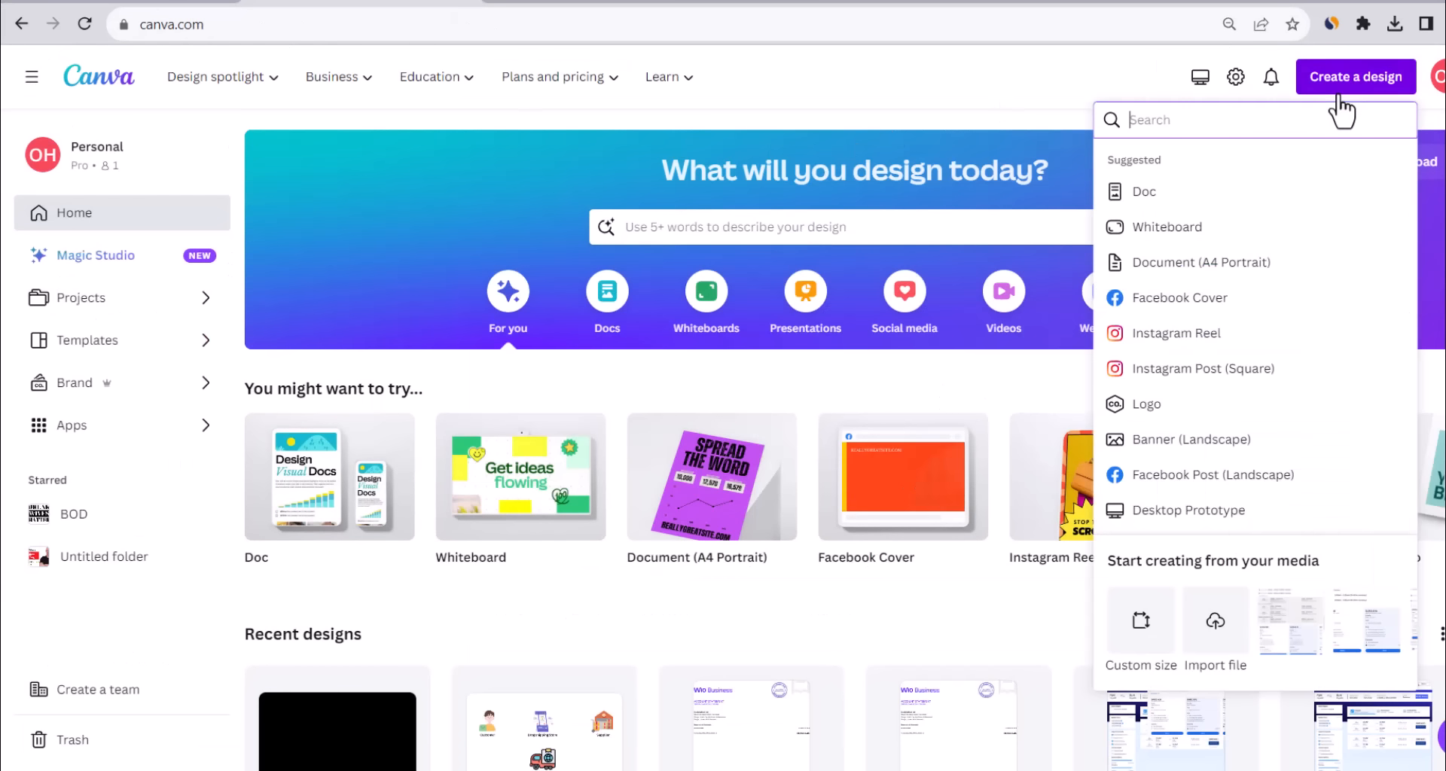
pyautogui.write('facebook')
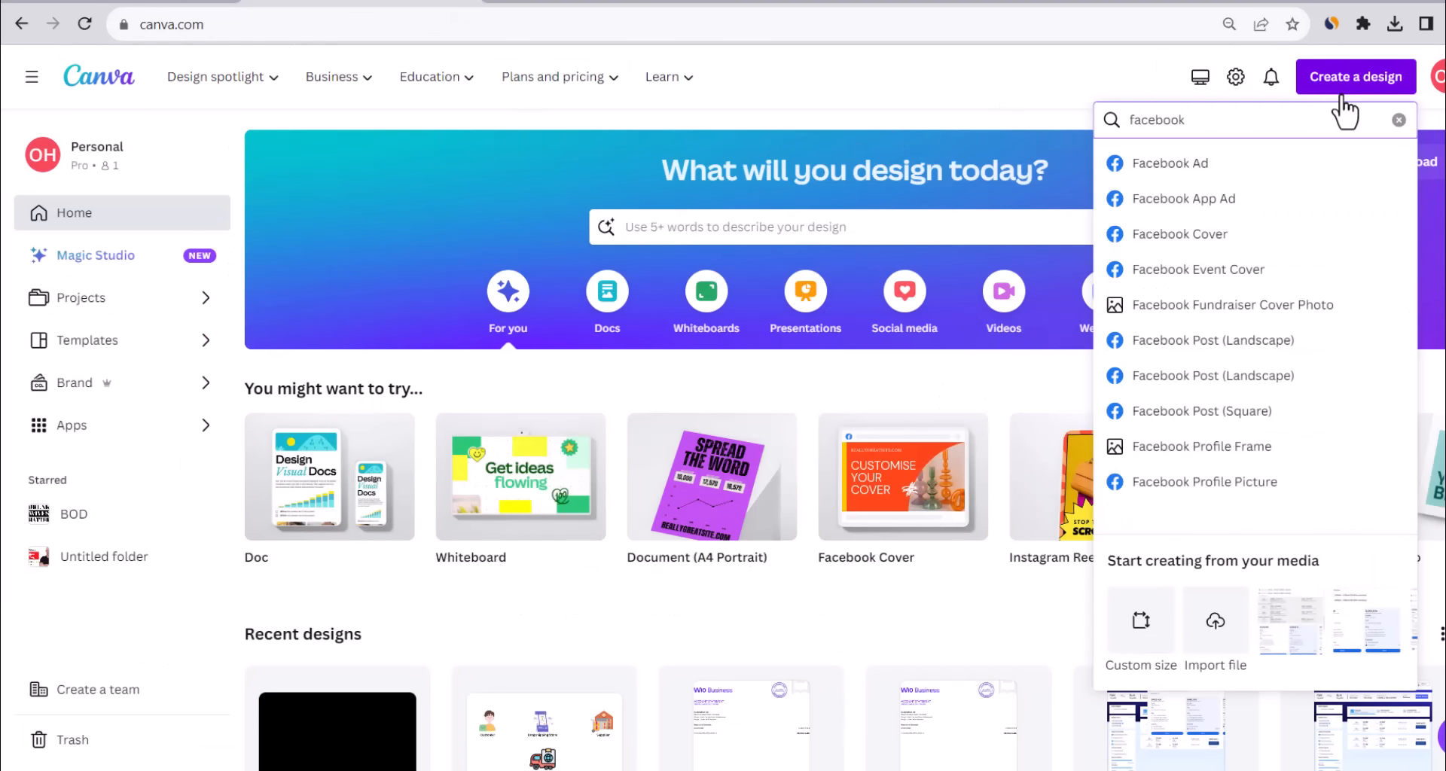
pyautogui.click(1179, 233)
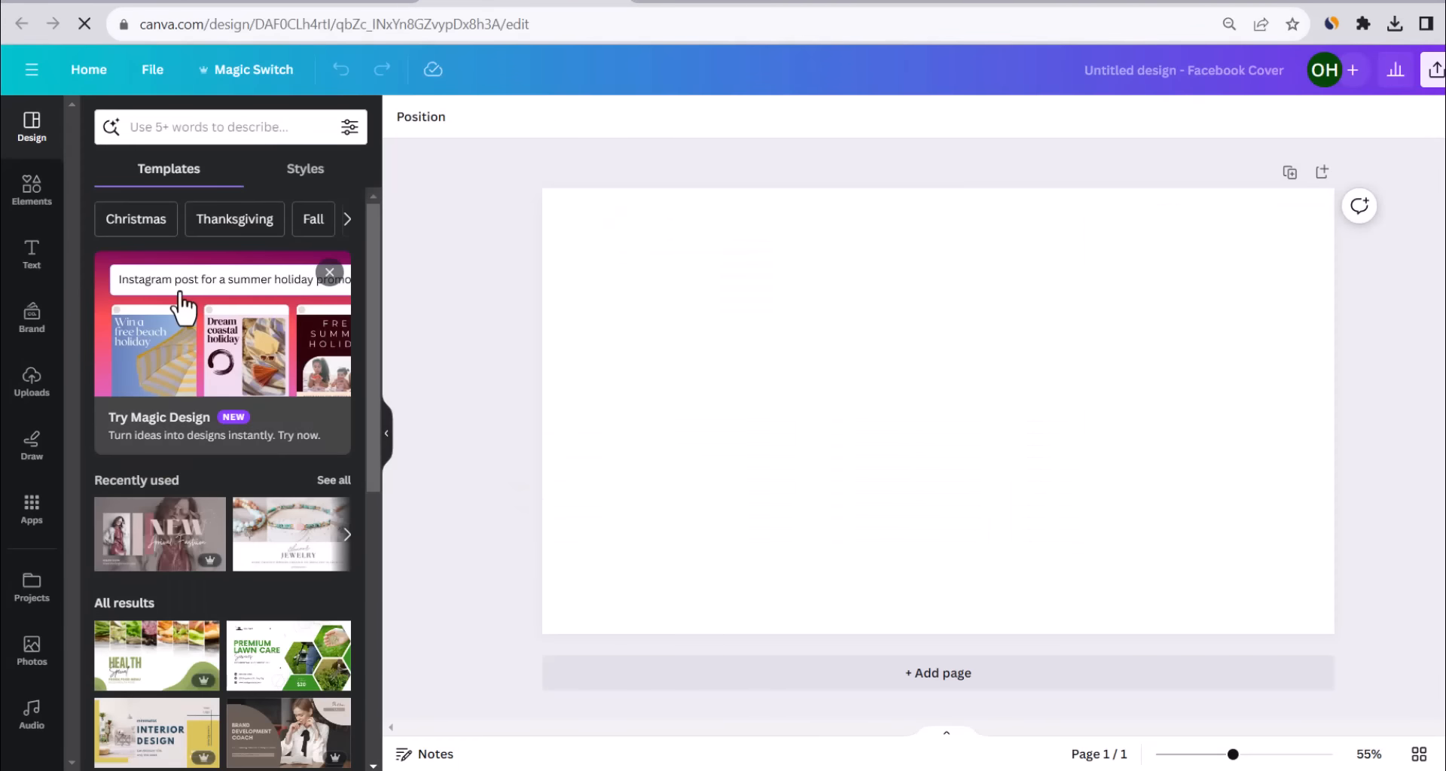
pyautogui.click(213, 130)
pyautogui.write('fa')
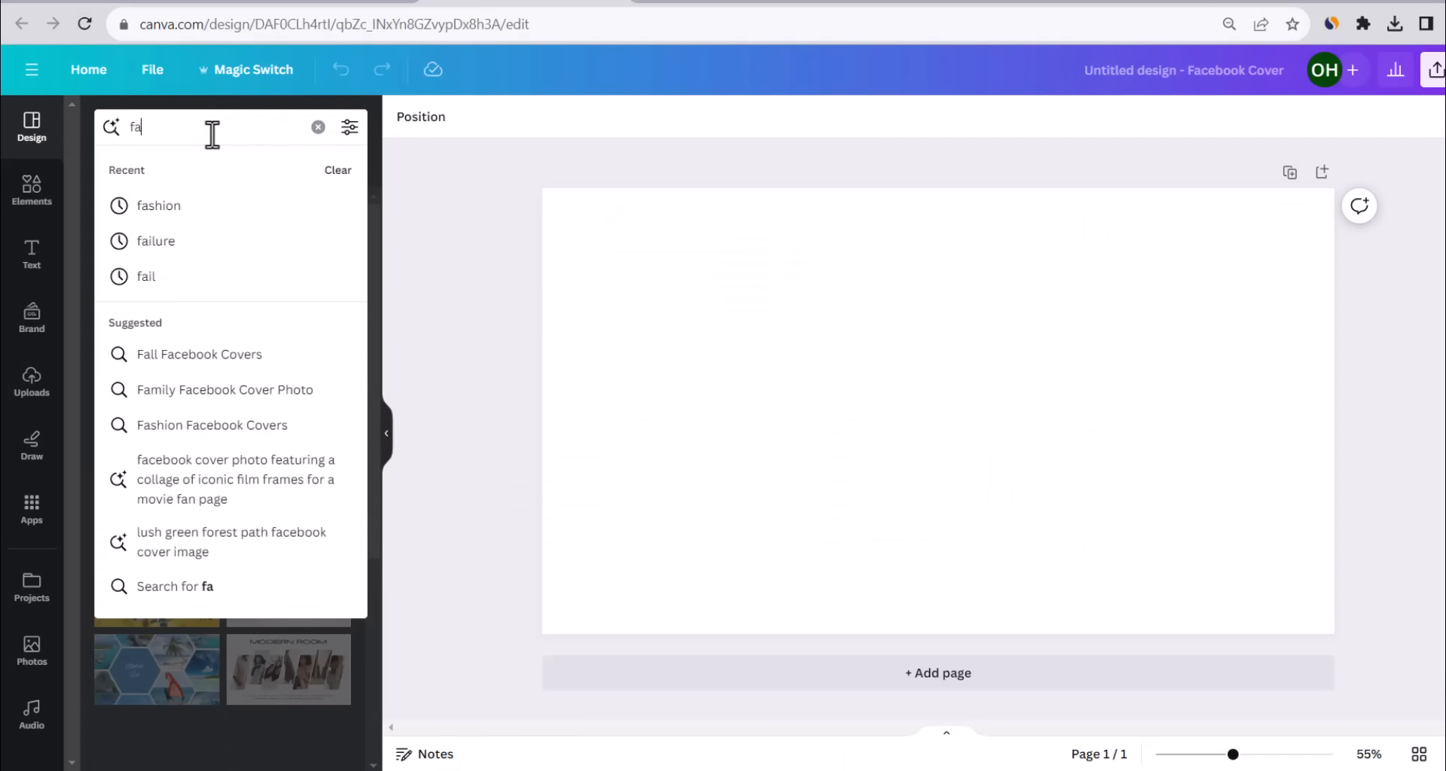
pyautogui.click(200, 209)
pyautogui.scroll(-2, 216, 301)
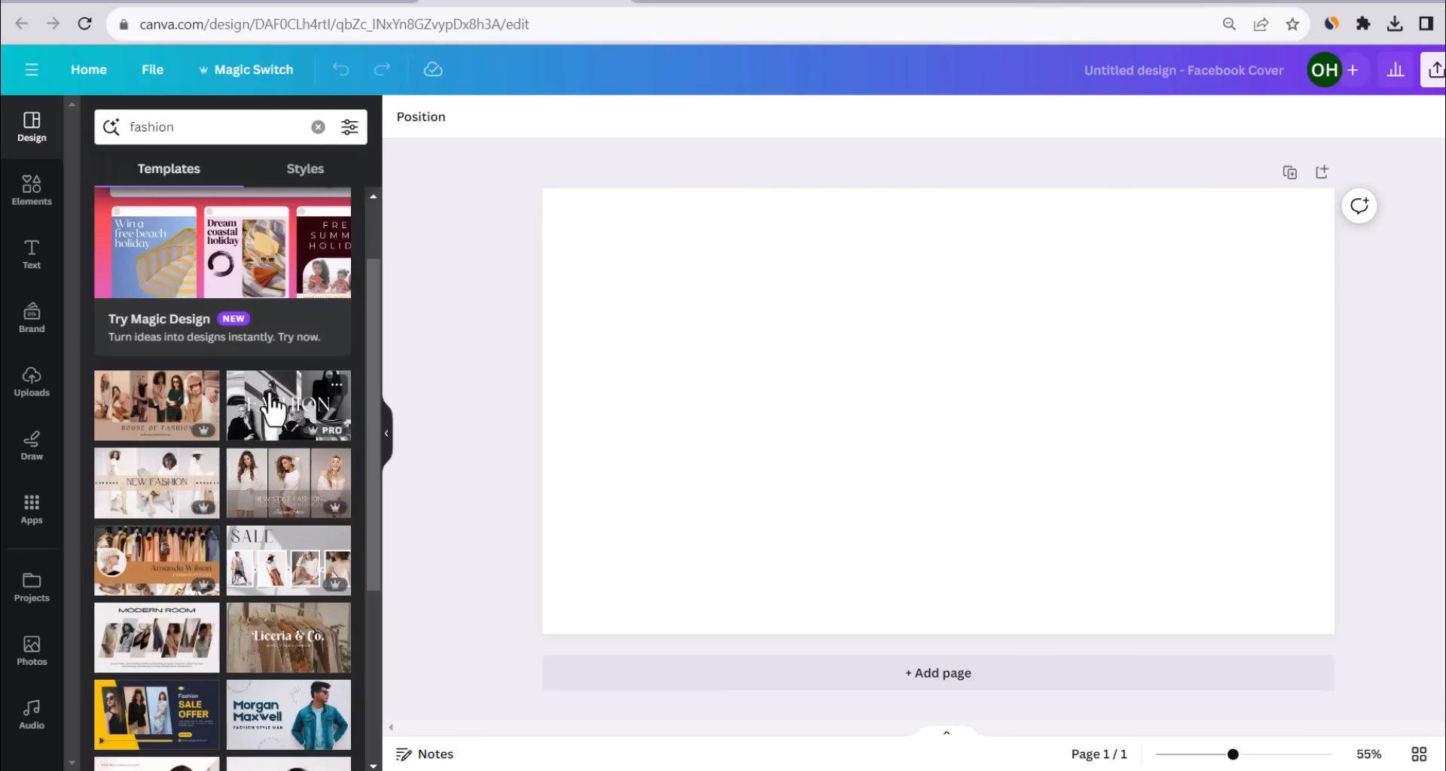
pyautogui.click(256, 389)
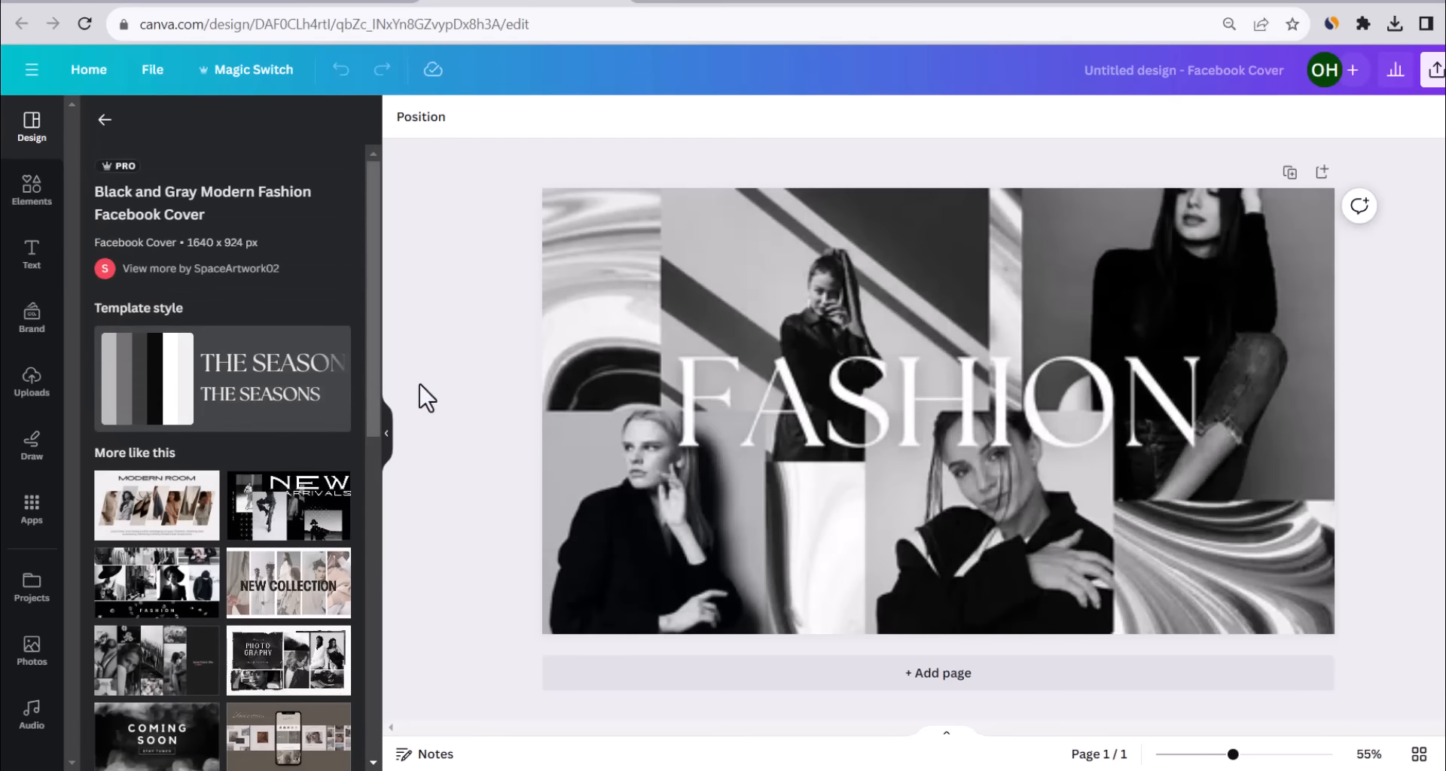
# Replace the FASHION headline with SPARK MODA and shrink it to fit on one line.
pyautogui.click(977, 391)
pyautogui.doubleClick(977, 390)
pyautogui.write('SPARK MODA')
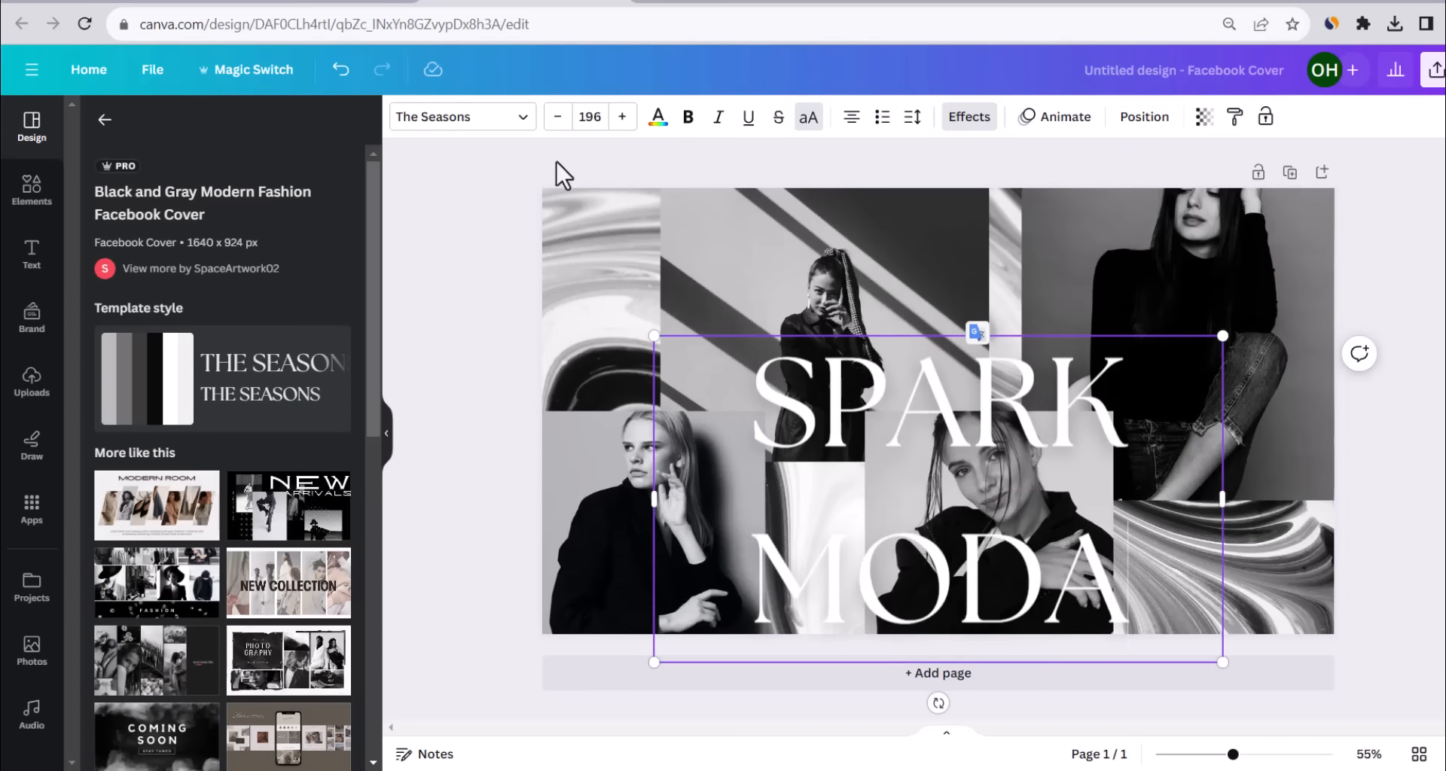
pyautogui.click(557, 117)
pyautogui.click(557, 117)
pyautogui.click(557, 117)
pyautogui.click(558, 120)
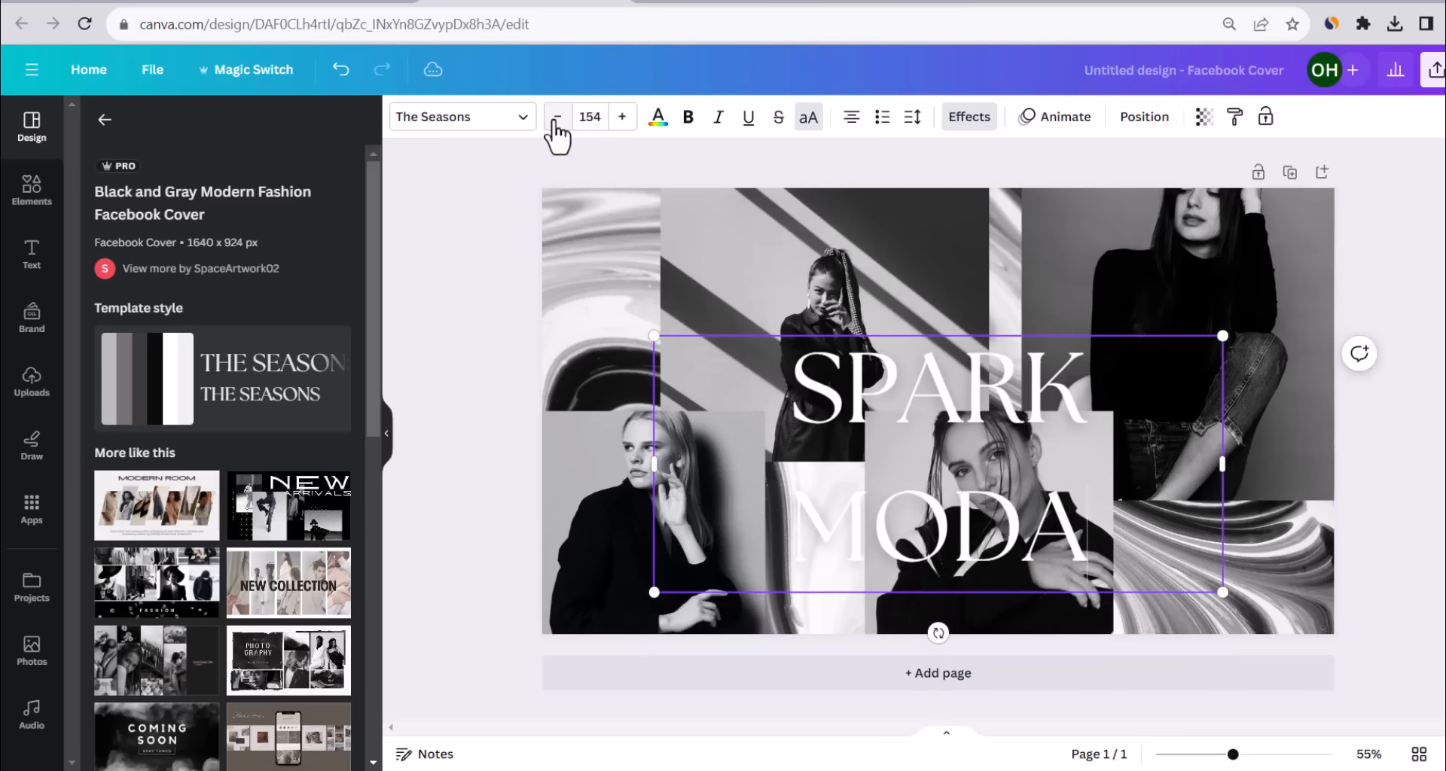
pyautogui.click(557, 120)
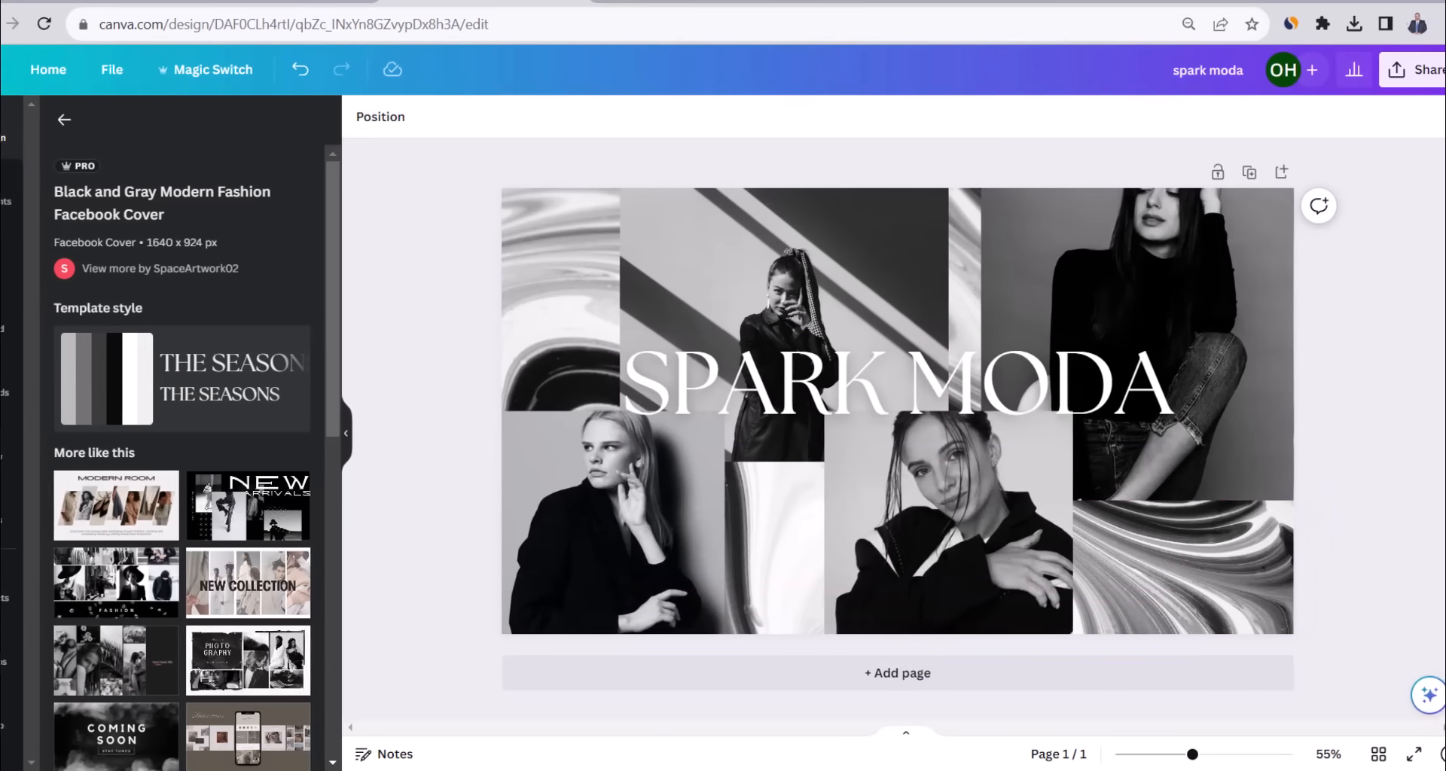
# Download the cover as a PNG.
pyautogui.click(1431, 78)
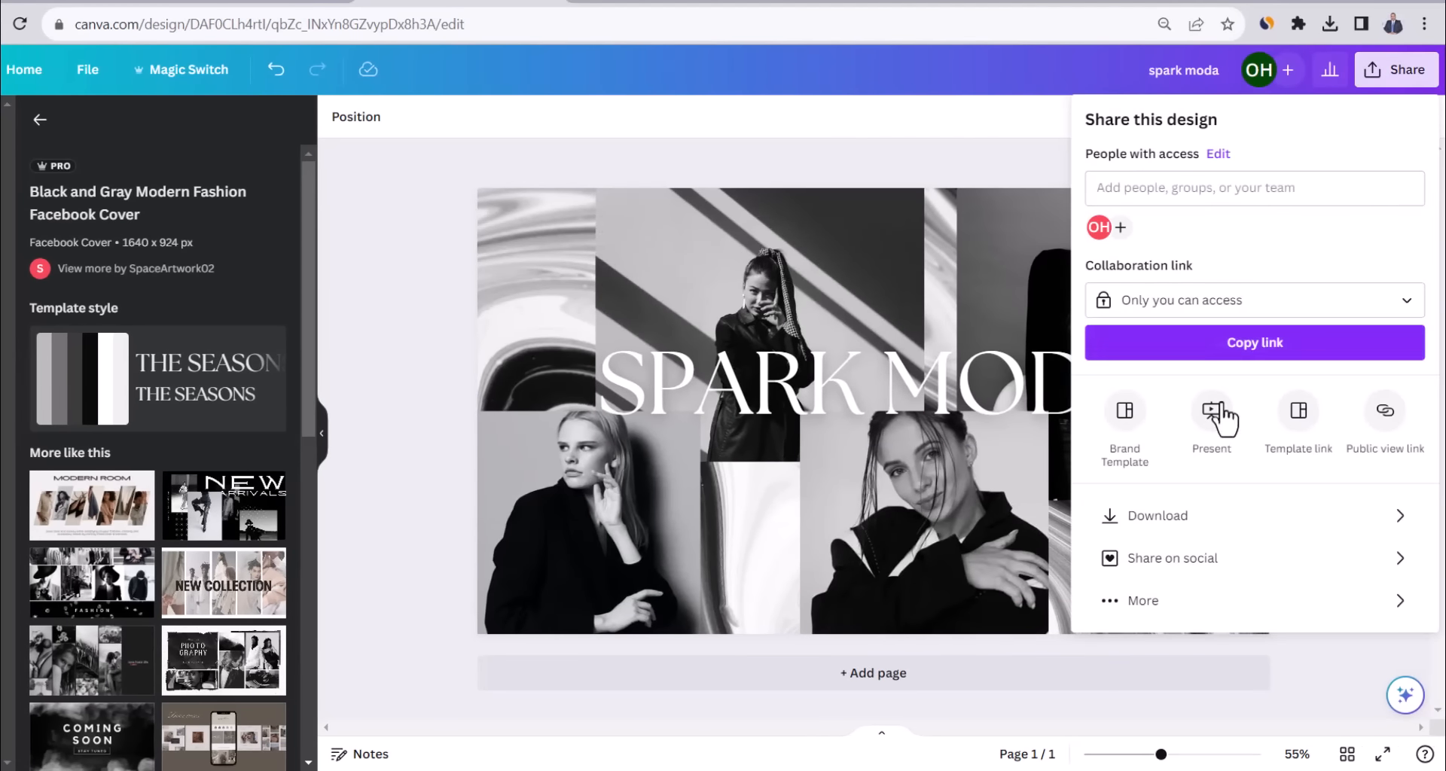
pyautogui.click(1152, 522)
pyautogui.click(1194, 407)
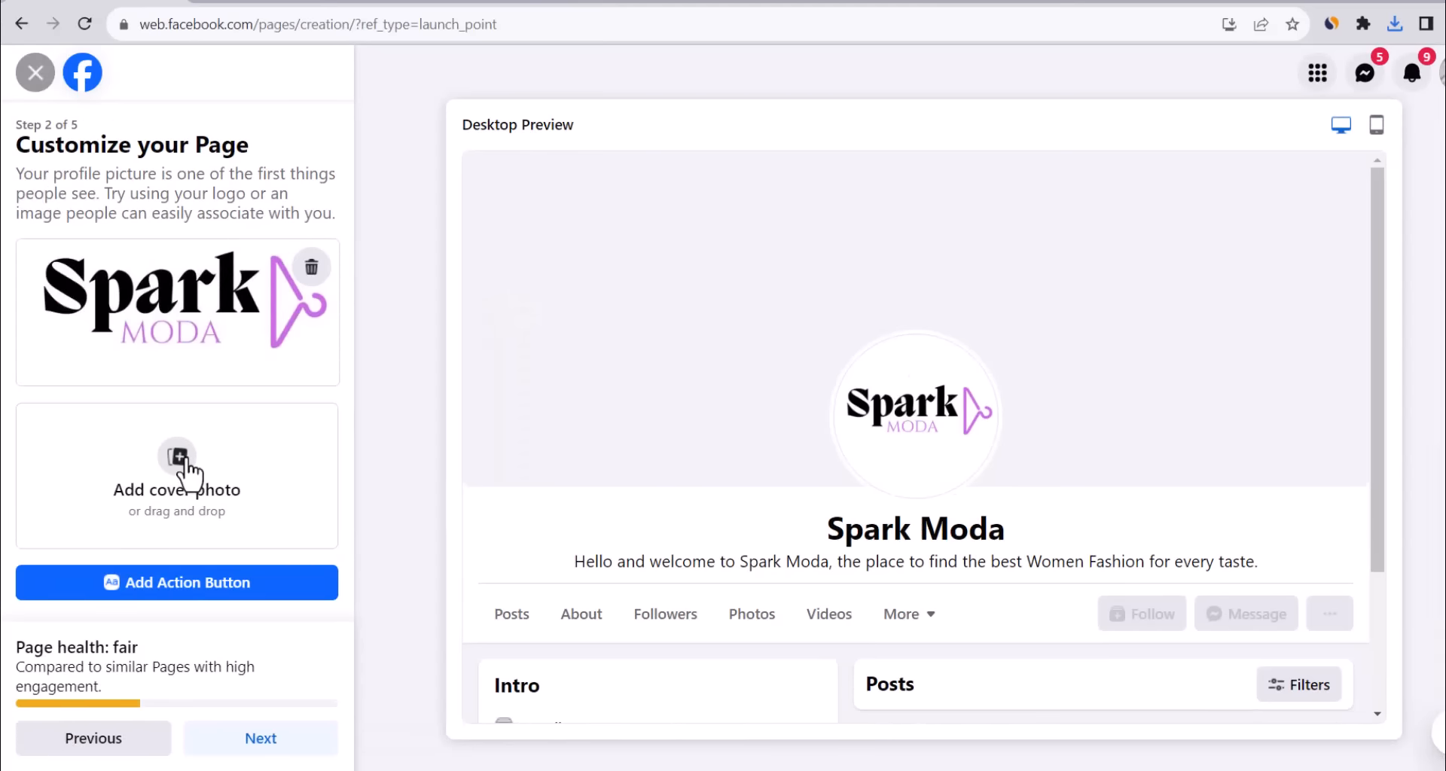
# Upload the spark moda image as the Page's cover photo and finish setup, skipping WhatsApp.
pyautogui.click(182, 460)
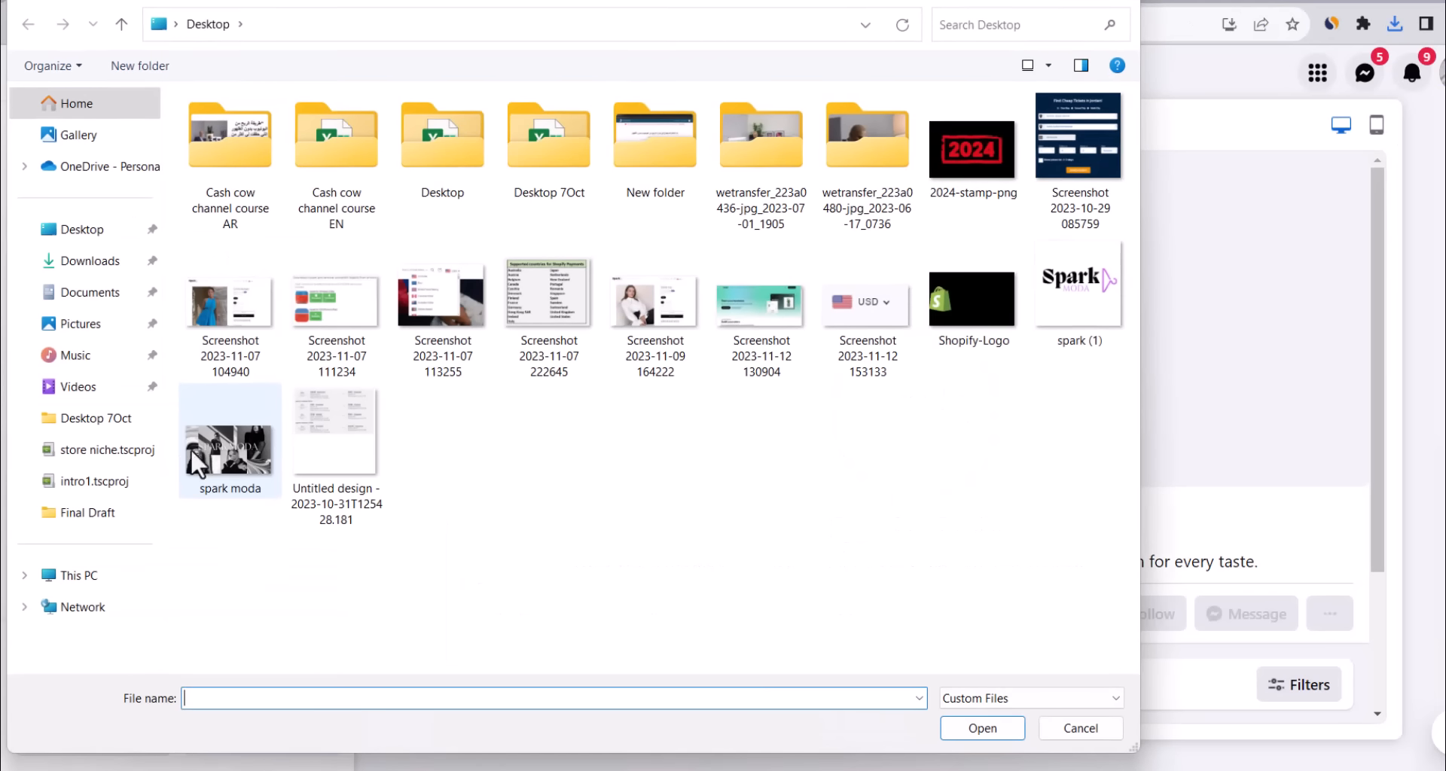
pyautogui.doubleClick(197, 448)
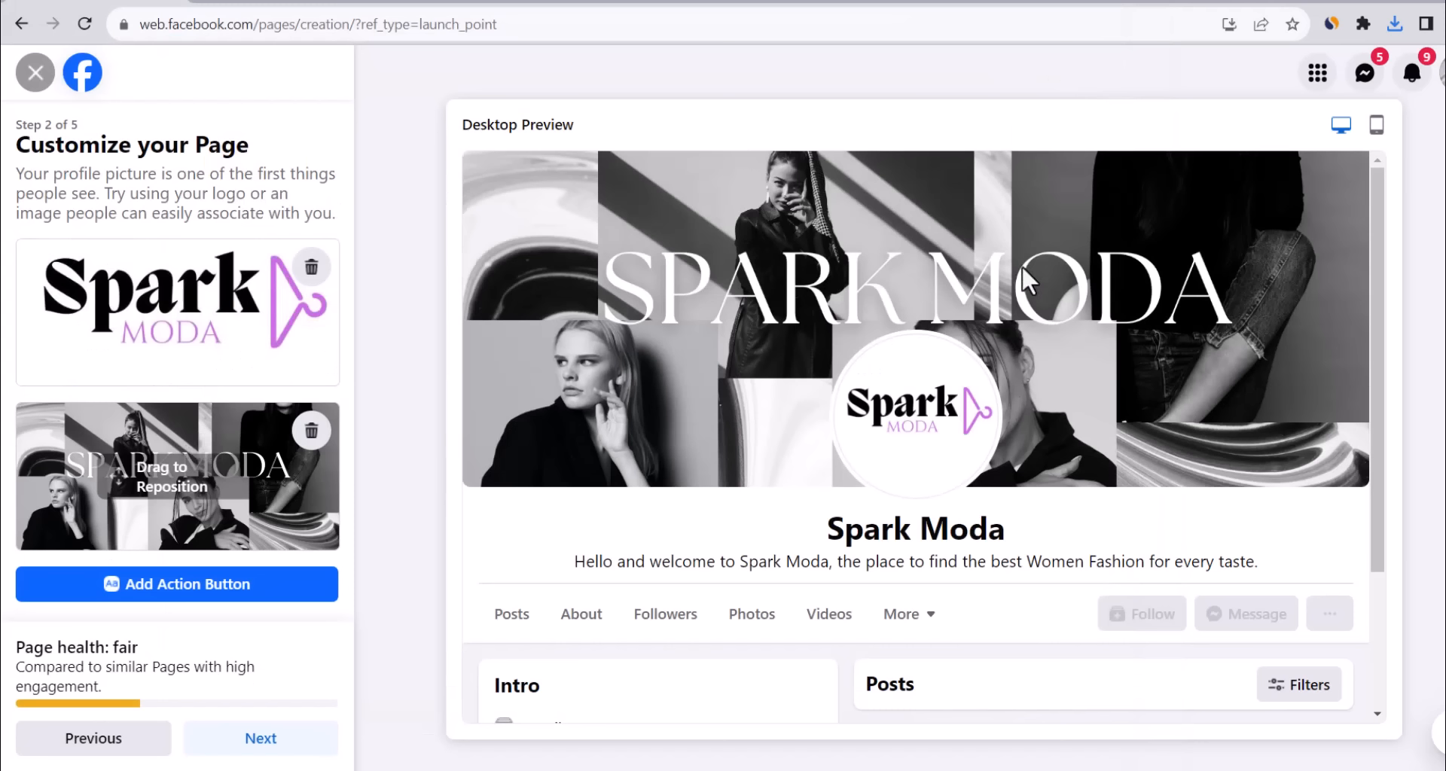
pyautogui.click(265, 739)
pyautogui.click(262, 741)
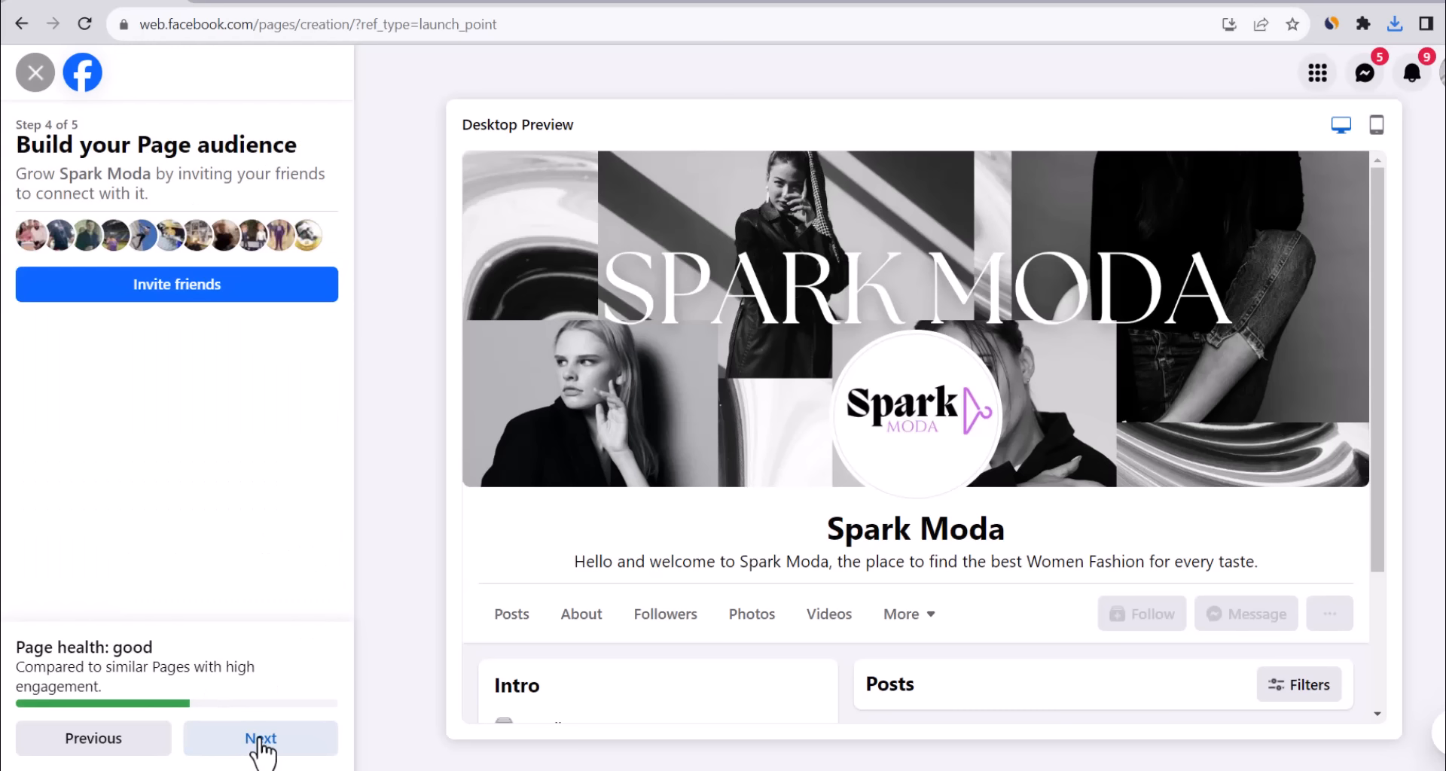
pyautogui.click(260, 742)
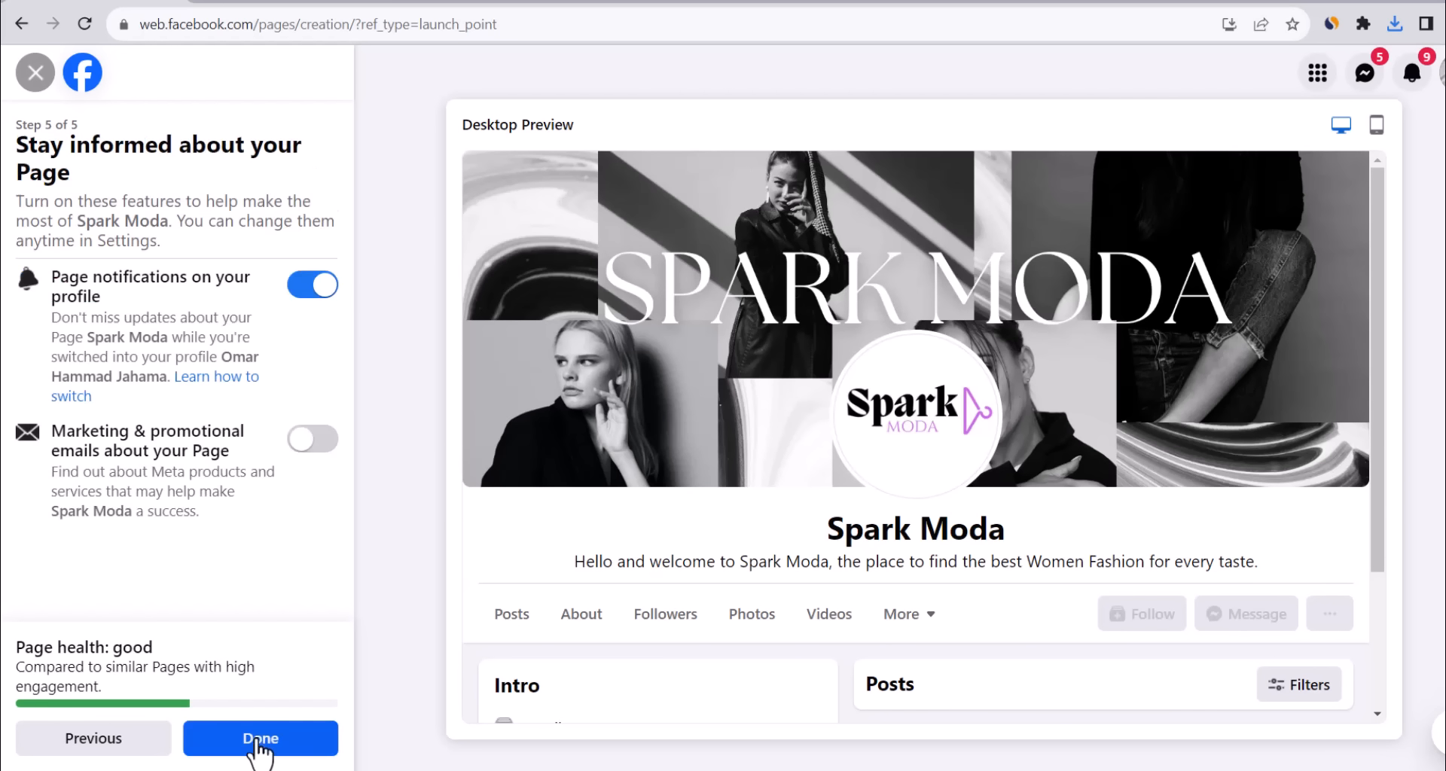
pyautogui.click(254, 746)
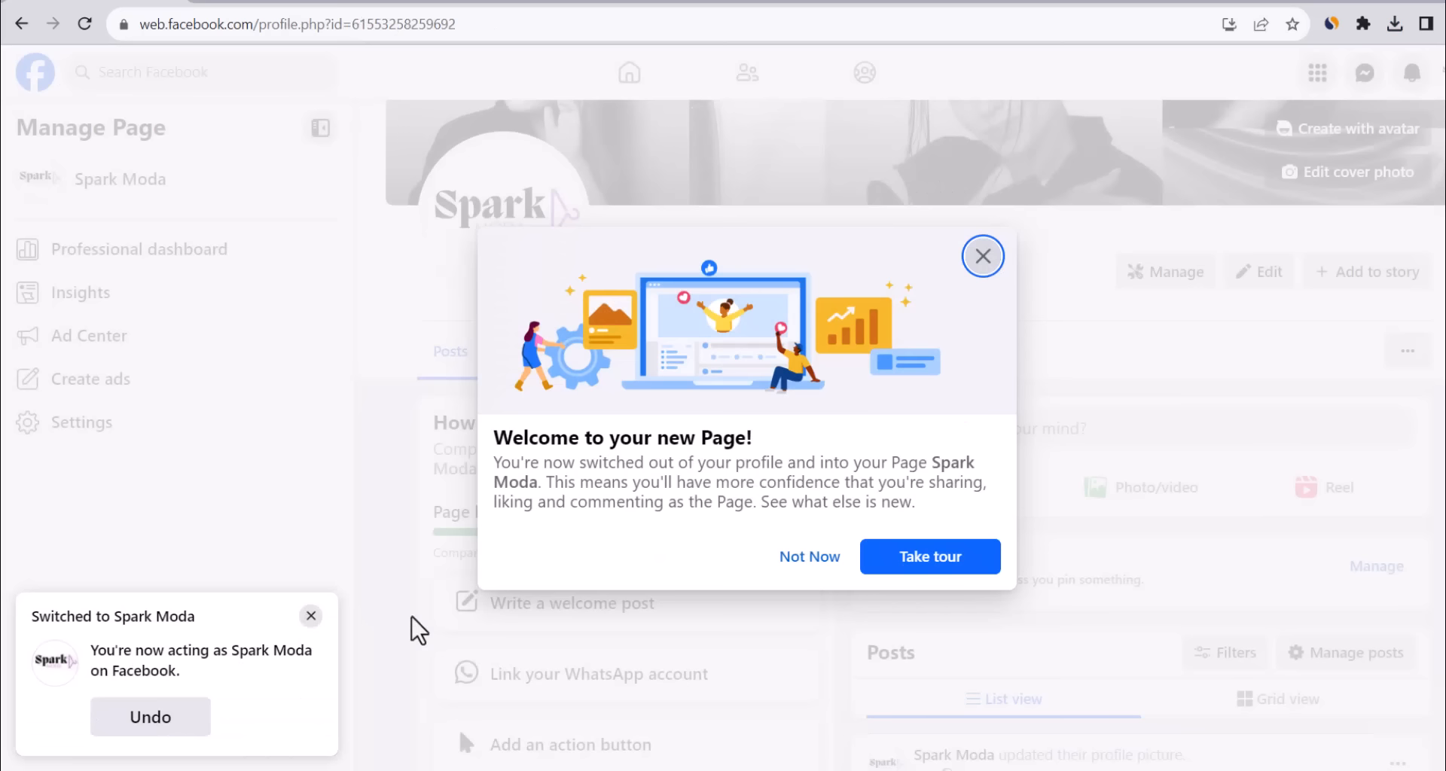
pyautogui.click(804, 561)
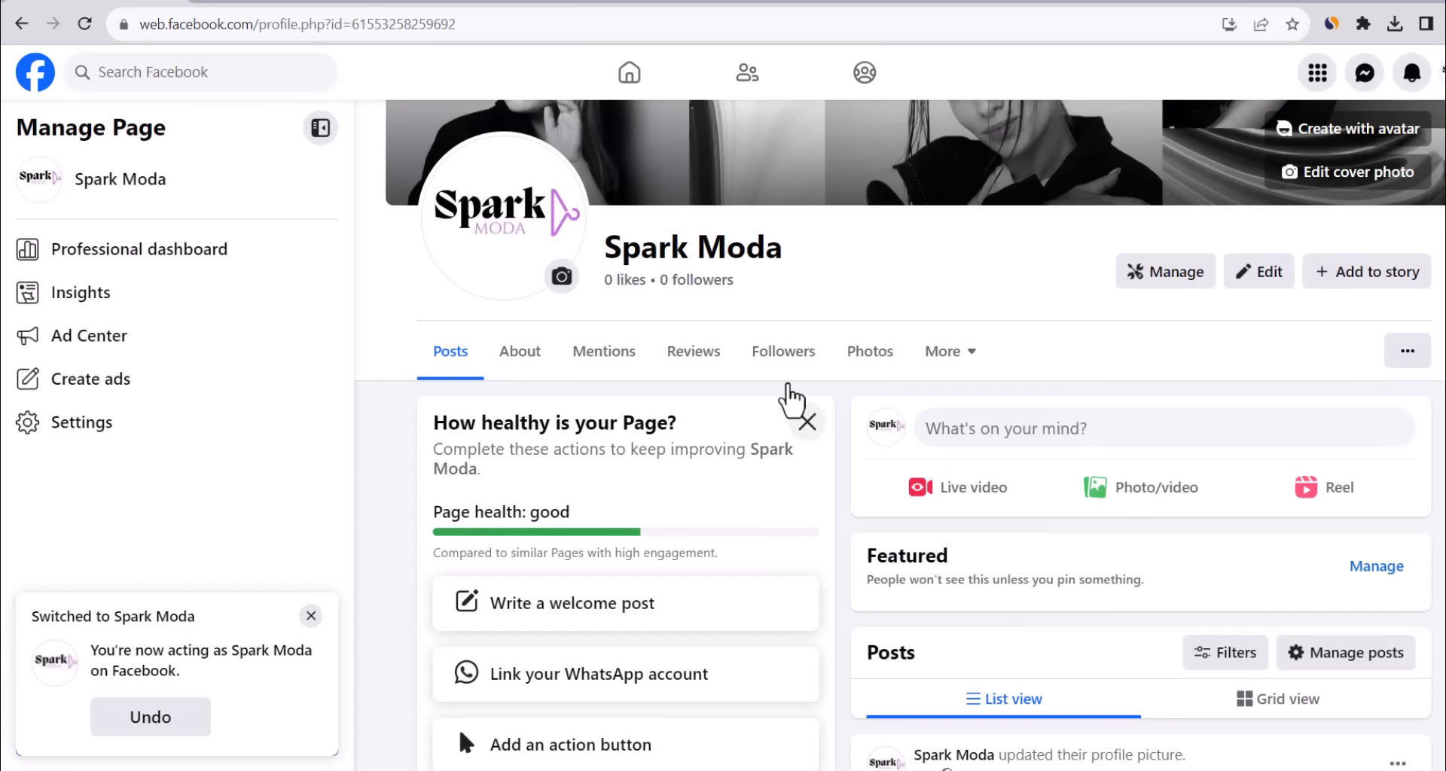
pyautogui.scroll(2, 787, 385)
pyautogui.scroll(-3, 784, 376)
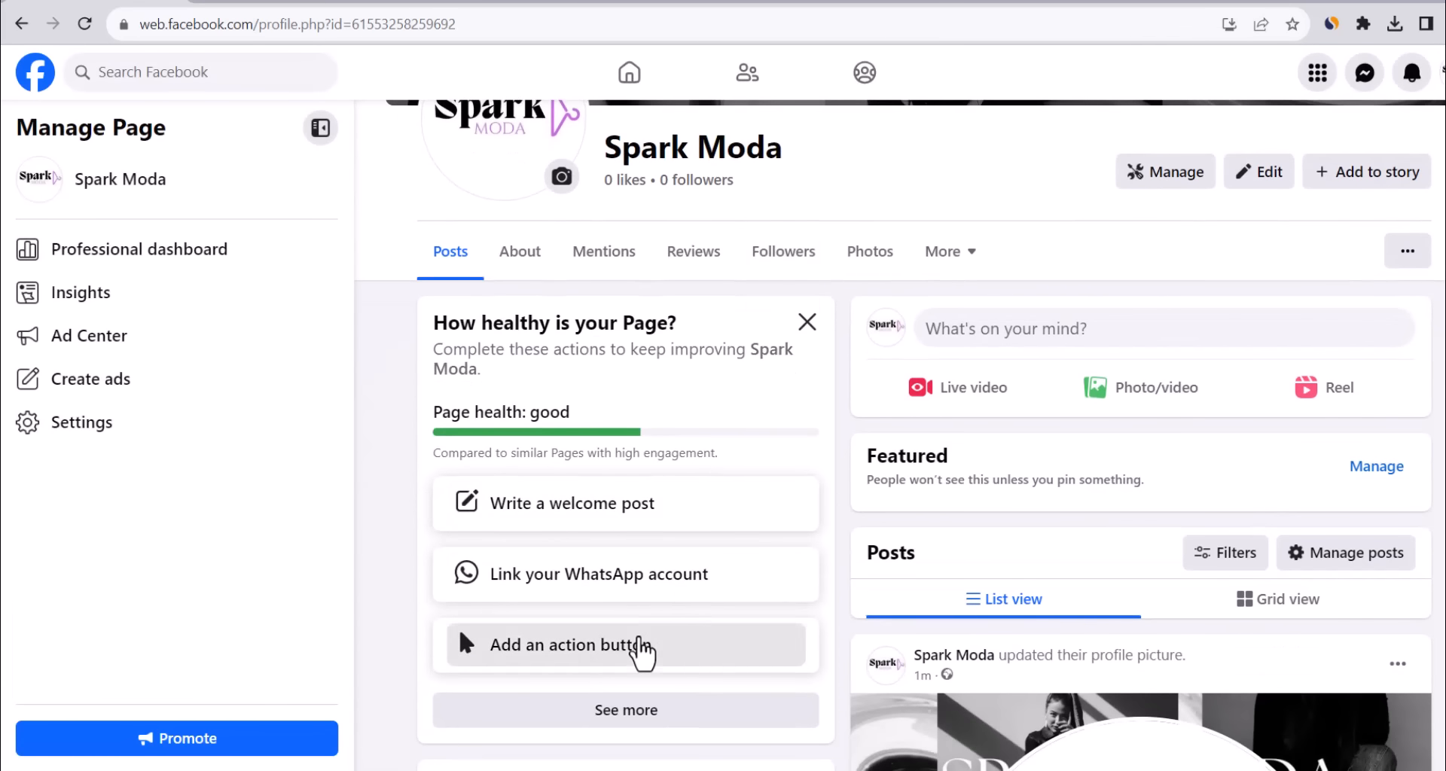
pyautogui.click(638, 646)
pyautogui.click(707, 576)
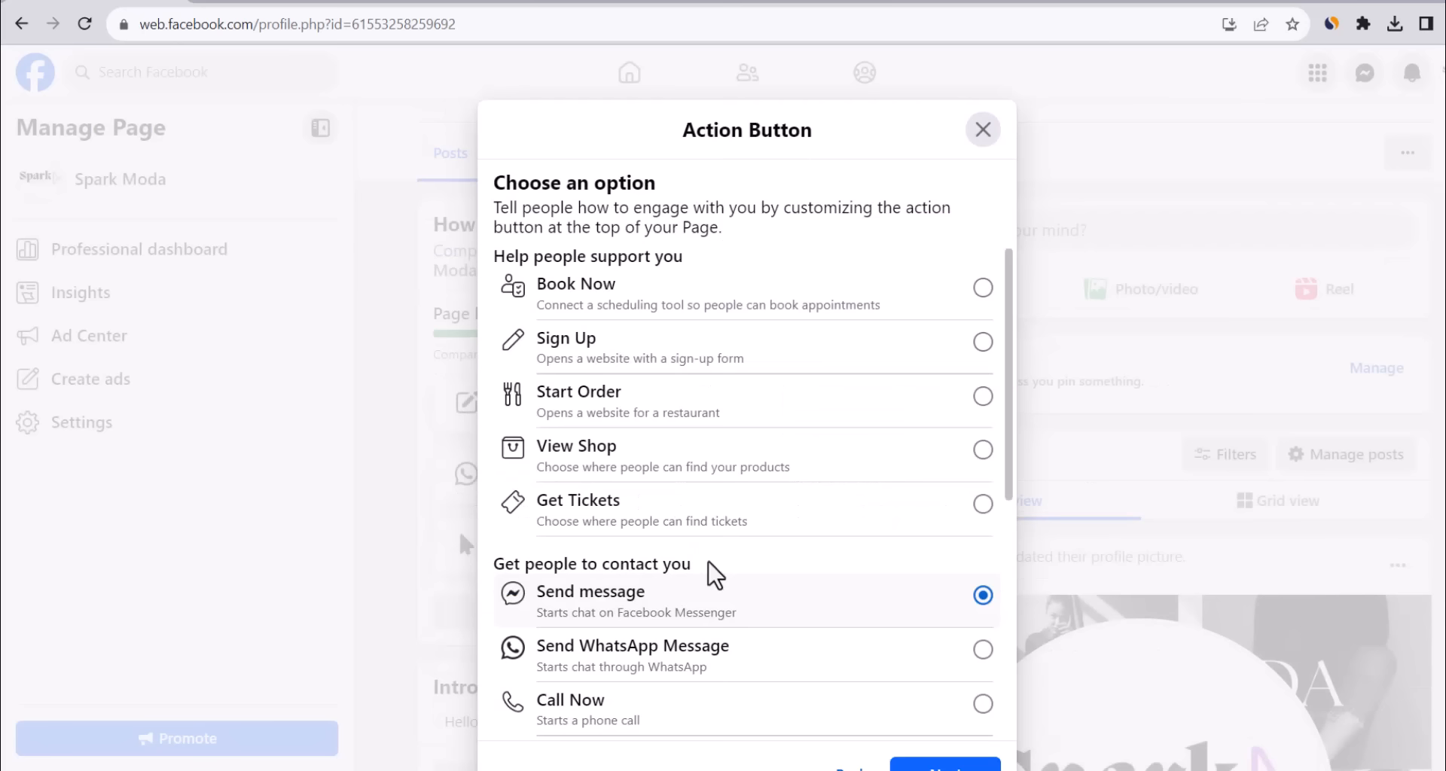
pyautogui.scroll(-5, 709, 565)
pyautogui.click(736, 450)
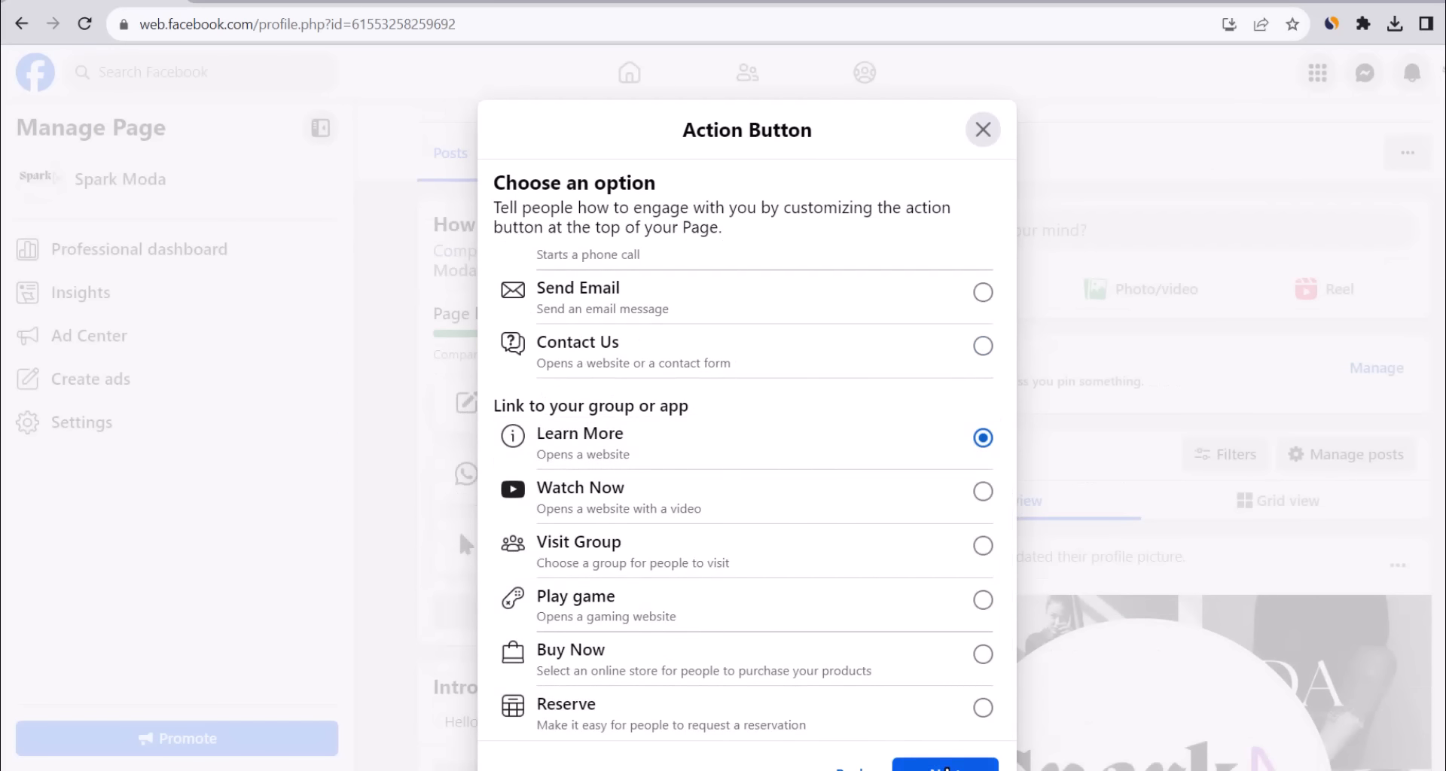
pyautogui.click(946, 767)
pyautogui.click(686, 348)
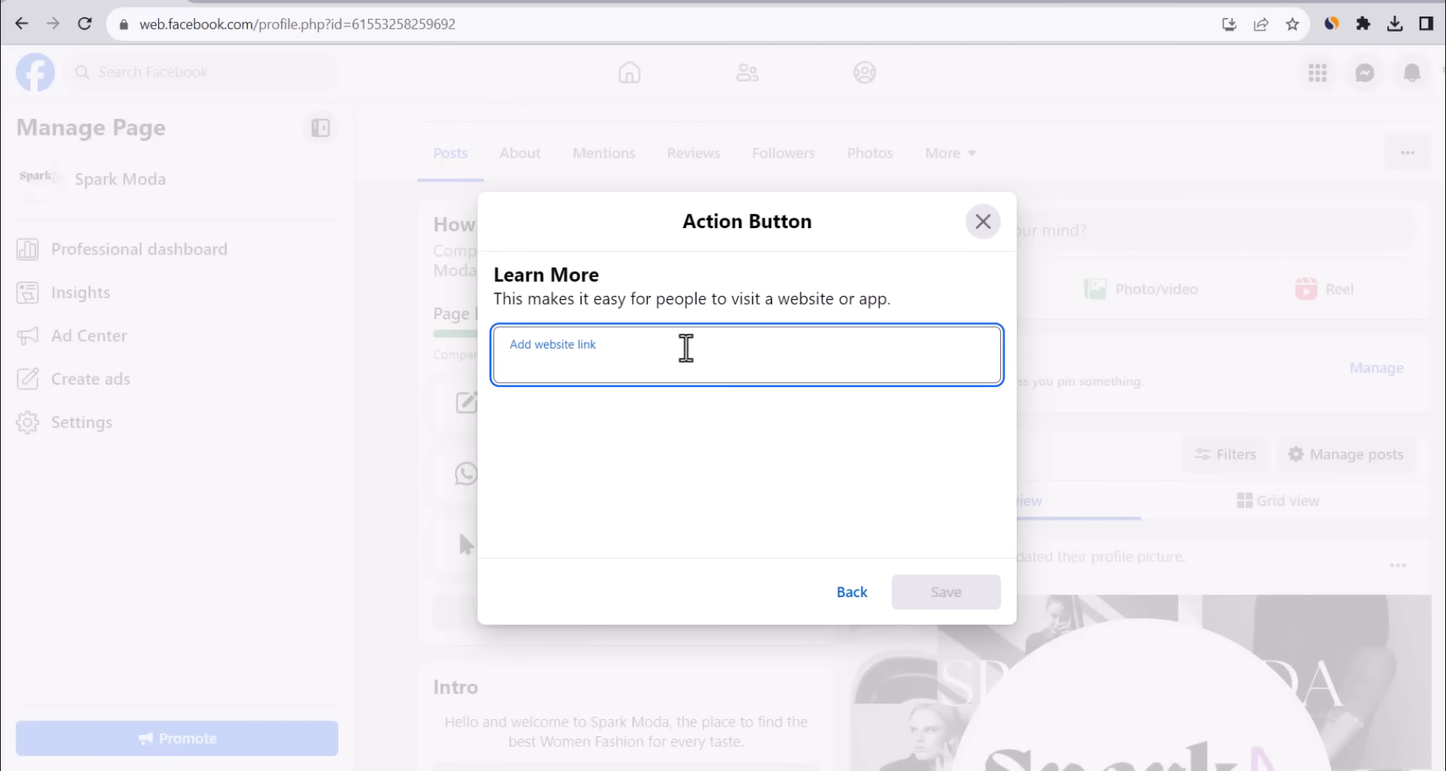
pyautogui.write('https://sparkmoda.com/')
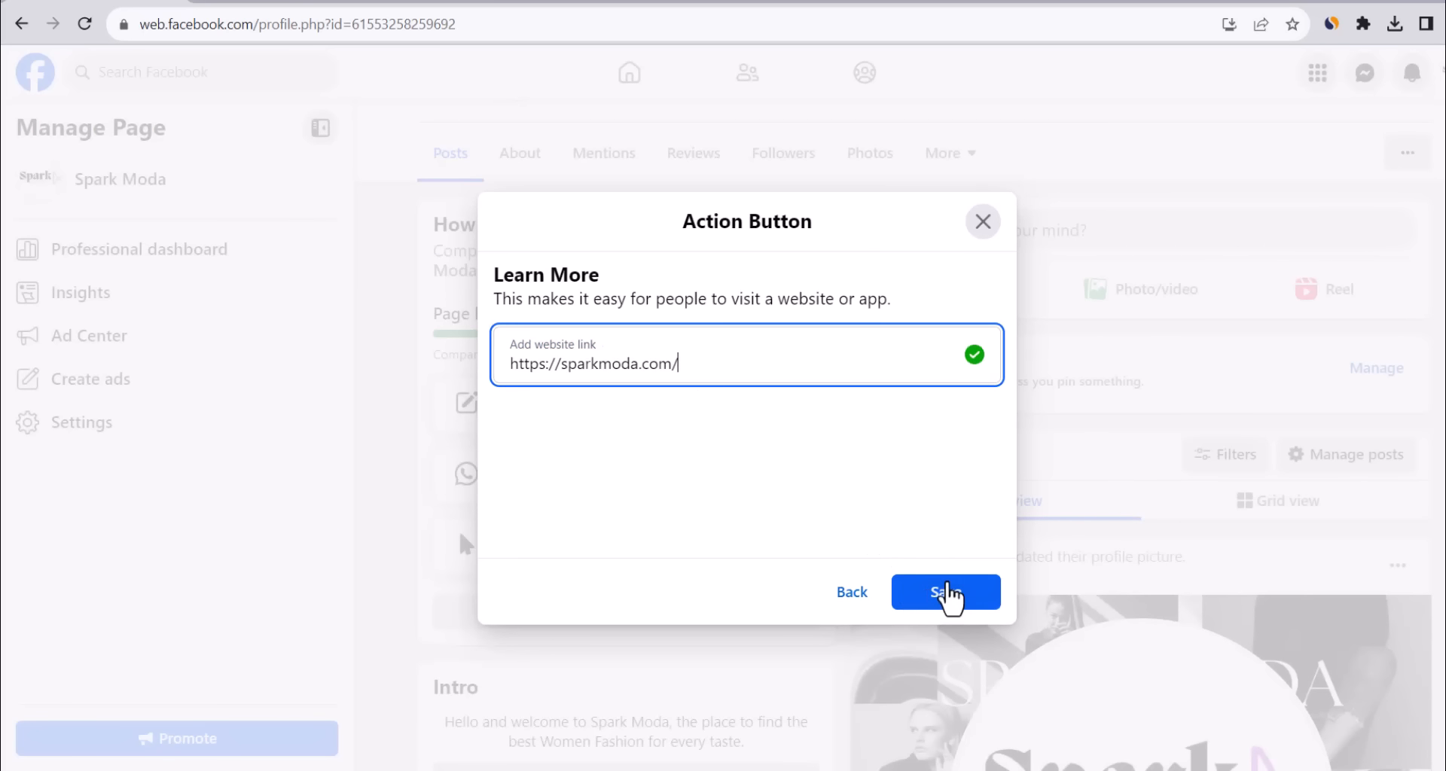
pyautogui.click(948, 593)
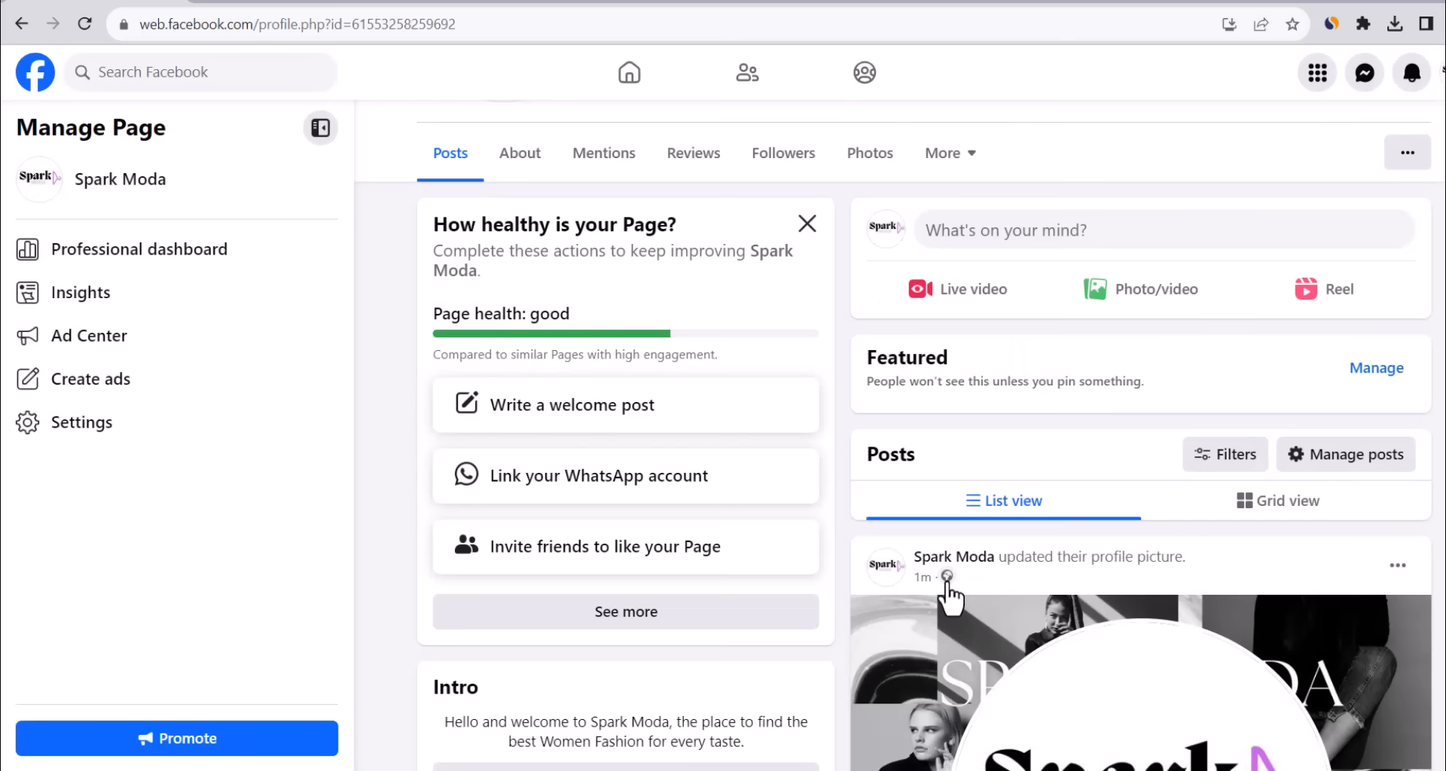
# Open the Camila Romper product page in the store and copy its URL.
pyautogui.scroll(1, 801, 507)
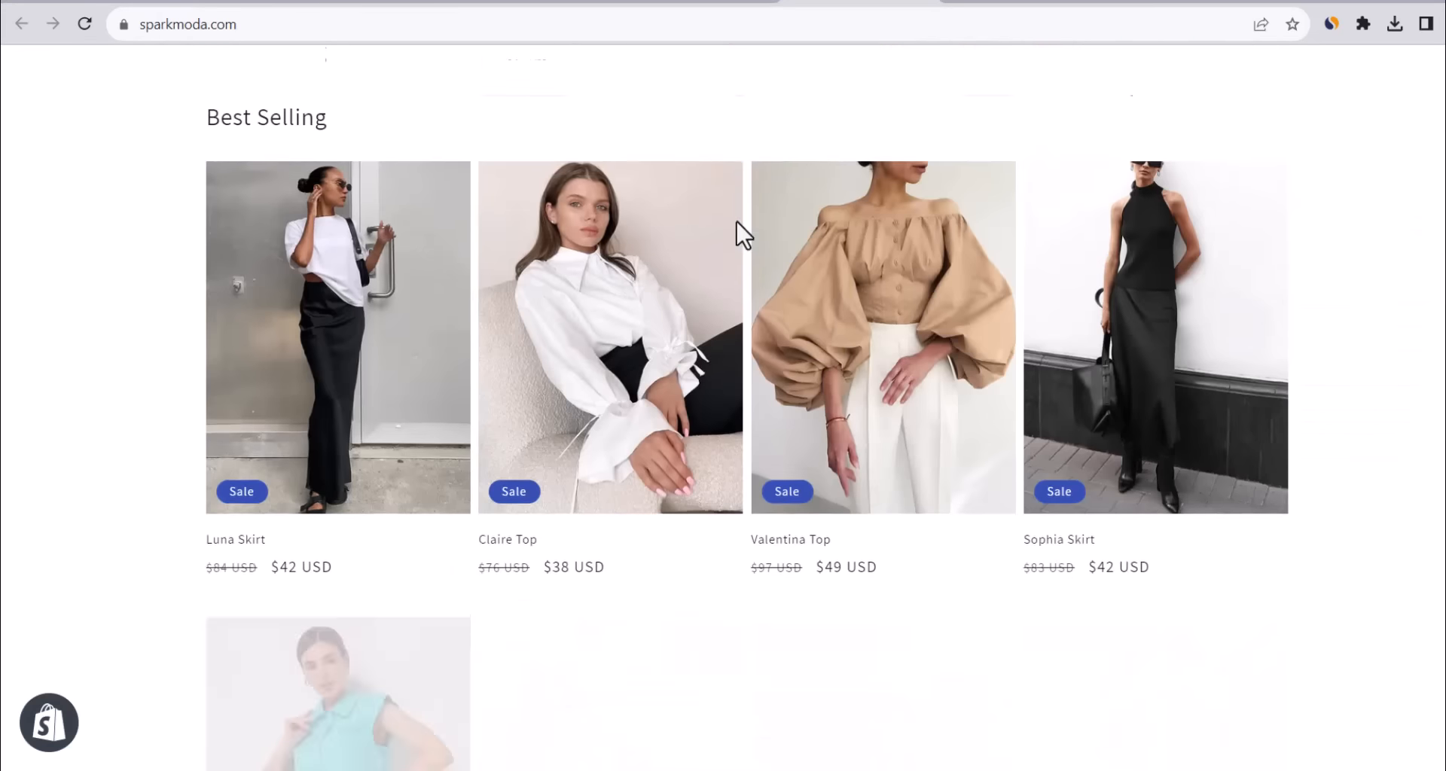
pyautogui.scroll(-3, 743, 234)
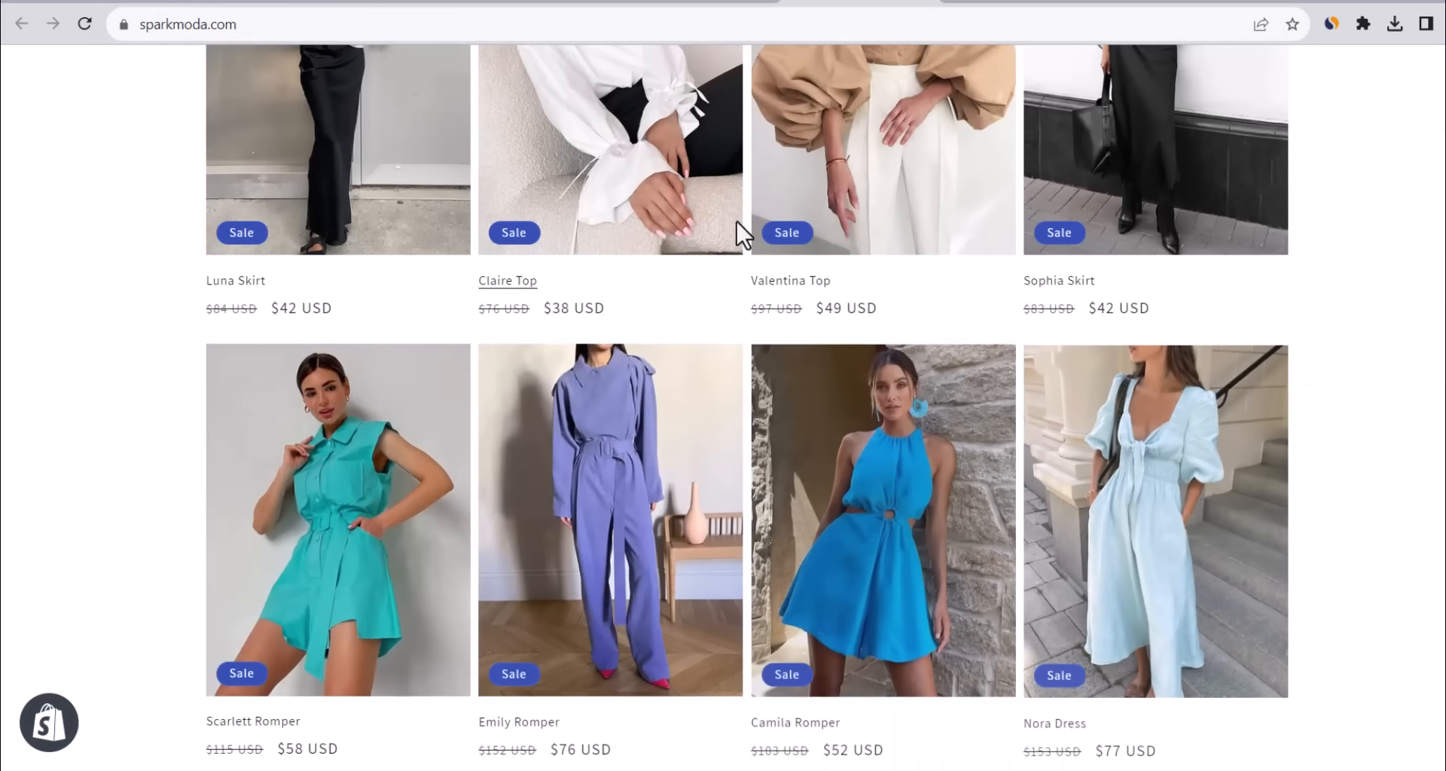
pyautogui.click(833, 436)
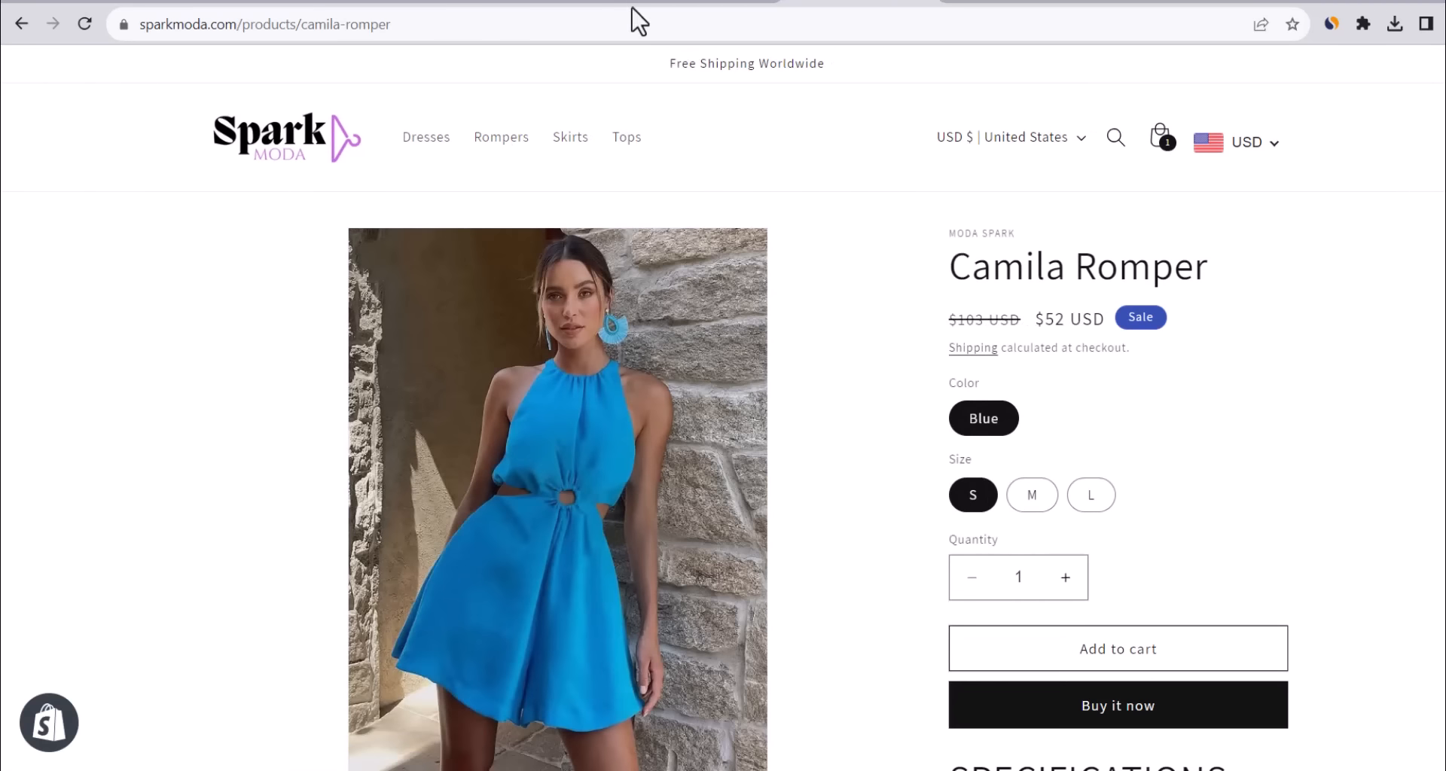
pyautogui.click(544, 26)
pyautogui.hotkey('ctrl', 'c')
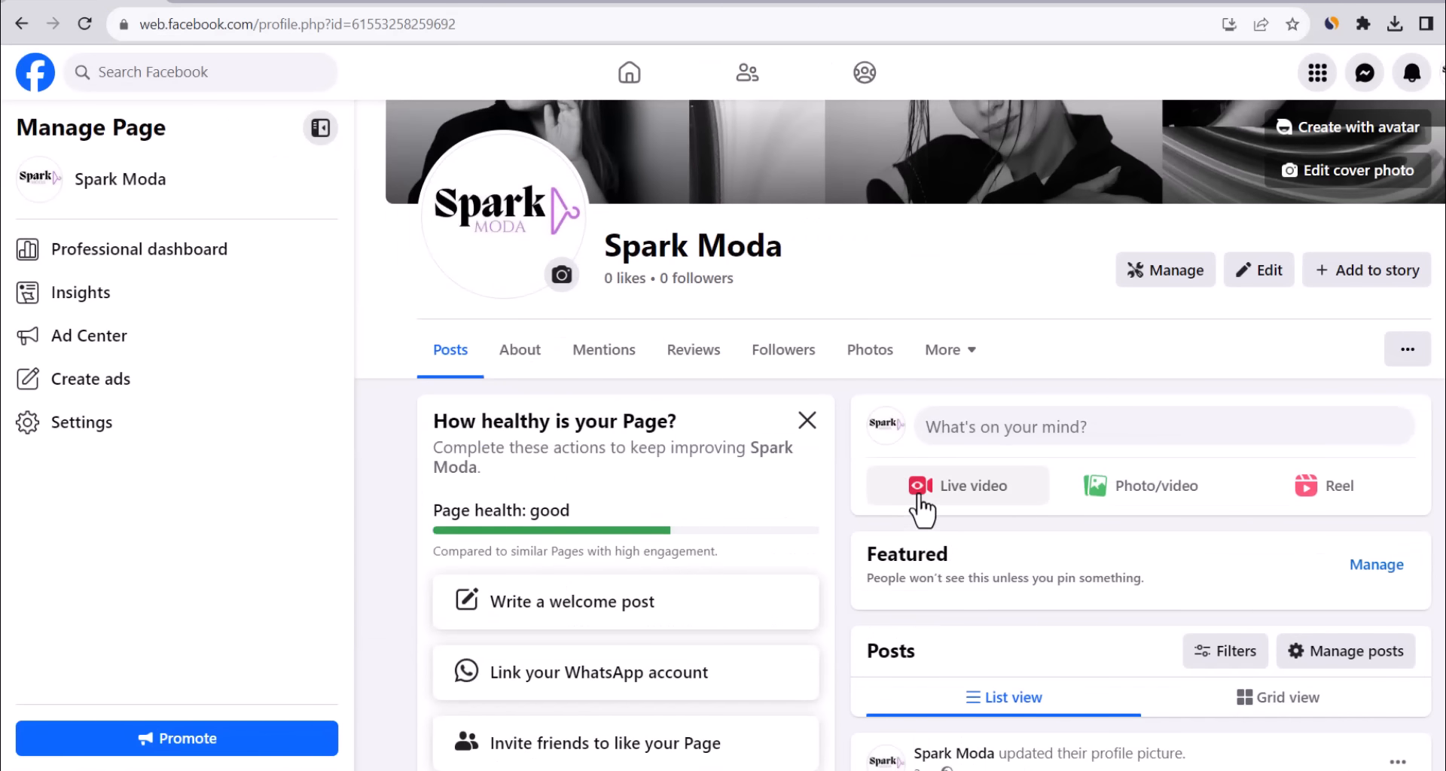
pyautogui.scroll(-2, 923, 506)
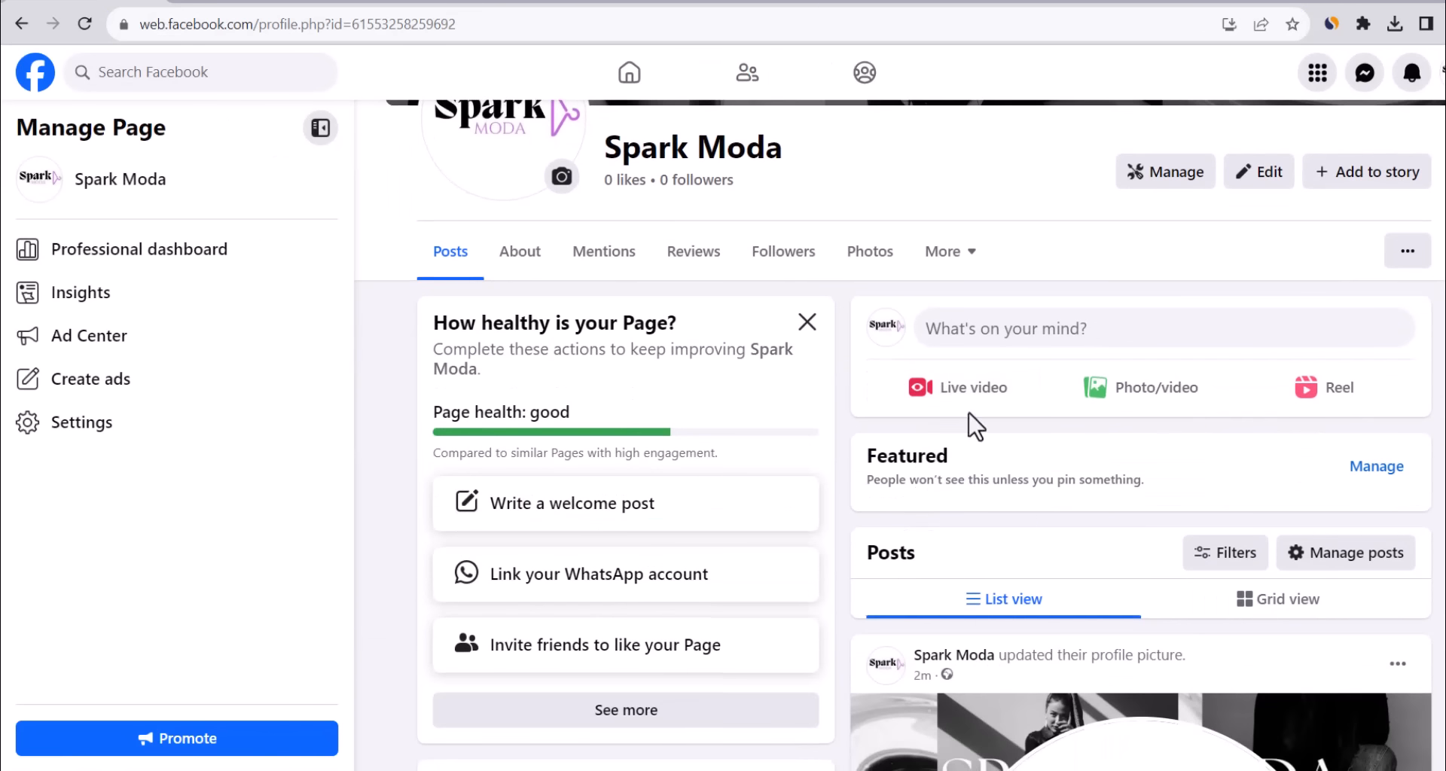
# Post the Camila Romper product link with the caption 'Shop this amazing Romper'.
pyautogui.click(1043, 348)
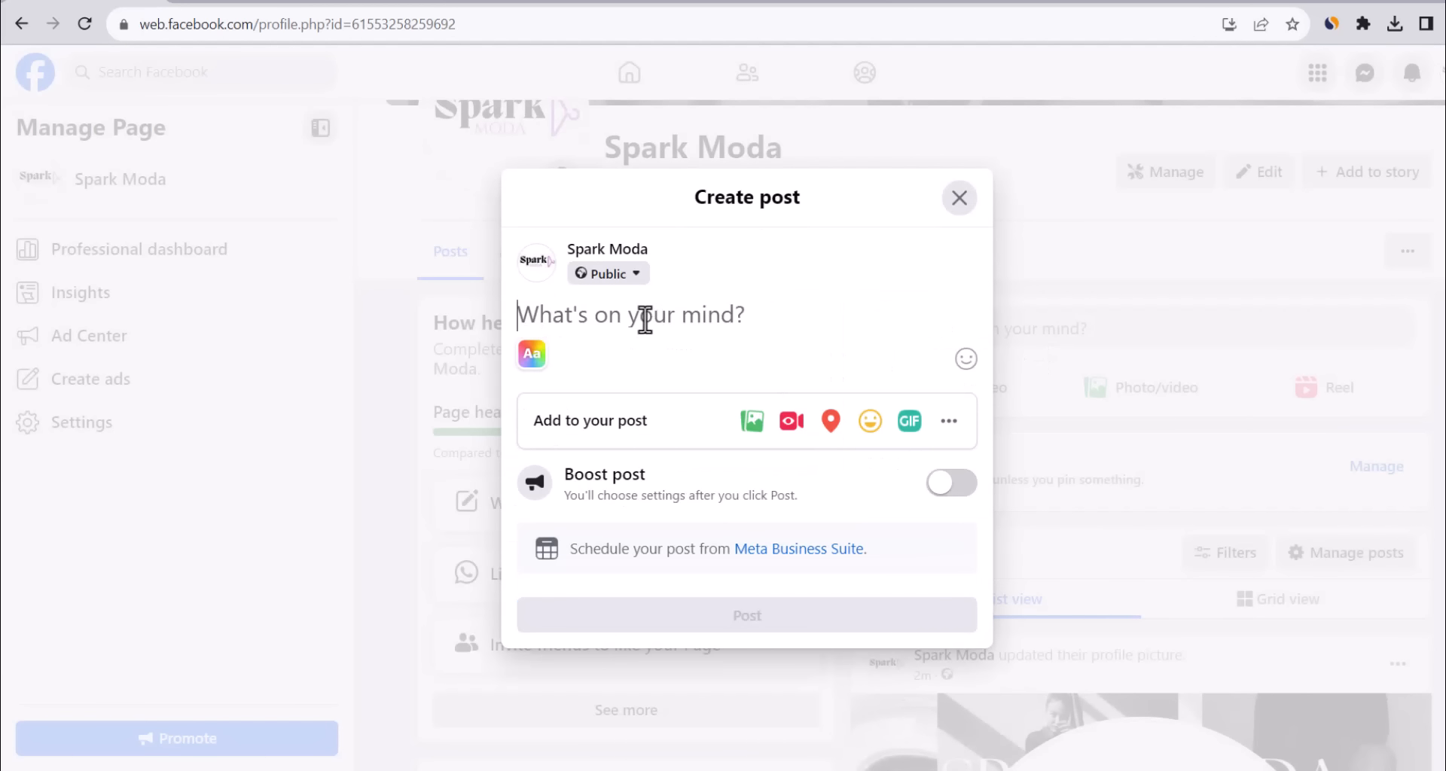
pyautogui.hotkey('ctrl', 'v')
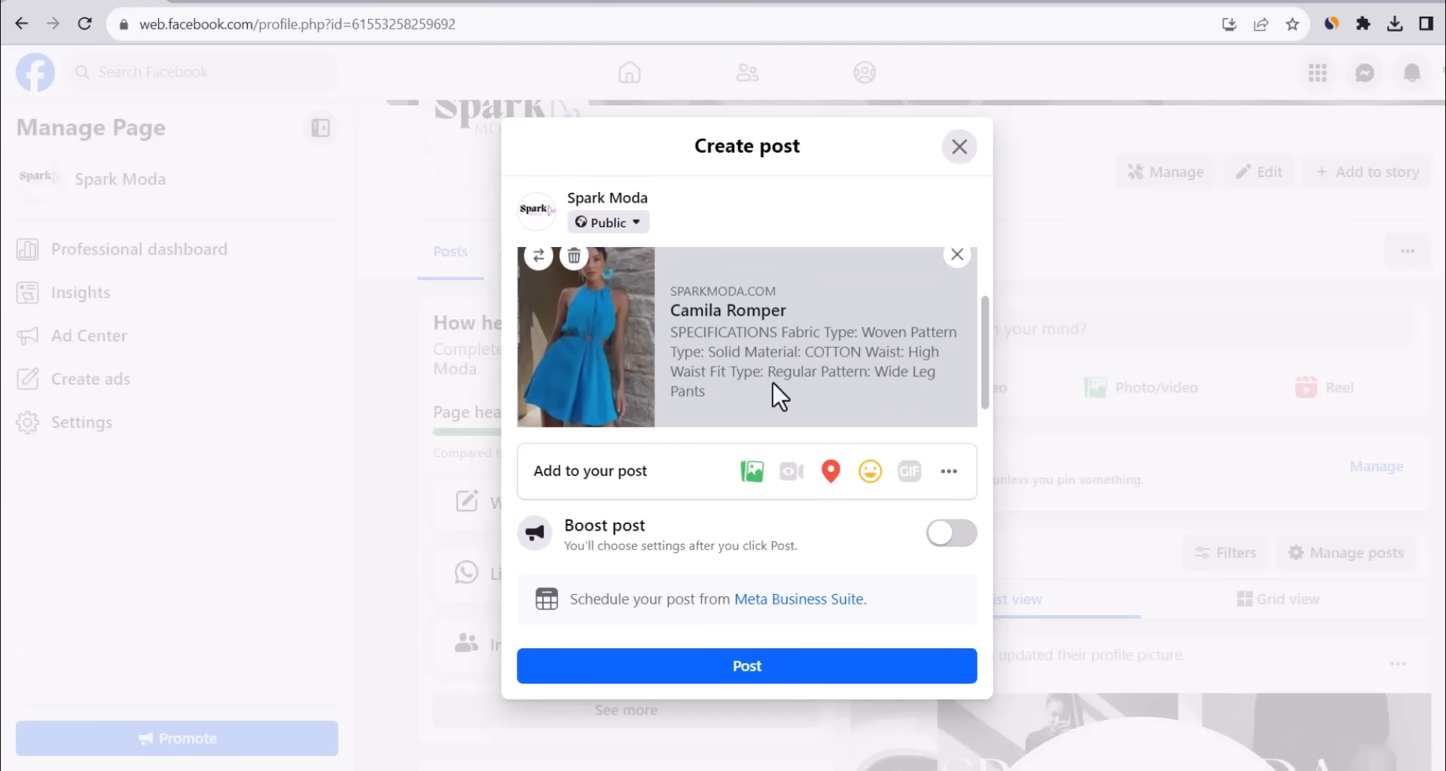
pyautogui.press('Return')
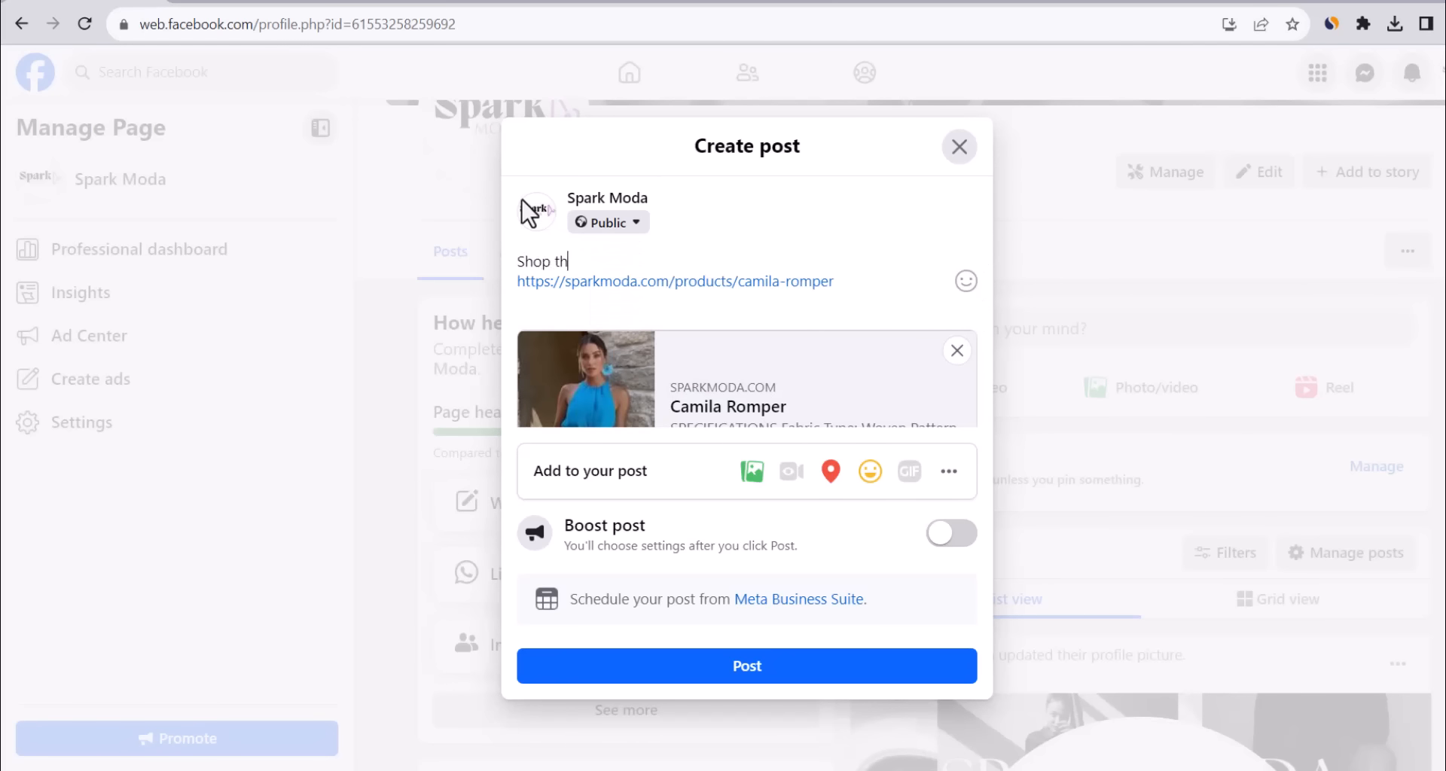
pyautogui.click(727, 666)
pyautogui.scroll(-3, 1076, 297)
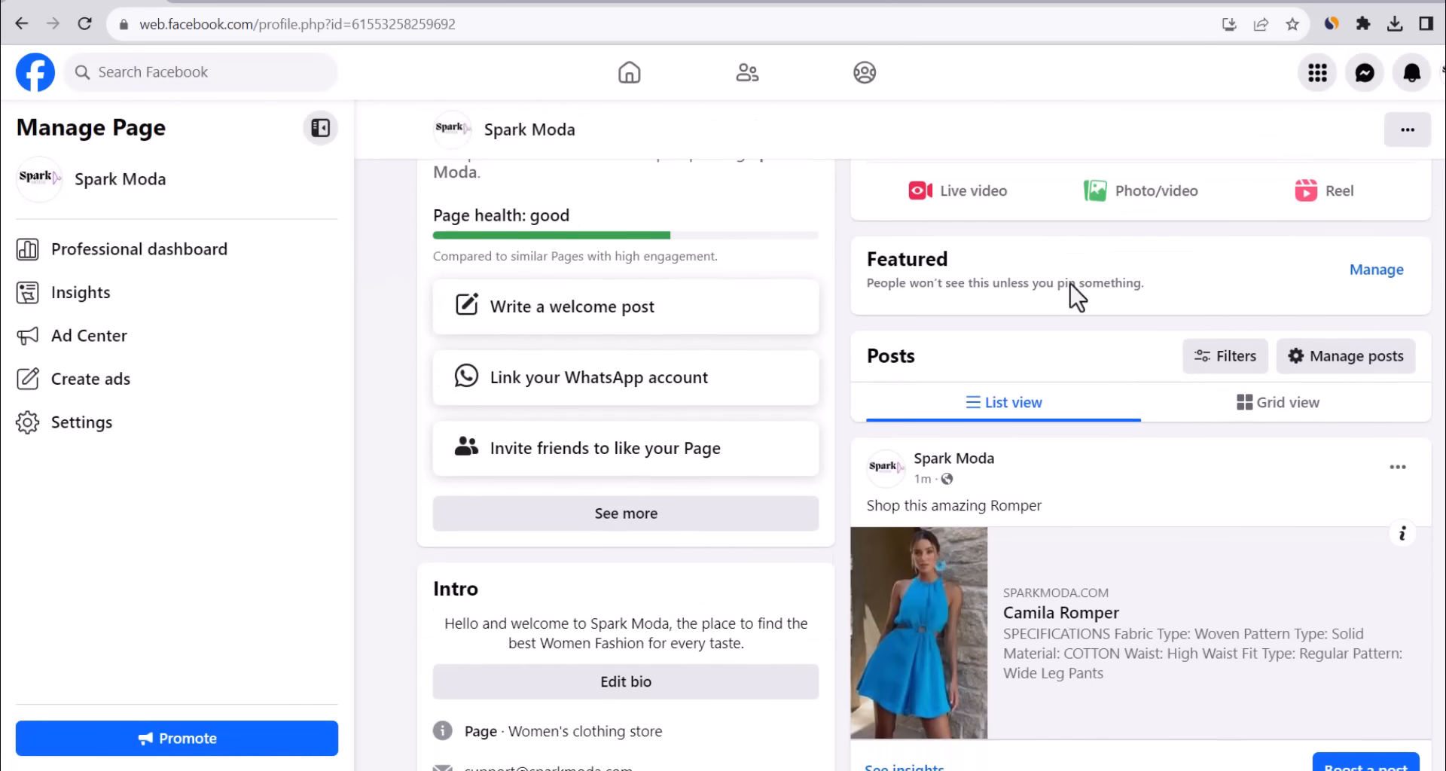
pyautogui.scroll(-1, 1075, 296)
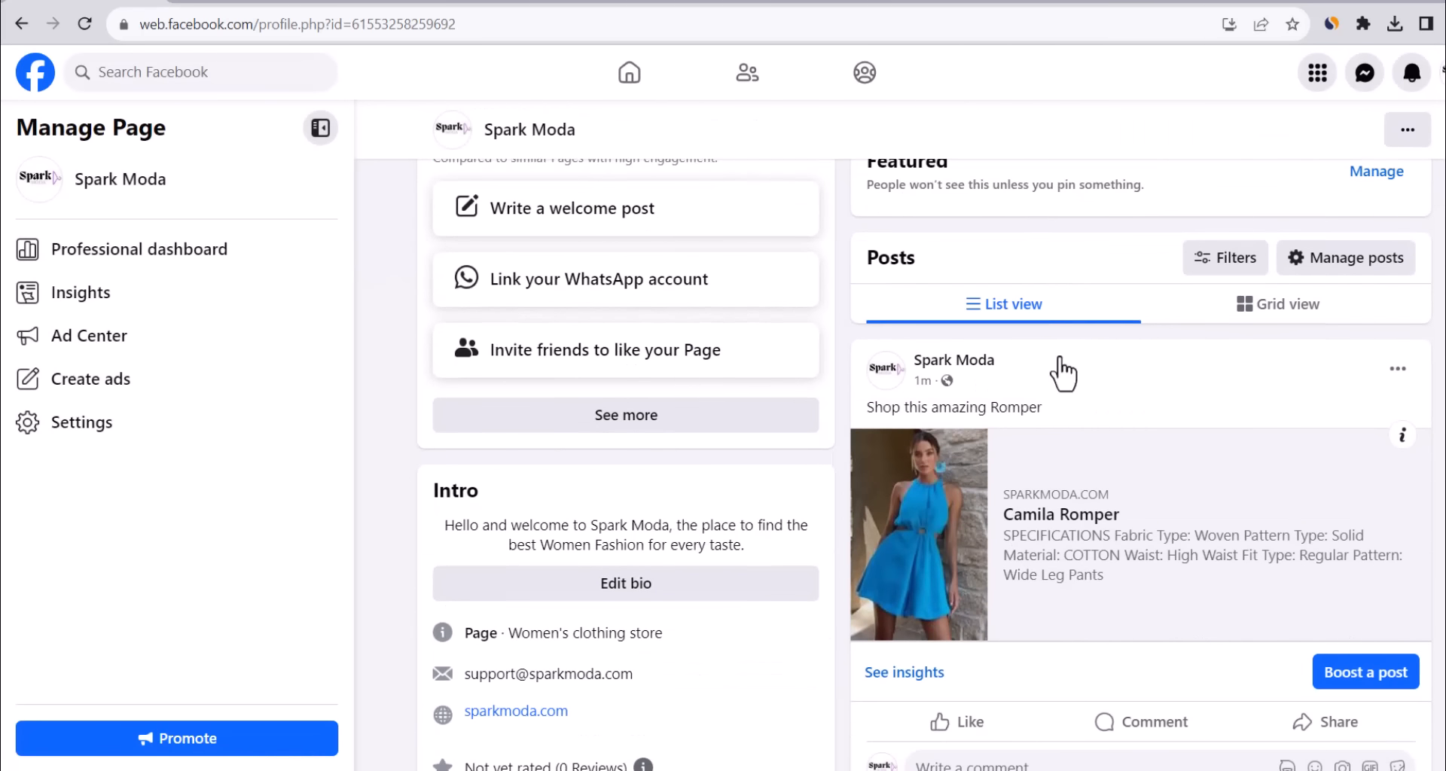
pyautogui.click(966, 529)
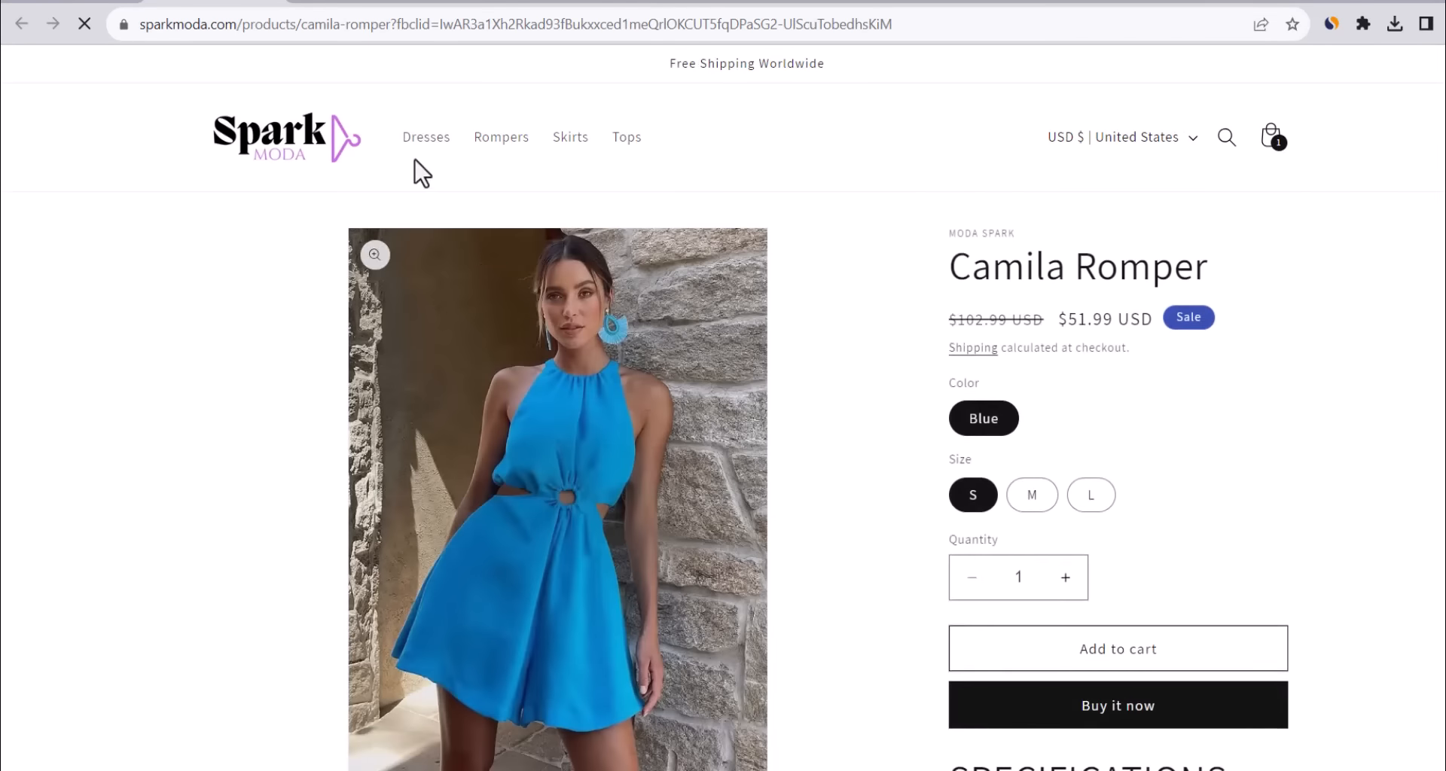
pyautogui.click(113, 2)
pyautogui.scroll(-3, 975, 391)
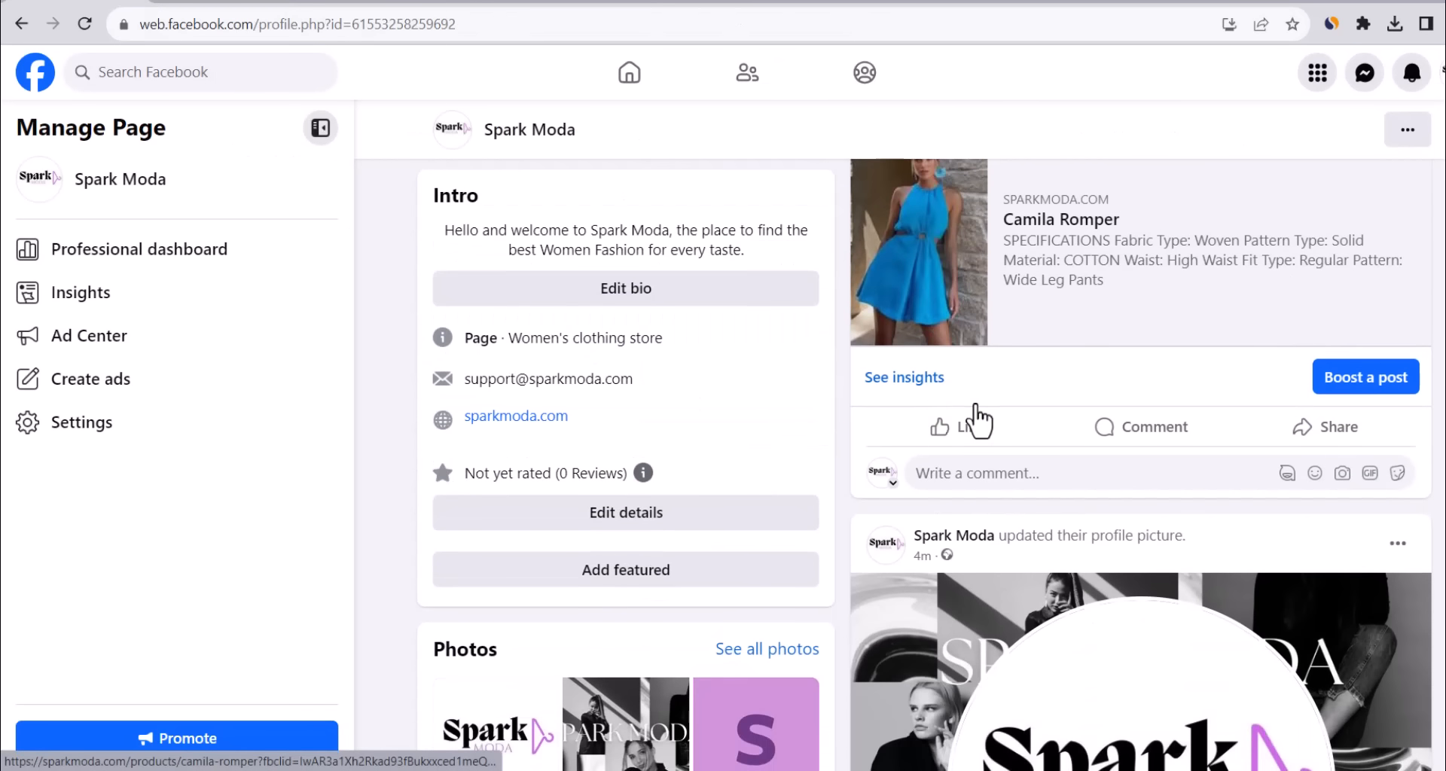
pyautogui.scroll(4, 975, 414)
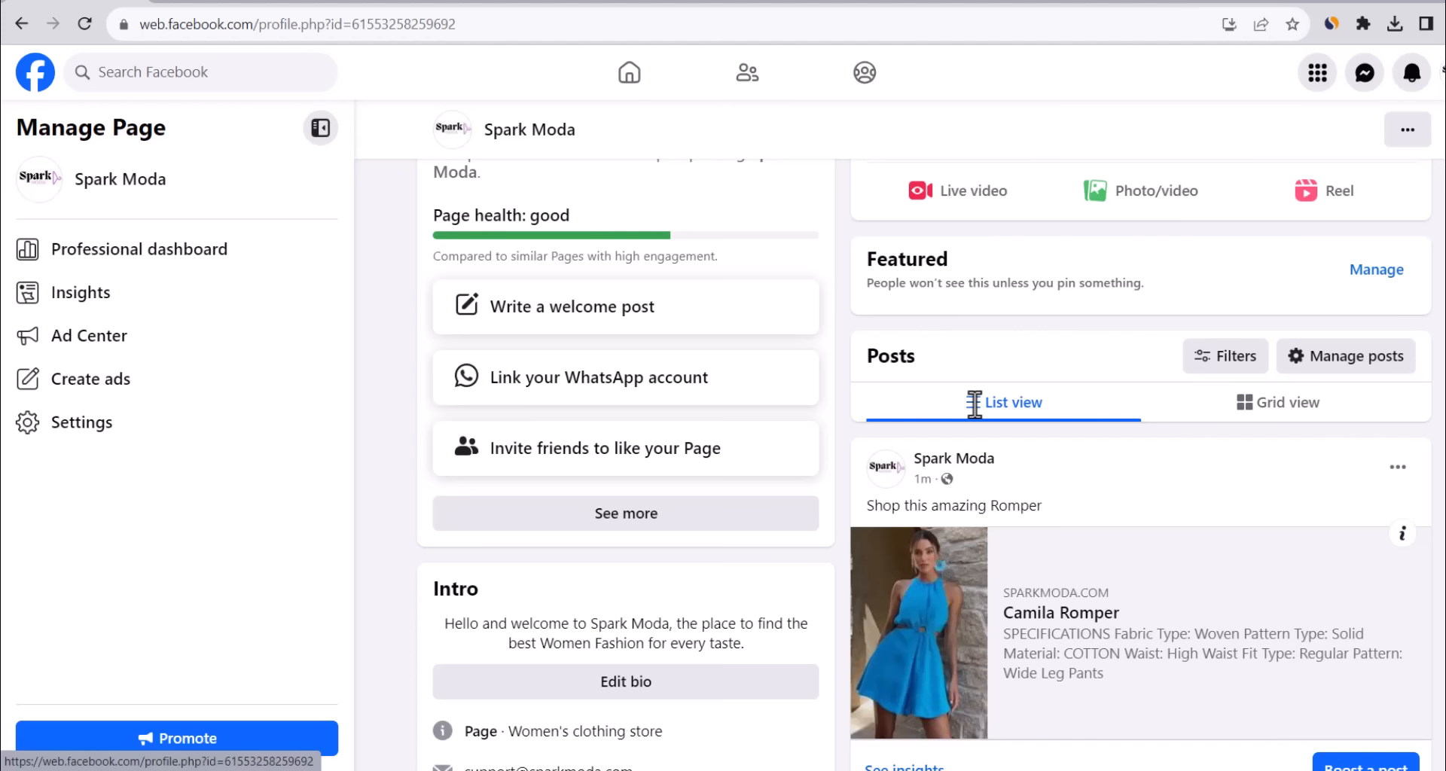
pyautogui.scroll(1, 975, 411)
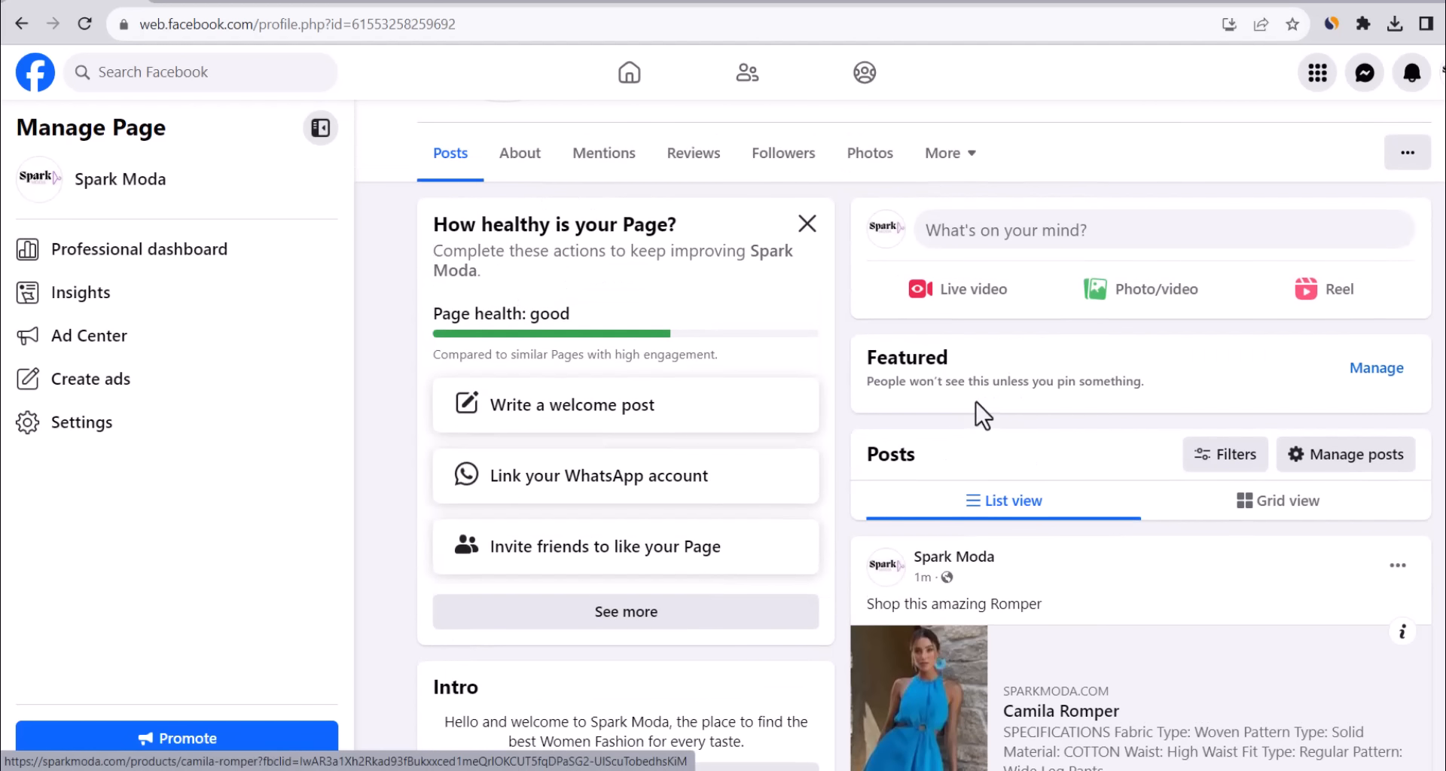
pyautogui.scroll(-1, 980, 414)
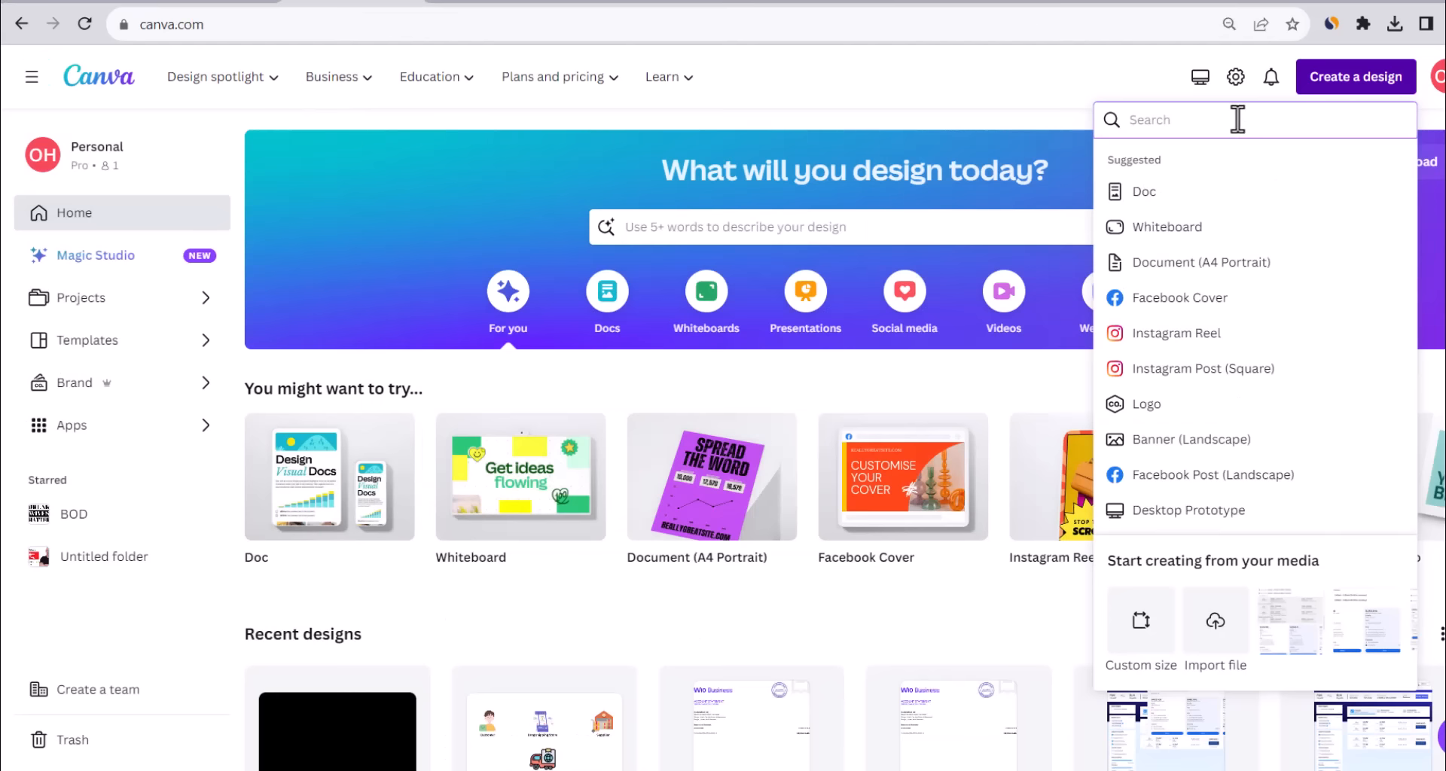
# Create a square Facebook Post design and search the stock photos for 'skirt'.
pyautogui.write('facebook po')
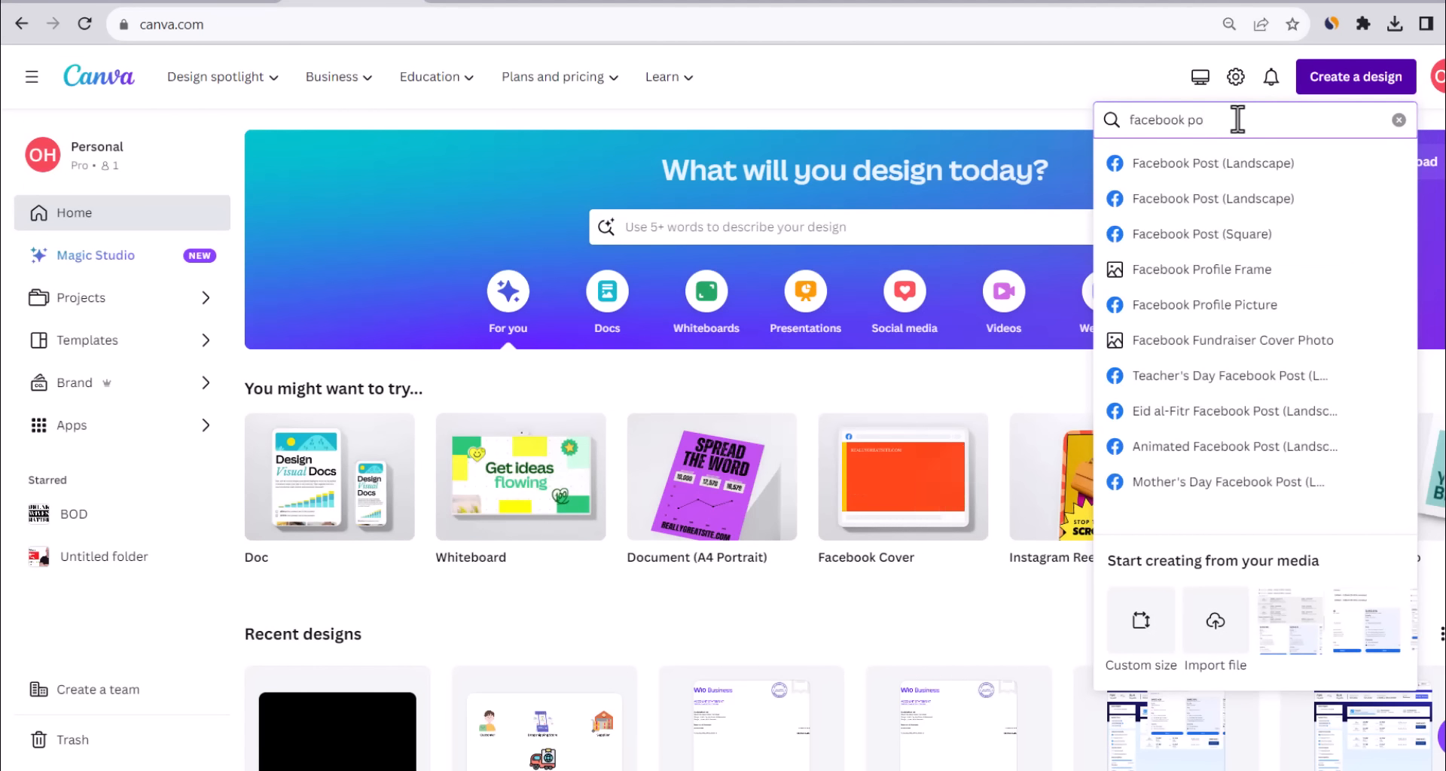
pyautogui.click(1213, 235)
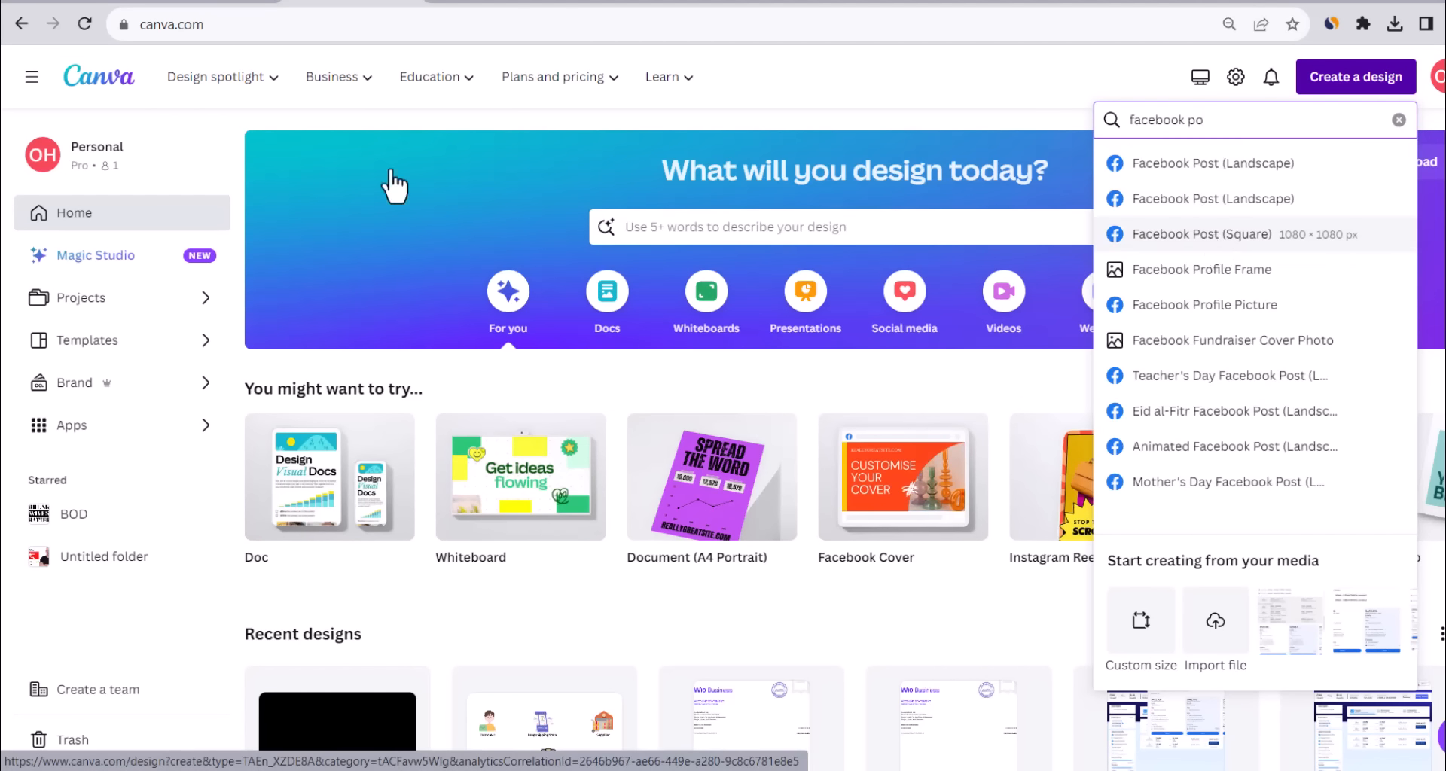
pyautogui.click(30, 661)
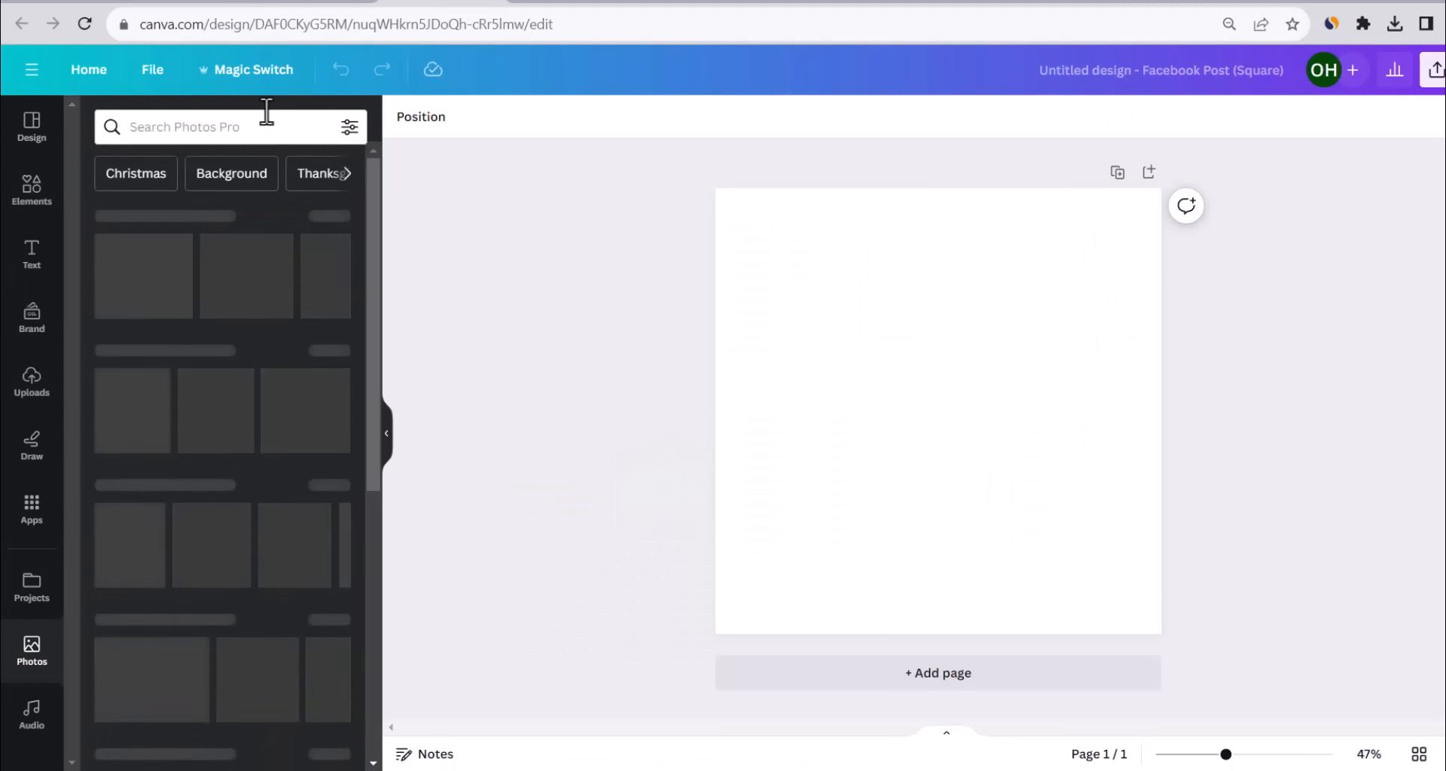
pyautogui.click(234, 129)
pyautogui.write('skirt')
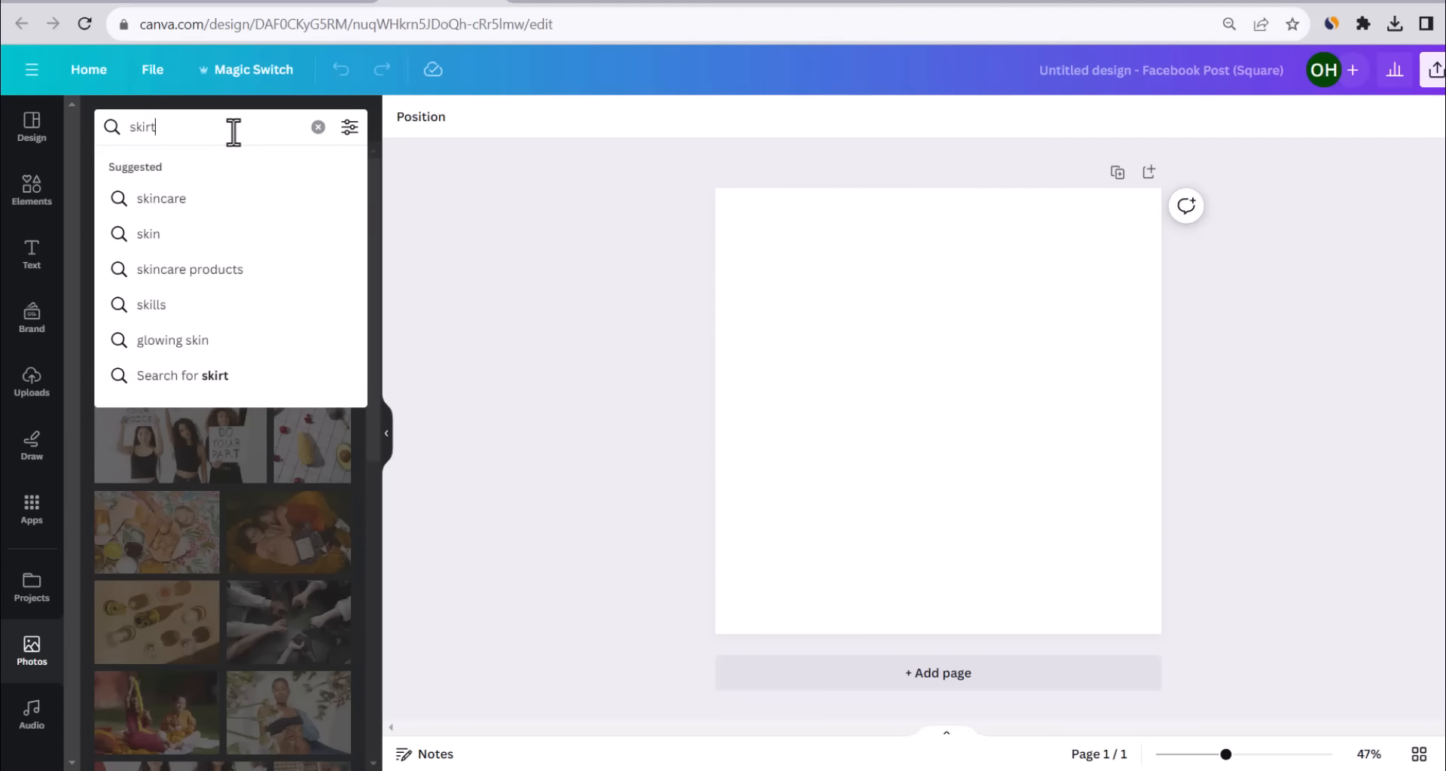
pyautogui.press('Return')
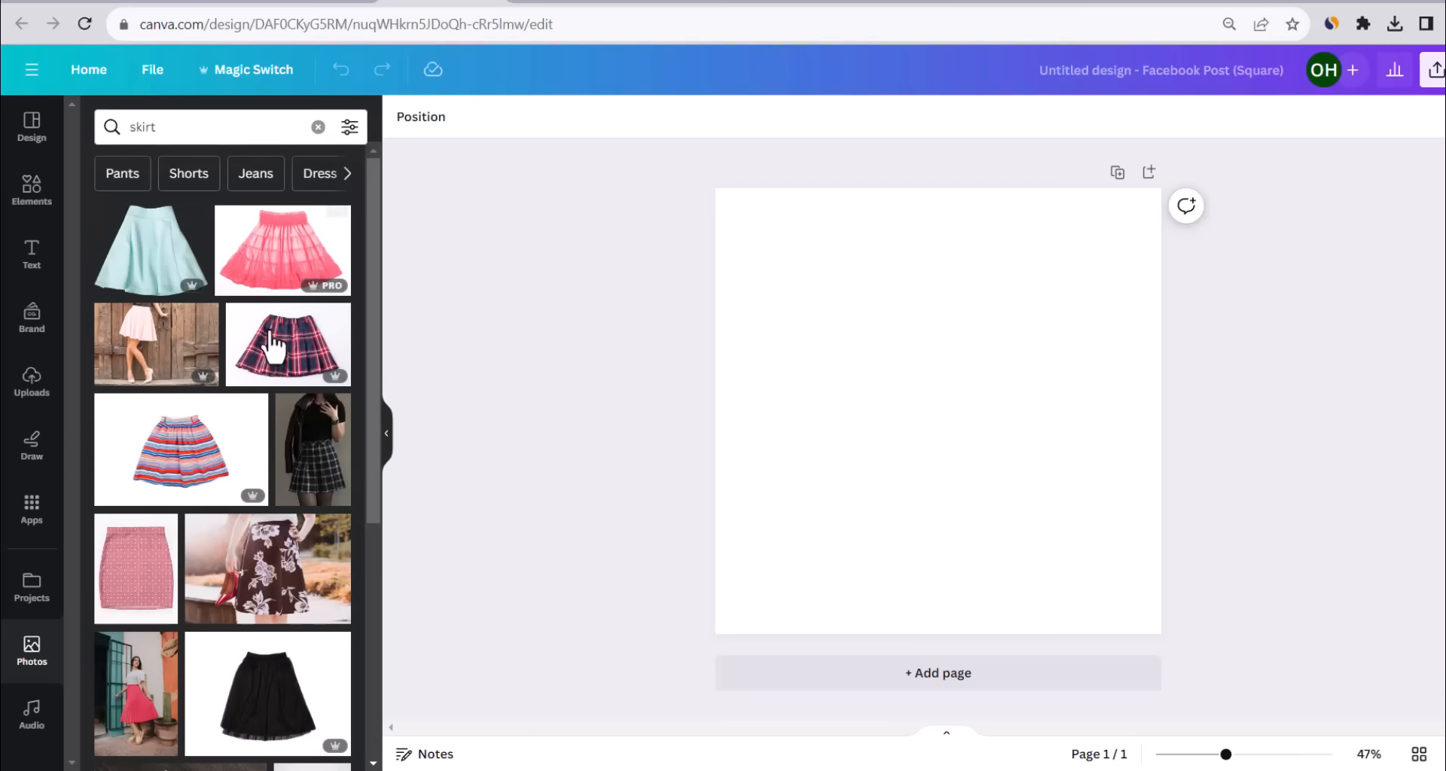
# Place the navy skirt photo on the left and the pink one on the right, matching heights.
pyautogui.scroll(-15, 248, 341)
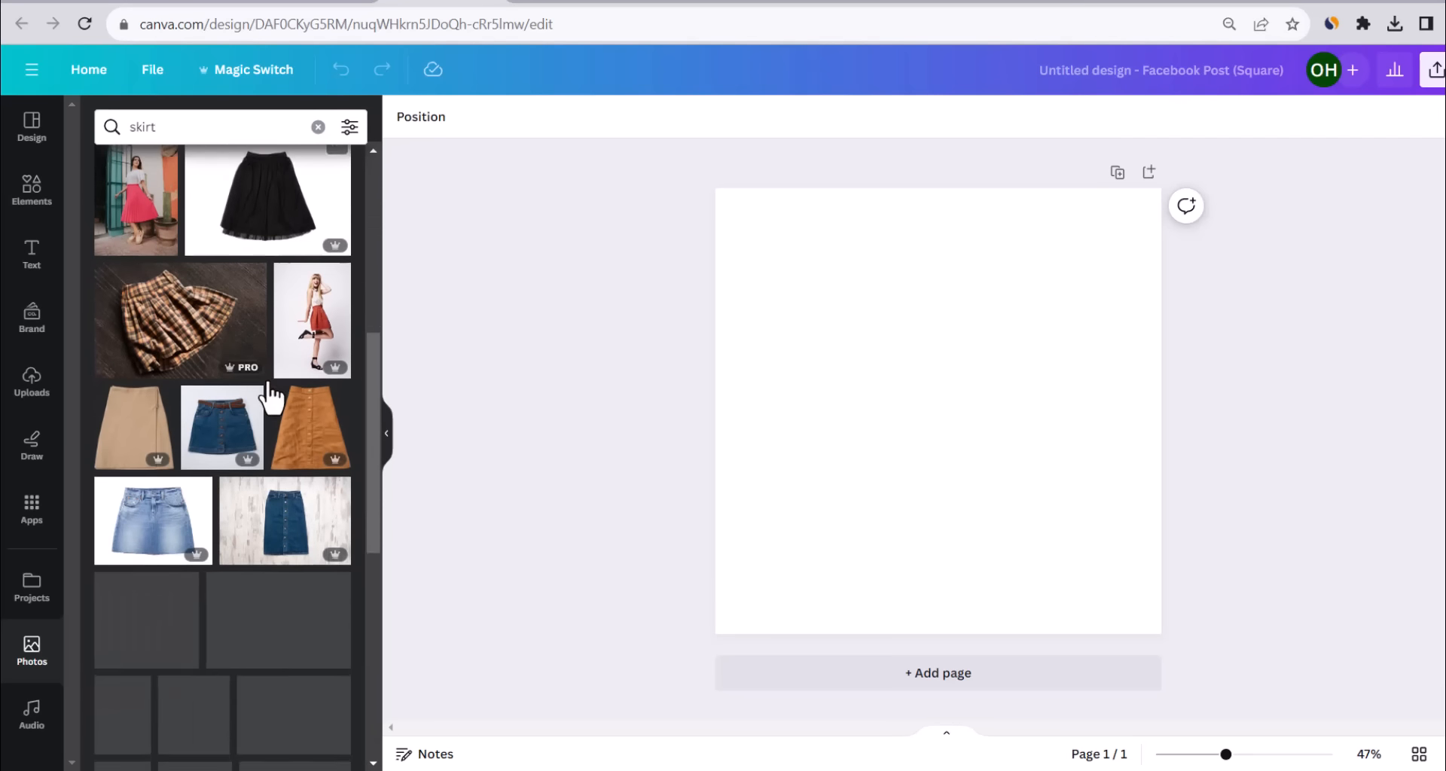
pyautogui.click(286, 437)
pyautogui.moveTo(864, 367); pyautogui.dragTo(762, 292)
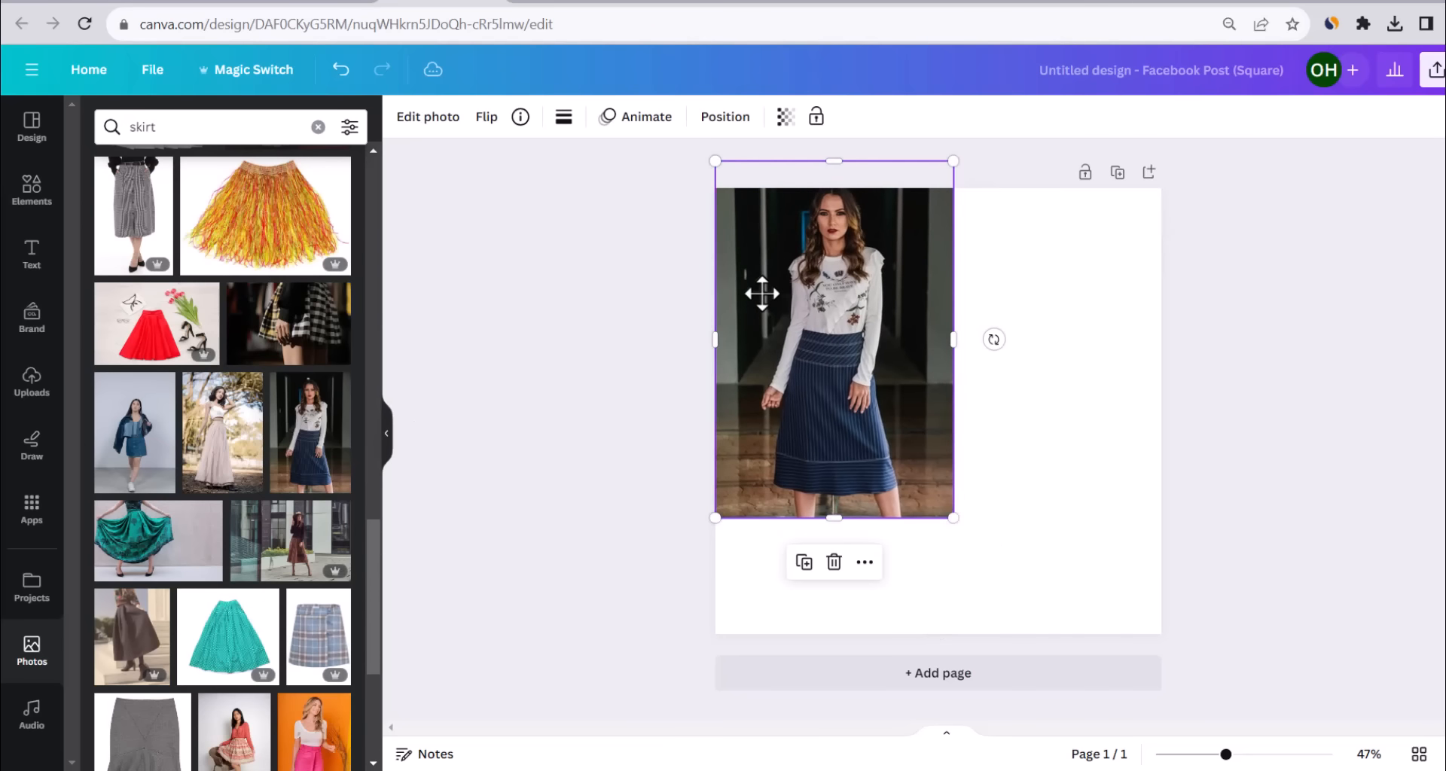
pyautogui.scroll(-4, 203, 399)
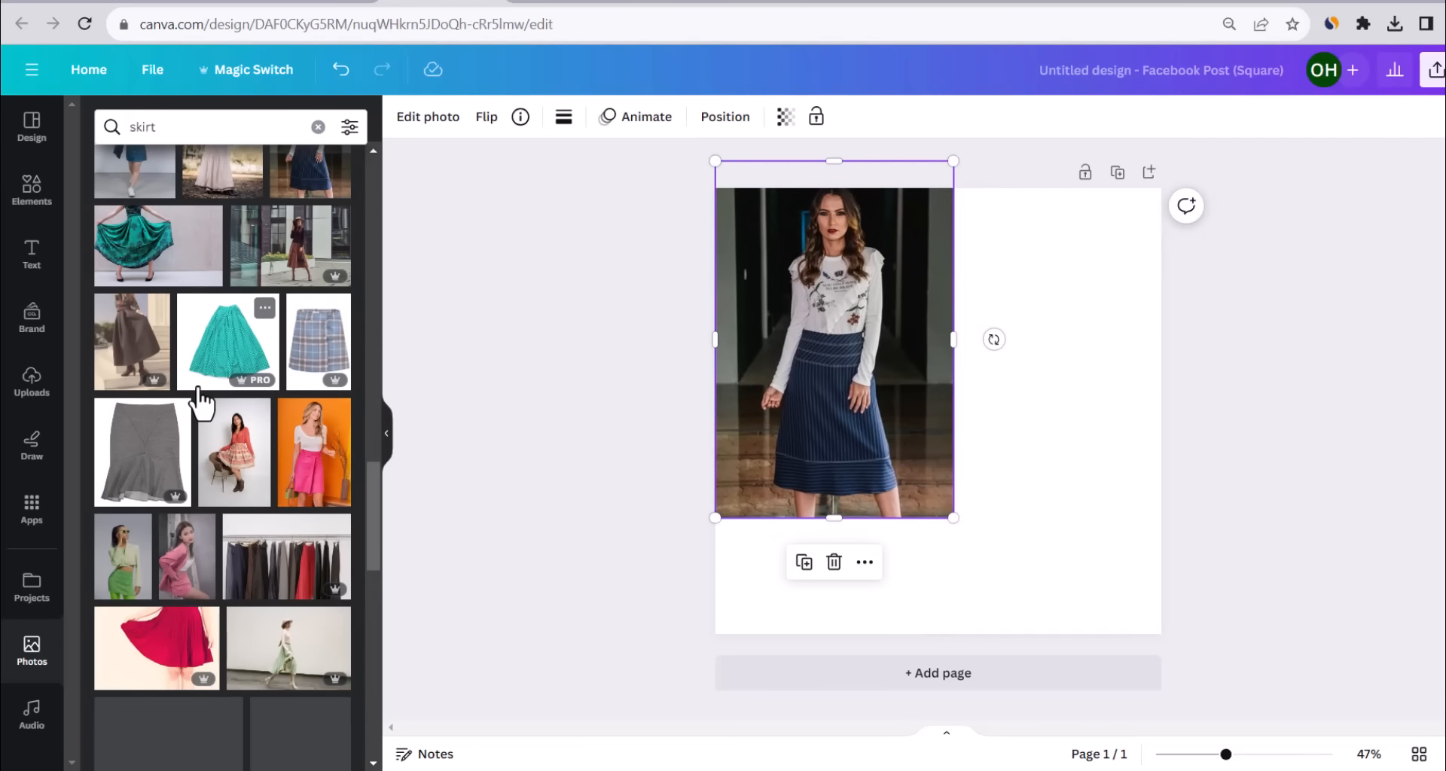
pyautogui.click(298, 482)
pyautogui.moveTo(896, 445); pyautogui.dragTo(1009, 377)
pyautogui.moveTo(1056, 535); pyautogui.dragTo(1065, 580)
pyautogui.click(813, 497)
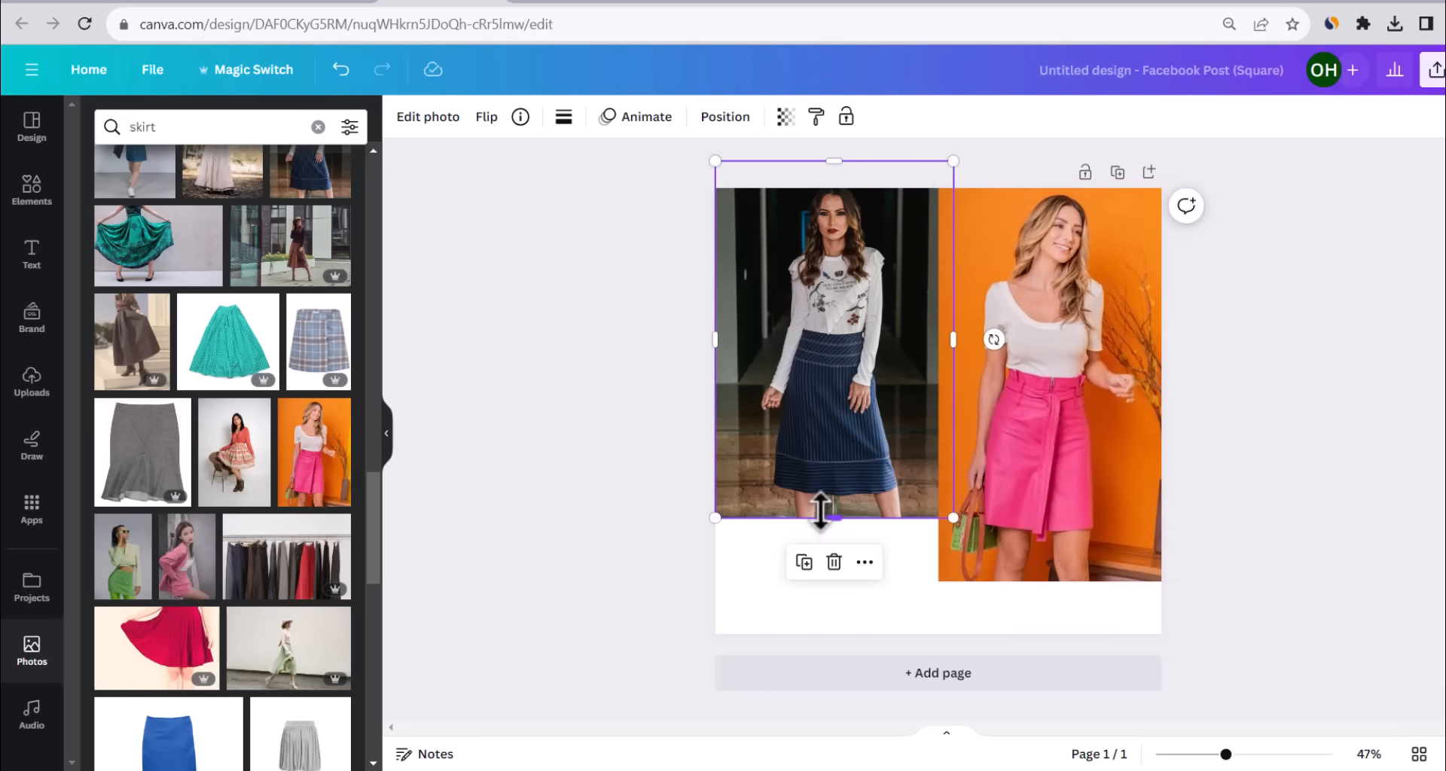
pyautogui.moveTo(831, 515); pyautogui.dragTo(844, 580)
pyautogui.click(407, 398)
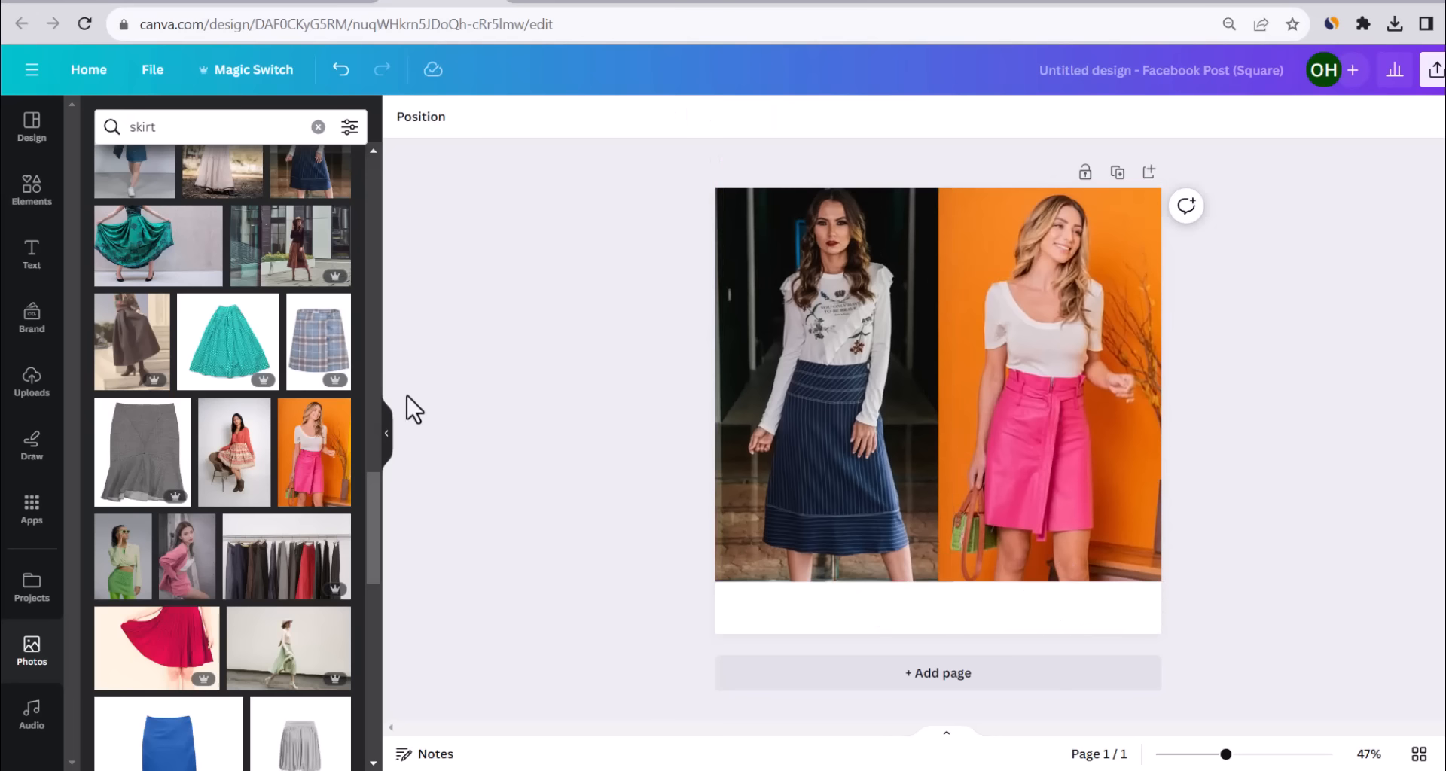
# Add a square shape, resize it into a bar under the left photo, and duplicate it.
pyautogui.click(22, 189)
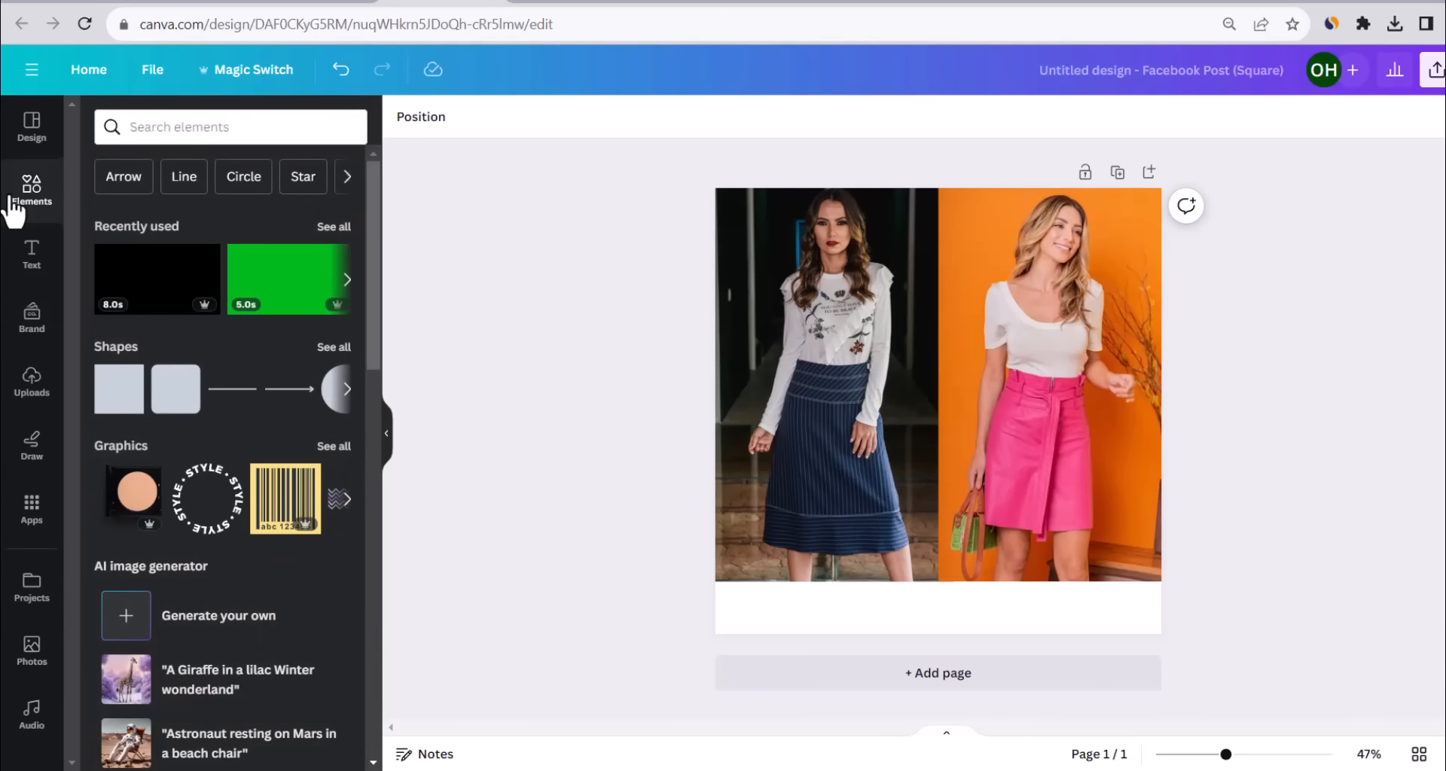
pyautogui.click(125, 391)
pyautogui.moveTo(936, 437); pyautogui.dragTo(1163, 617)
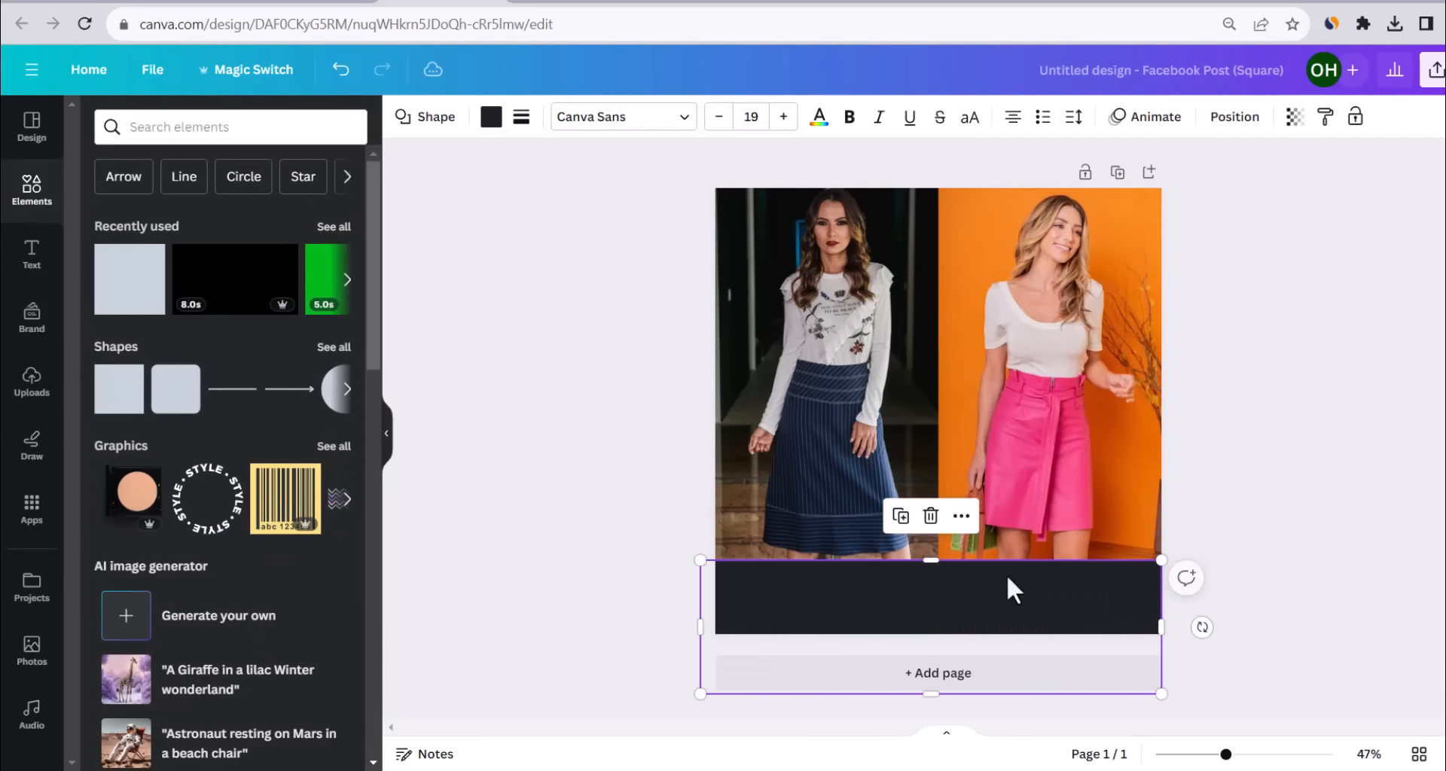
pyautogui.moveTo(941, 561); pyautogui.dragTo(940, 554)
pyautogui.moveTo(1160, 591); pyautogui.dragTo(939, 595)
pyautogui.moveTo(826, 546); pyautogui.dragTo(1042, 587)
pyautogui.hotkey('ctrl', 'd')
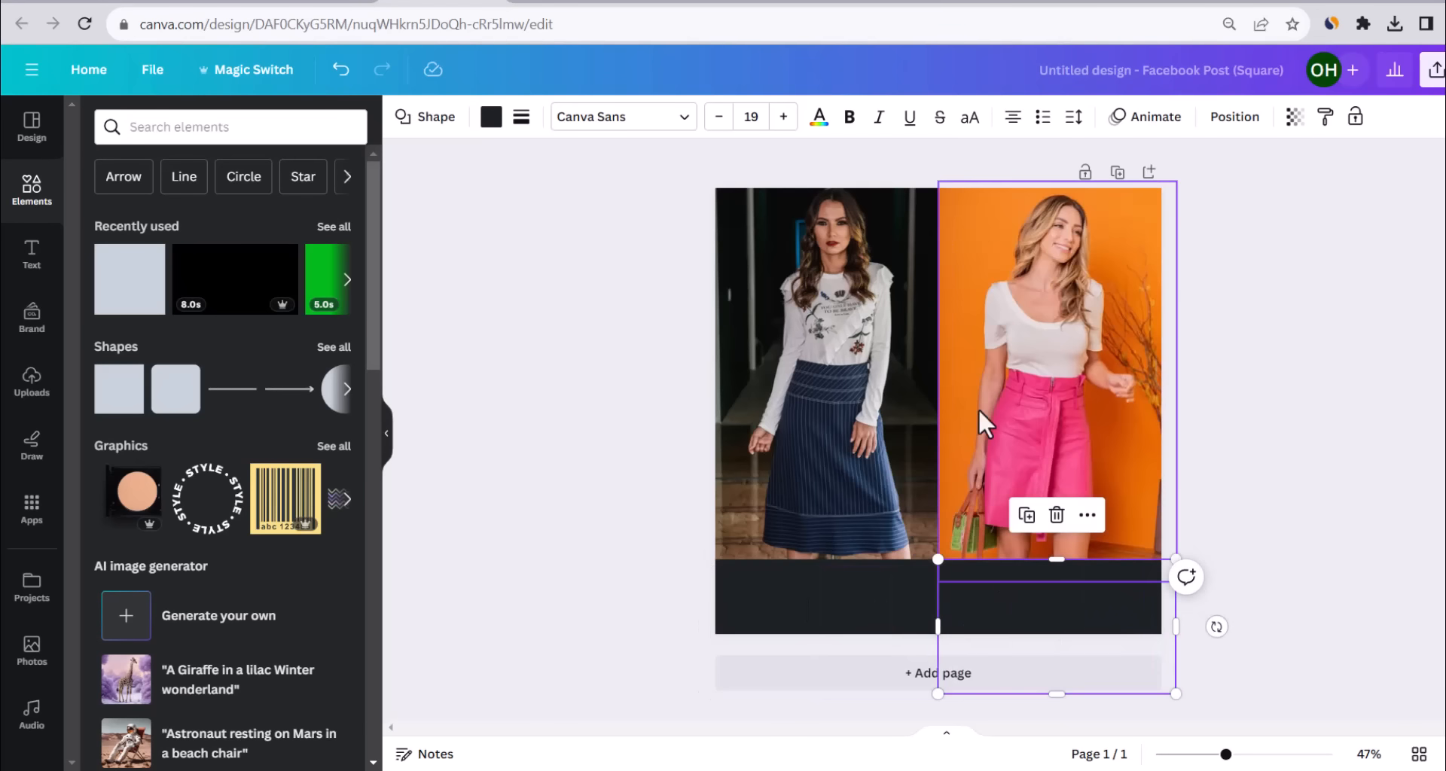
# Colour the right bar pink and the left bar dark blue.
pyautogui.click(490, 117)
pyautogui.scroll(-3, 301, 474)
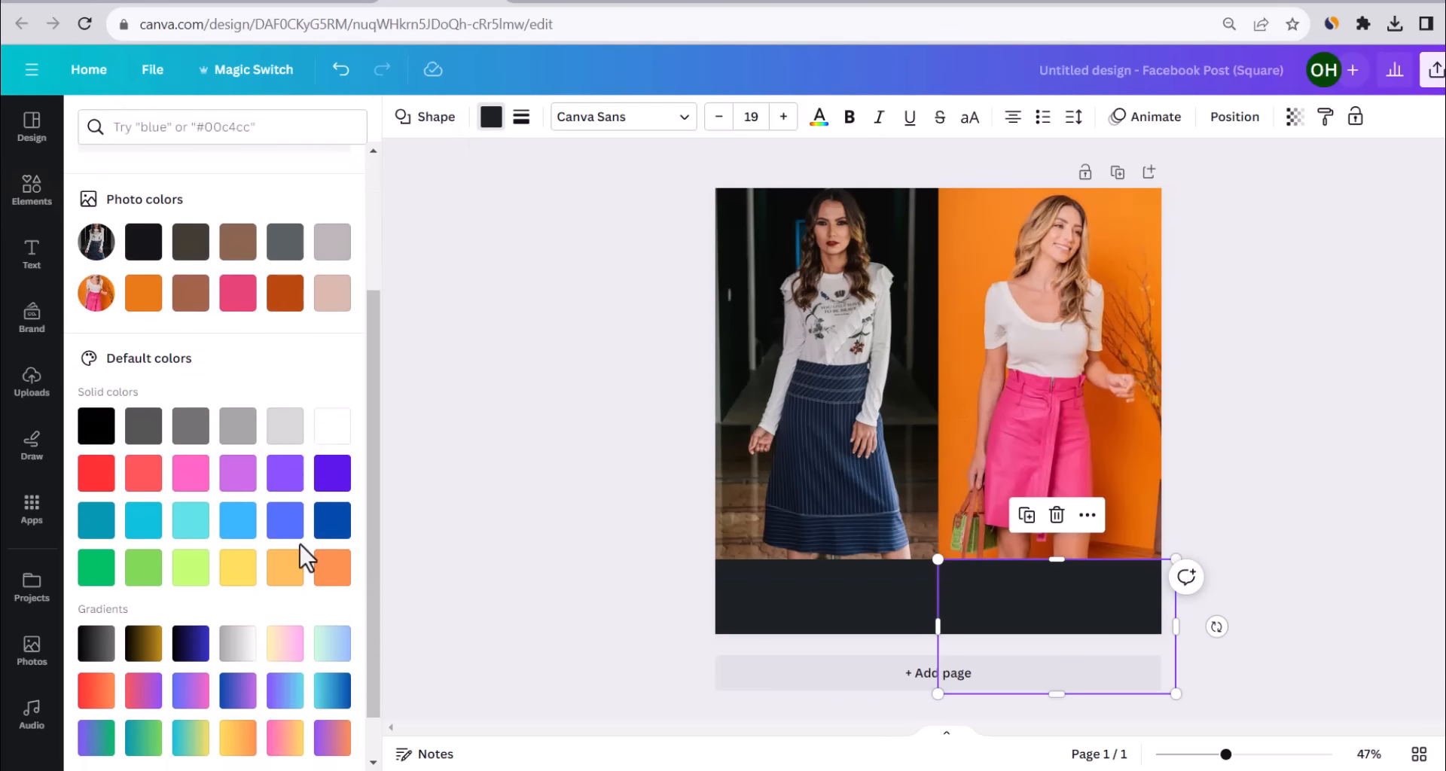
pyautogui.click(191, 475)
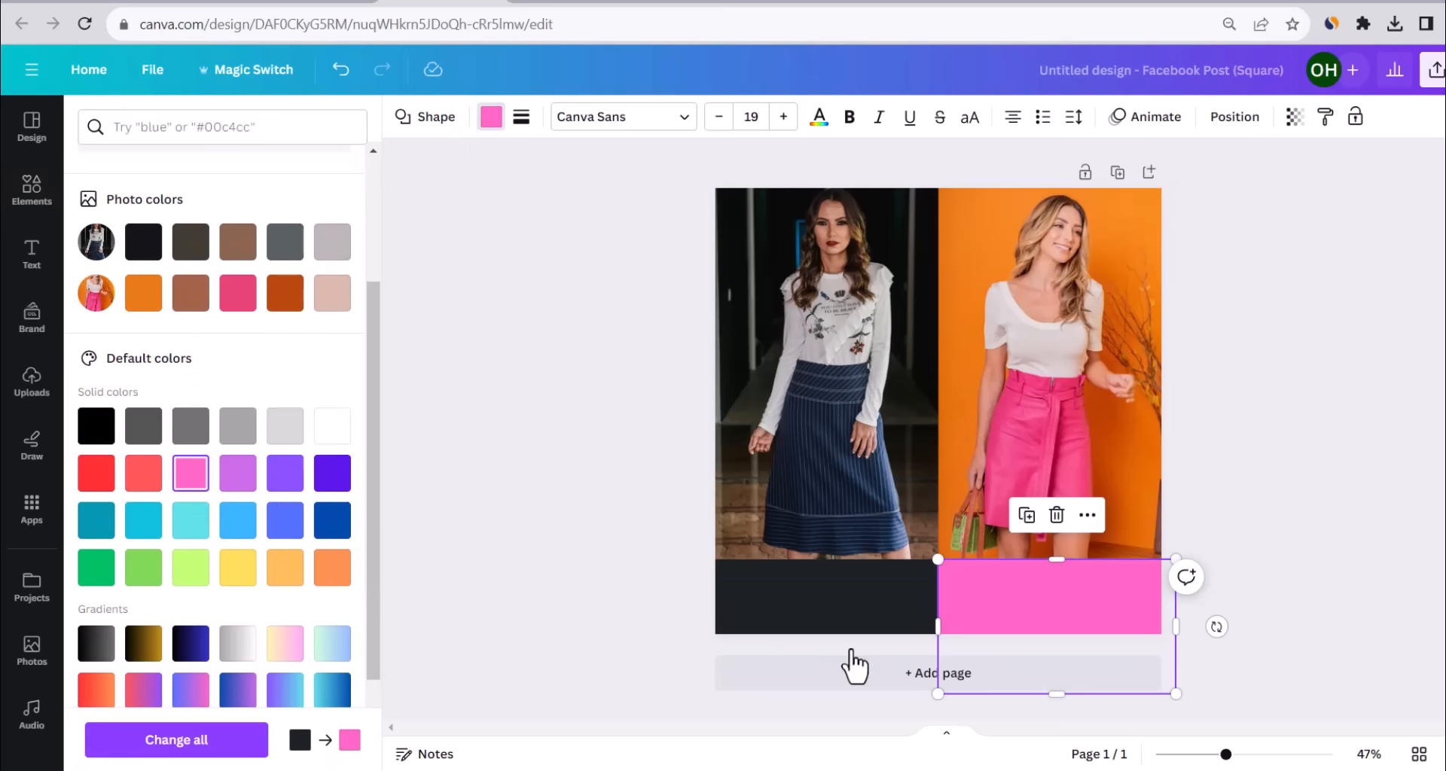
pyautogui.click(853, 654)
pyautogui.click(490, 117)
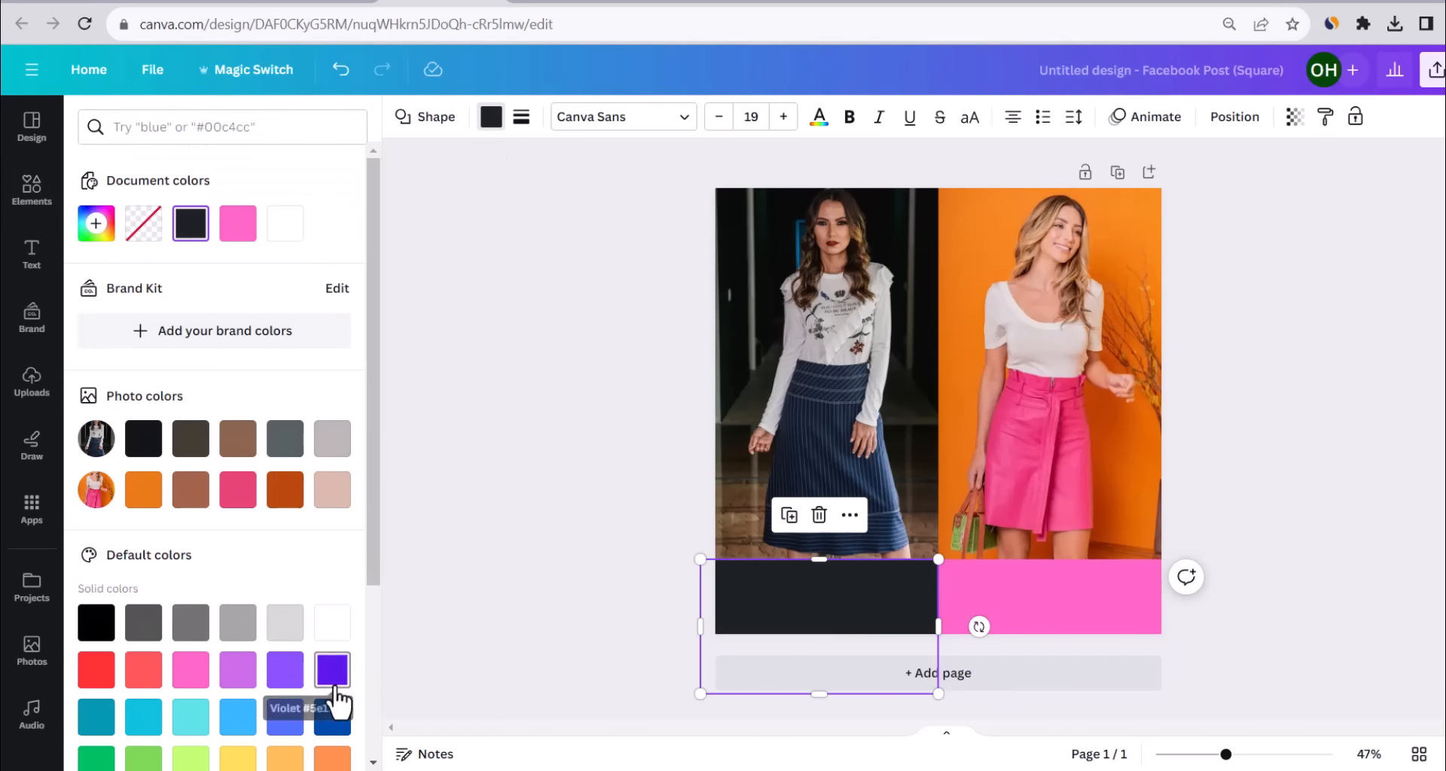
pyautogui.click(333, 719)
pyautogui.click(399, 316)
# Add a number 1 label in the blue bar and a duplicated 2 in the pink bar.
pyautogui.click(7, 260)
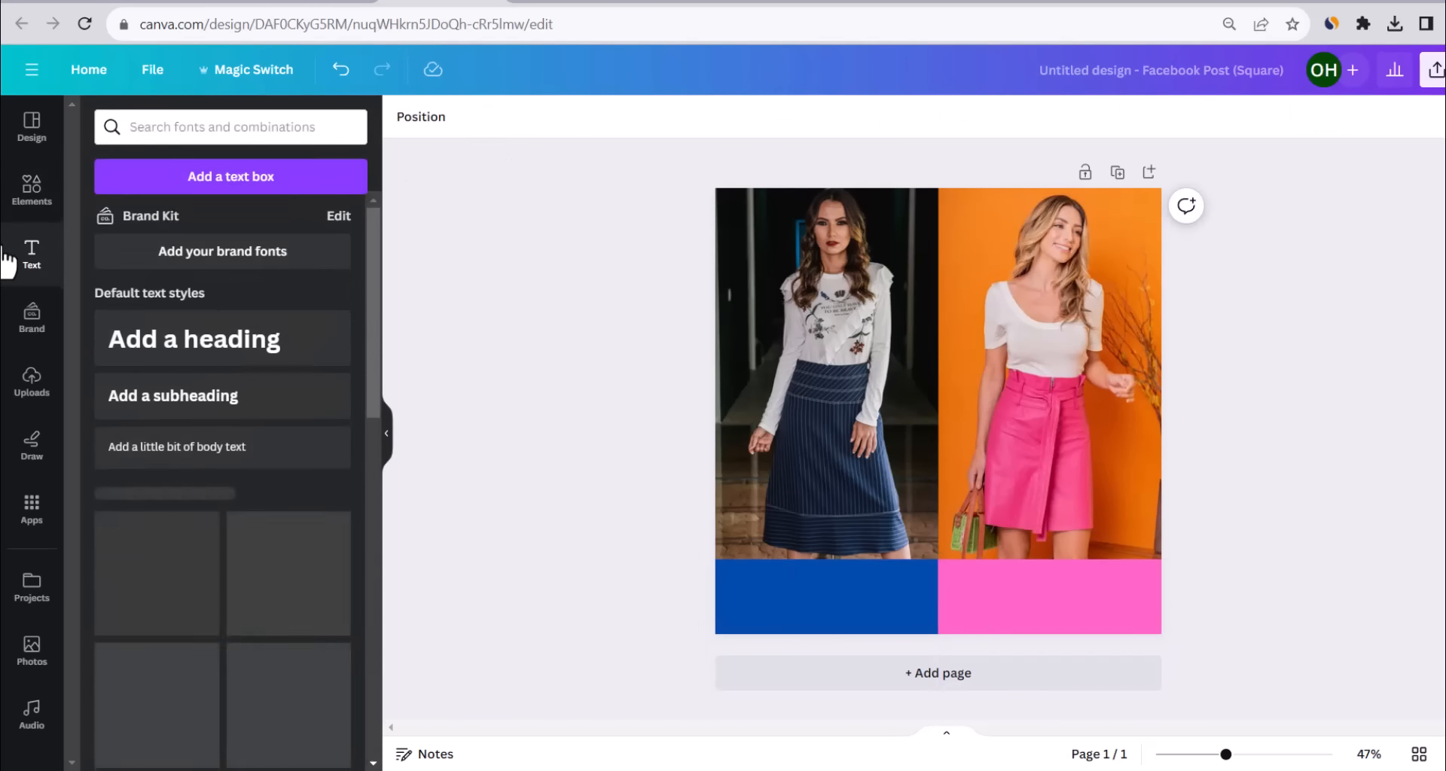
pyautogui.click(213, 337)
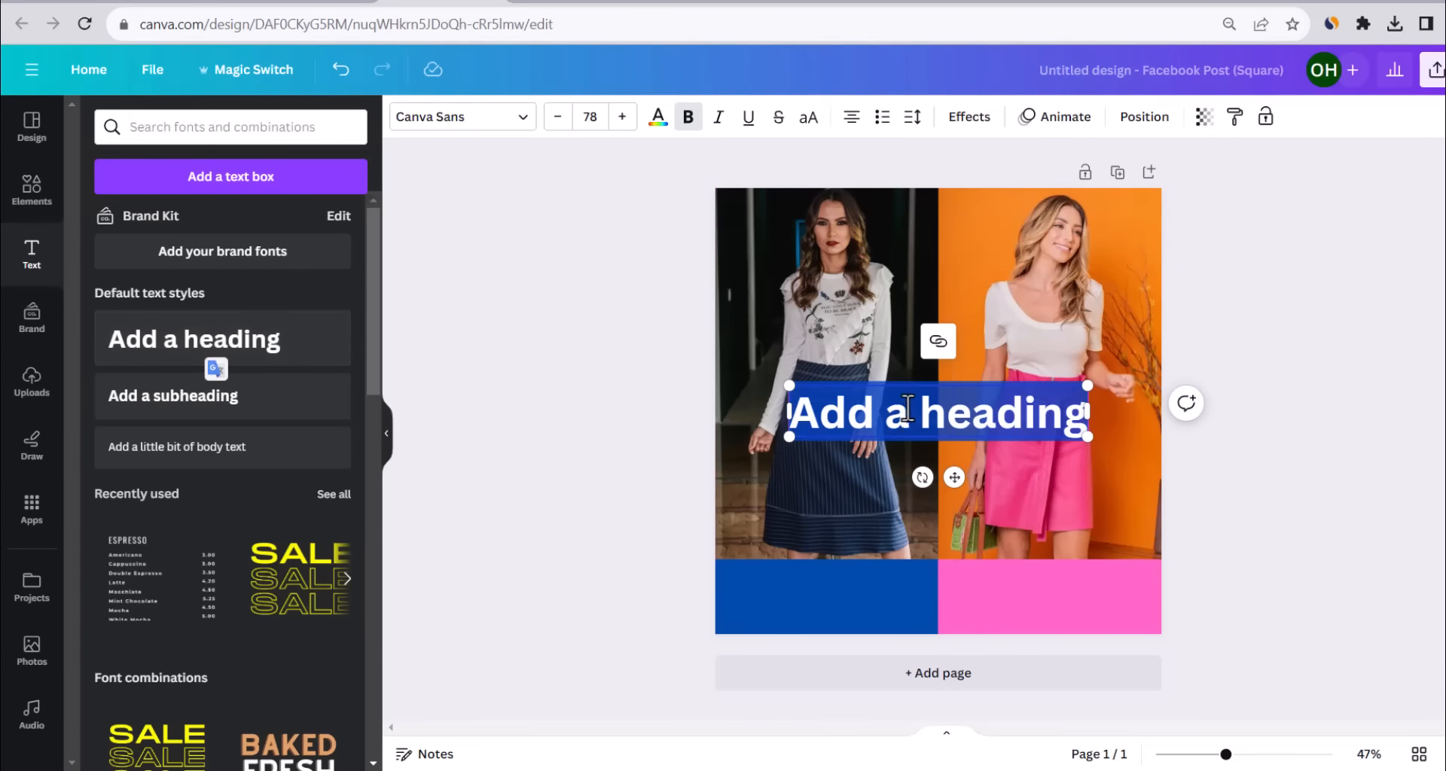
pyautogui.press('BackSpace')
pyautogui.moveTo(937, 412); pyautogui.dragTo(1048, 607)
pyautogui.hotkey('ctrl', 'd')
pyautogui.doubleClick(1048, 593)
pyautogui.write('2')
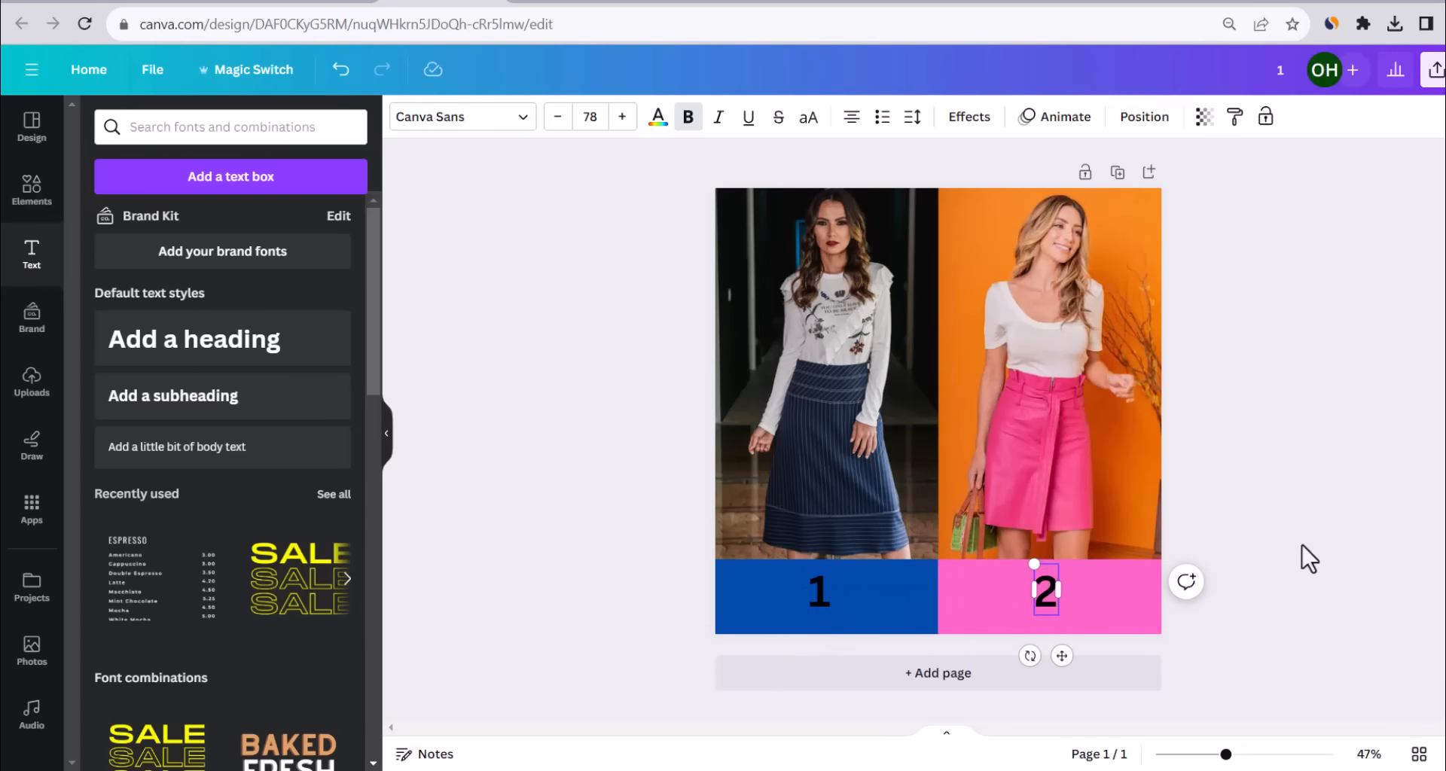
pyautogui.click(1300, 557)
# Make both the 1 and 2 labels white.
pyautogui.click(1042, 595)
pyautogui.click(658, 118)
pyautogui.click(286, 226)
pyautogui.click(542, 421)
pyautogui.click(819, 592)
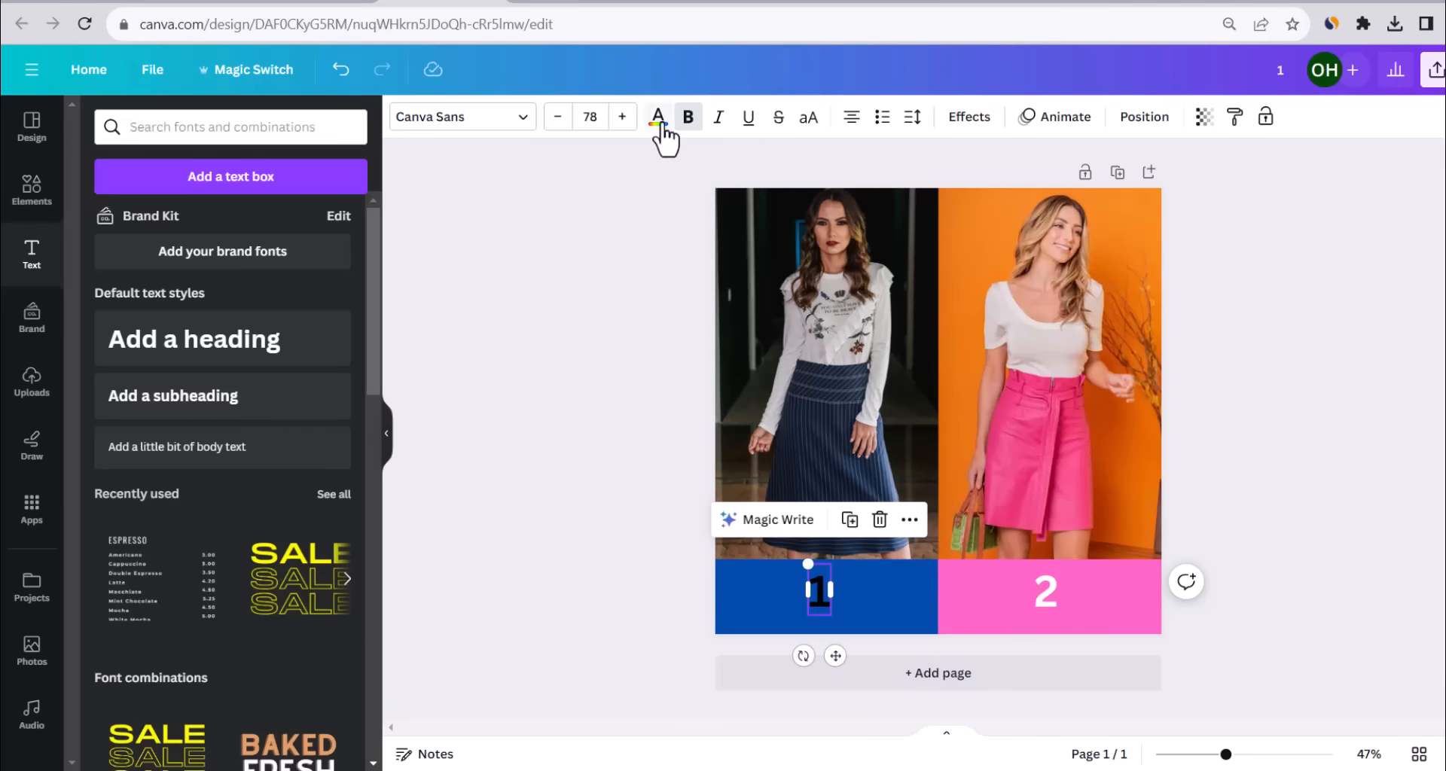
pyautogui.click(658, 118)
pyautogui.click(286, 226)
pyautogui.click(525, 299)
pyautogui.click(525, 300)
pyautogui.click(1397, 70)
# Download the design as a PNG and attach it to a new Facebook photo post.
pyautogui.click(1185, 514)
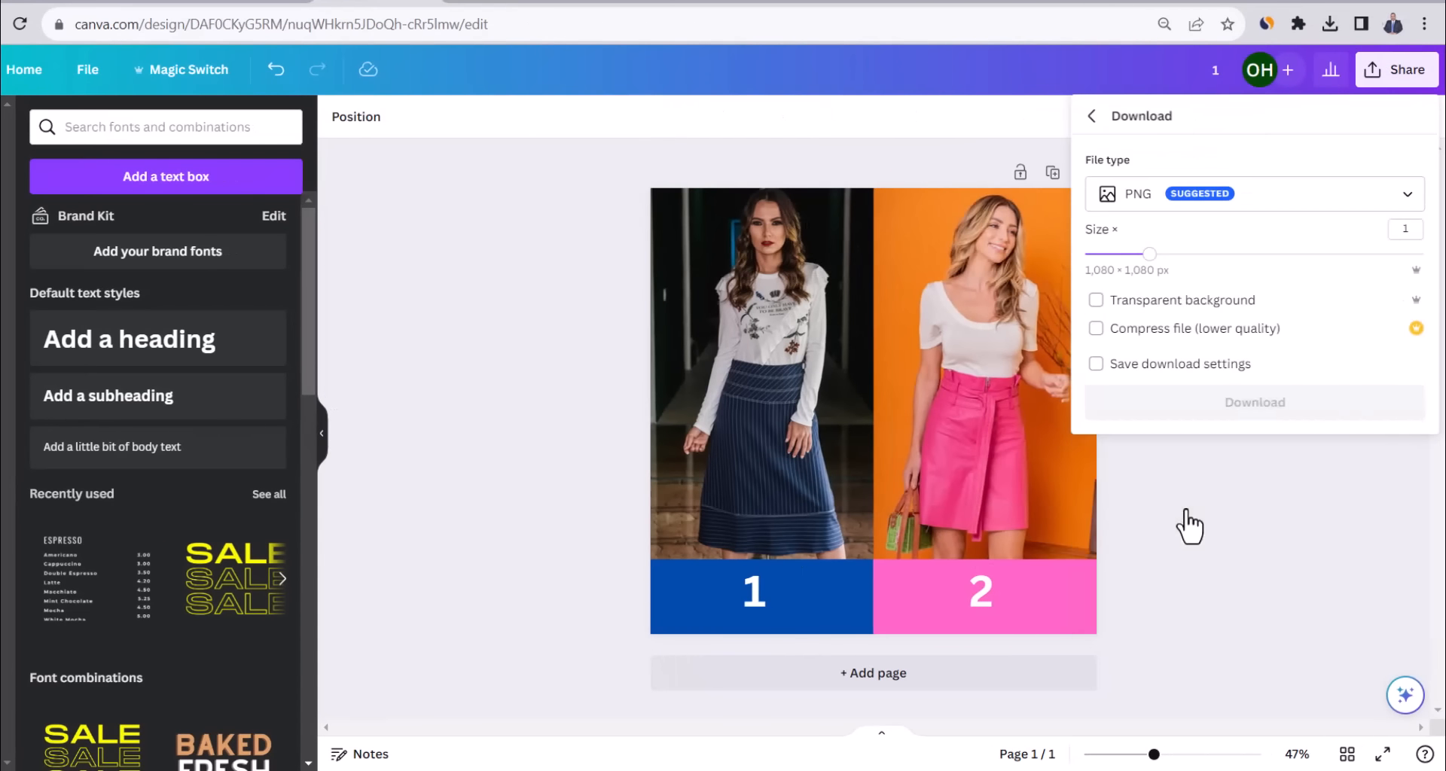
pyautogui.click(1184, 429)
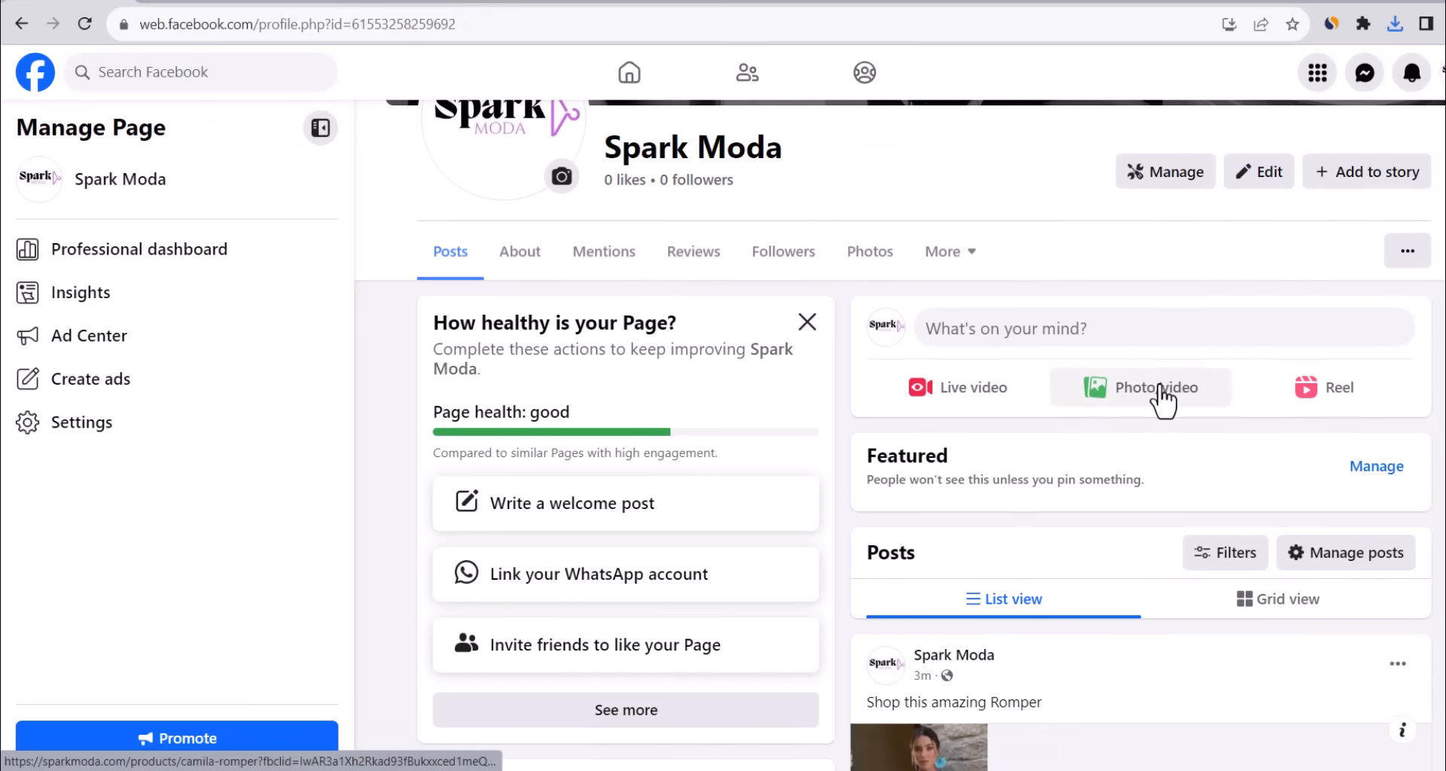
pyautogui.click(1129, 399)
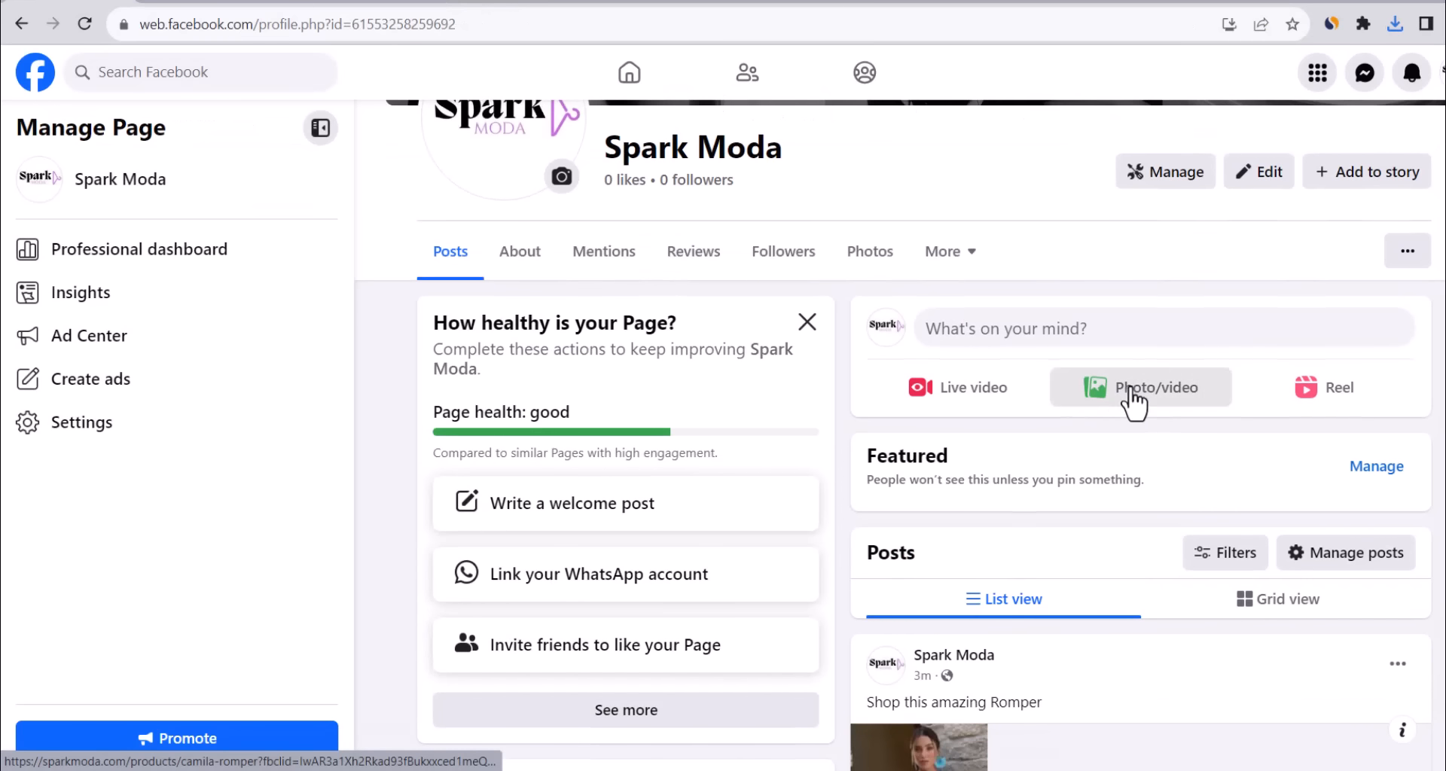
pyautogui.click(764, 391)
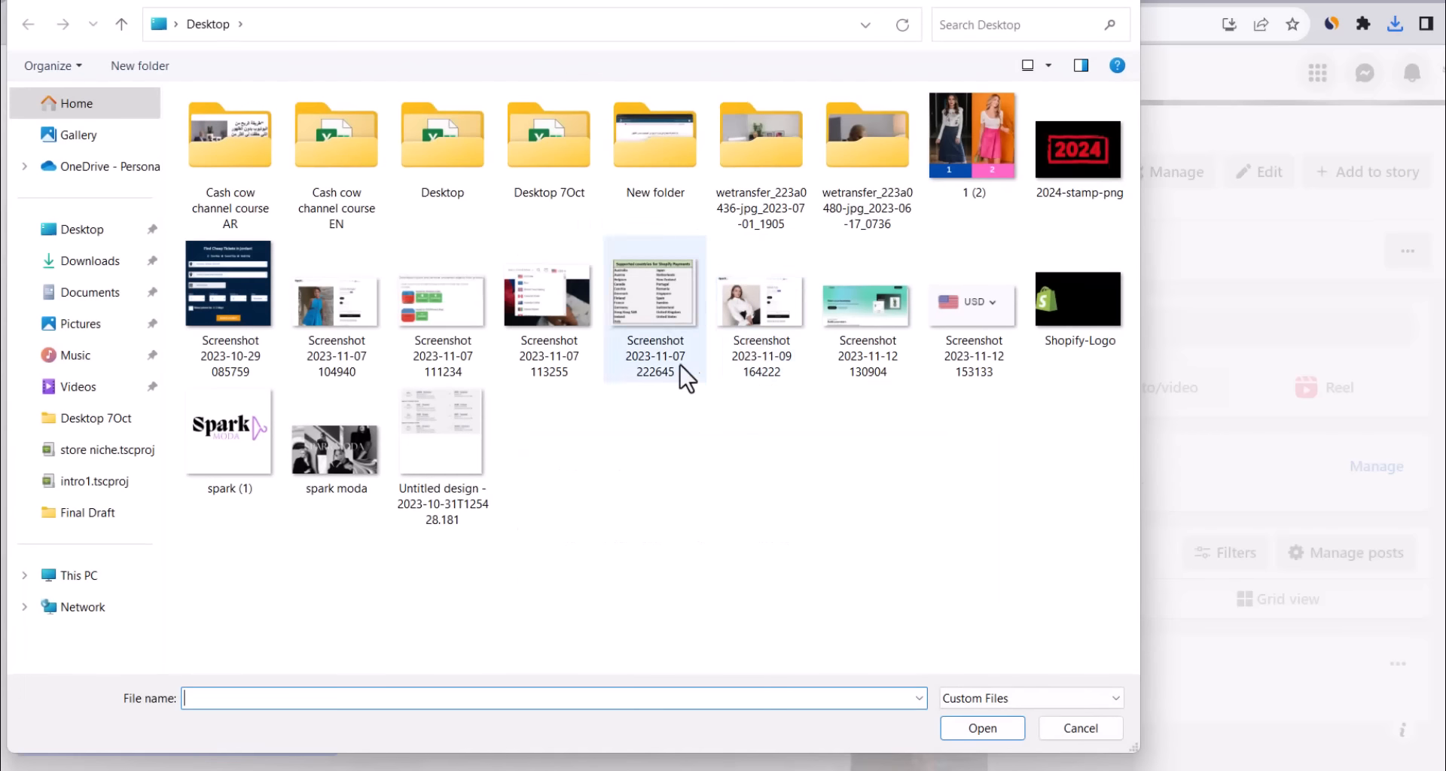
pyautogui.doubleClick(949, 135)
# Caption it 'Which skirt?! 1 or 2 ?' and 'Shop amazing skirt on' plus the Skirts collection link.
pyautogui.write('Which skirt?! 1')
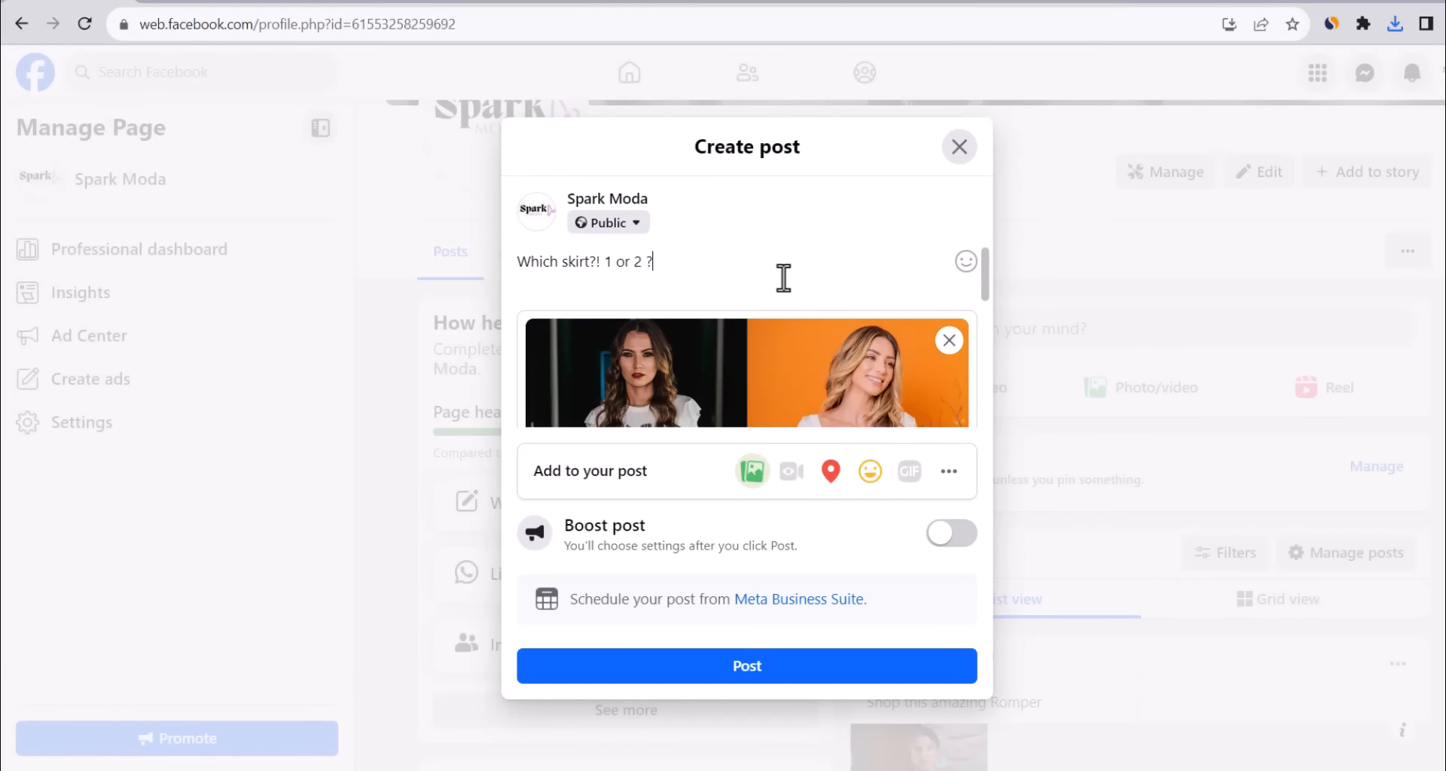
pyautogui.write(' or 2 ?')
pyautogui.press('Return')
pyautogui.press('Return')
pyautogui.write('Sho')
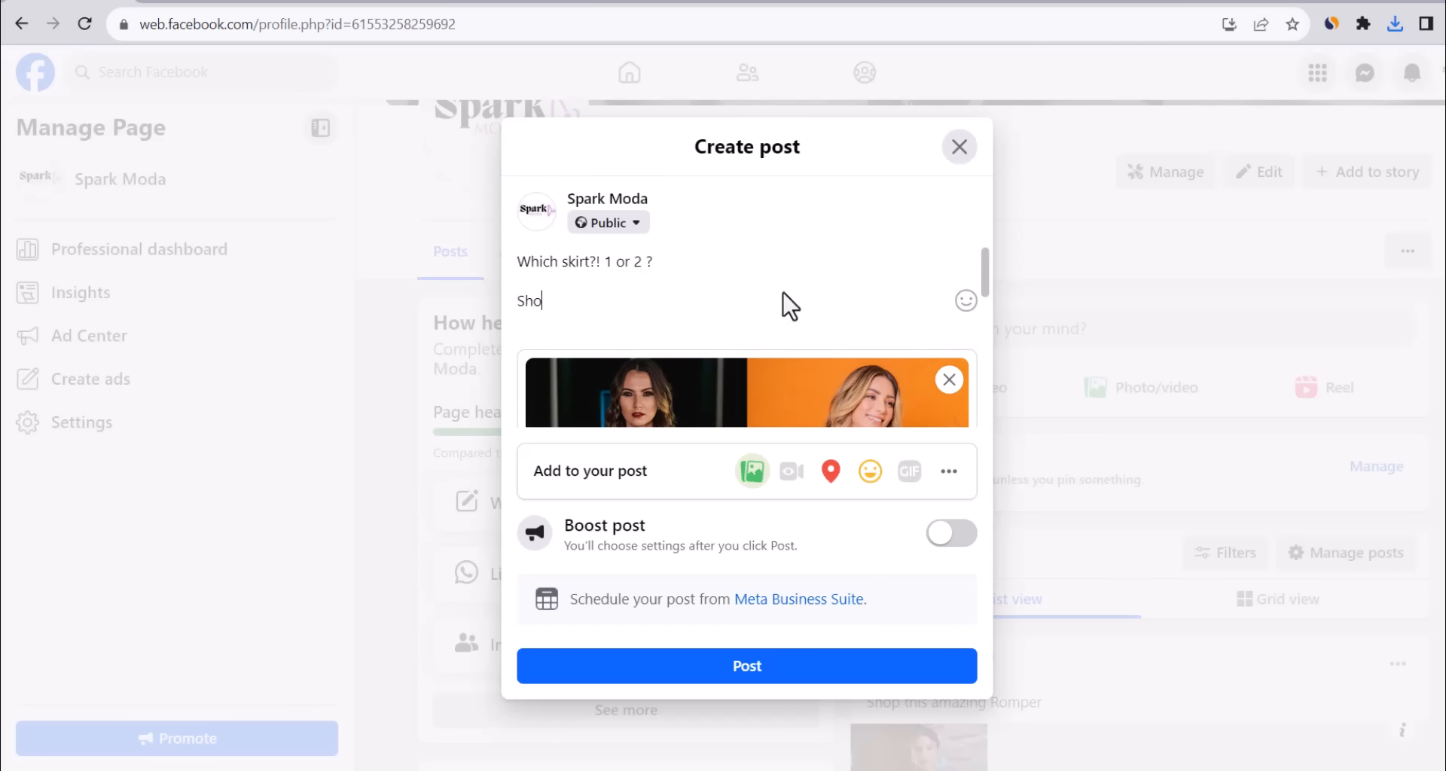
pyautogui.write('p amazing skirt on')
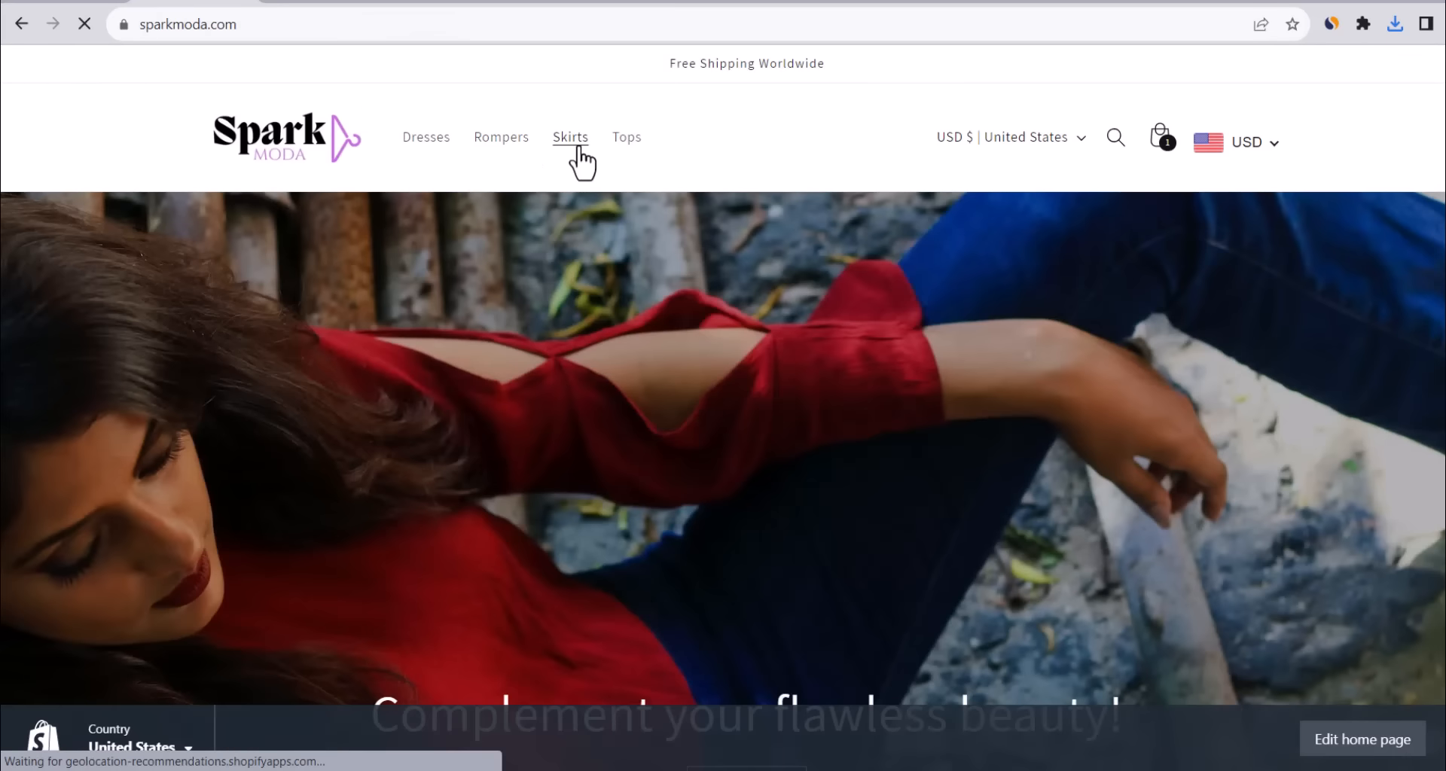
pyautogui.click(574, 145)
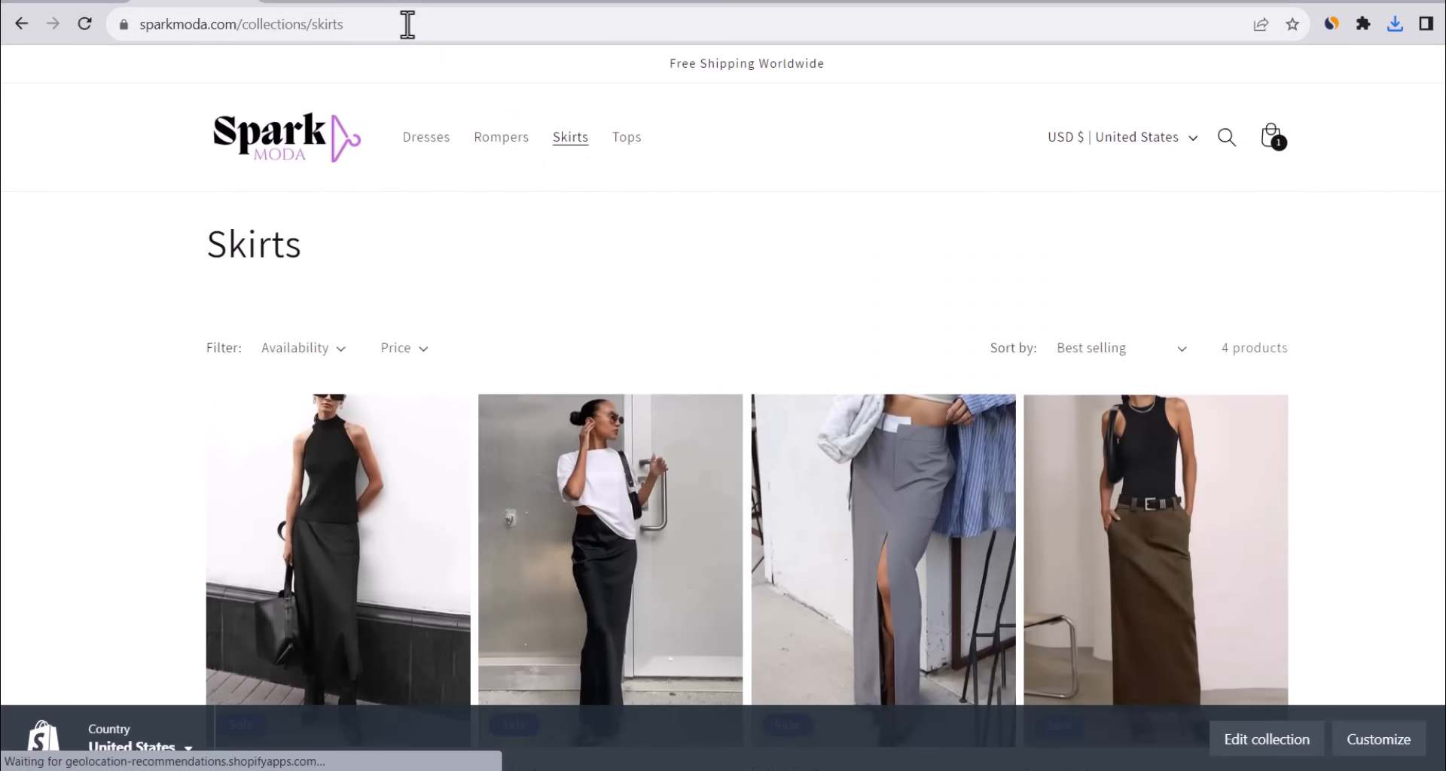
pyautogui.click(407, 24)
pyautogui.hotkey('ctrl', 'c')
pyautogui.click(54, 2)
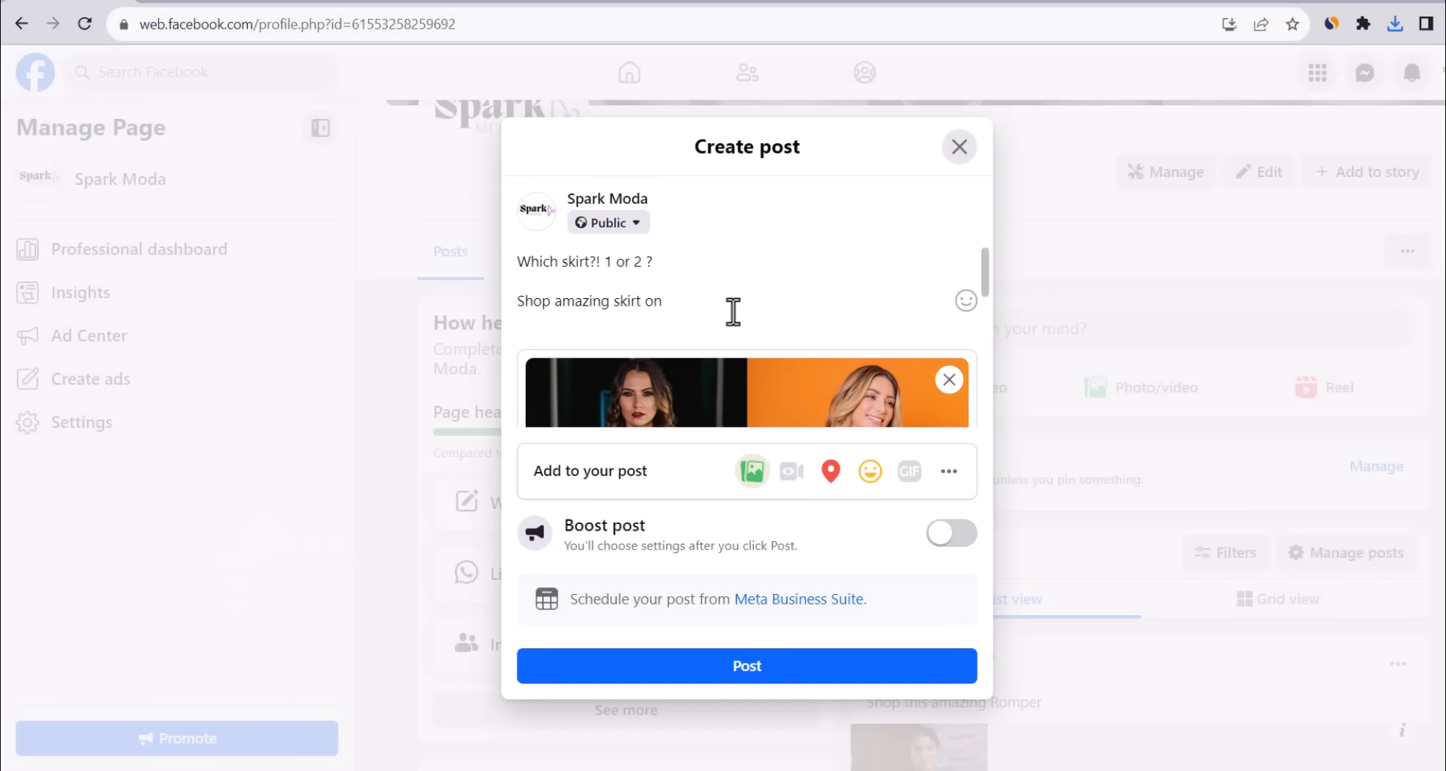
pyautogui.hotkey('ctrl', 'v')
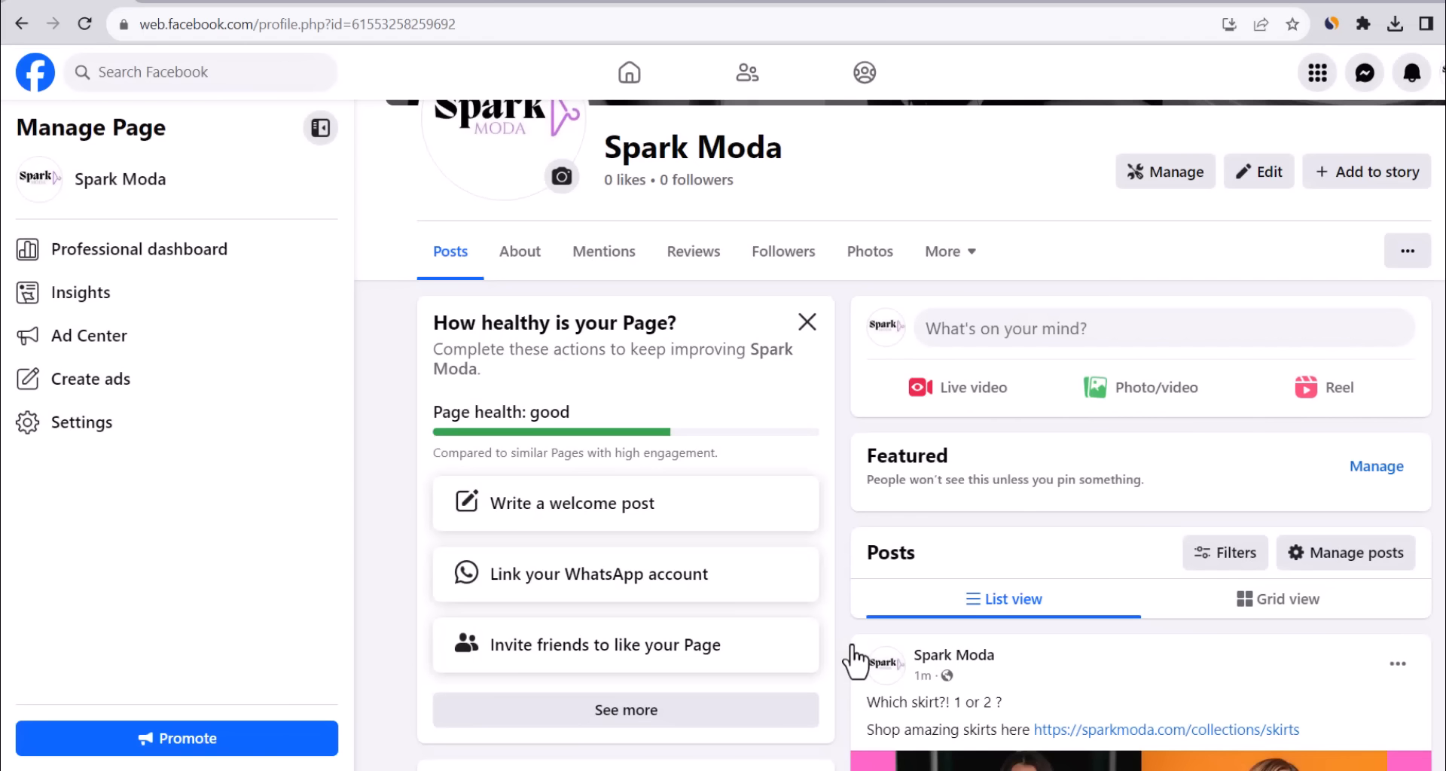
# Scroll the Spark Moda Page to review the published skirt post, then return to Canva.
pyautogui.scroll(-6, 1159, 399)
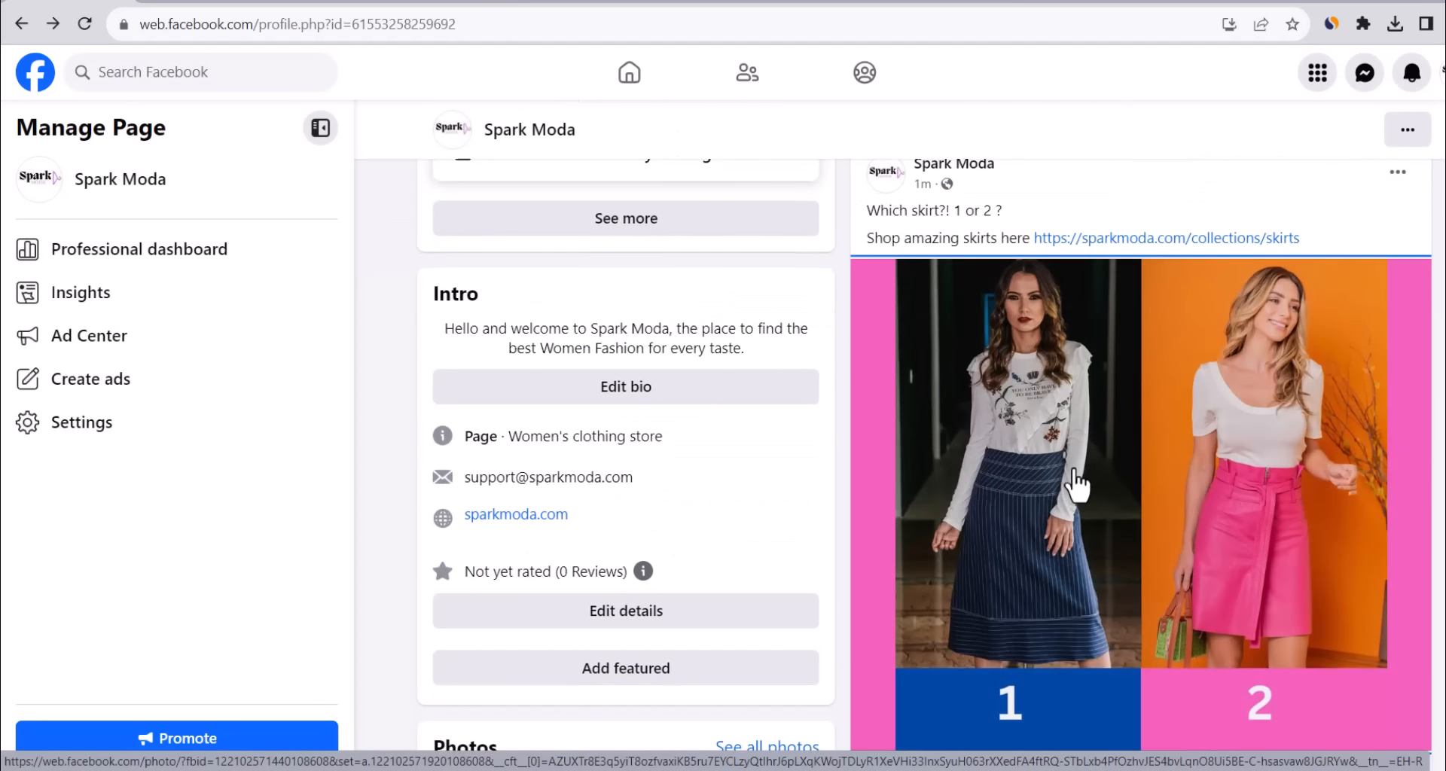
pyautogui.scroll(1, 1075, 485)
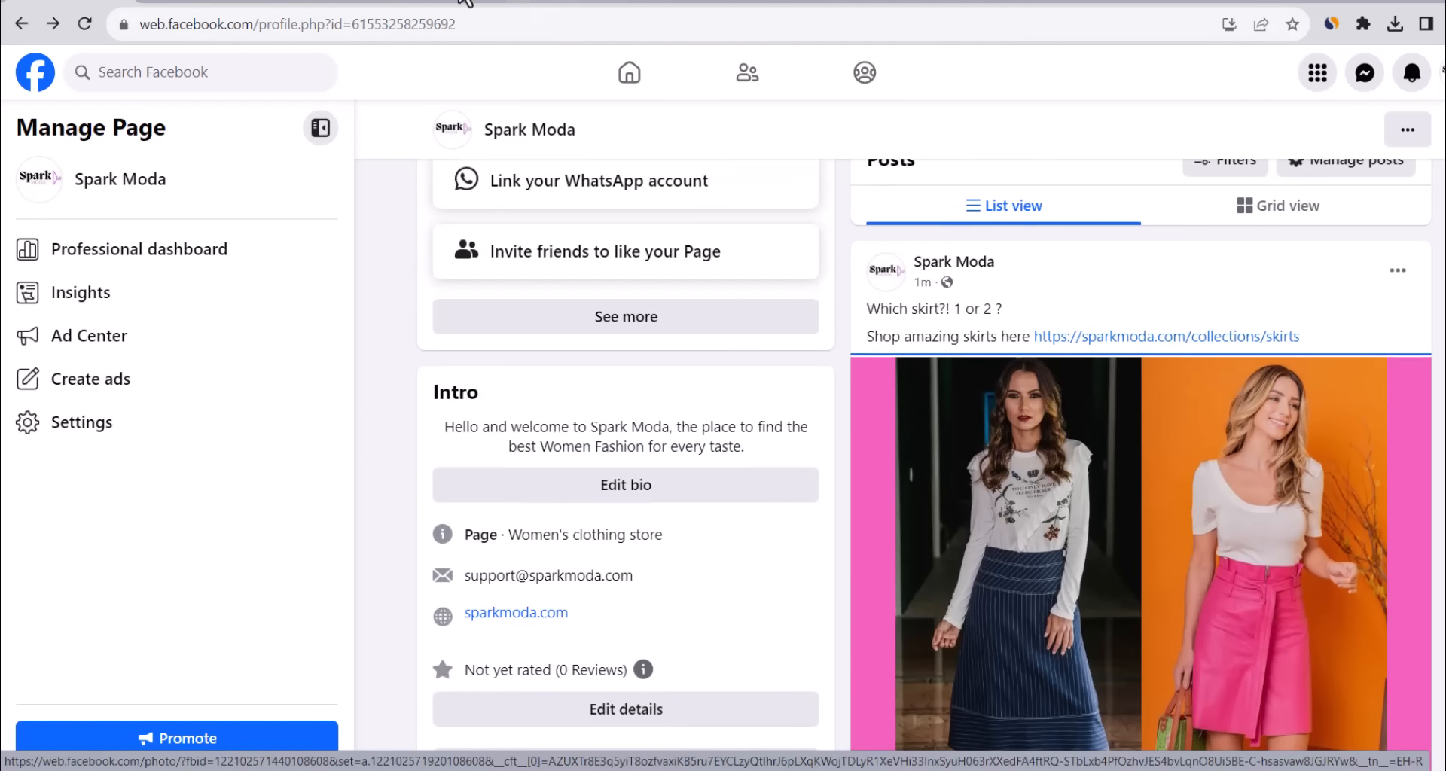
pyautogui.click(320, 2)
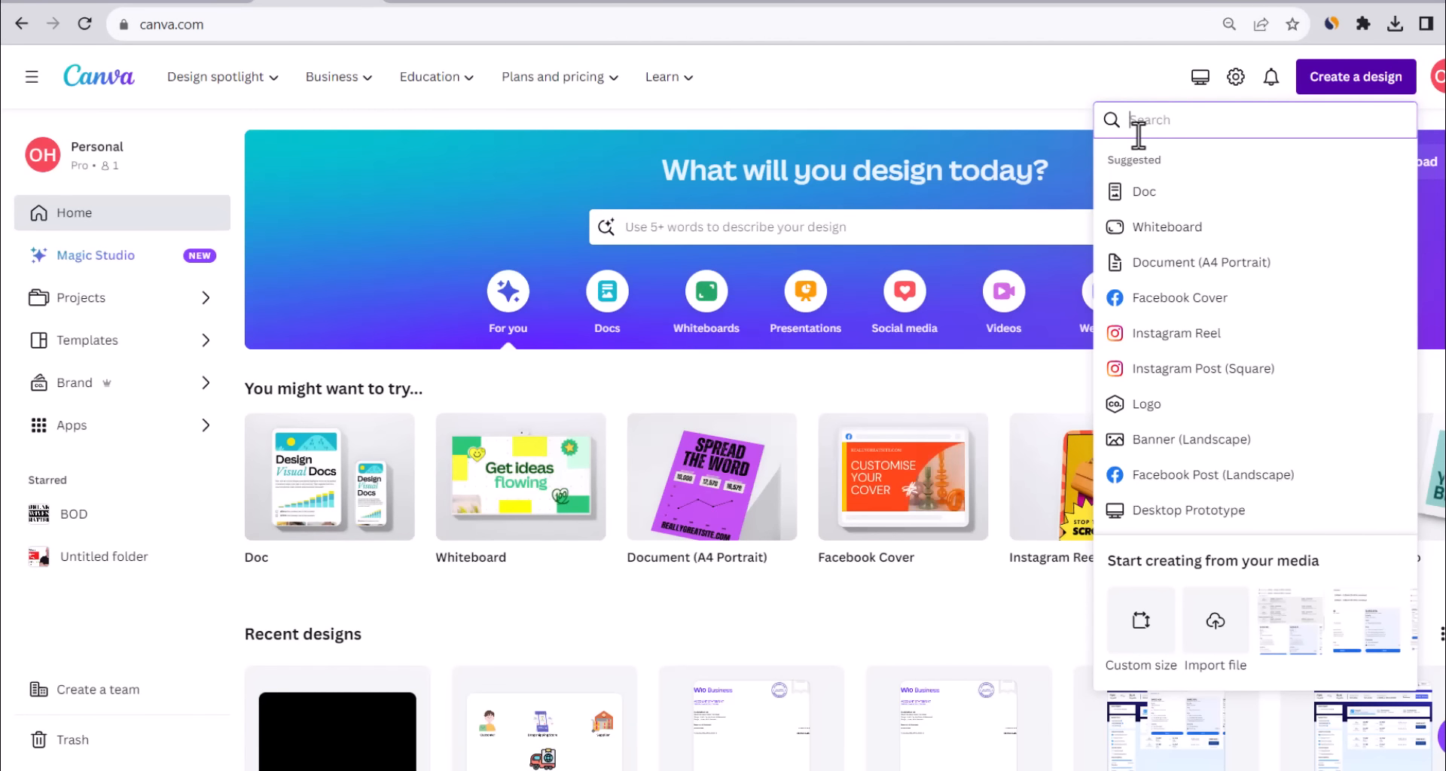
# Start a vertical reel design and stretch a 14.0s fashion video clip to fill the page.
pyautogui.click(1196, 339)
pyautogui.click(42, 213)
pyautogui.click(200, 134)
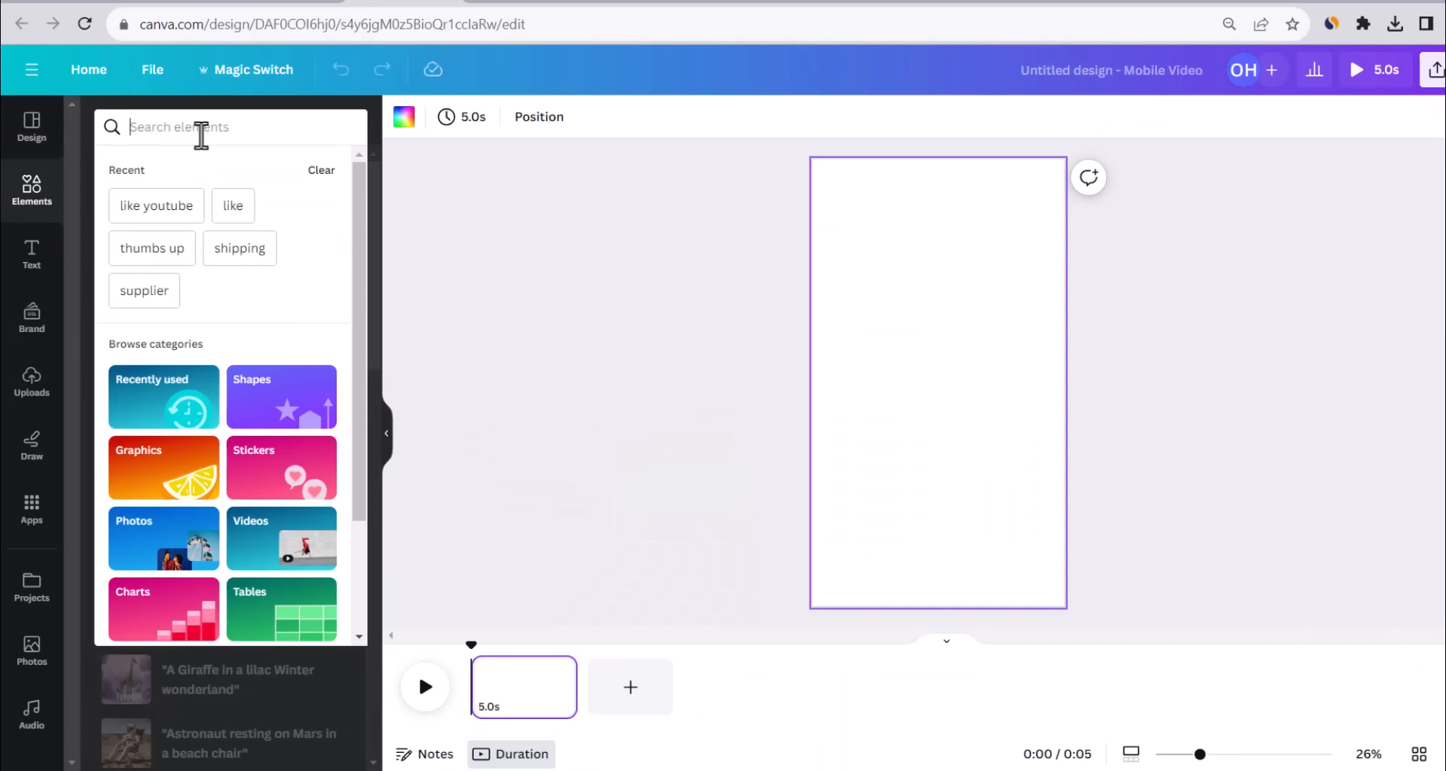
pyautogui.write('fashion')
pyautogui.press('Return')
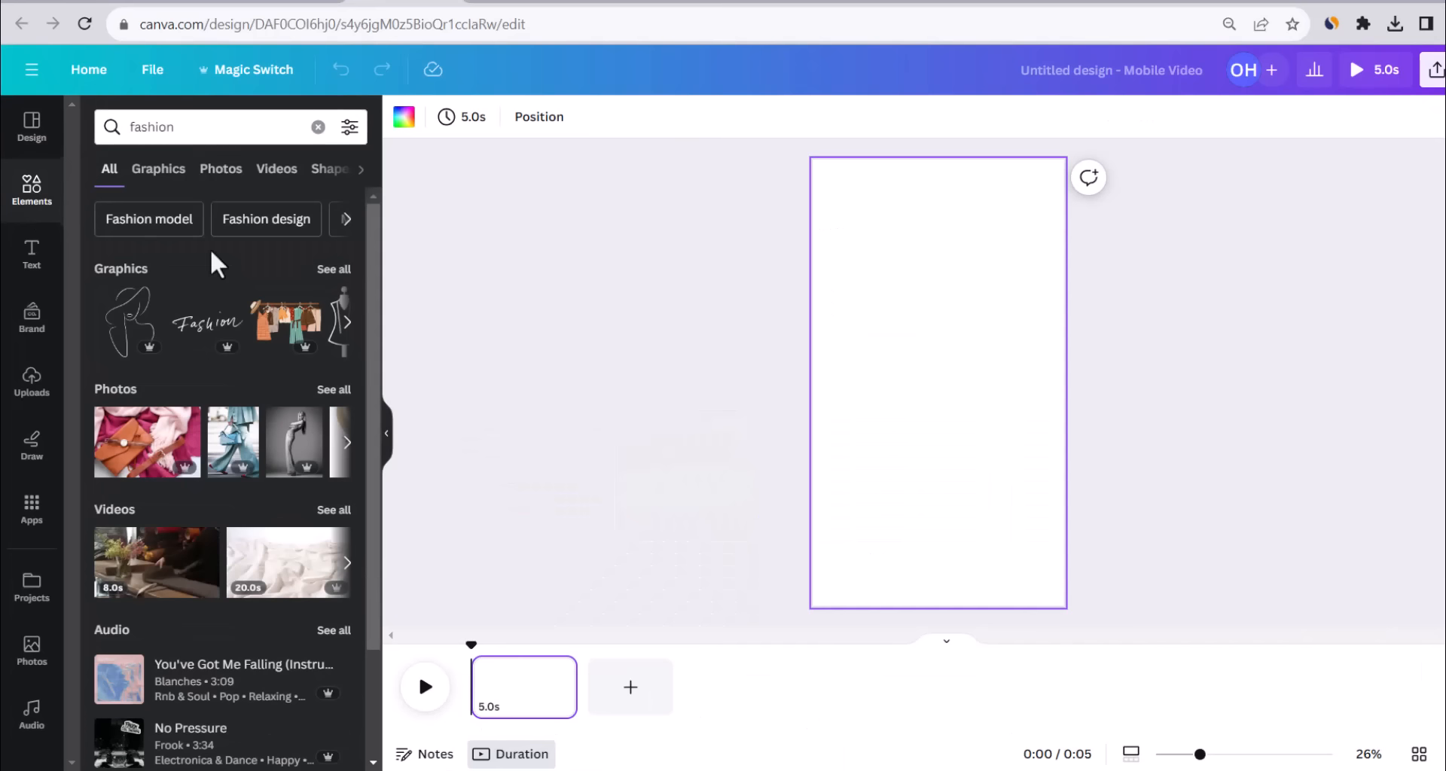
pyautogui.click(332, 512)
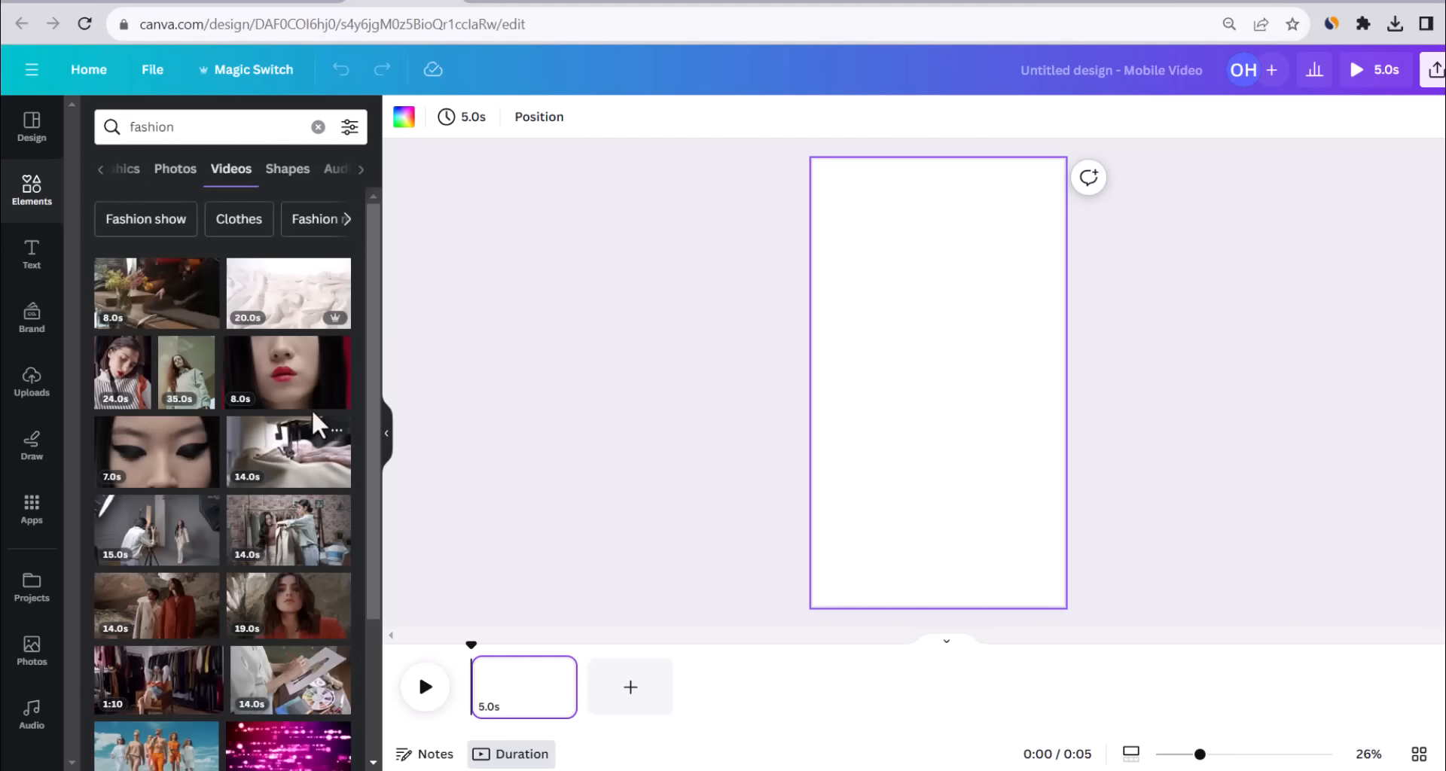
pyautogui.scroll(-1, 284, 403)
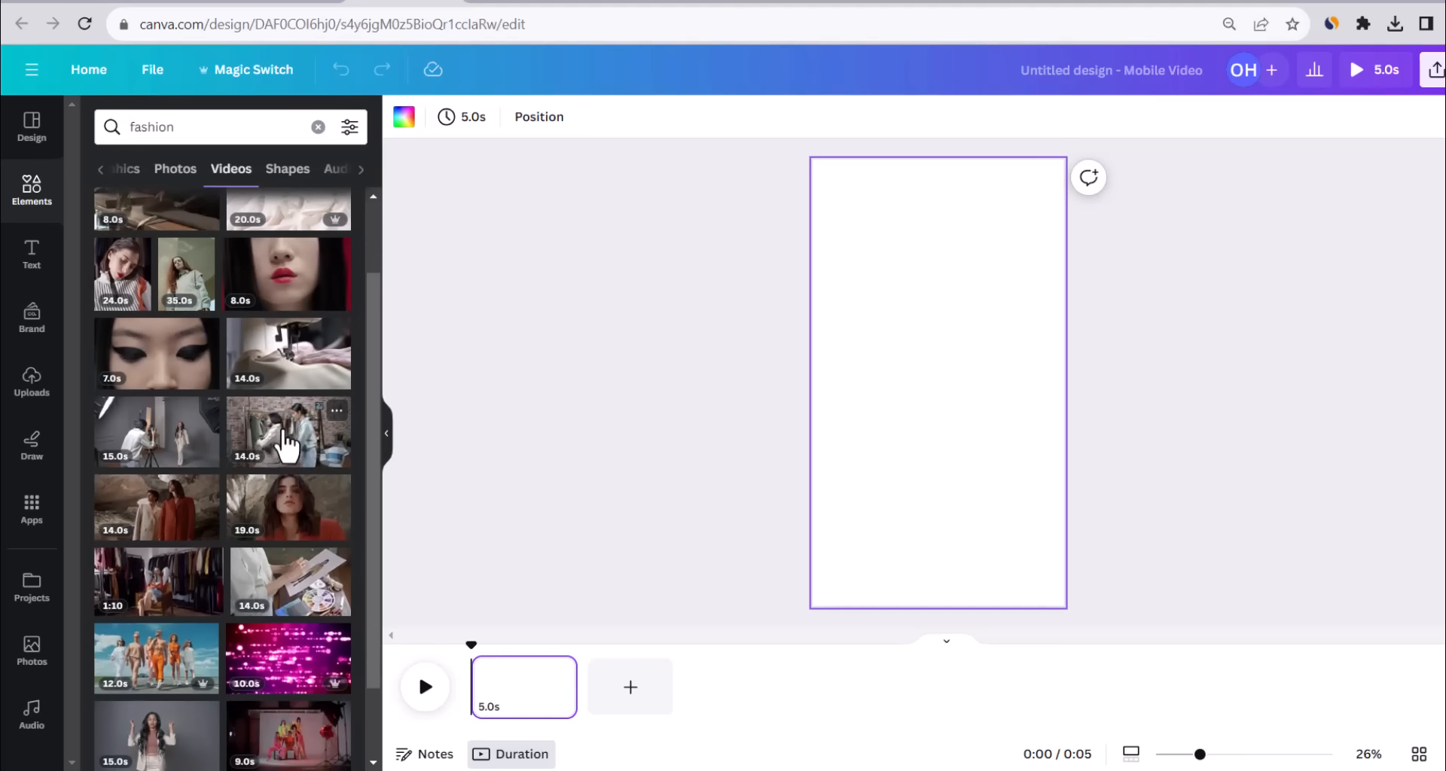
pyautogui.click(286, 446)
pyautogui.moveTo(1039, 435); pyautogui.dragTo(1262, 752)
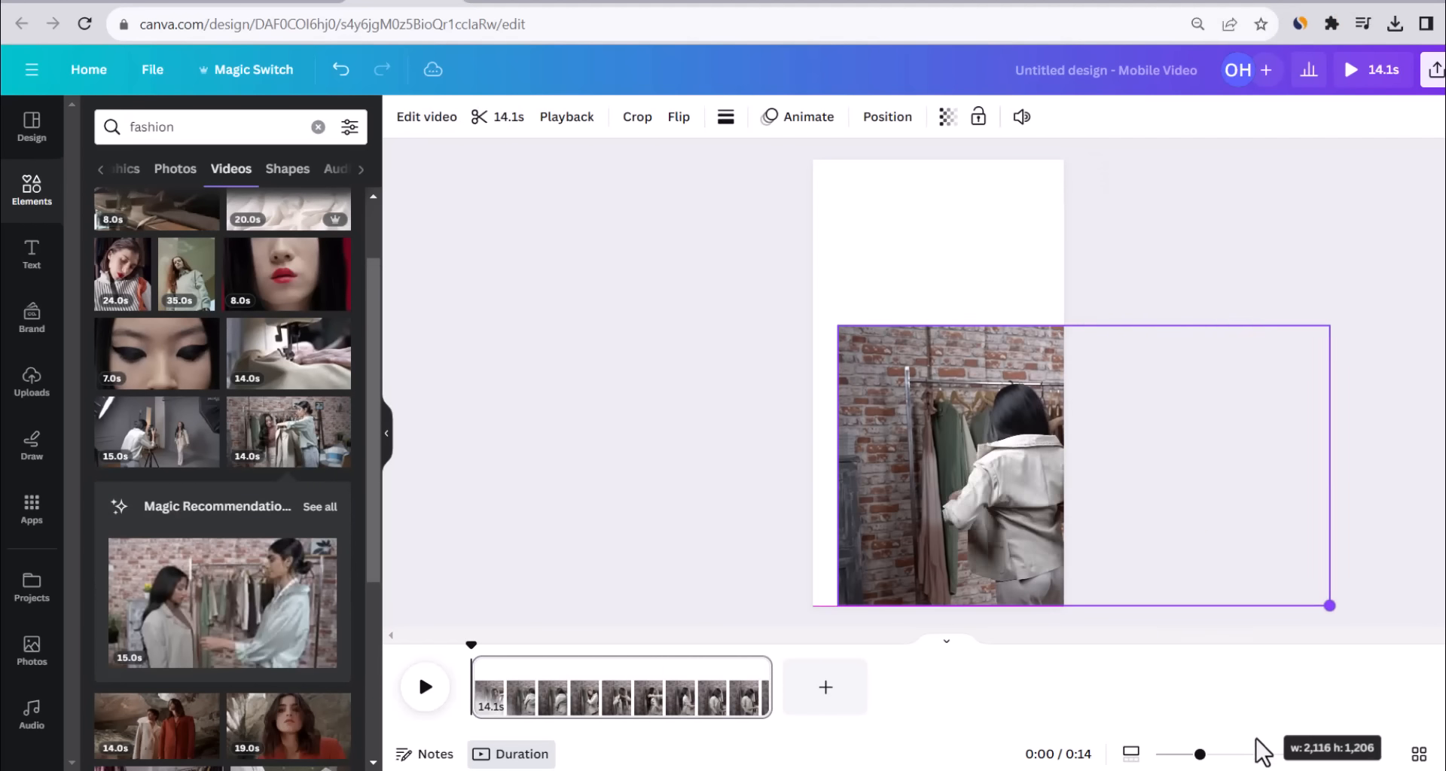
pyautogui.moveTo(838, 325); pyautogui.dragTo(587, 62)
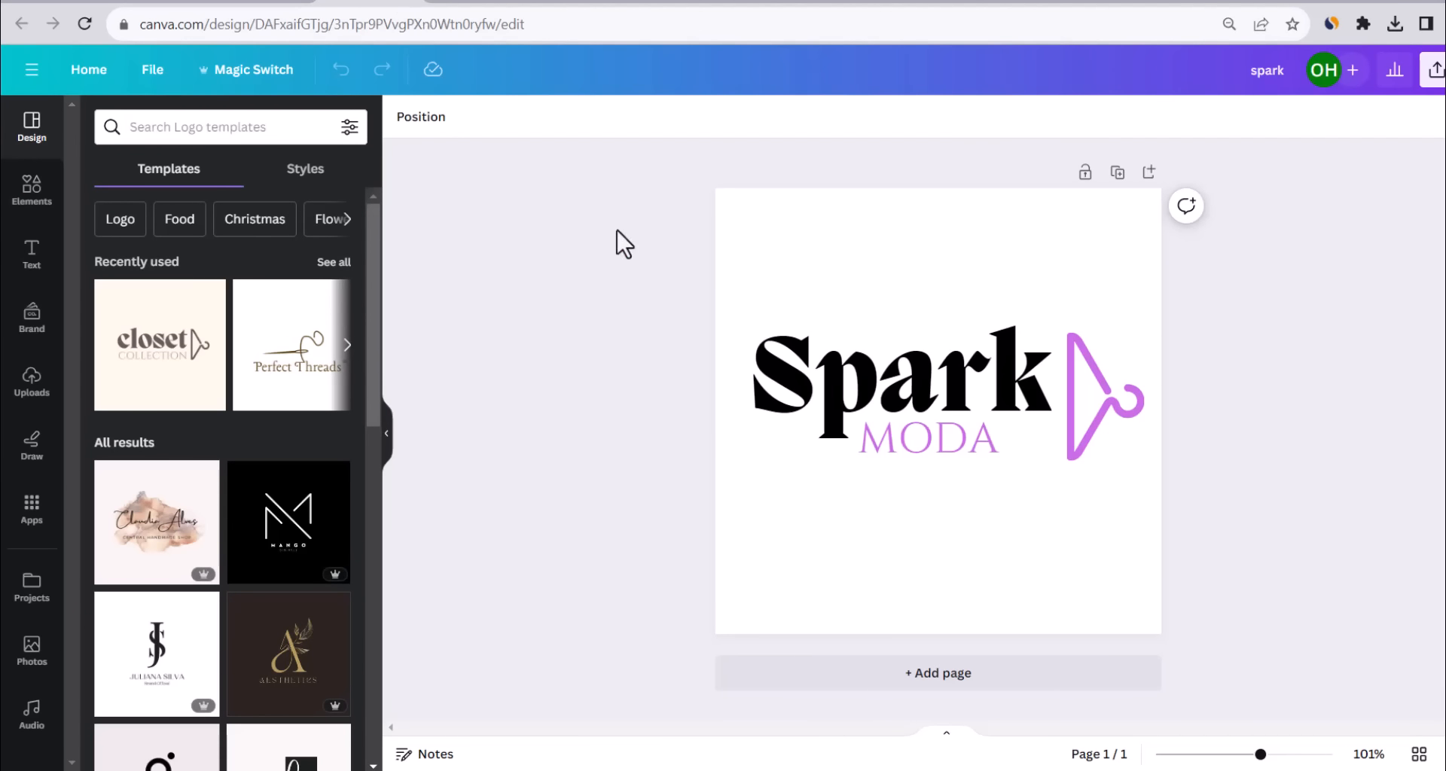
# Paste the Spark Moda logo onto the video, move it to the lower middle, and enlarge it.
pyautogui.moveTo(610, 249); pyautogui.dragTo(1213, 499)
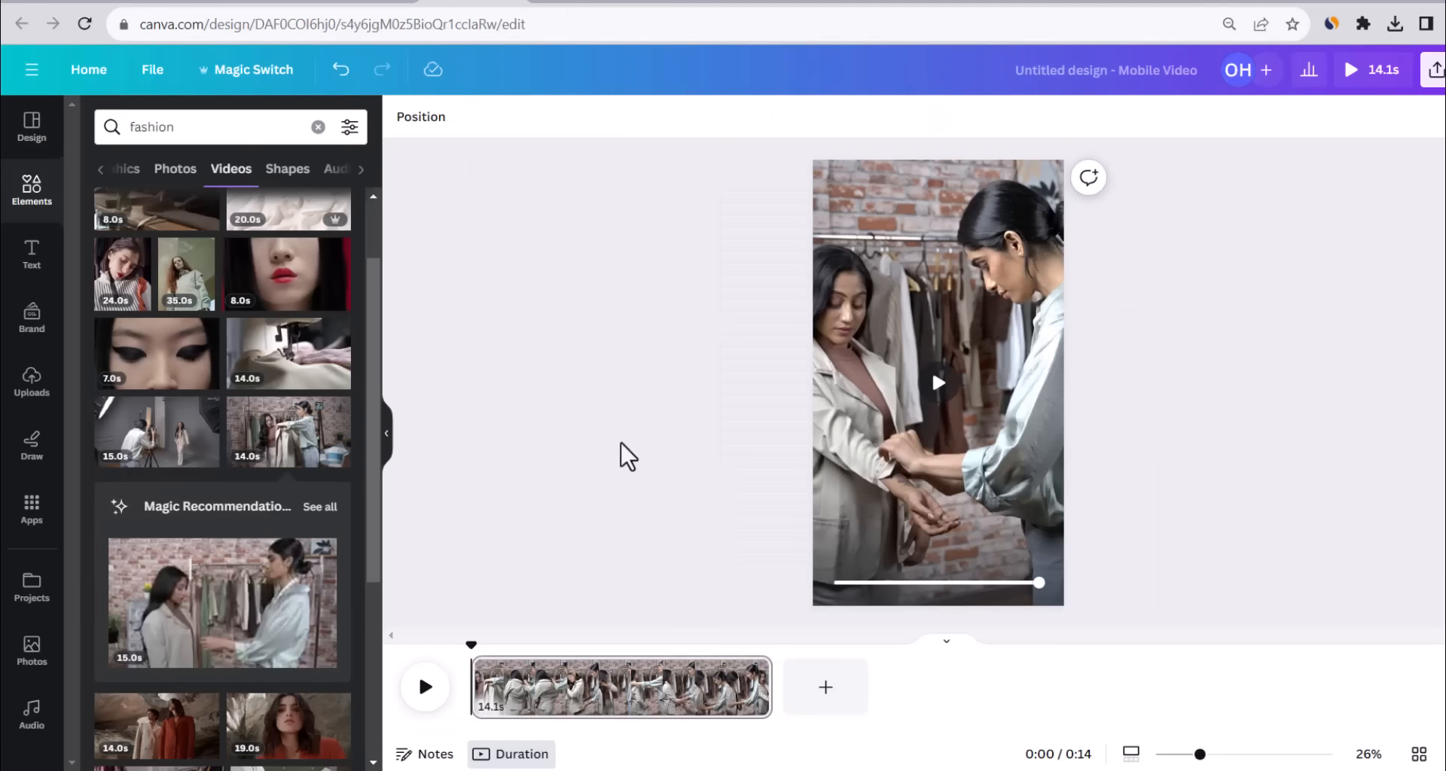
pyautogui.hotkey('ctrl', 'v')
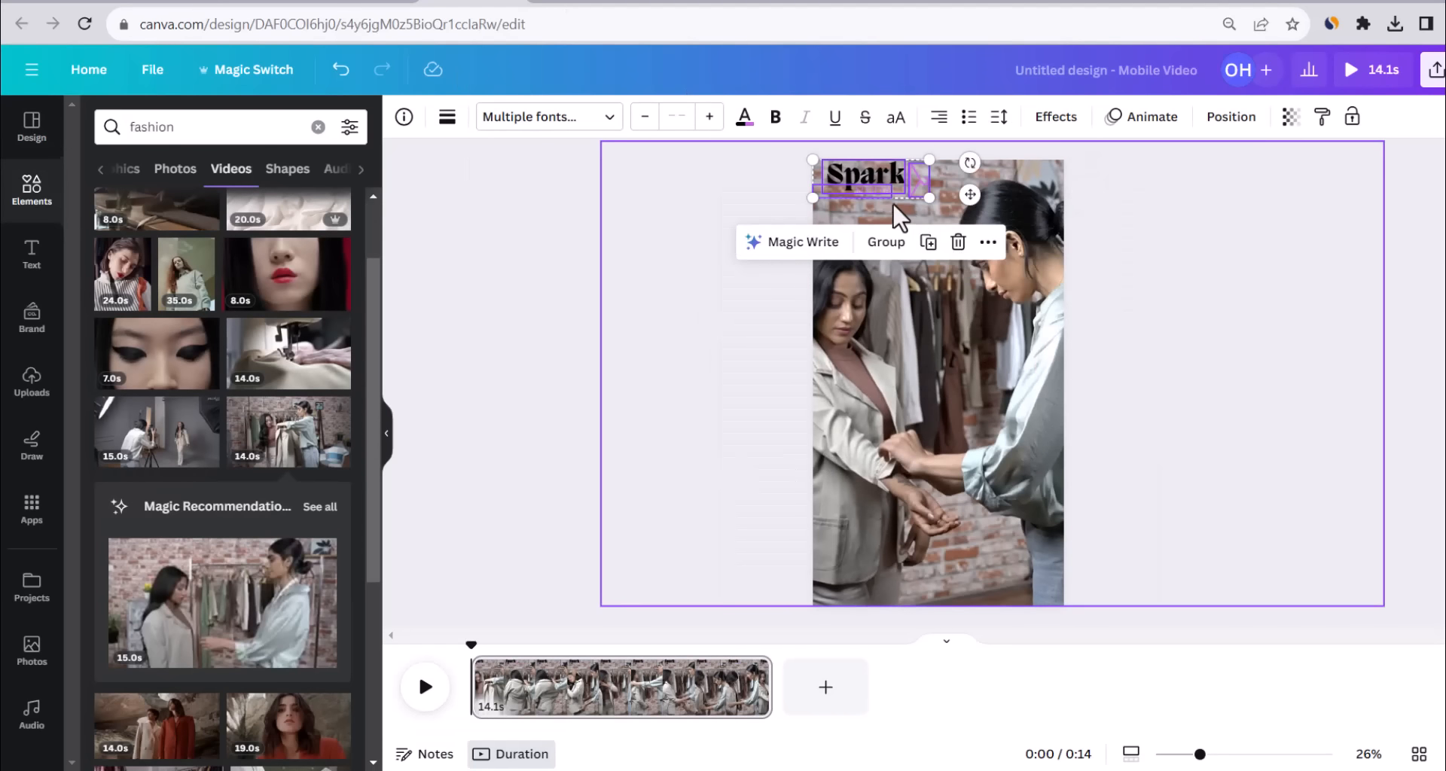
pyautogui.moveTo(865, 181); pyautogui.dragTo(1030, 541)
pyautogui.moveTo(894, 491); pyautogui.dragTo(873, 487)
pyautogui.moveTo(873, 487); pyautogui.dragTo(870, 485)
pyautogui.click(729, 415)
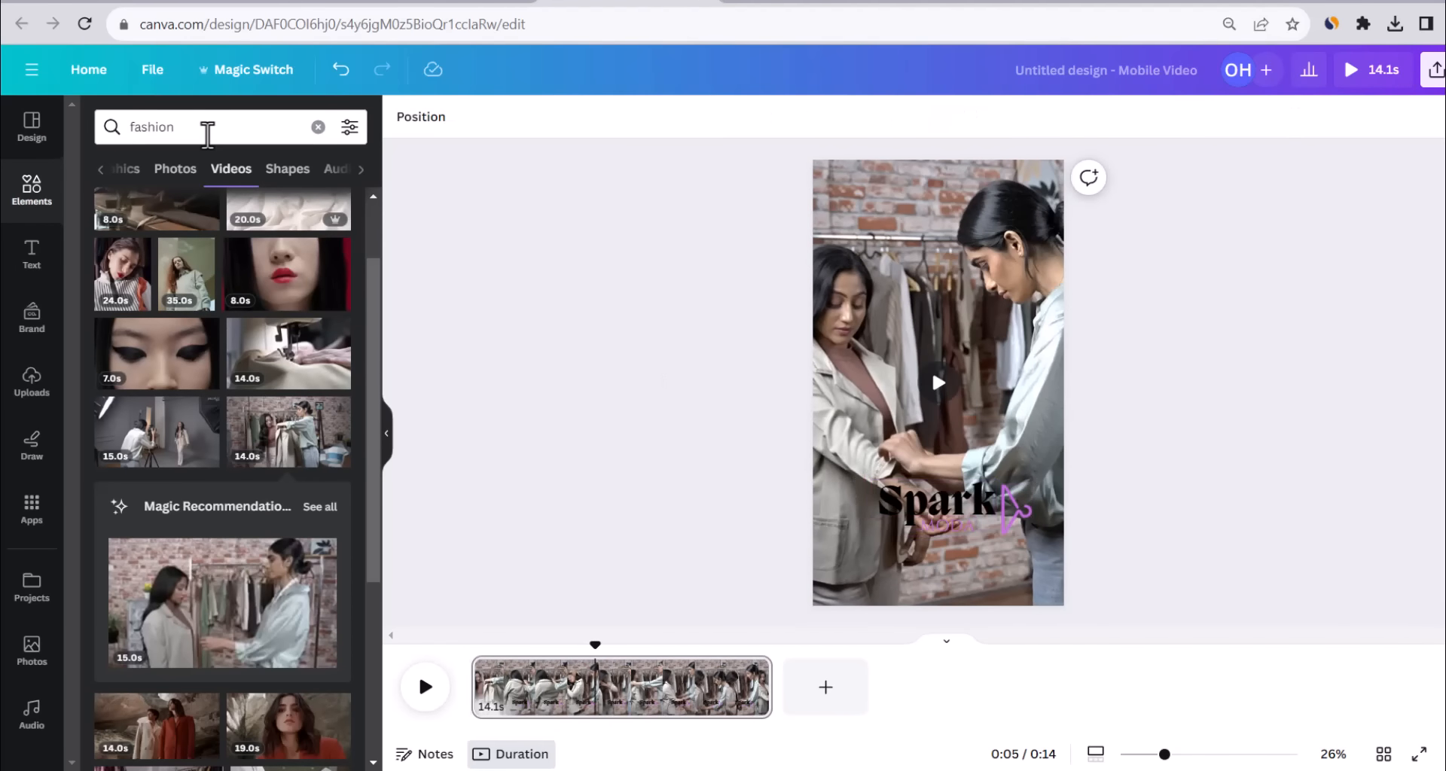
# Search the audio library for 'style', add Streets Of Sun as the soundtrack, and preview it.
pyautogui.click(27, 719)
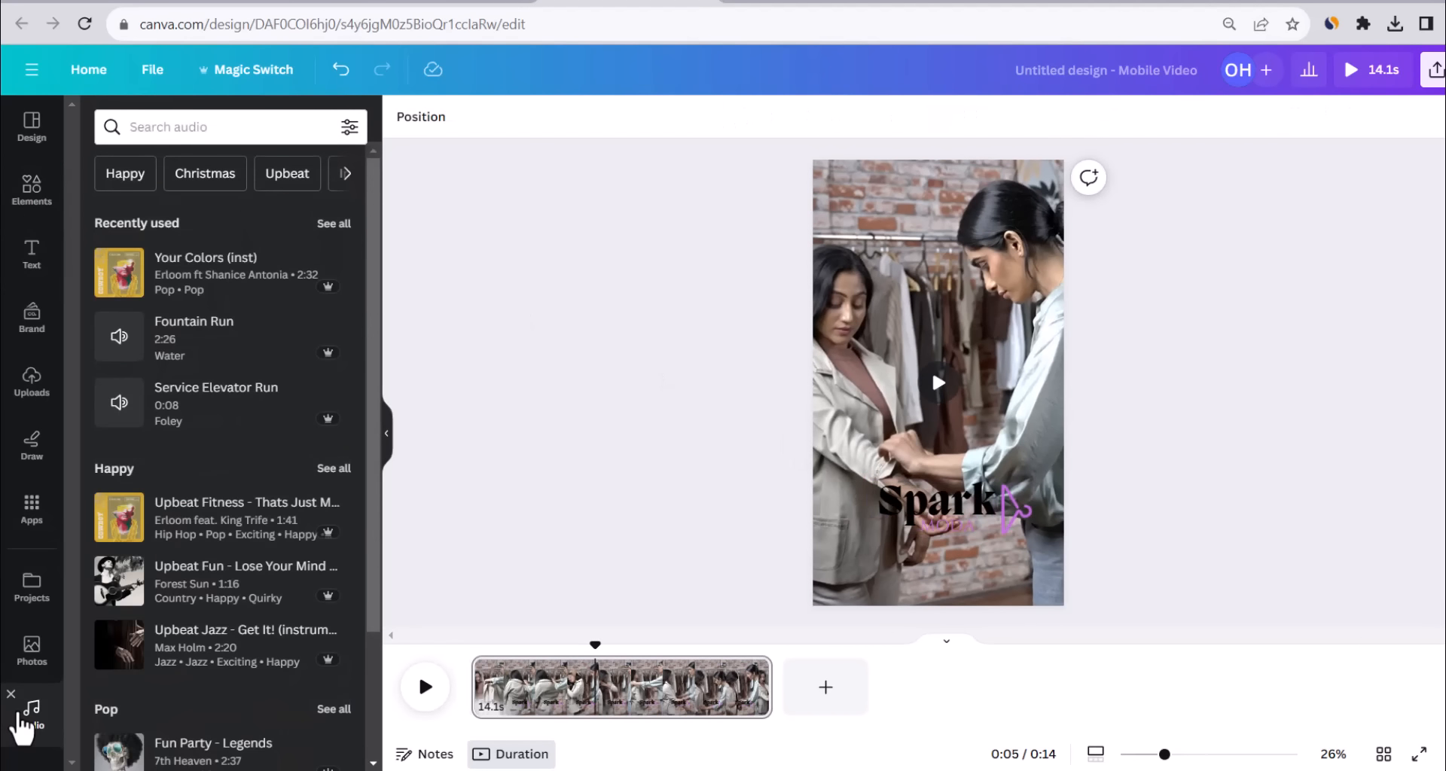
pyautogui.click(223, 135)
pyautogui.write('style')
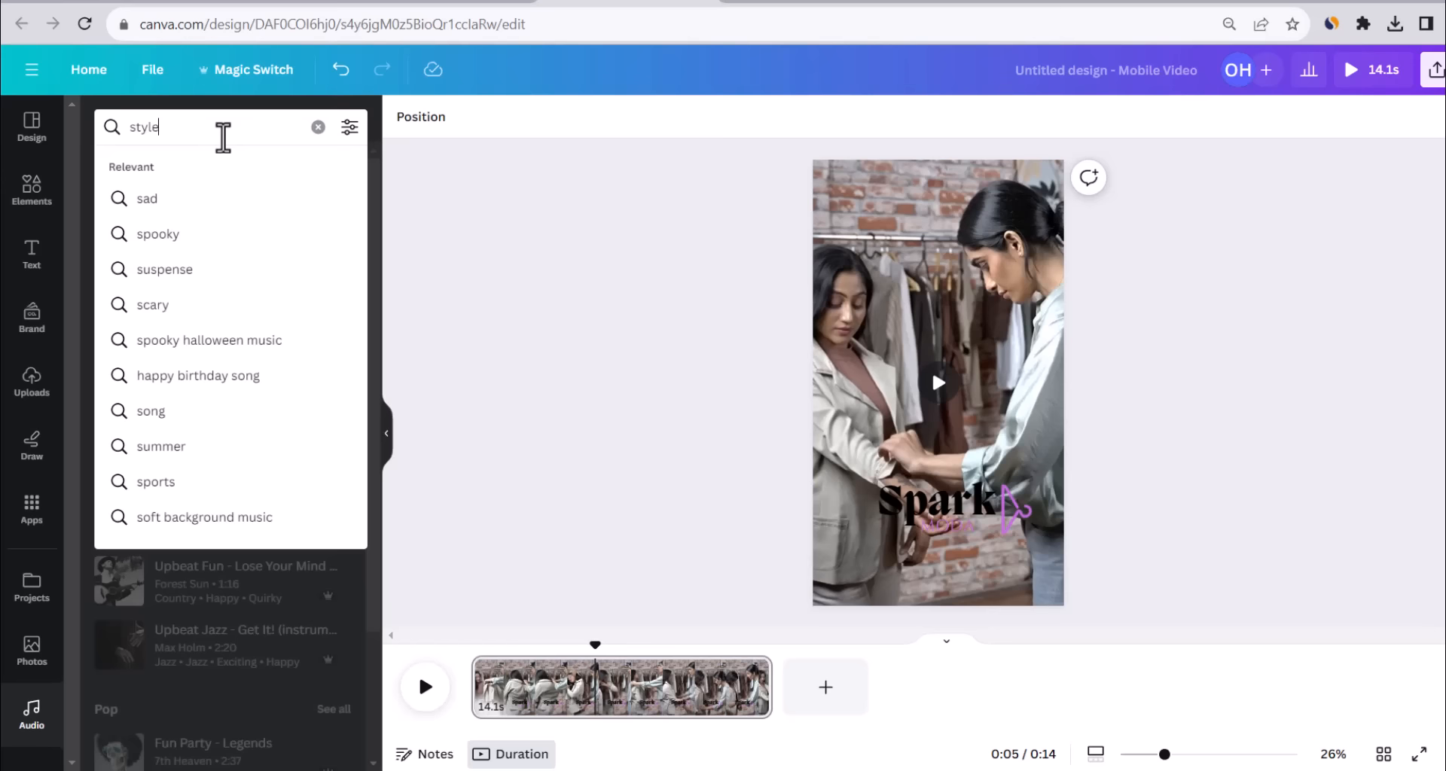
pyautogui.press('Return')
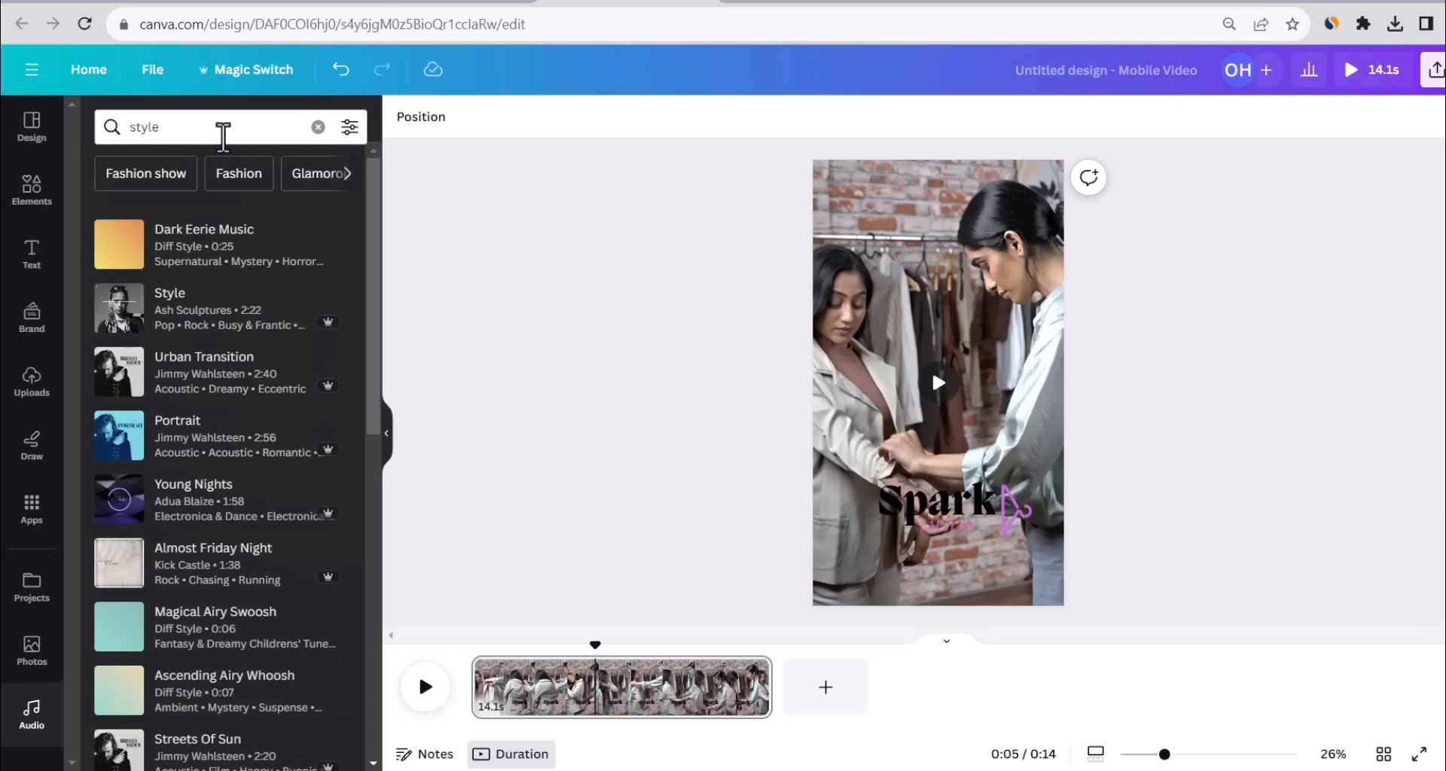
pyautogui.click(232, 262)
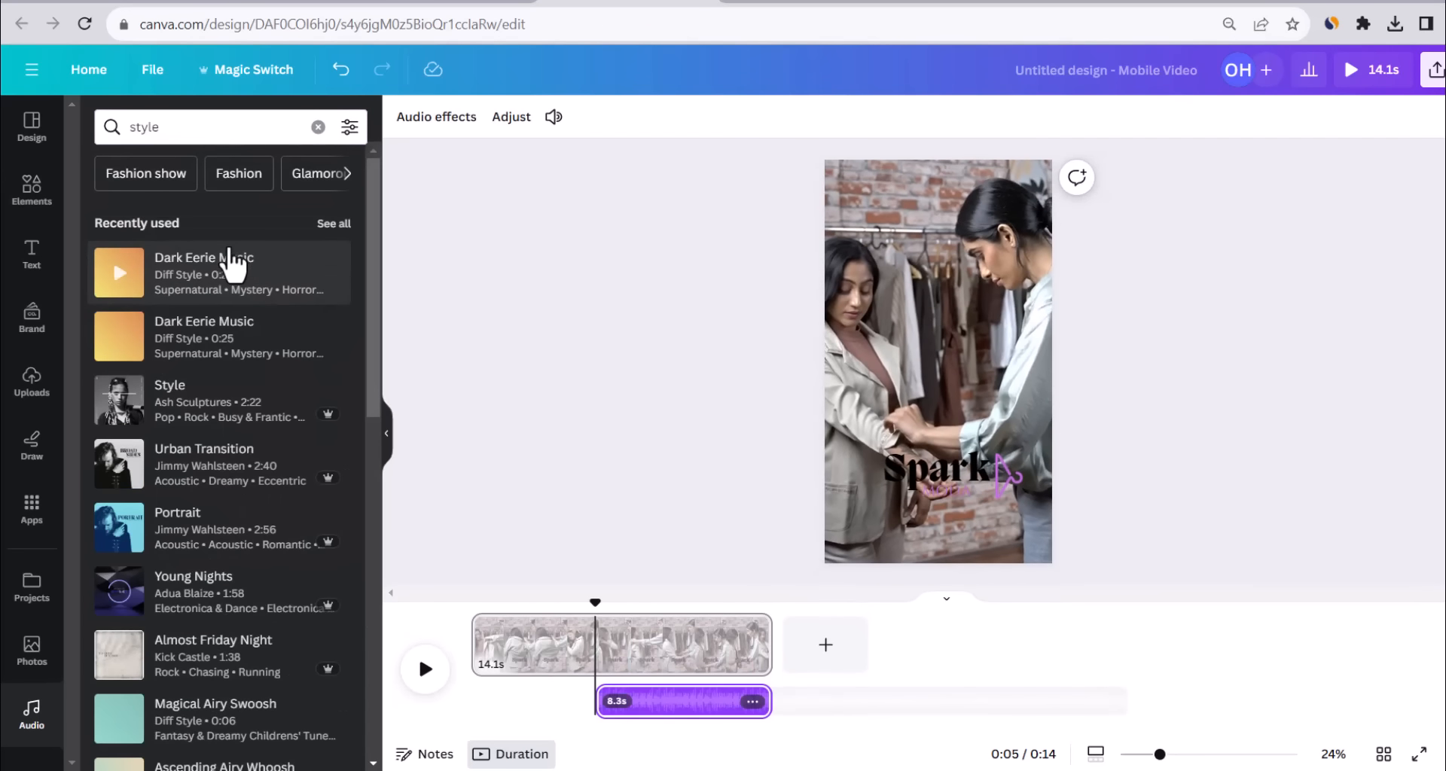
pyautogui.hotkey('ctrl', 'z')
pyautogui.scroll(-4, 128, 474)
pyautogui.moveTo(207, 452); pyautogui.dragTo(535, 649)
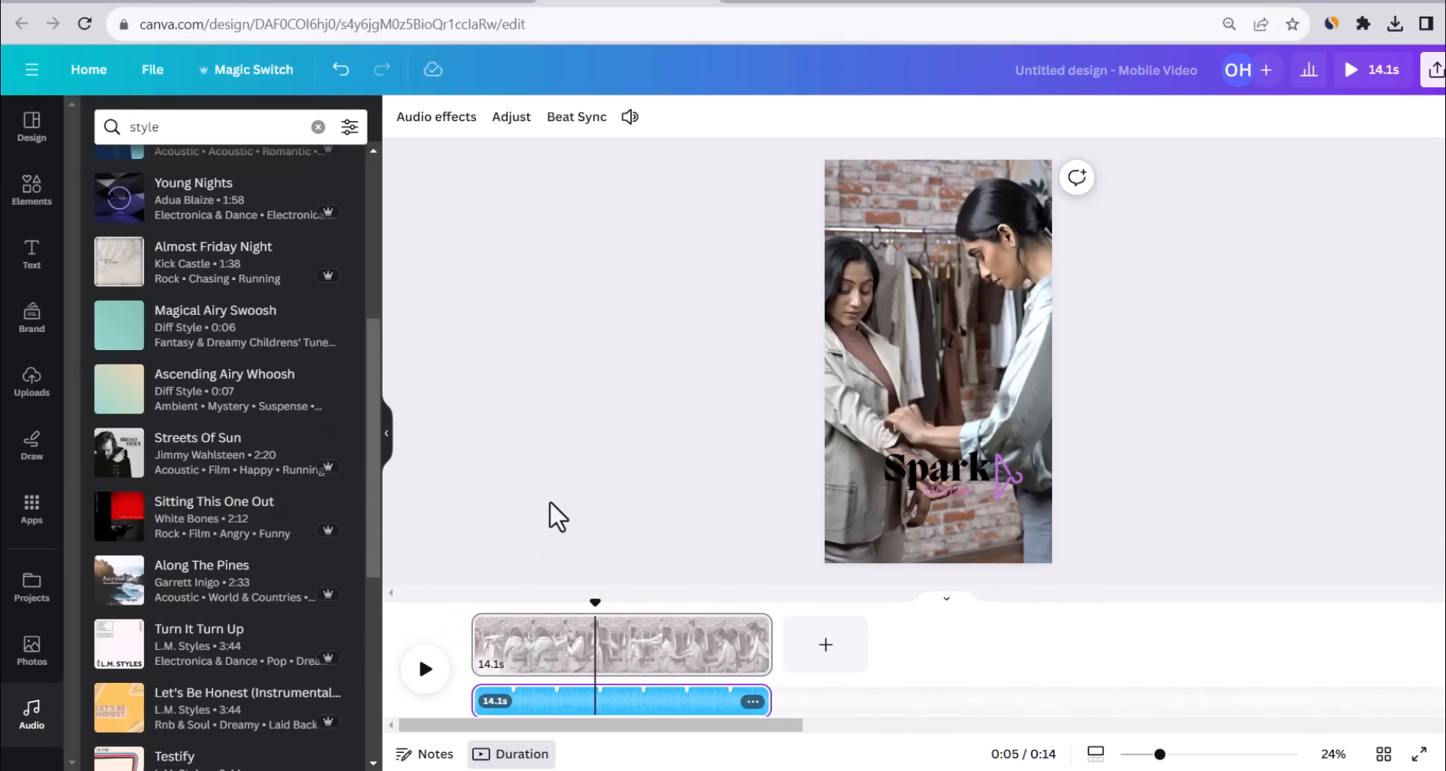
pyautogui.moveTo(594, 600); pyautogui.dragTo(450, 635)
pyautogui.press('space')
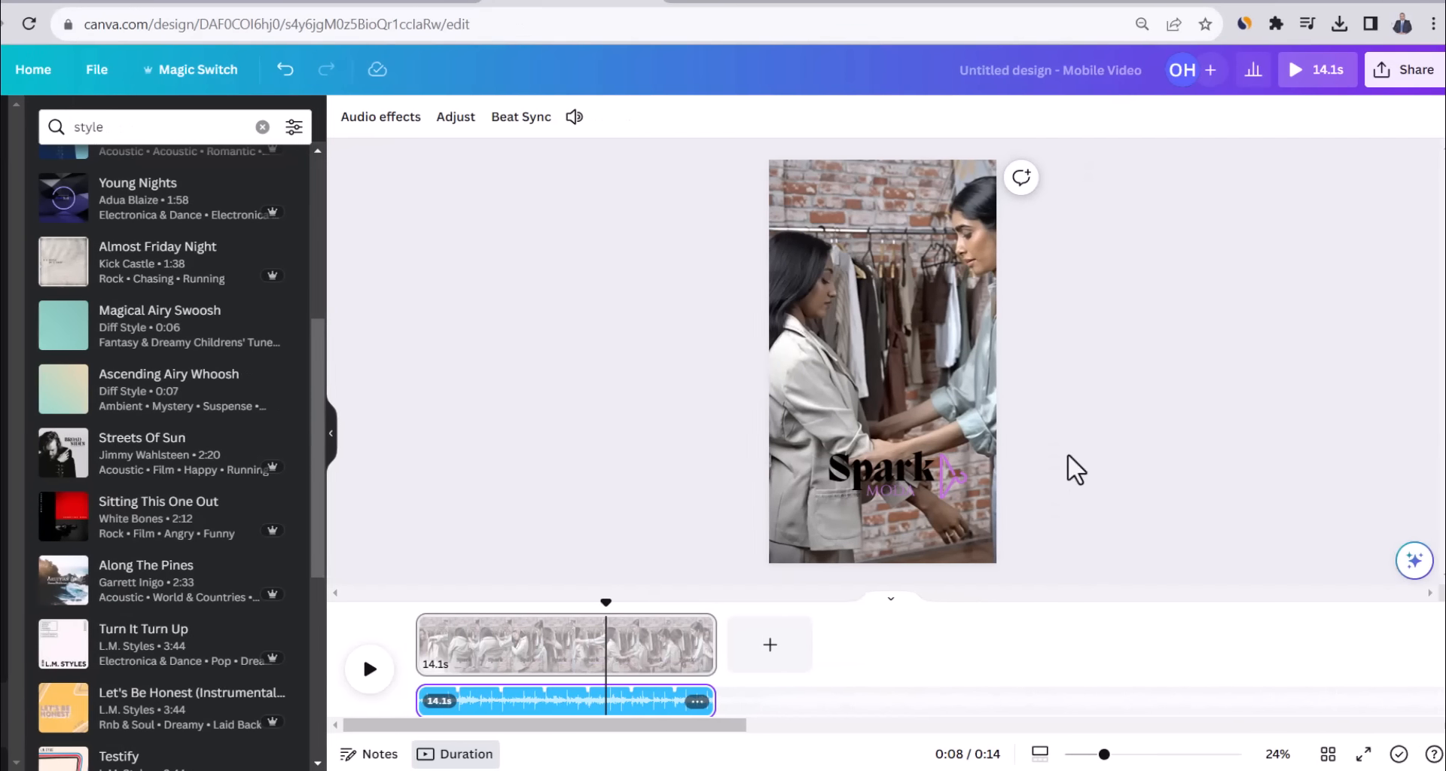
# Bring up the video's MP4 download options from Share.
pyautogui.click(1404, 68)
pyautogui.click(1190, 519)
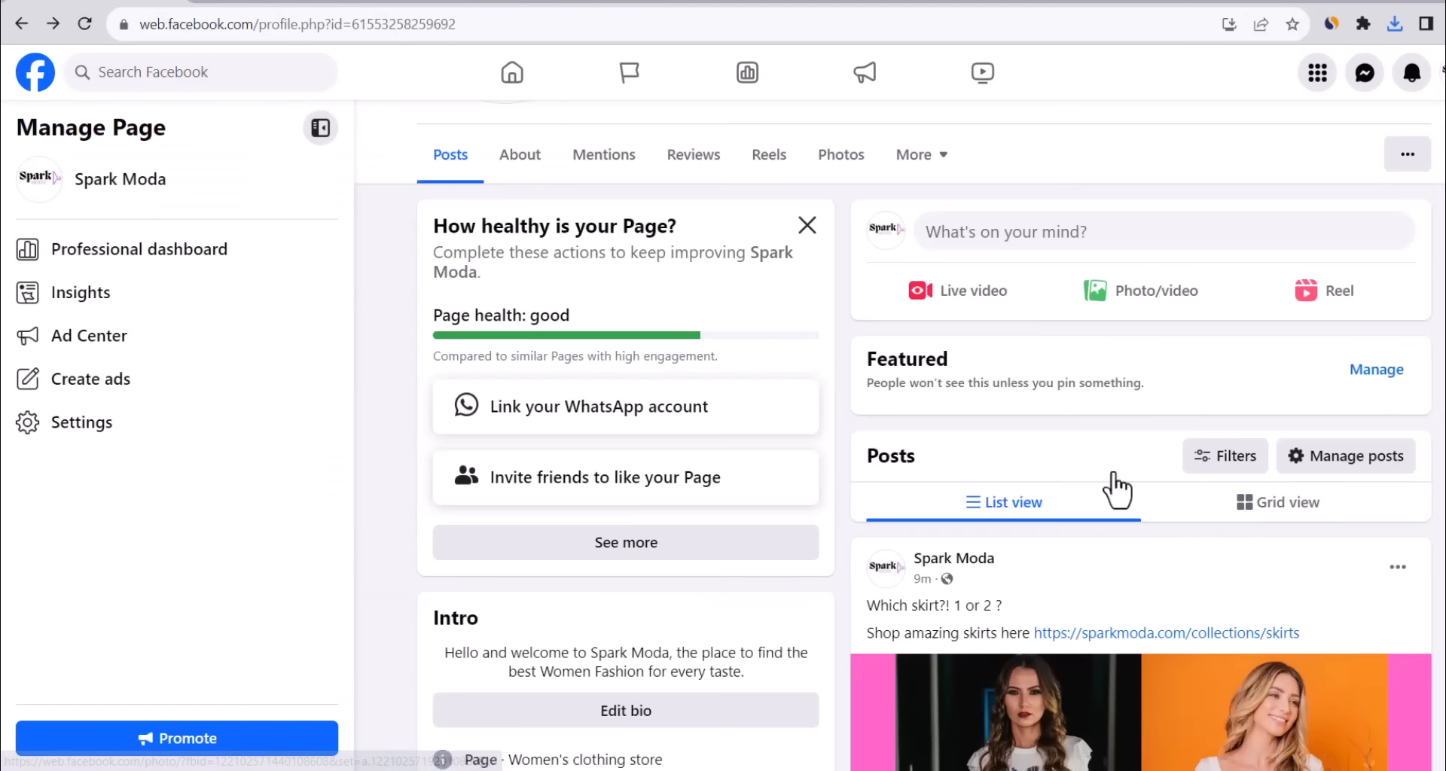
pyautogui.scroll(2, 1069, 452)
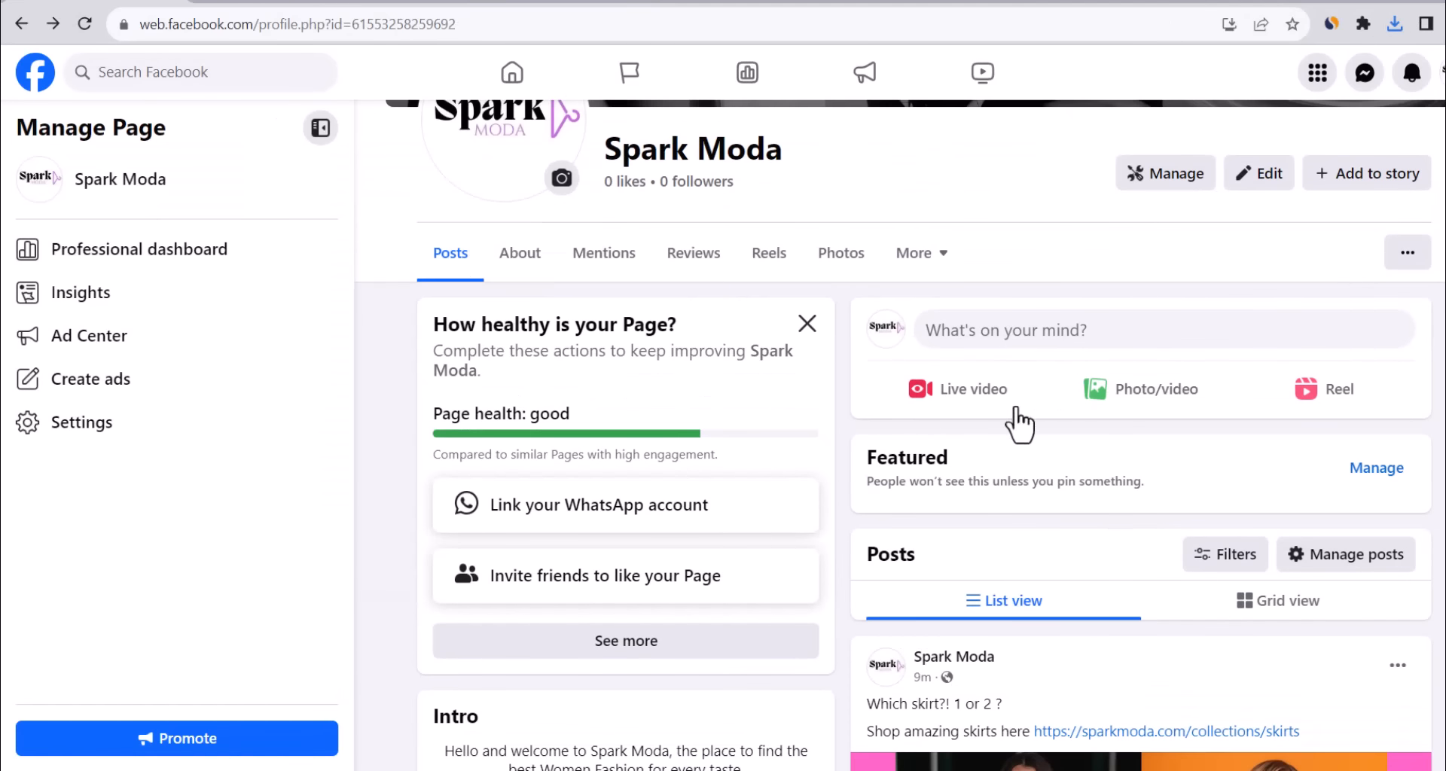
# Start a Facebook reel from the Untitled design (4) video.
pyautogui.click(1129, 395)
pyautogui.click(753, 395)
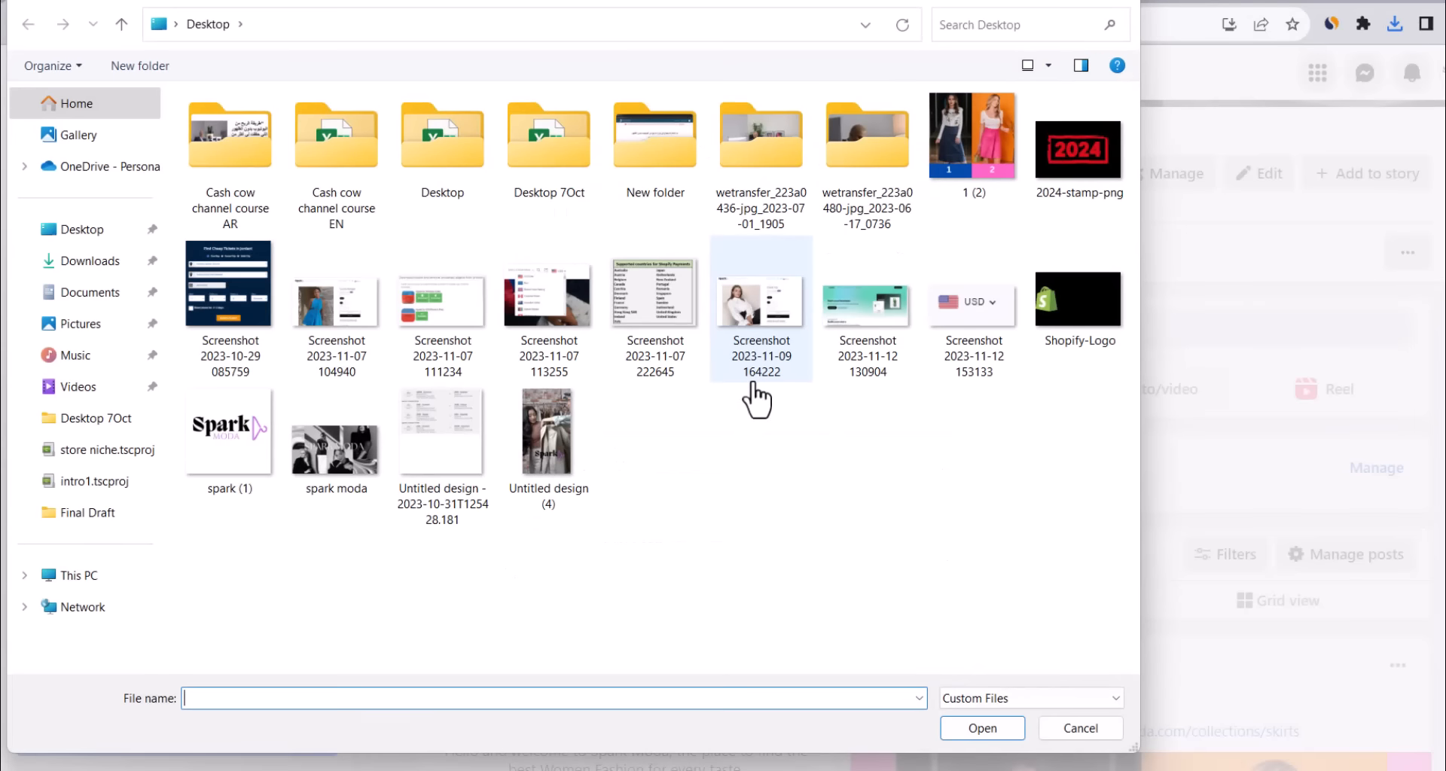
pyautogui.doubleClick(554, 435)
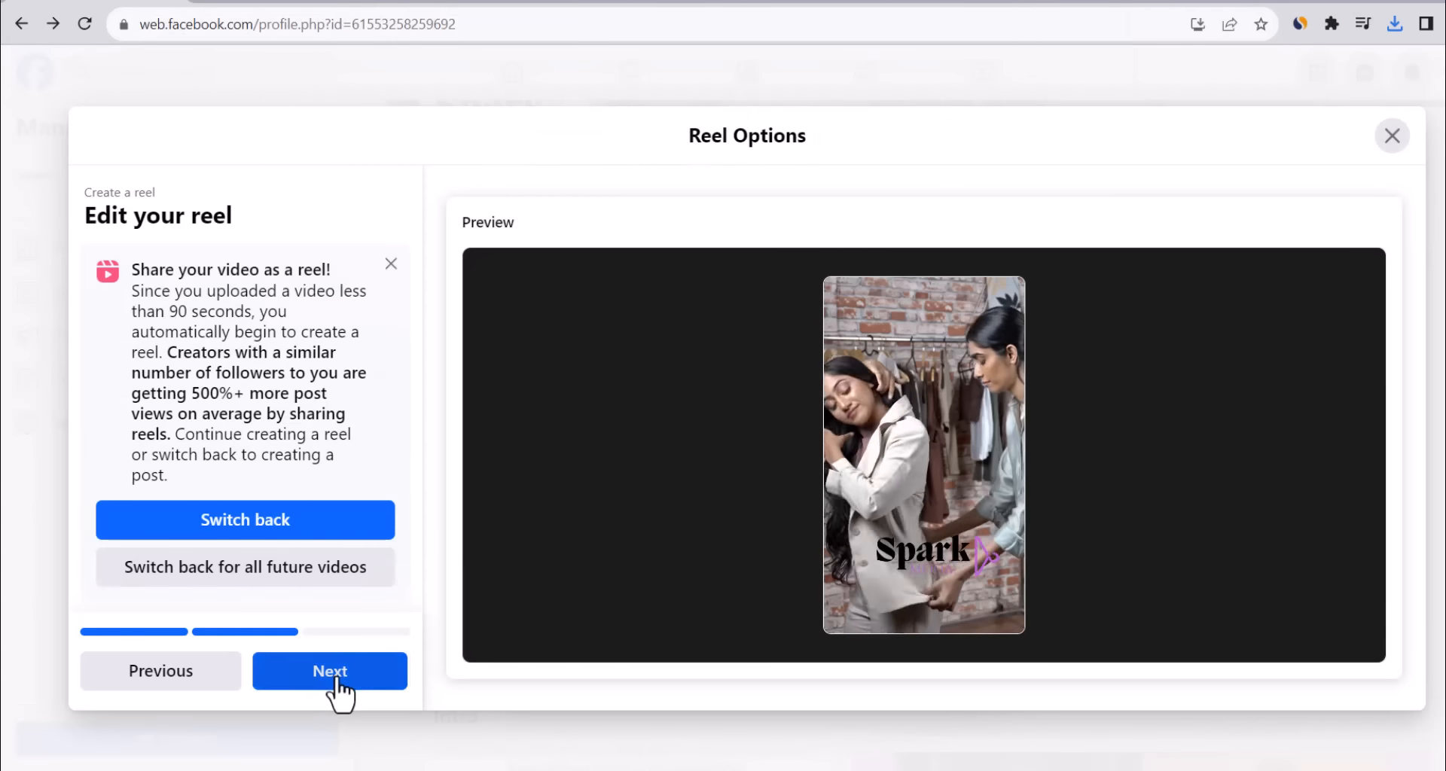
pyautogui.click(332, 677)
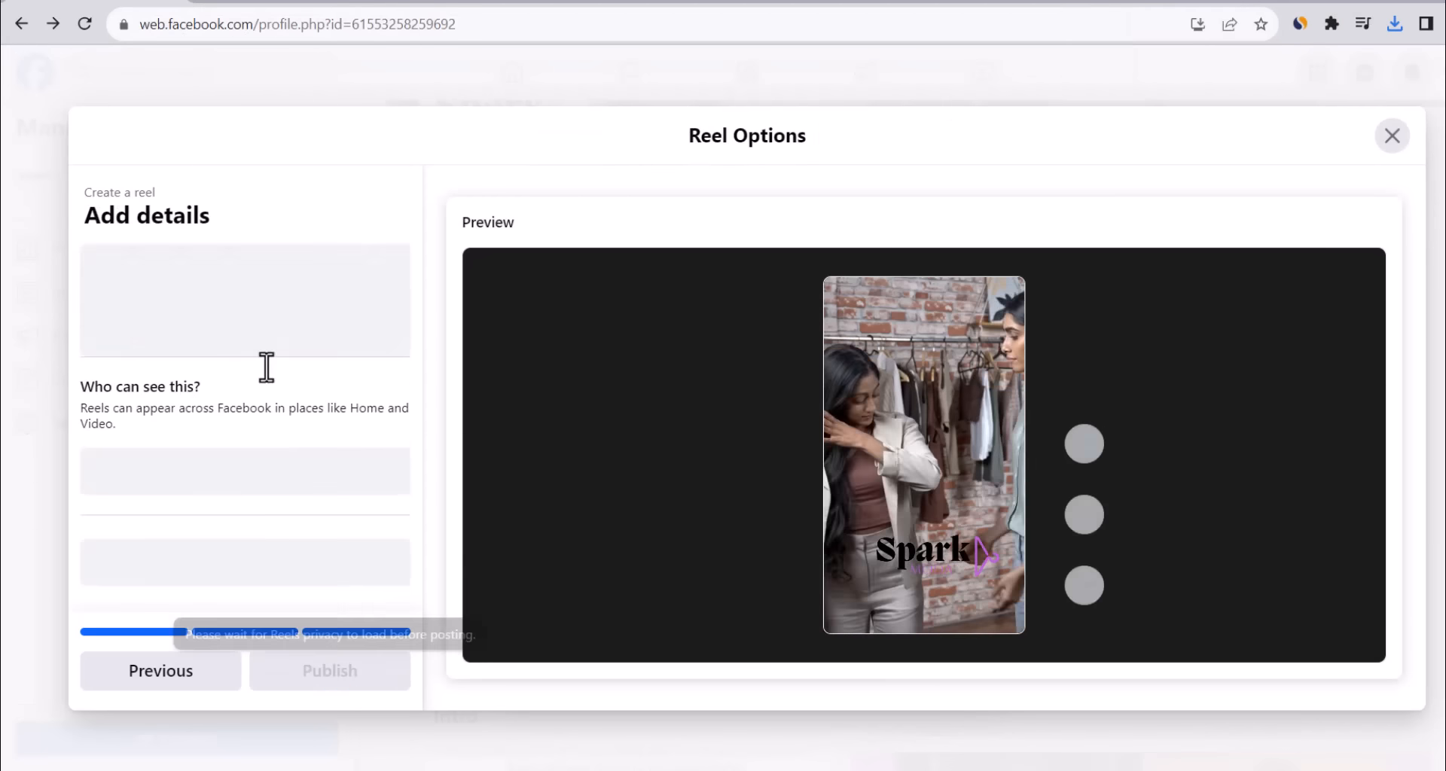
pyautogui.click(251, 274)
pyautogui.write('Shop amazing wo')
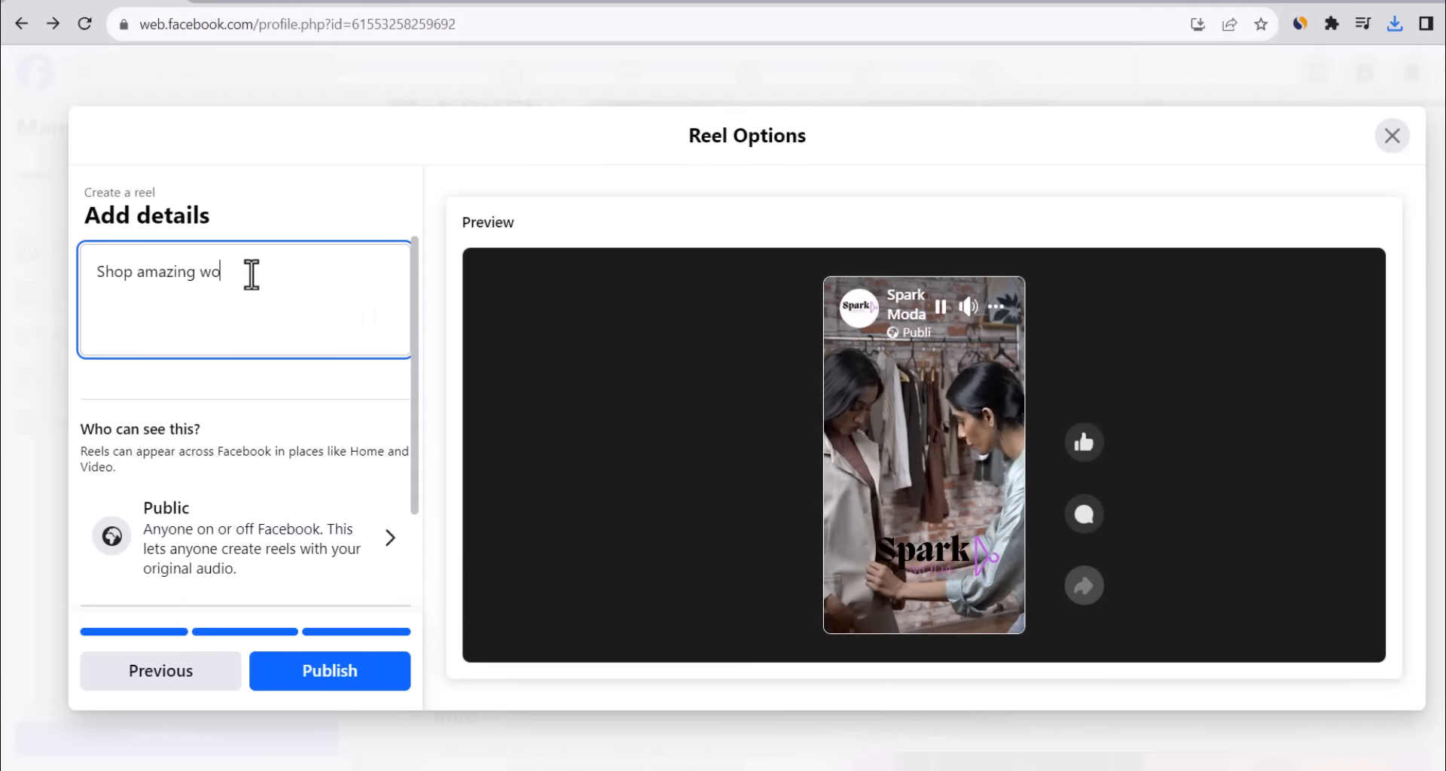
pyautogui.write("men's fa")
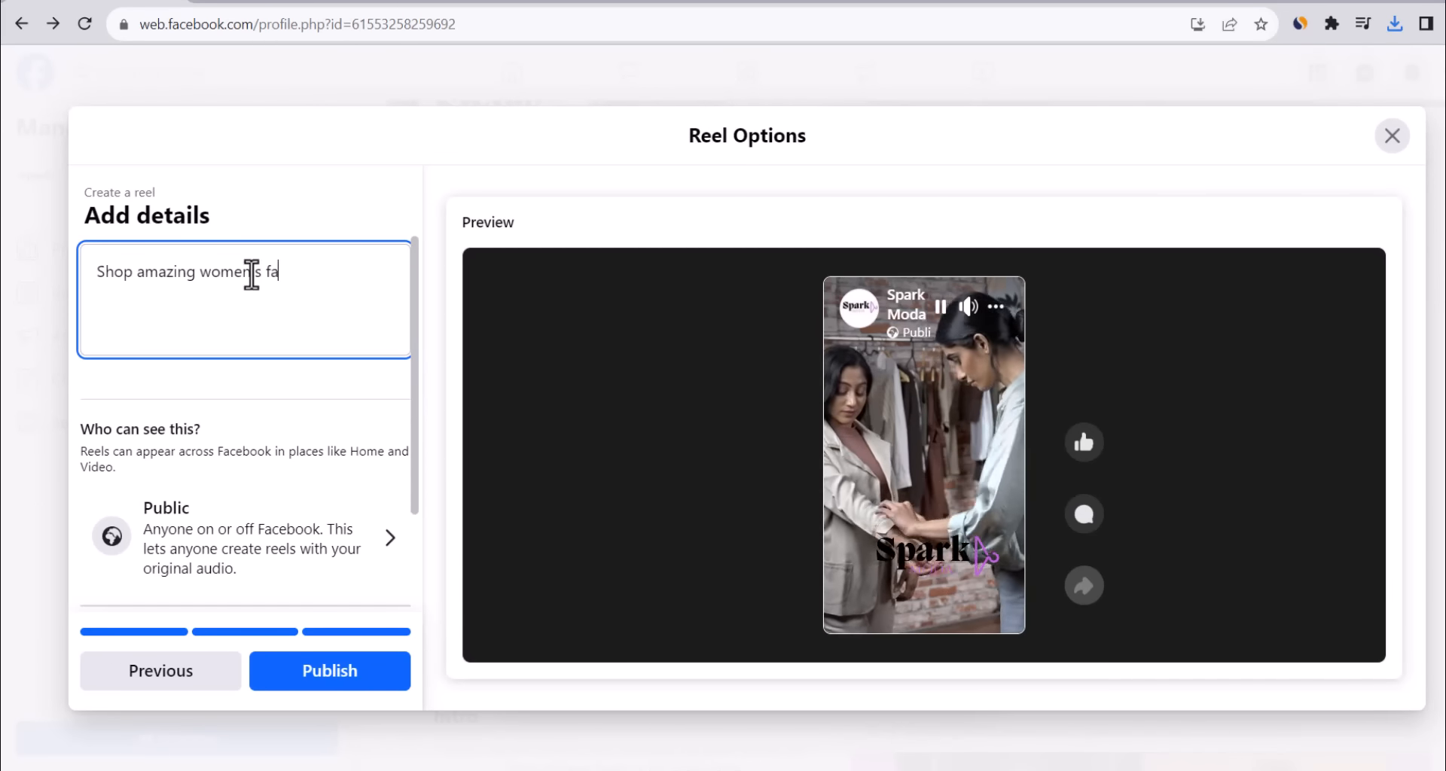
pyautogui.write('shion at')
pyautogui.write('https://sparkmoda.com/')
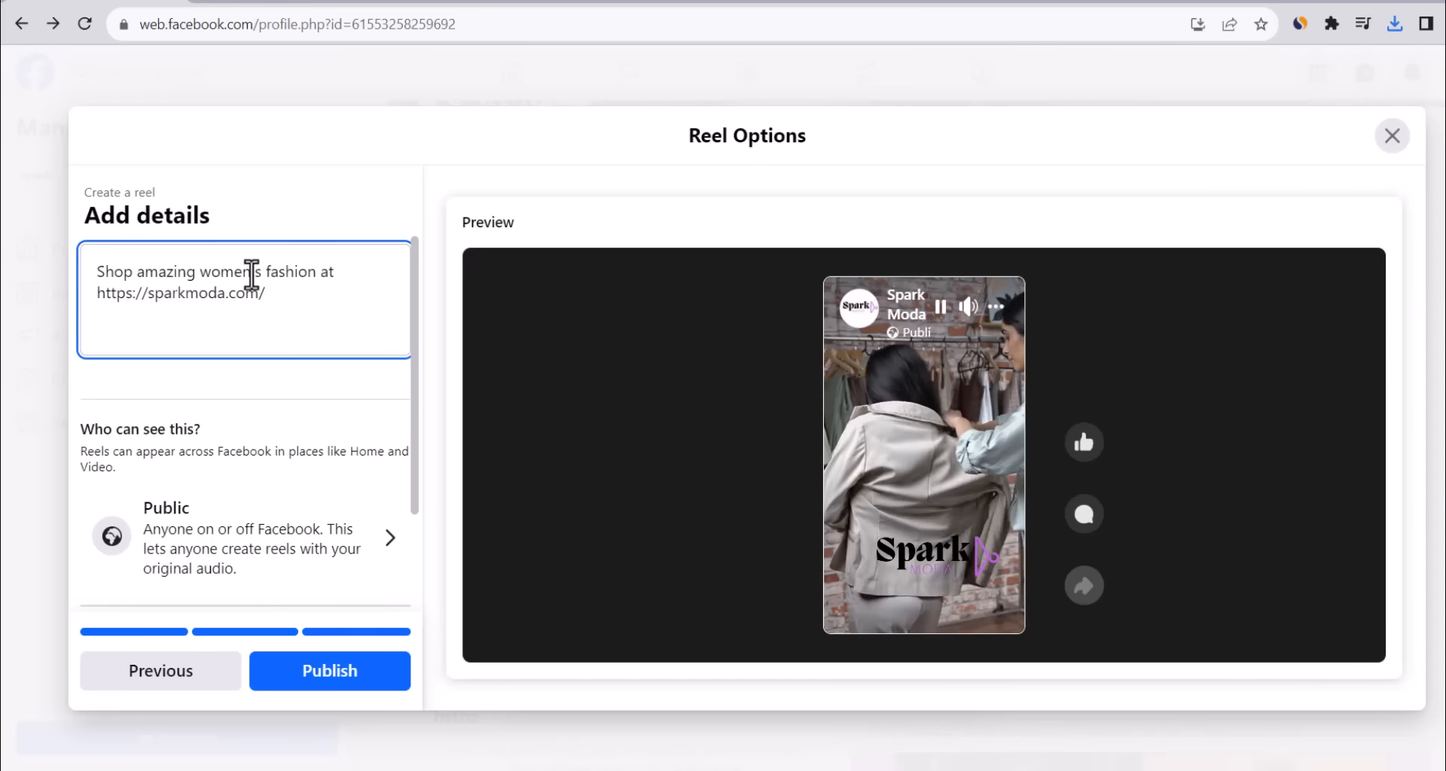
pyautogui.click(384, 674)
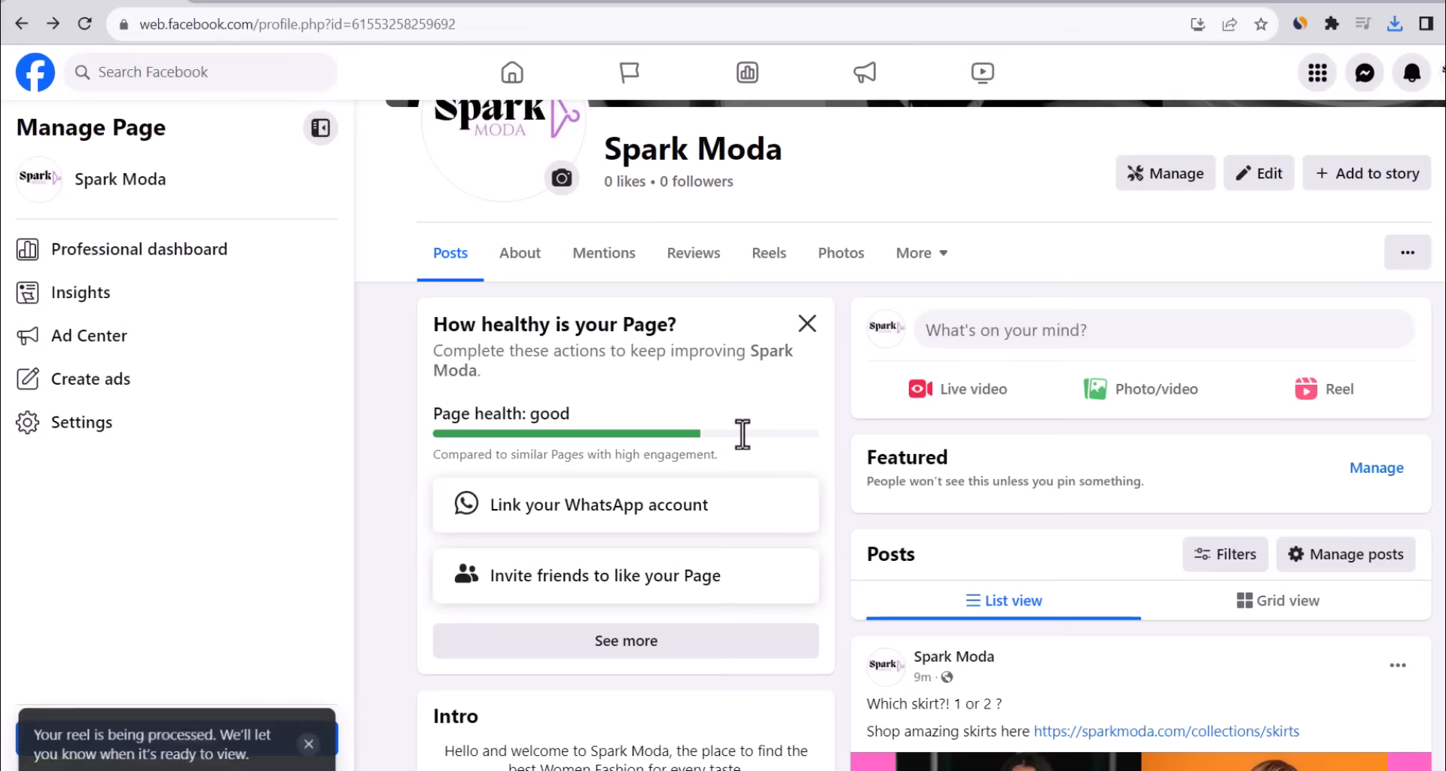
pyautogui.scroll(-5, 1088, 345)
pyautogui.scroll(-3, 1100, 354)
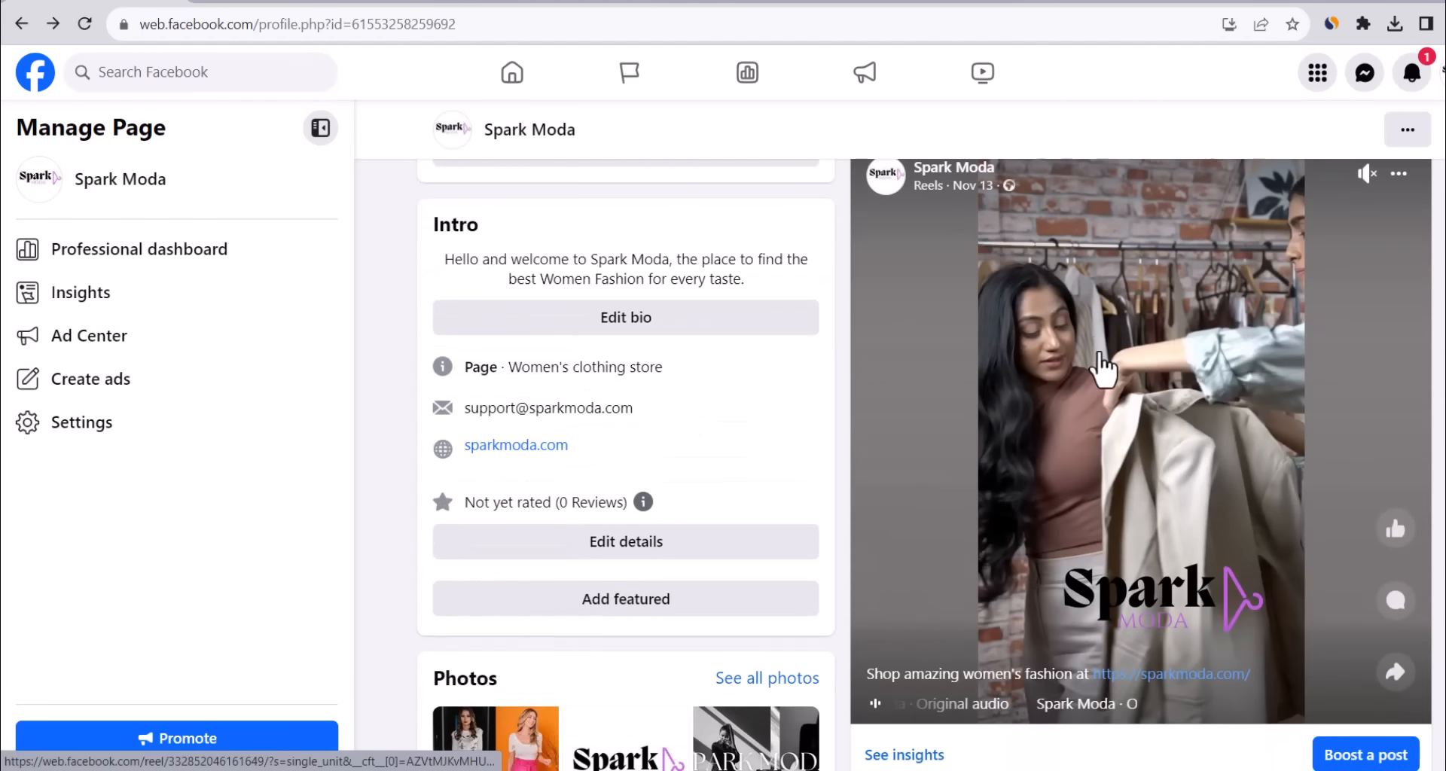
pyautogui.click(1145, 404)
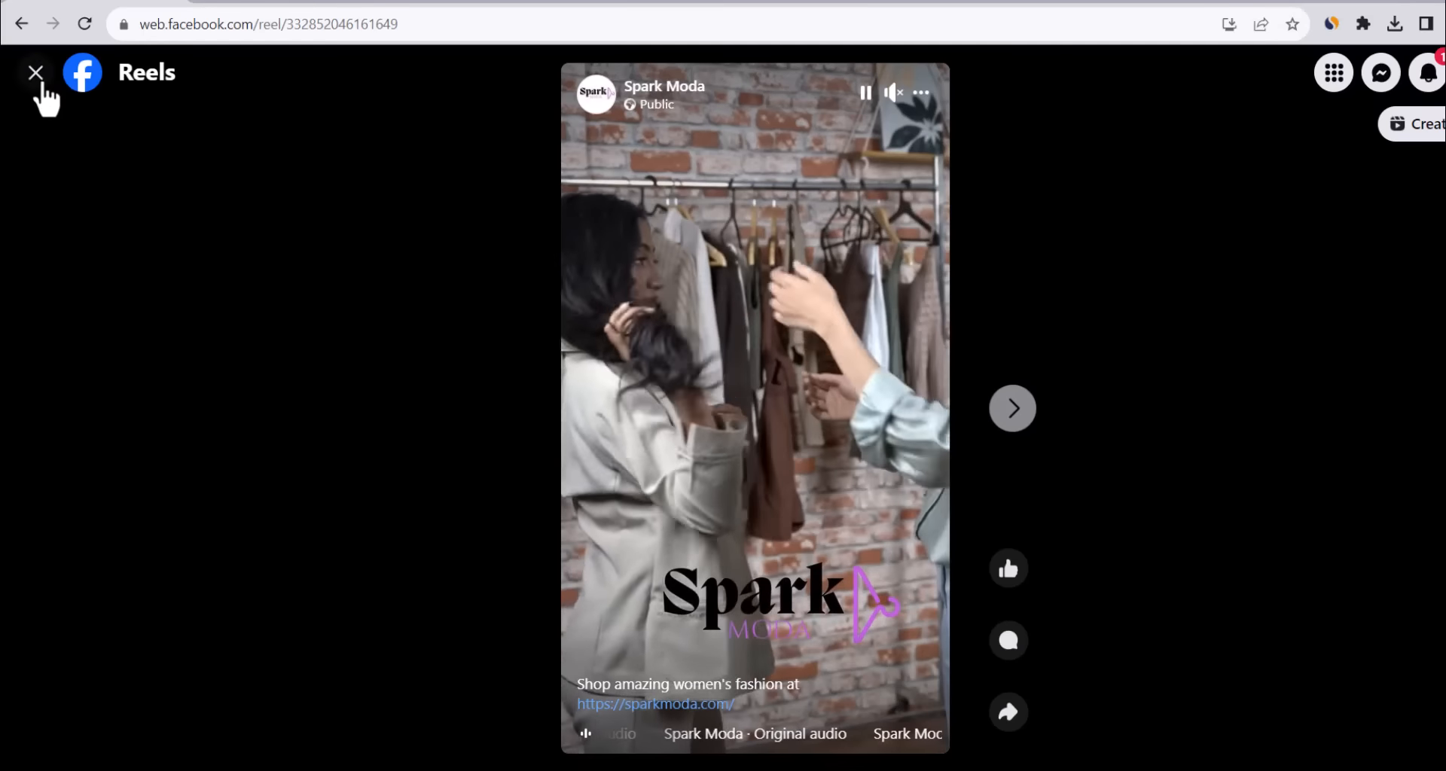
pyautogui.click(35, 73)
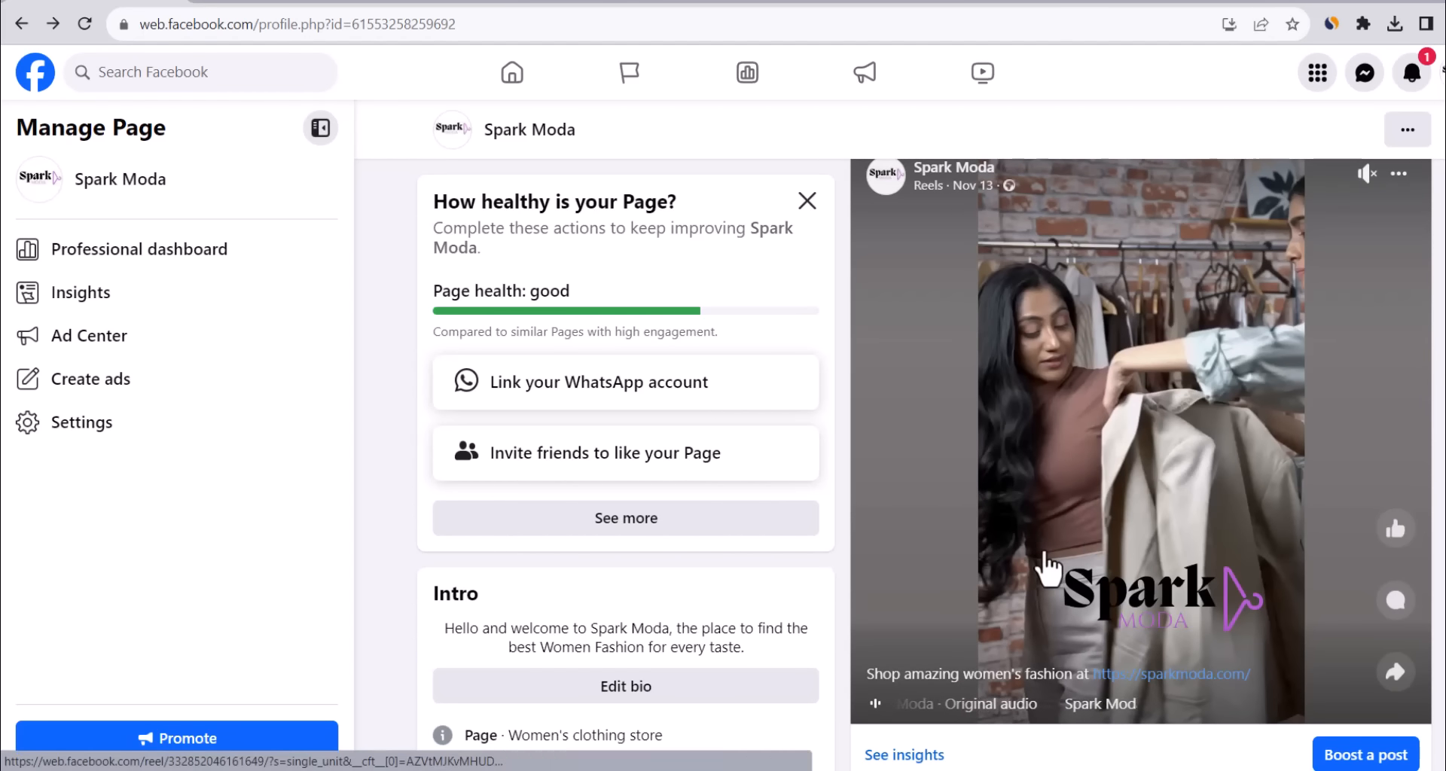
pyautogui.scroll(2, 1034, 557)
pyautogui.scroll(-15, 1080, 576)
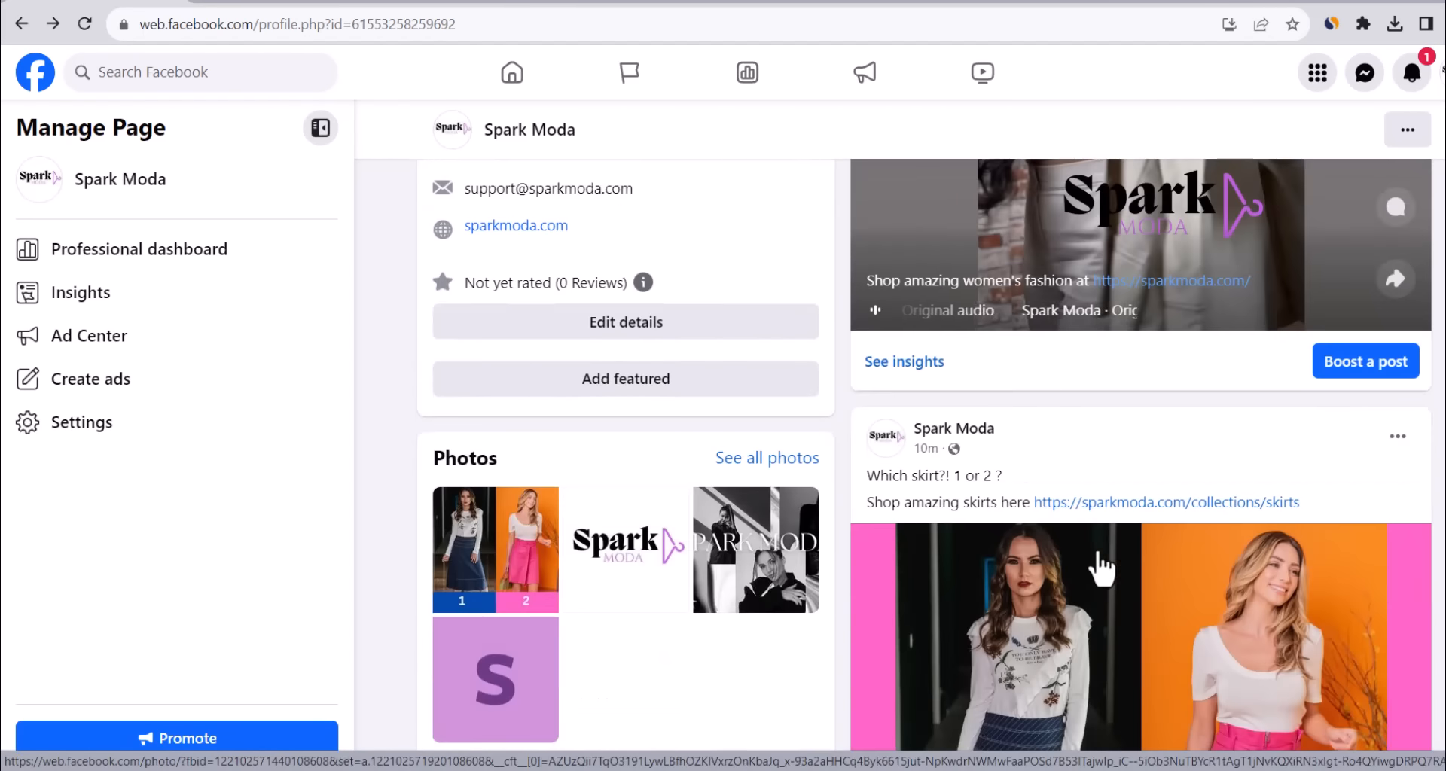
pyautogui.scroll(10, 1101, 557)
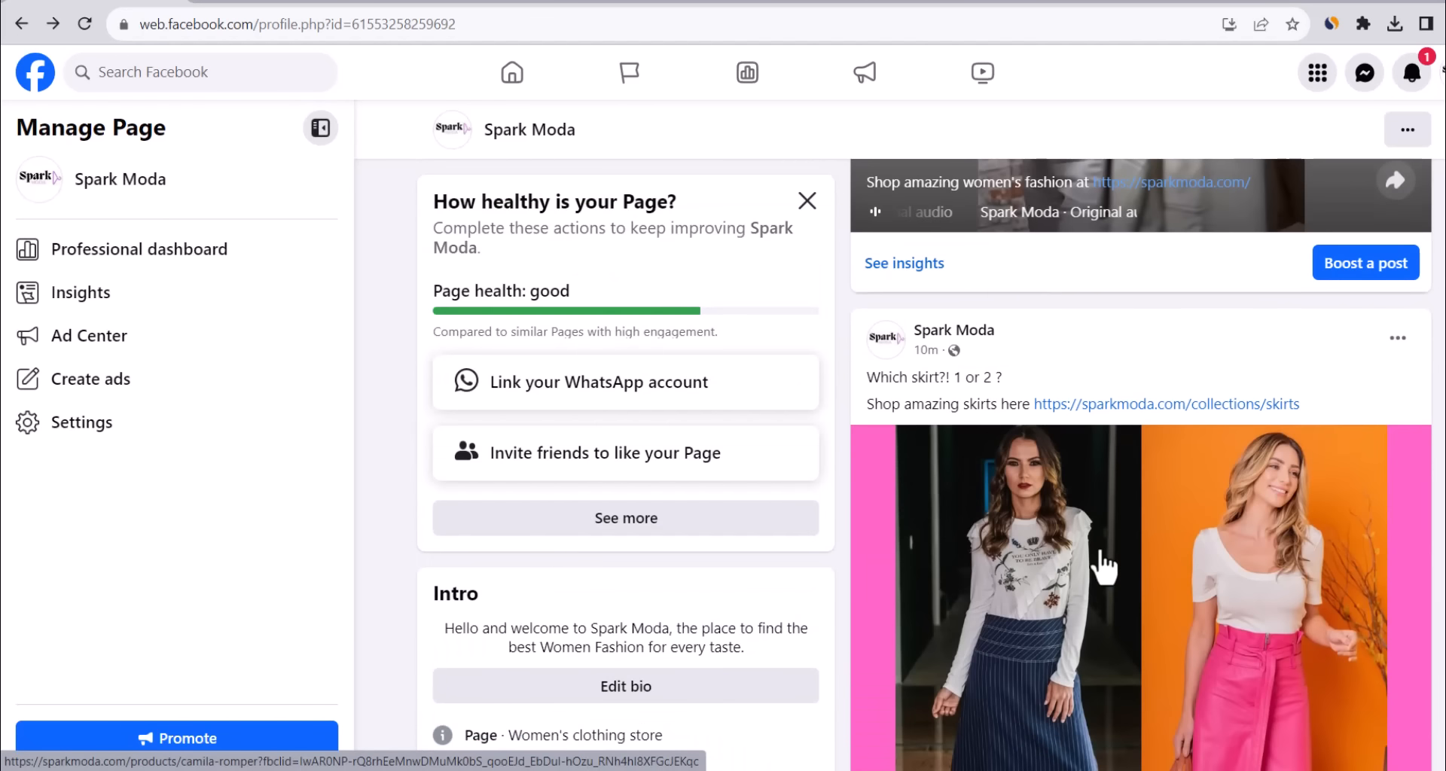
pyautogui.scroll(5, 1102, 563)
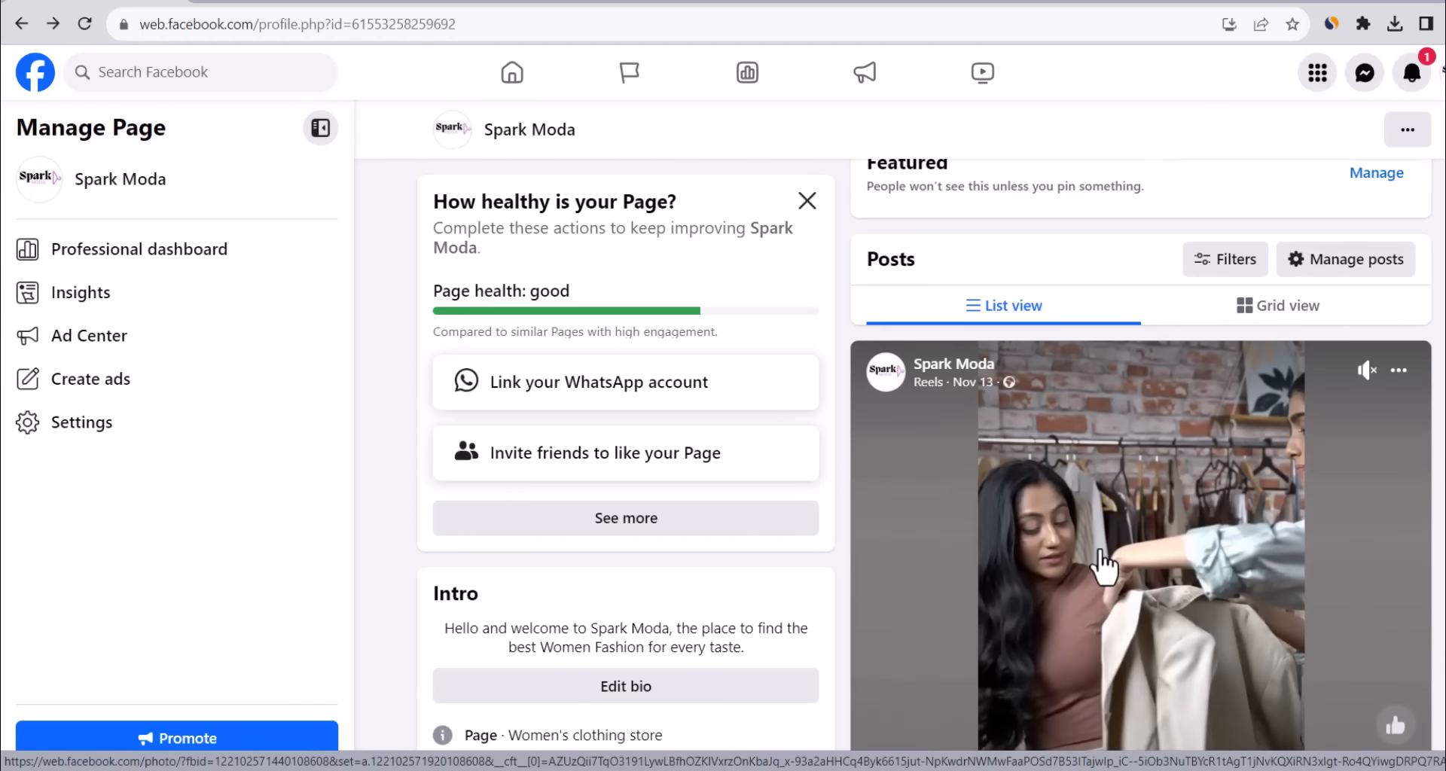
pyautogui.scroll(2, 1103, 566)
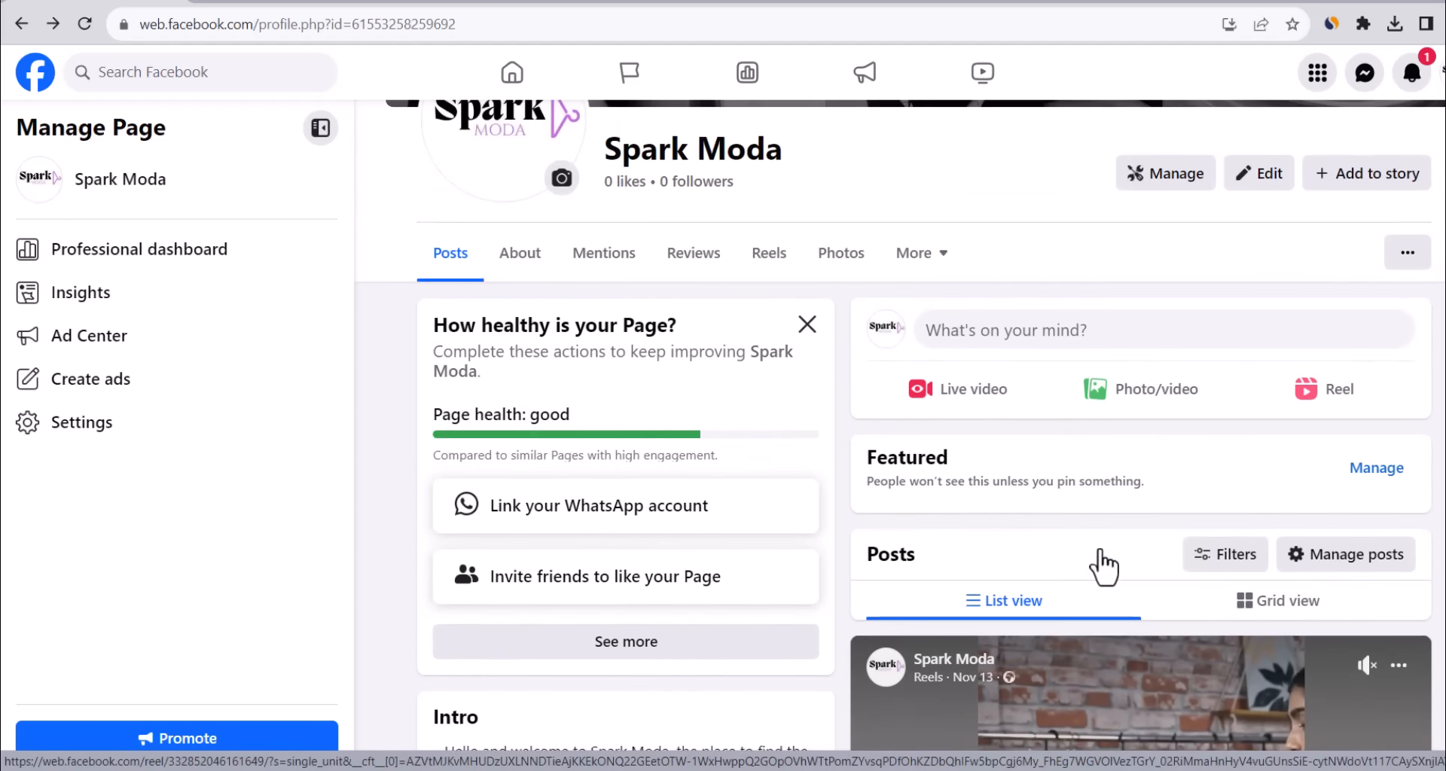